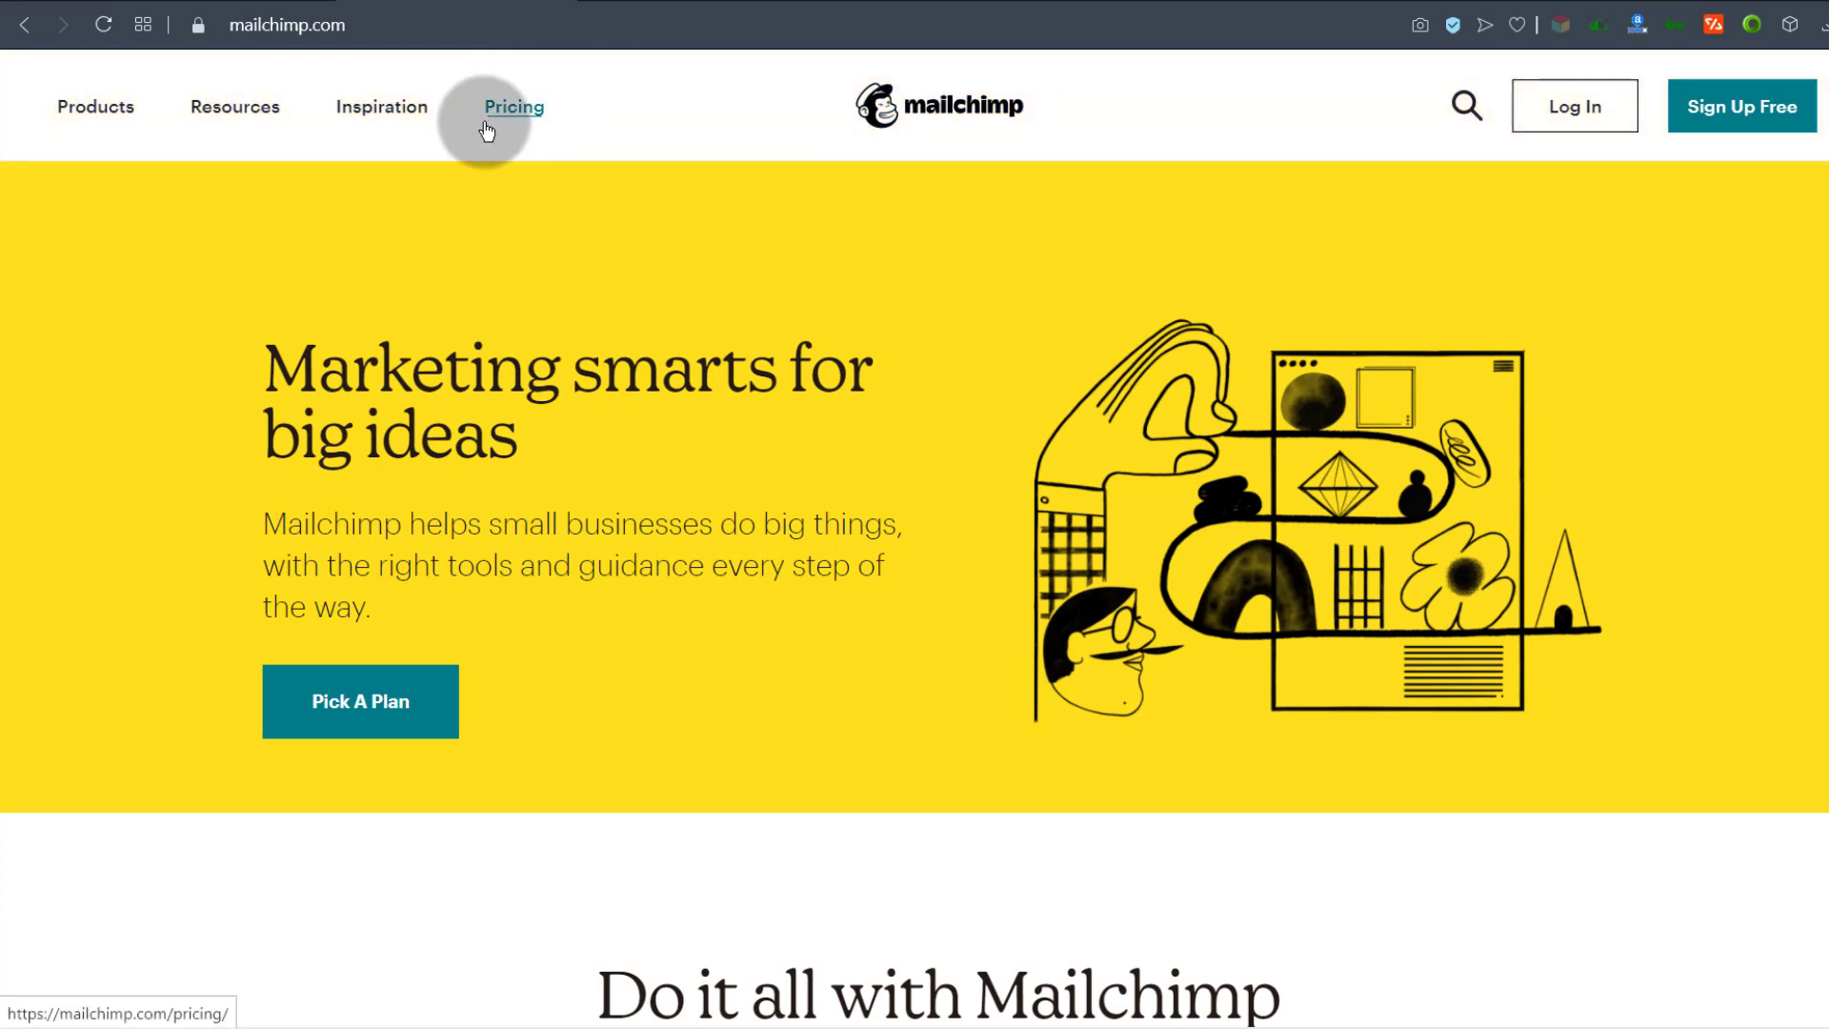
# Step: Look over Mailchimp's pricing page in a new tab, then close it
pyautogui.rightClick(486, 130)
pyautogui.click(551, 122)
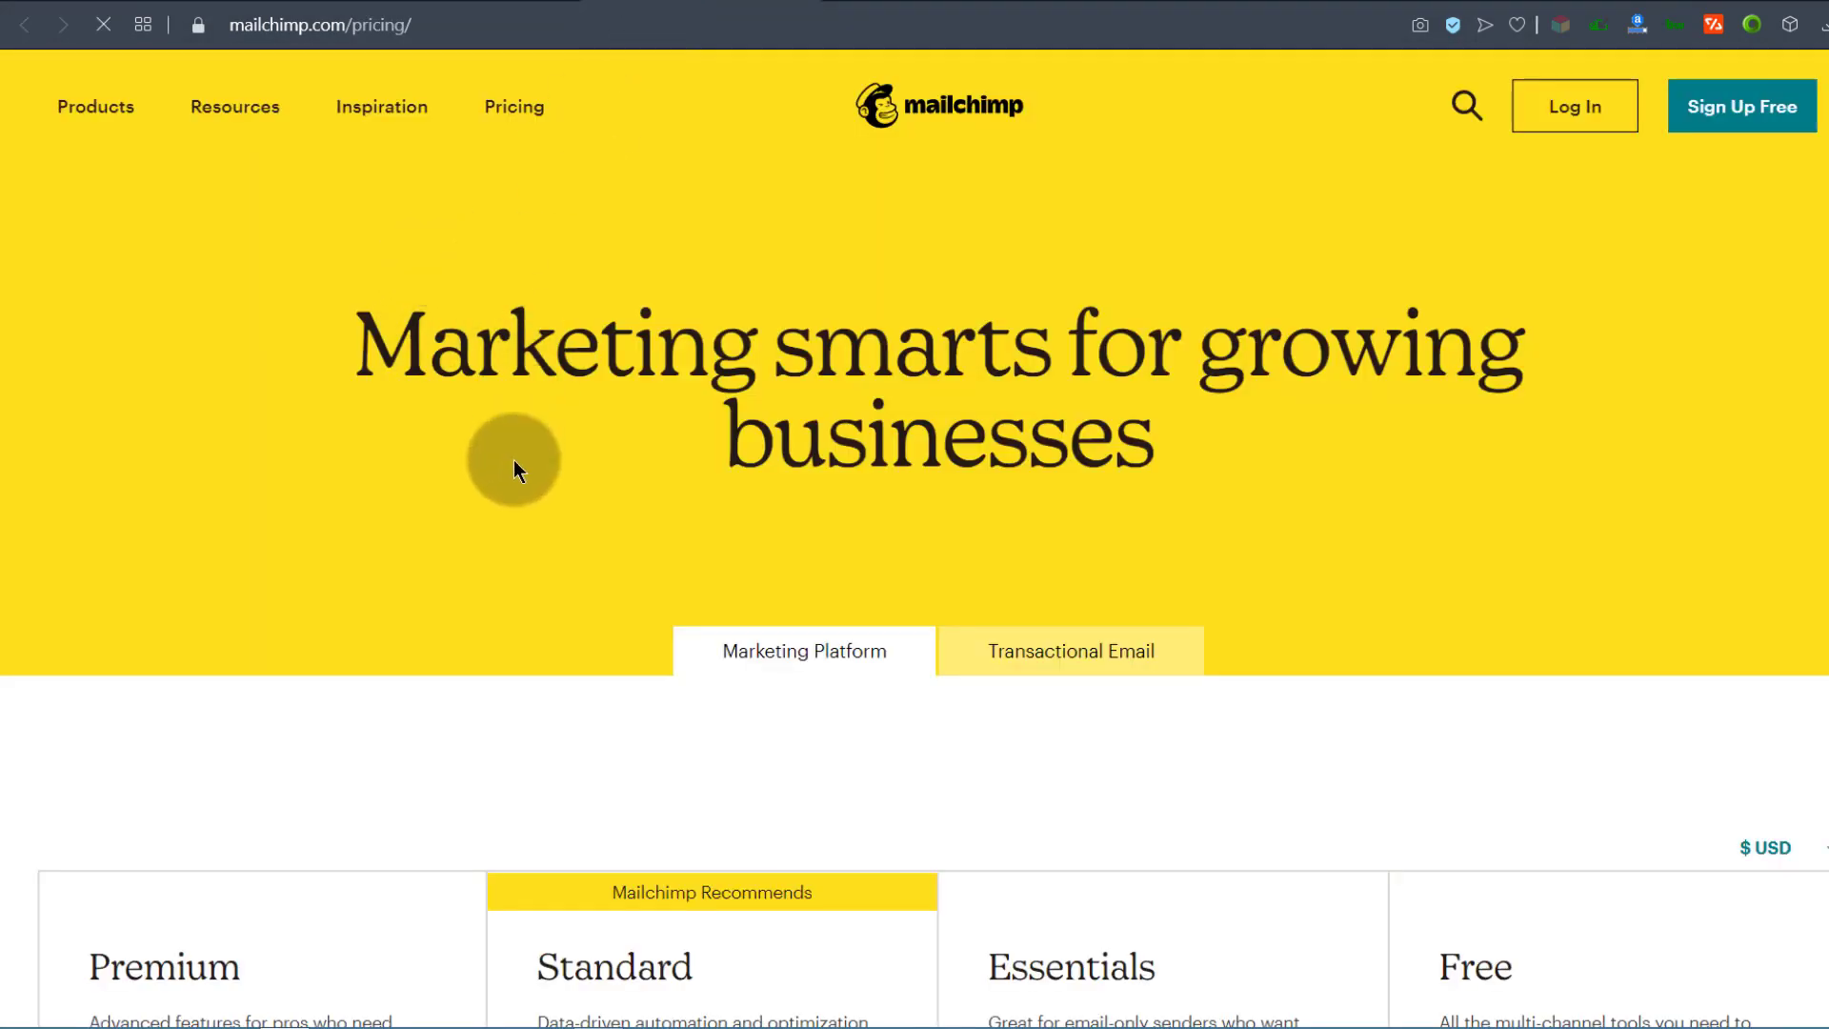
pyautogui.scroll(-6, 512, 465)
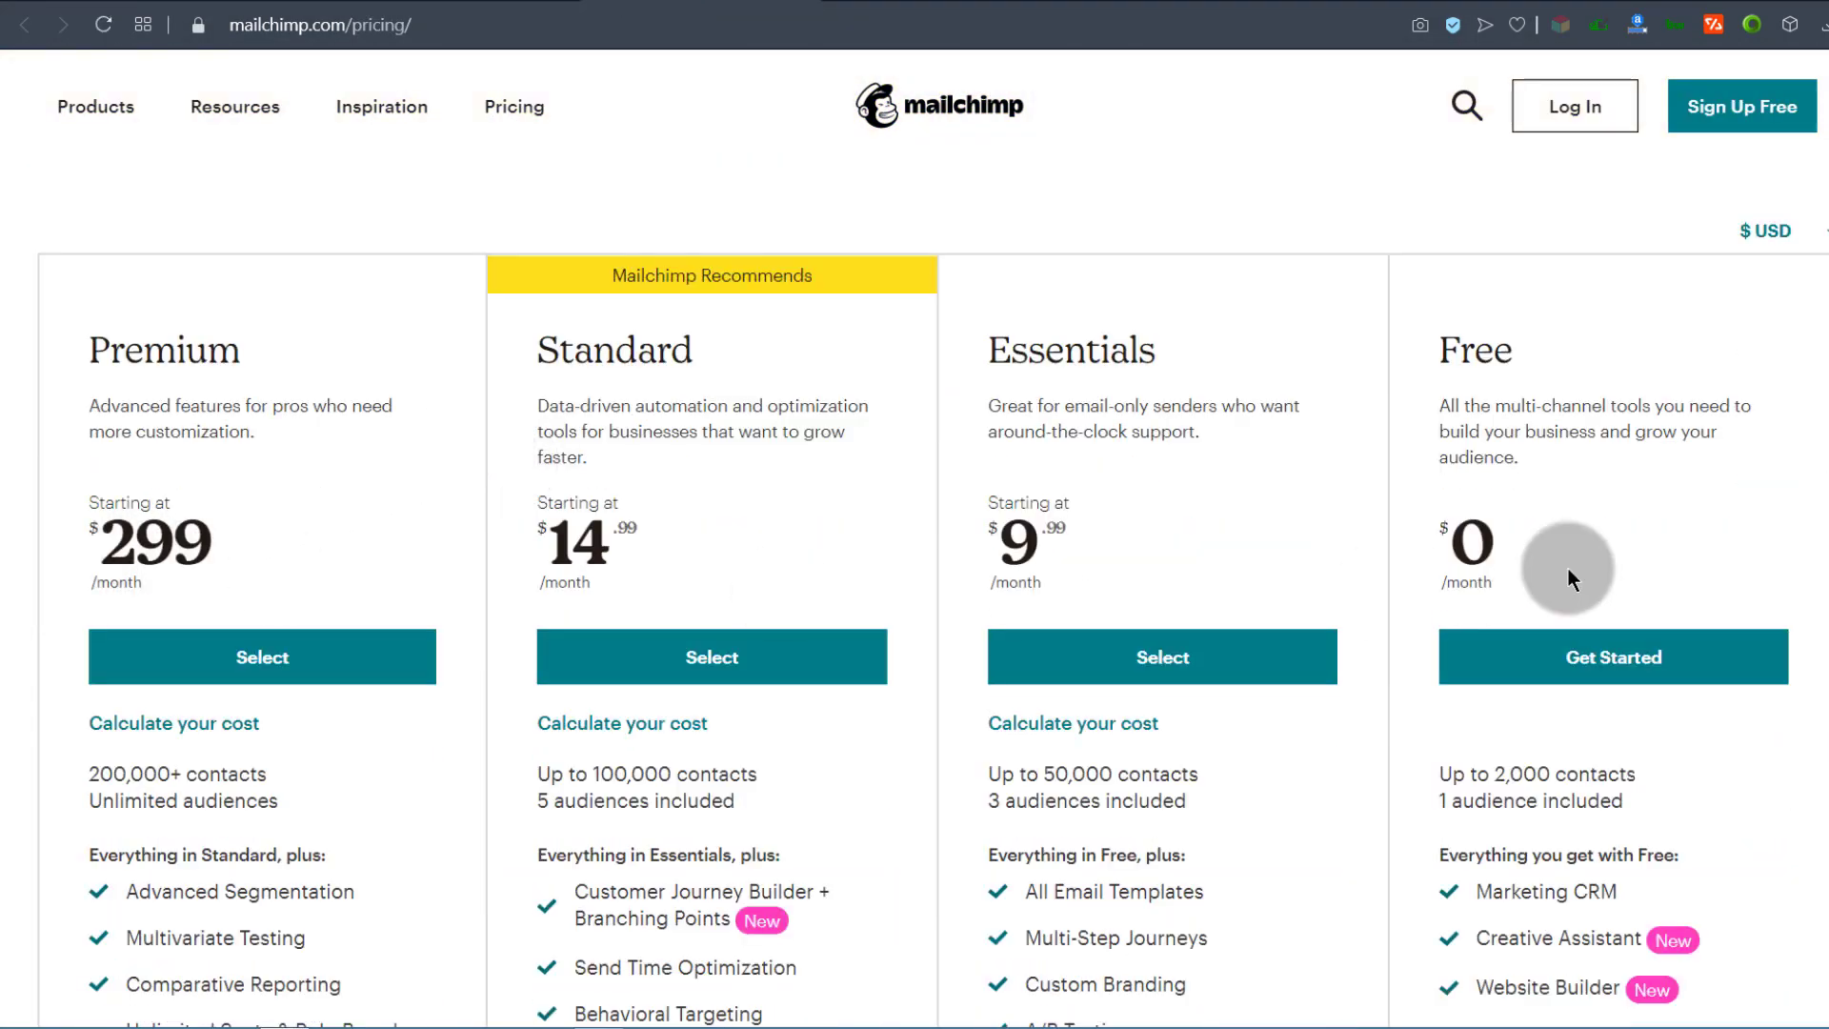
pyautogui.scroll(-4, 1585, 552)
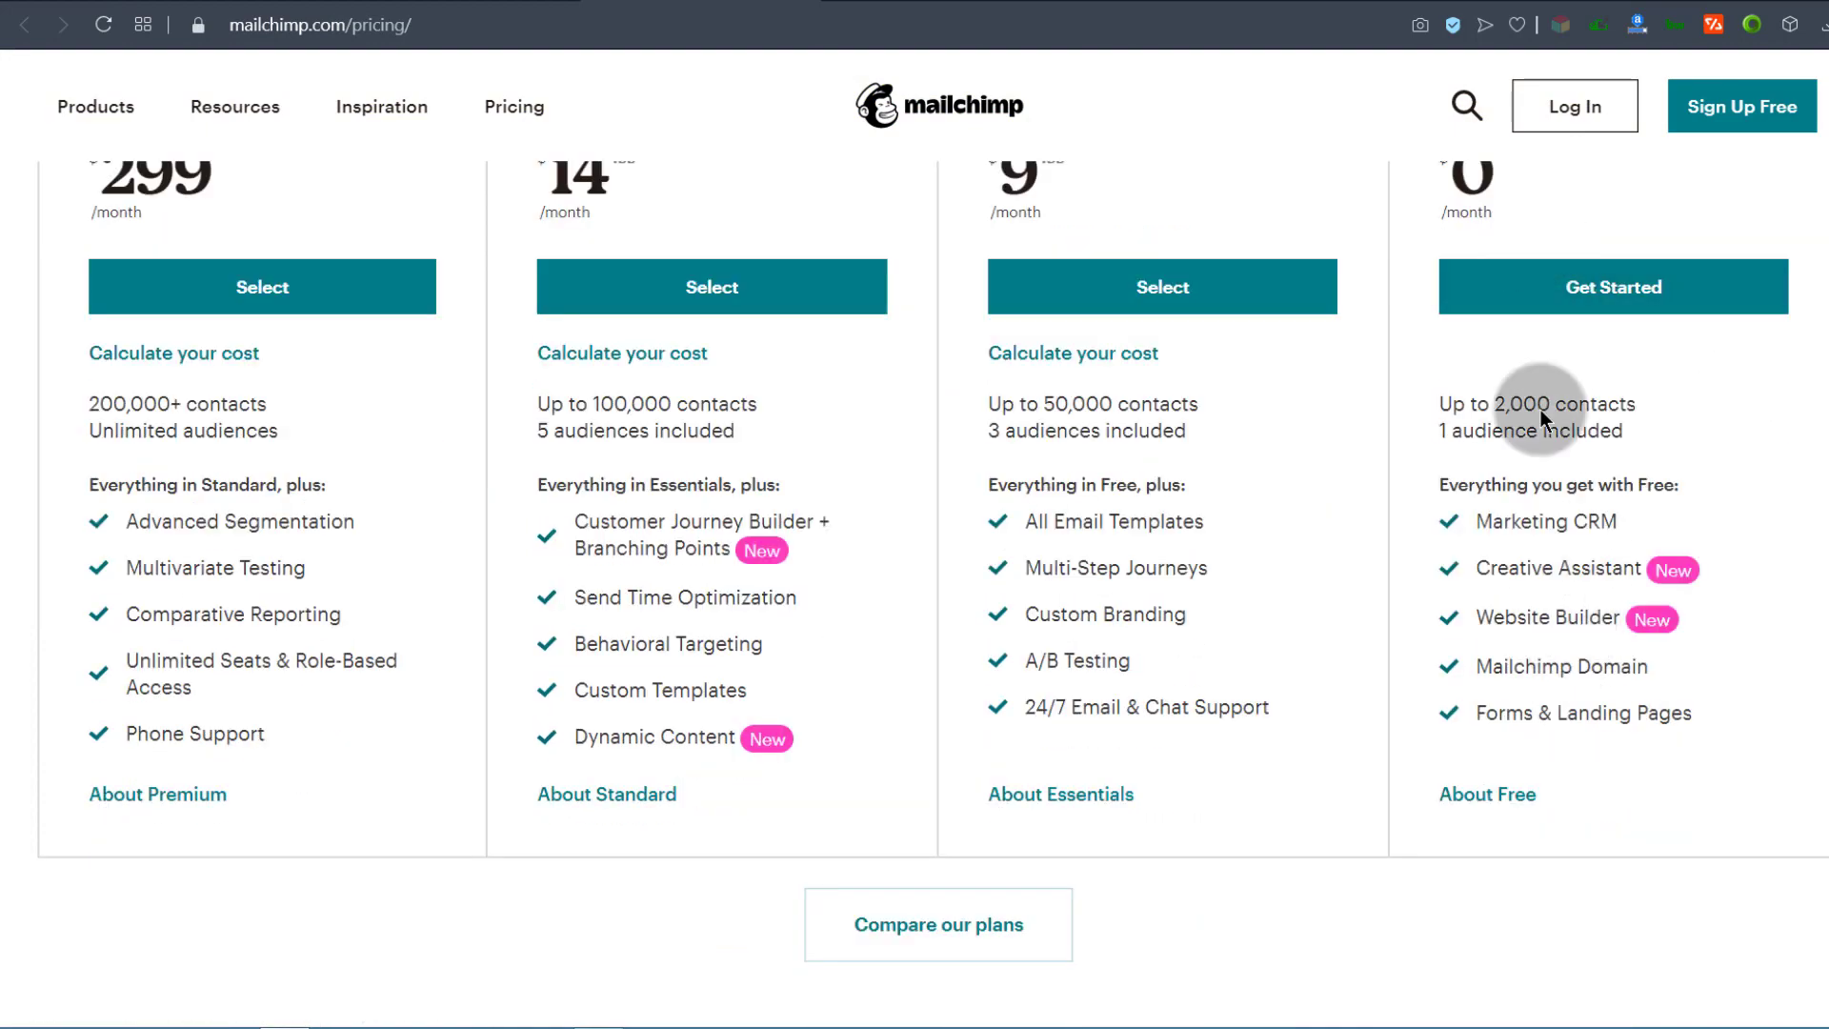
pyautogui.scroll(4, 1543, 752)
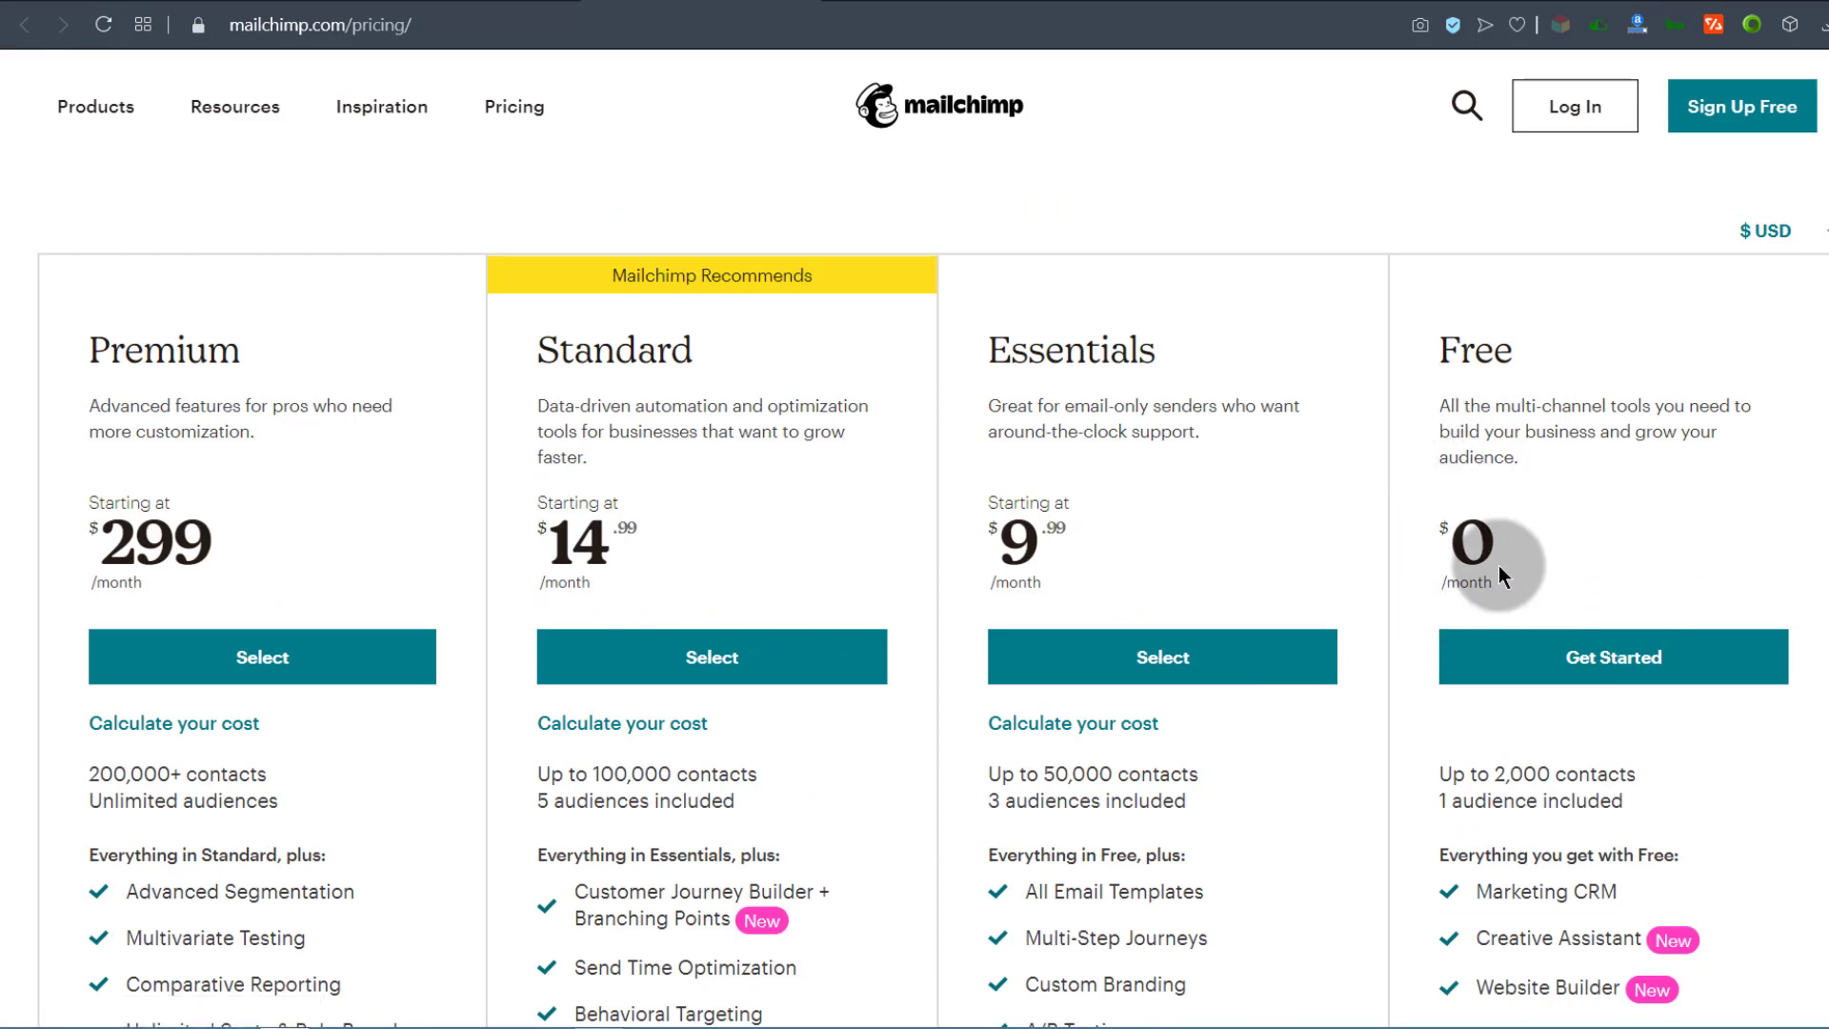
pyautogui.scroll(-3, 1229, 608)
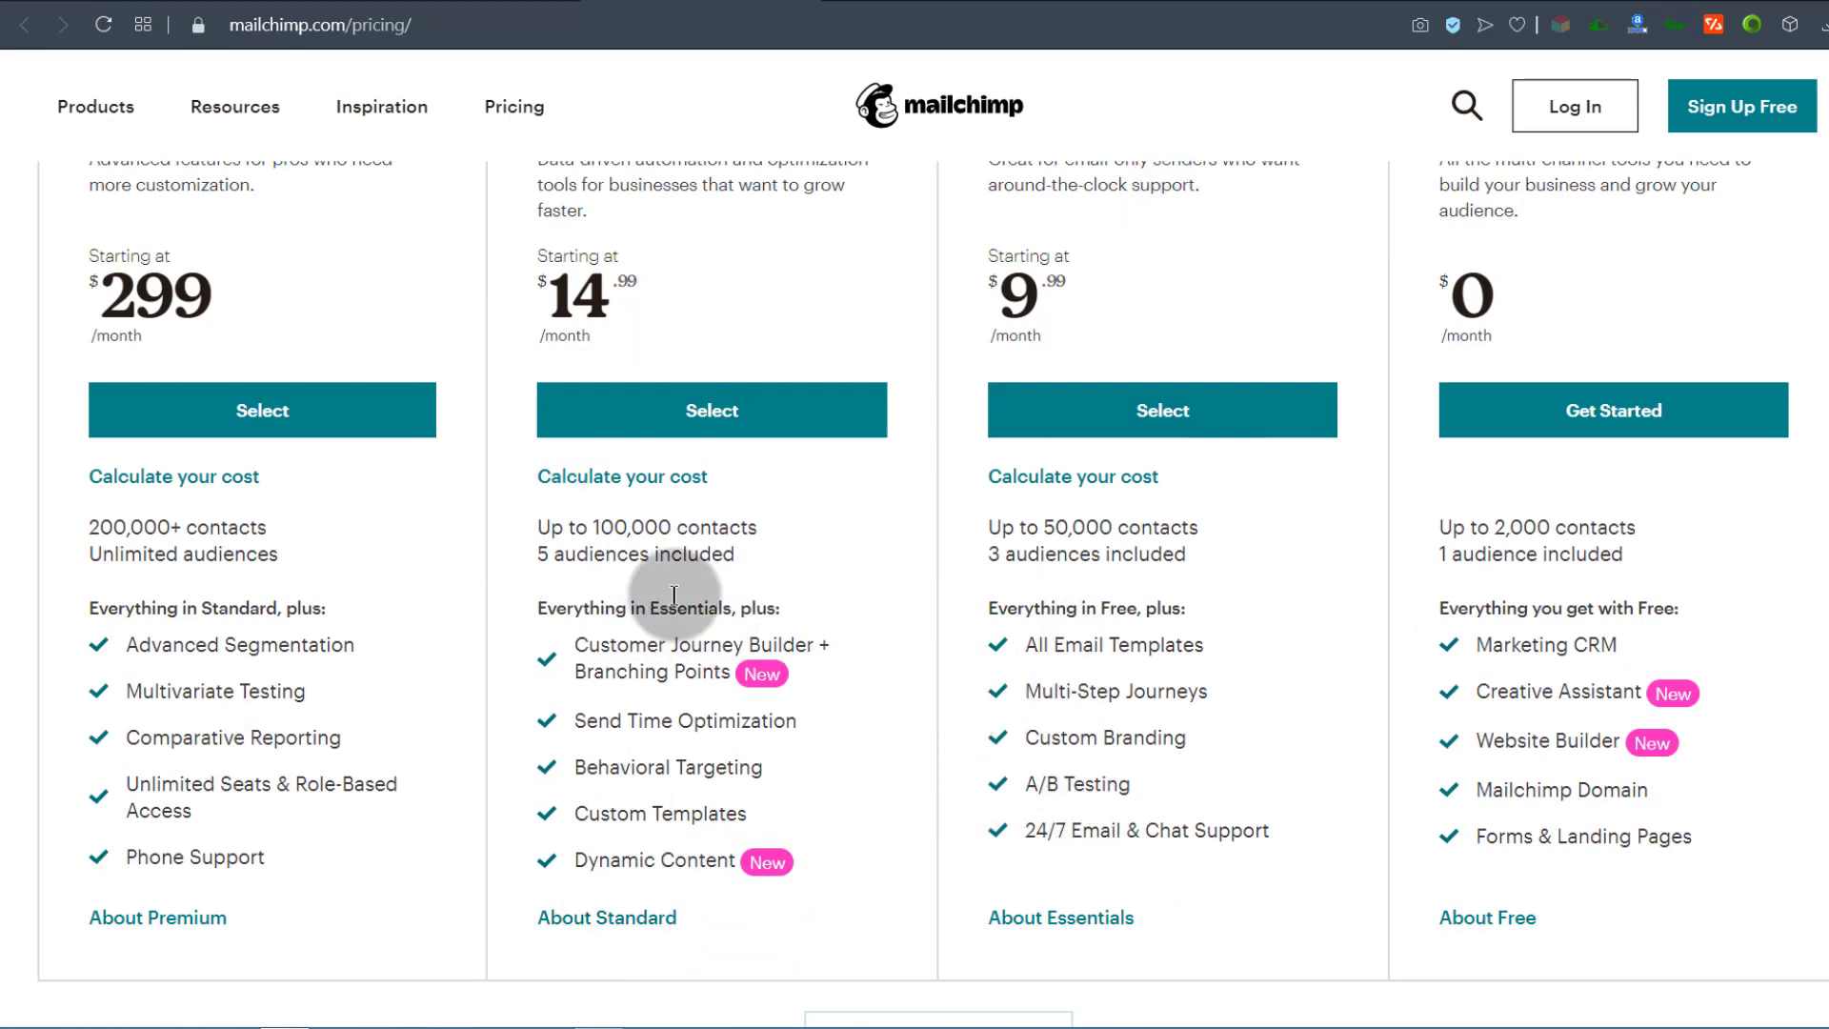
pyautogui.scroll(6, 723, 520)
pyautogui.click(802, 1)
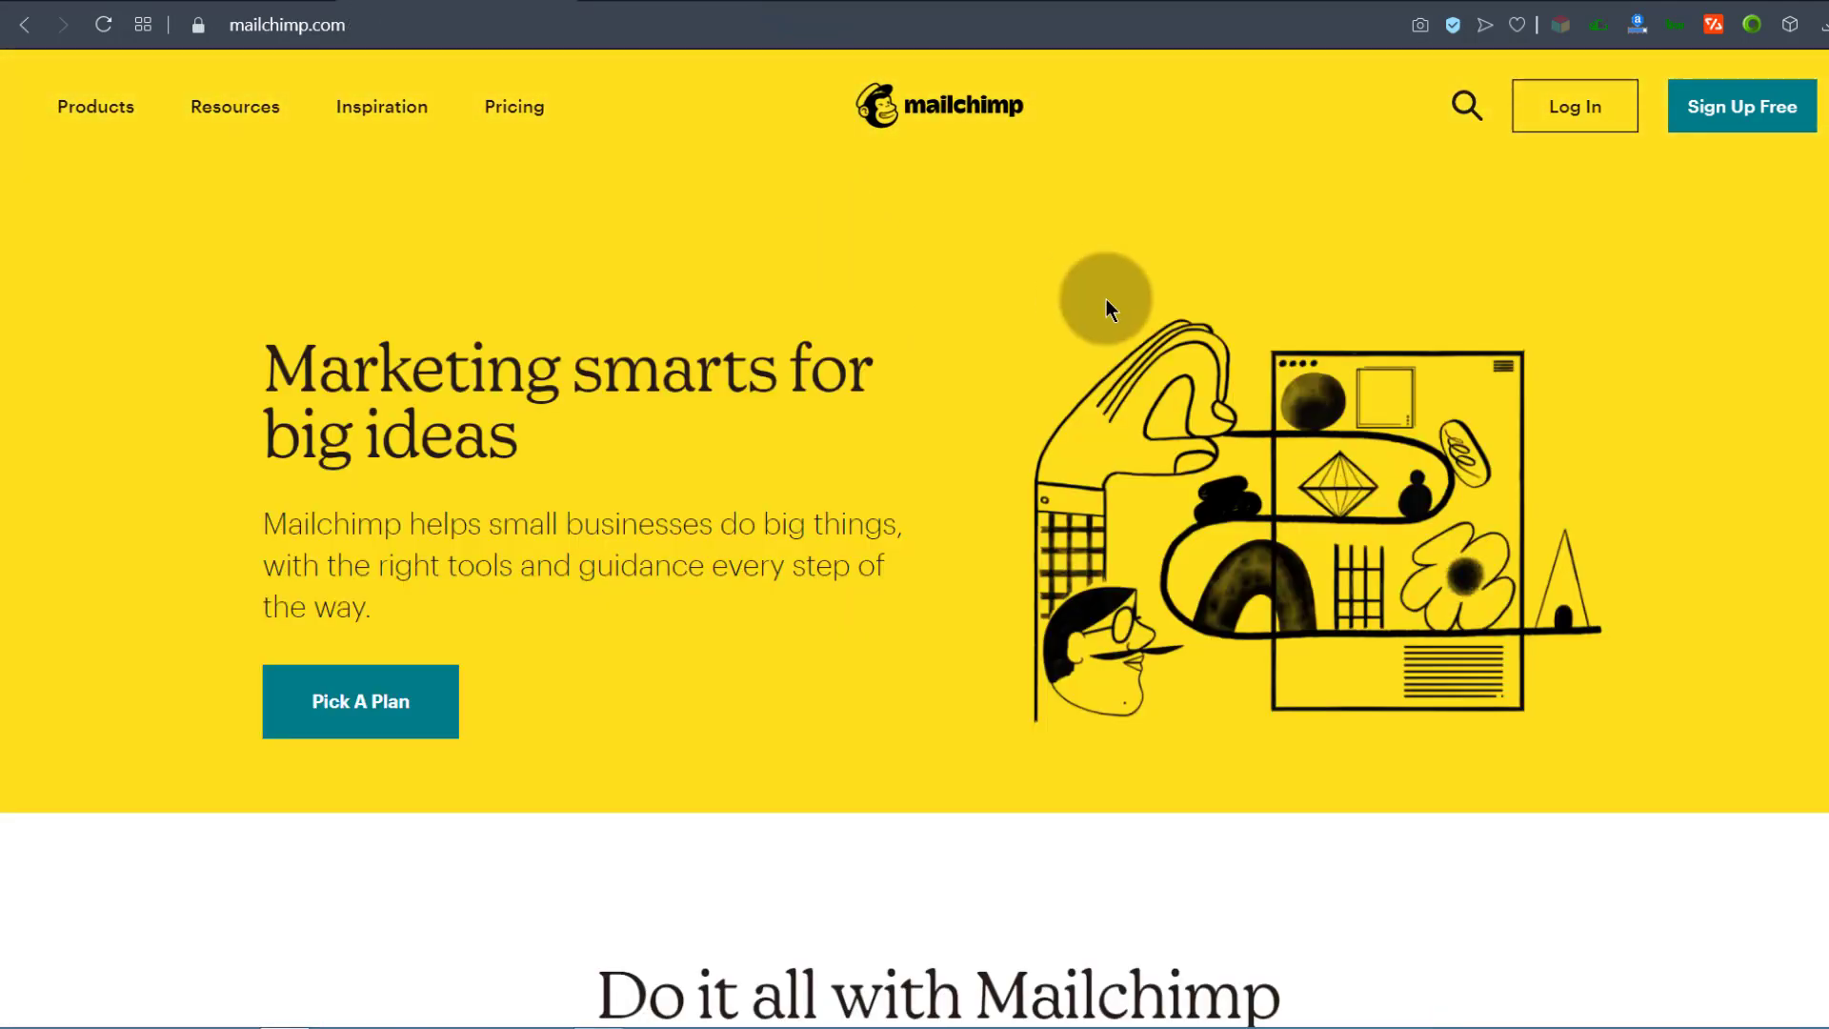
# Step: Fill in the Sign Up Free form and follow the Gmail activation link
pyautogui.click(1568, 105)
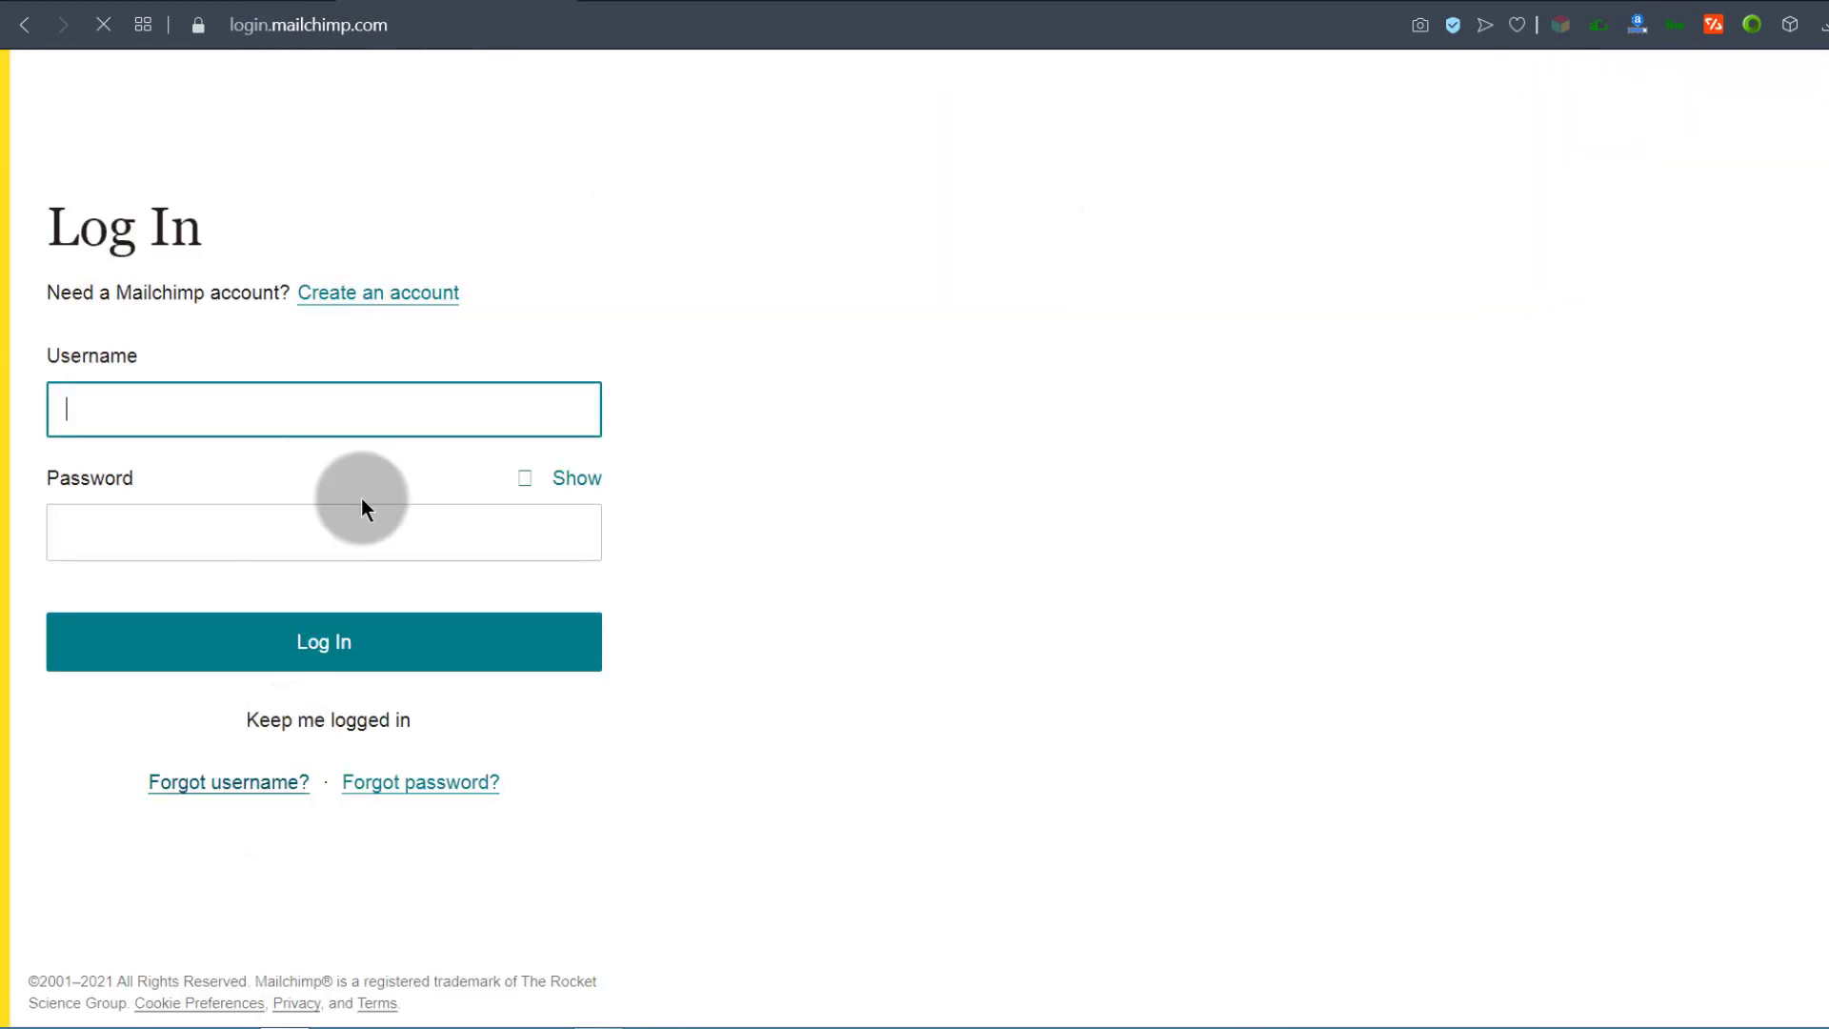
pyautogui.click(25, 25)
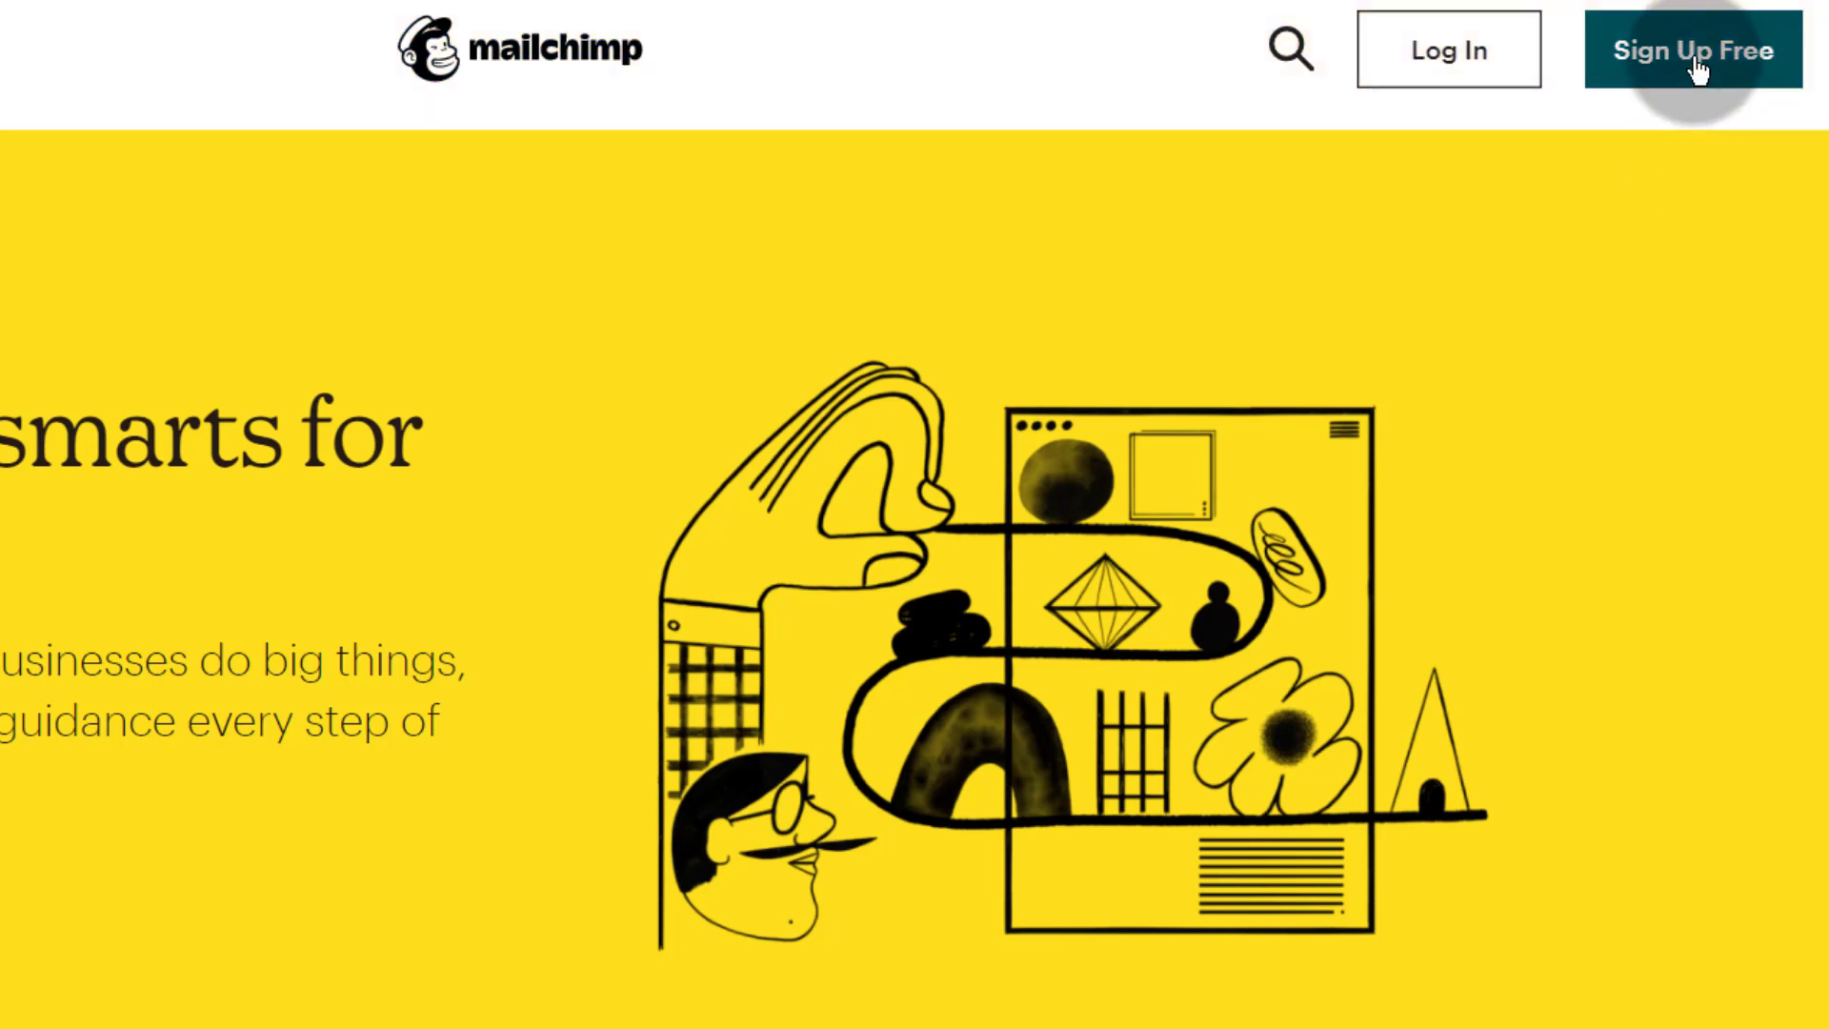
pyautogui.click(1701, 56)
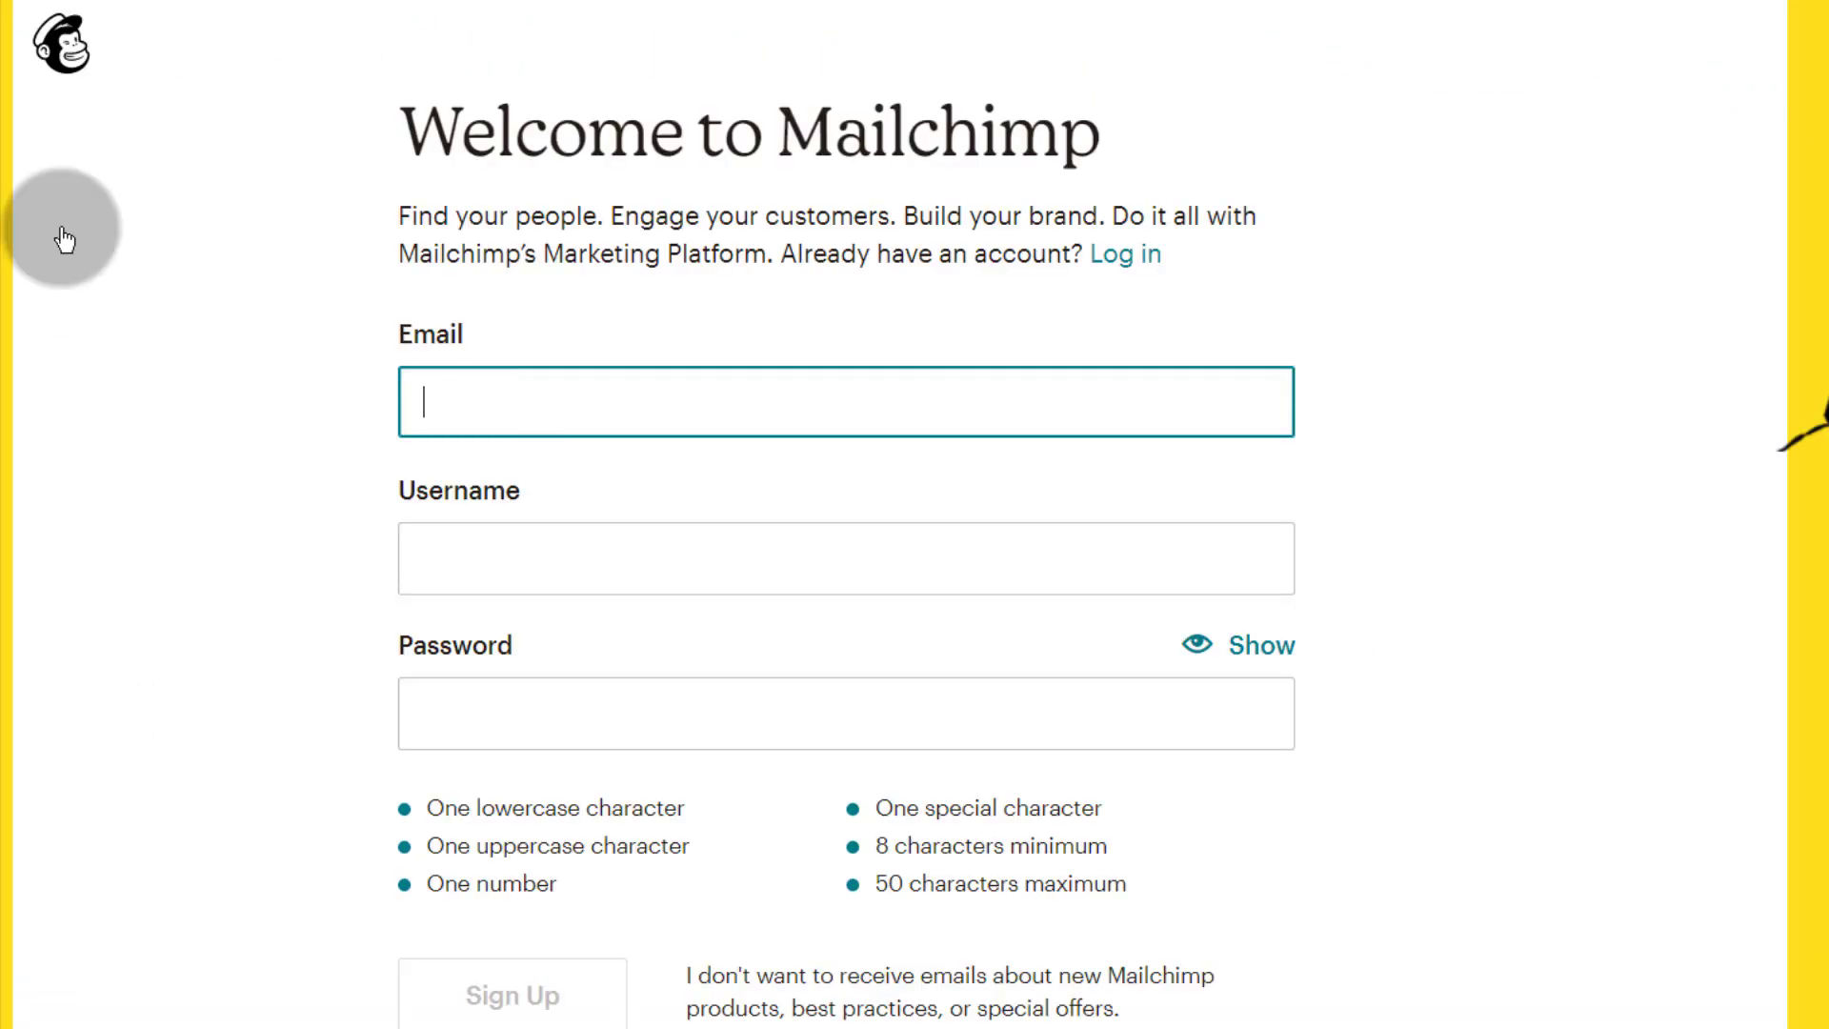
pyautogui.click(309, 548)
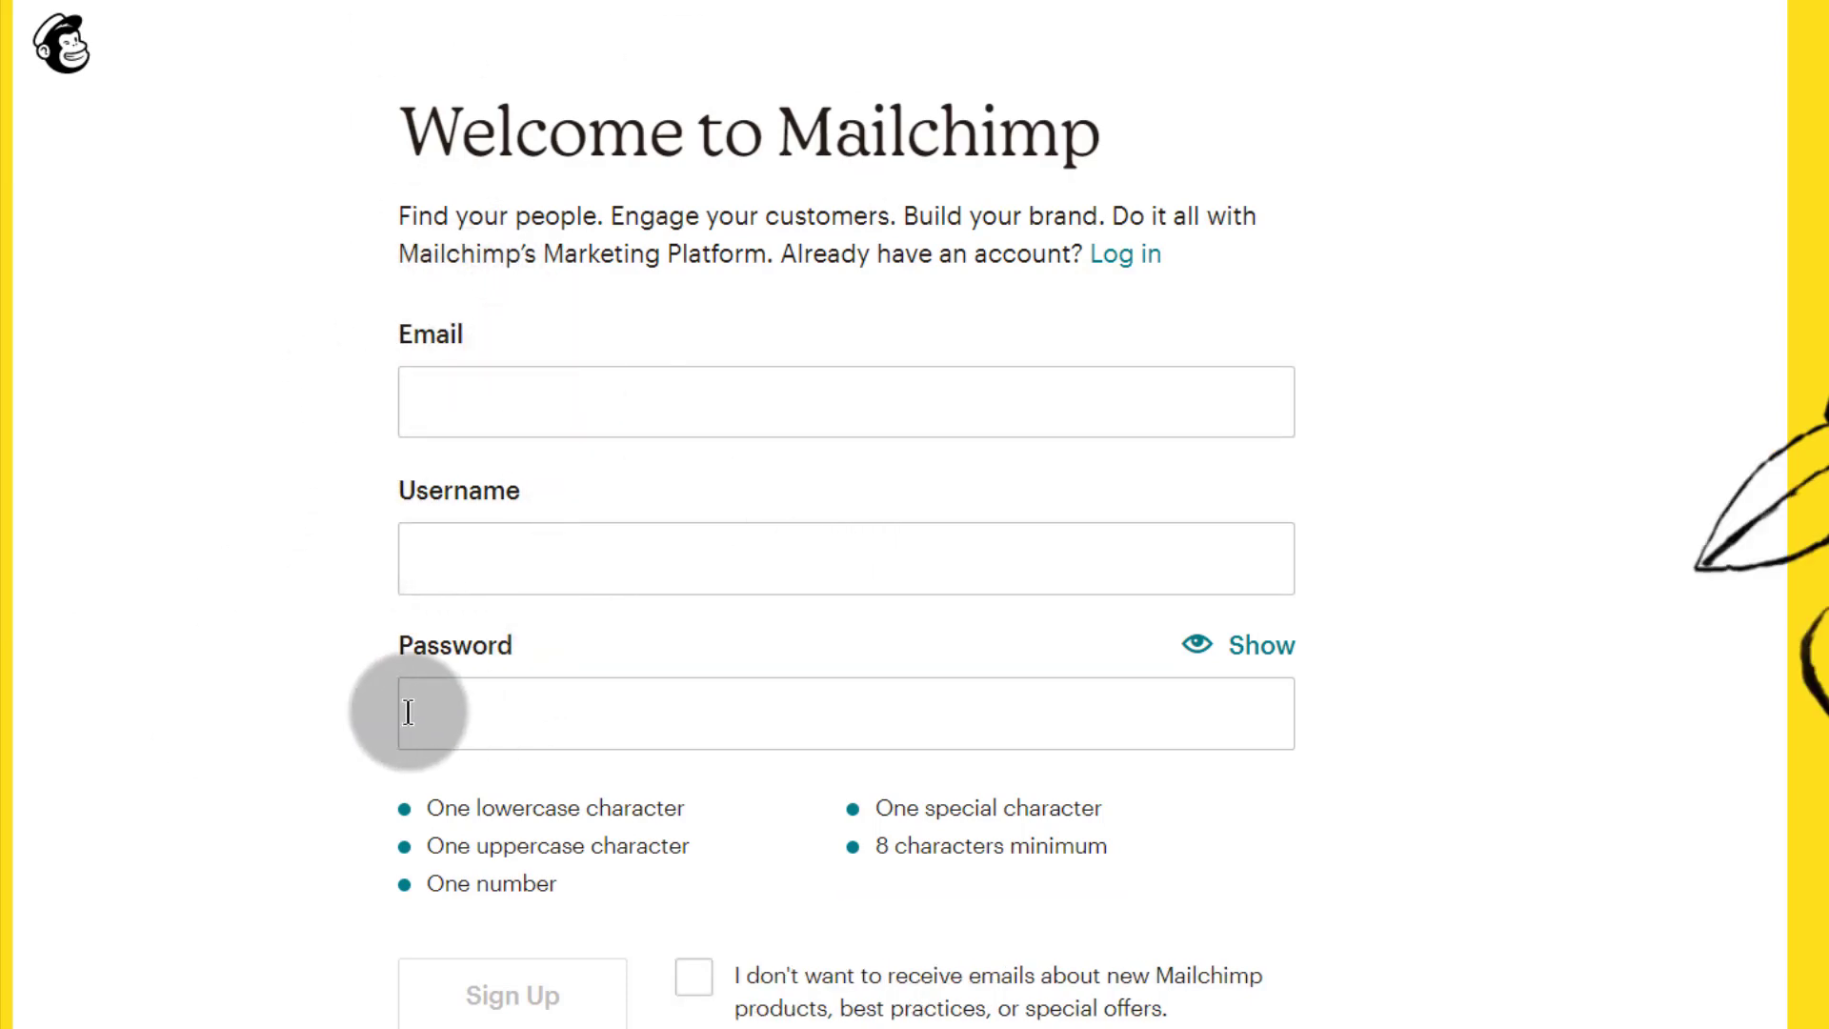
pyautogui.moveTo(873, 803); pyautogui.dragTo(1113, 856)
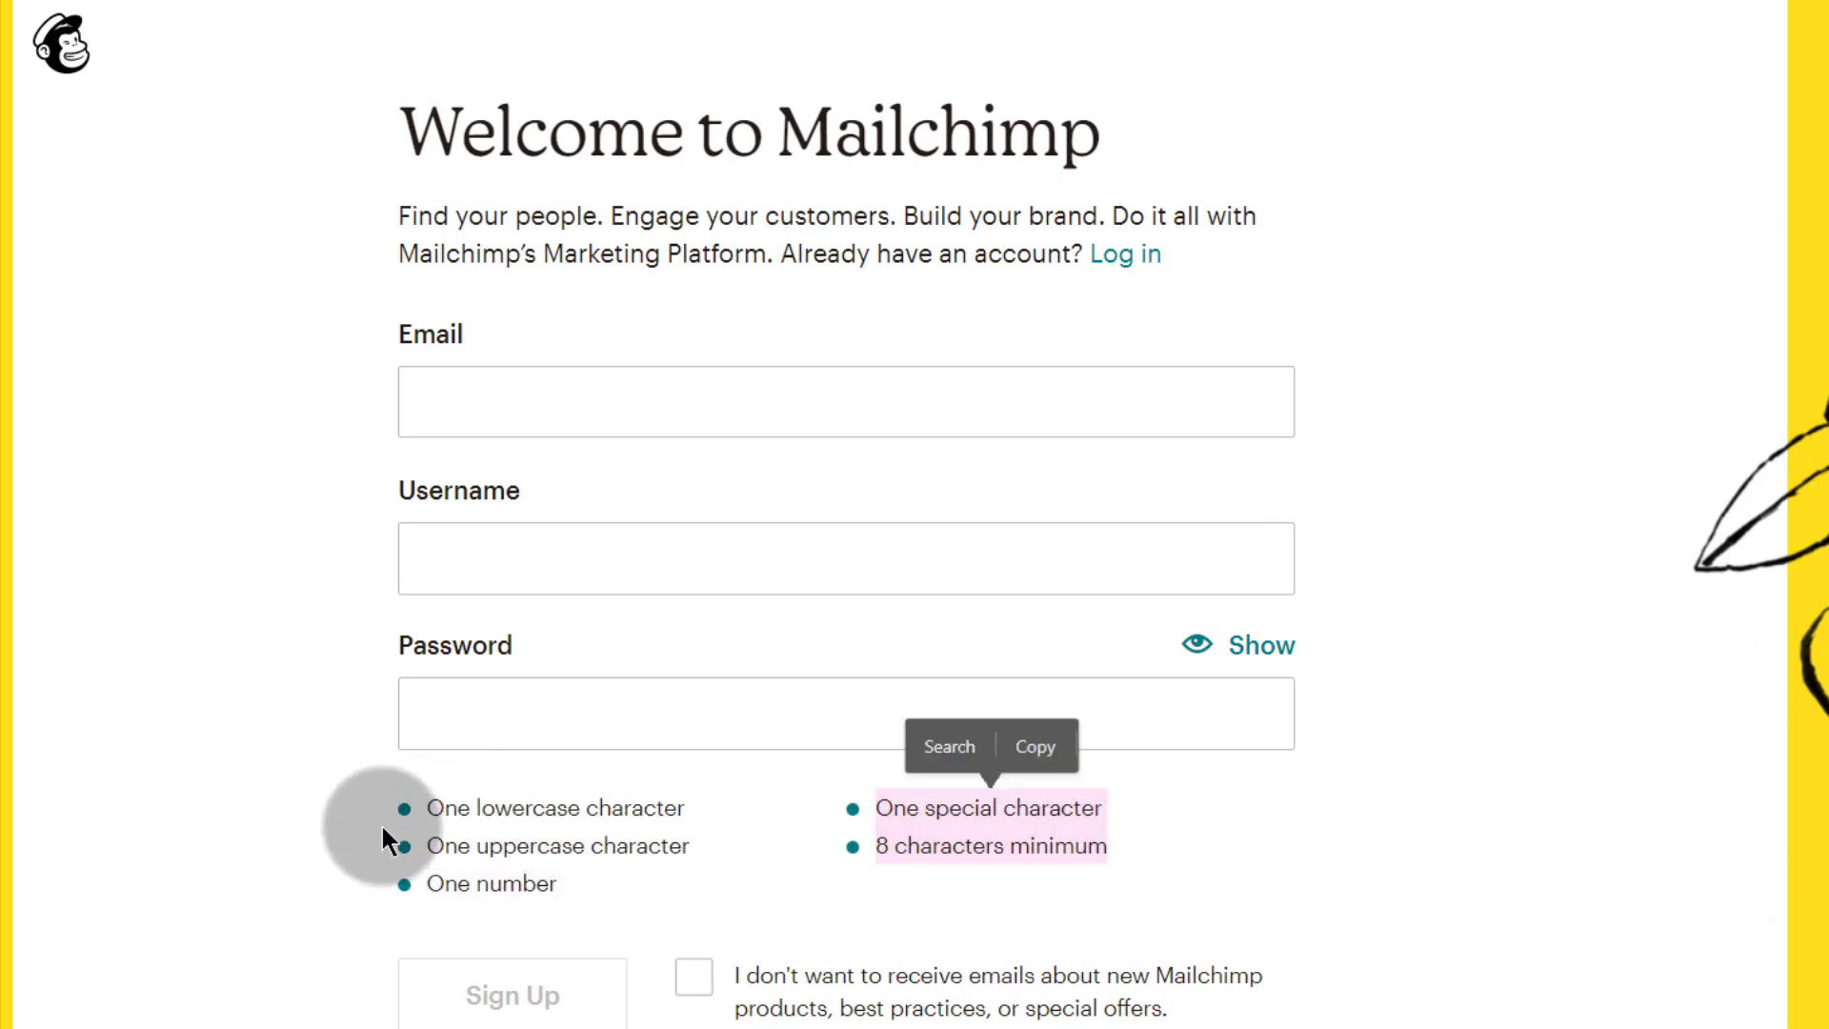
pyautogui.click(268, 800)
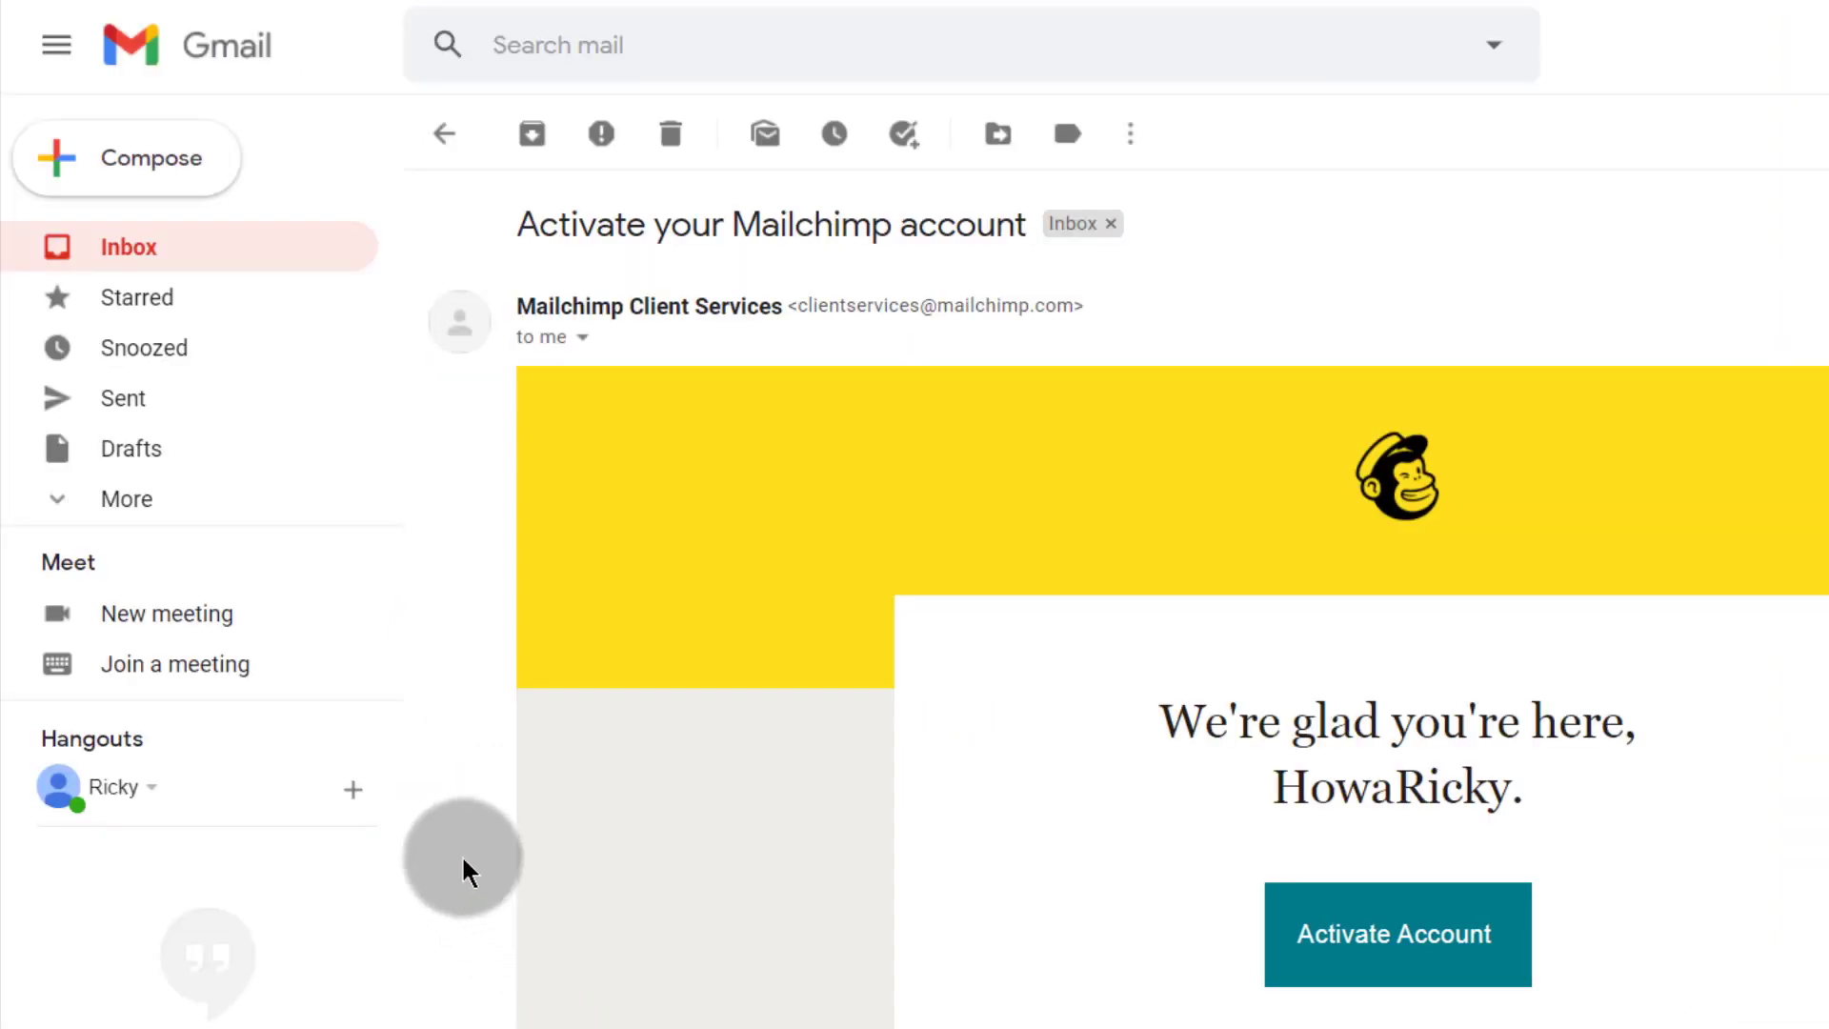
pyautogui.click(1420, 938)
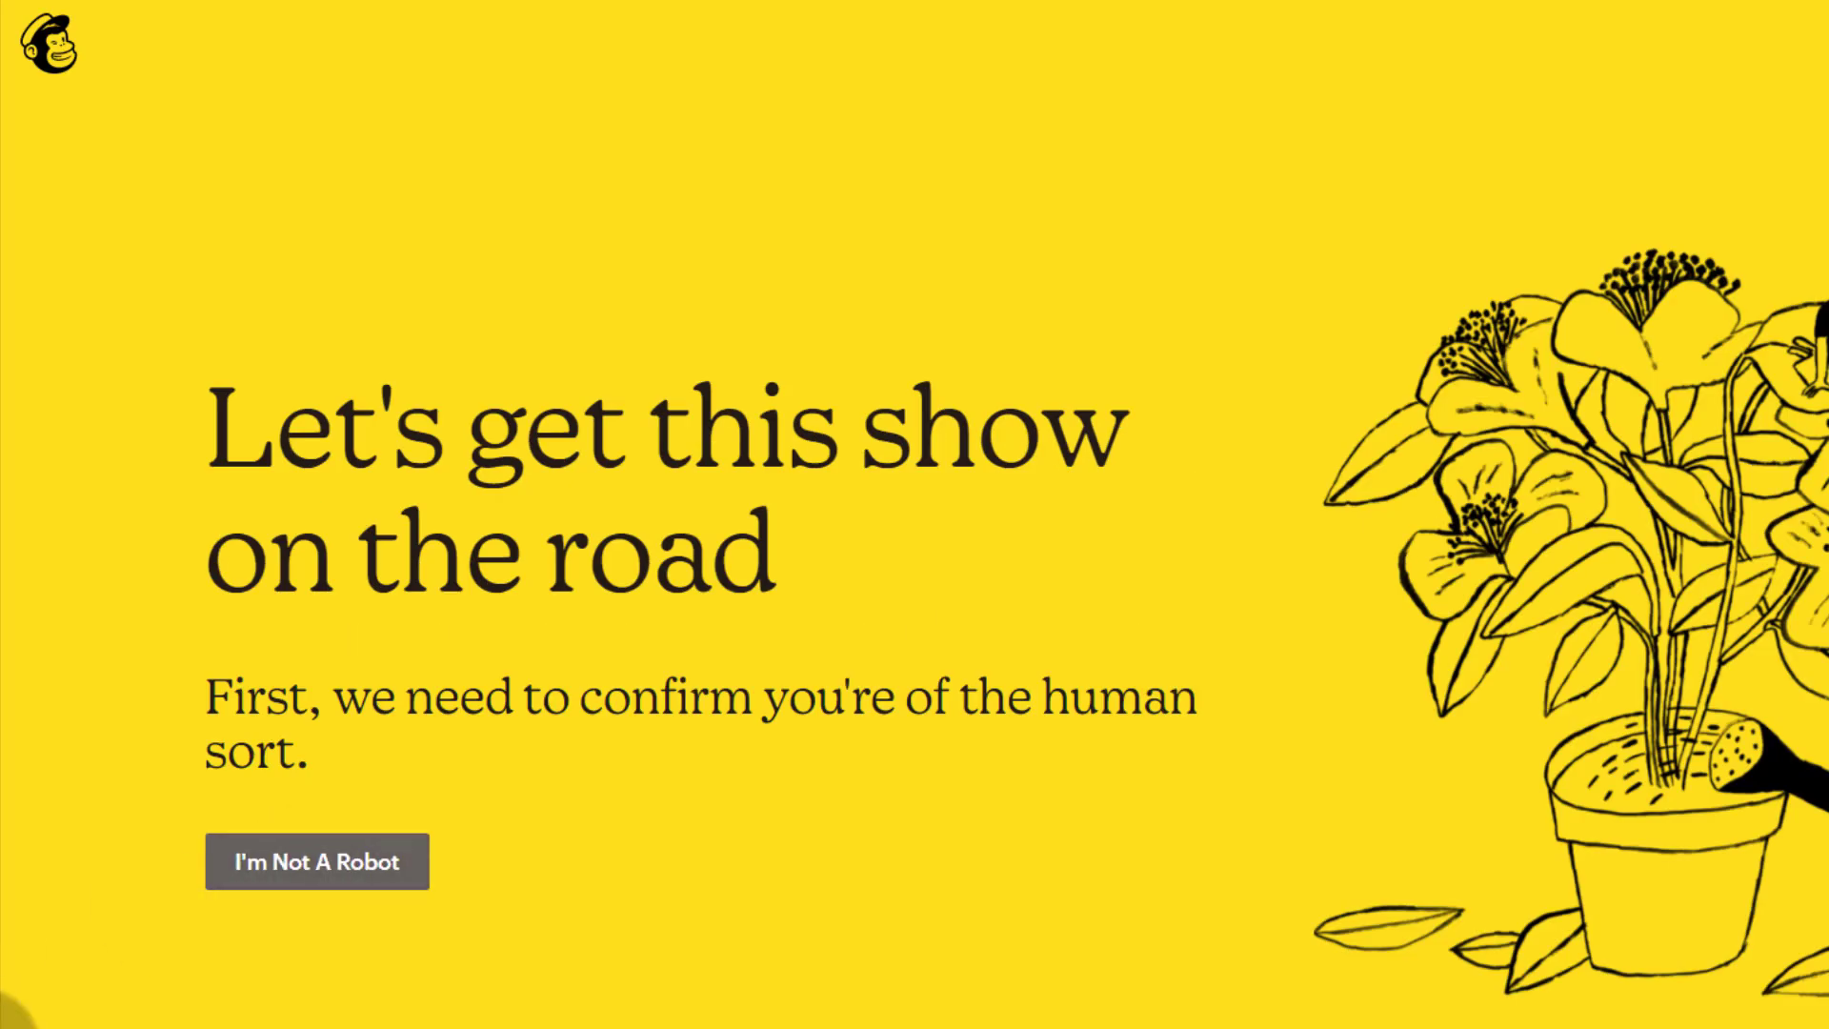
# Step: Confirm you're not a robot and keep the Free plan ($0, 2,000 contacts)
pyautogui.click(311, 865)
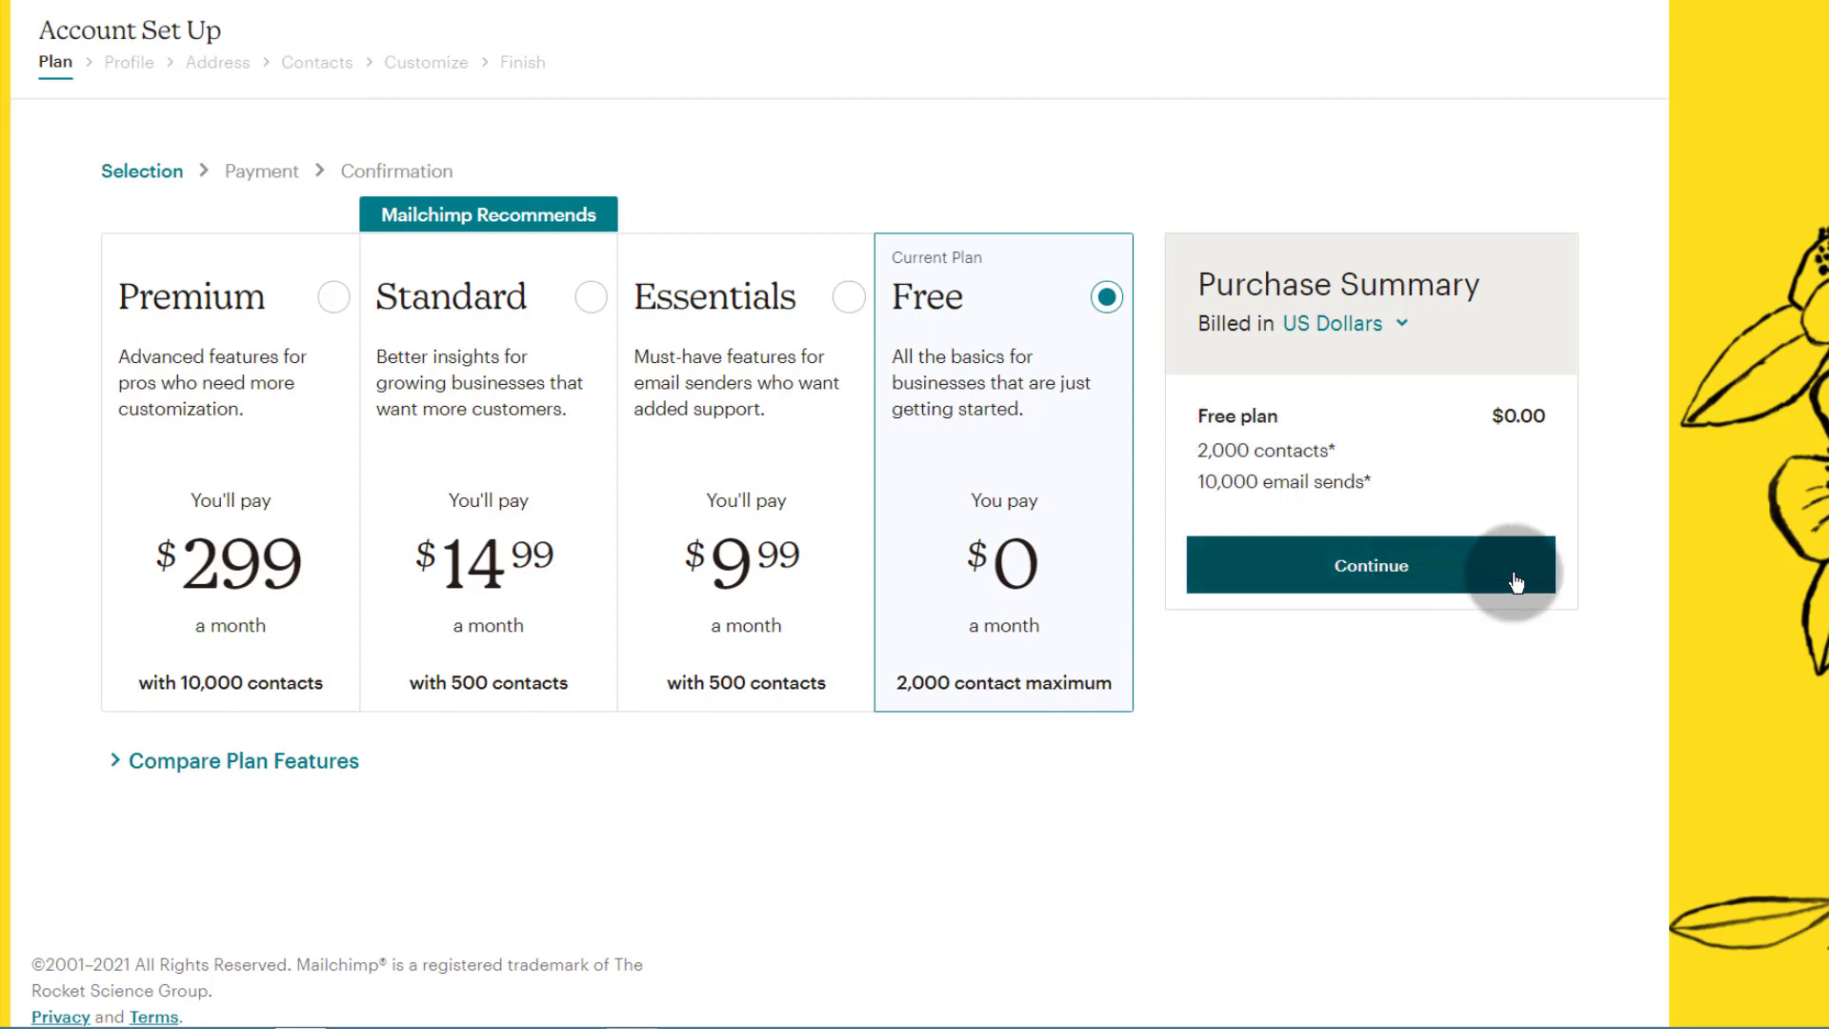
pyautogui.click(1380, 572)
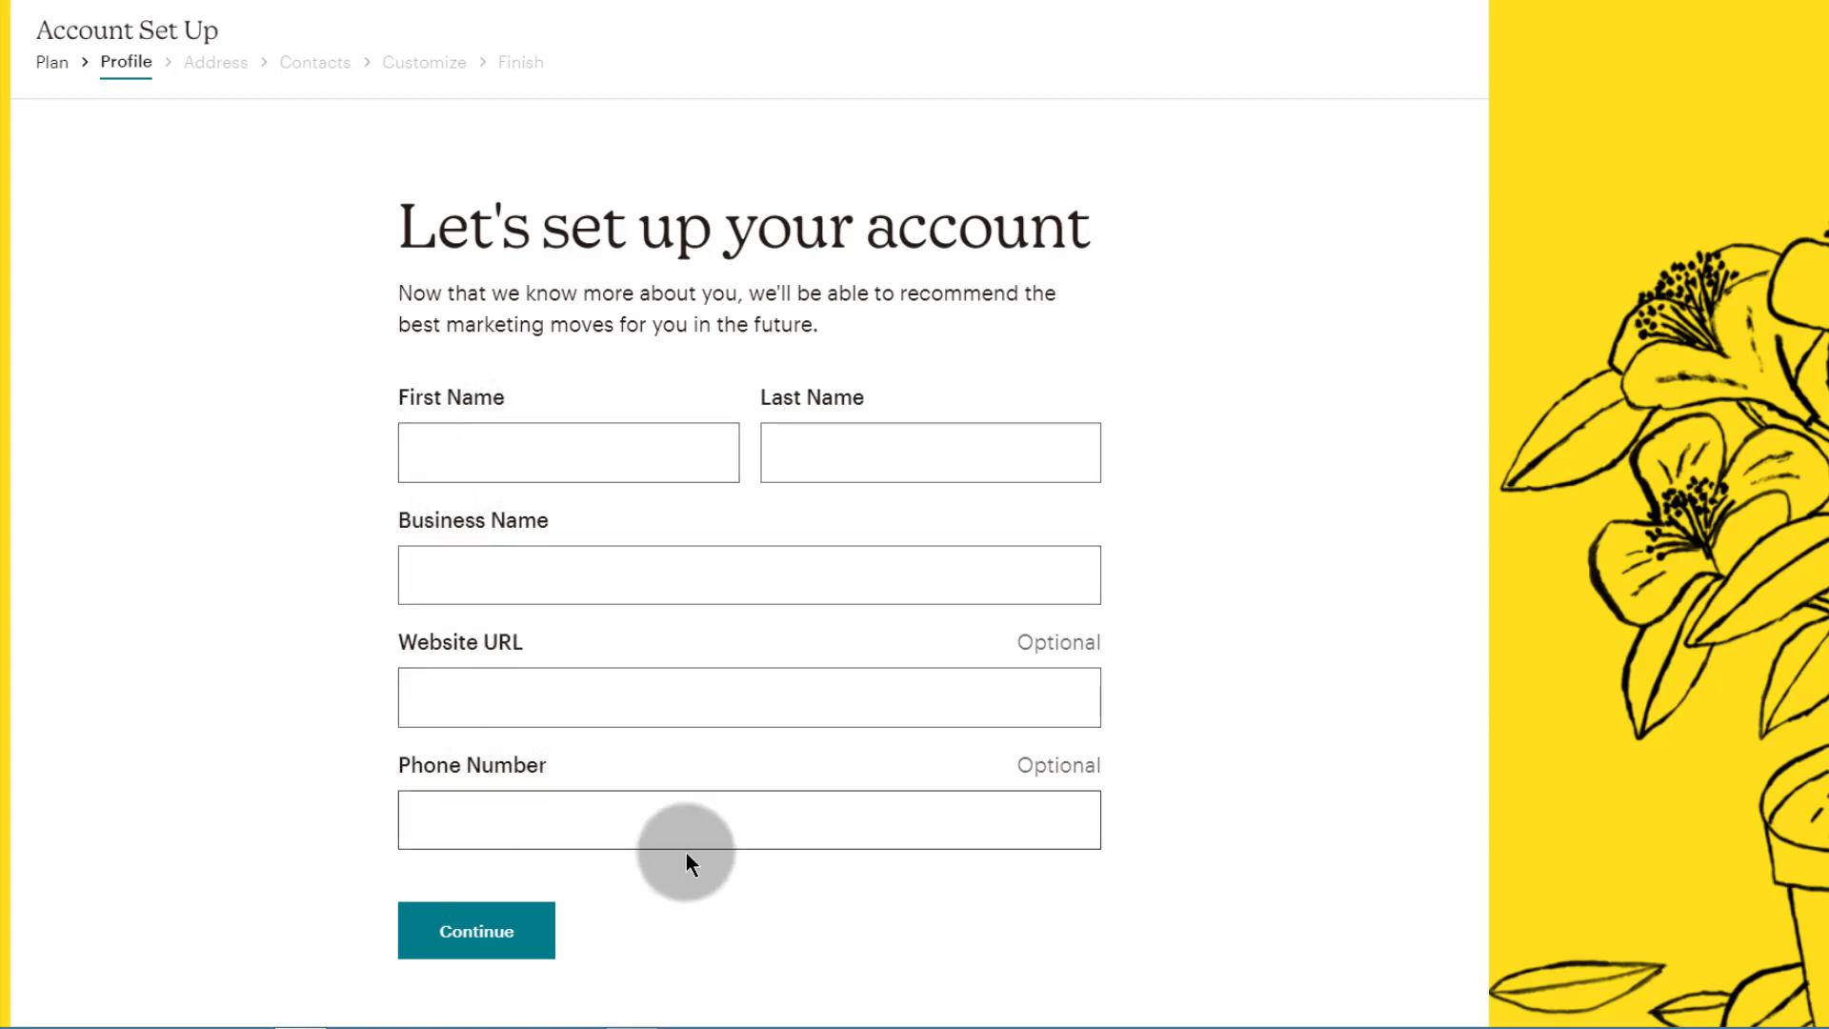
# Step: Fill in the profile with first and last name, business name Bizanosa and website URL
pyautogui.click(474, 931)
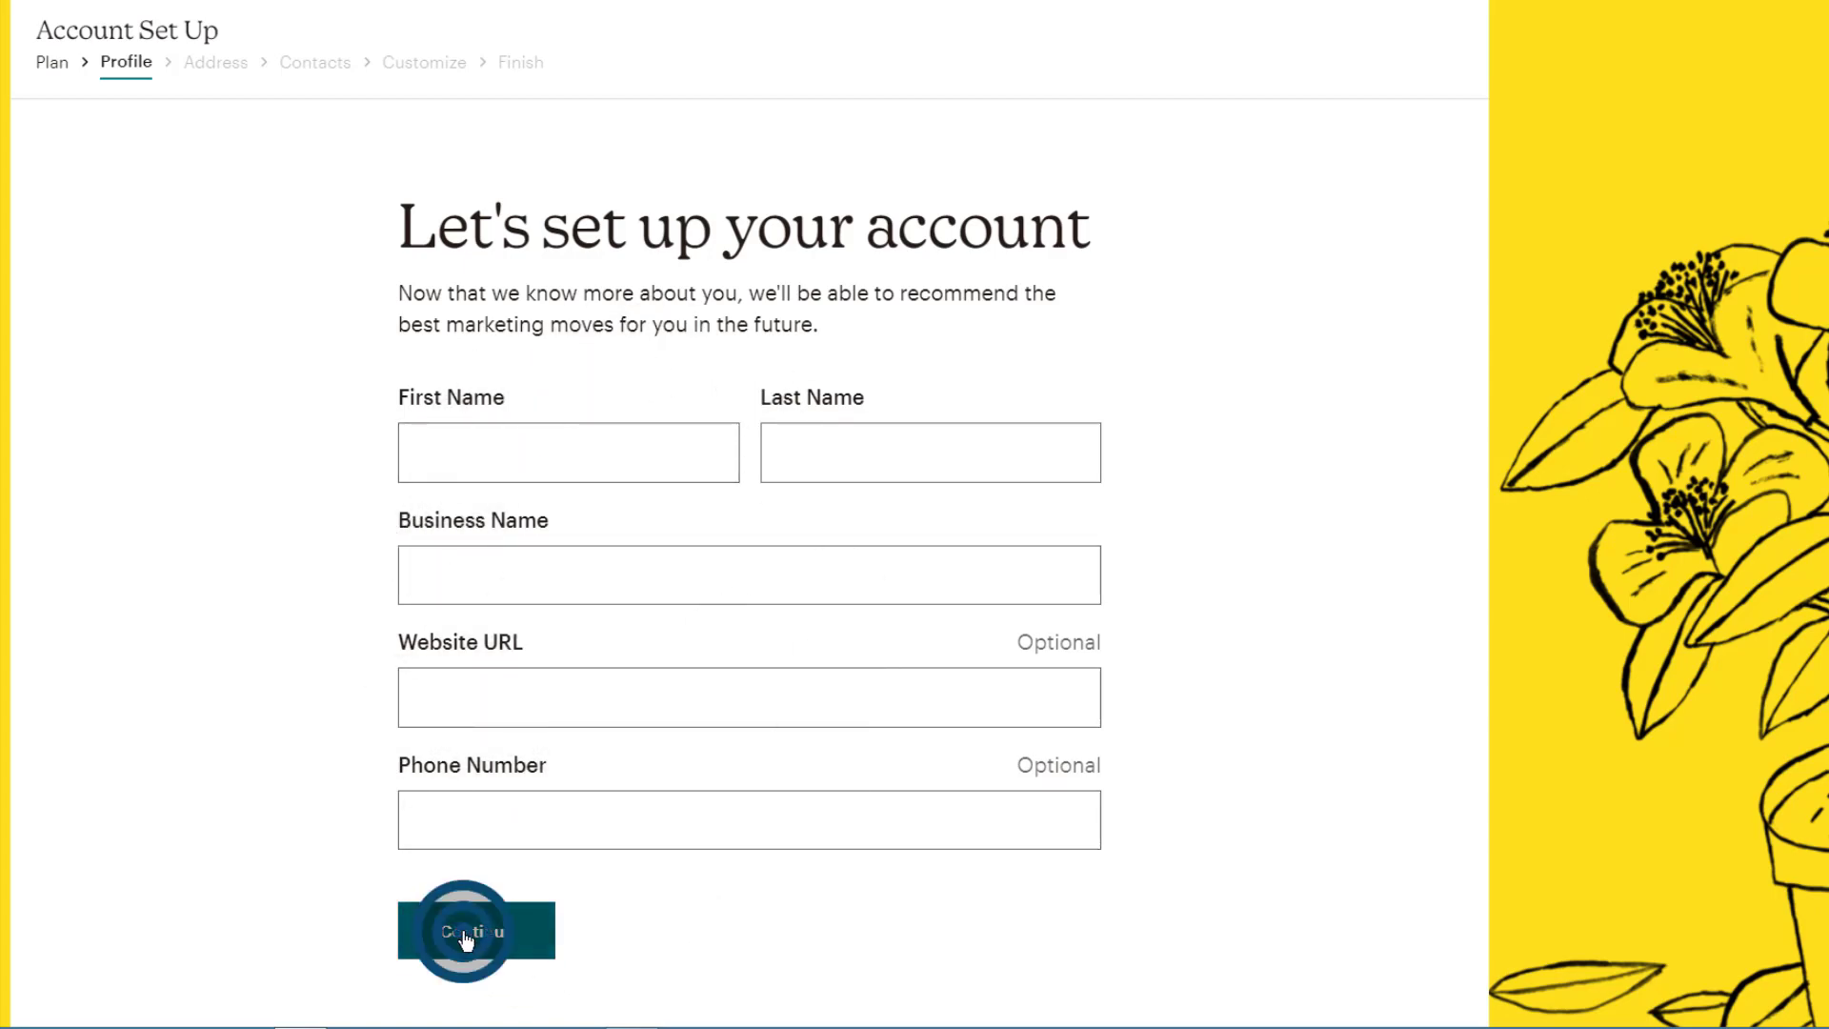
pyautogui.scroll(-4, 249, 625)
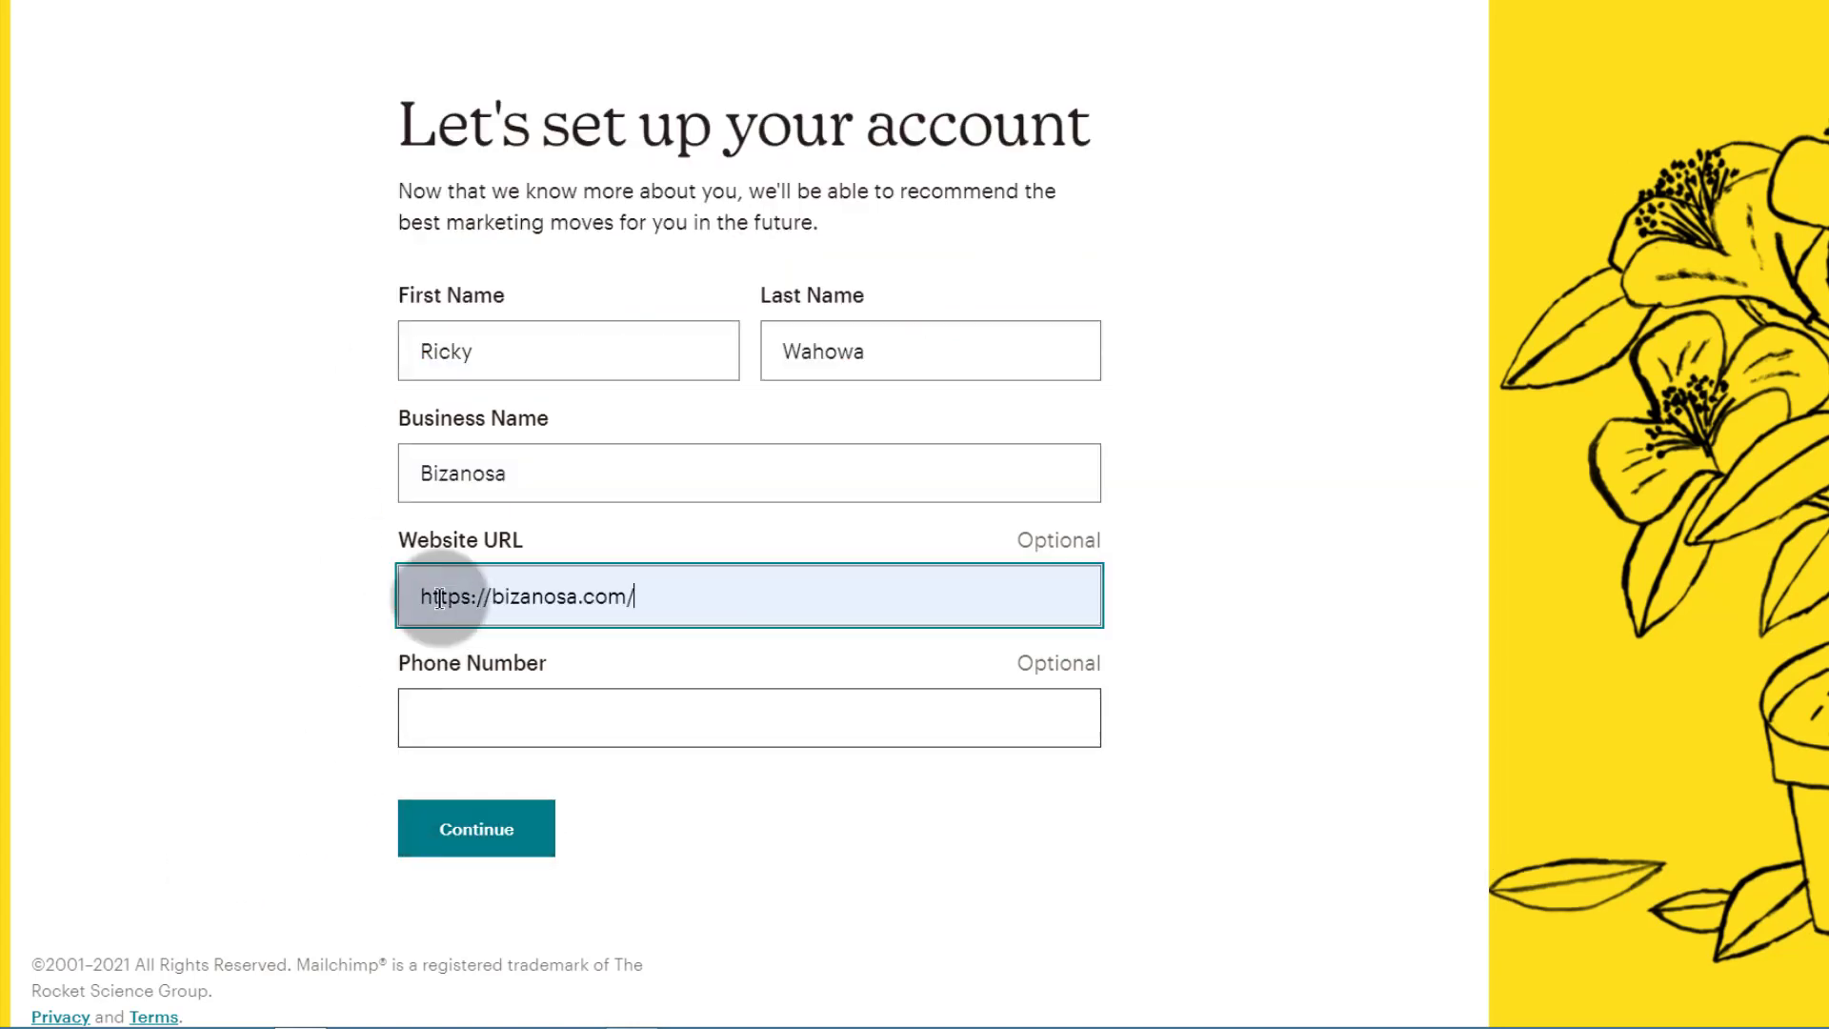
pyautogui.click(481, 836)
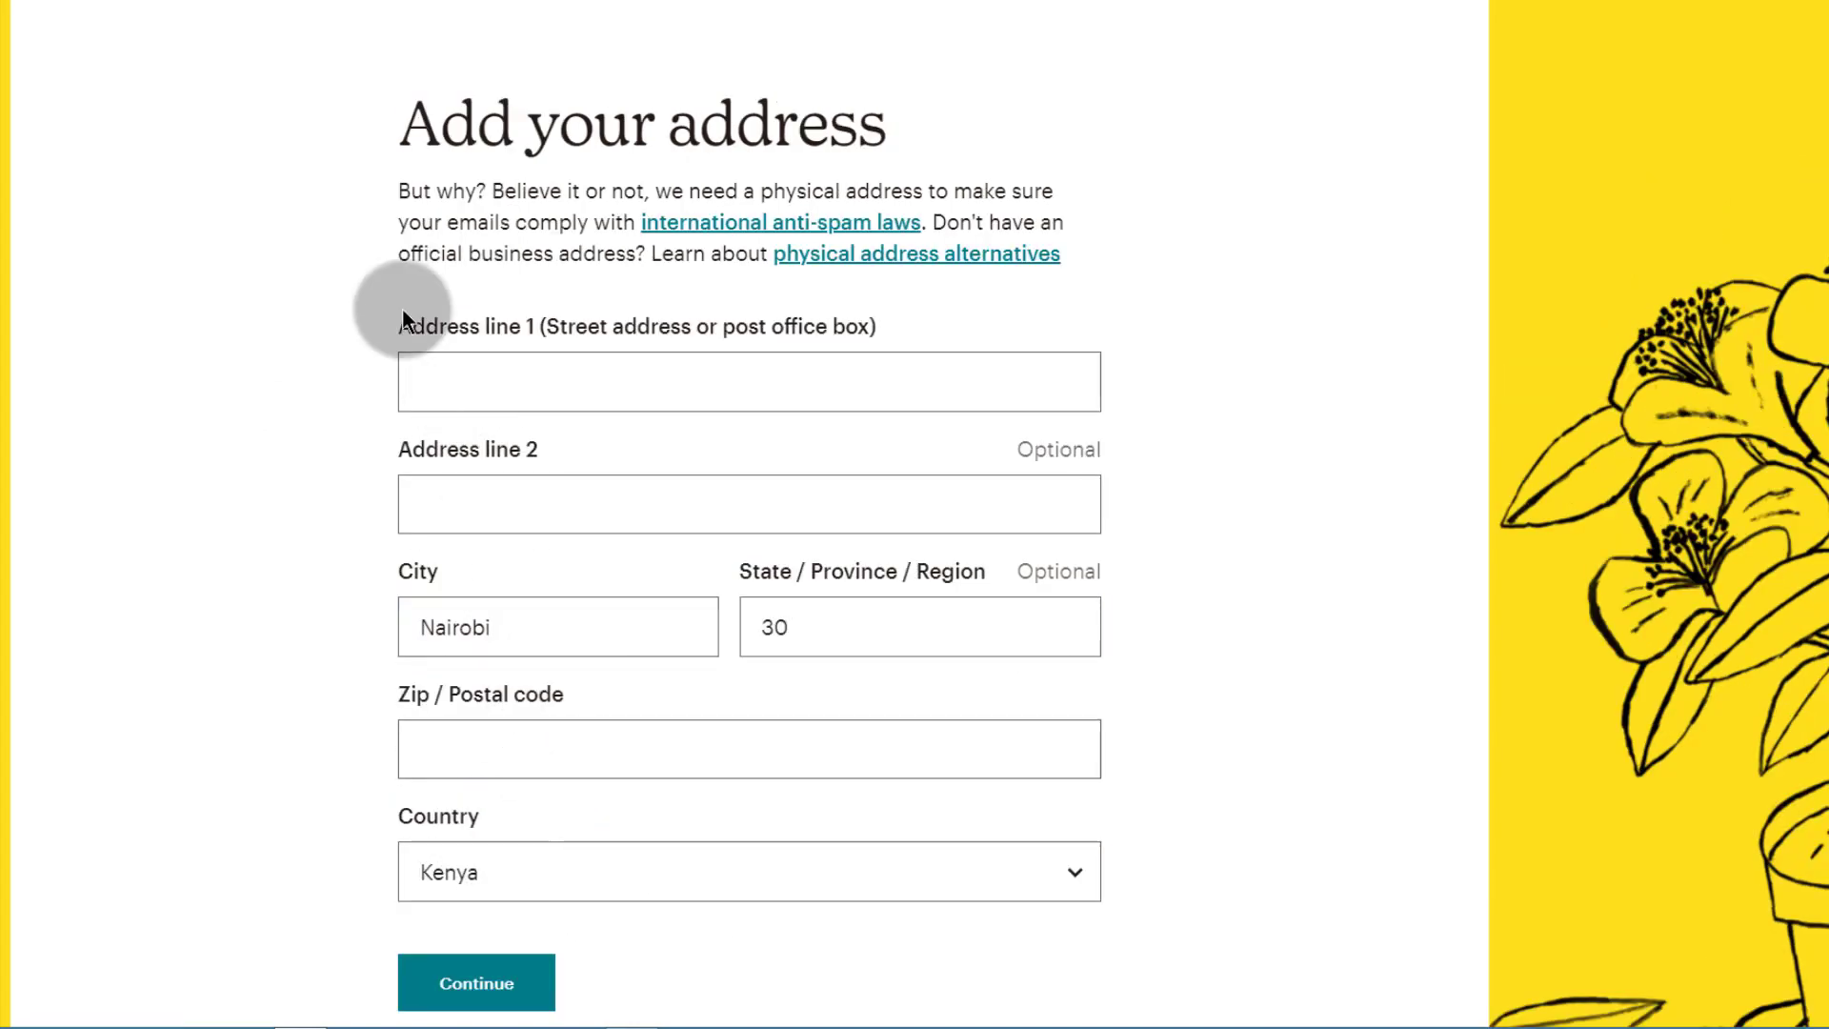
# Step: Enter the business address, including street and postal code
pyautogui.scroll(-2, 506, 805)
pyautogui.click(501, 819)
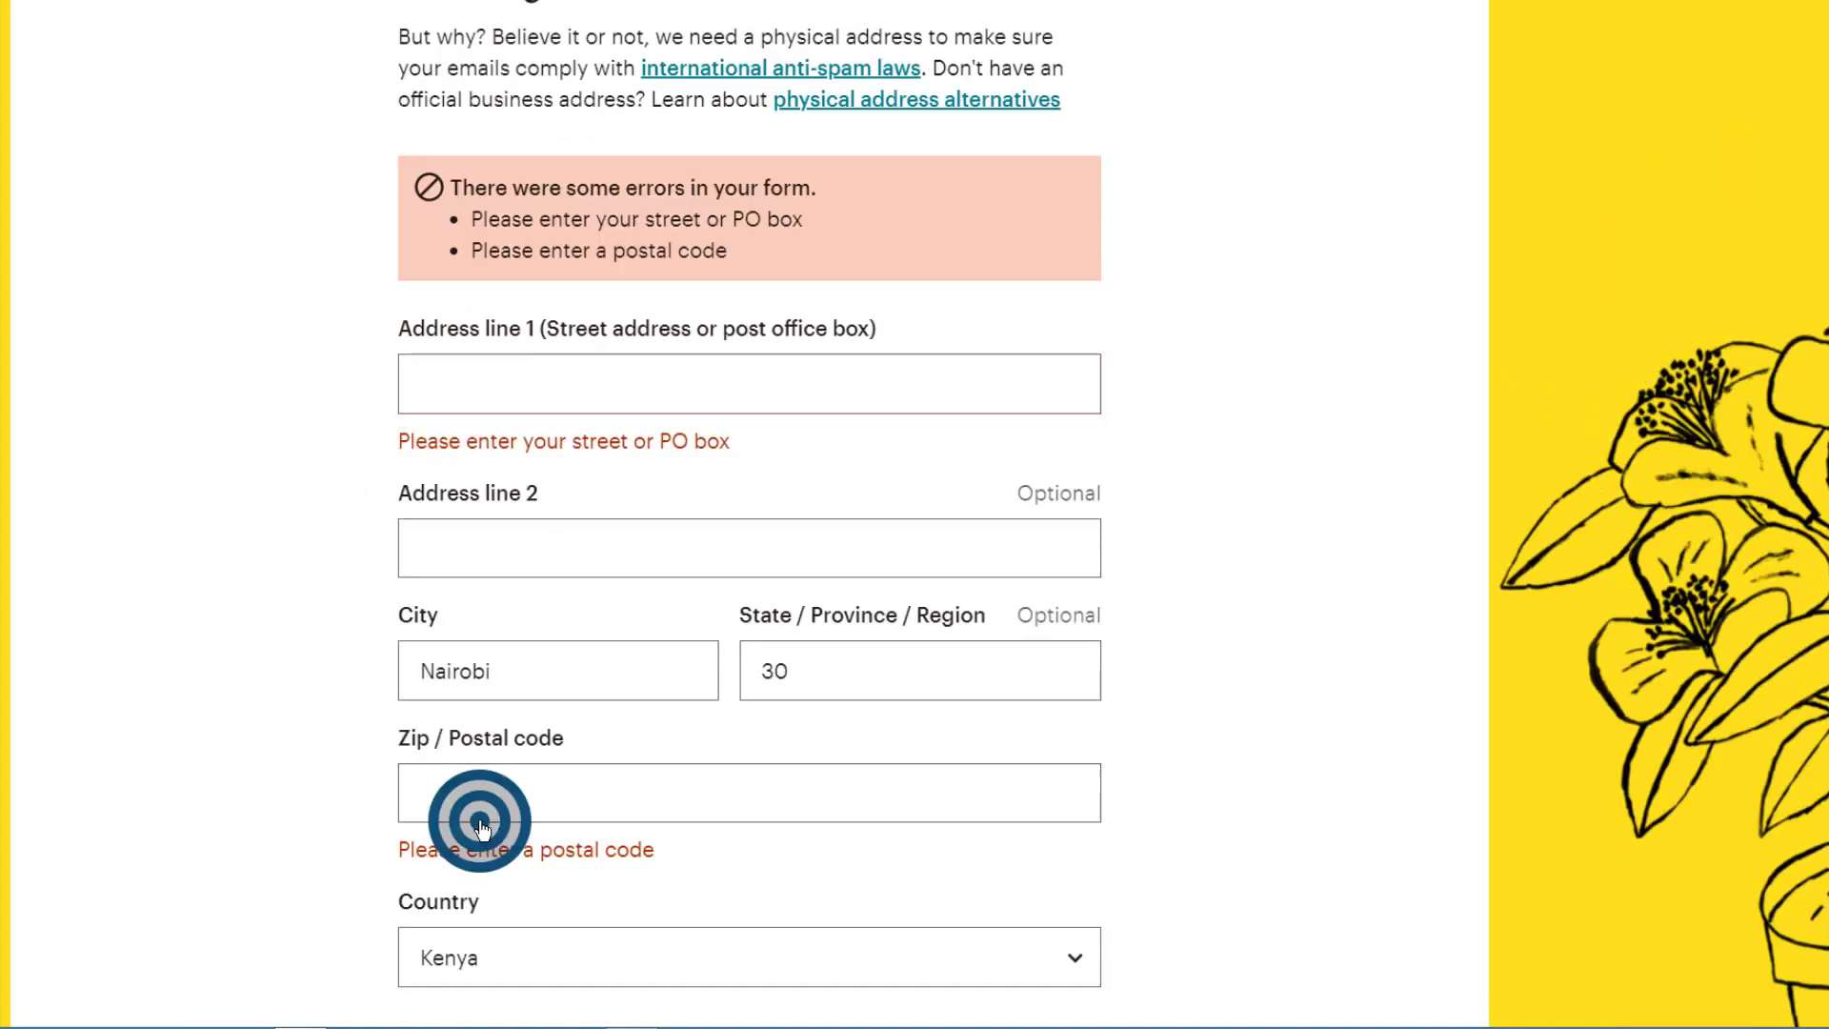
pyautogui.click(436, 368)
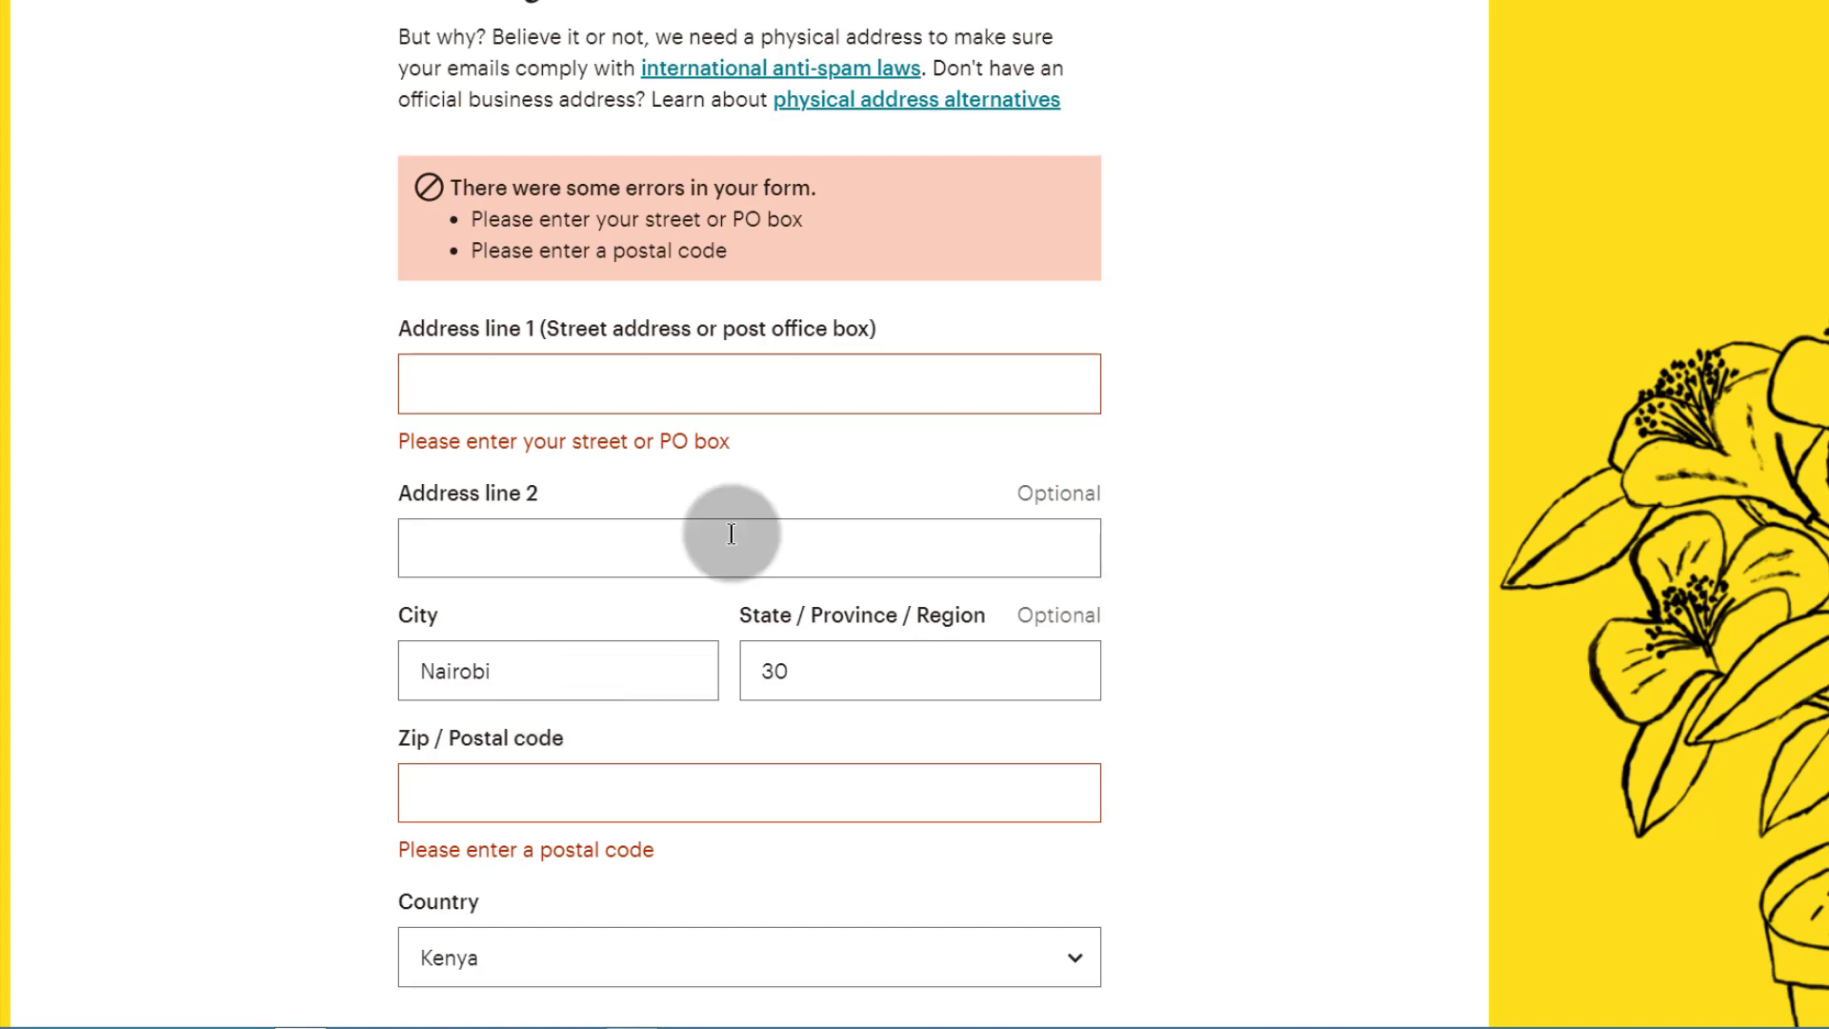
pyautogui.scroll(-3, 649, 922)
pyautogui.click(493, 839)
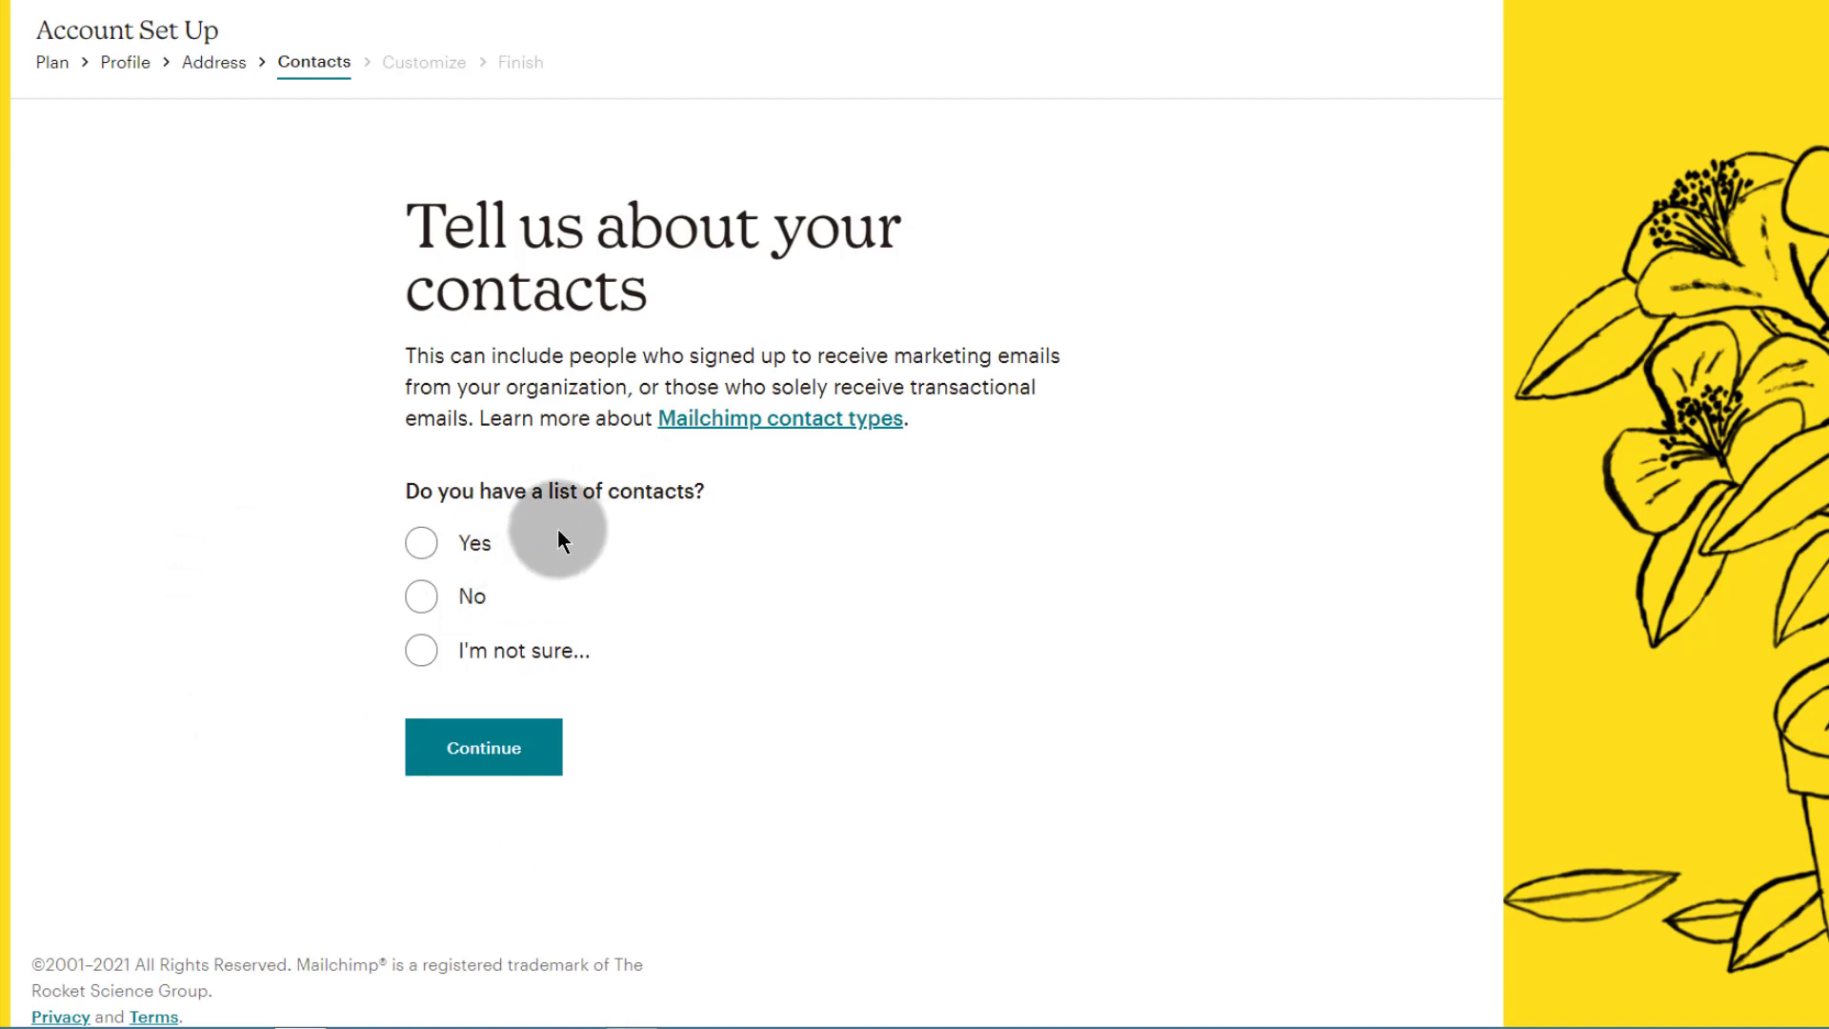
# Step: Answer No to 'Do you have a list of contacts?' and continue
pyautogui.click(426, 550)
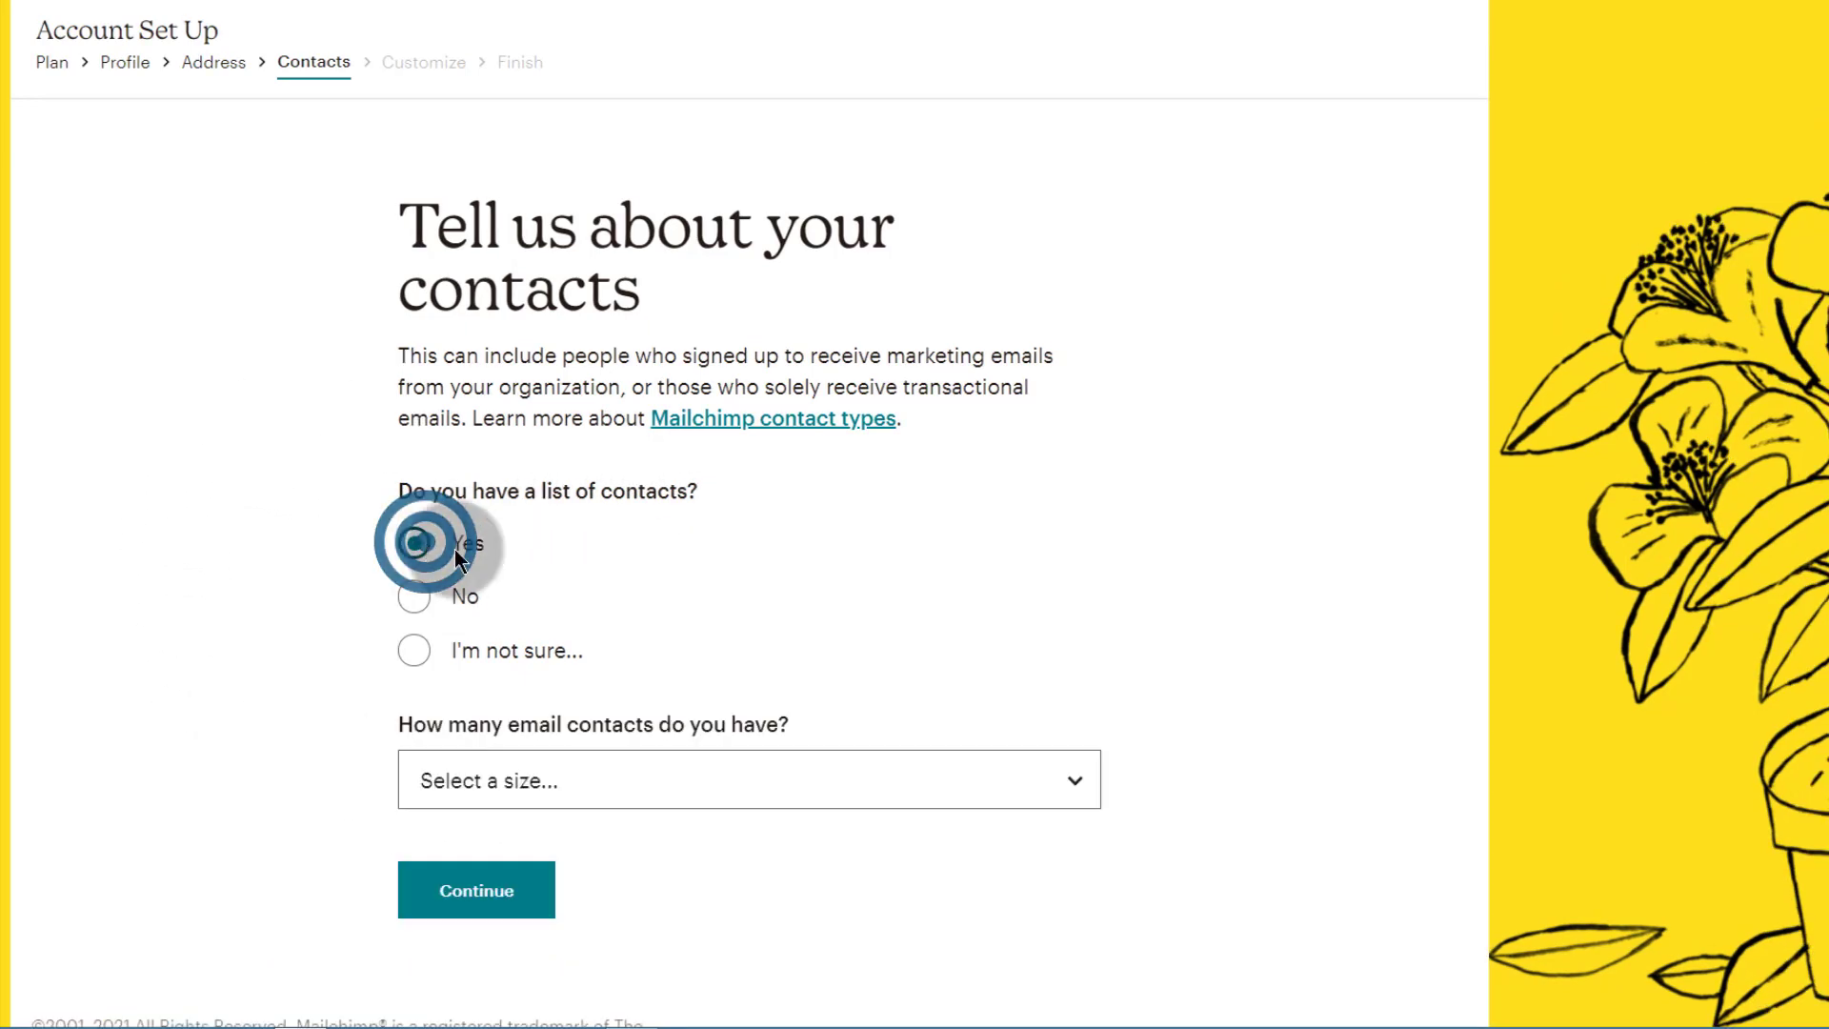
pyautogui.click(416, 598)
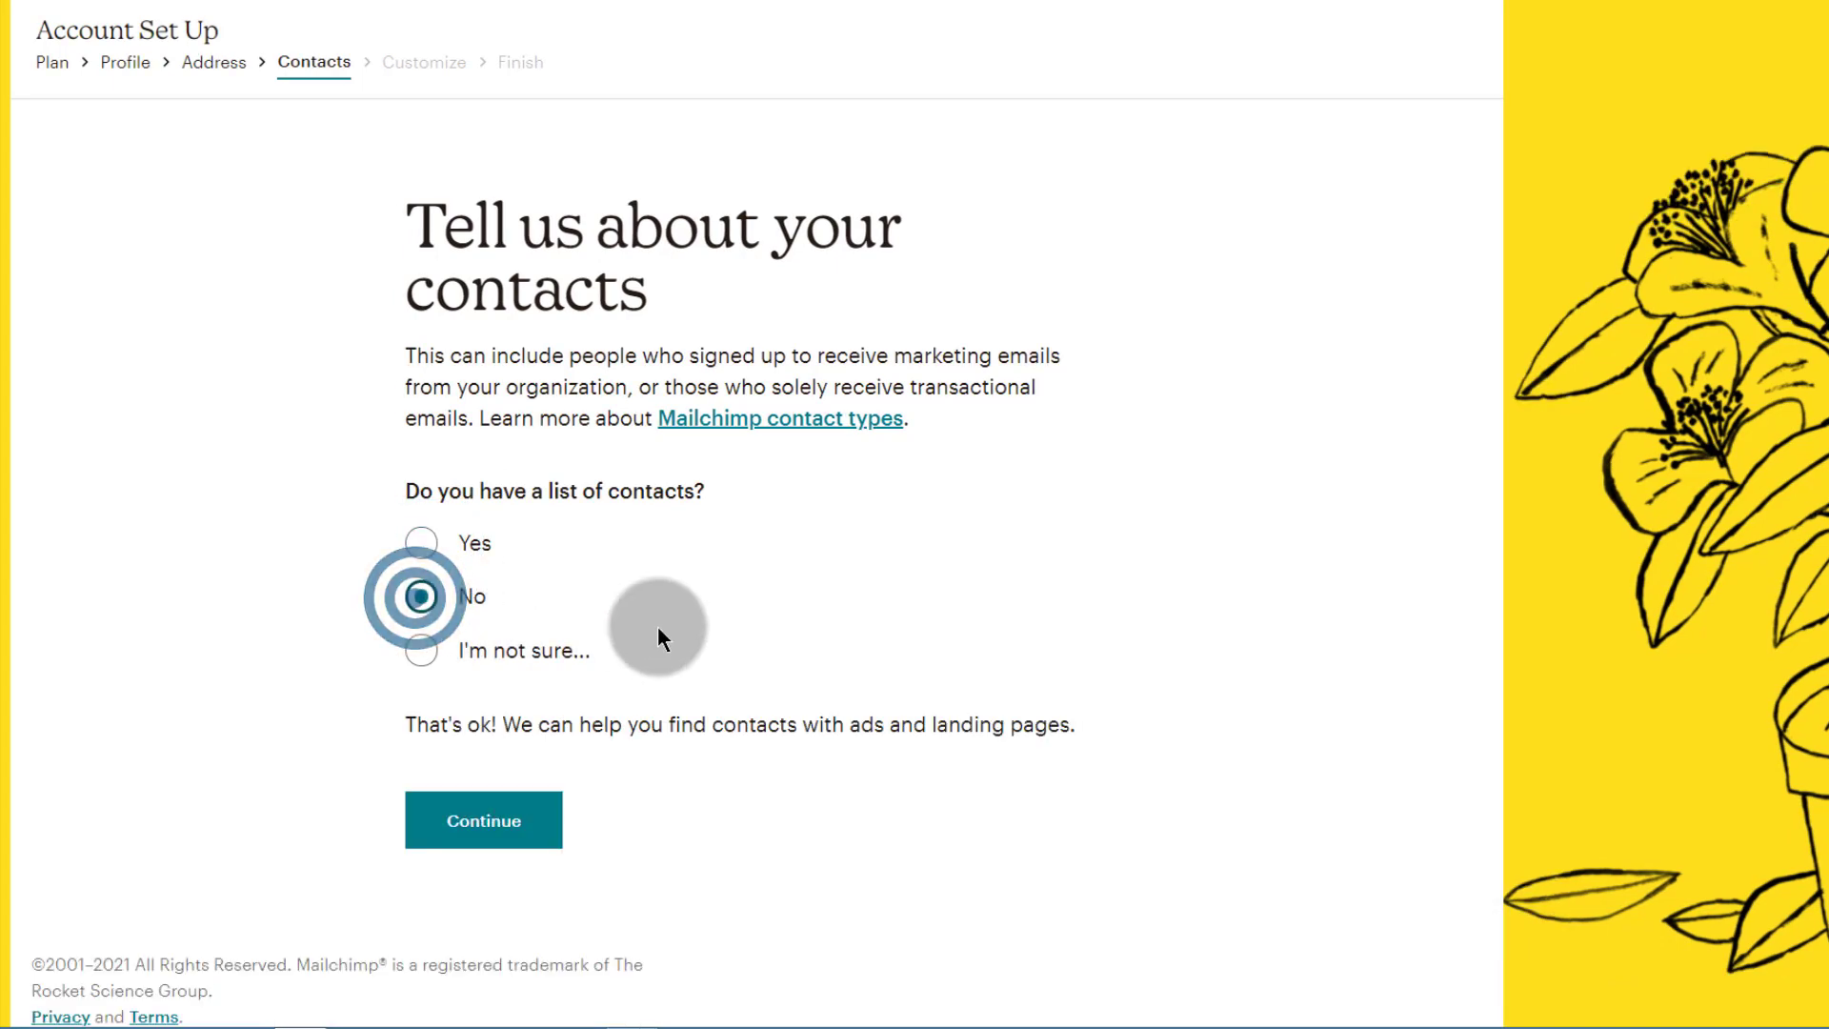
pyautogui.click(427, 651)
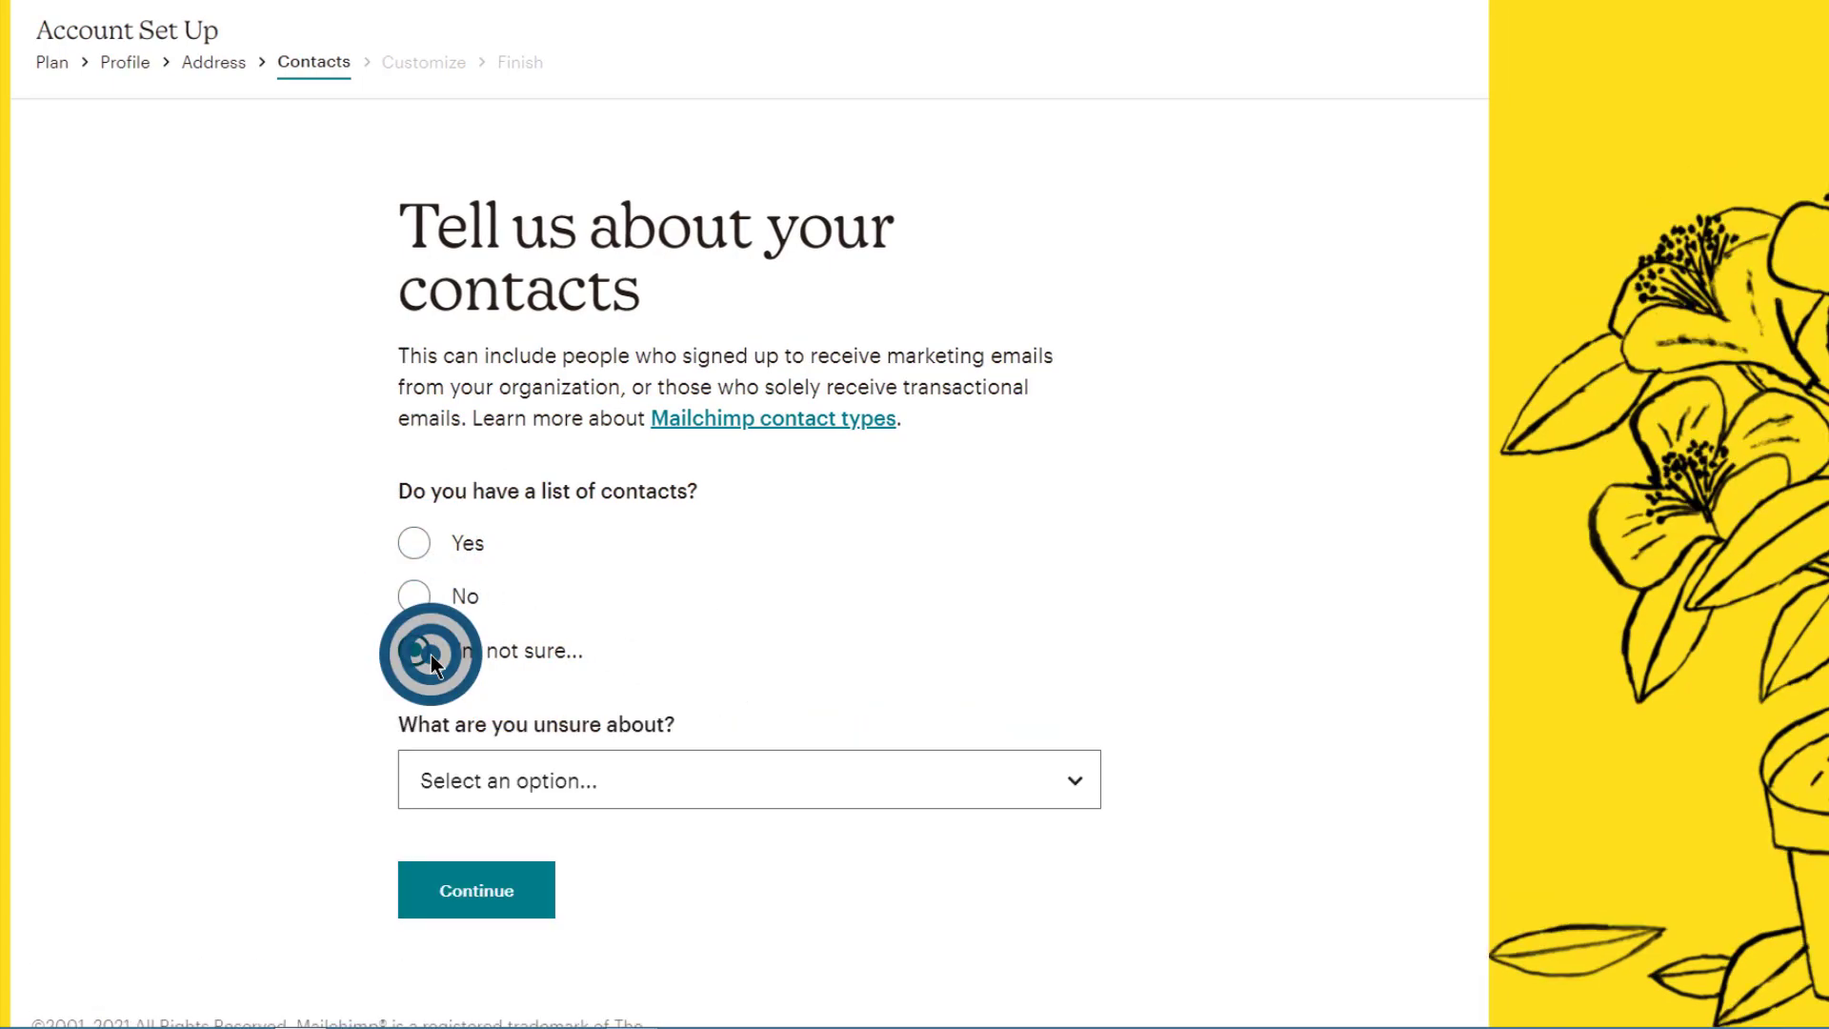
pyautogui.click(543, 755)
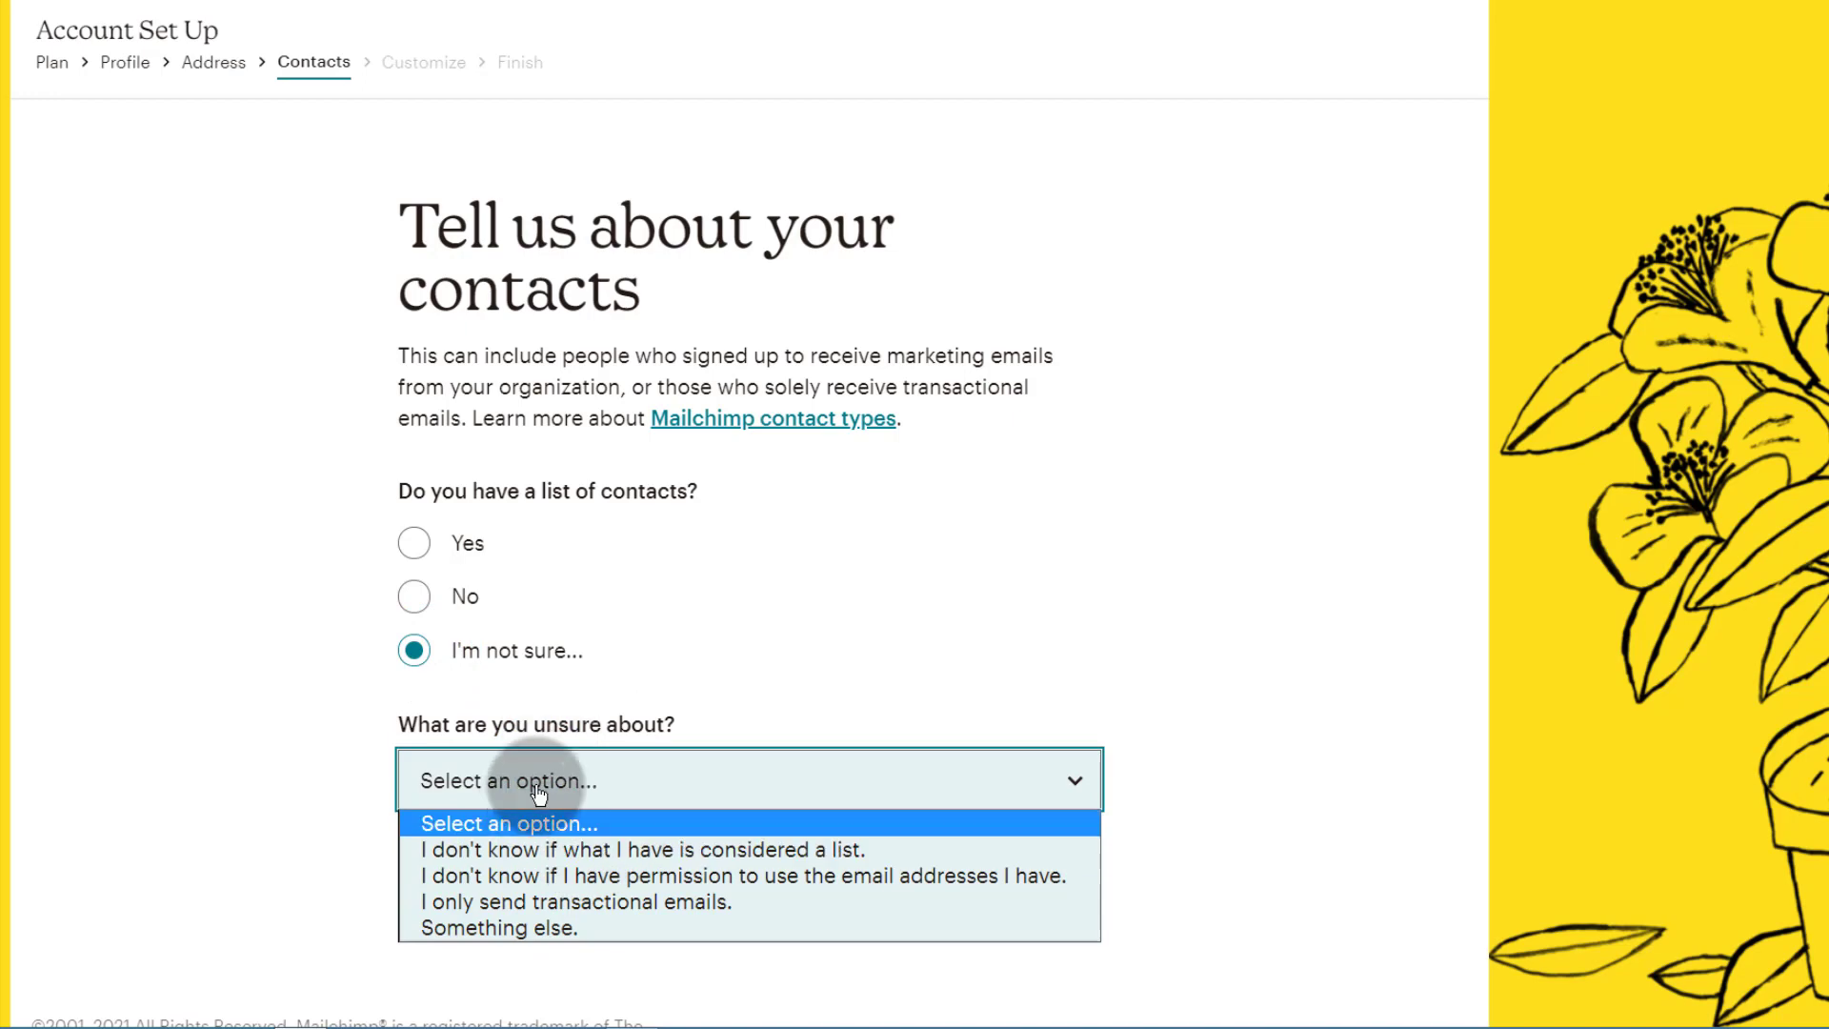
pyautogui.click(275, 615)
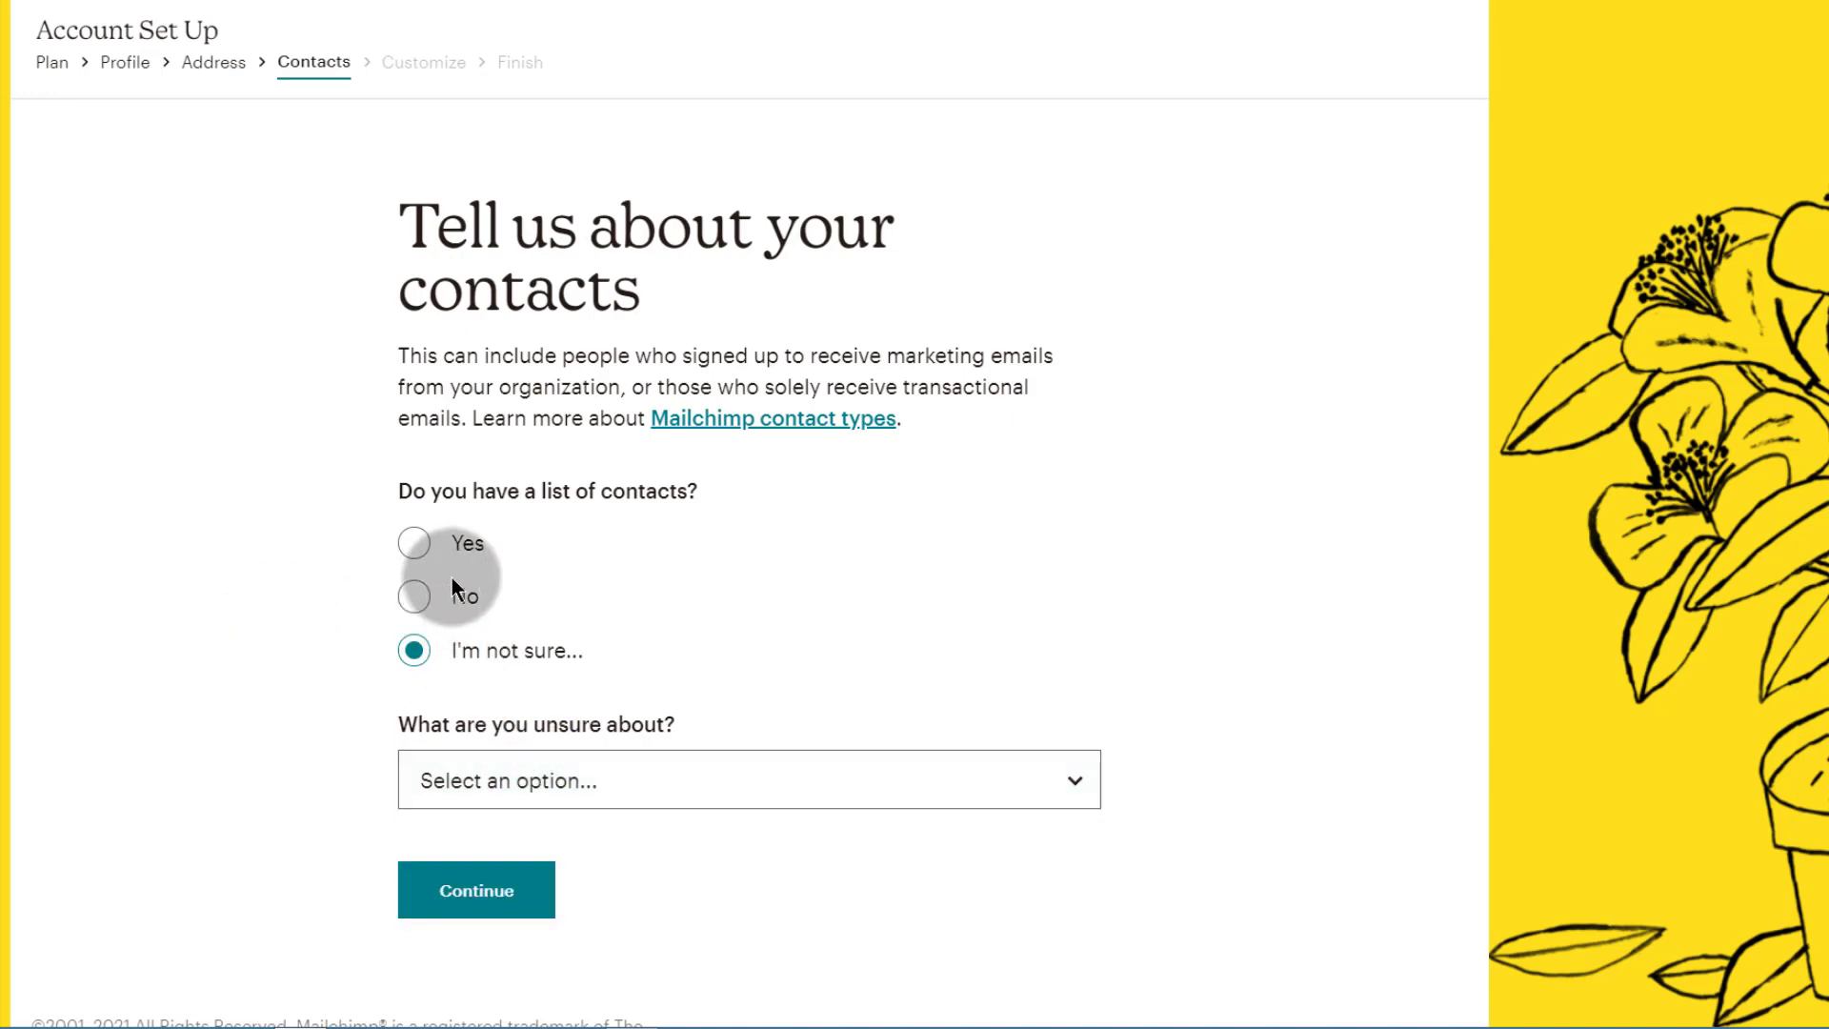
pyautogui.click(423, 601)
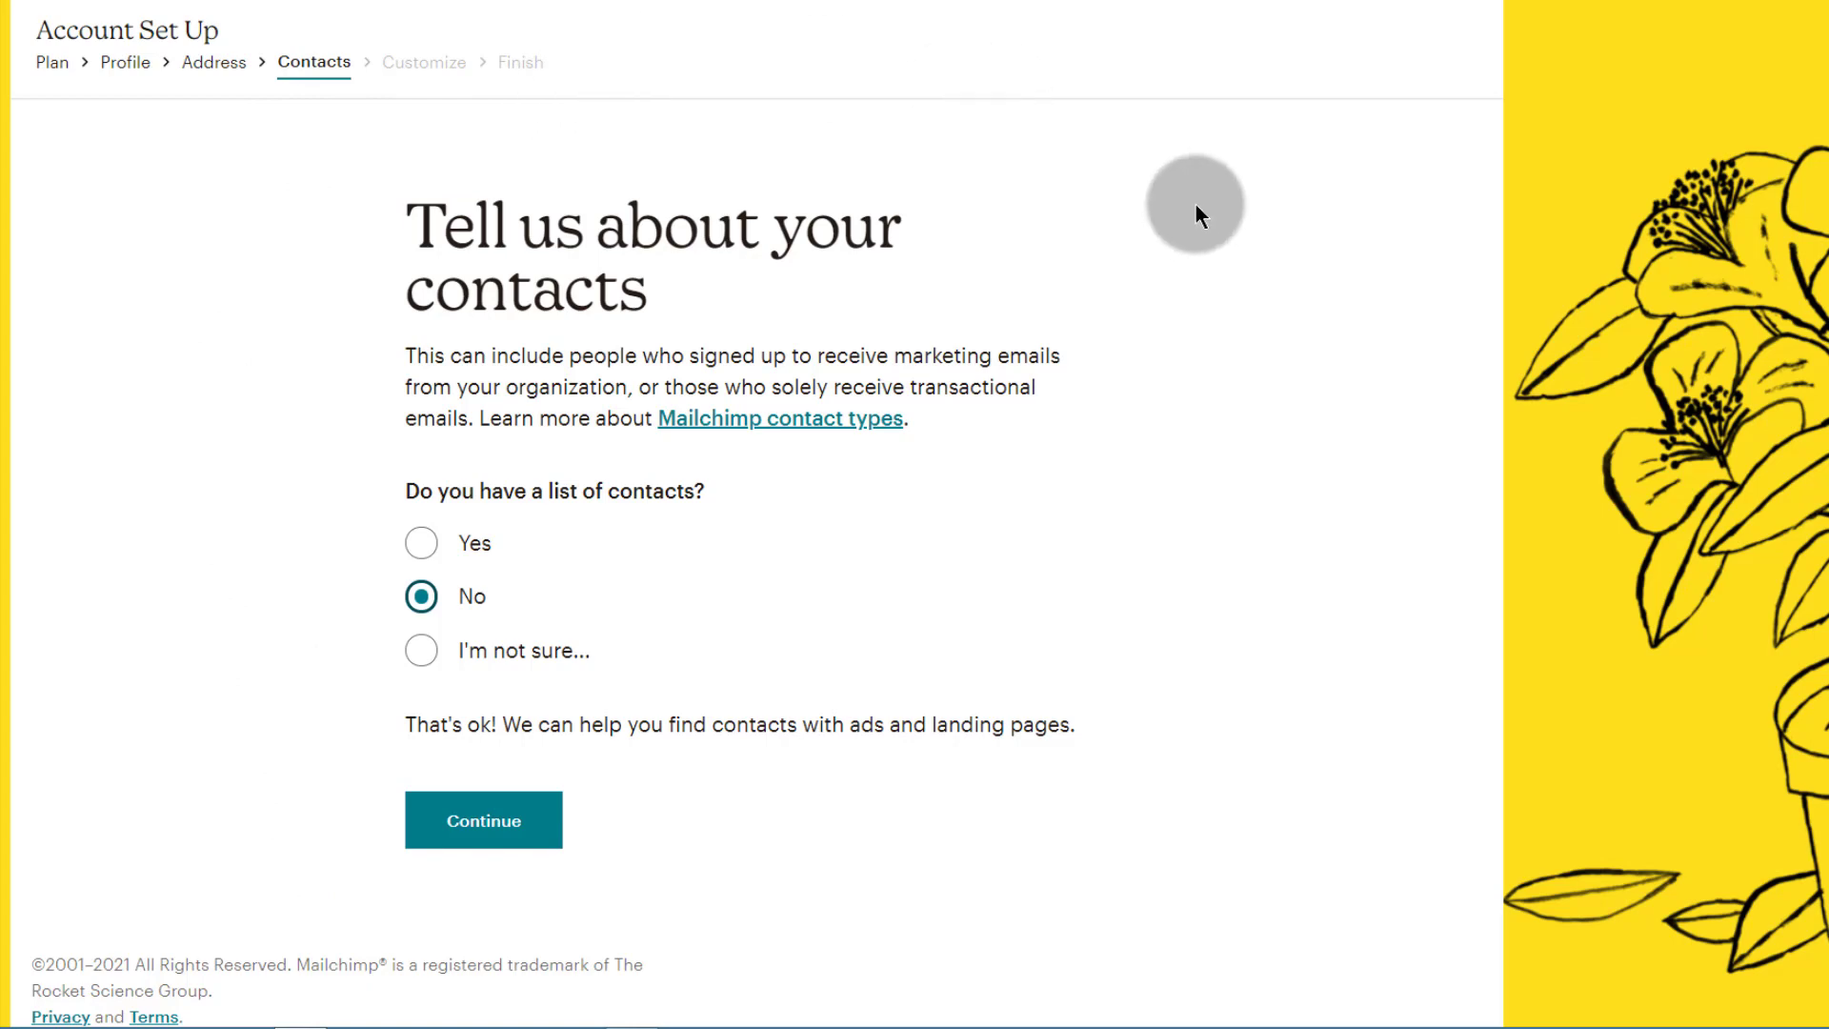
pyautogui.click(479, 825)
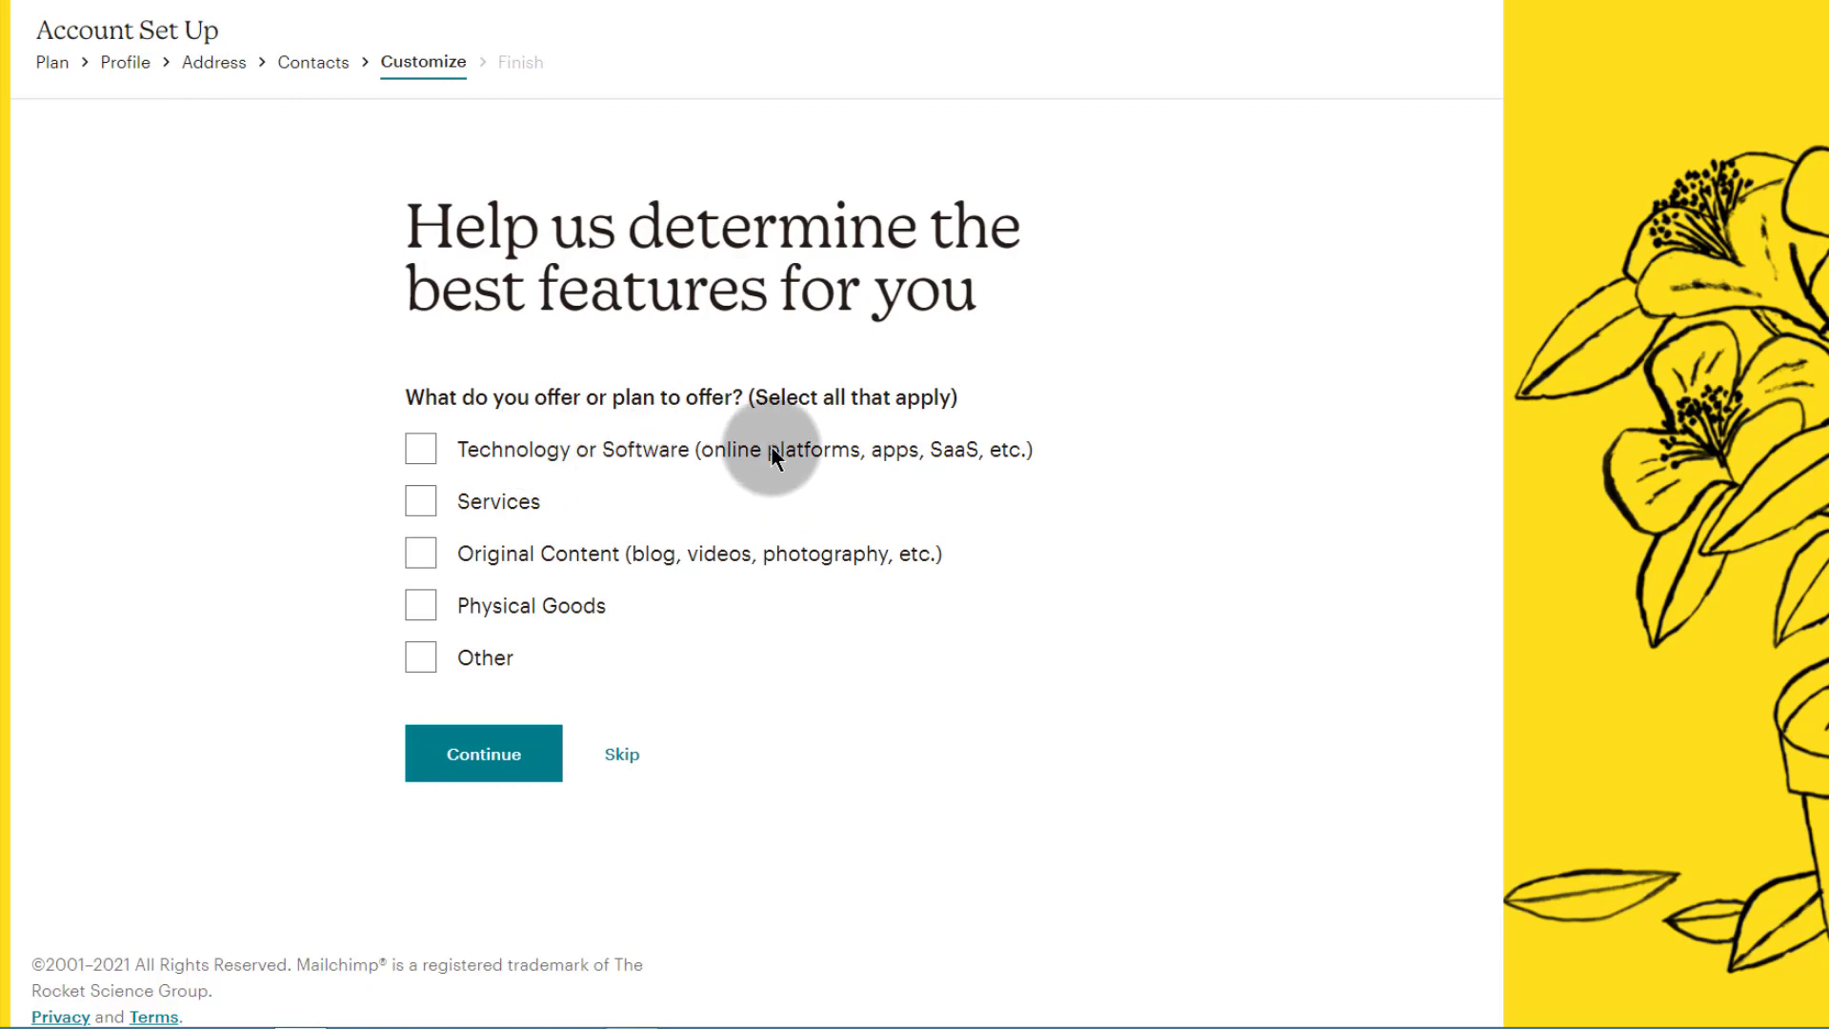
# Step: Select Technology or Software and Services as offerings, with Technology or Software as primary
pyautogui.click(426, 454)
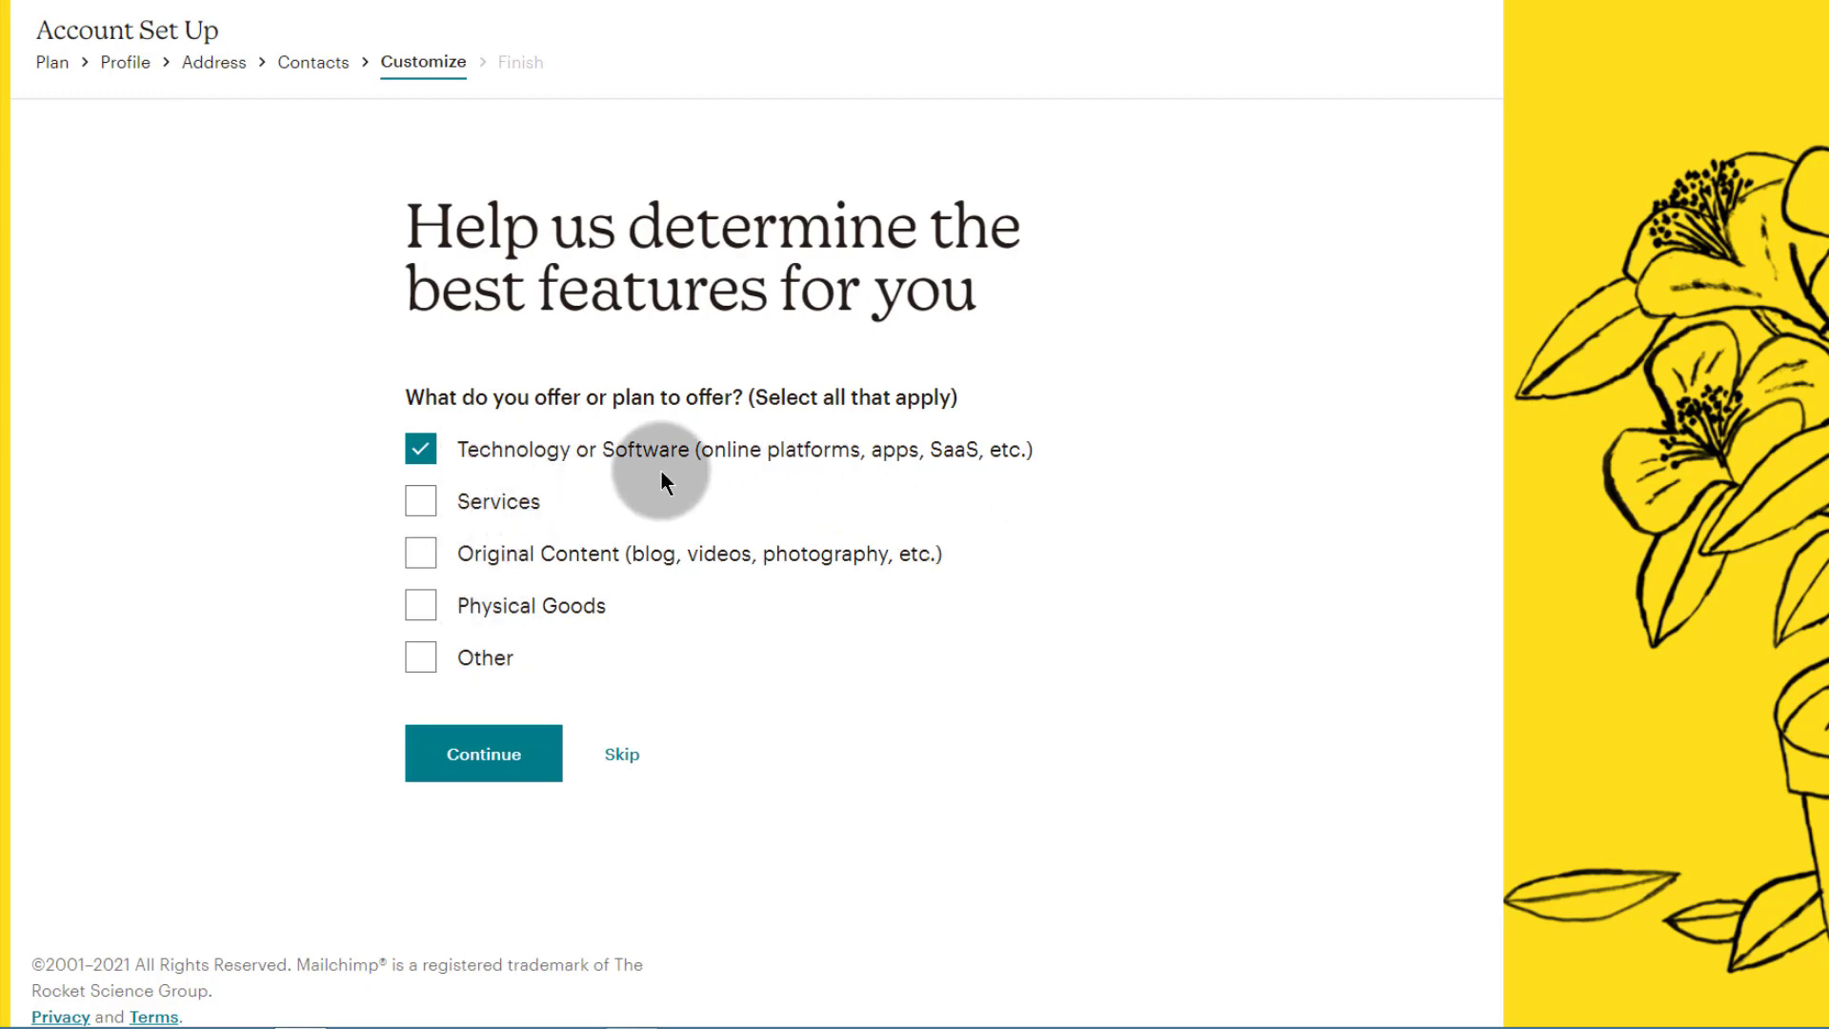
pyautogui.click(423, 507)
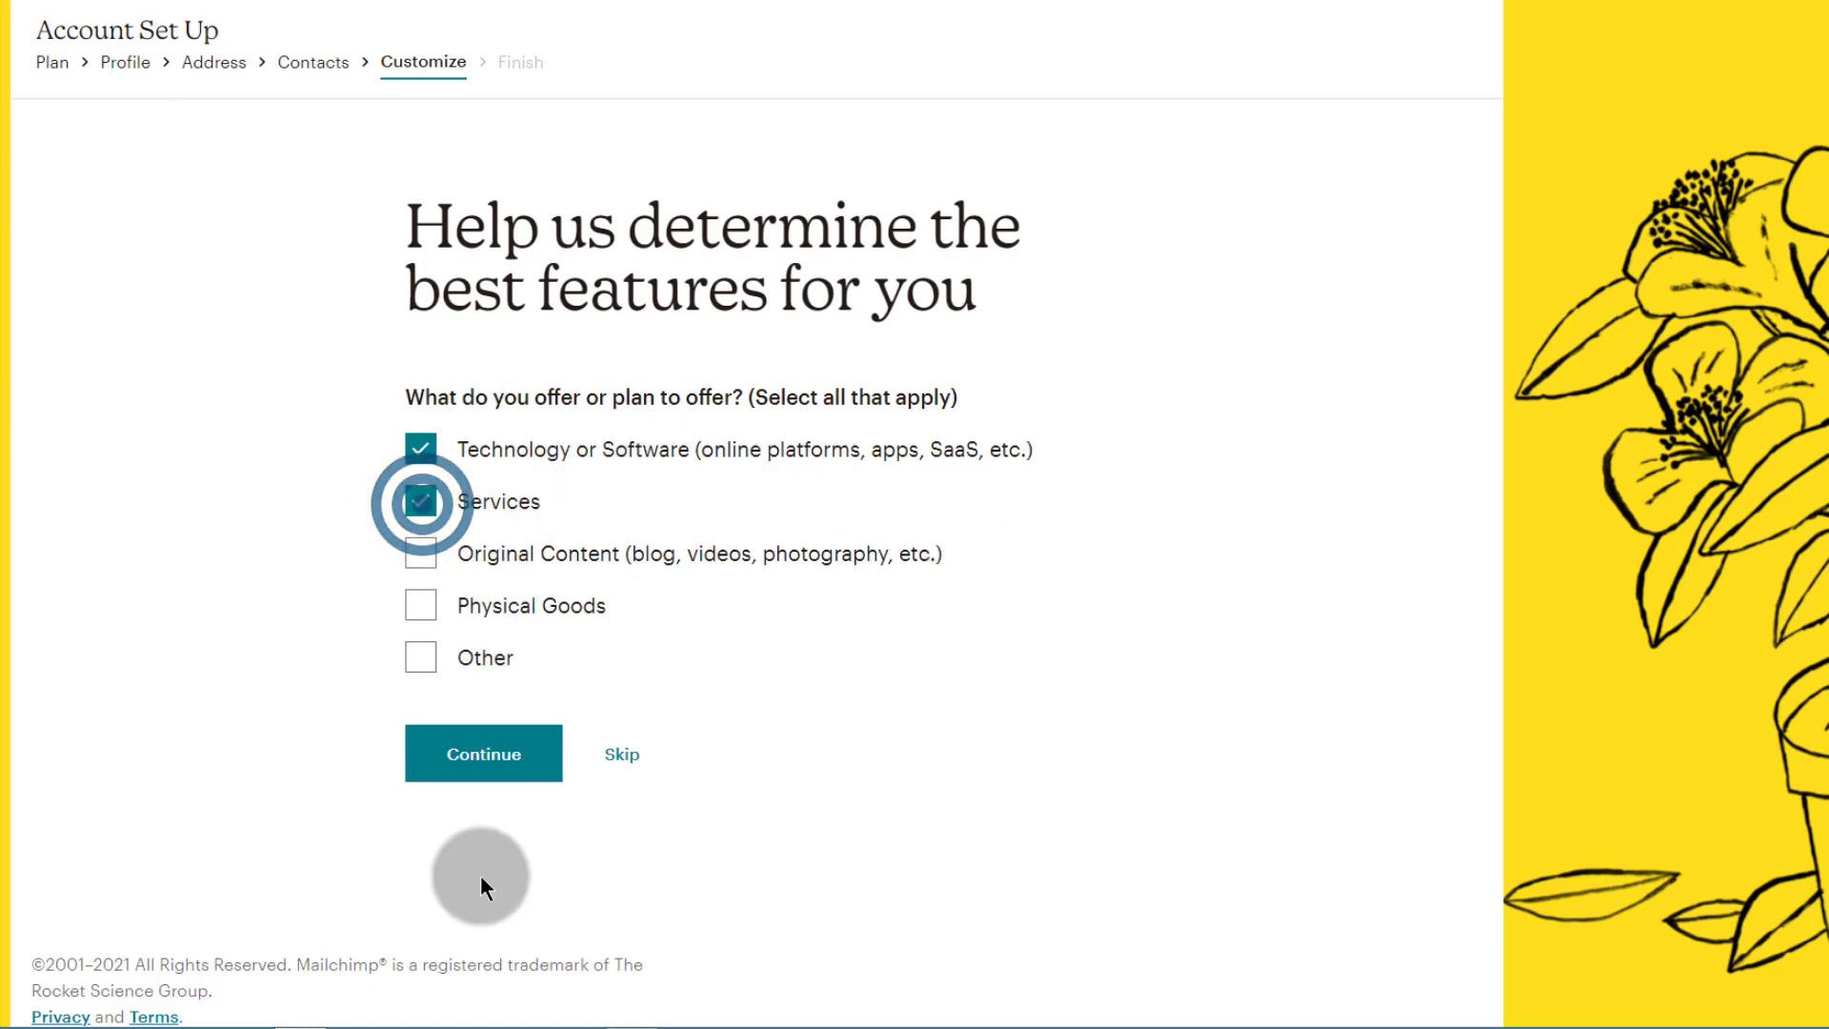
pyautogui.click(404, 663)
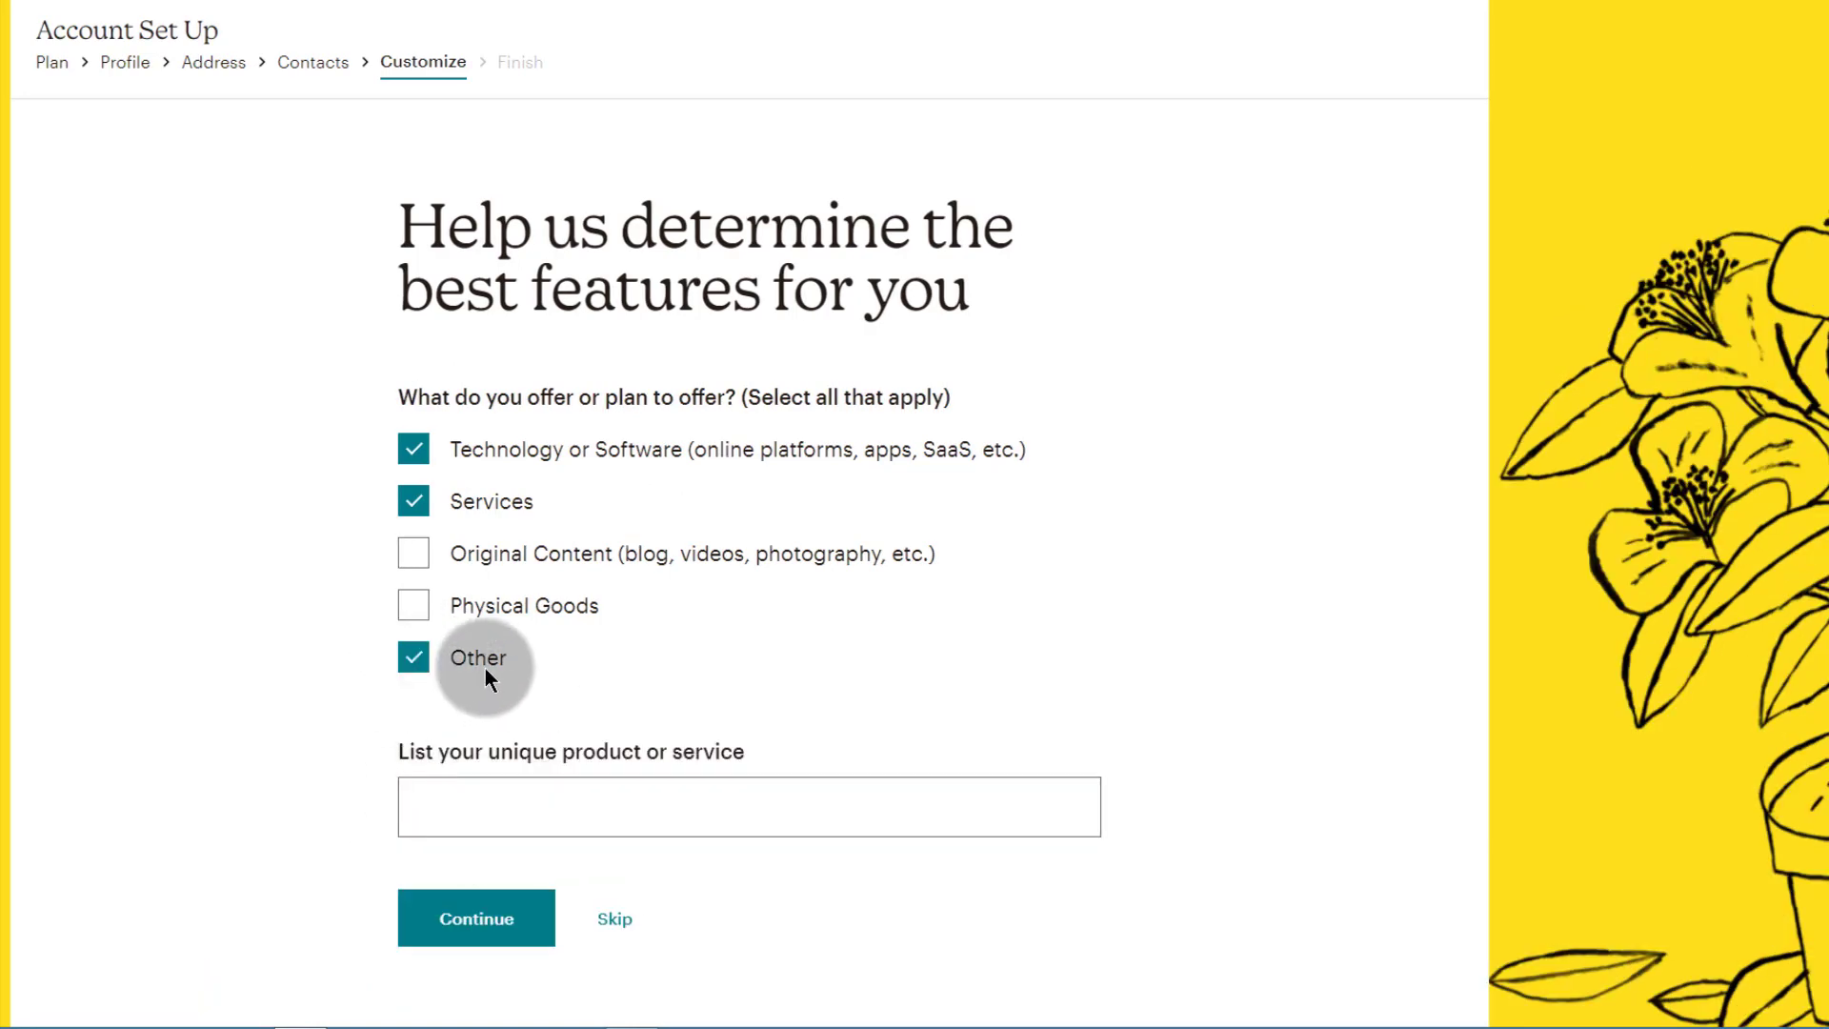
pyautogui.click(487, 786)
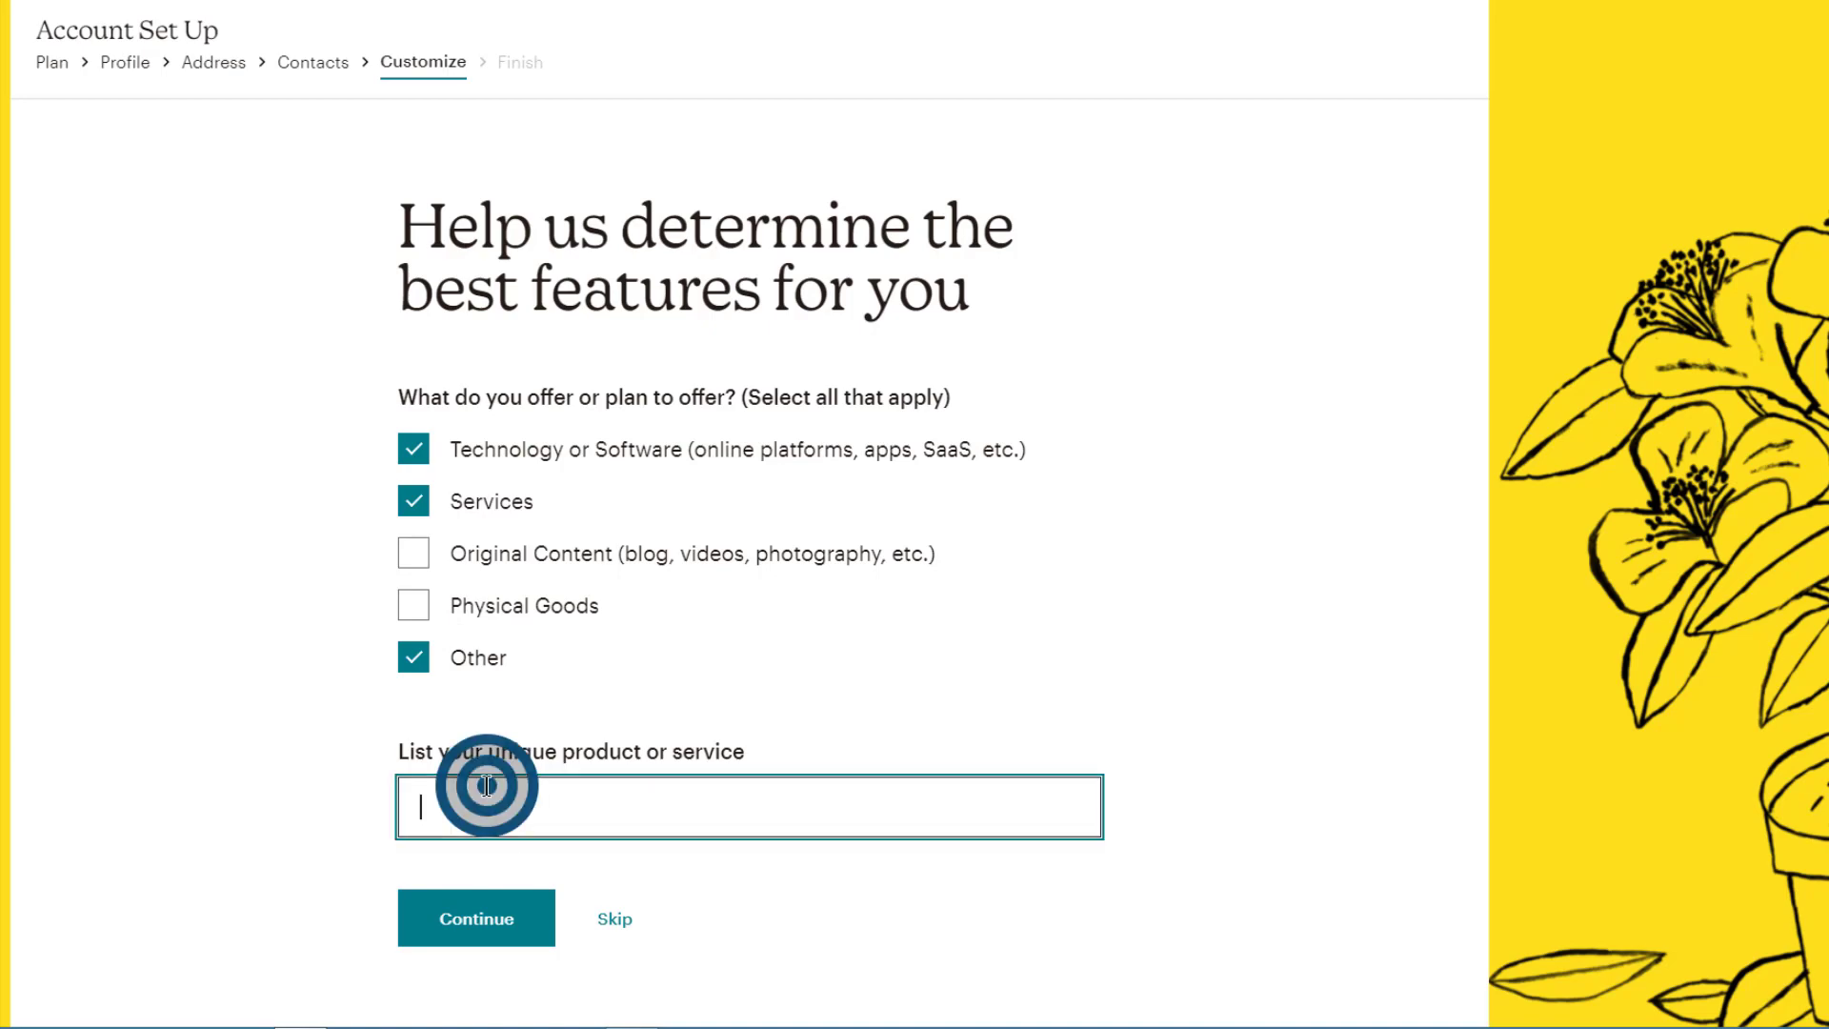
pyautogui.click(411, 656)
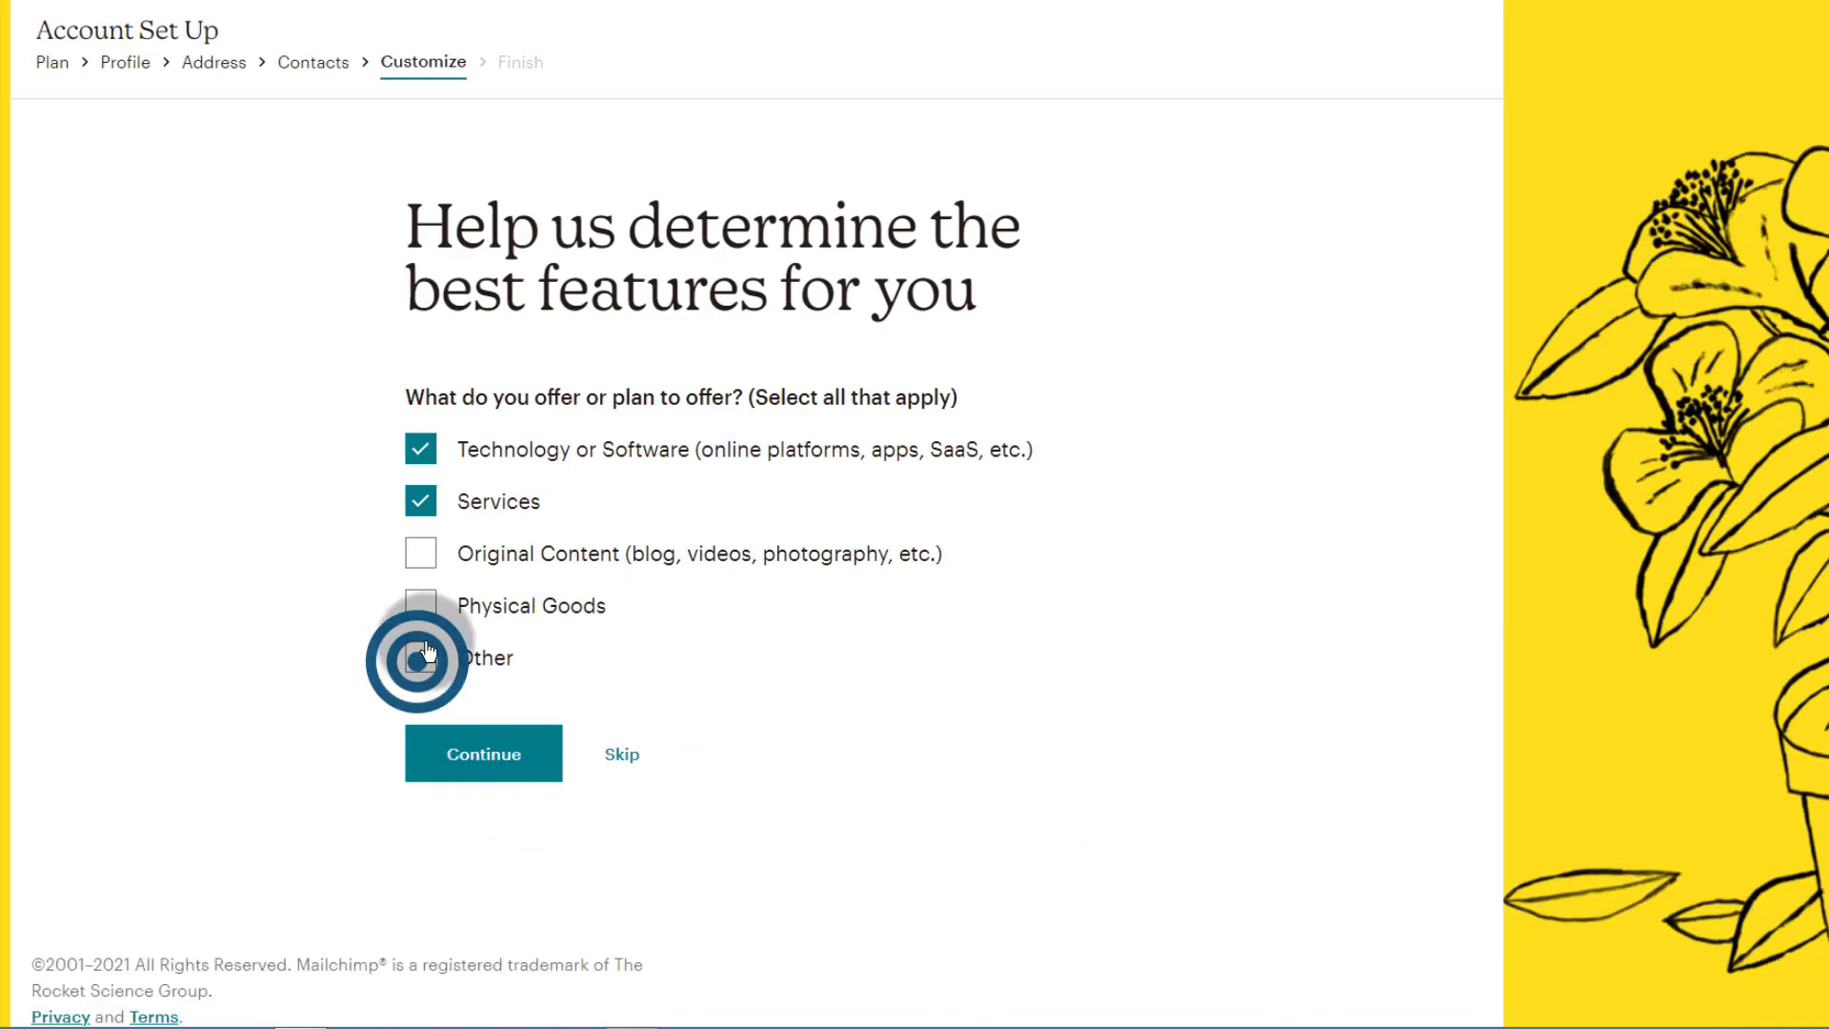
pyautogui.click(485, 764)
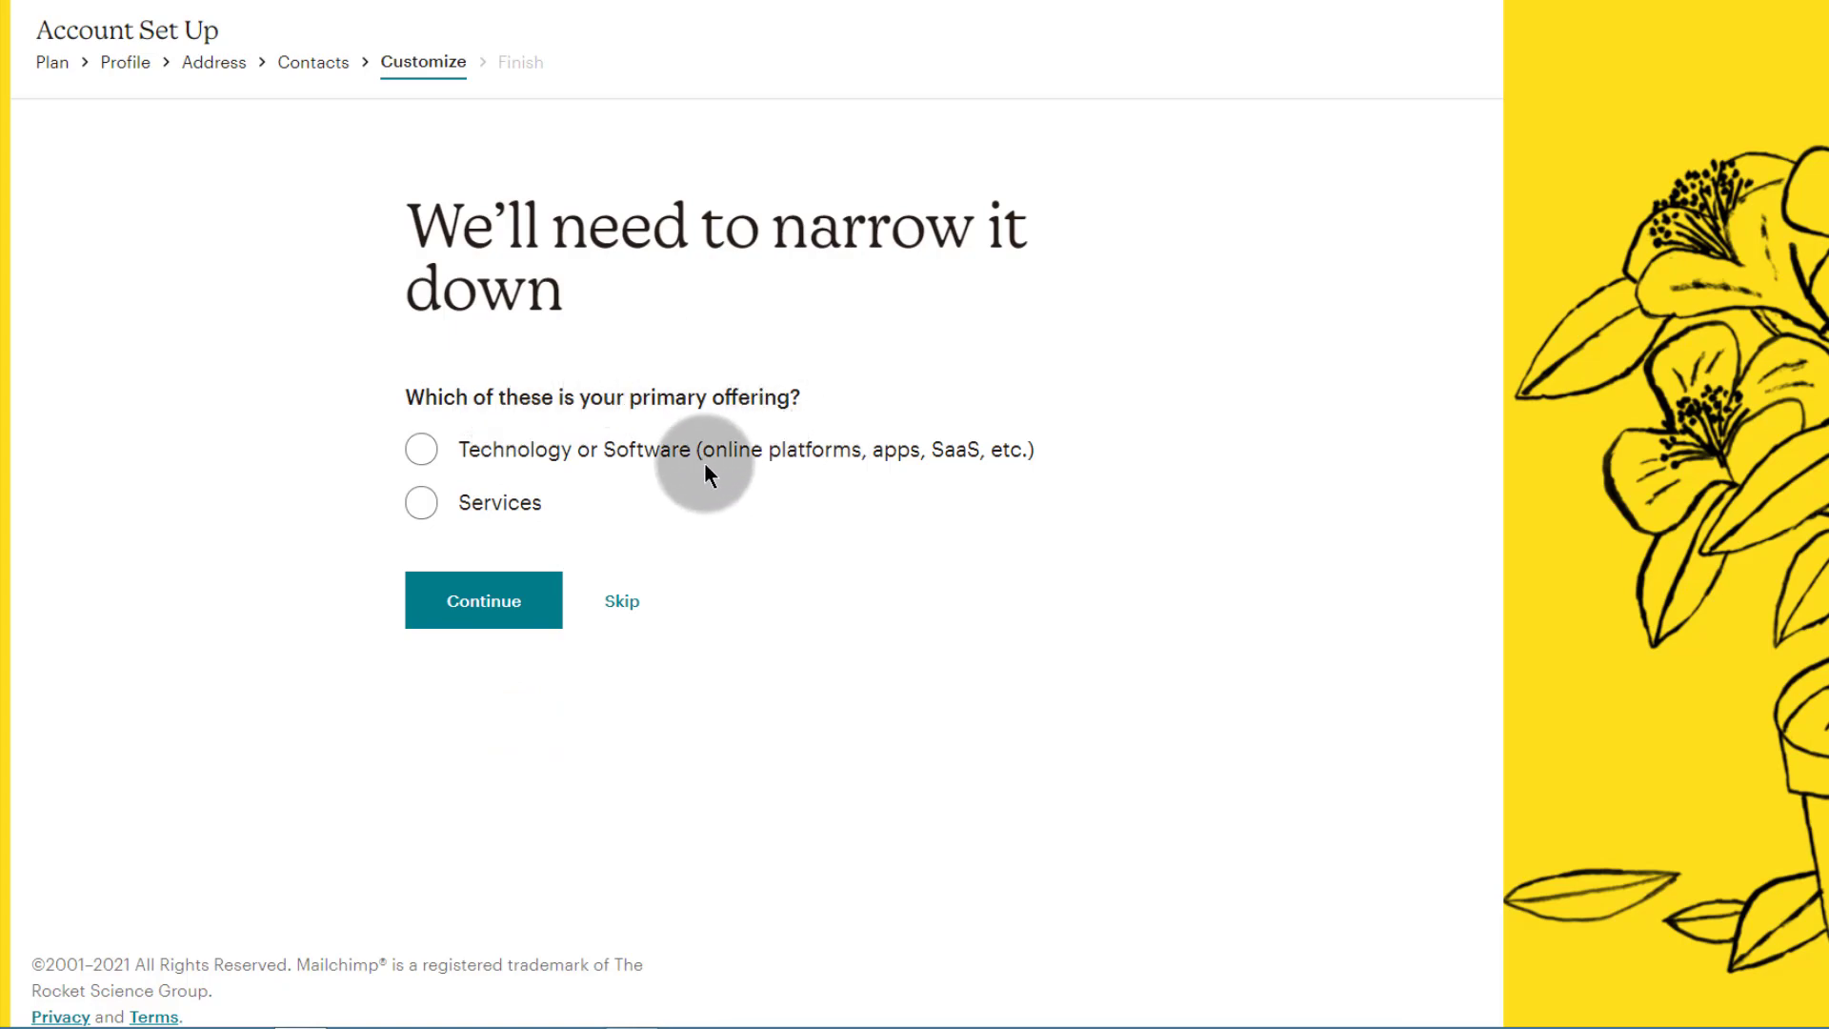
pyautogui.click(422, 449)
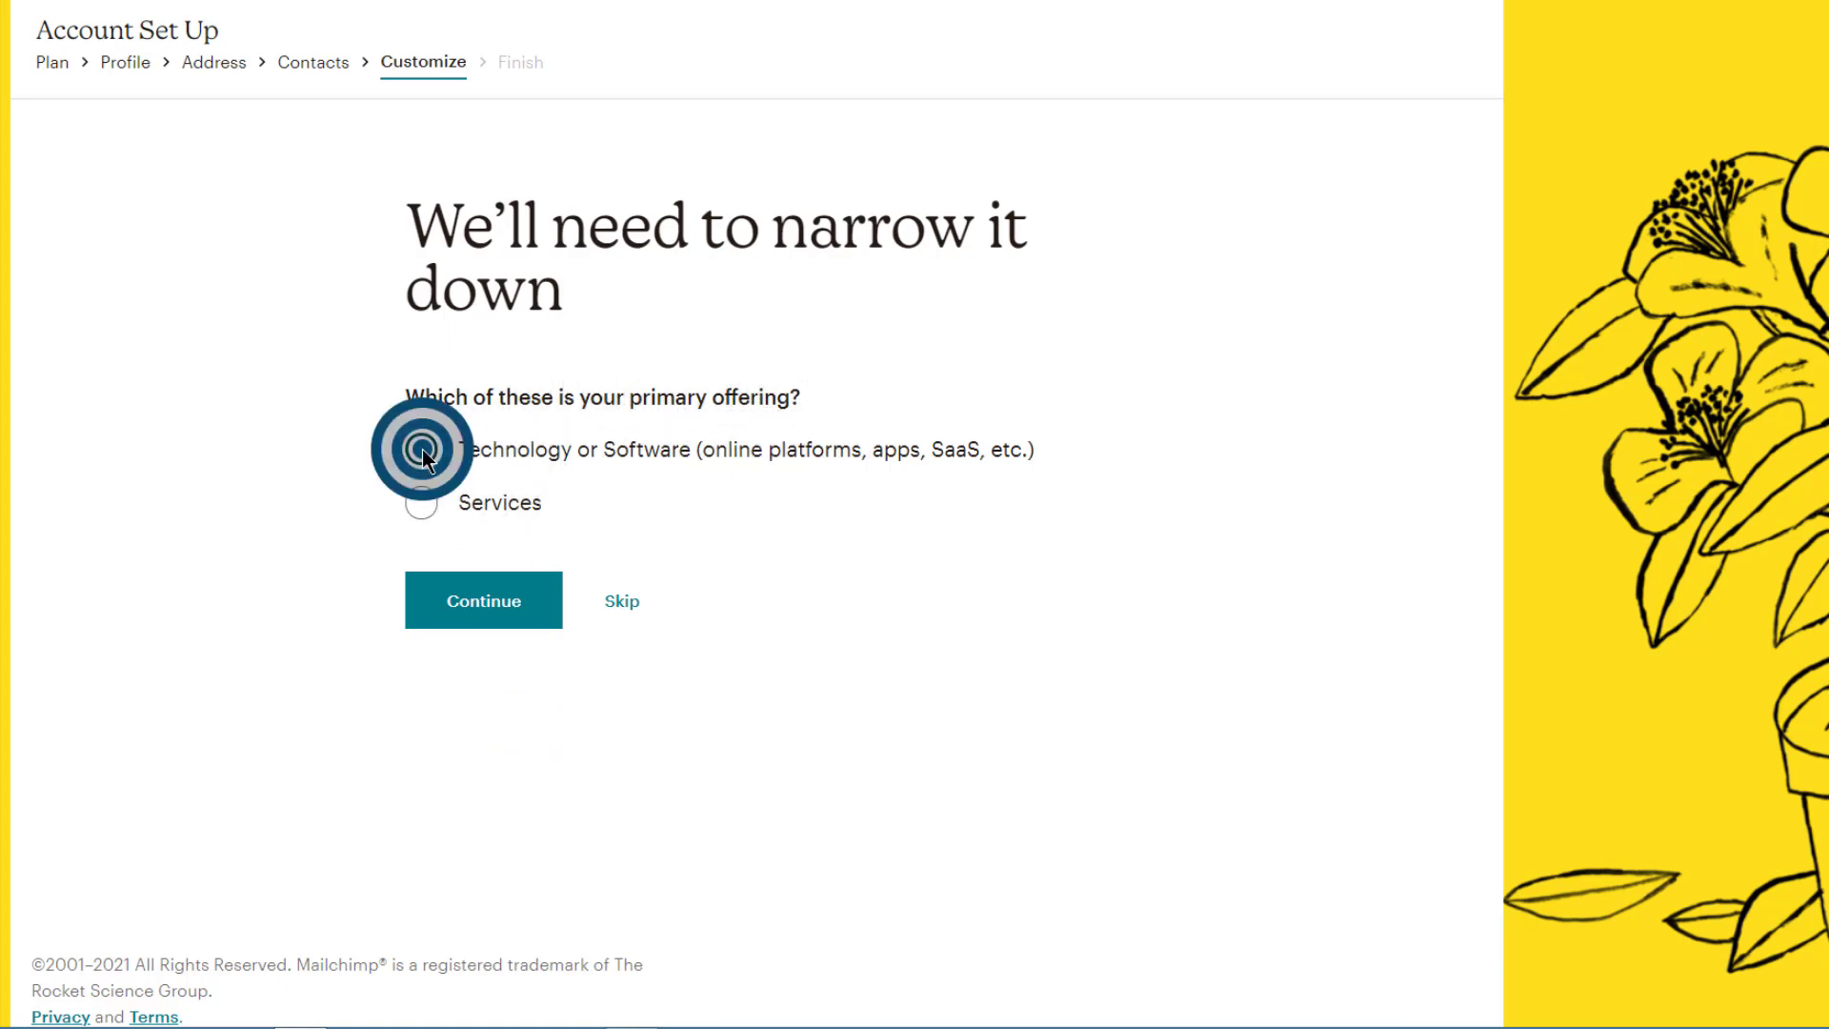
pyautogui.click(483, 602)
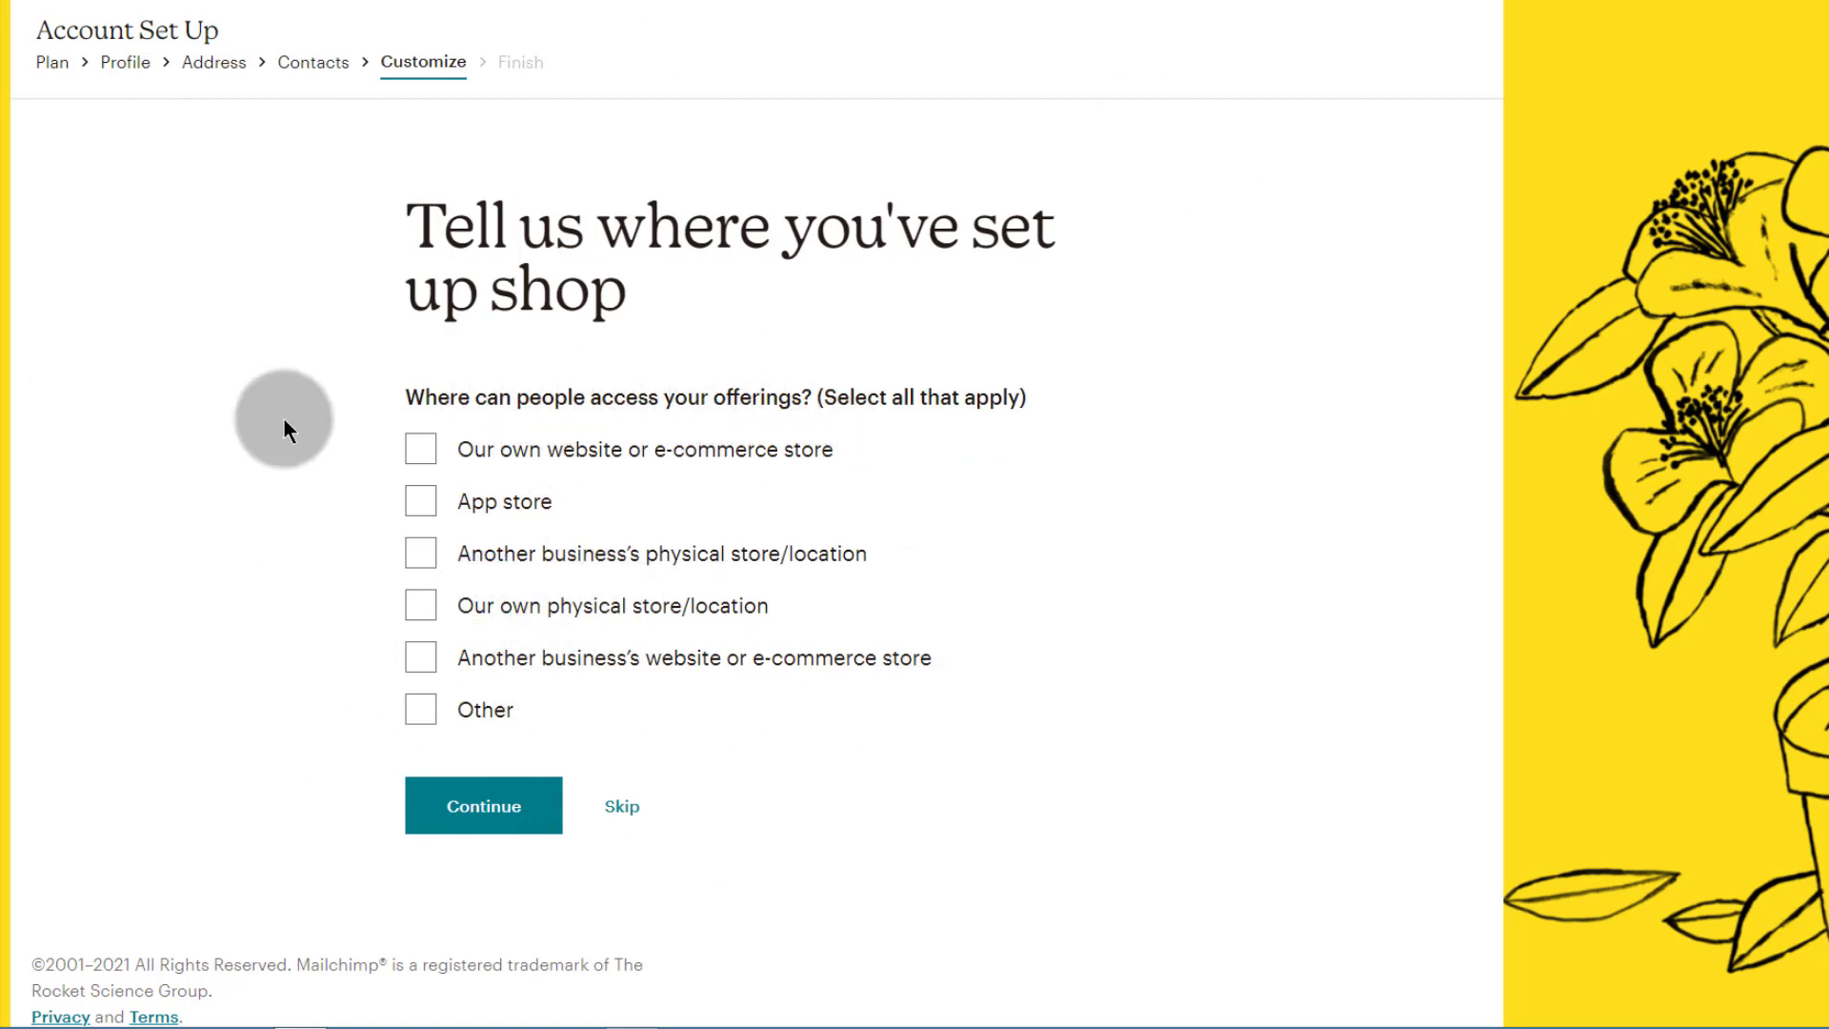
# Step: Skip where-you-sell, leave Product Updates and E-commerce Newsletter unticked, and finish setup
pyautogui.click(636, 813)
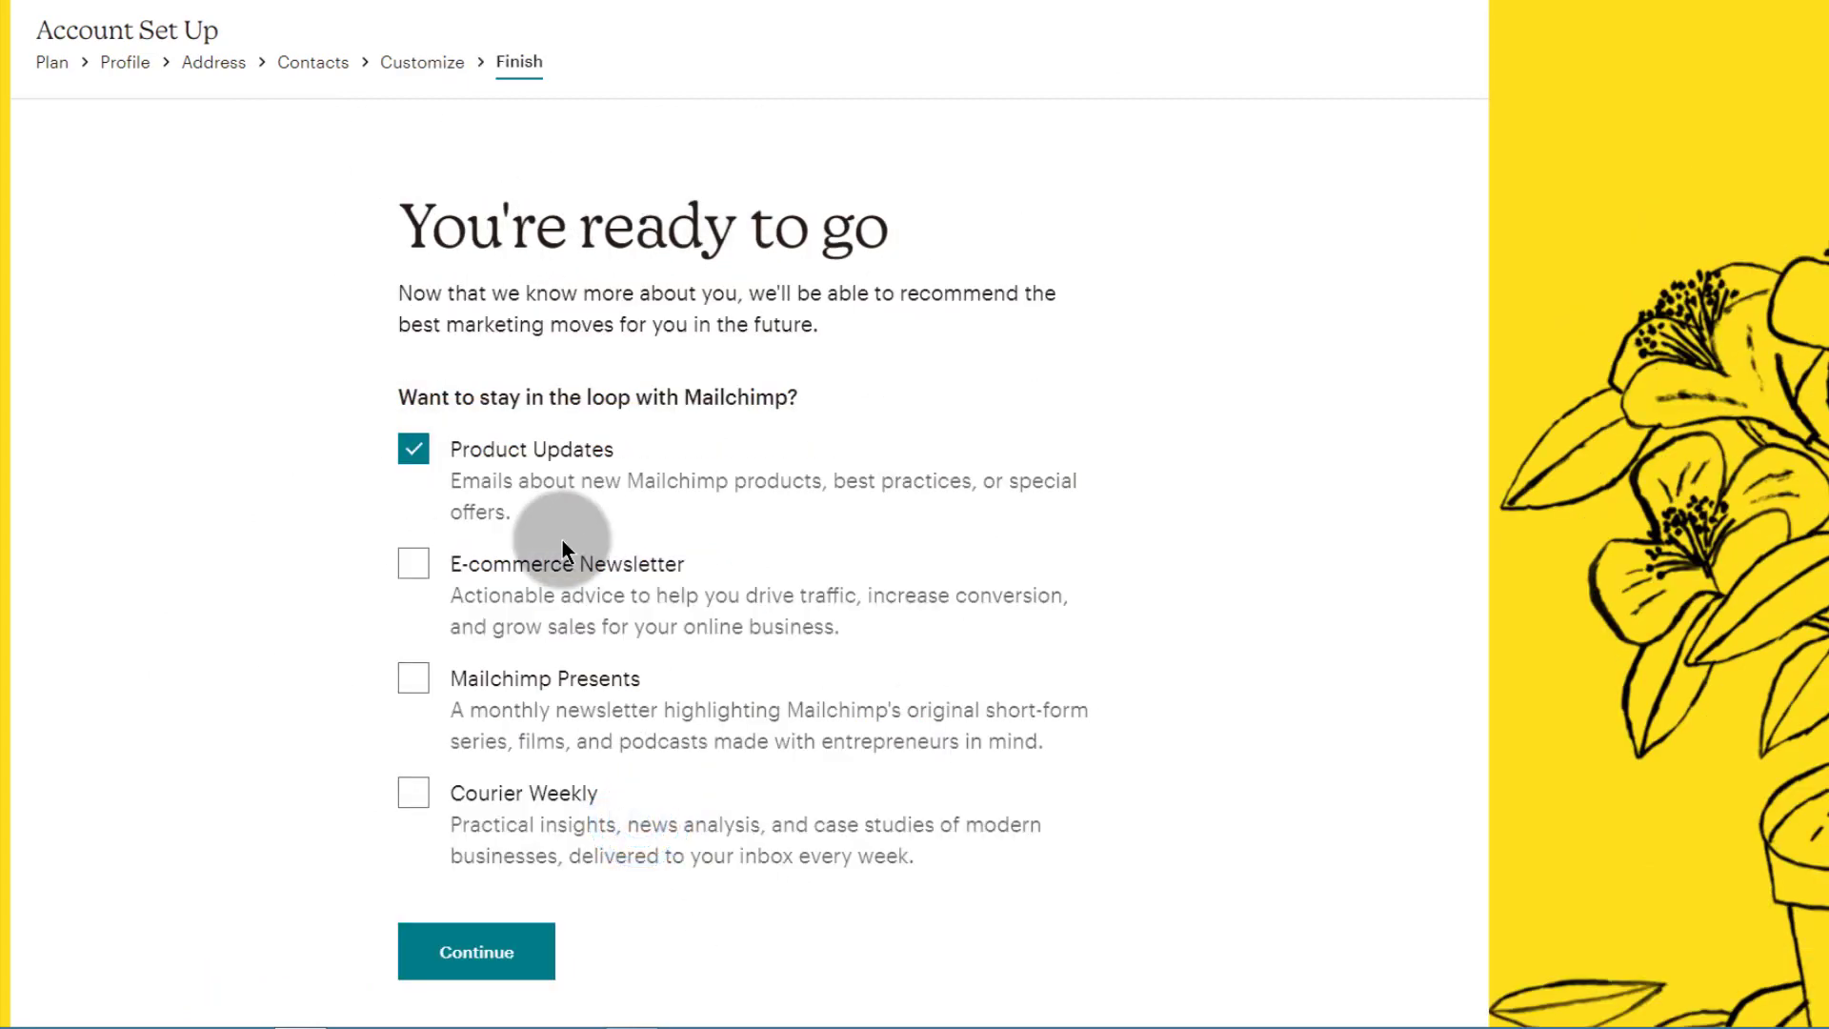
pyautogui.scroll(-1, 817, 596)
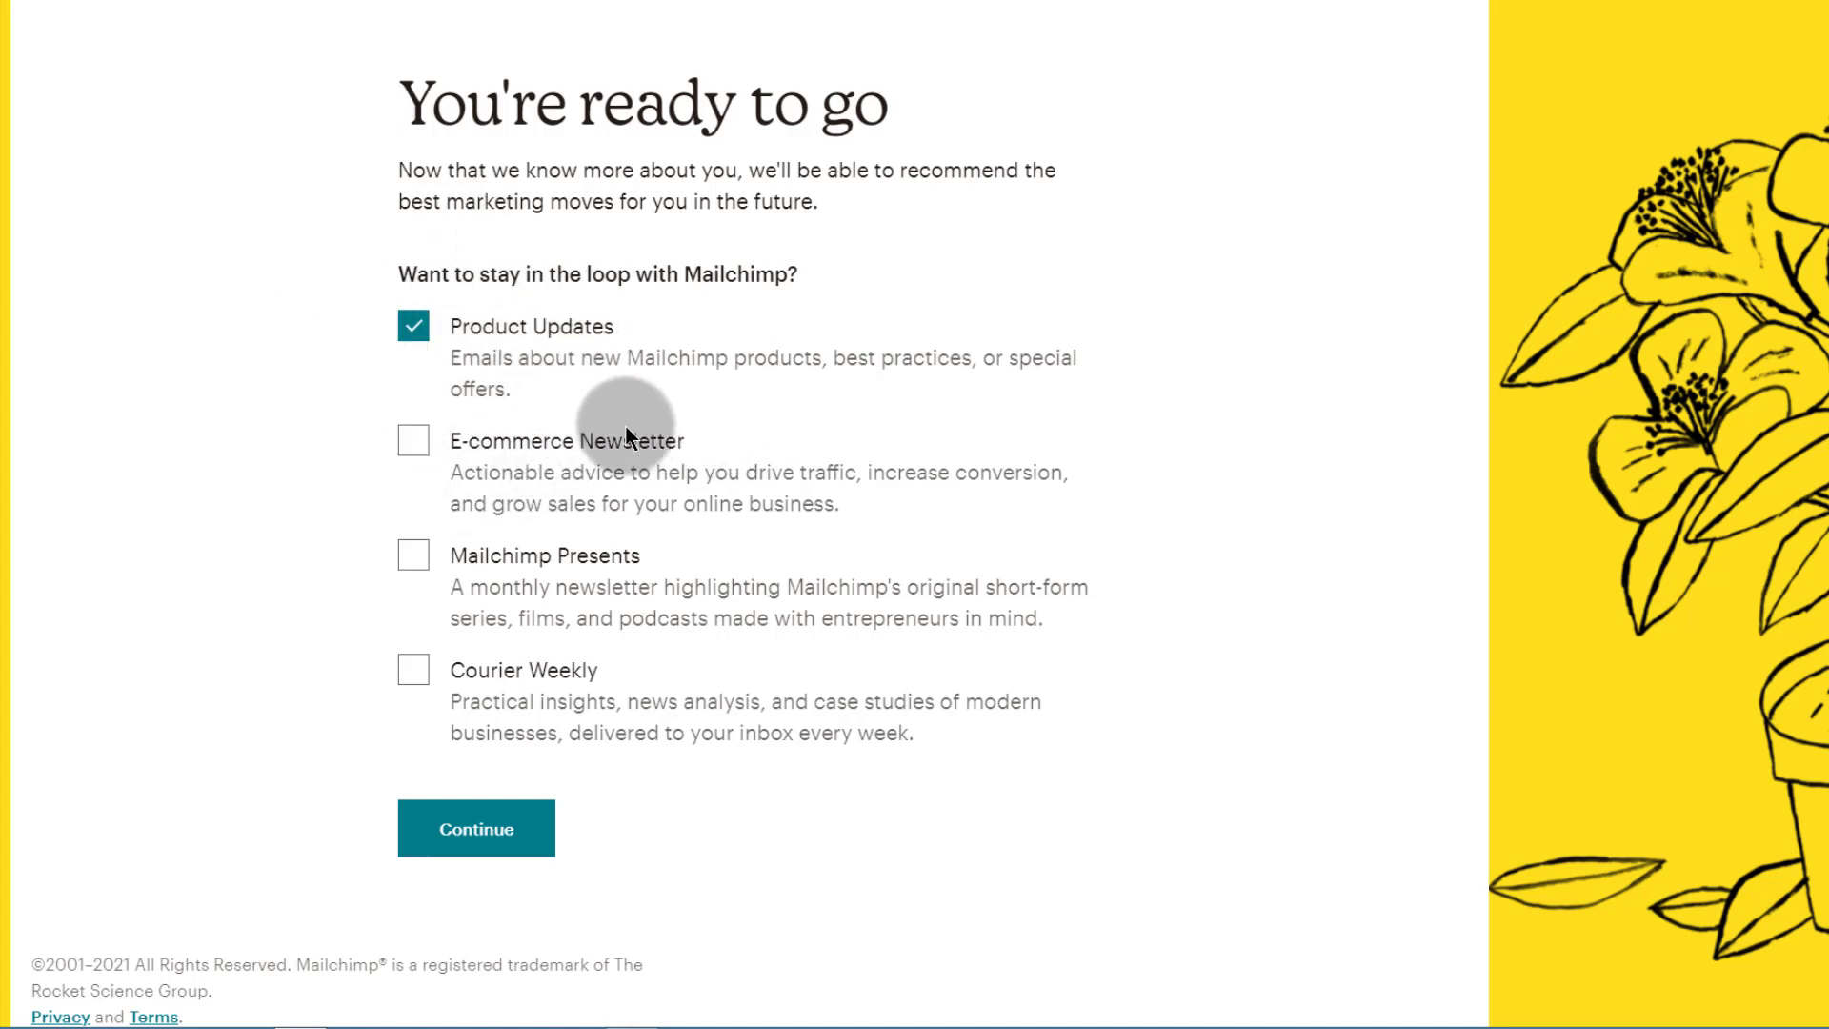
pyautogui.click(414, 439)
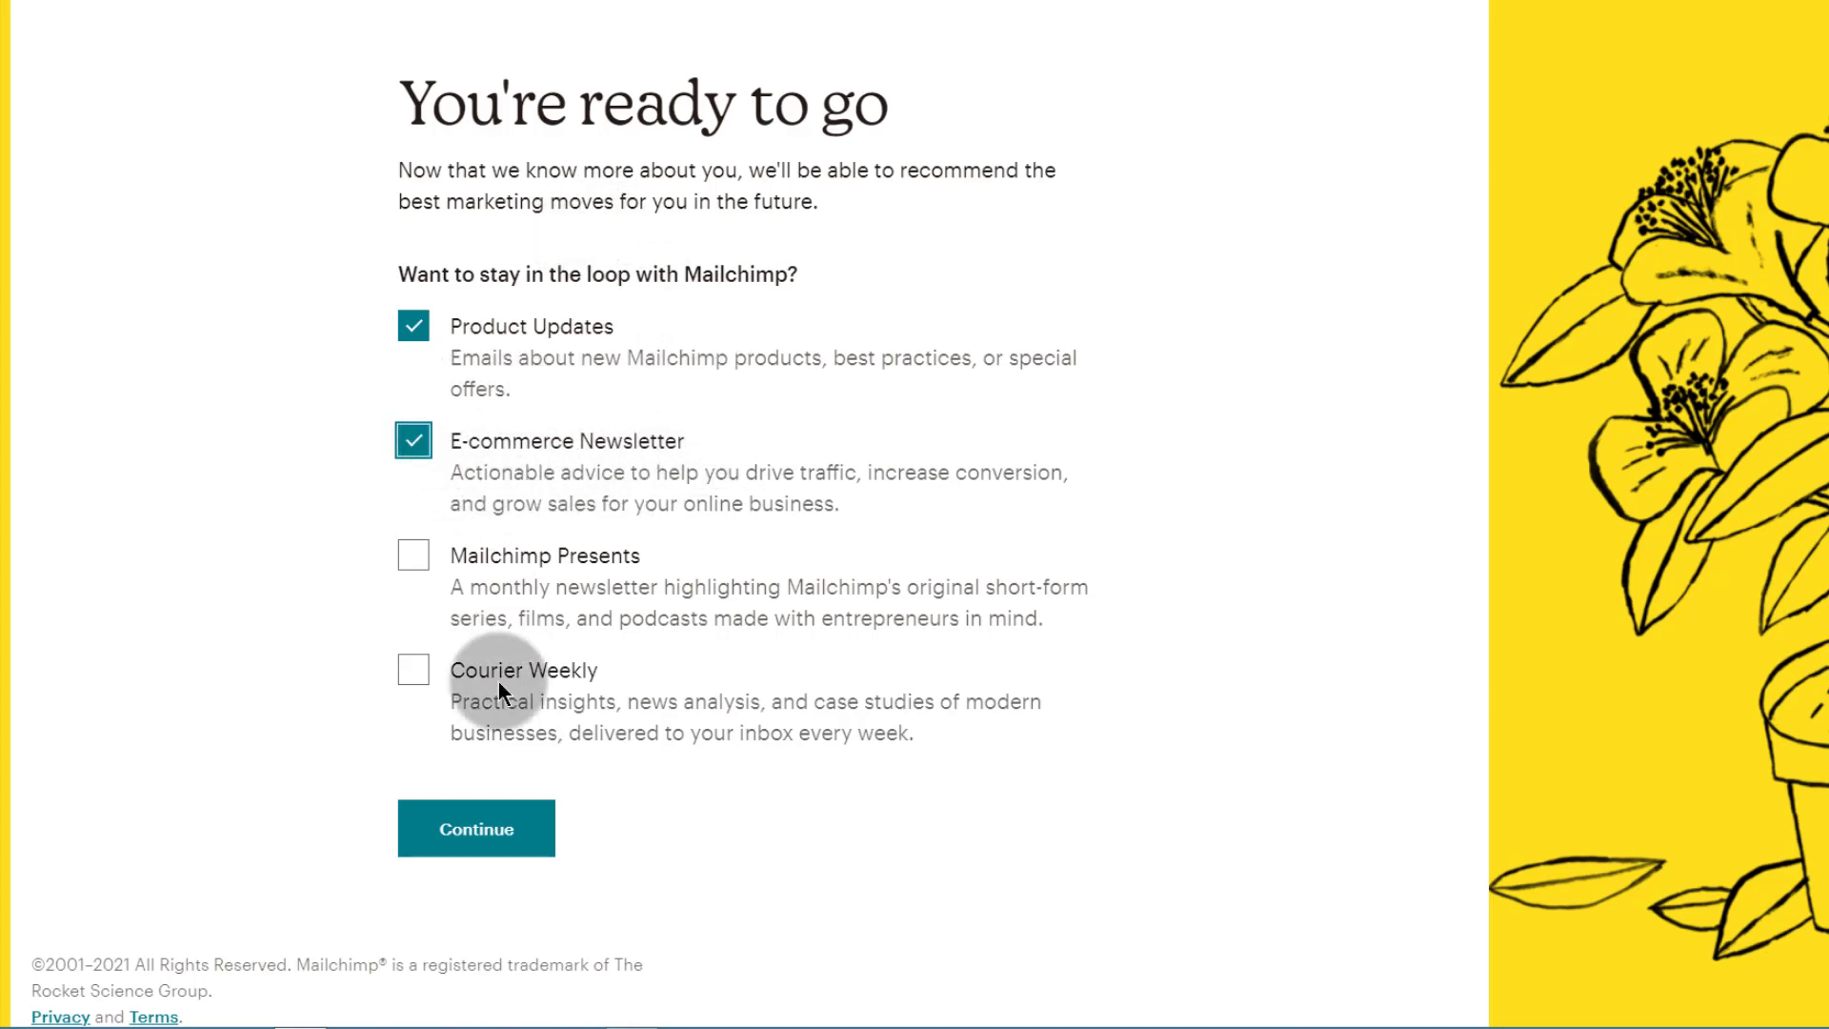
pyautogui.click(413, 437)
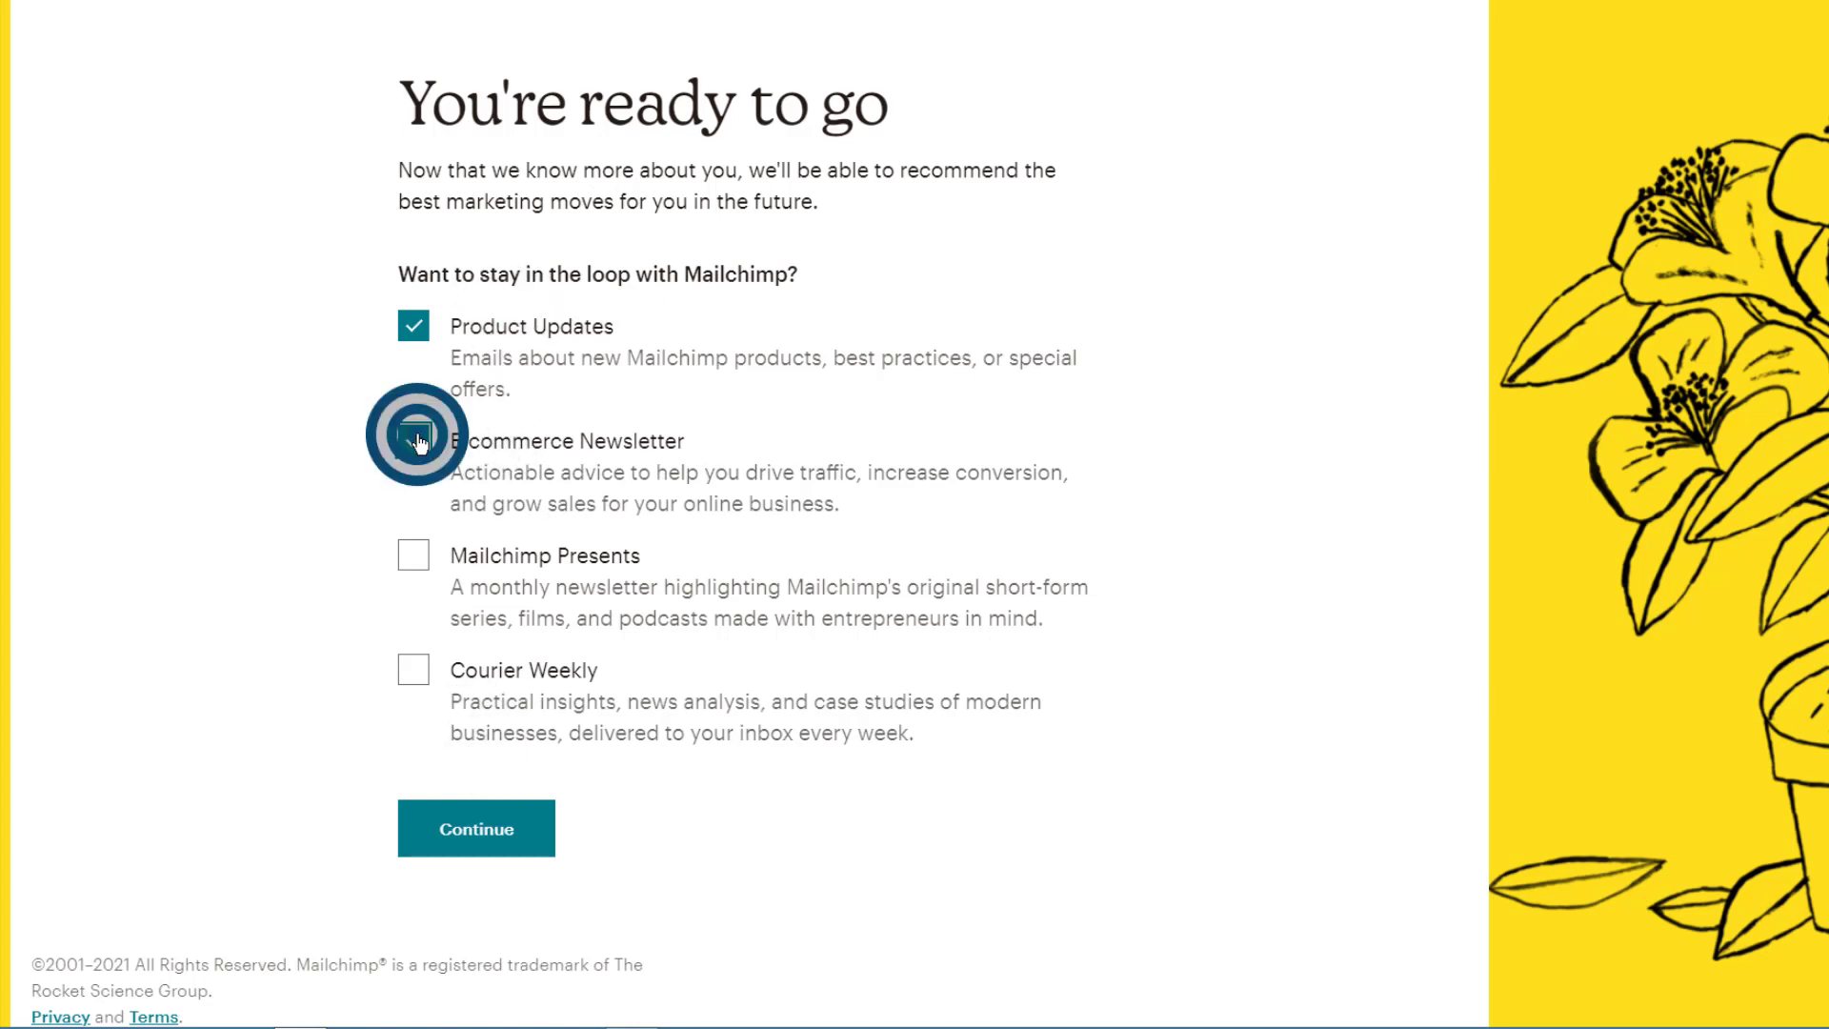
pyautogui.click(403, 328)
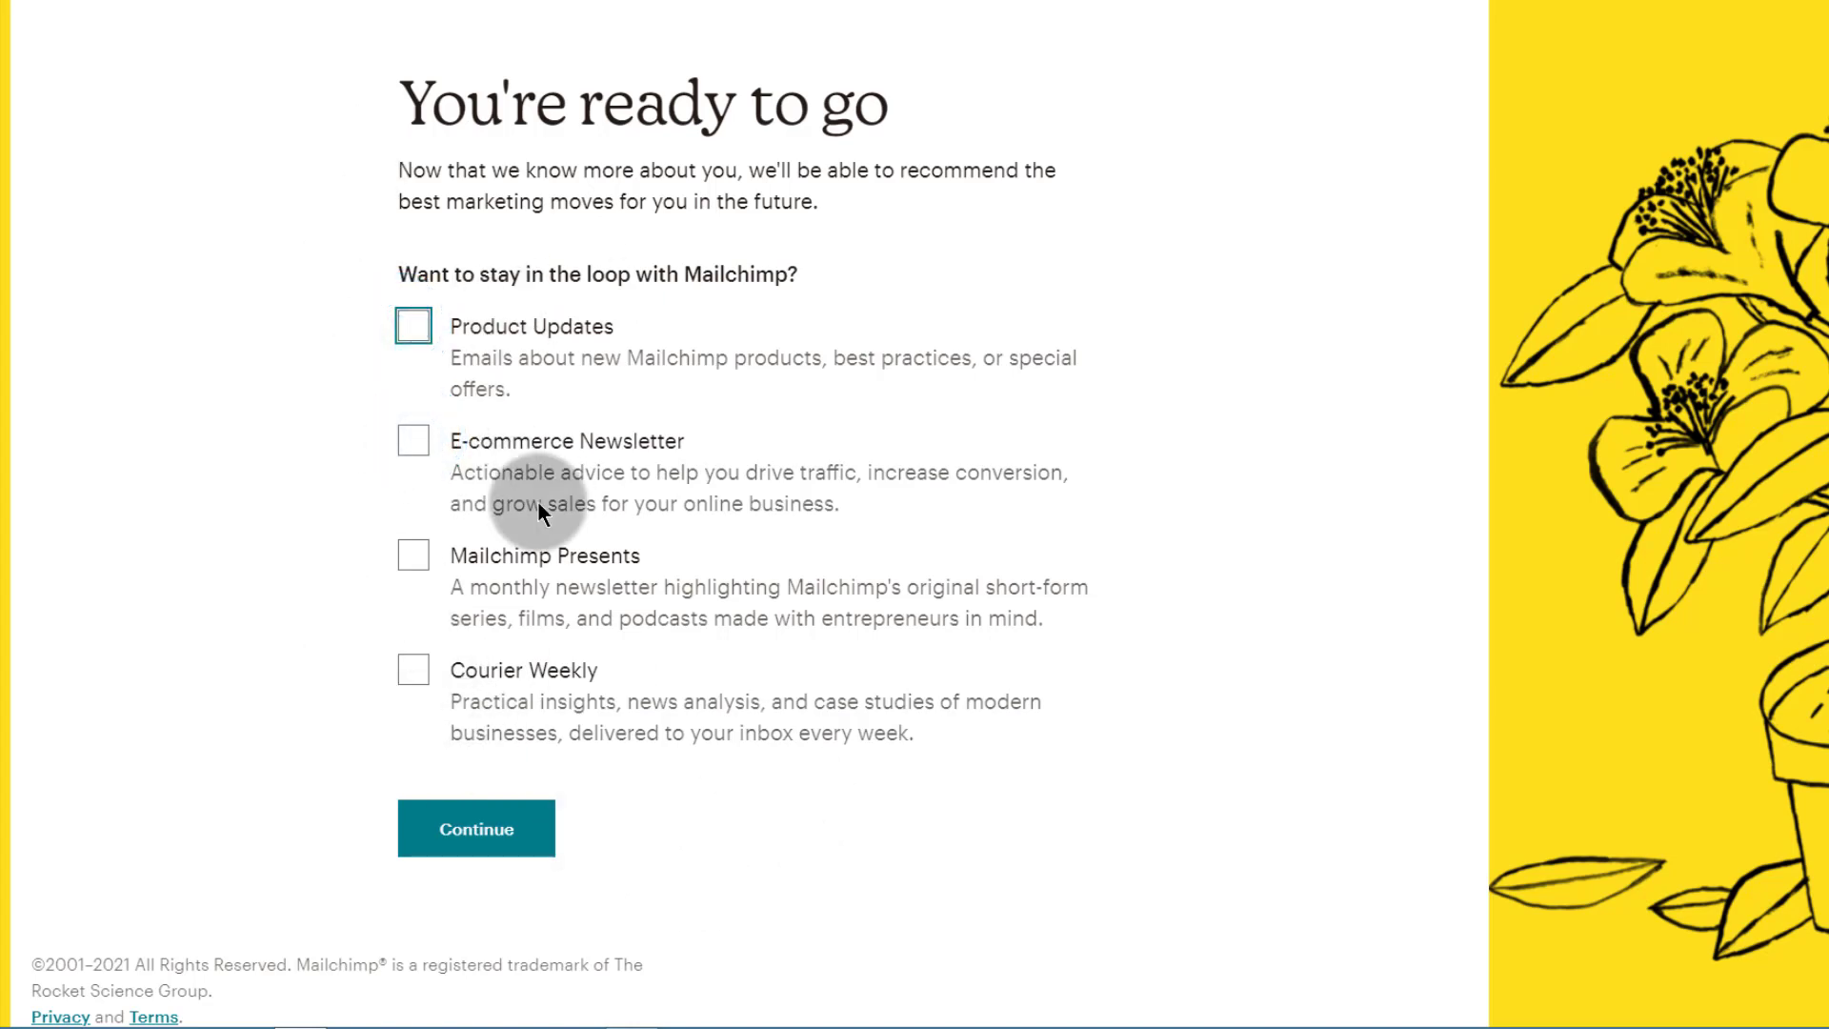
pyautogui.click(414, 329)
pyautogui.click(414, 328)
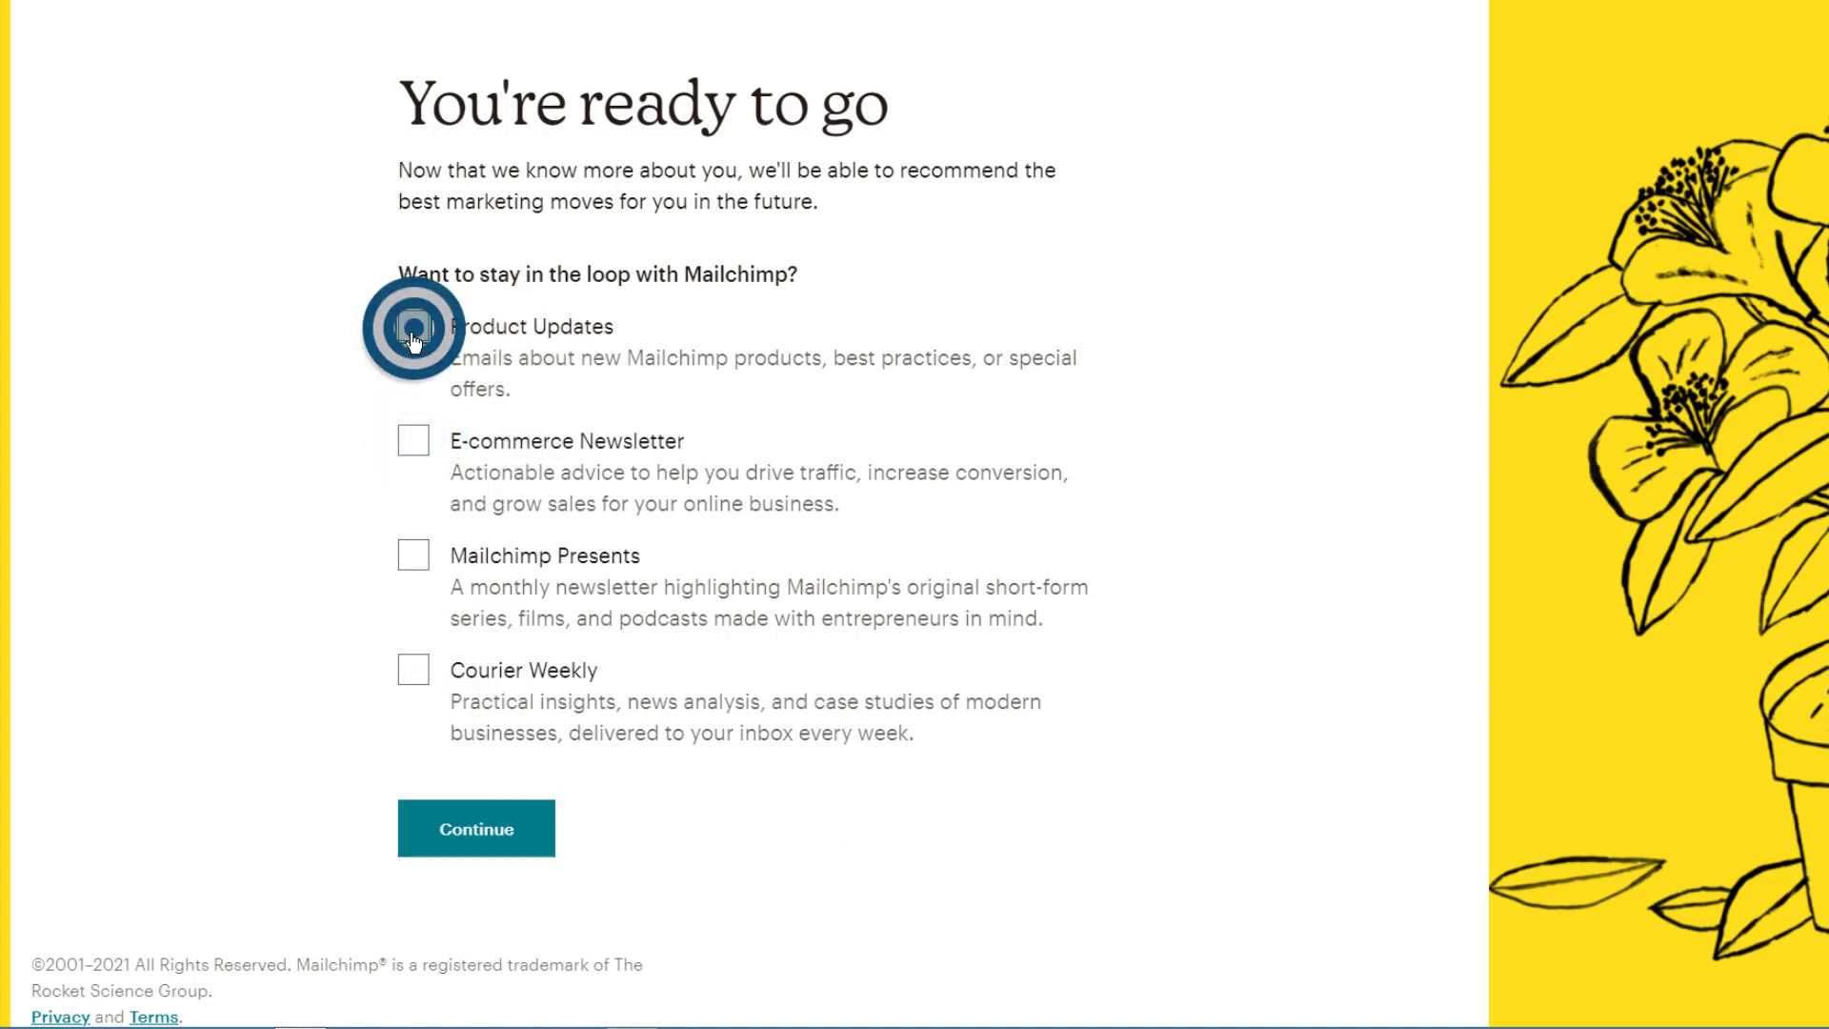
pyautogui.click(477, 829)
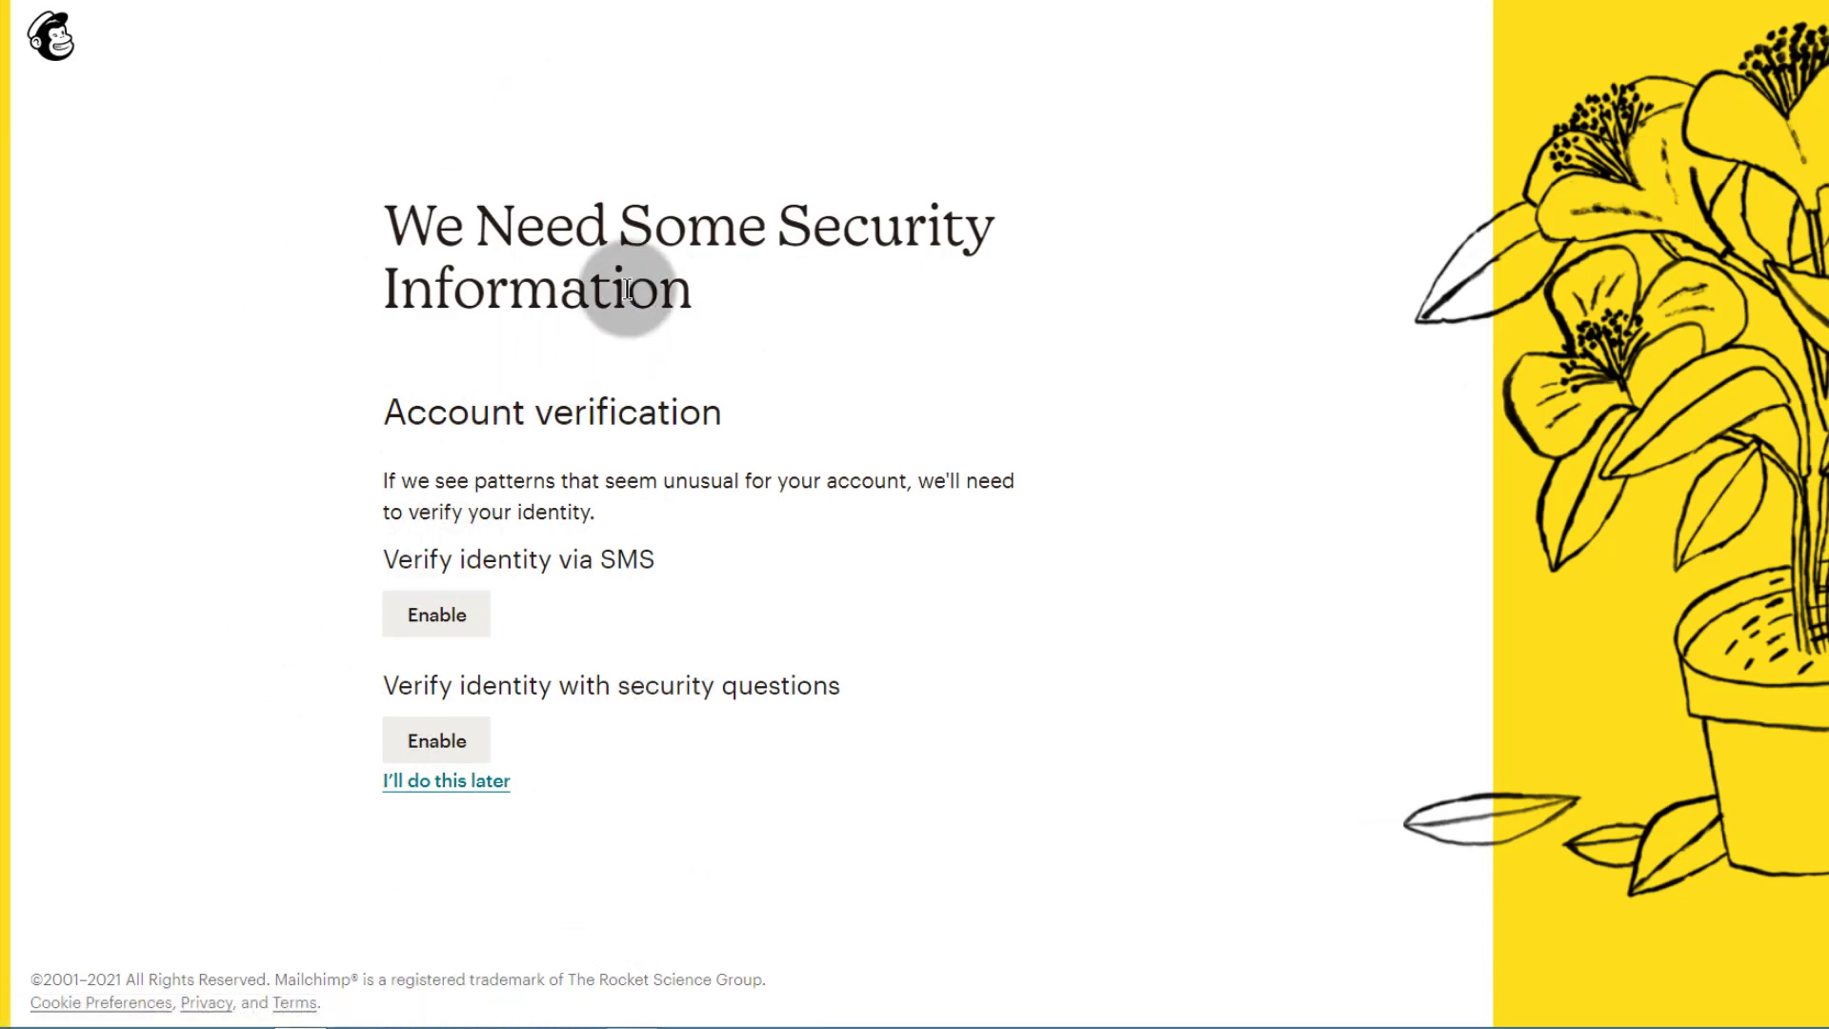
# Step: Choose 'I'll do this later' for security and look over the dashboard's Email card
pyautogui.click(446, 780)
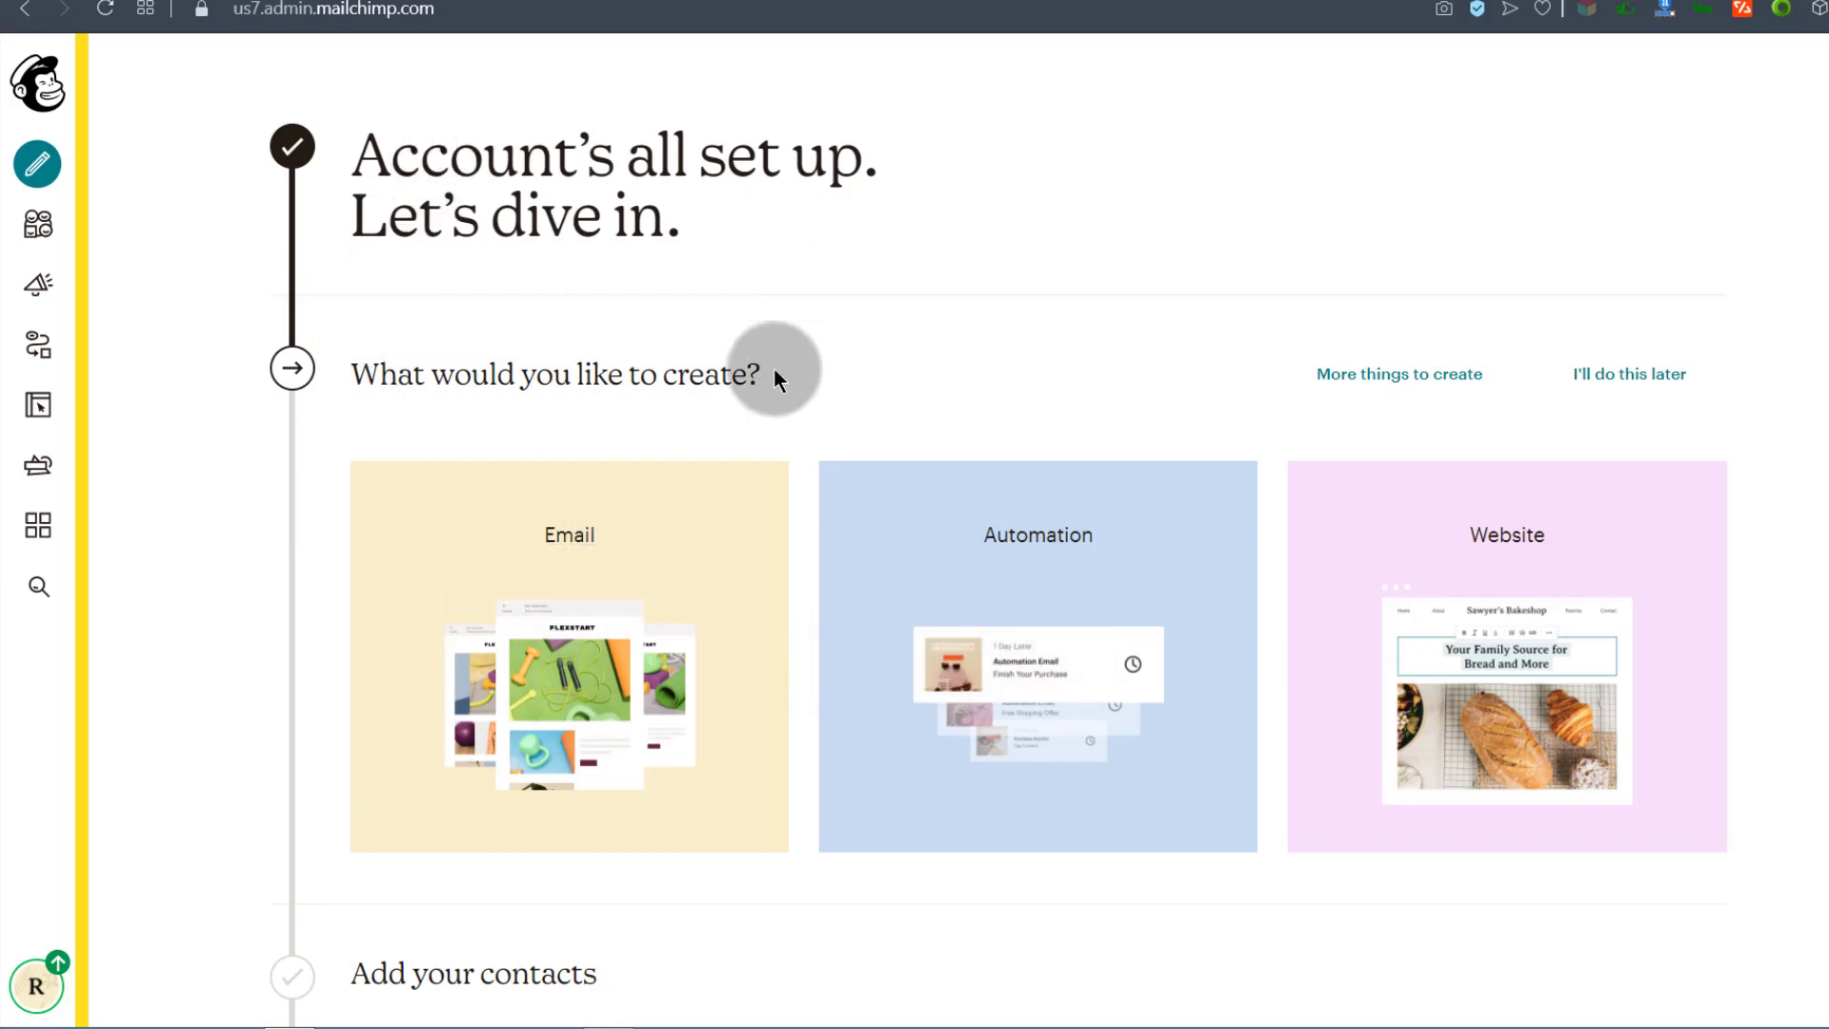
pyautogui.scroll(-5, 1168, 396)
pyautogui.scroll(-4, 500, 414)
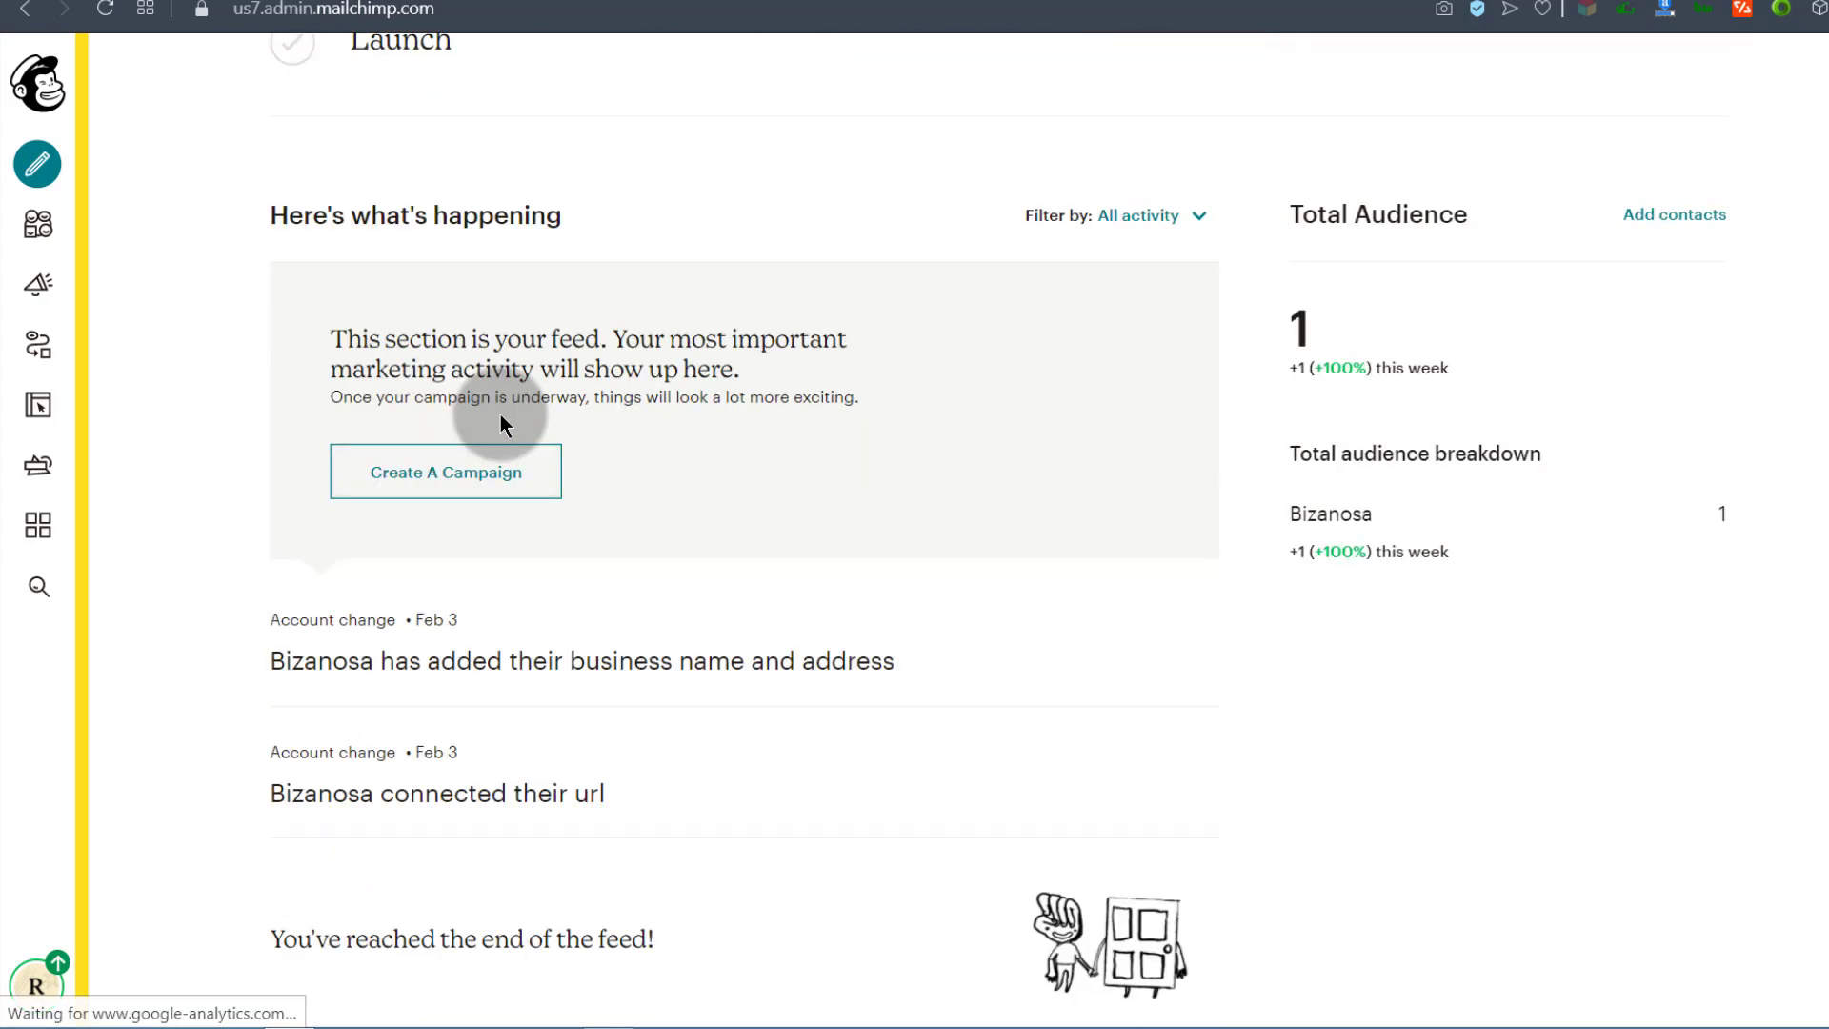
pyautogui.scroll(9, 489, 404)
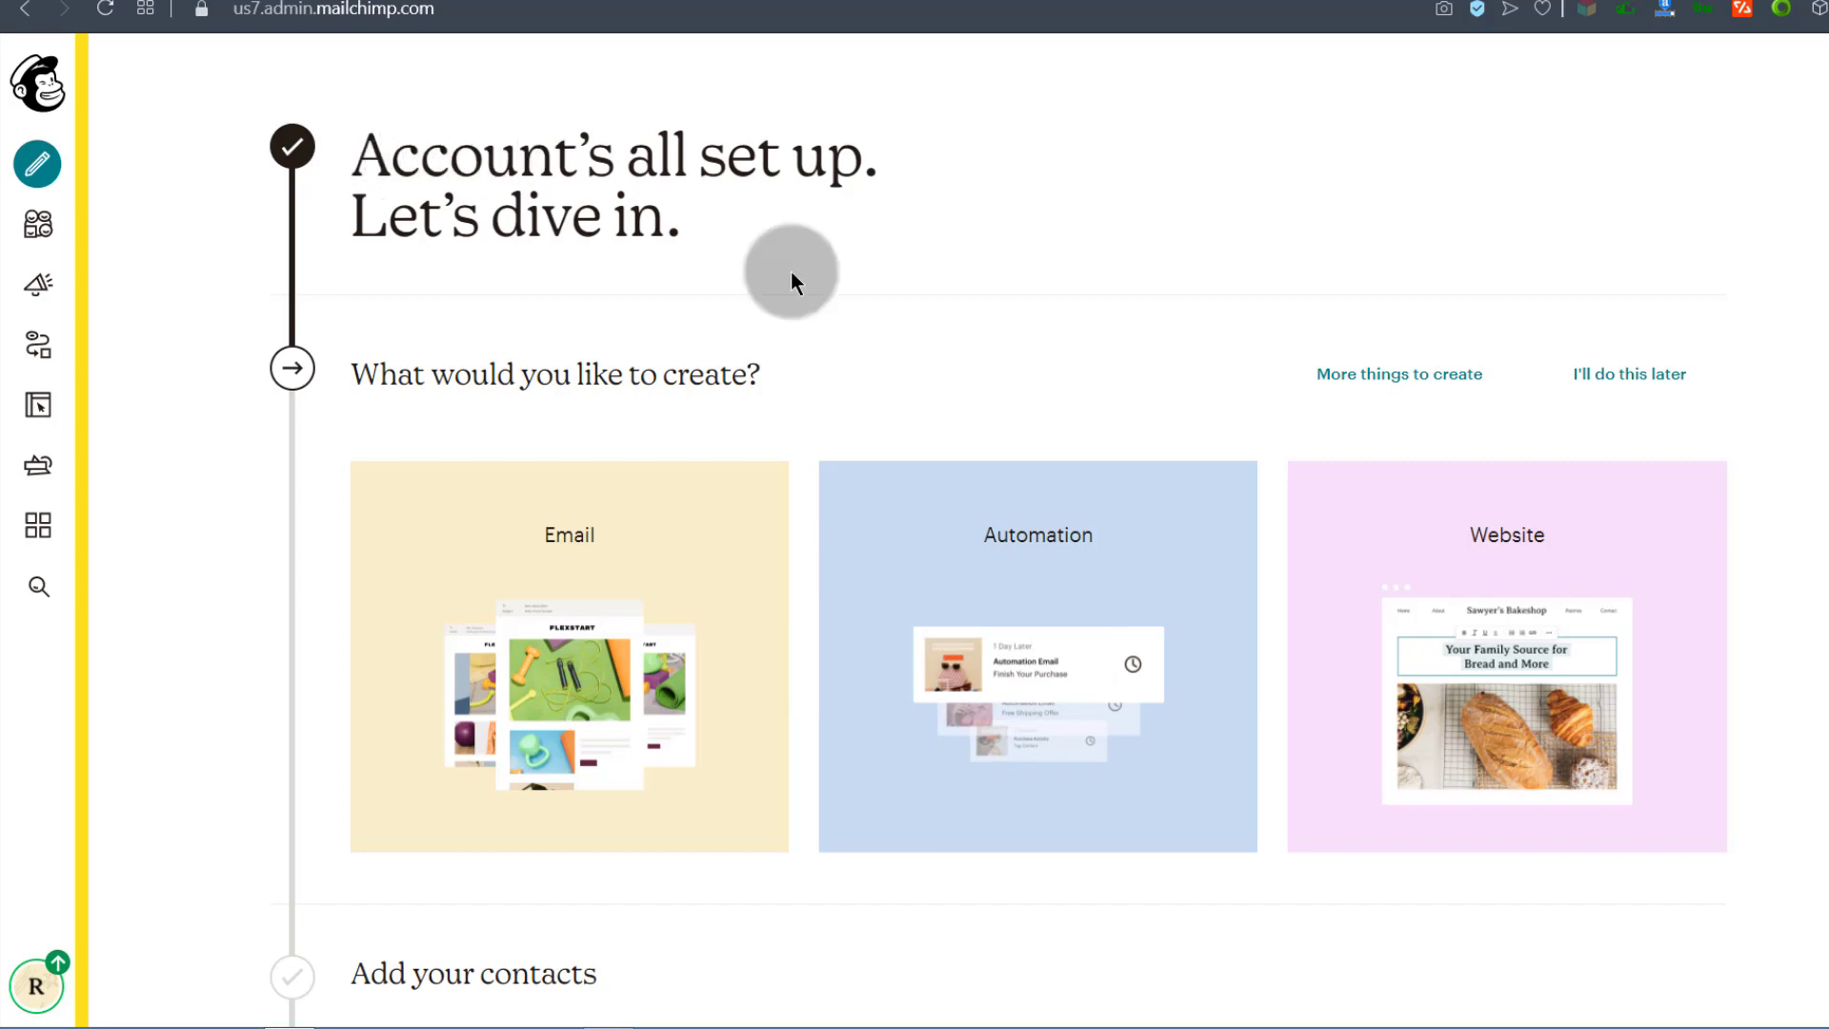
pyautogui.scroll(-2, 548, 572)
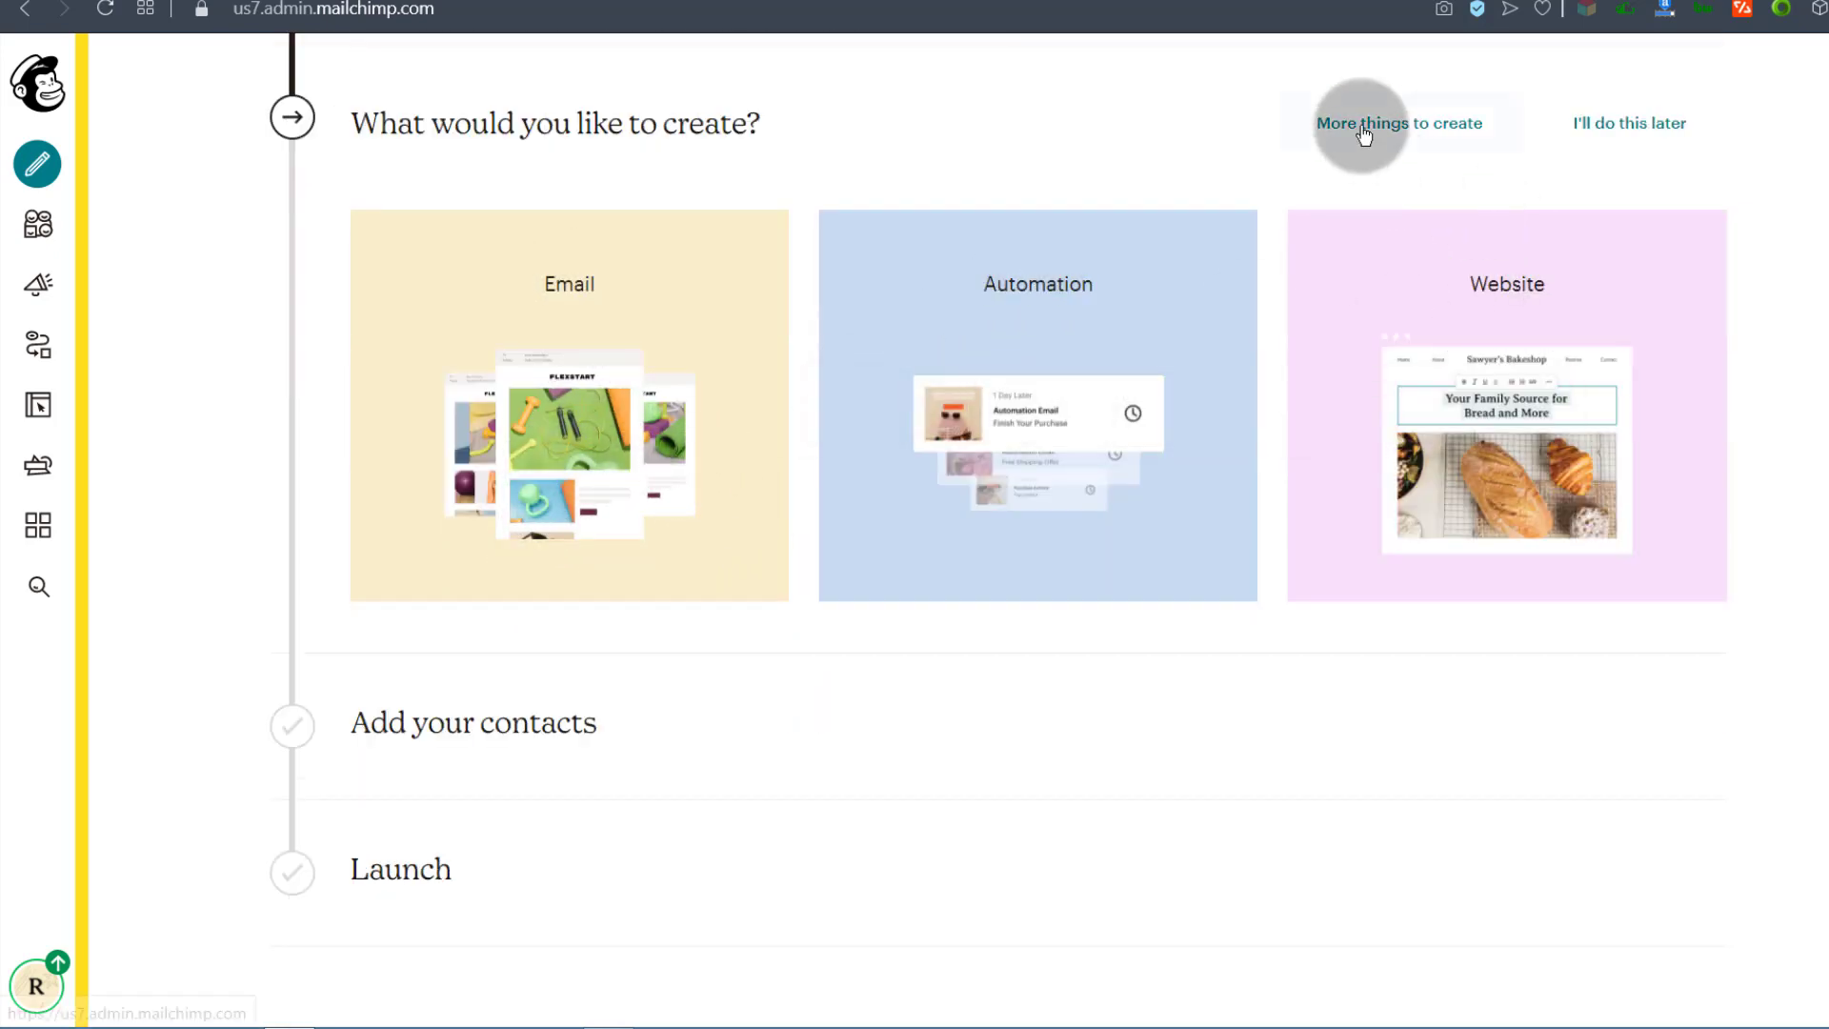
pyautogui.scroll(-5, 634, 592)
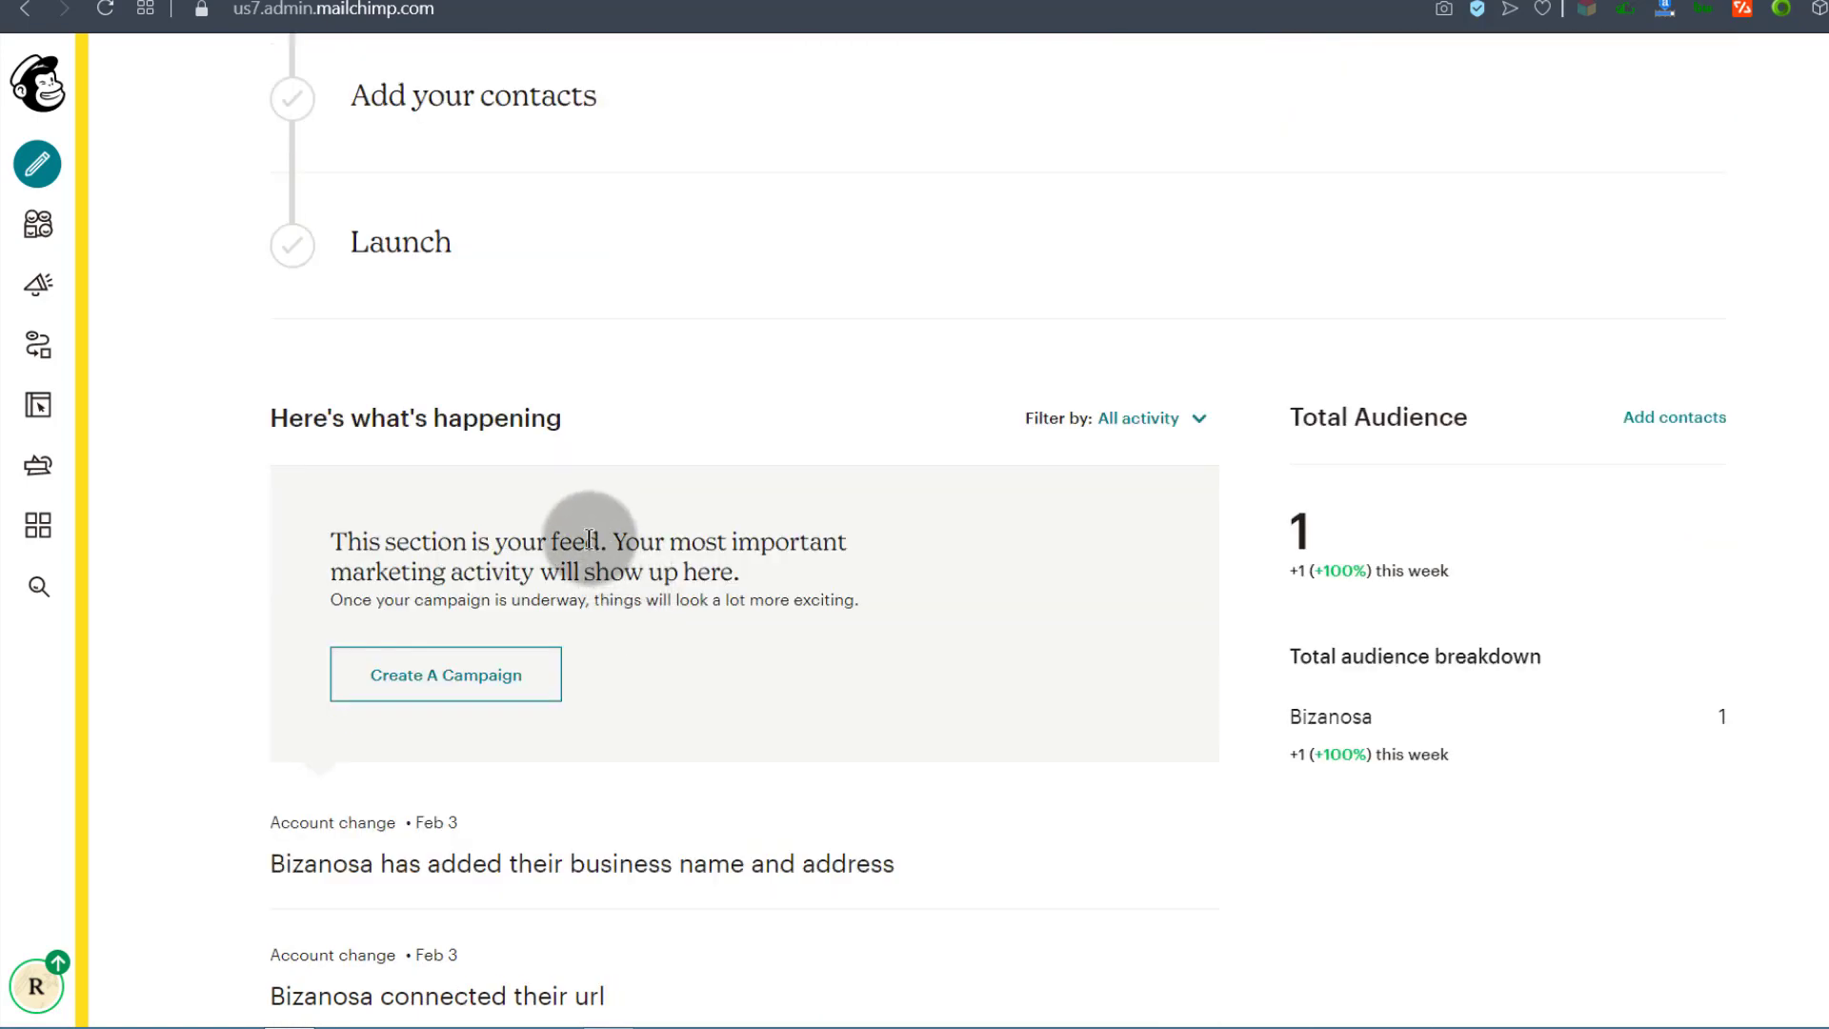
pyautogui.scroll(7, 596, 490)
pyautogui.click(572, 538)
pyautogui.rightClick(571, 538)
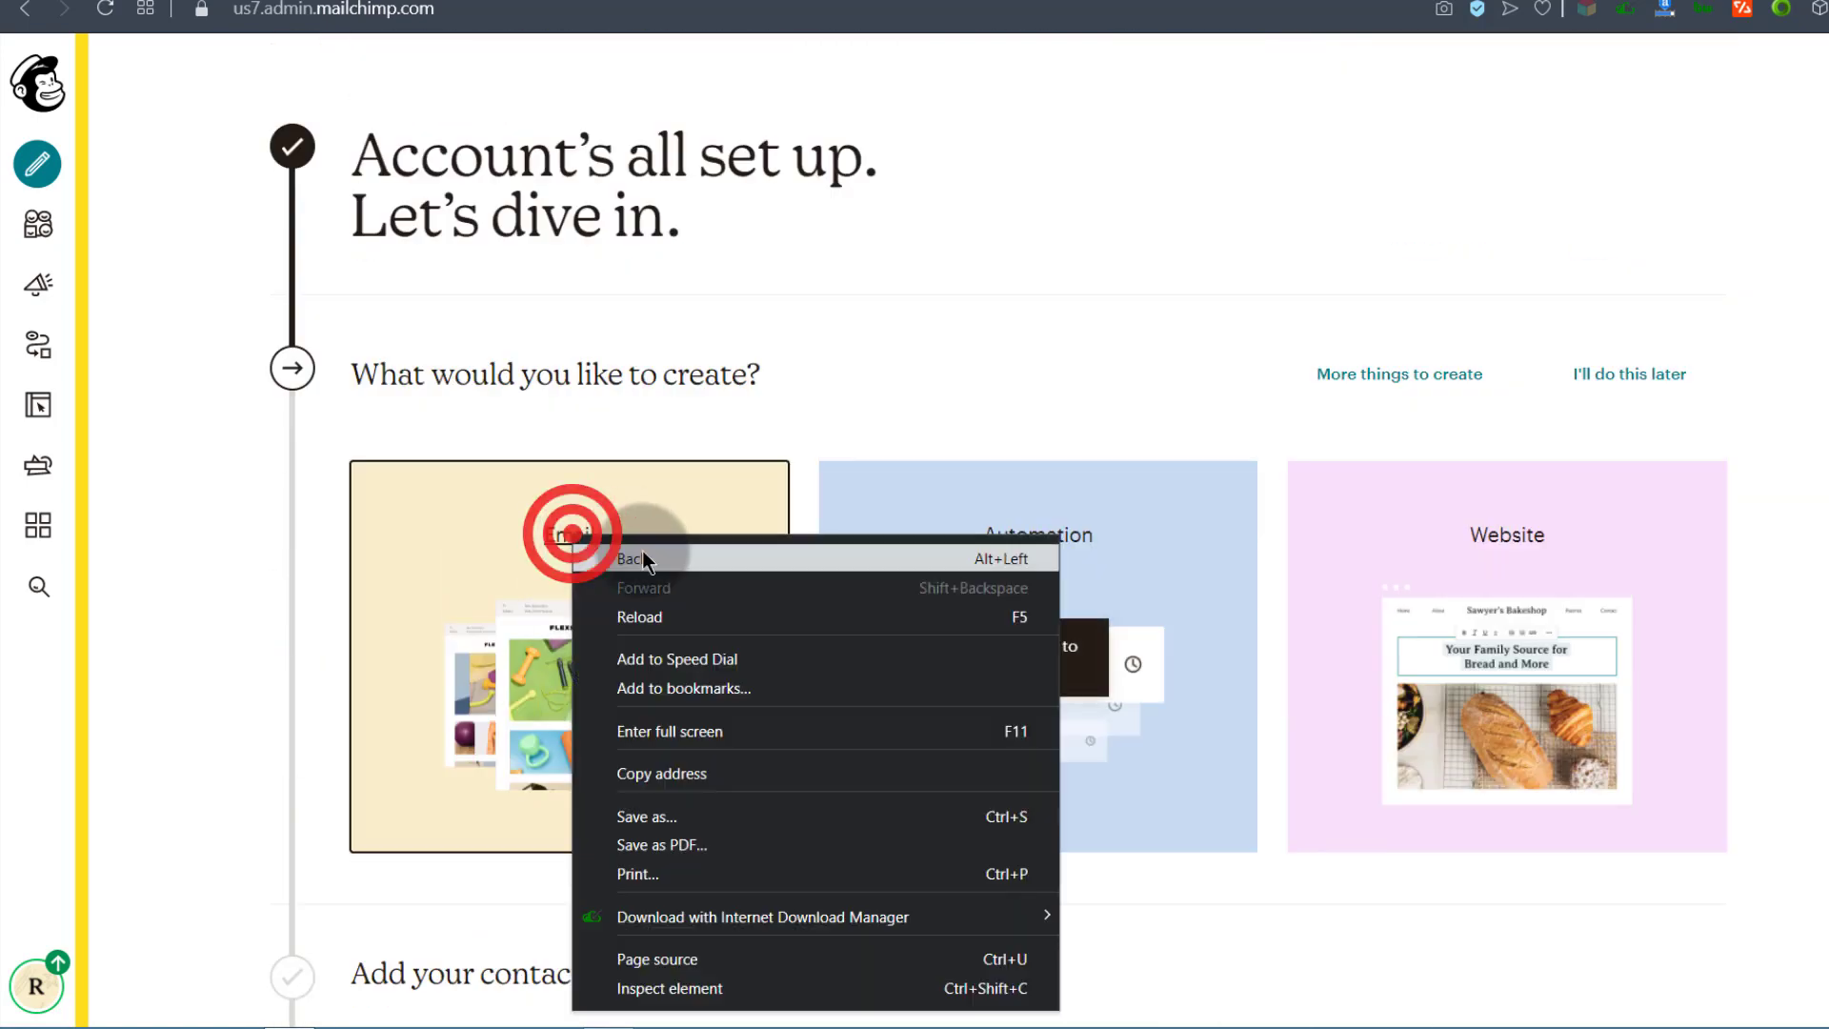
pyautogui.click(422, 564)
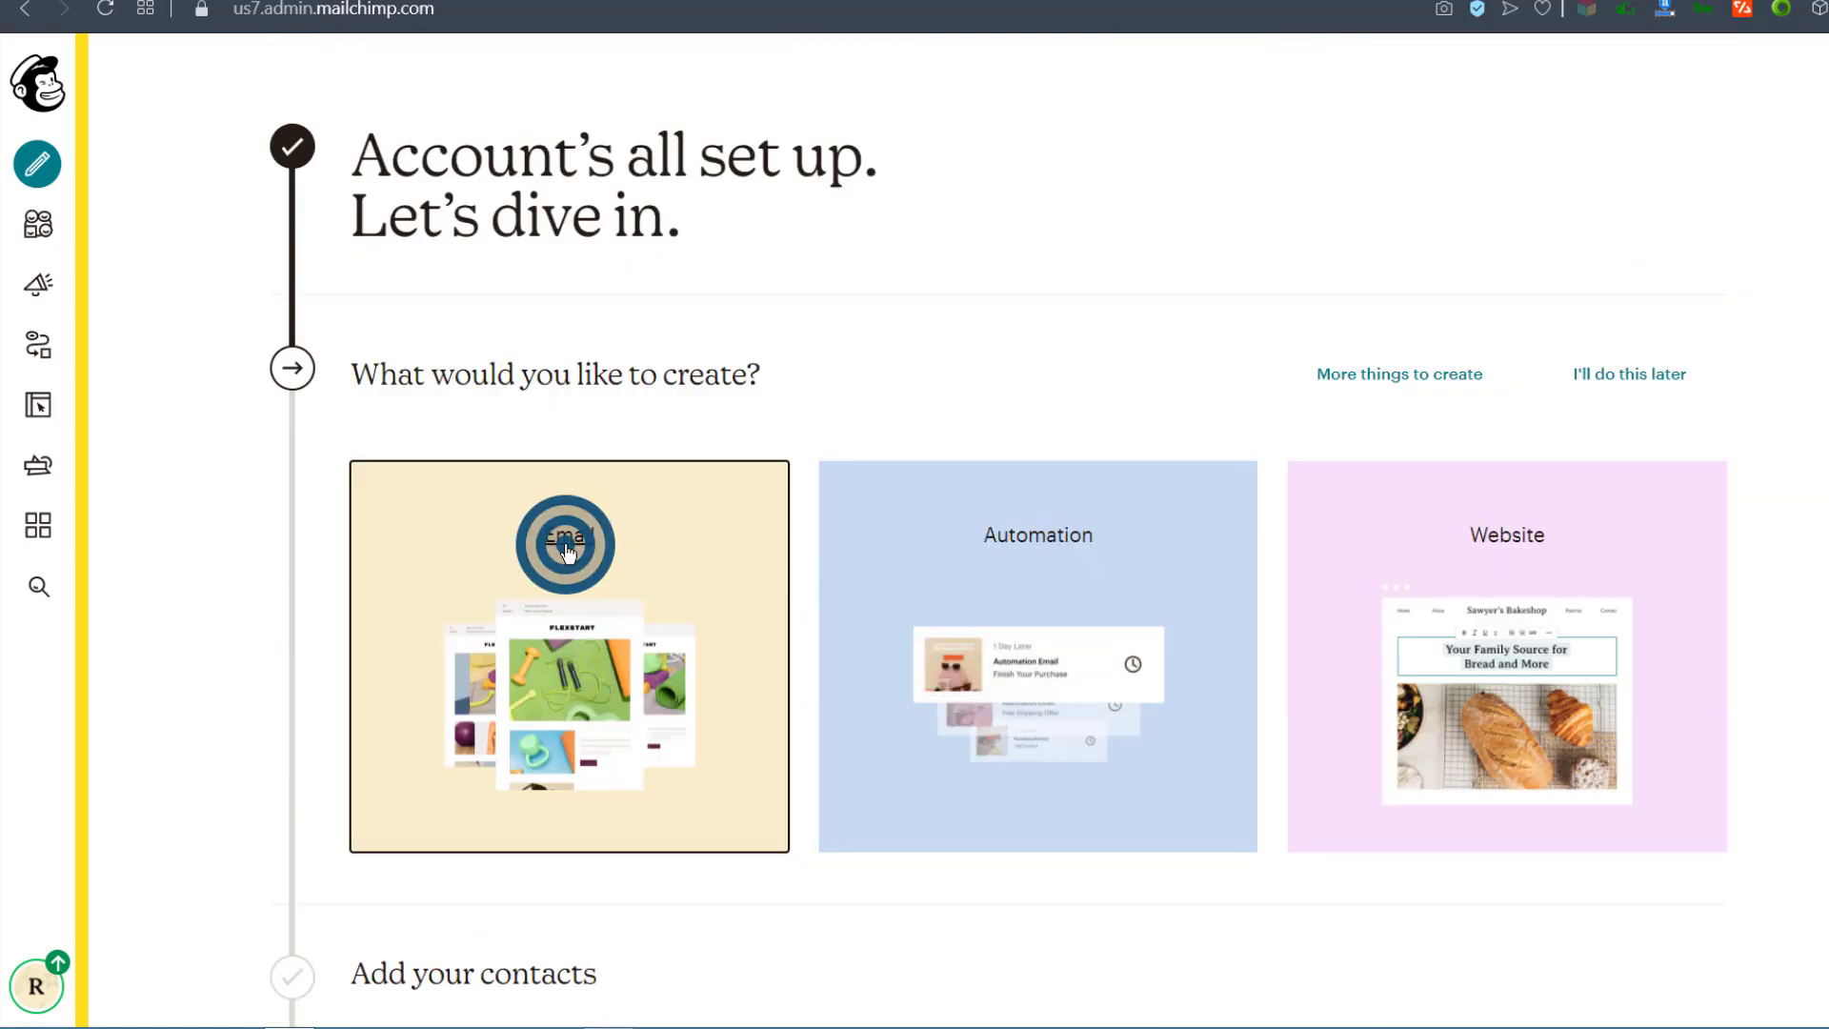
# Step: Start an email from the Email card and browse the Select a template layouts
pyautogui.click(568, 545)
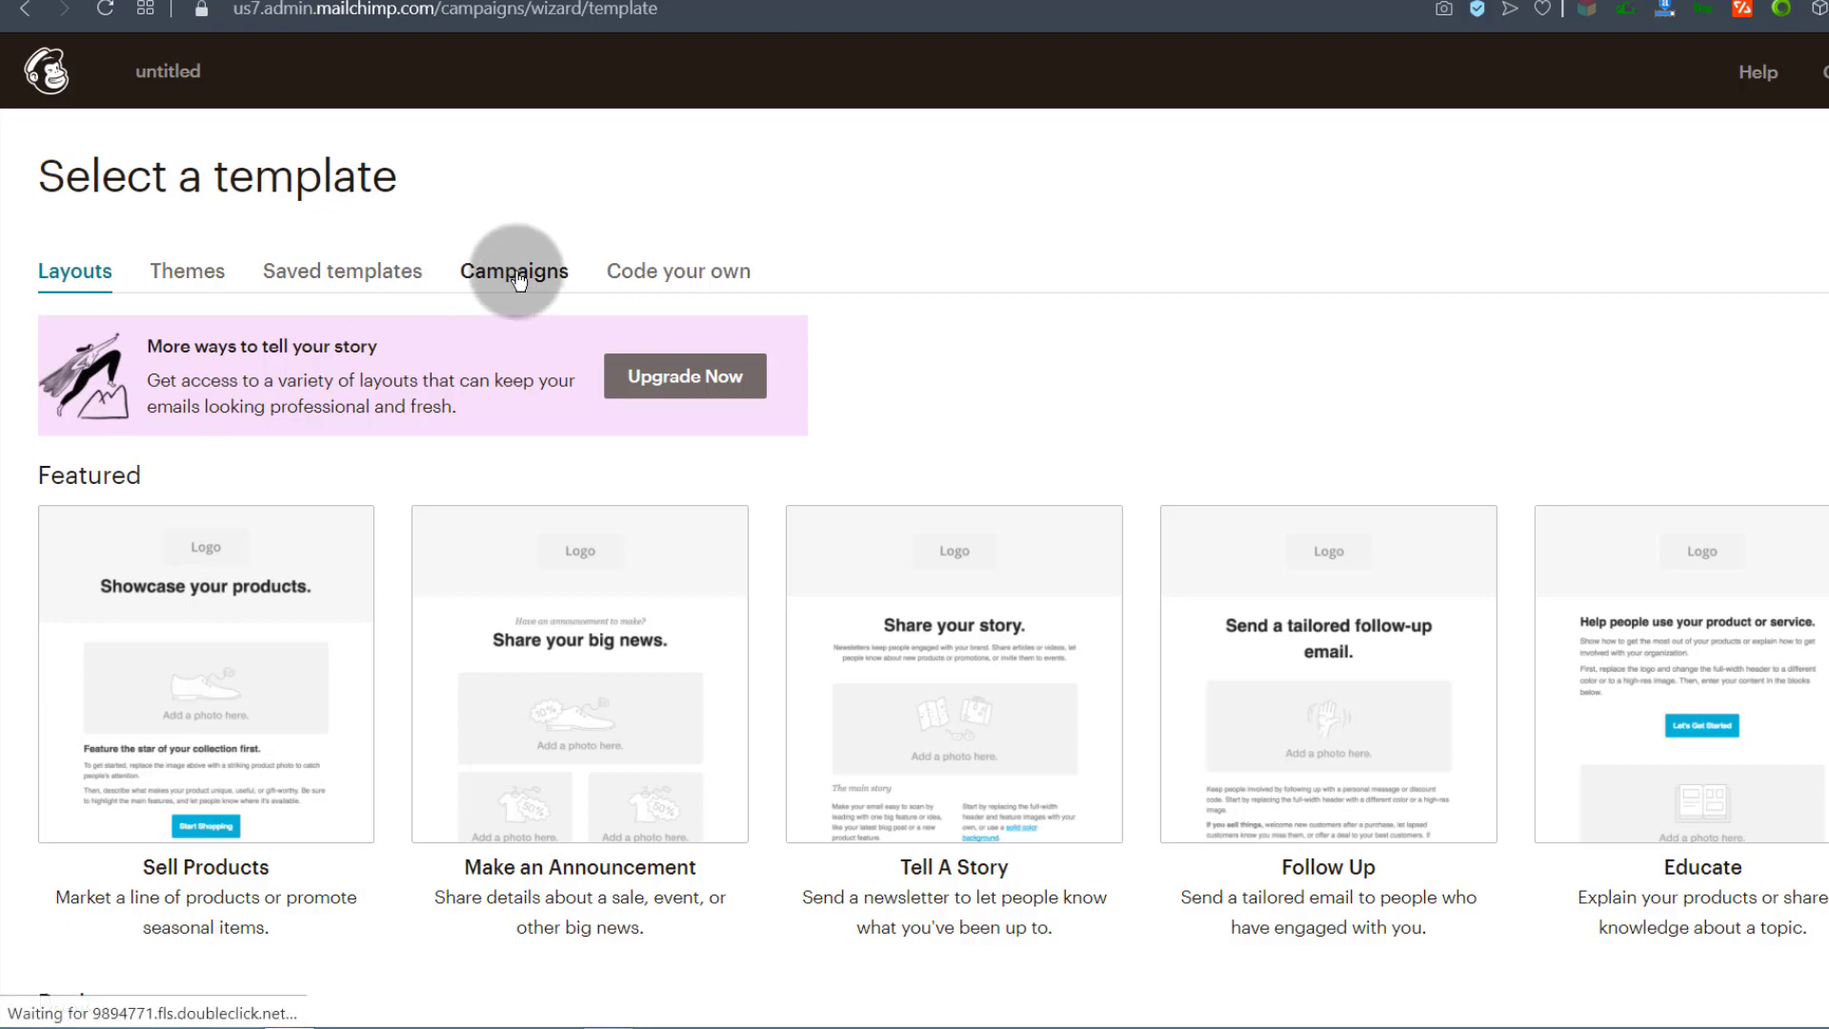
pyautogui.scroll(-8, 437, 572)
pyautogui.scroll(8, 424, 520)
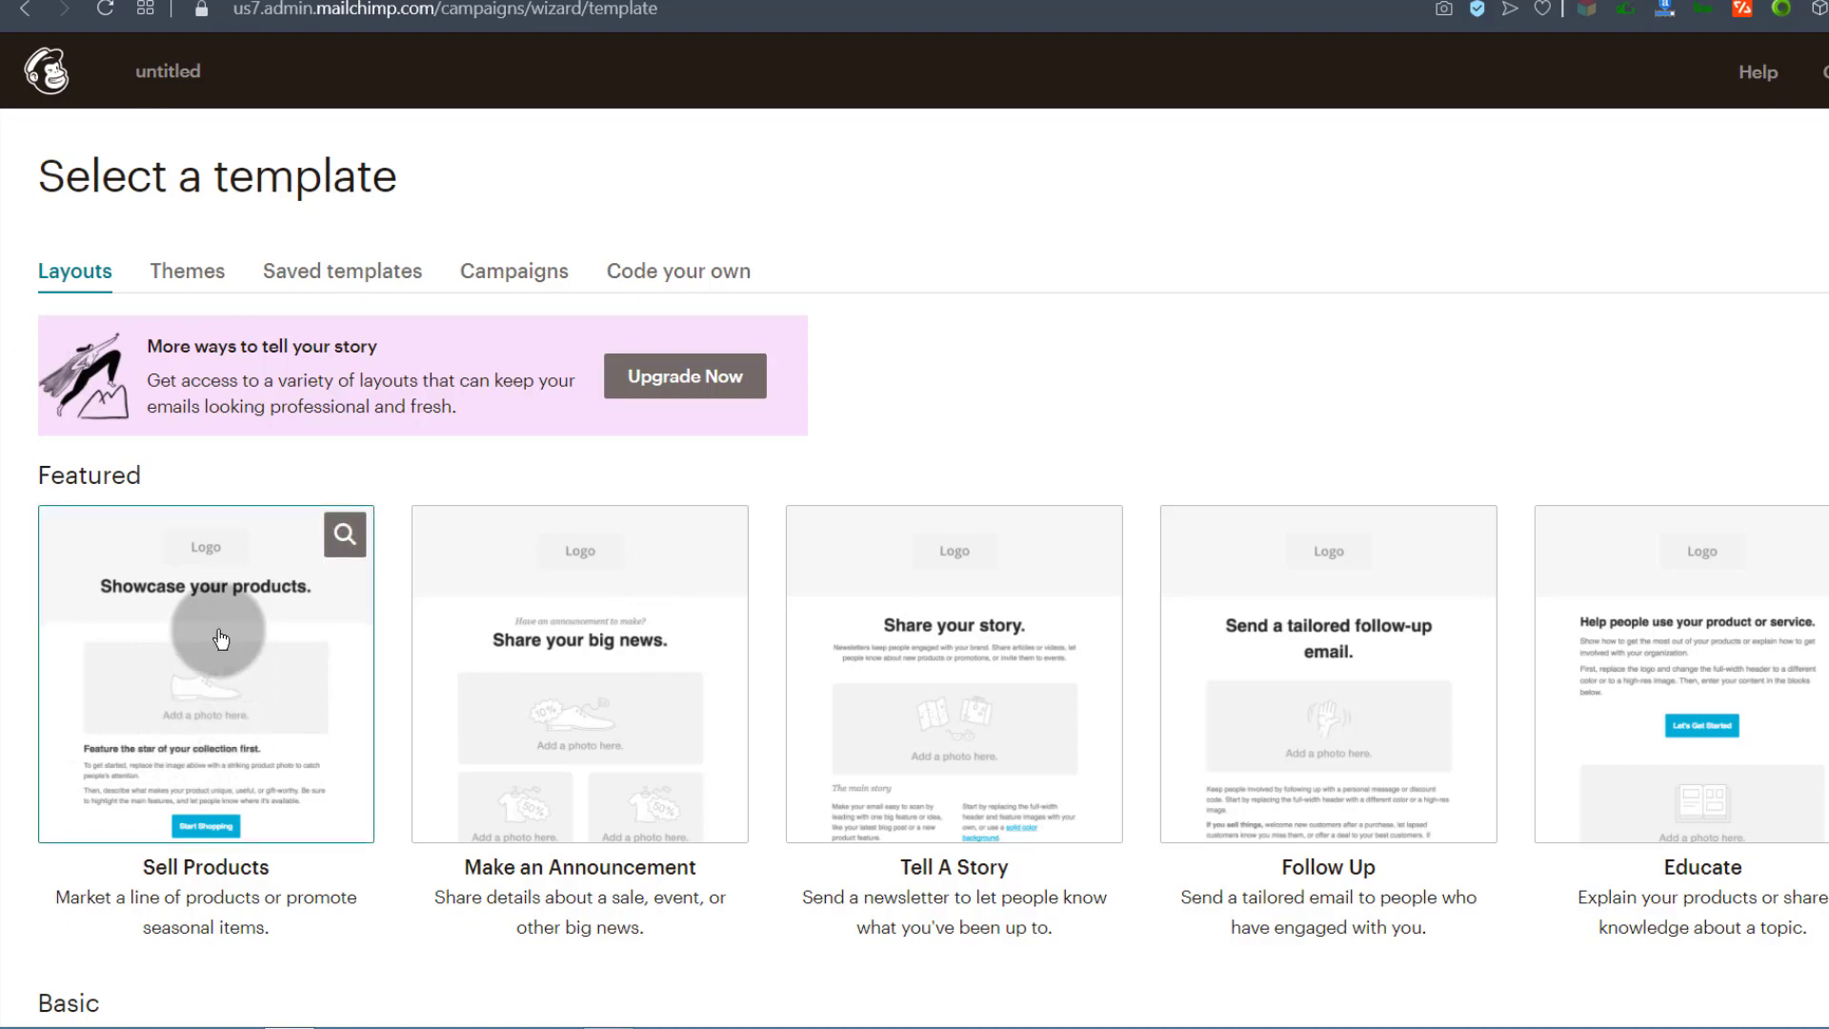
pyautogui.scroll(-5, 366, 671)
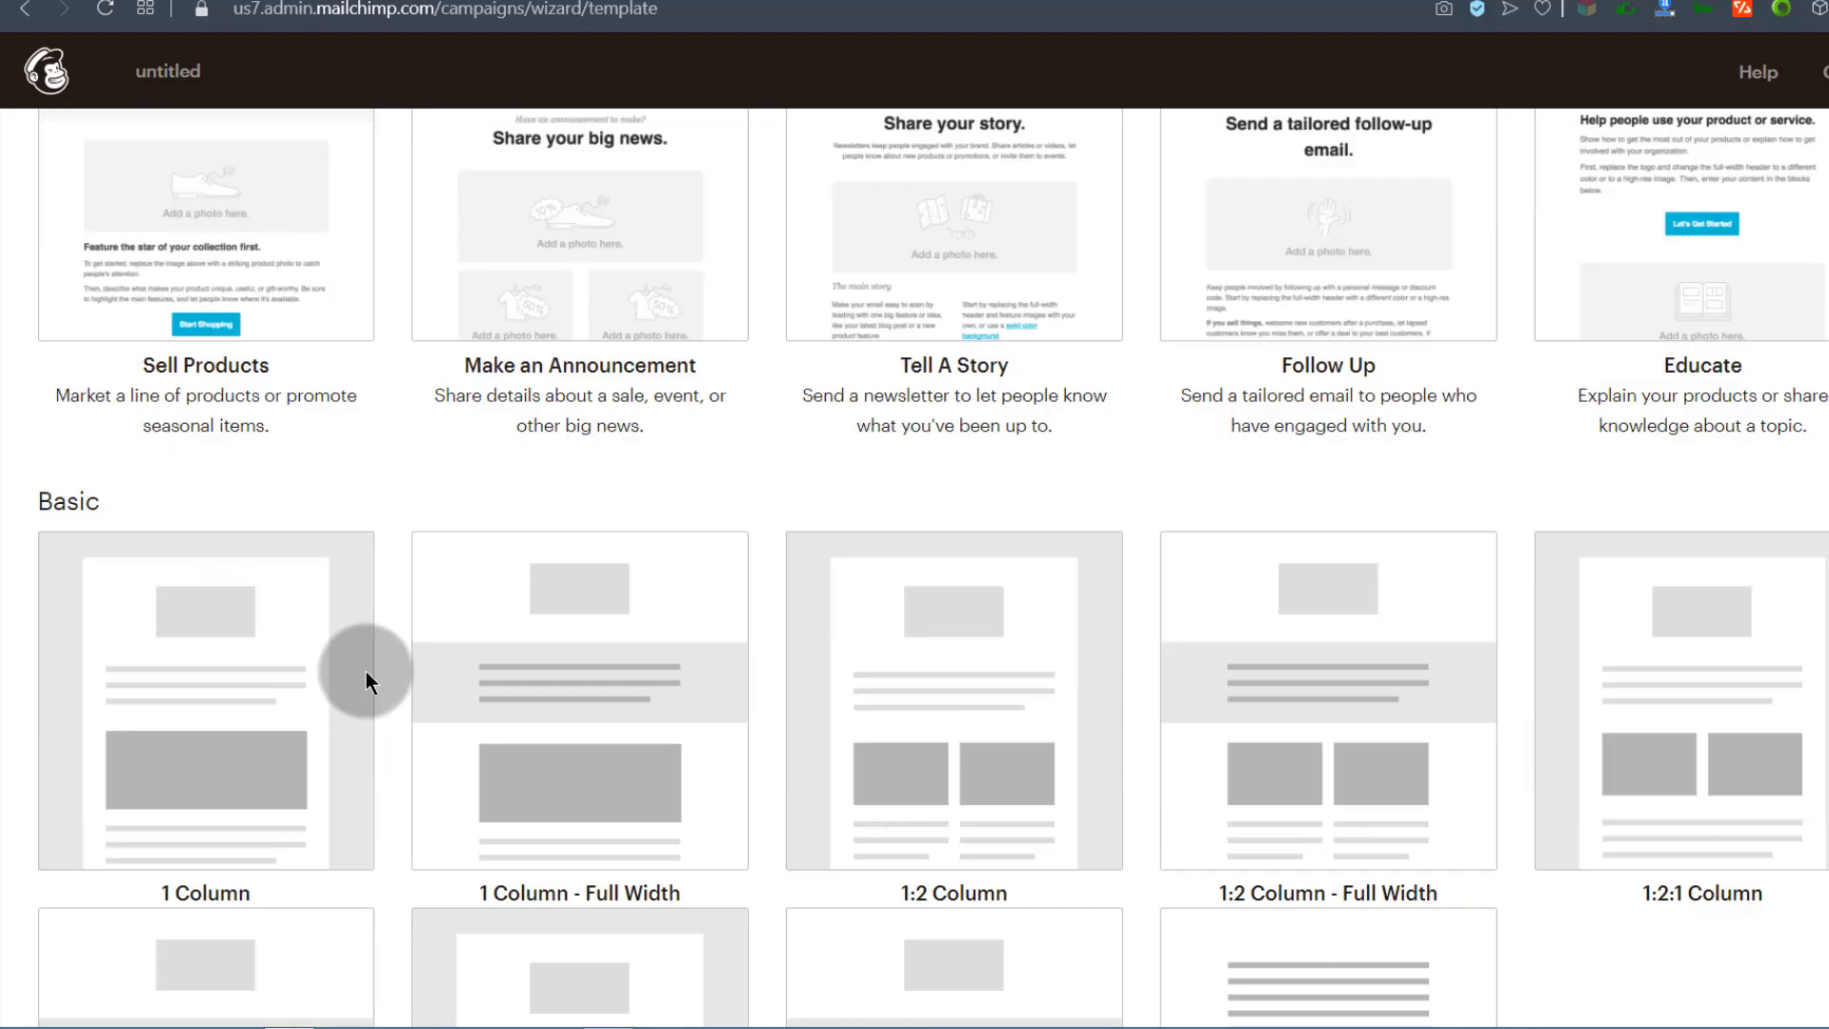
pyautogui.scroll(-3, 366, 670)
pyautogui.scroll(8, 152, 457)
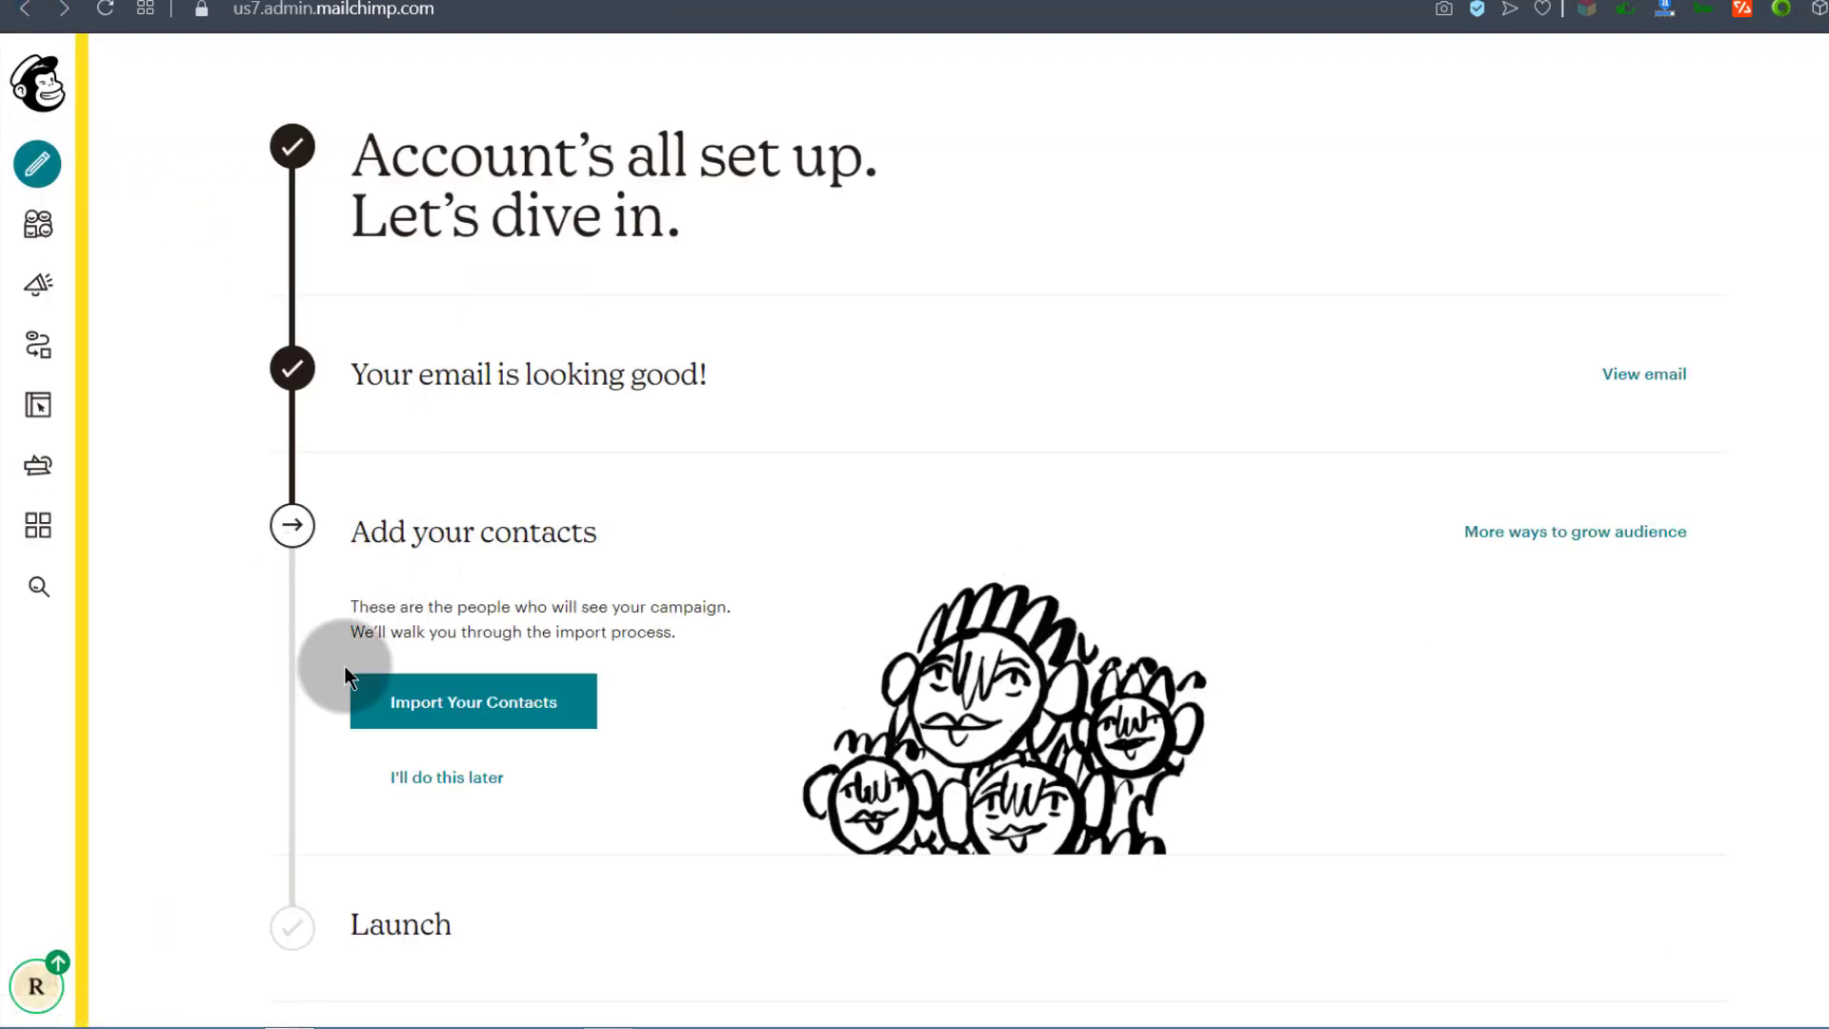
pyautogui.scroll(-8, 838, 551)
pyautogui.scroll(8, 801, 502)
pyautogui.scroll(-5, 723, 644)
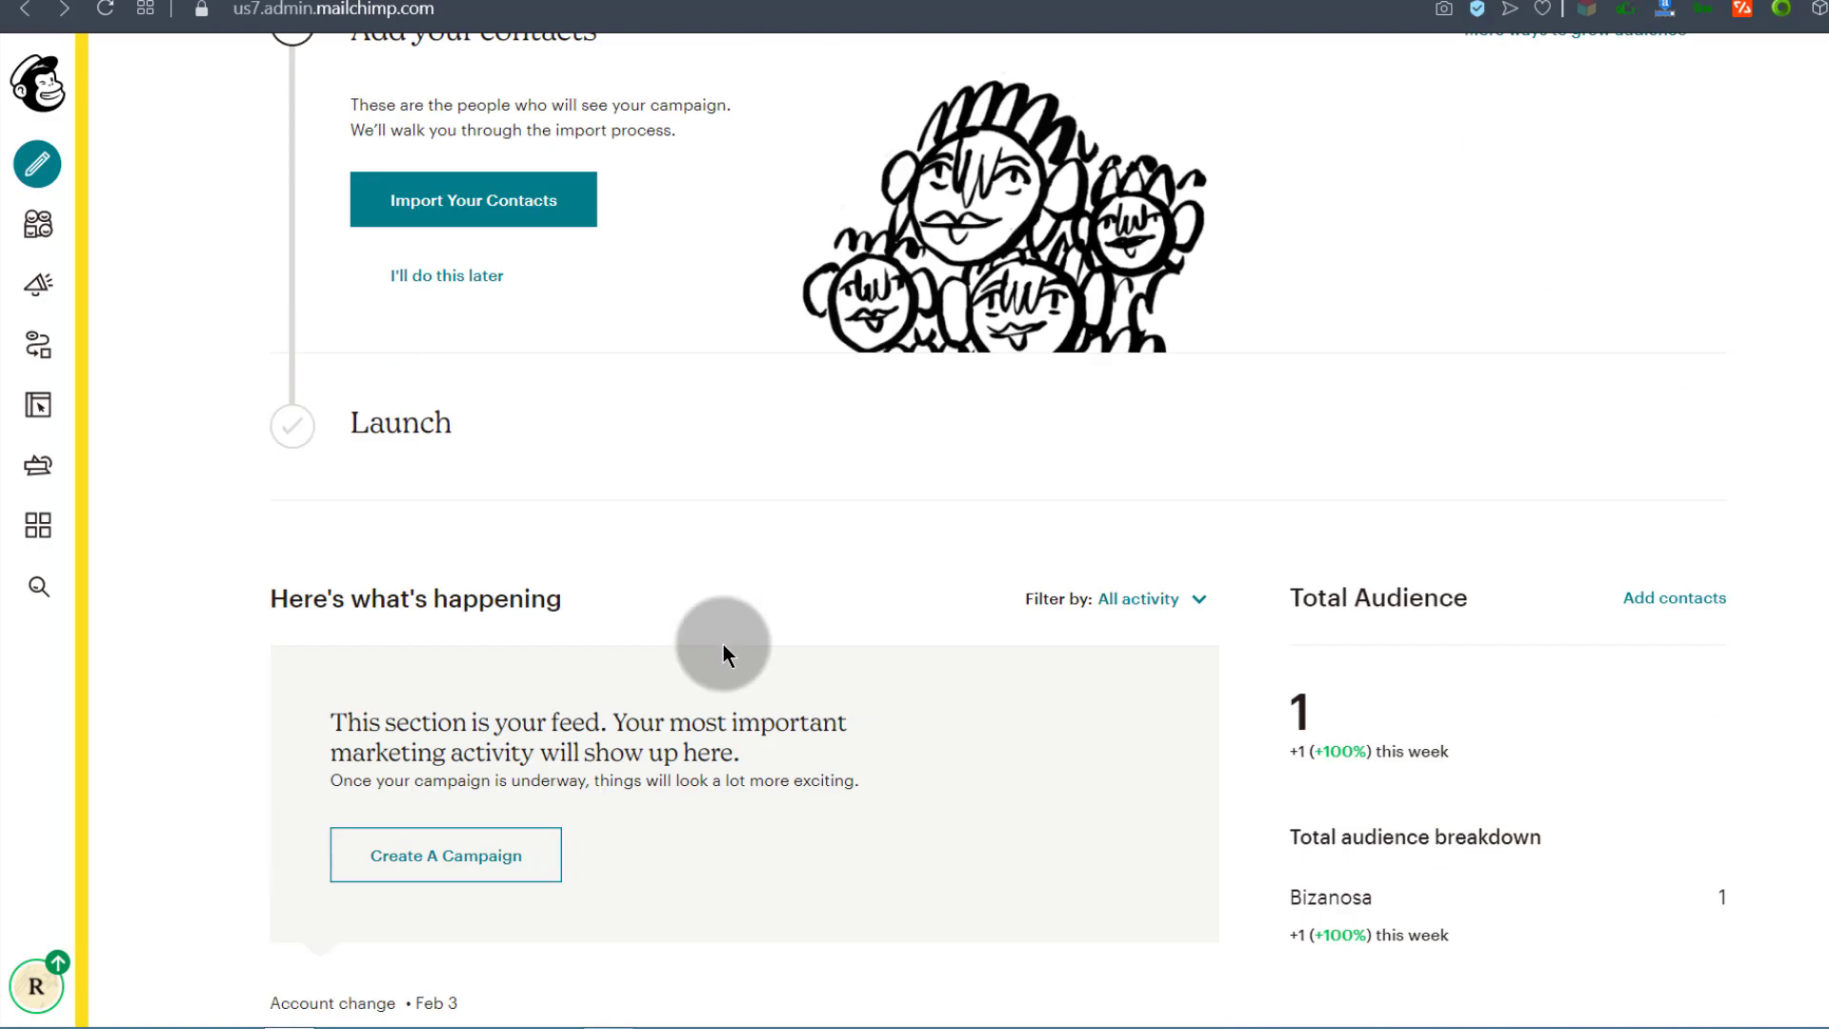
pyautogui.scroll(5, 724, 644)
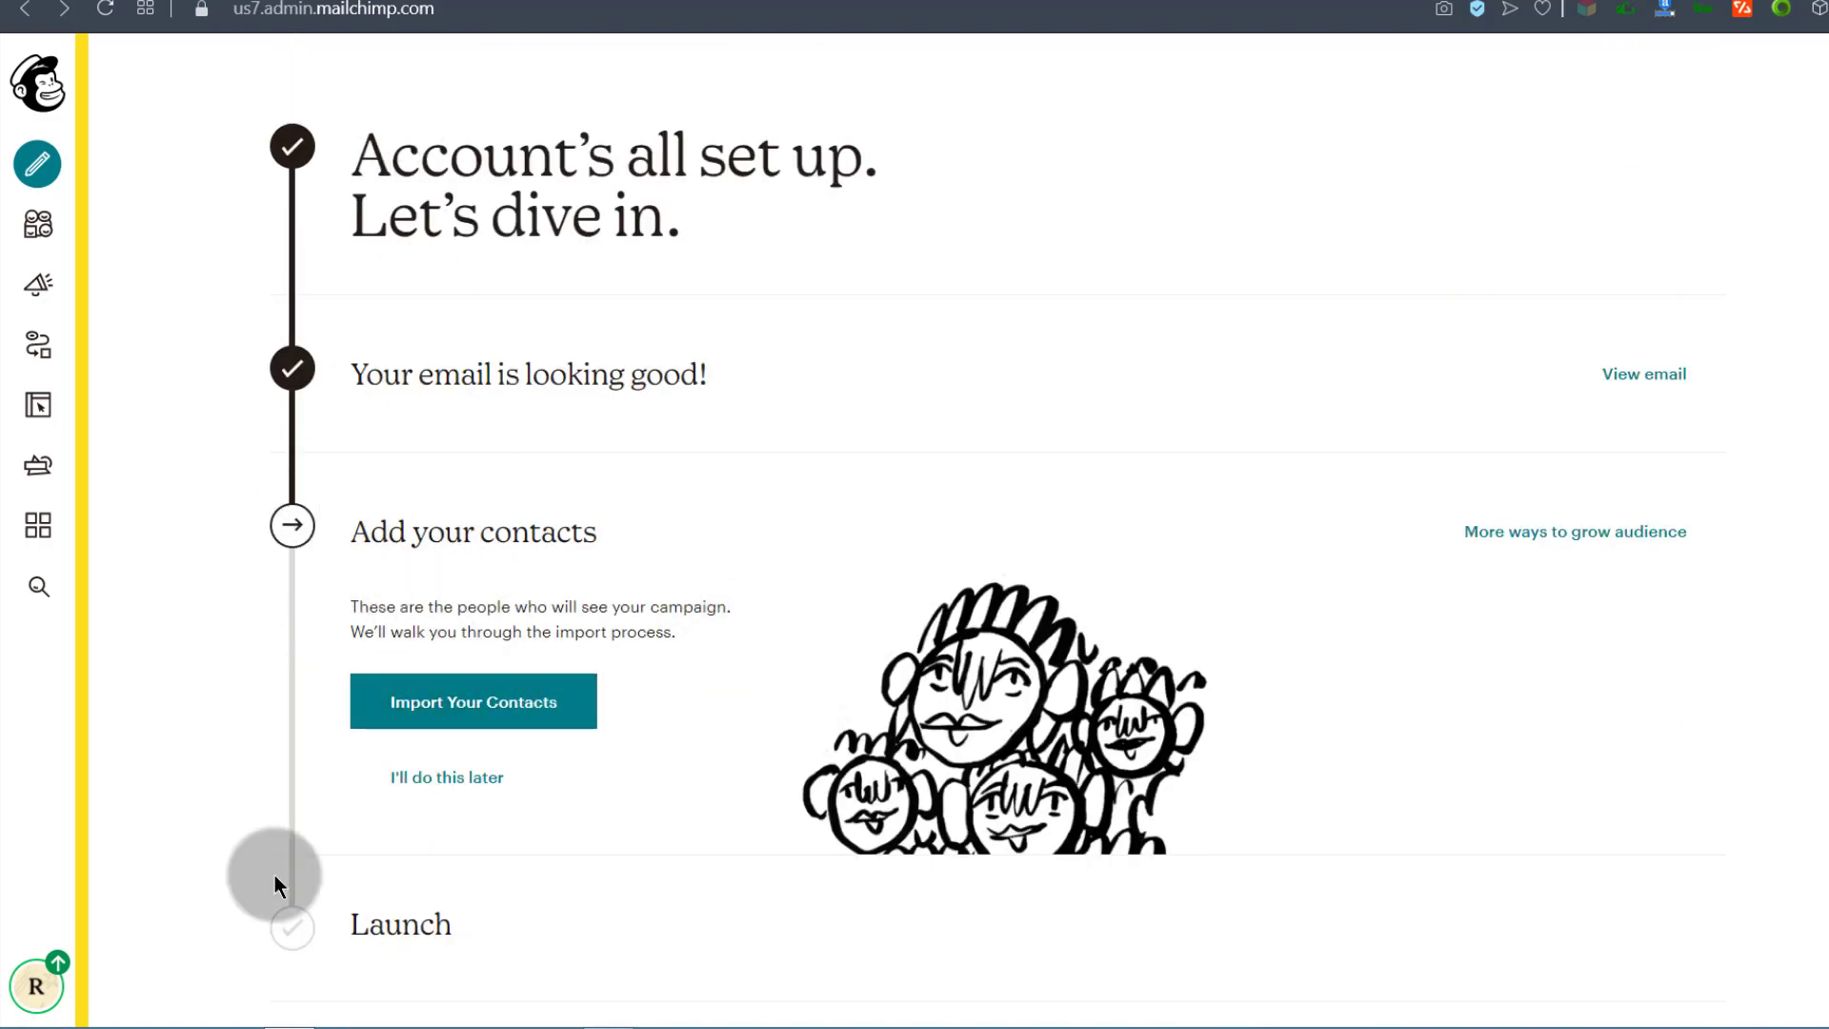
pyautogui.scroll(-5, 621, 641)
pyautogui.scroll(5, 608, 629)
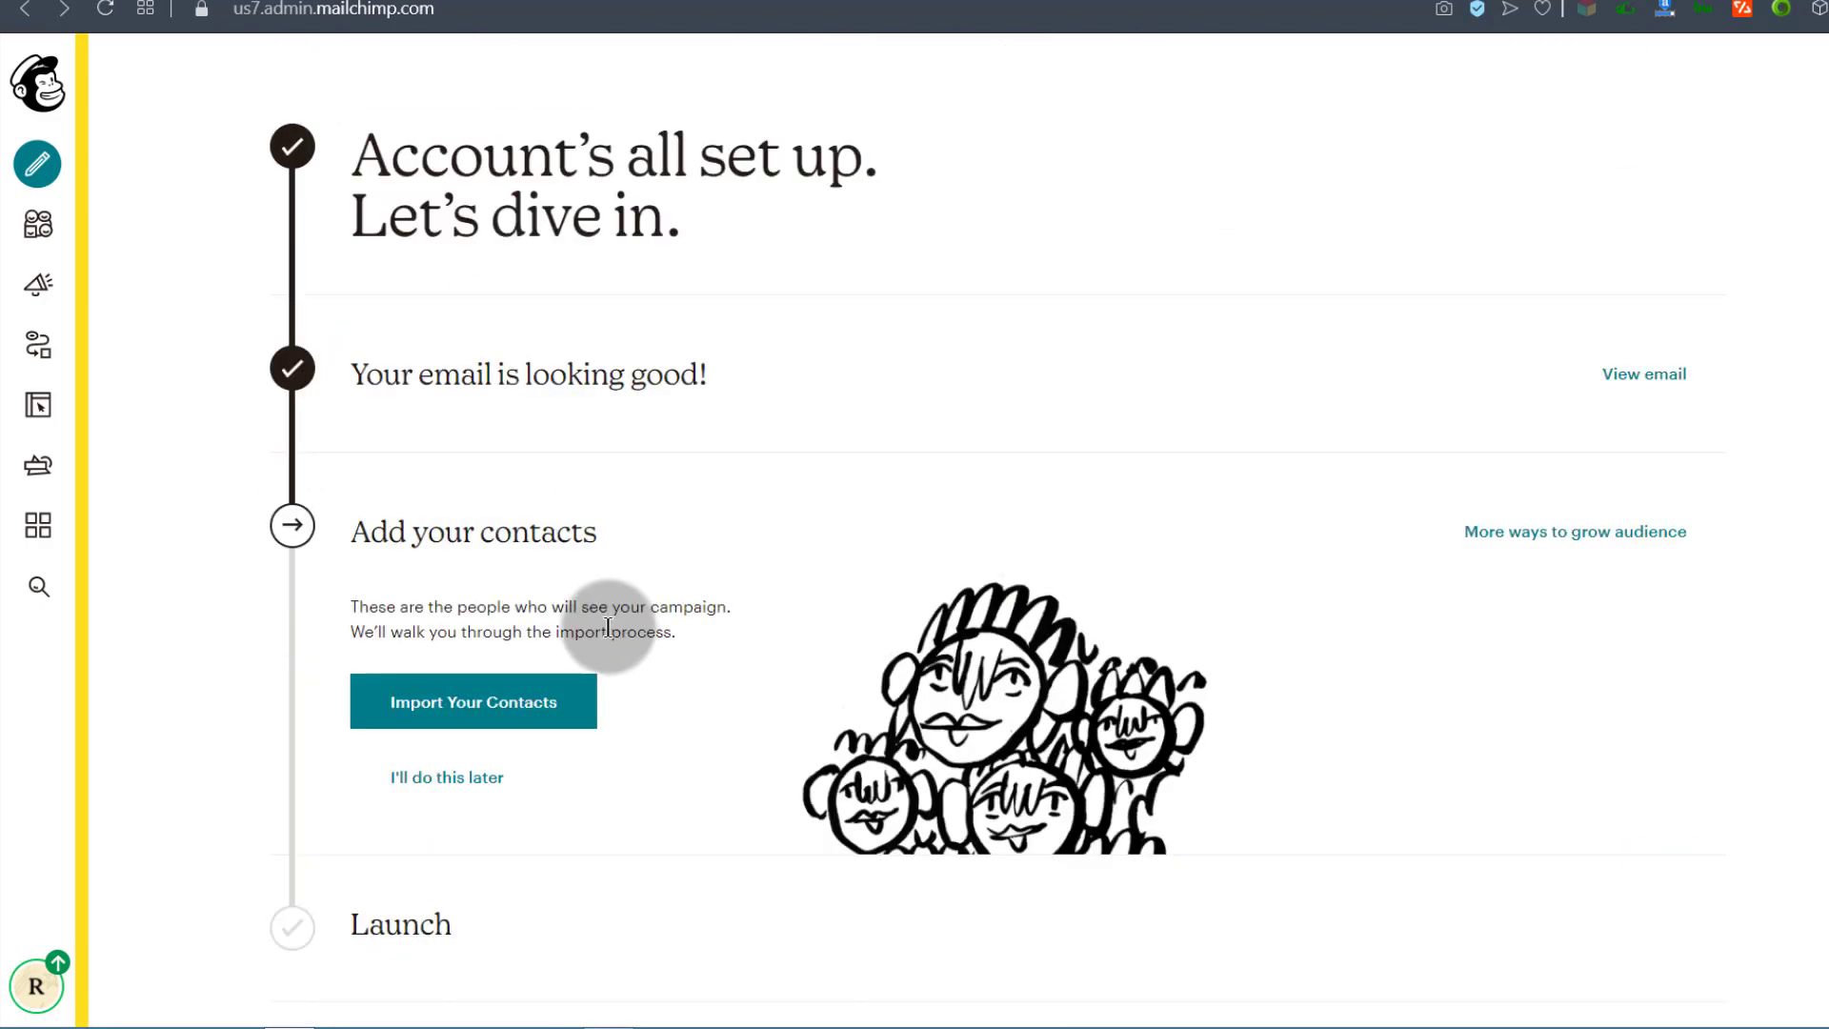
pyautogui.scroll(-5, 572, 543)
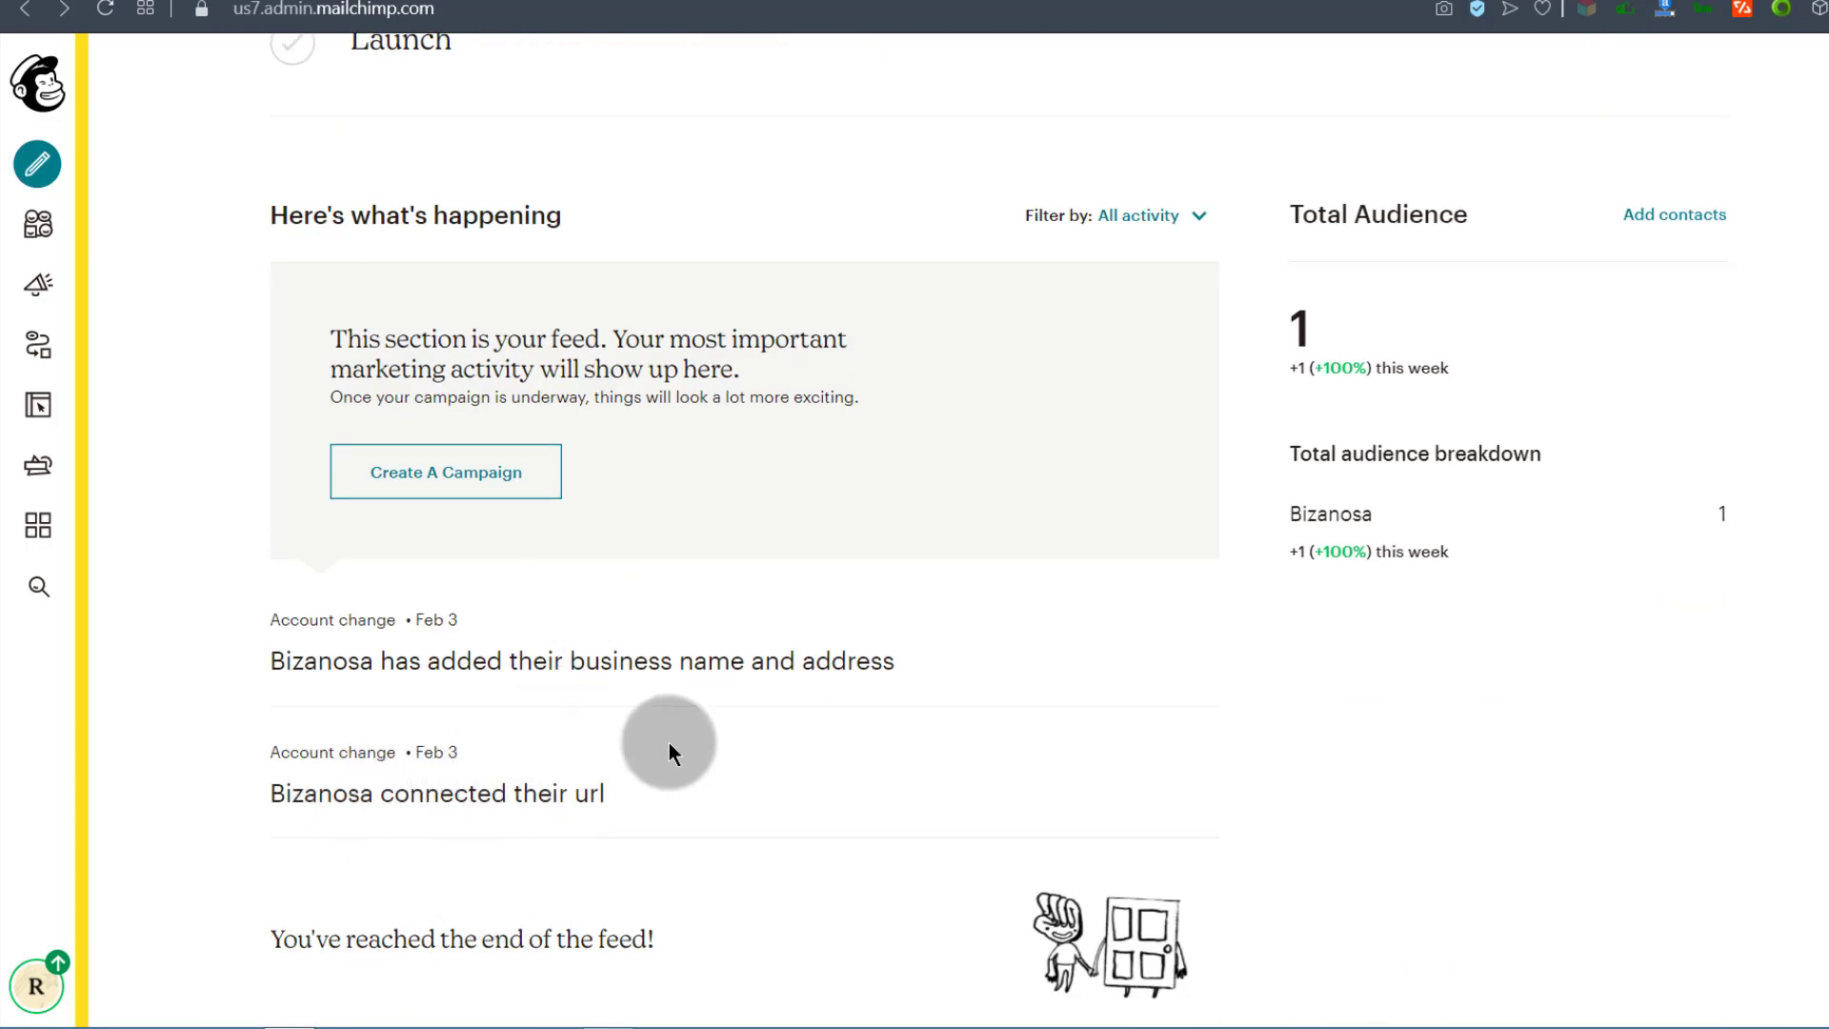
pyautogui.scroll(6, 273, 716)
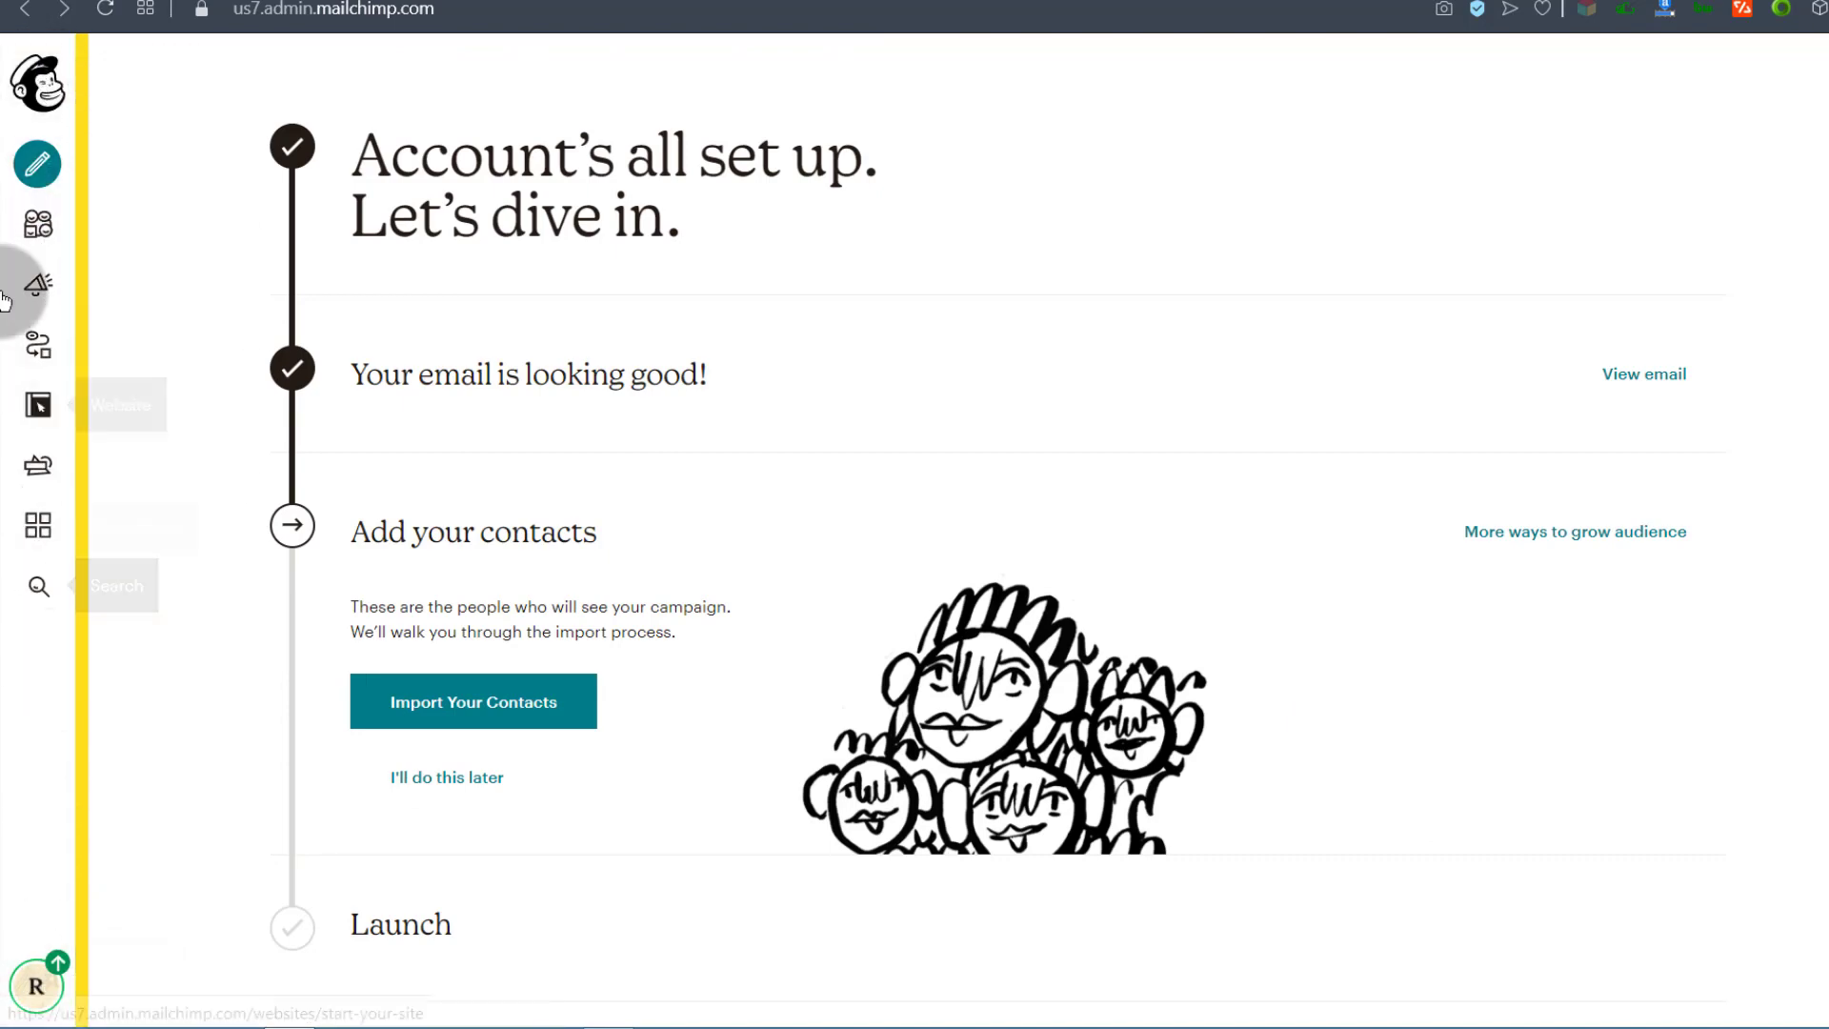
pyautogui.click(40, 89)
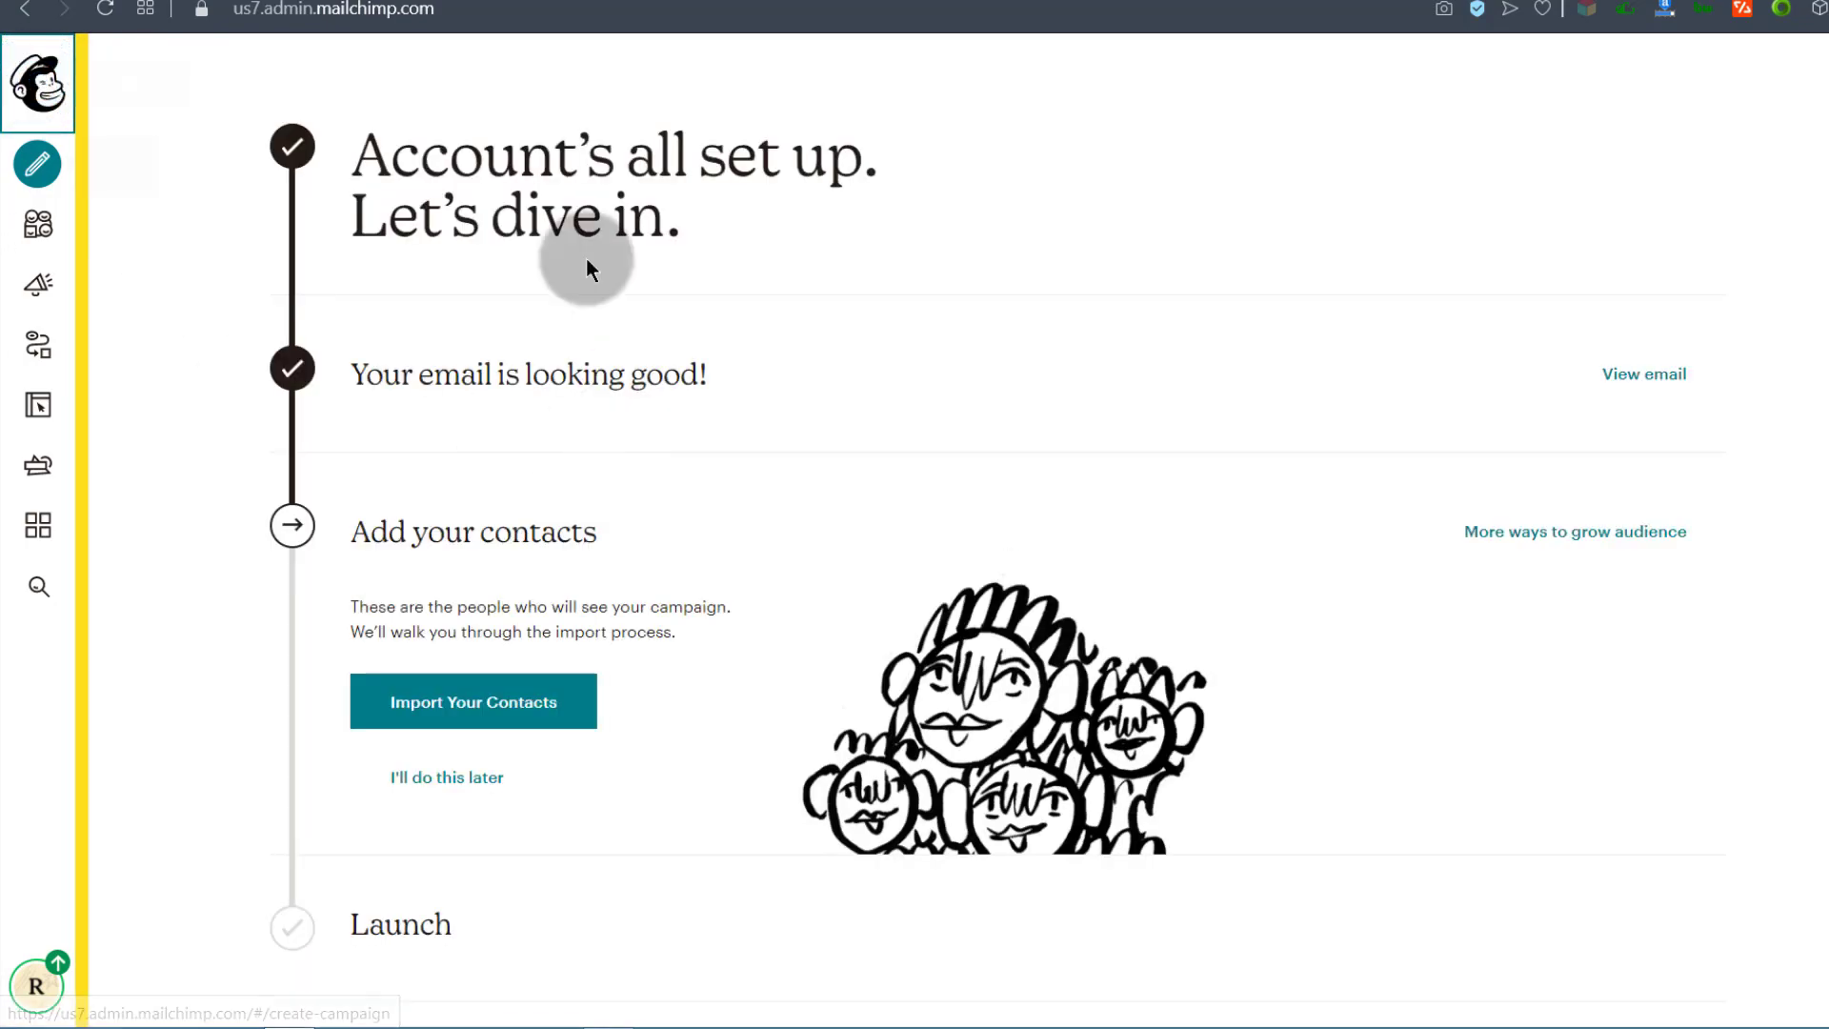
pyautogui.scroll(-9, 357, 286)
pyautogui.scroll(9, 334, 228)
pyautogui.scroll(-9, 324, 200)
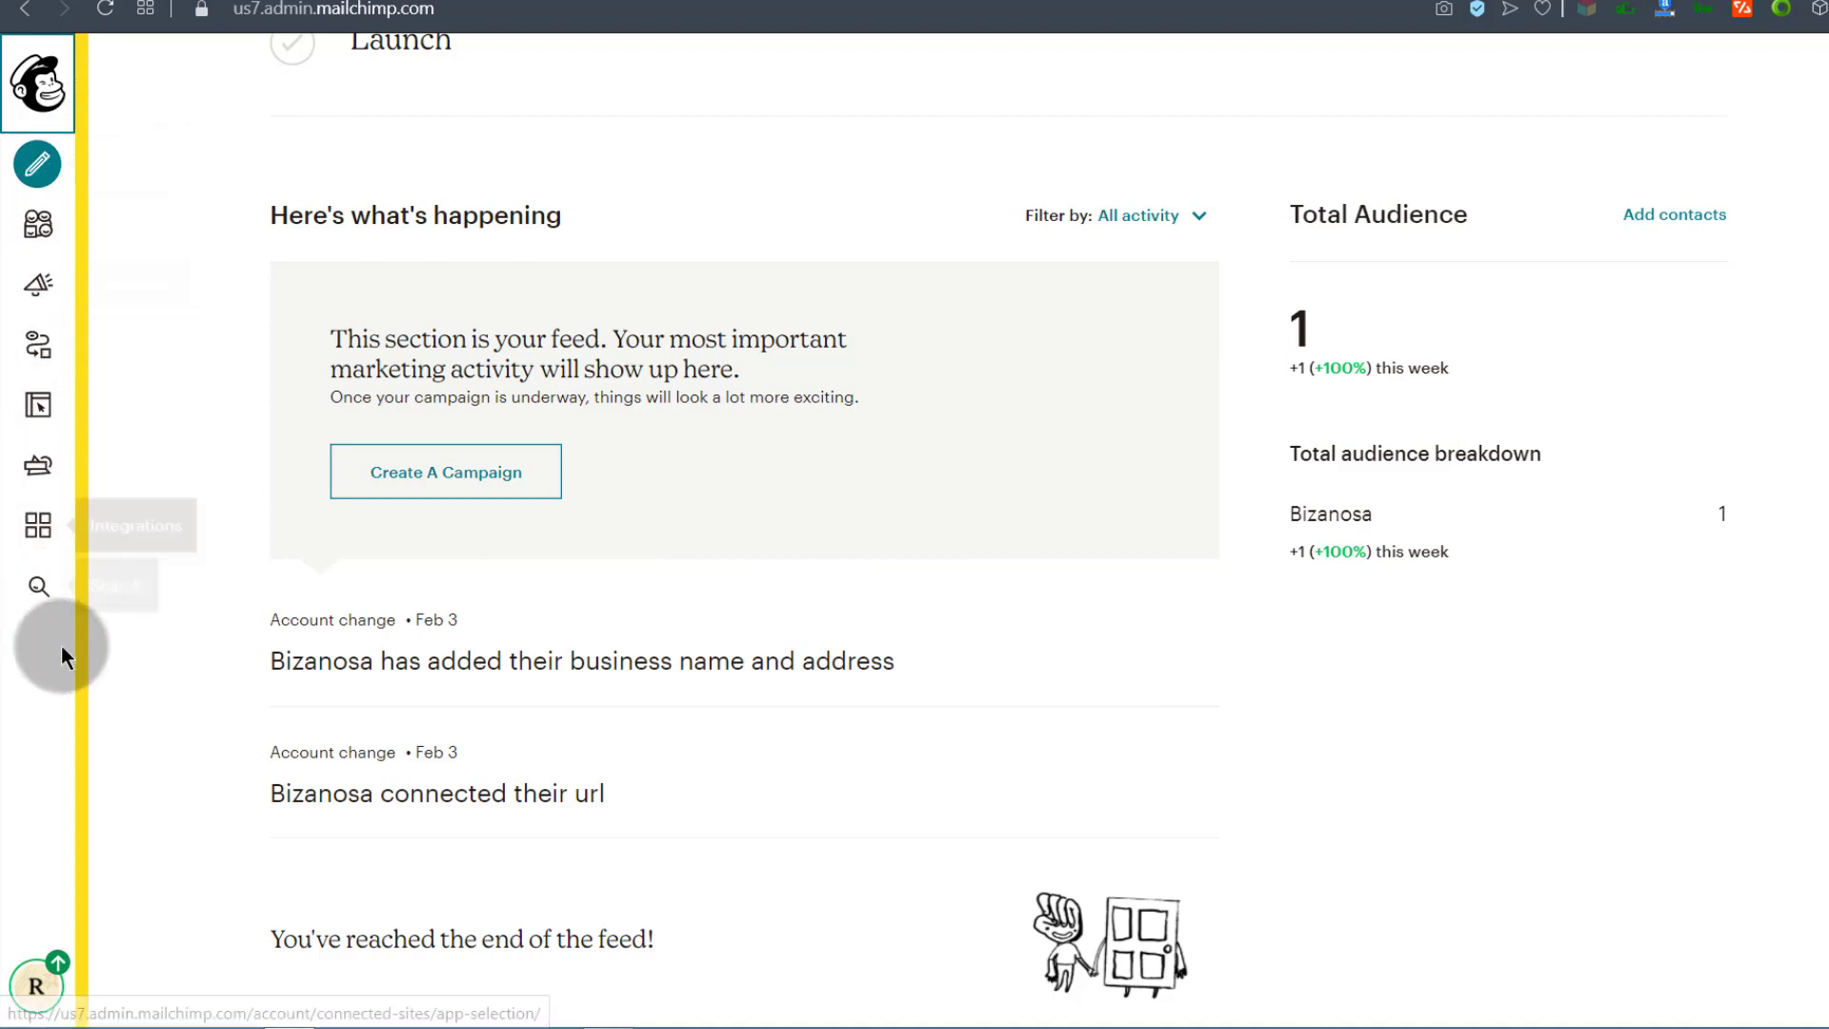
pyautogui.scroll(9, 143, 266)
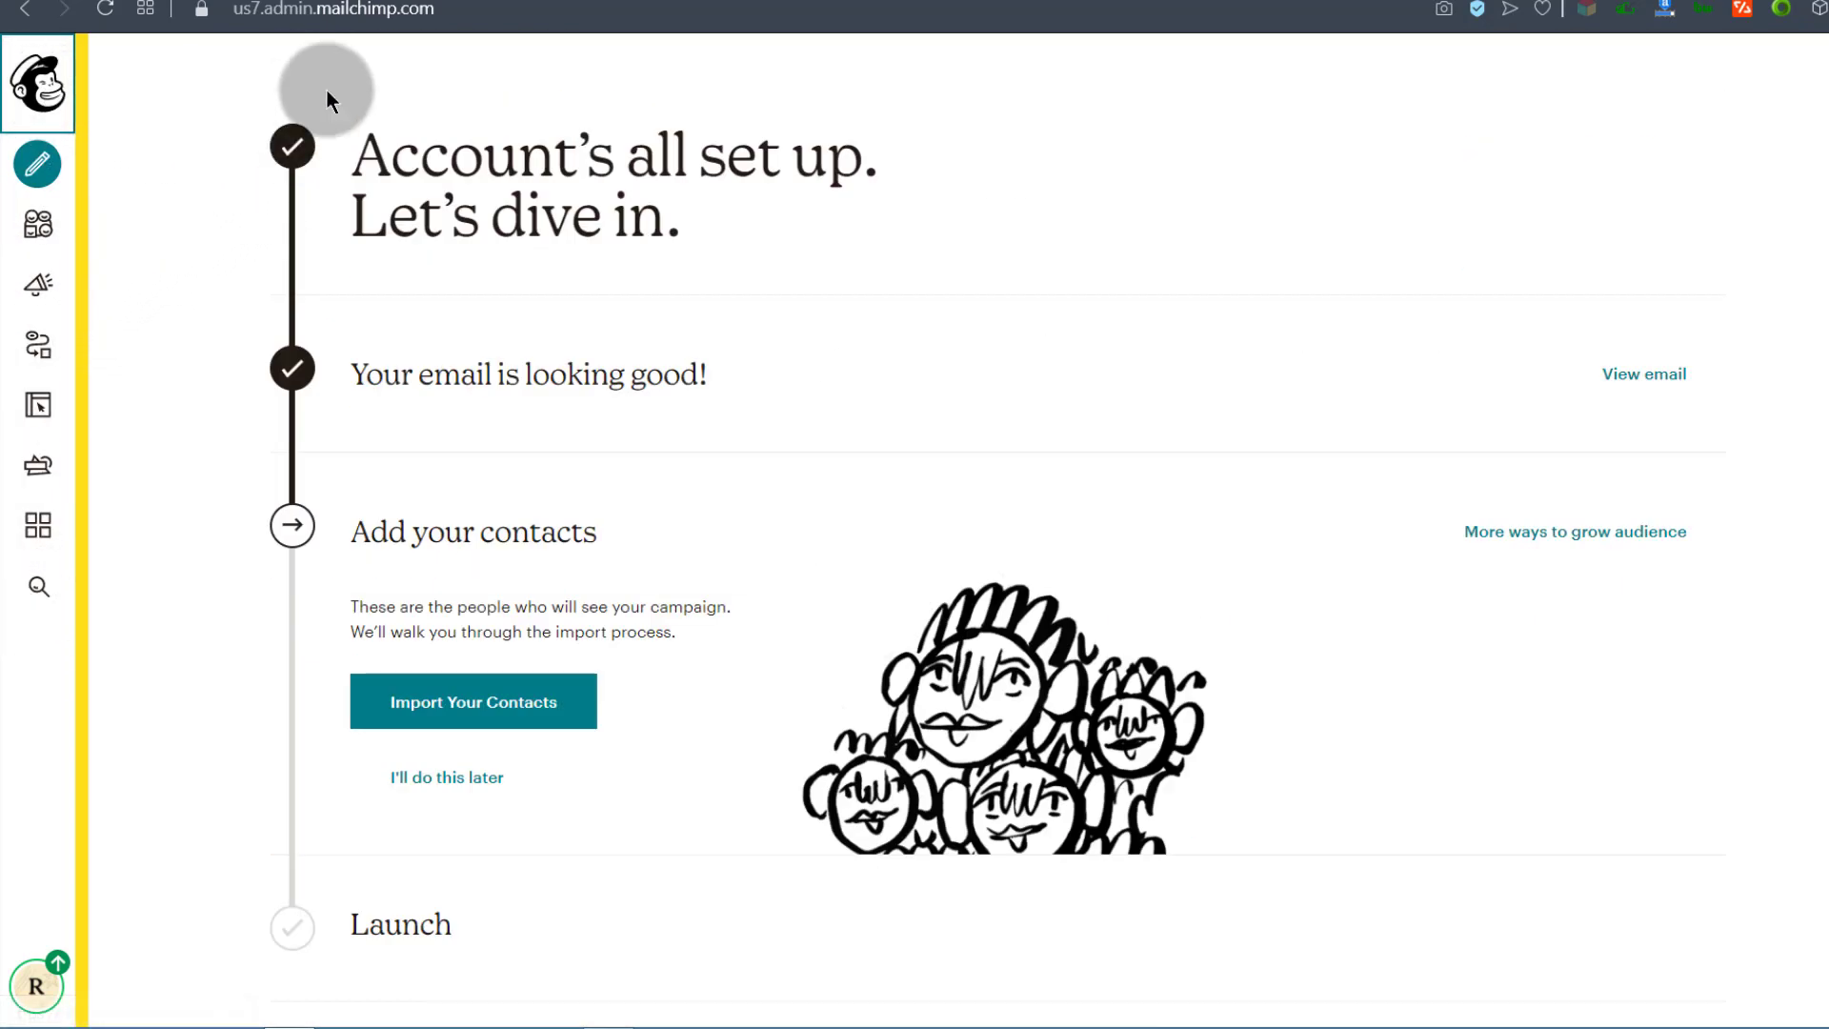
# Step: Reopen the Create chooser, scroll its campaign types down to Postcard, then close it
pyautogui.rightClick(42, 179)
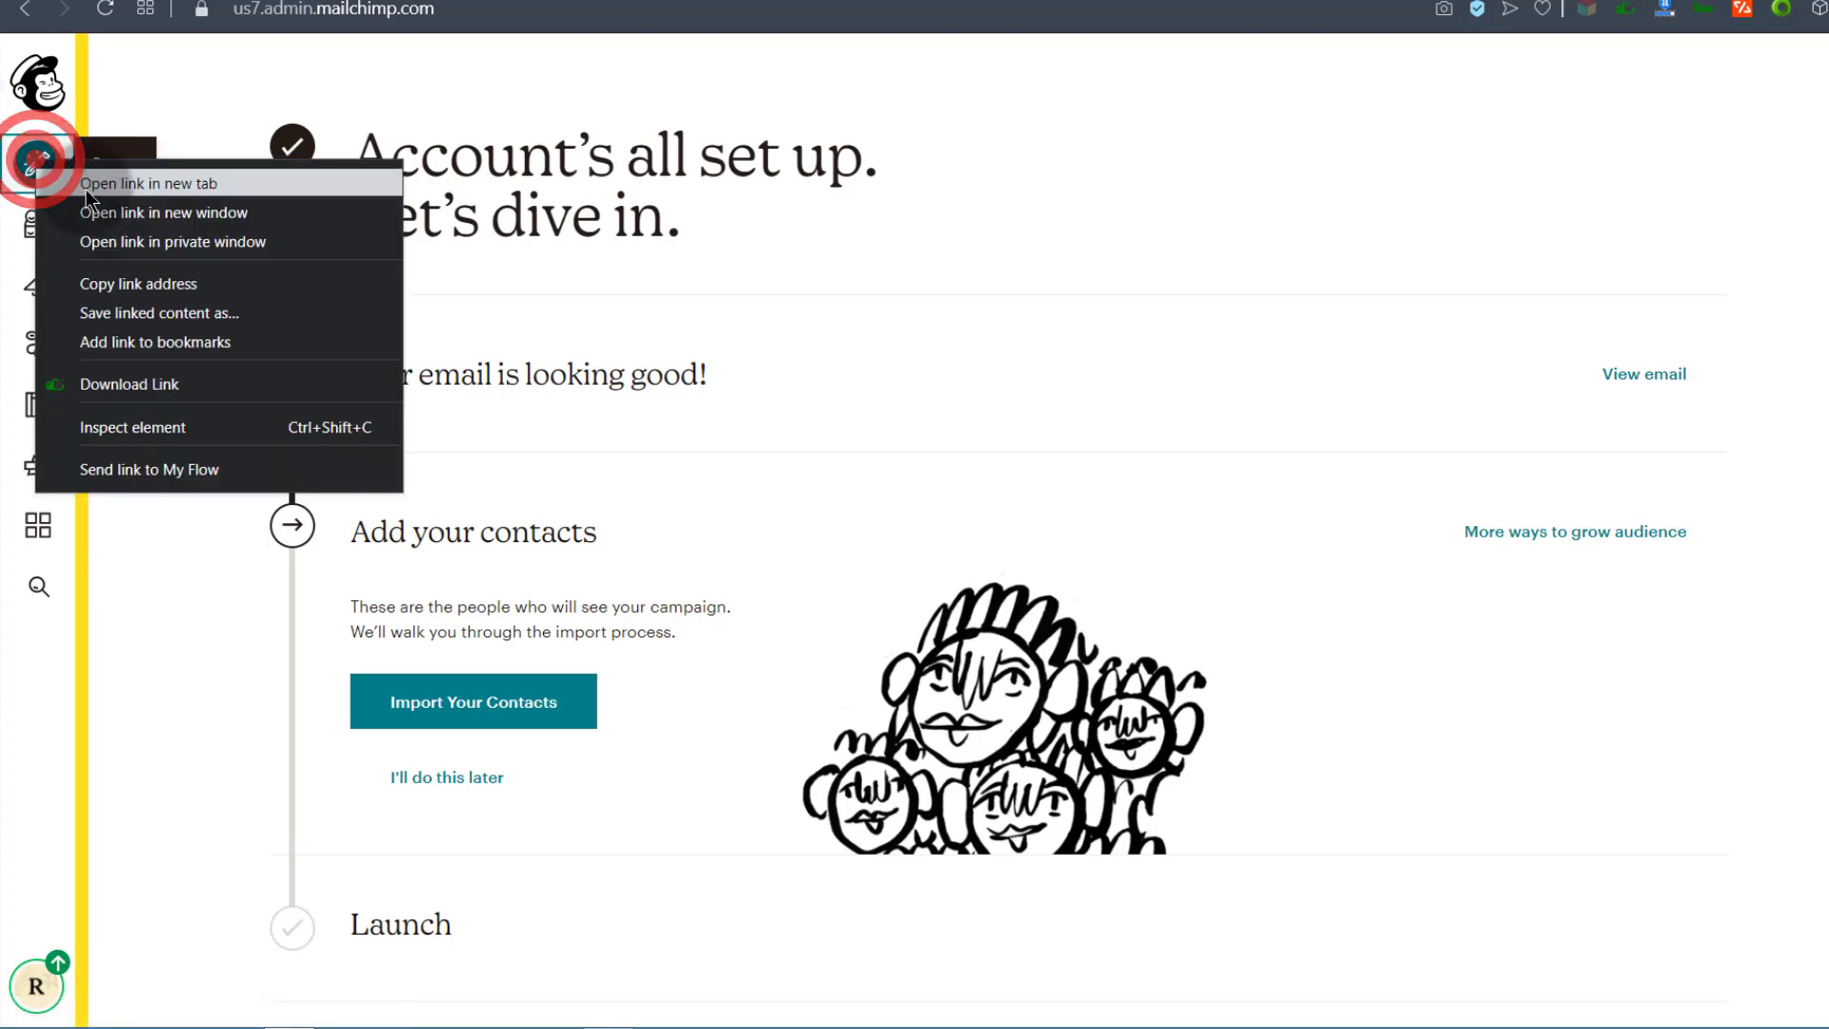
pyautogui.click(86, 188)
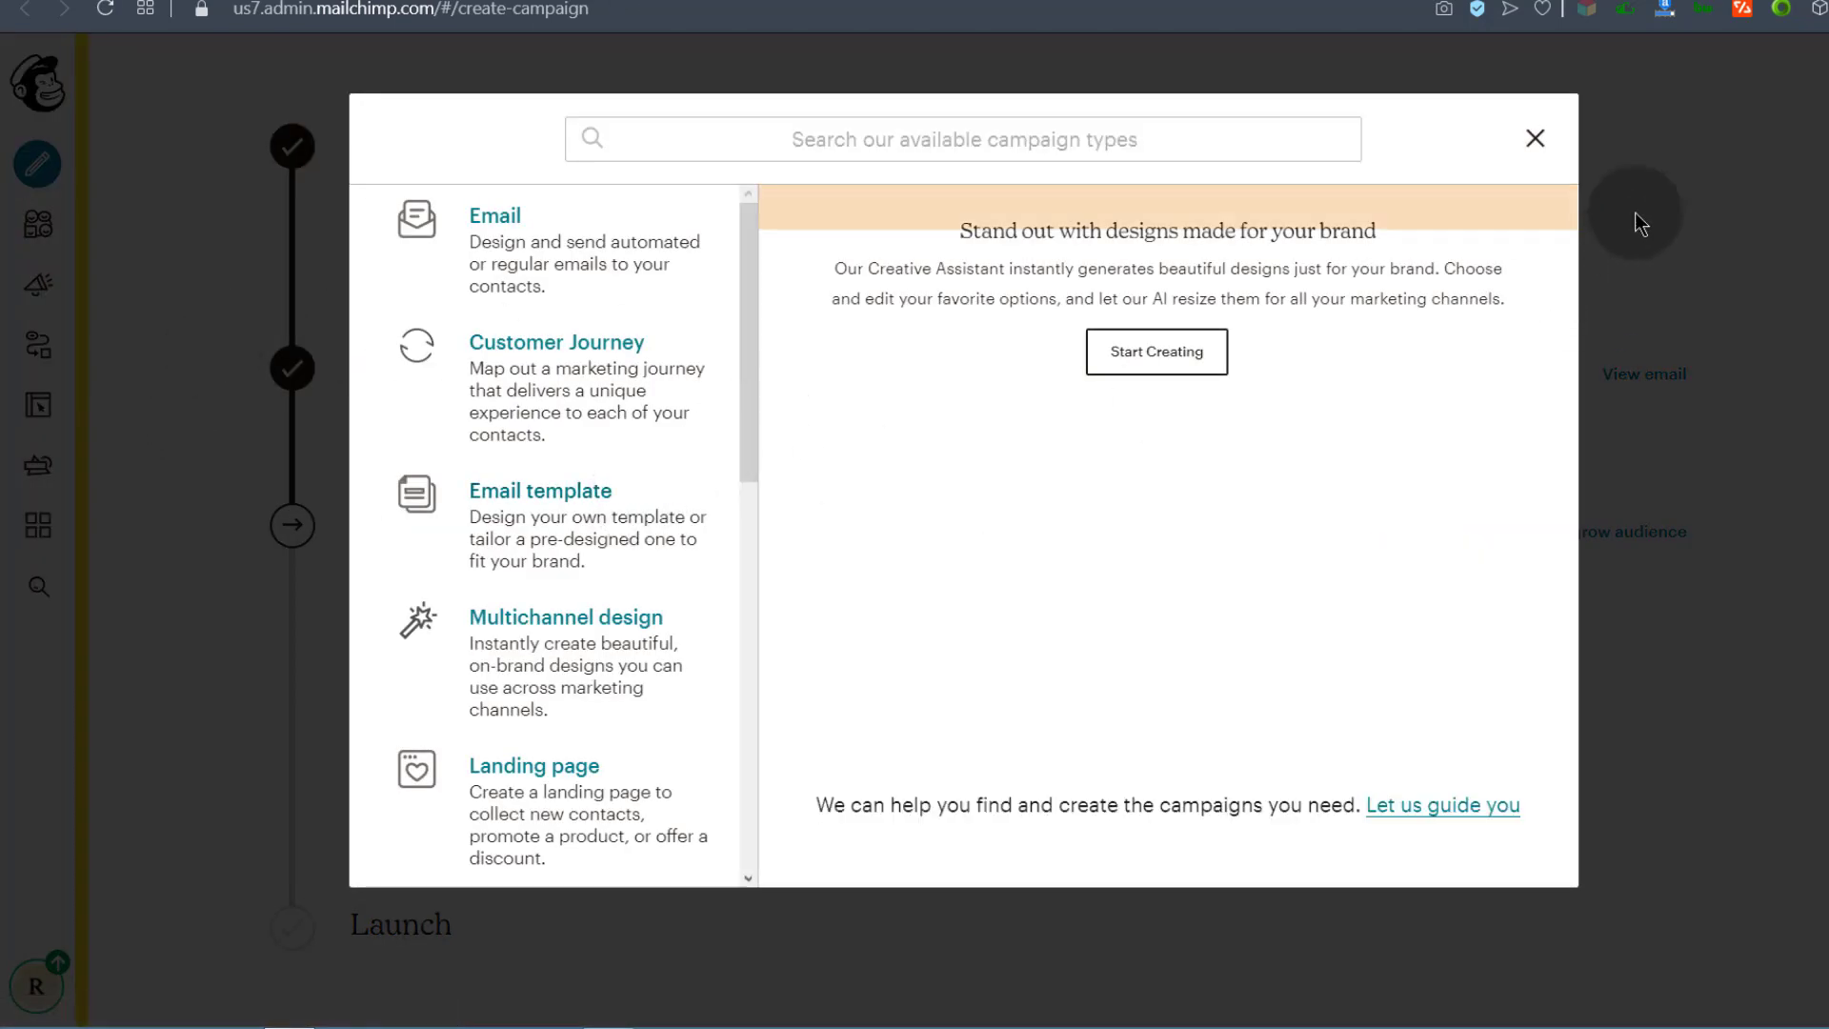
pyautogui.click(1535, 139)
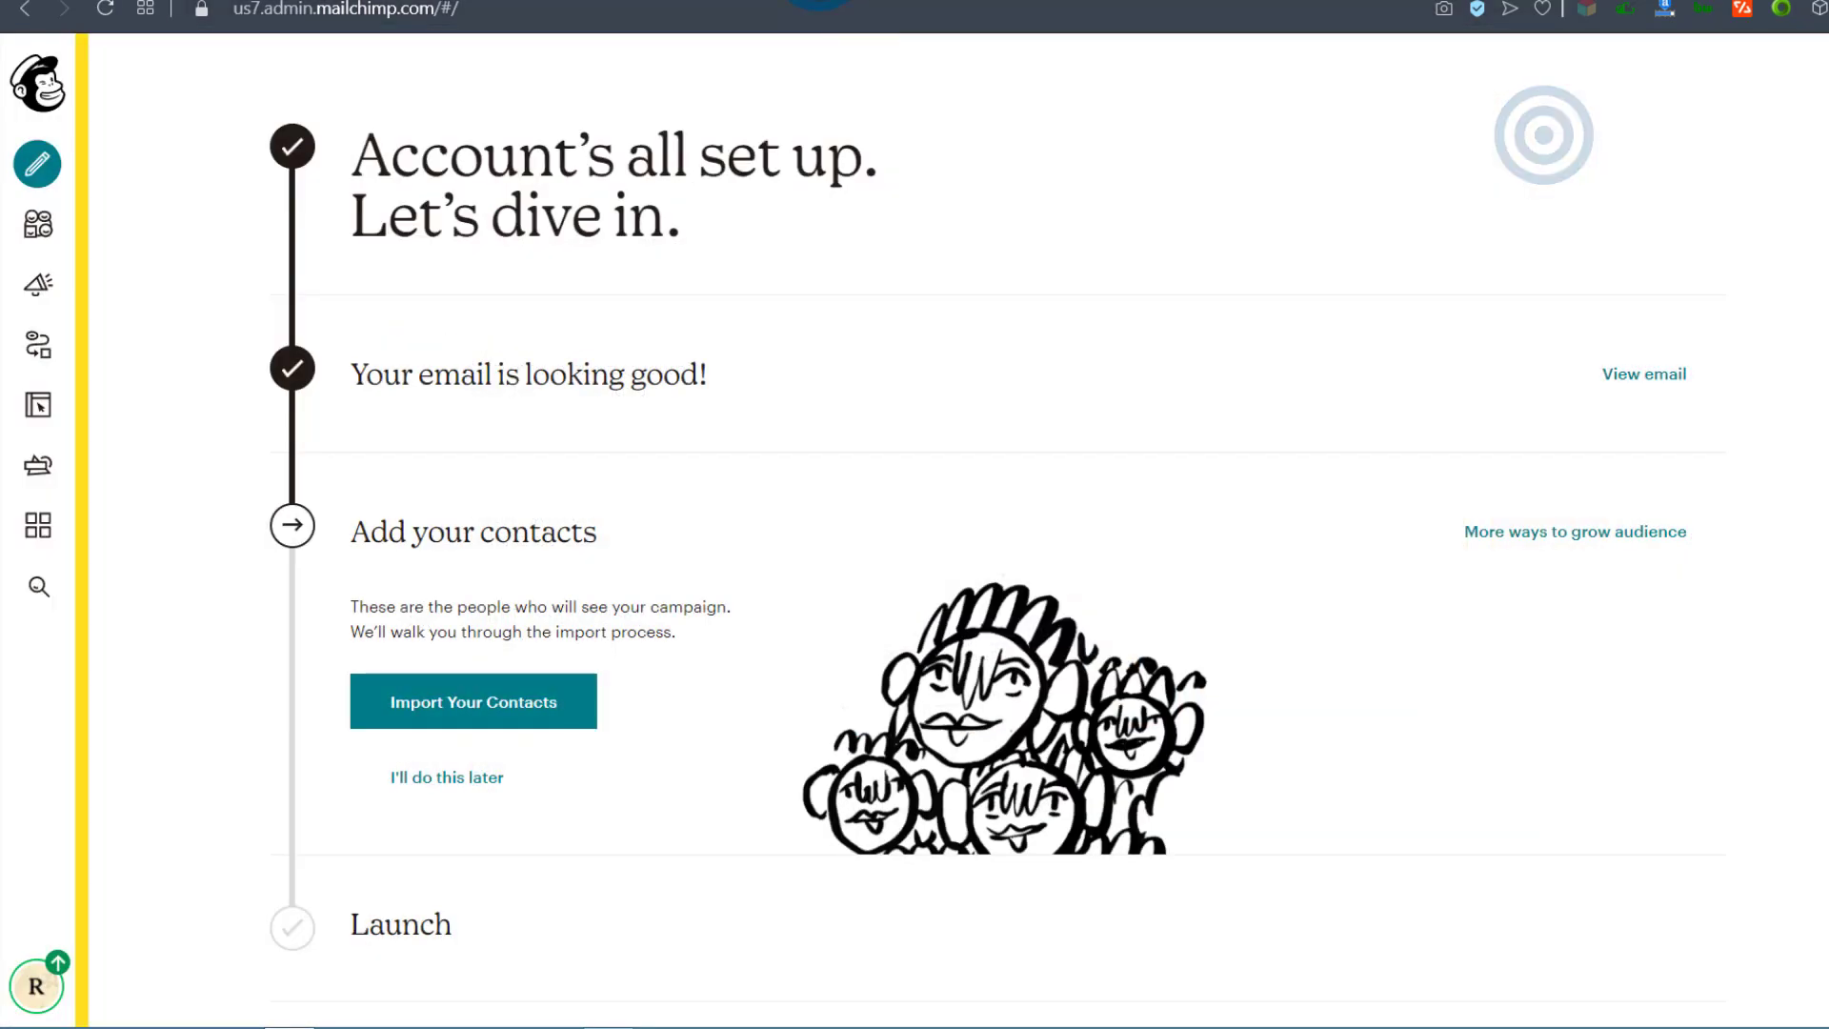
pyautogui.click(42, 166)
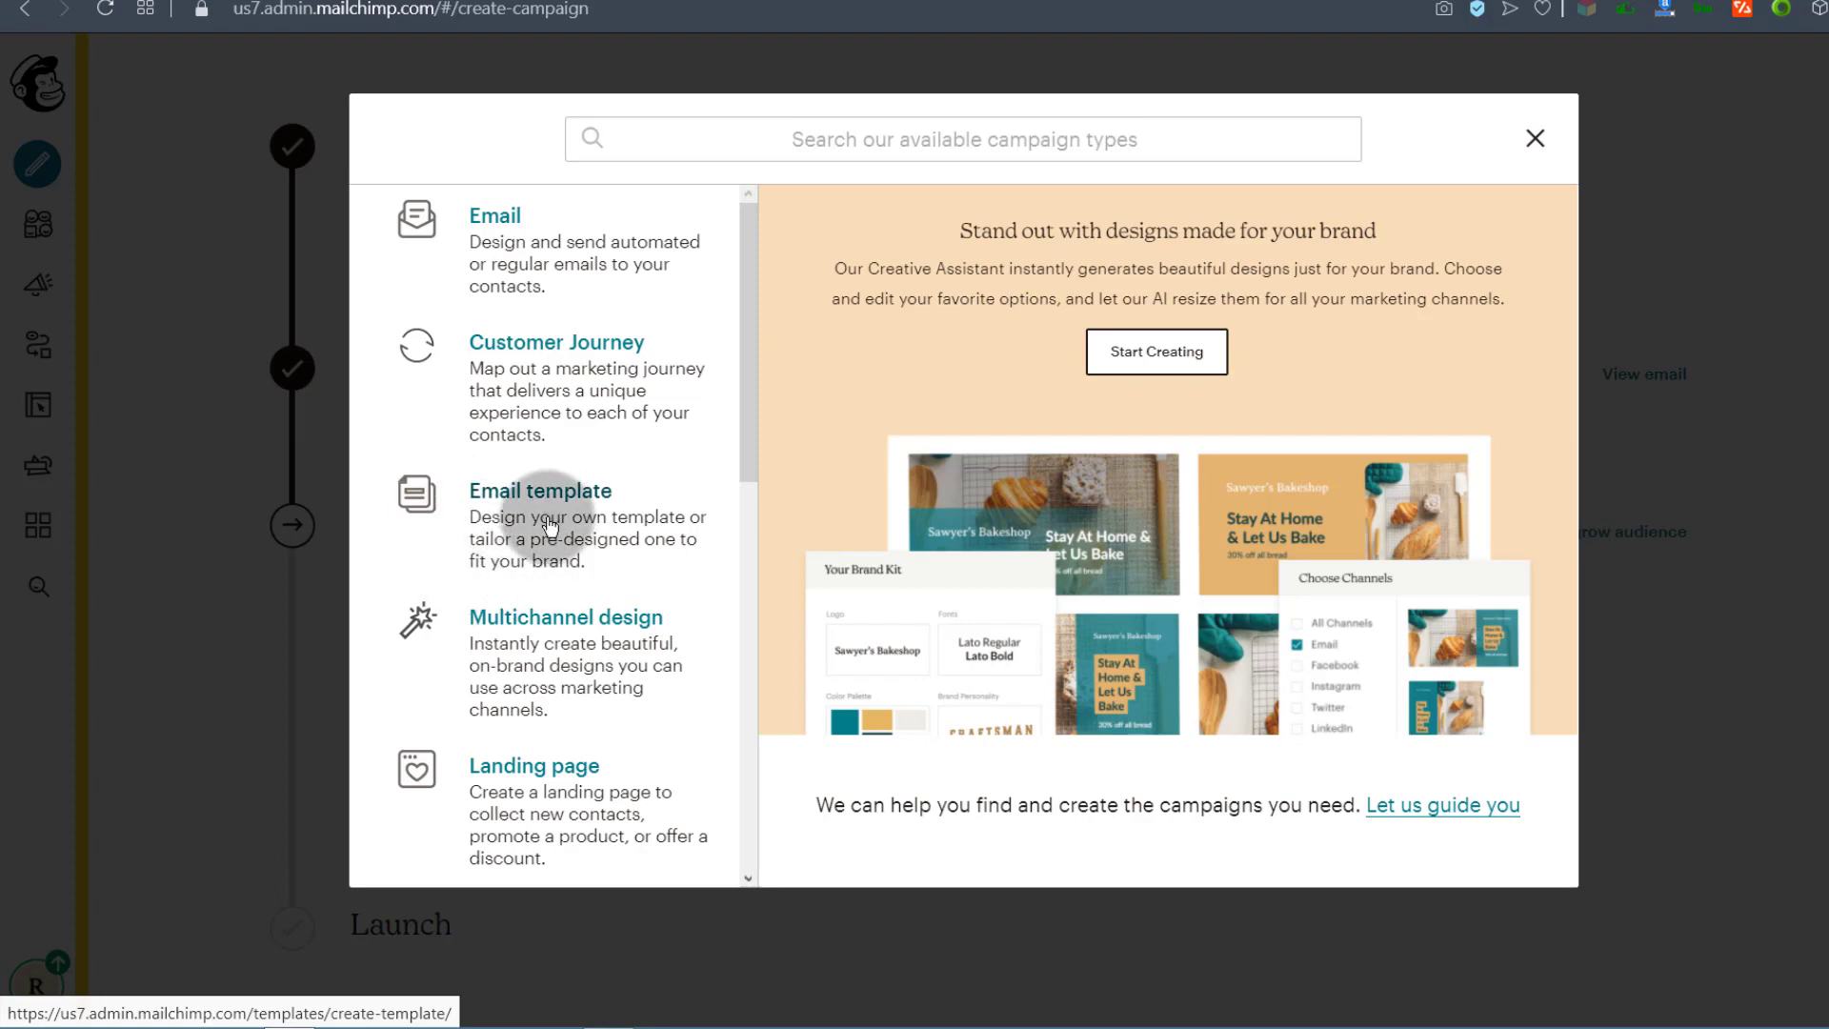
pyautogui.scroll(-3, 549, 542)
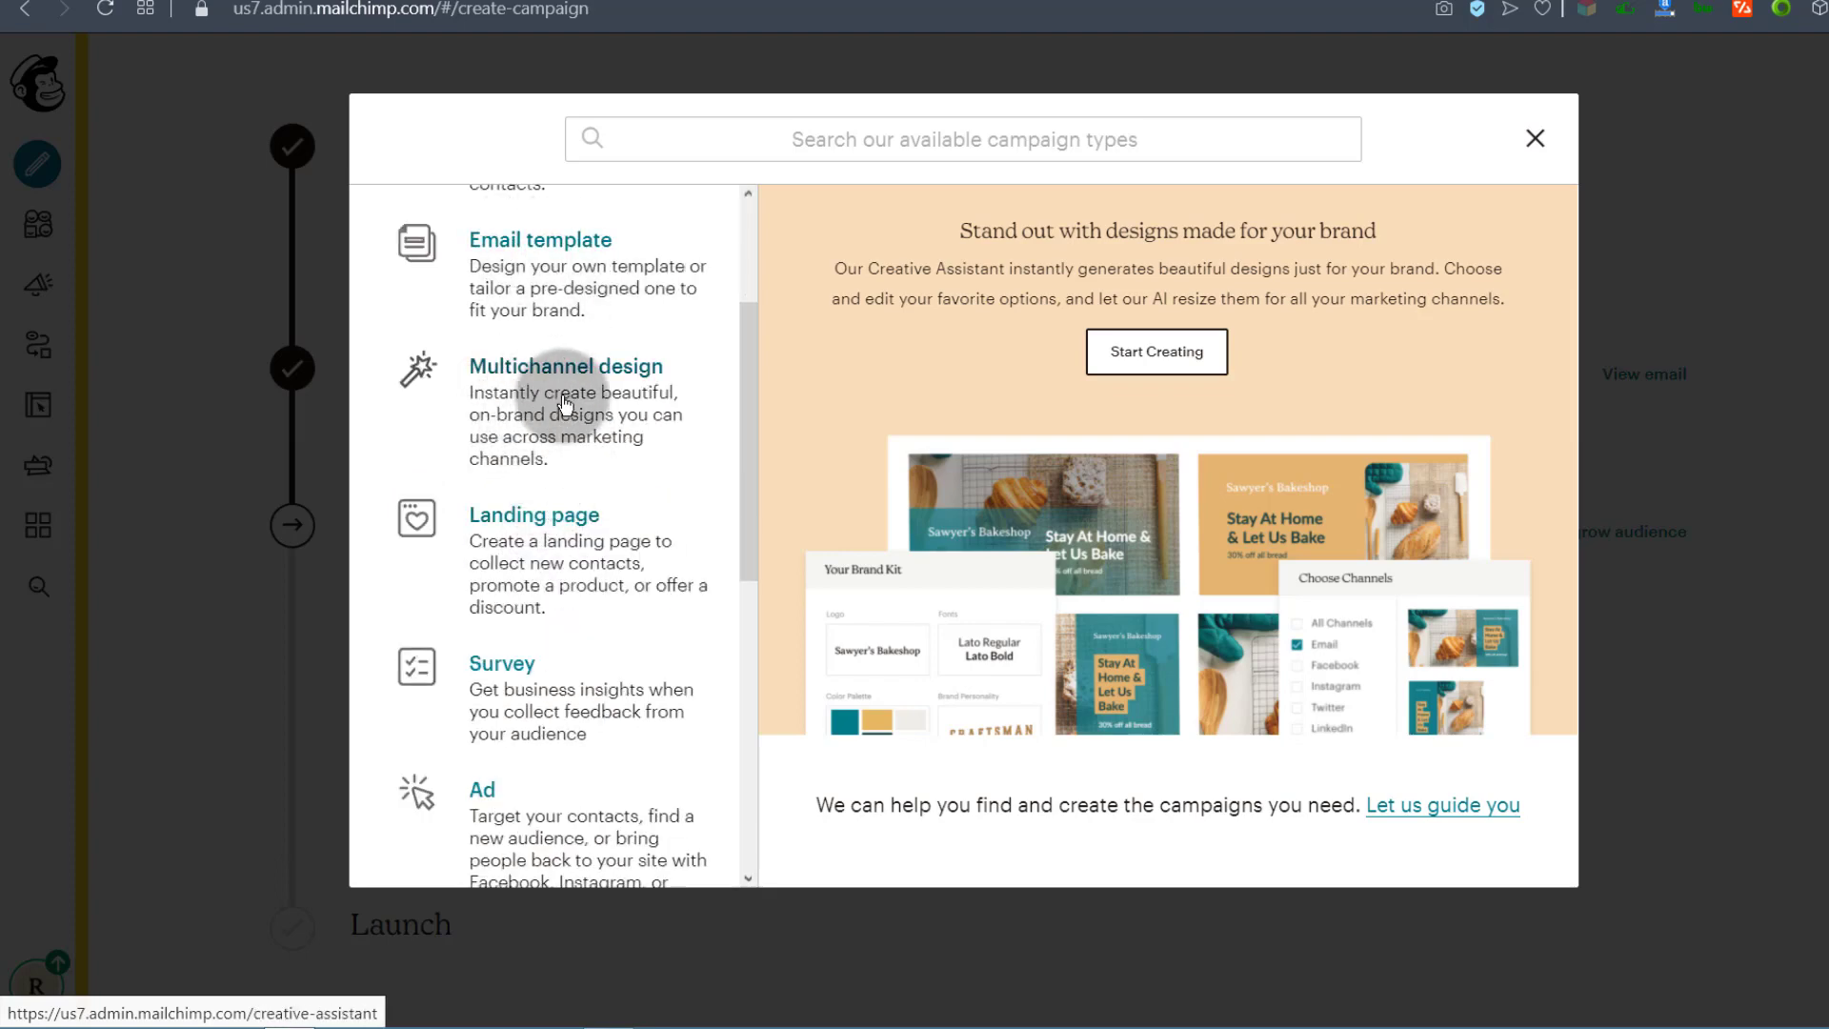
pyautogui.scroll(-1, 533, 400)
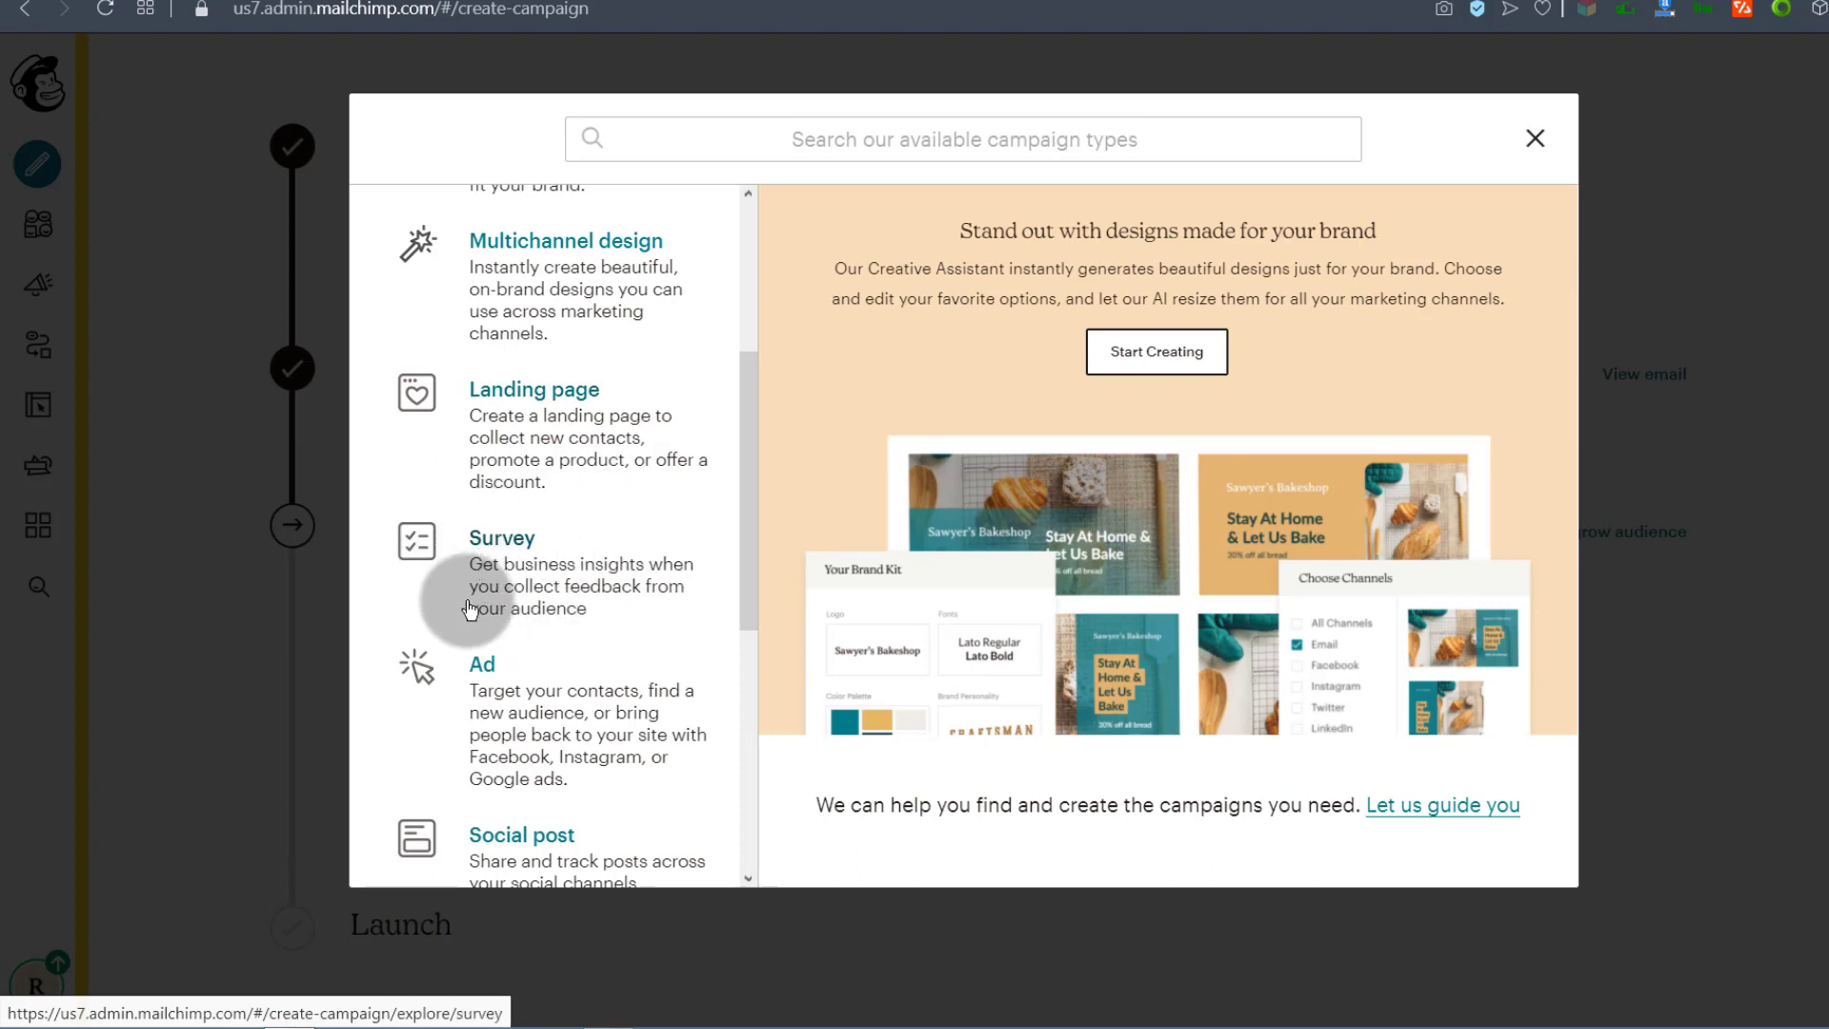
pyautogui.scroll(-3, 565, 564)
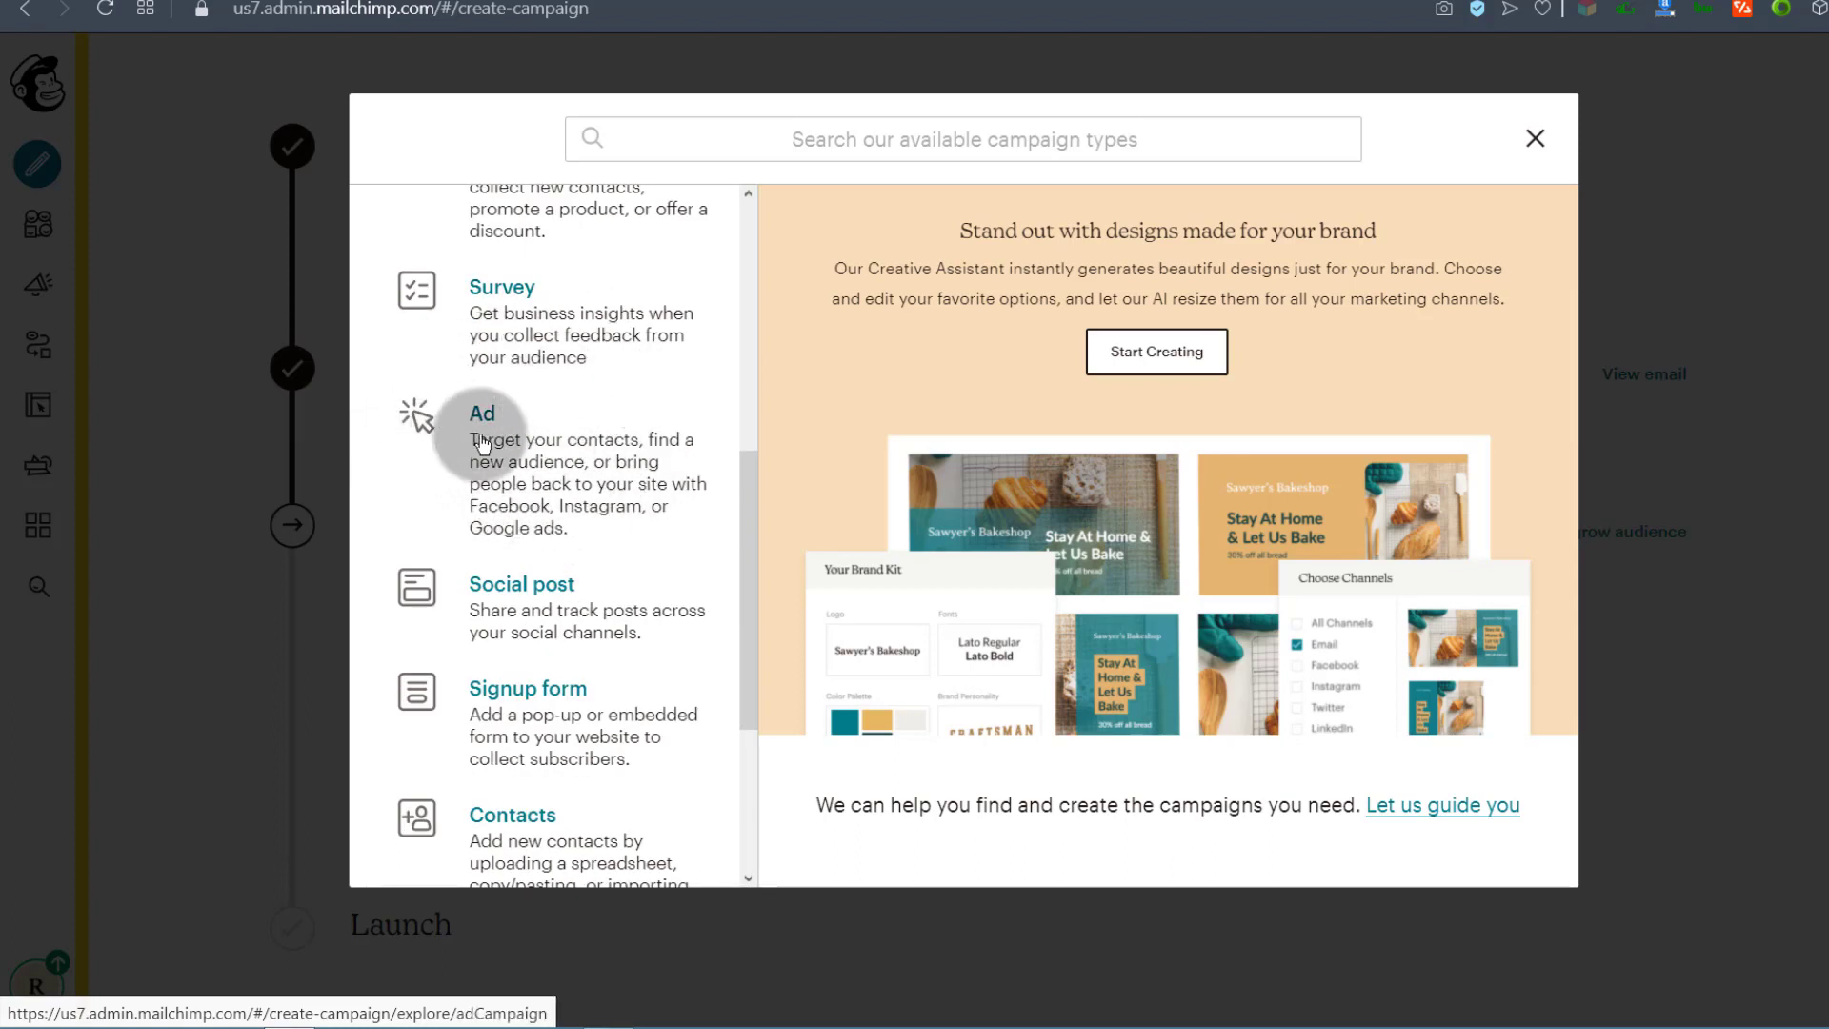
pyautogui.scroll(-3, 429, 419)
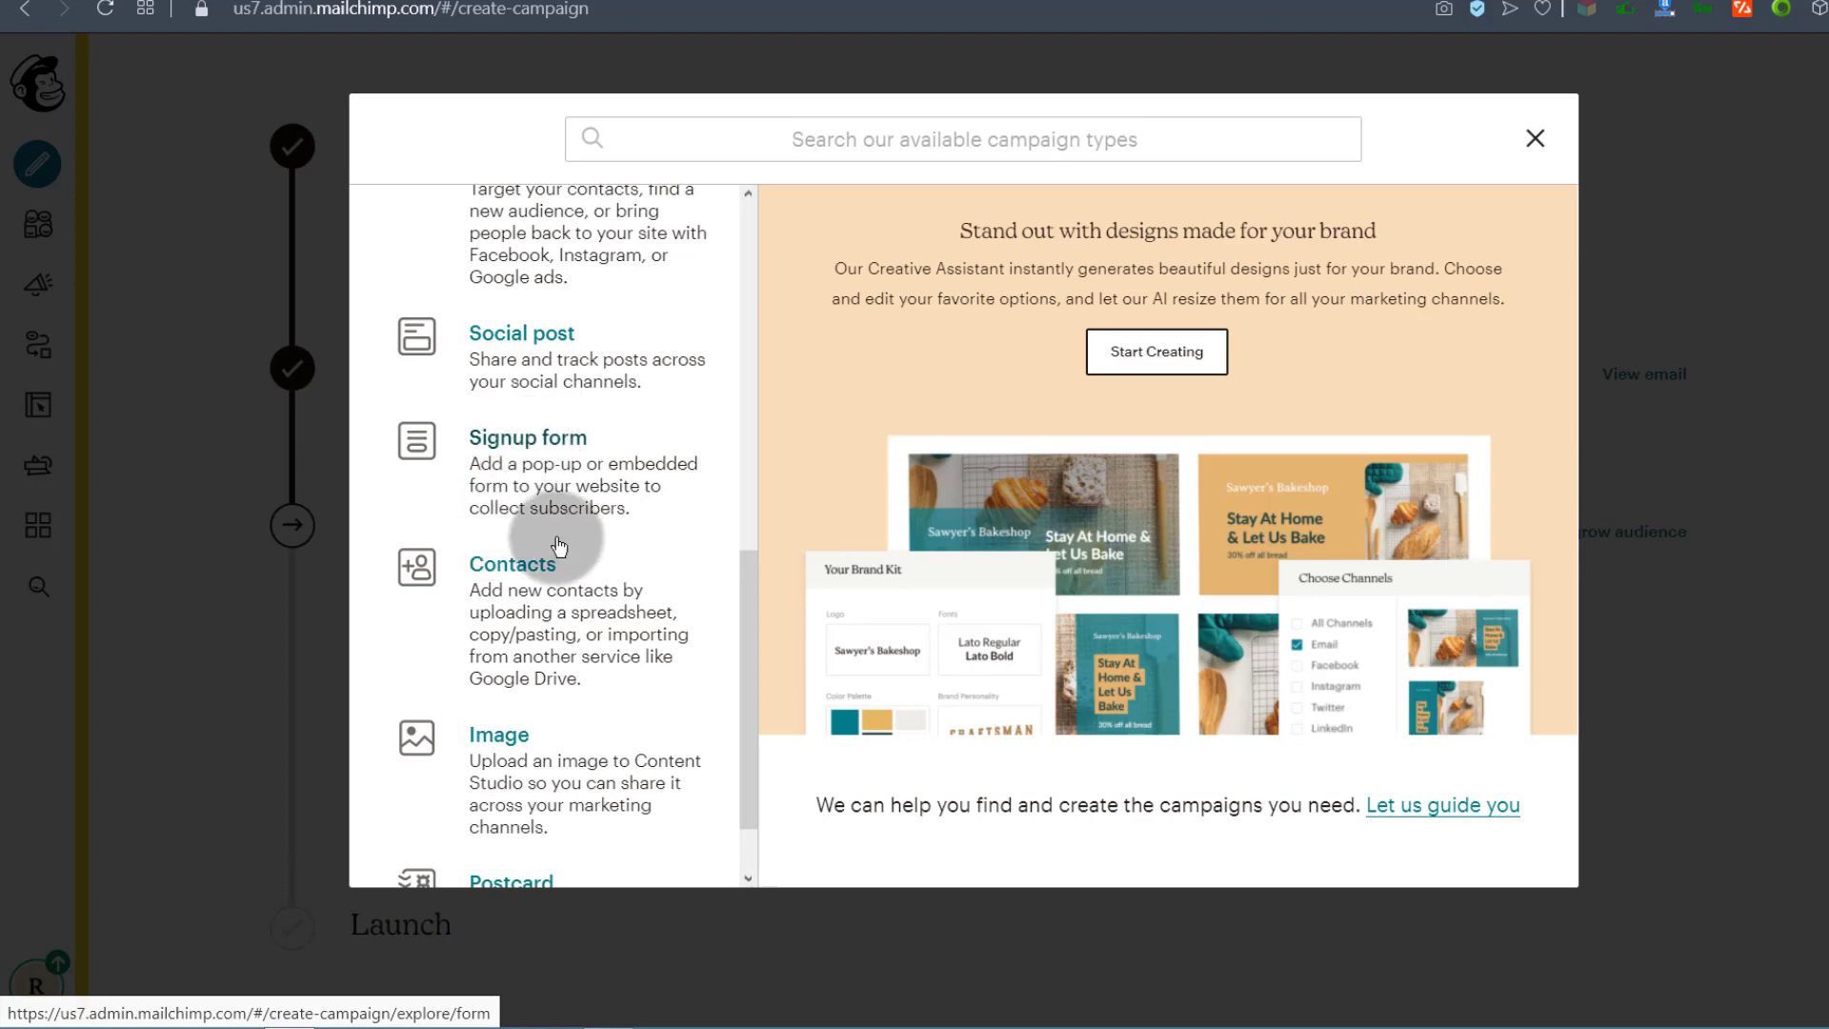
pyautogui.scroll(-1, 557, 530)
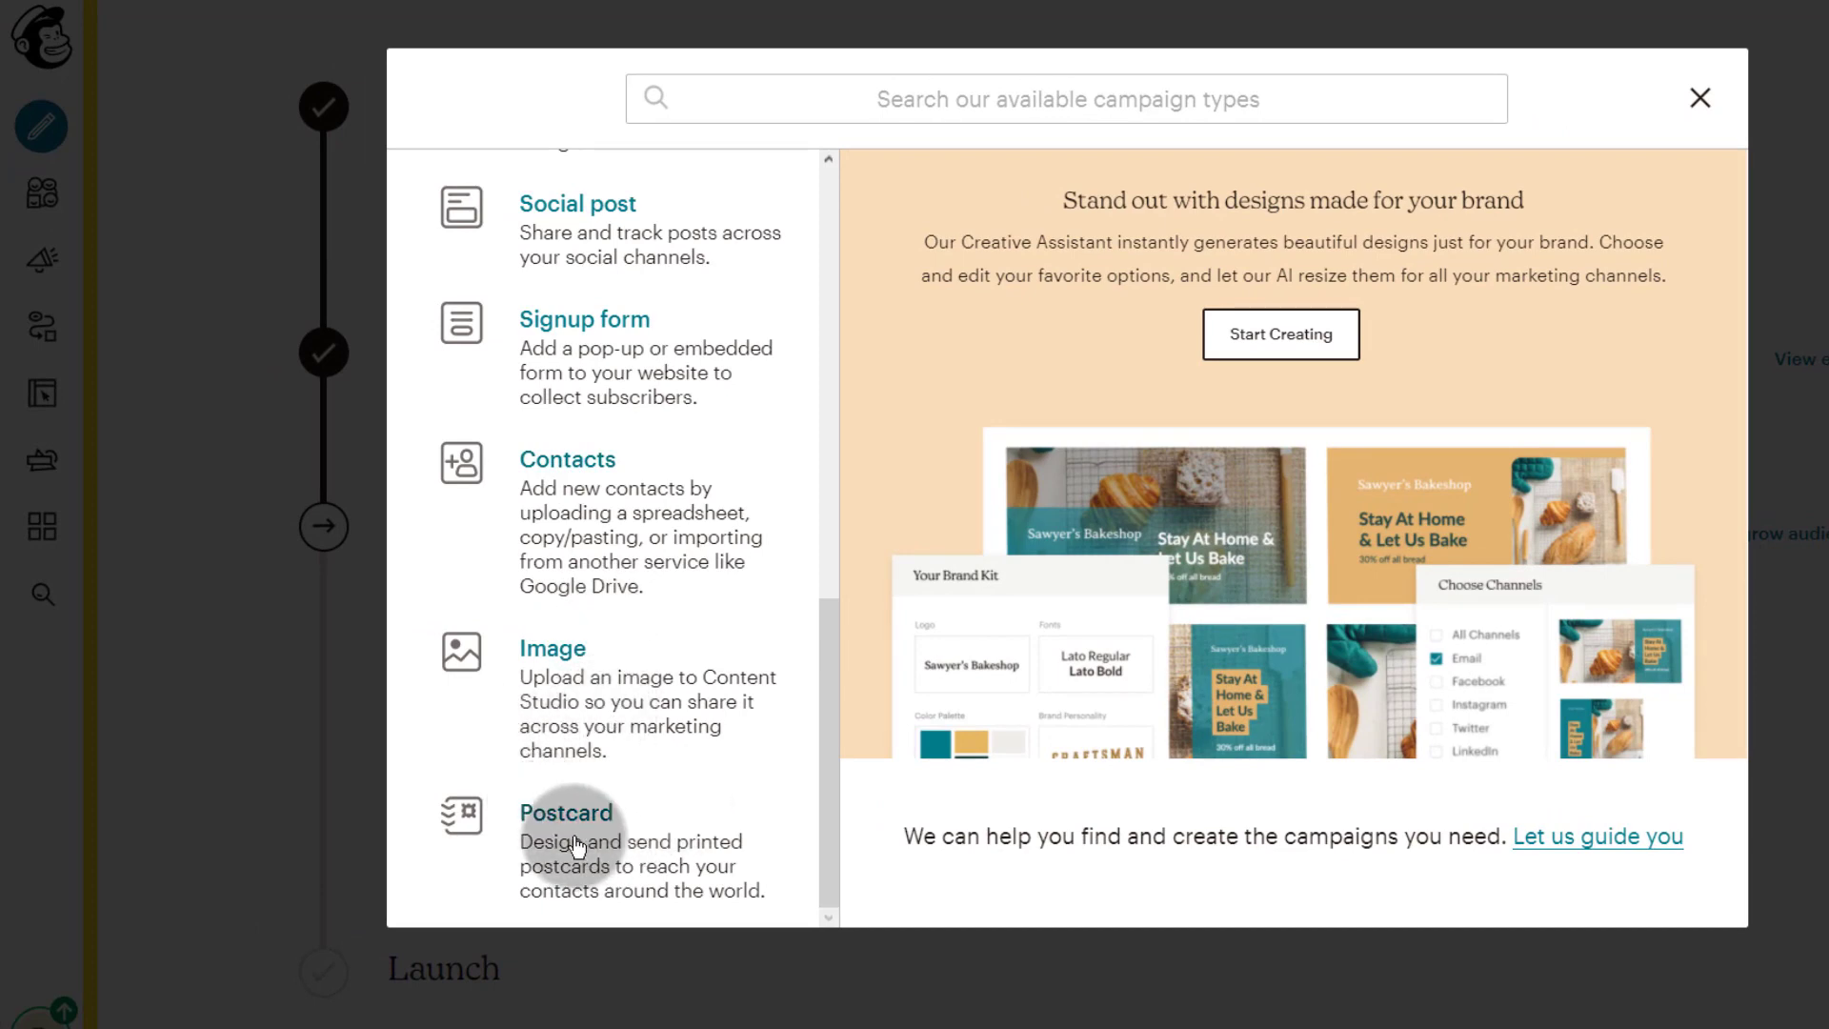
pyautogui.click(1700, 97)
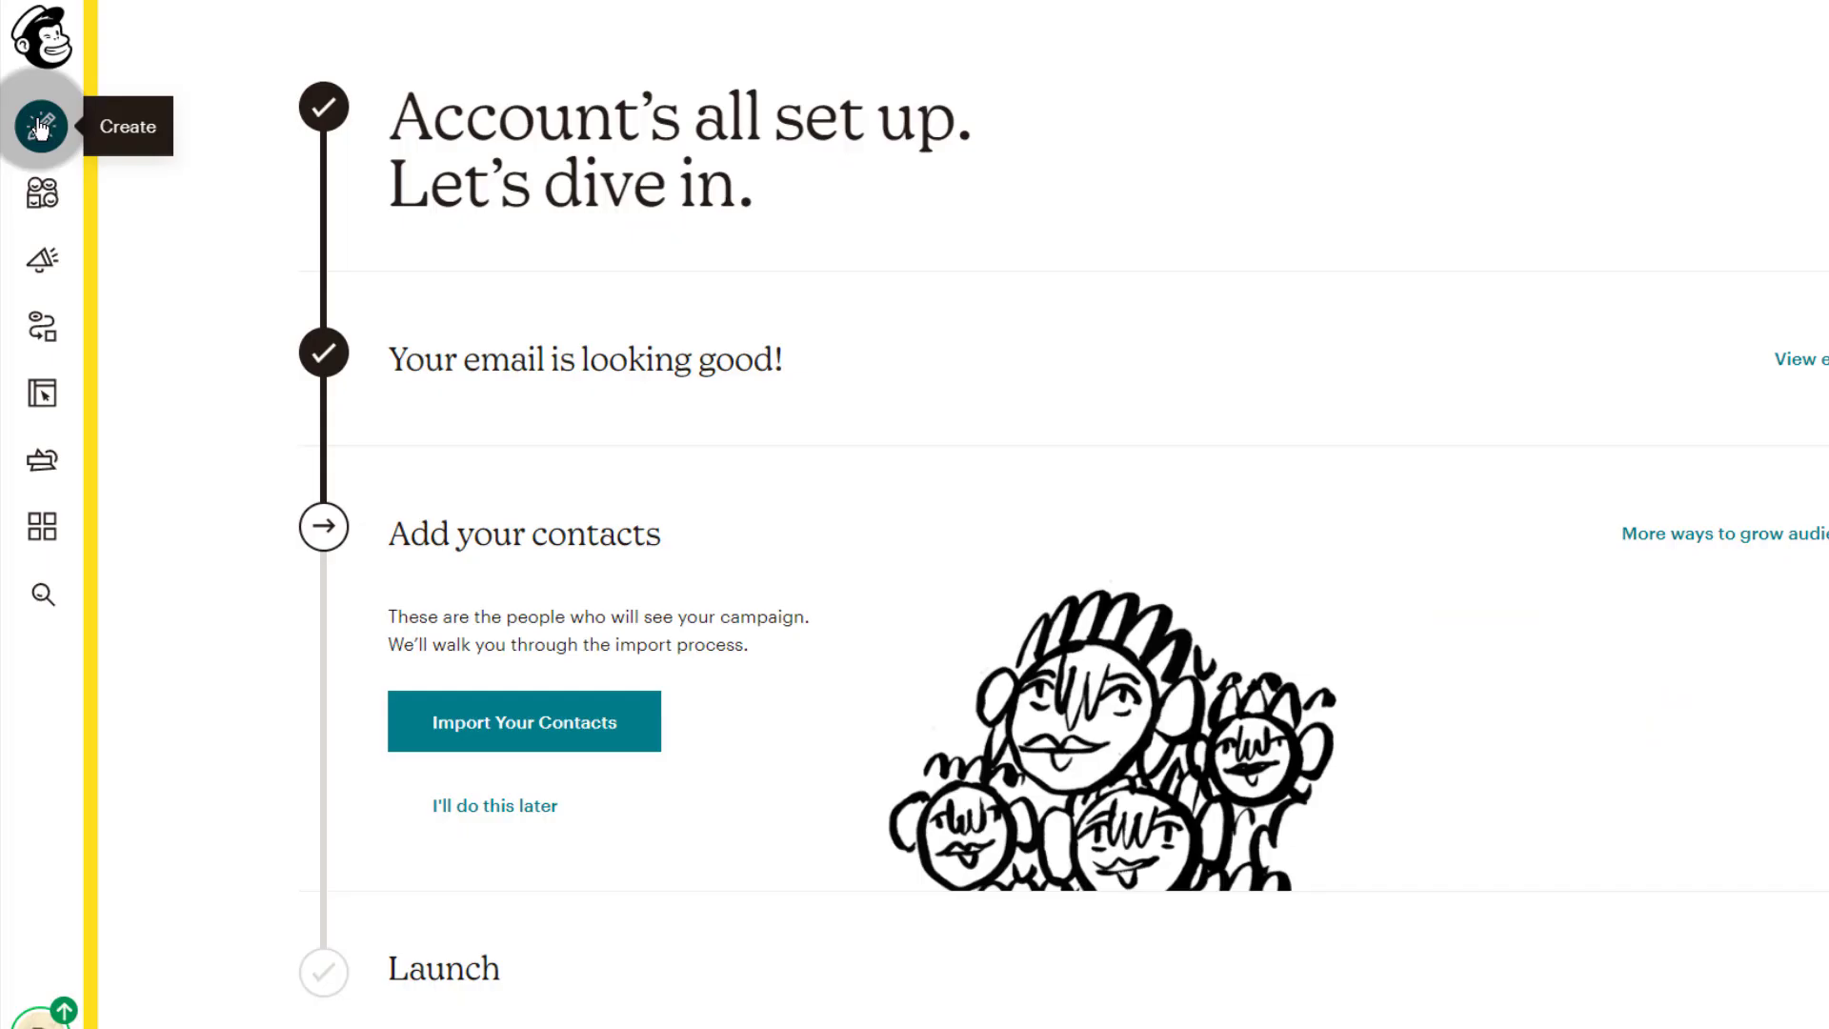
# Step: Go to Audience and show All contacts for Bizanosa, listing one subscribed contact
pyautogui.click(41, 205)
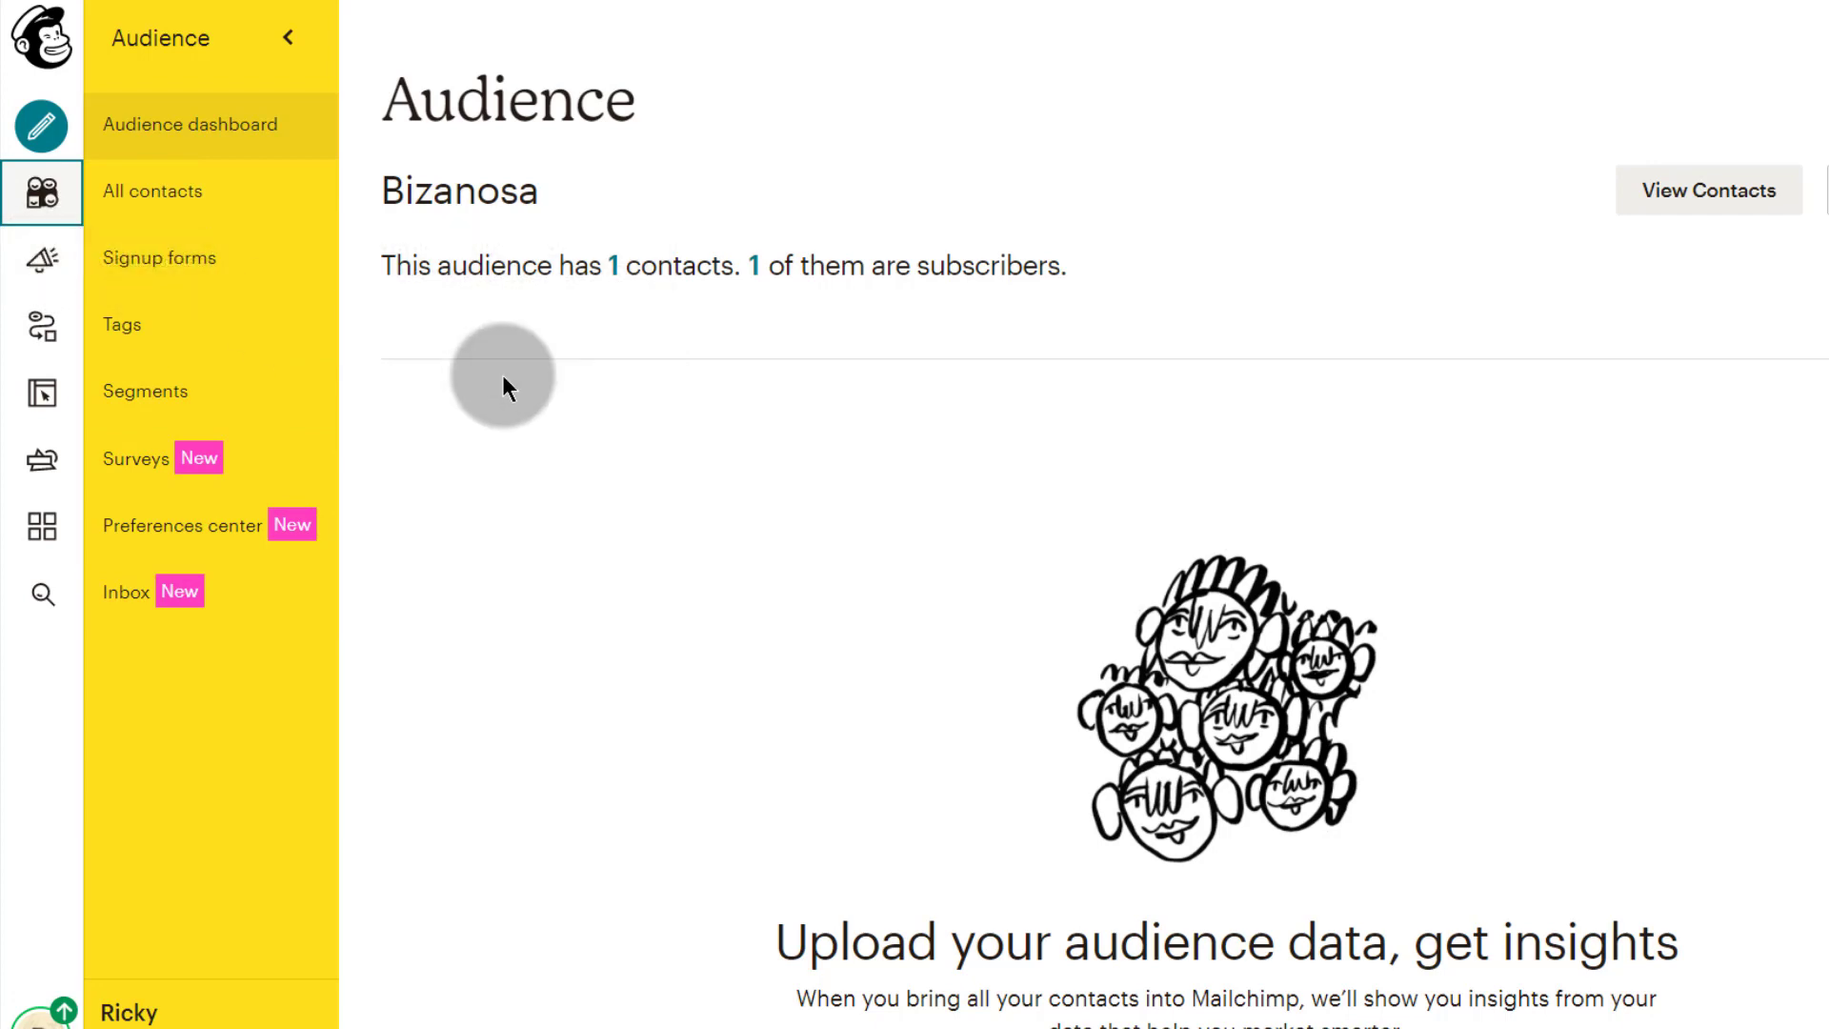
pyautogui.scroll(-7, 1001, 481)
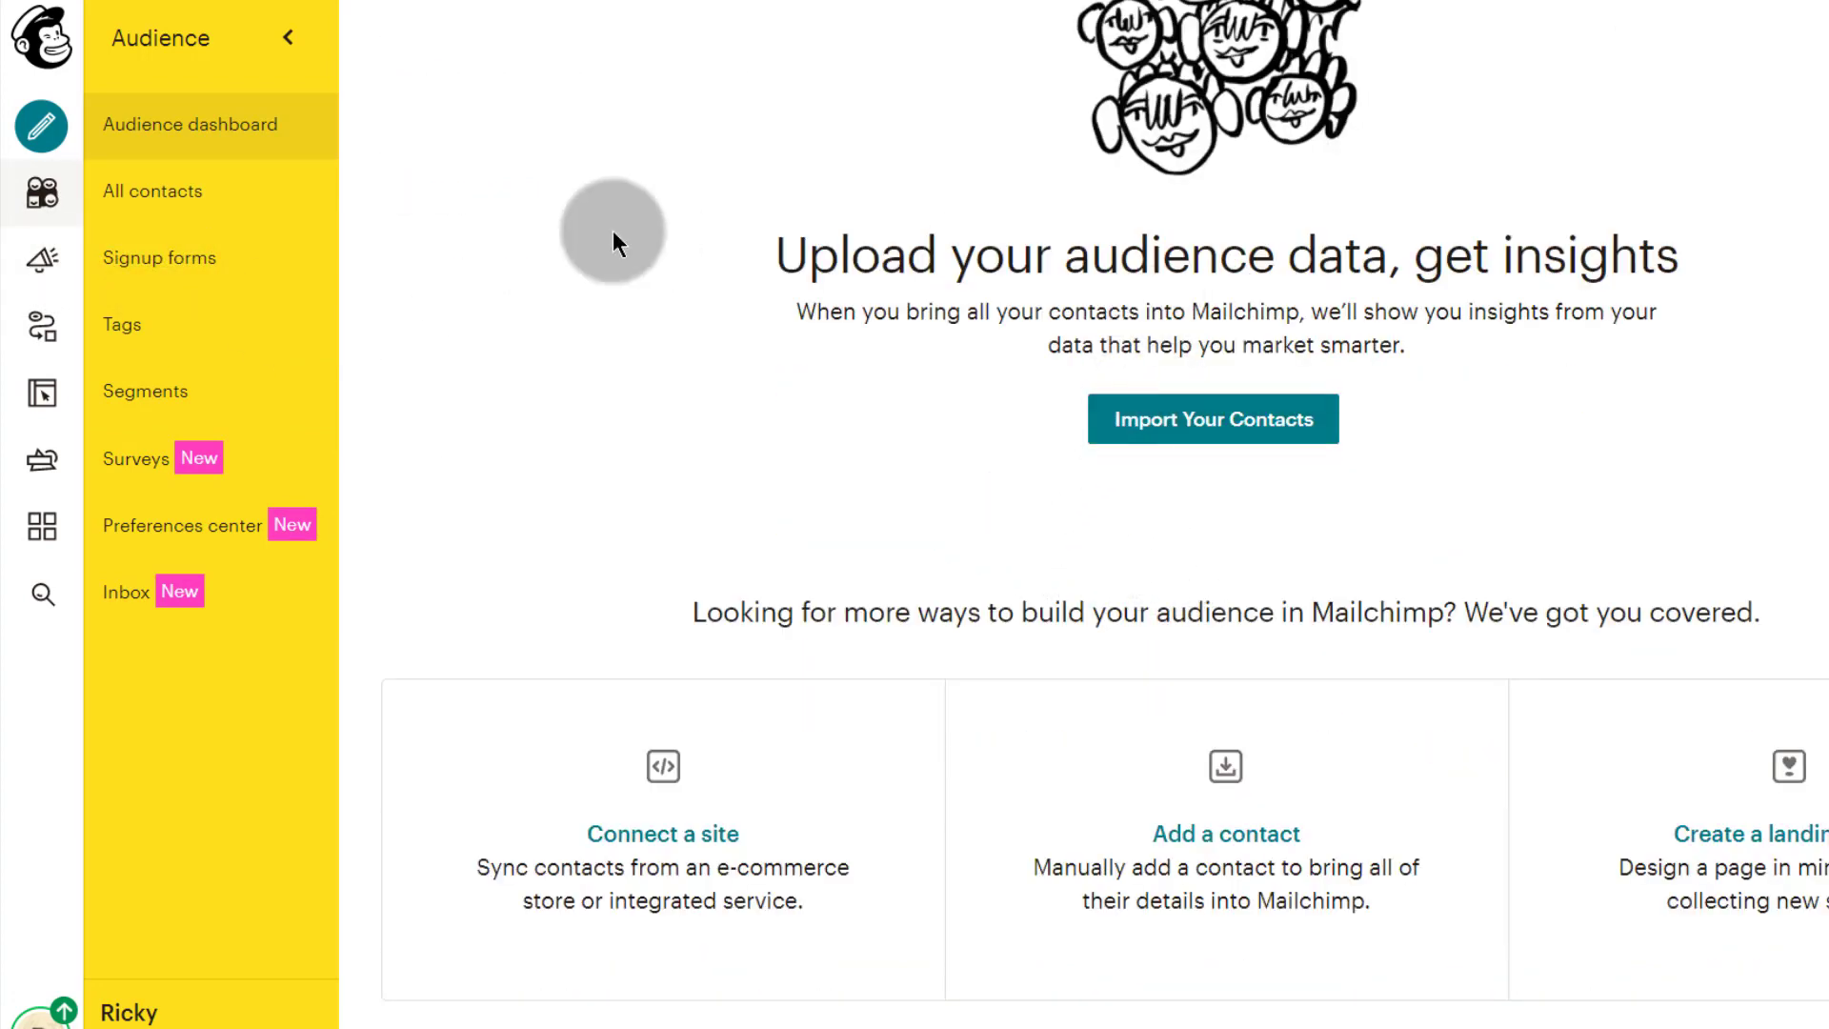
pyautogui.scroll(7, 629, 334)
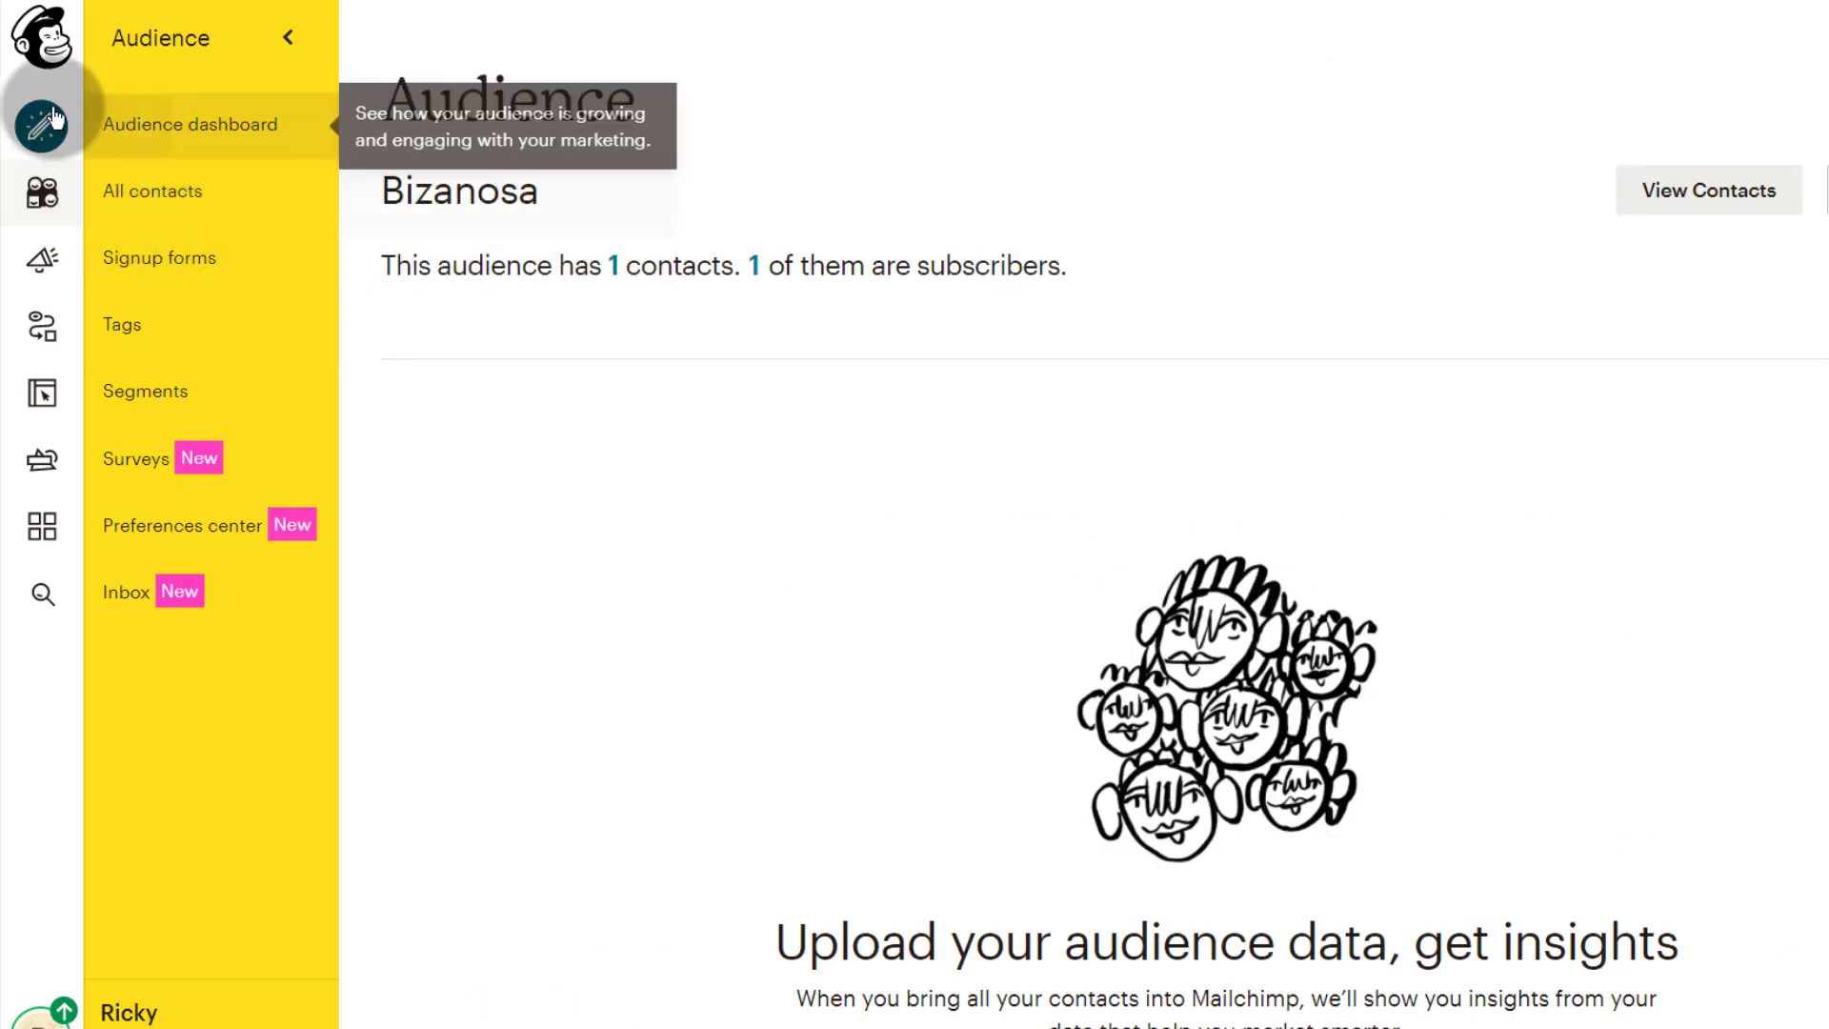
pyautogui.click(144, 199)
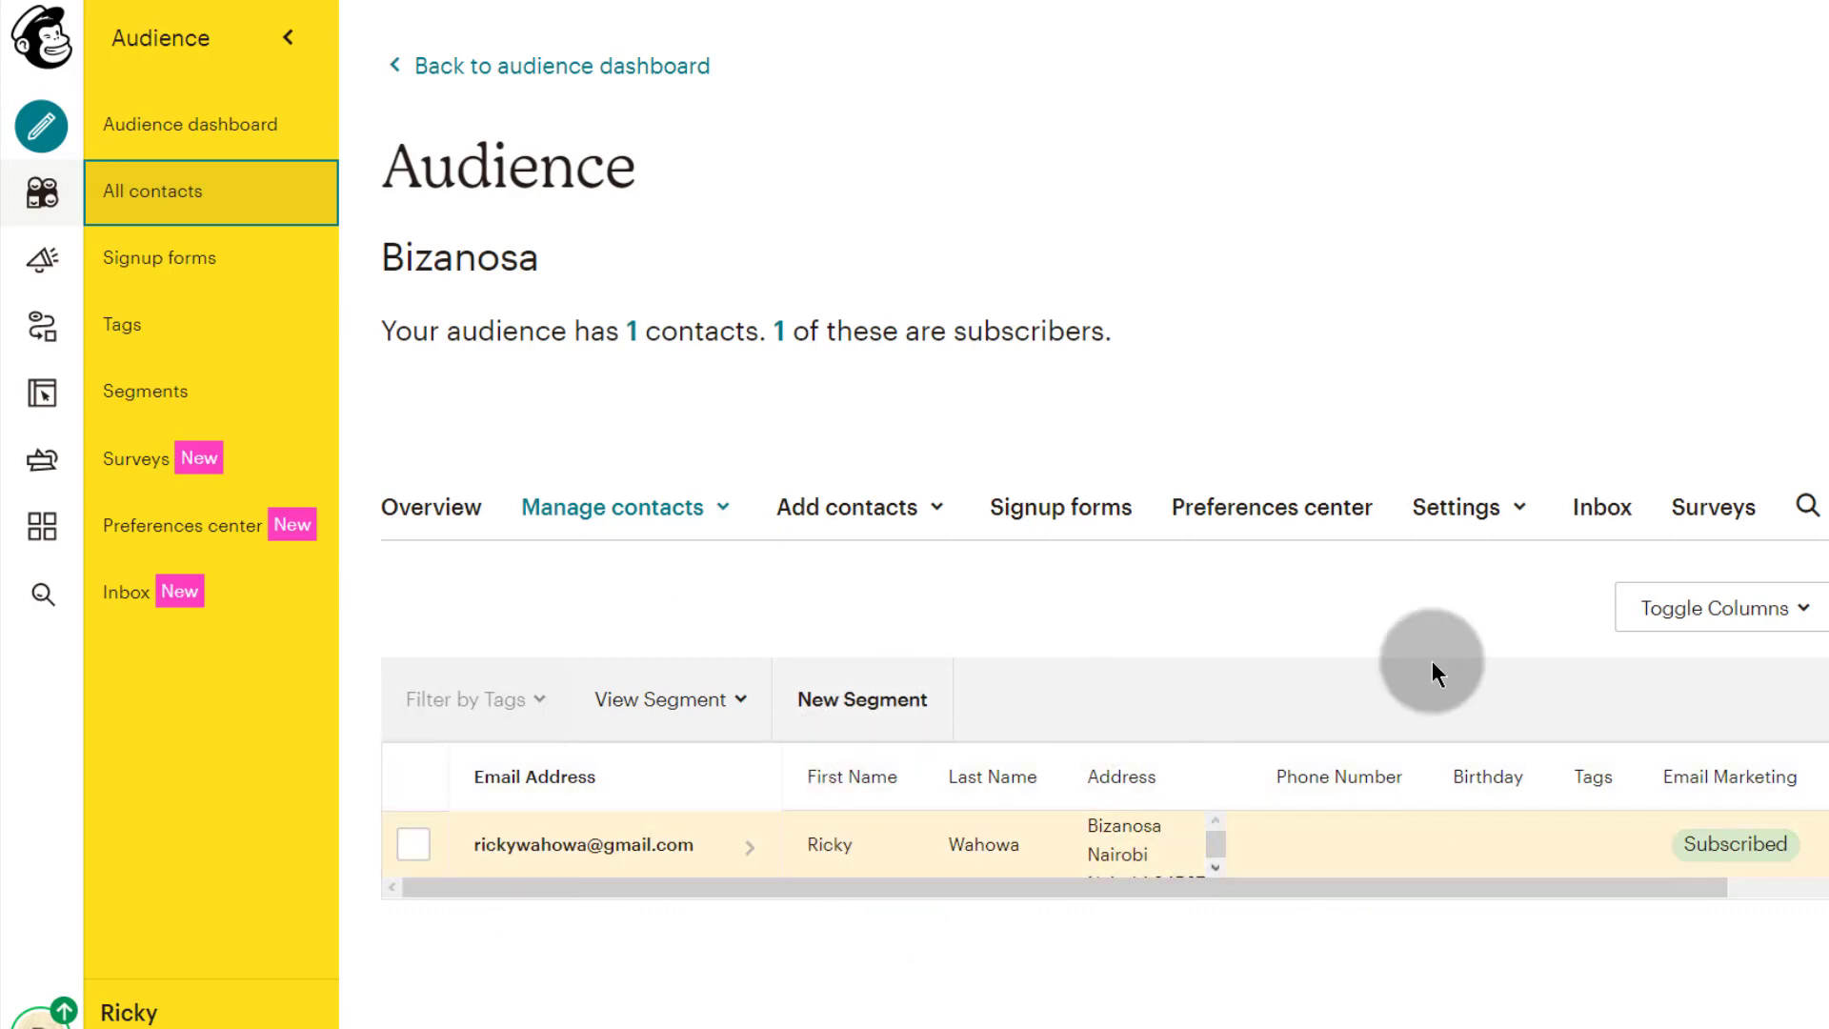
# Step: Check the Bizanosa saved segments list, finding it empty, and dismiss it
pyautogui.click(741, 705)
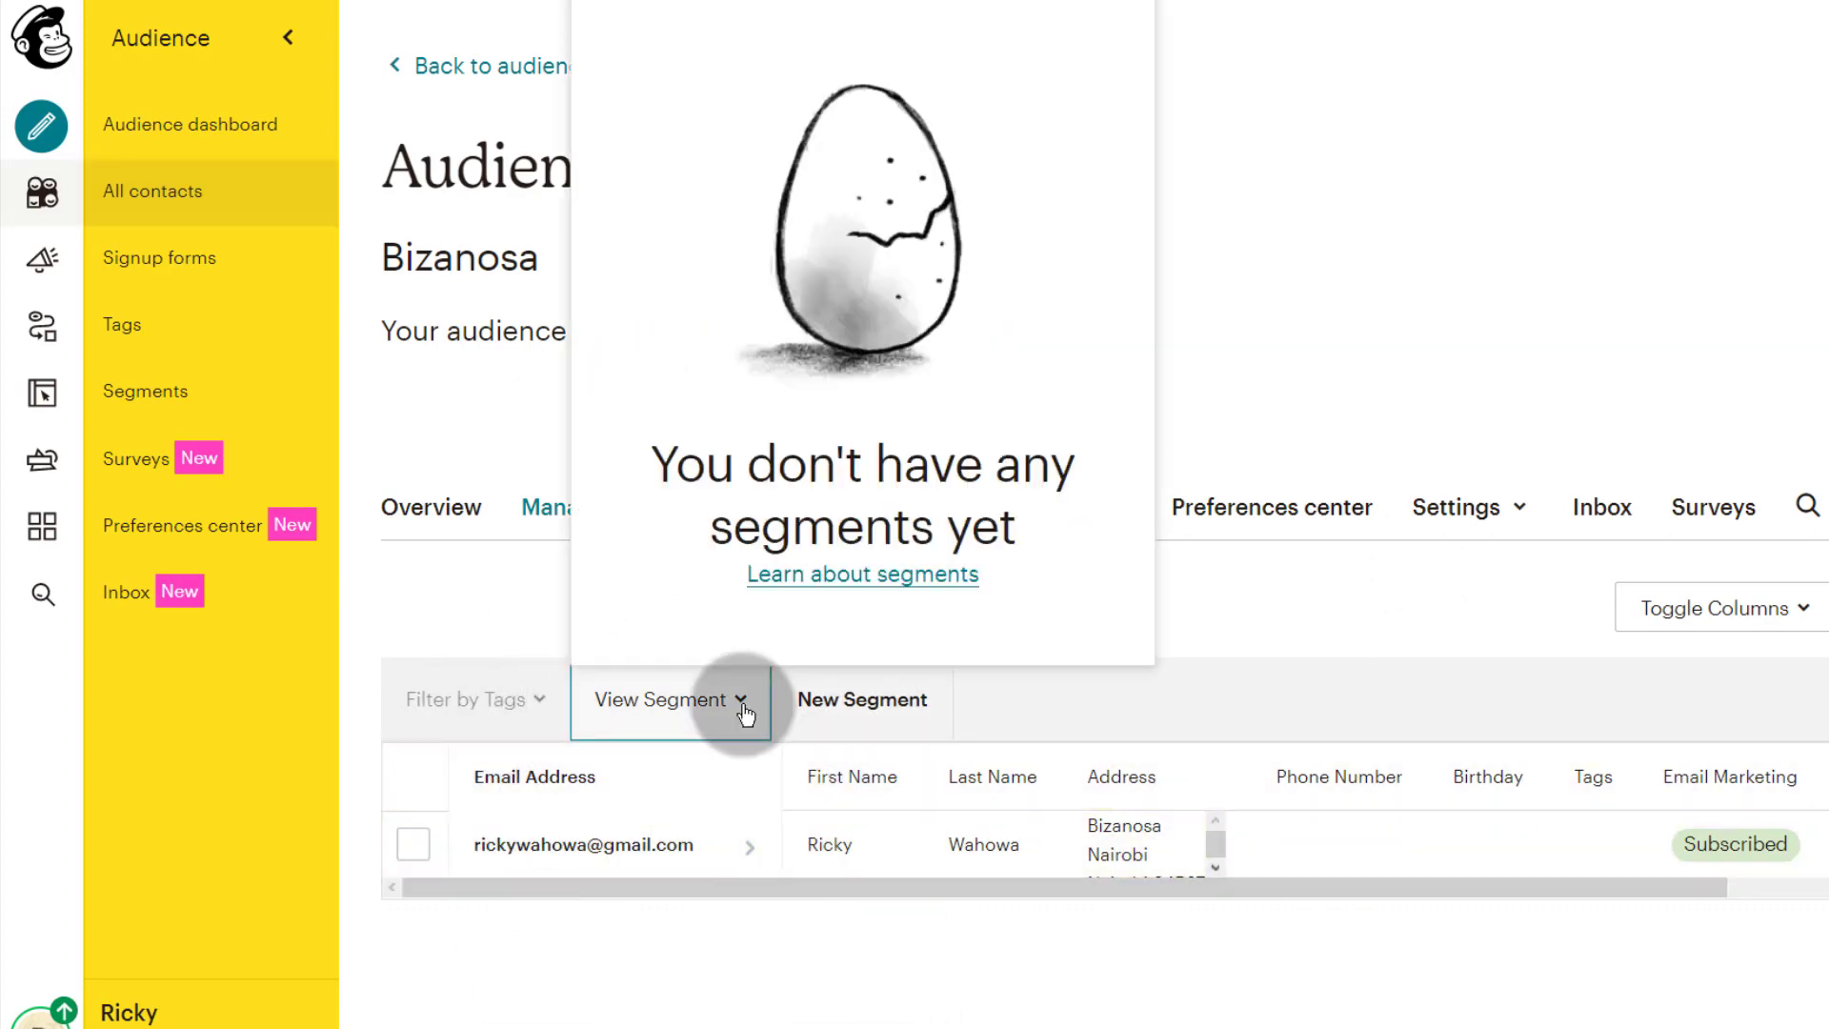
pyautogui.click(731, 703)
pyautogui.click(724, 702)
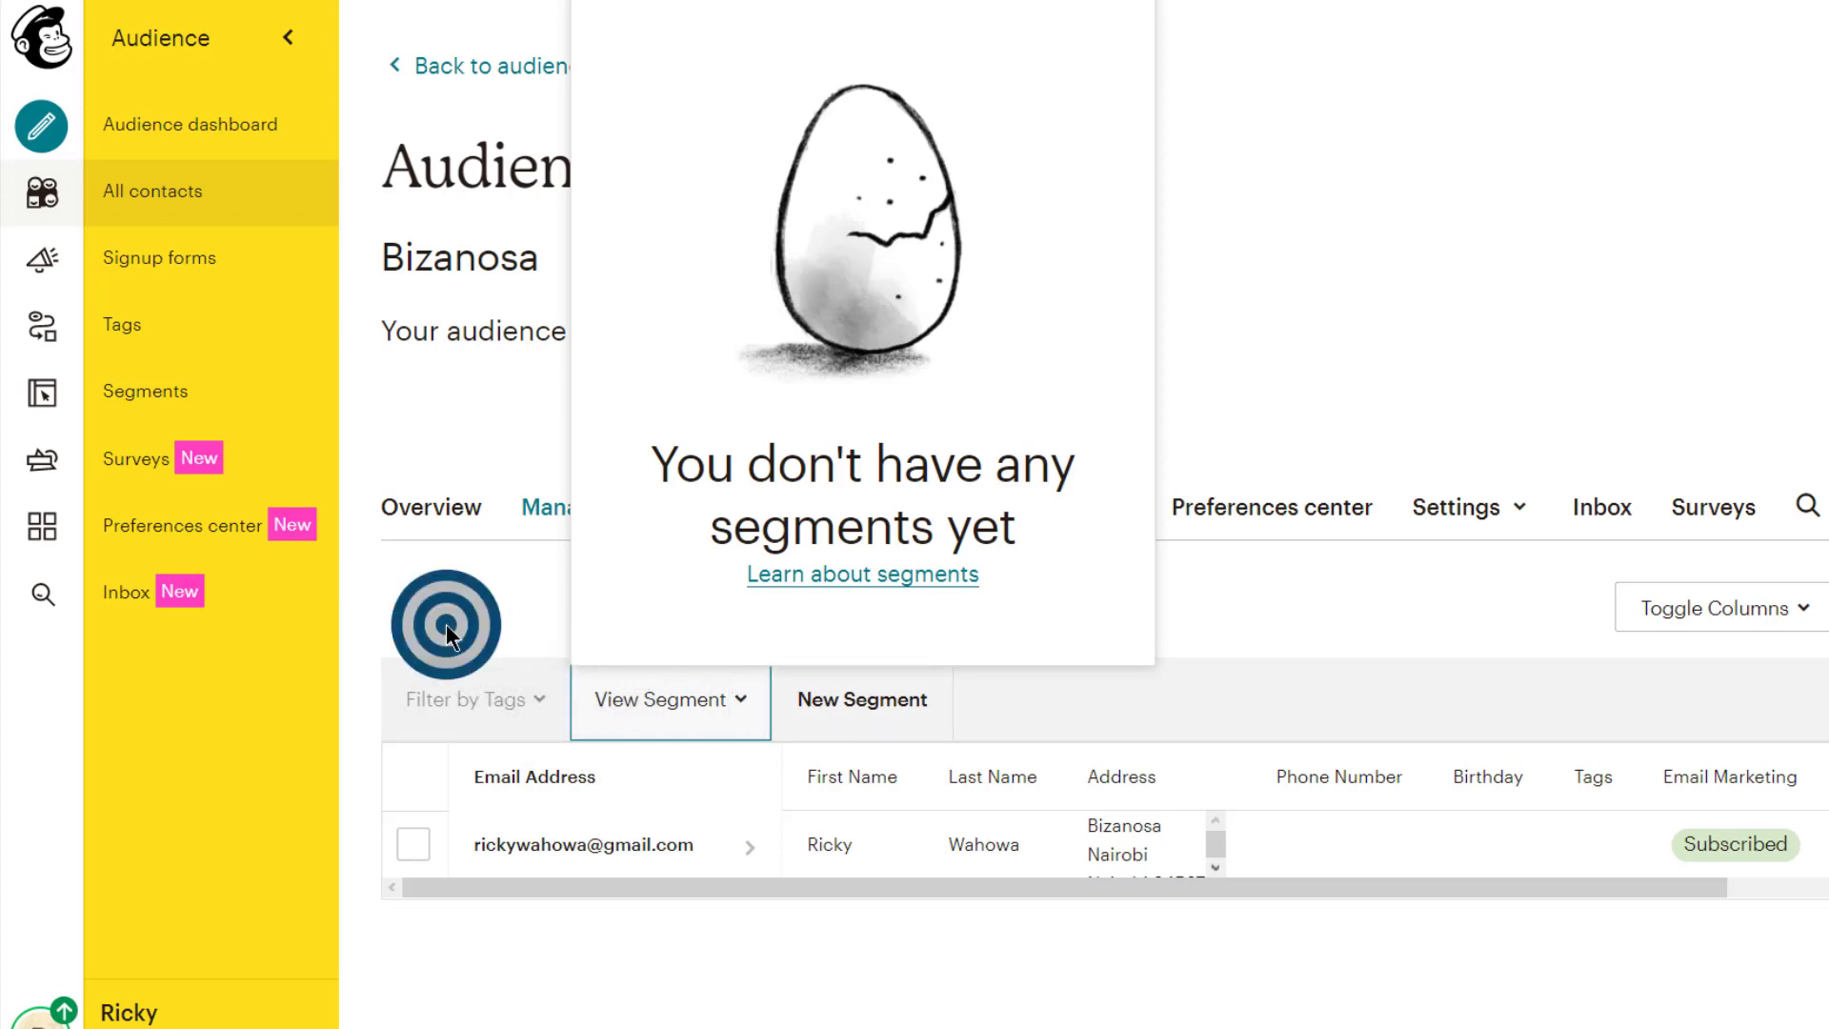
pyautogui.click(446, 625)
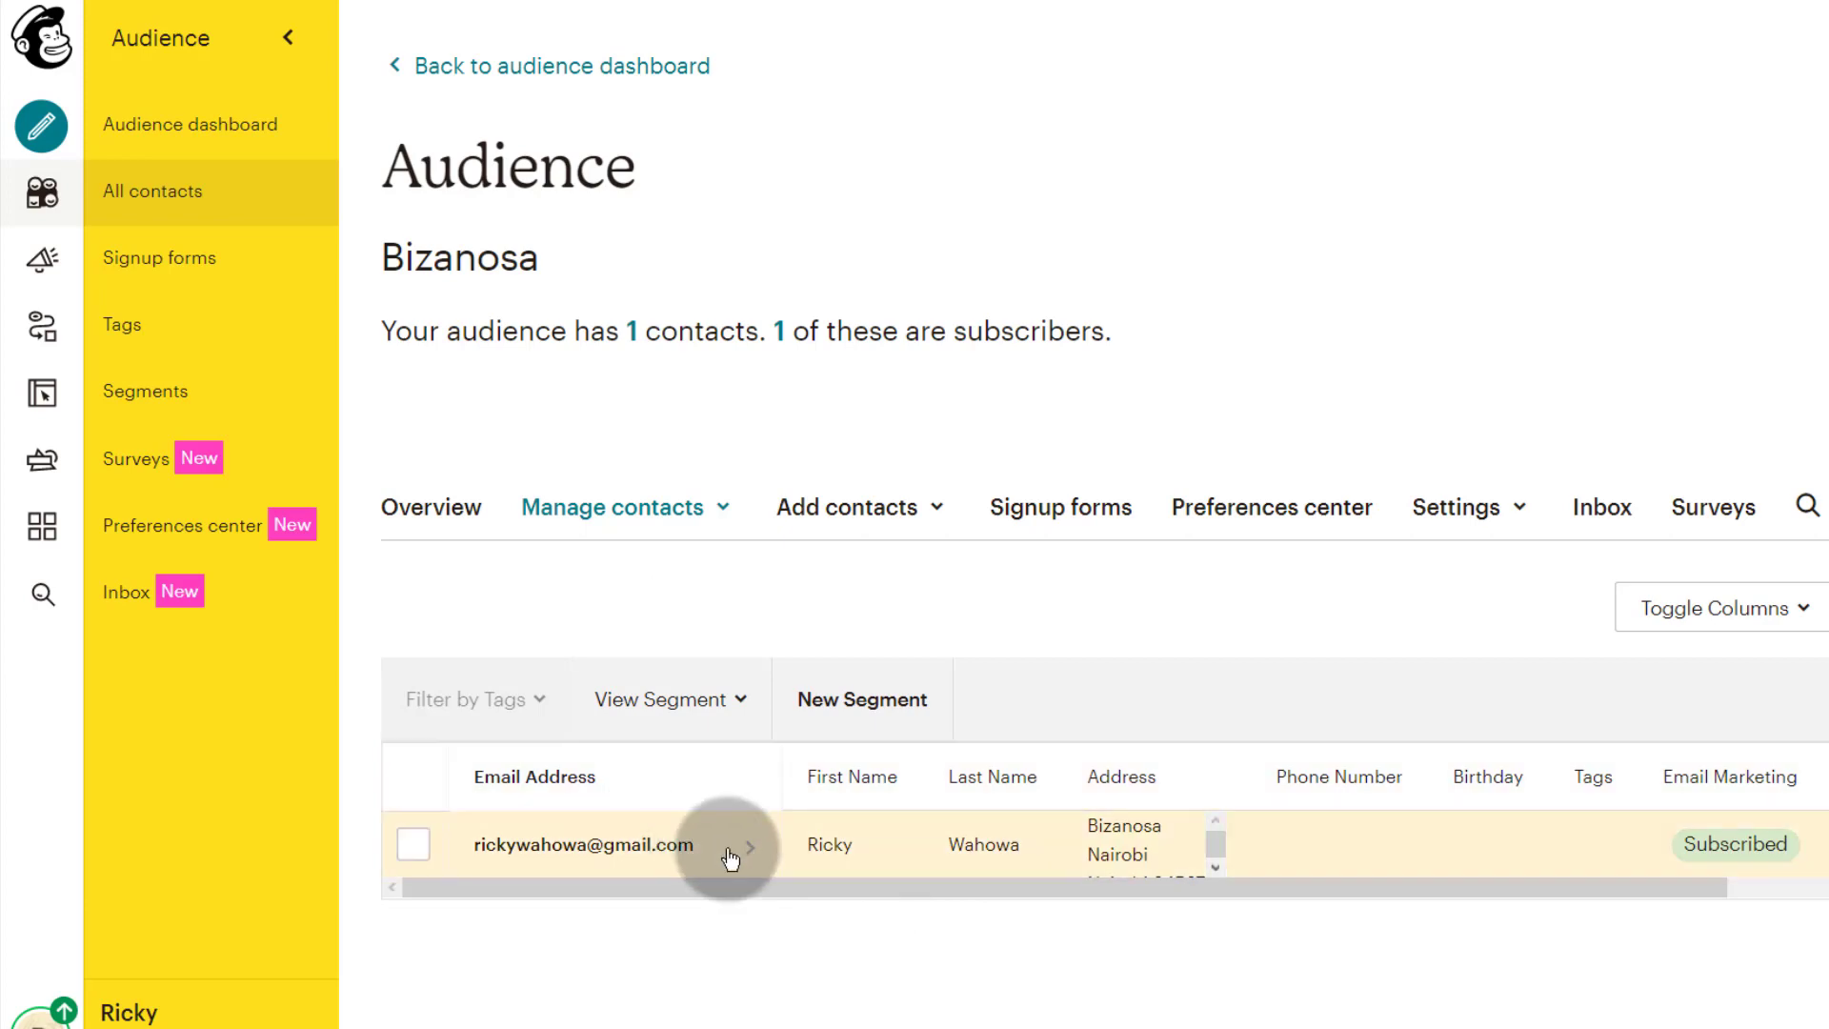
# Step: Open the Add subscriber form through Add contacts > Add a subscriber
pyautogui.click(728, 508)
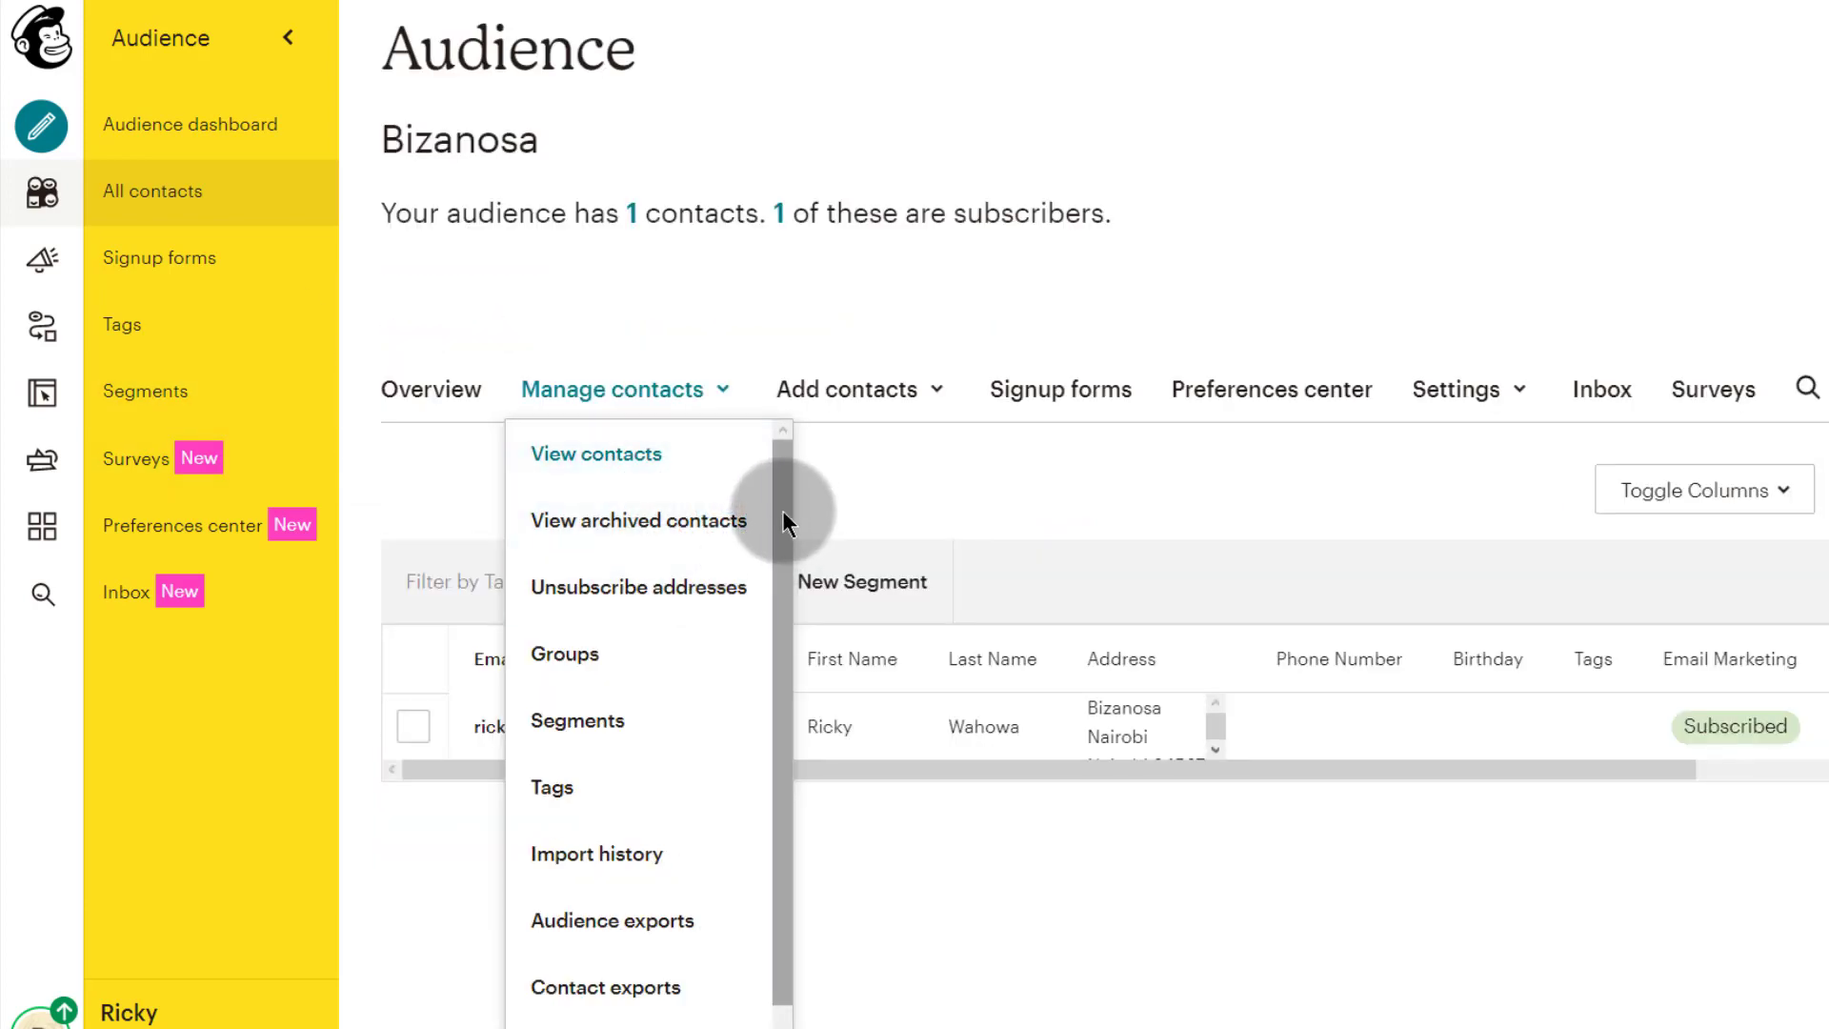
pyautogui.moveTo(781, 511); pyautogui.dragTo(780, 528)
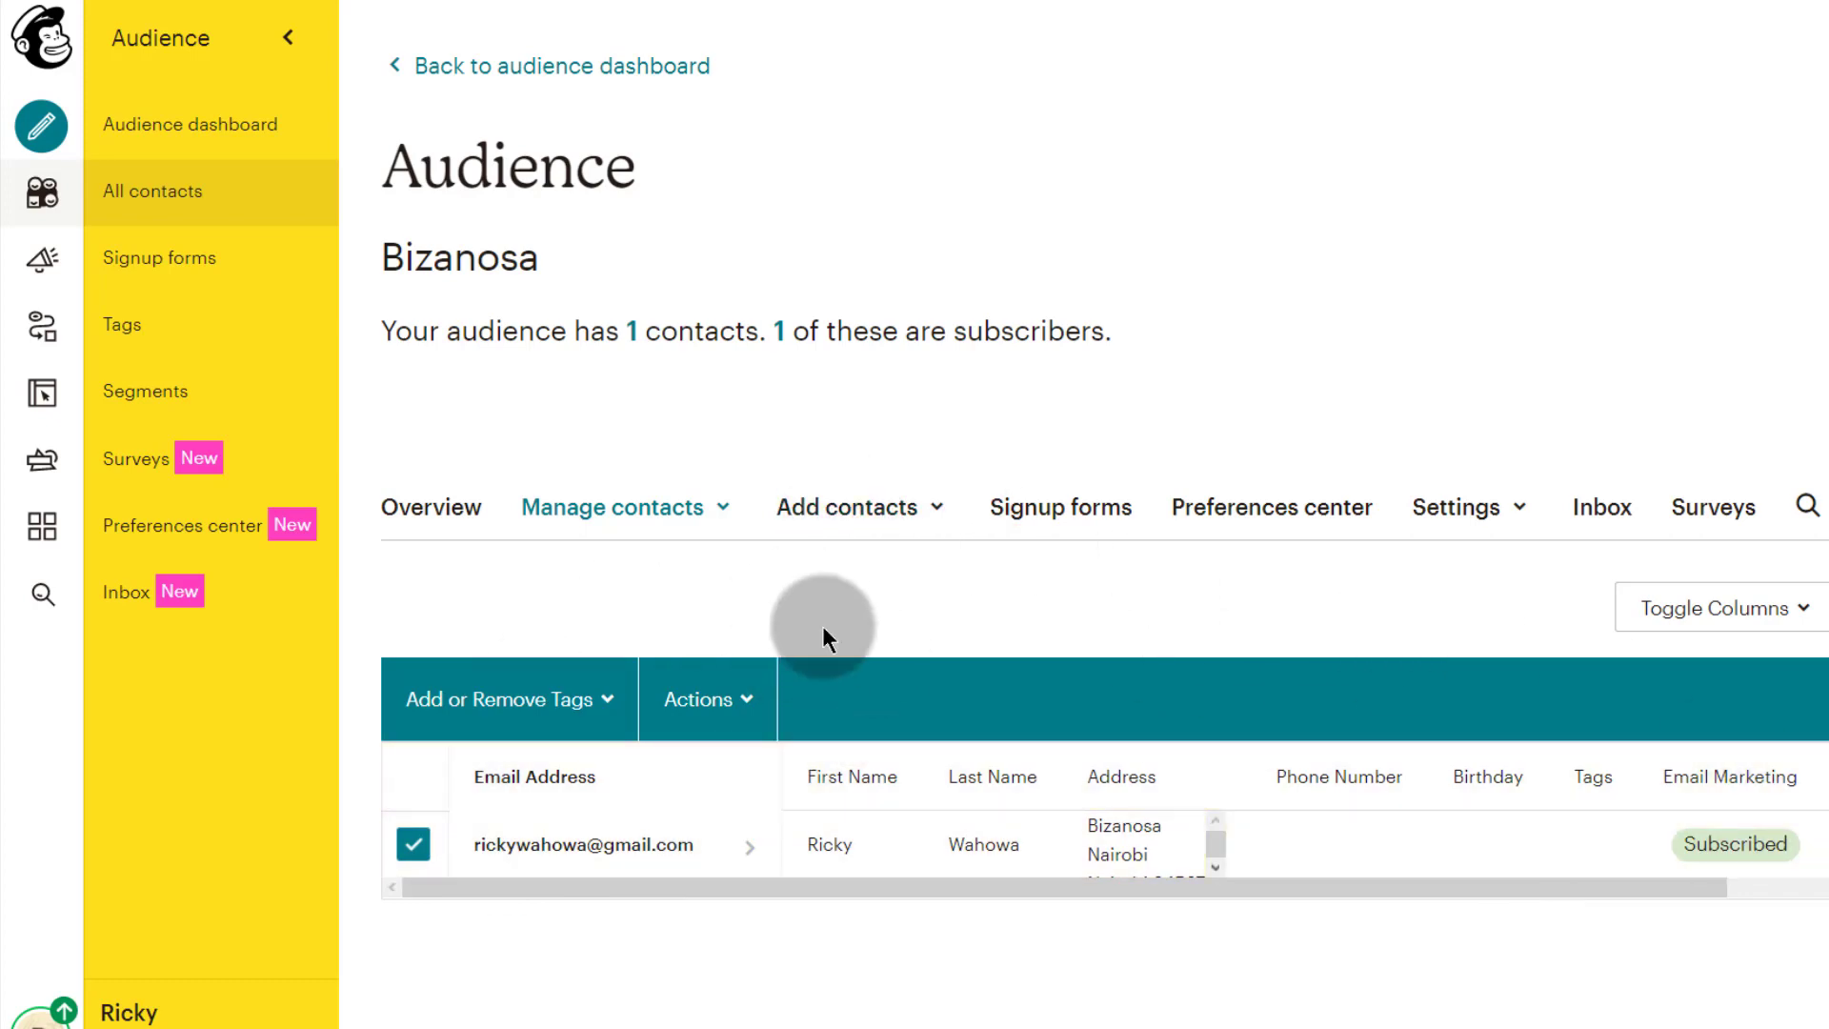
pyautogui.click(938, 512)
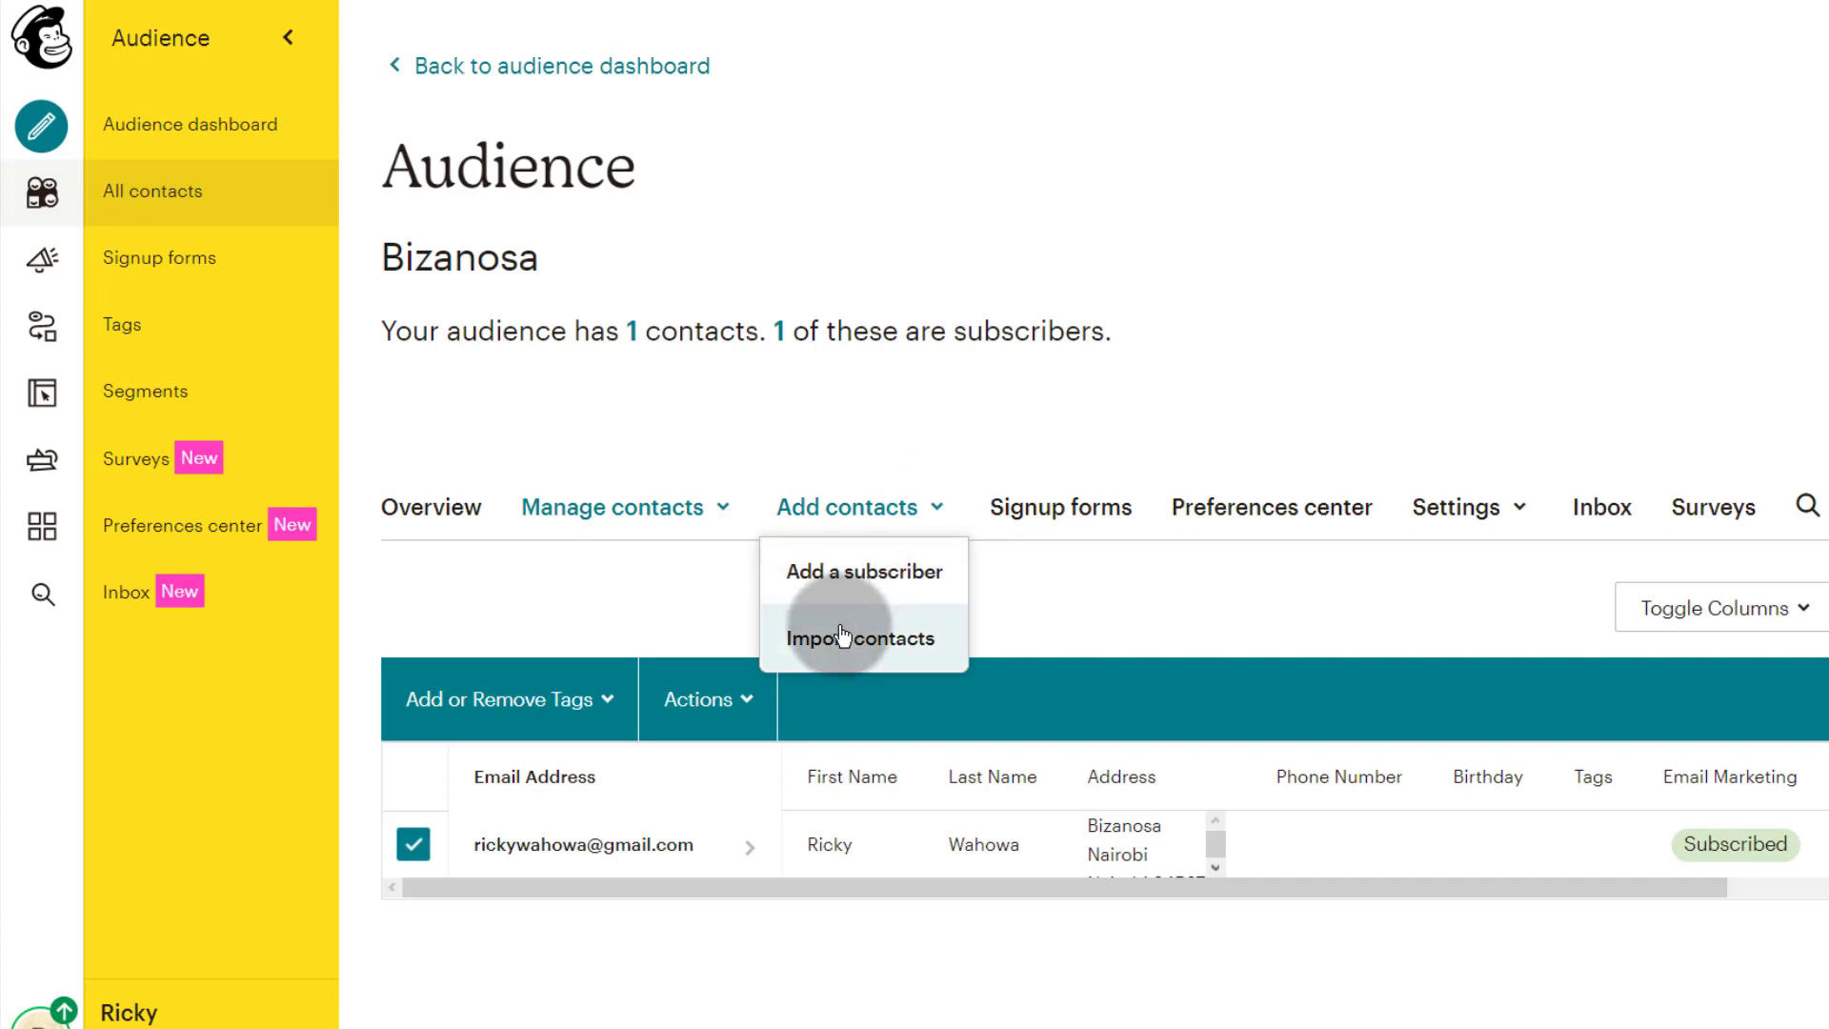
pyautogui.click(847, 571)
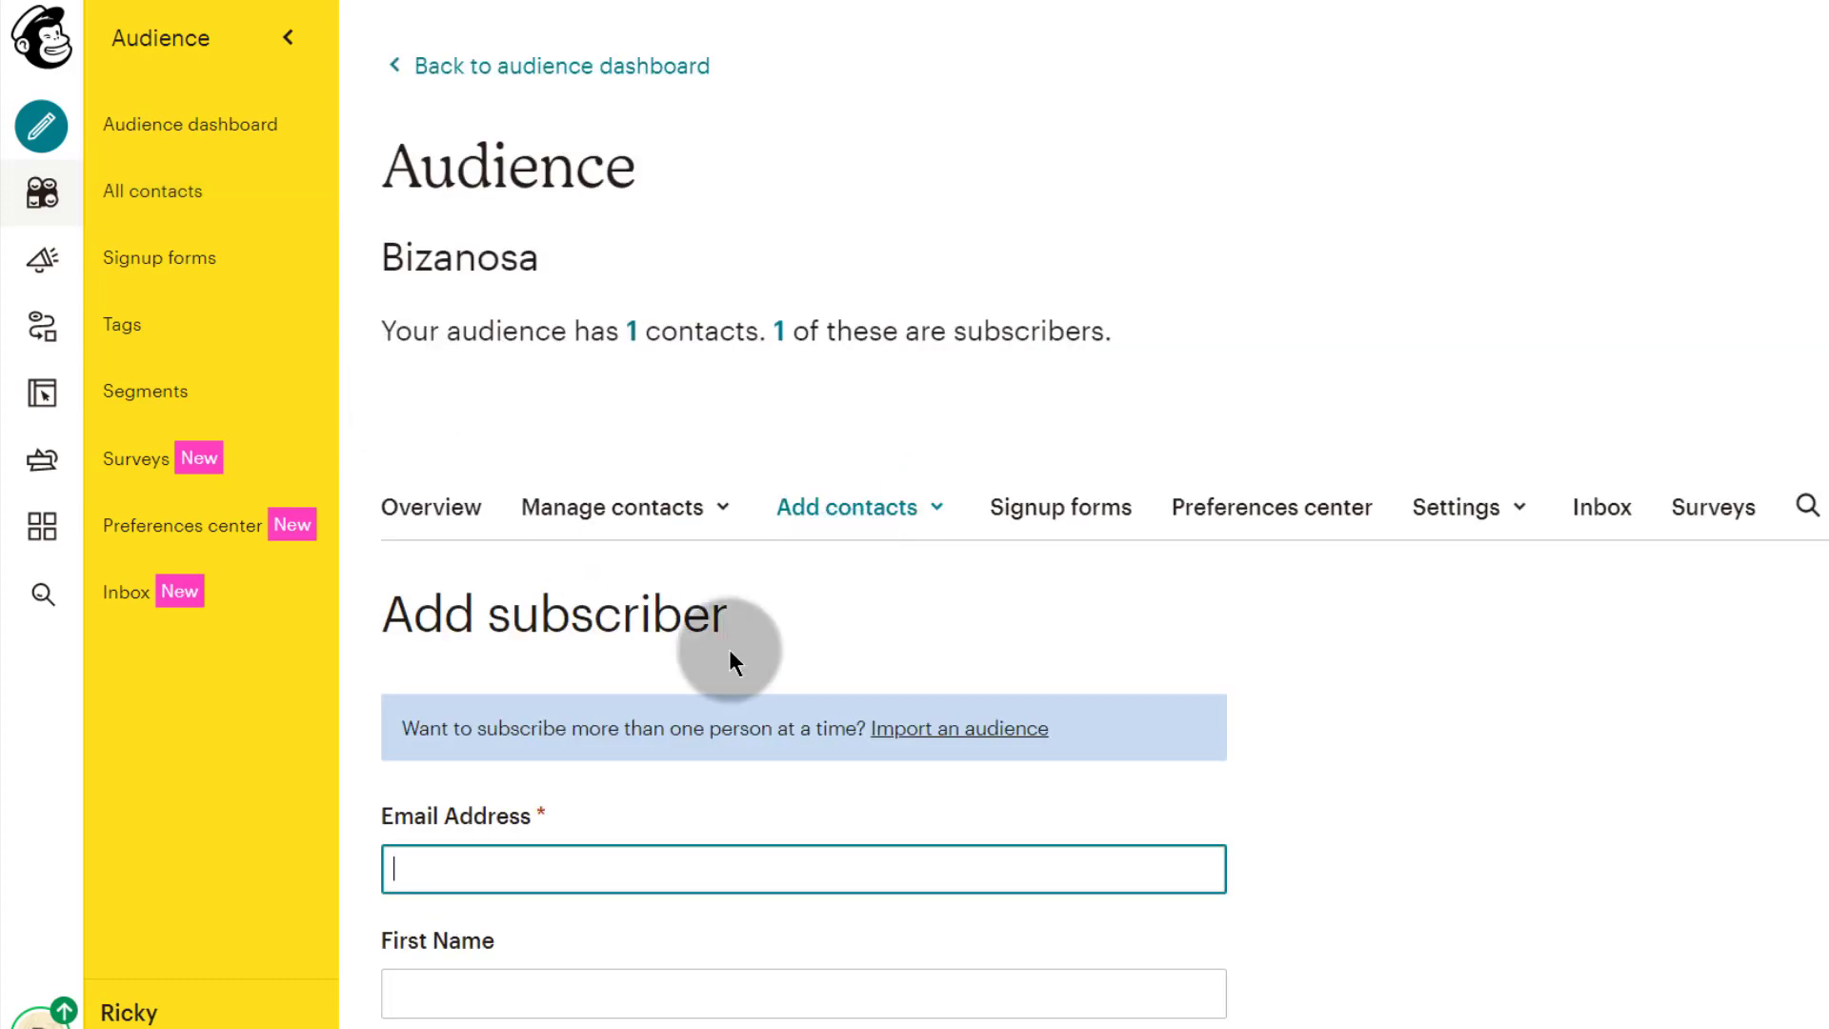
pyautogui.scroll(-4, 734, 661)
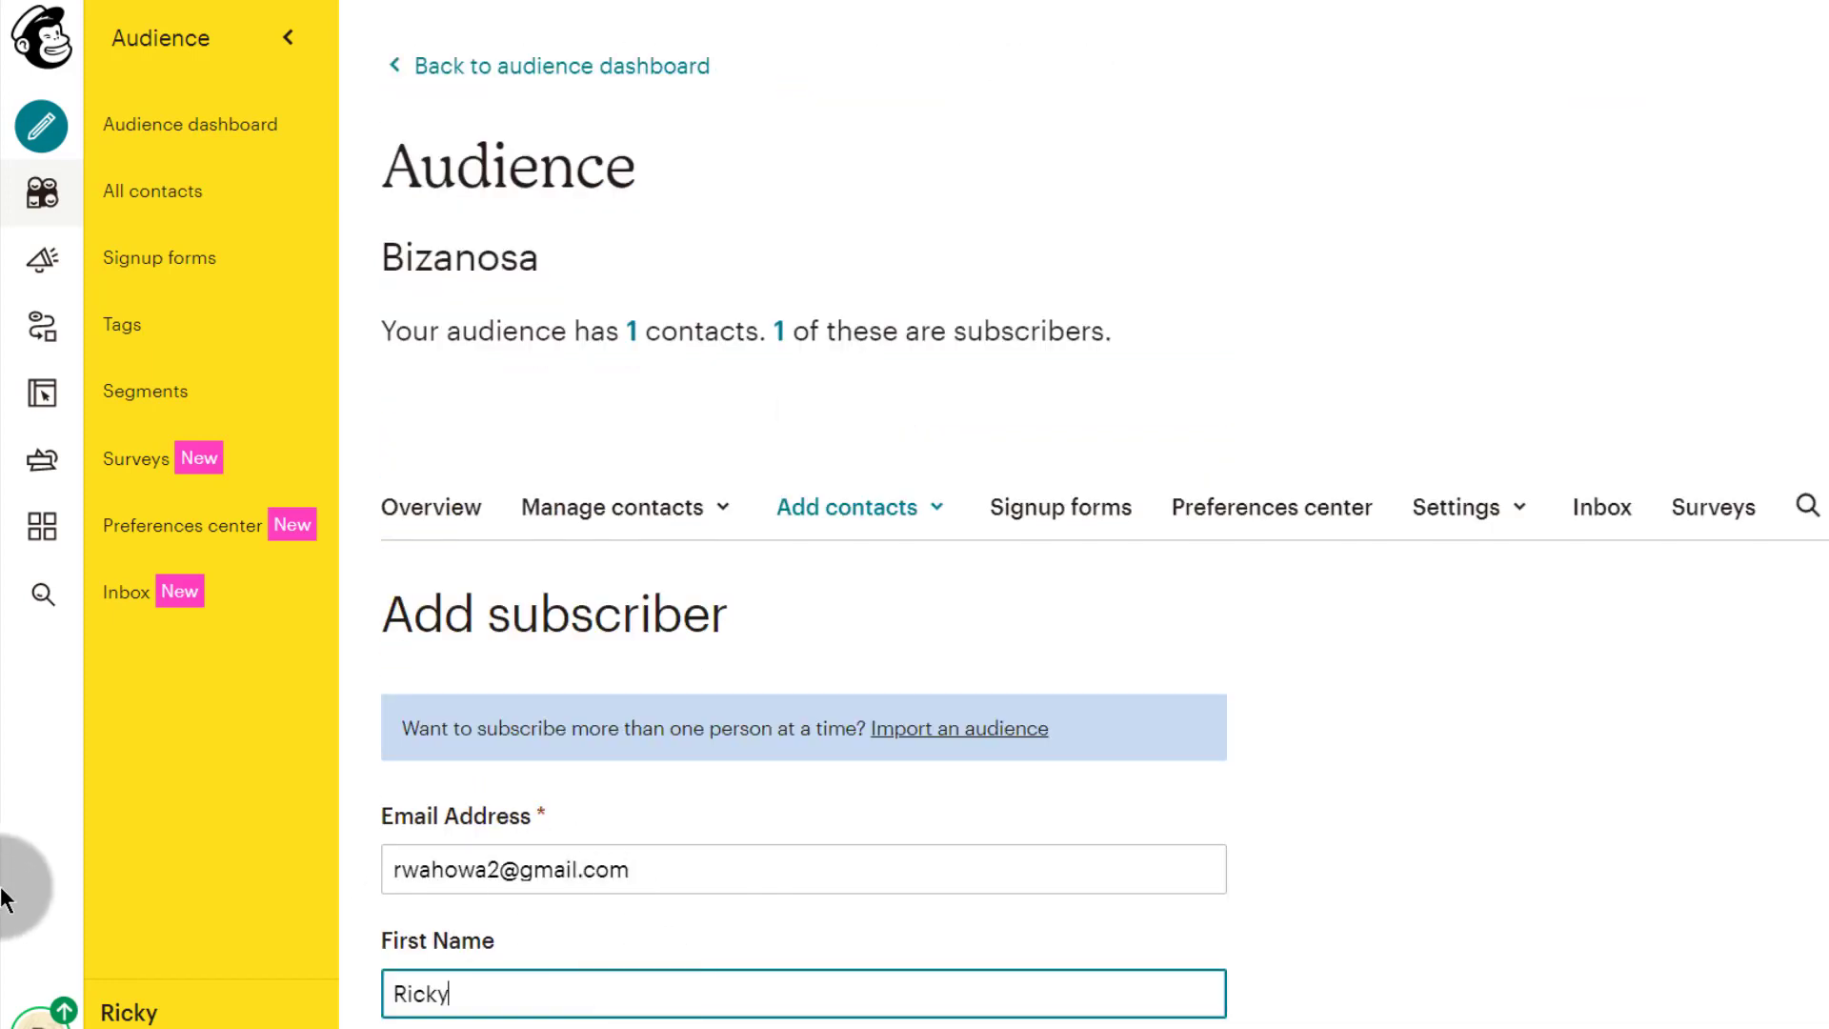
# Step: Fill in the email and first name, grant email permission, allow profile updates, and subscribe
pyautogui.click(673, 770)
pyautogui.scroll(-5, 638, 778)
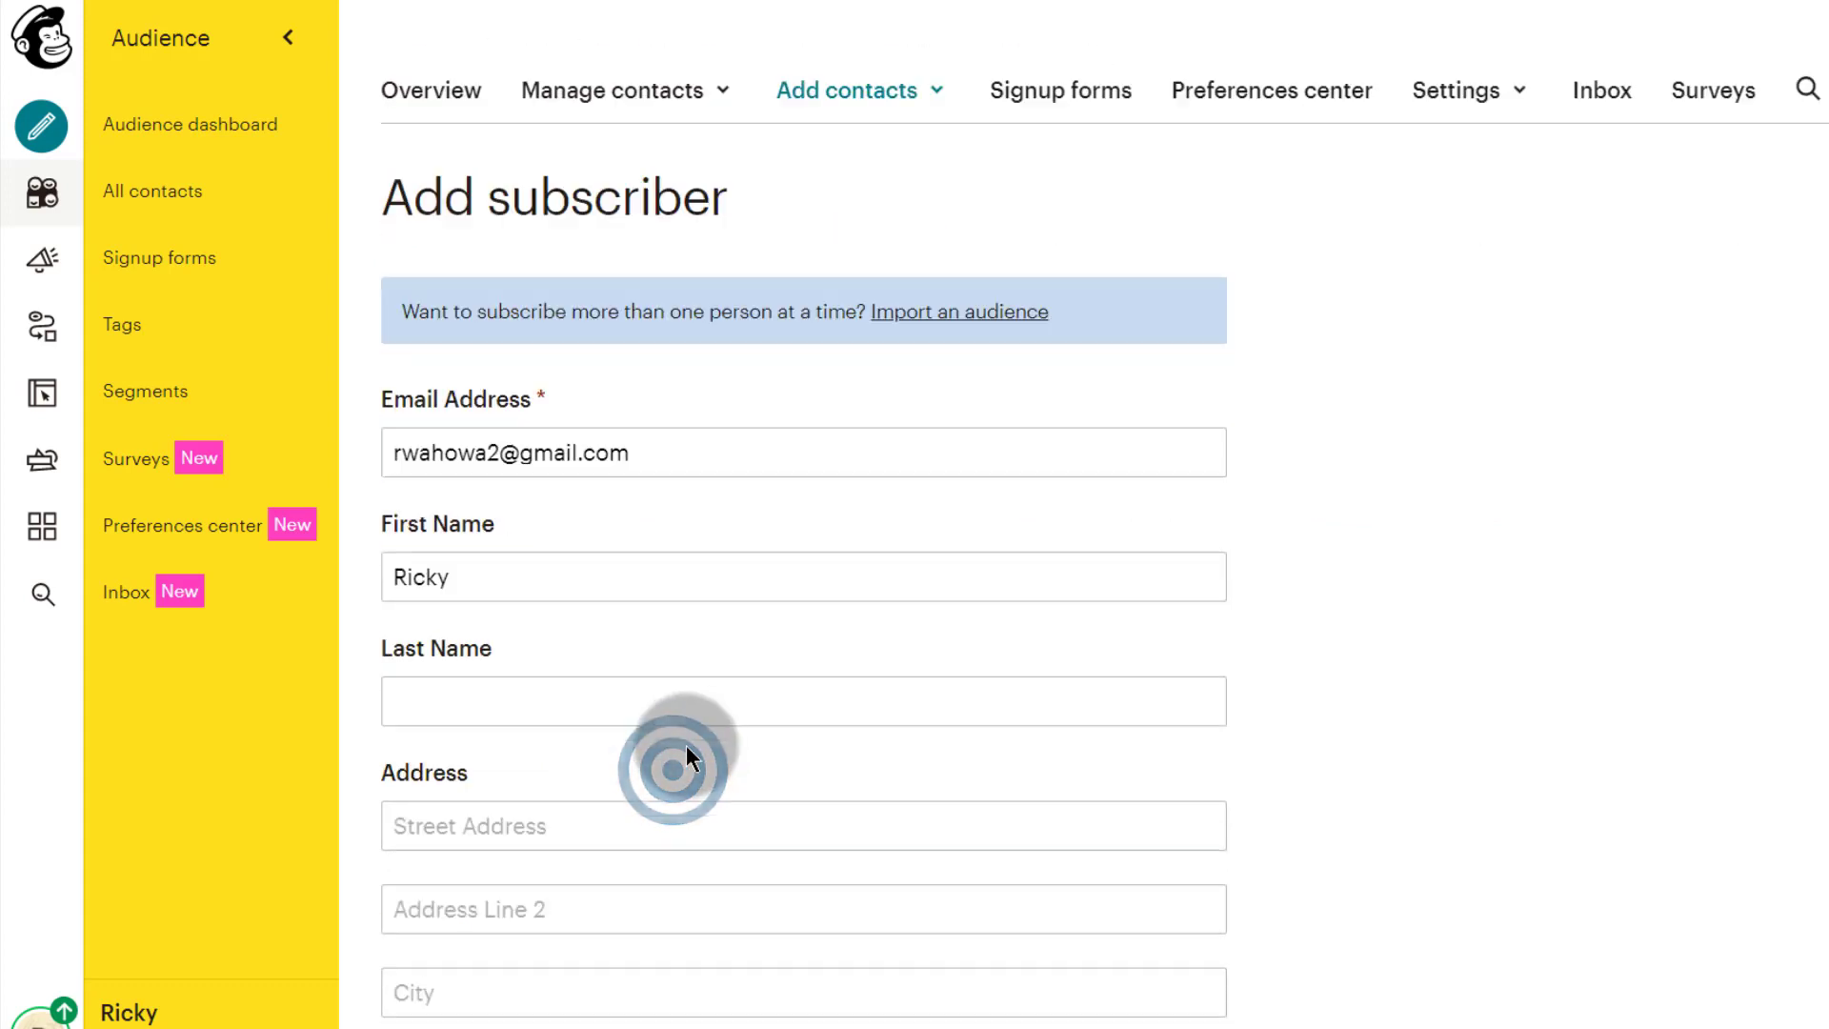
pyautogui.scroll(-1, 553, 661)
pyautogui.click(424, 186)
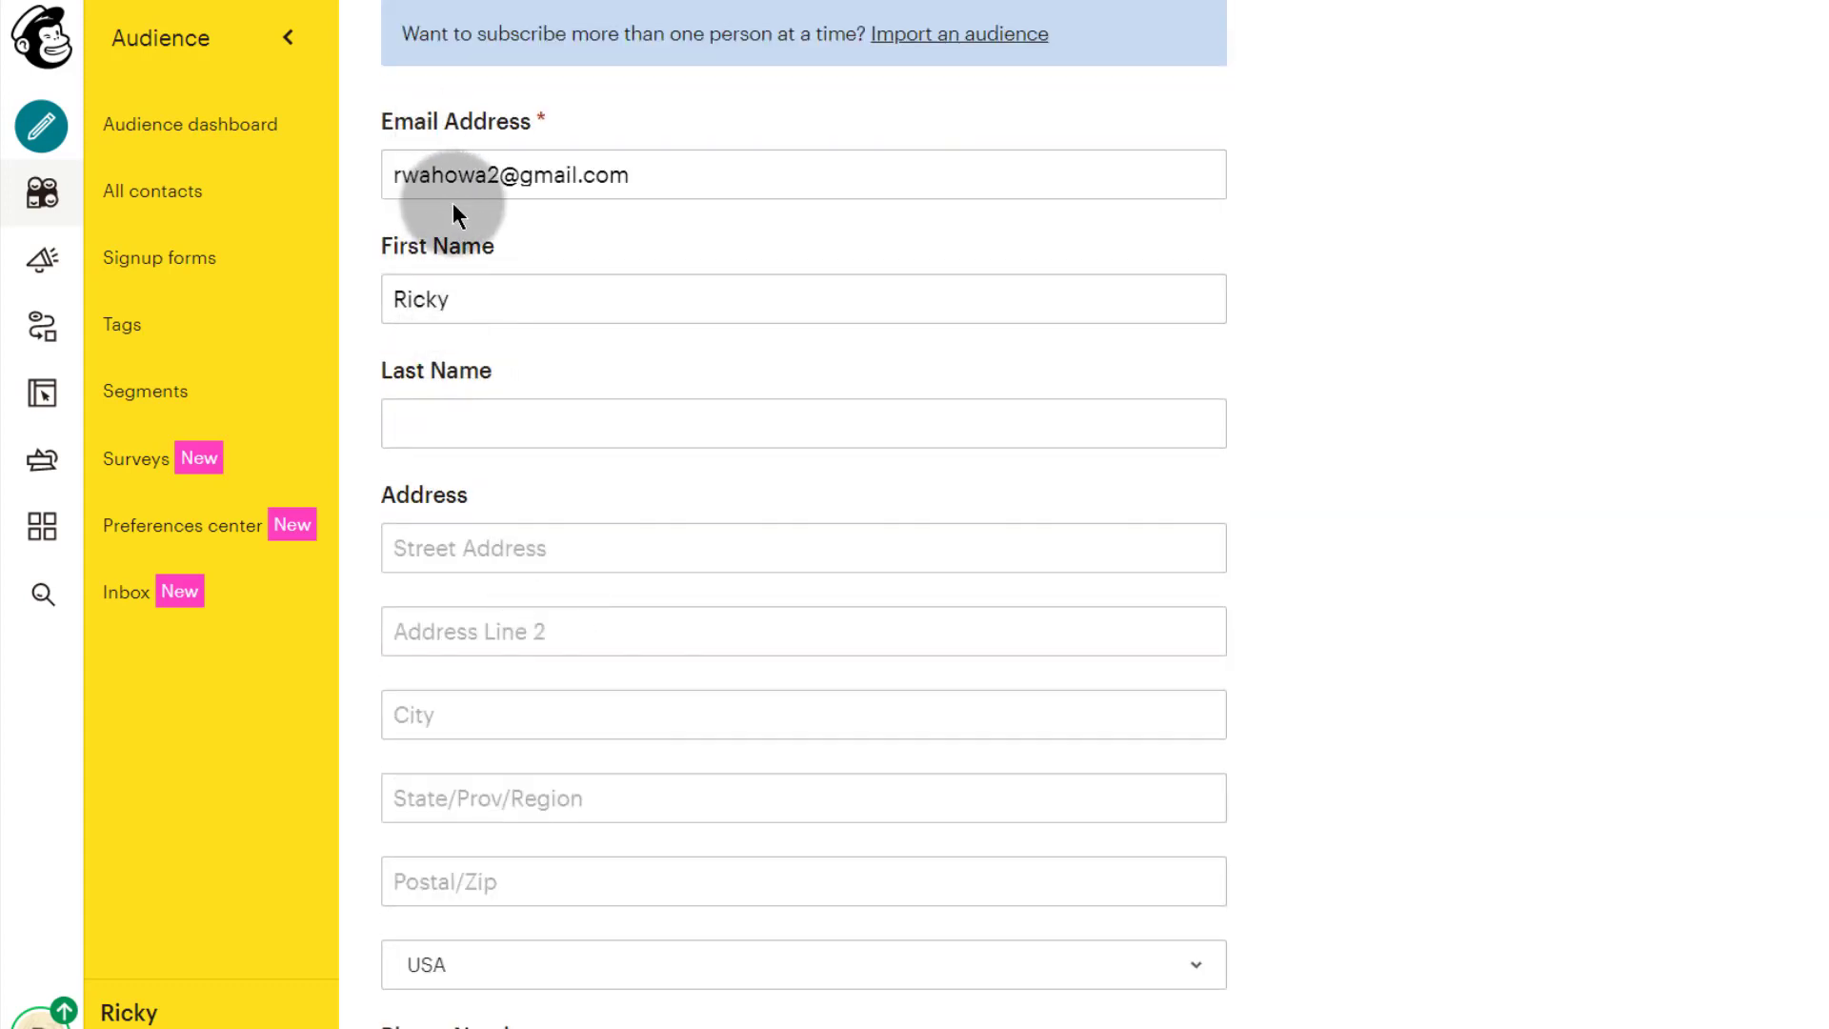
pyautogui.click(562, 108)
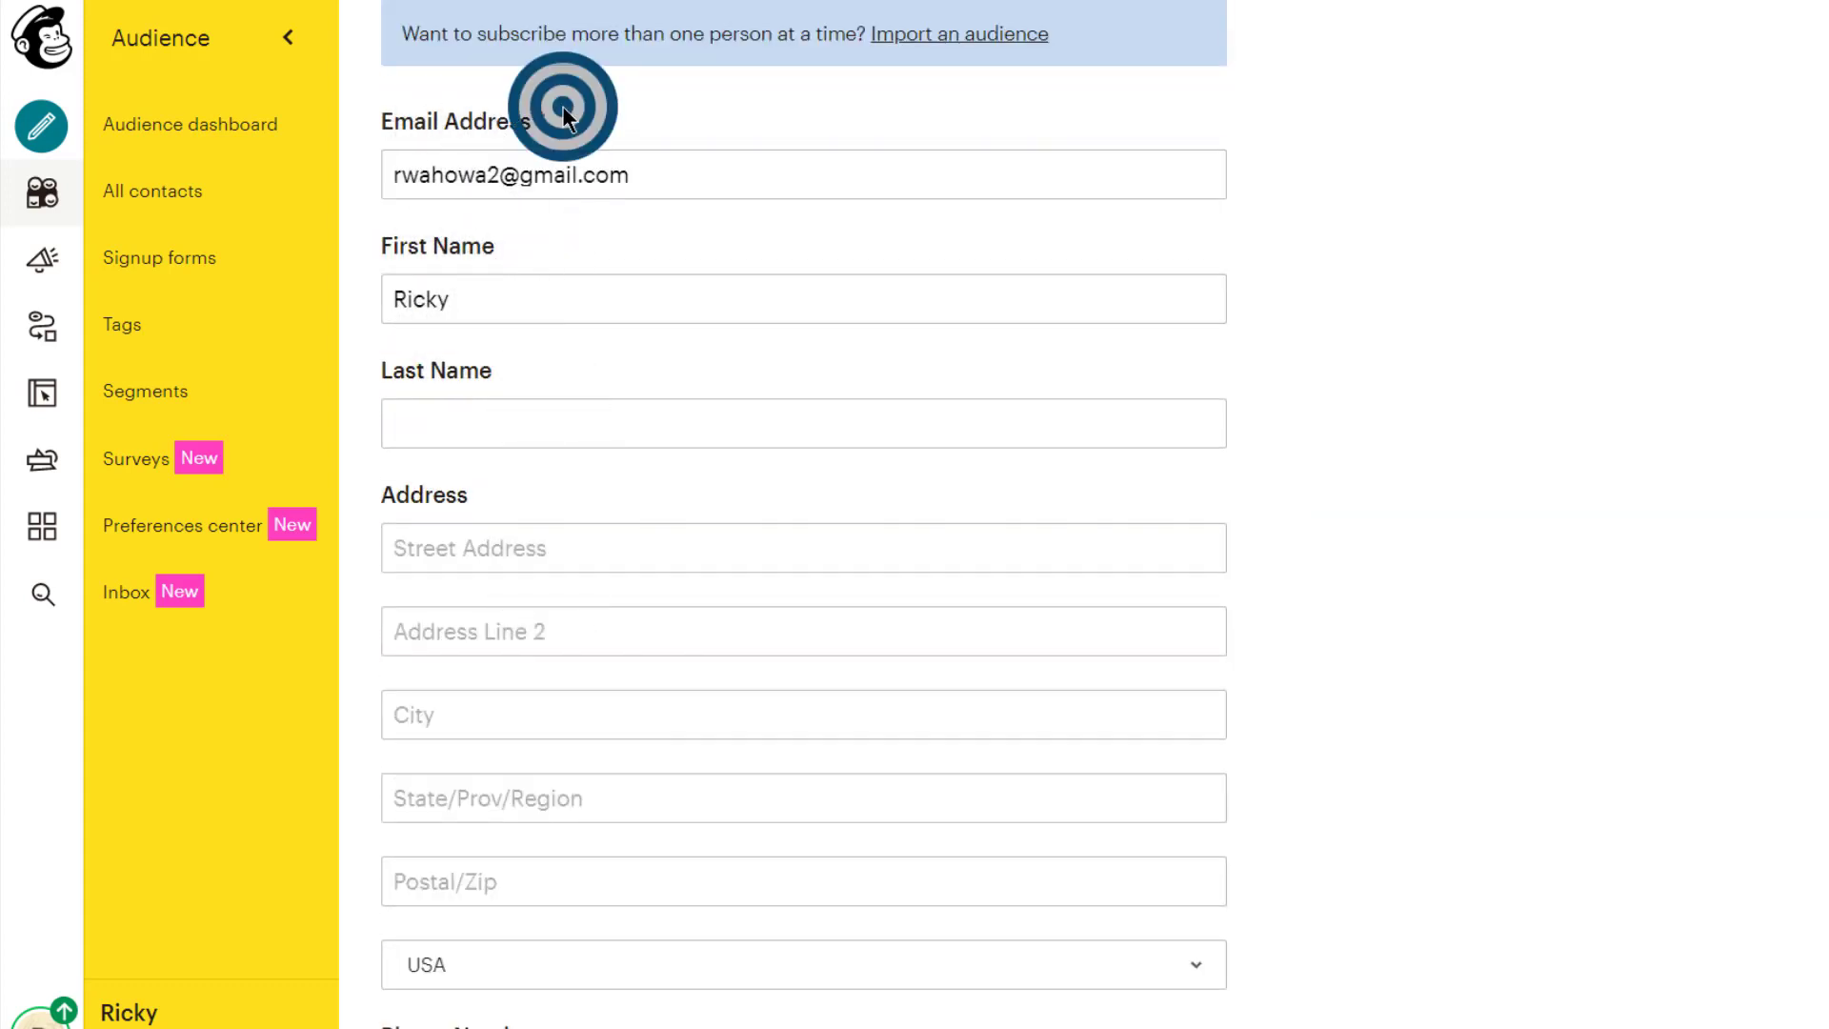
pyautogui.moveTo(562, 106); pyautogui.dragTo(391, 117)
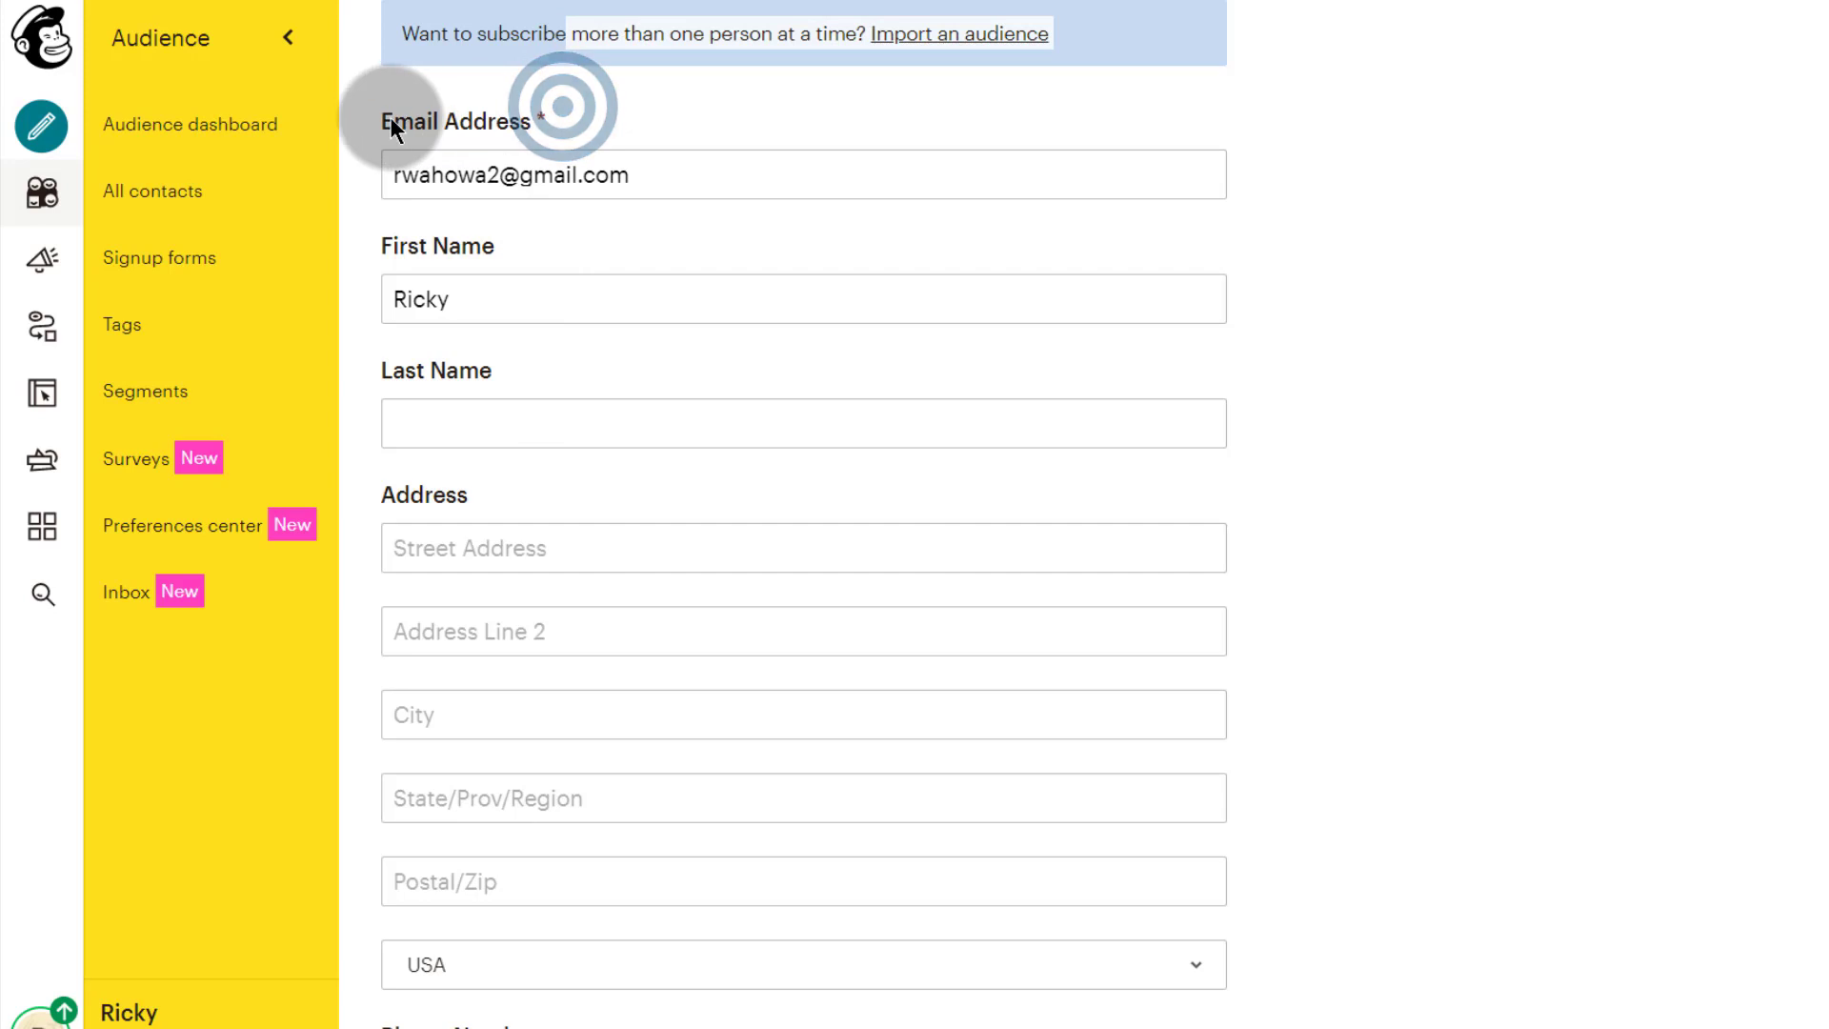
pyautogui.click(467, 108)
pyautogui.scroll(-8, 472, 571)
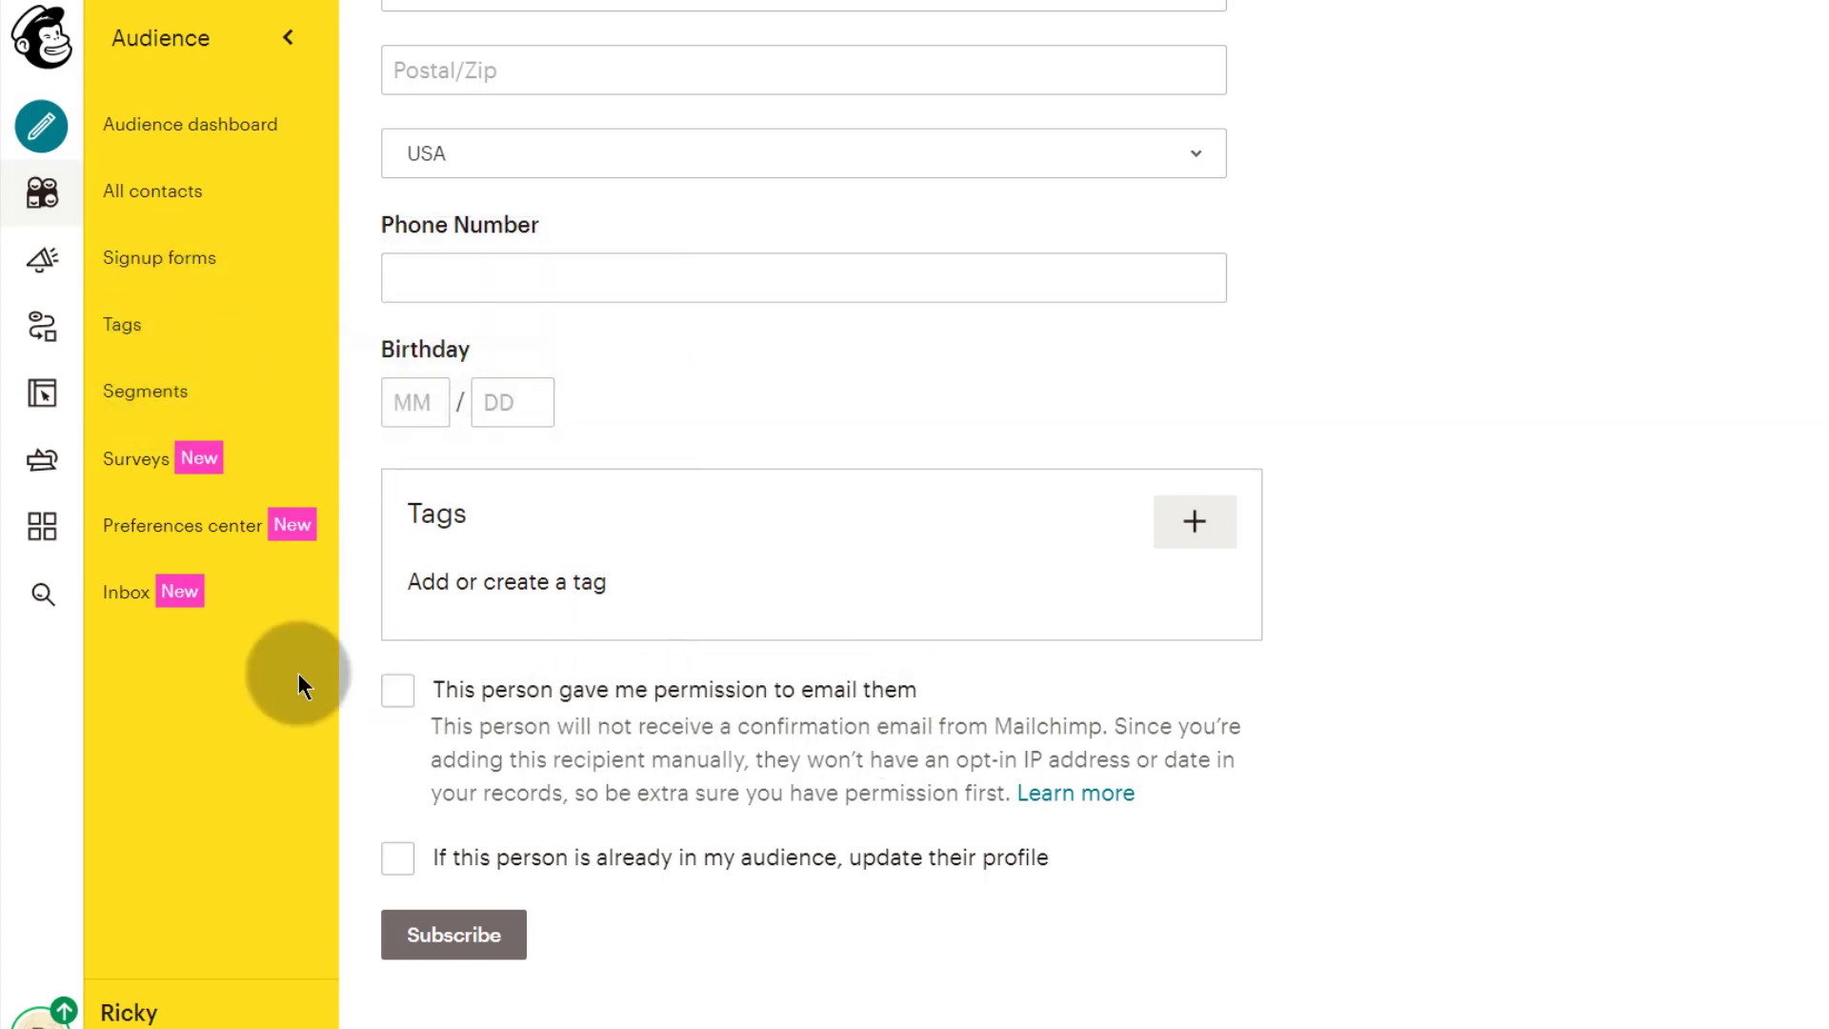
pyautogui.click(397, 697)
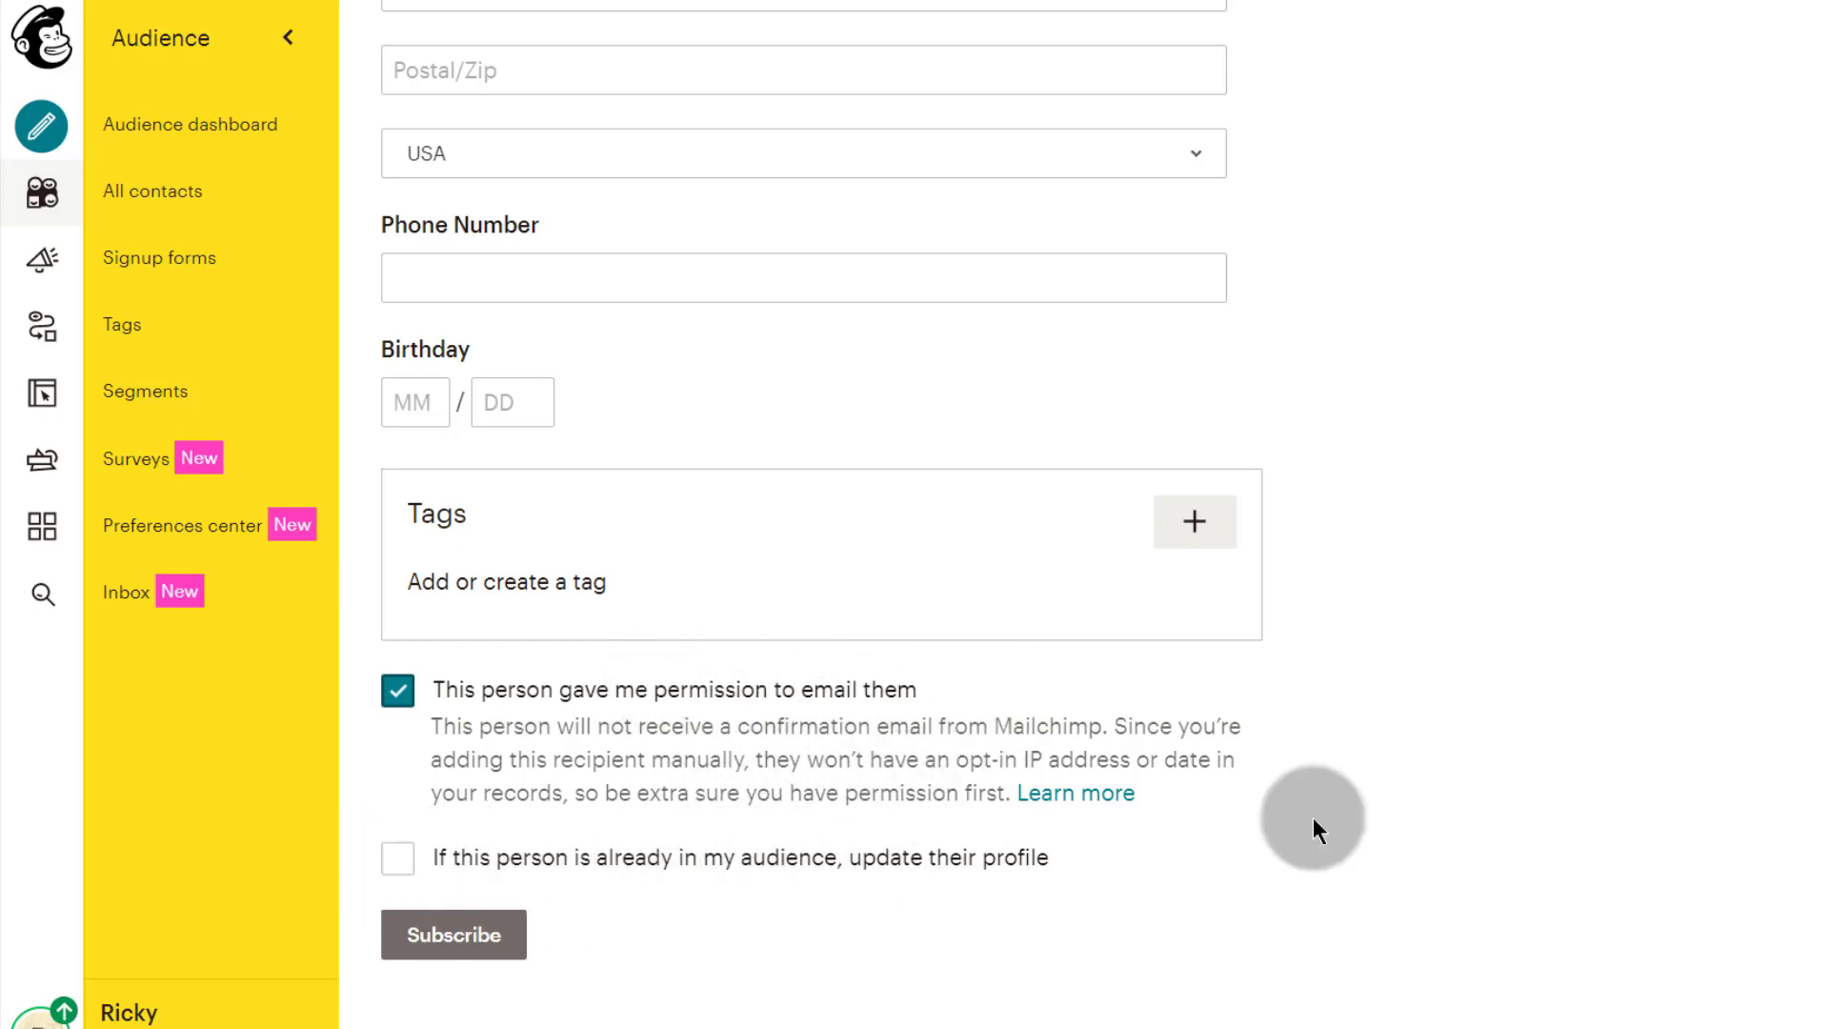
pyautogui.click(398, 859)
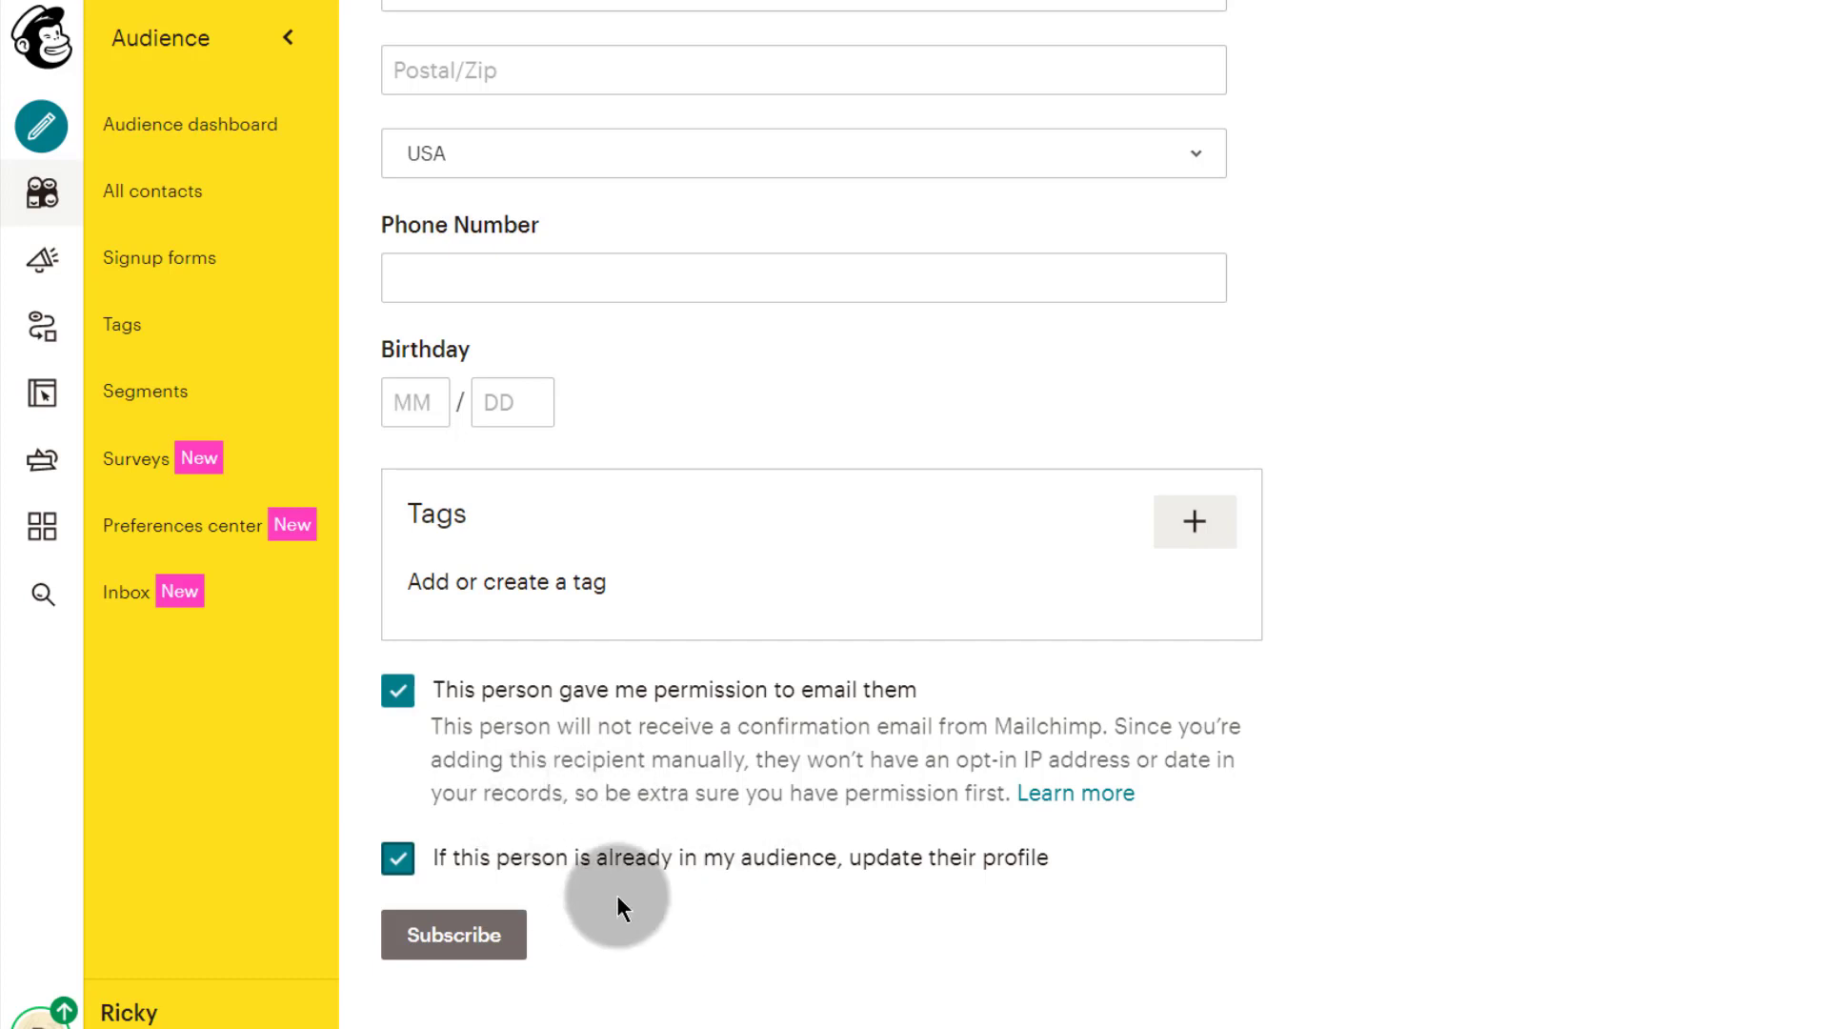
pyautogui.click(438, 938)
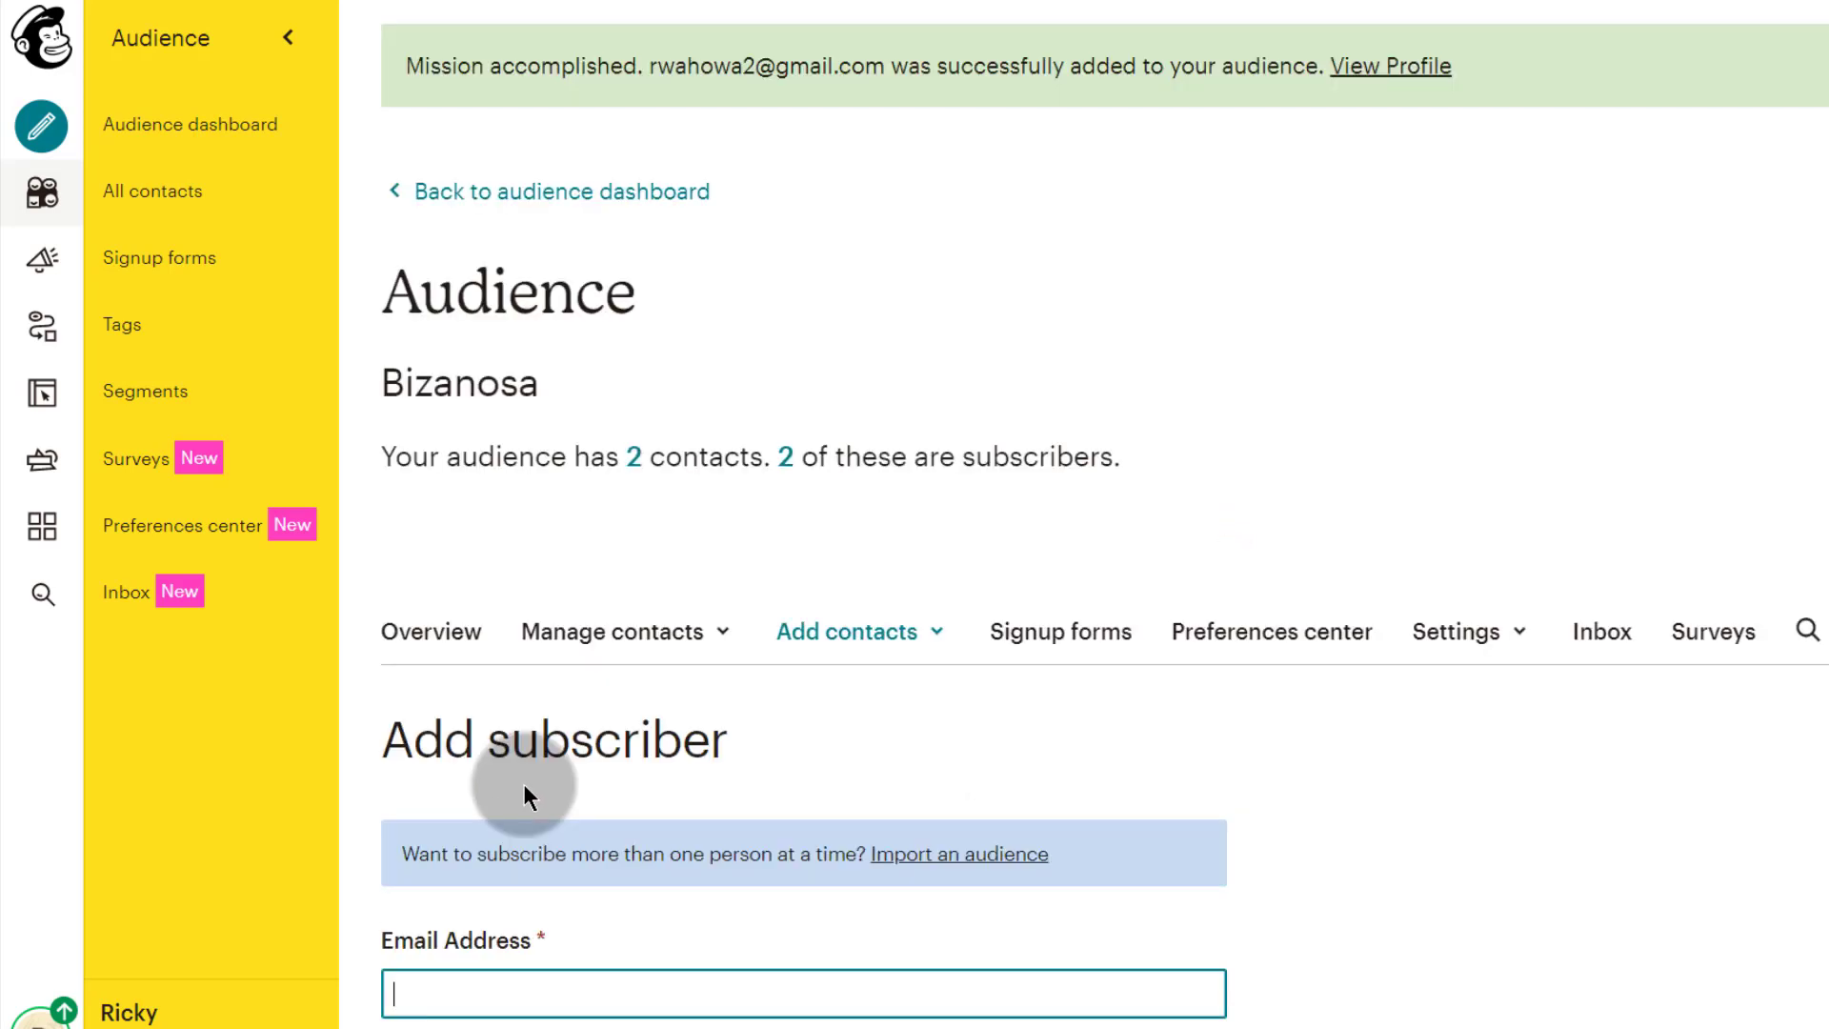
# Step: Show all Bizanosa contacts and check the newly added contact
pyautogui.scroll(-3, 689, 758)
pyautogui.scroll(-2, 562, 608)
pyautogui.scroll(5, 562, 608)
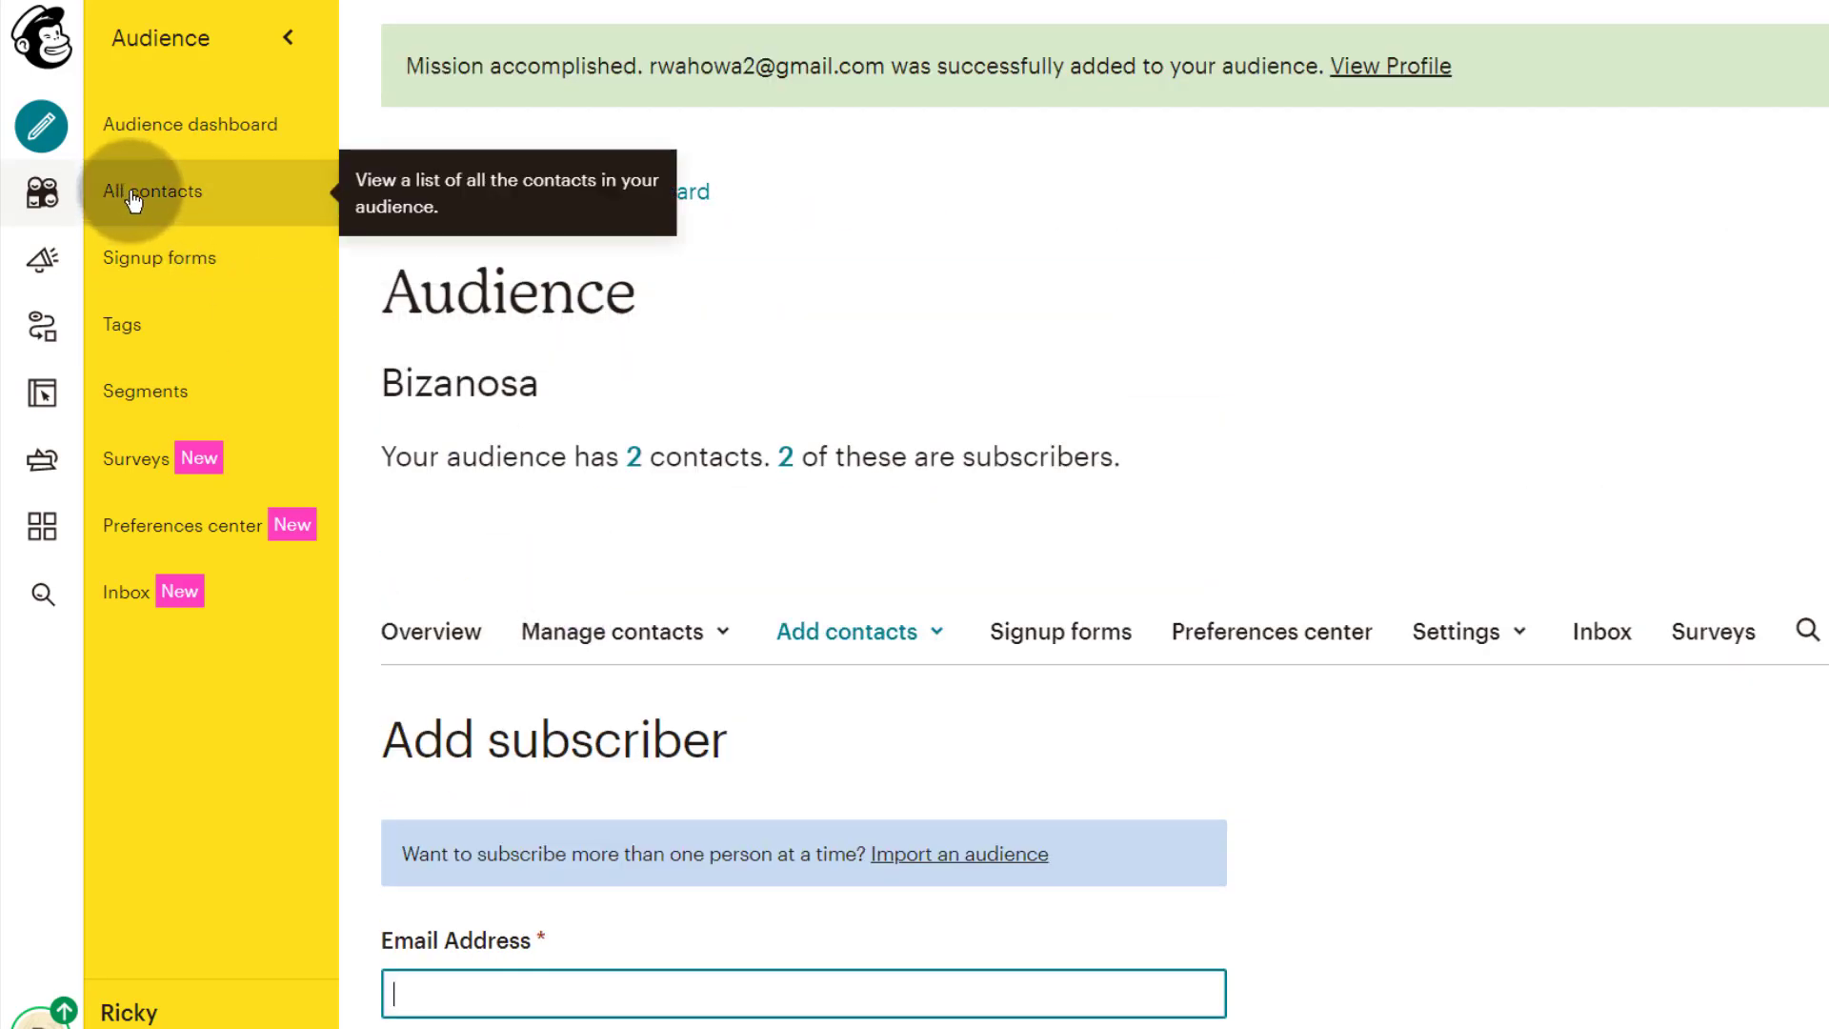
pyautogui.click(134, 195)
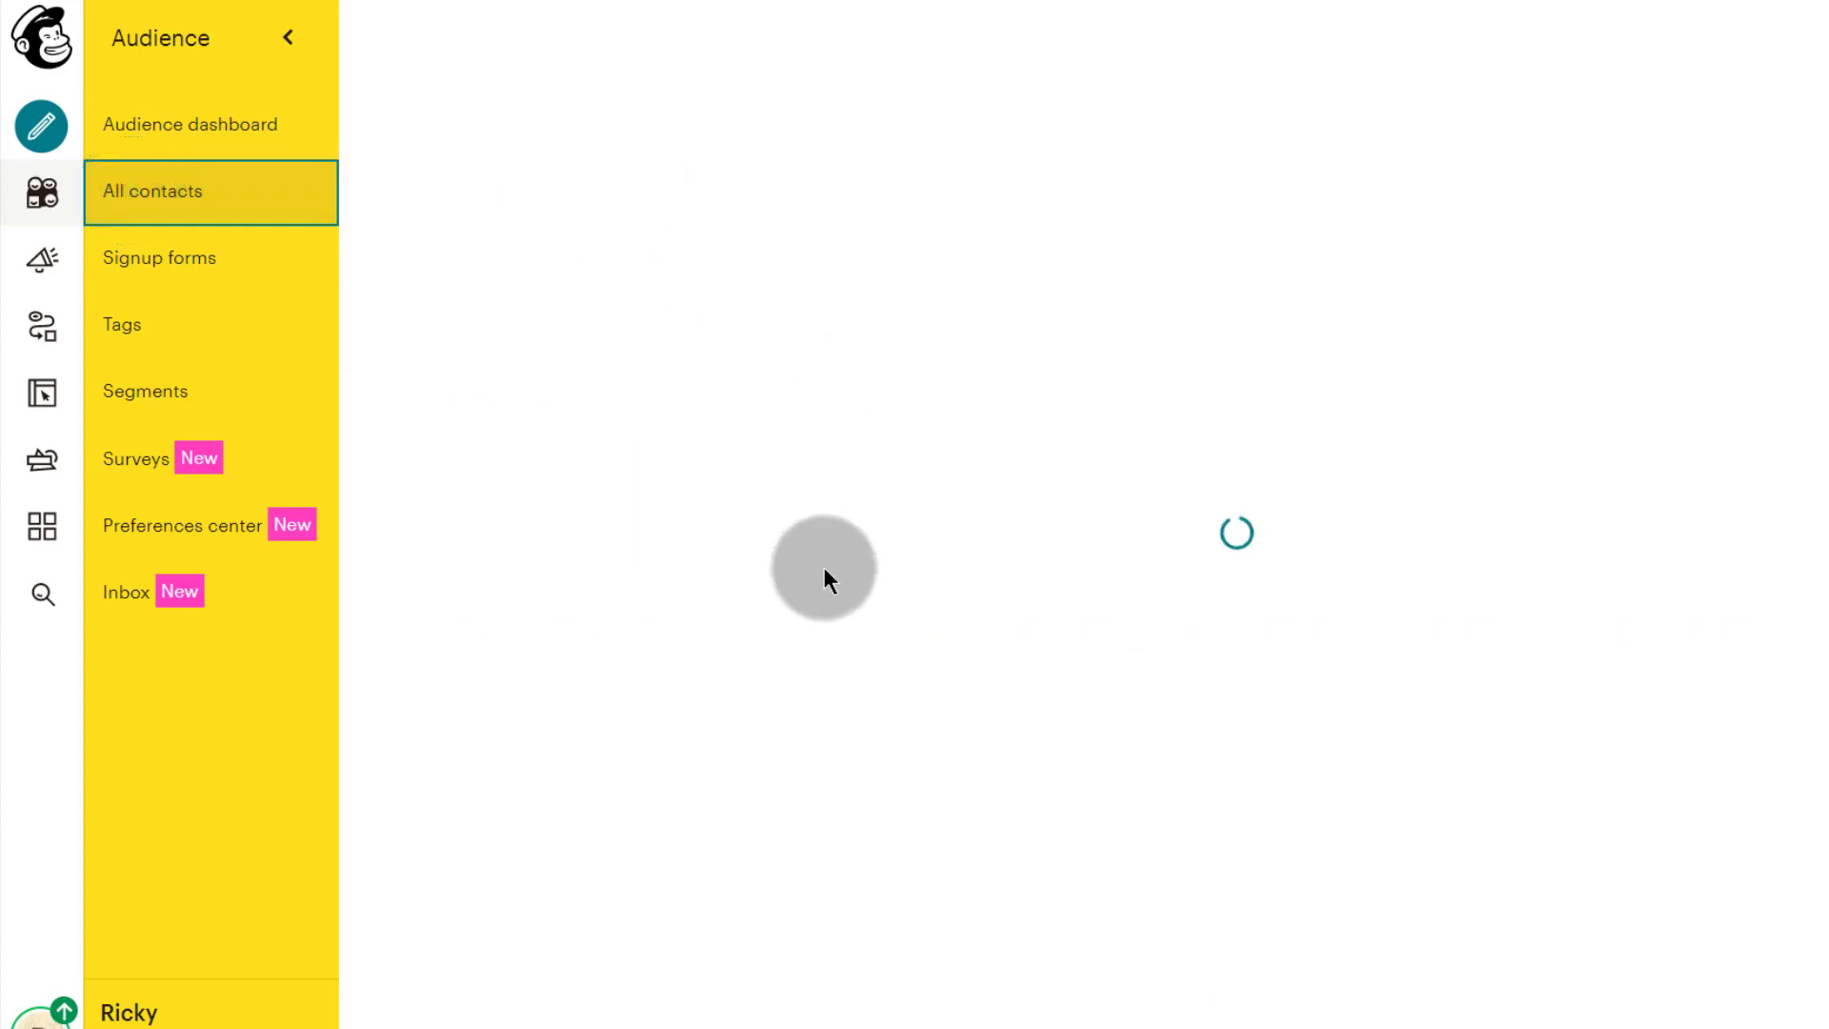
pyautogui.scroll(-1, 744, 710)
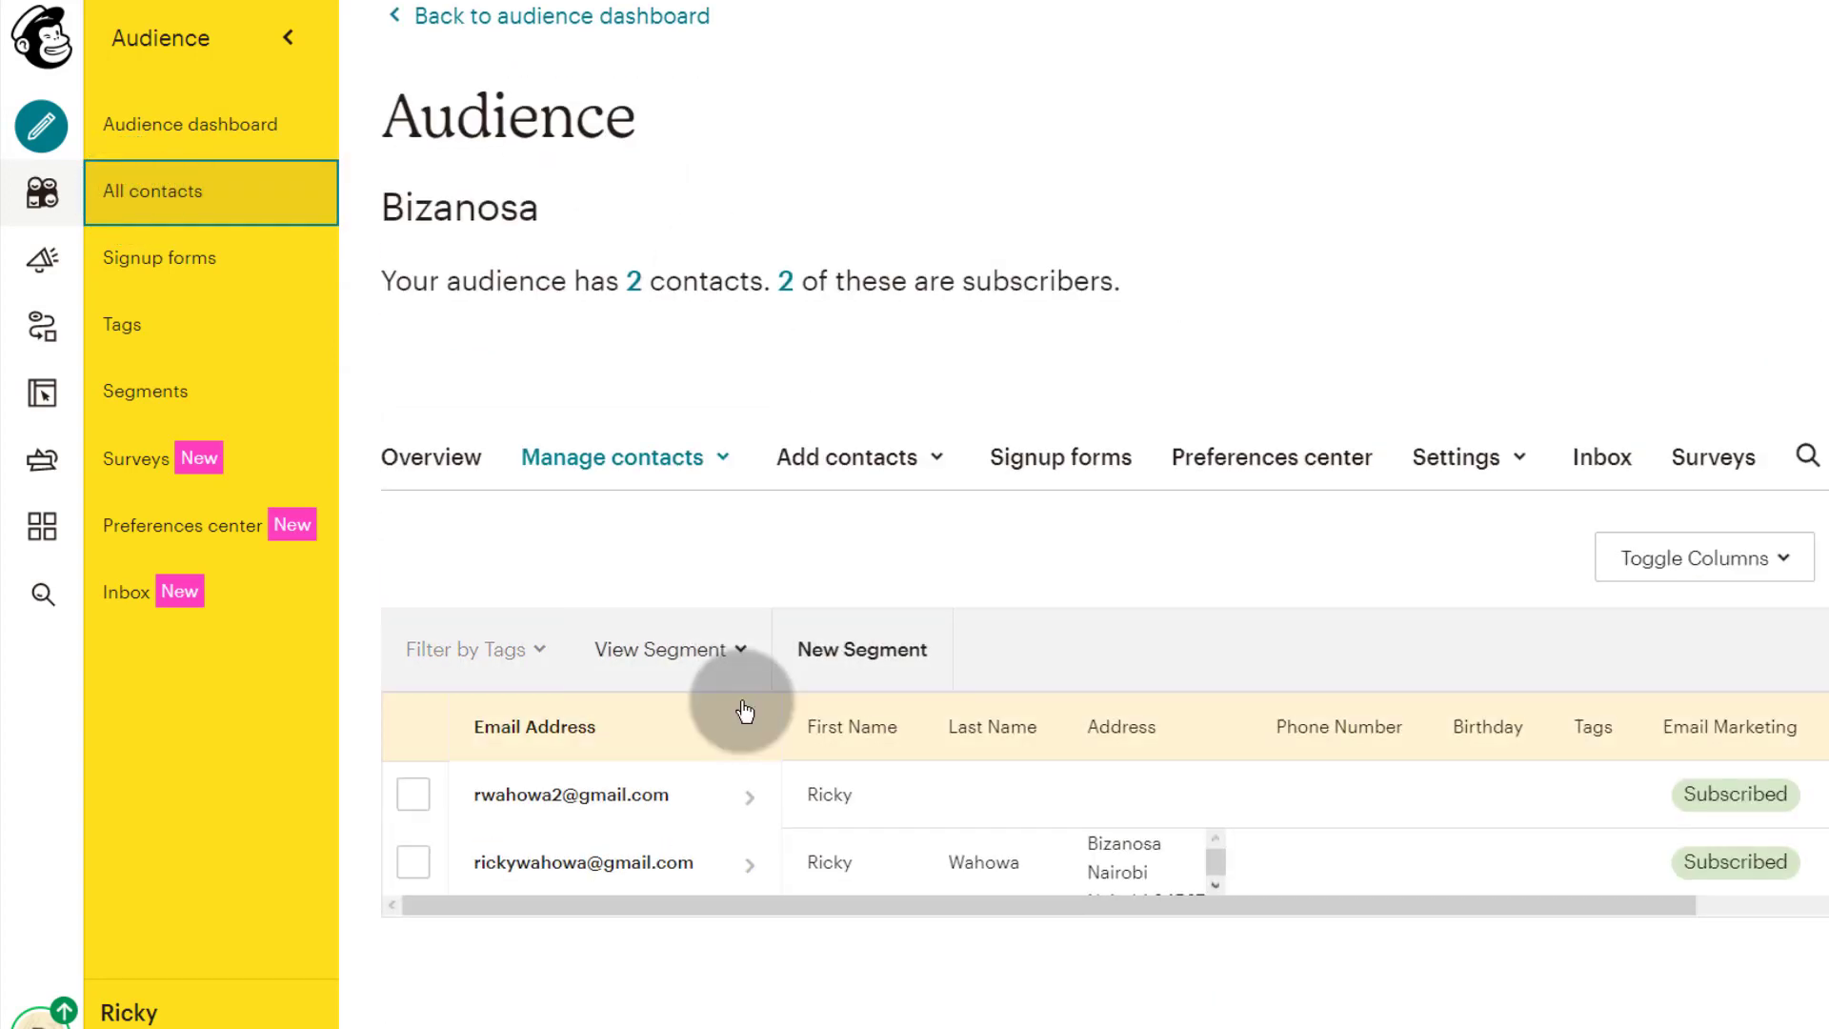
pyautogui.click(414, 792)
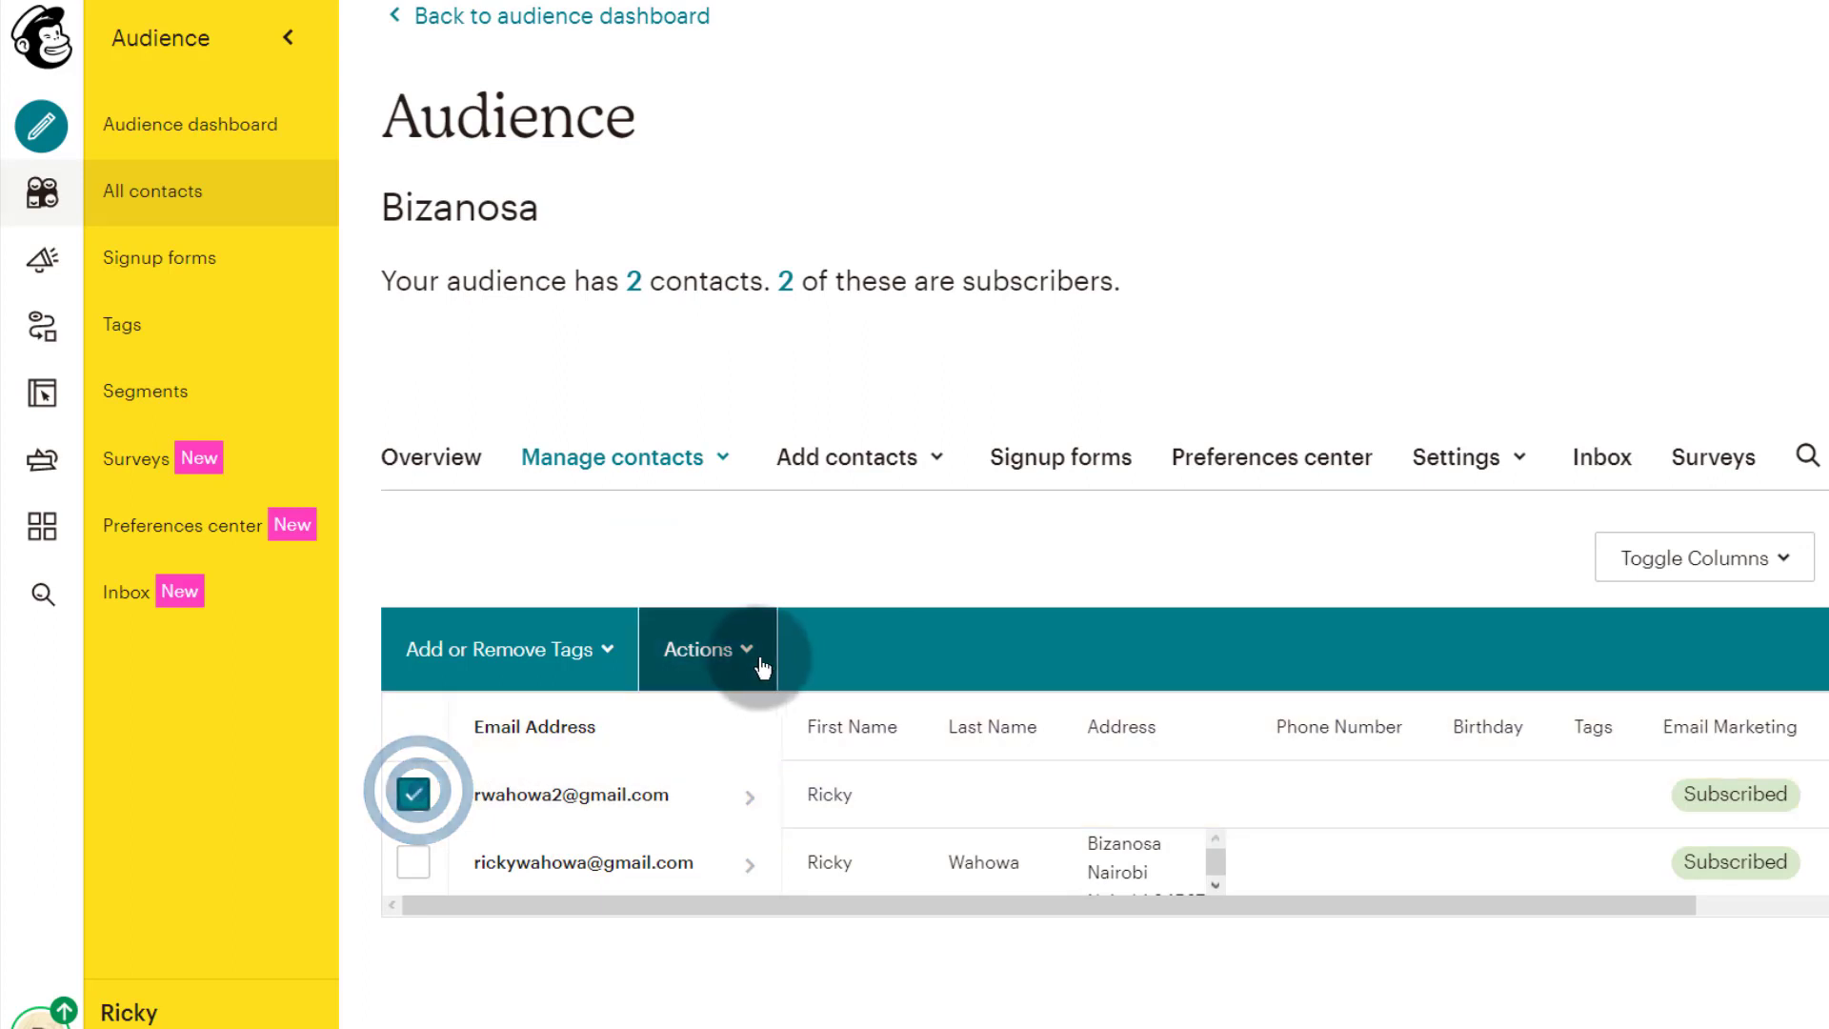
# Step: Unsubscribe the checked contact via Actions > Unsubscribe and confirm
pyautogui.click(758, 660)
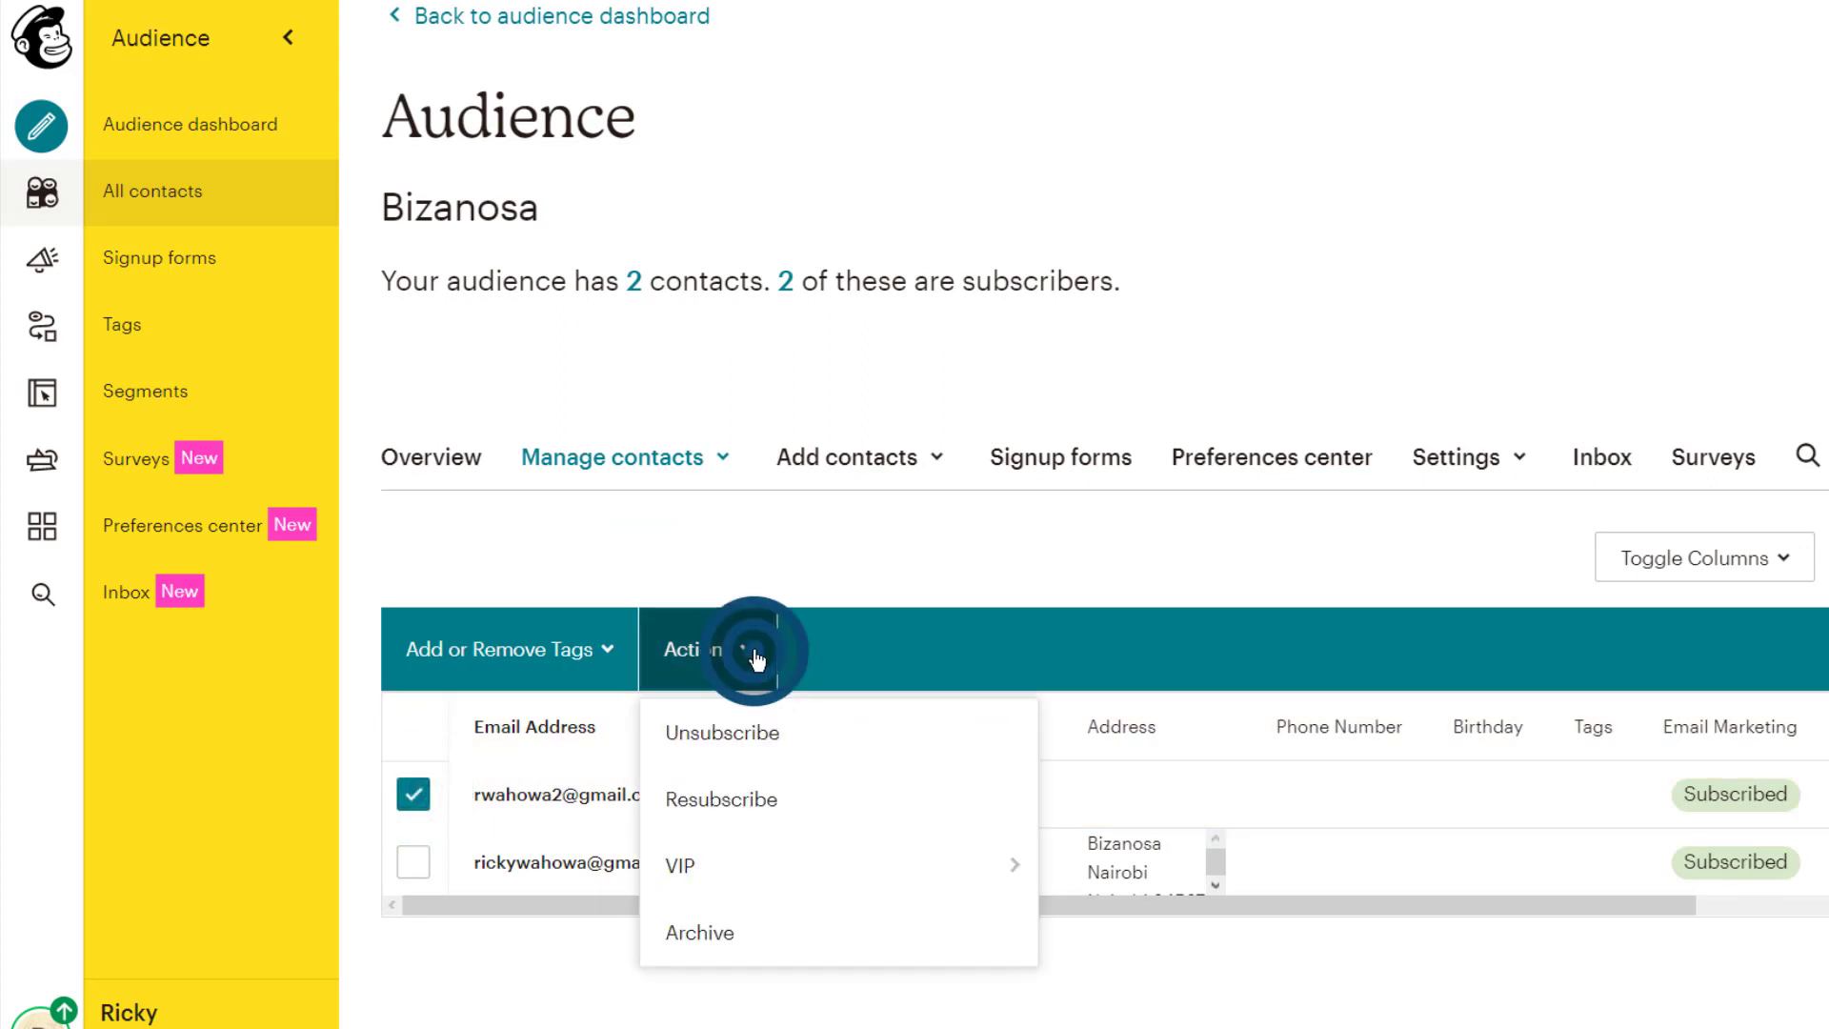
pyautogui.click(712, 738)
pyautogui.click(869, 678)
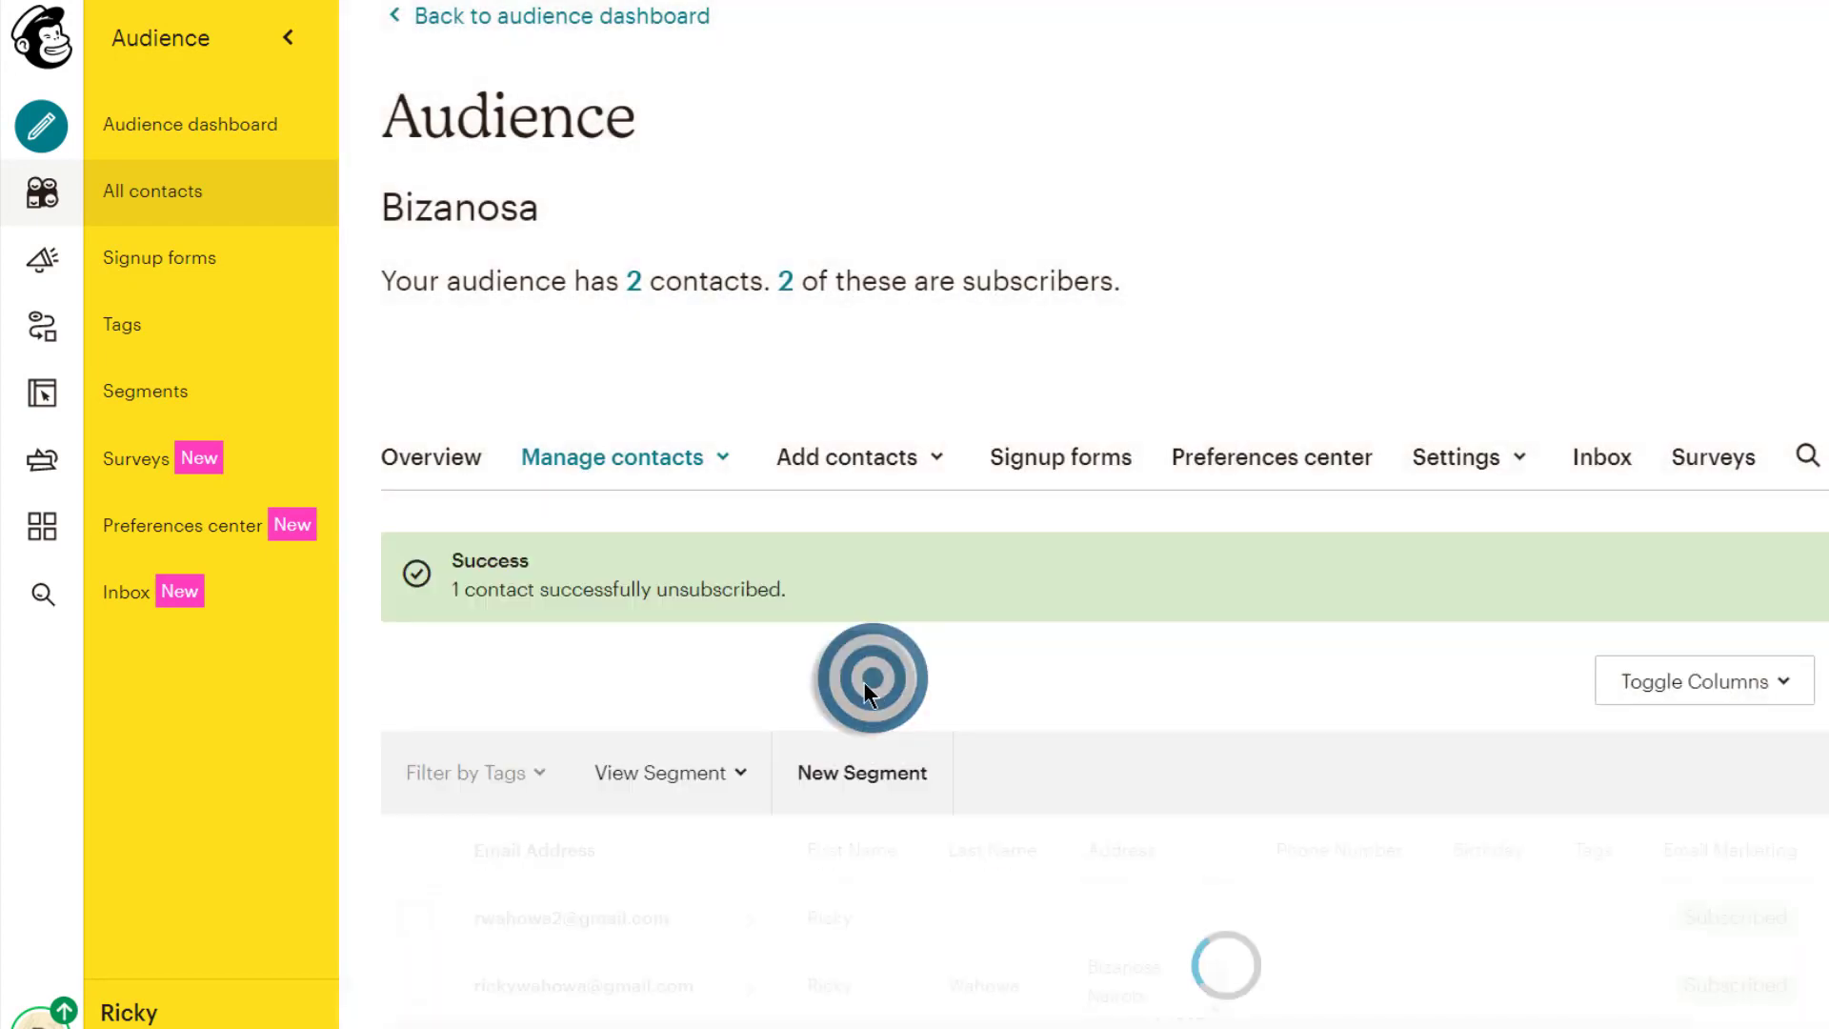
pyautogui.scroll(-1, 667, 733)
pyautogui.click(414, 796)
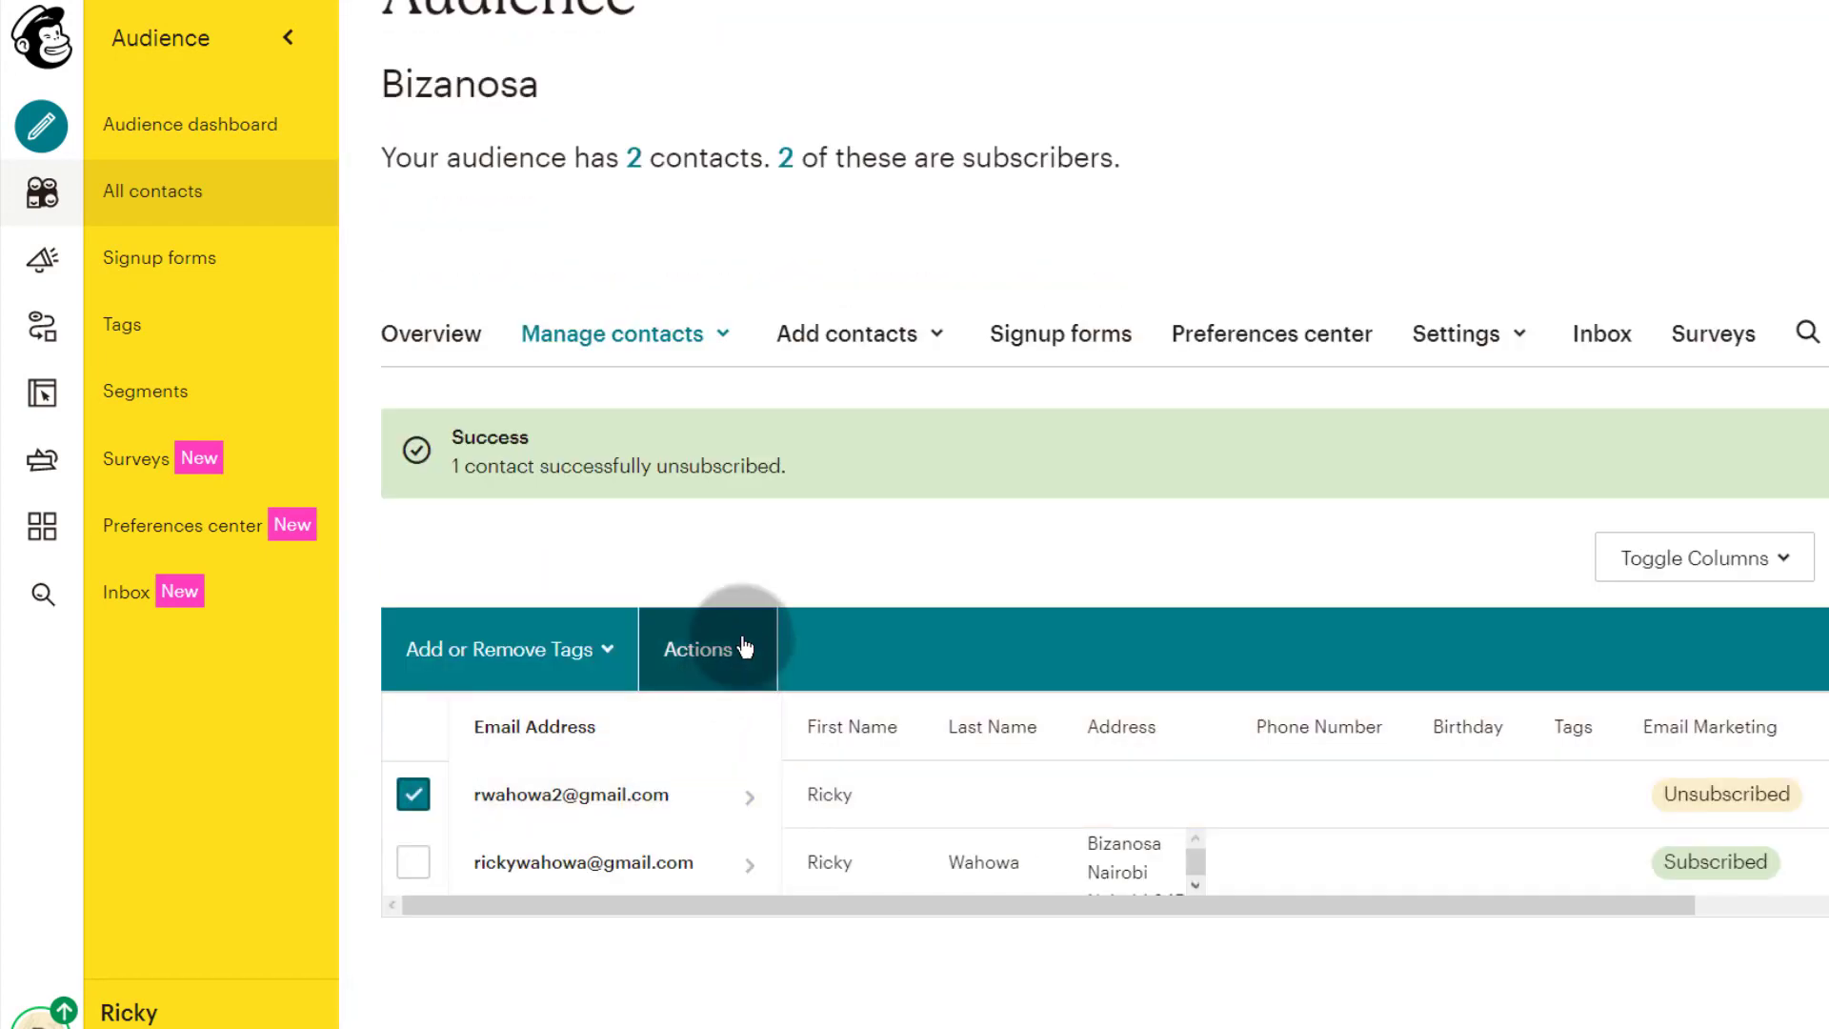
# Step: Archive the unsubscribed contact via Actions > Archive and confirm
pyautogui.click(743, 645)
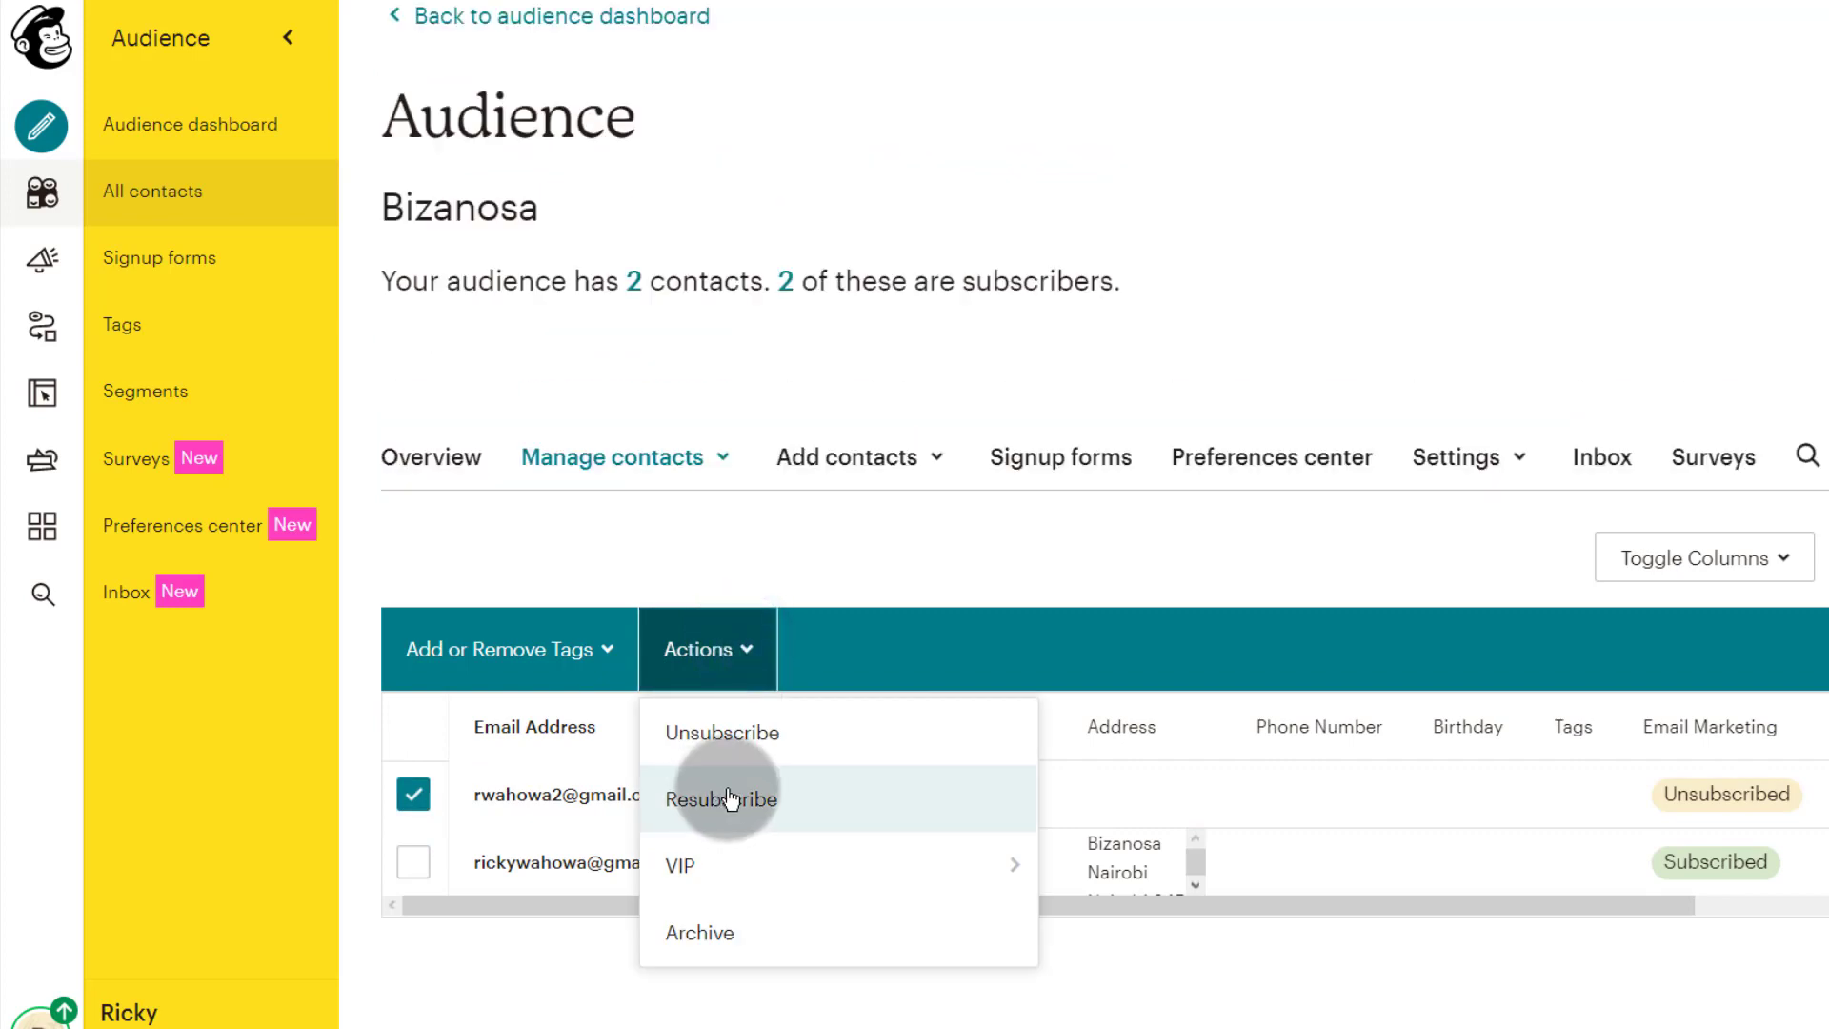
pyautogui.click(710, 943)
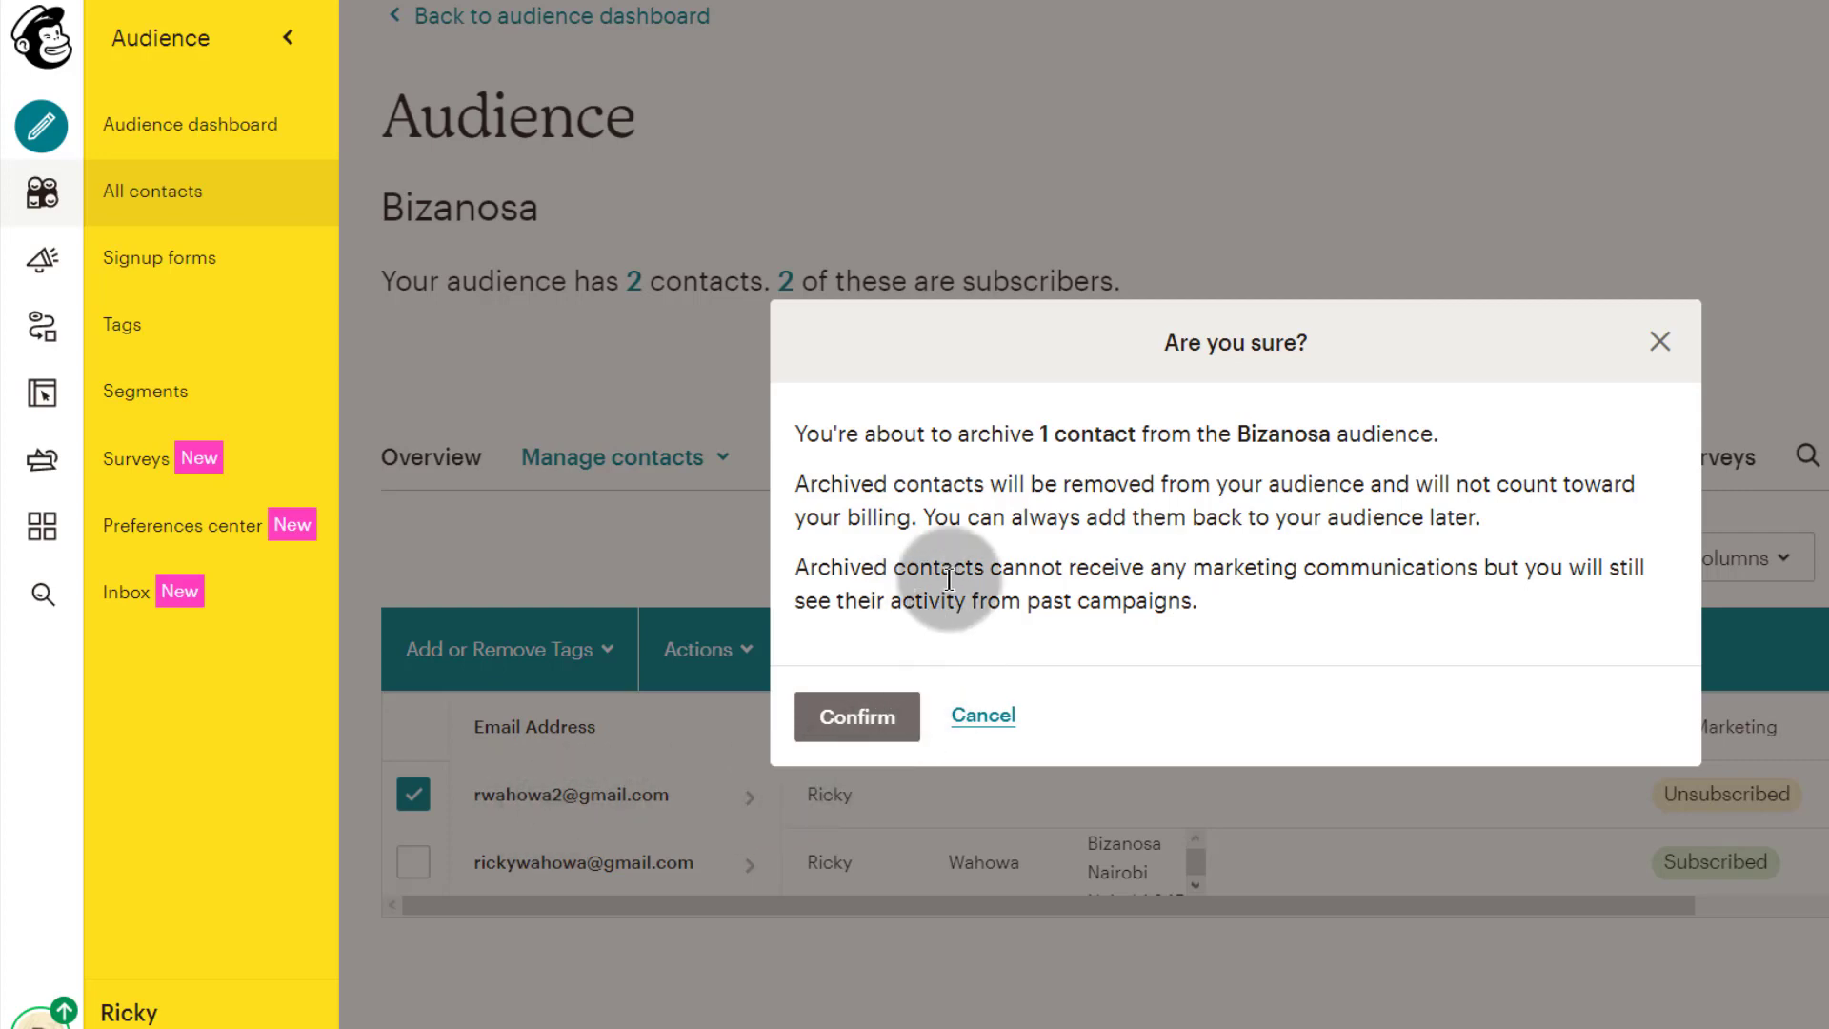
pyautogui.click(862, 716)
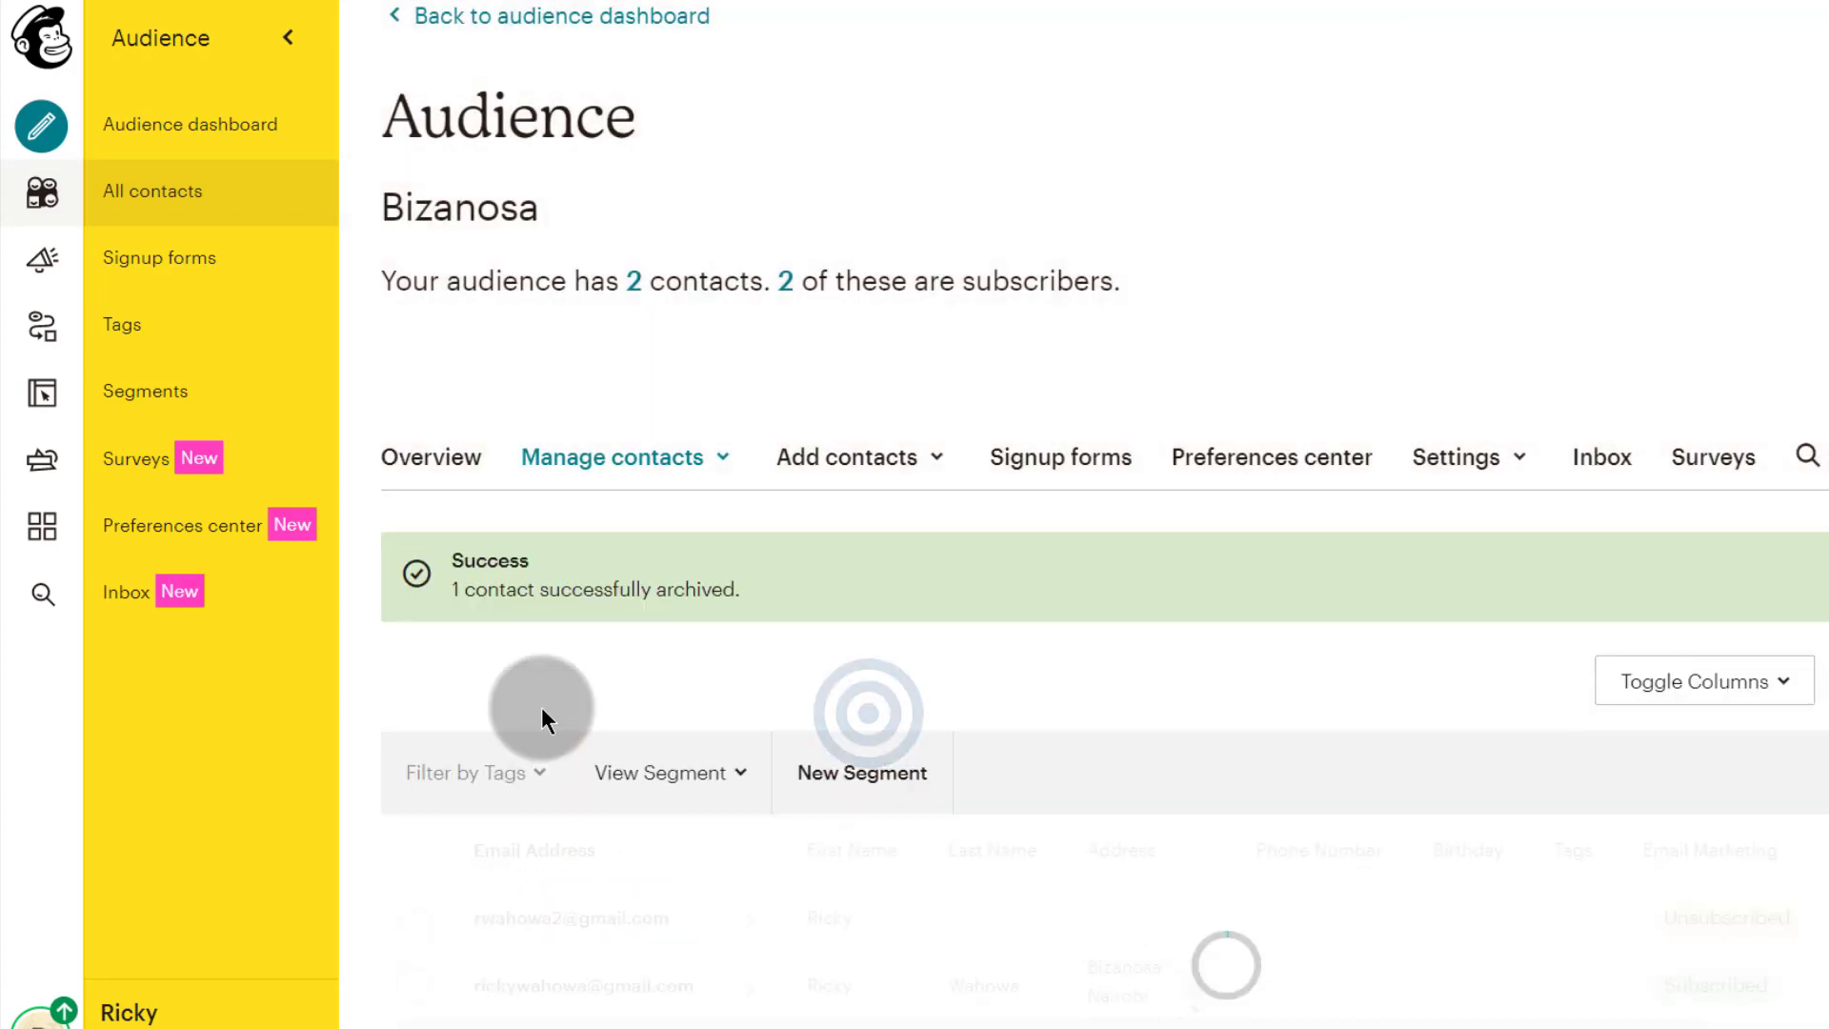
pyautogui.scroll(-1, 560, 772)
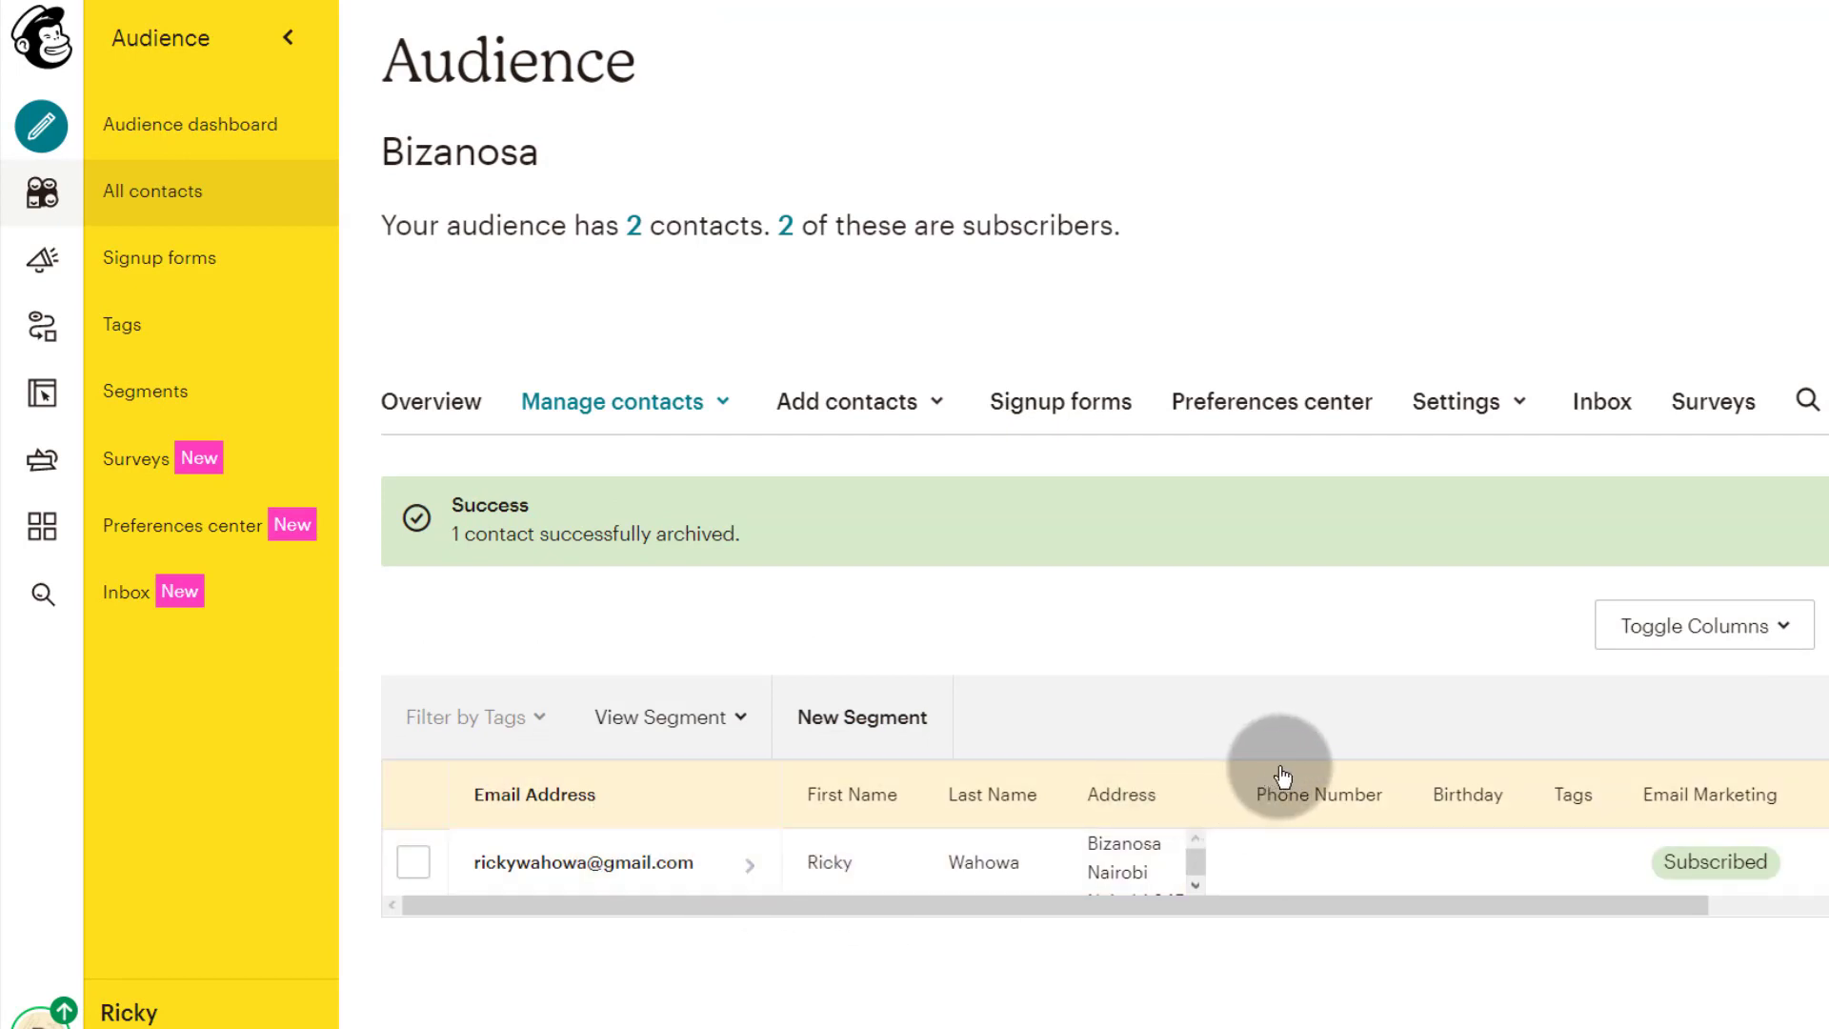
pyautogui.click(707, 505)
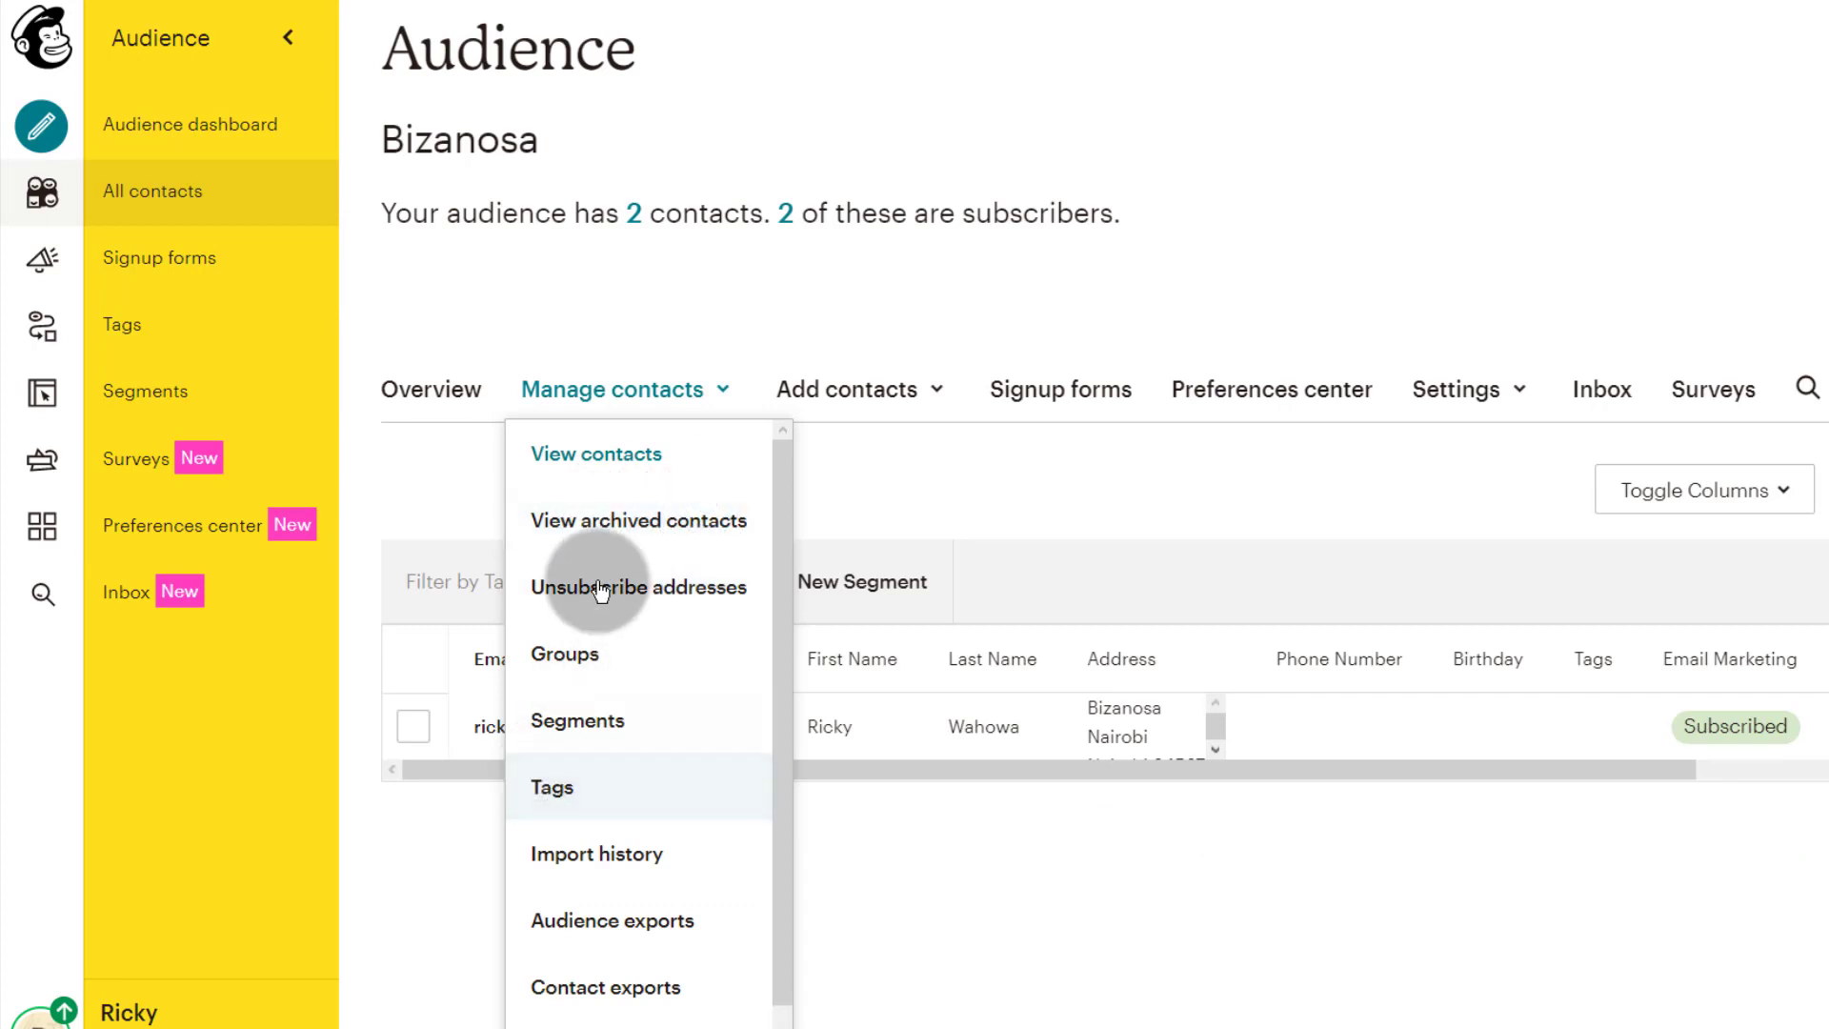
# Step: Review the Manage contacts dropdown options
pyautogui.click(892, 503)
pyautogui.click(717, 506)
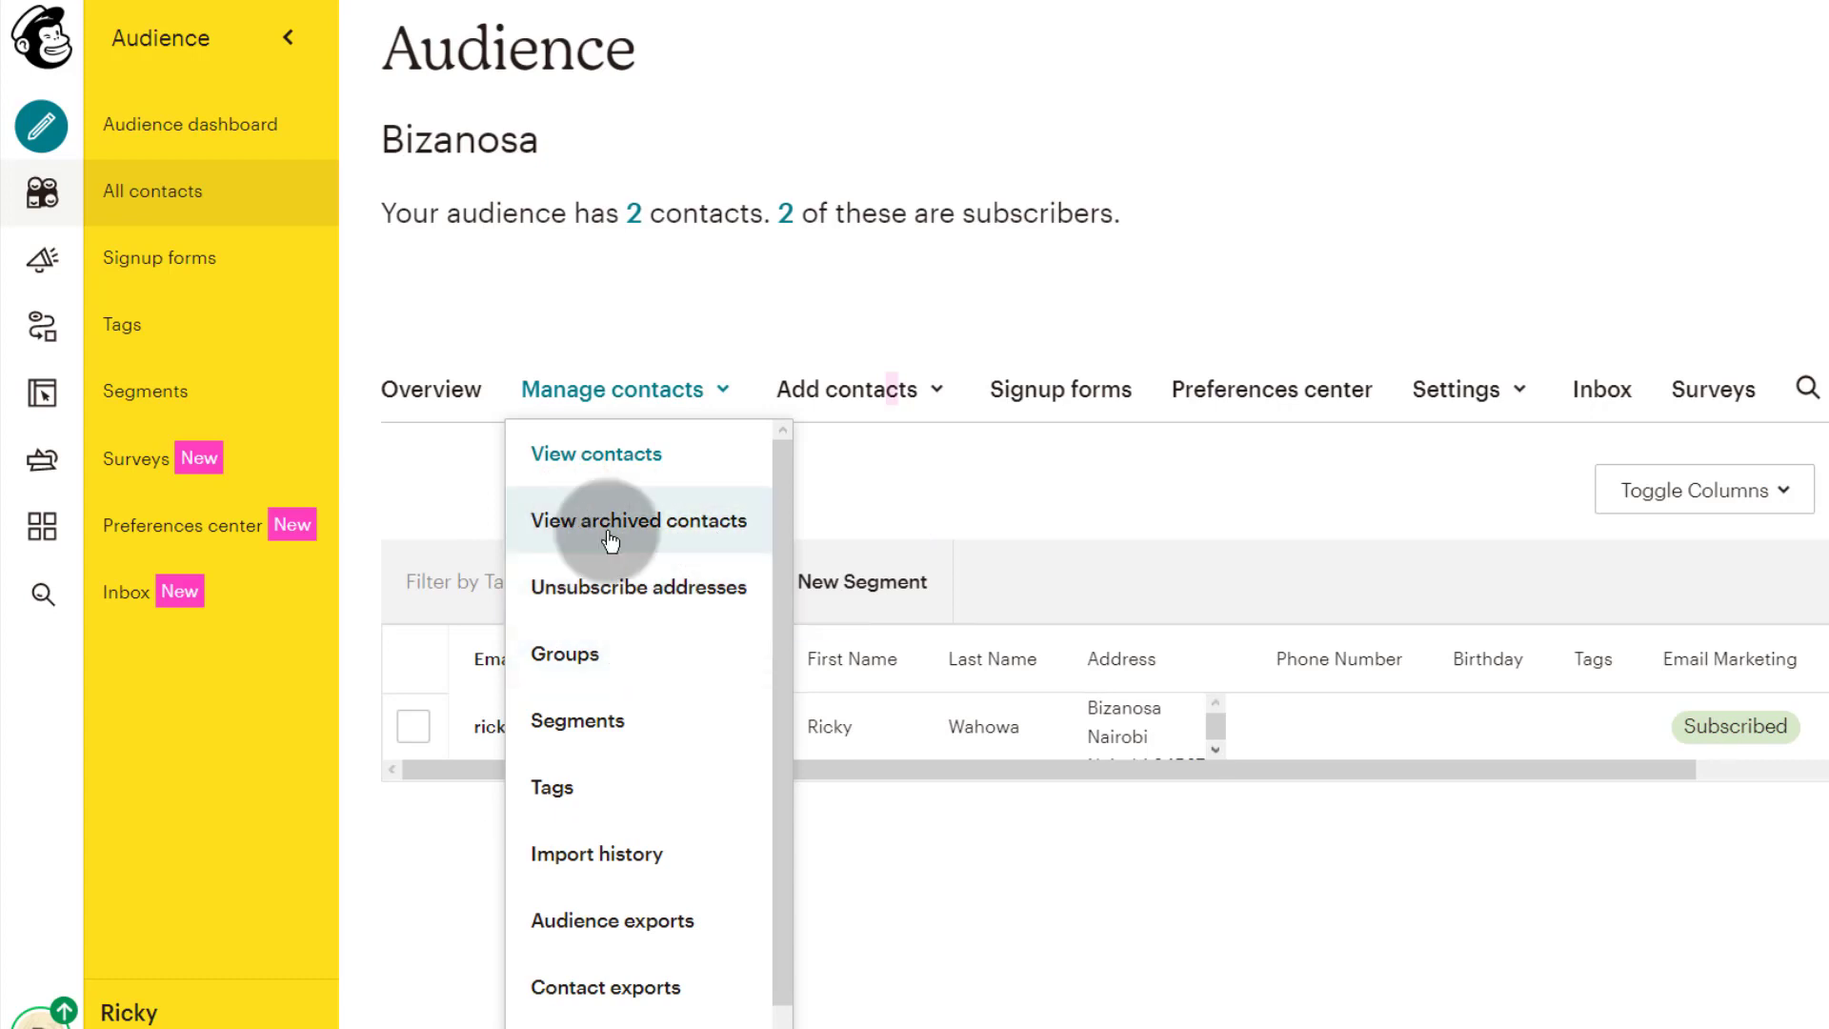
pyautogui.click(981, 501)
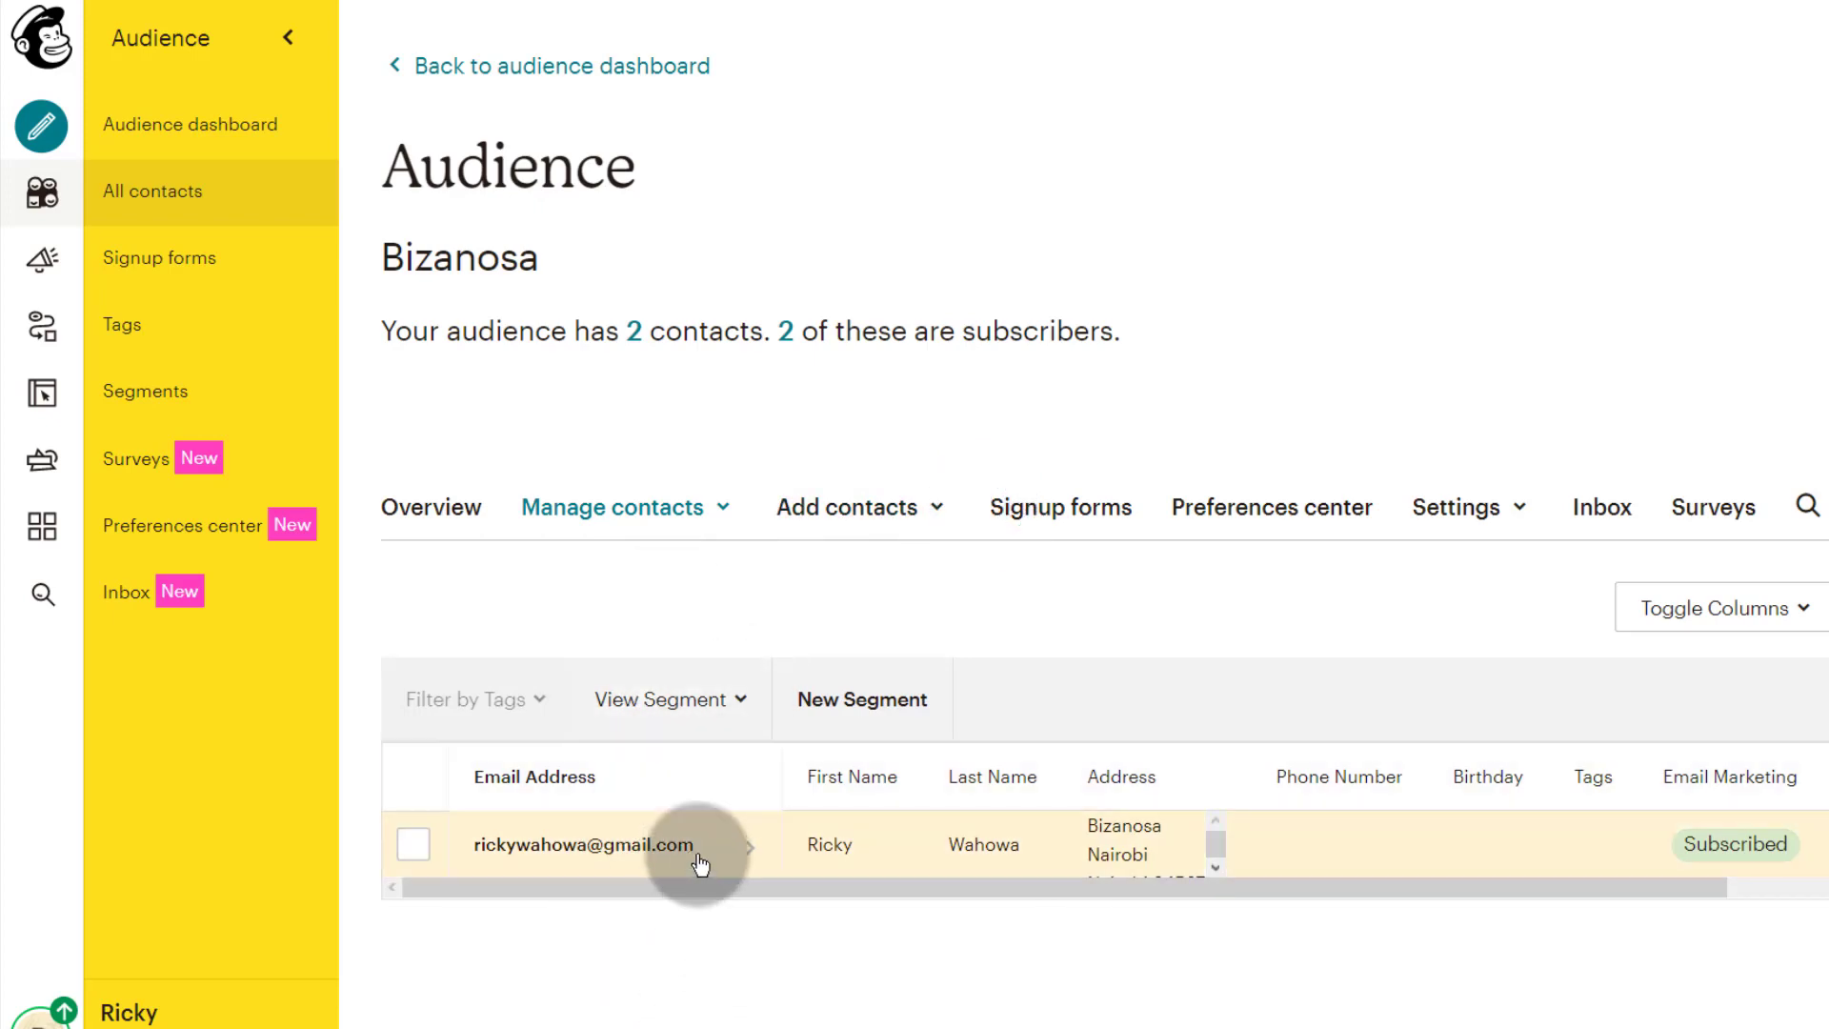
pyautogui.click(724, 511)
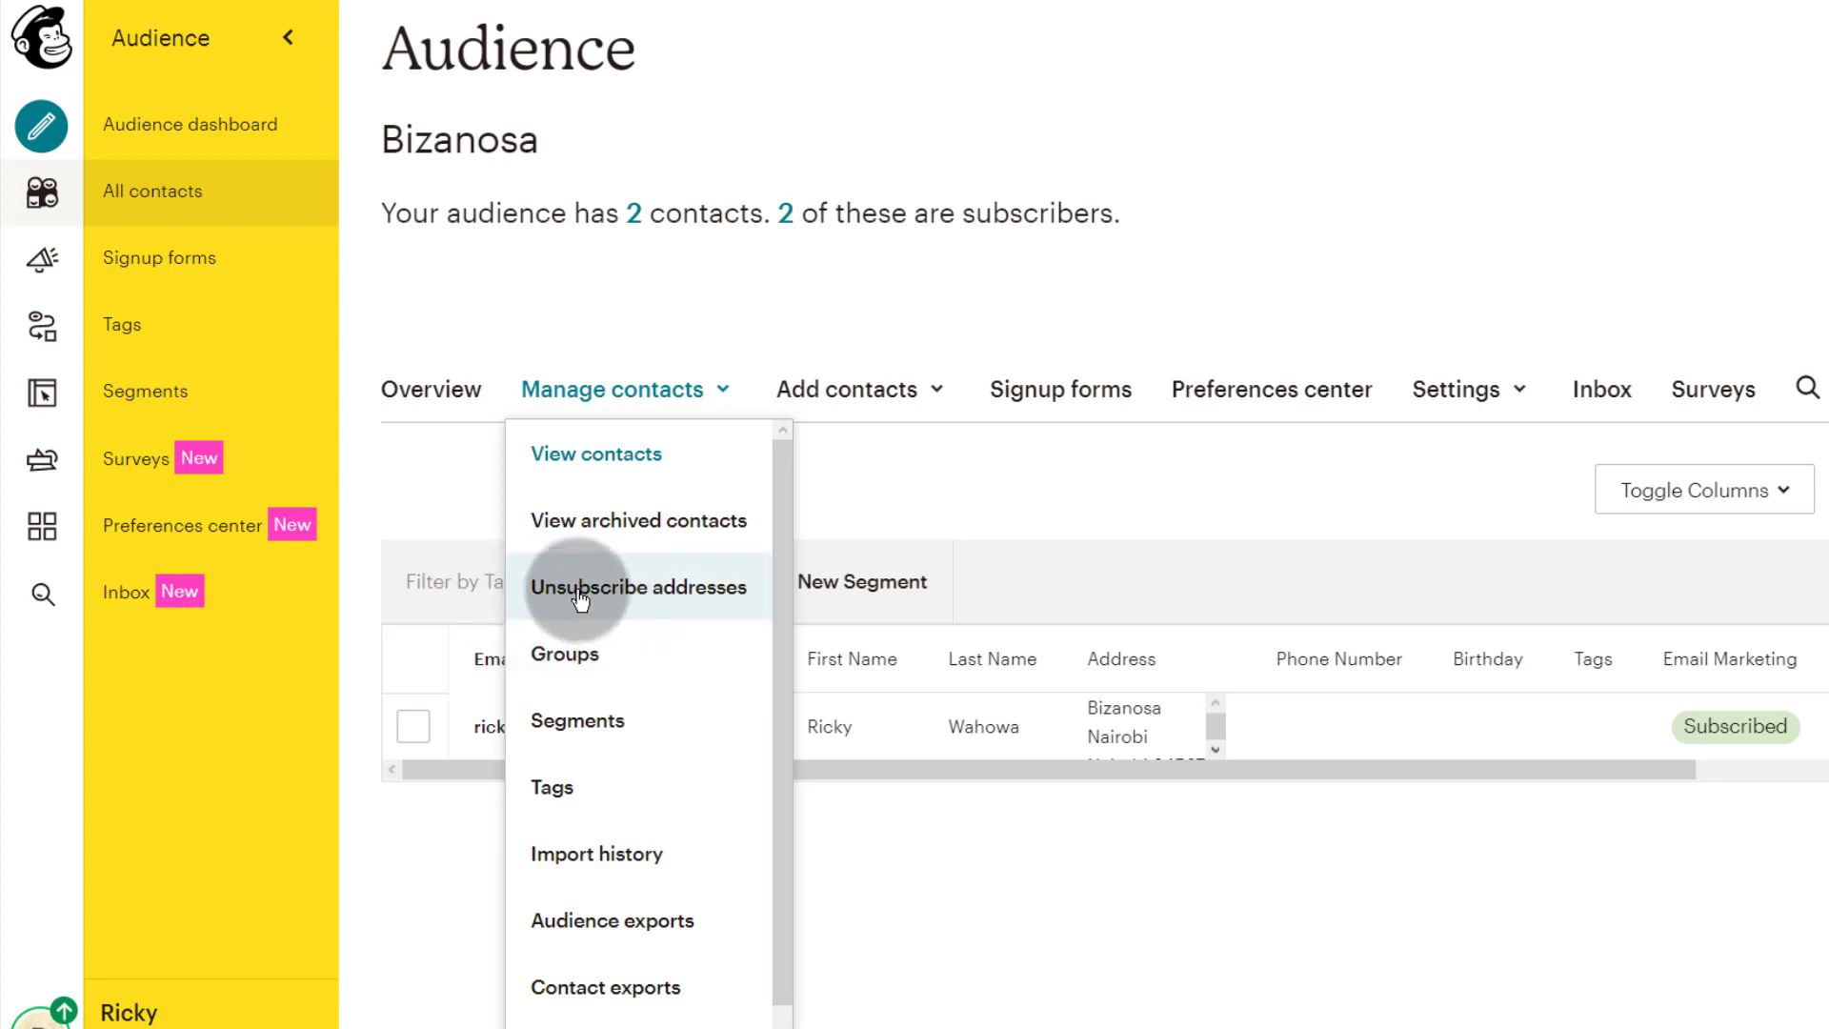
pyautogui.click(414, 865)
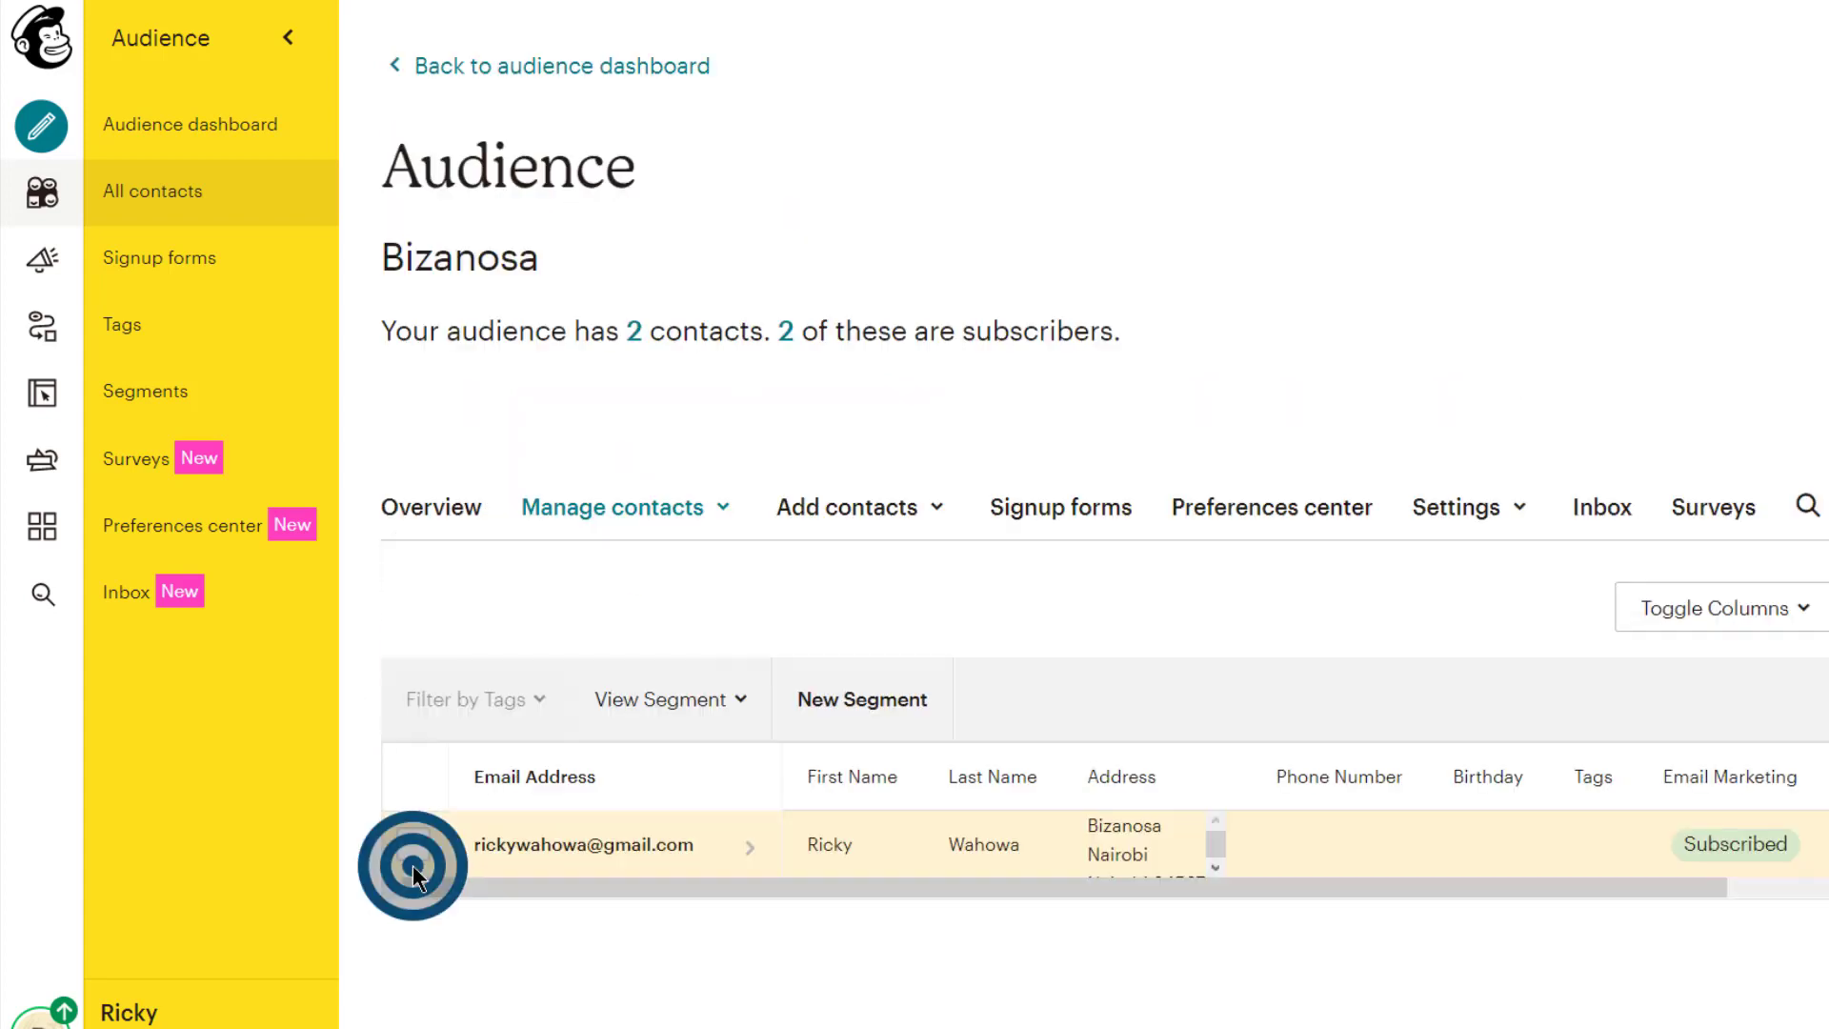
# Step: Scroll the contact table and show the Add contacts choices
pyautogui.click(756, 992)
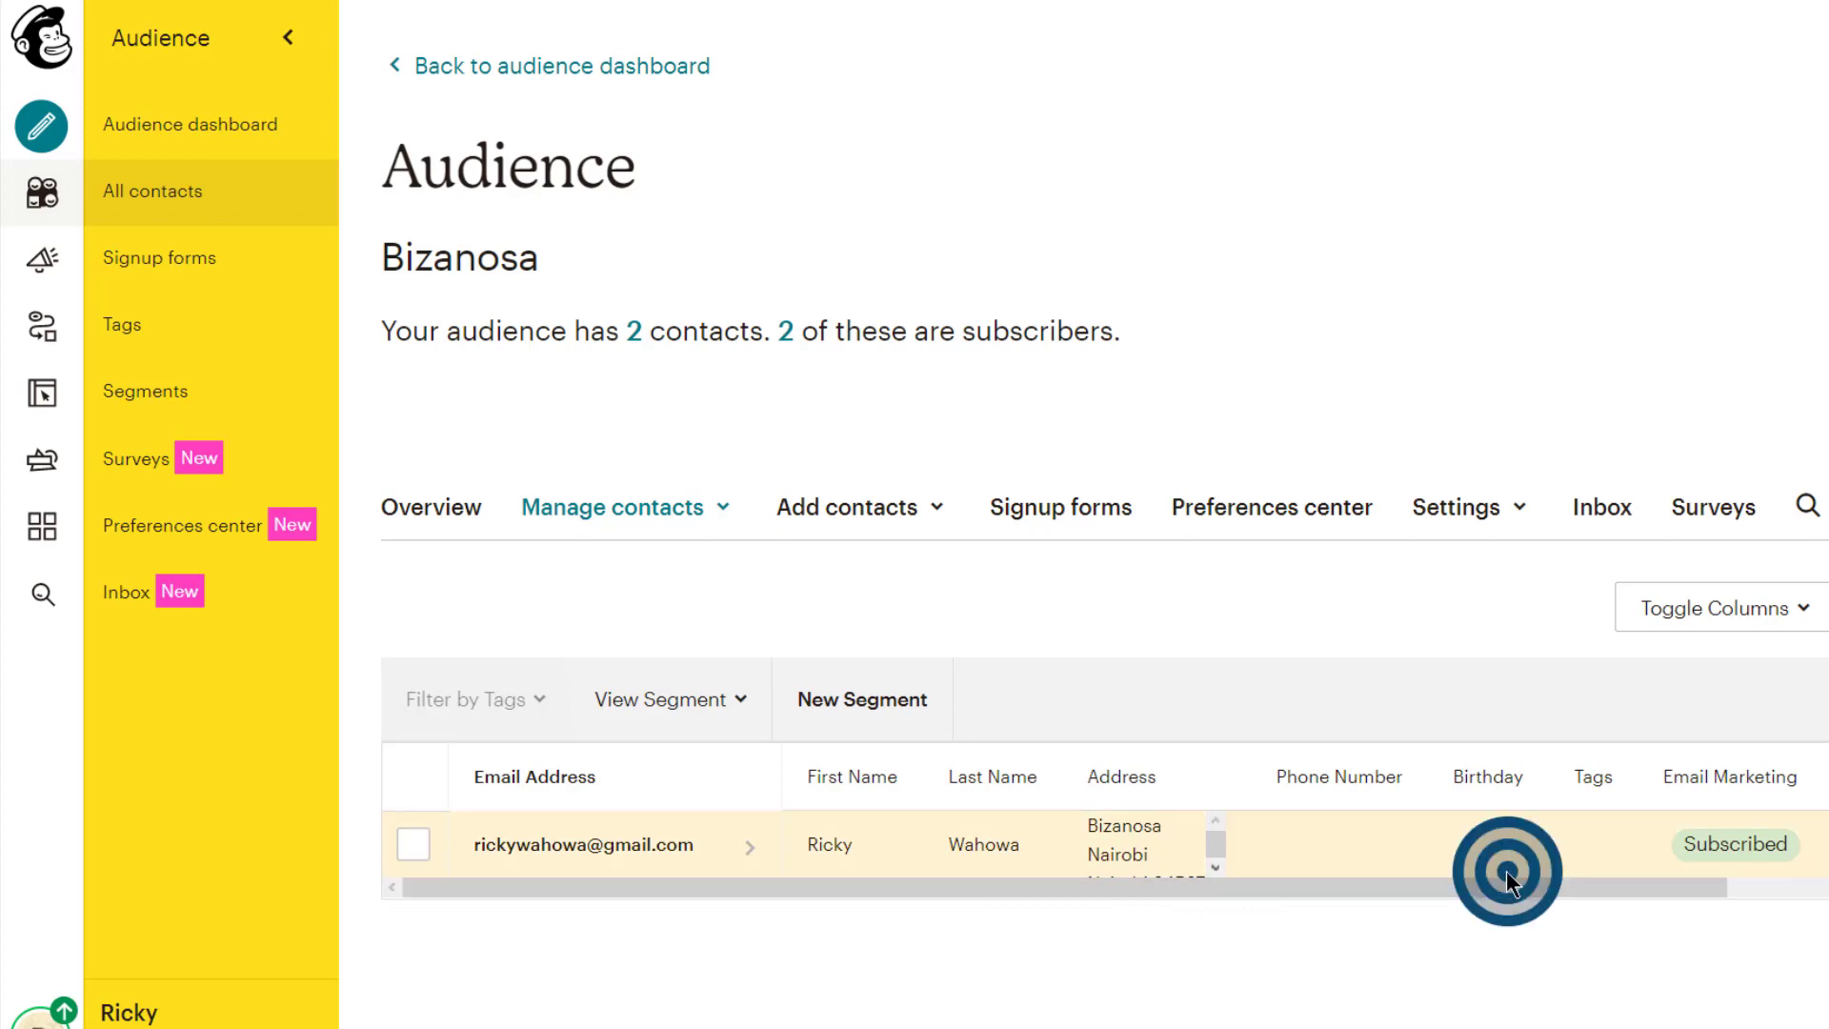
pyautogui.moveTo(1505, 888); pyautogui.dragTo(991, 1025)
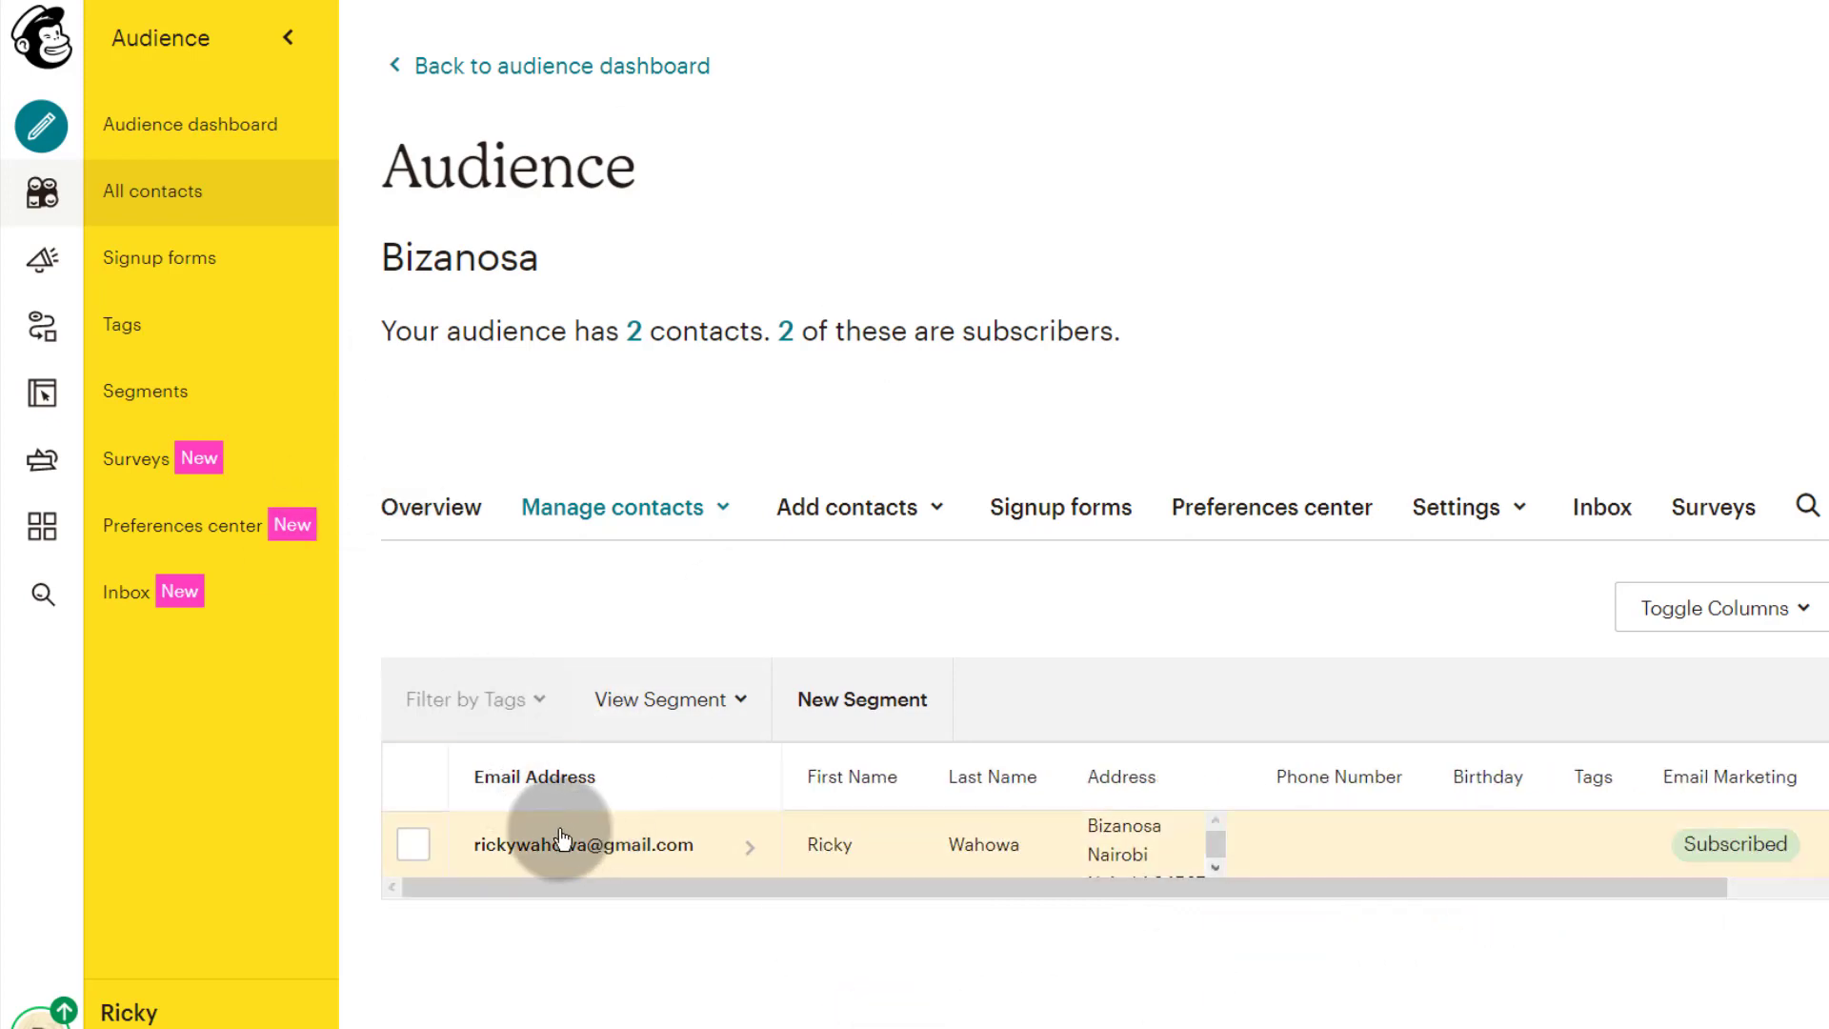
pyautogui.click(945, 510)
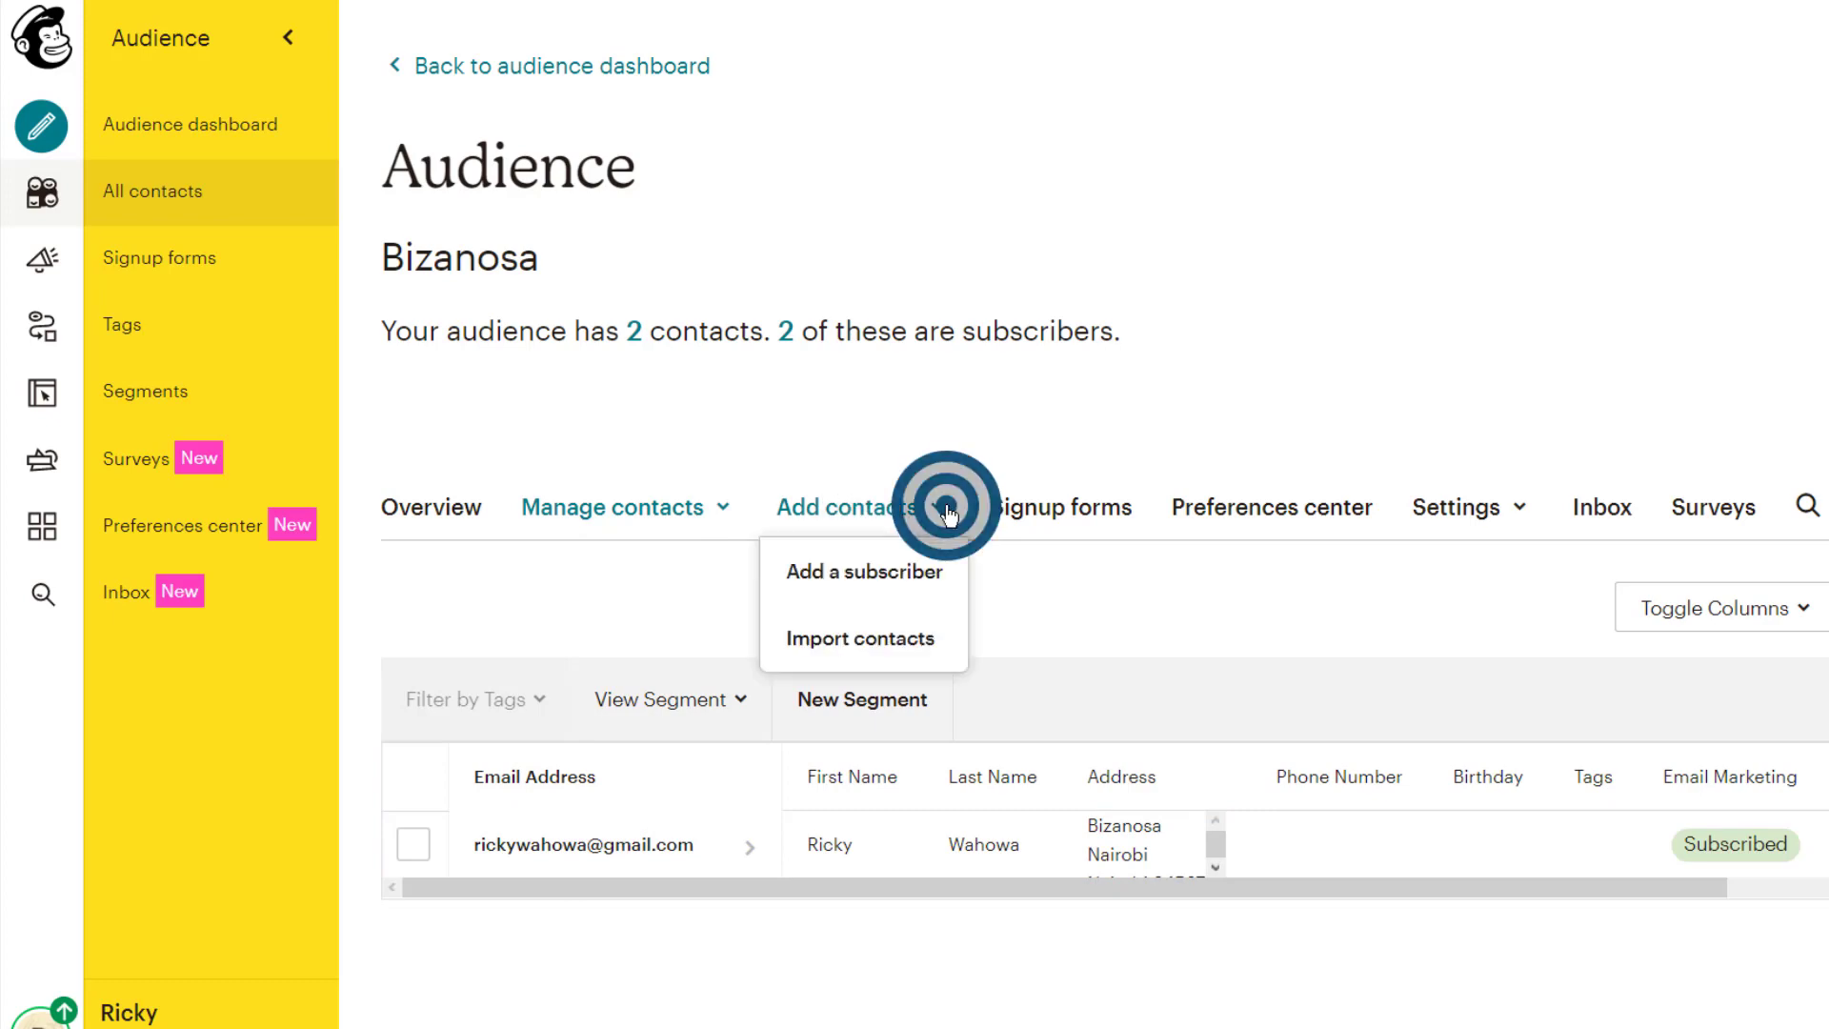
# Step: Start an Import contacts flow with Upload file and open Browse
pyautogui.click(829, 637)
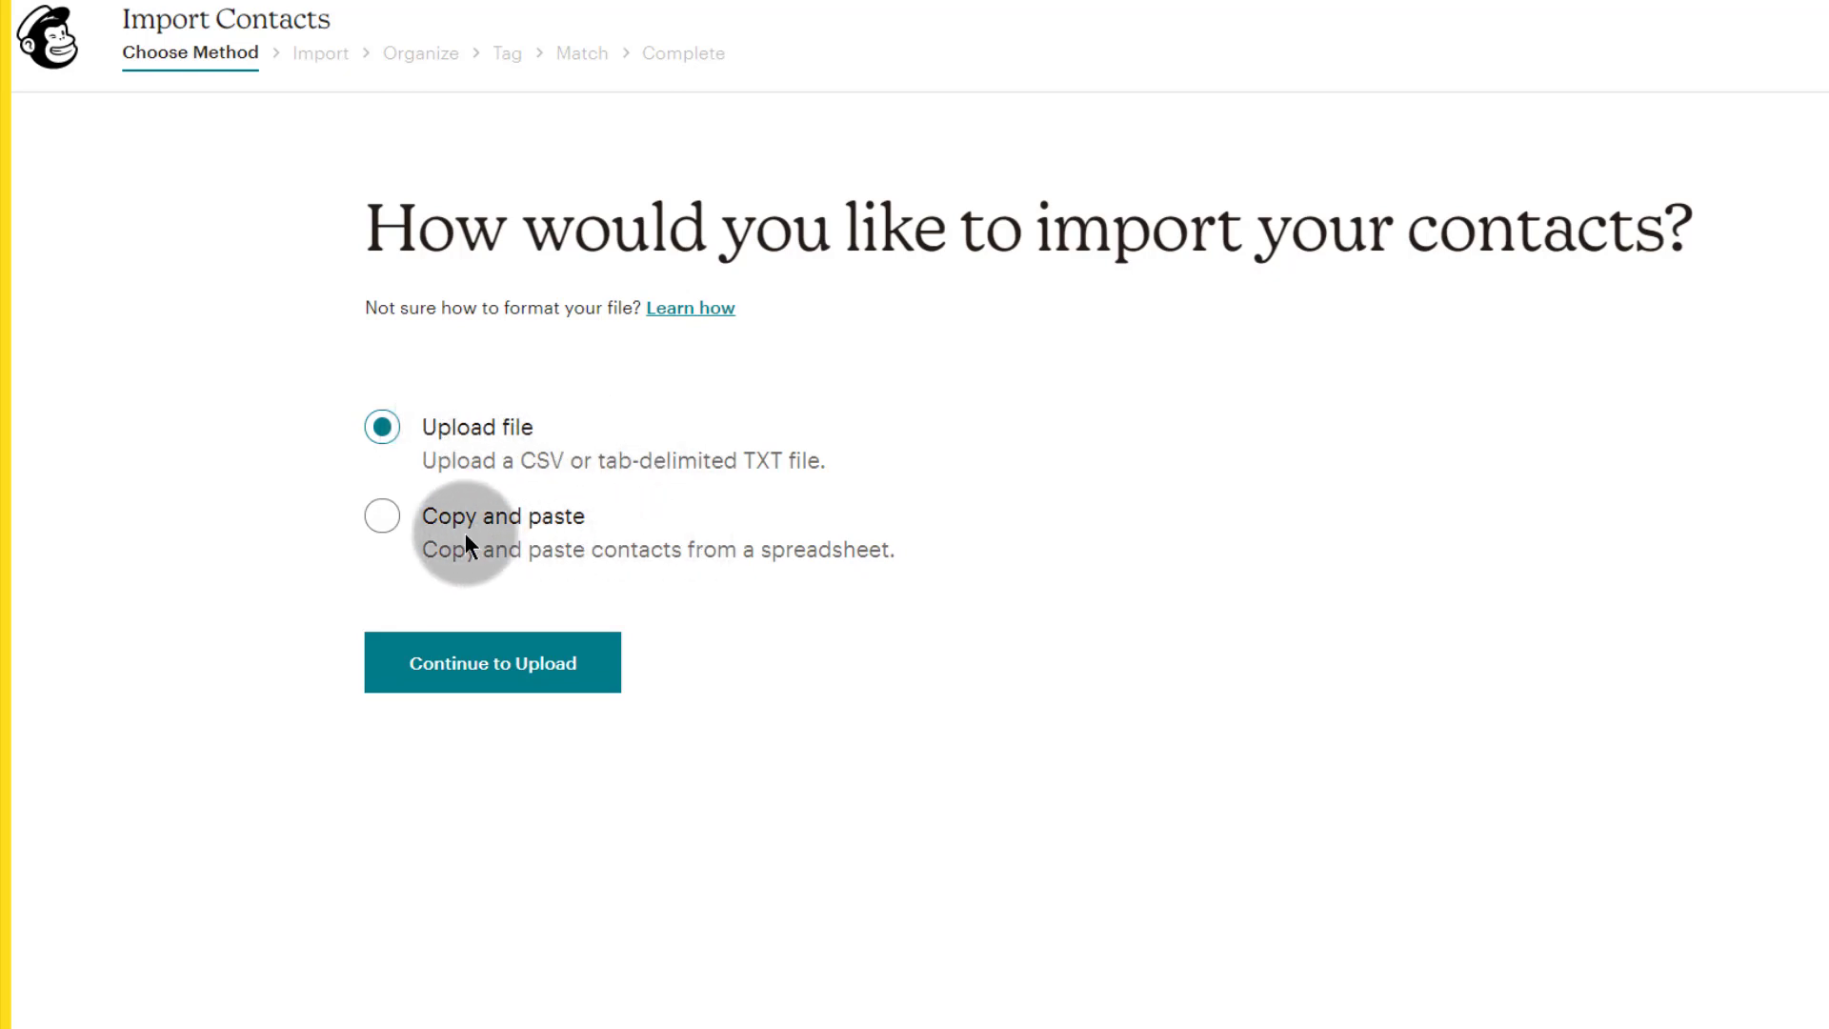
pyautogui.click(384, 517)
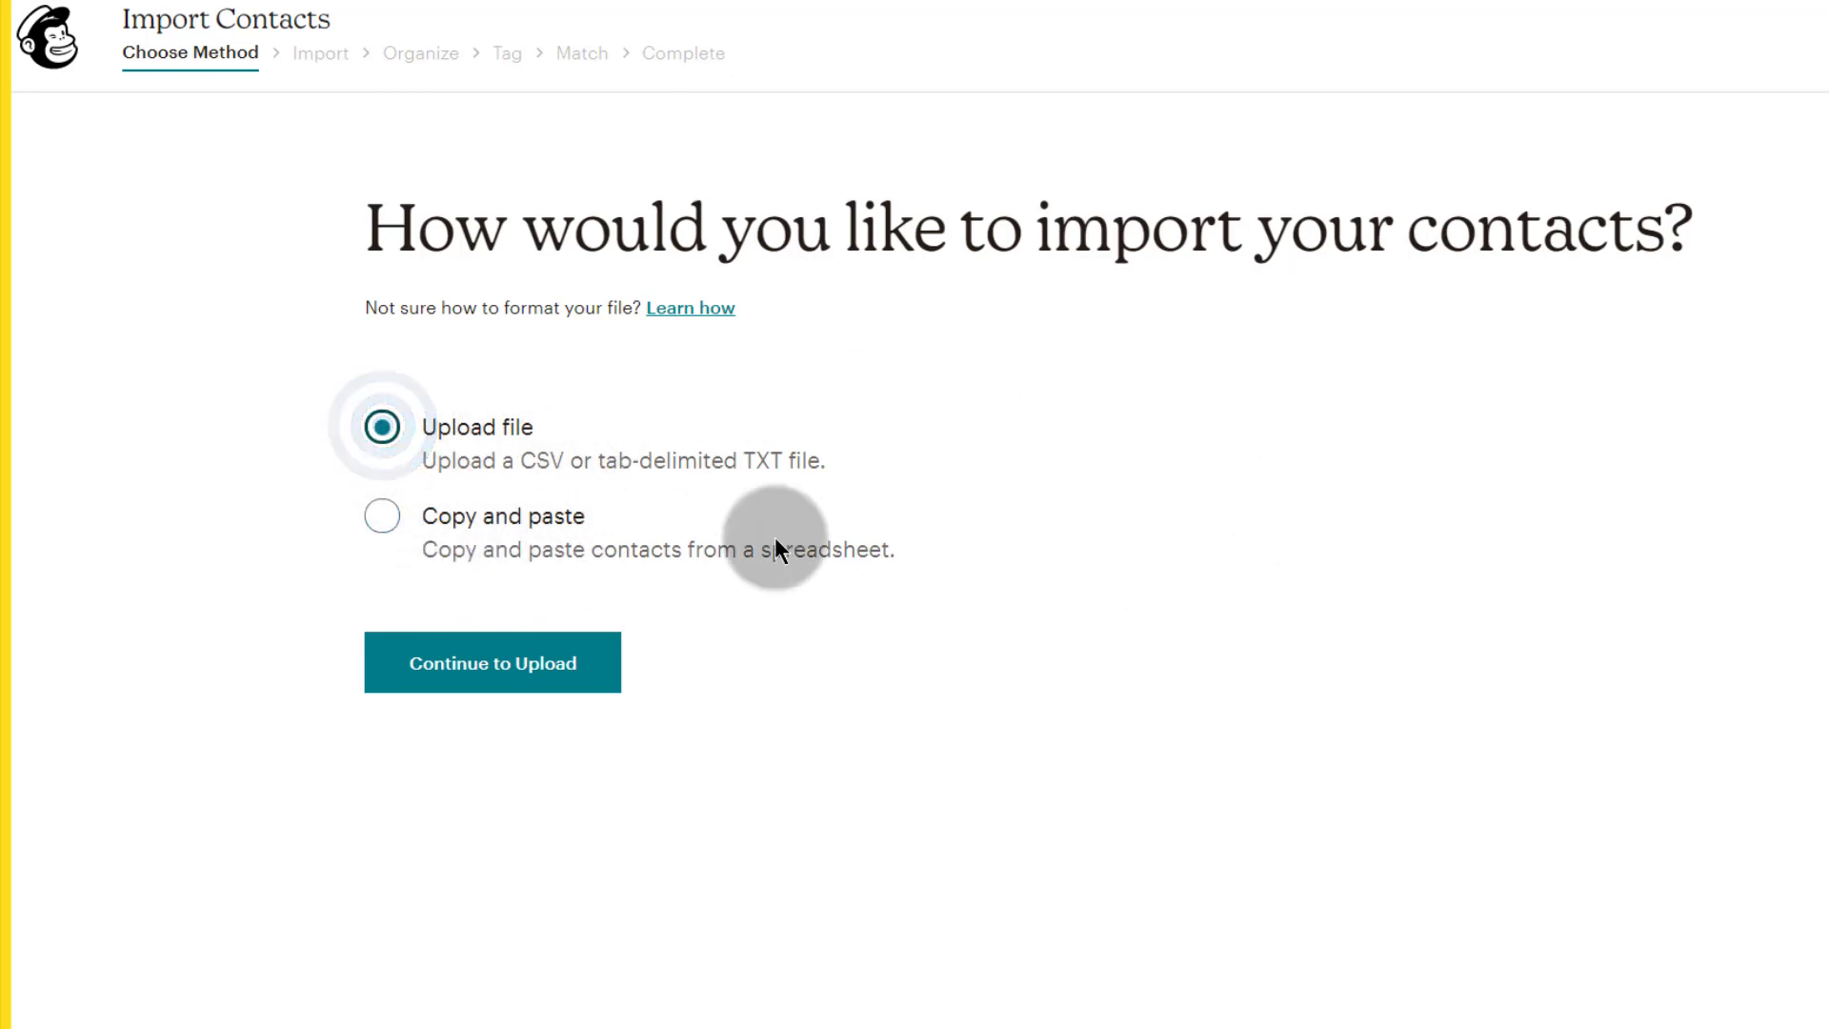
pyautogui.click(437, 655)
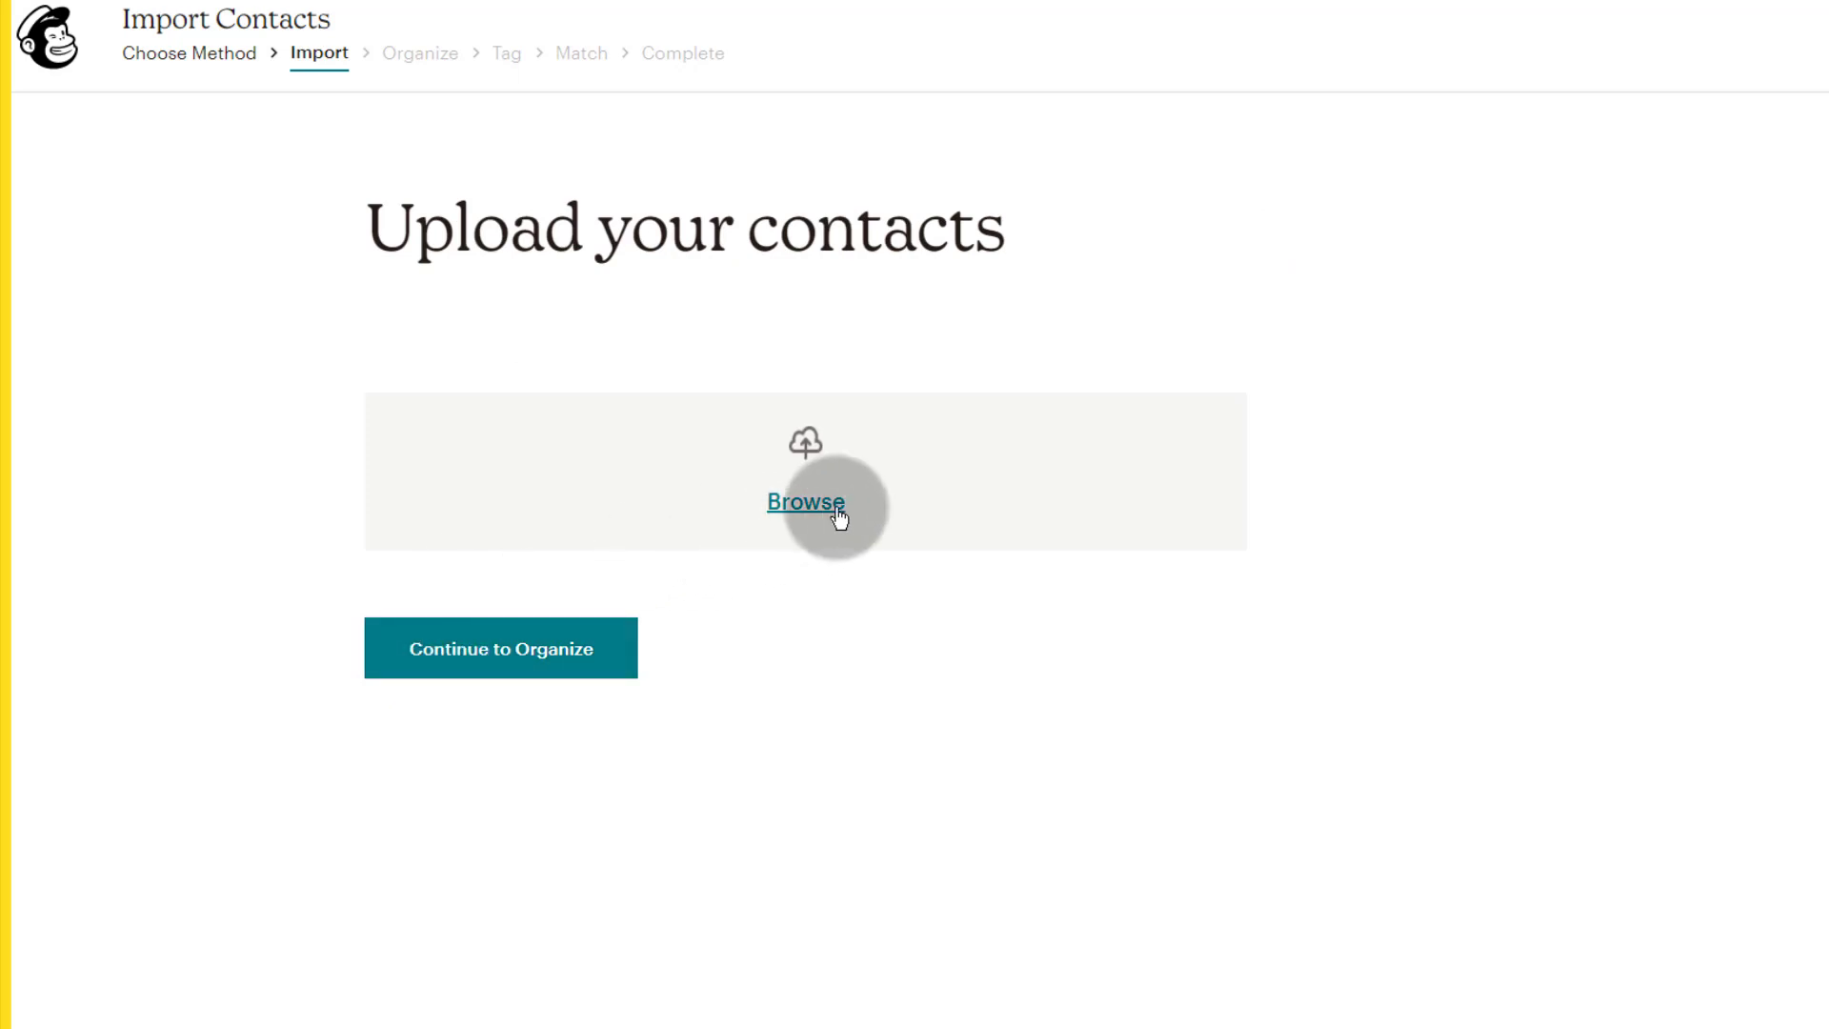
pyautogui.click(818, 505)
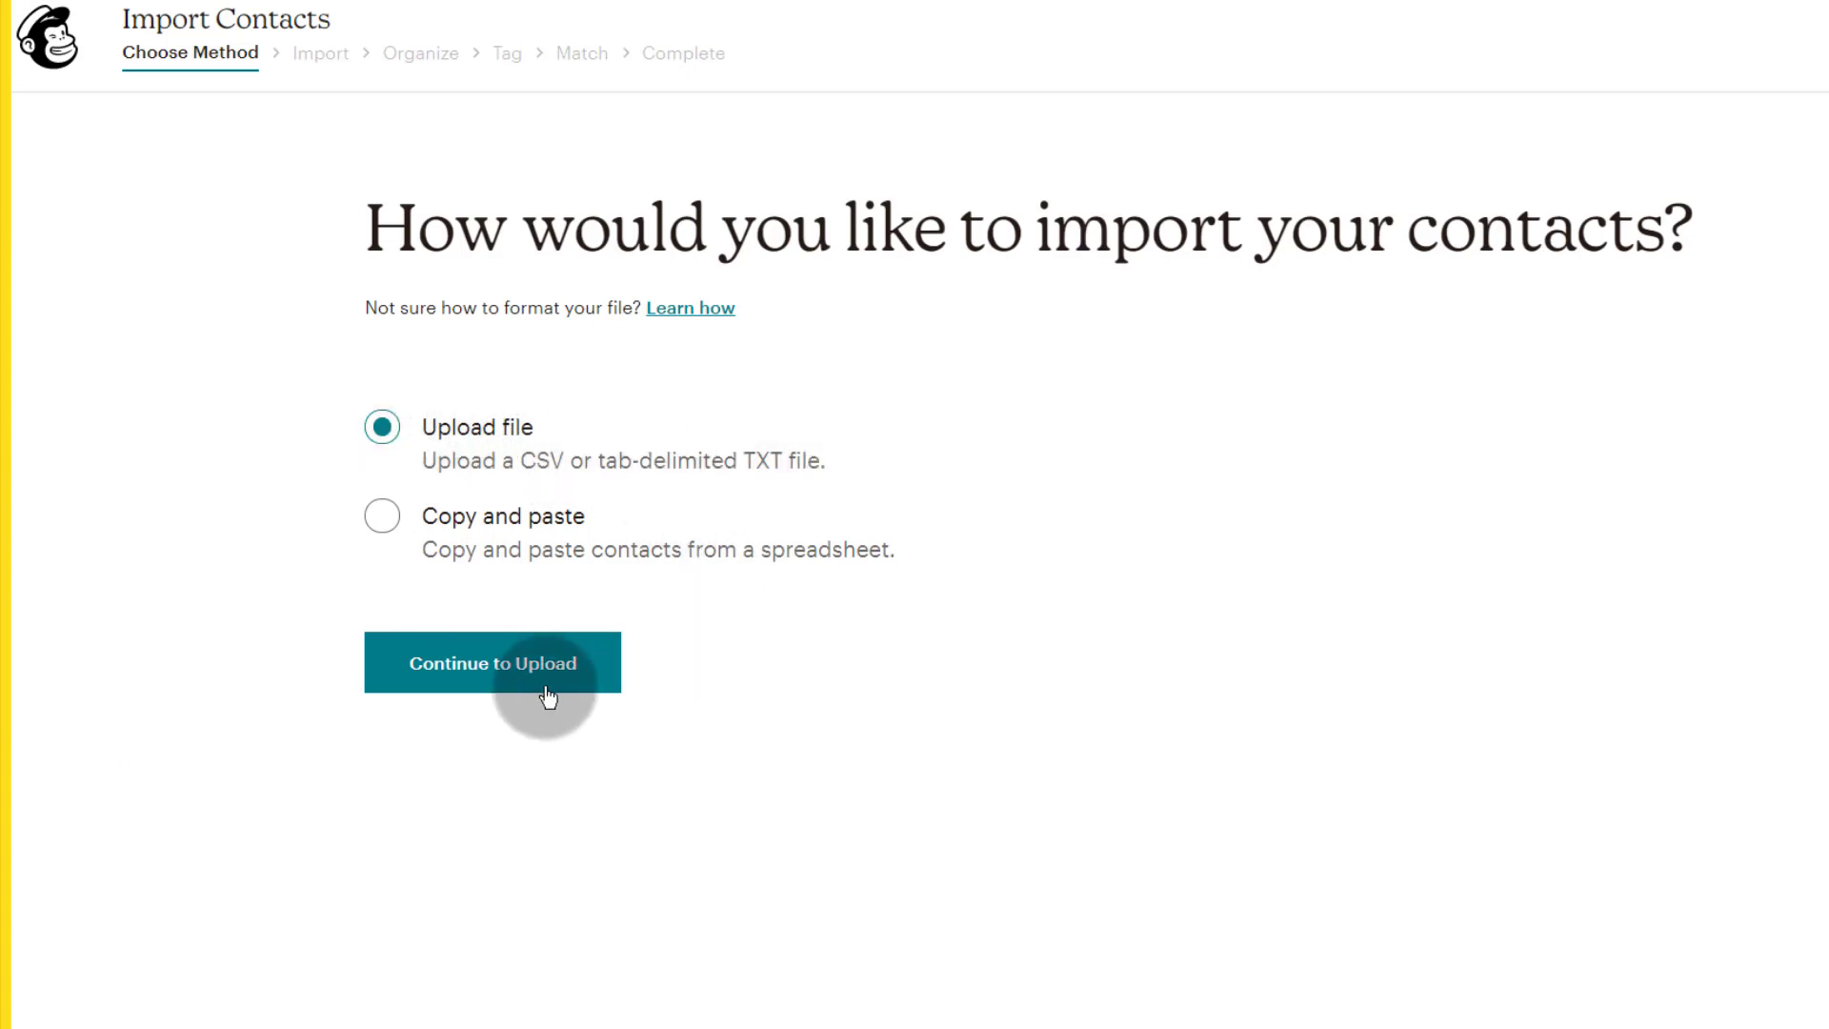
# Step: Read the CSV format note, then show the Desktop folder containing list-sample.csv
pyautogui.doubleClick(525, 459)
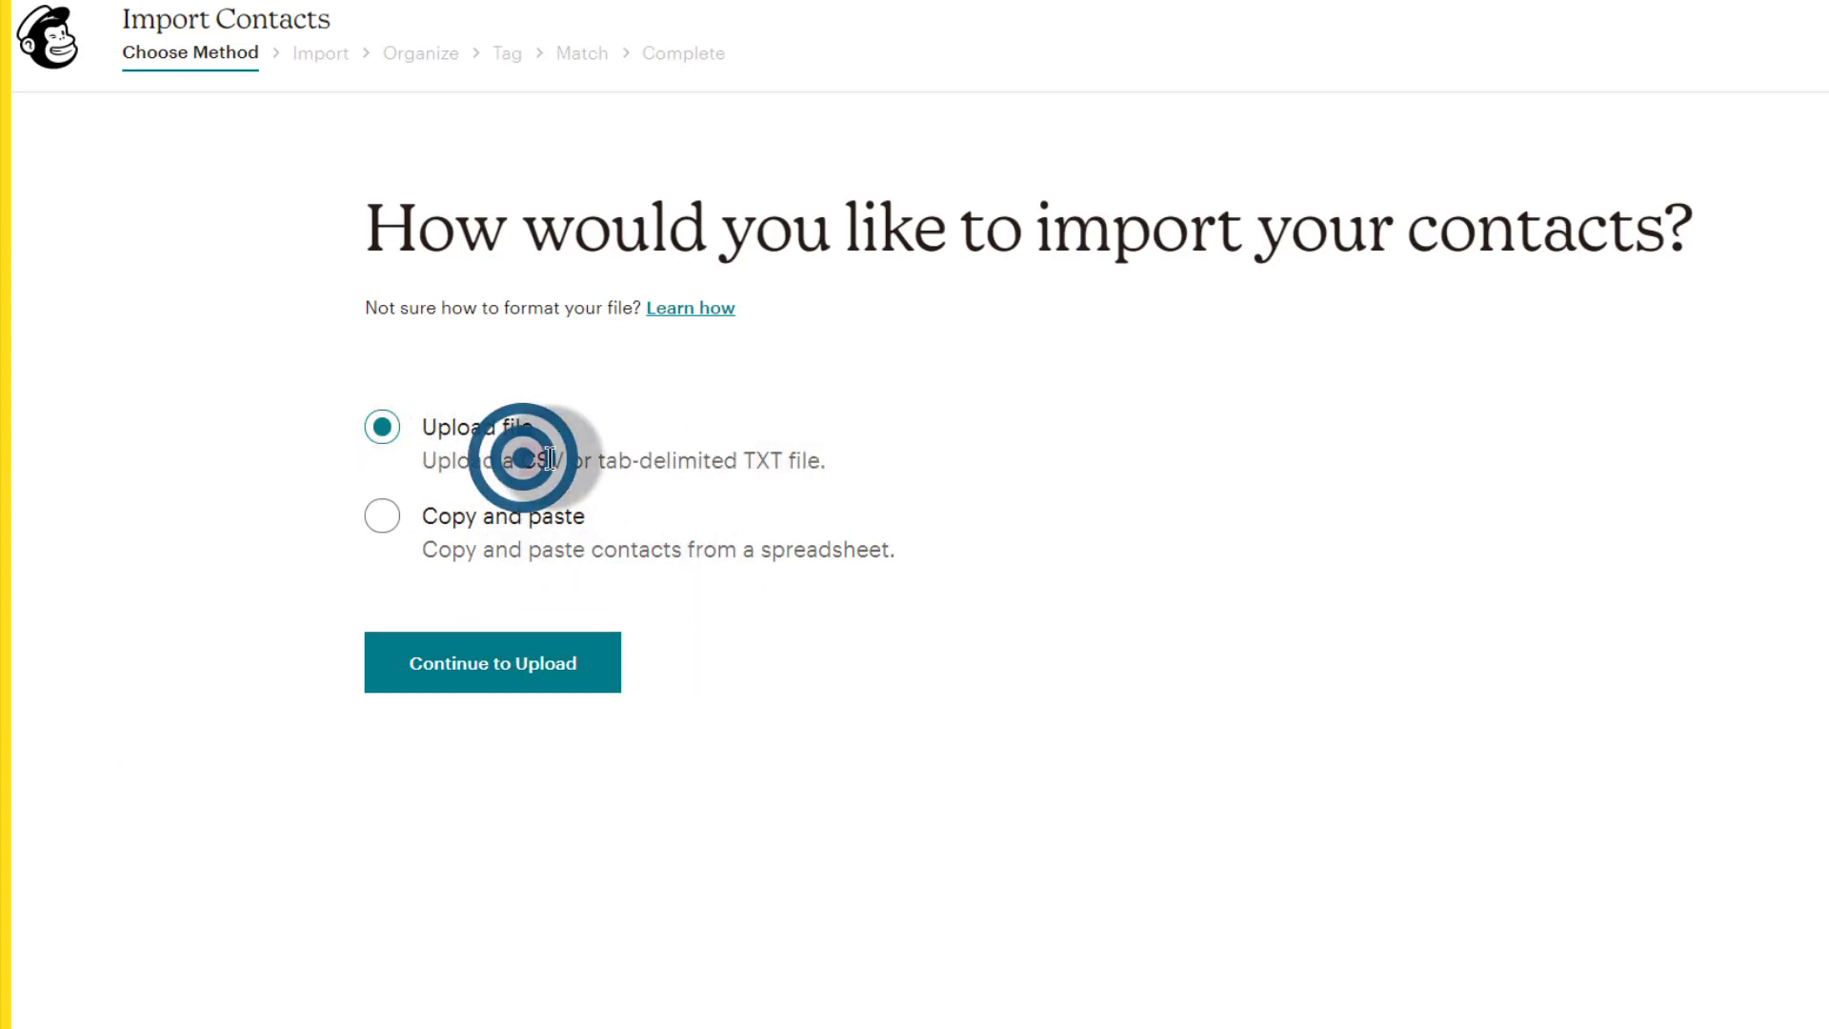
pyautogui.click(635, 461)
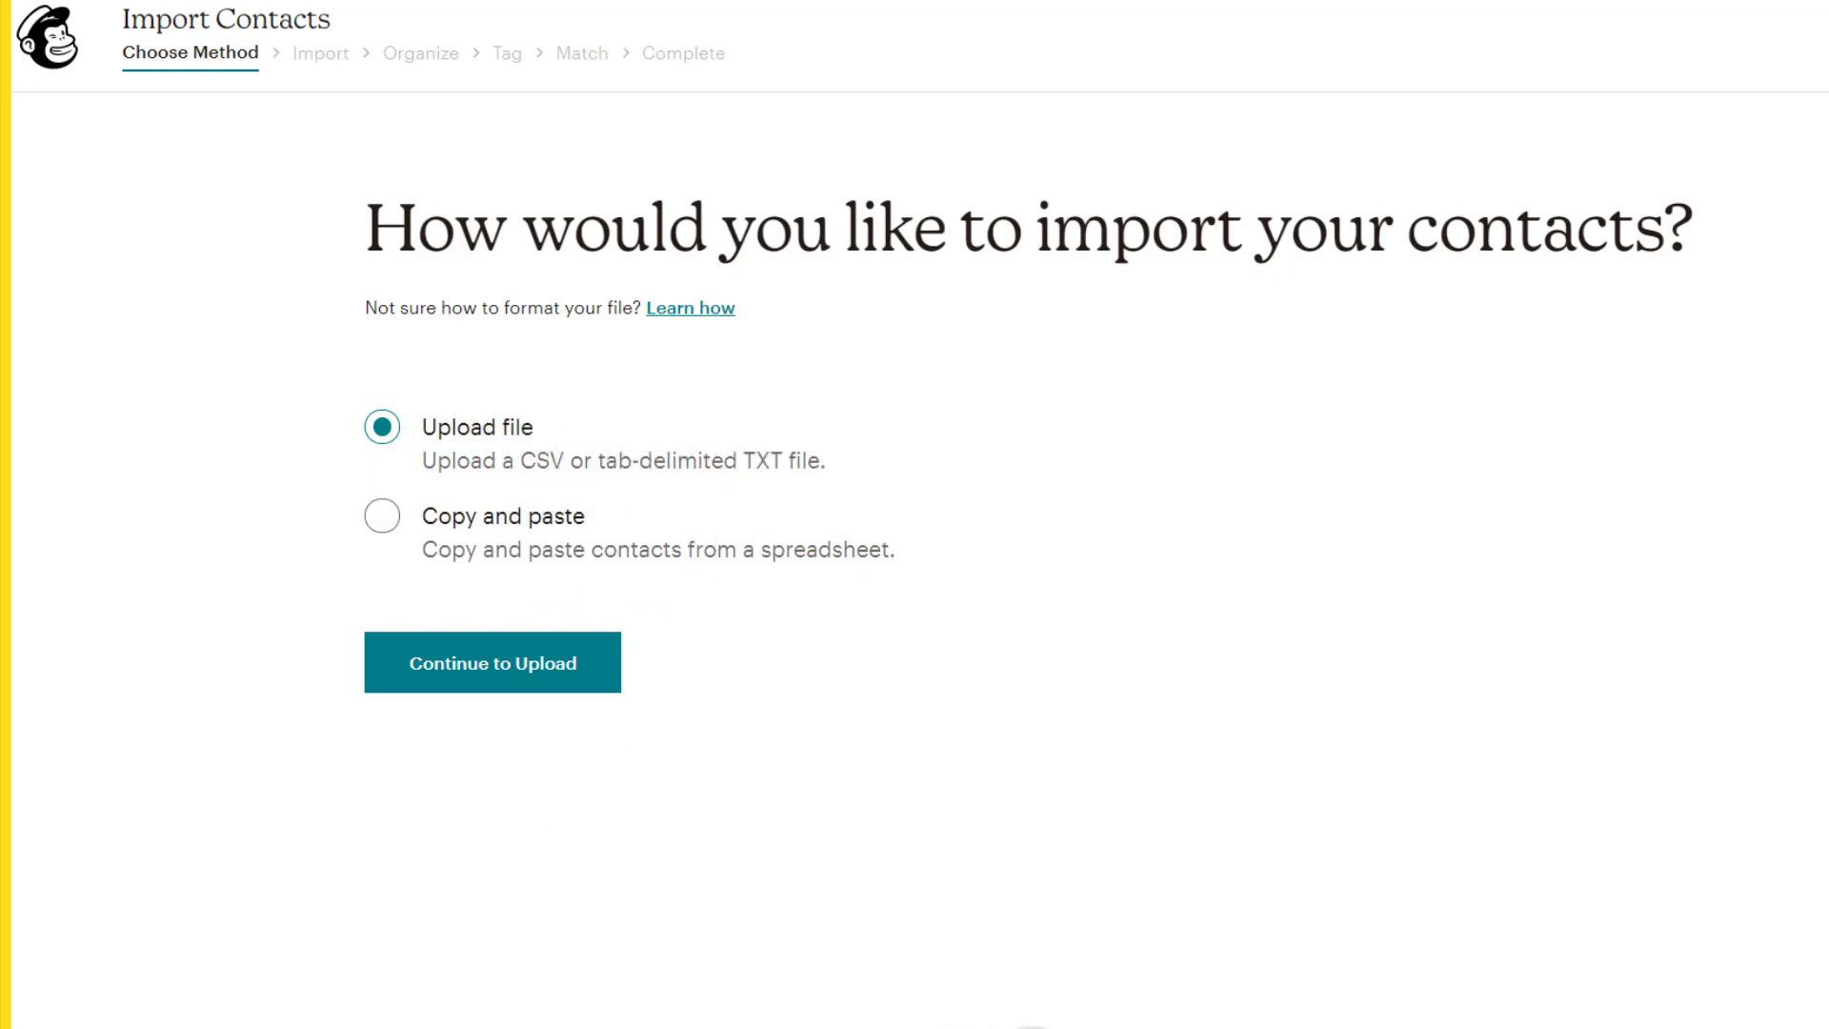
pyautogui.click(1135, 1028)
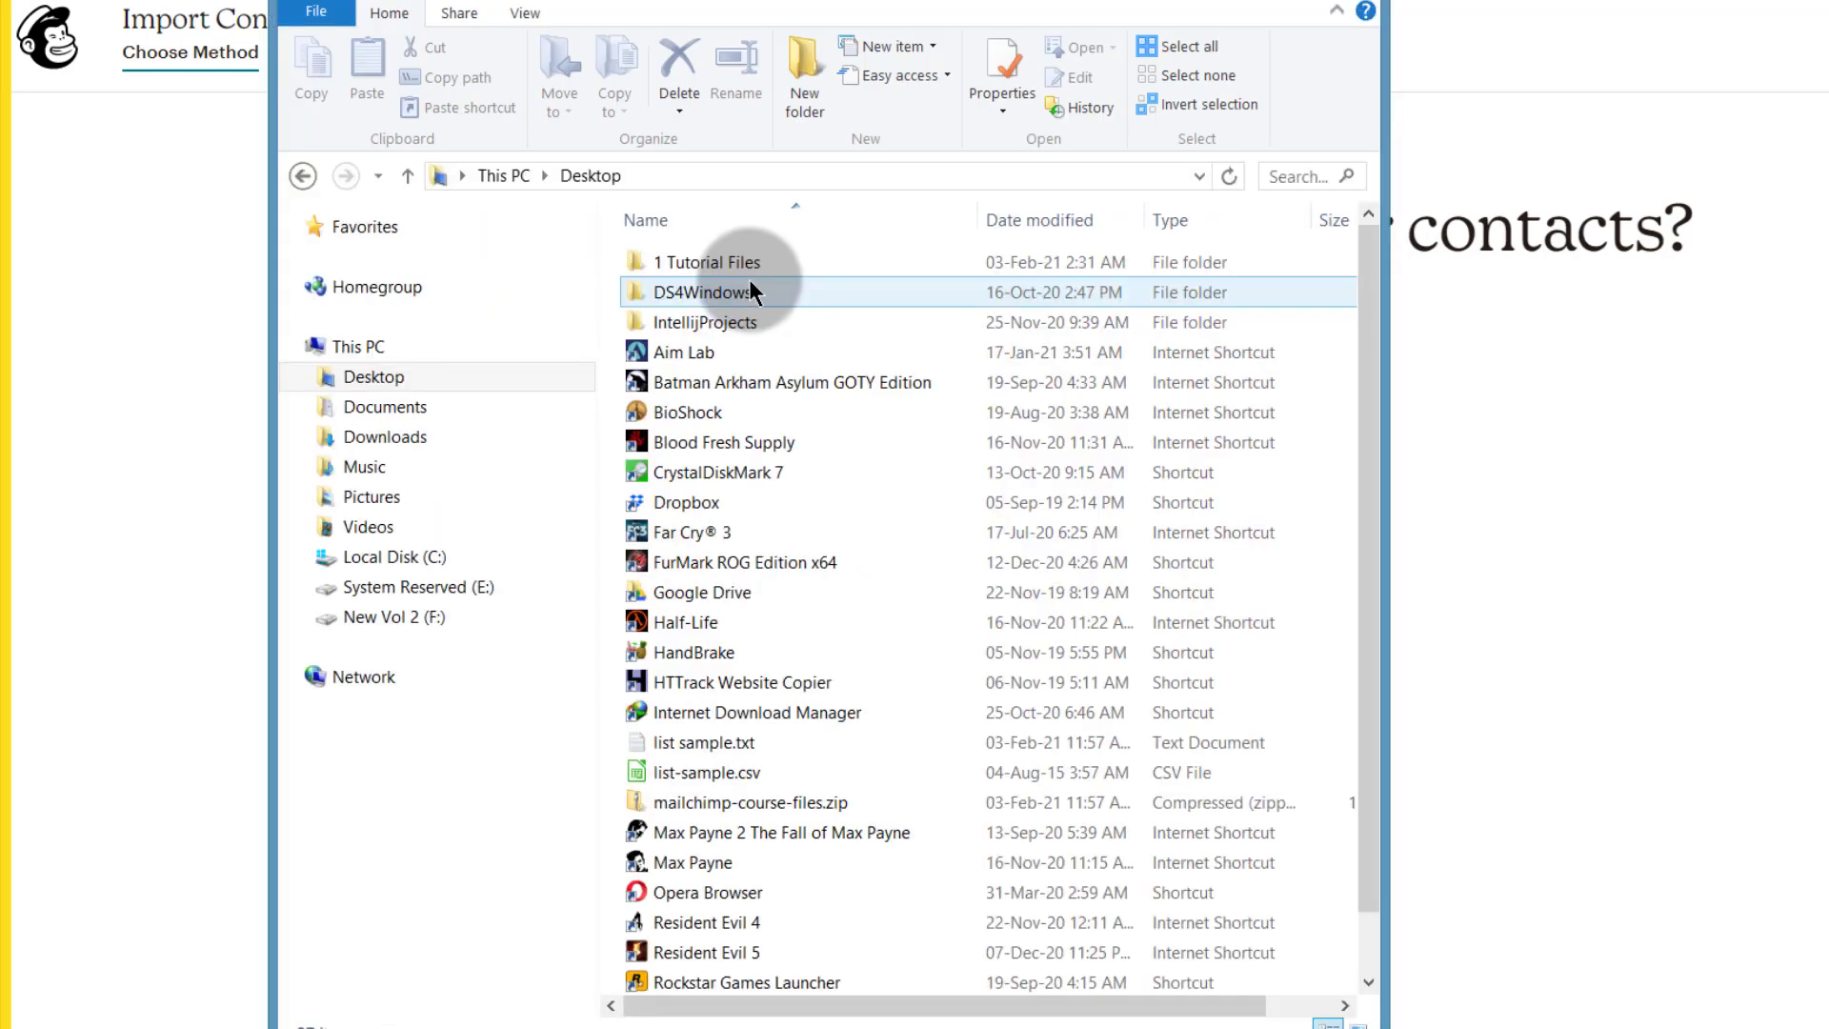
# Step: Inspect list sample.txt in Notepad to confirm tab-separated columns, then return to Mailchimp
pyautogui.doubleClick(691, 738)
pyautogui.moveTo(441, 191); pyautogui.dragTo(290, 163)
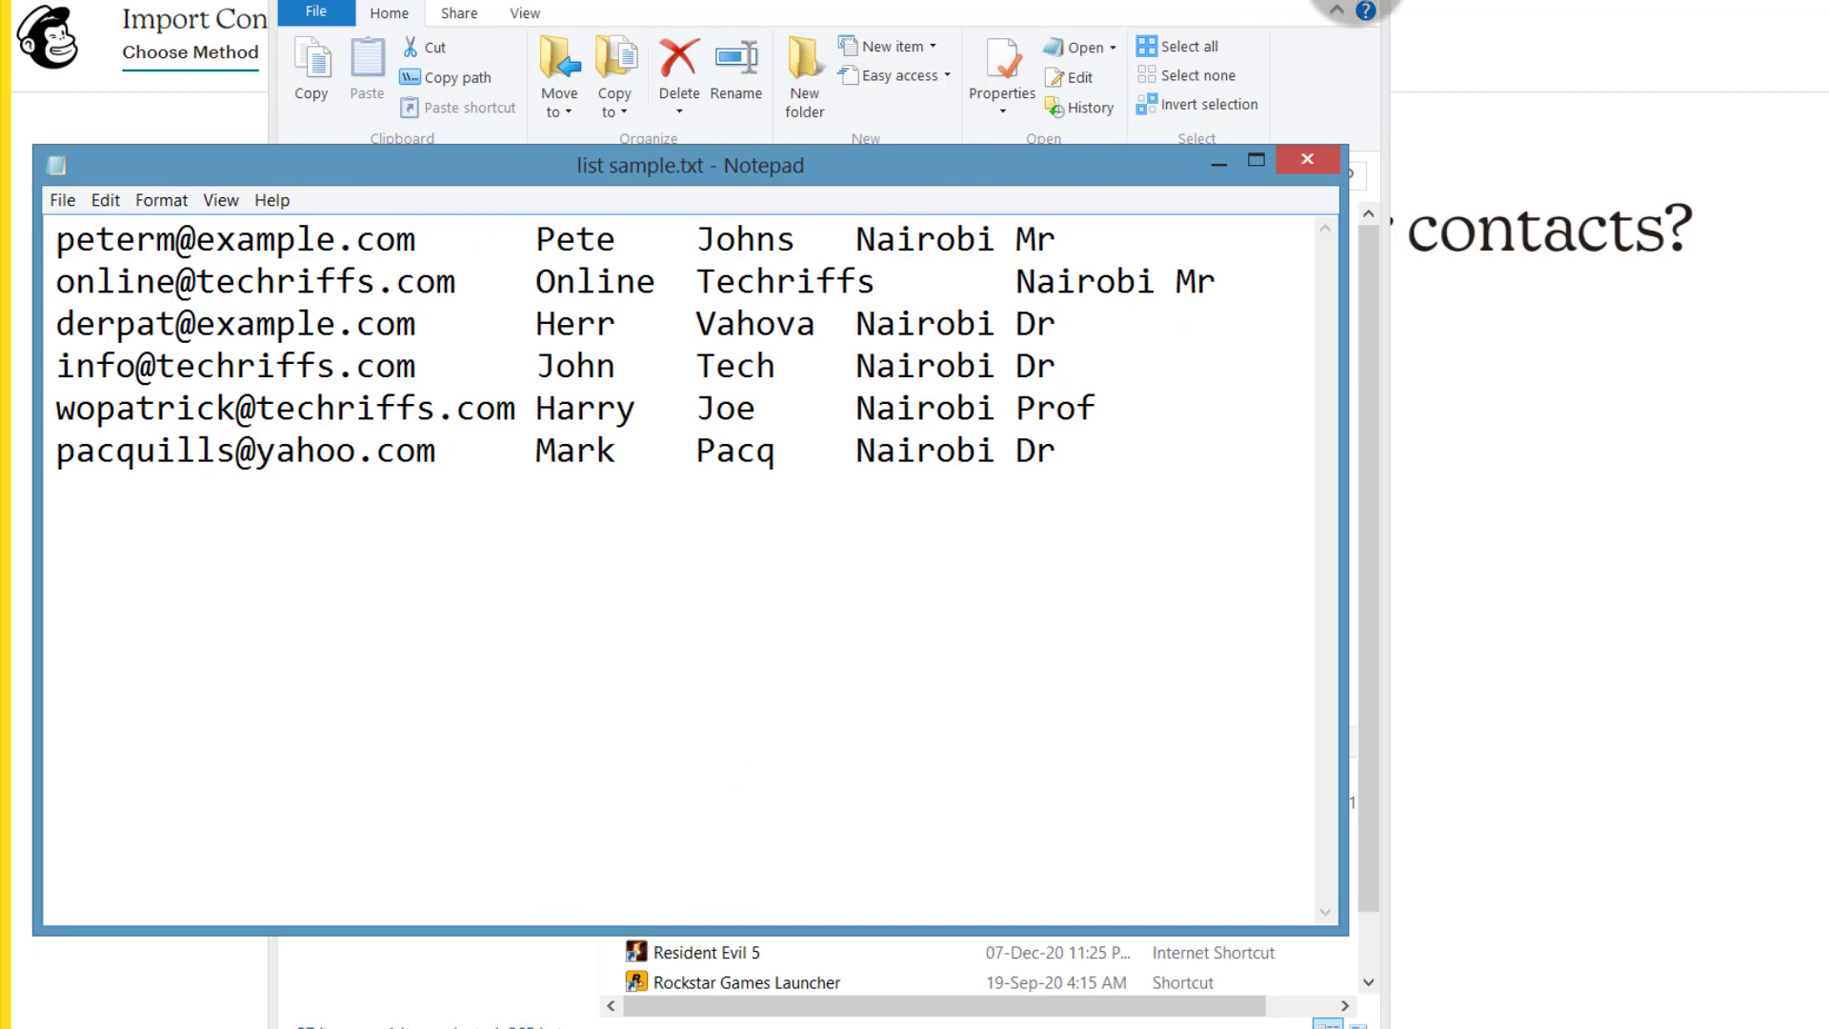
pyautogui.click(1348, 0)
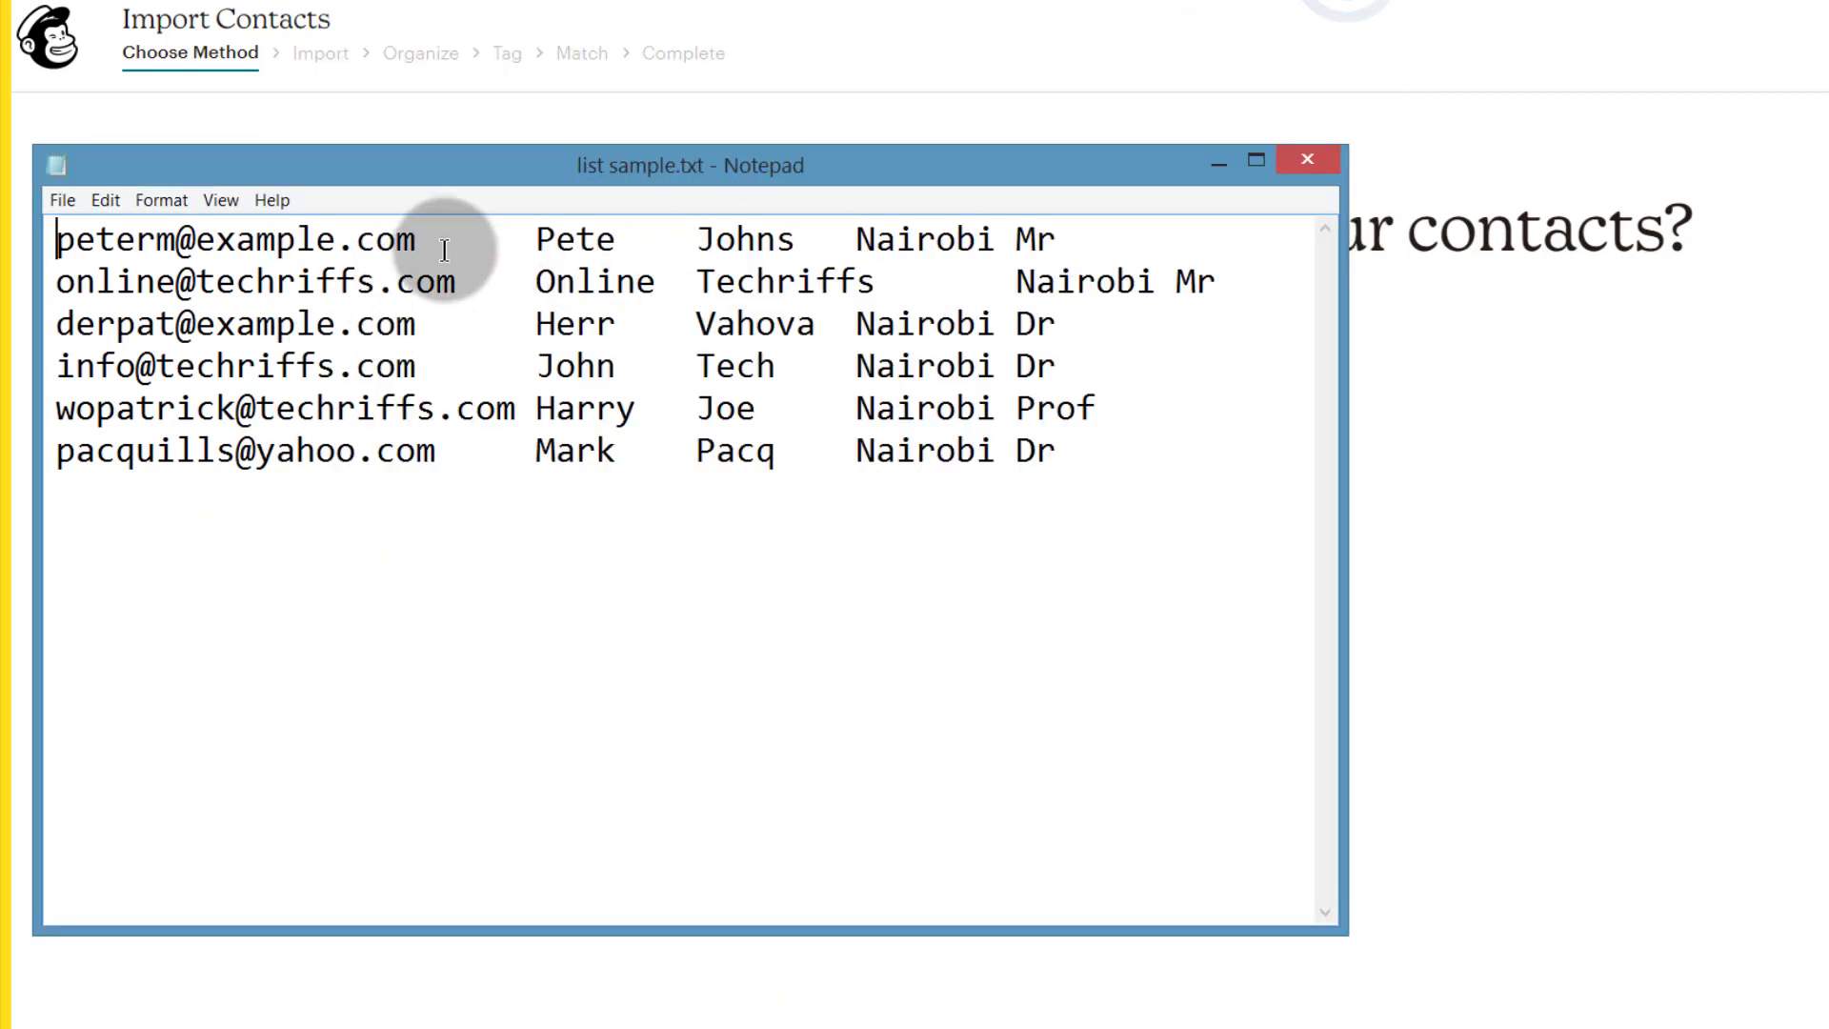
pyautogui.moveTo(428, 237); pyautogui.dragTo(861, 235)
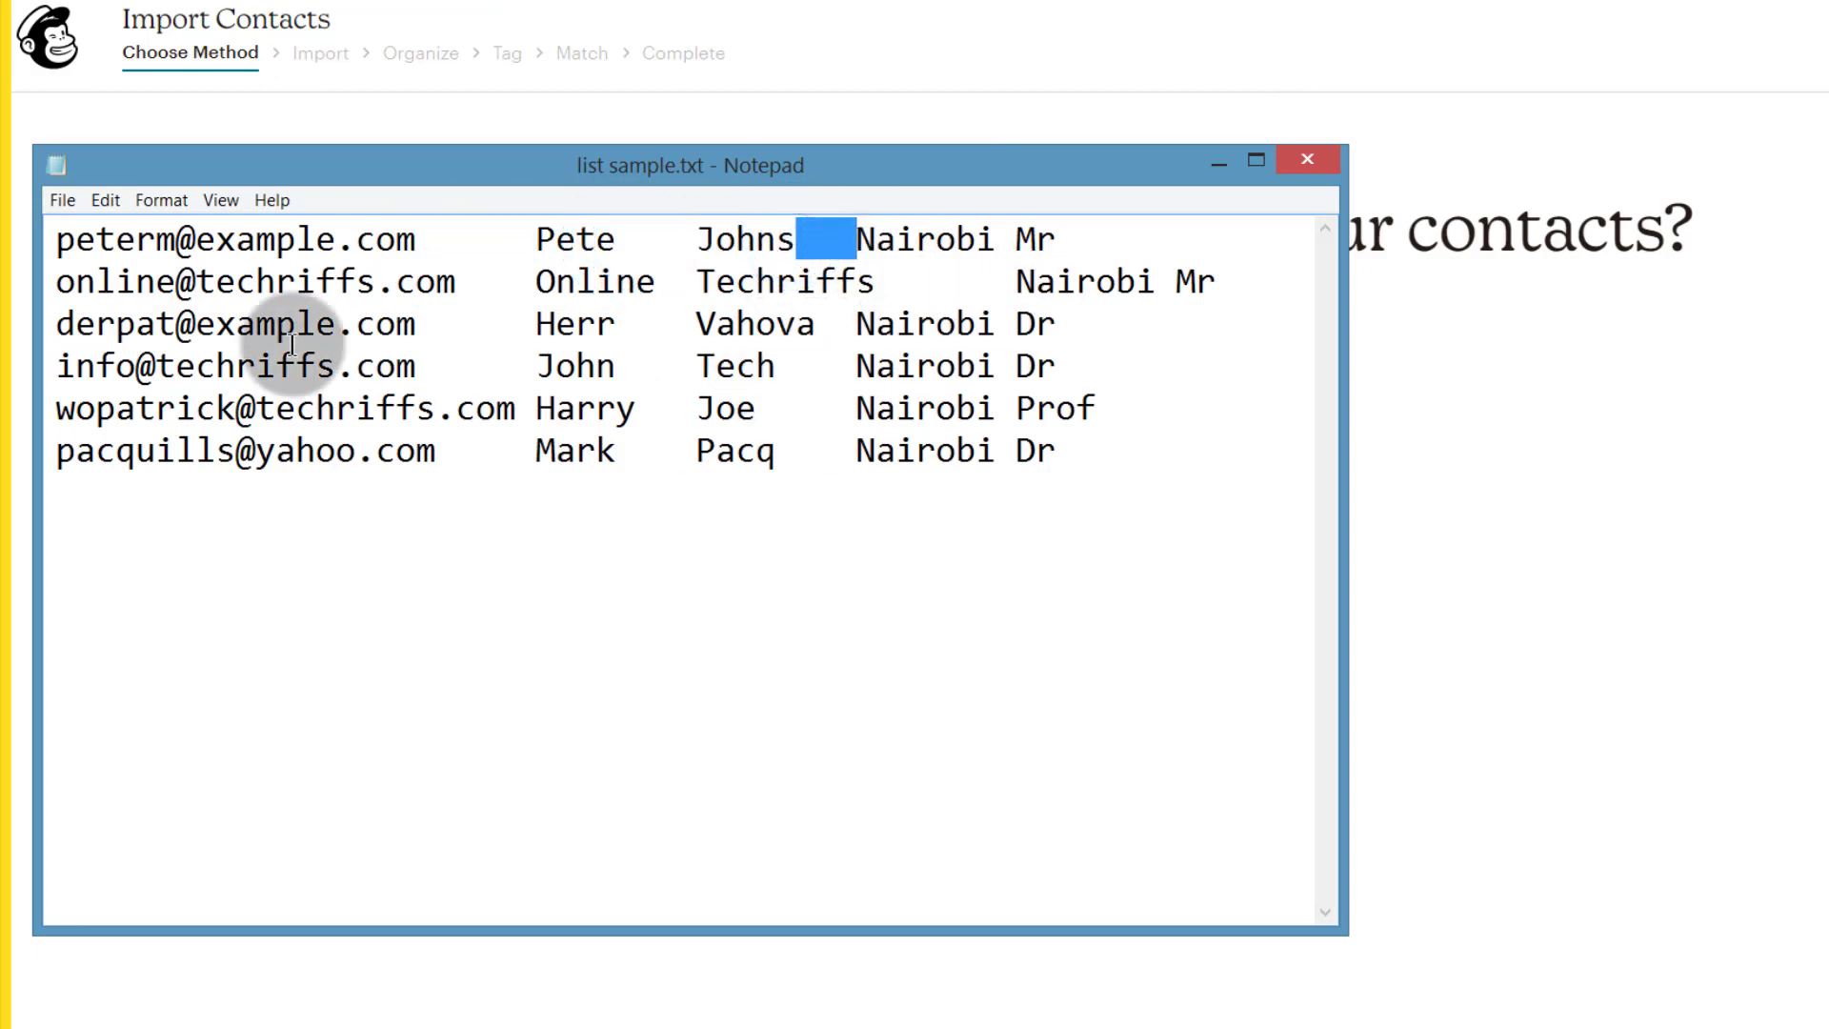
pyautogui.click(1686, 518)
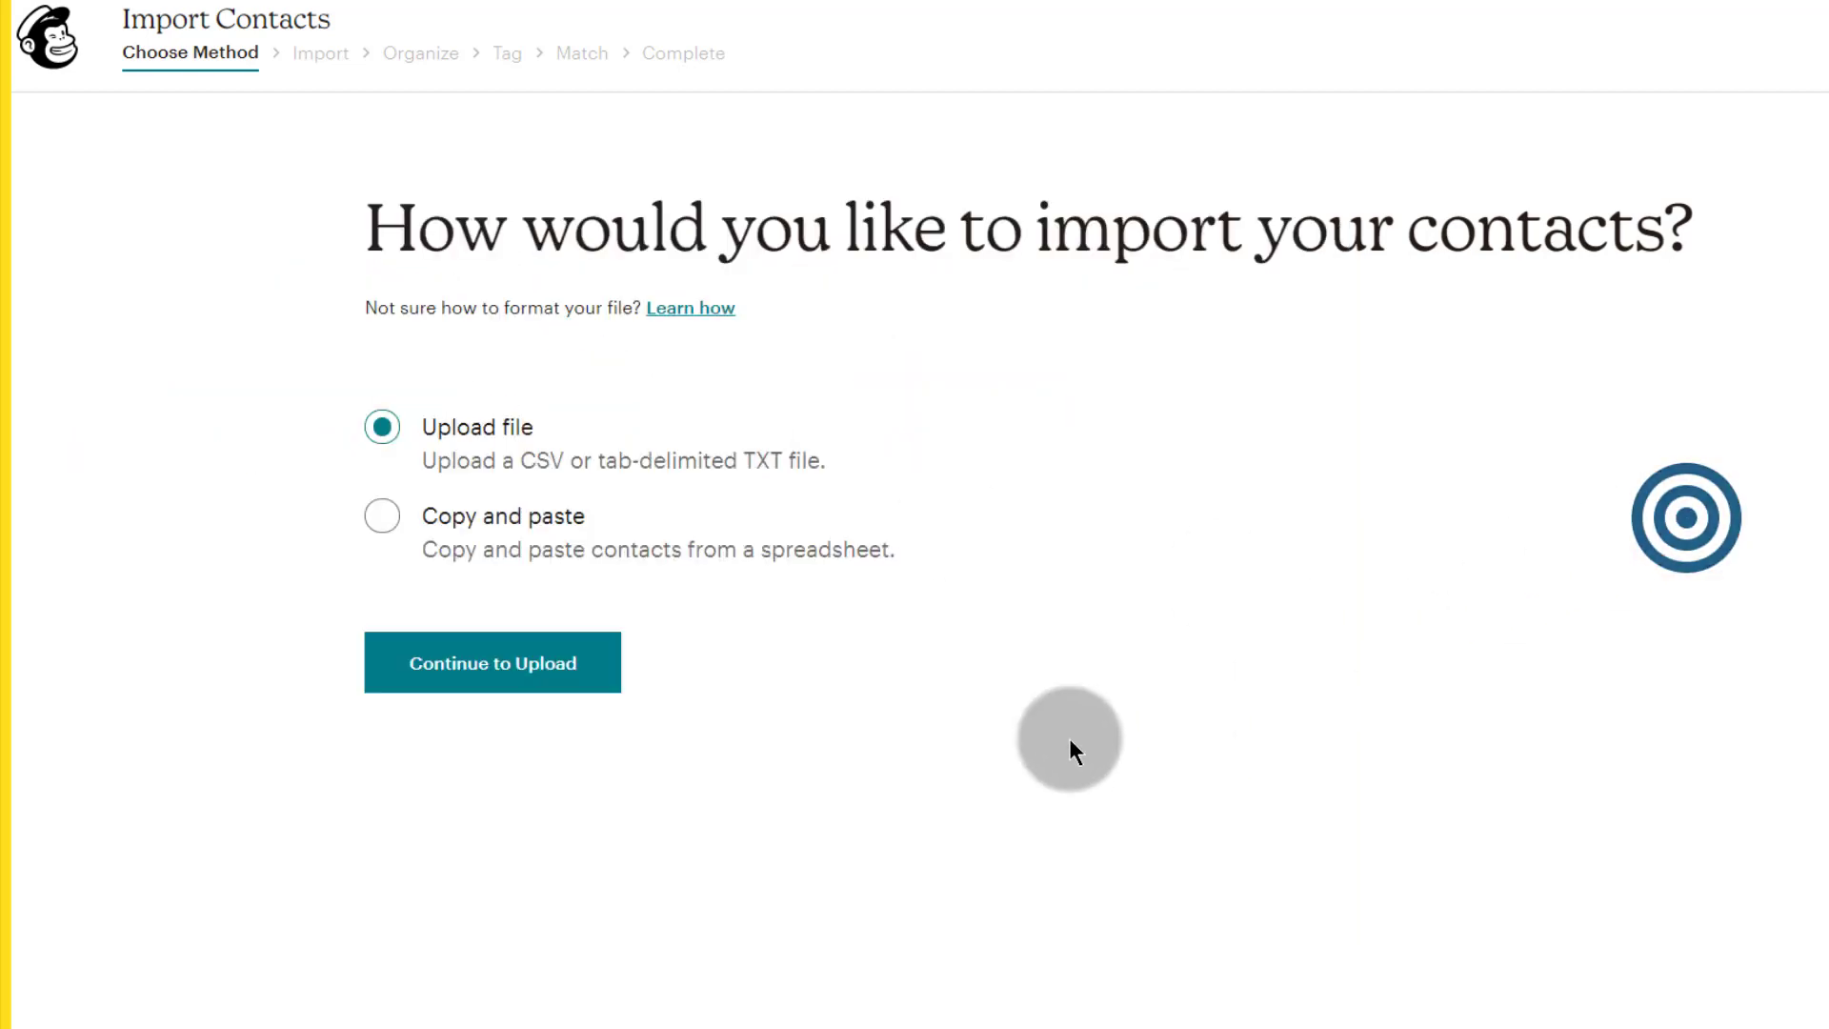
# Step: Upload list sample.txt as the import file and continue to Organize
pyautogui.click(498, 664)
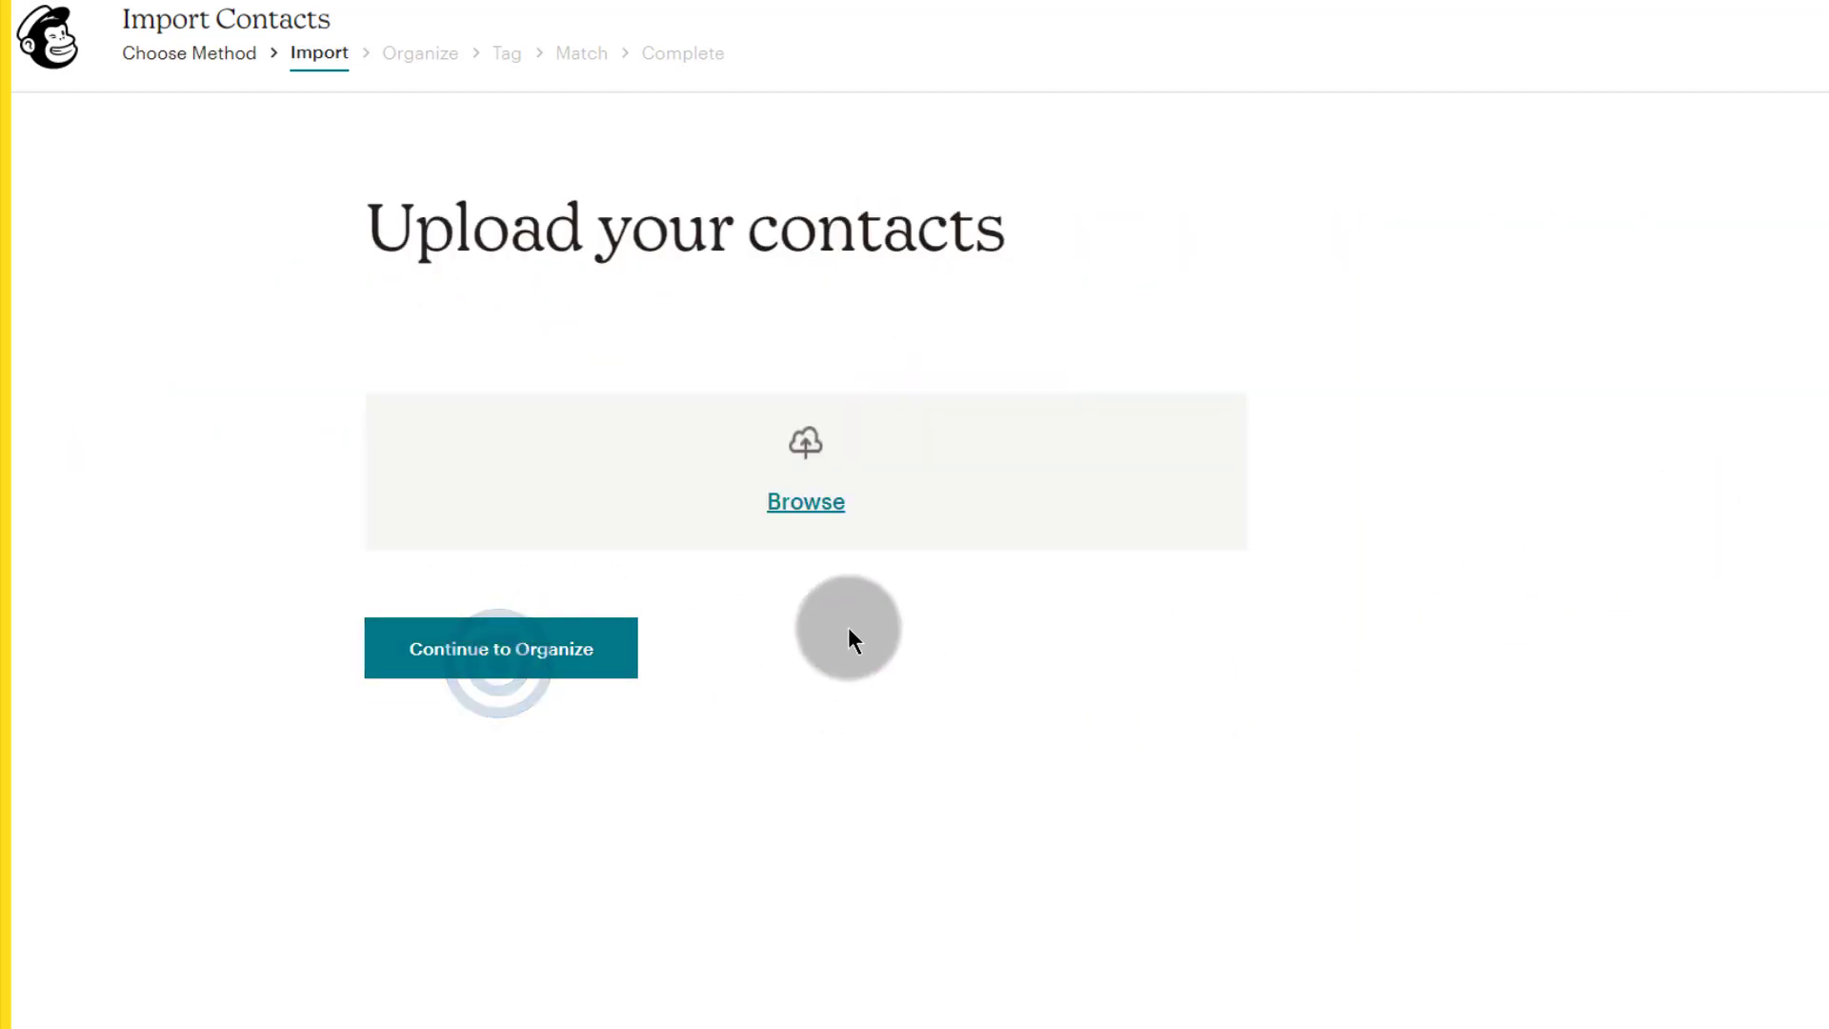
pyautogui.click(821, 517)
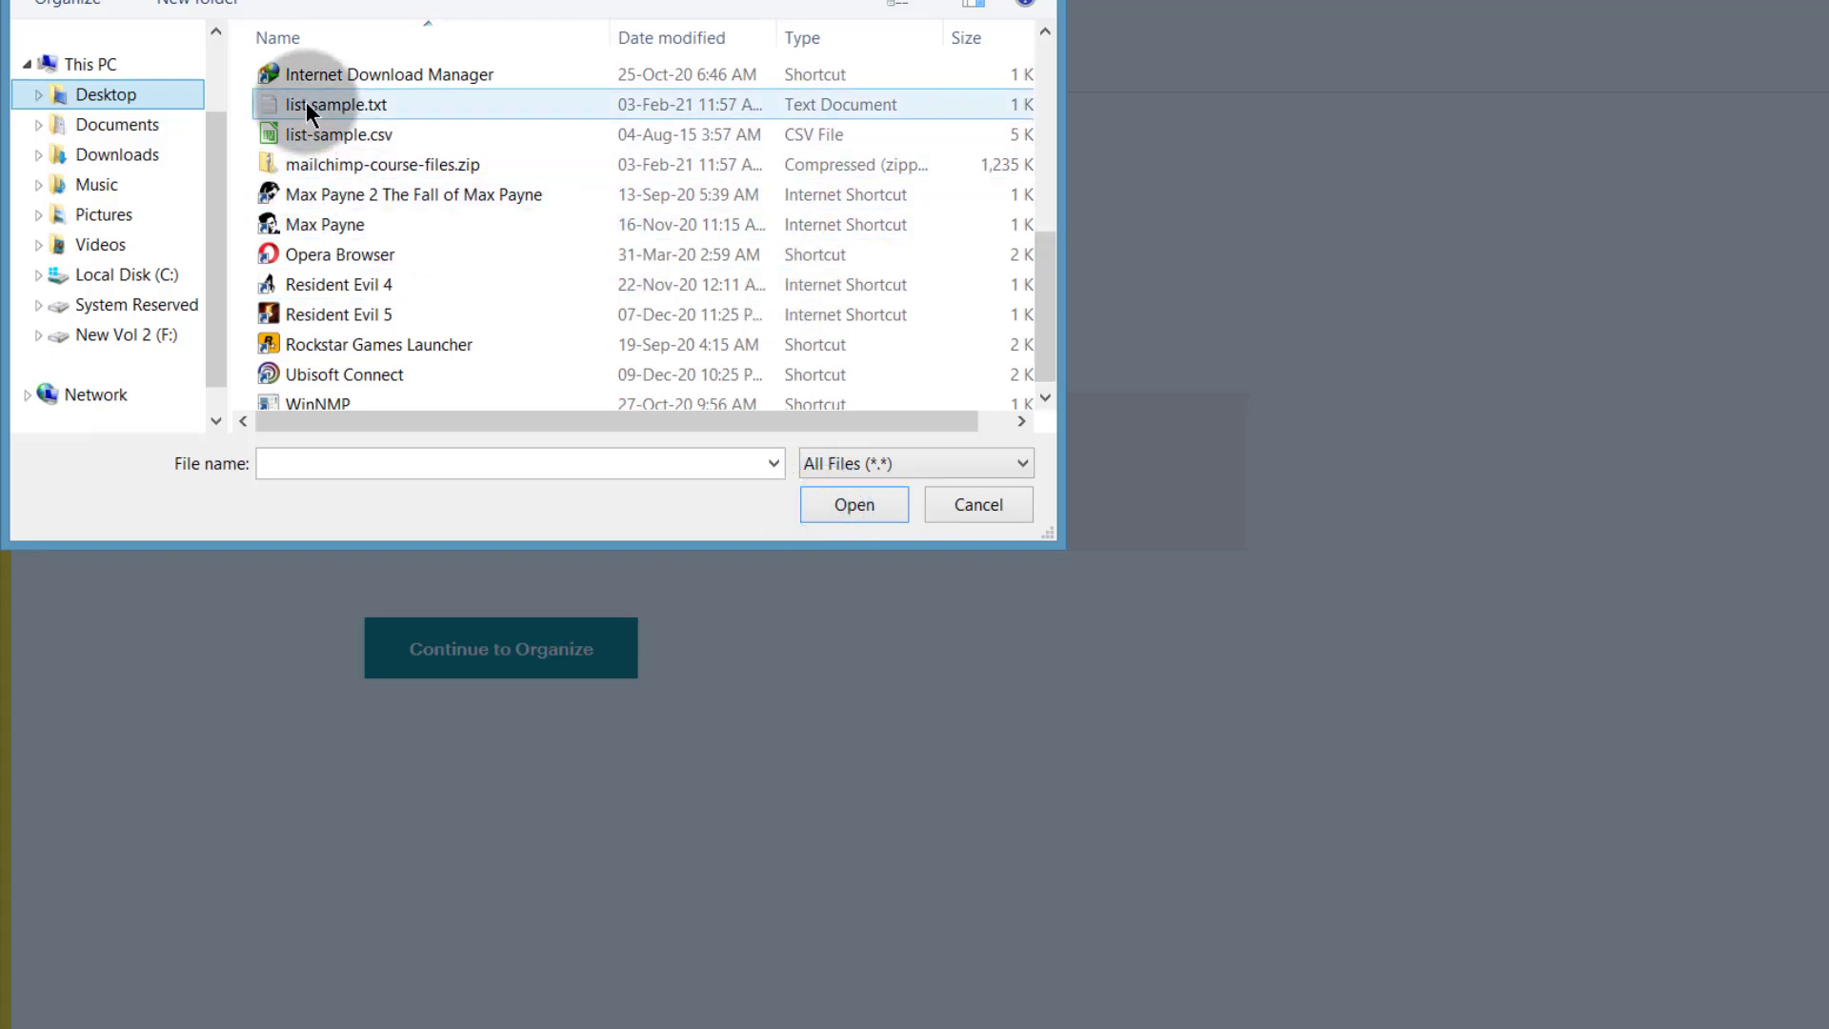
pyautogui.click(306, 105)
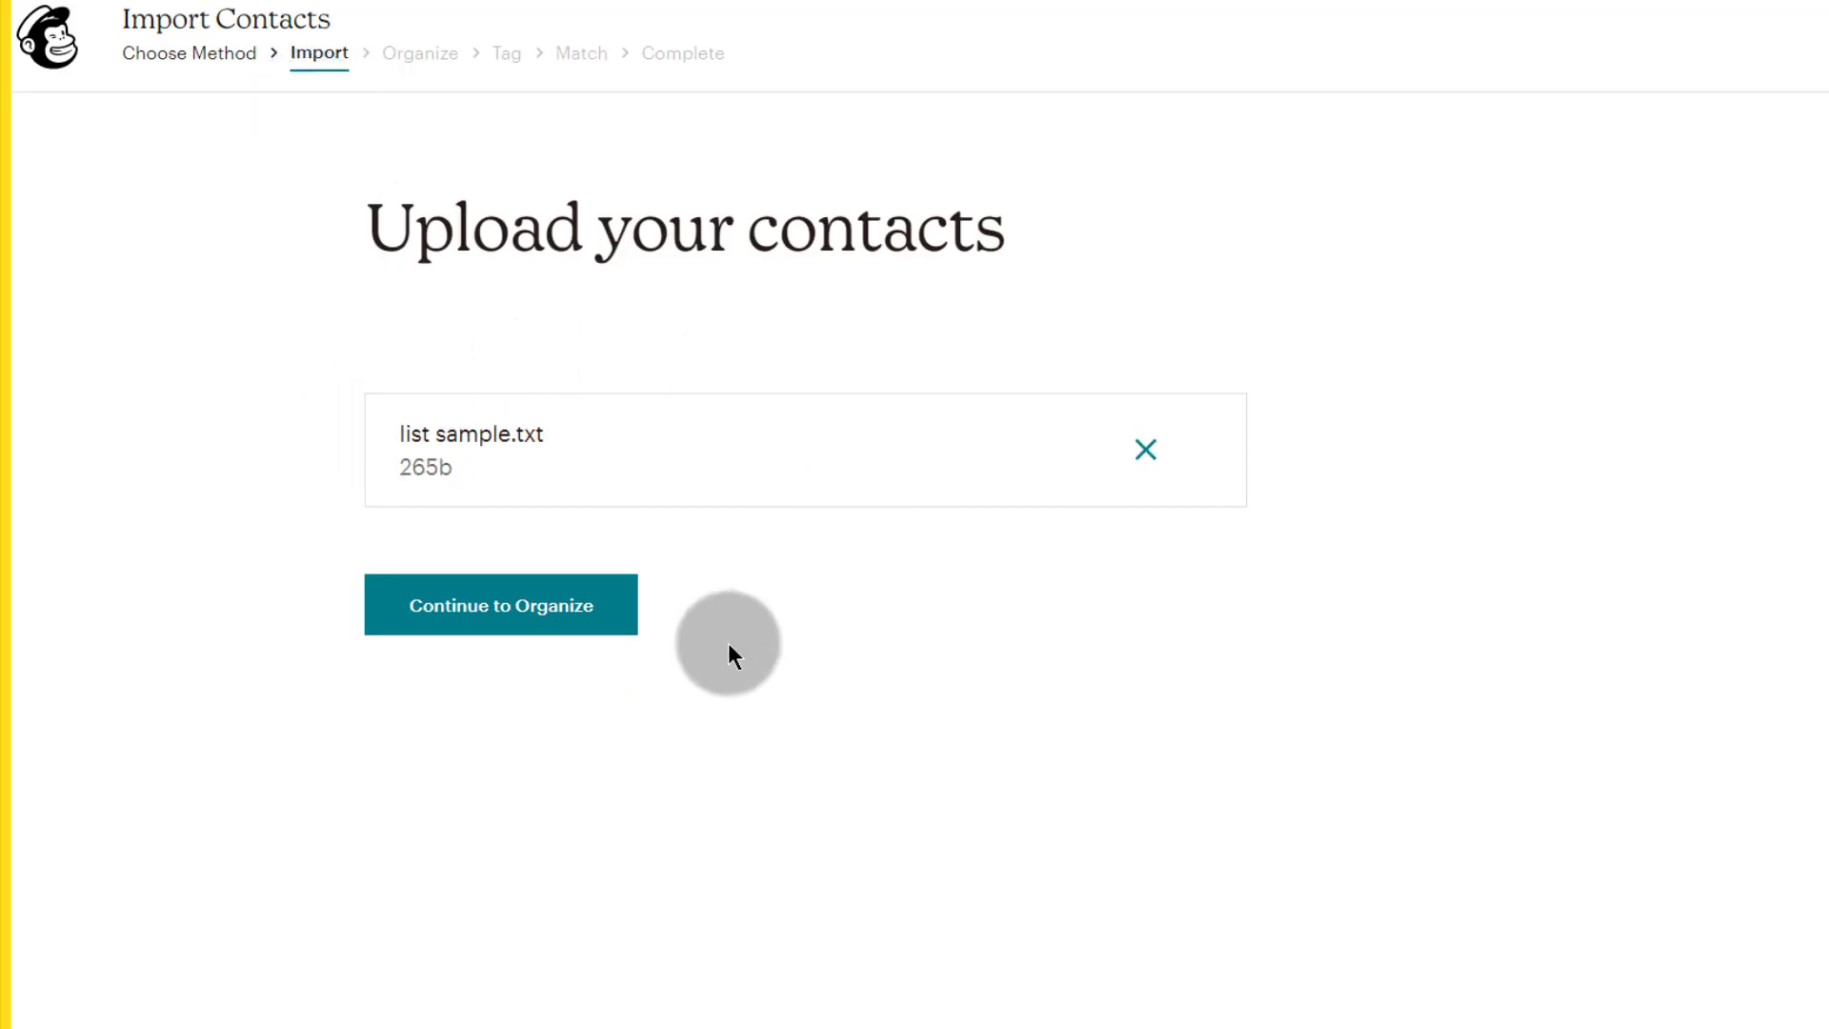
pyautogui.click(515, 619)
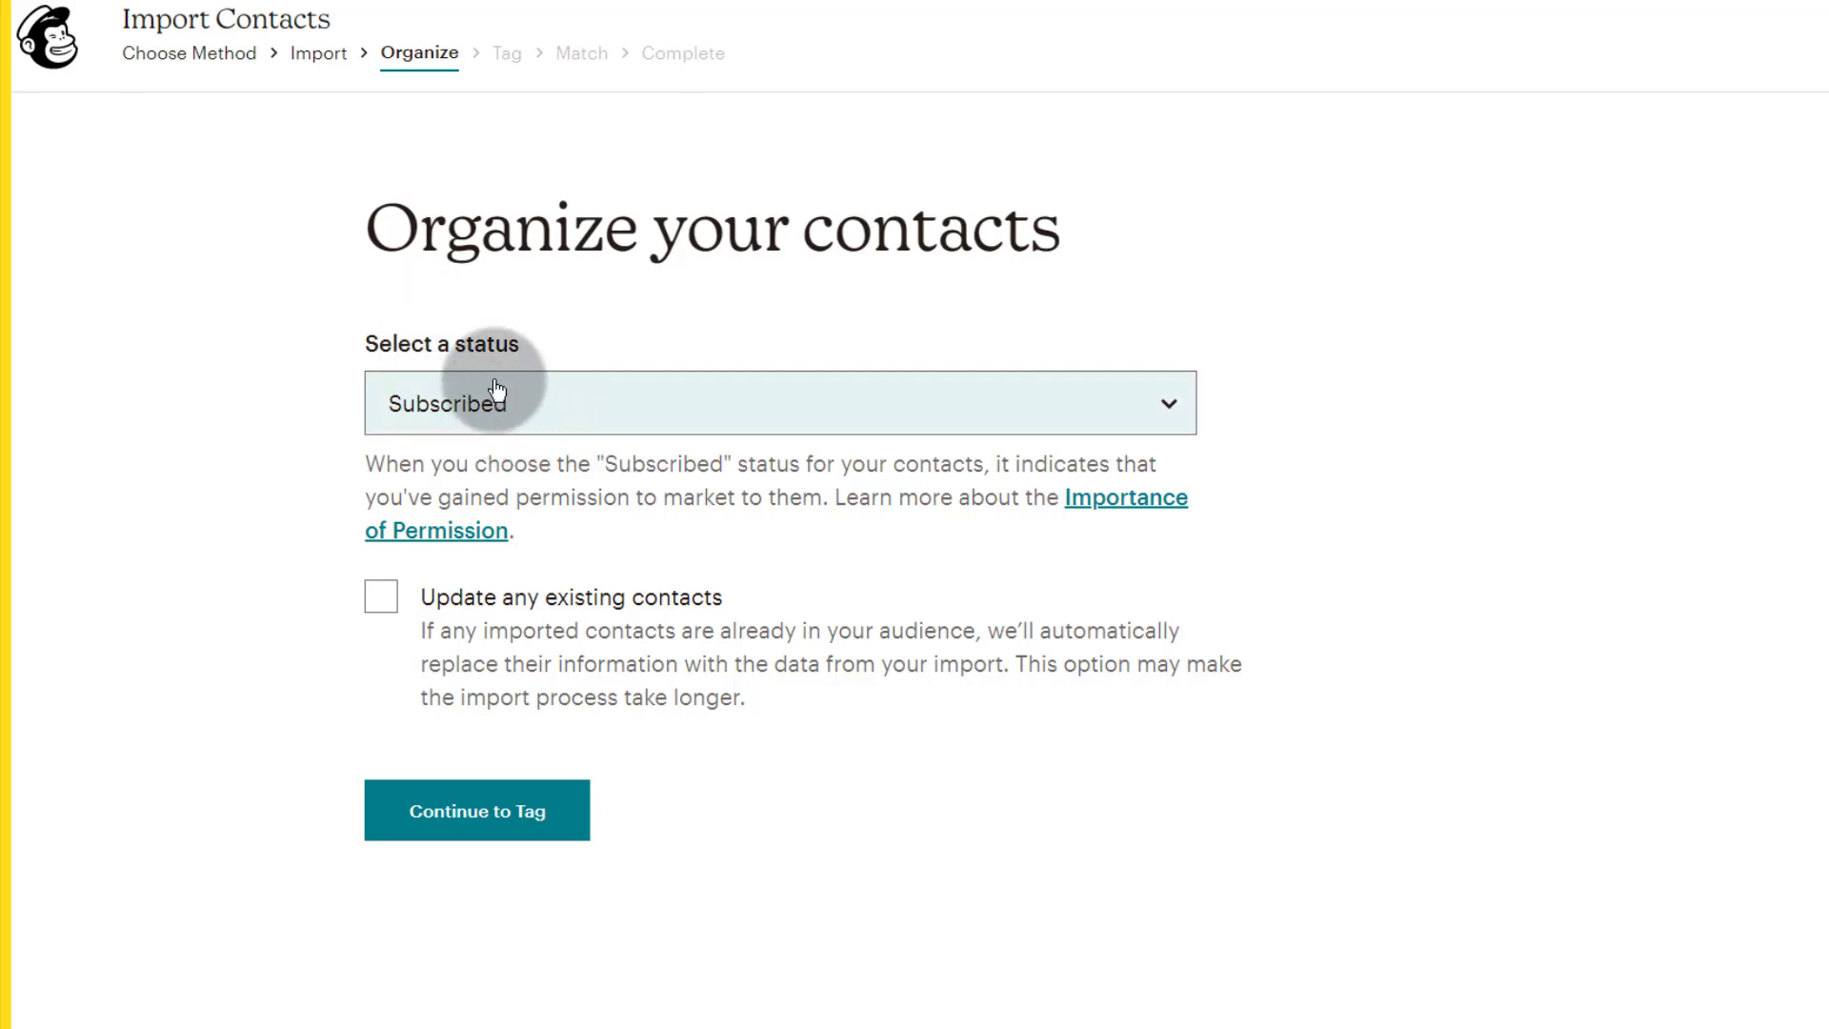
# Step: Keep status Subscribed, tick 'Update any existing contacts', and continue to Tag
pyautogui.click(654, 410)
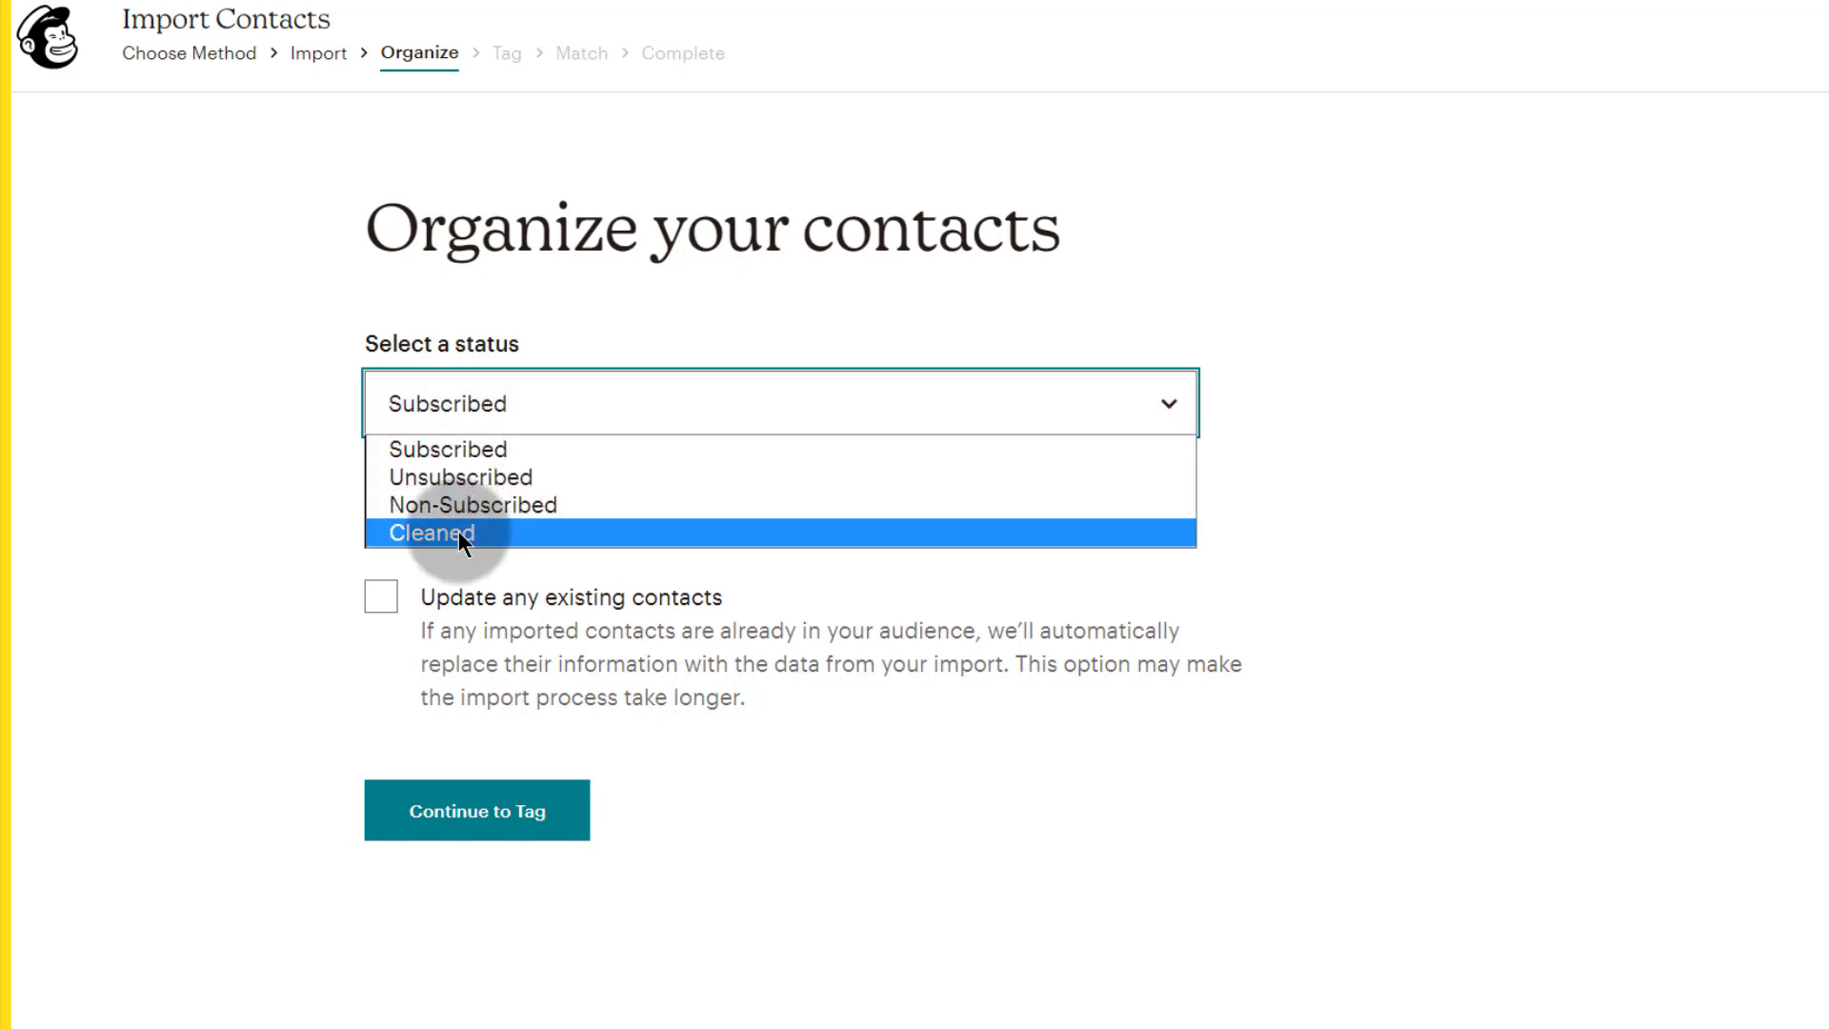
pyautogui.click(168, 519)
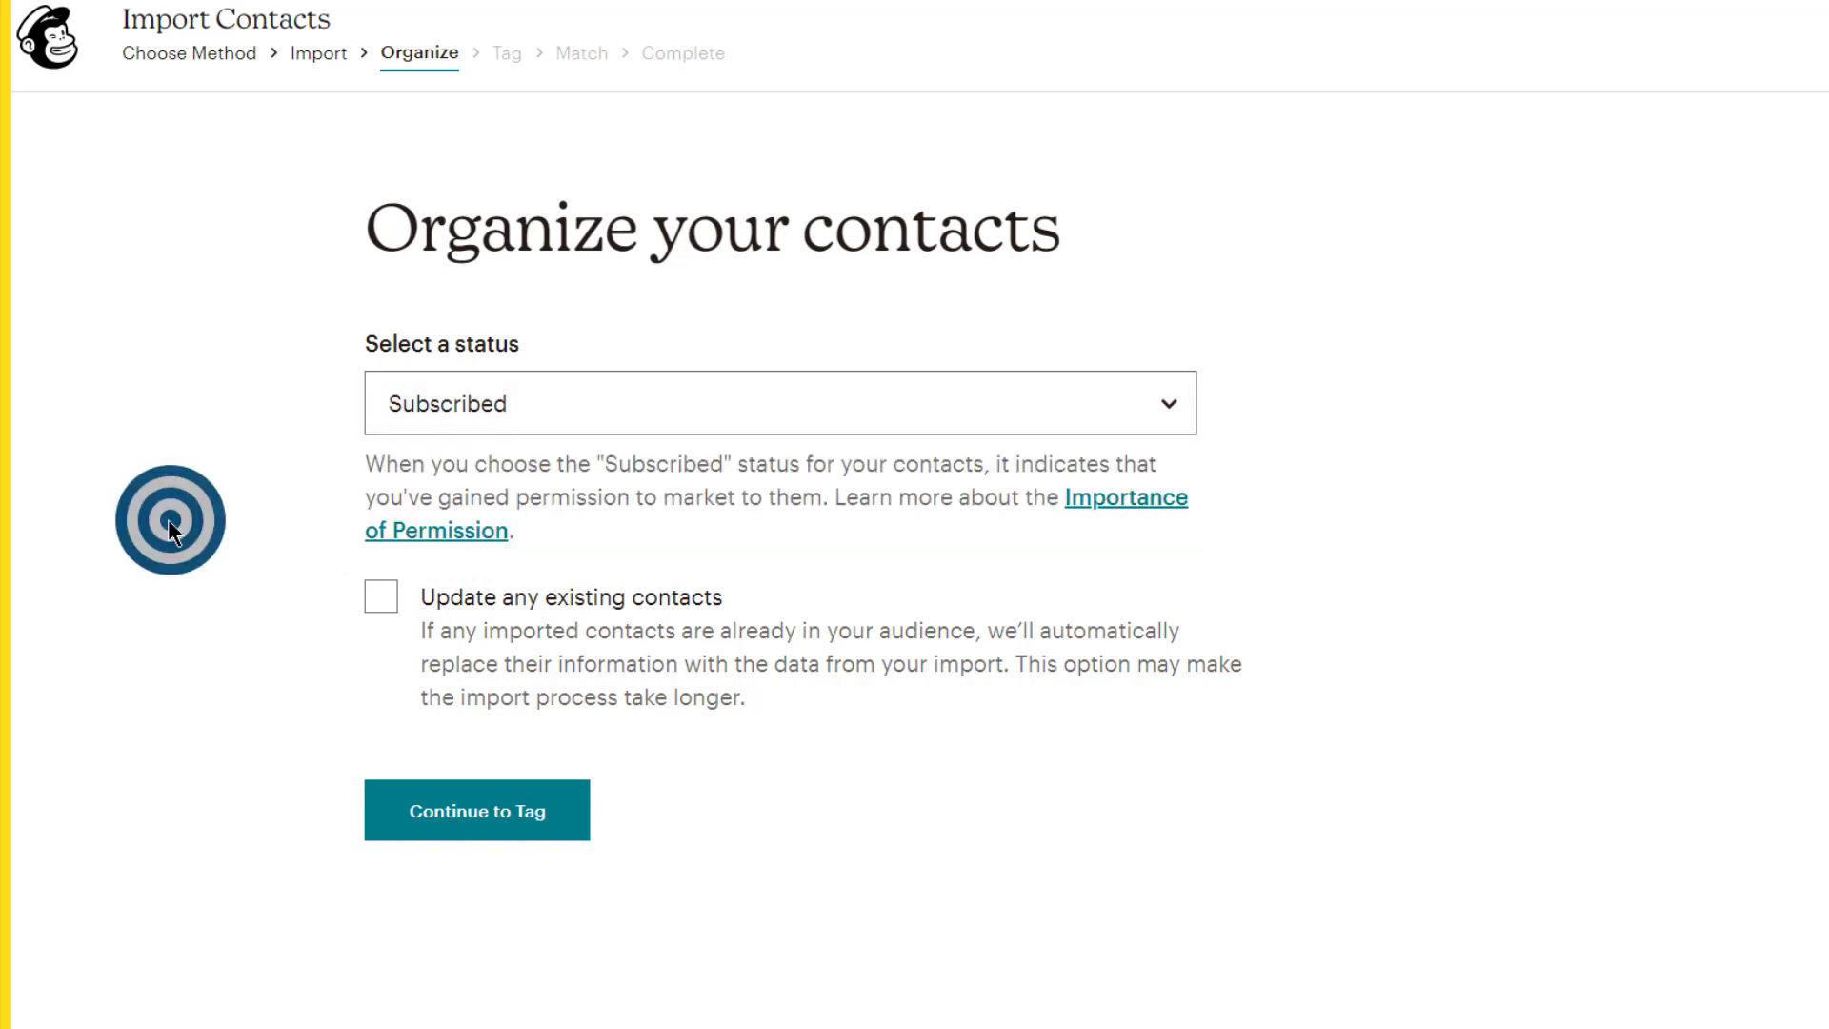
pyautogui.click(563, 408)
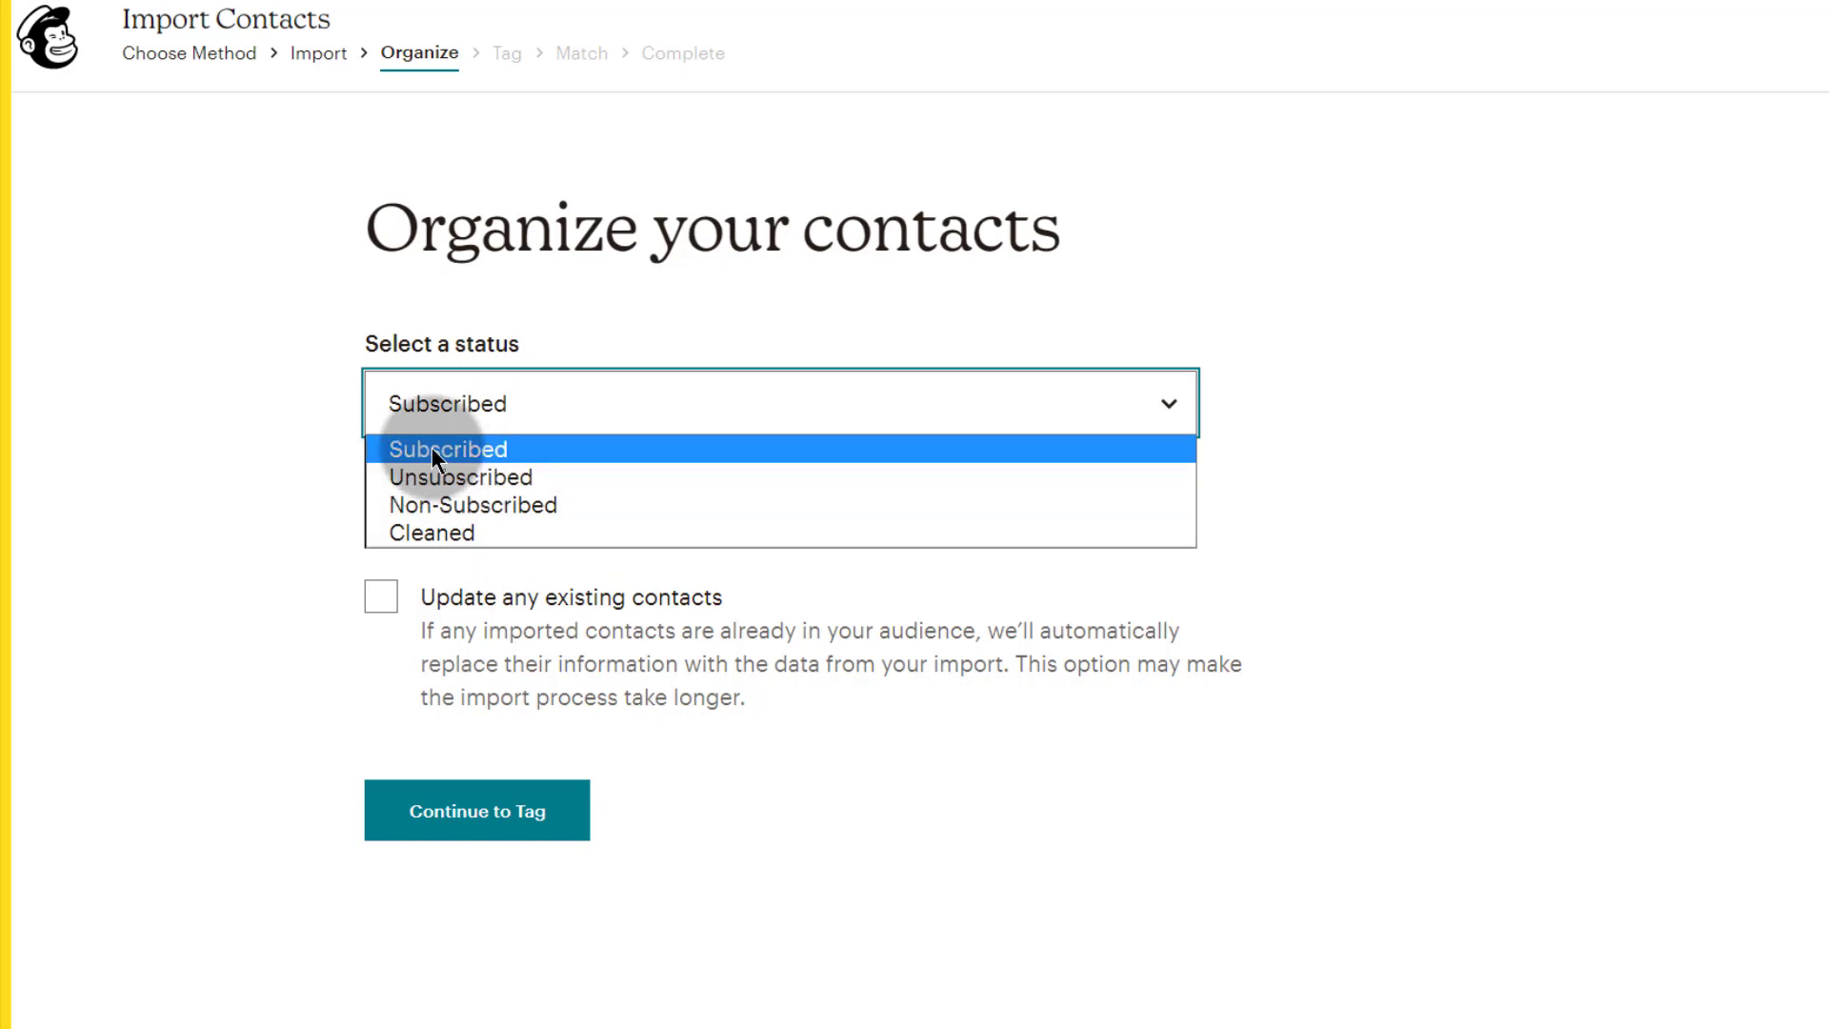
pyautogui.click(455, 450)
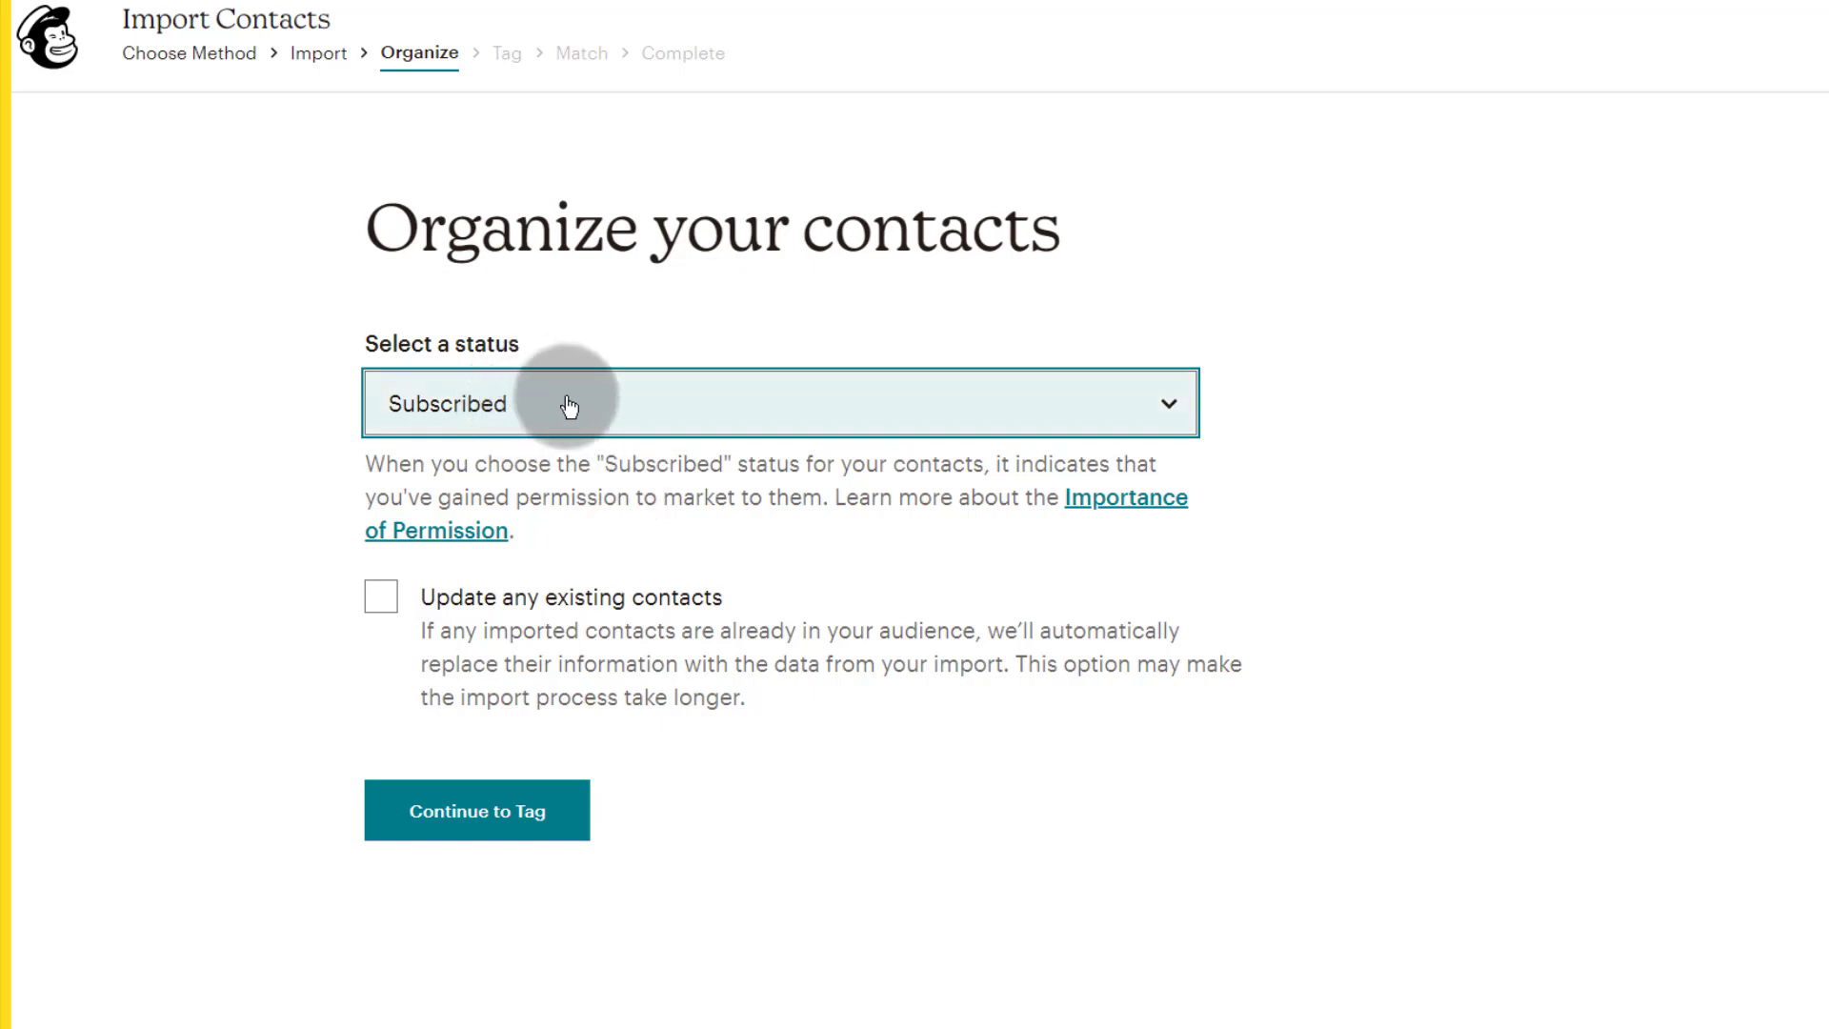
pyautogui.click(381, 594)
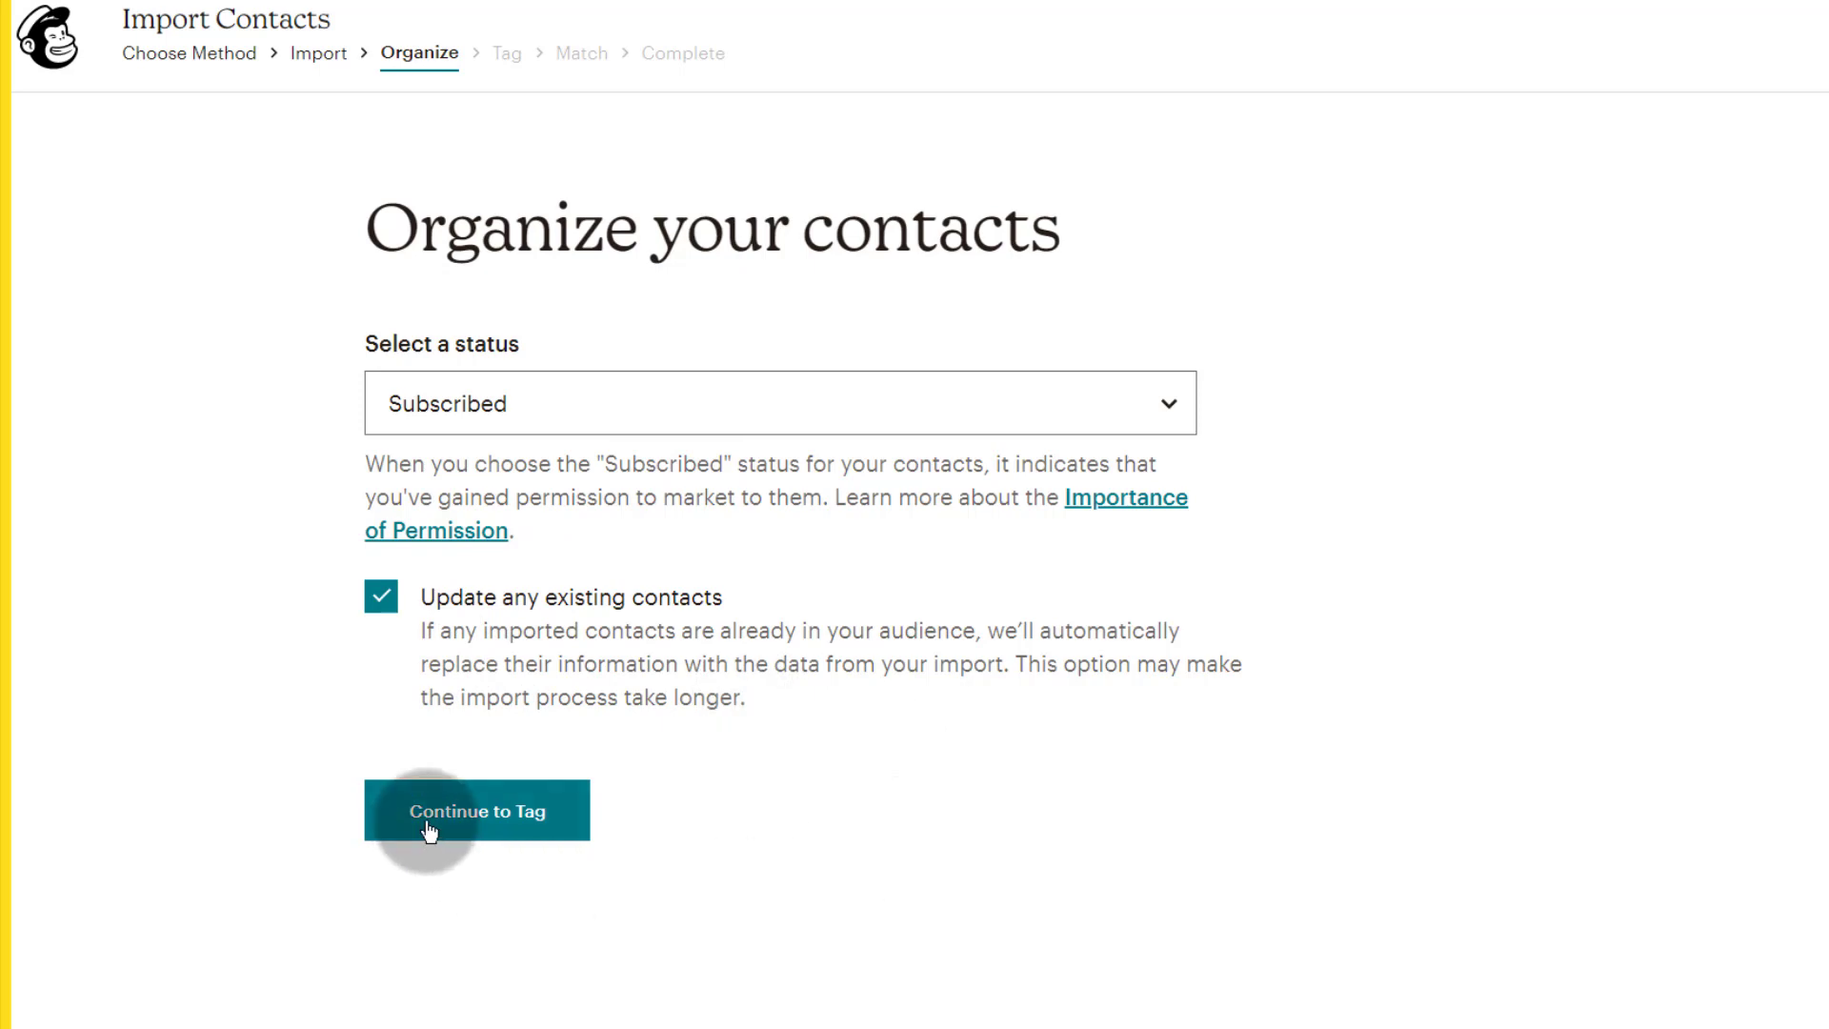
pyautogui.click(471, 819)
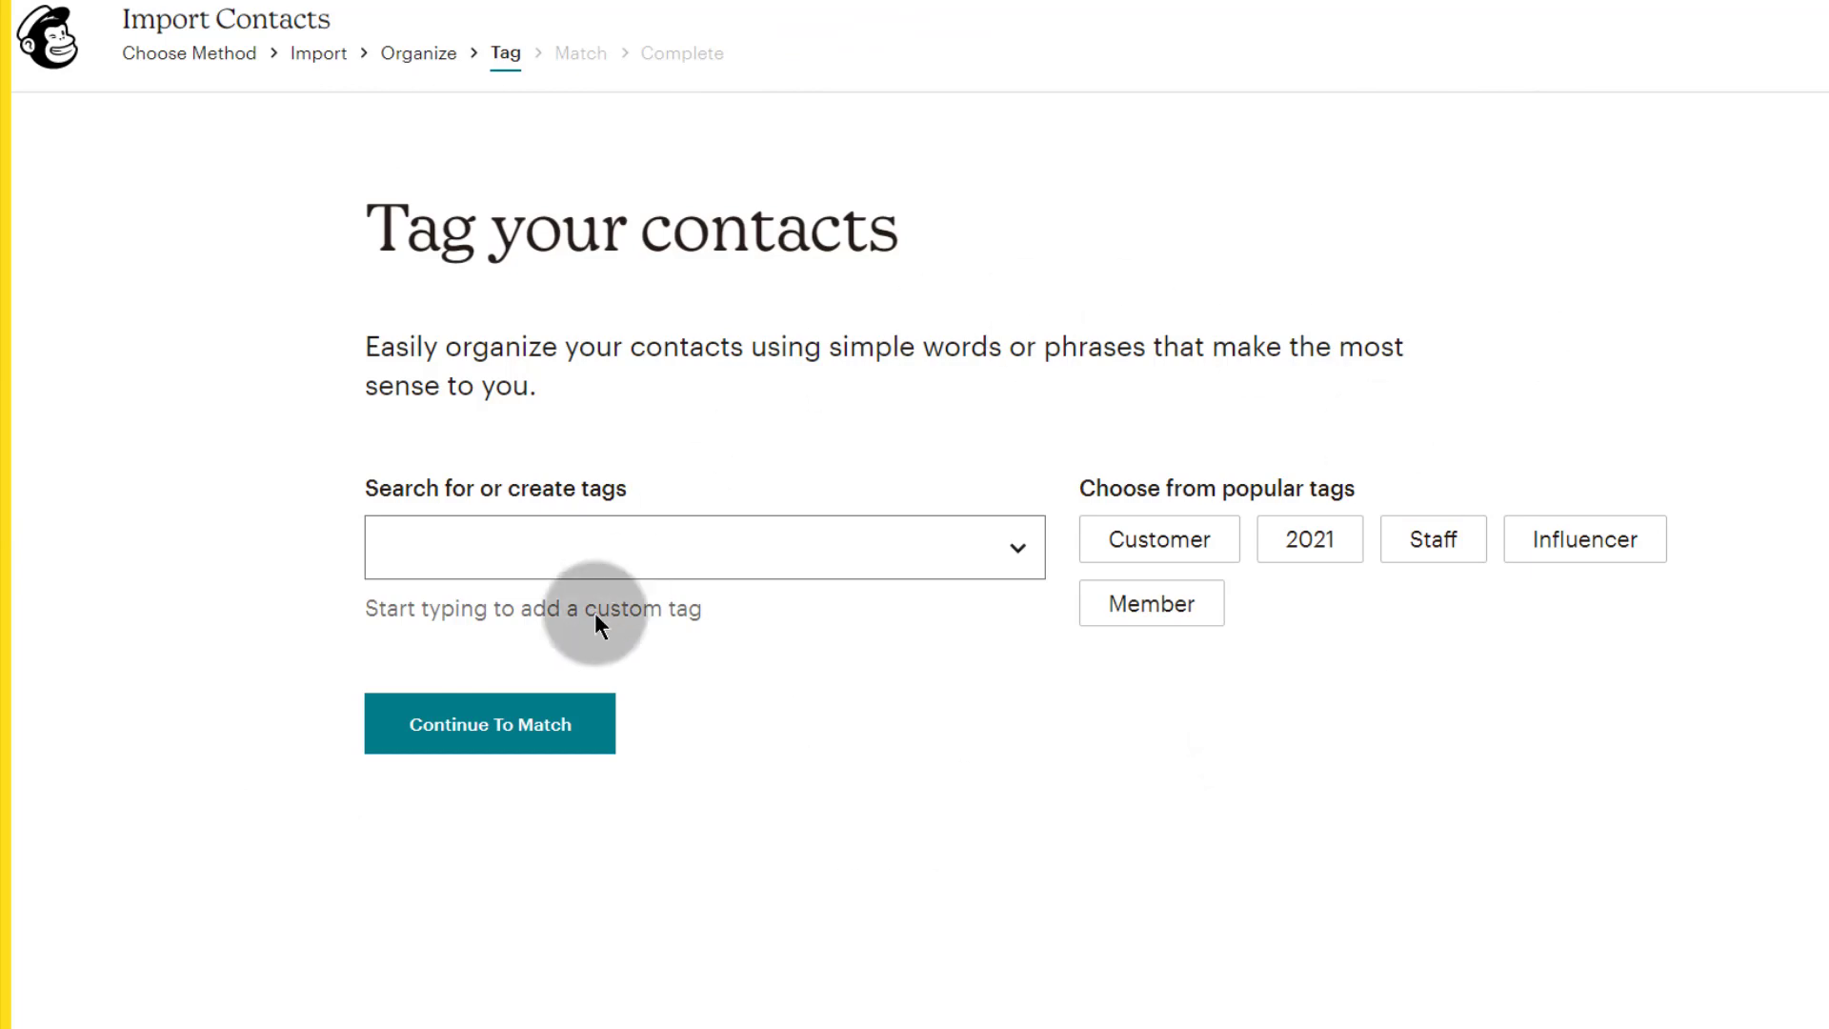
pyautogui.click(477, 543)
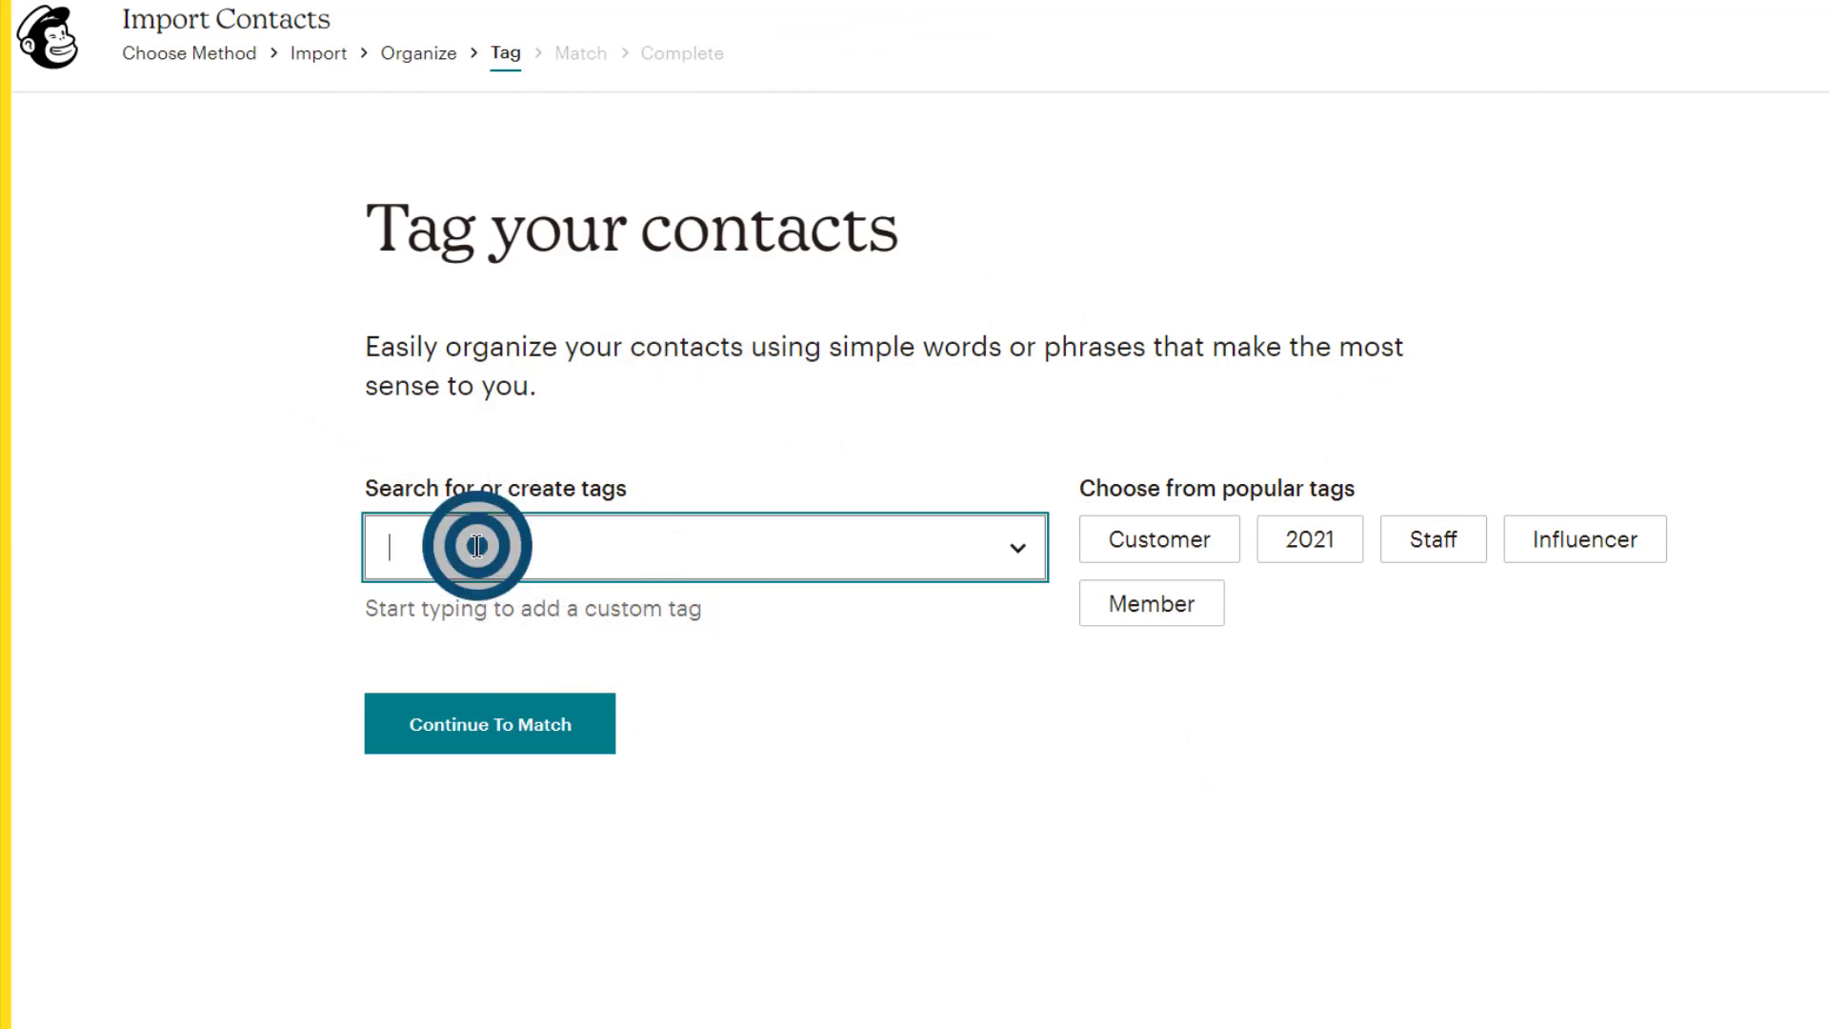
pyautogui.click(1019, 553)
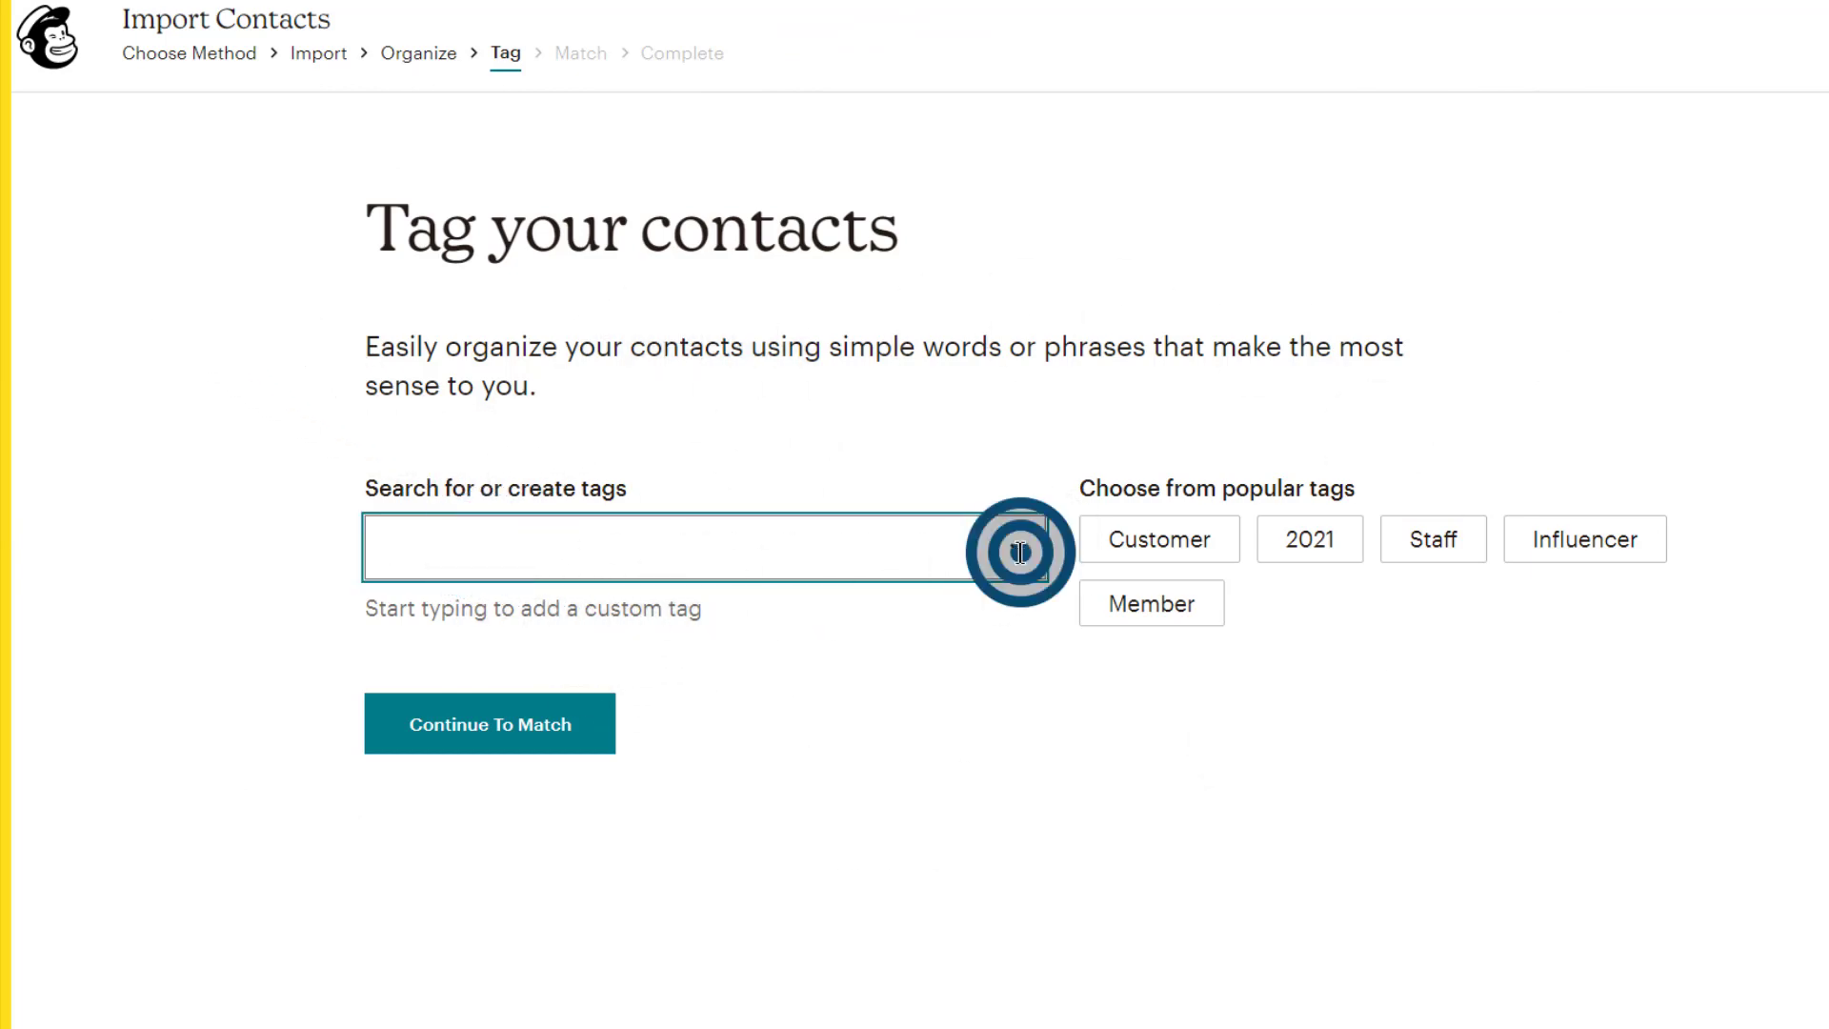
pyautogui.click(968, 717)
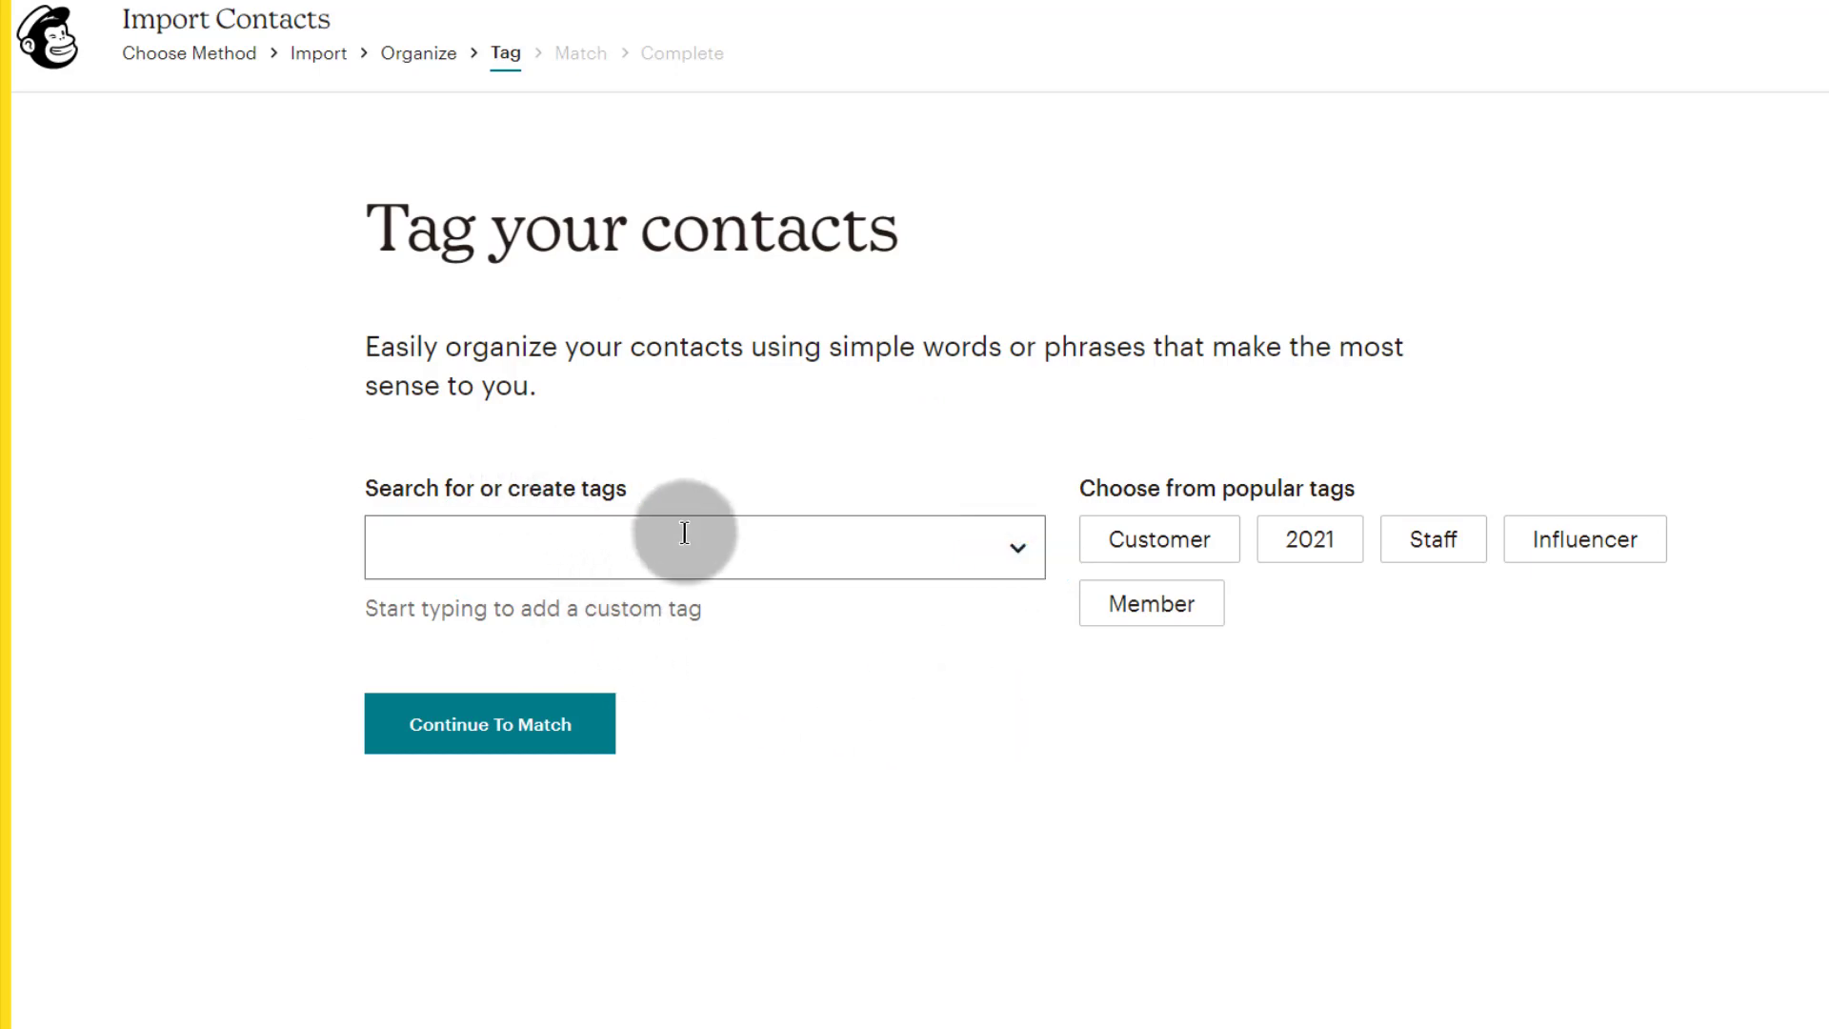
pyautogui.click(404, 555)
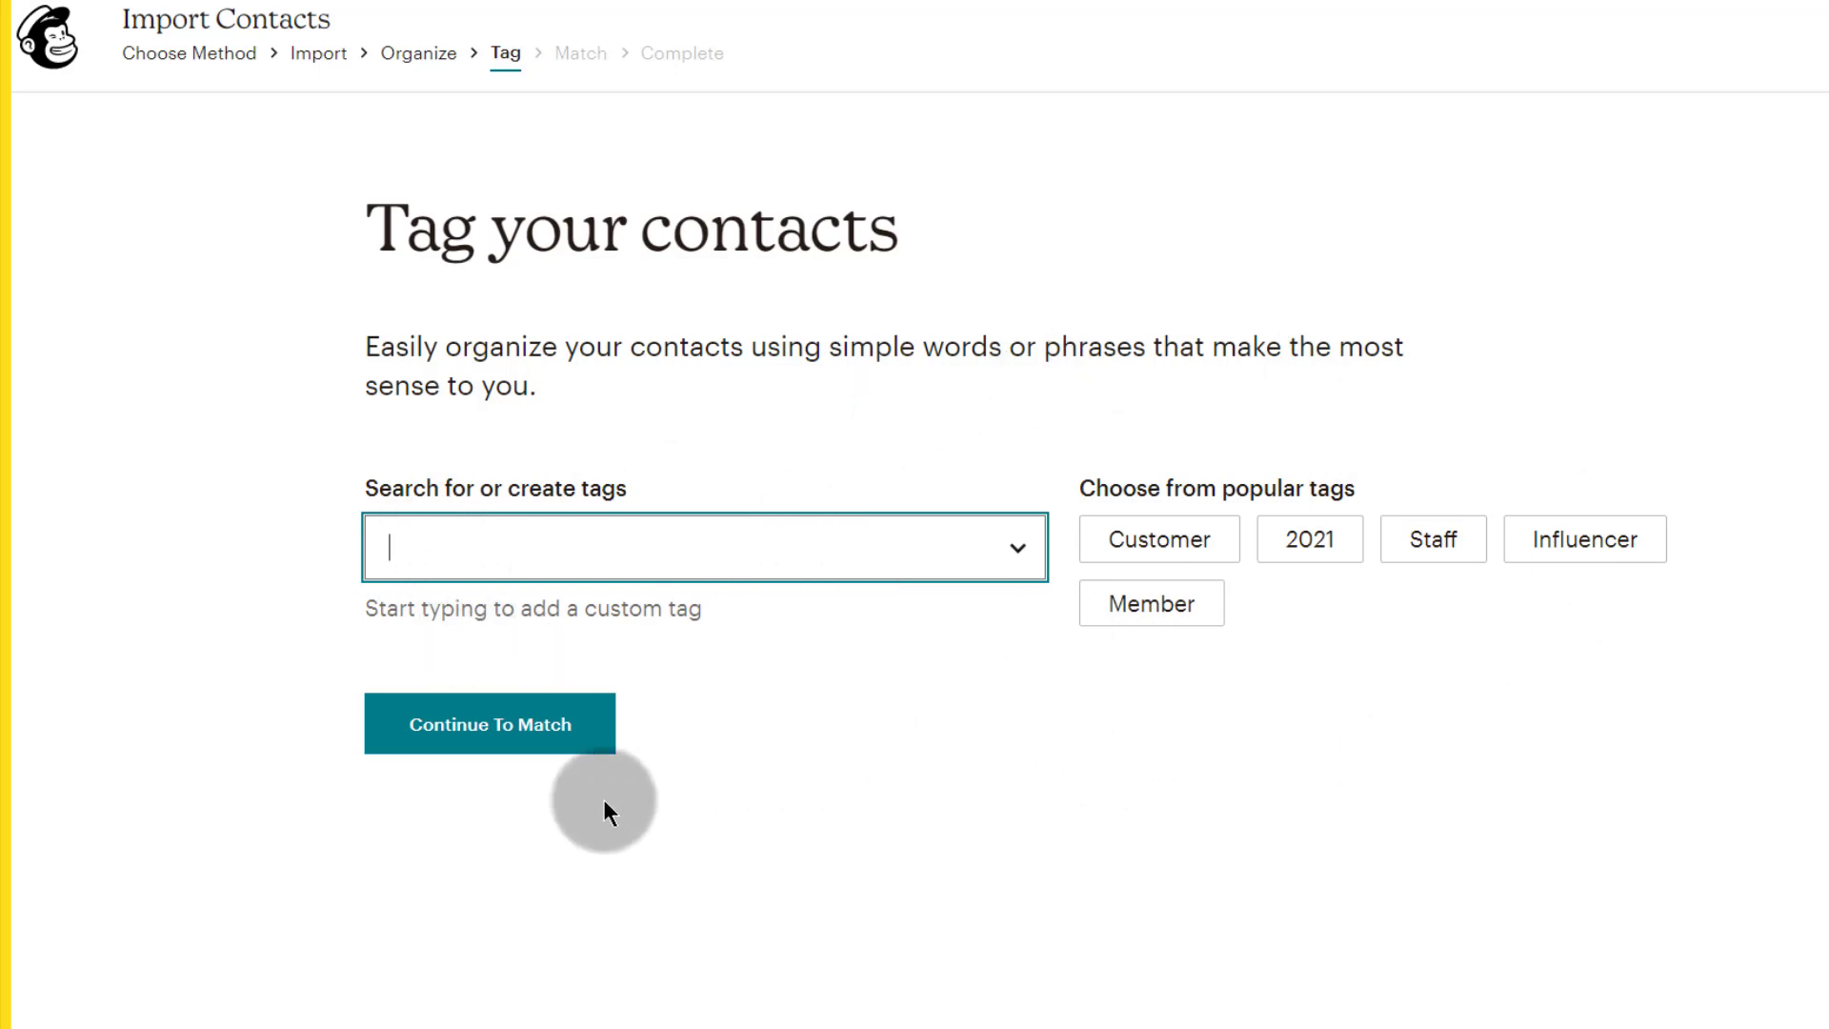
# Step: Continue to the Match step and look over the first contact's email
pyautogui.click(474, 735)
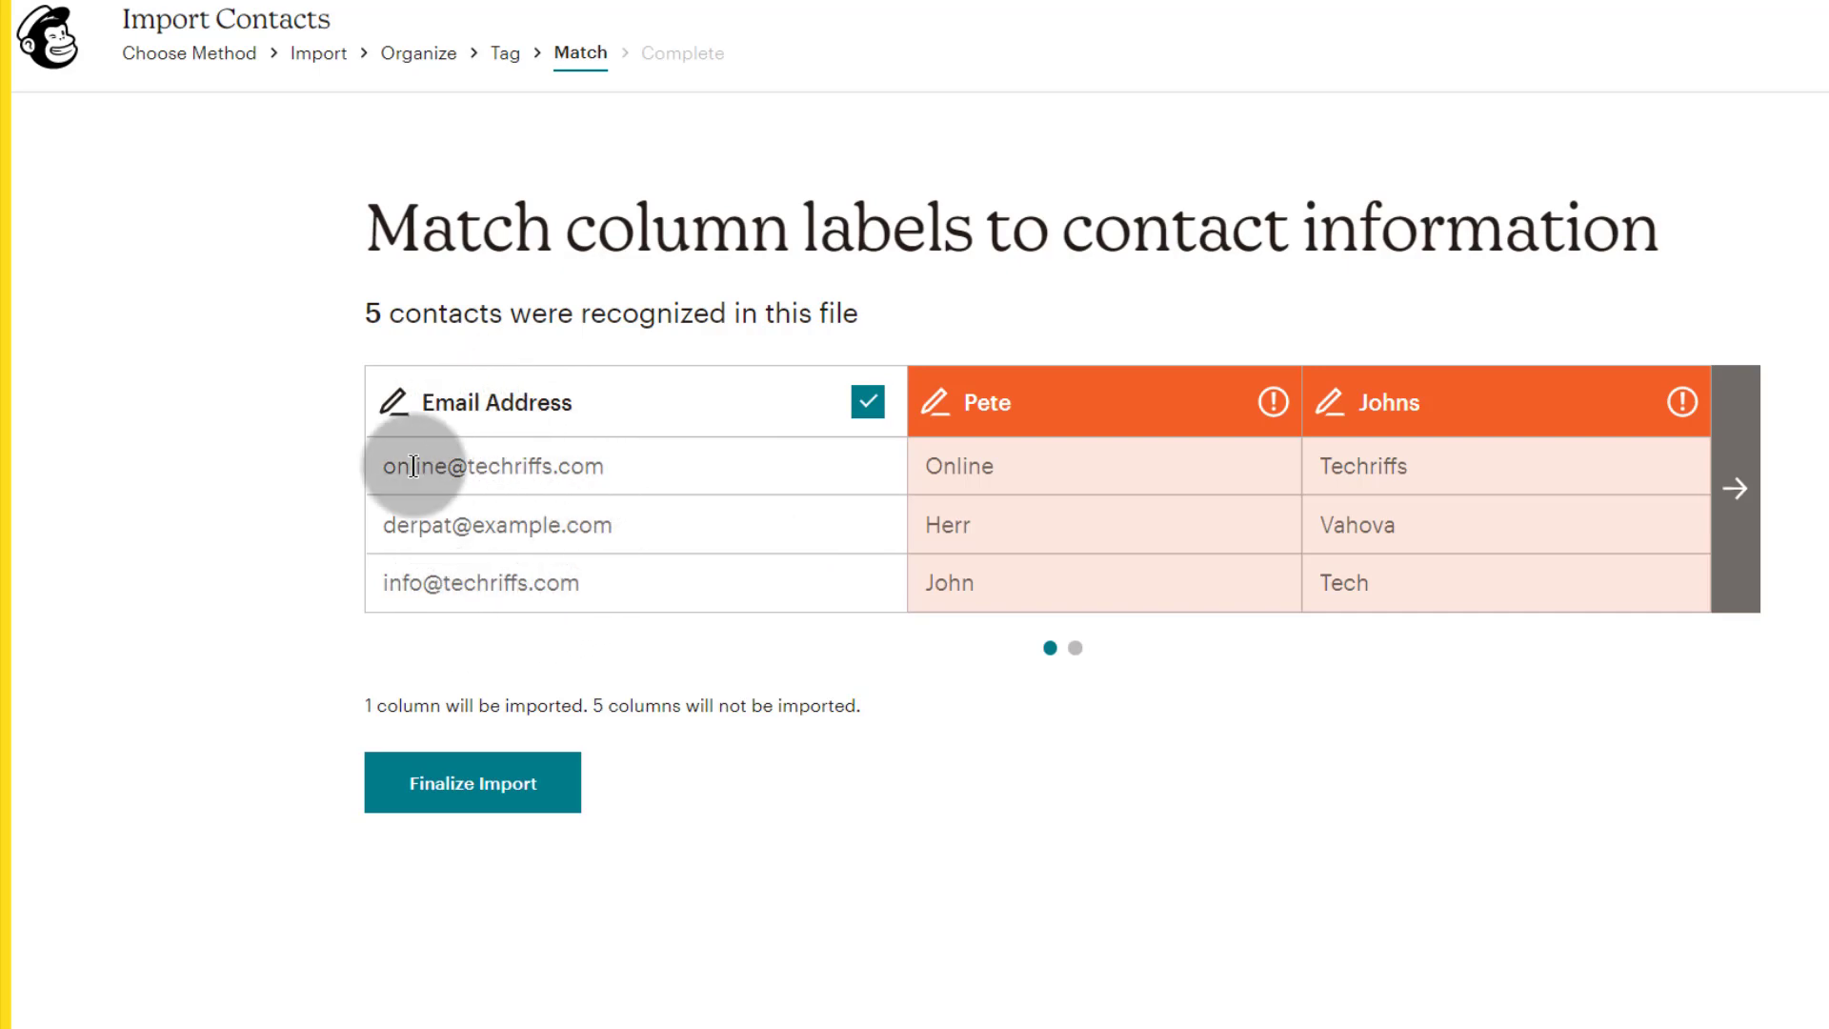
pyautogui.moveTo(382, 472); pyautogui.dragTo(606, 473)
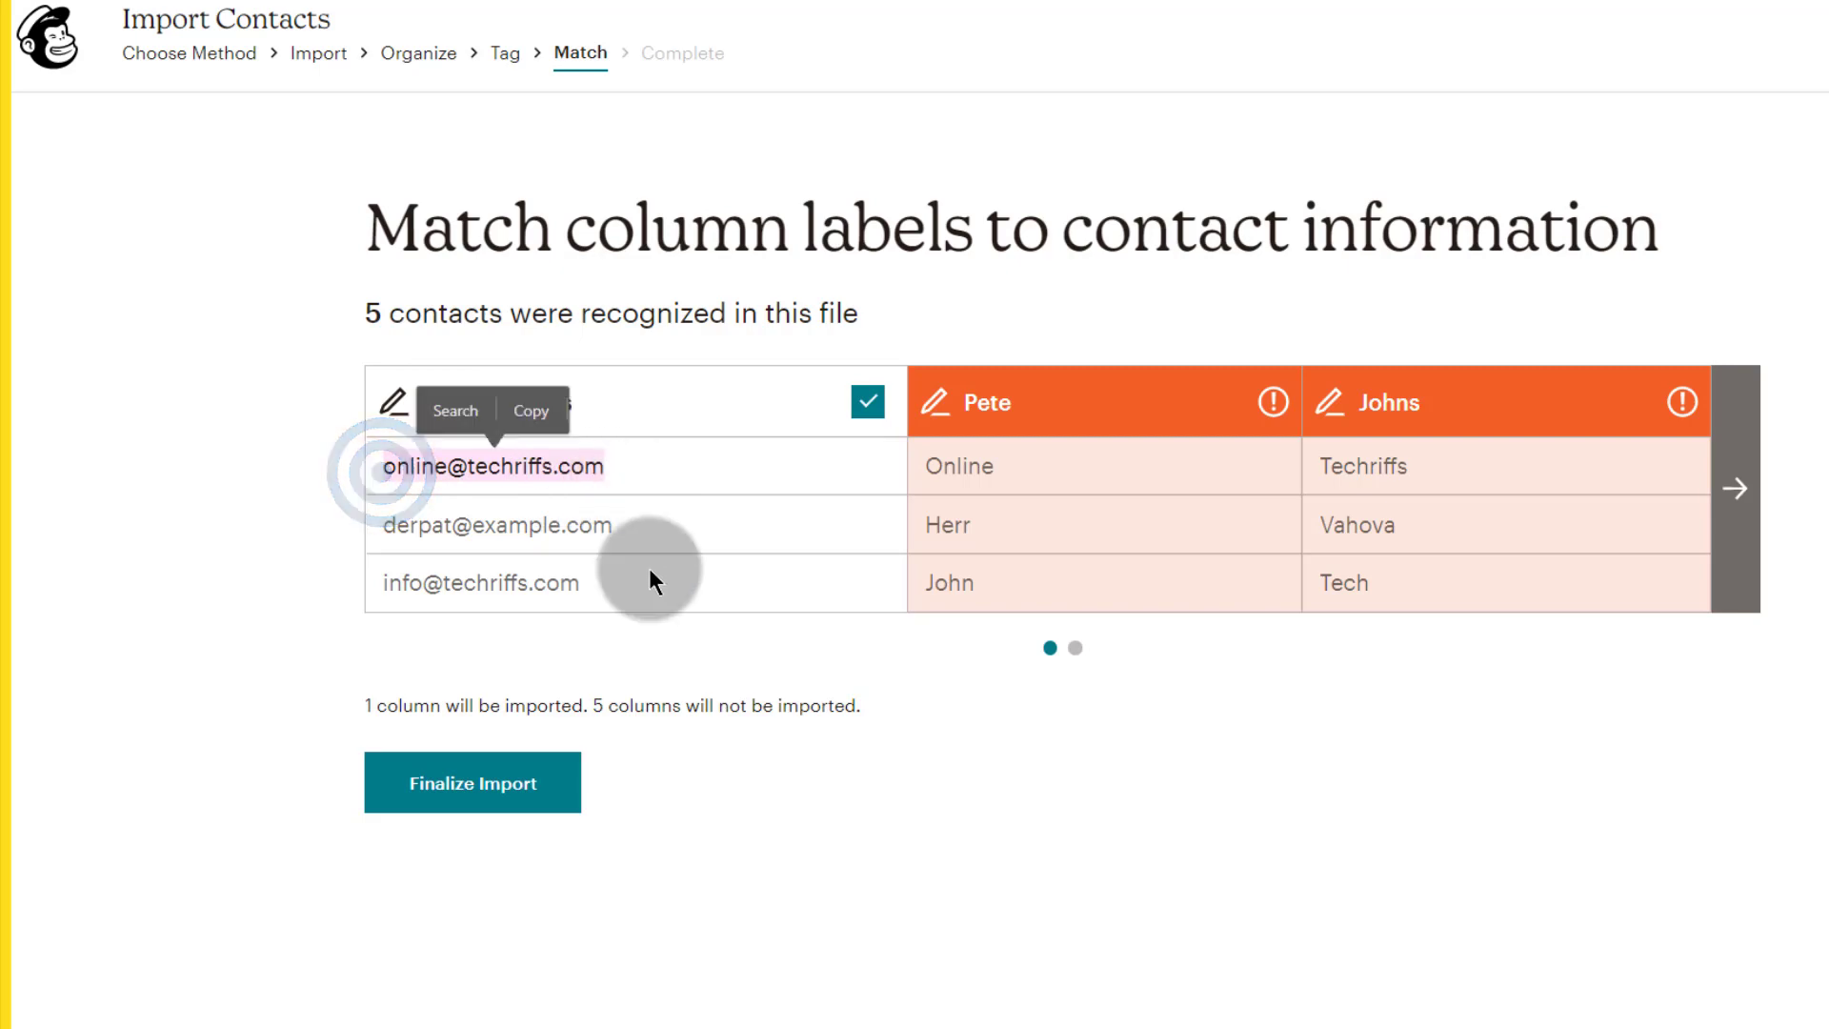
pyautogui.click(838, 677)
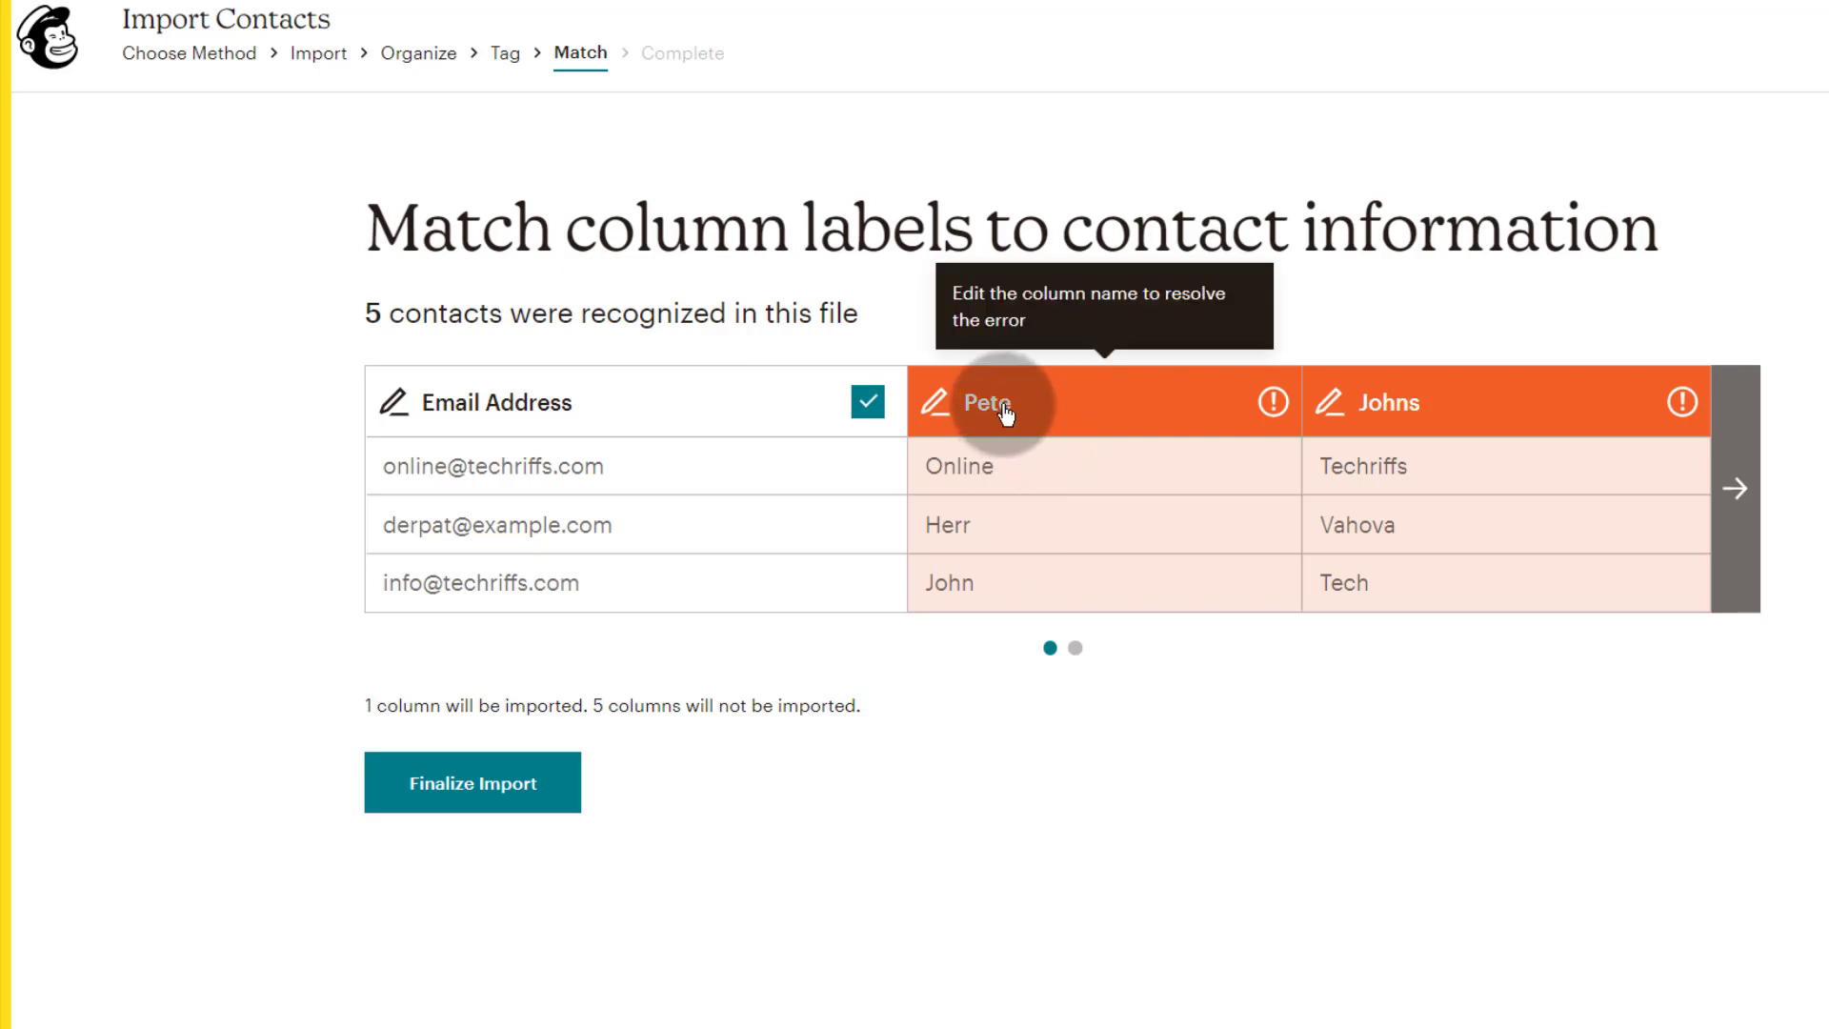
pyautogui.click(937, 401)
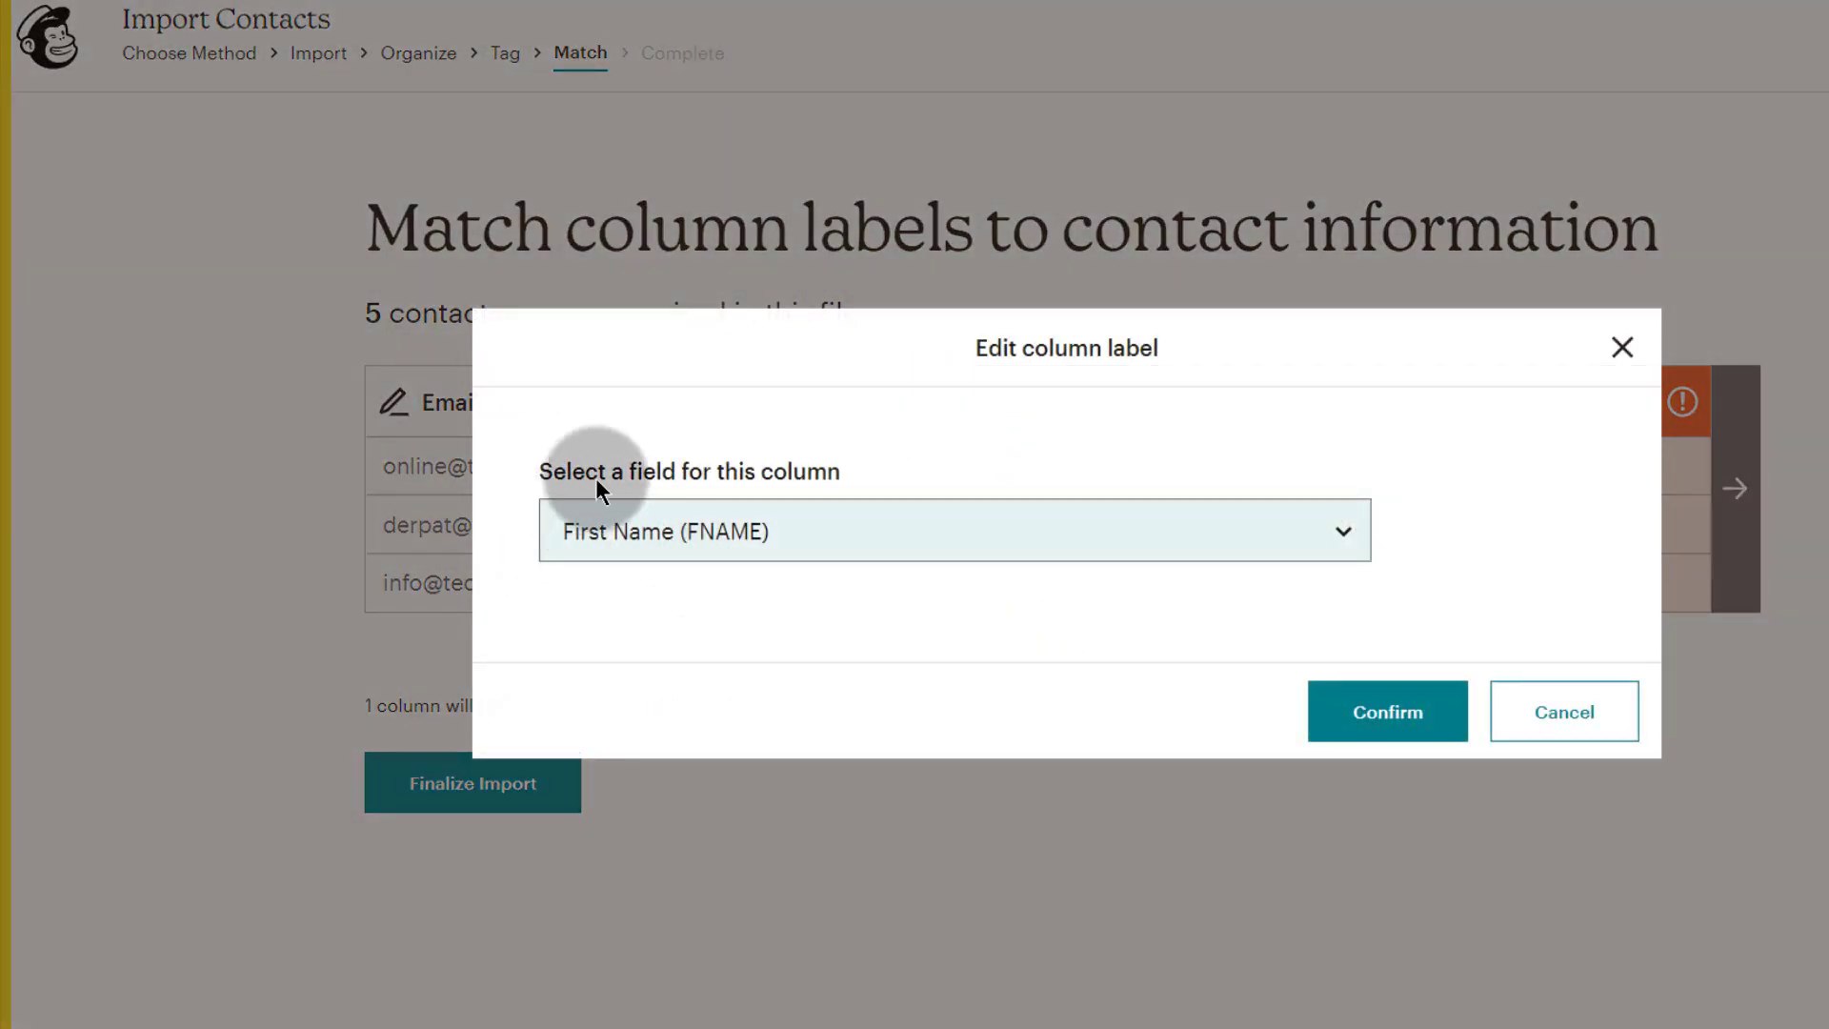
pyautogui.click(1620, 347)
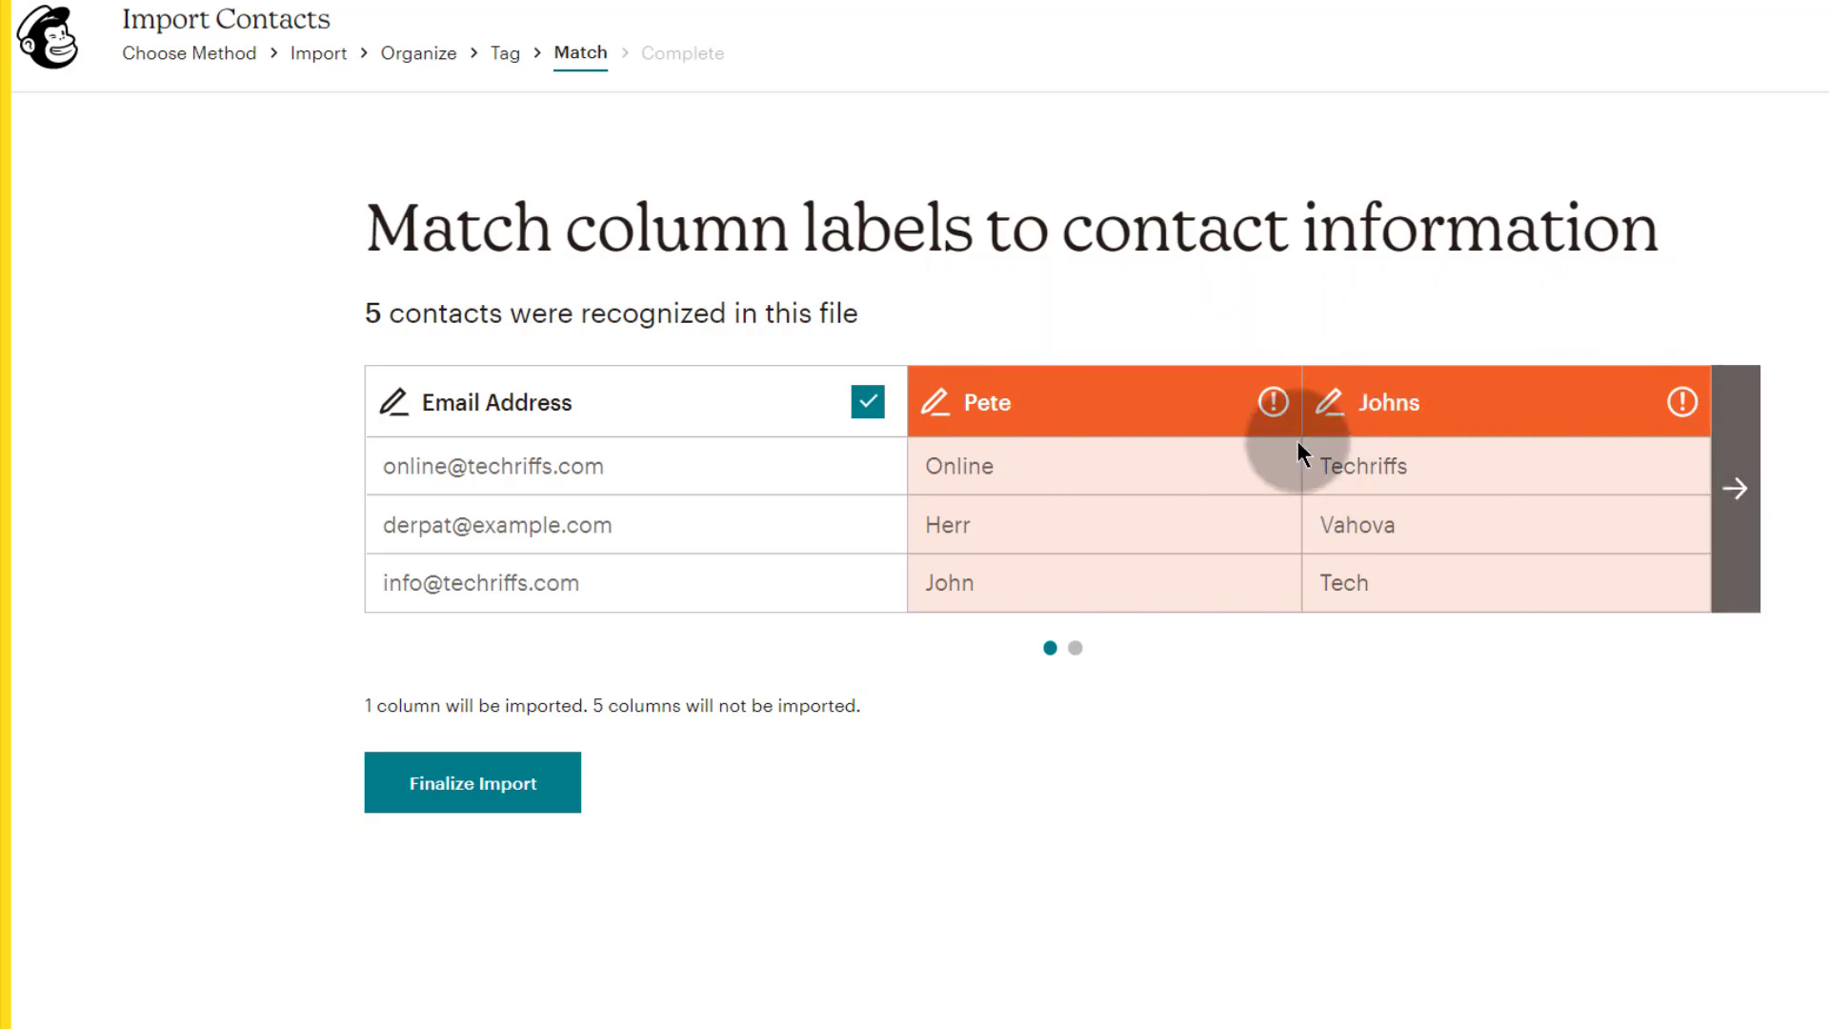
pyautogui.click(1008, 398)
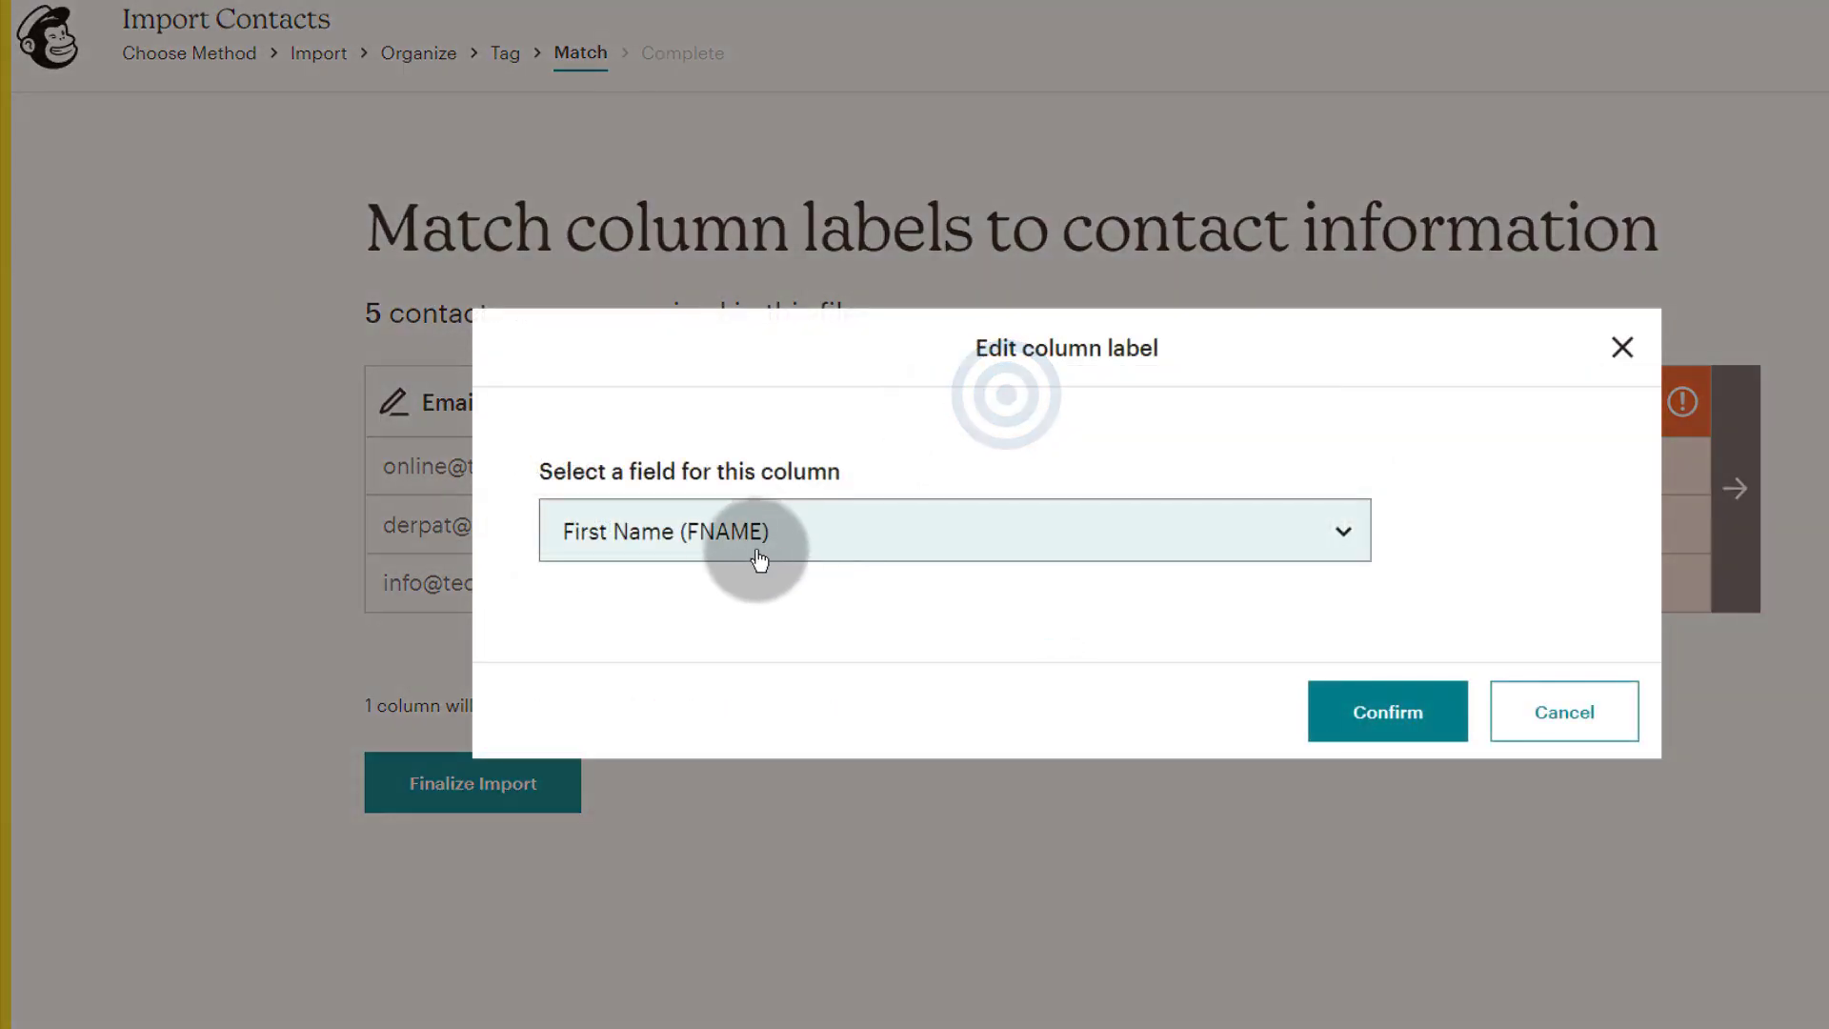
pyautogui.click(717, 545)
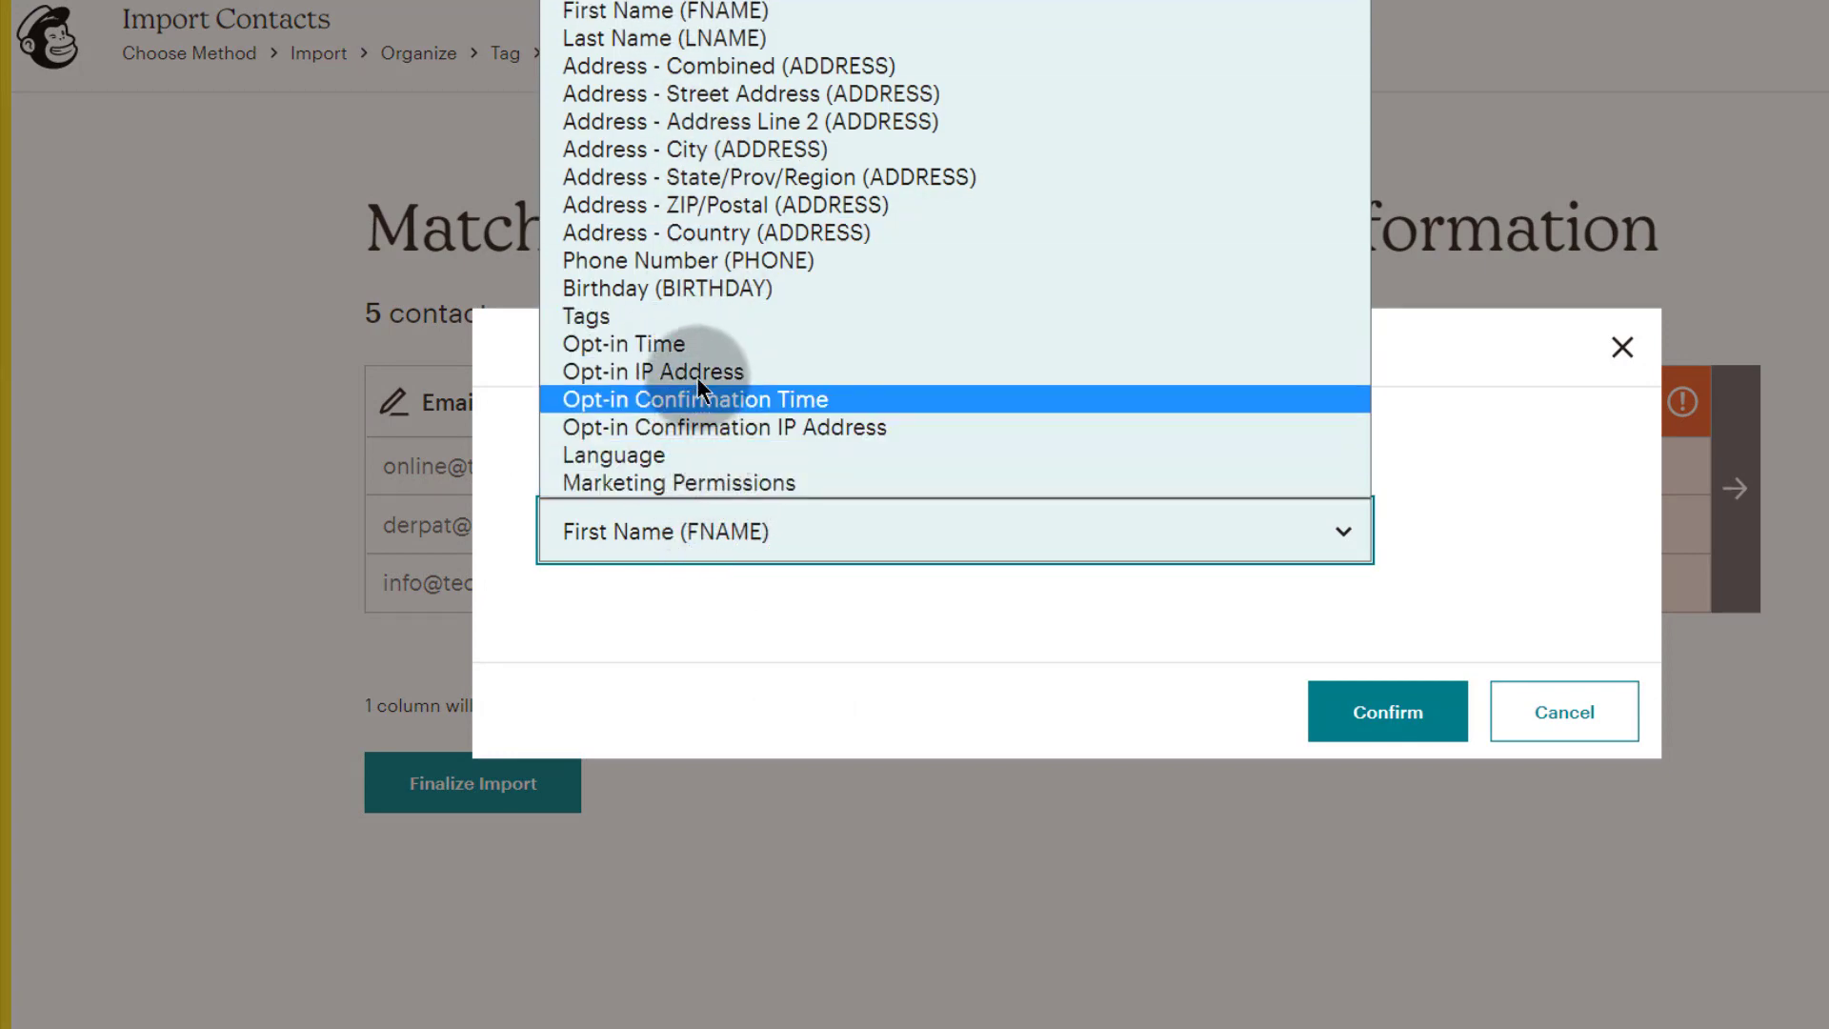
pyautogui.click(695, 284)
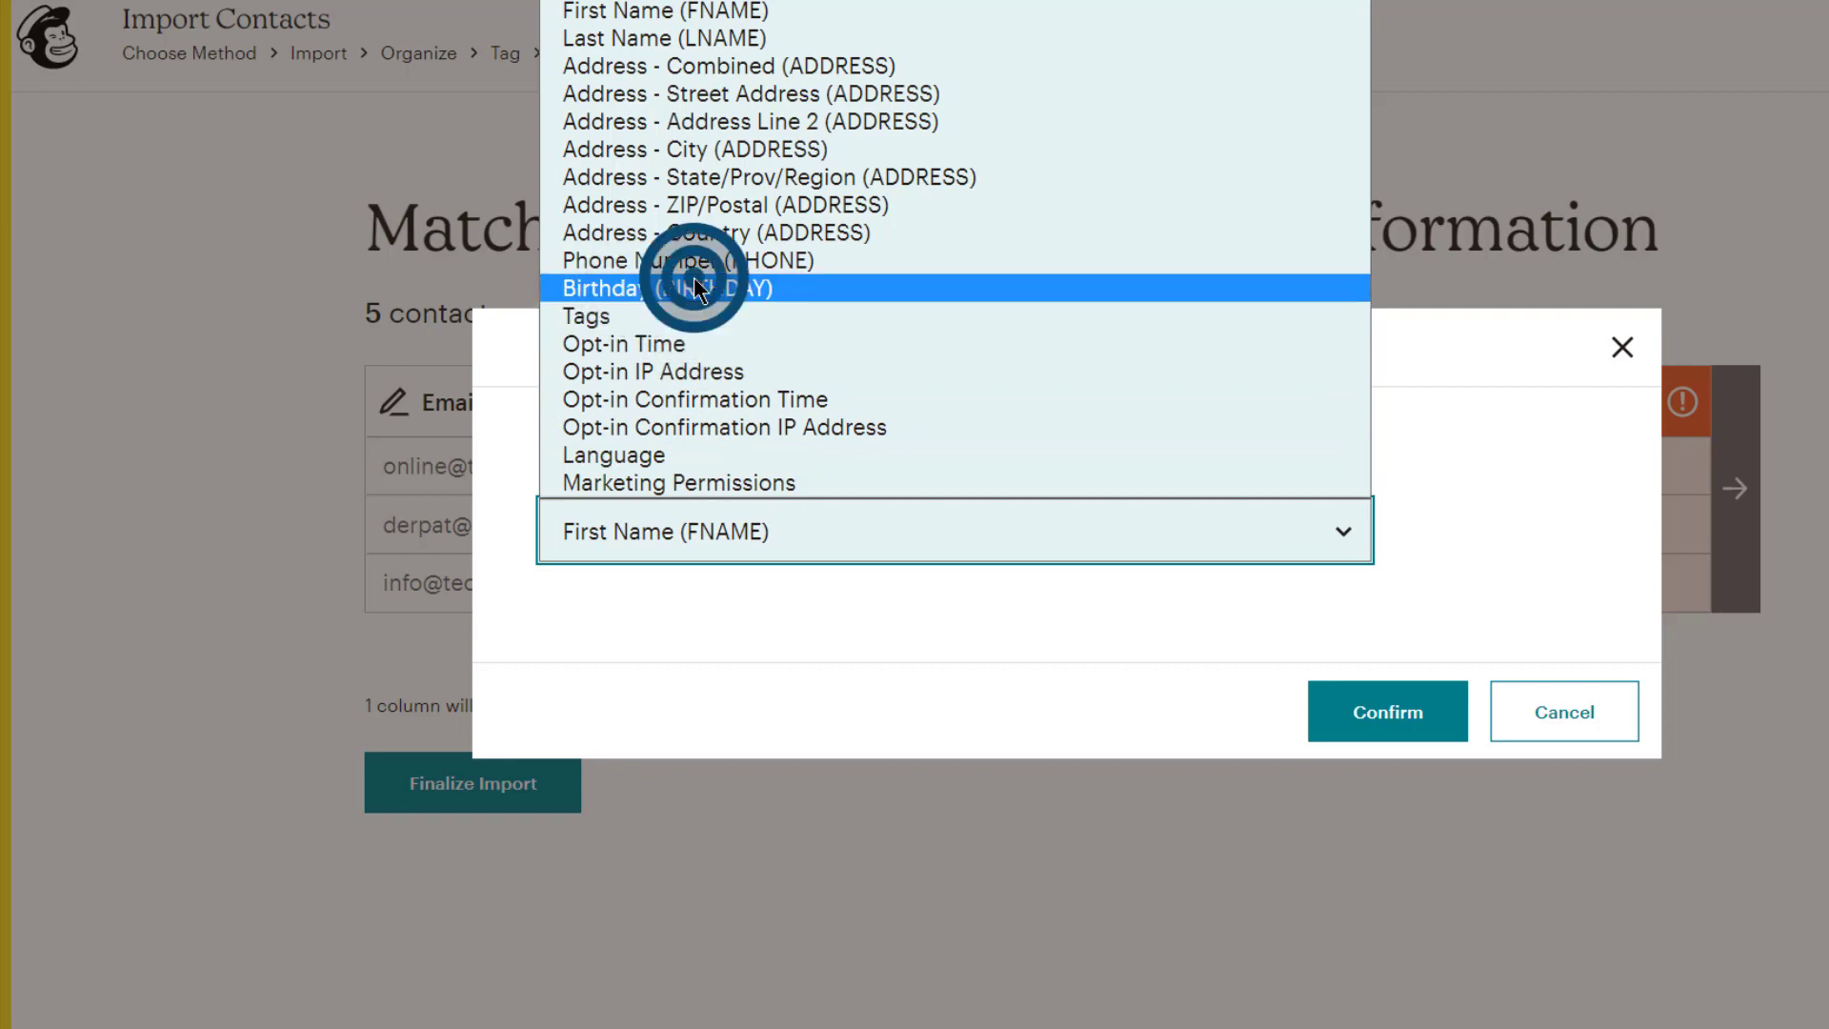
pyautogui.click(1031, 532)
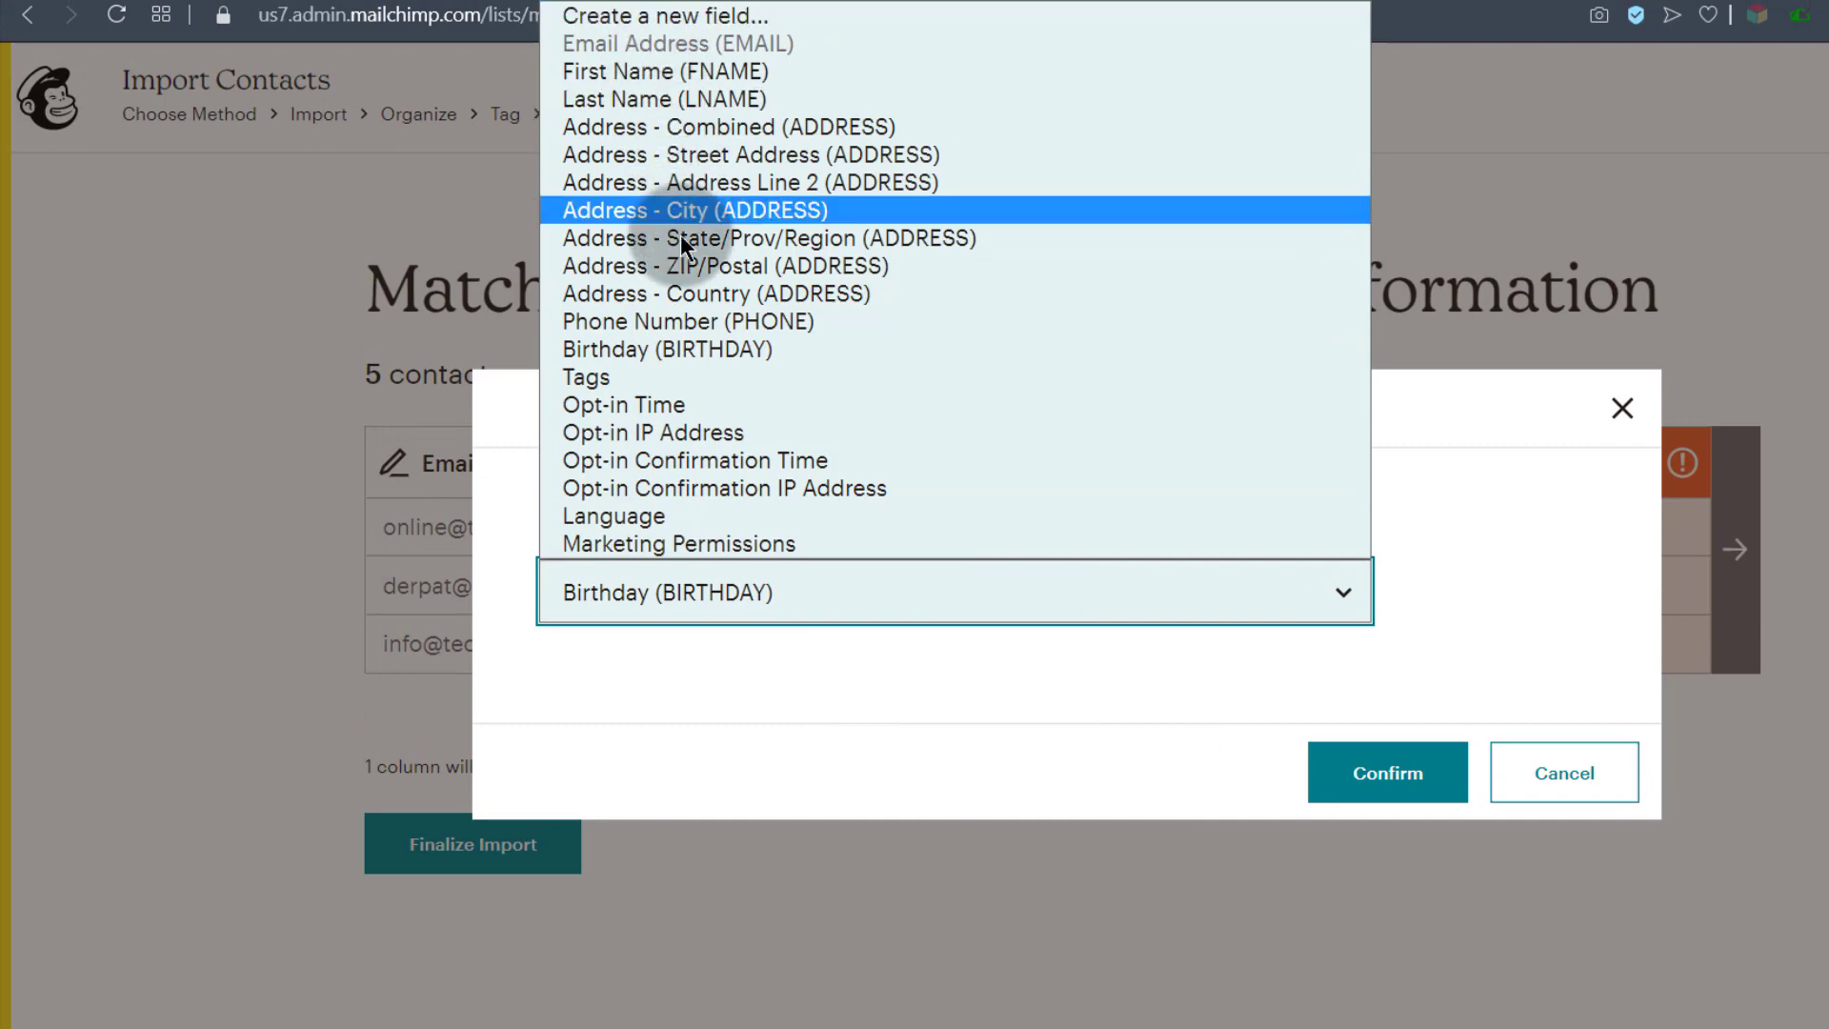
pyautogui.click(649, 72)
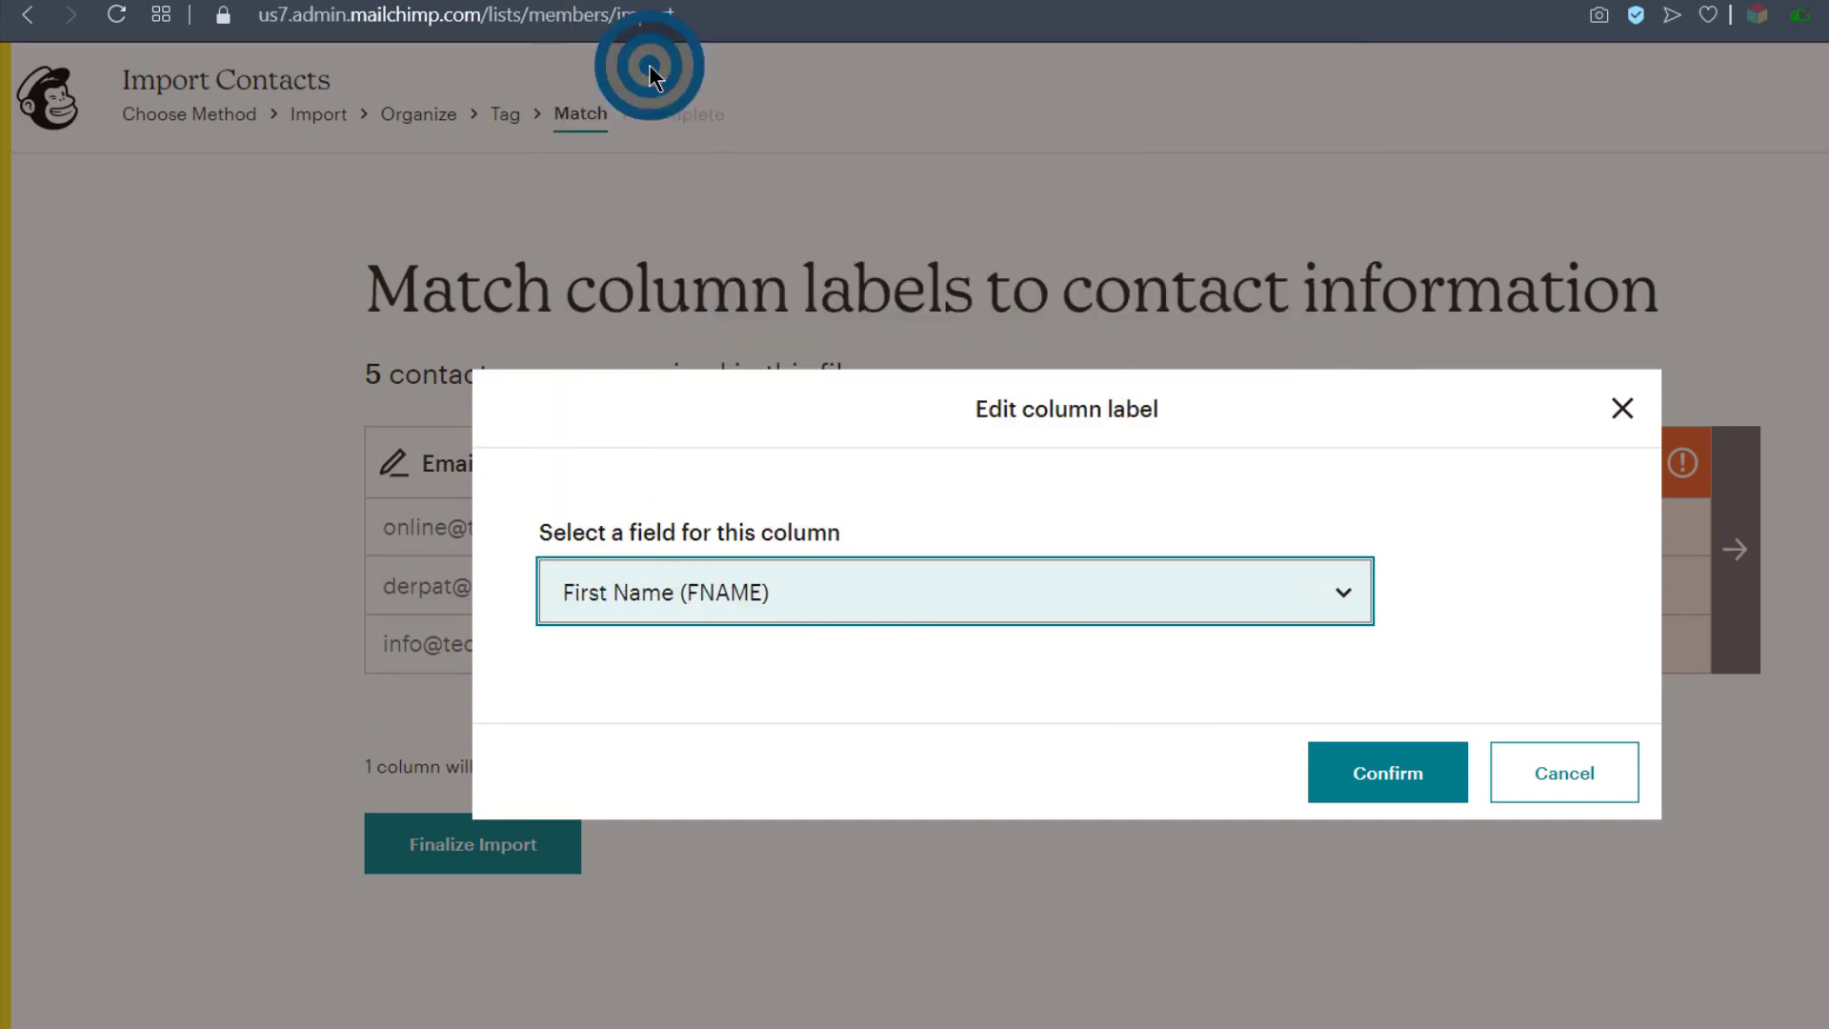
pyautogui.click(1396, 773)
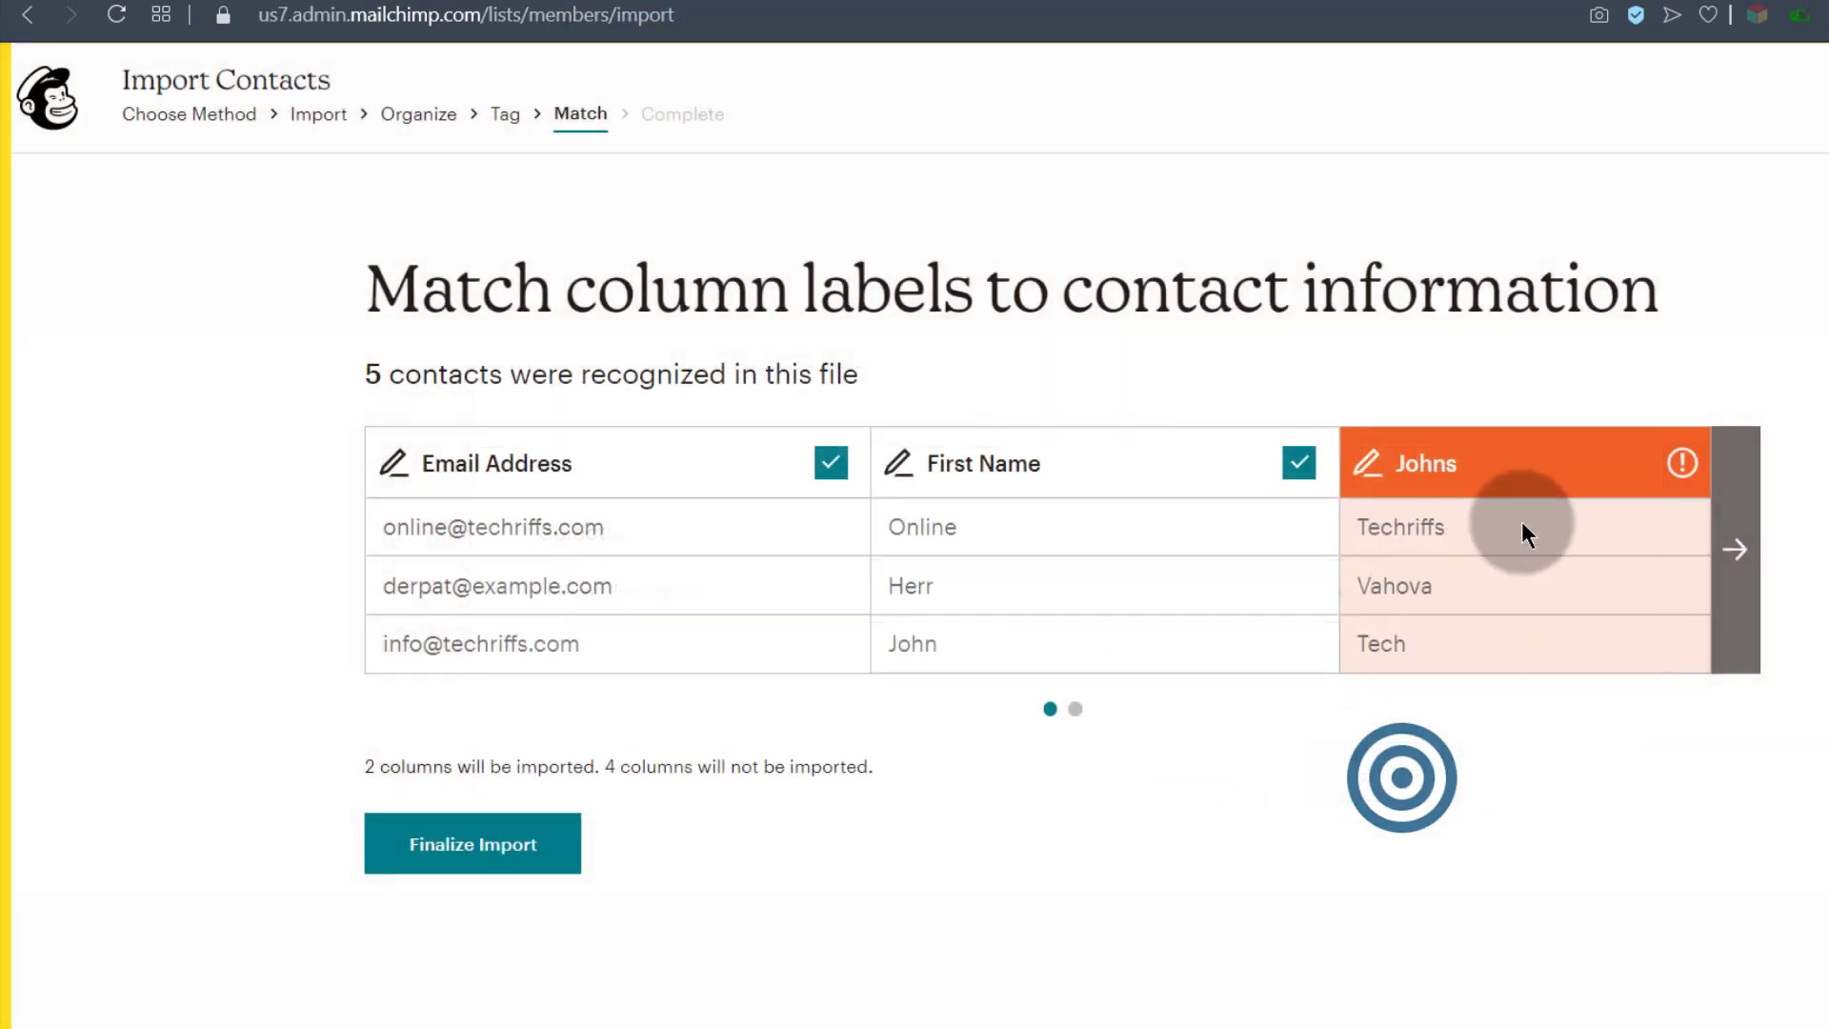
pyautogui.click(1428, 464)
pyautogui.click(753, 614)
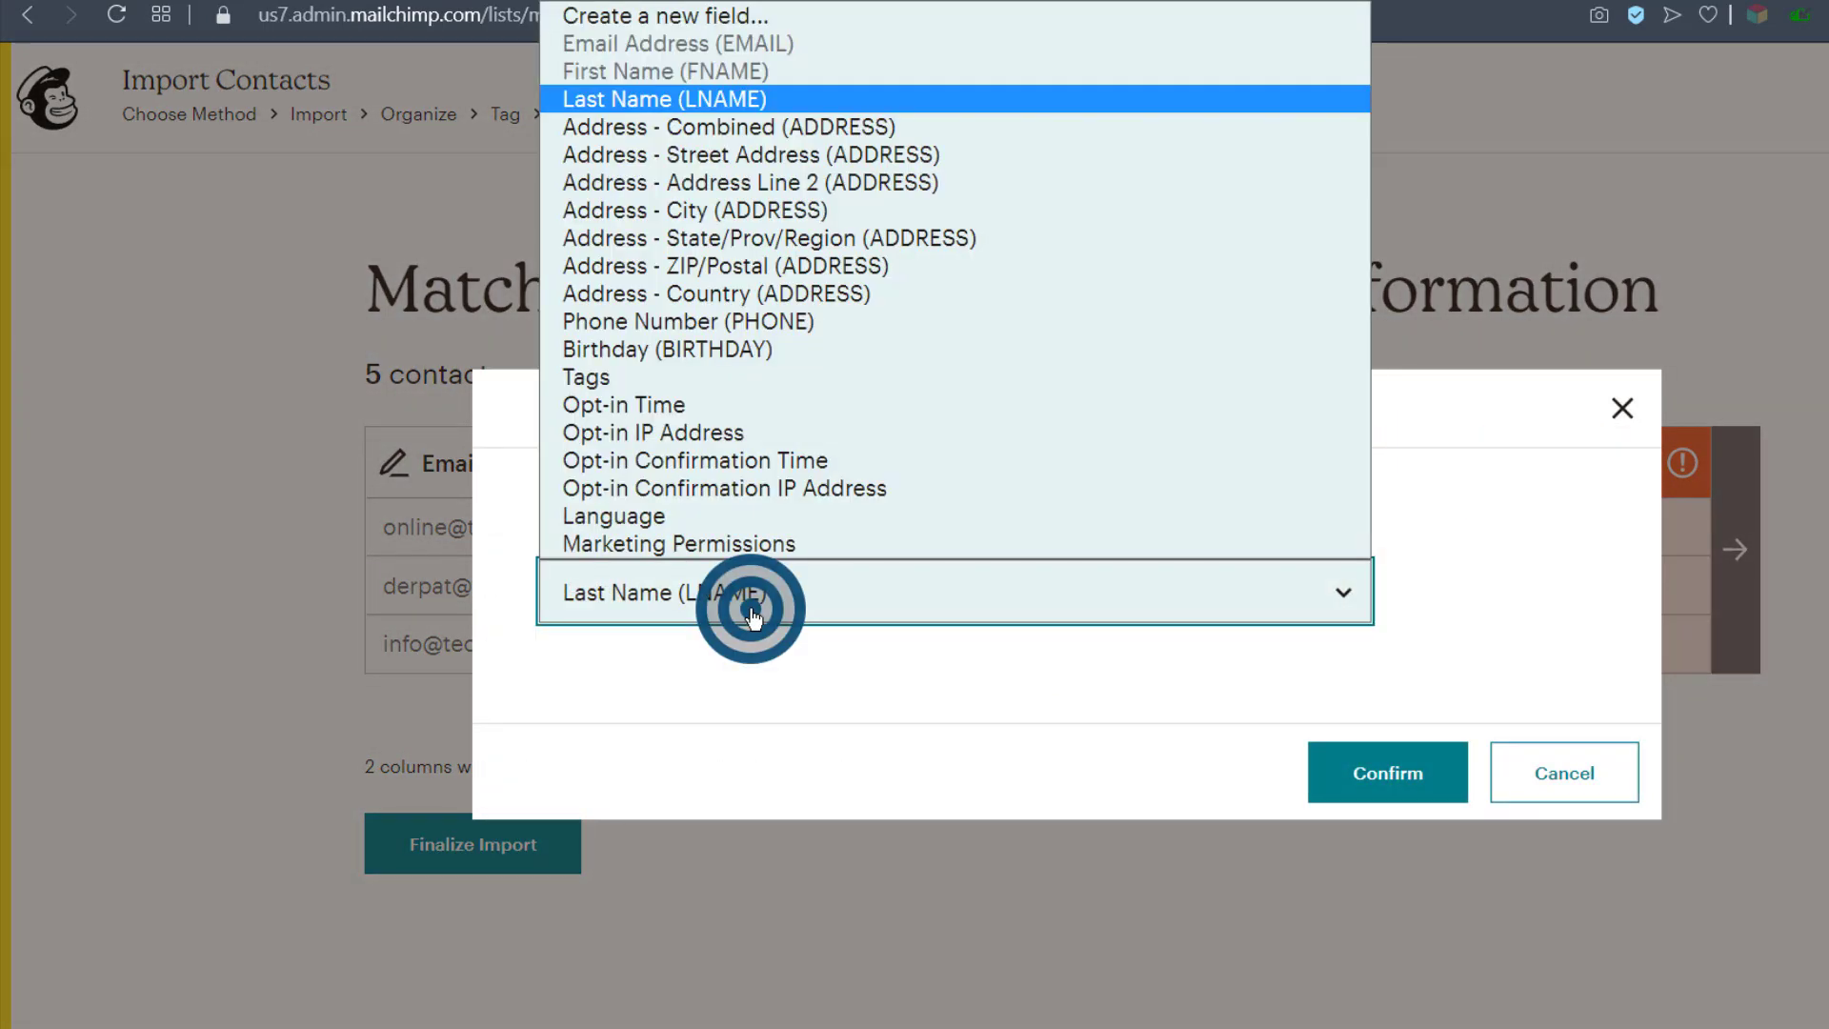
pyautogui.click(632, 103)
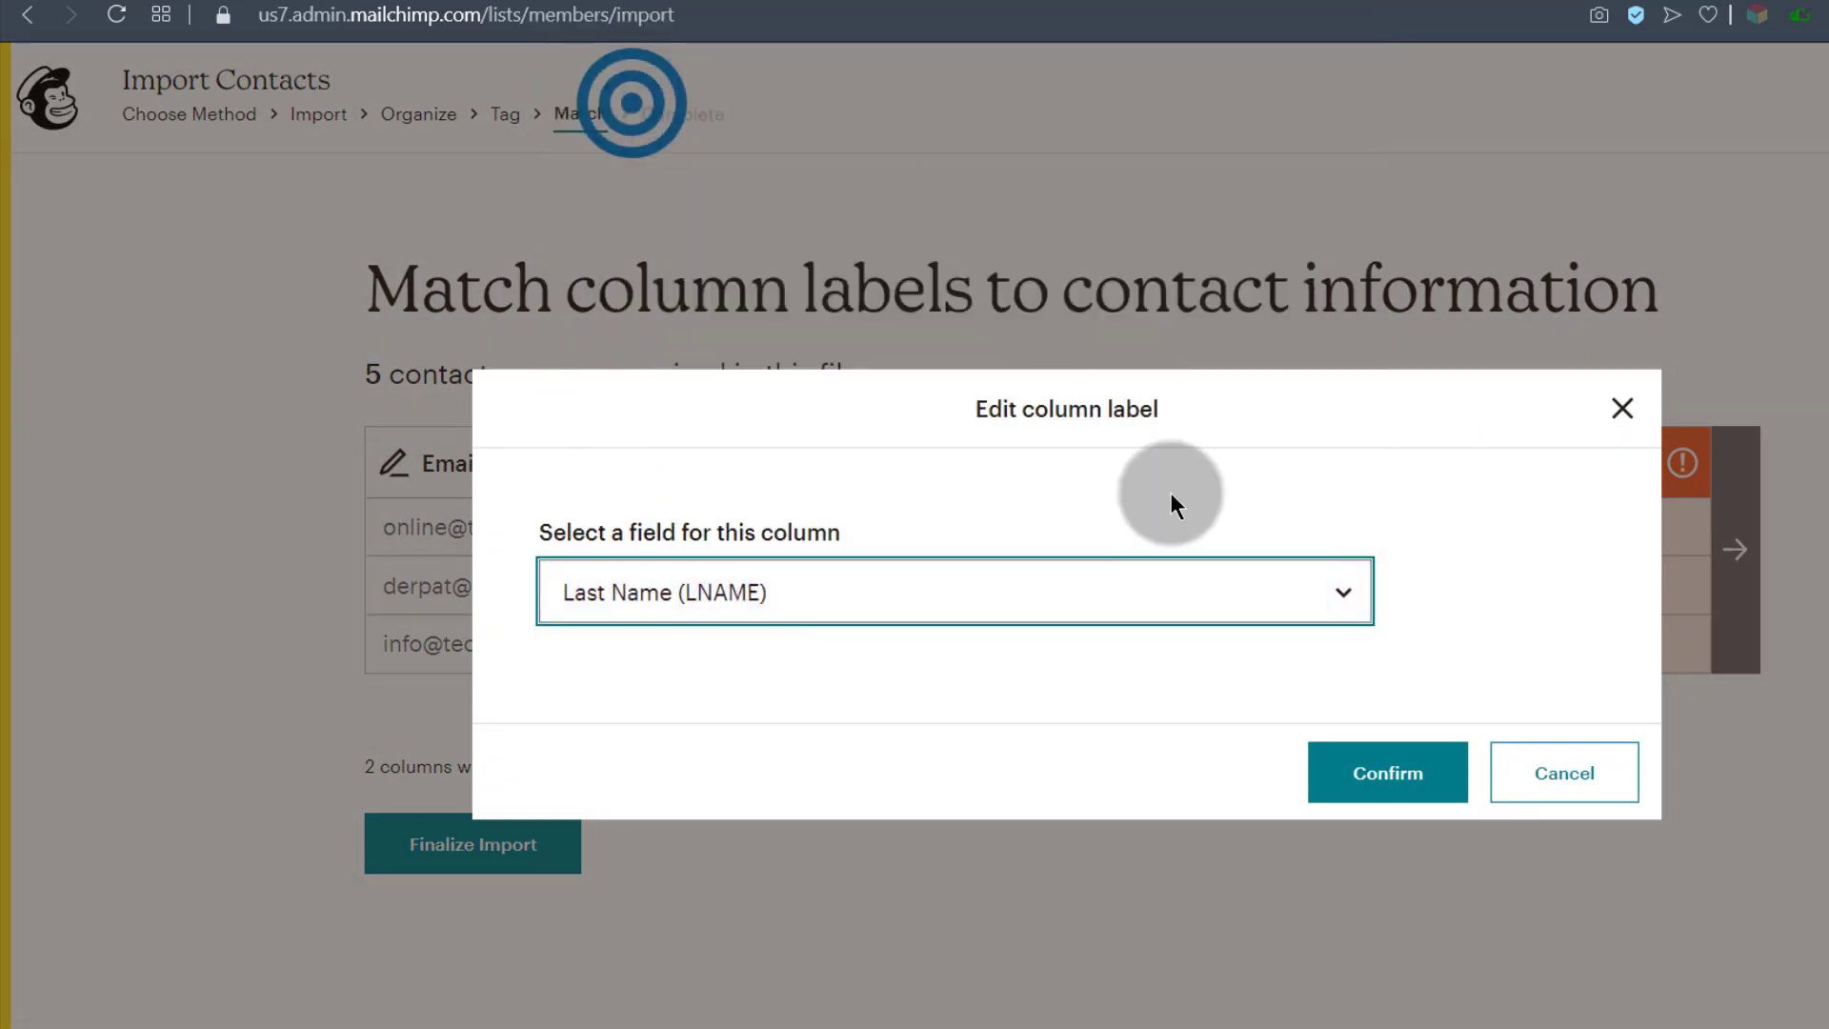
pyautogui.click(1397, 779)
pyautogui.click(1736, 541)
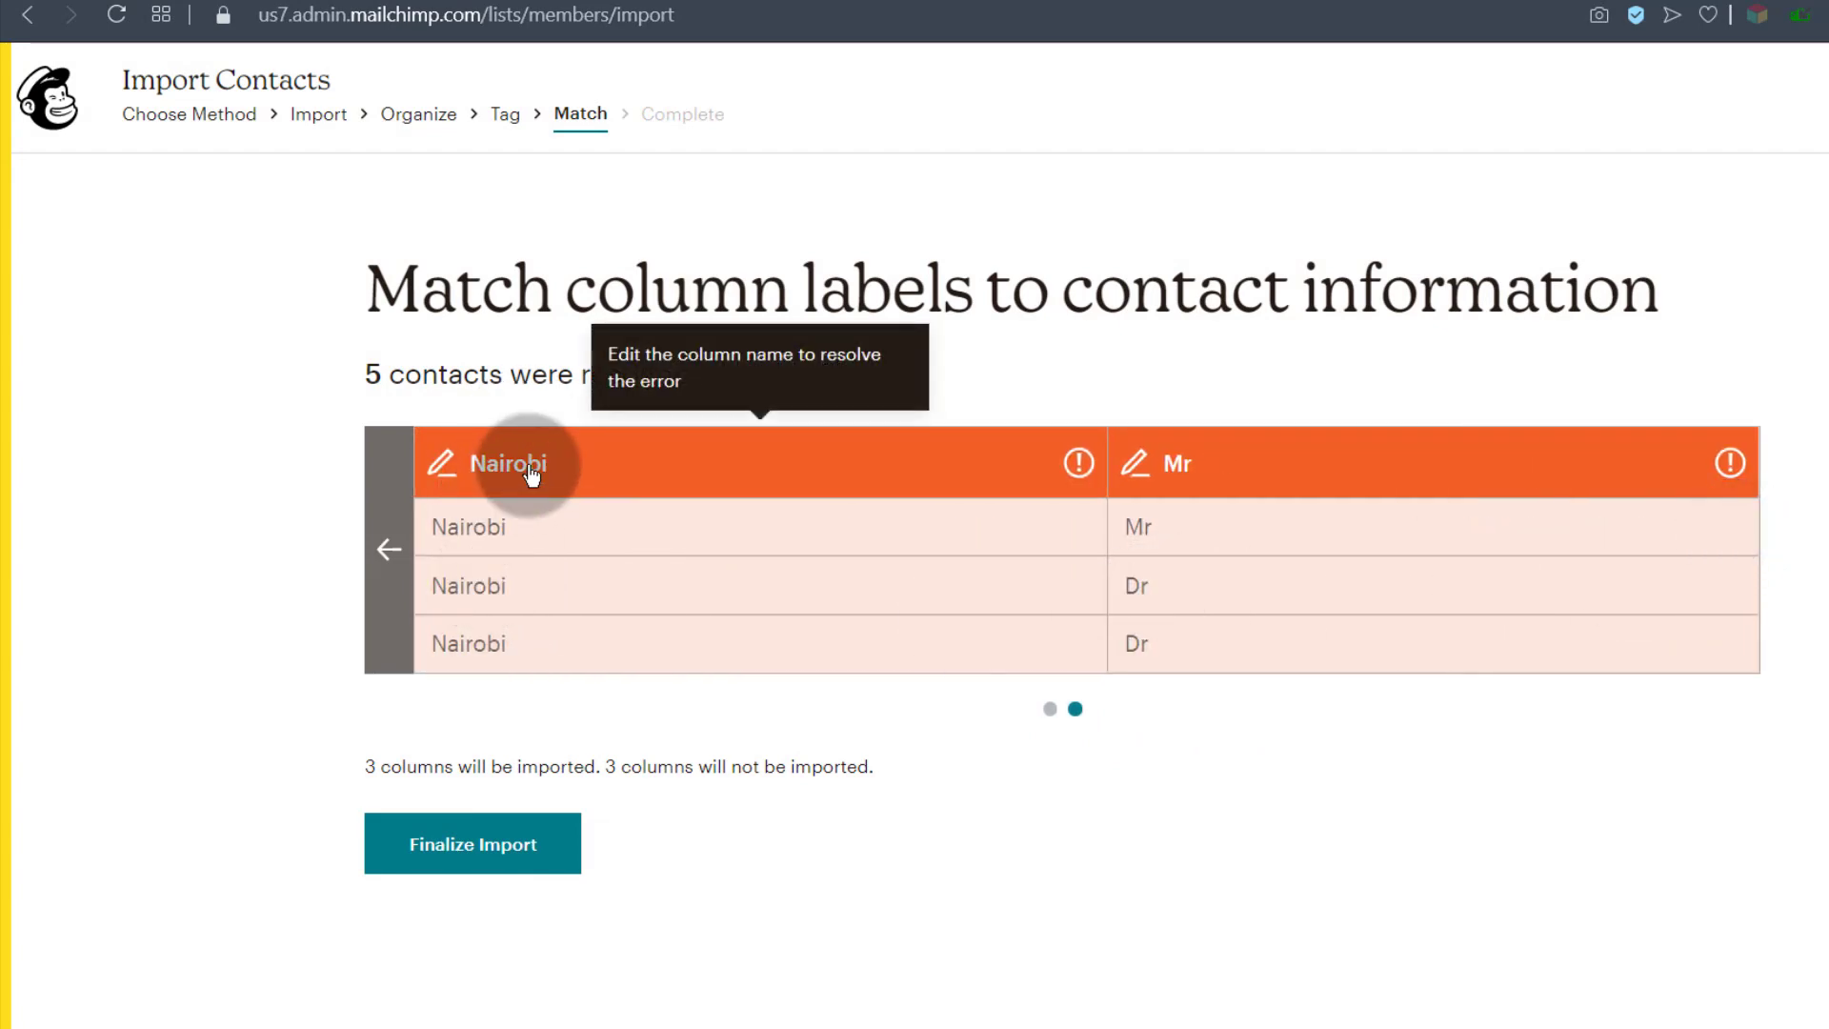
# Step: Map the Nairobi column to a newly created Text field labelled City
pyautogui.click(533, 467)
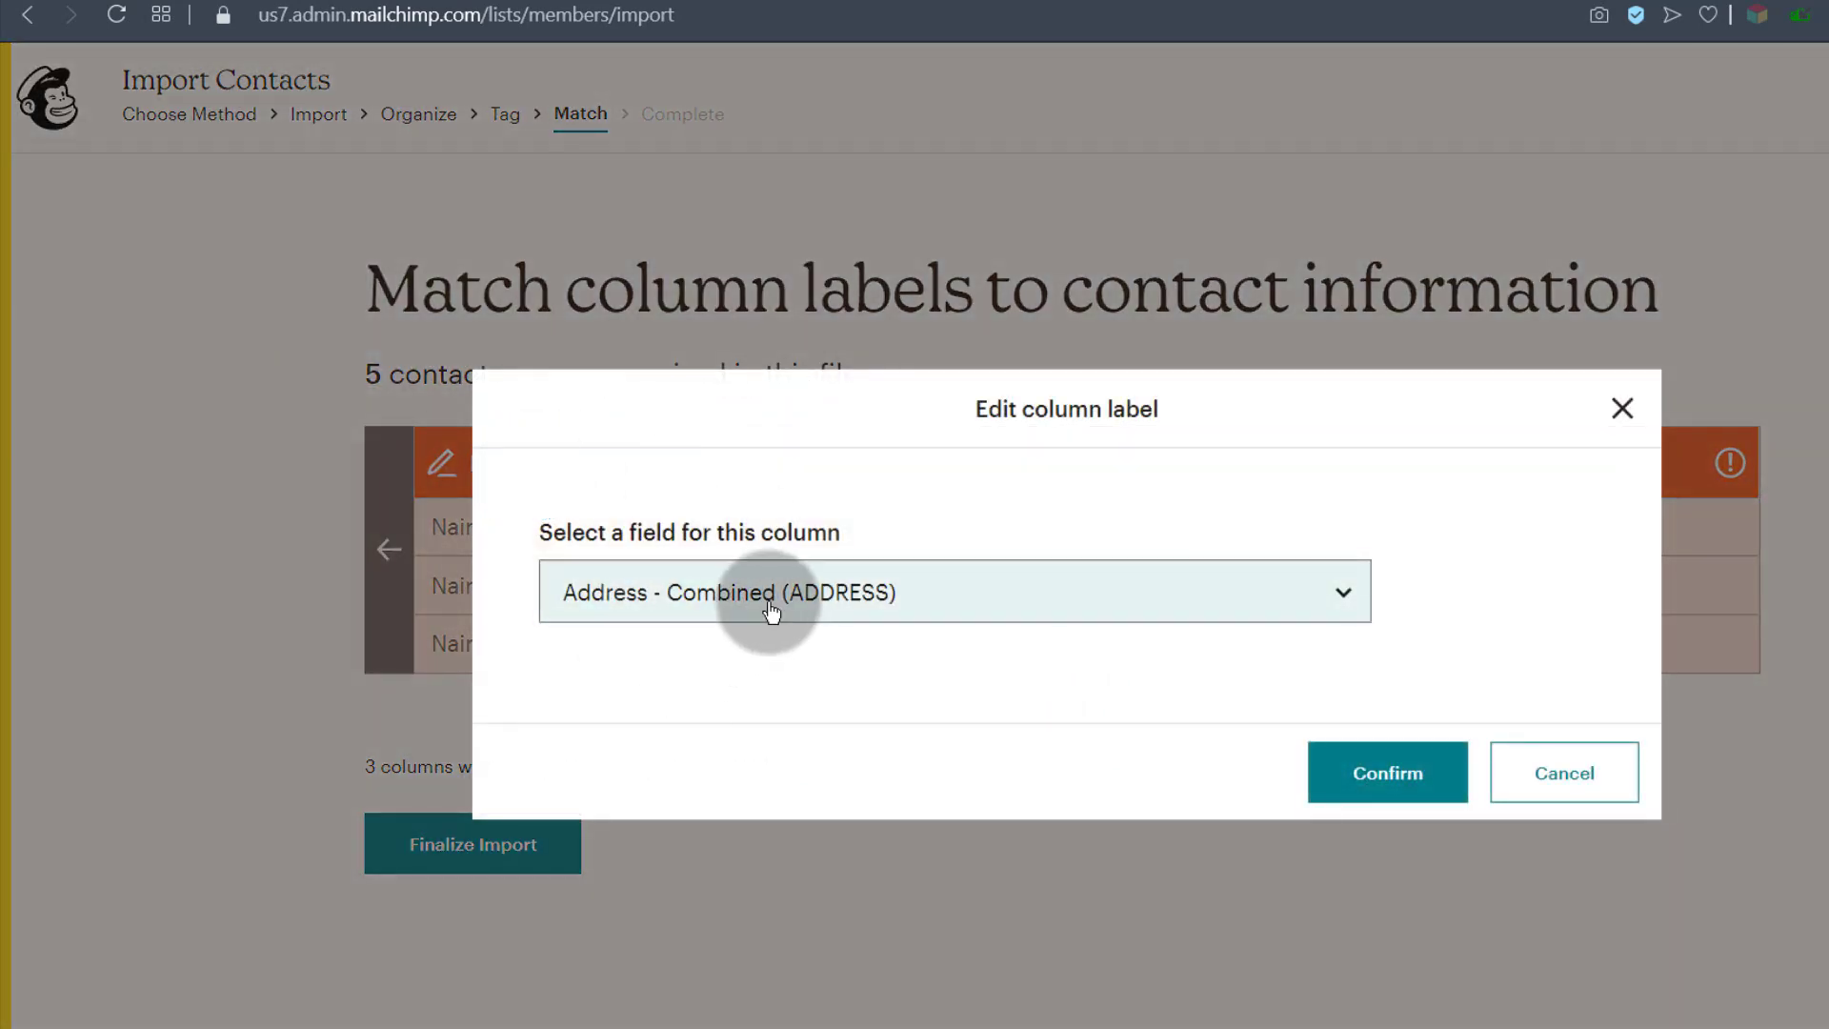
pyautogui.click(682, 593)
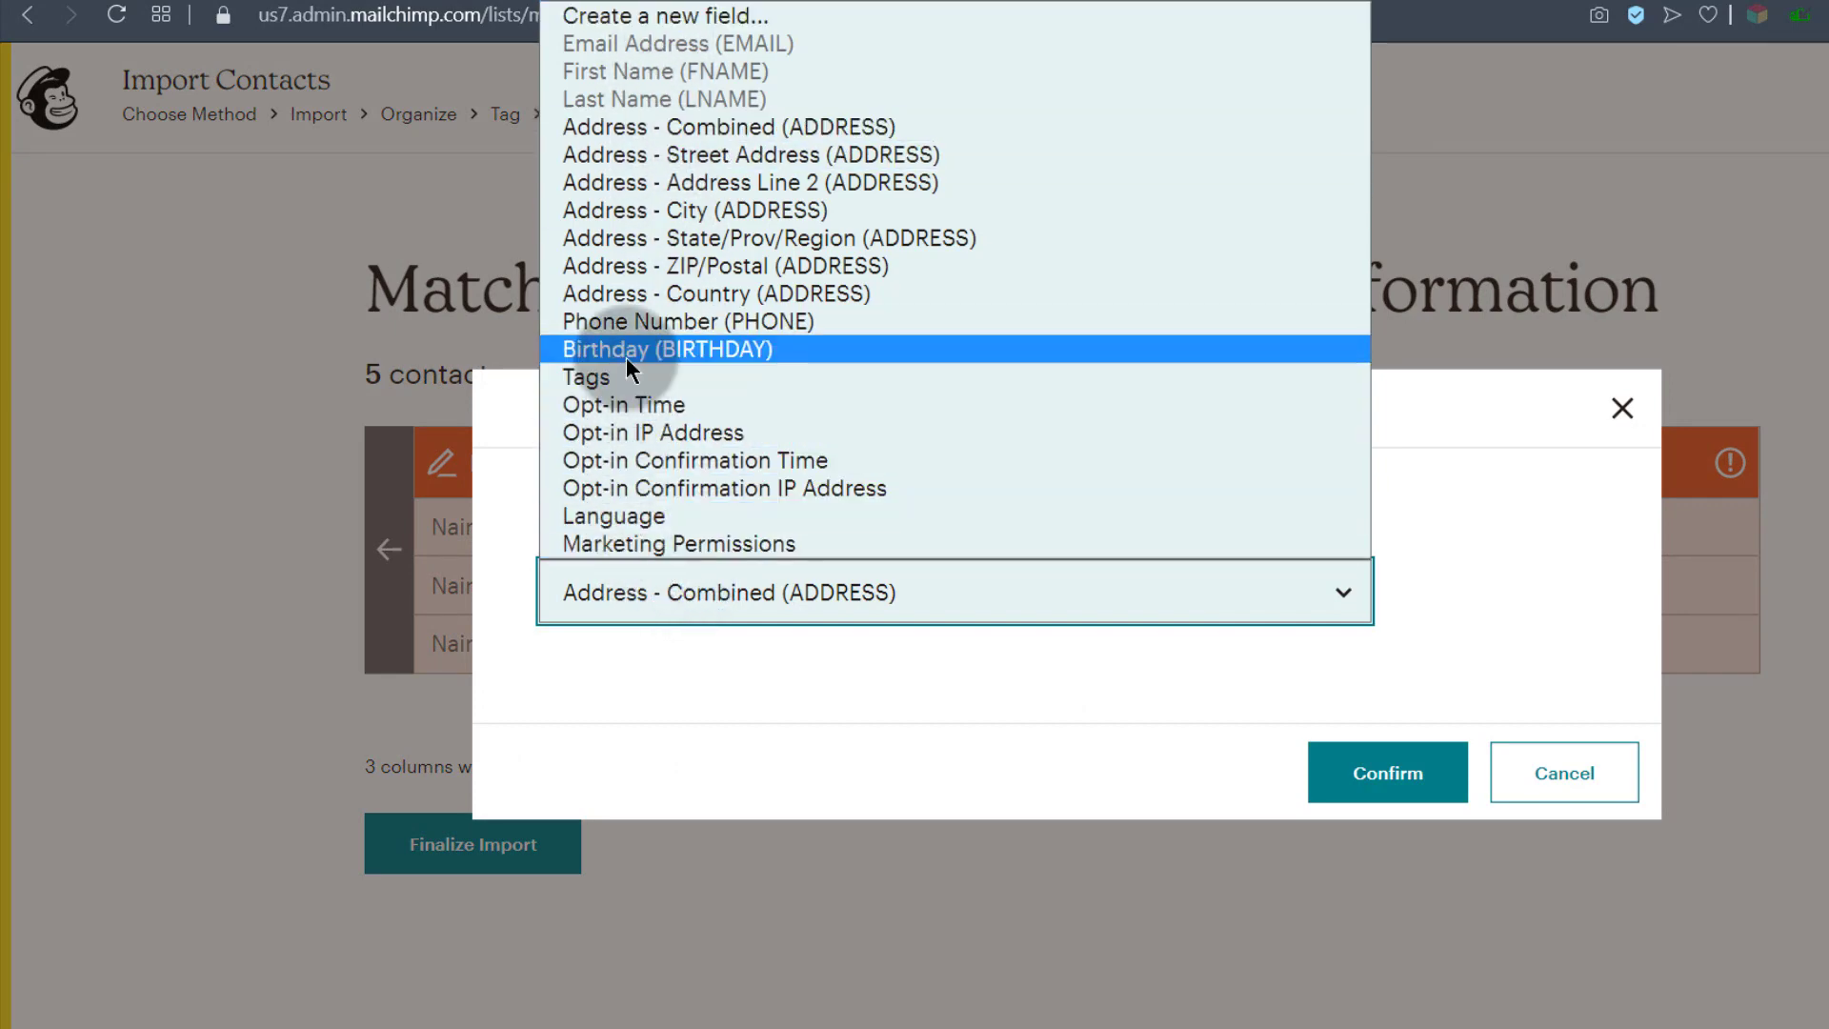
pyautogui.click(639, 27)
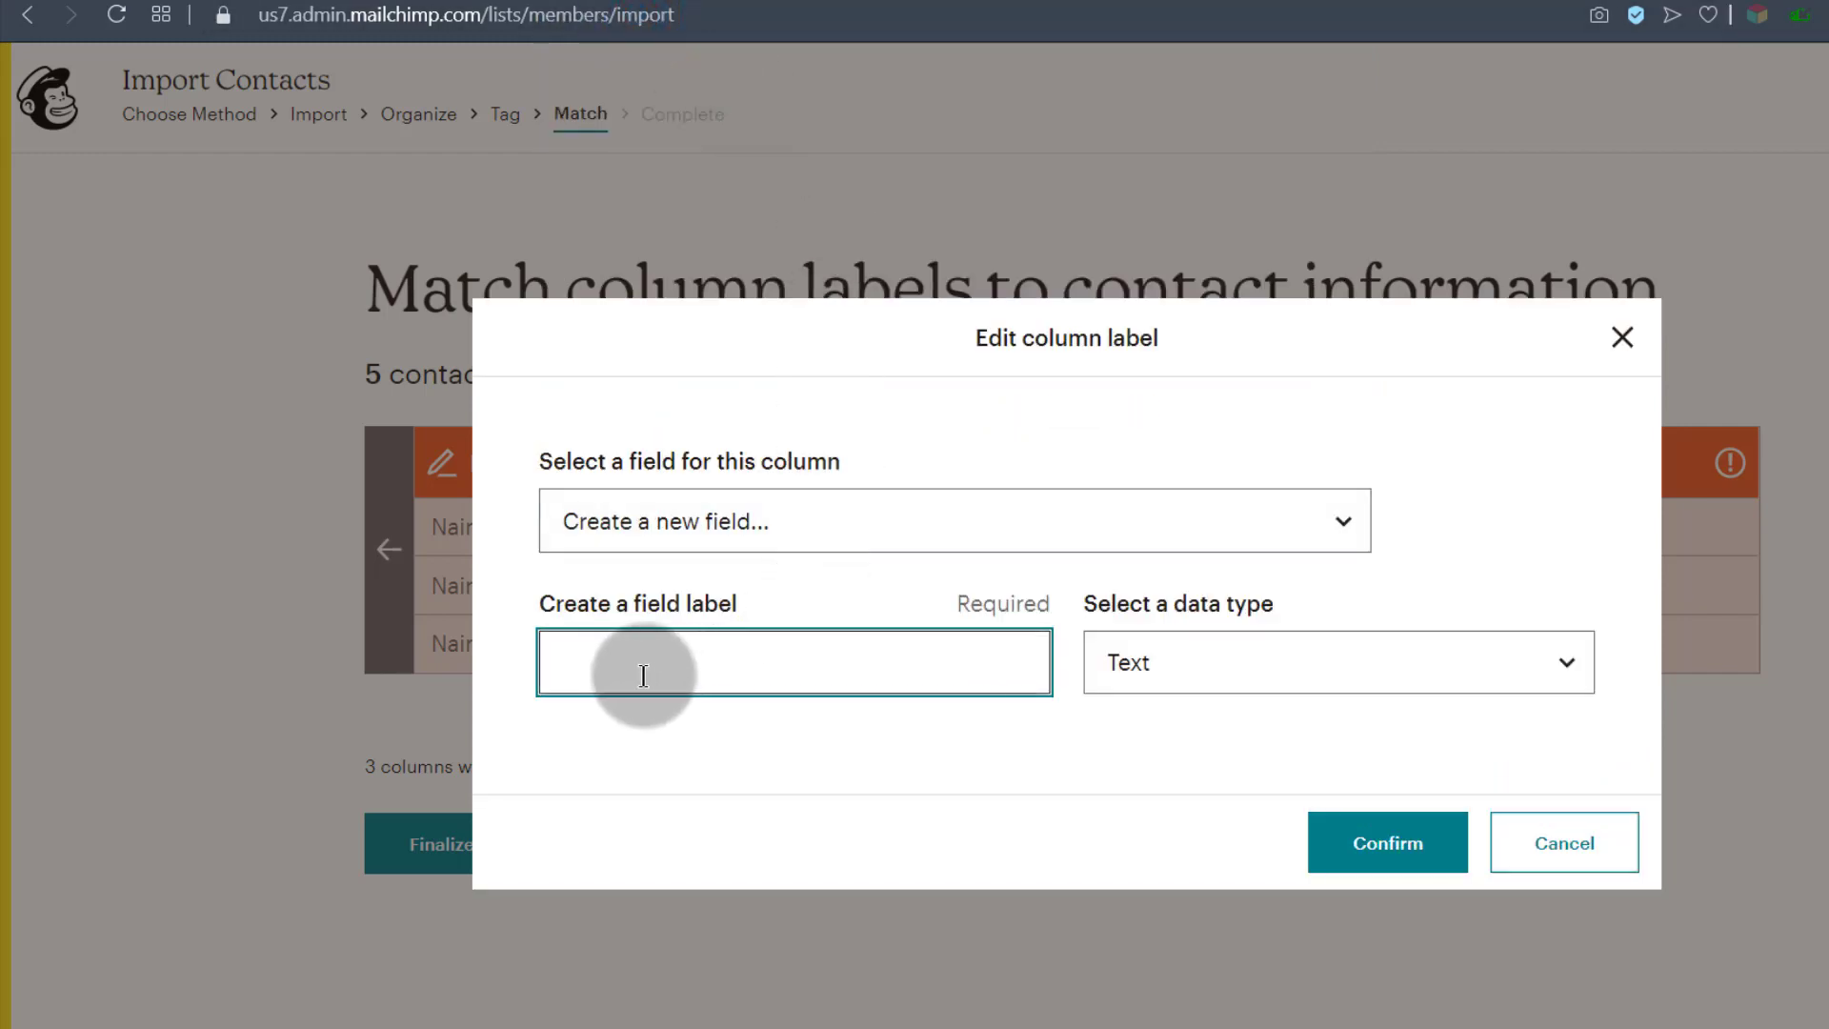
pyautogui.click(605, 672)
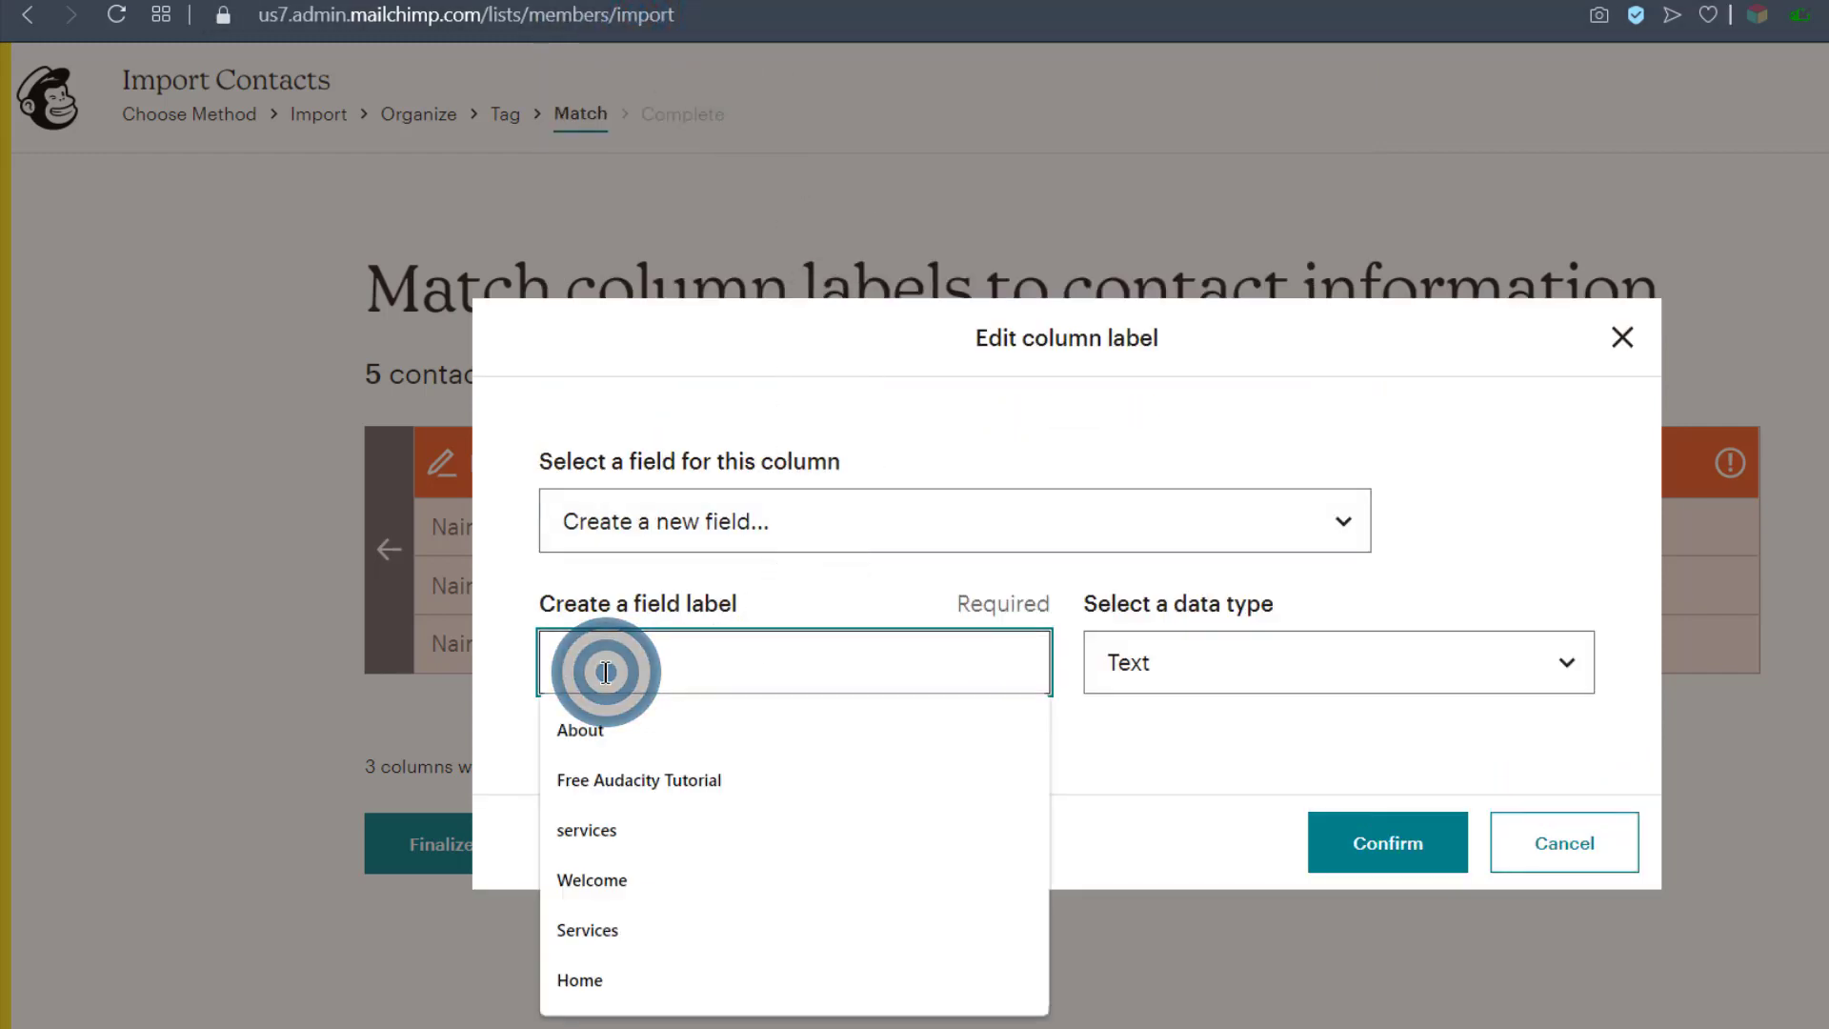
pyautogui.write('City')
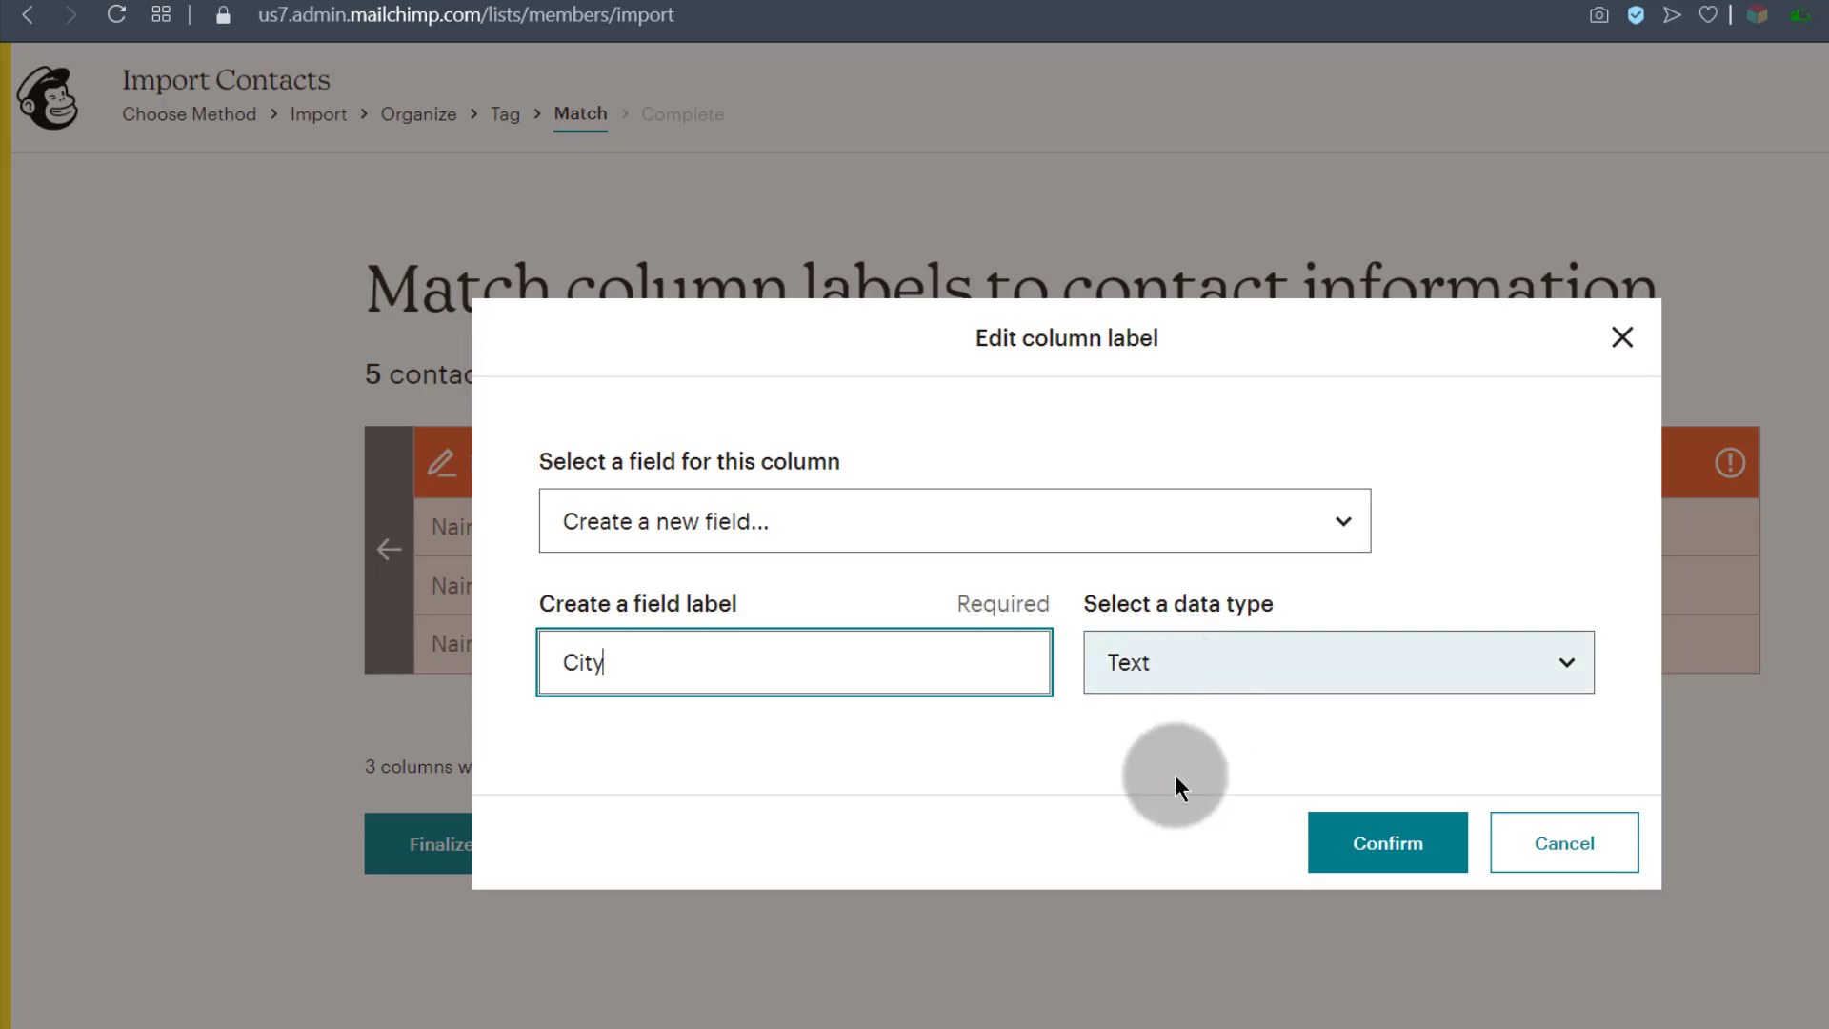
pyautogui.click(1373, 845)
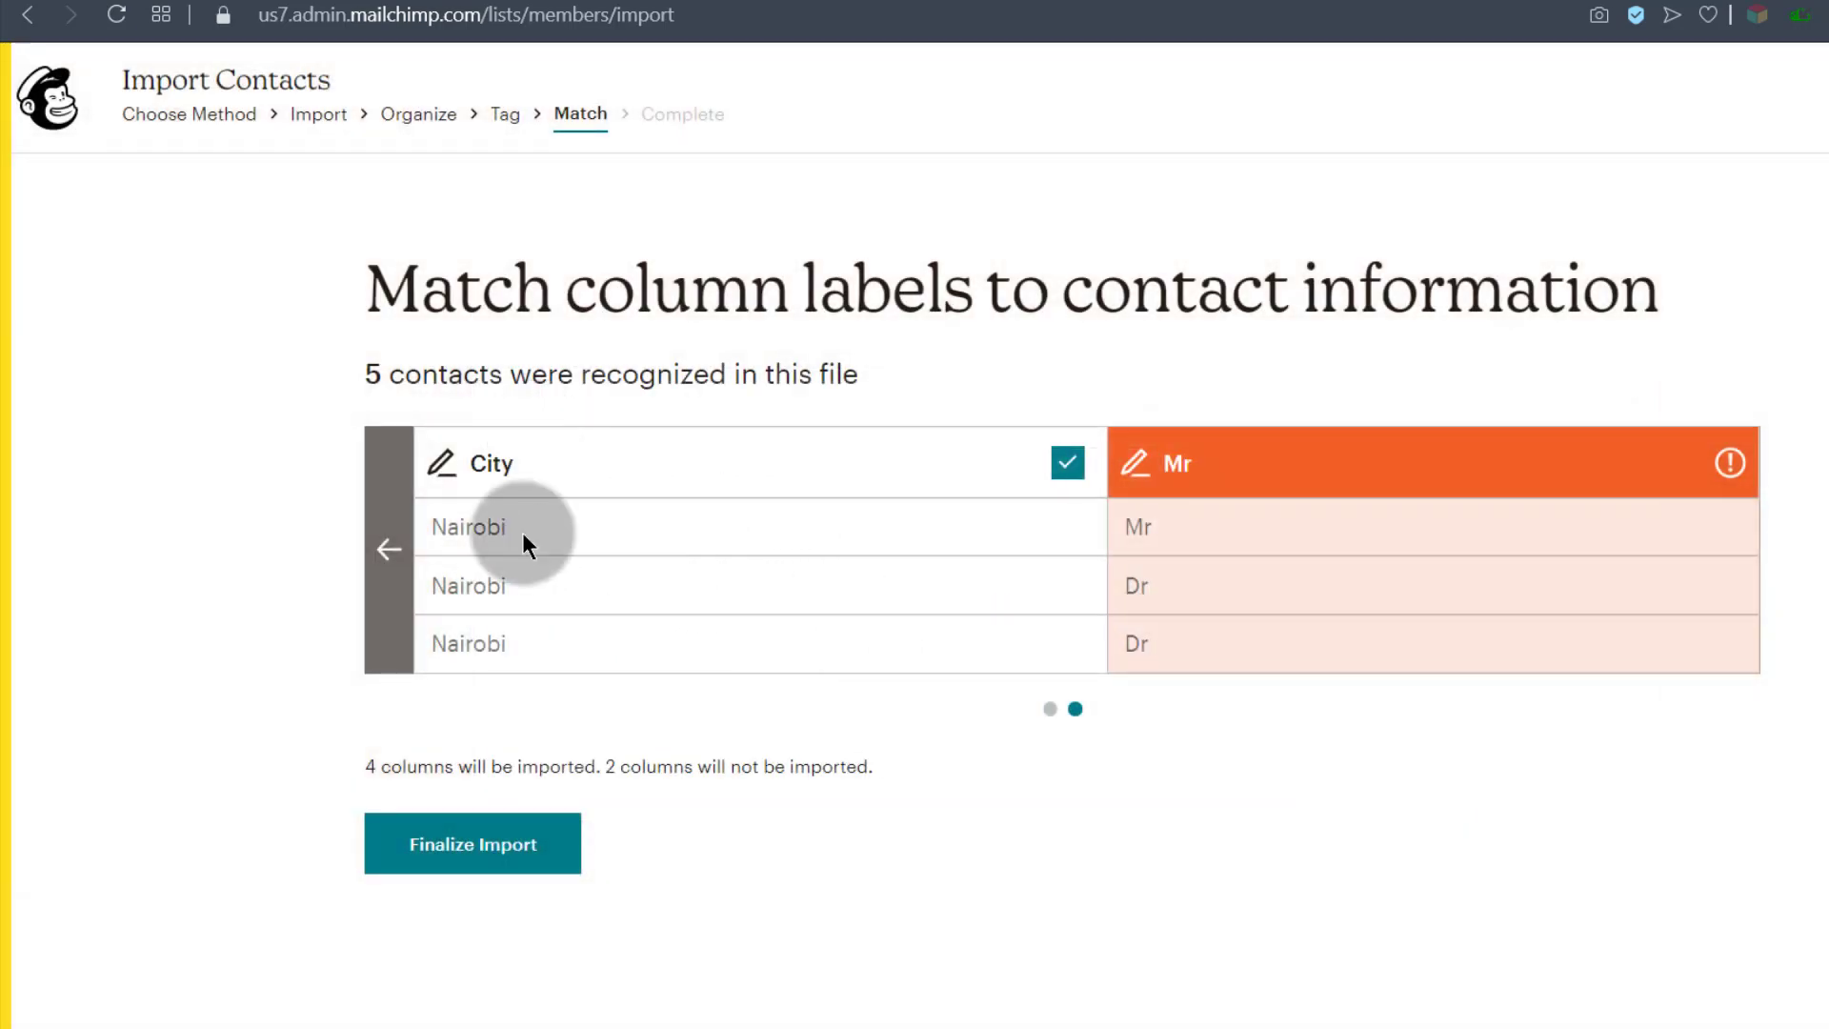
# Step: Map the Mr column to a newly created Text field labelled Title
pyautogui.click(1273, 461)
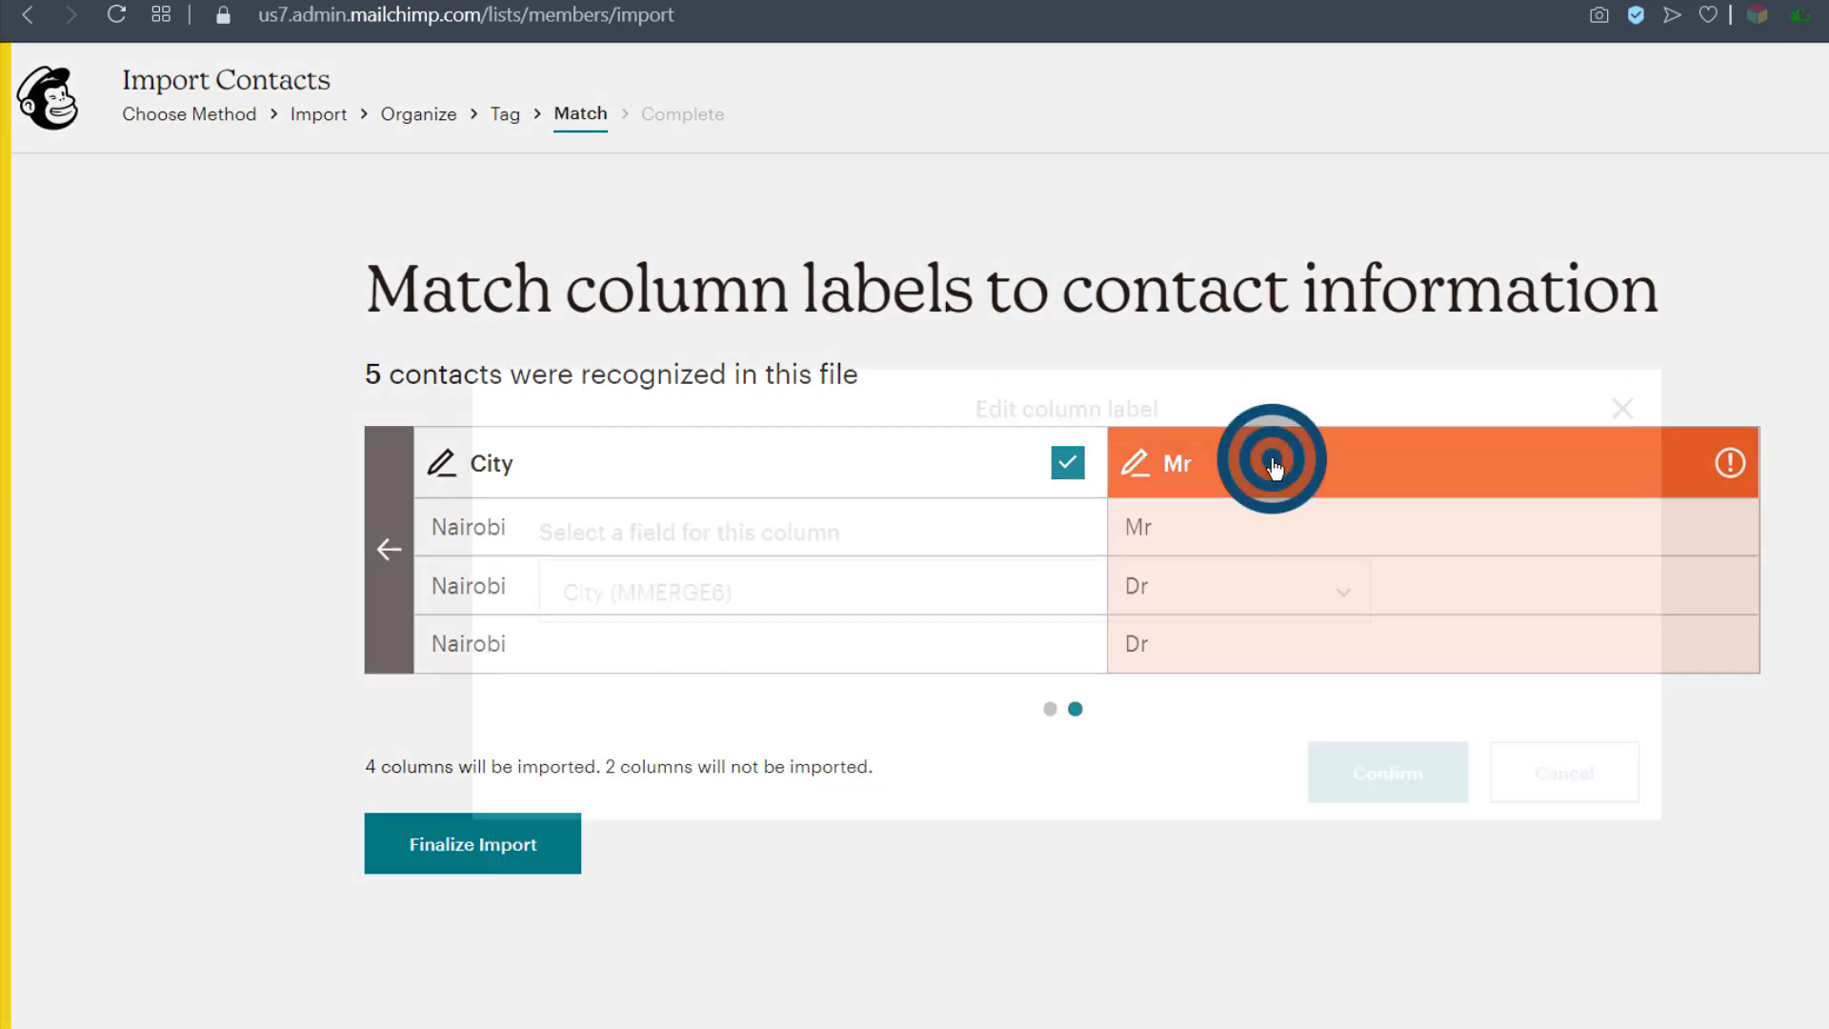
pyautogui.click(608, 593)
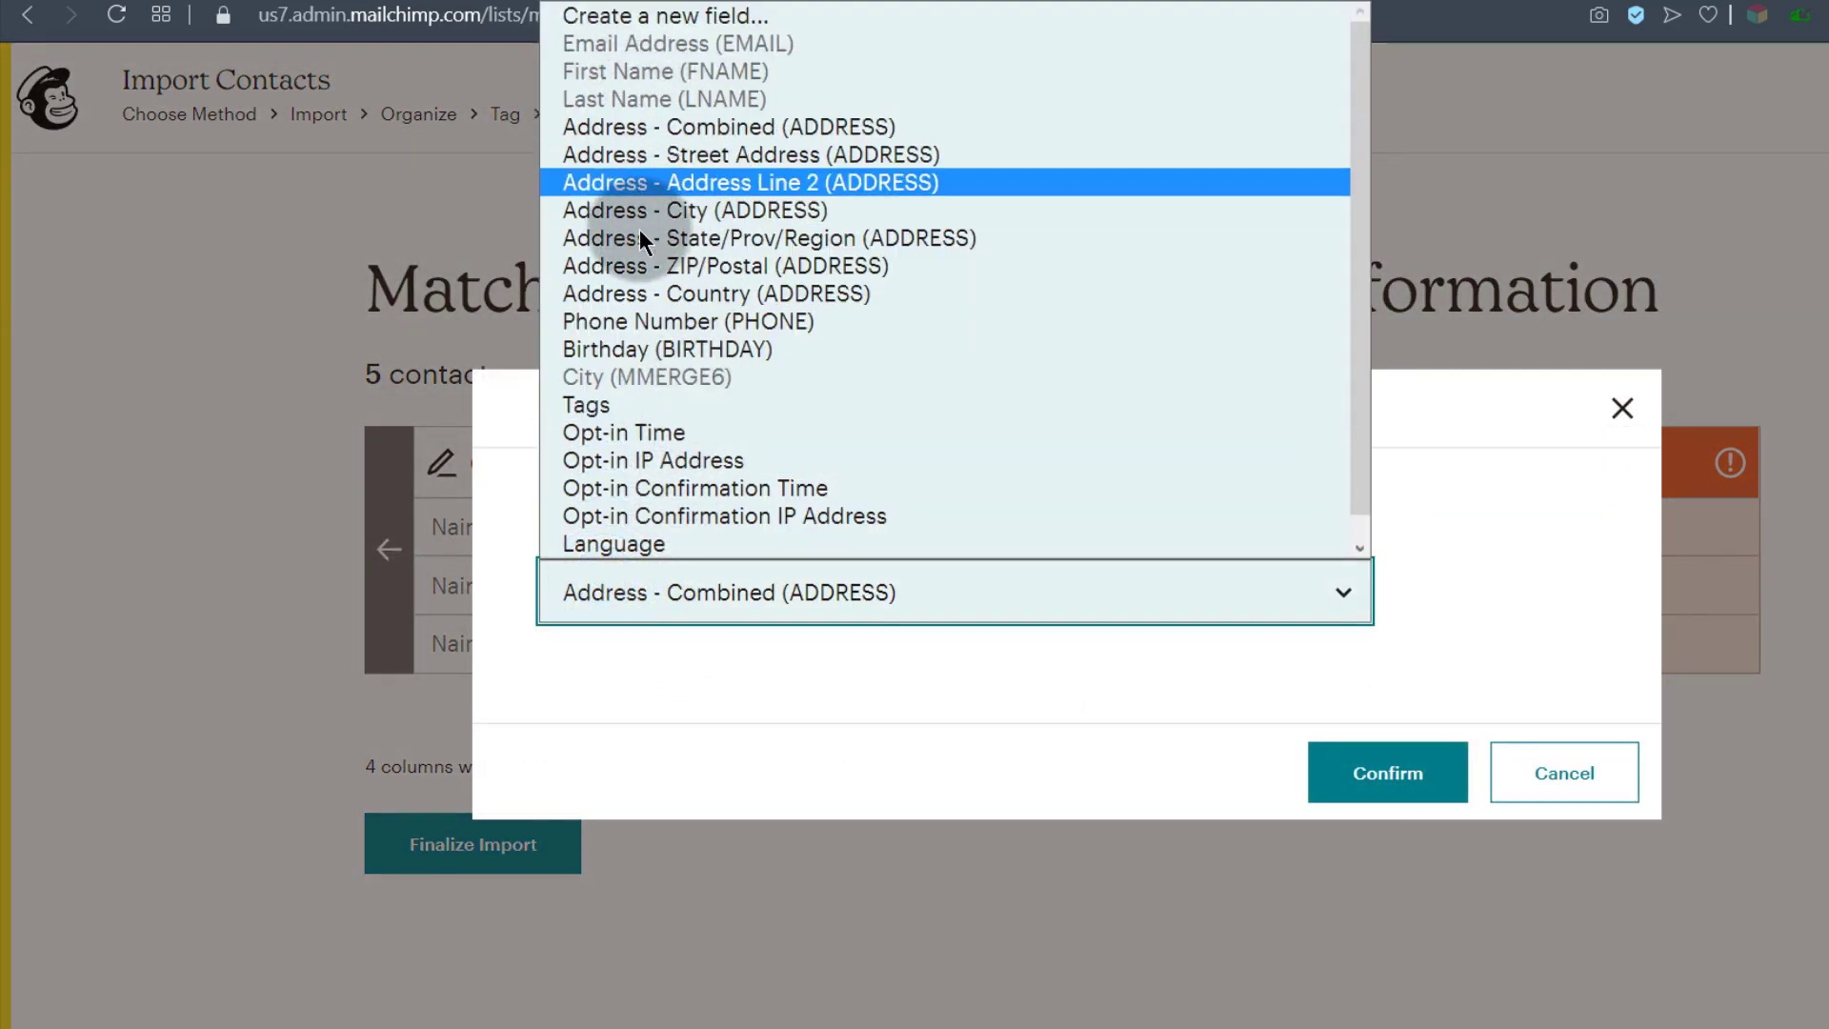
pyautogui.scroll(-1, 640, 539)
pyautogui.click(665, 589)
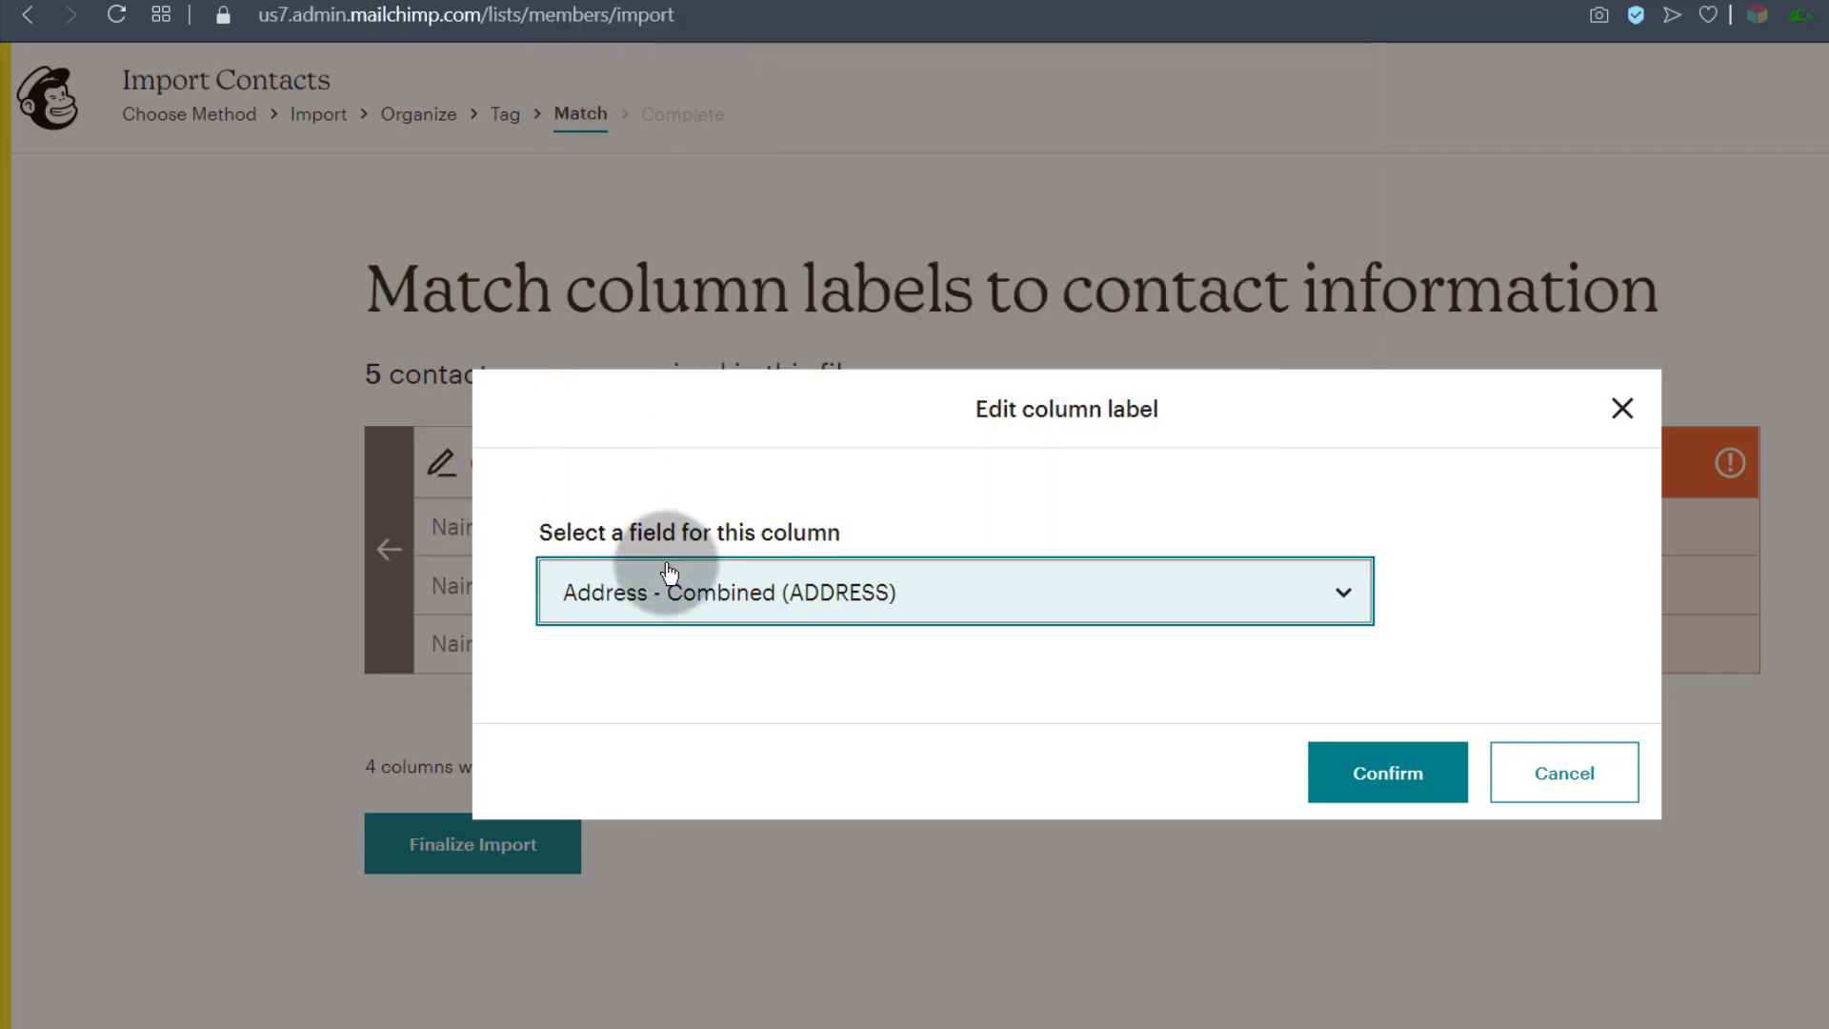
pyautogui.click(759, 606)
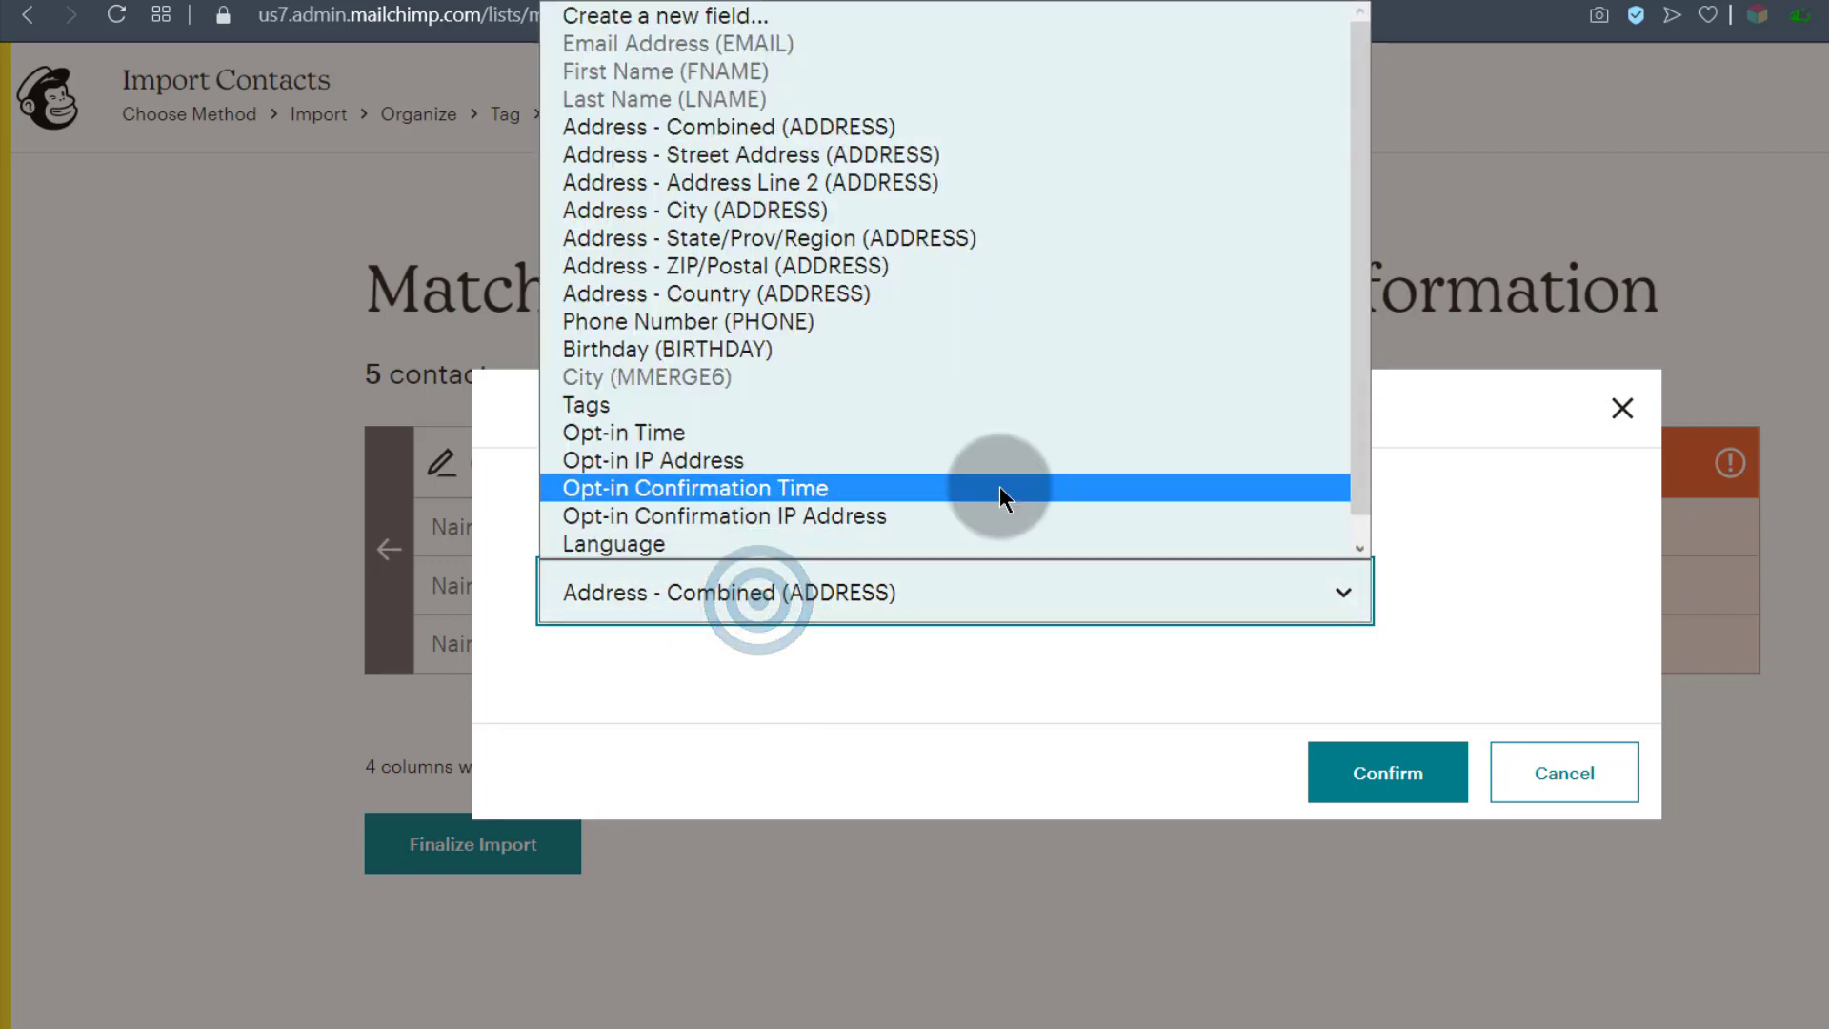
pyautogui.moveTo(1362, 407); pyautogui.dragTo(662, 29)
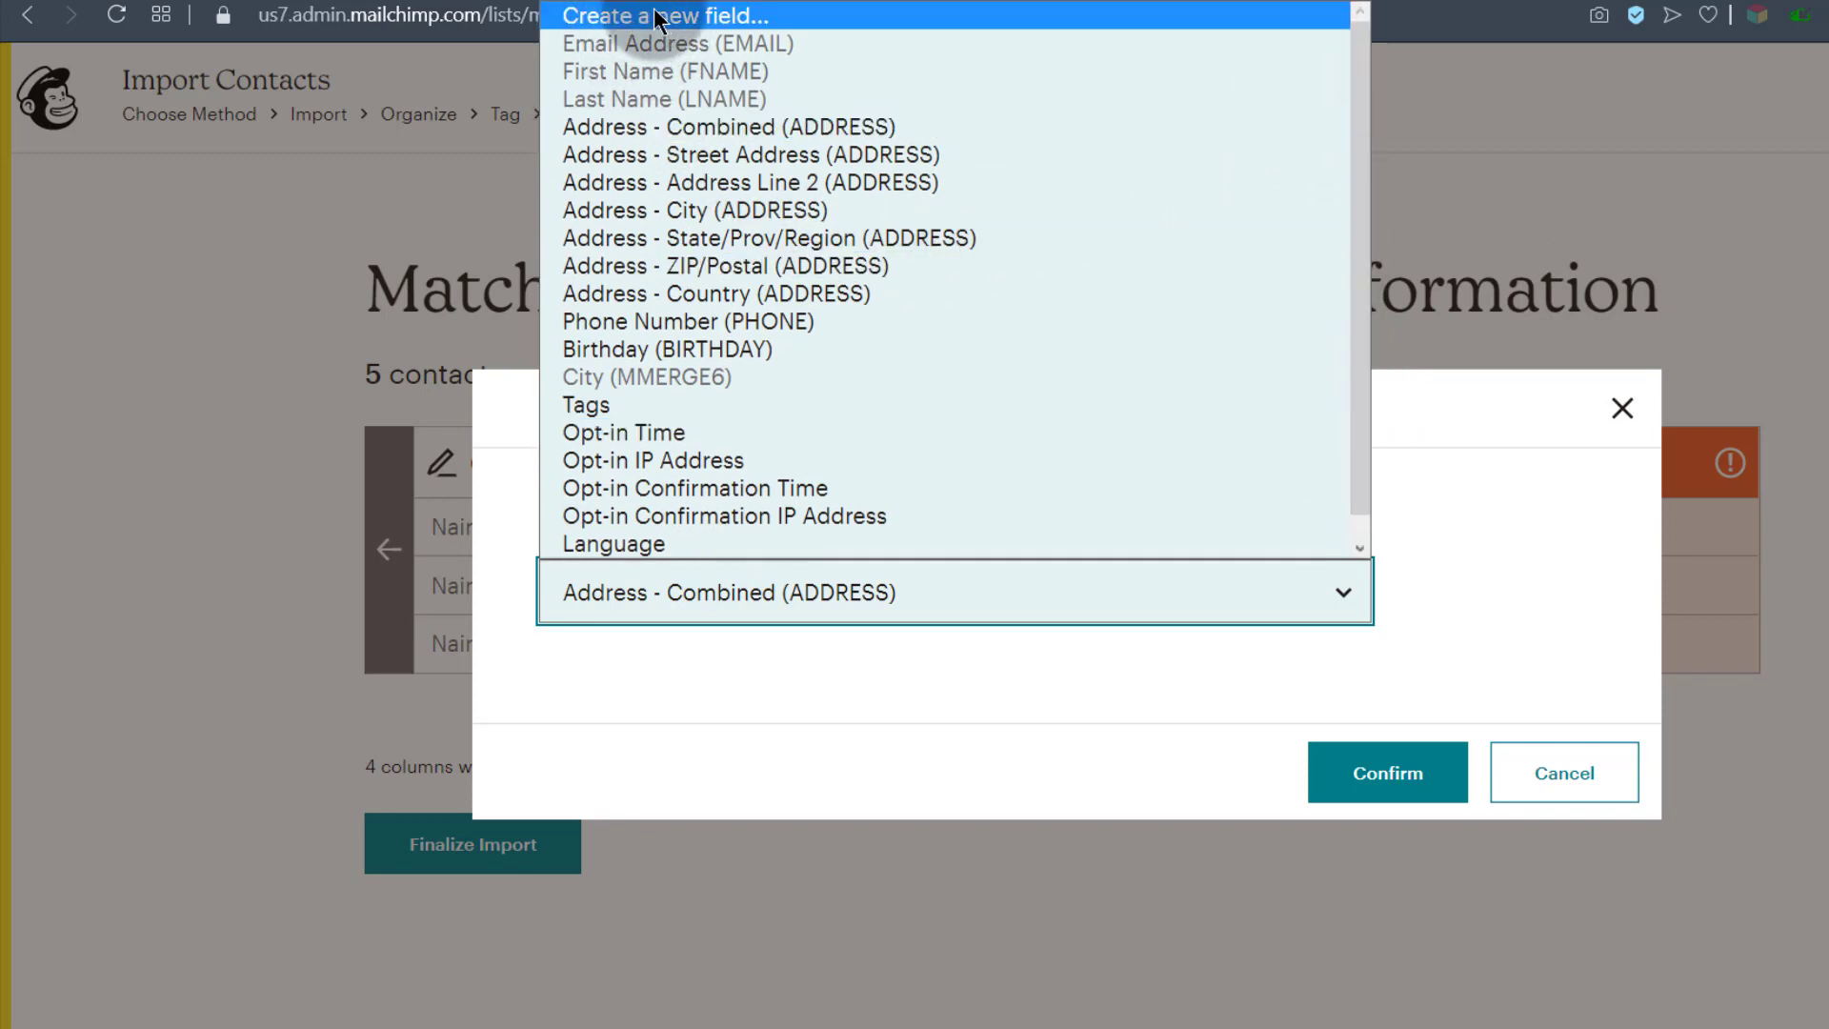
pyautogui.scroll(-1, 636, 532)
pyautogui.scroll(1, 687, 265)
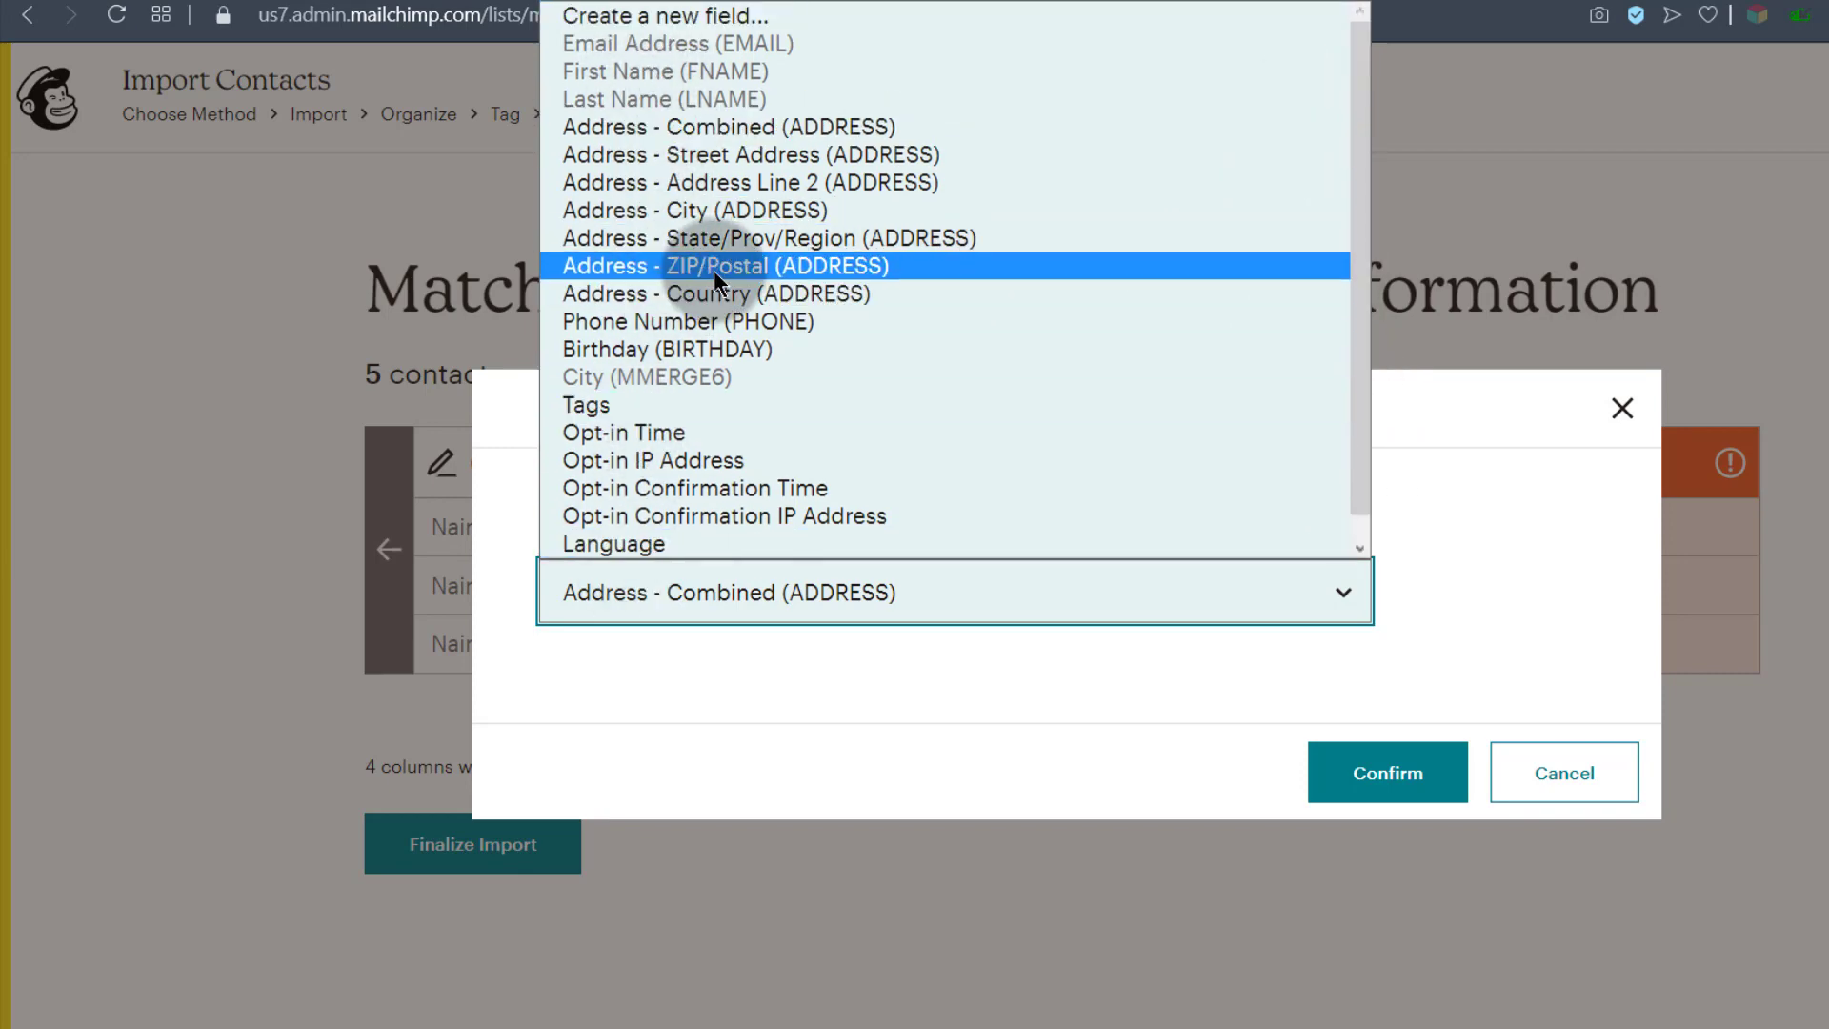
pyautogui.click(640, 21)
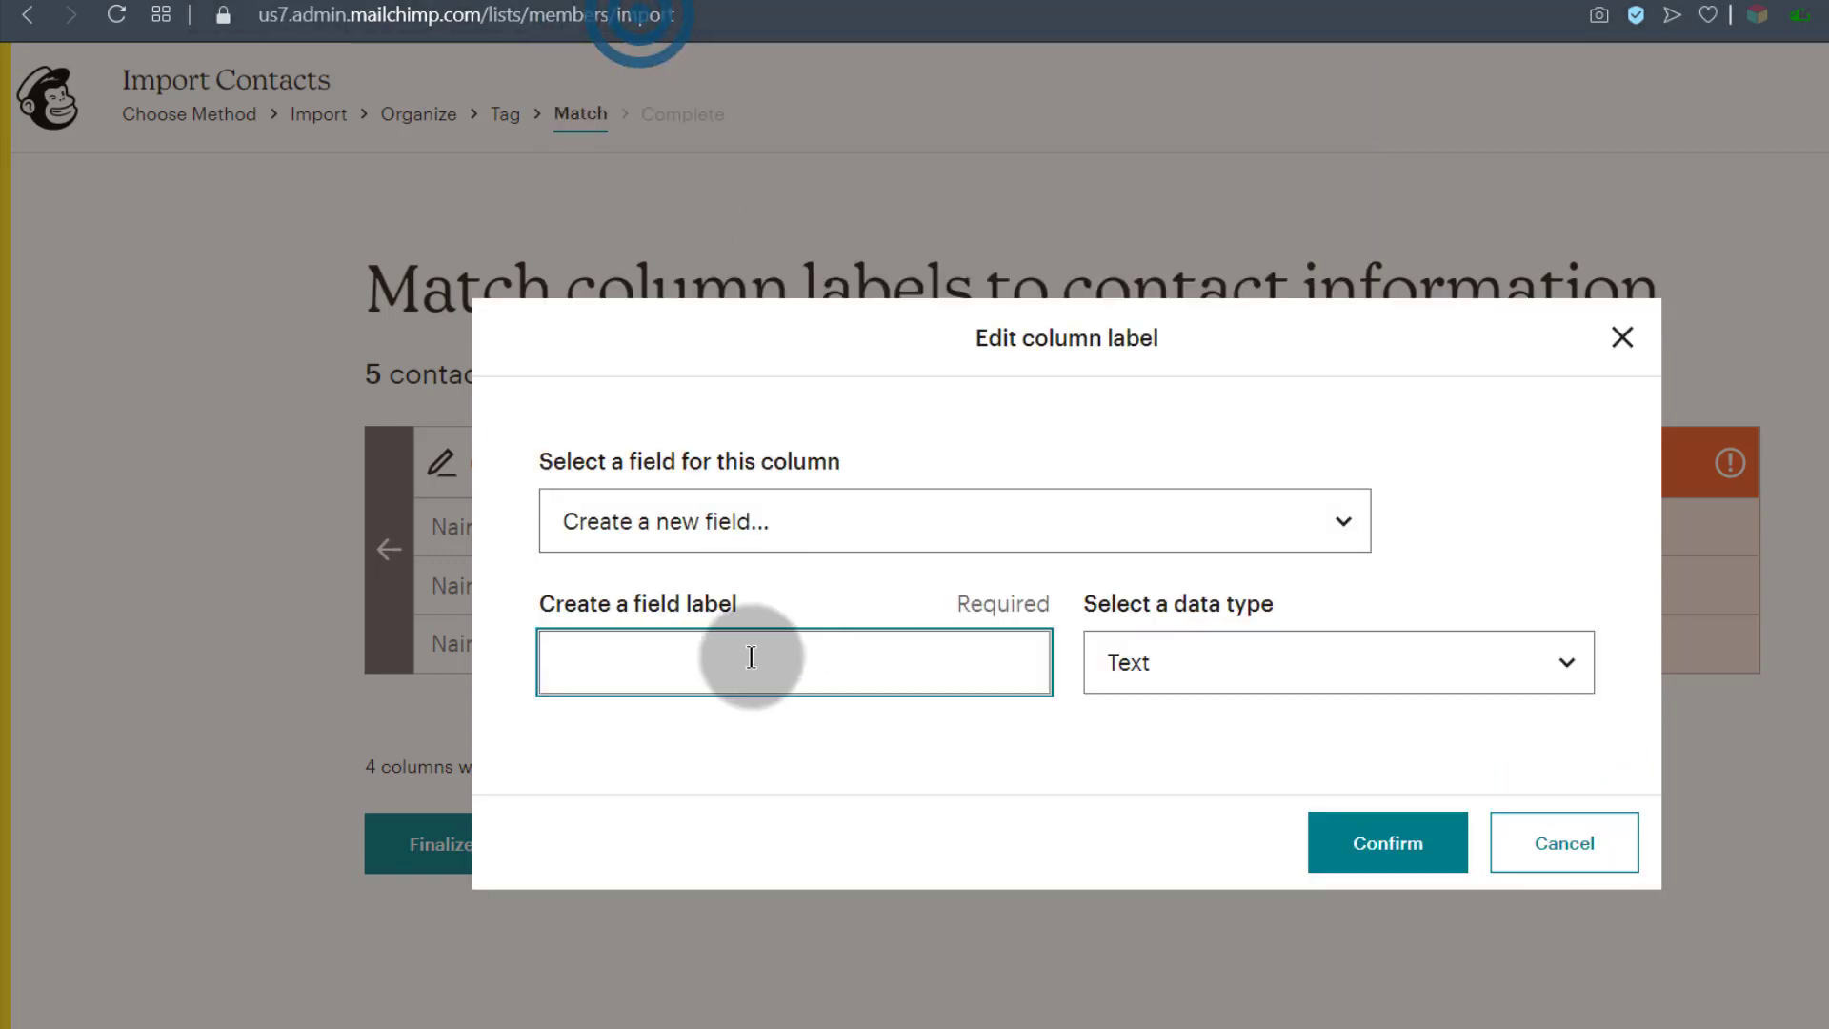
pyautogui.click(710, 539)
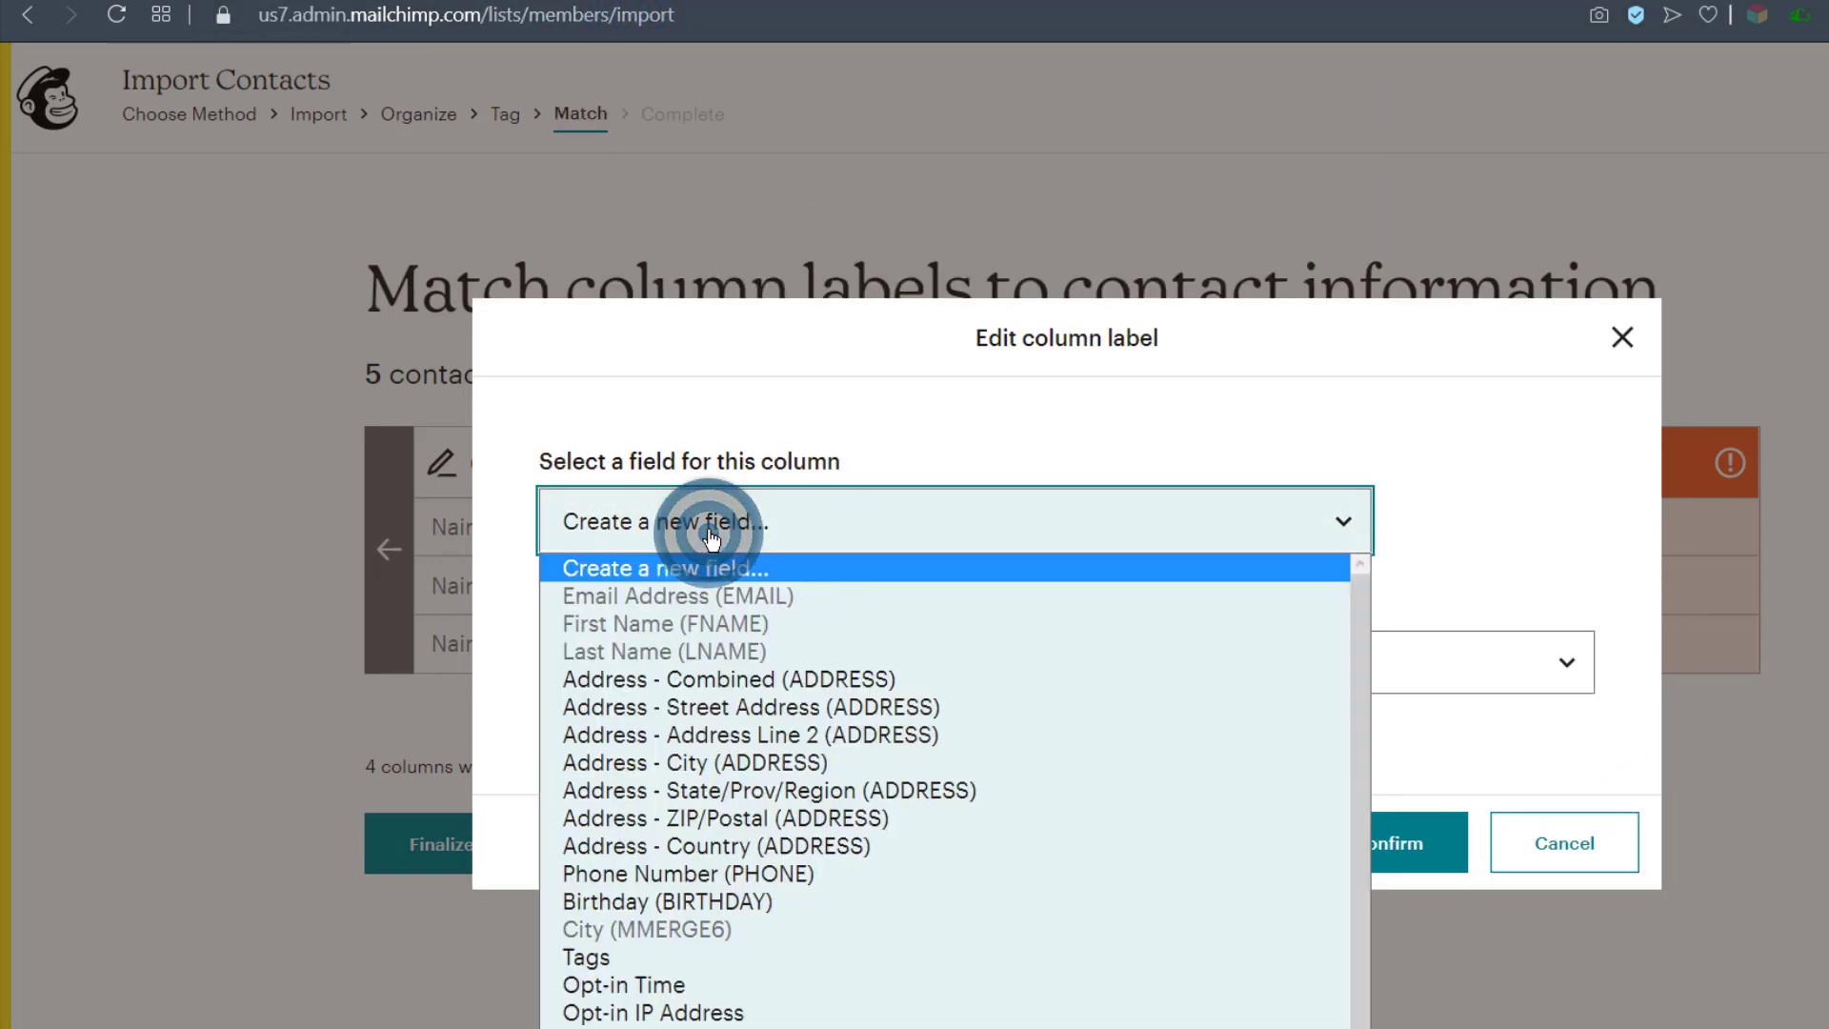
pyautogui.click(712, 527)
pyautogui.click(602, 648)
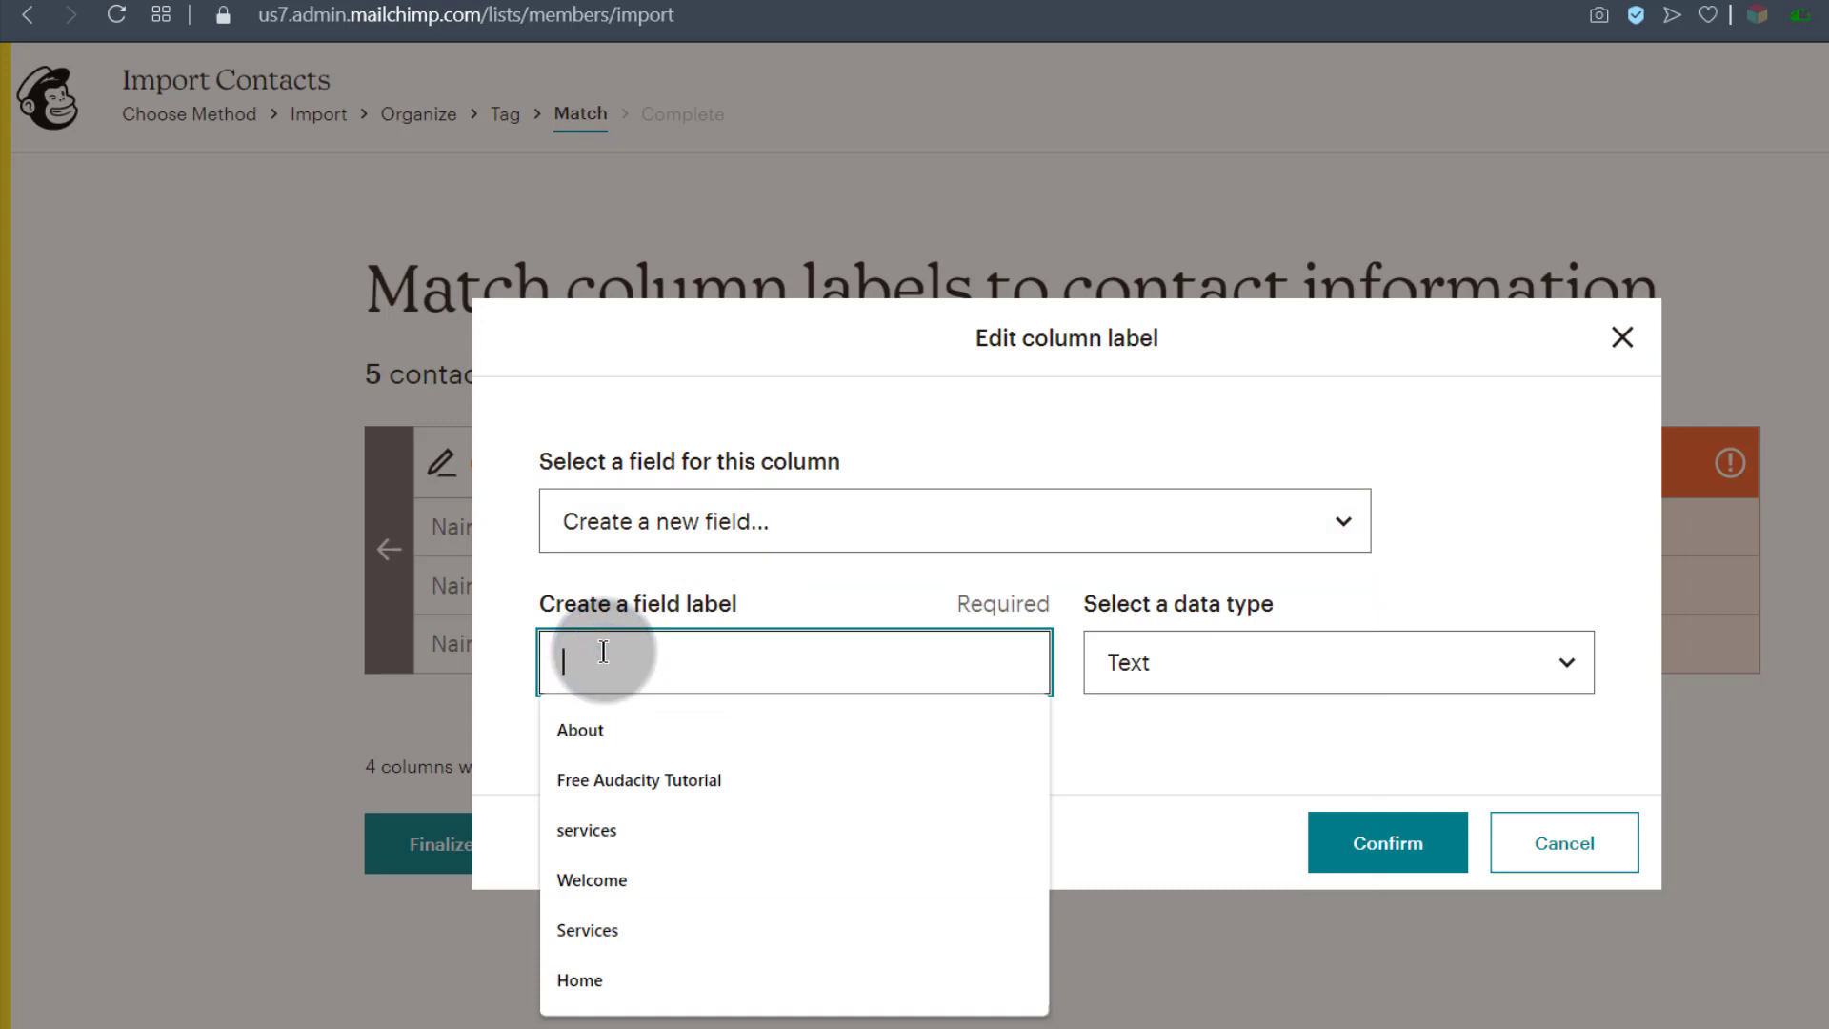
pyautogui.write('Title')
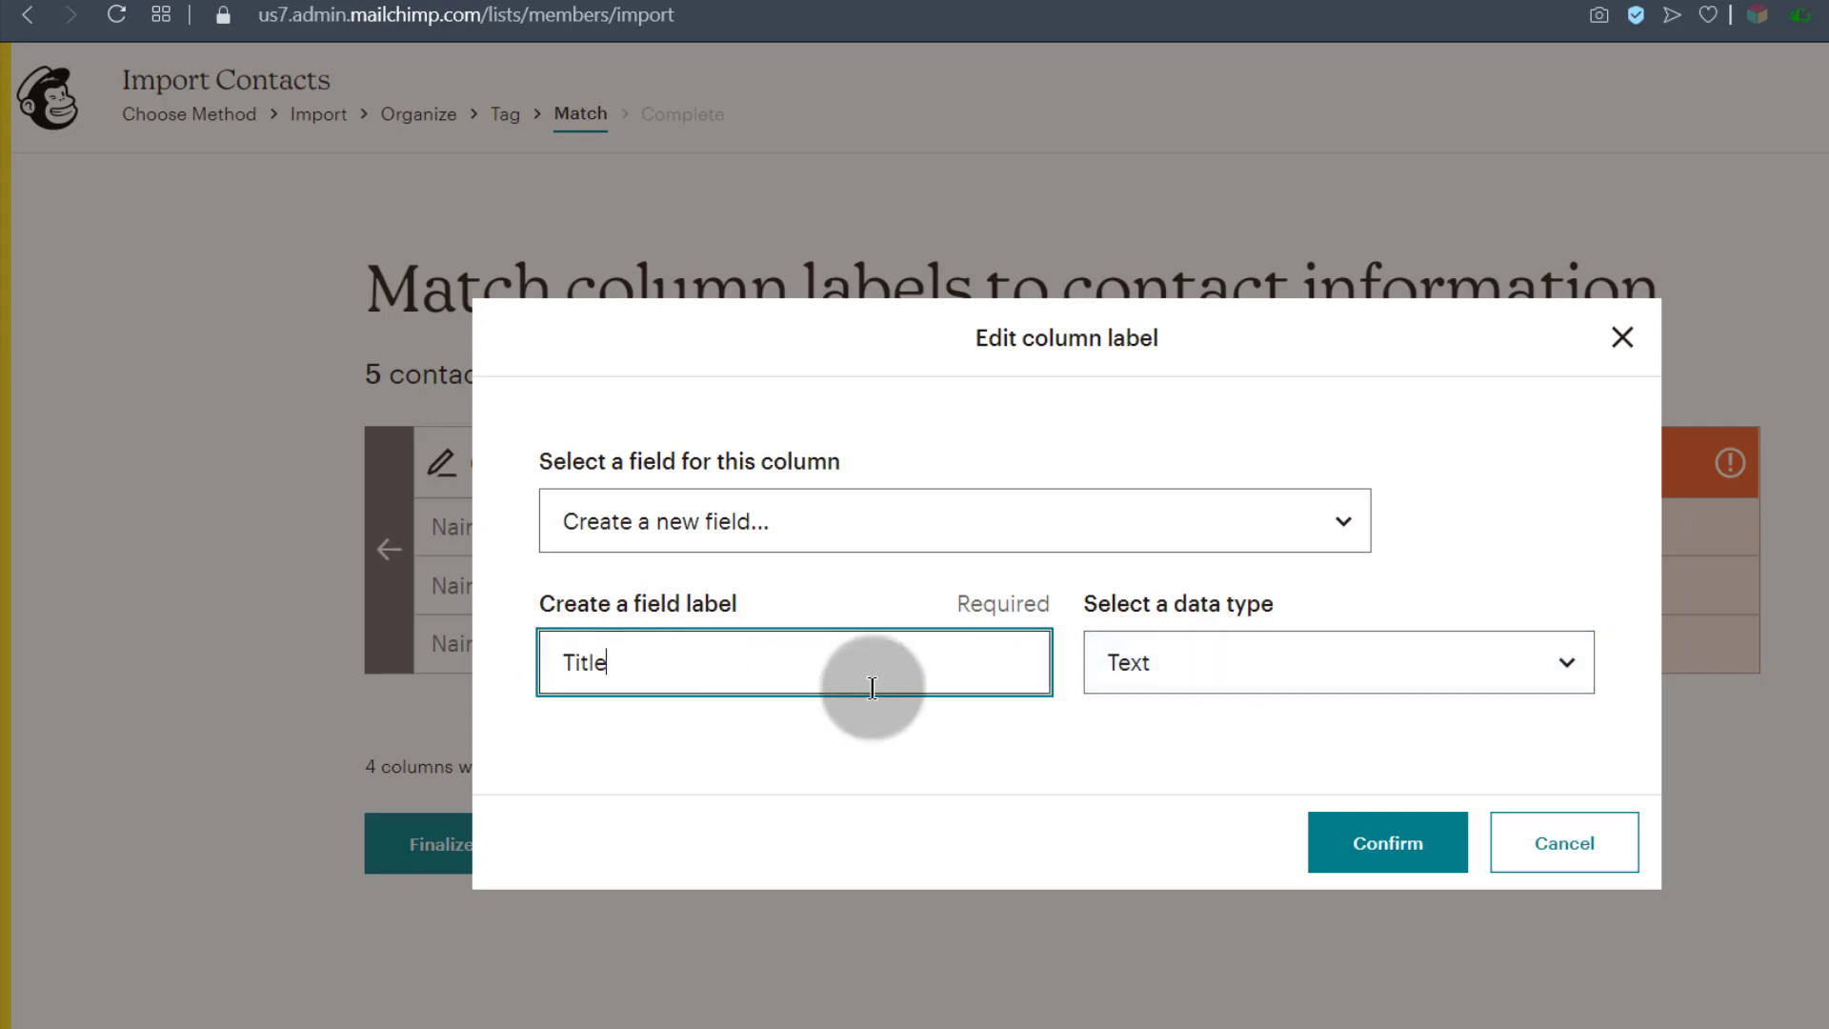
pyautogui.click(1149, 661)
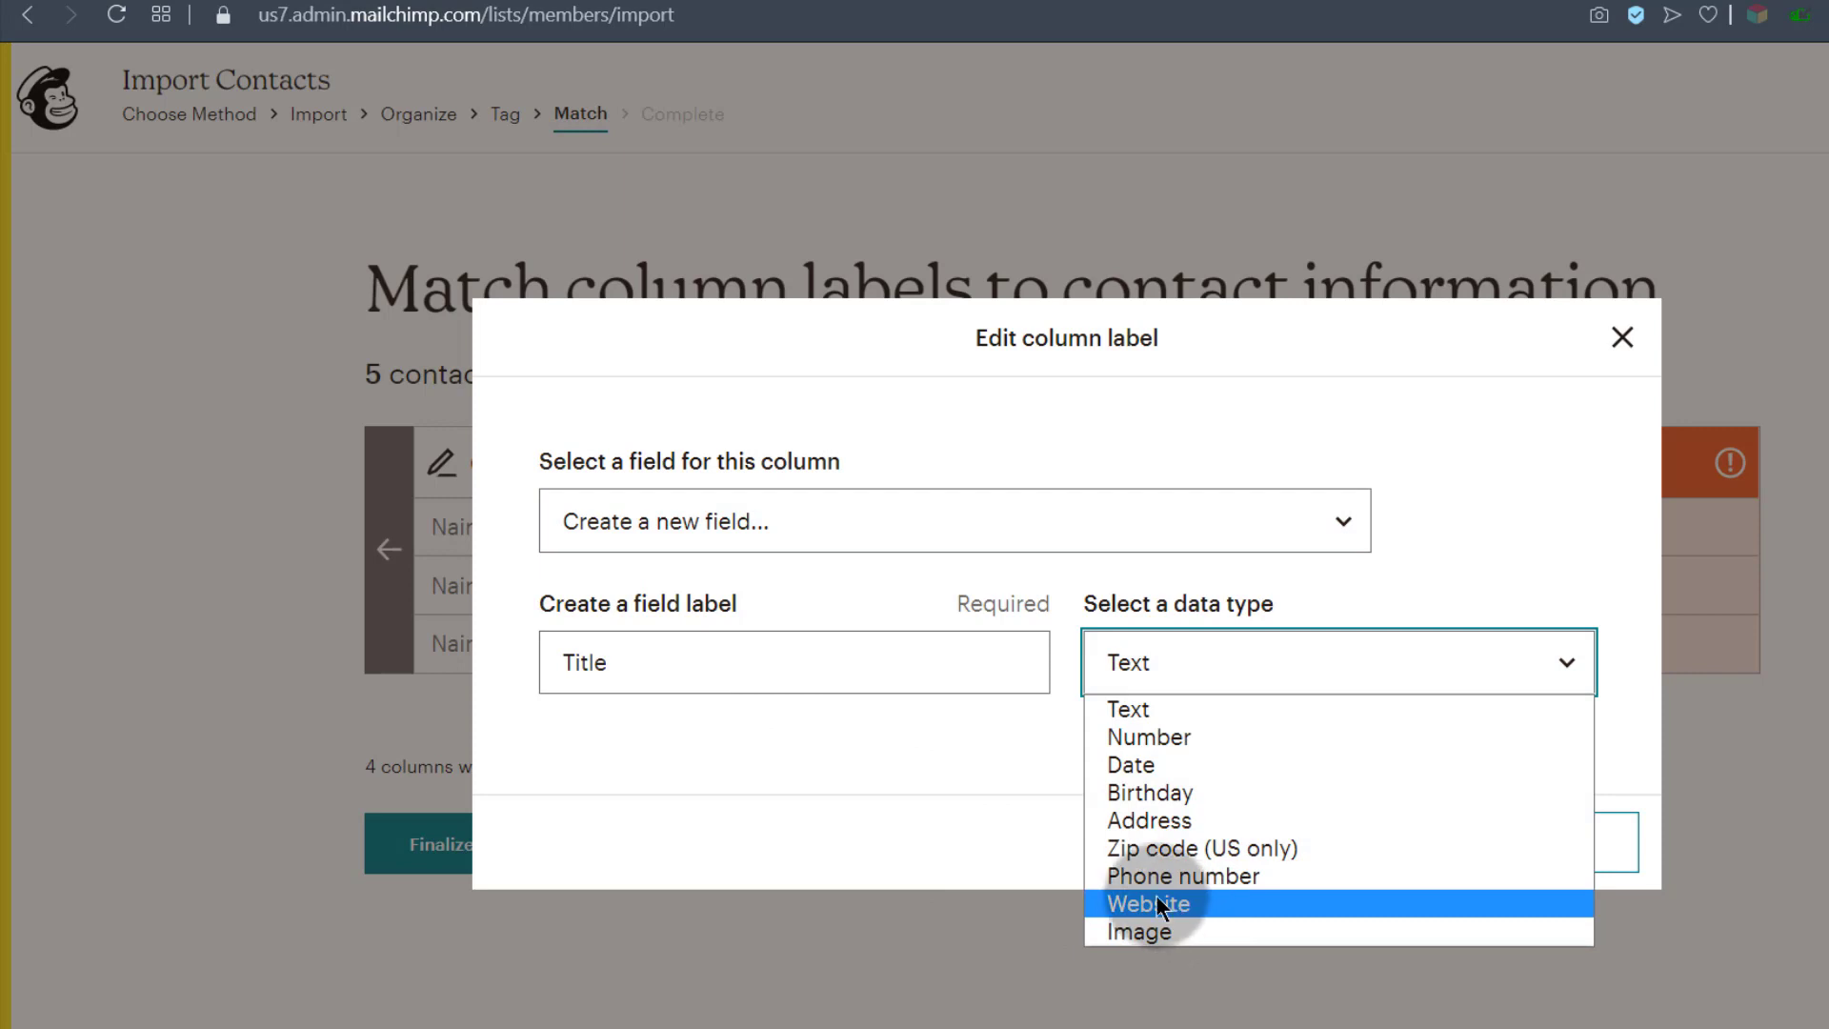
pyautogui.click(834, 791)
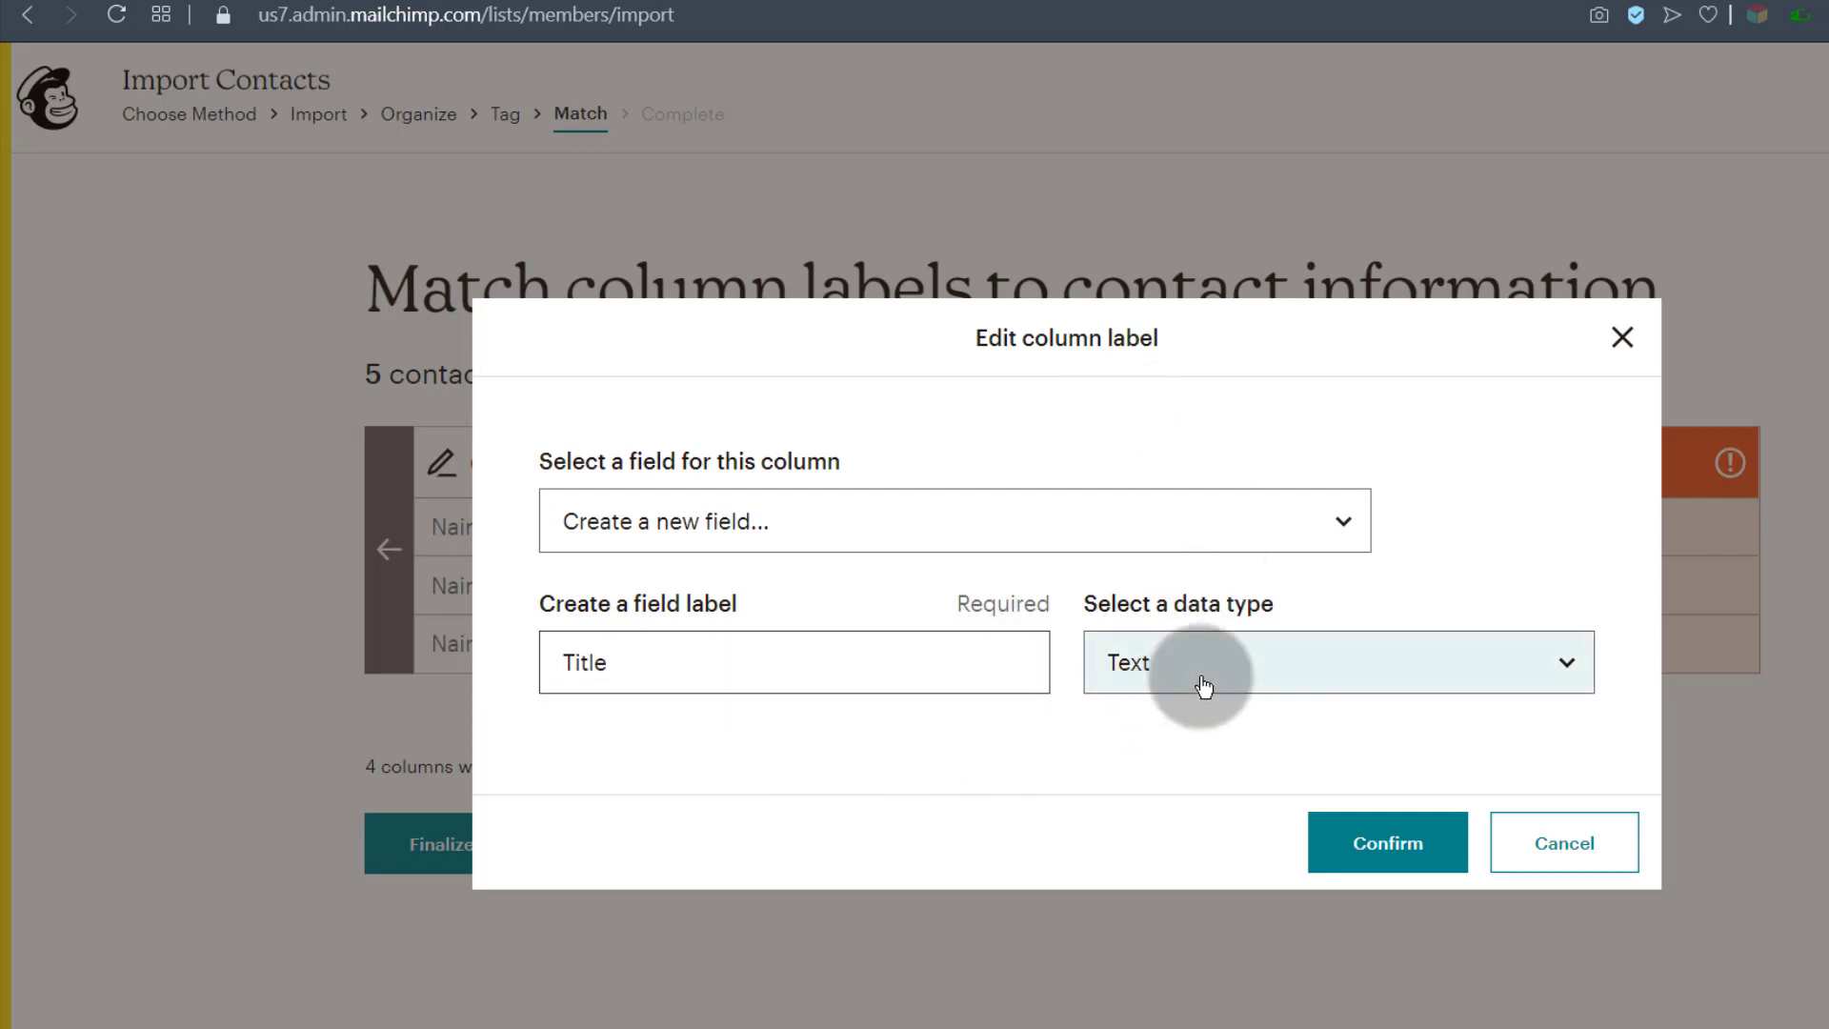
pyautogui.click(1427, 855)
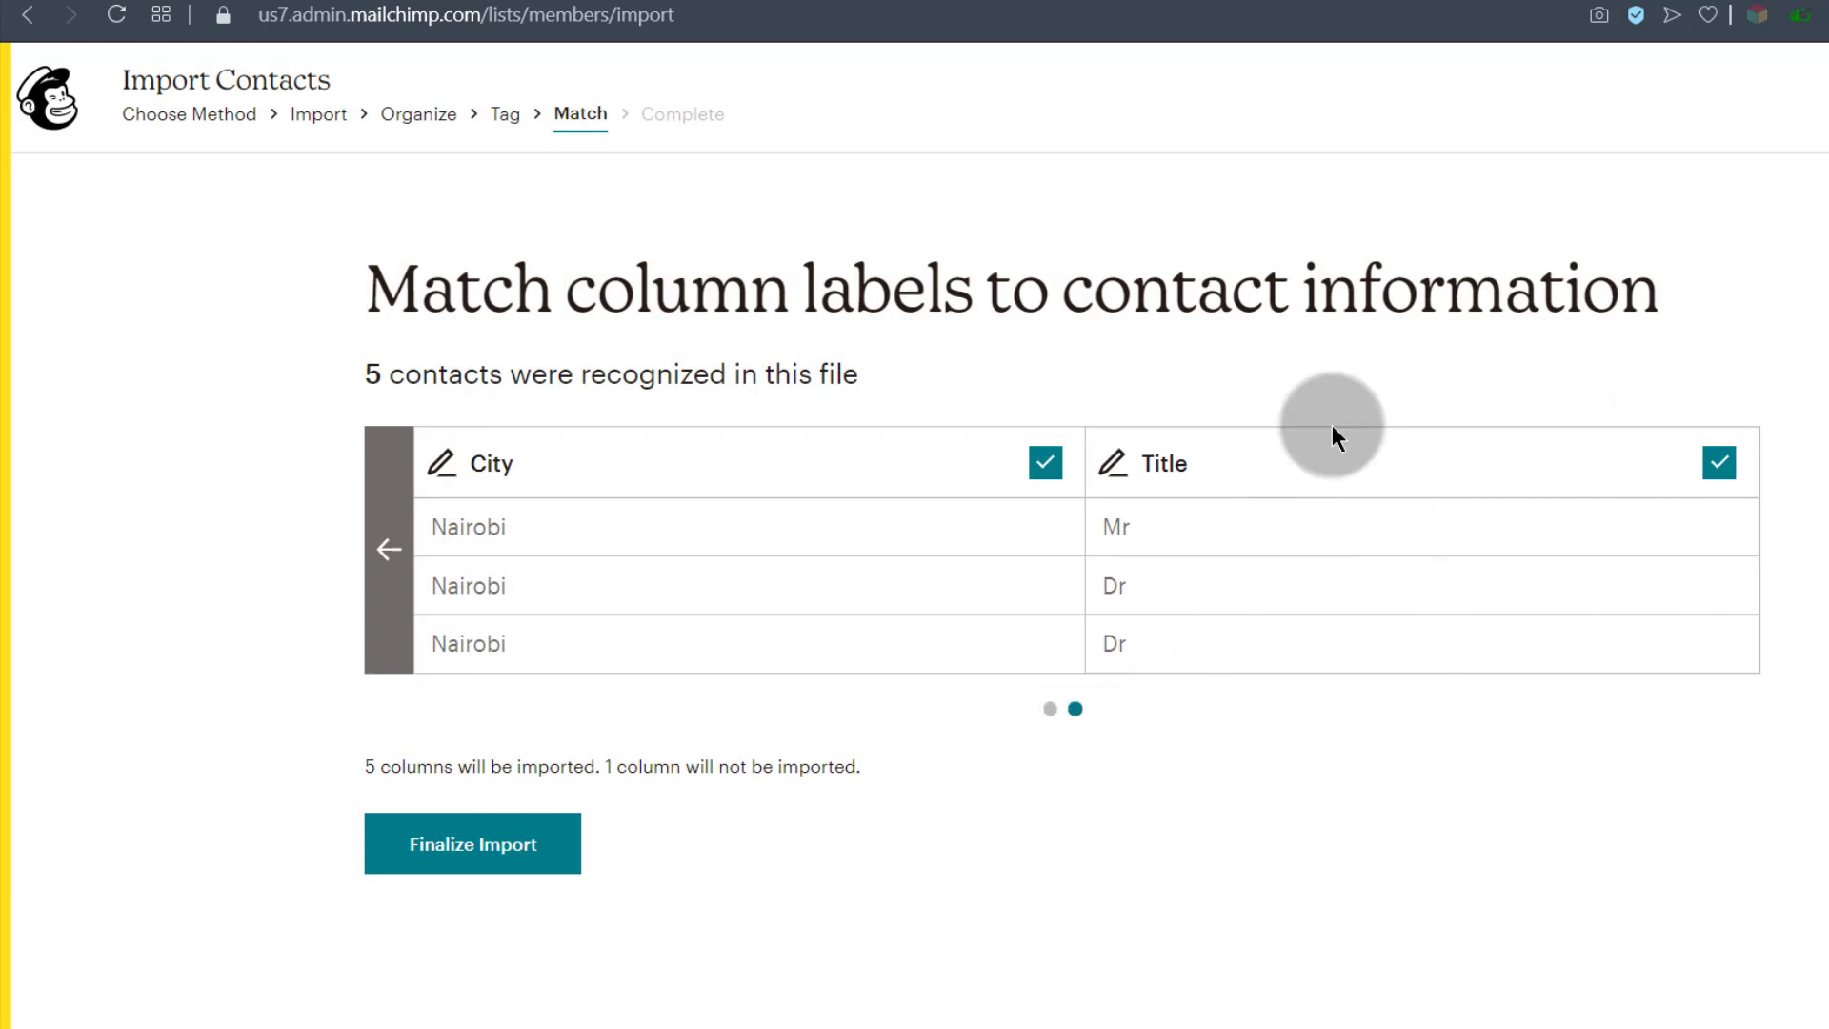
# Step: Check all mapped columns and finalize the import to reach the review page
pyautogui.click(381, 551)
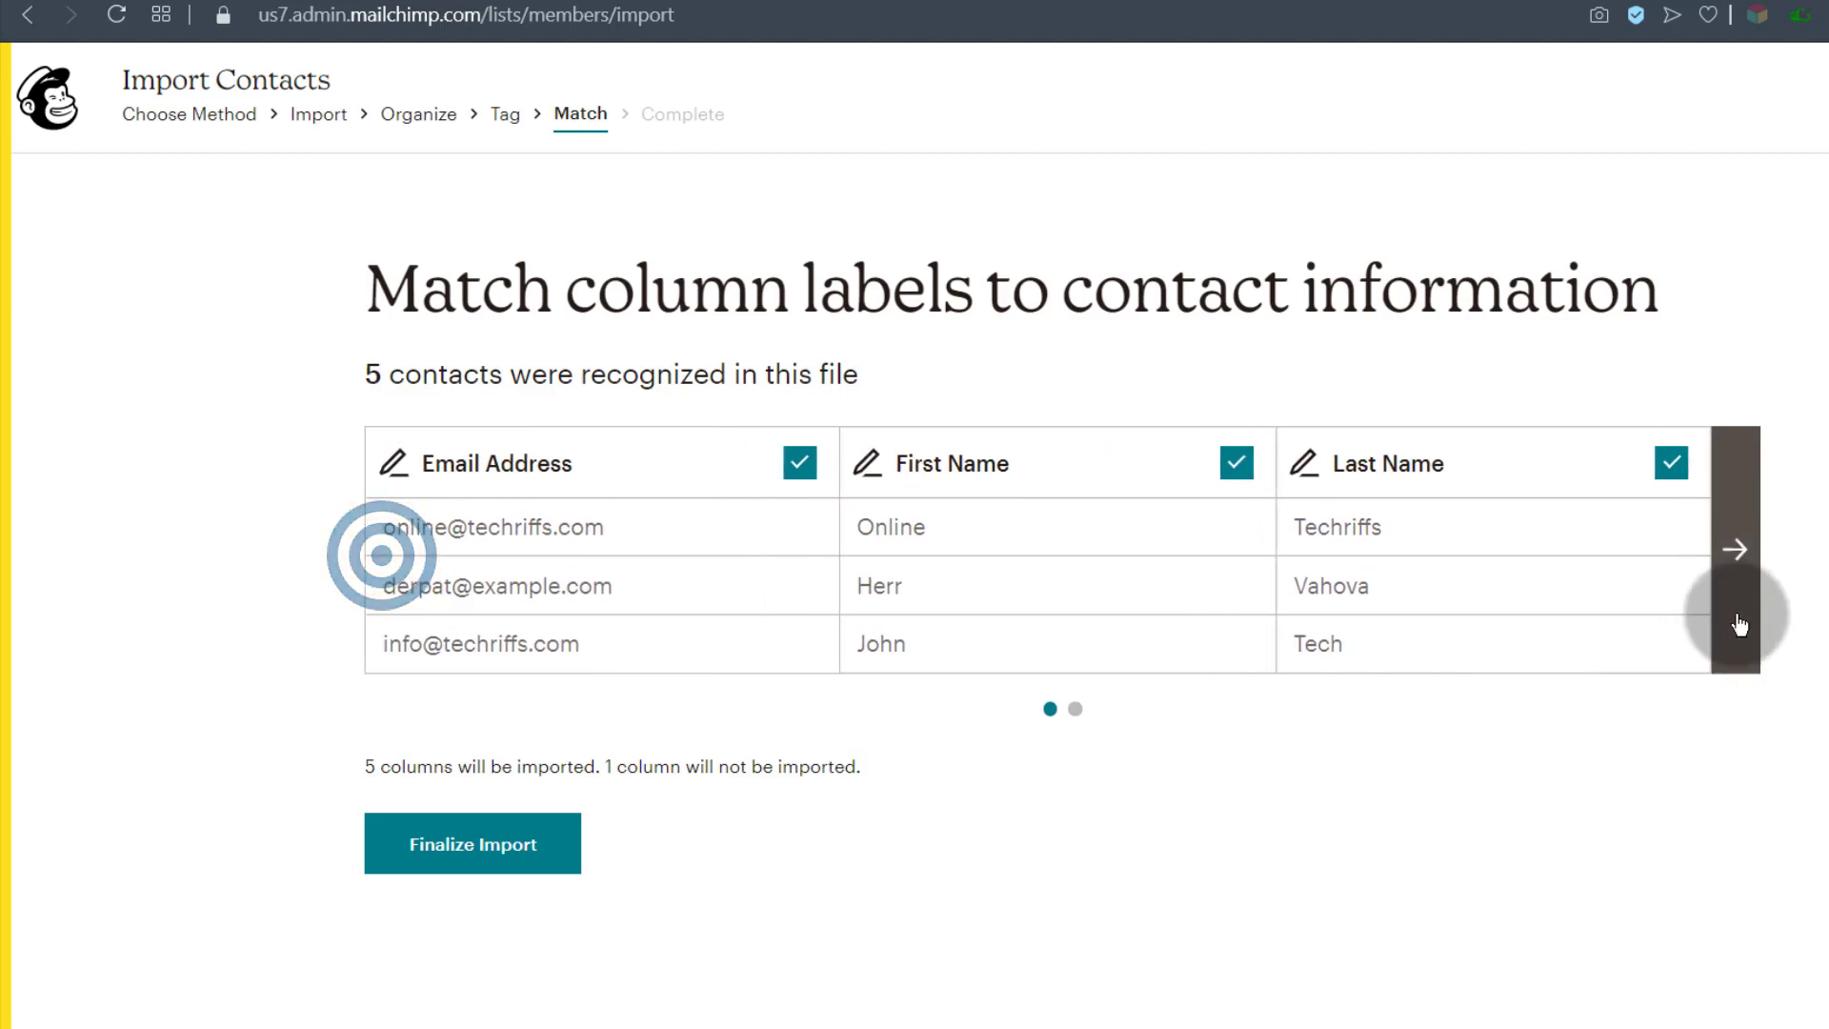
pyautogui.click(1735, 548)
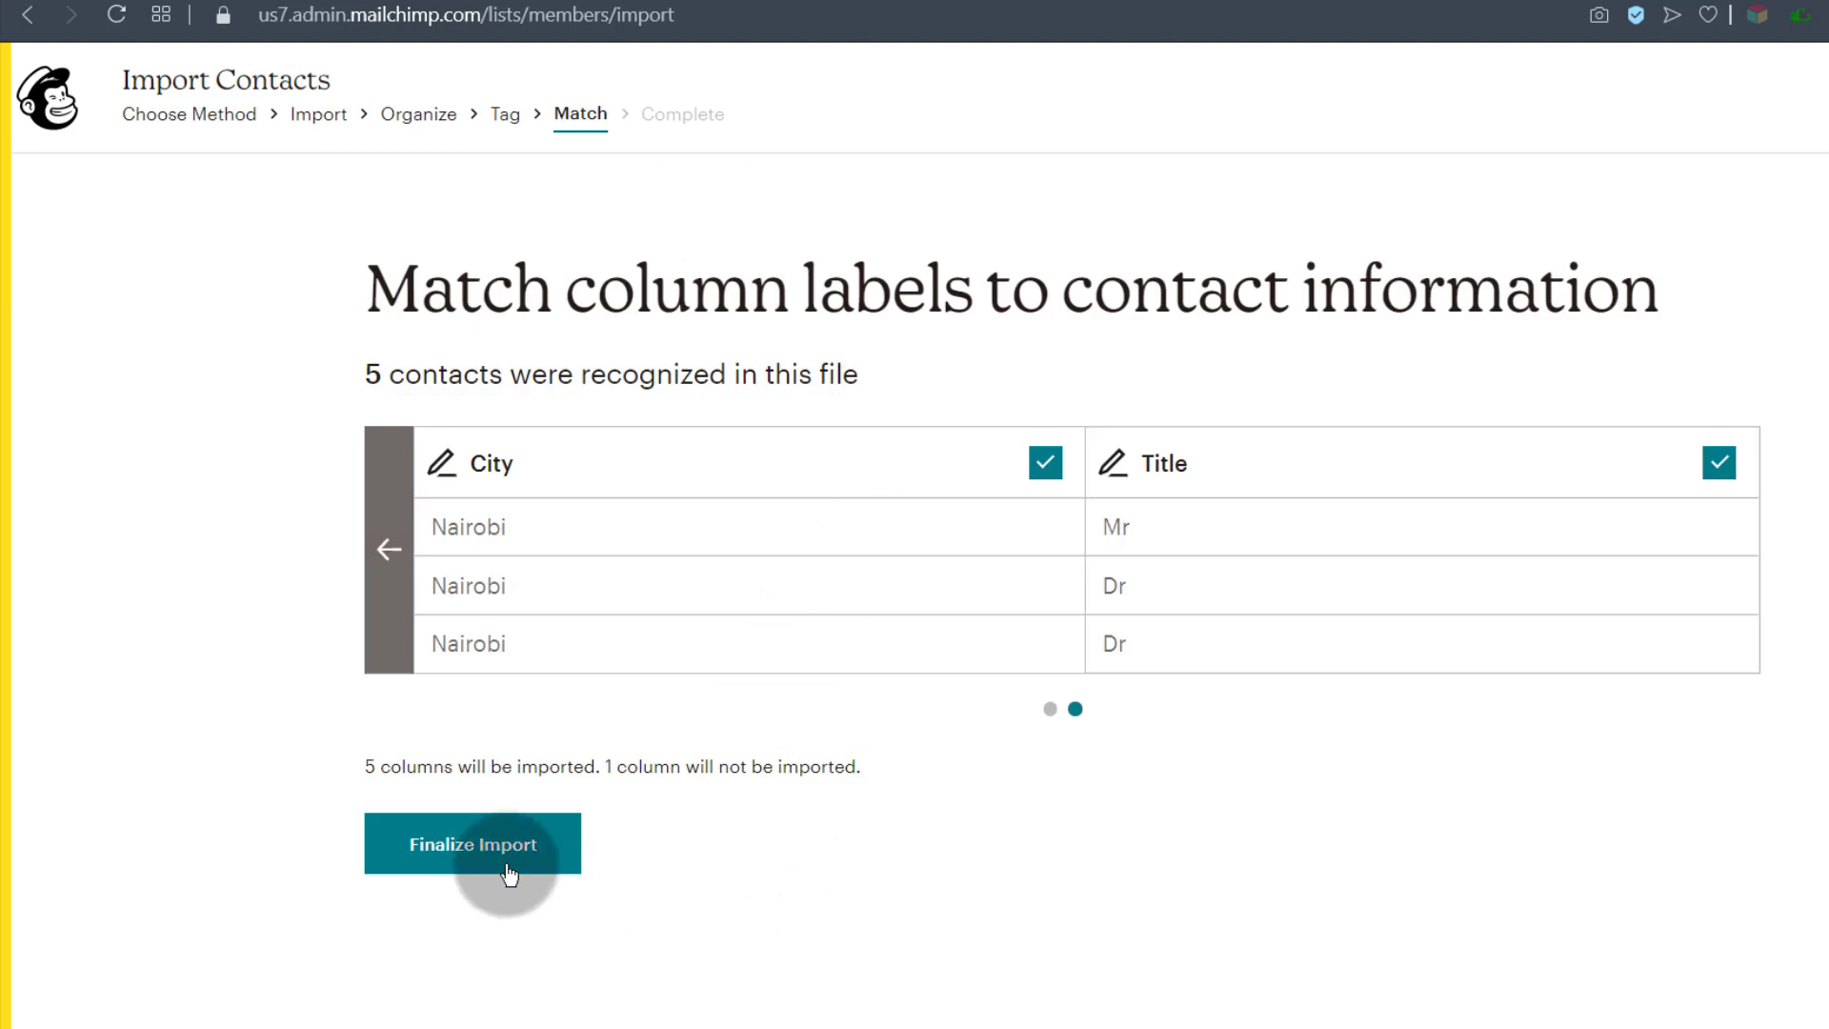
pyautogui.click(468, 844)
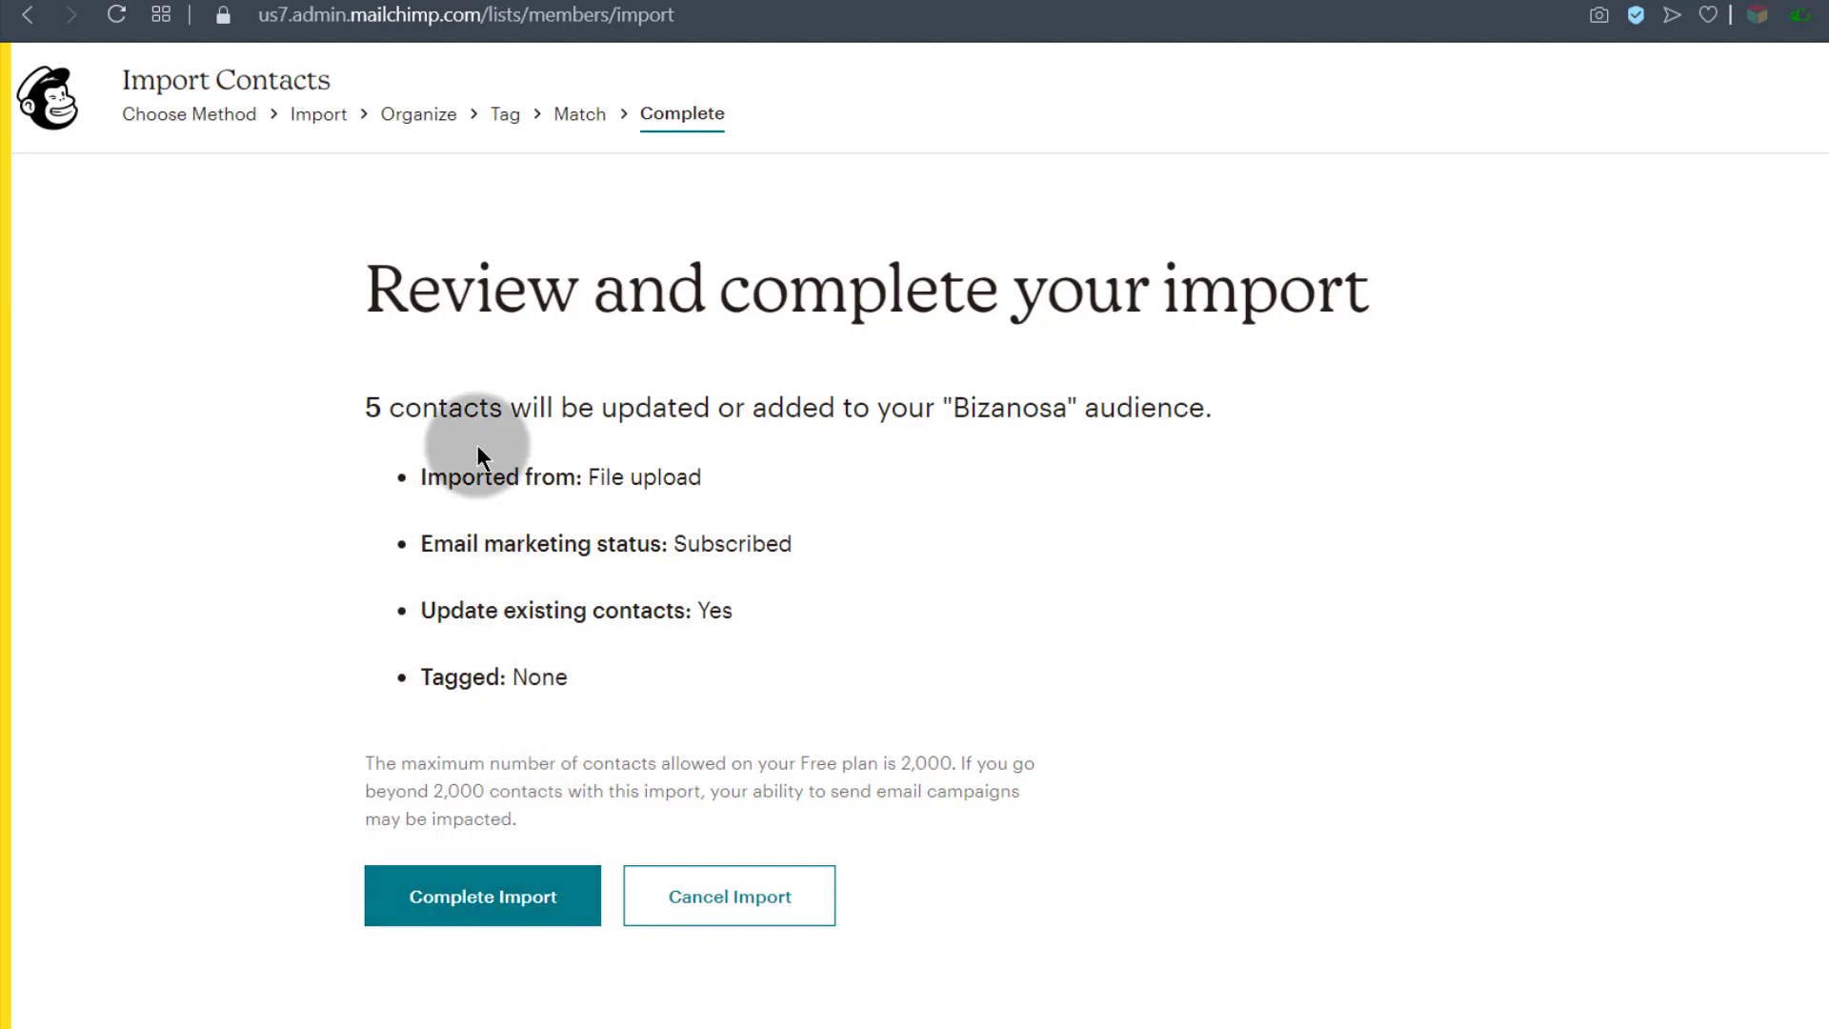
# Step: Complete the import, adding 4 new contacts and updating 1 in Bizanosa
pyautogui.click(505, 677)
pyautogui.click(505, 726)
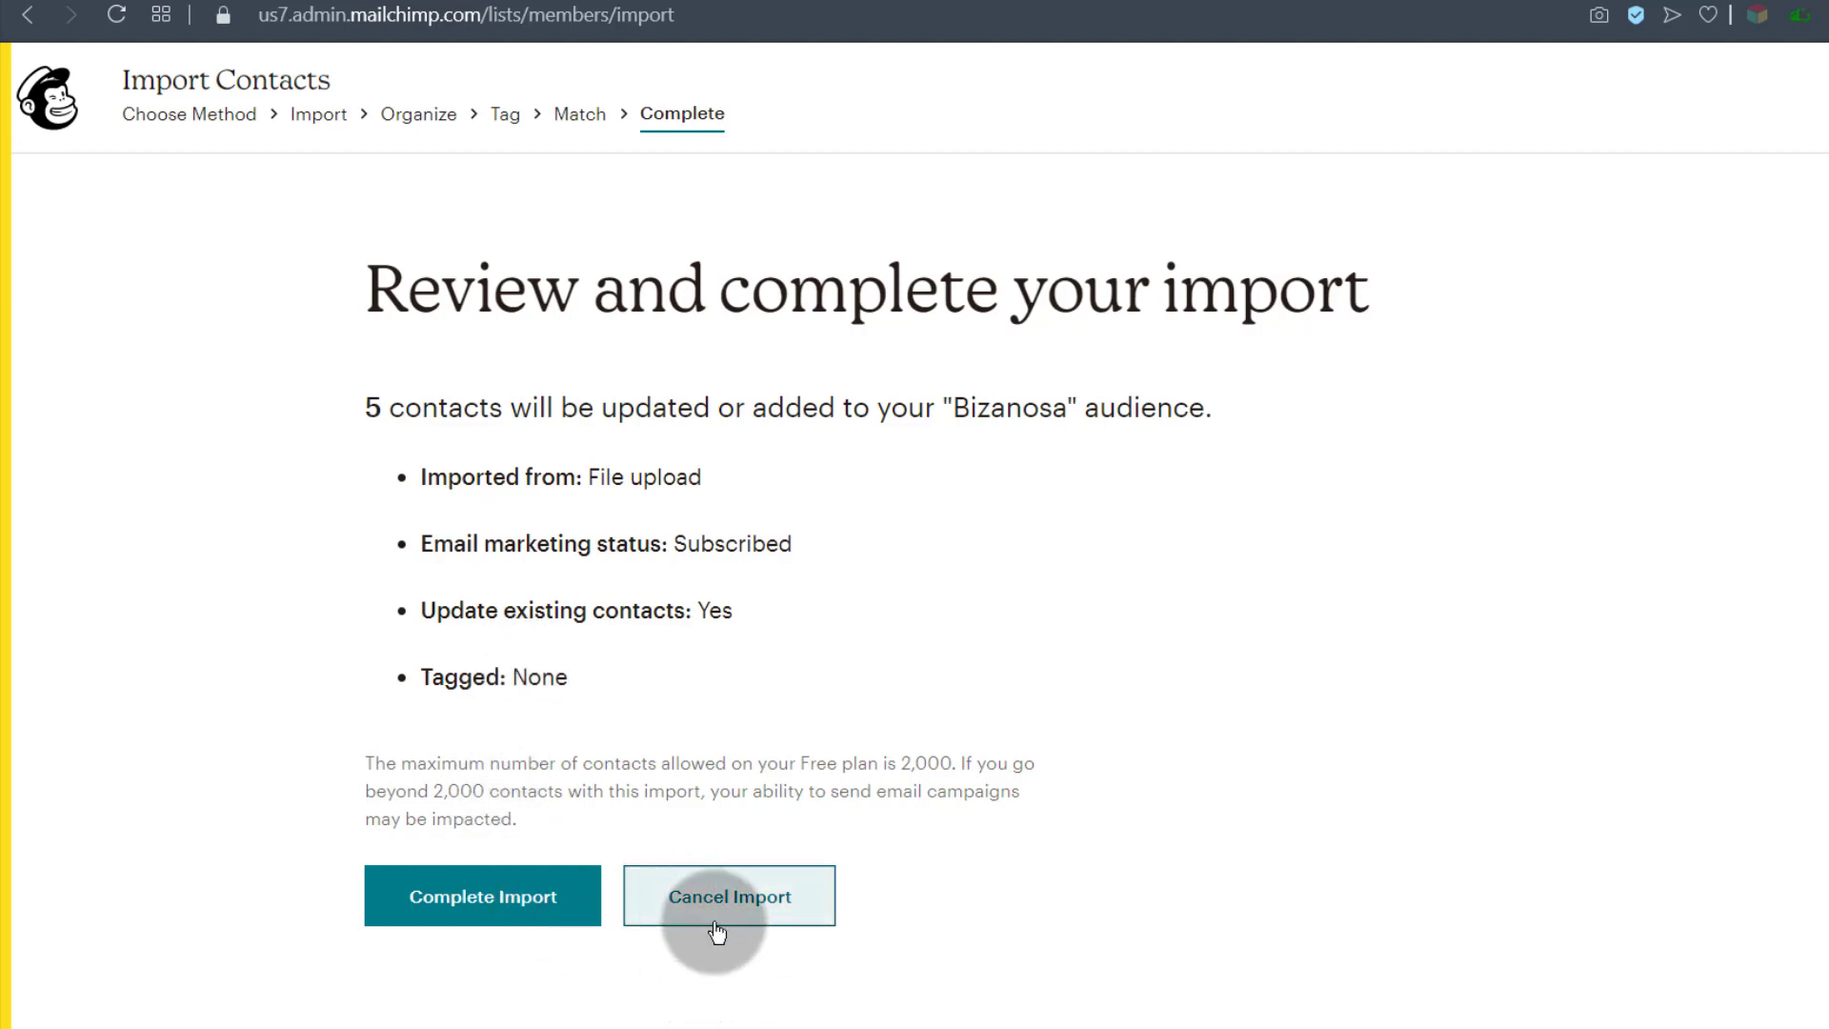
pyautogui.click(482, 905)
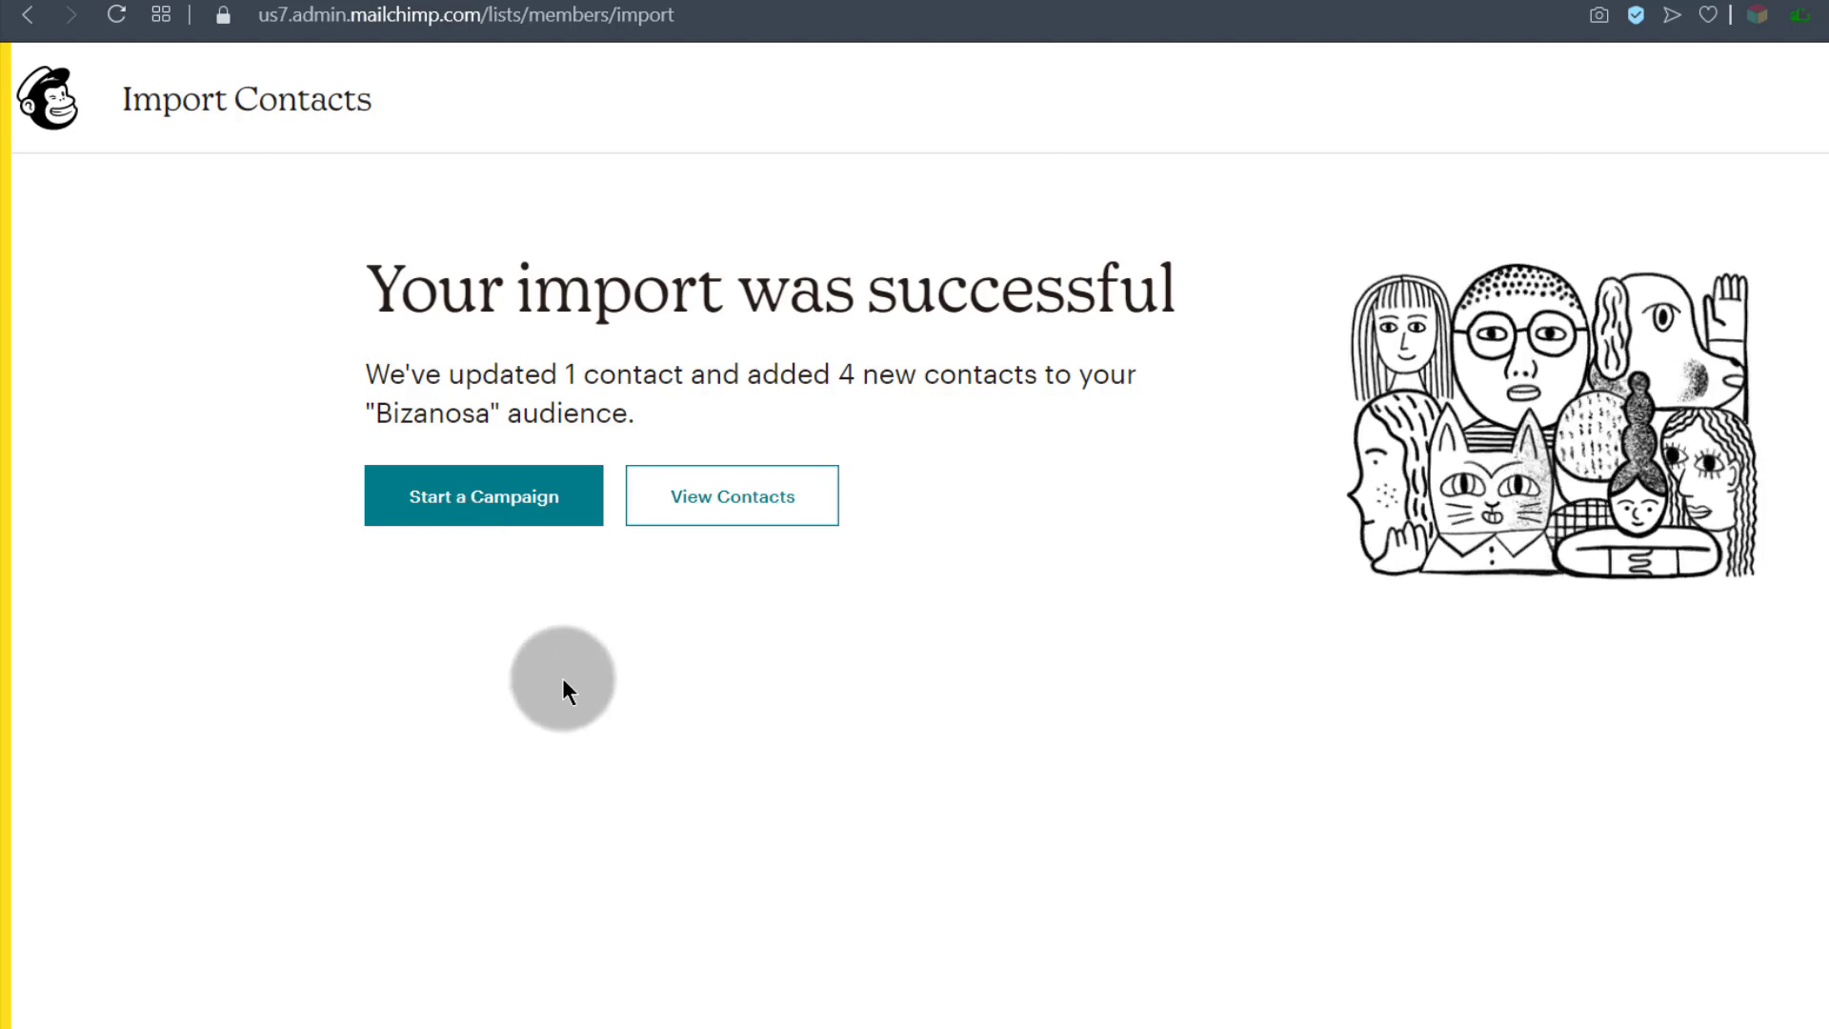
# Step: Review the five Bizanosa contacts, selecting the second to see bulk Actions, then deselecting it
pyautogui.click(726, 512)
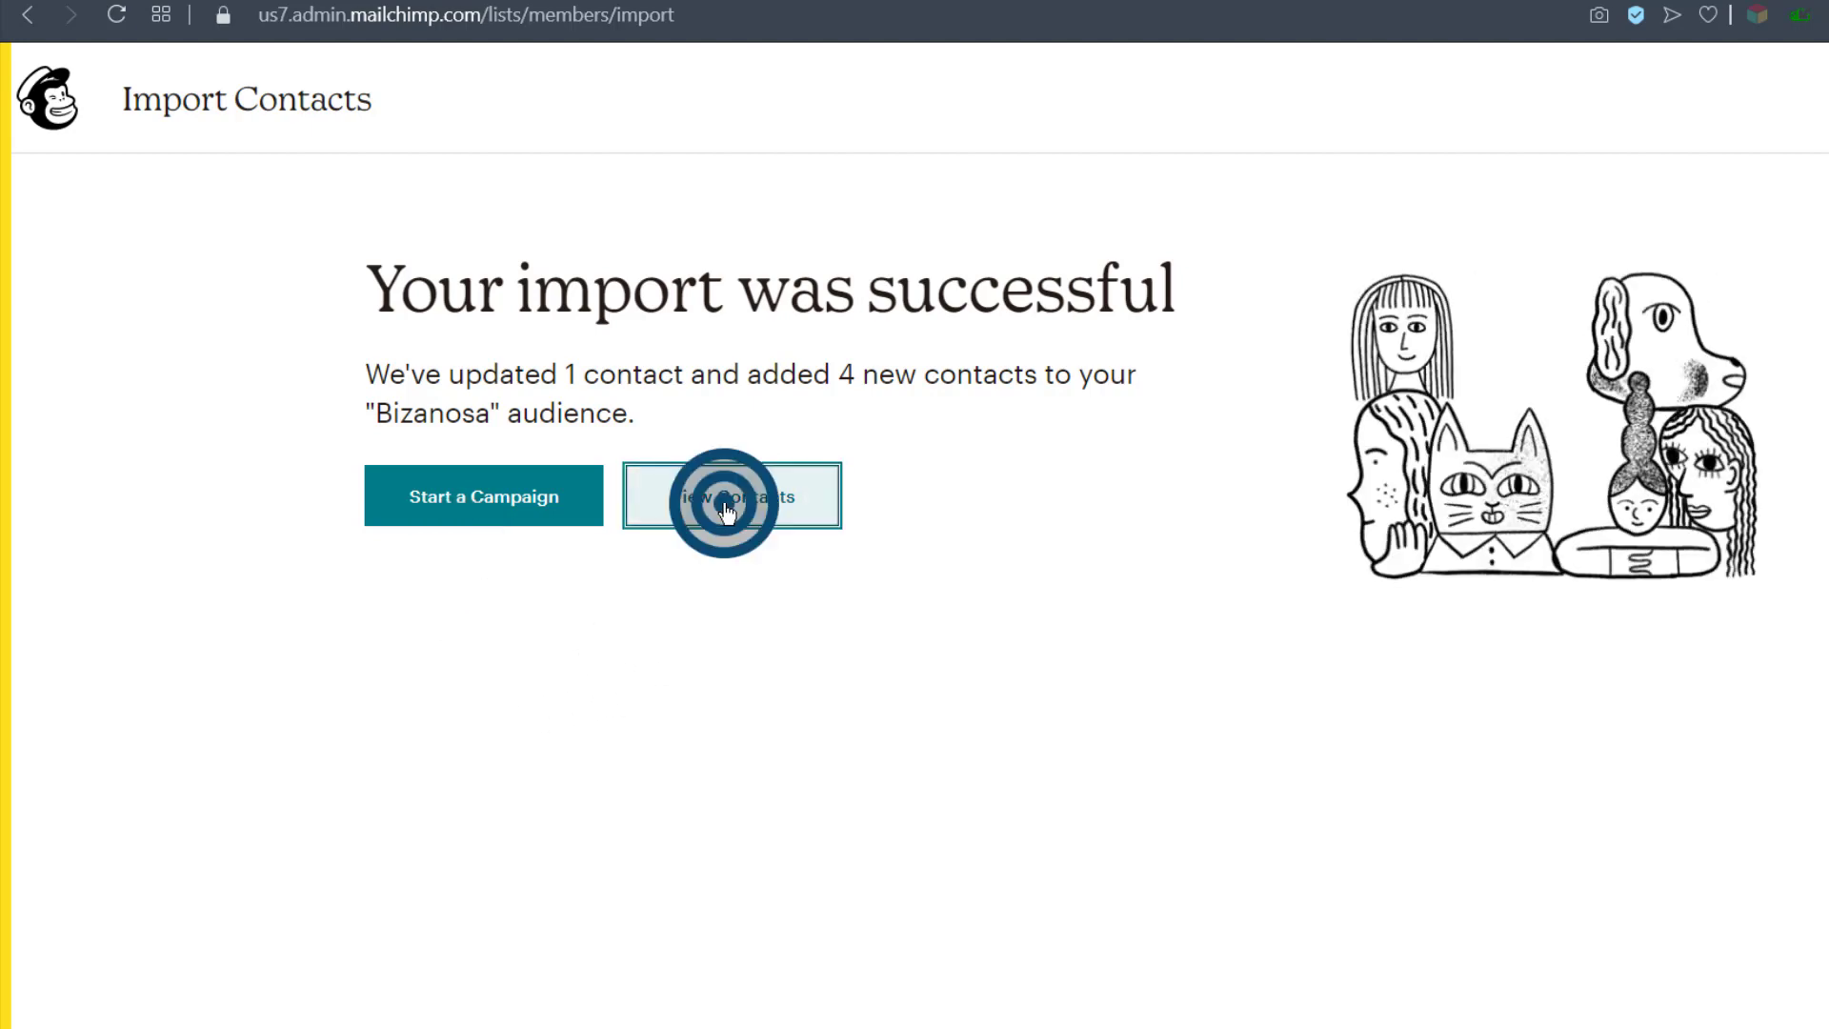
pyautogui.scroll(-3, 636, 667)
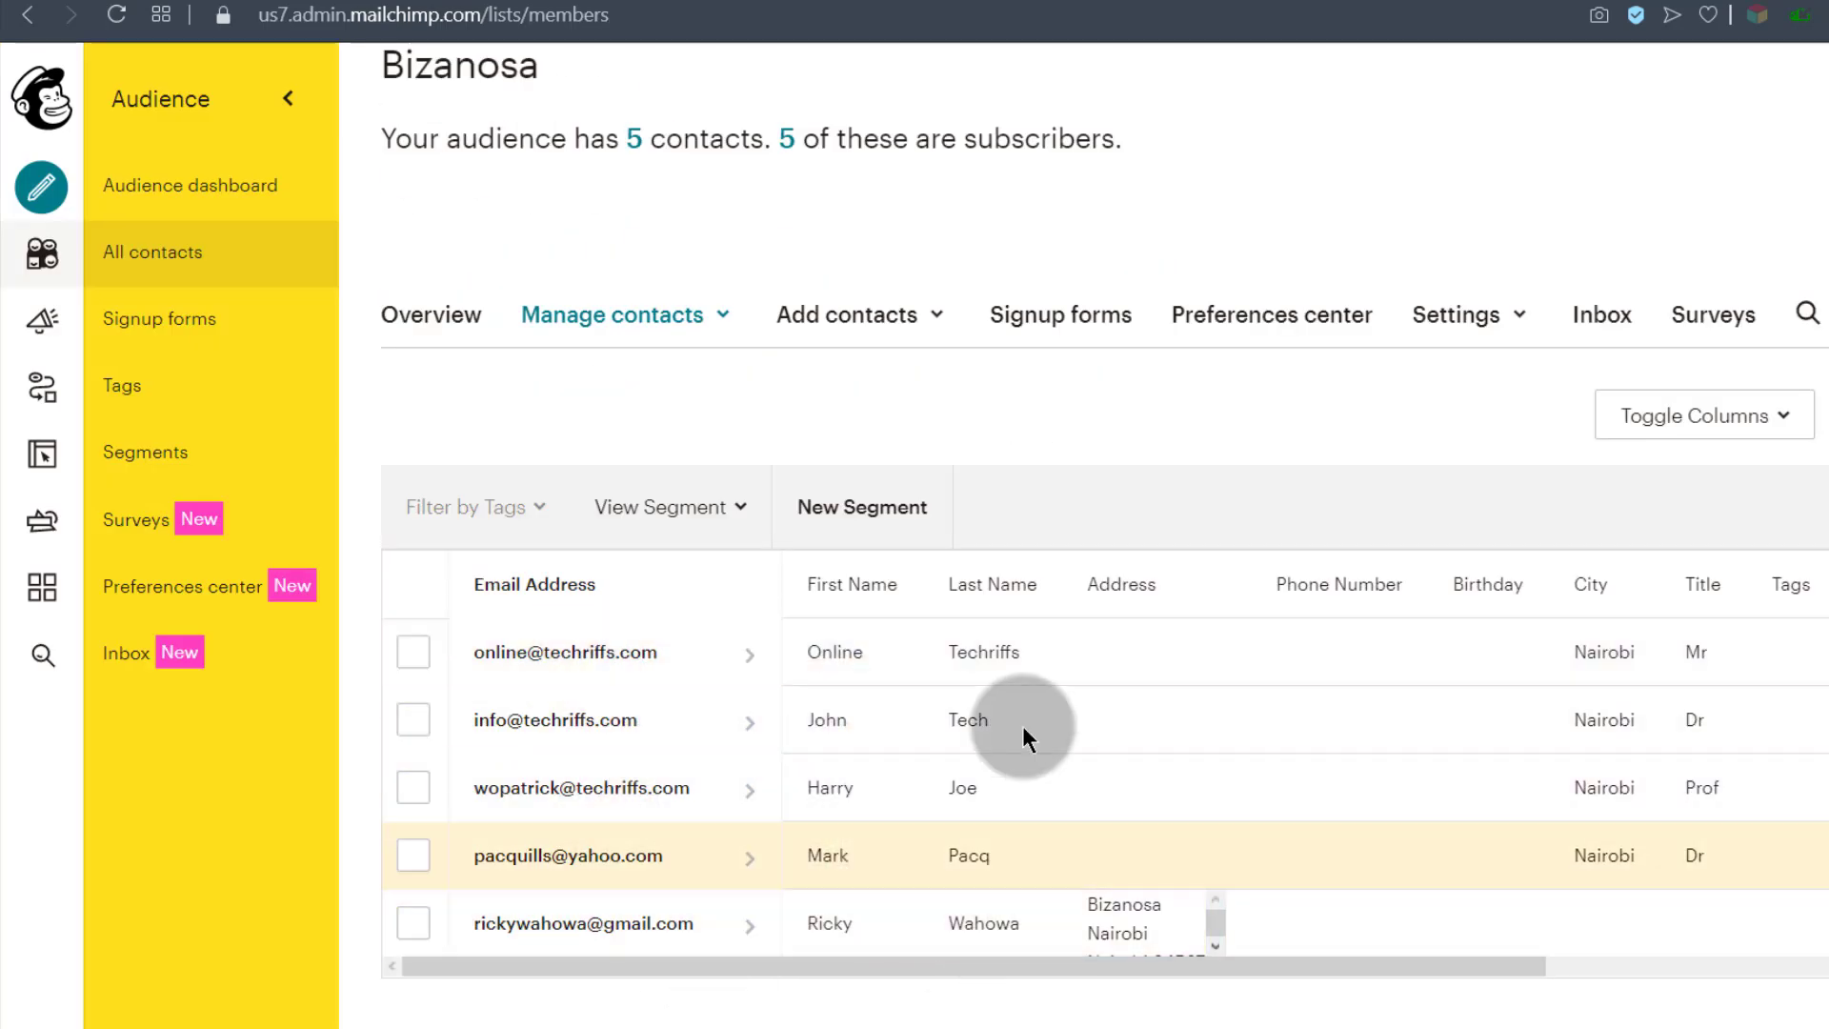
pyautogui.scroll(3, 839, 895)
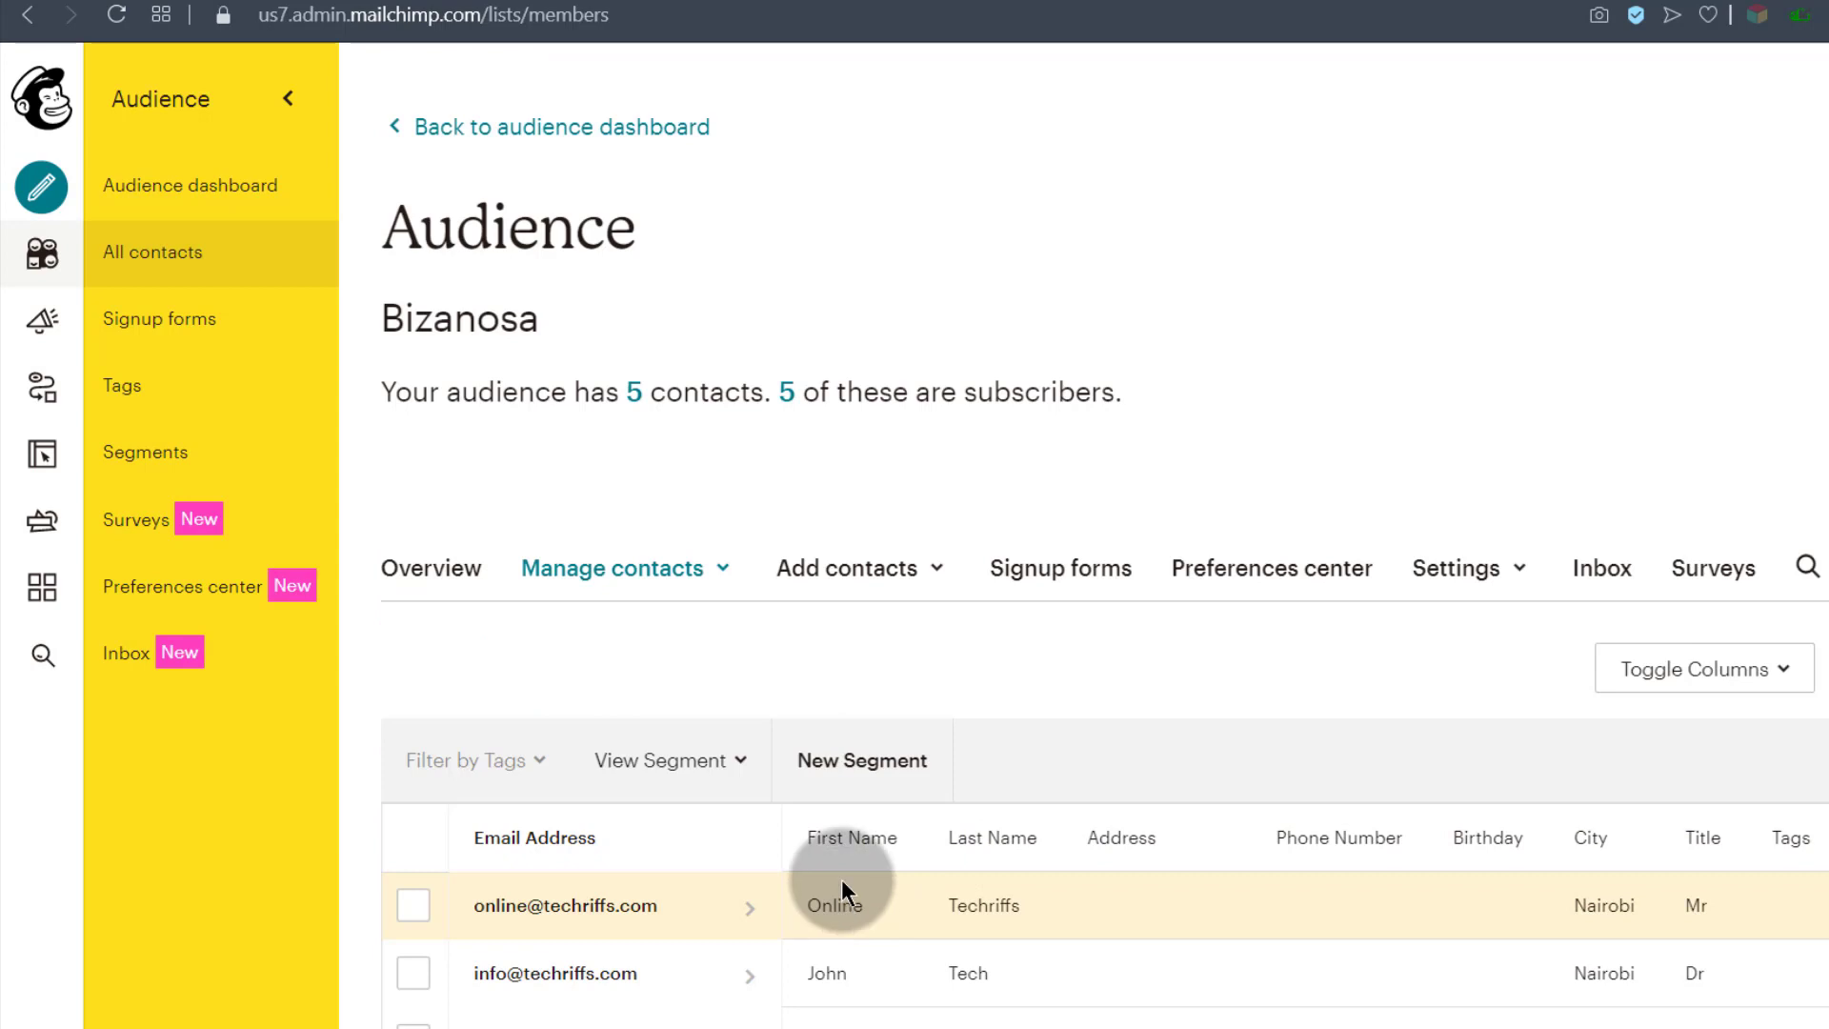
pyautogui.scroll(-3, 715, 911)
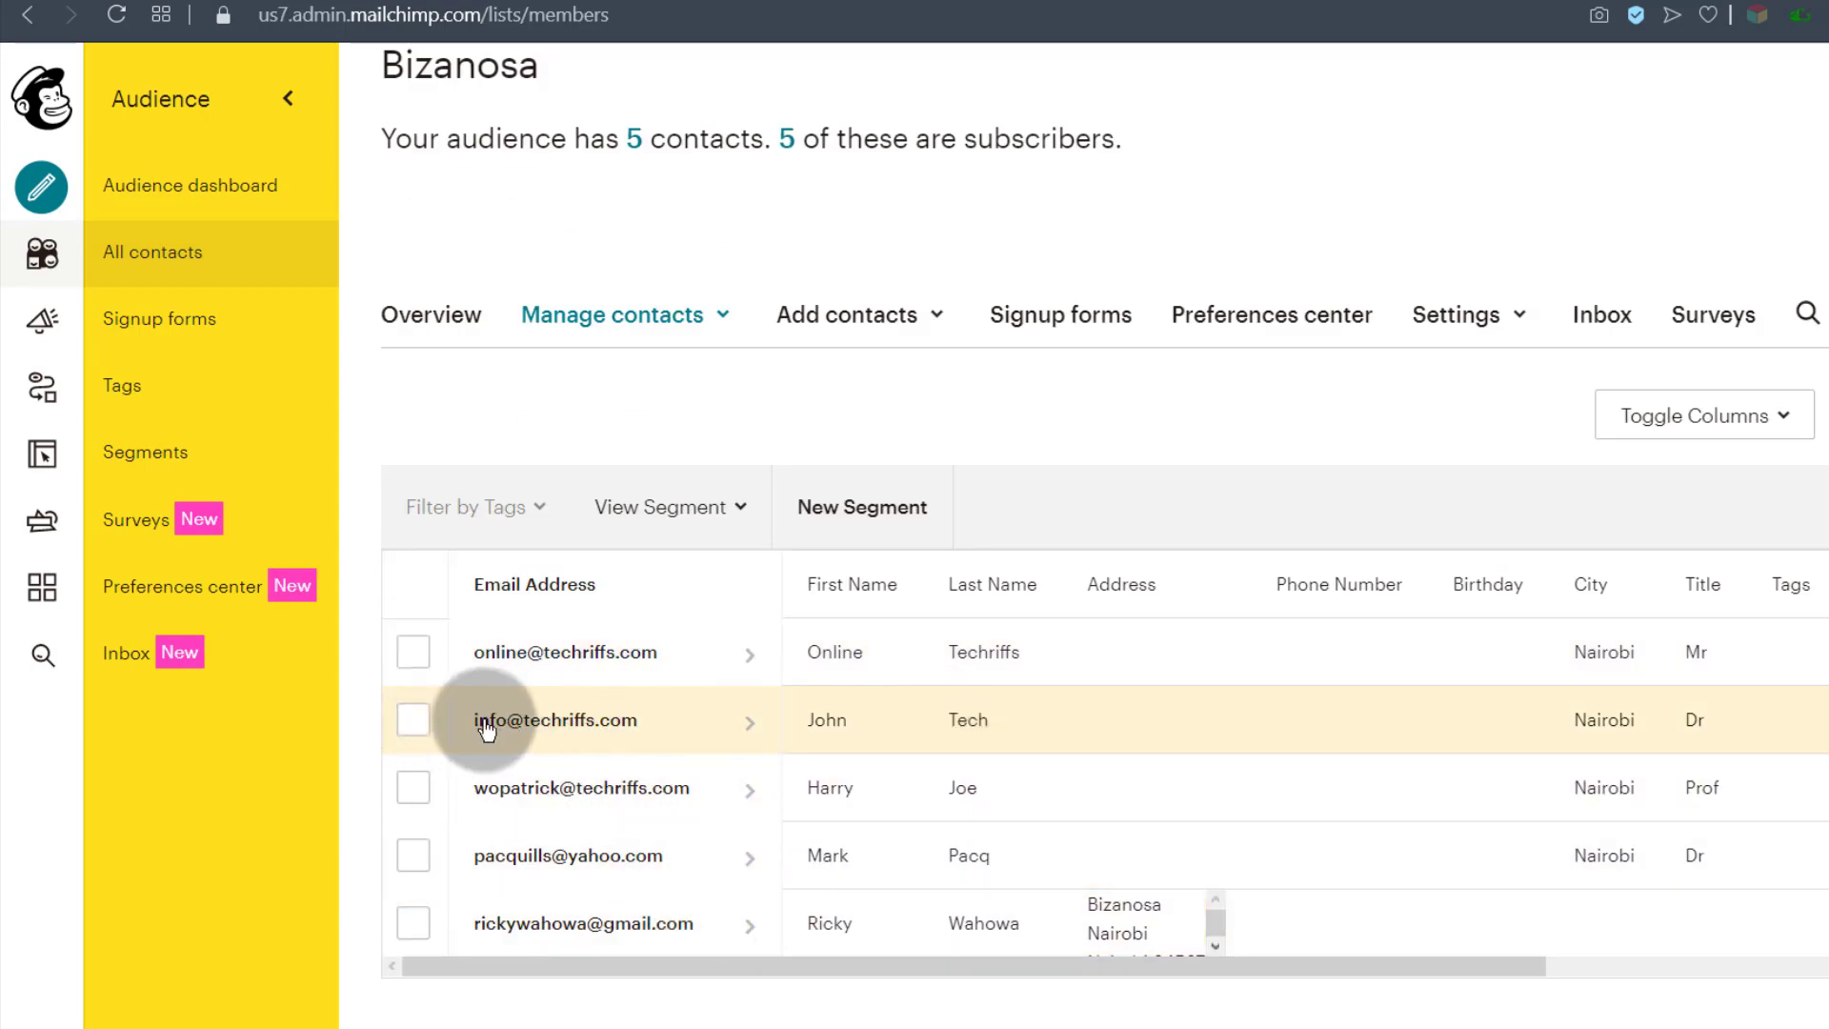
pyautogui.click(413, 720)
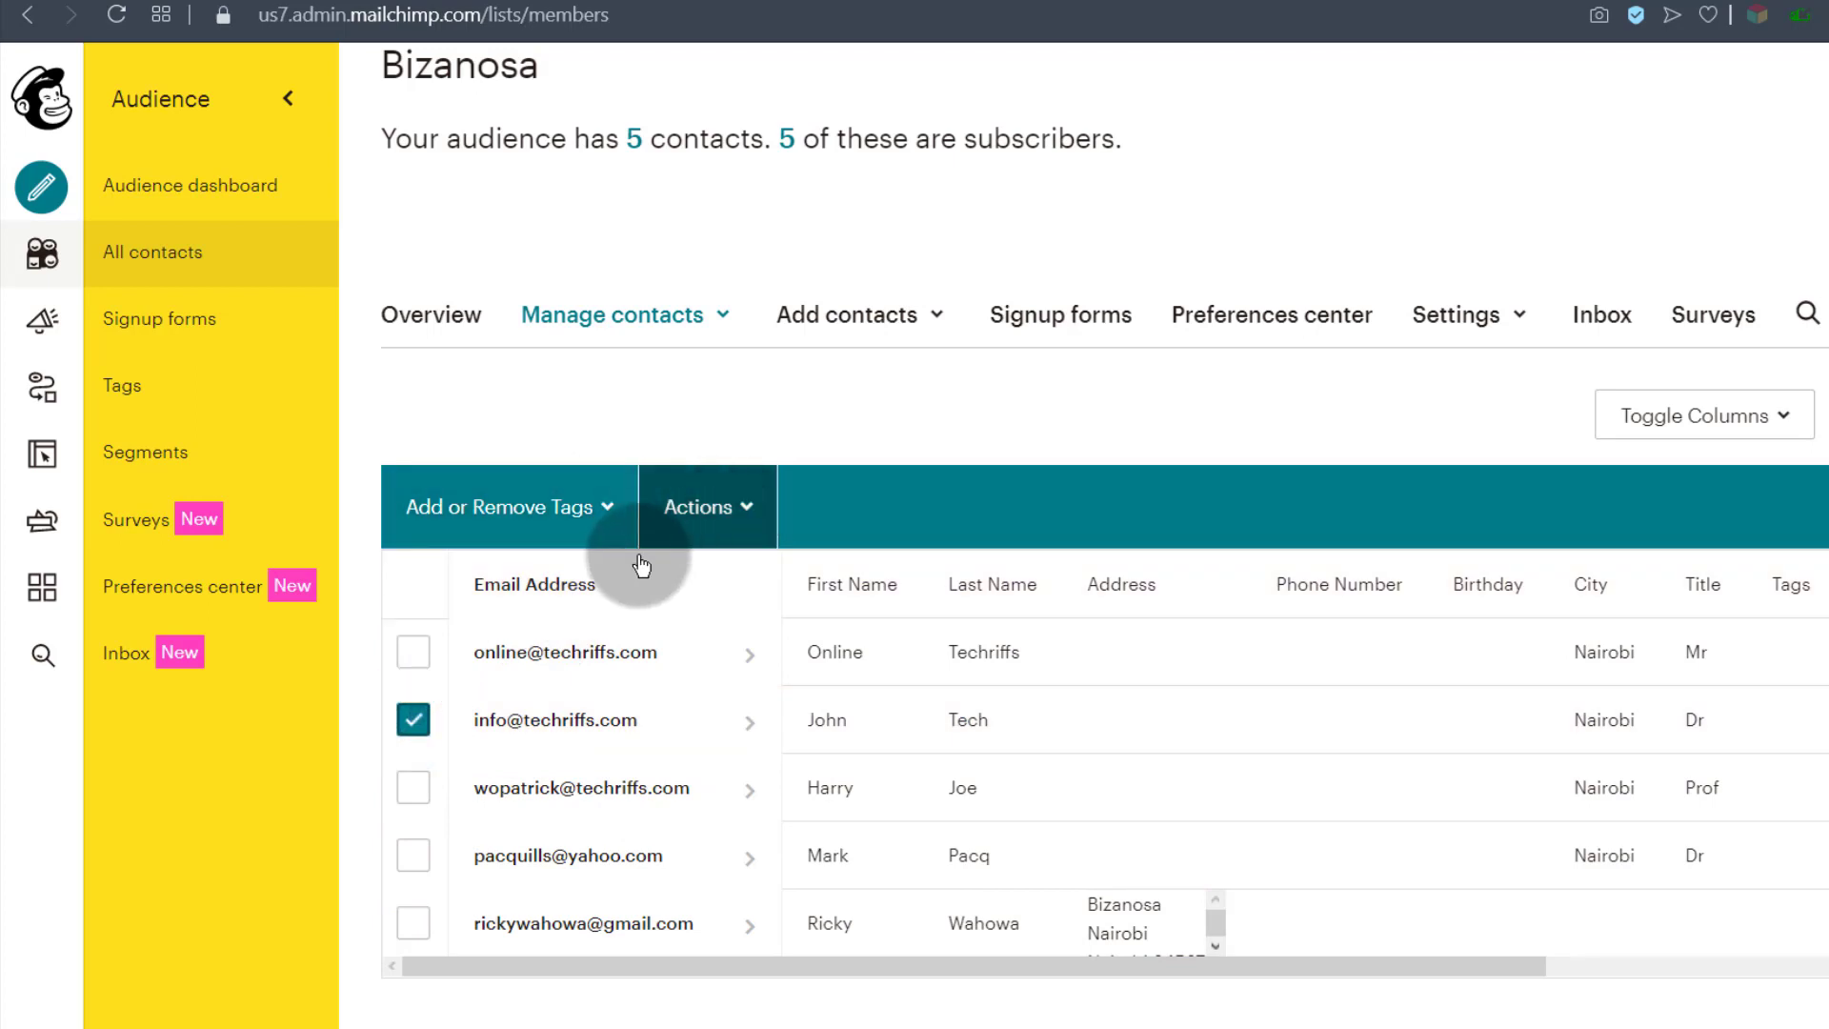
pyautogui.click(739, 503)
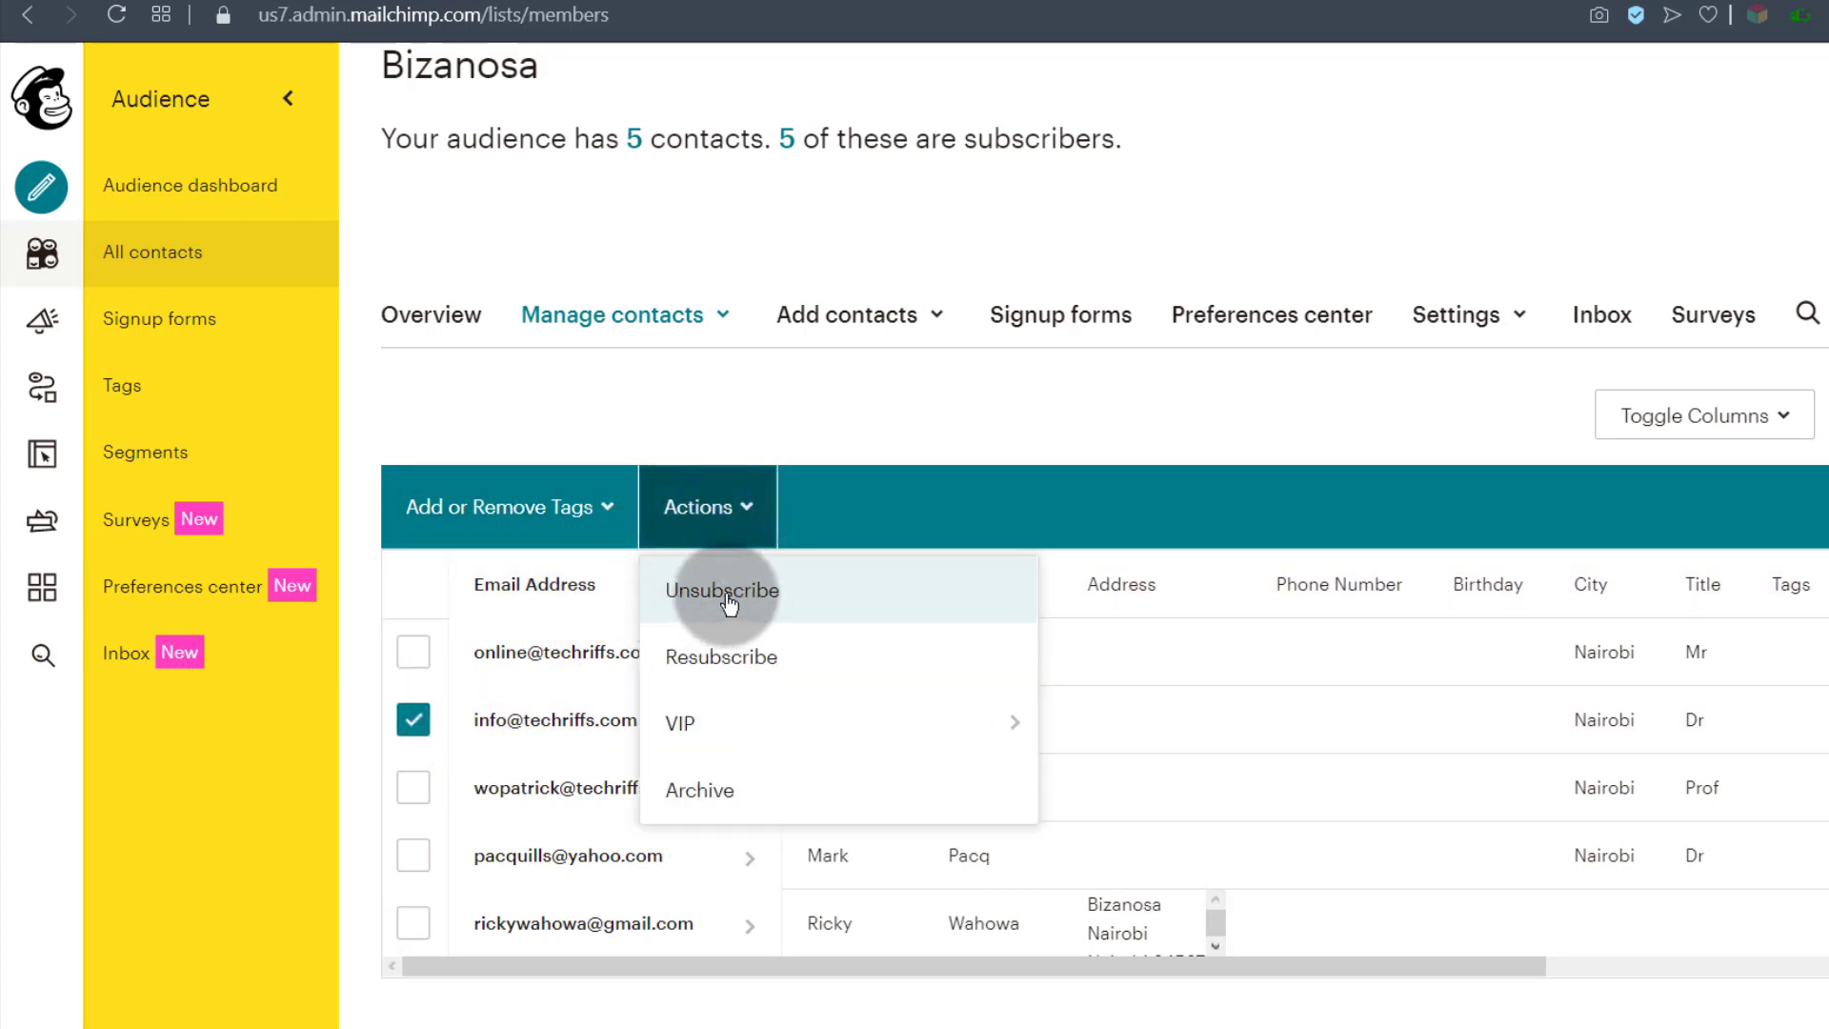
pyautogui.click(413, 717)
pyautogui.click(398, 426)
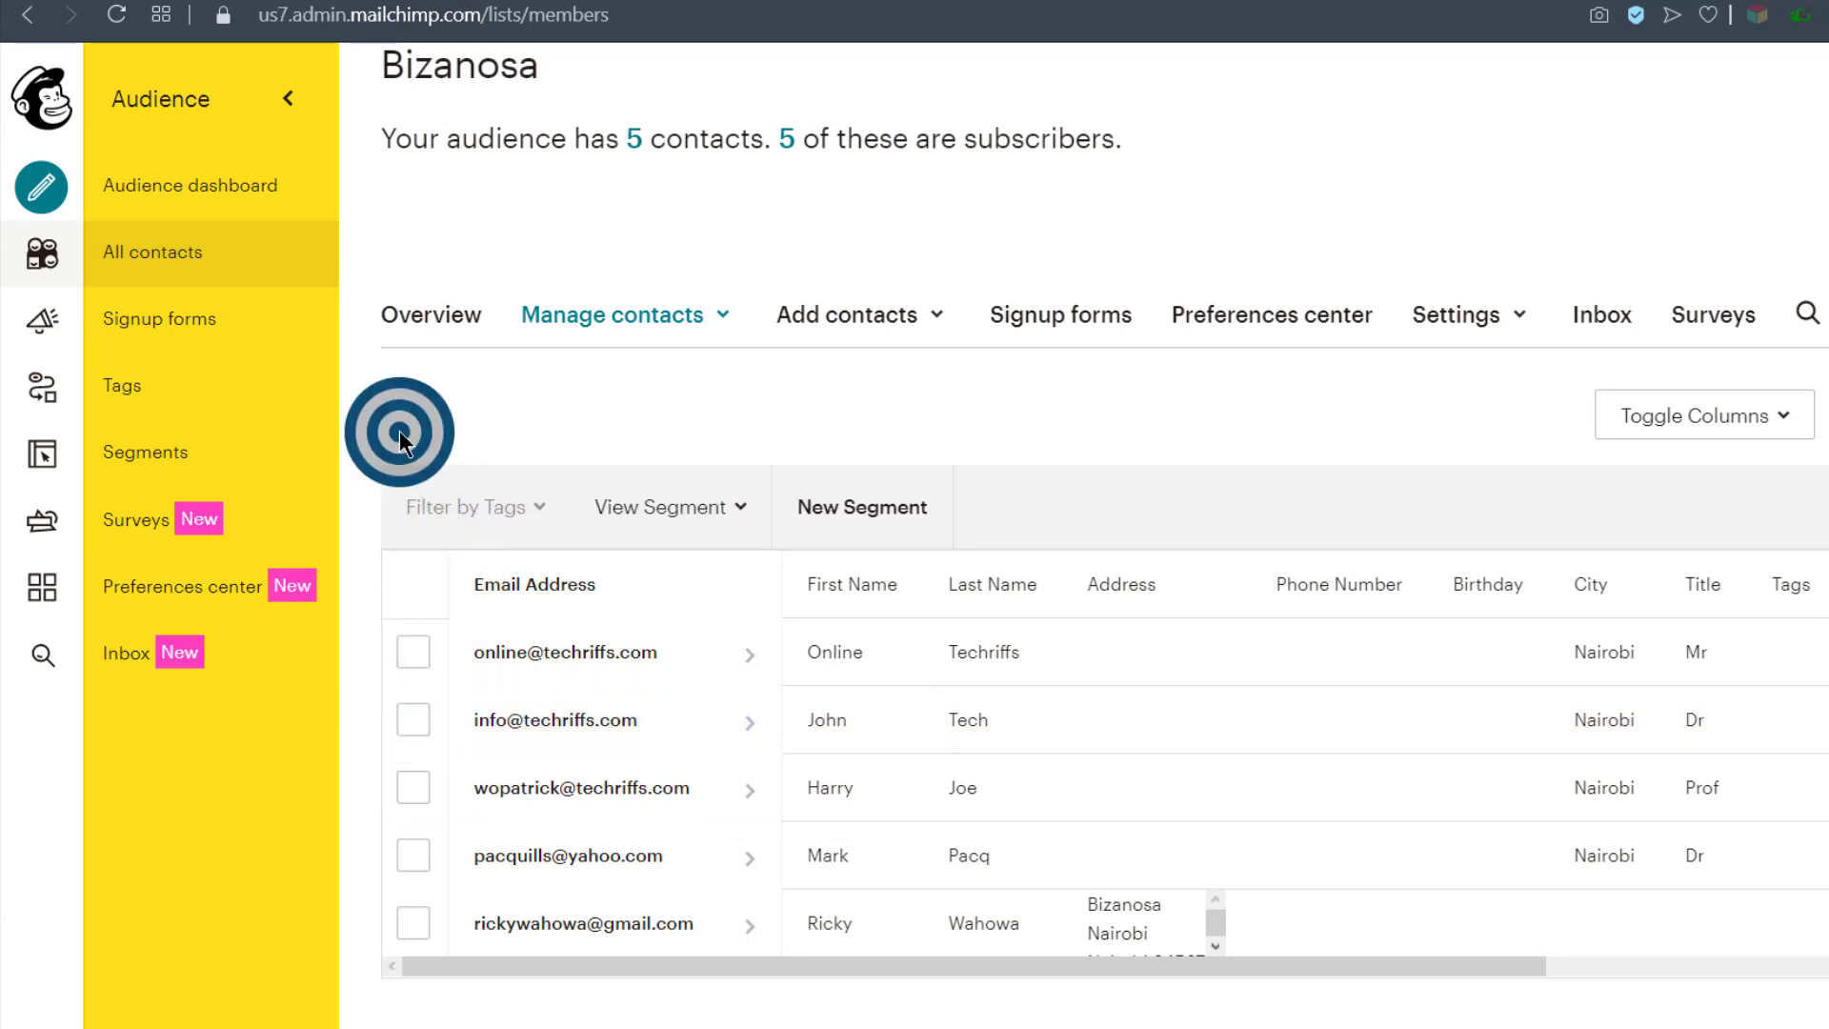
# Step: Create a new tag named Buyer on the audience's Tags page
pyautogui.click(186, 384)
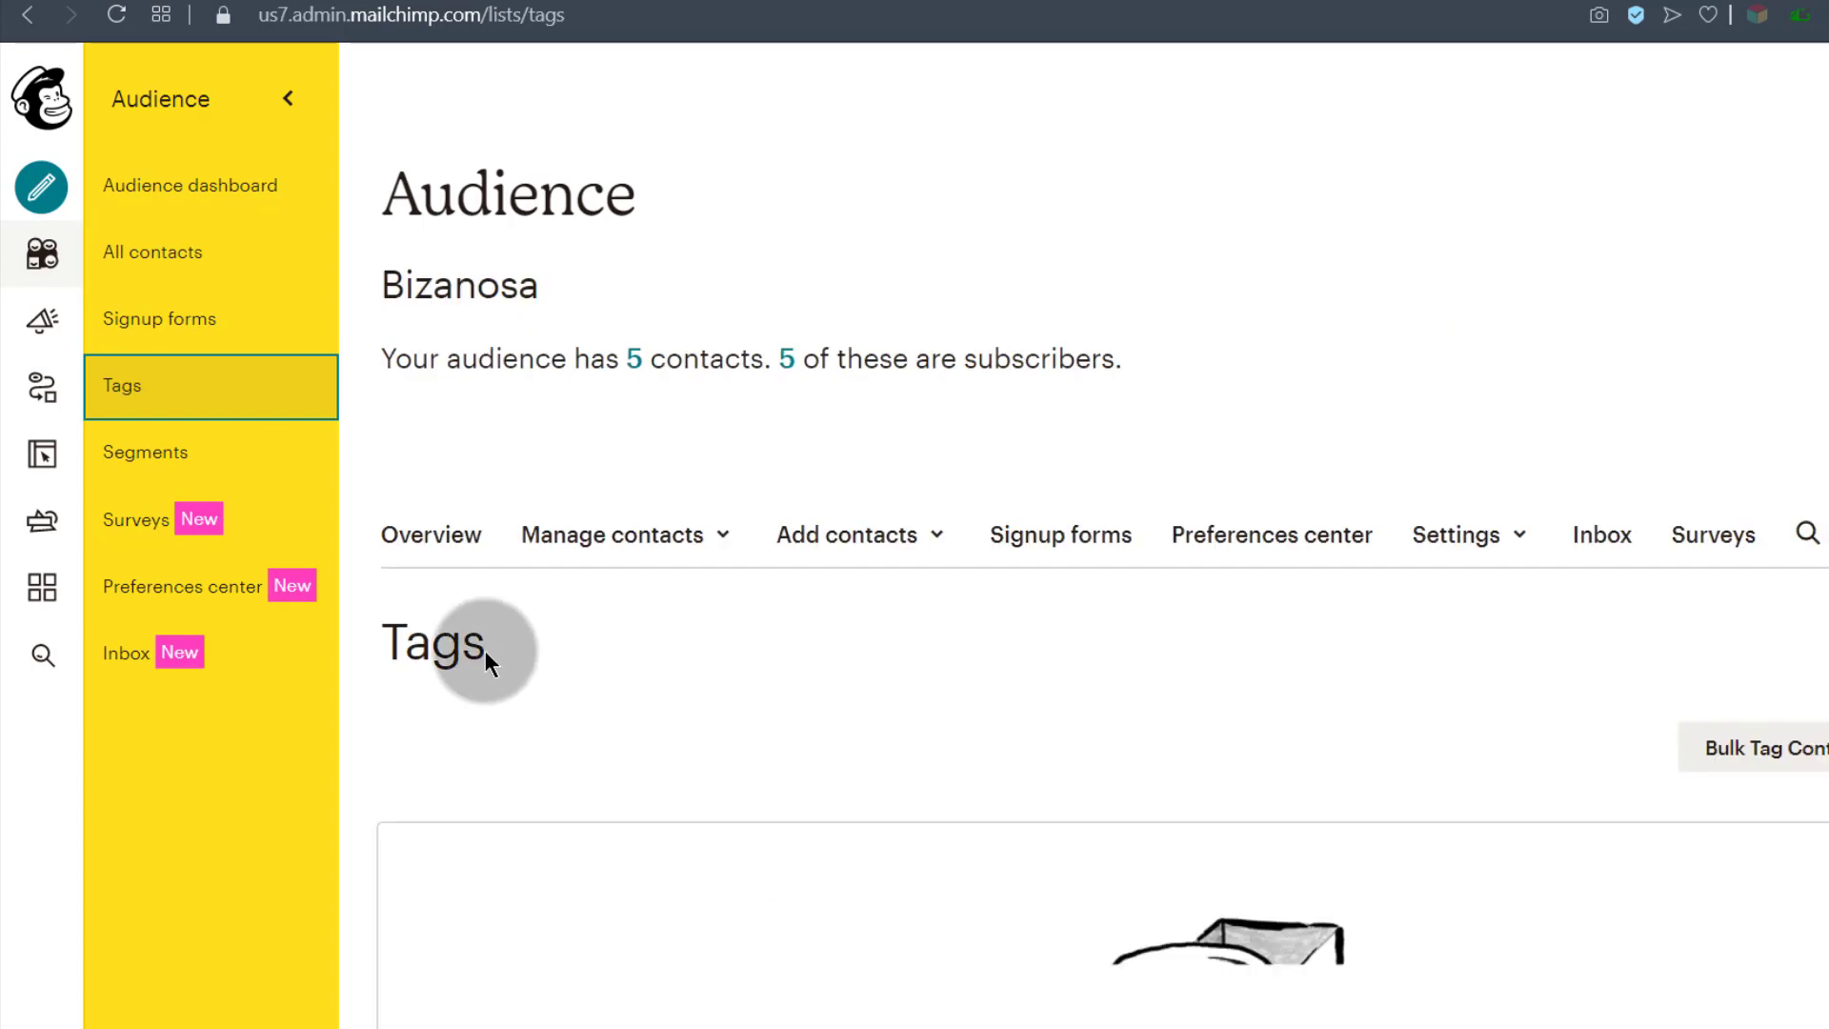
pyautogui.scroll(-4, 832, 595)
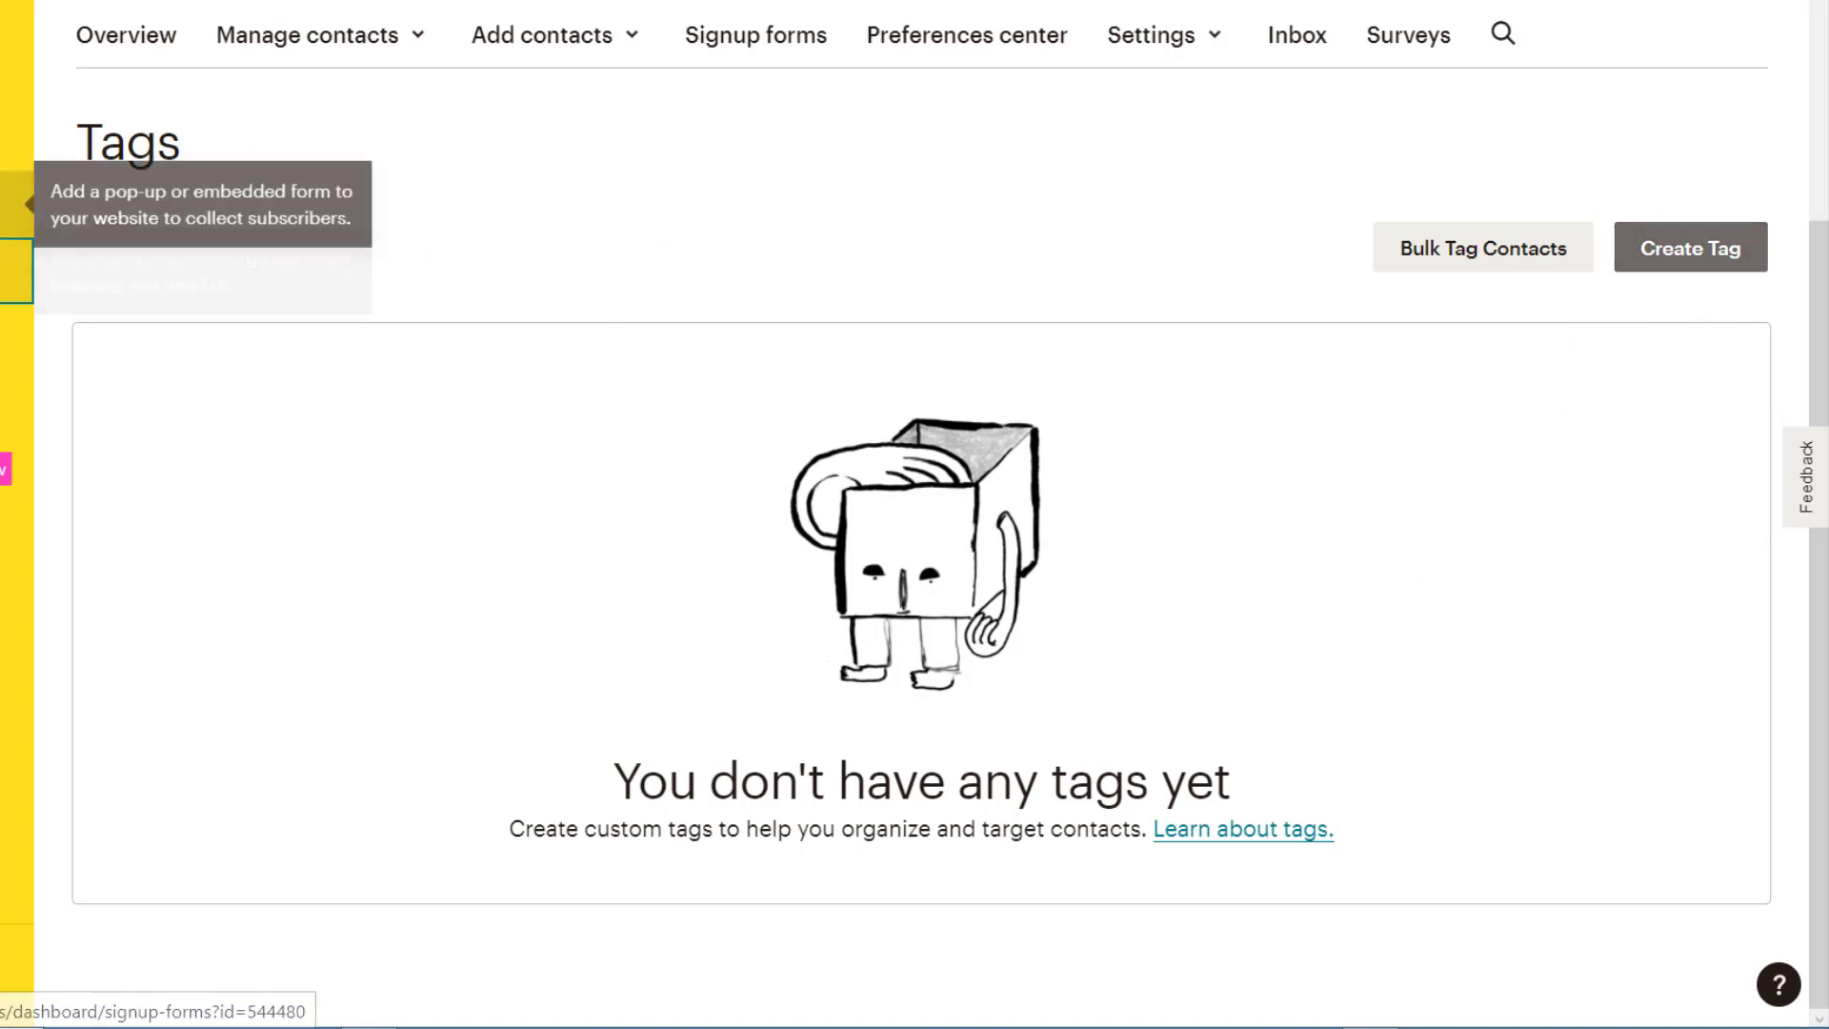
pyautogui.click(1738, 265)
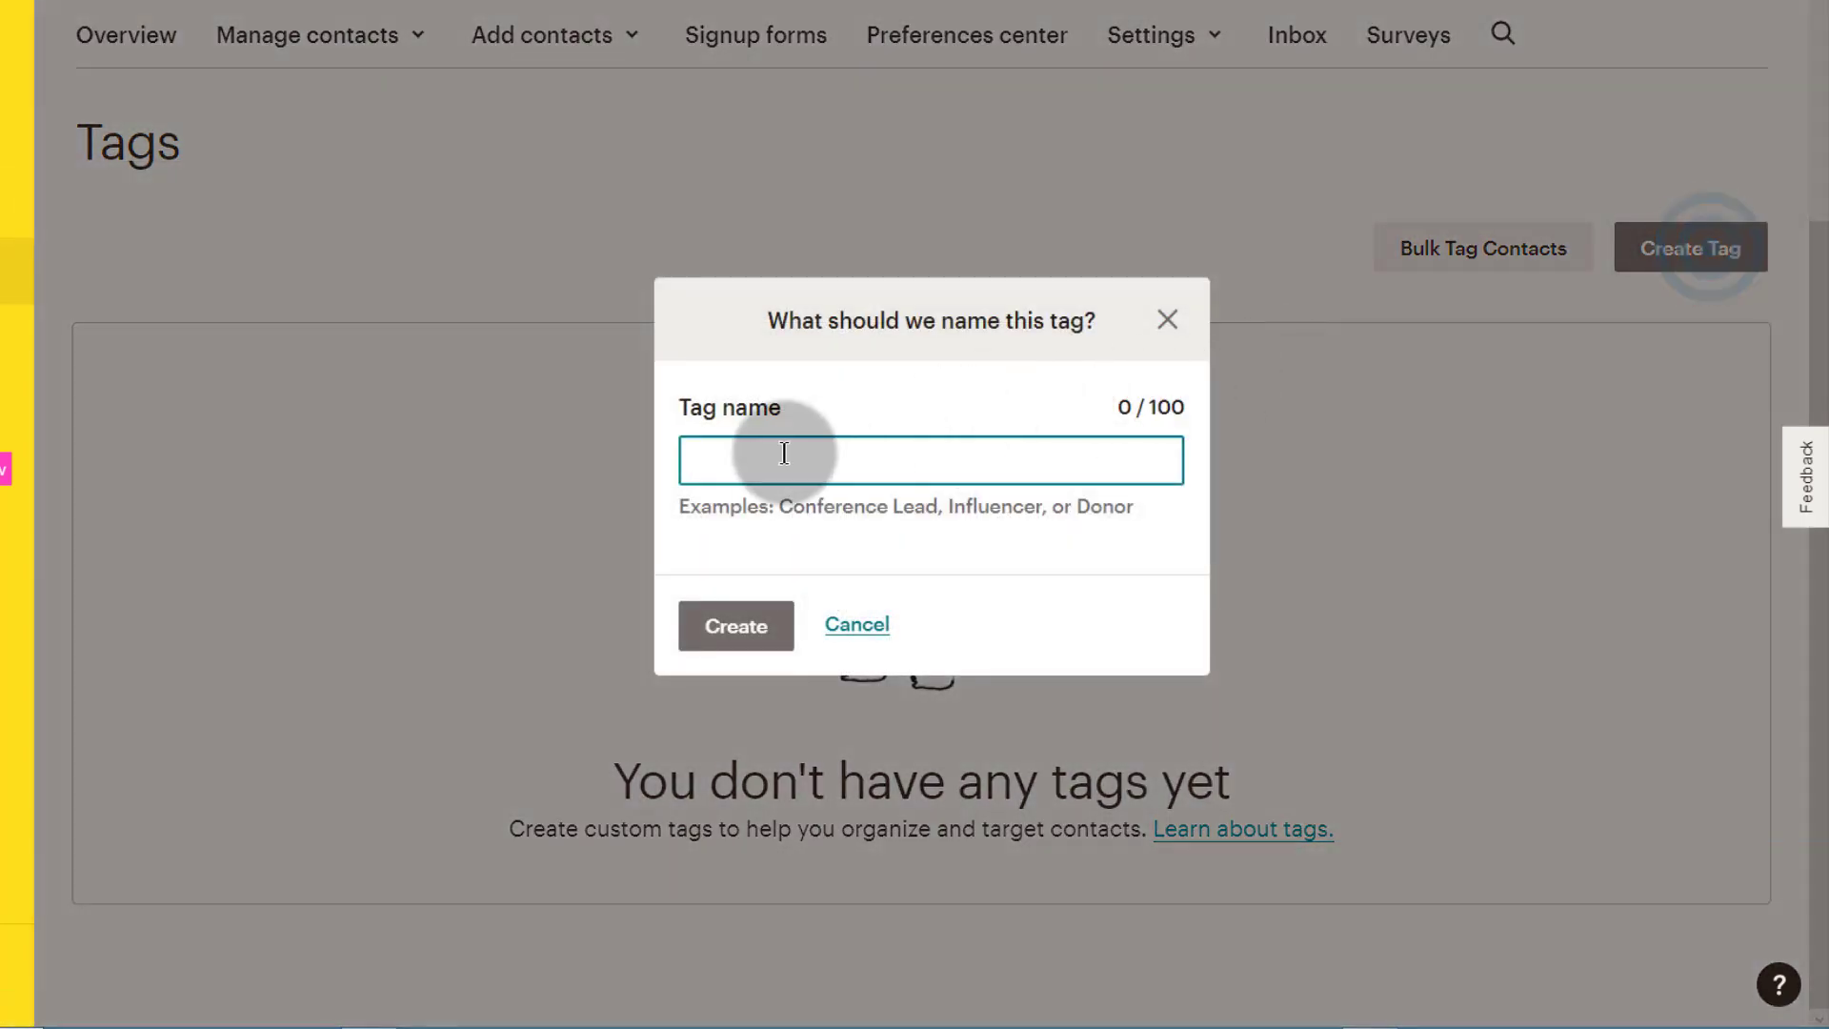
pyautogui.click(740, 453)
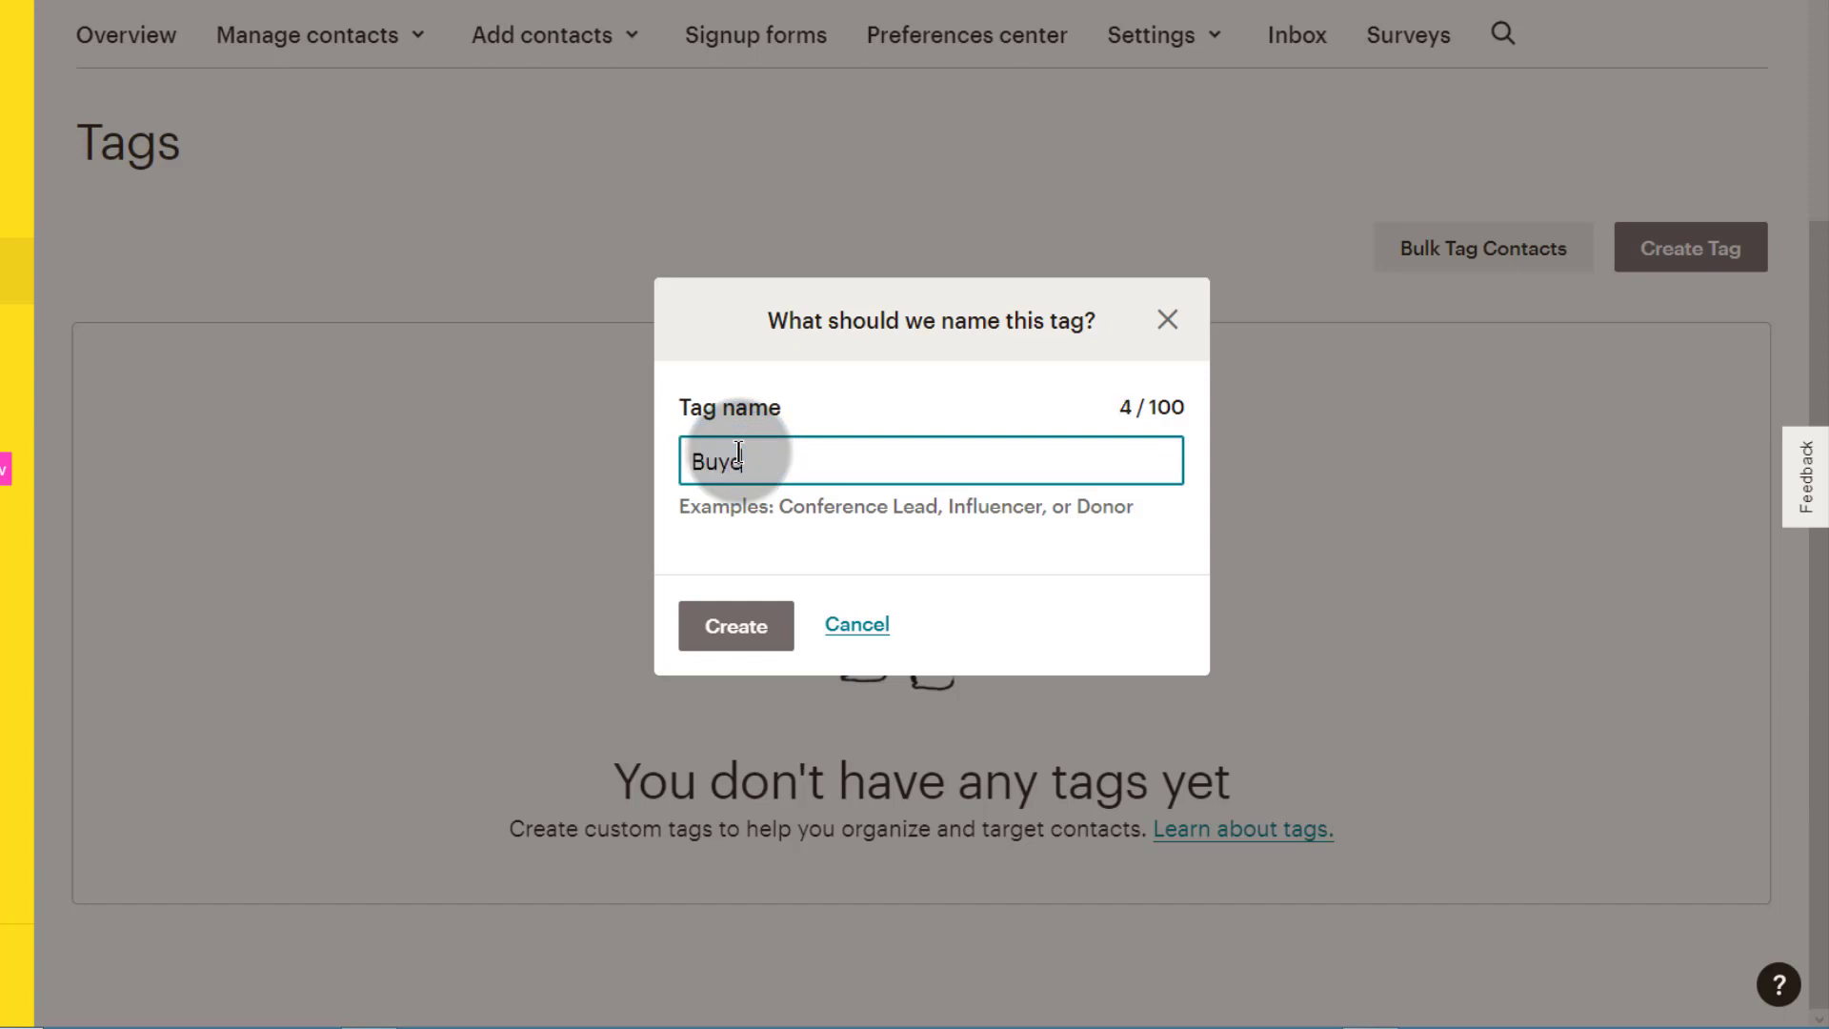
pyautogui.click(720, 627)
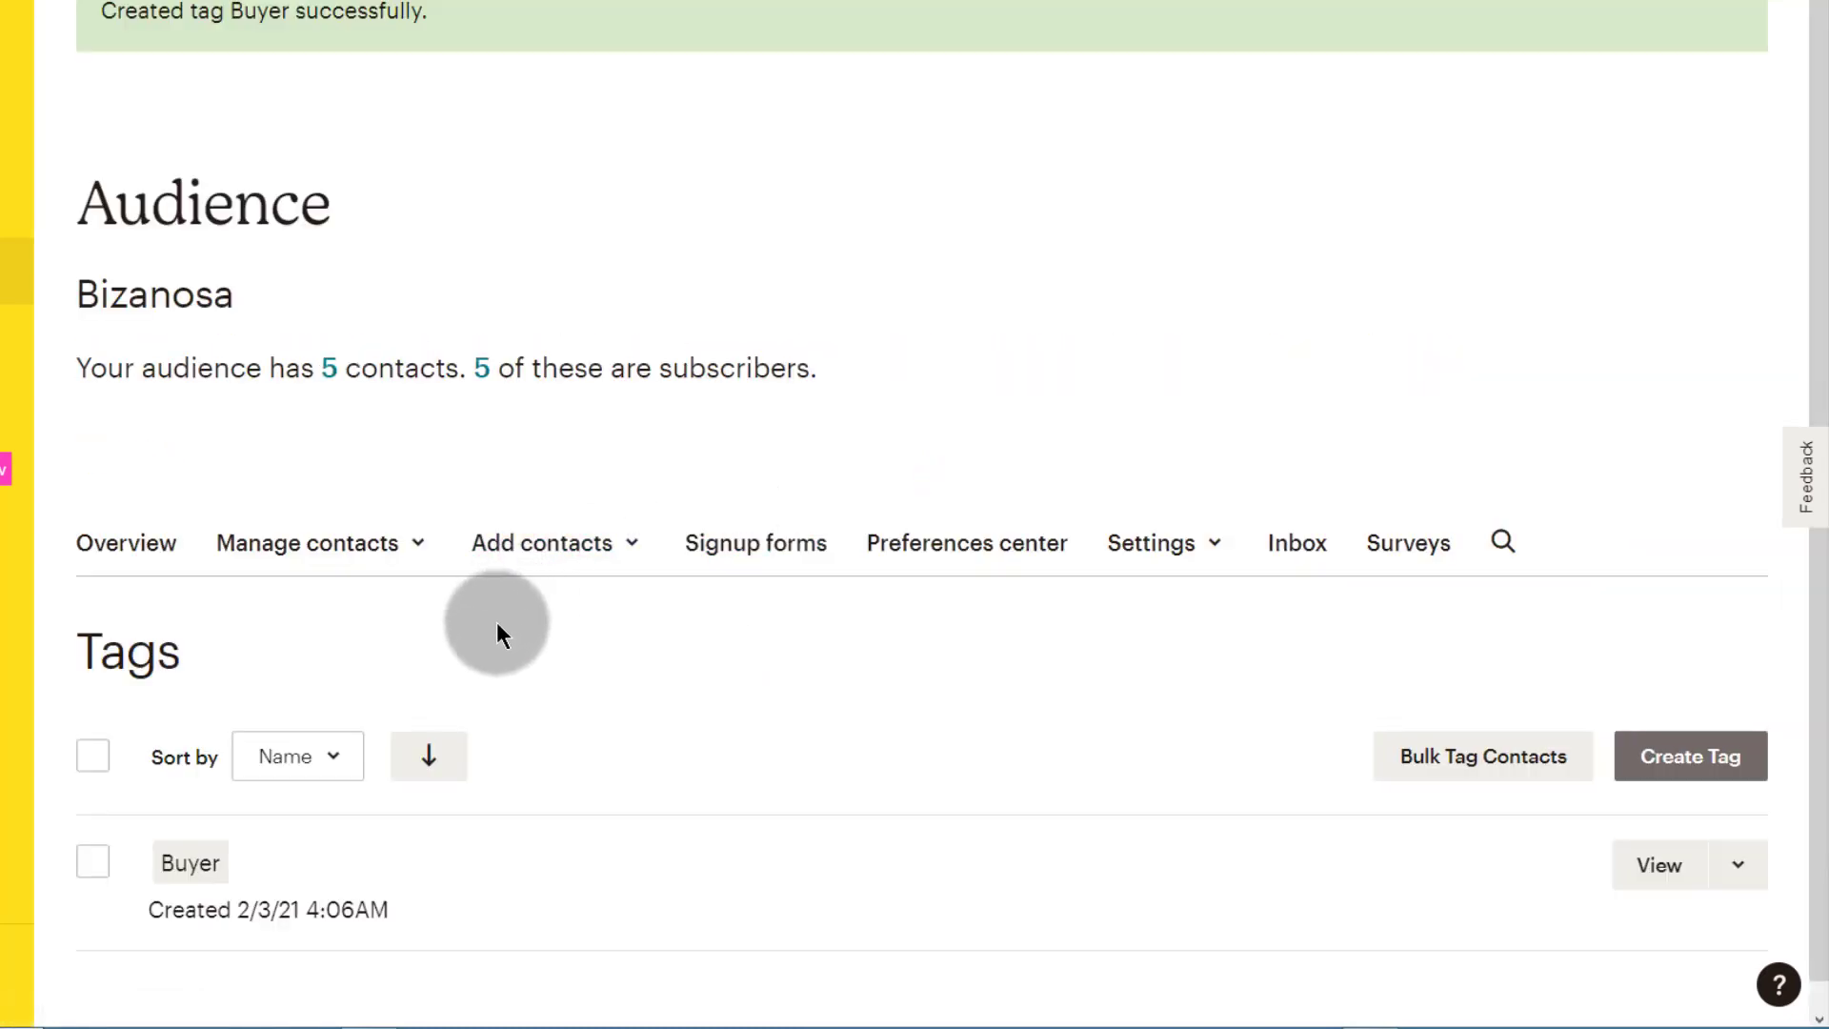
# Step: Show the contacts carrying the Buyer tag, which currently number zero
pyautogui.scroll(-1, 498, 624)
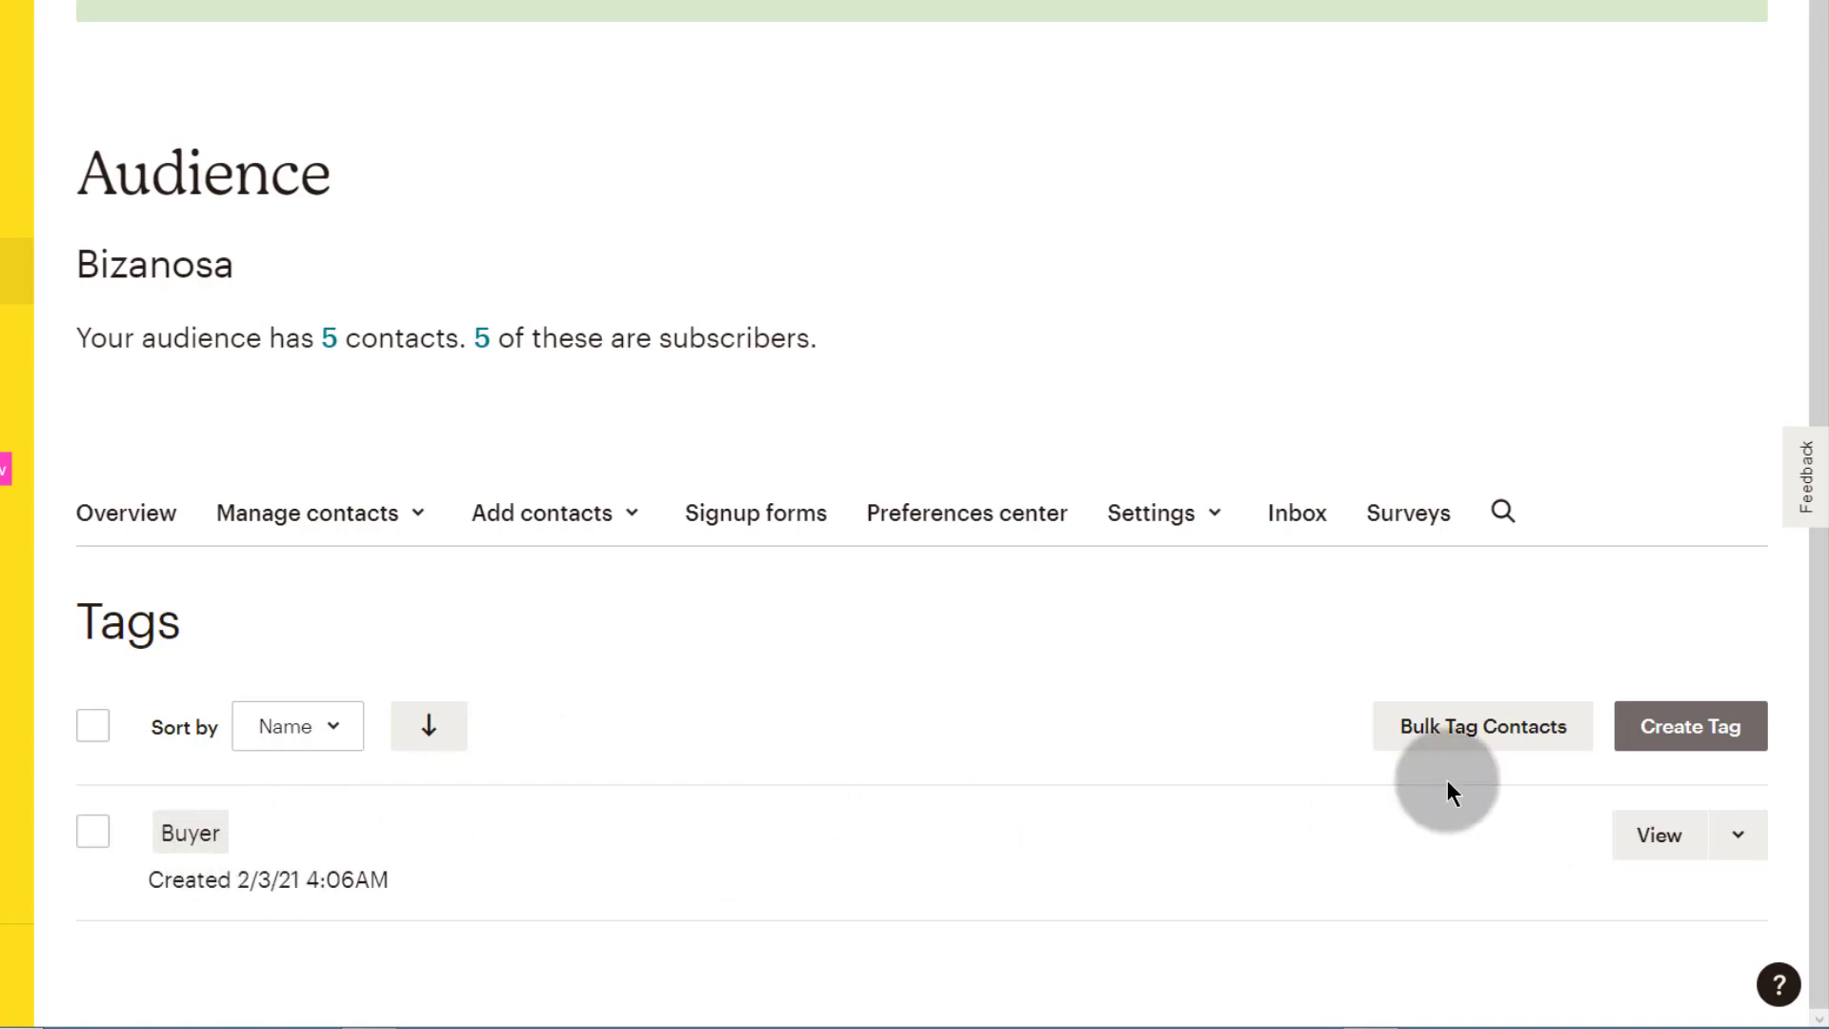
pyautogui.click(1449, 727)
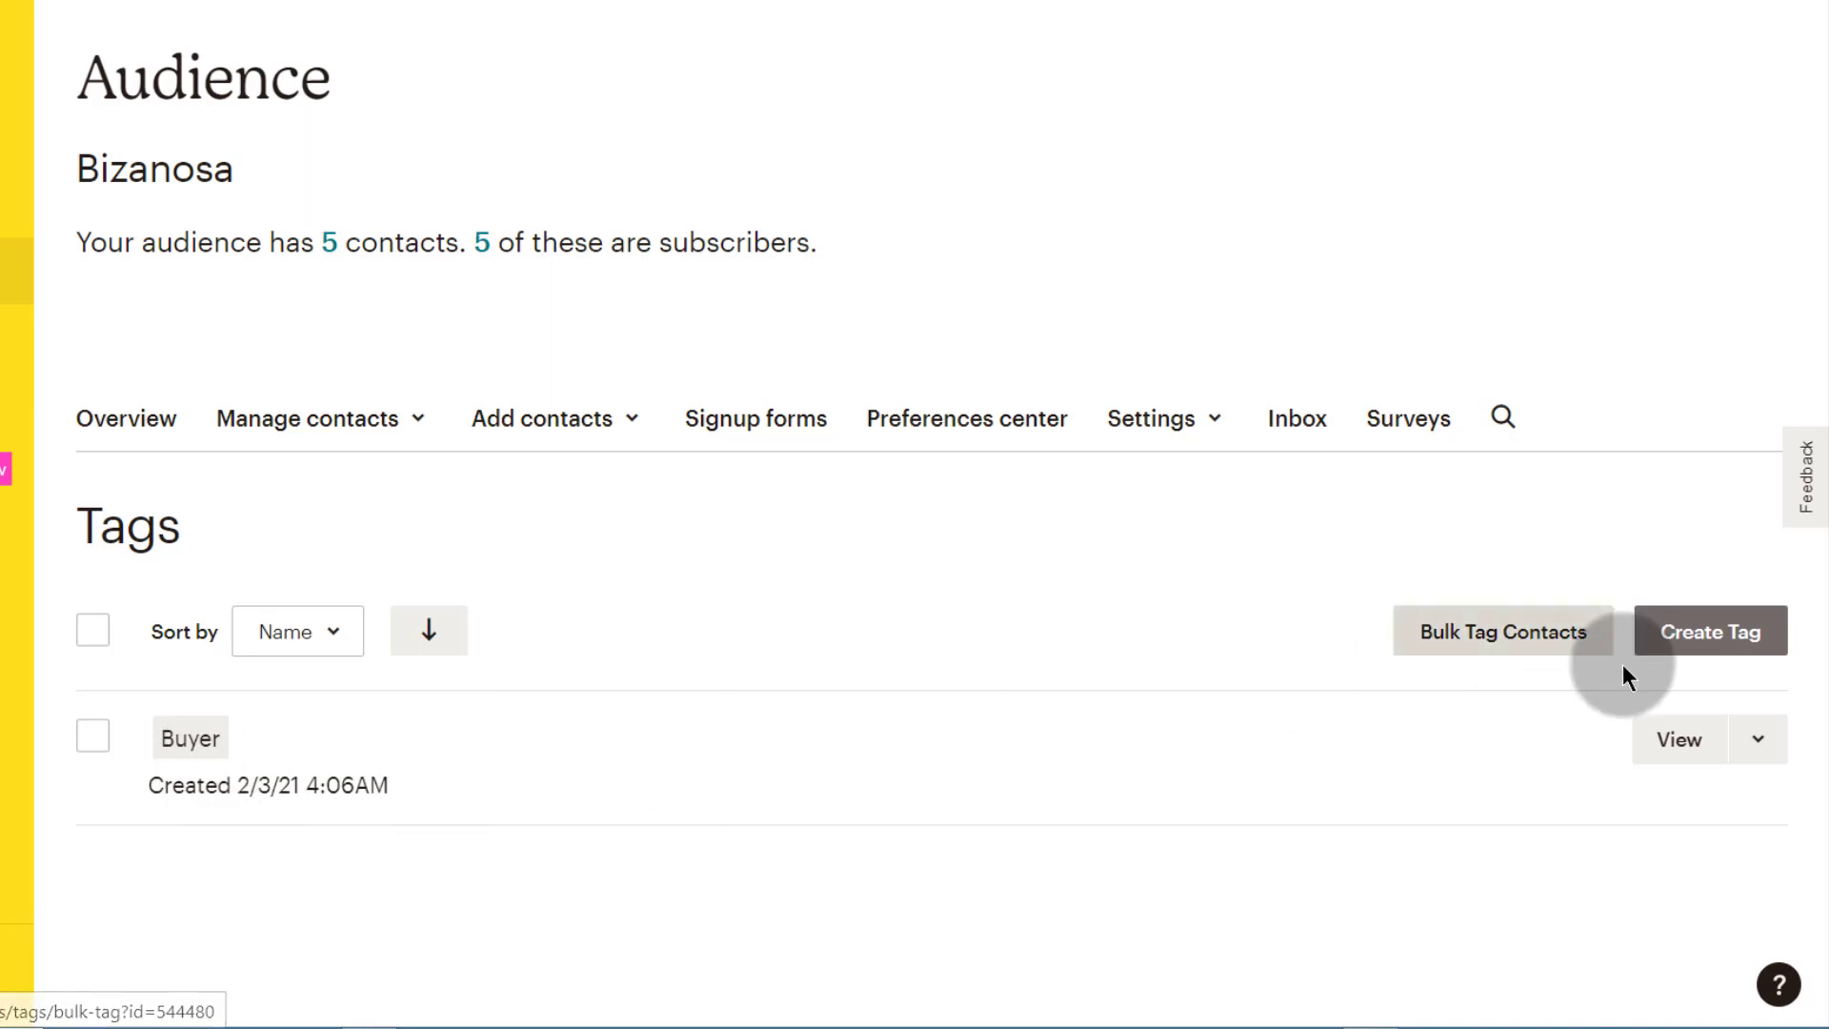
pyautogui.click(1700, 755)
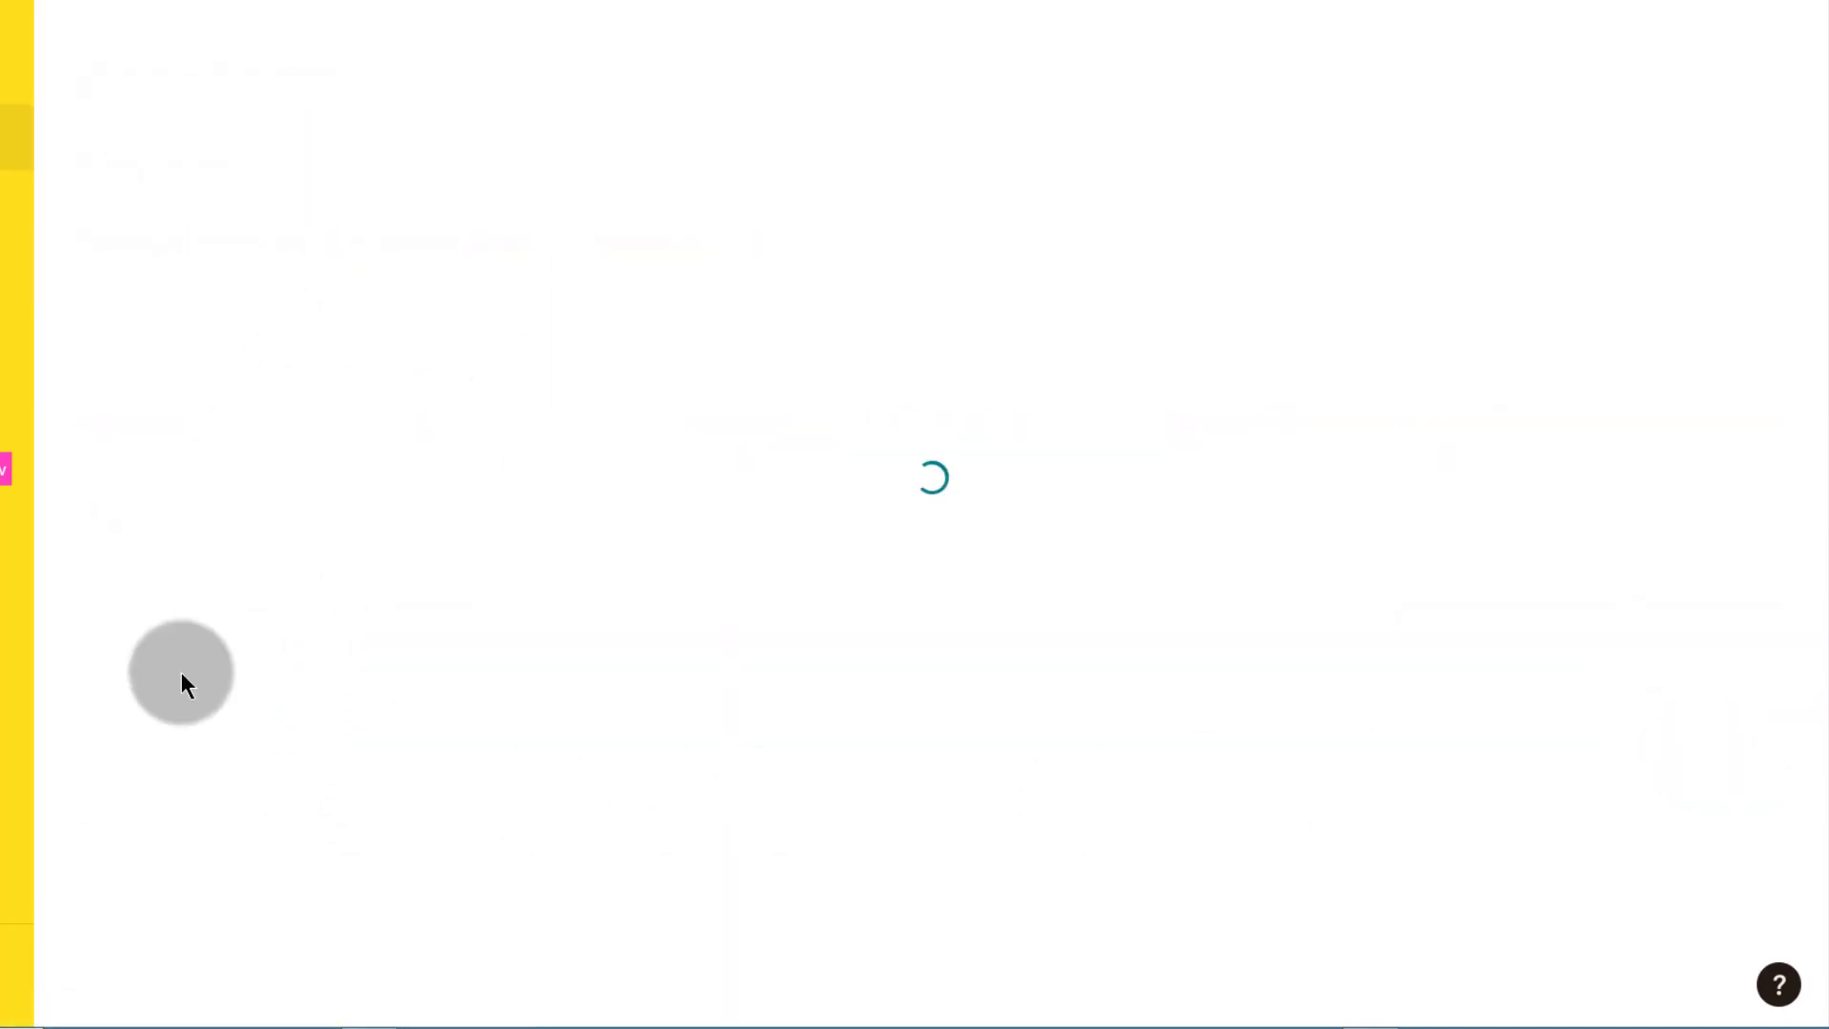
pyautogui.scroll(-1, 576, 763)
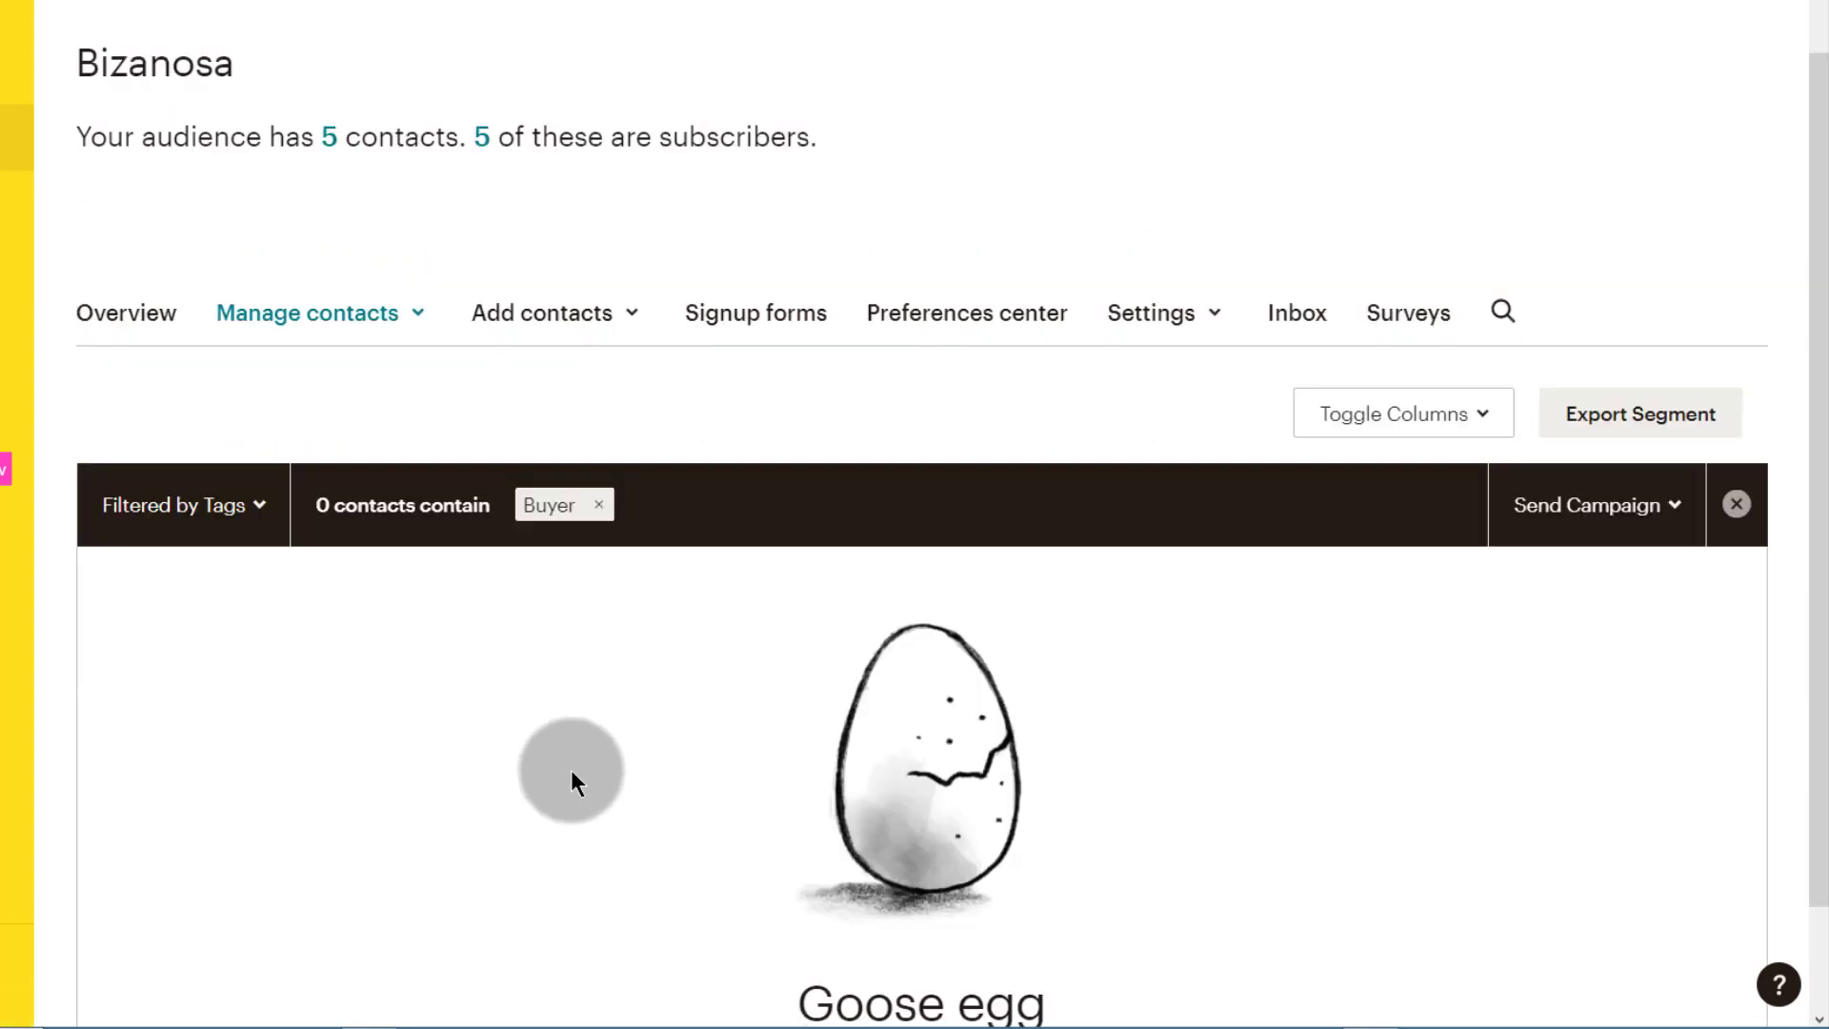
# Step: Start a new contact import and upload the file list sample.txt
pyautogui.click(634, 319)
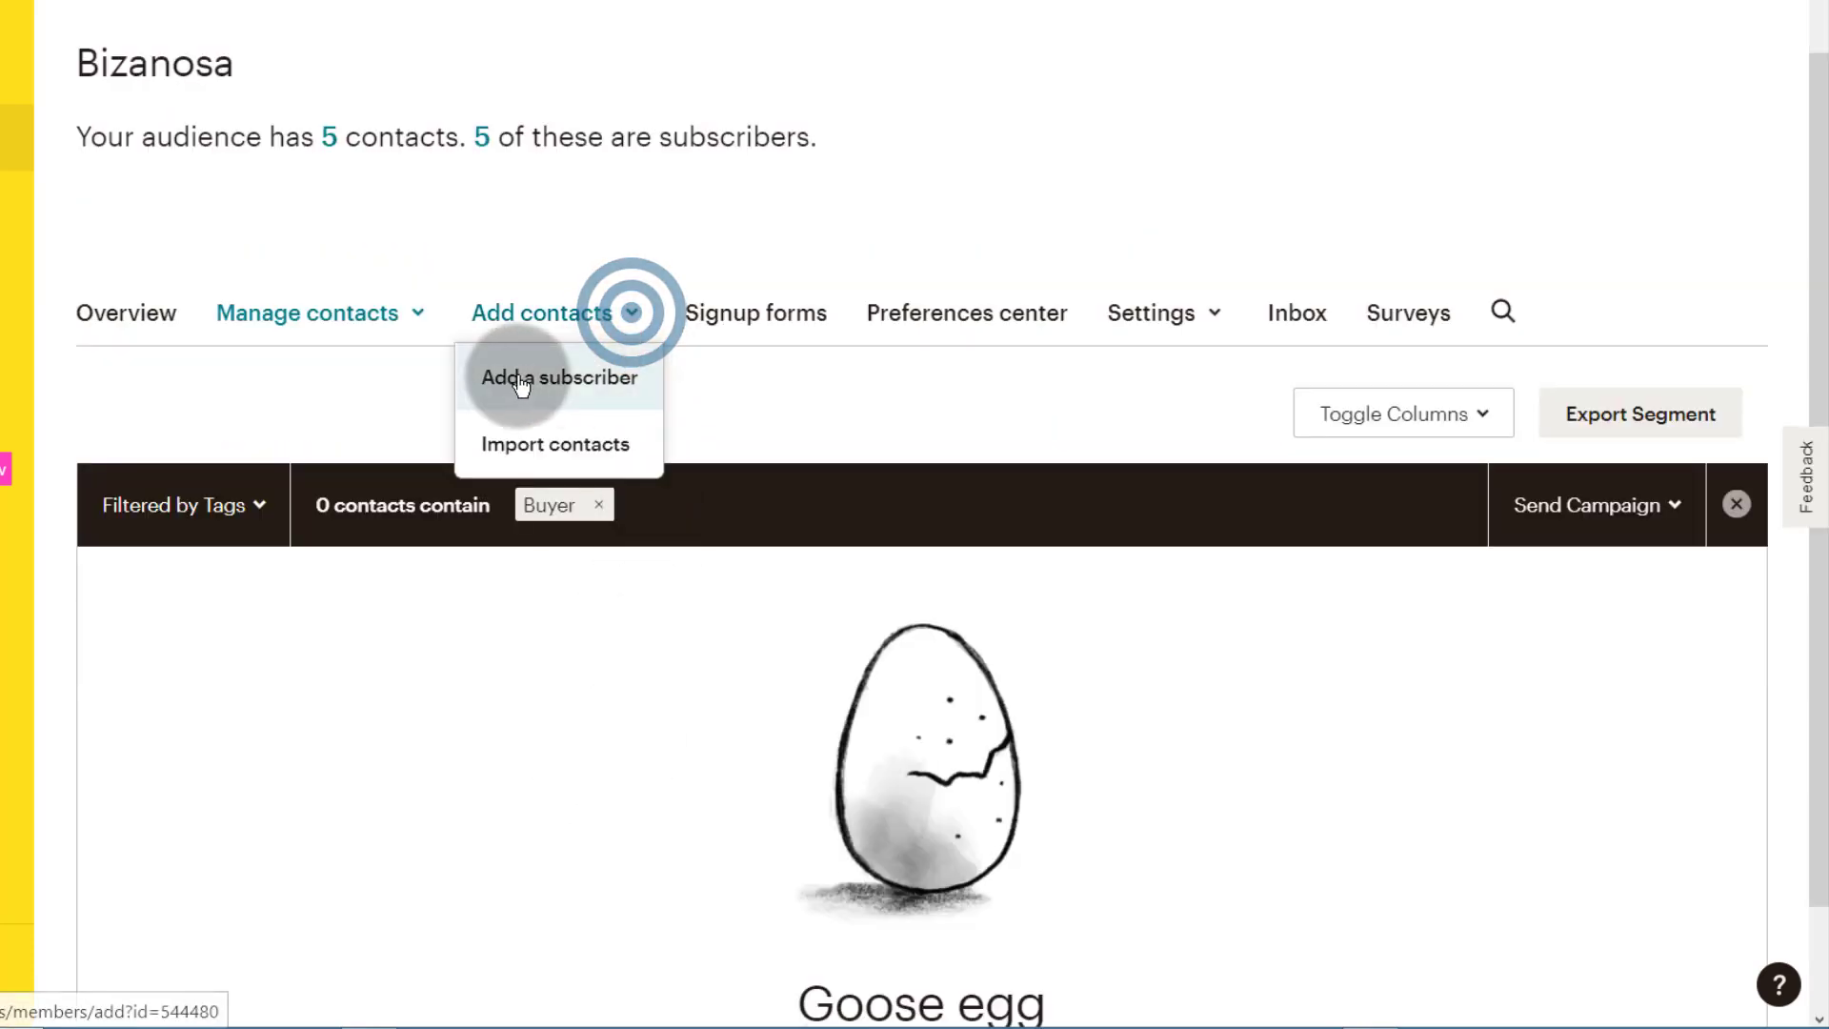
pyautogui.click(550, 448)
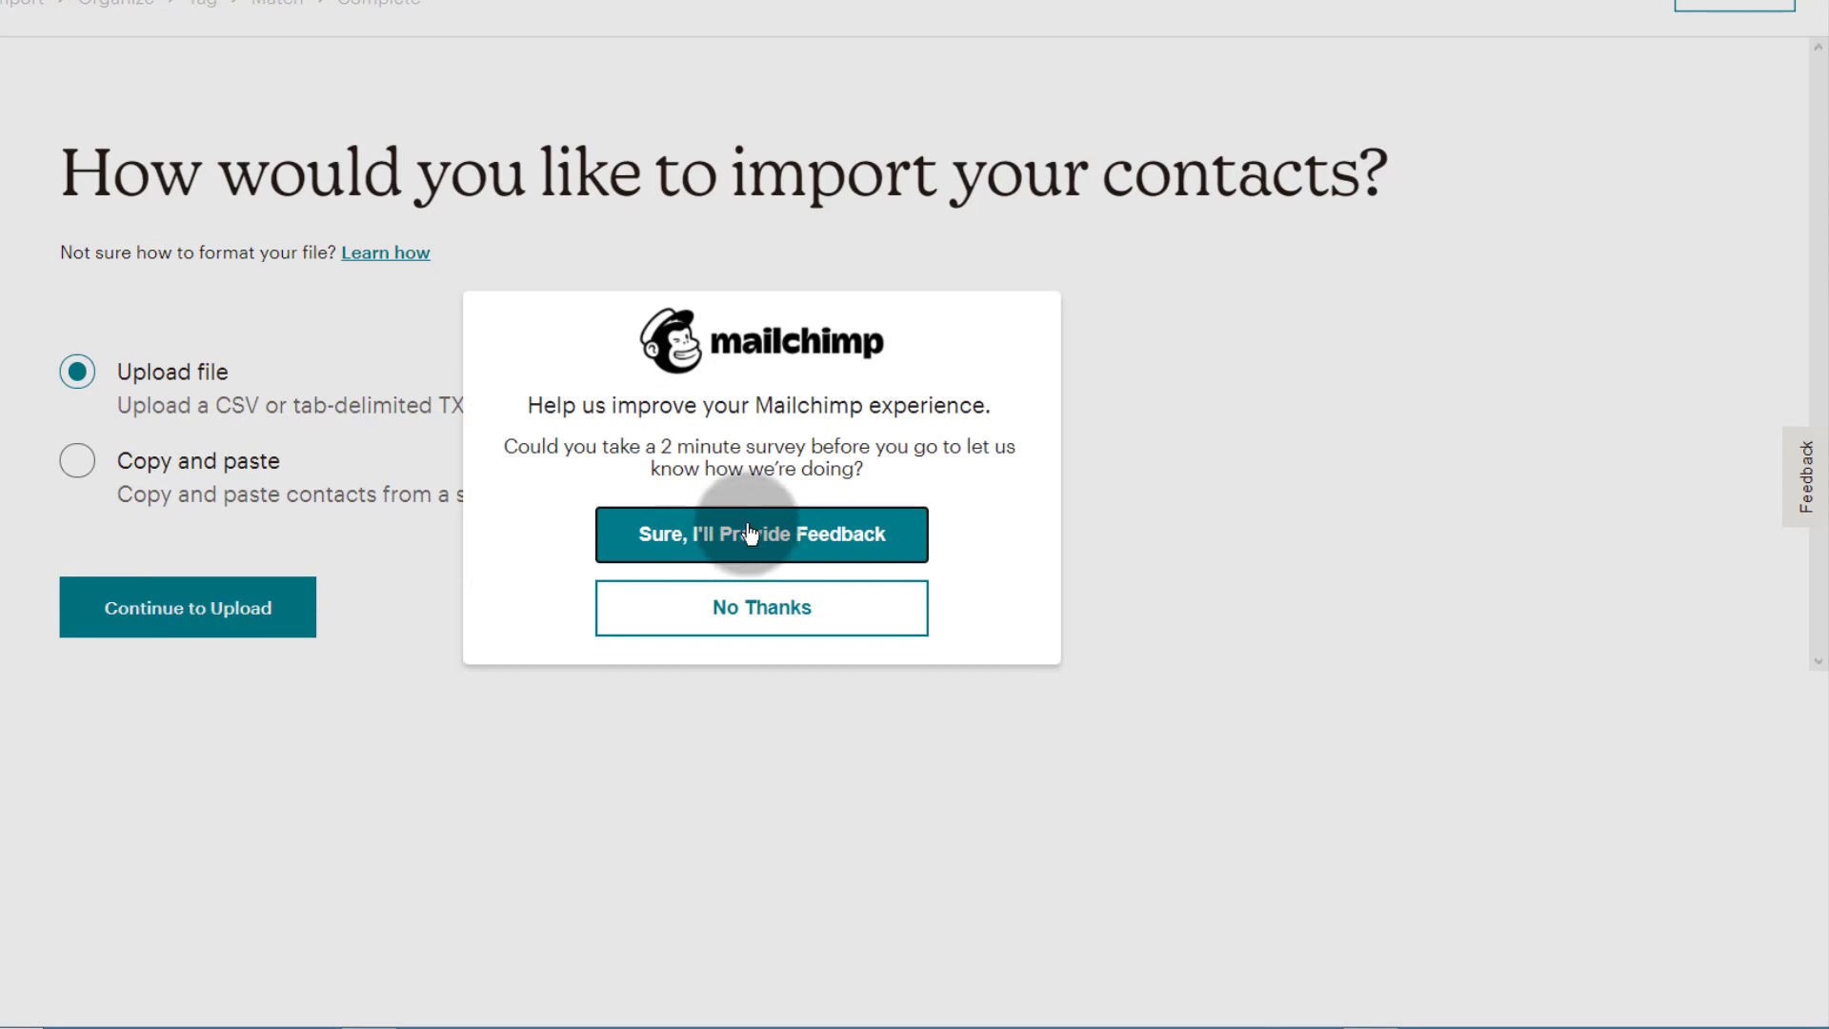
pyautogui.click(778, 614)
pyautogui.click(145, 618)
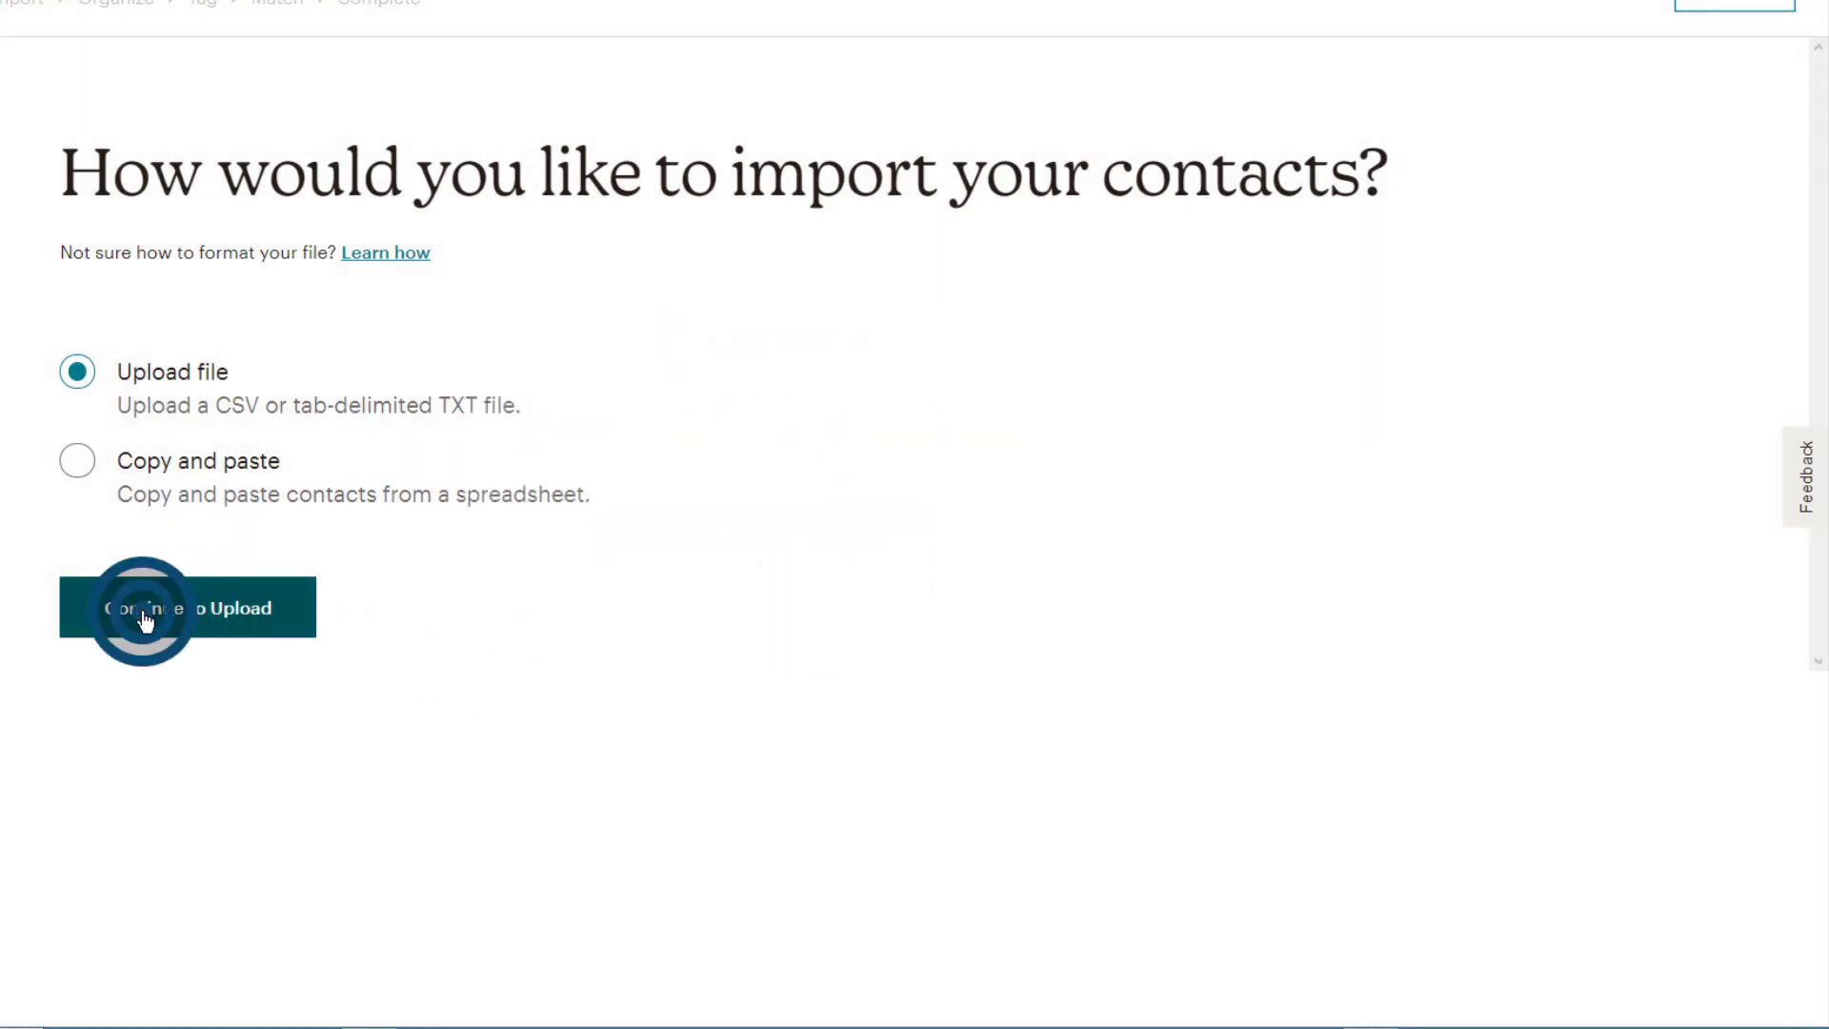
pyautogui.click(514, 441)
pyautogui.doubleClick(134, 314)
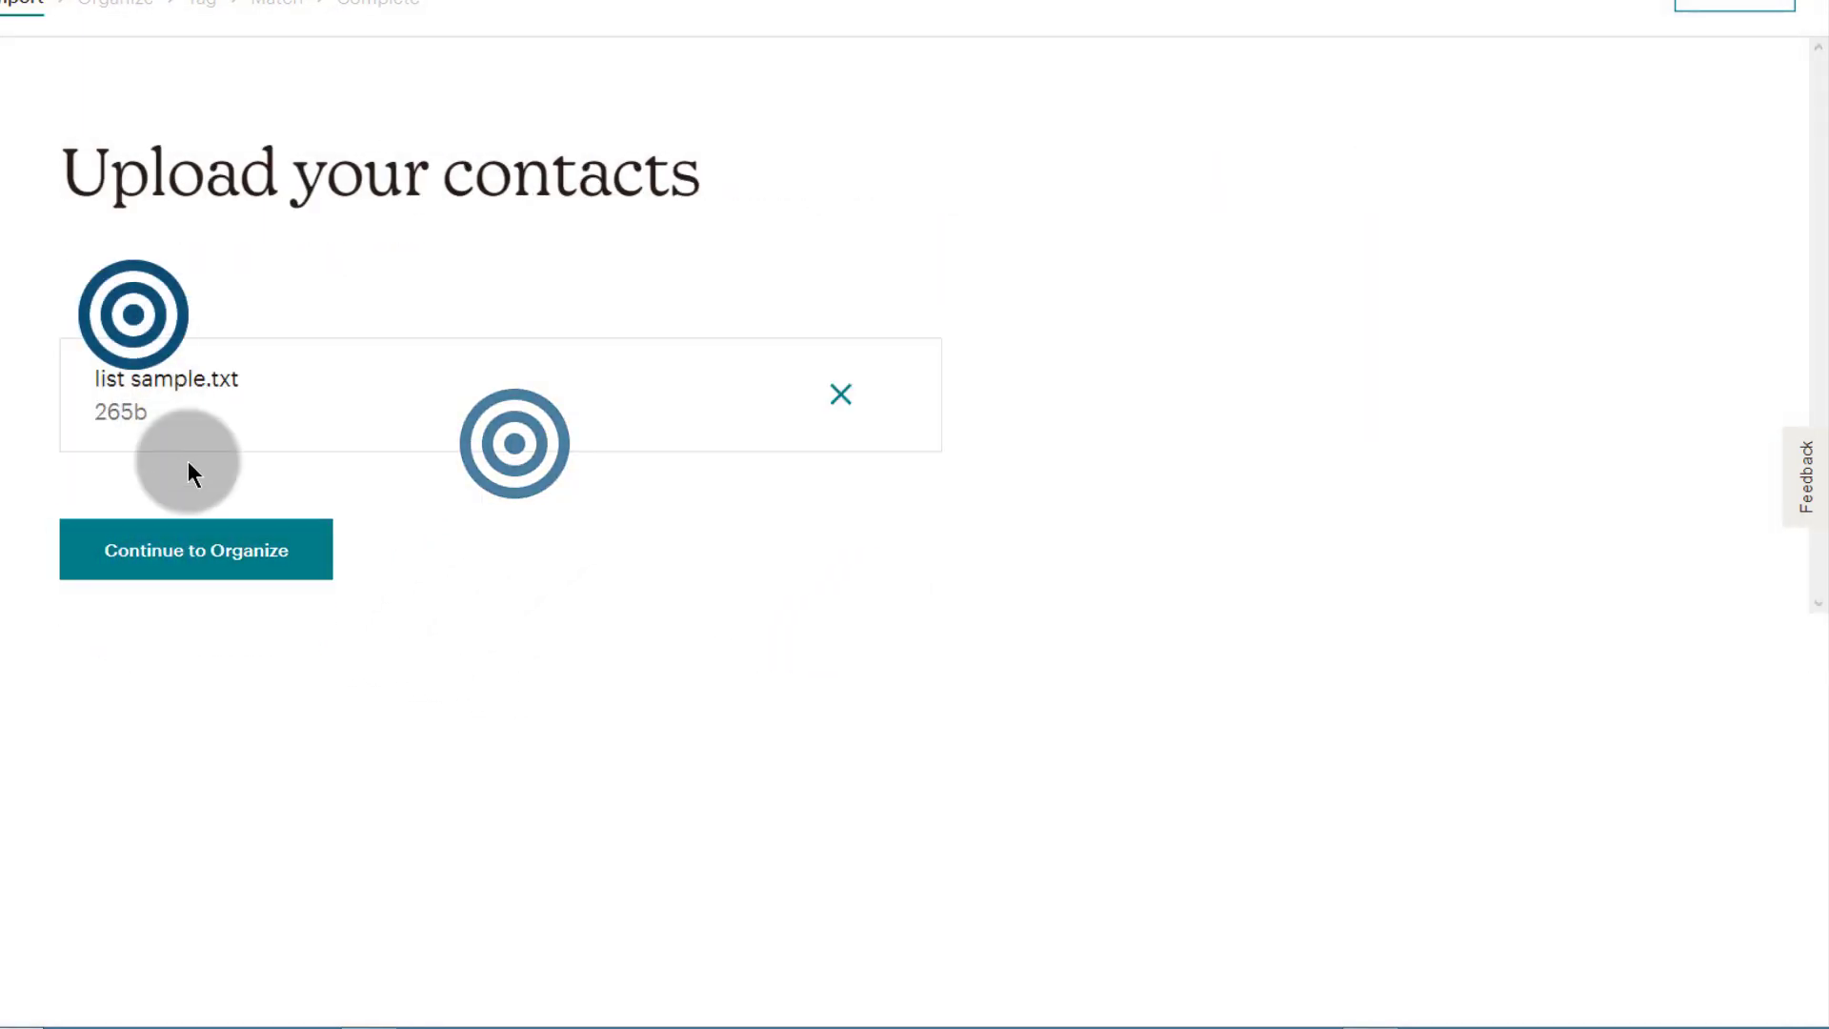
pyautogui.click(186, 538)
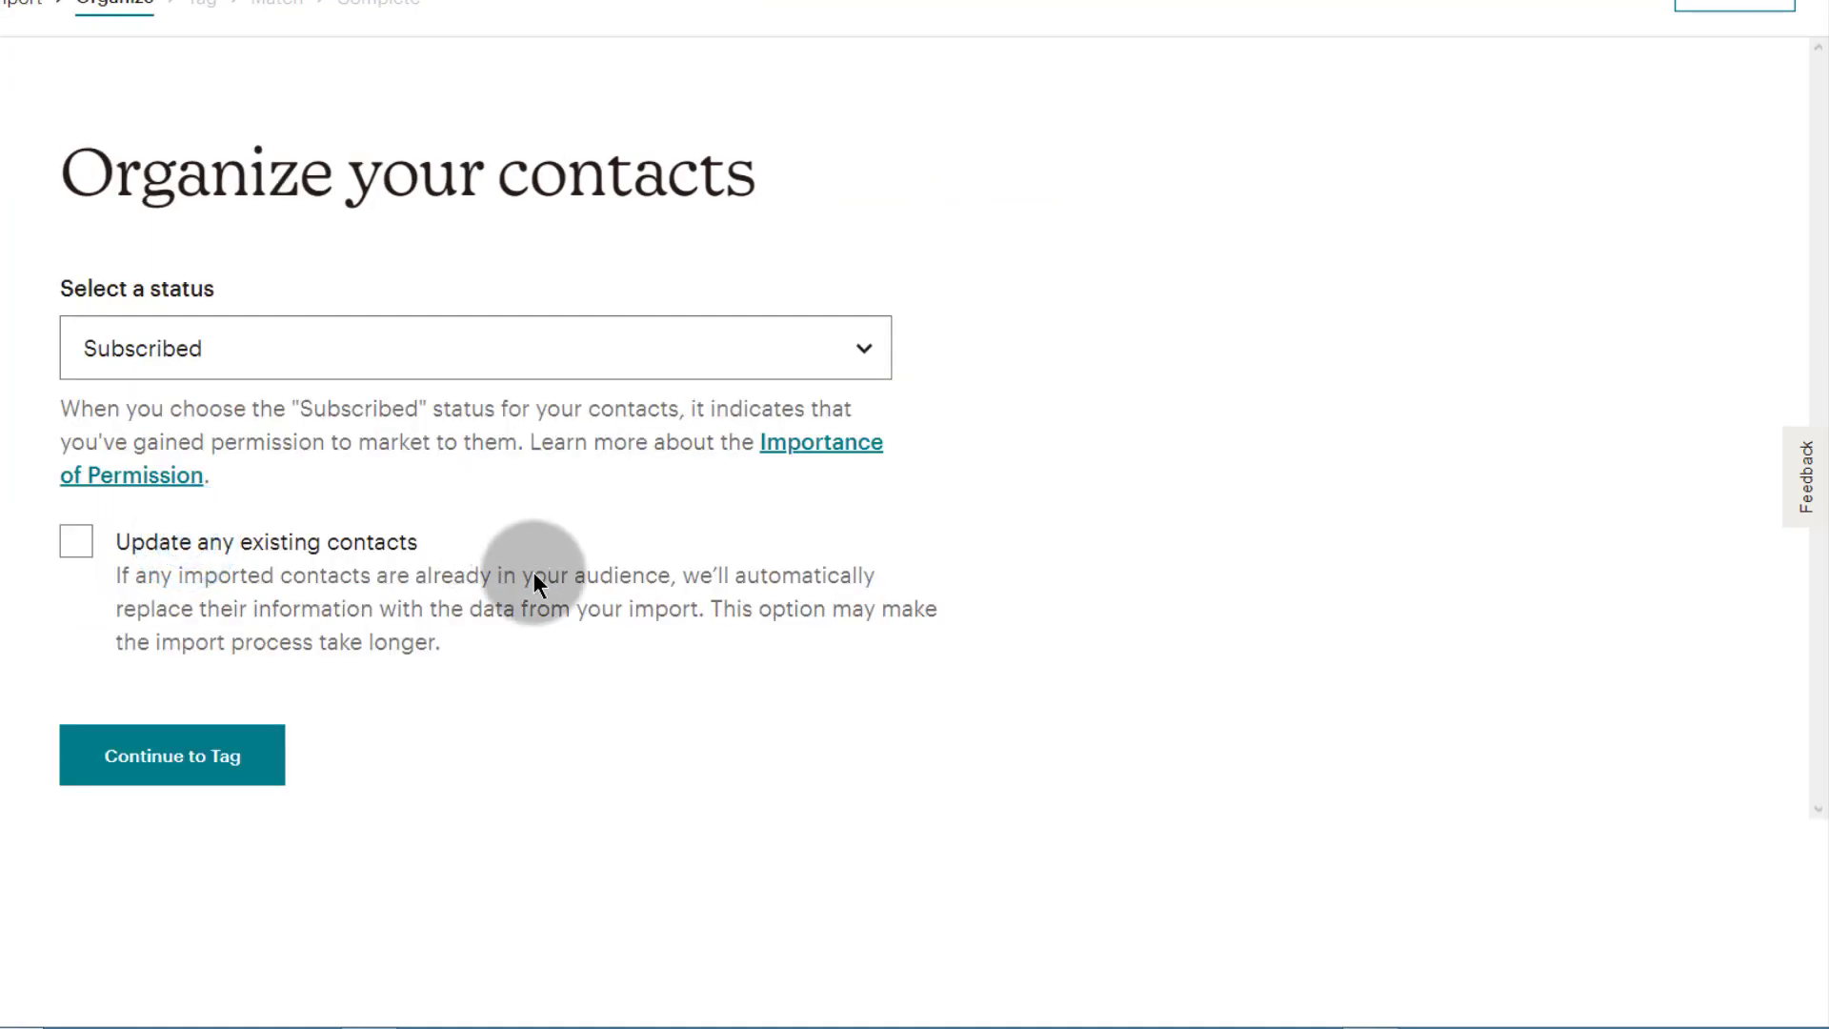
# Step: Set the import to update existing contacts and tag them Buyer
pyautogui.click(77, 541)
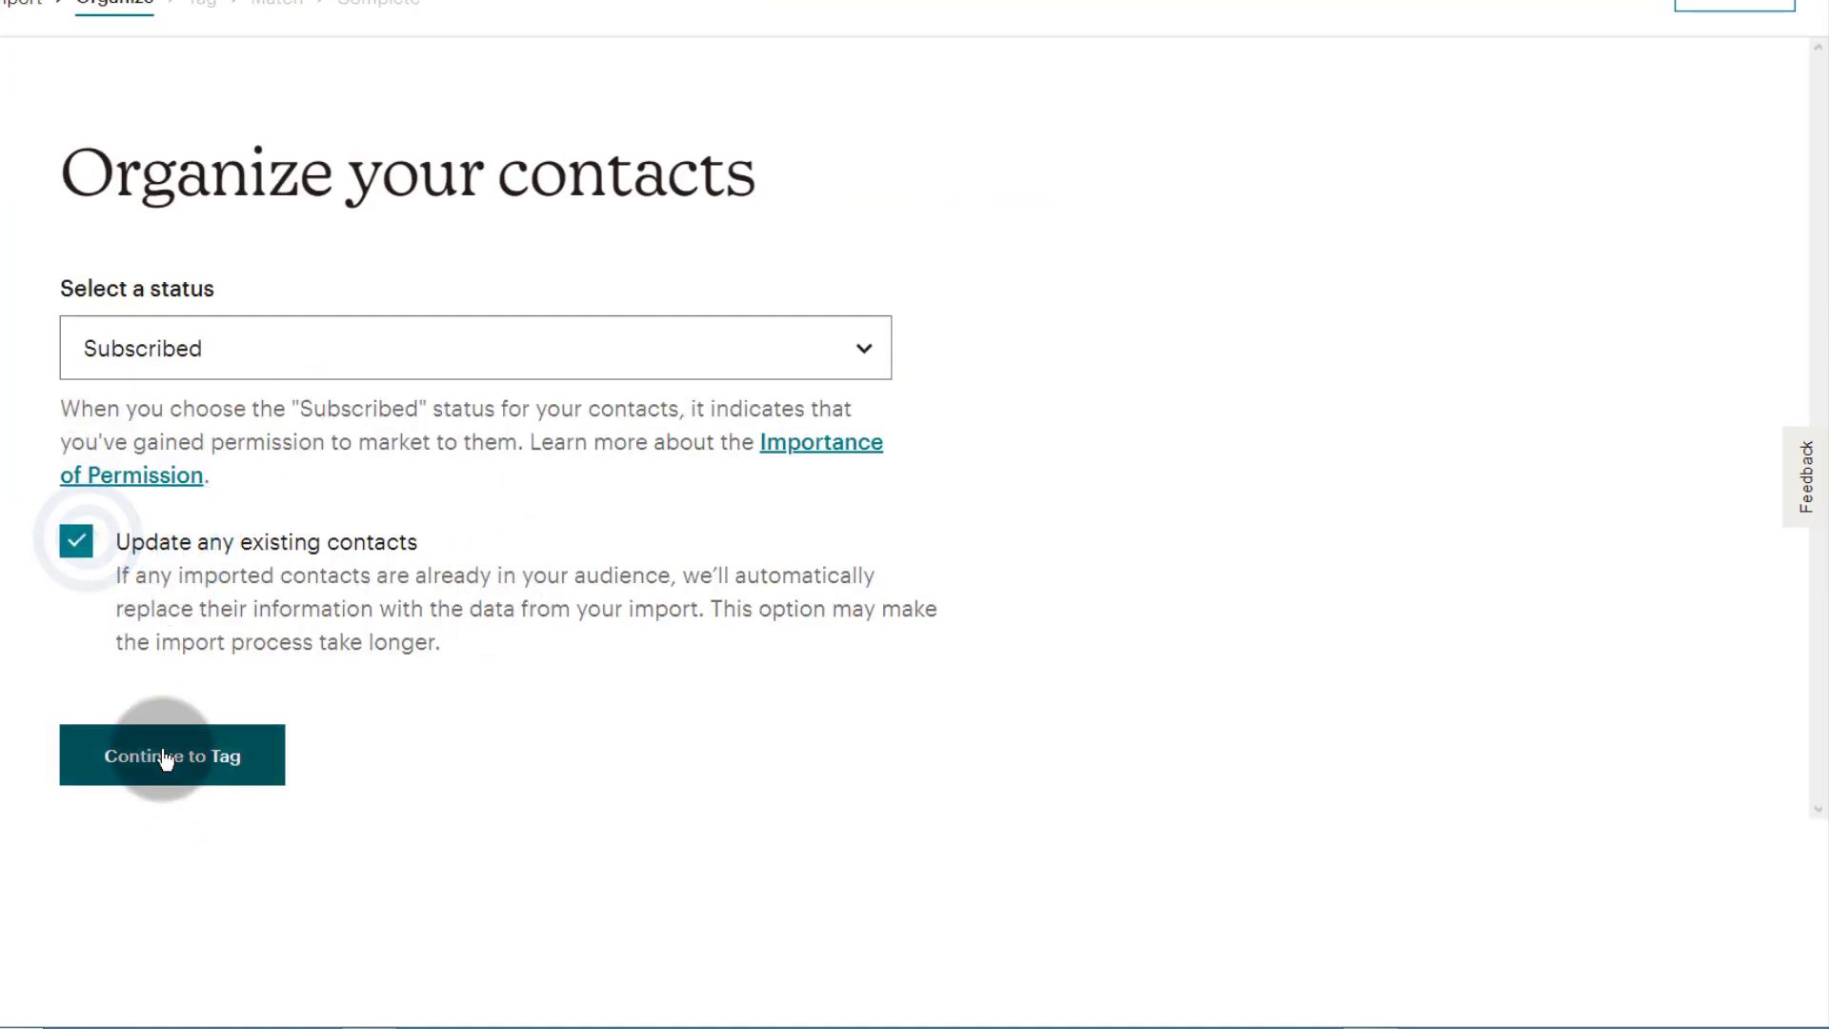
pyautogui.click(166, 773)
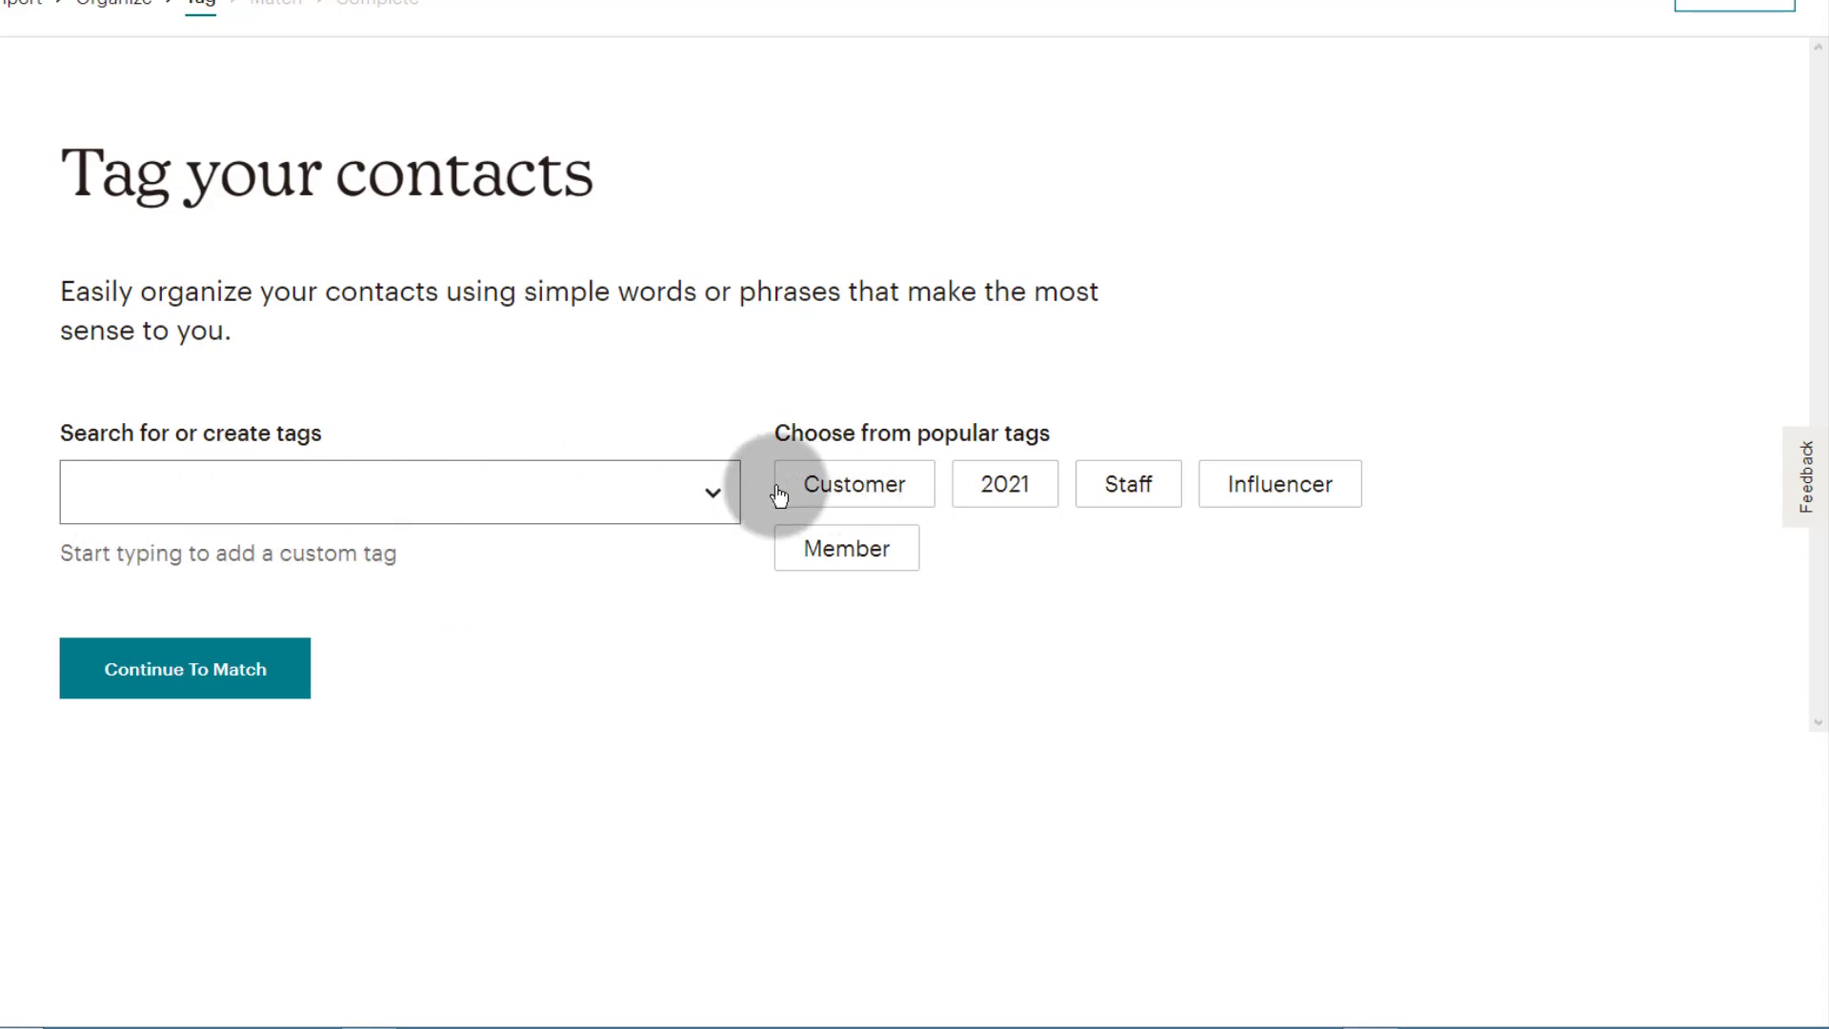
pyautogui.click(715, 492)
pyautogui.click(128, 559)
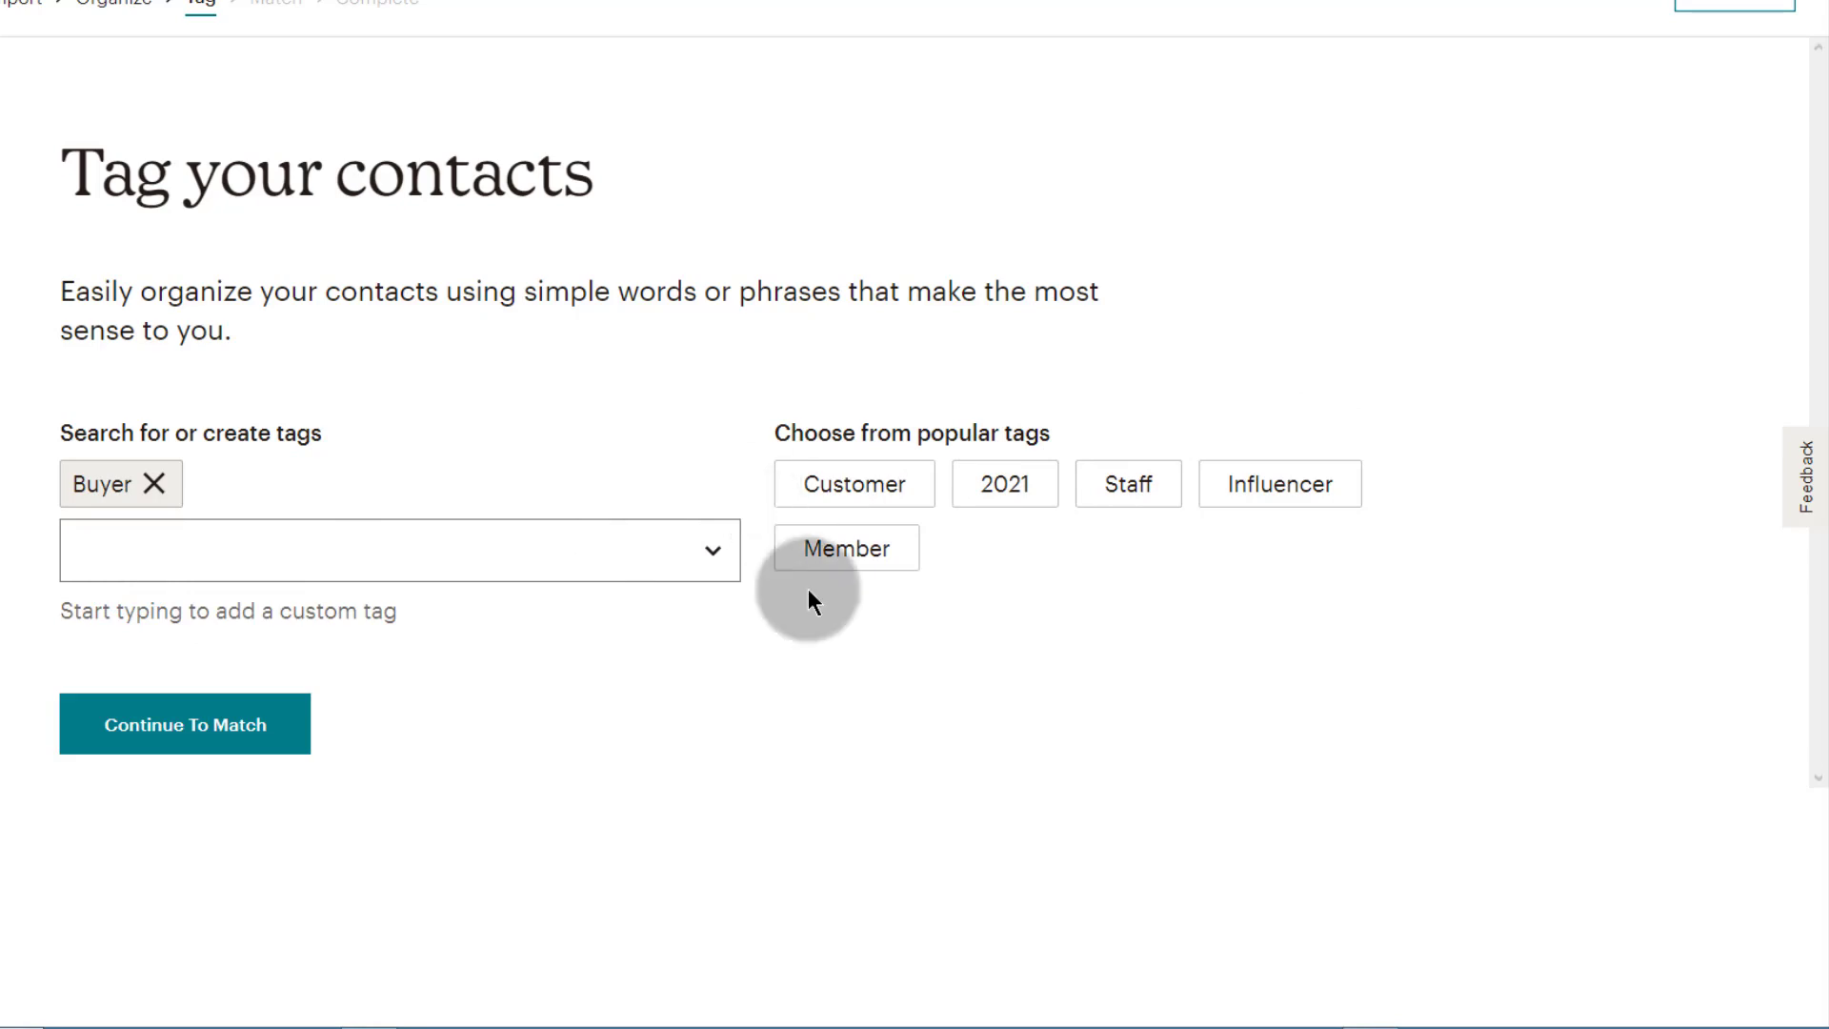
pyautogui.click(160, 734)
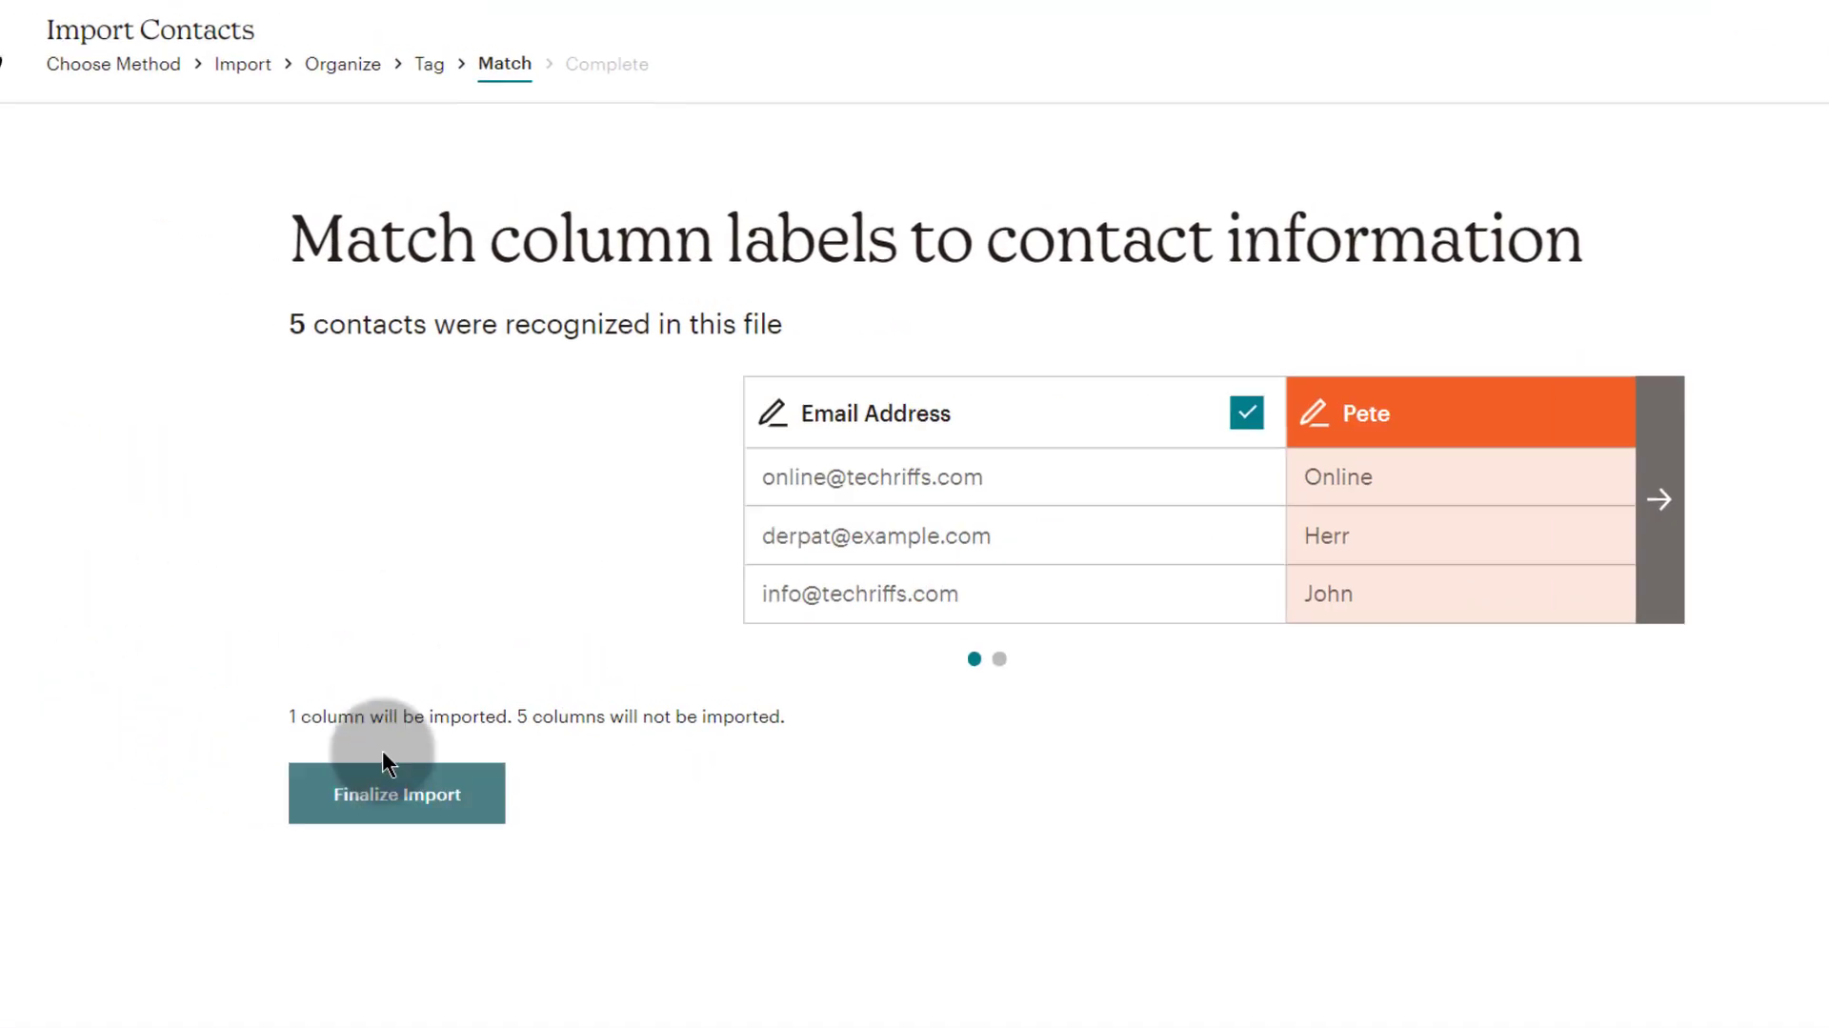
pyautogui.click(1000, 433)
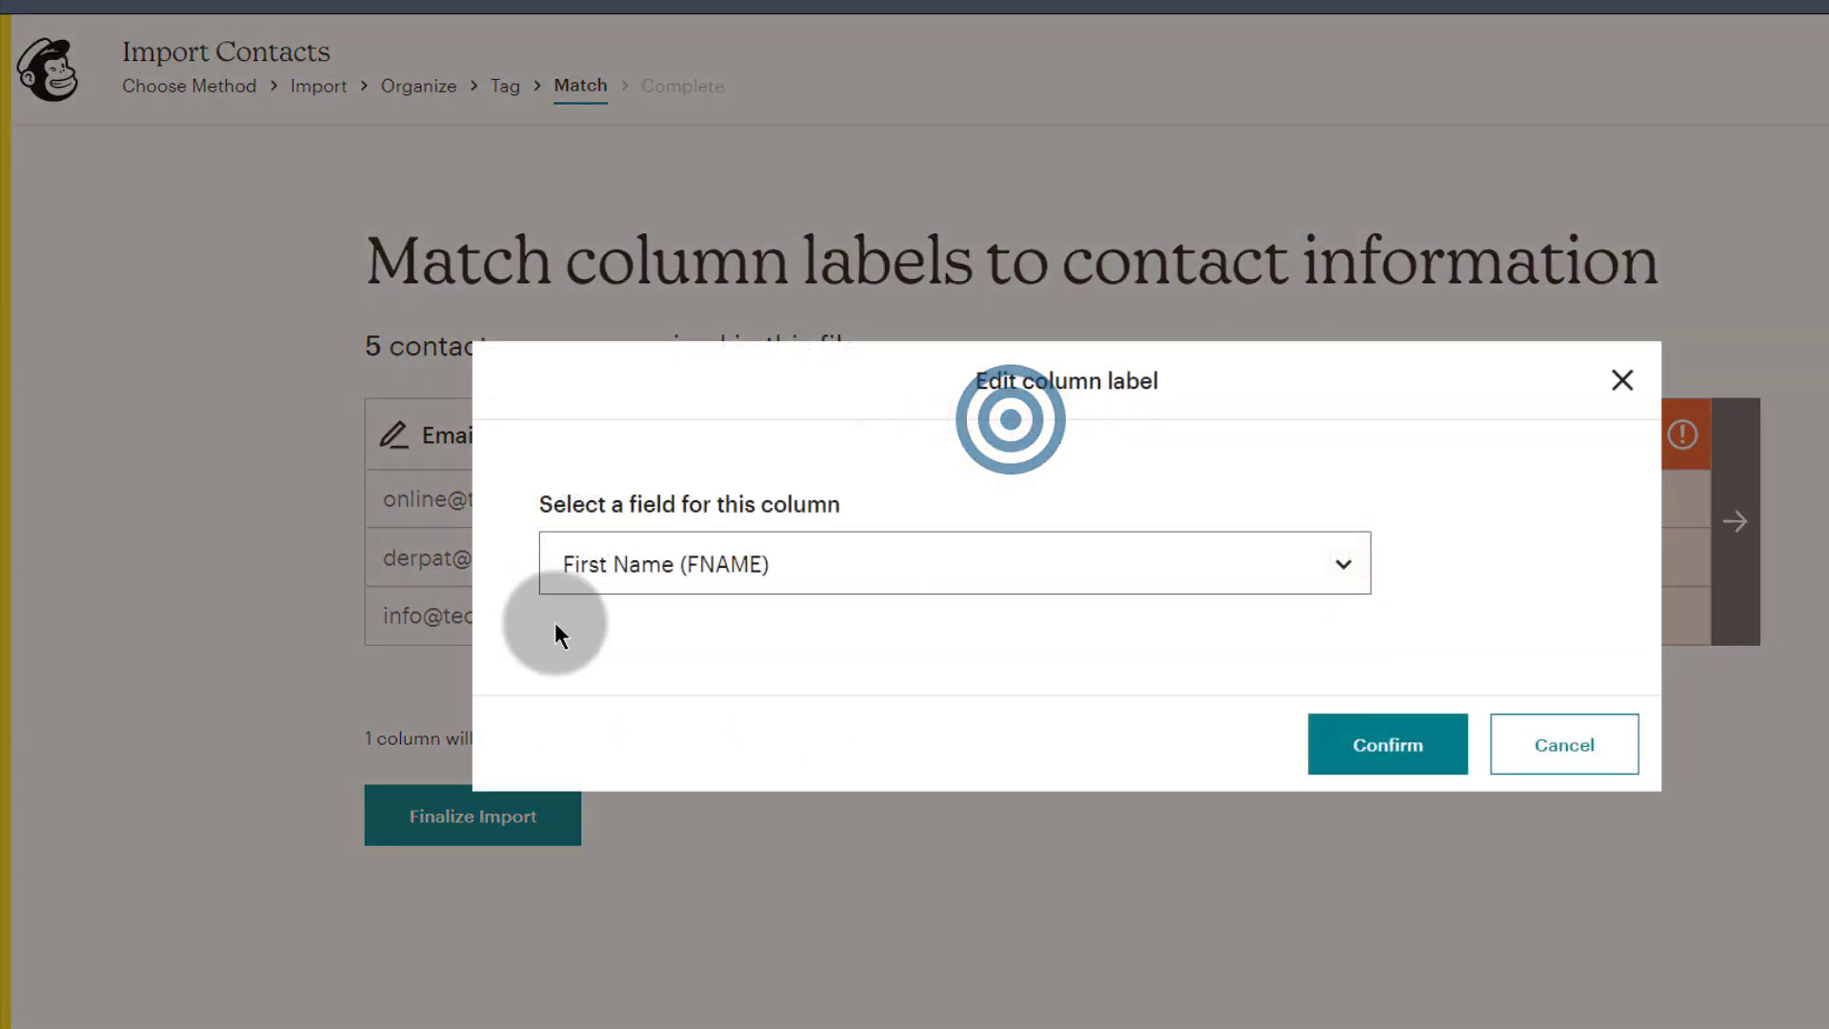
pyautogui.click(654, 576)
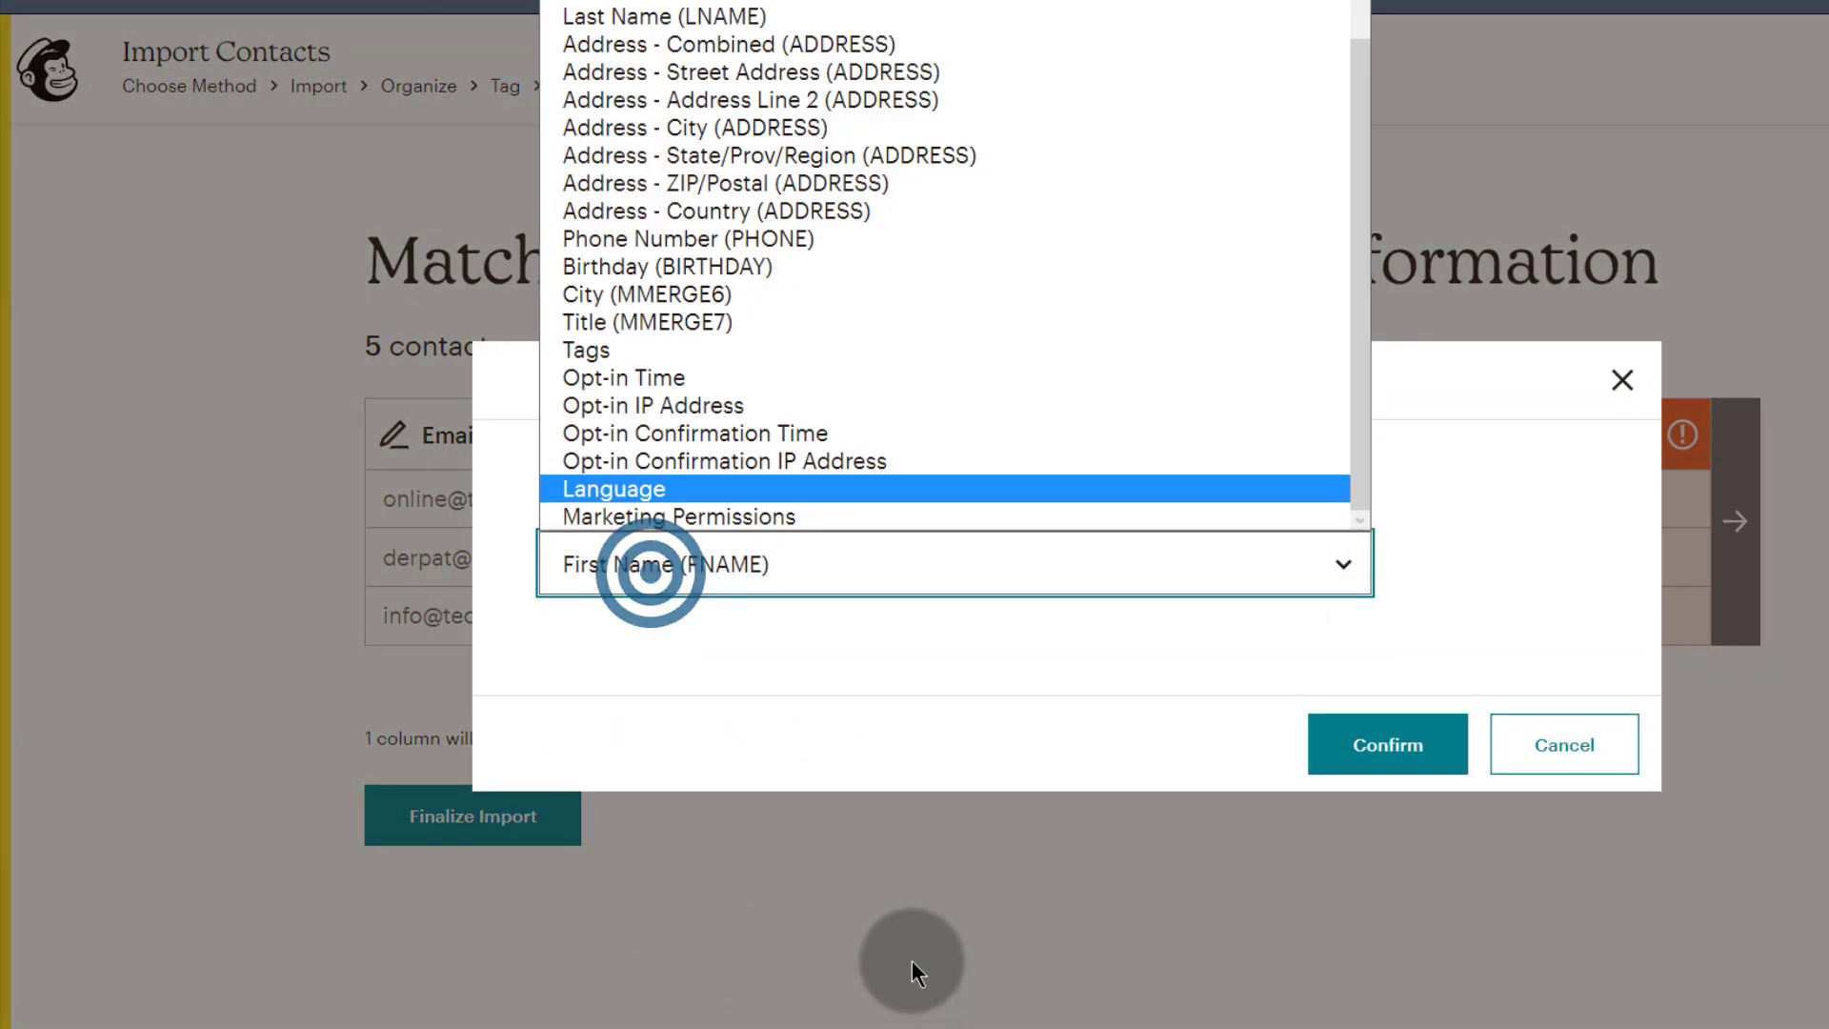
pyautogui.scroll(1, 648, 143)
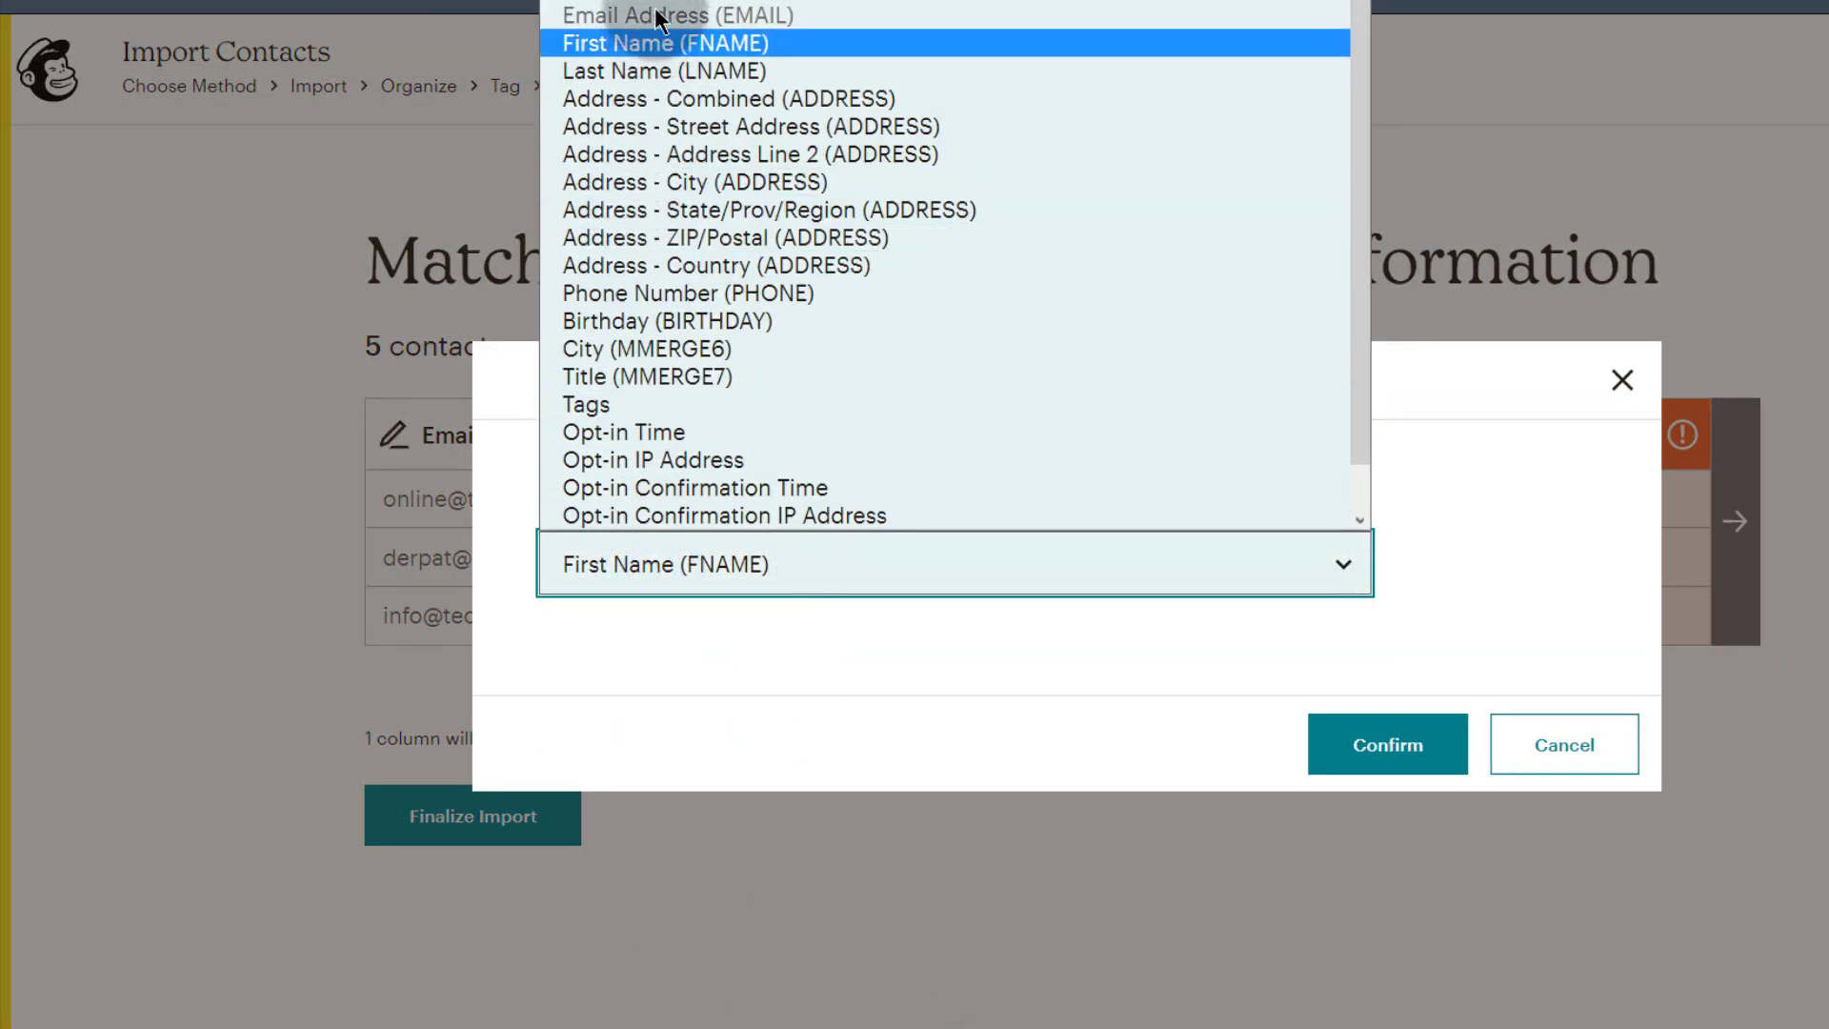
pyautogui.click(632, 55)
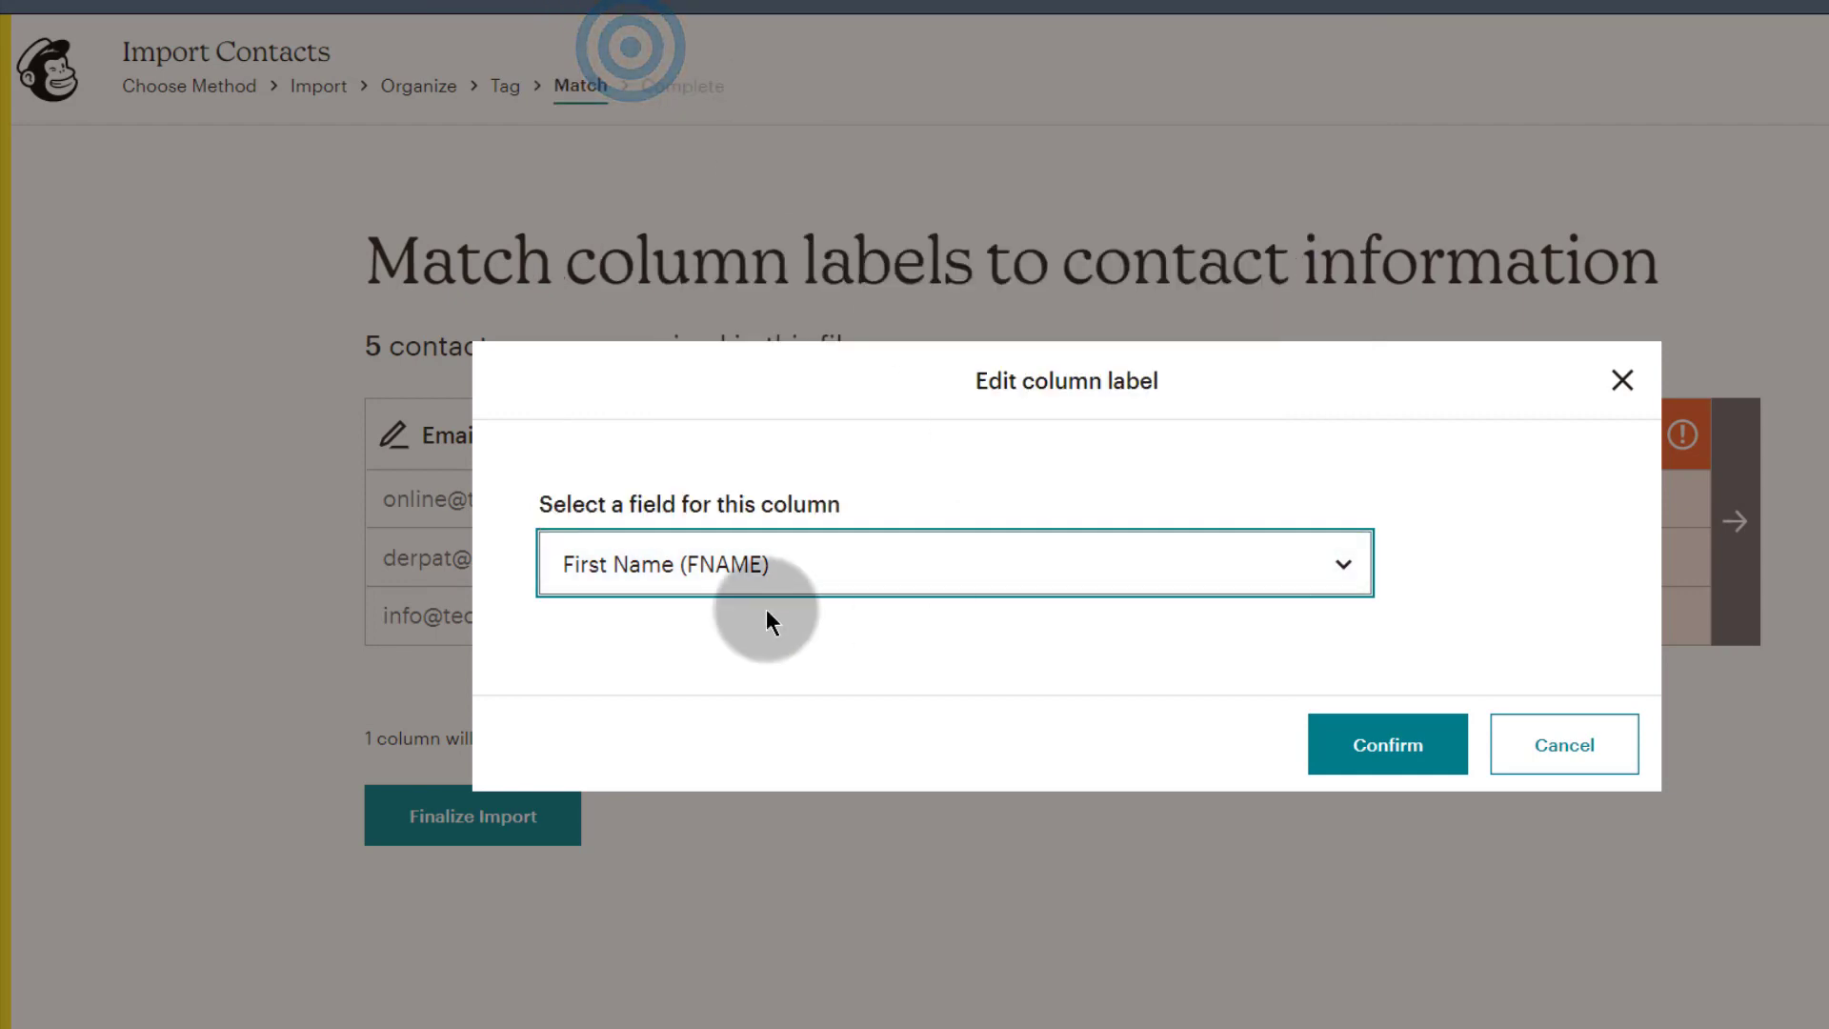
pyautogui.click(1360, 747)
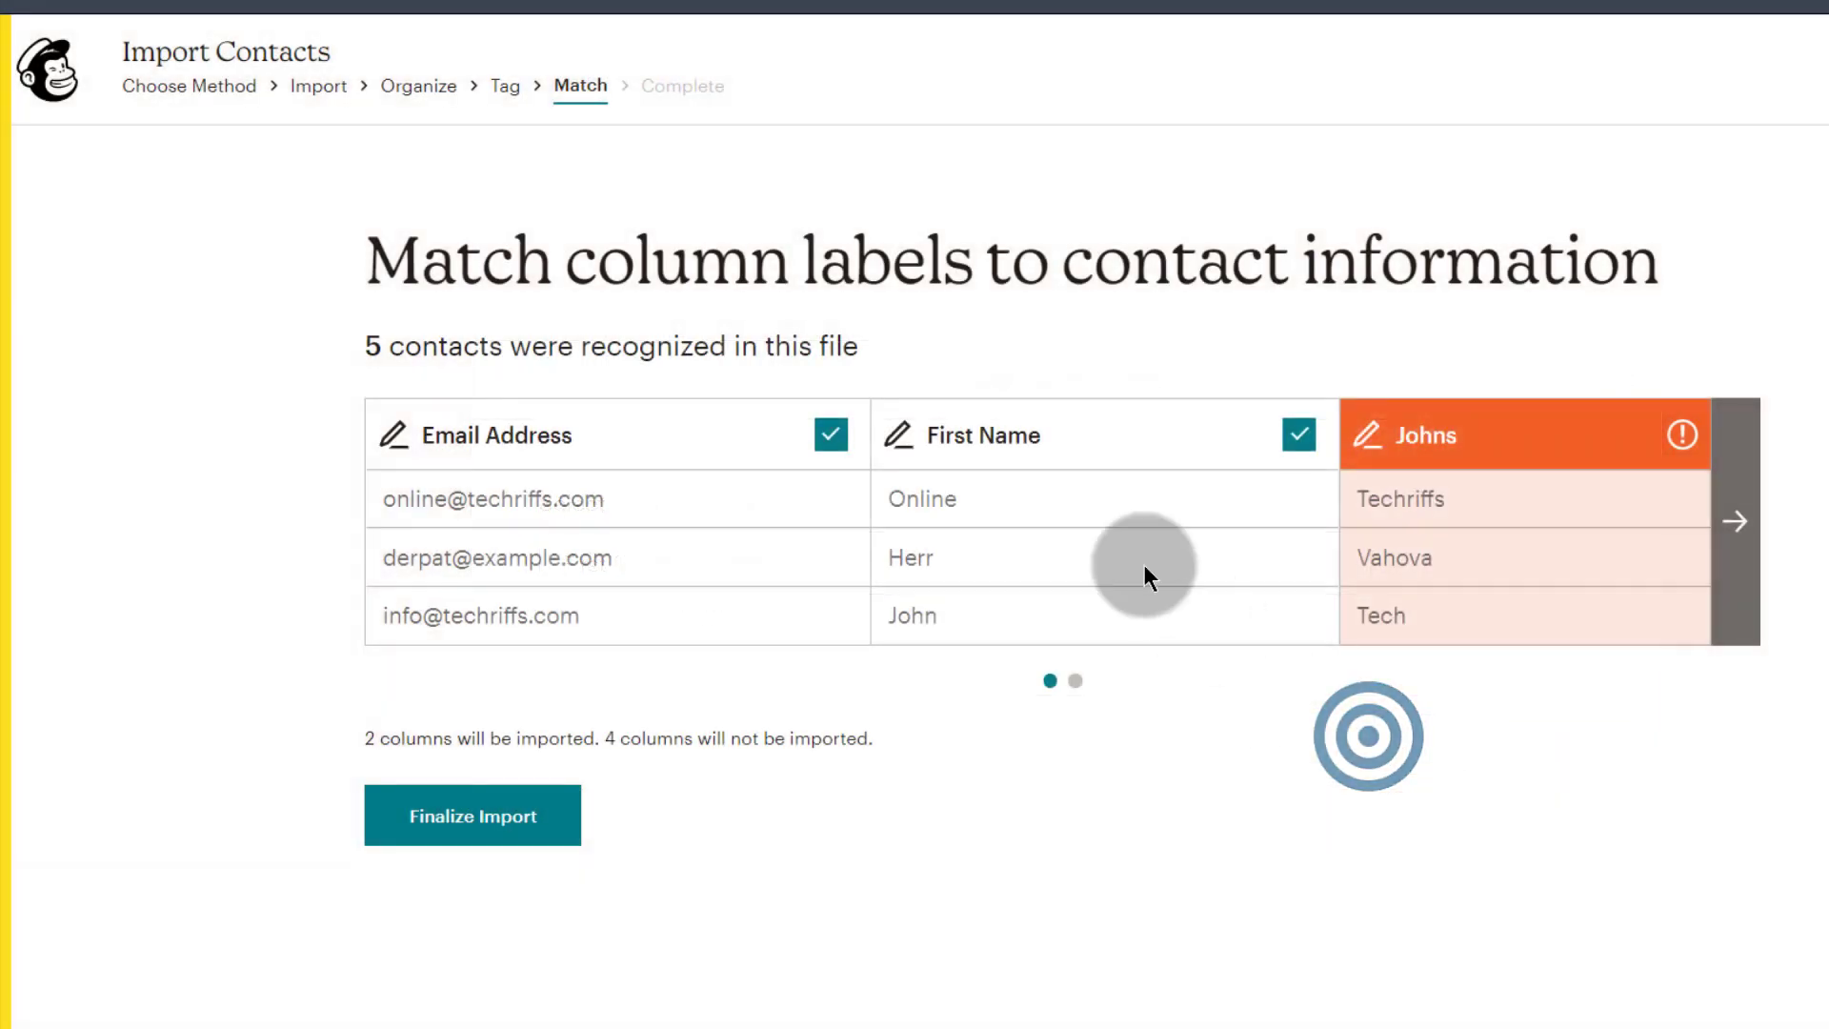
pyautogui.click(1447, 434)
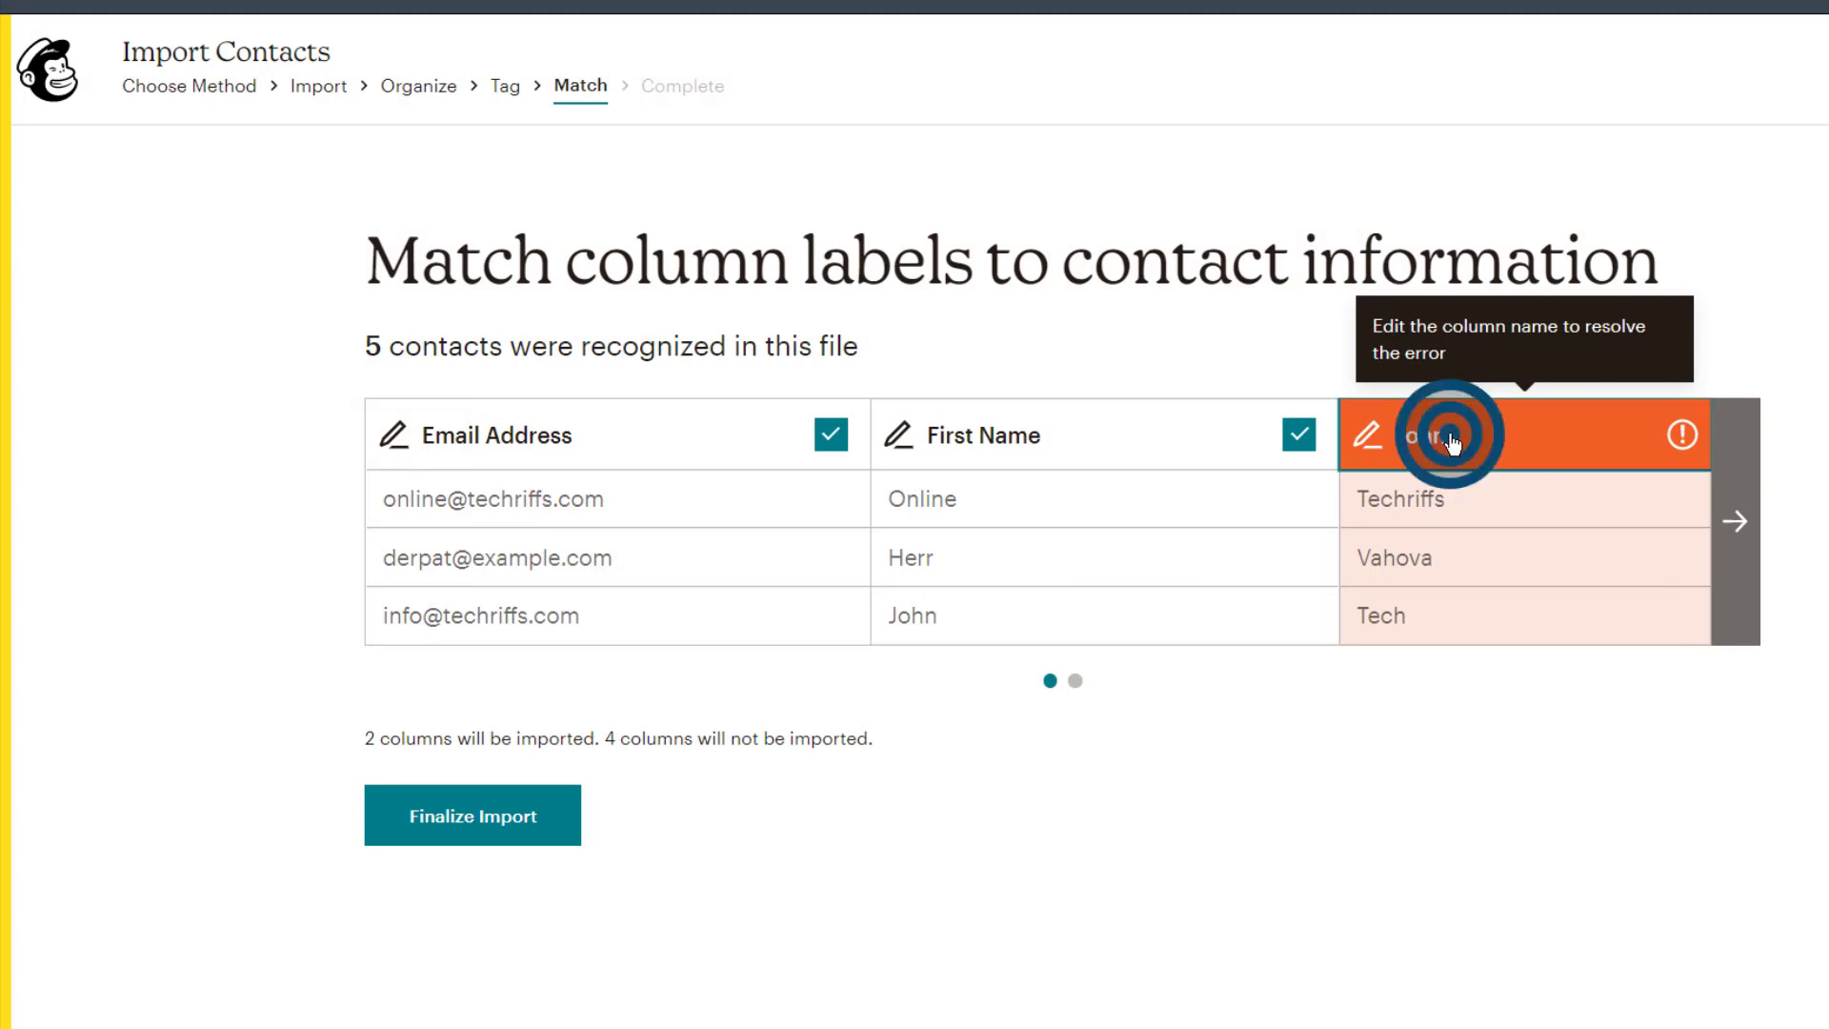
pyautogui.click(670, 570)
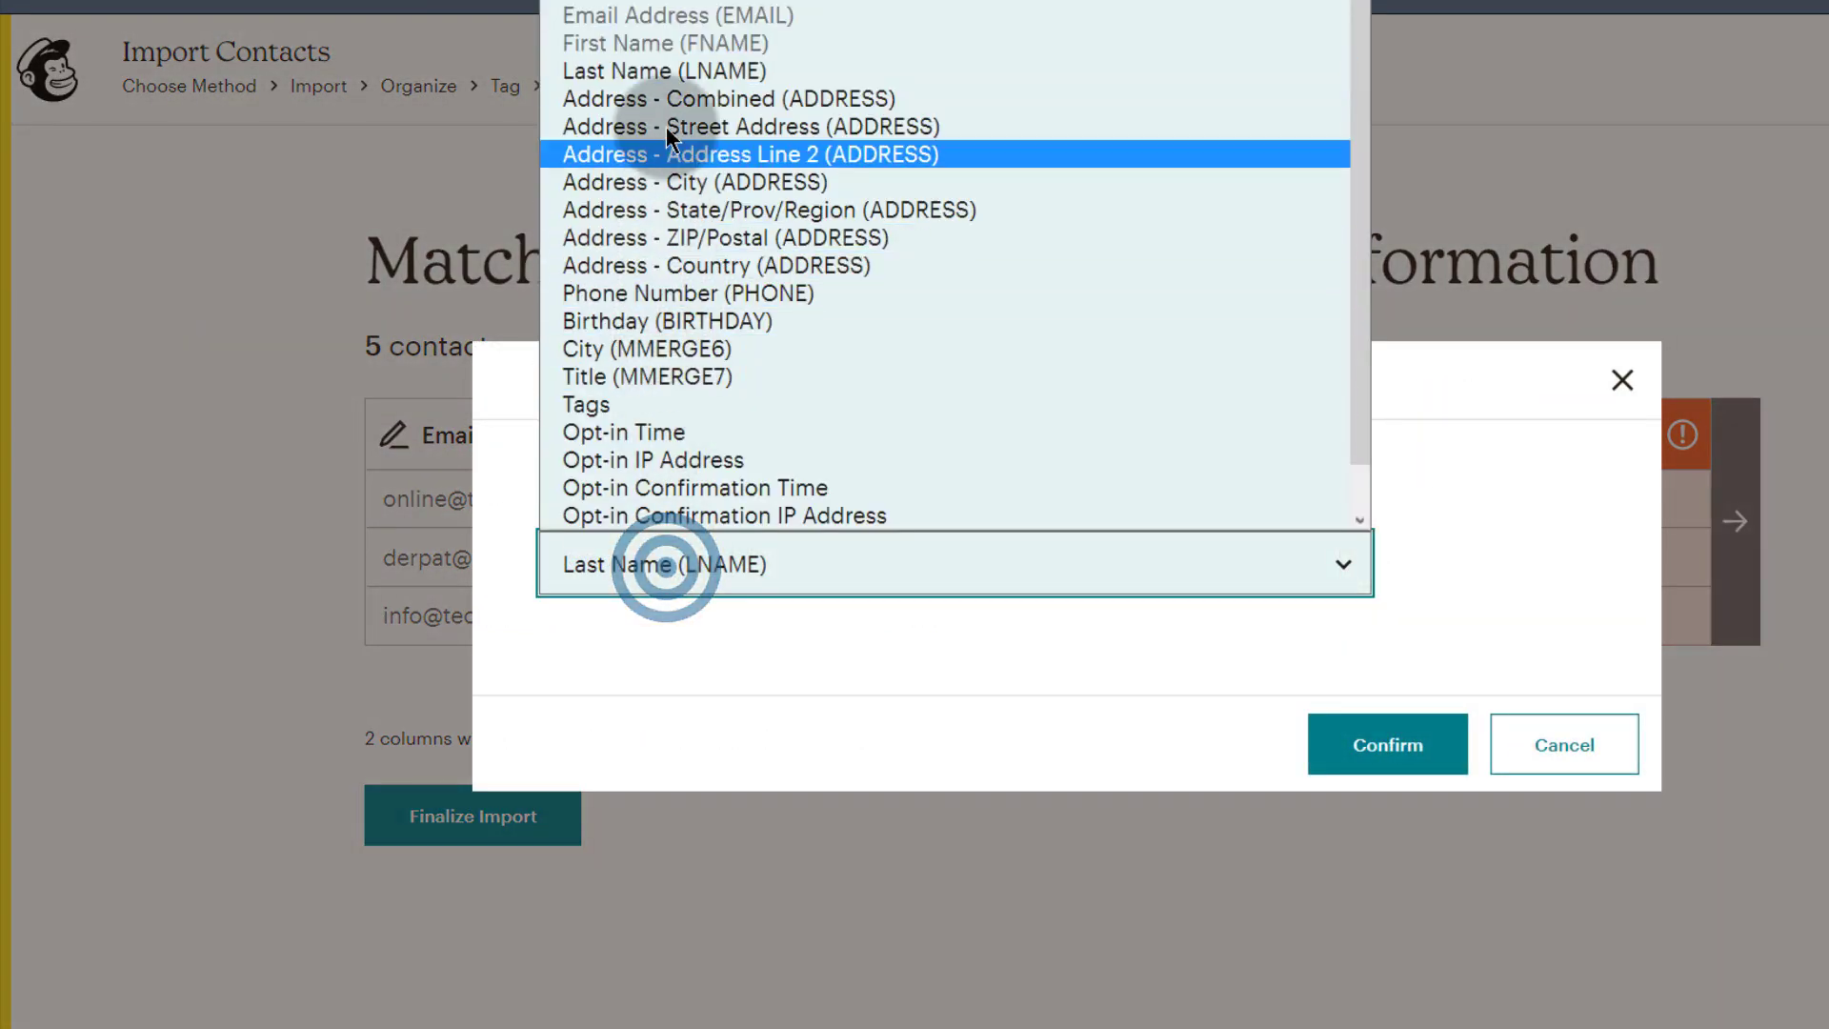
pyautogui.click(654, 74)
pyautogui.click(1368, 746)
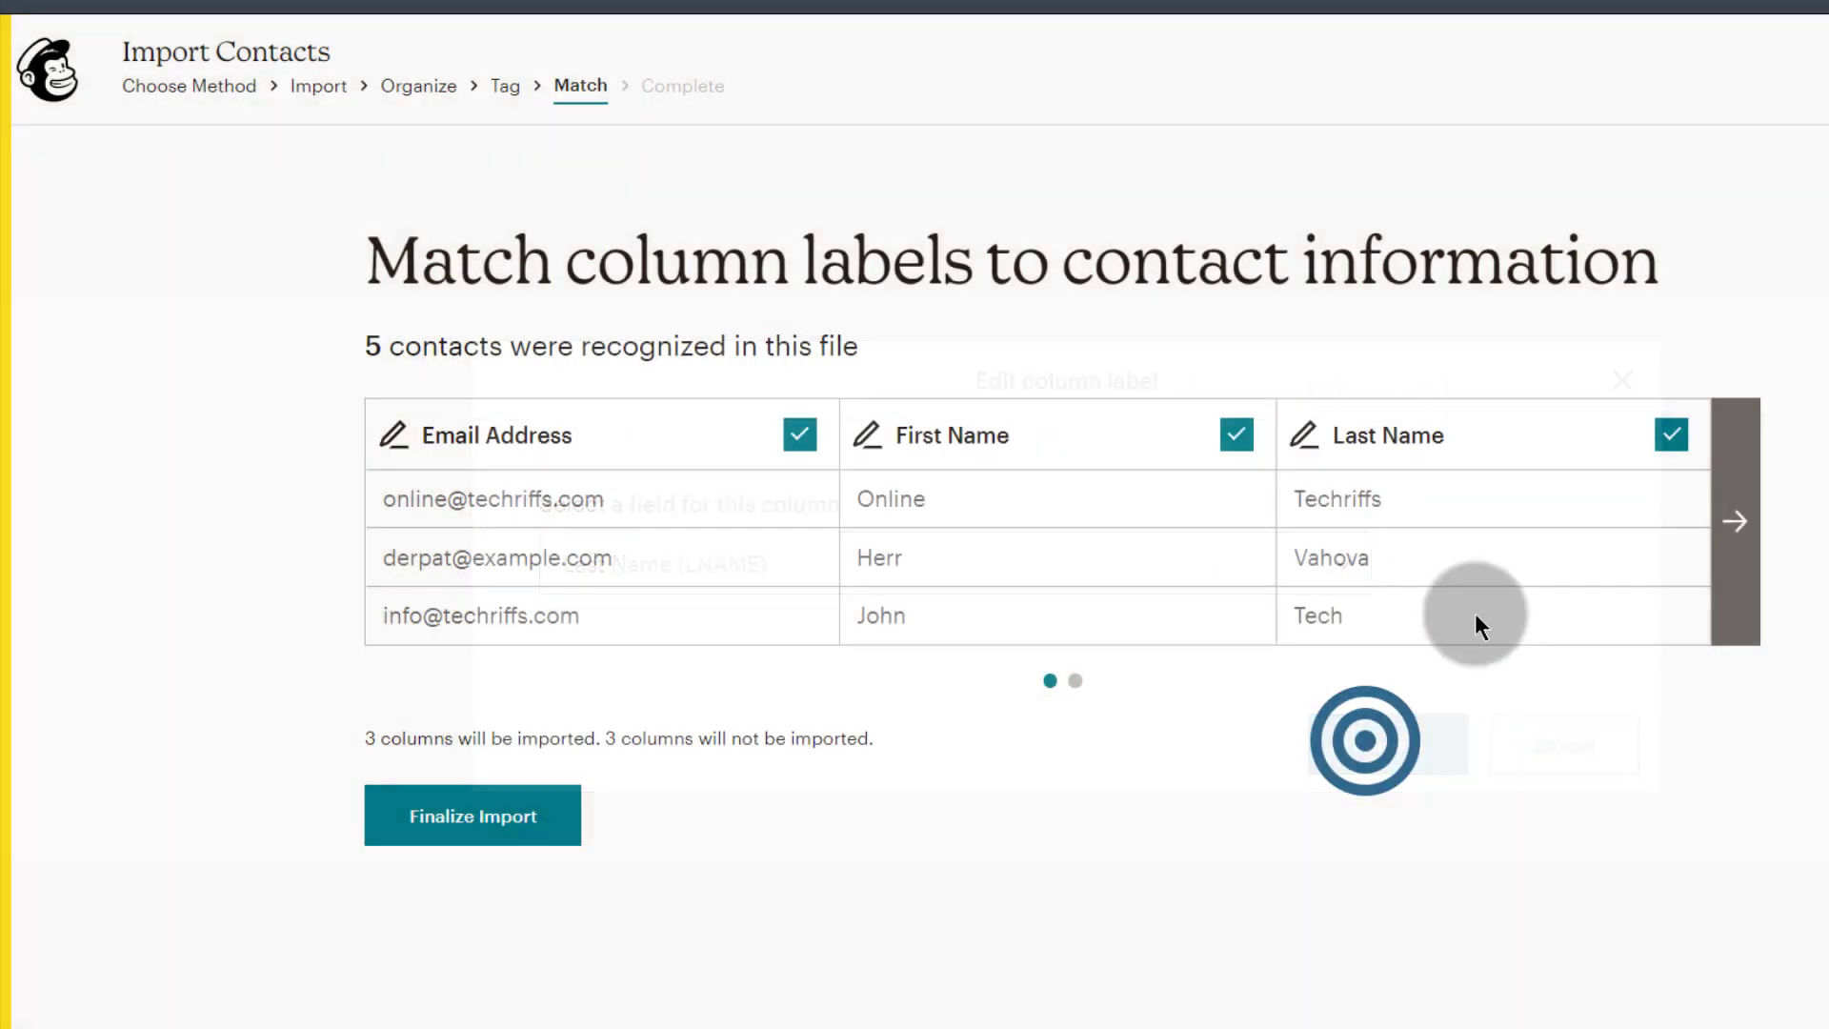
# Step: Map the Nairobi column to City (MMERGE6) and pick Title (MMERGE7) for the Mr column
pyautogui.click(1736, 519)
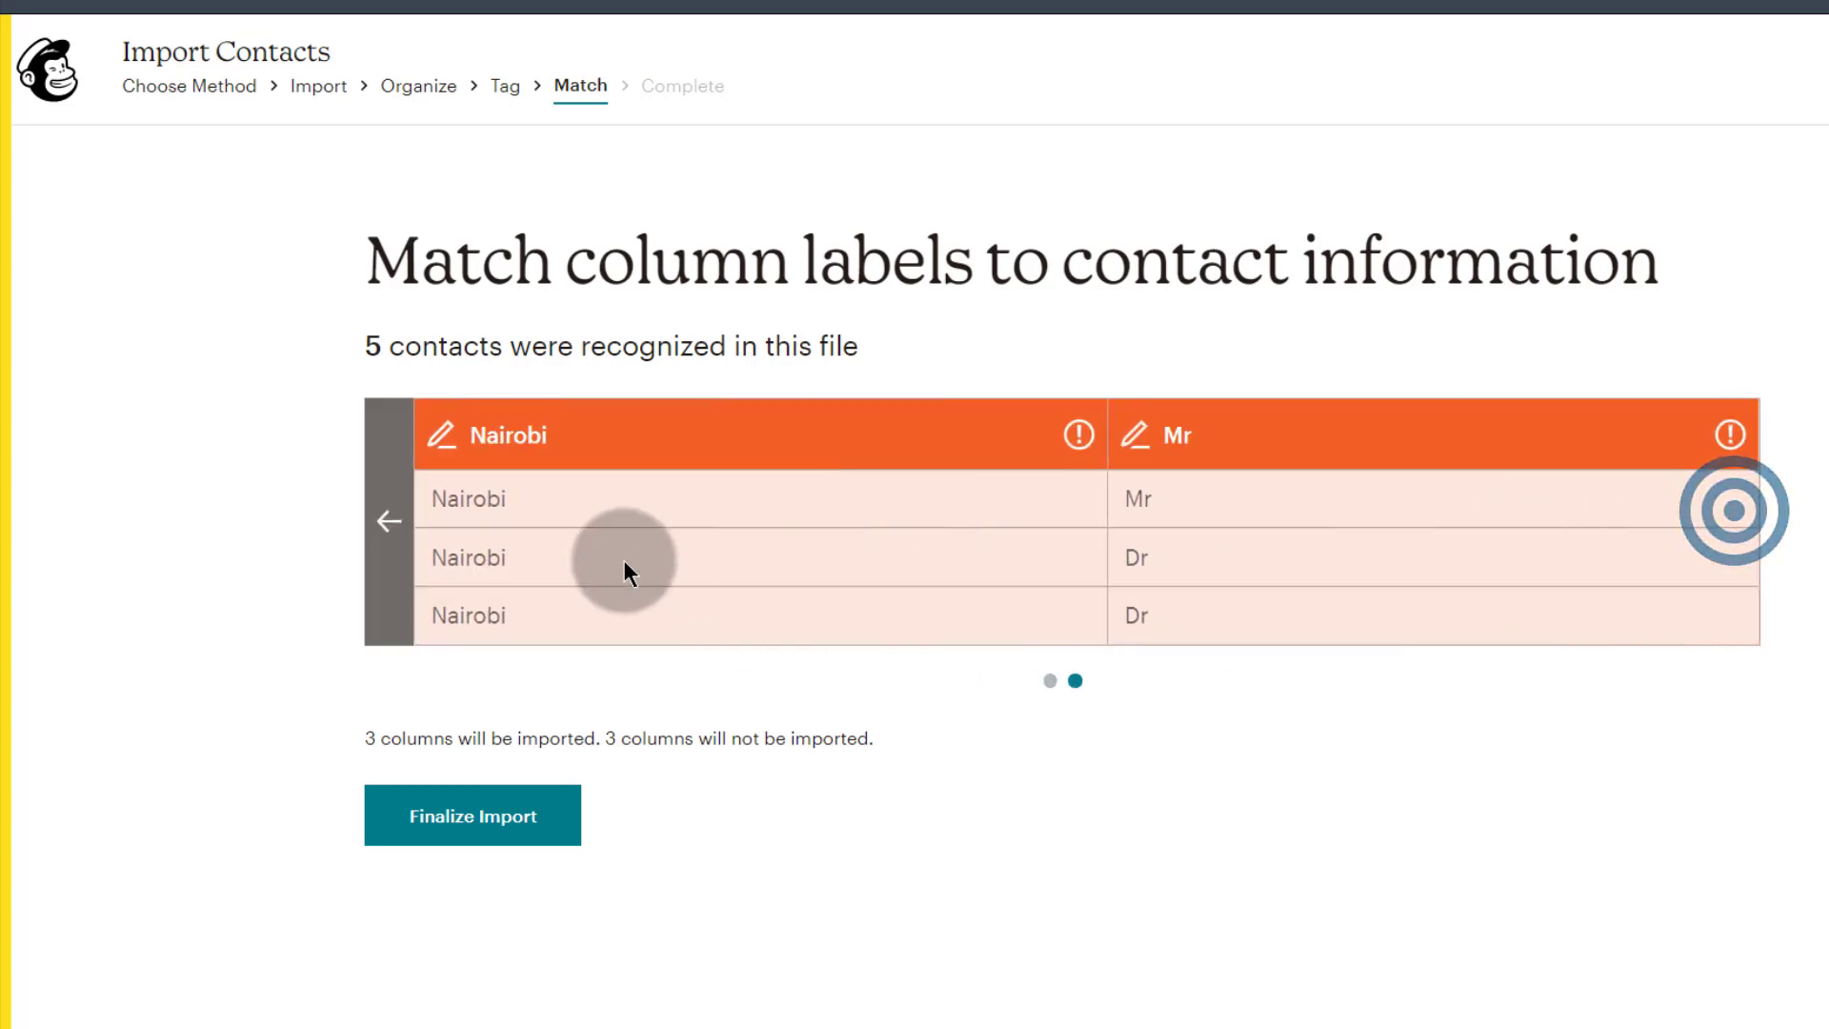
pyautogui.click(560, 434)
pyautogui.click(728, 588)
pyautogui.scroll(-1, 715, 266)
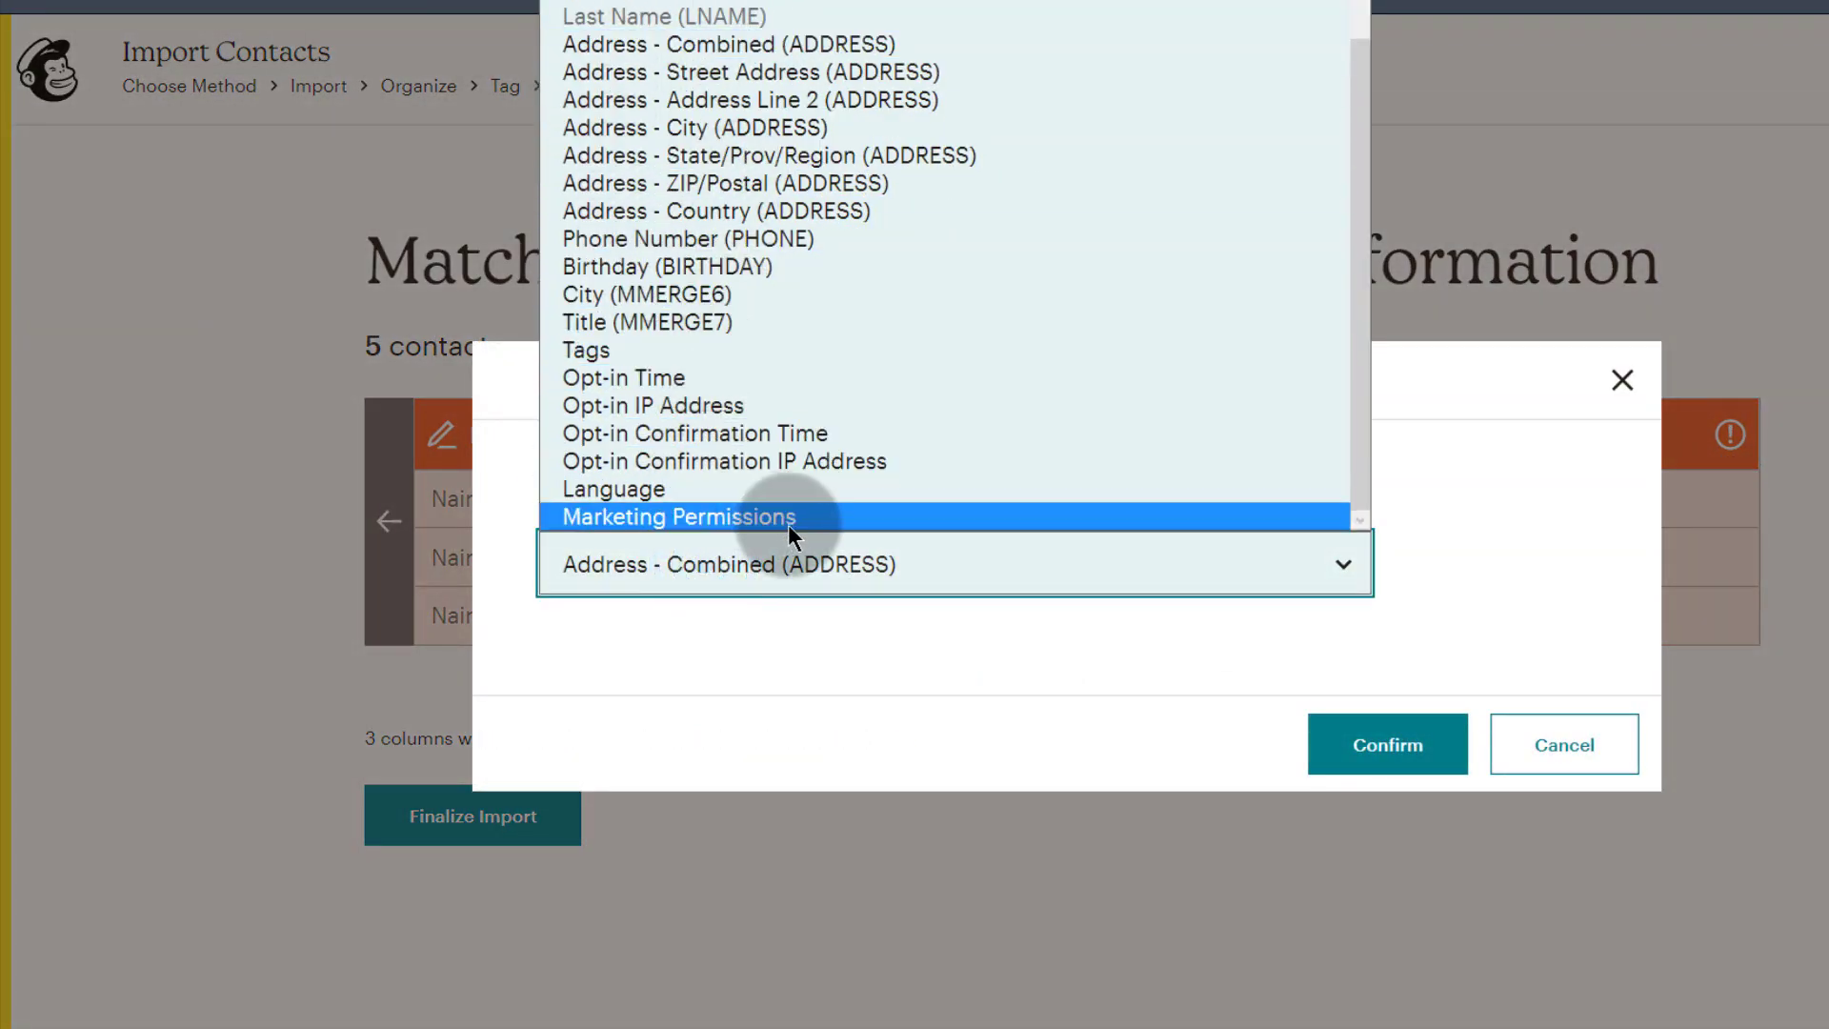
pyautogui.scroll(1, 799, 501)
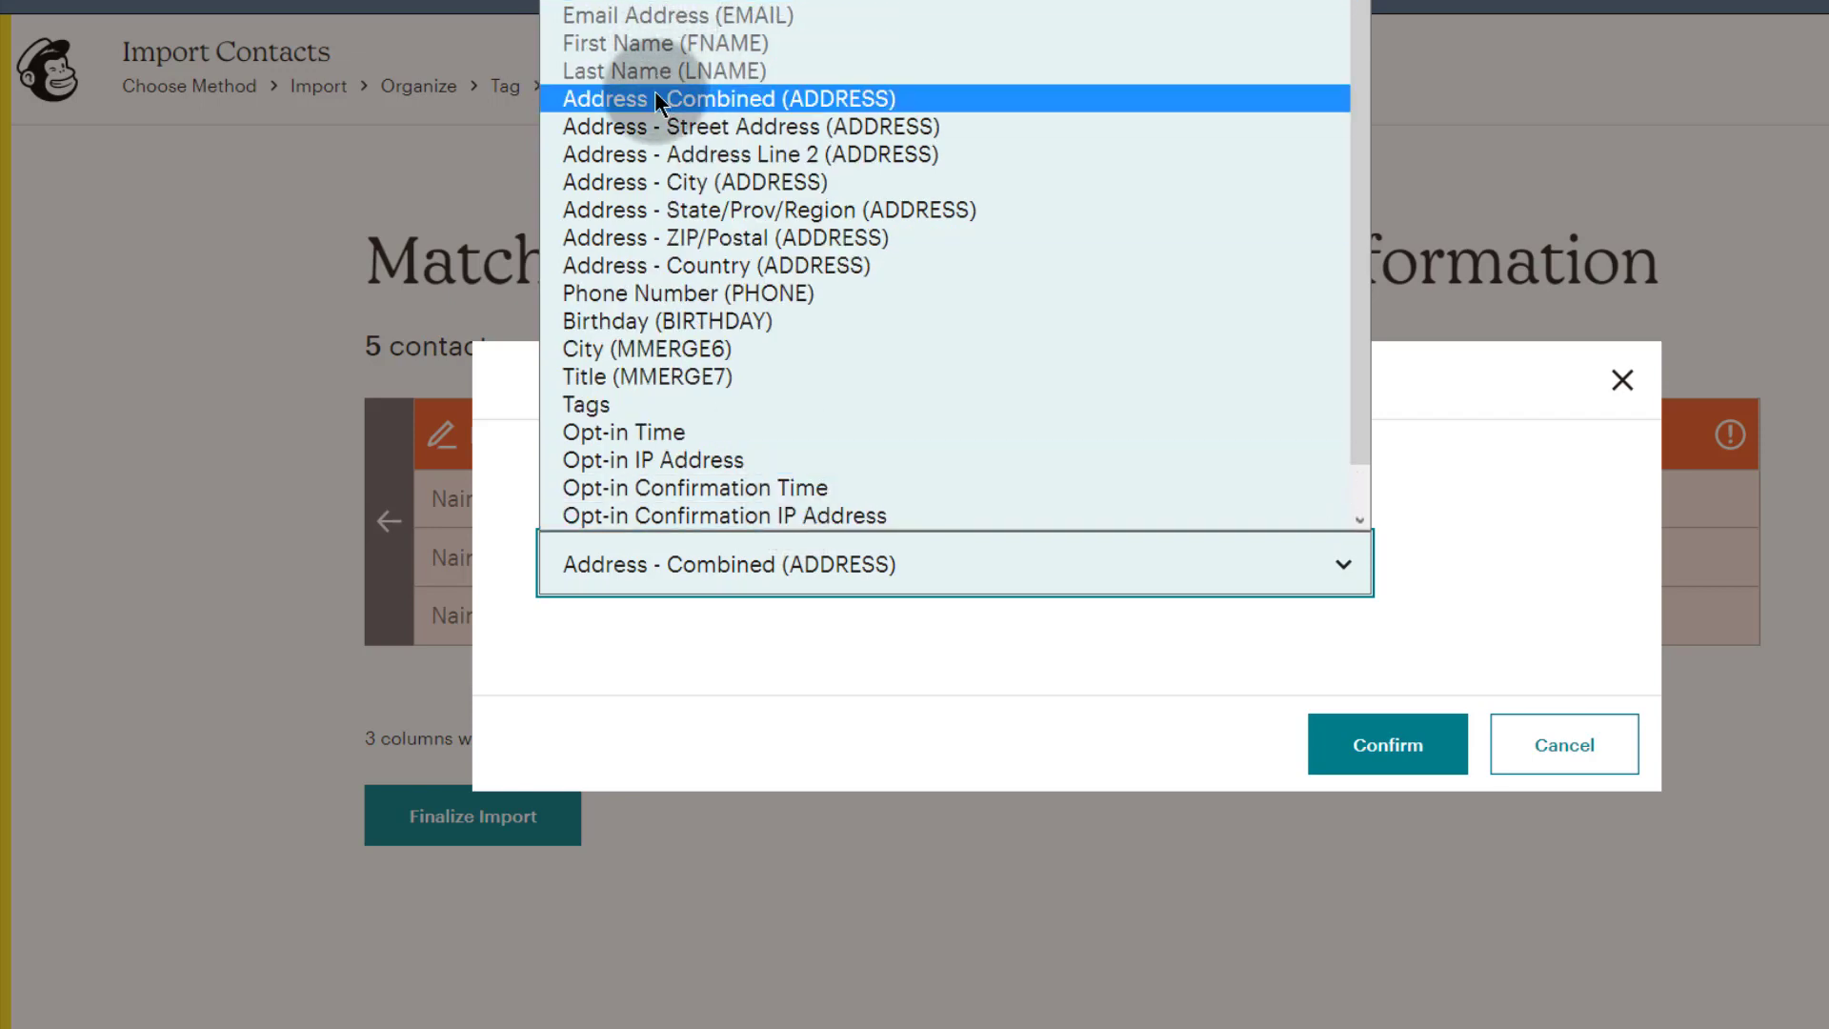
pyautogui.click(622, 350)
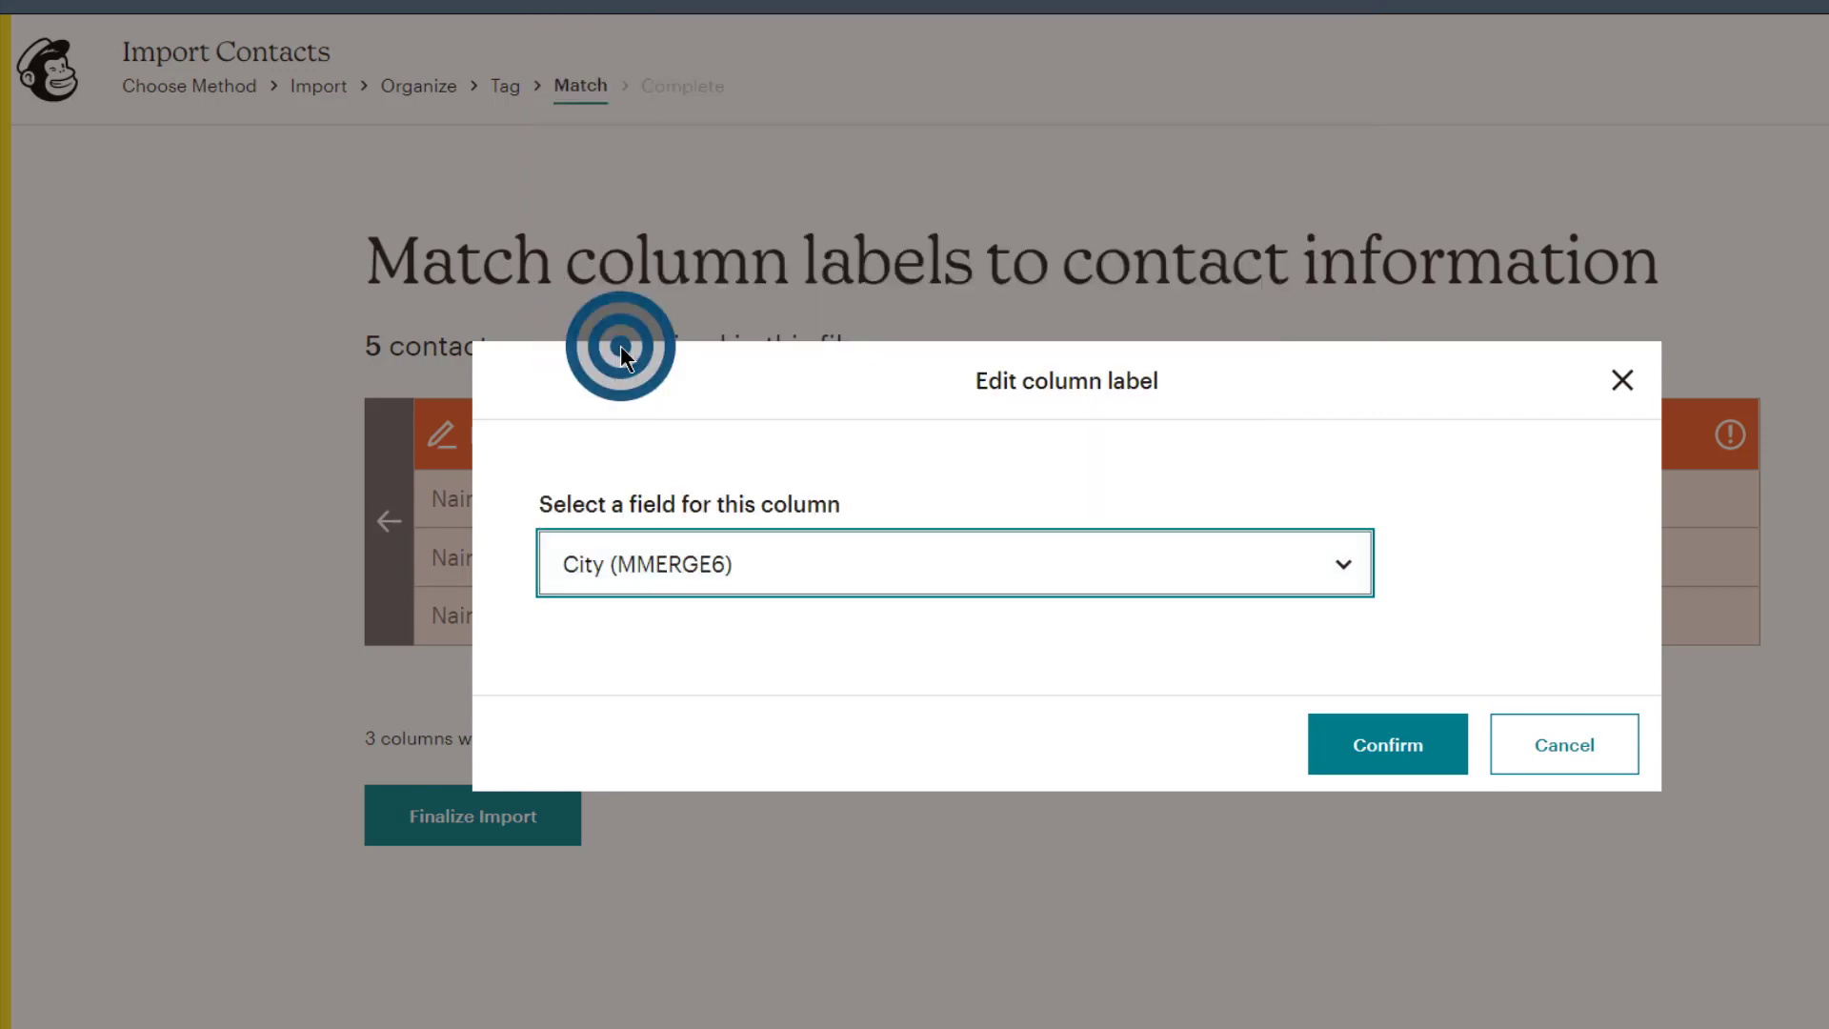
pyautogui.click(1388, 745)
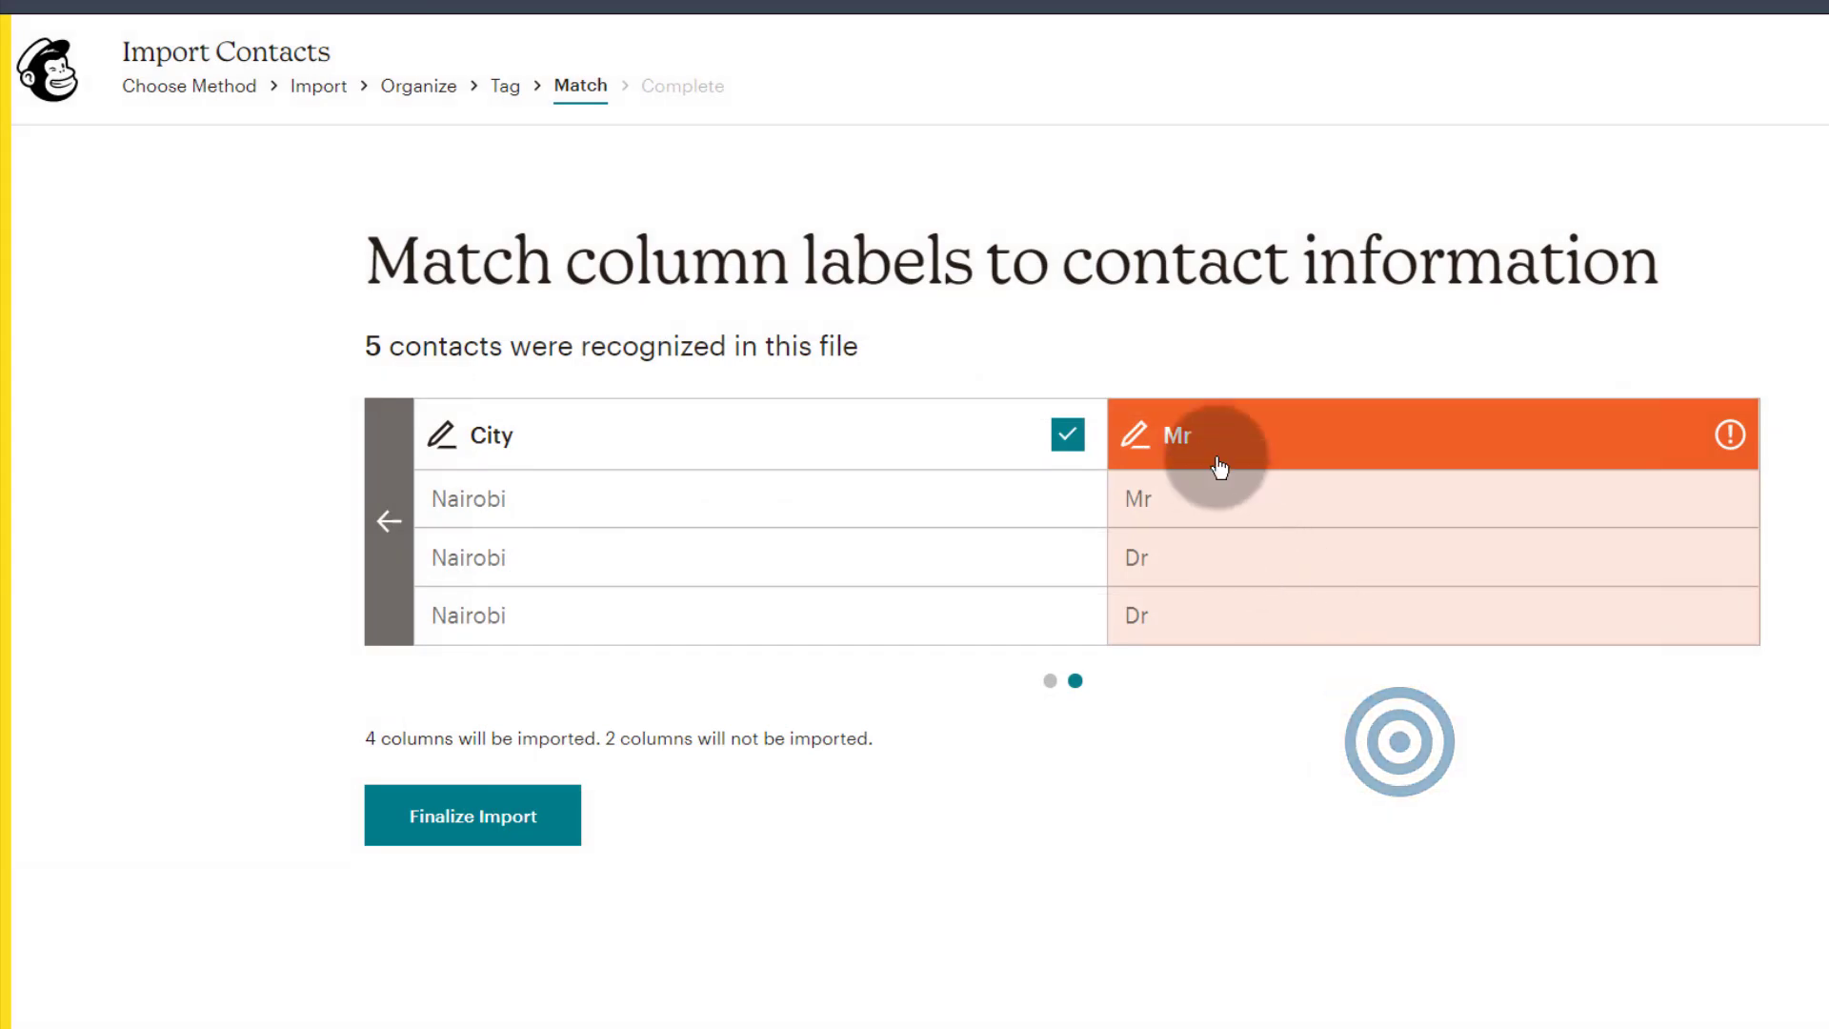
pyautogui.click(1226, 441)
pyautogui.click(687, 570)
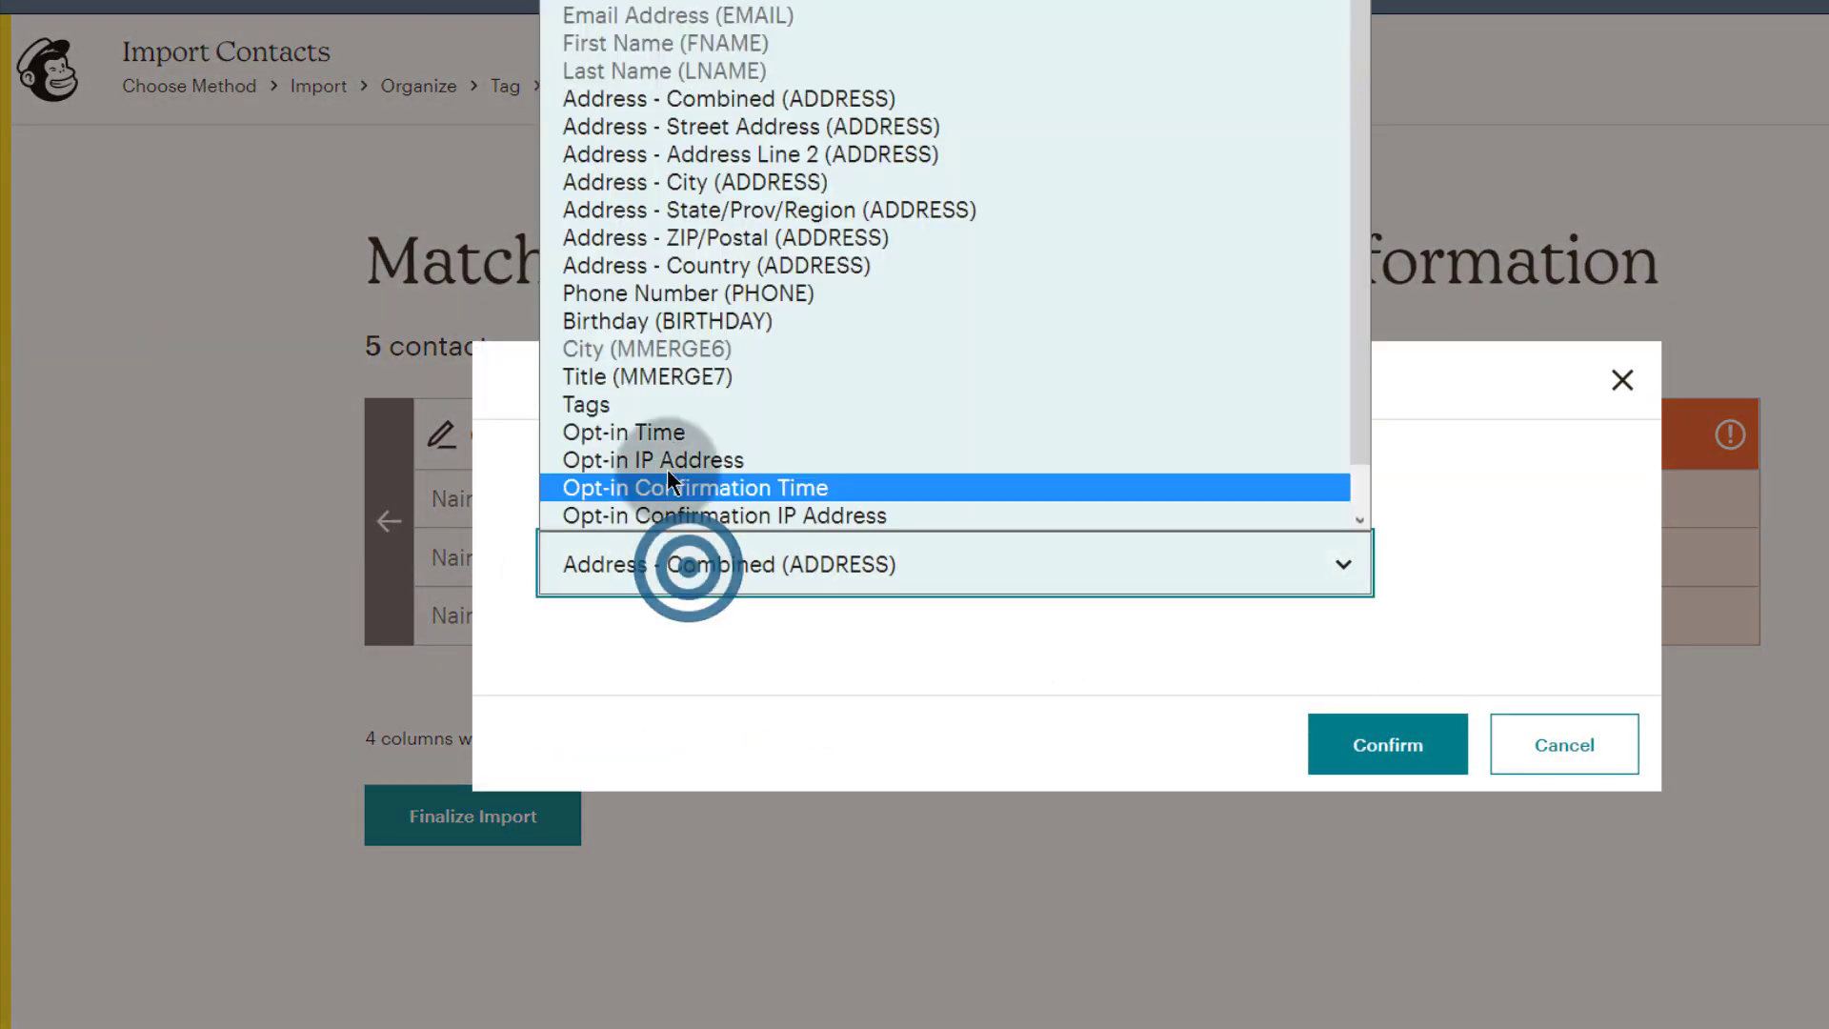
pyautogui.scroll(-1, 695, 457)
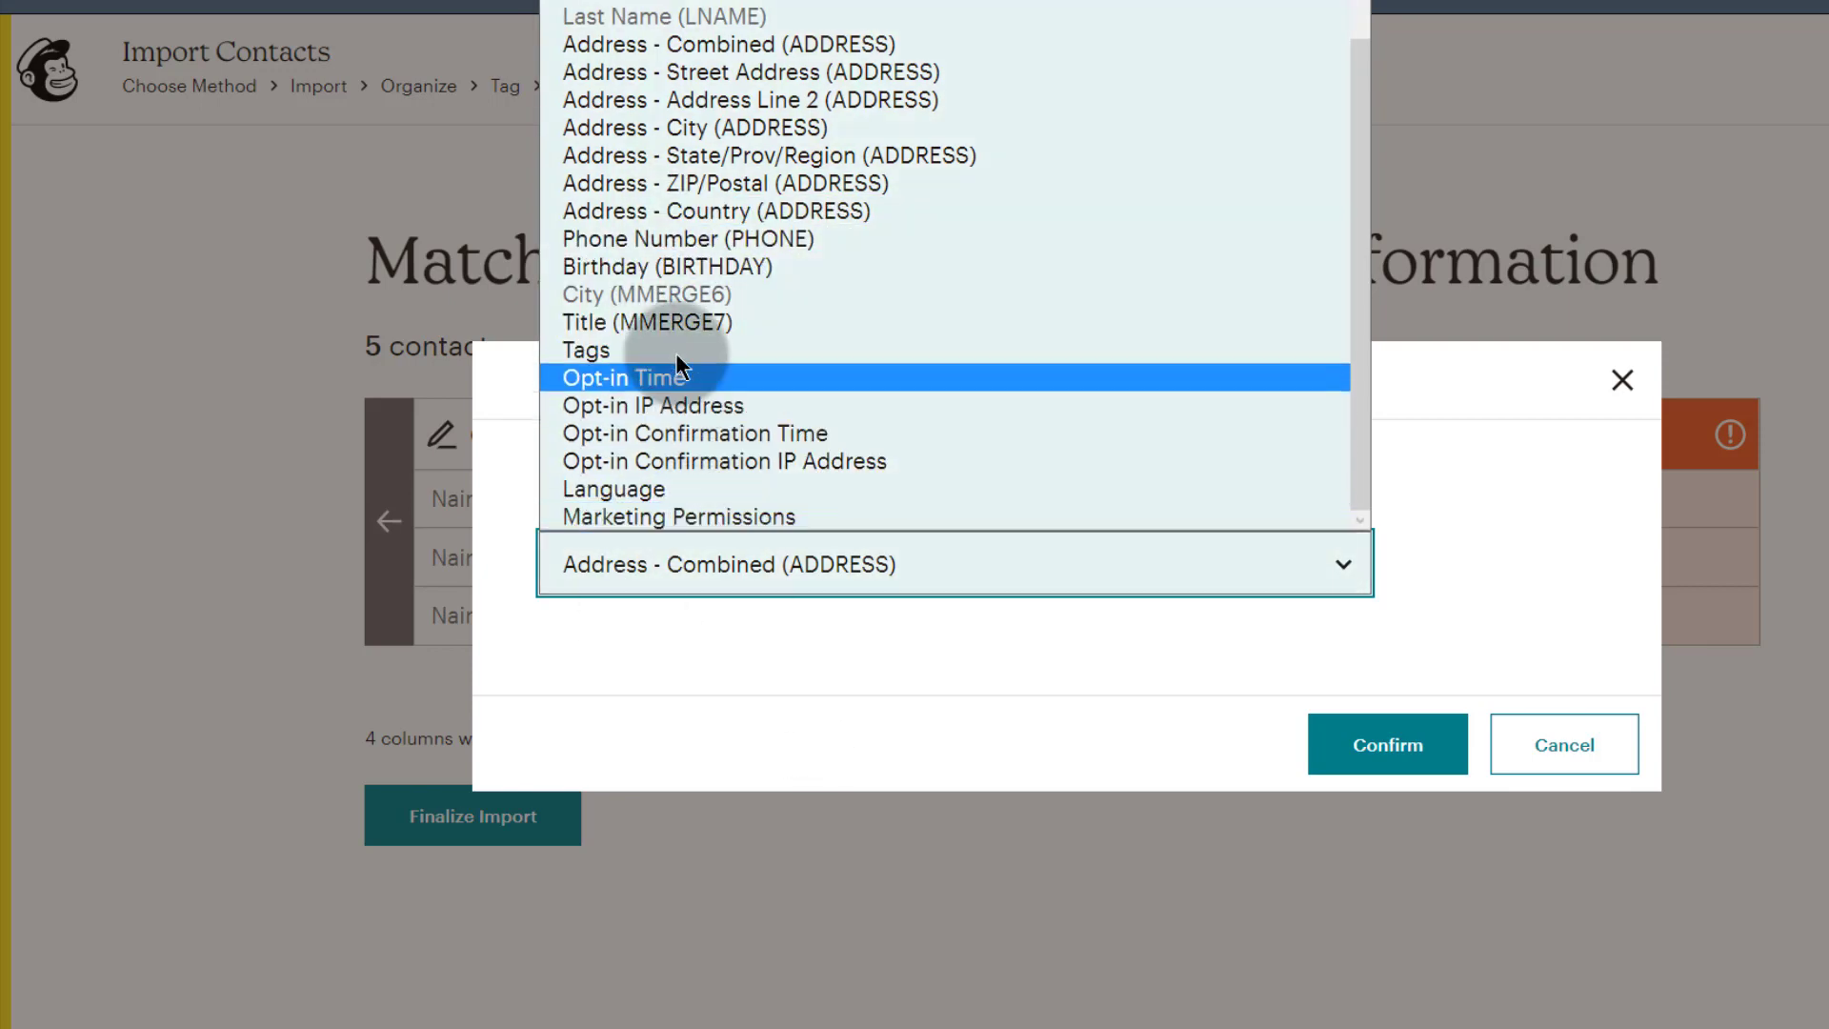
pyautogui.click(665, 328)
# Step: Confirm Title for the Mr column, complete the Buyer import, and view the contacts
pyautogui.click(1414, 742)
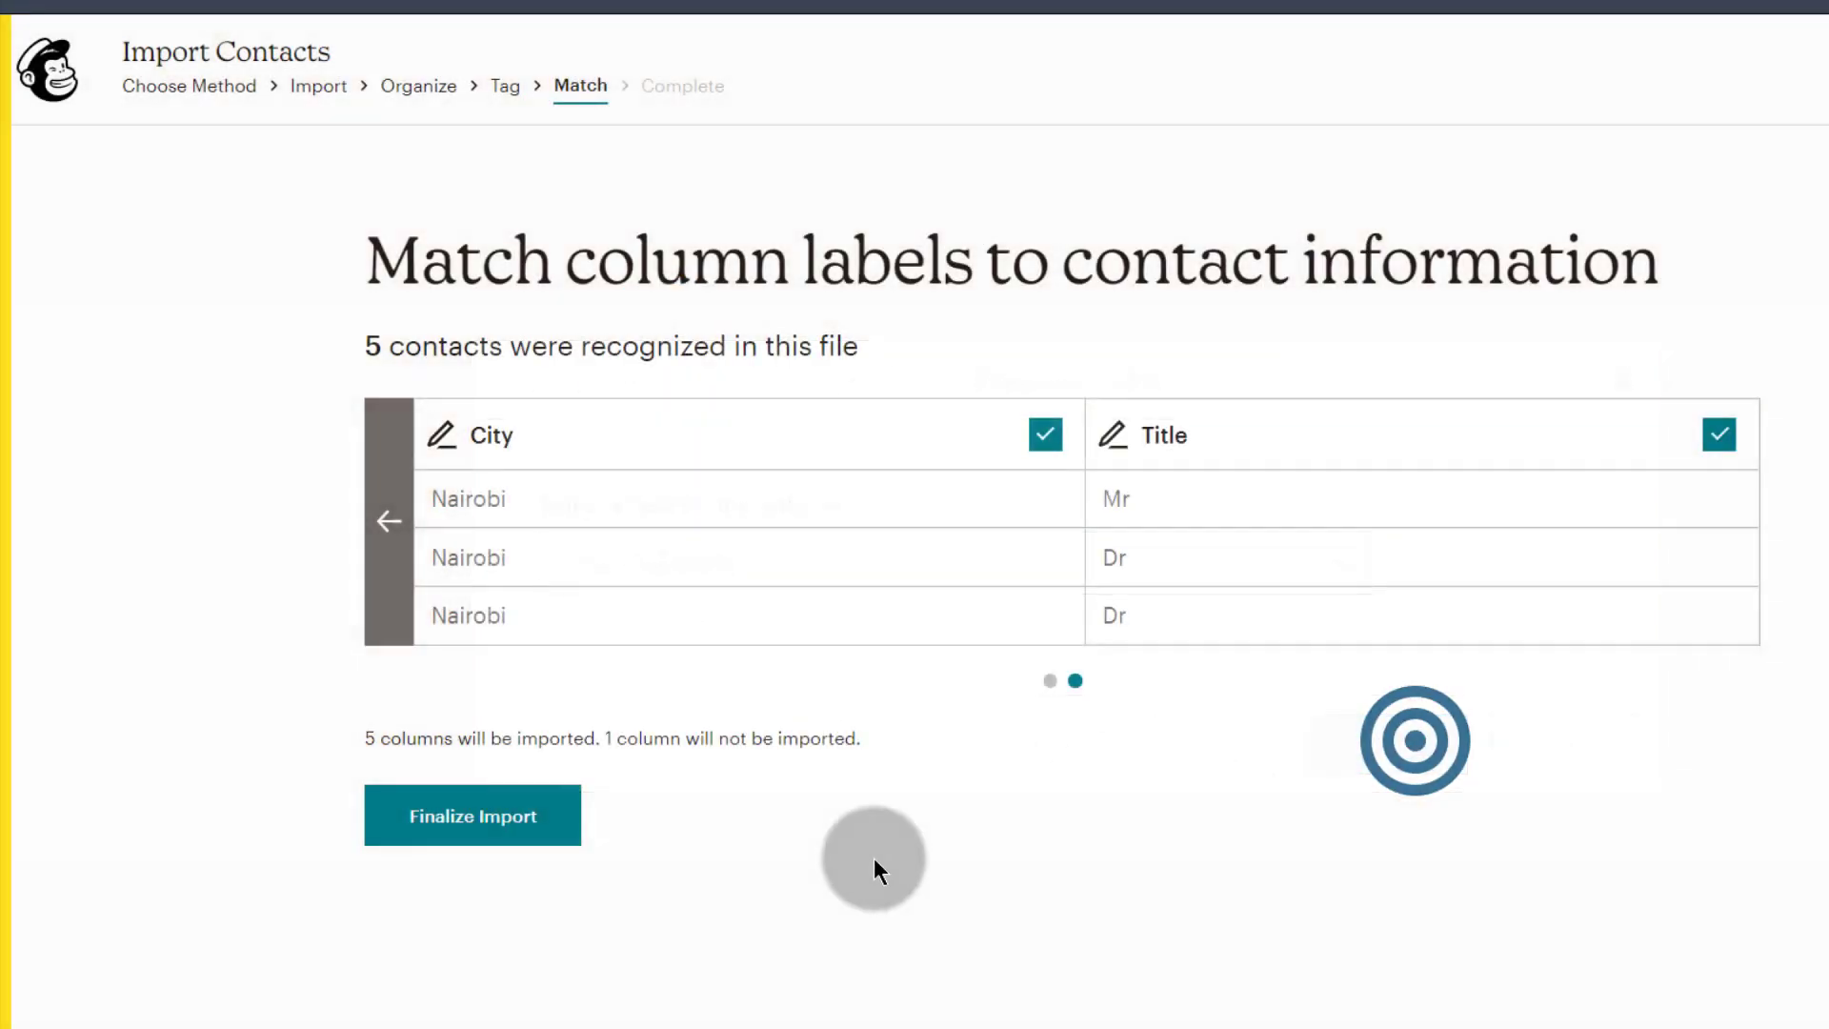
pyautogui.click(505, 834)
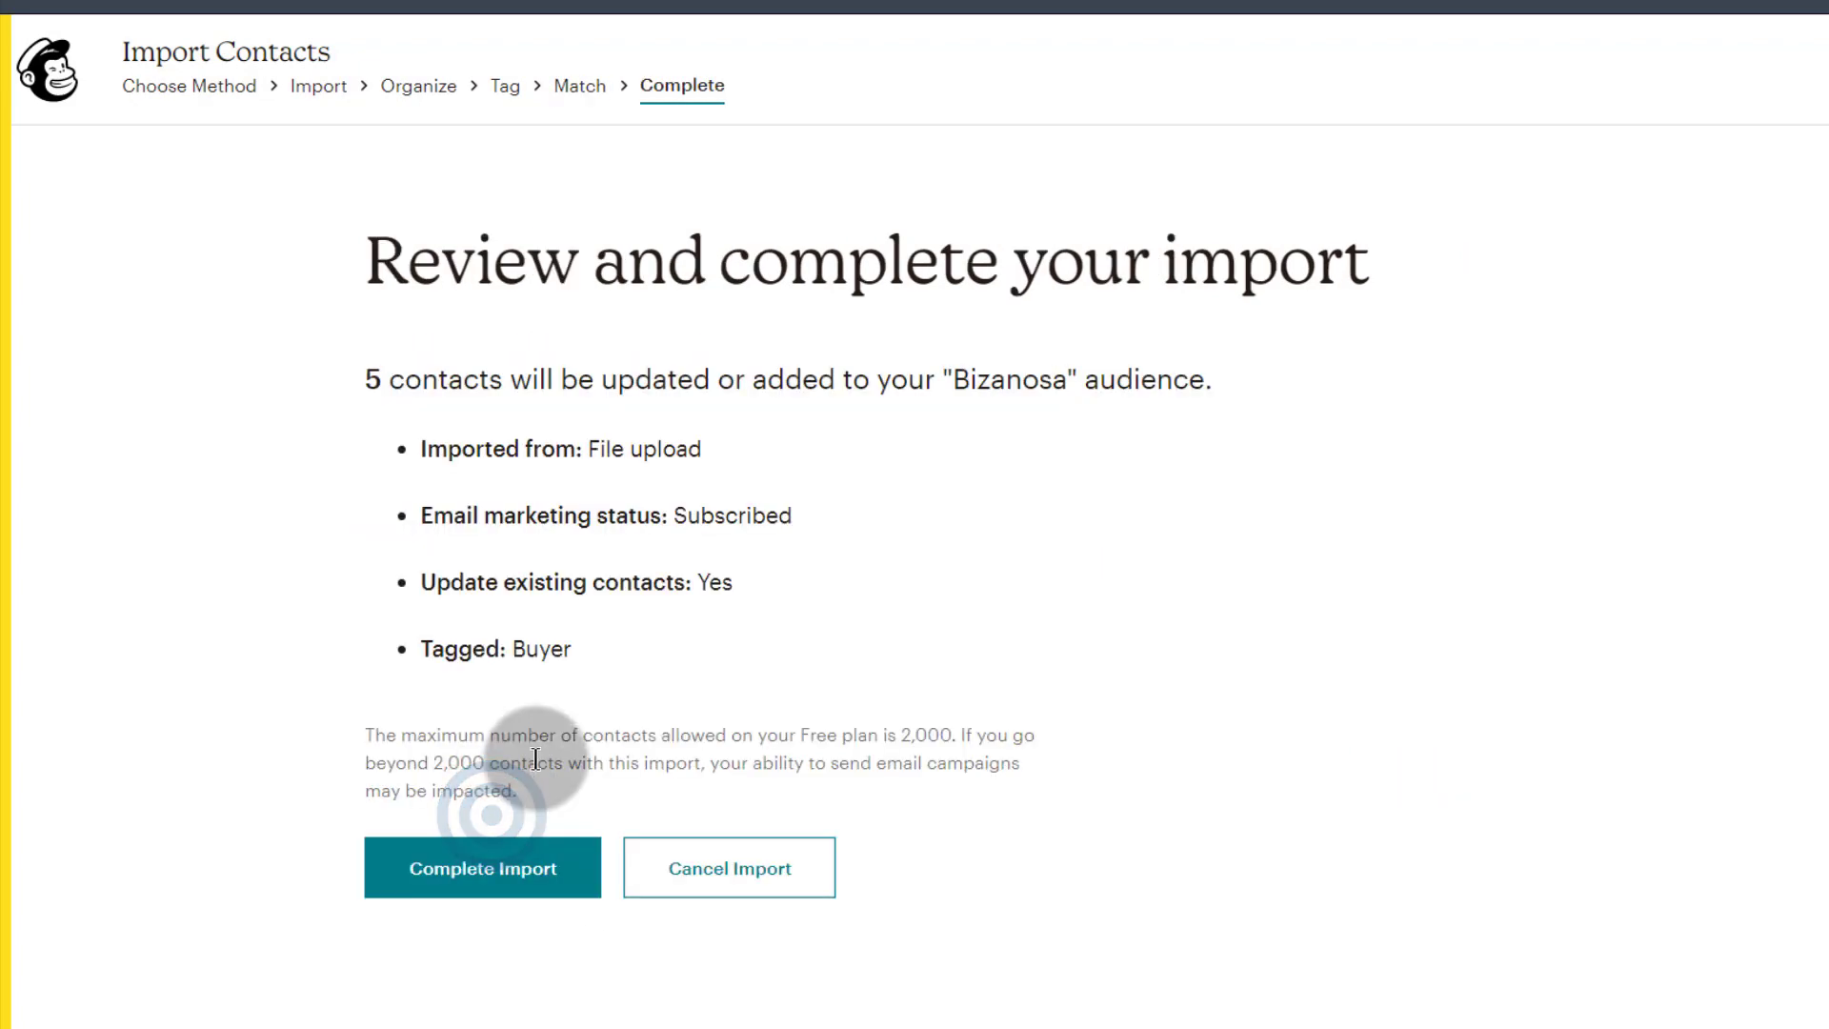
pyautogui.click(478, 868)
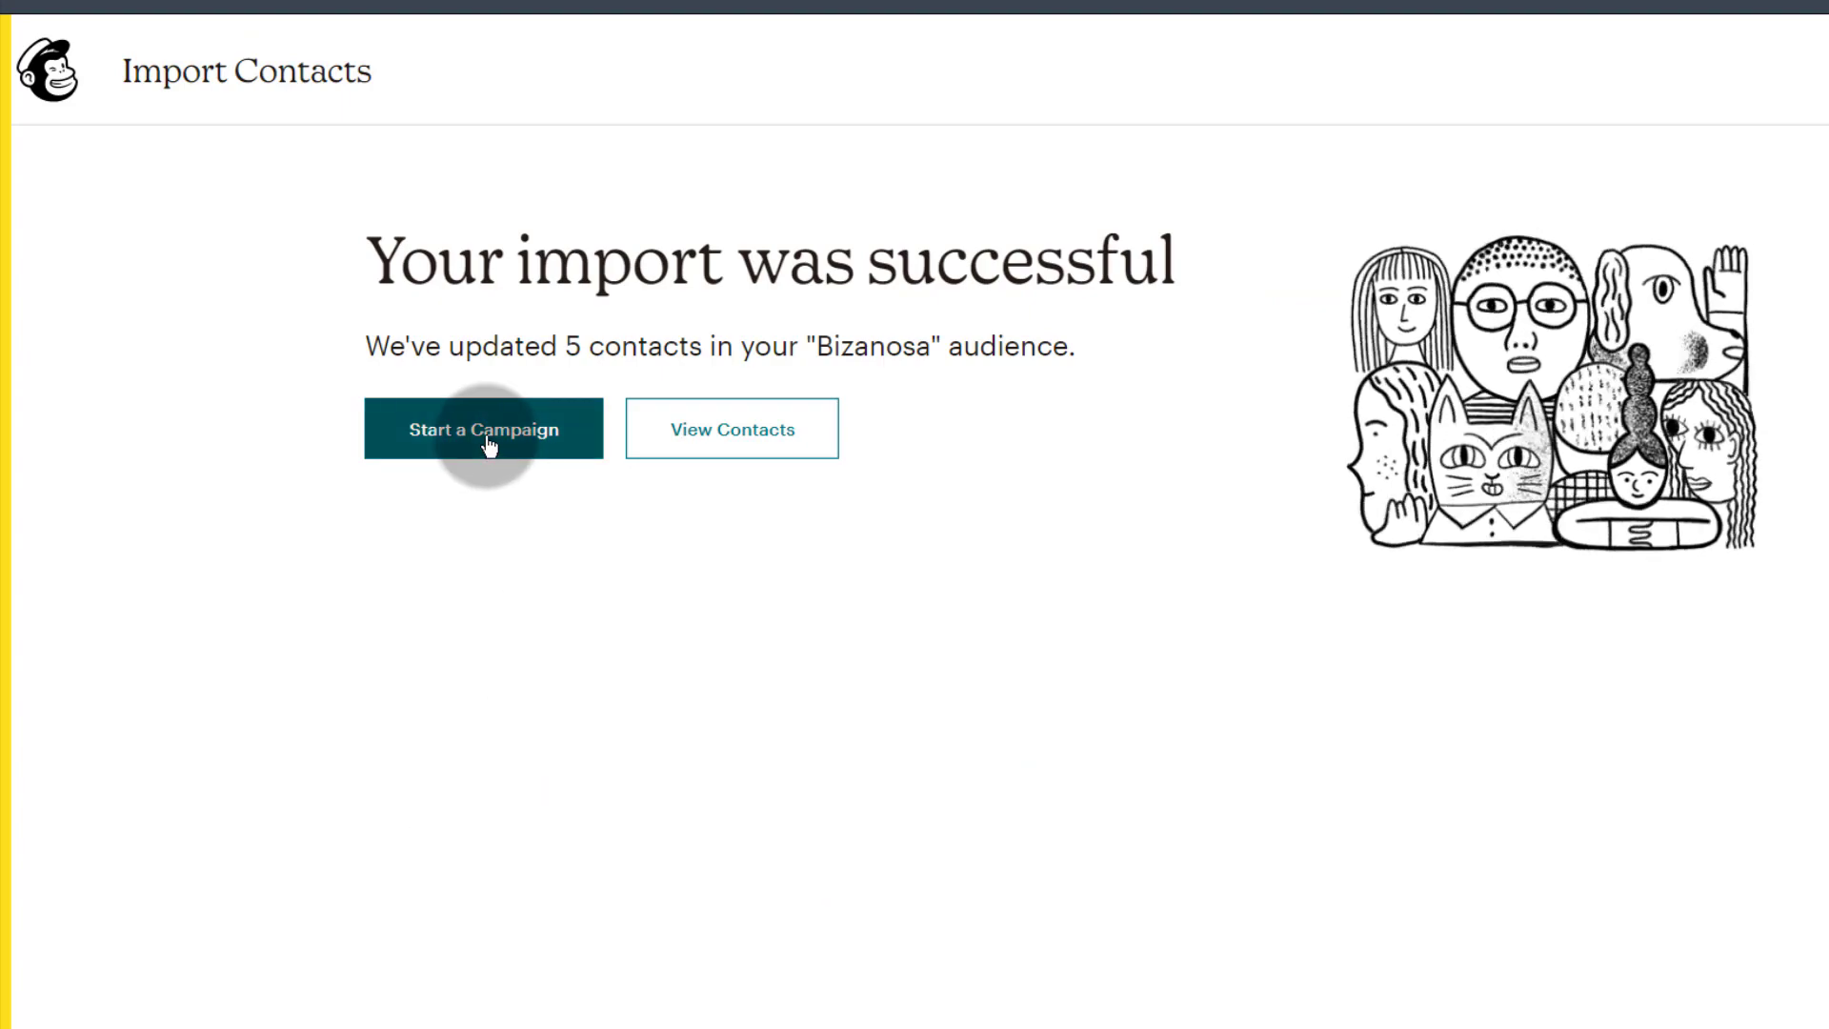
pyautogui.click(768, 425)
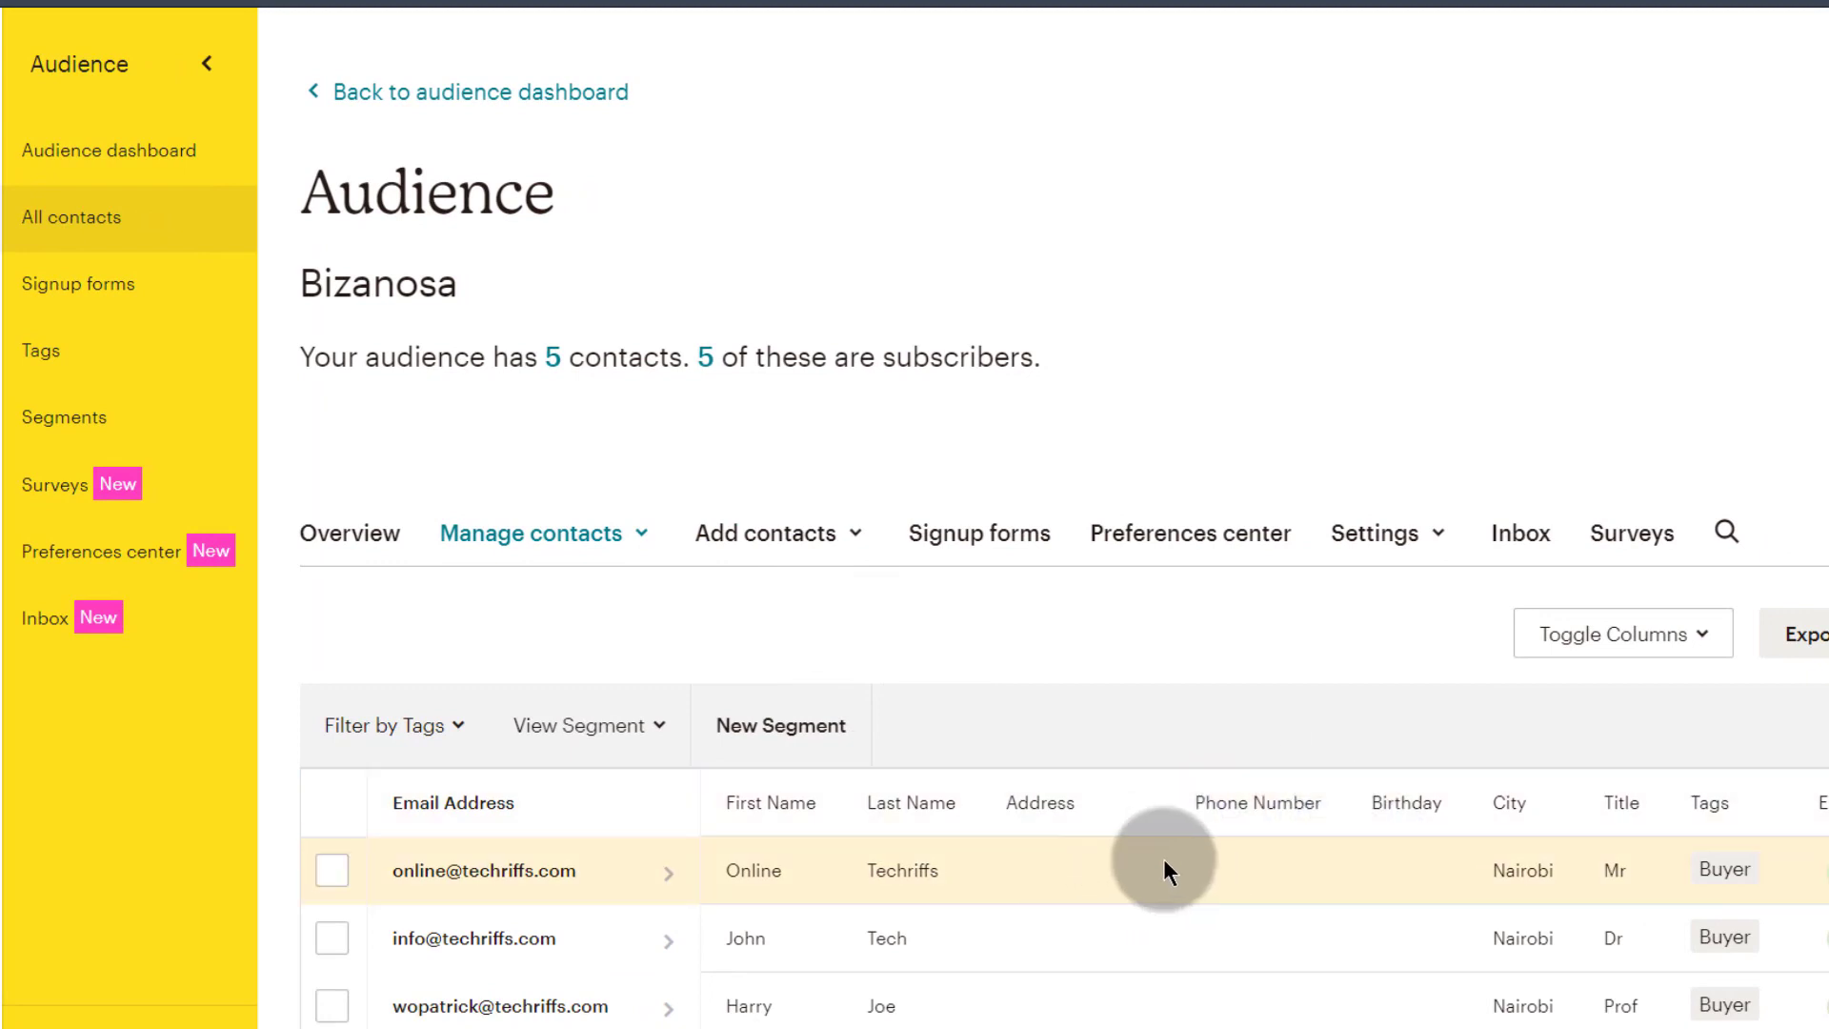
# Step: Go from the contact list through Segments to the audience's Tags list
pyautogui.scroll(-3, 1163, 860)
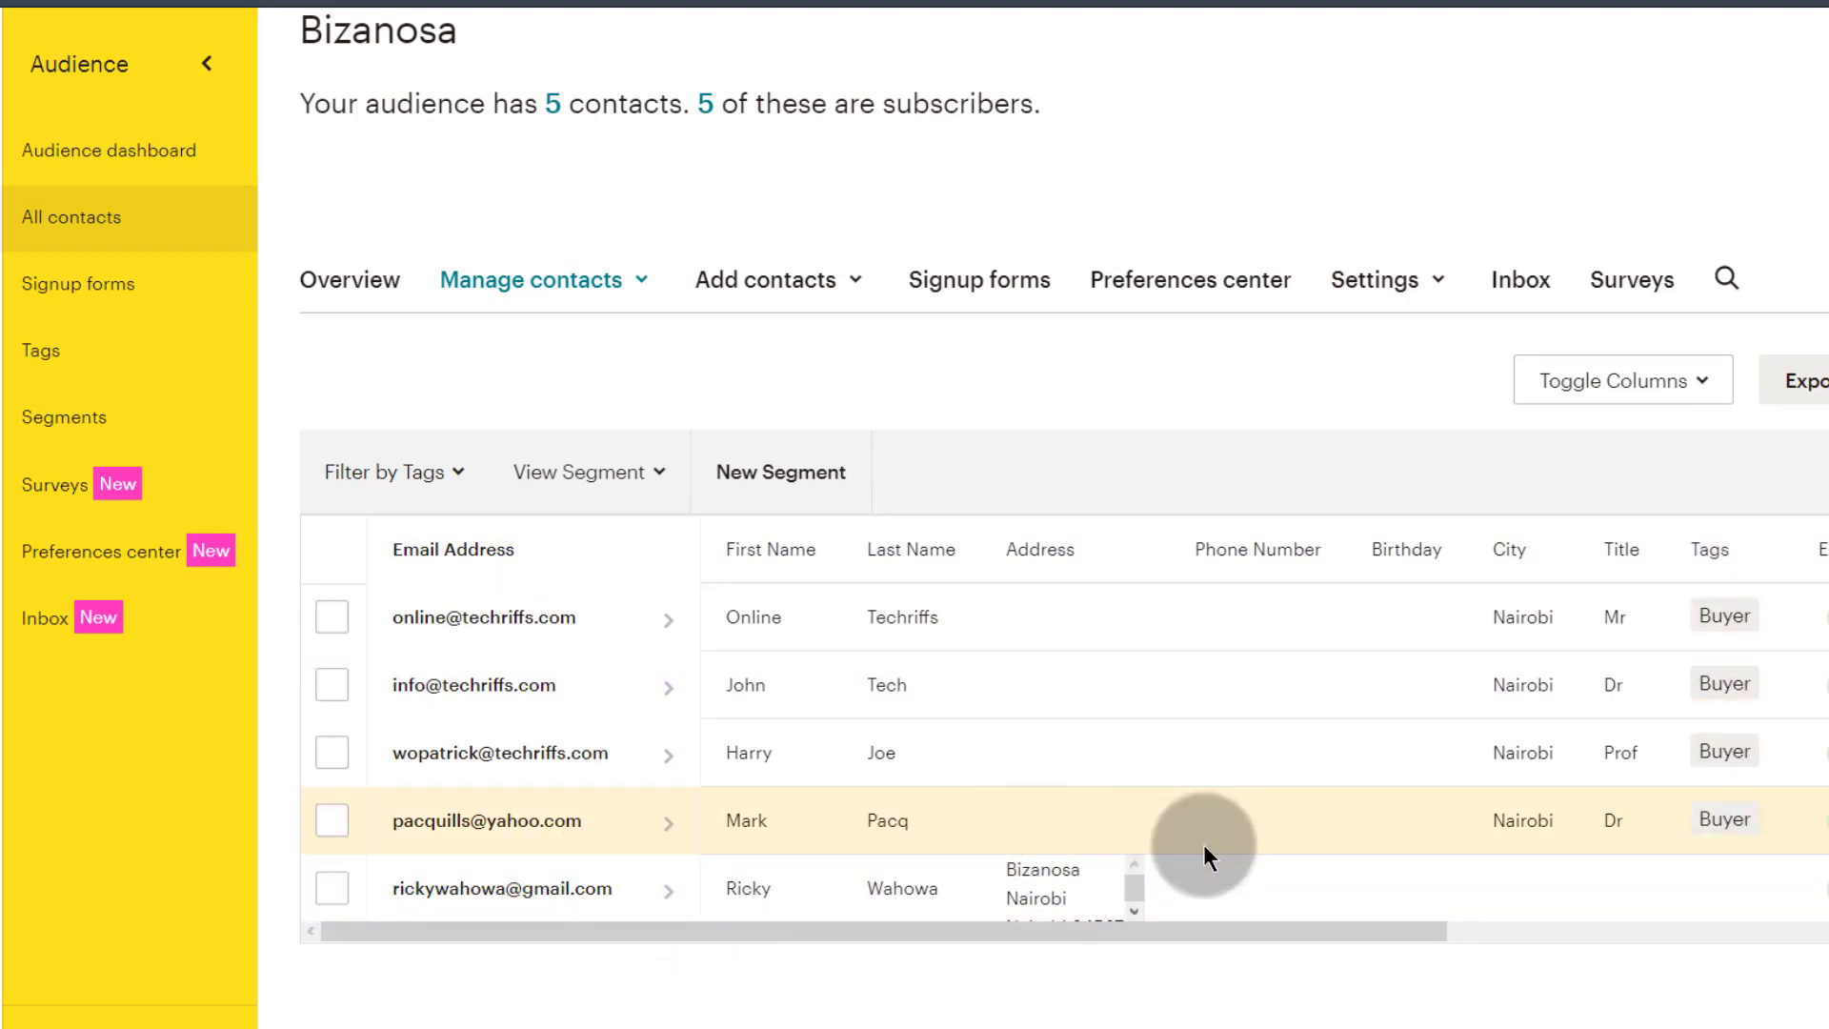
pyautogui.click(48, 411)
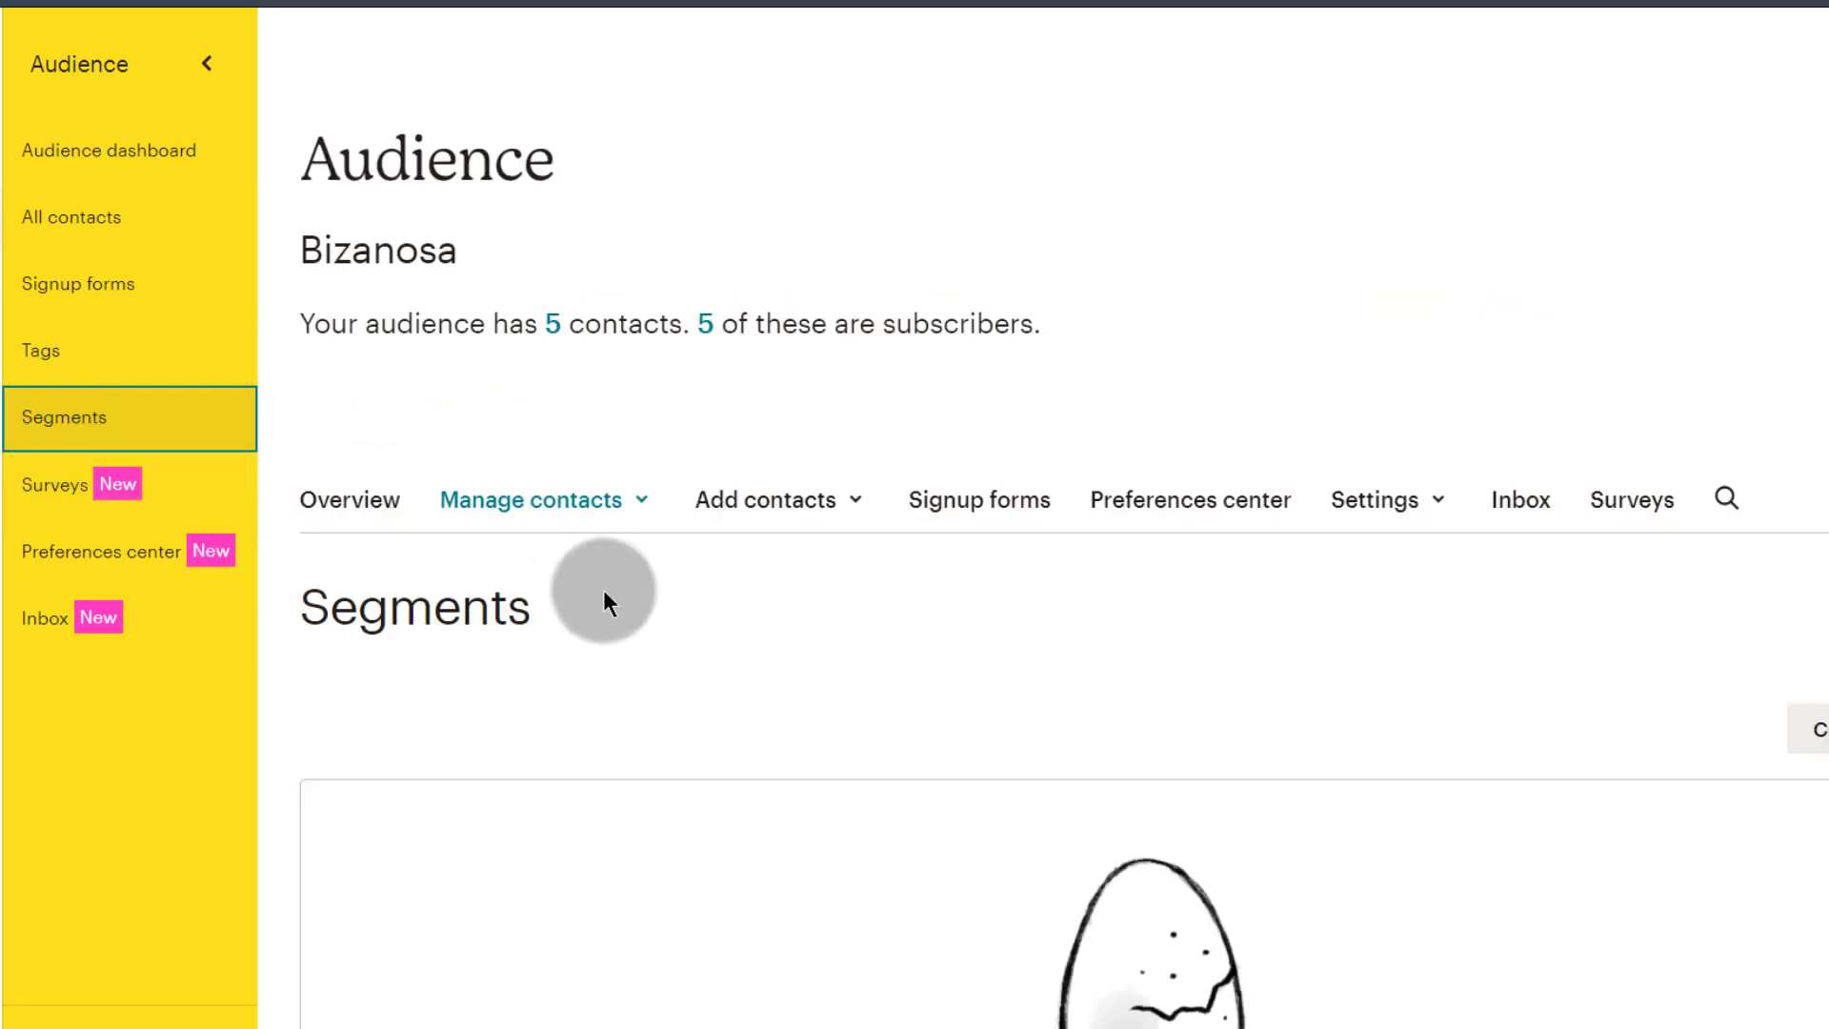
pyautogui.scroll(-3, 781, 654)
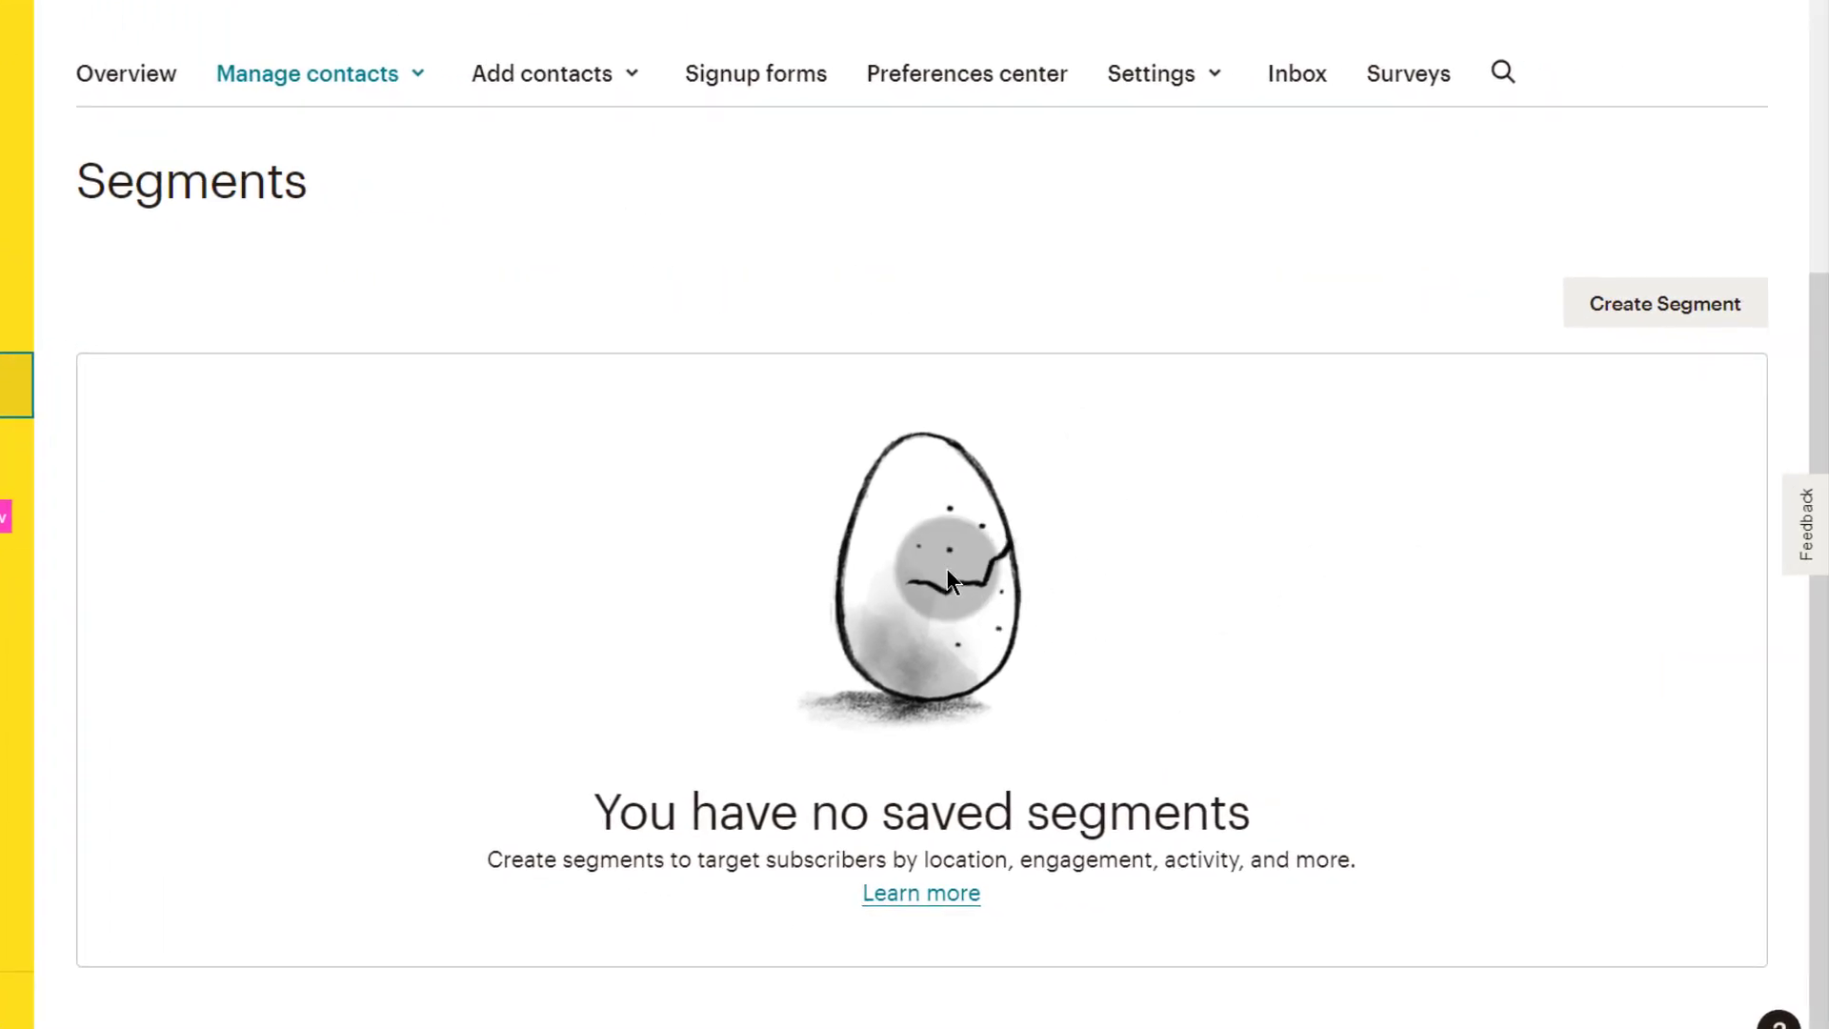
pyautogui.scroll(3, 1171, 604)
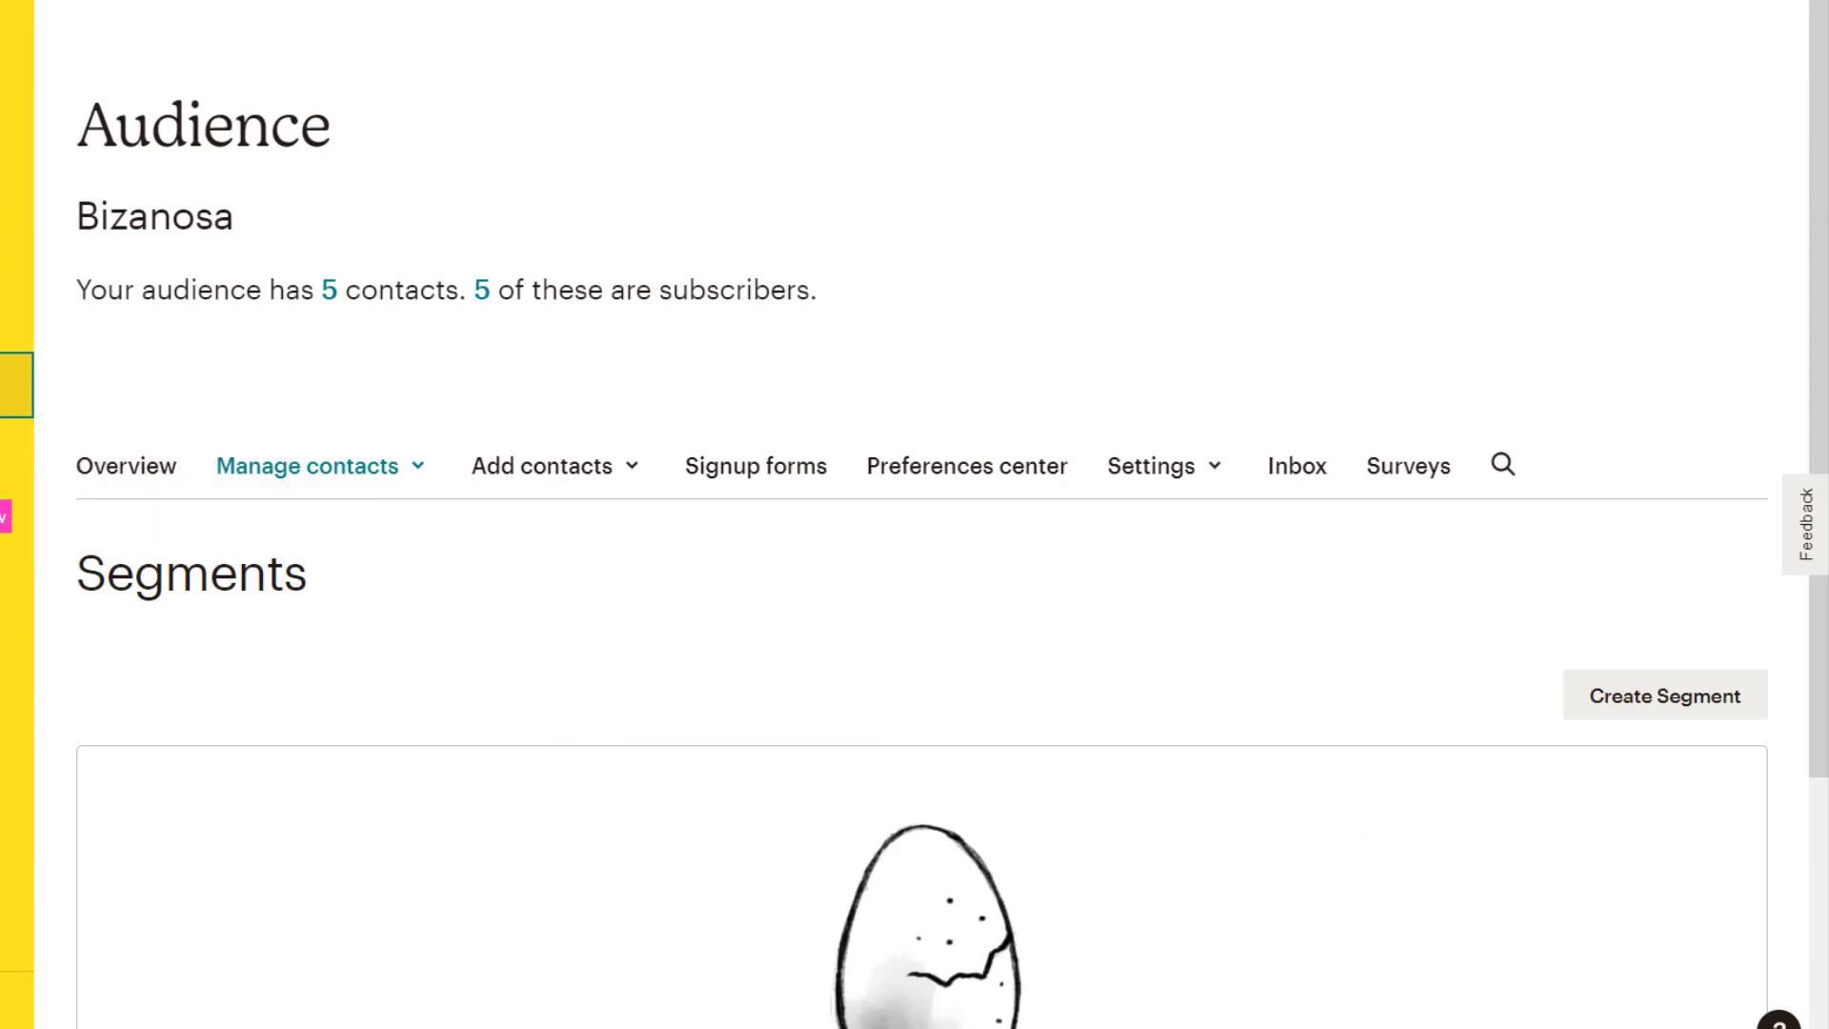
pyautogui.click(10, 319)
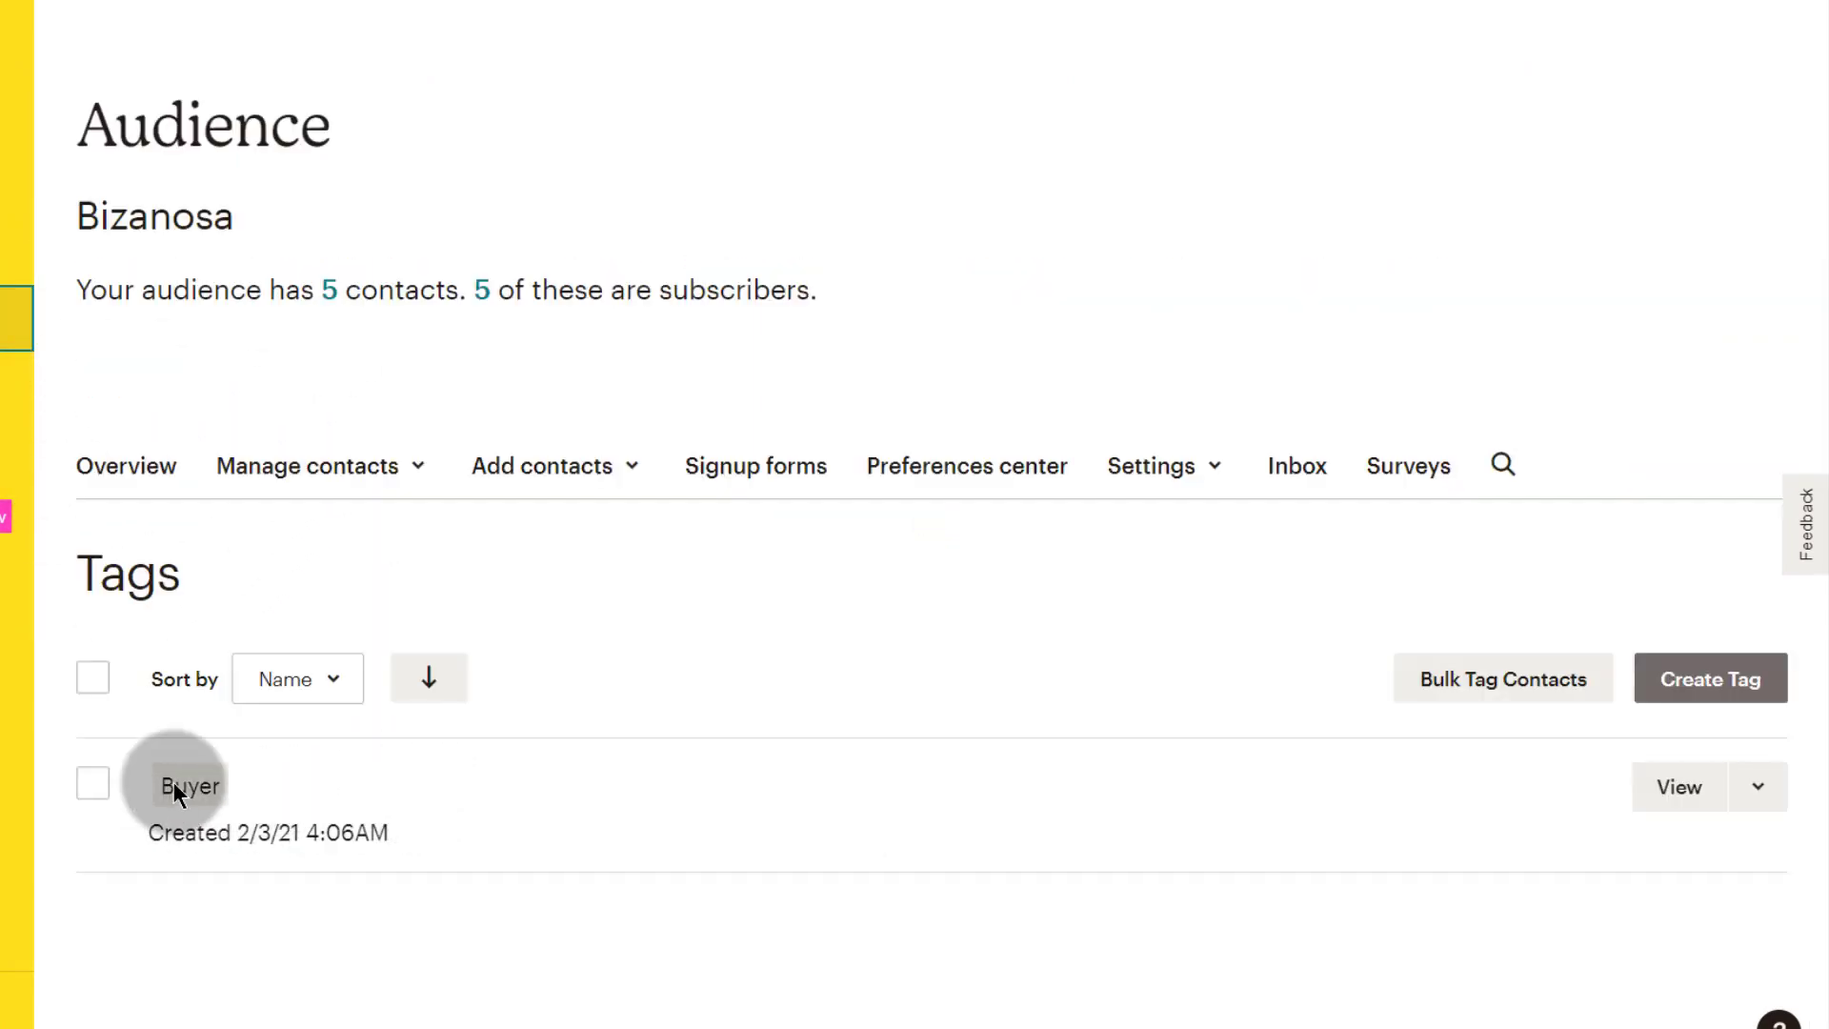
# Step: Remove the Buyer tag from the second tagged contact, then return to the Buyer-tagged list
pyautogui.click(1686, 780)
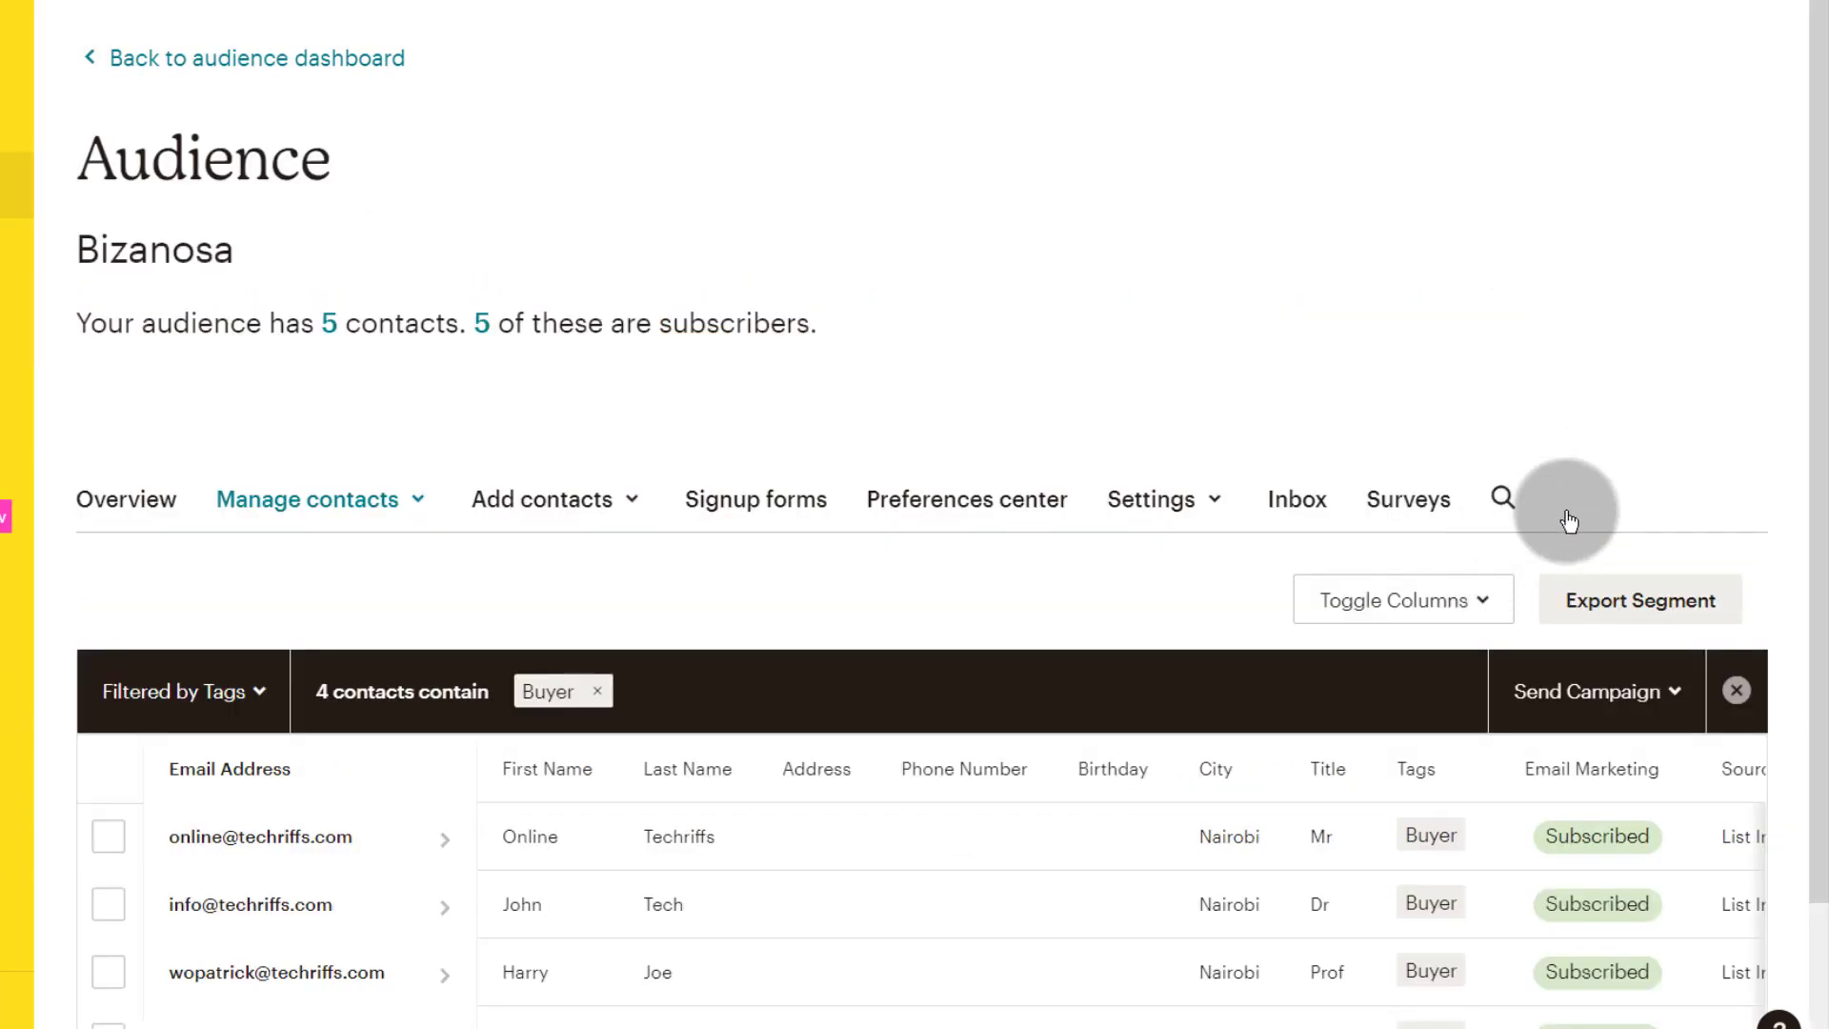
pyautogui.click(1610, 688)
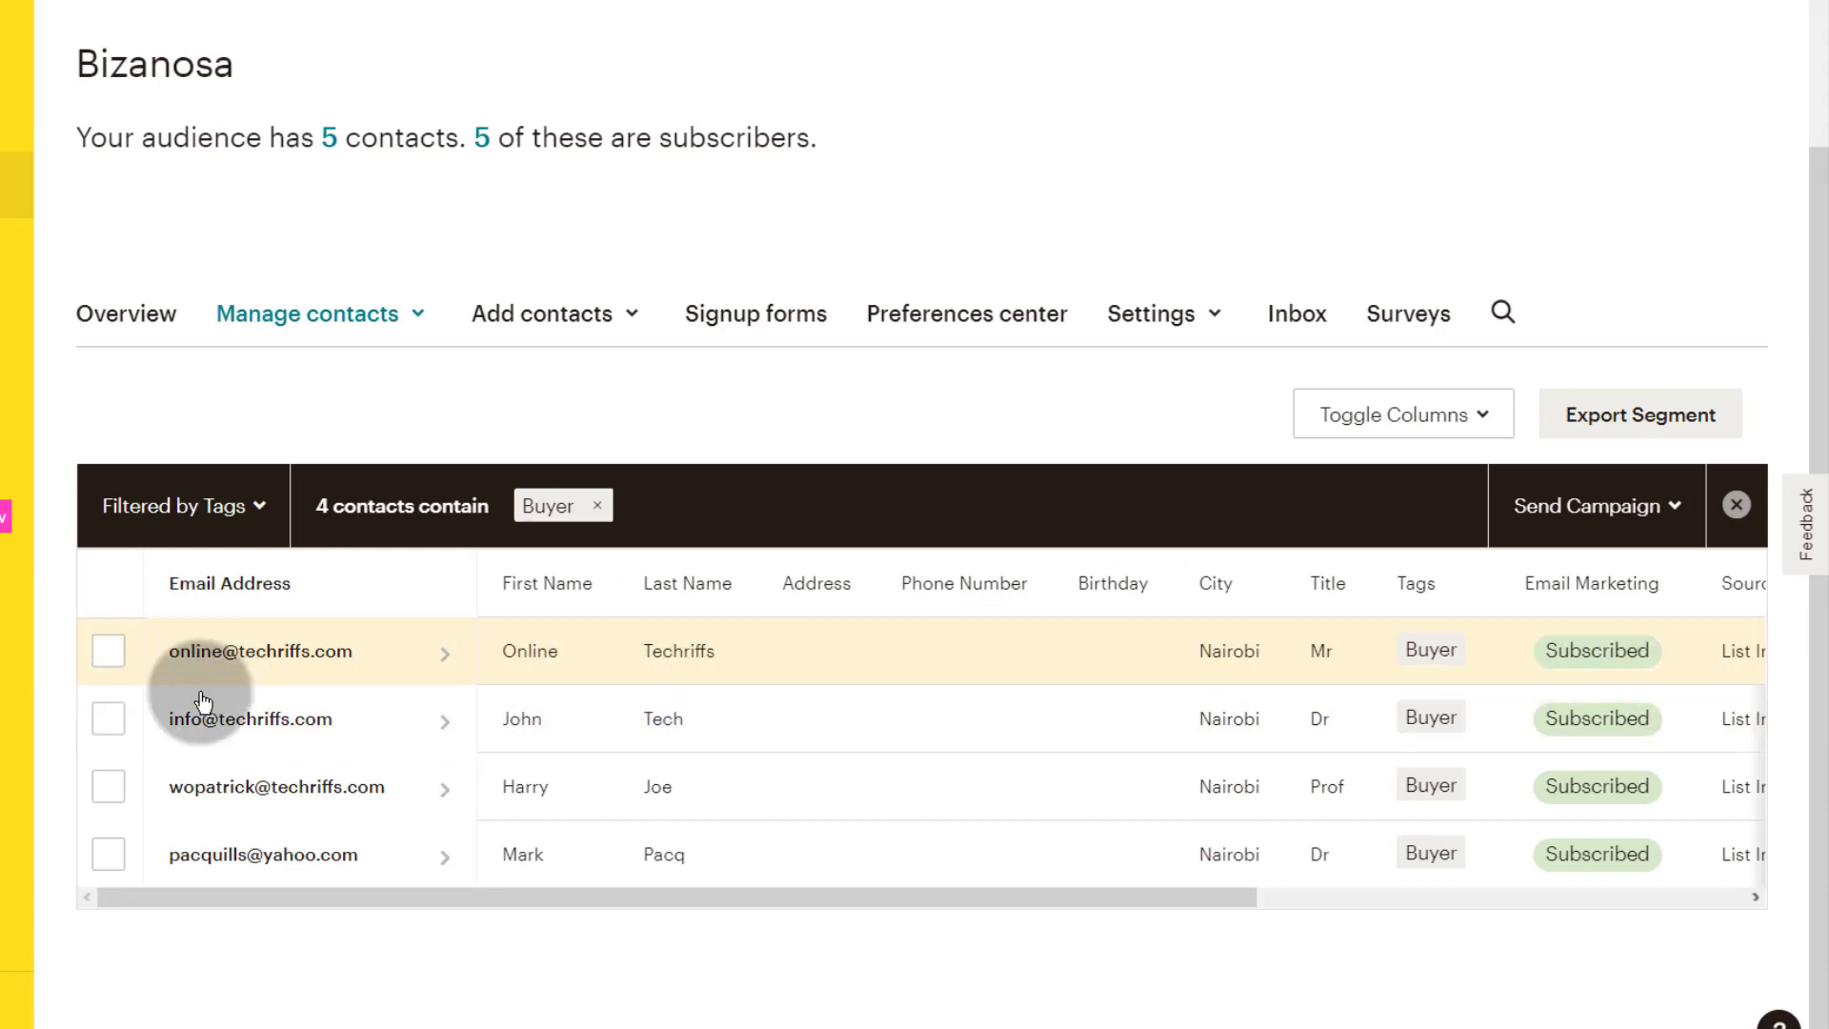
pyautogui.click(212, 723)
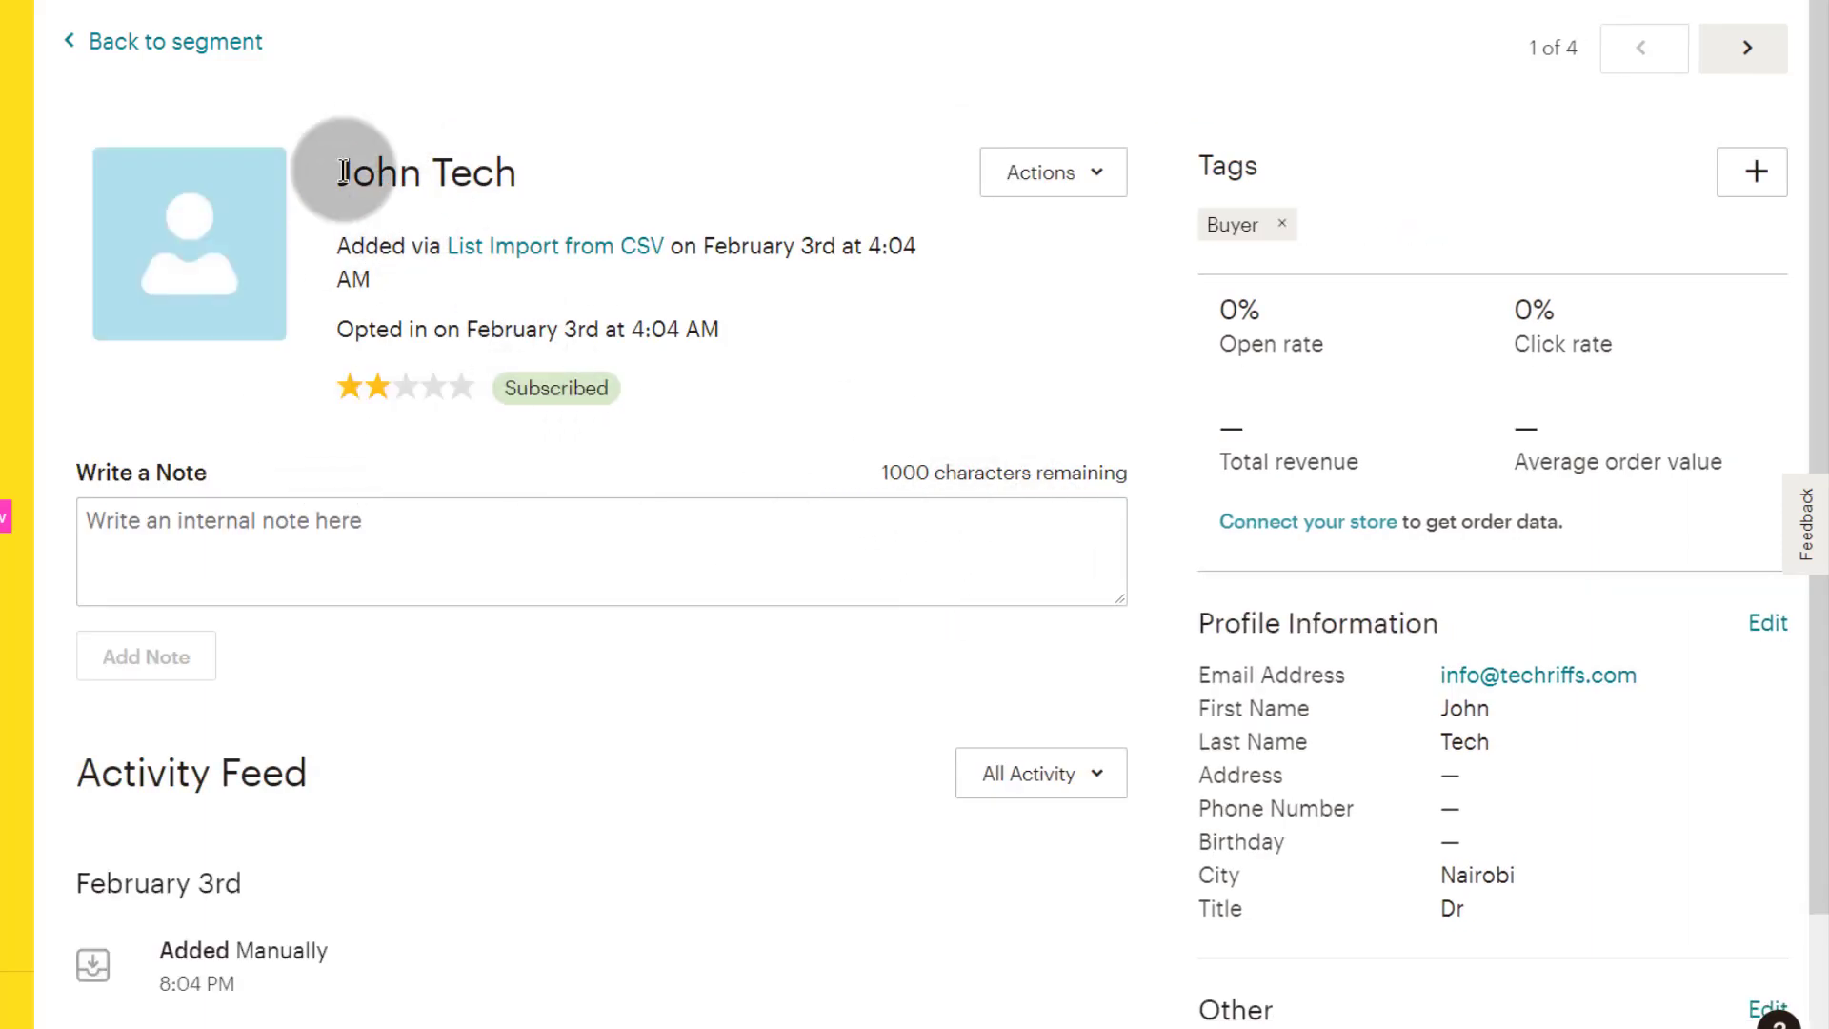
pyautogui.click(1299, 225)
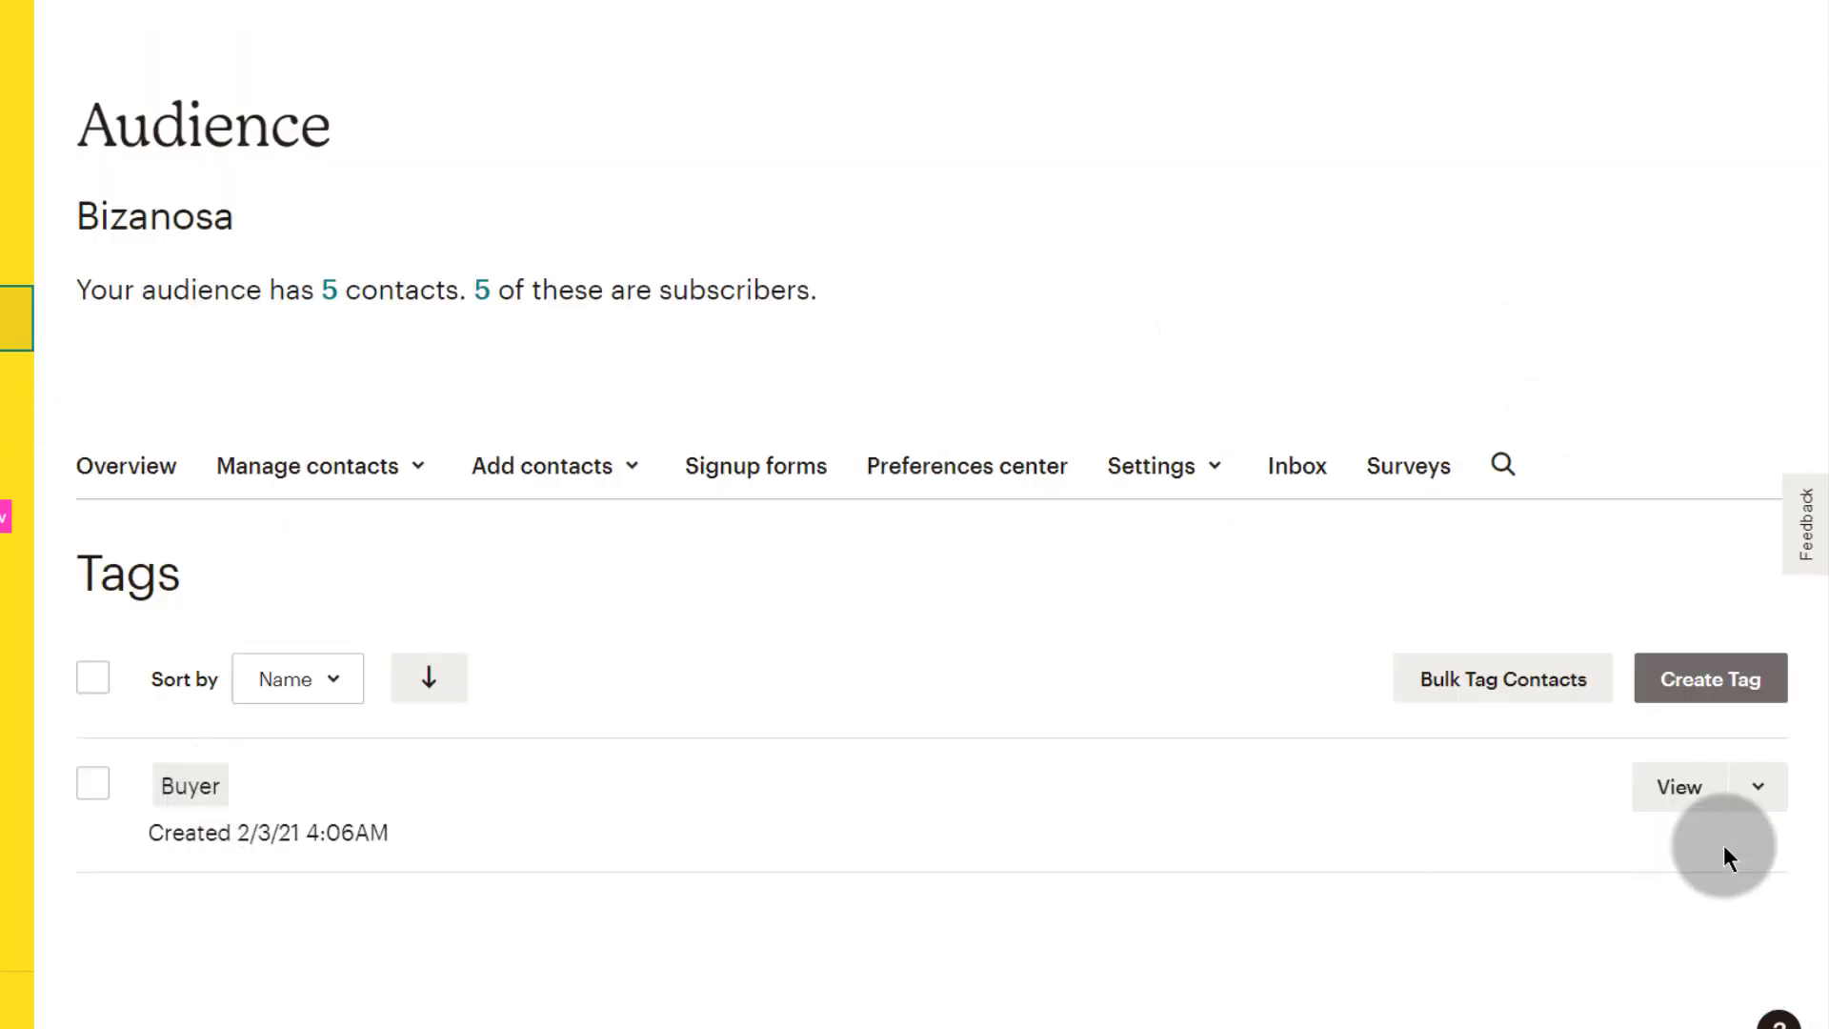
pyautogui.click(1681, 787)
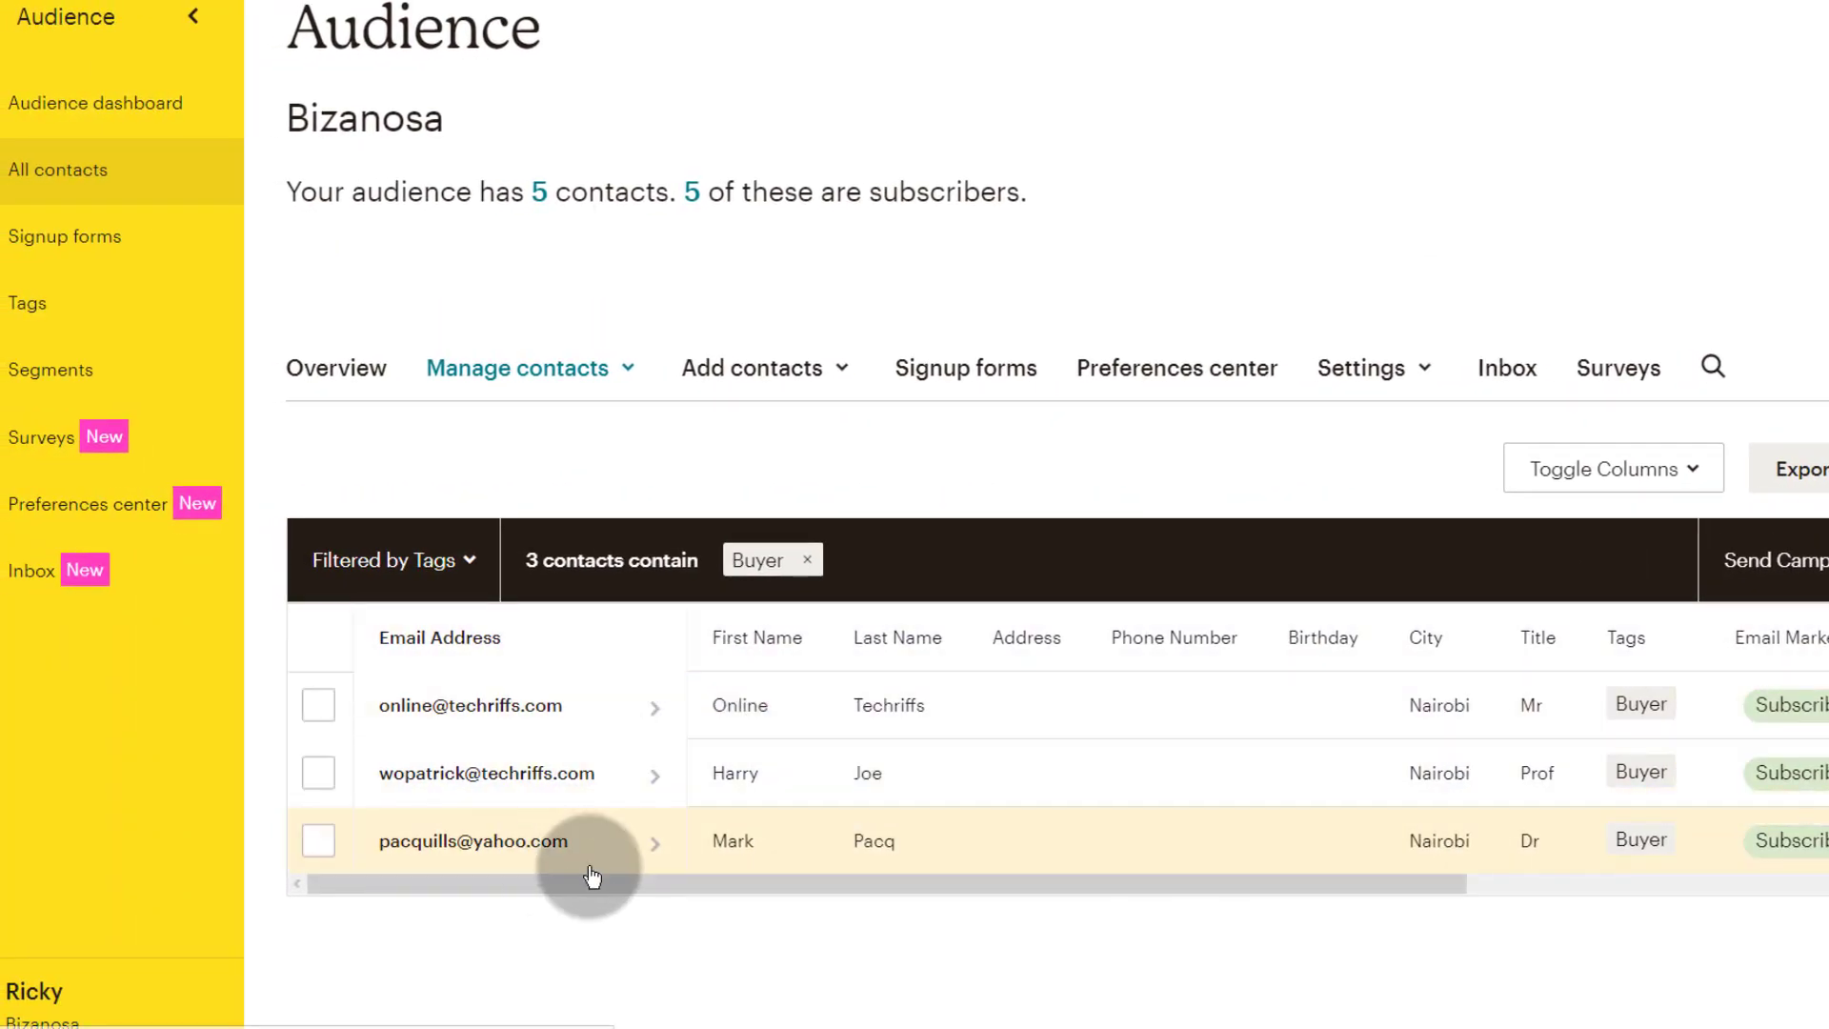
pyautogui.scroll(1, 550, 473)
# Step: Go to the Bizanosa audience's Segments page and start a new segment
pyautogui.click(27, 376)
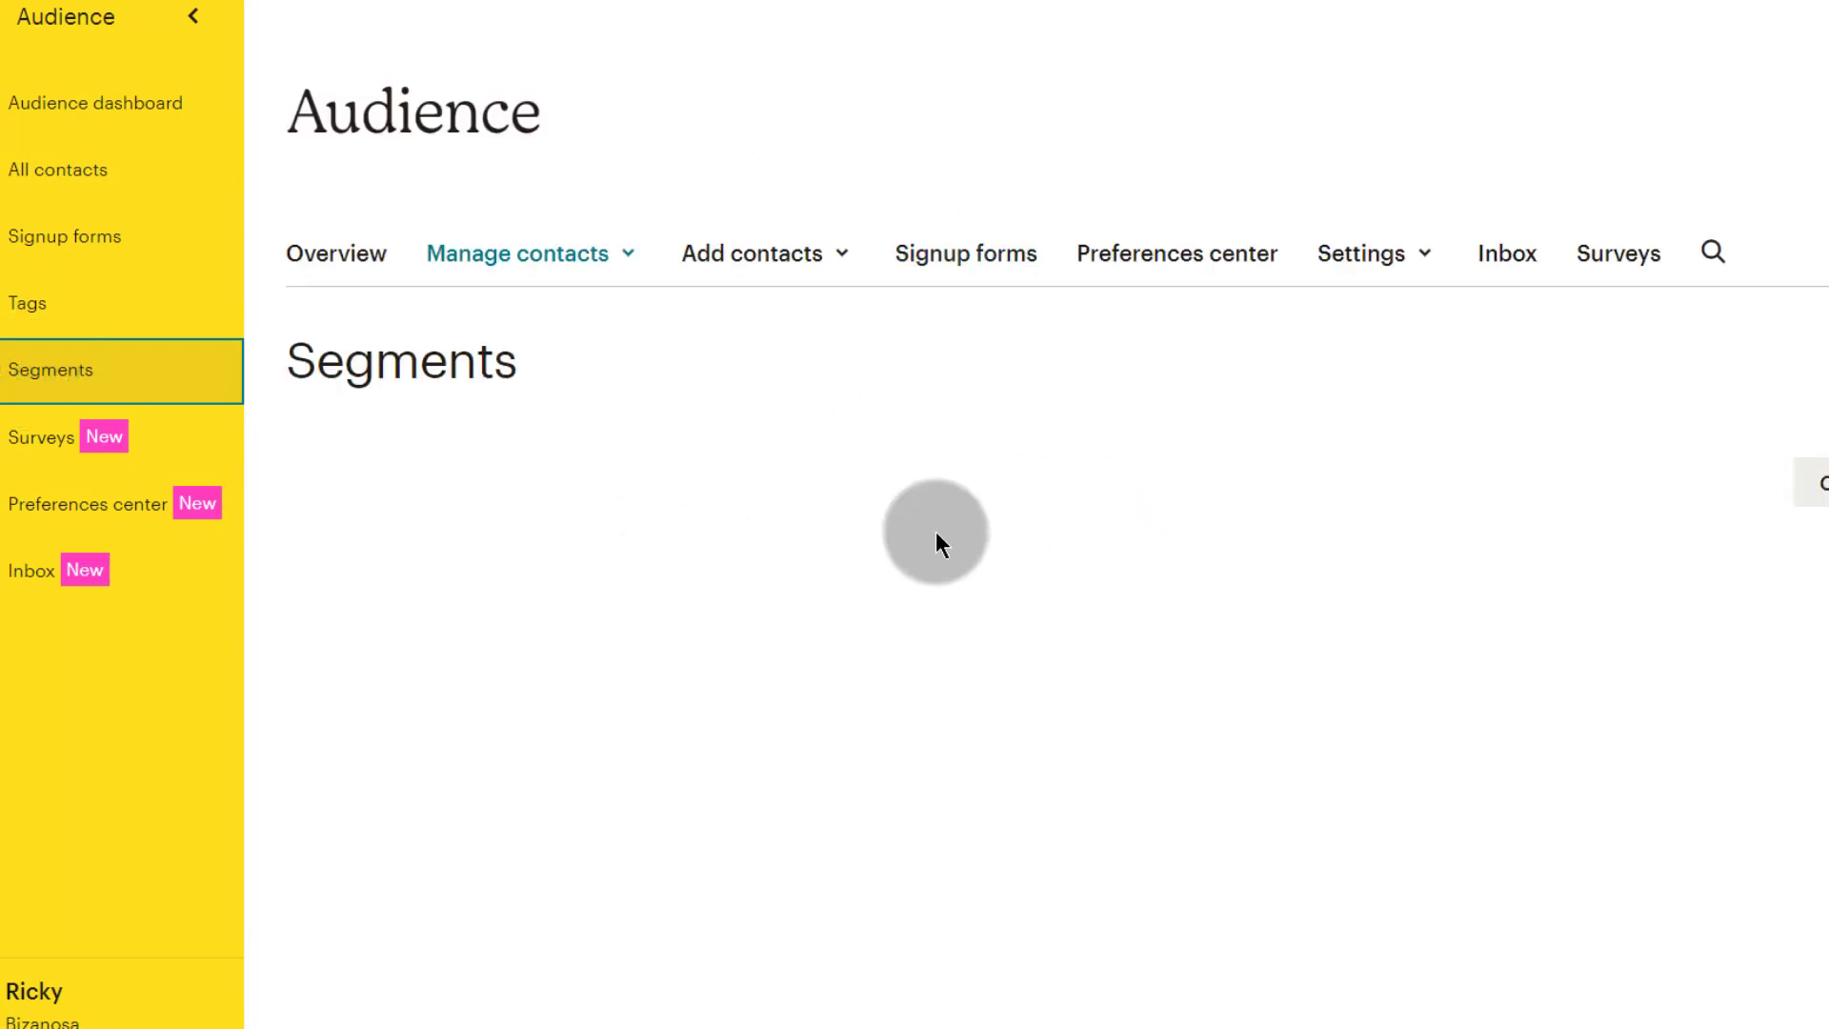
pyautogui.scroll(-4, 591, 564)
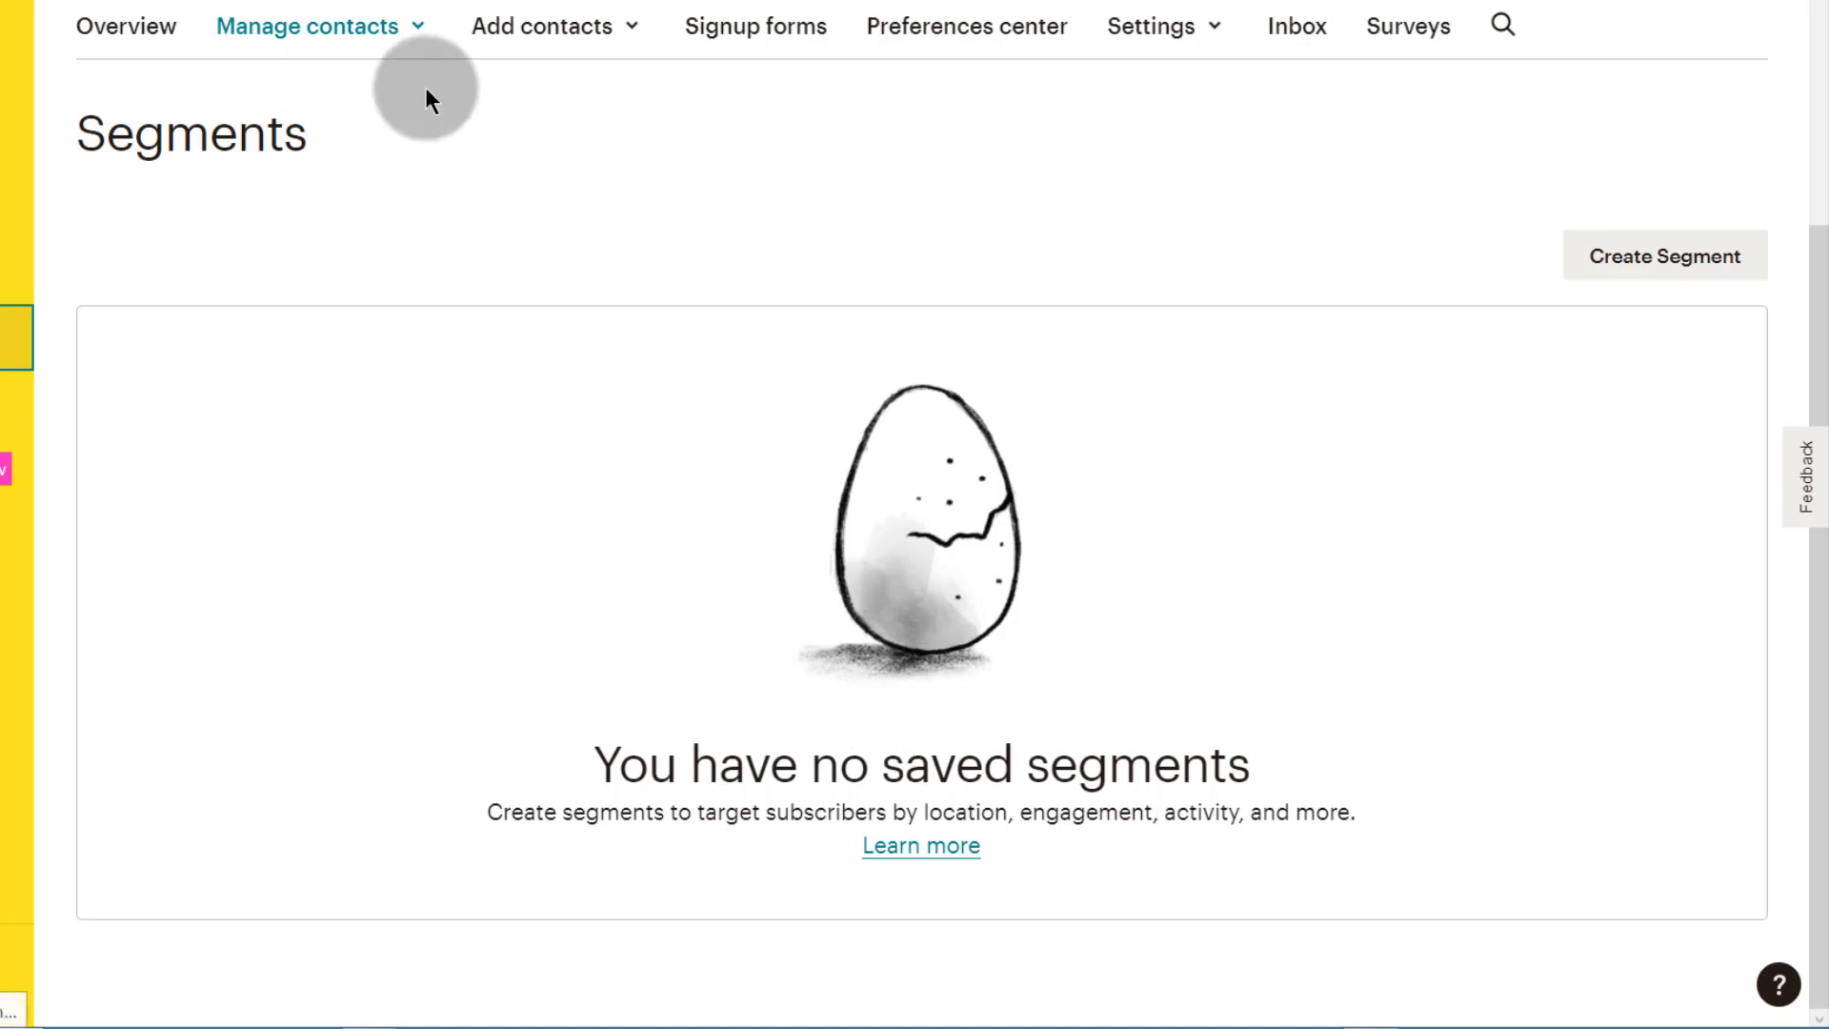
pyautogui.click(1675, 253)
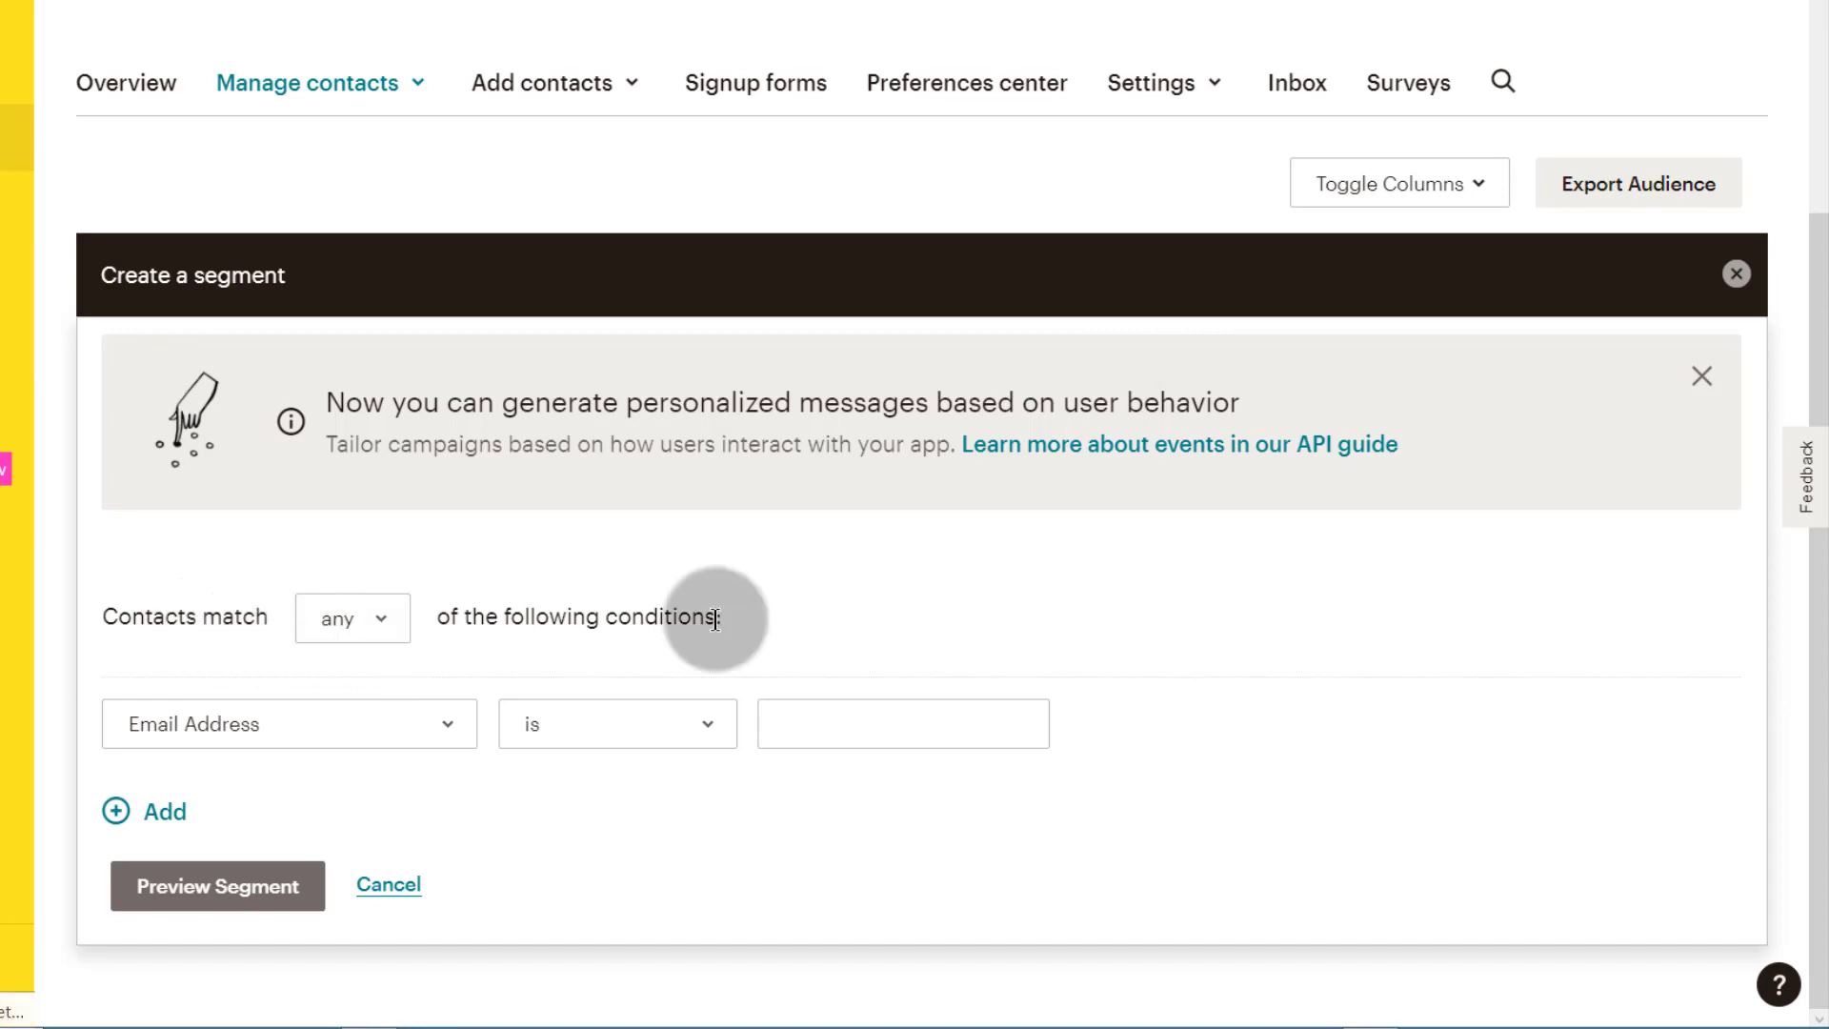
pyautogui.scroll(4, 800, 477)
pyautogui.scroll(-4, 753, 443)
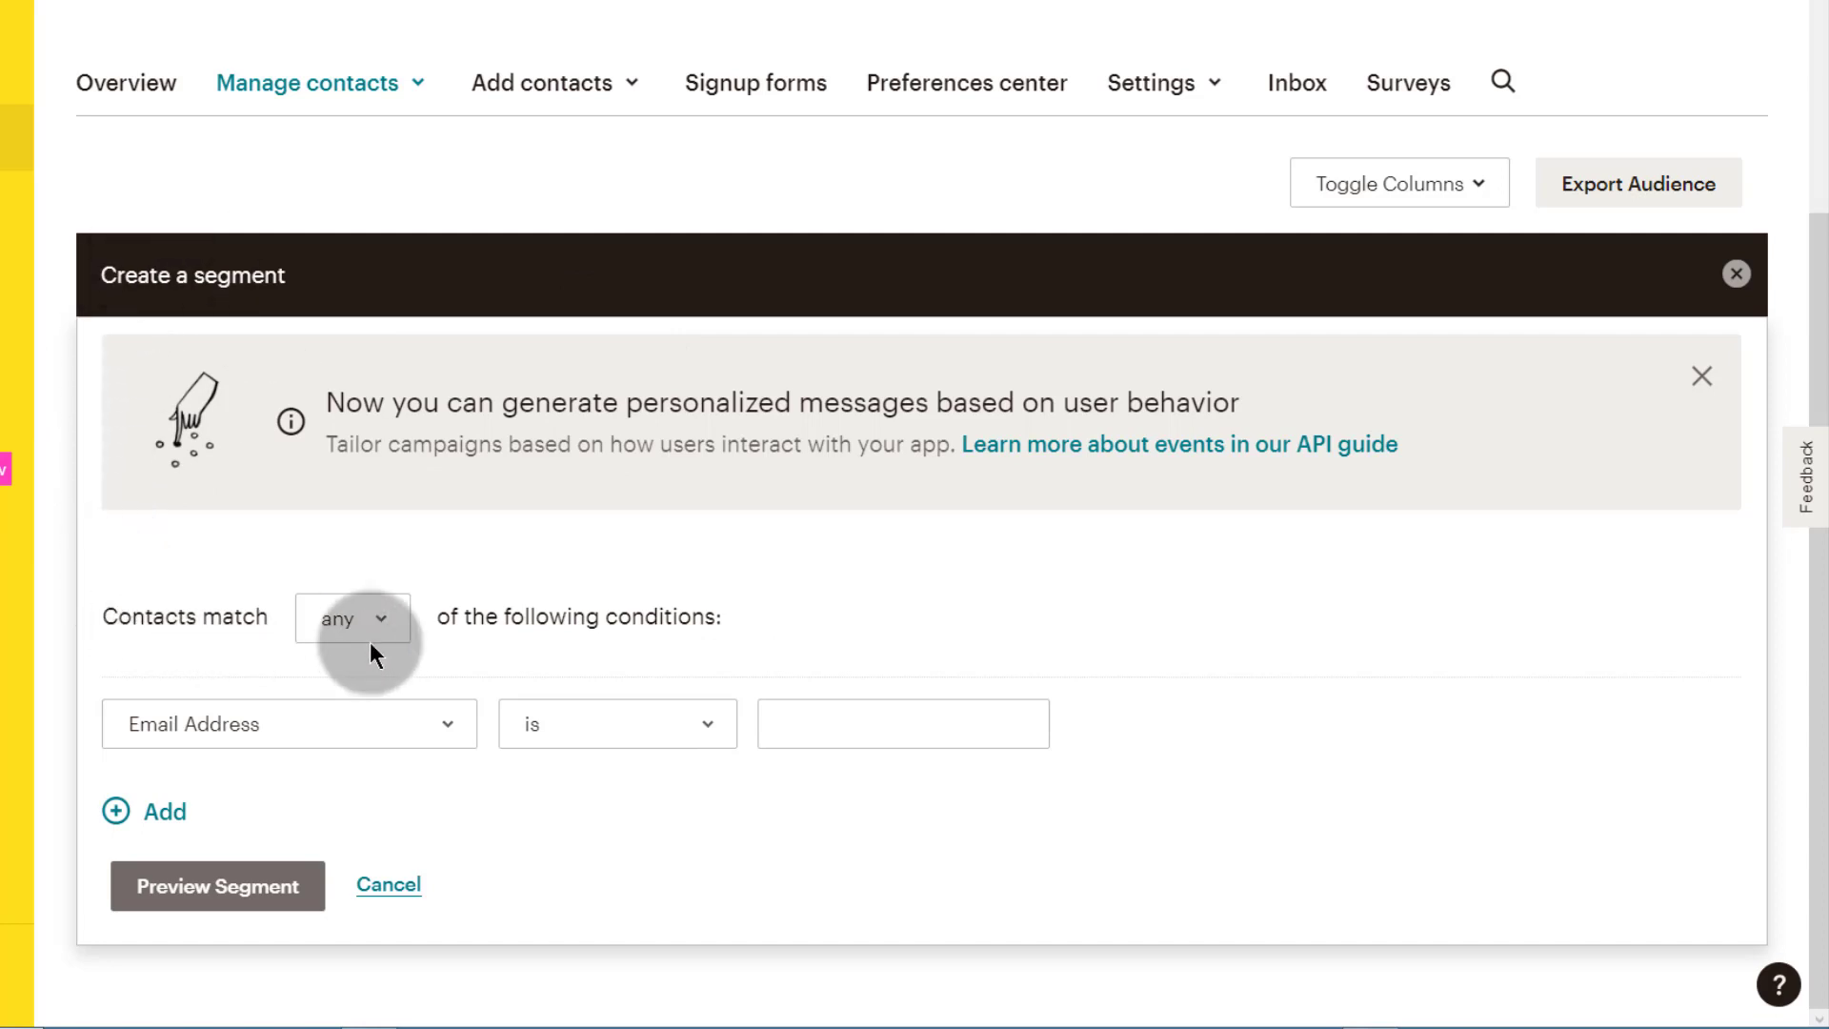
# Step: Set the segment's condition to match contacts whose Tags include Buyer
pyautogui.click(381, 615)
pyautogui.click(382, 616)
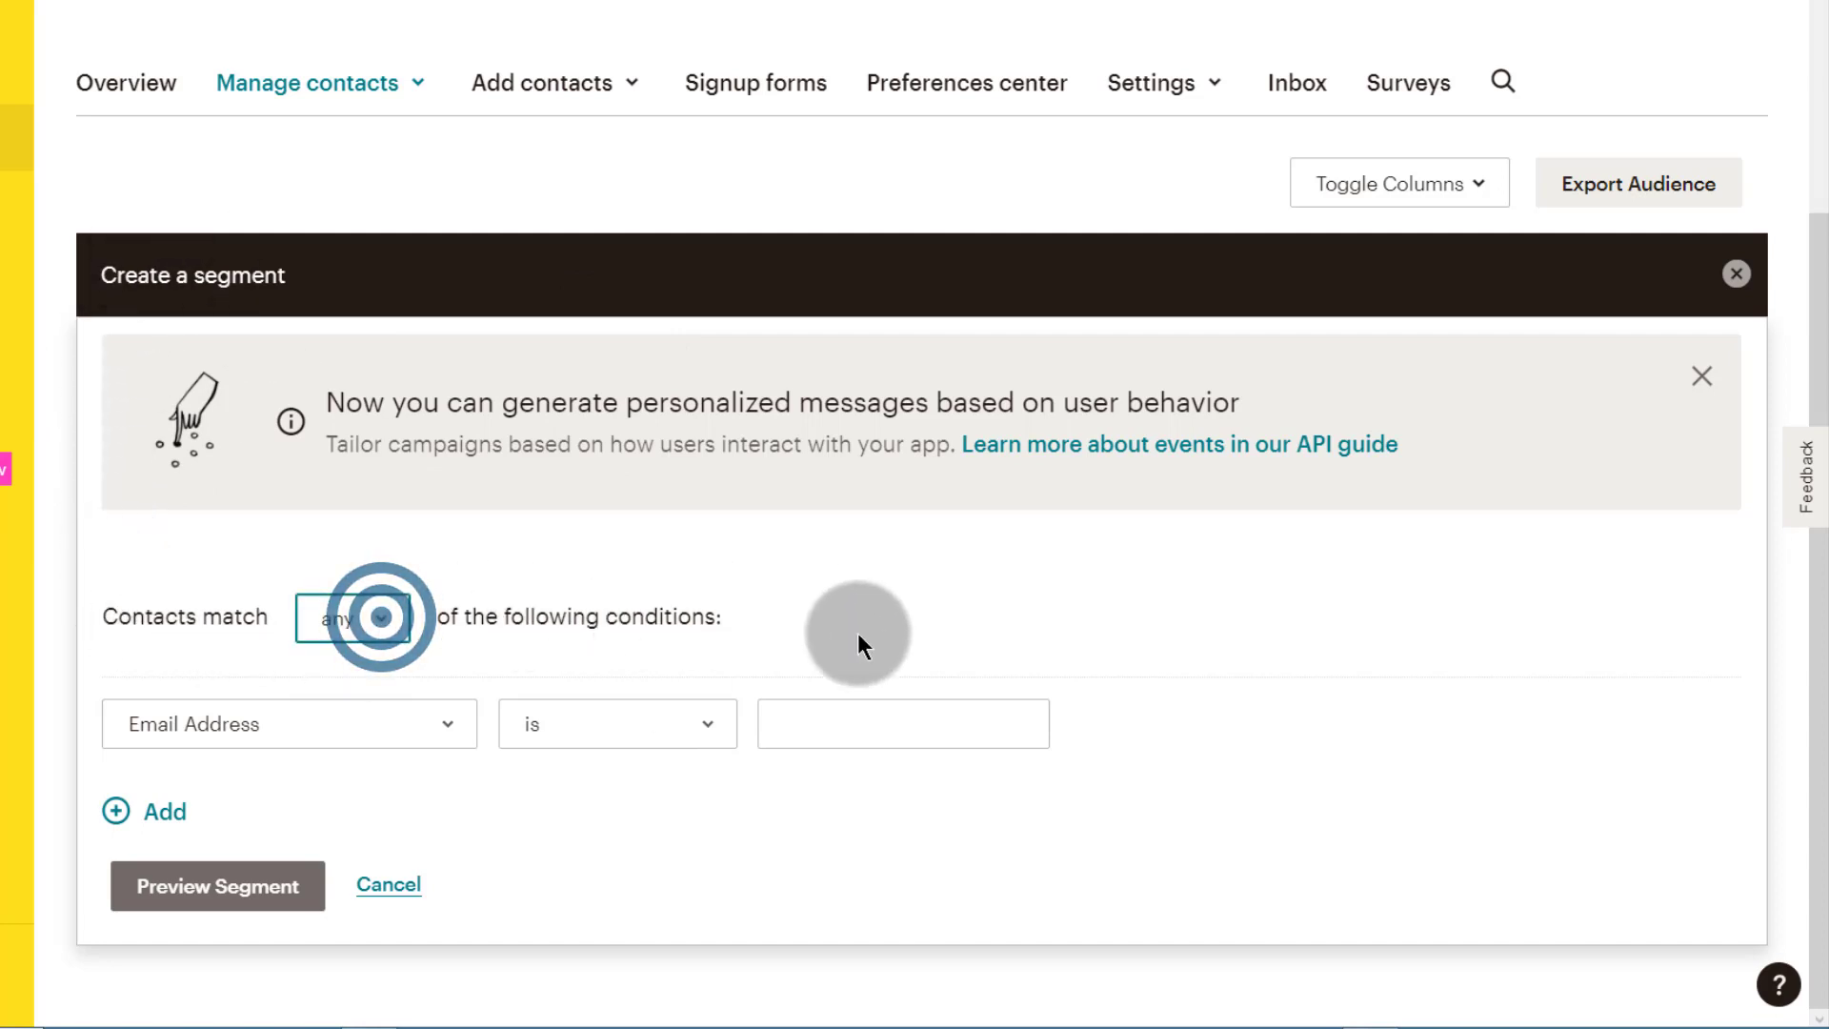
pyautogui.click(343, 621)
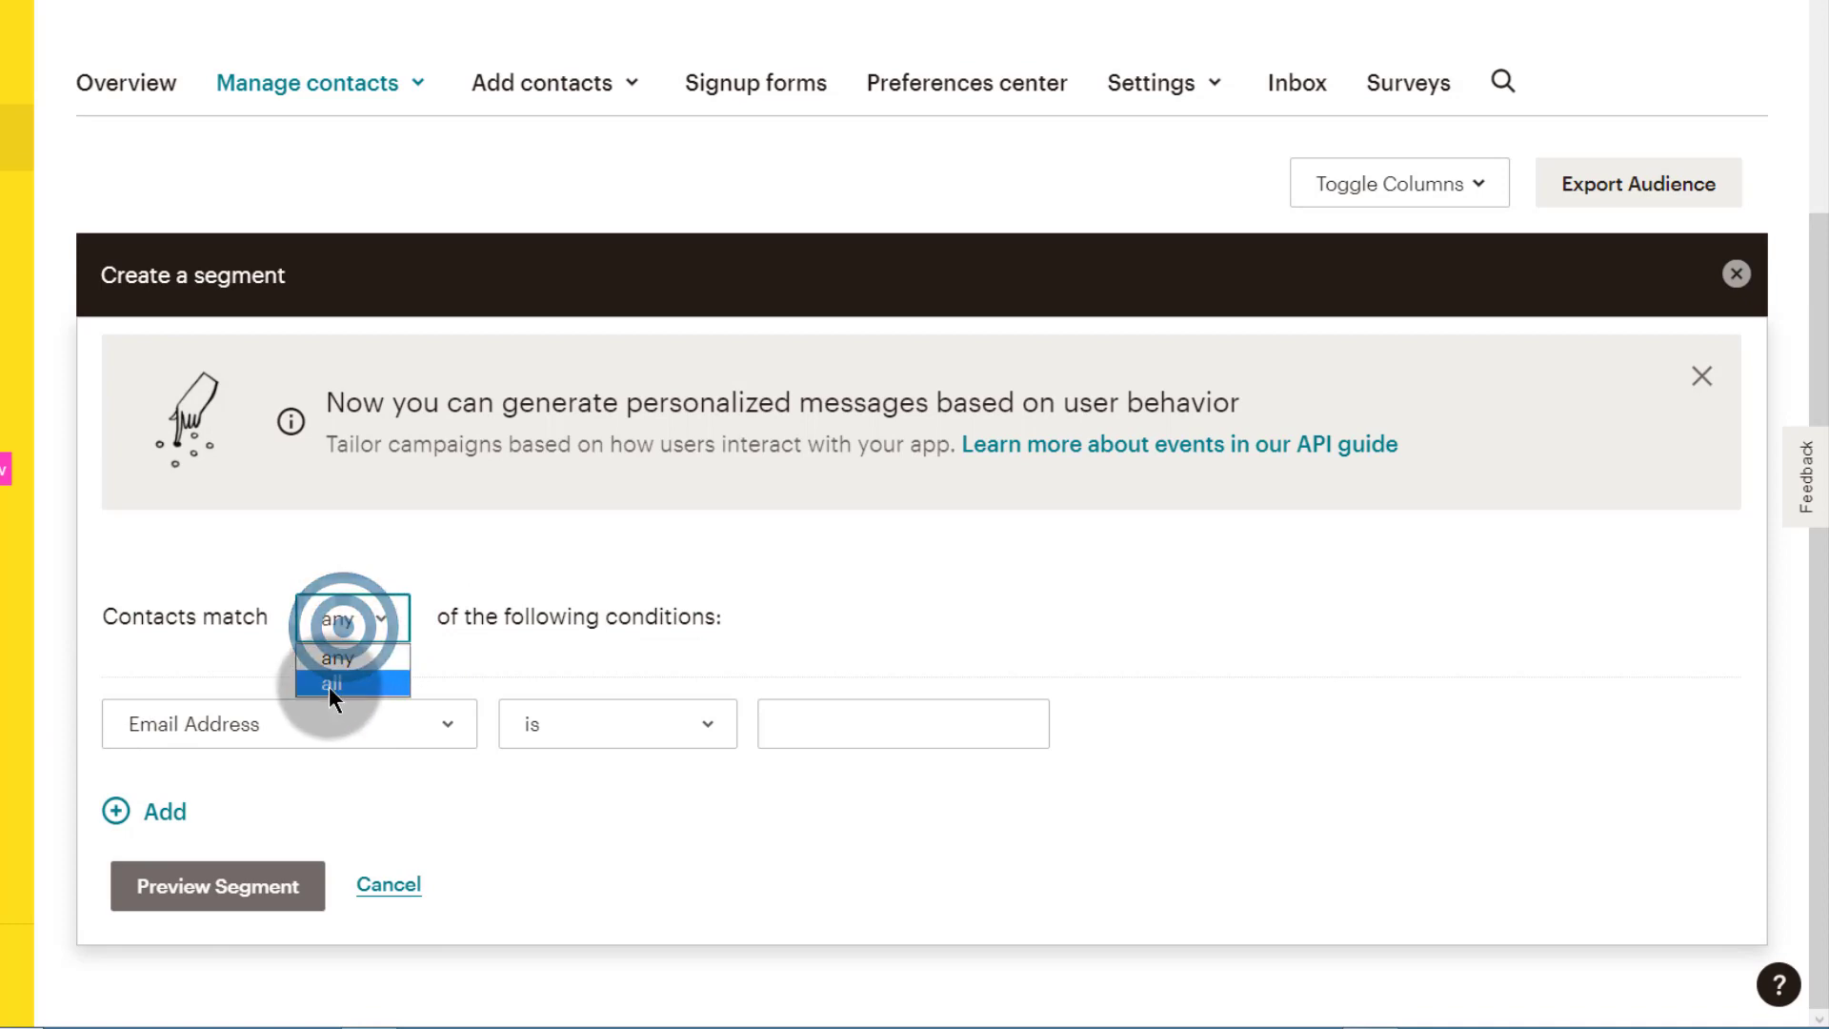
pyautogui.click(123, 666)
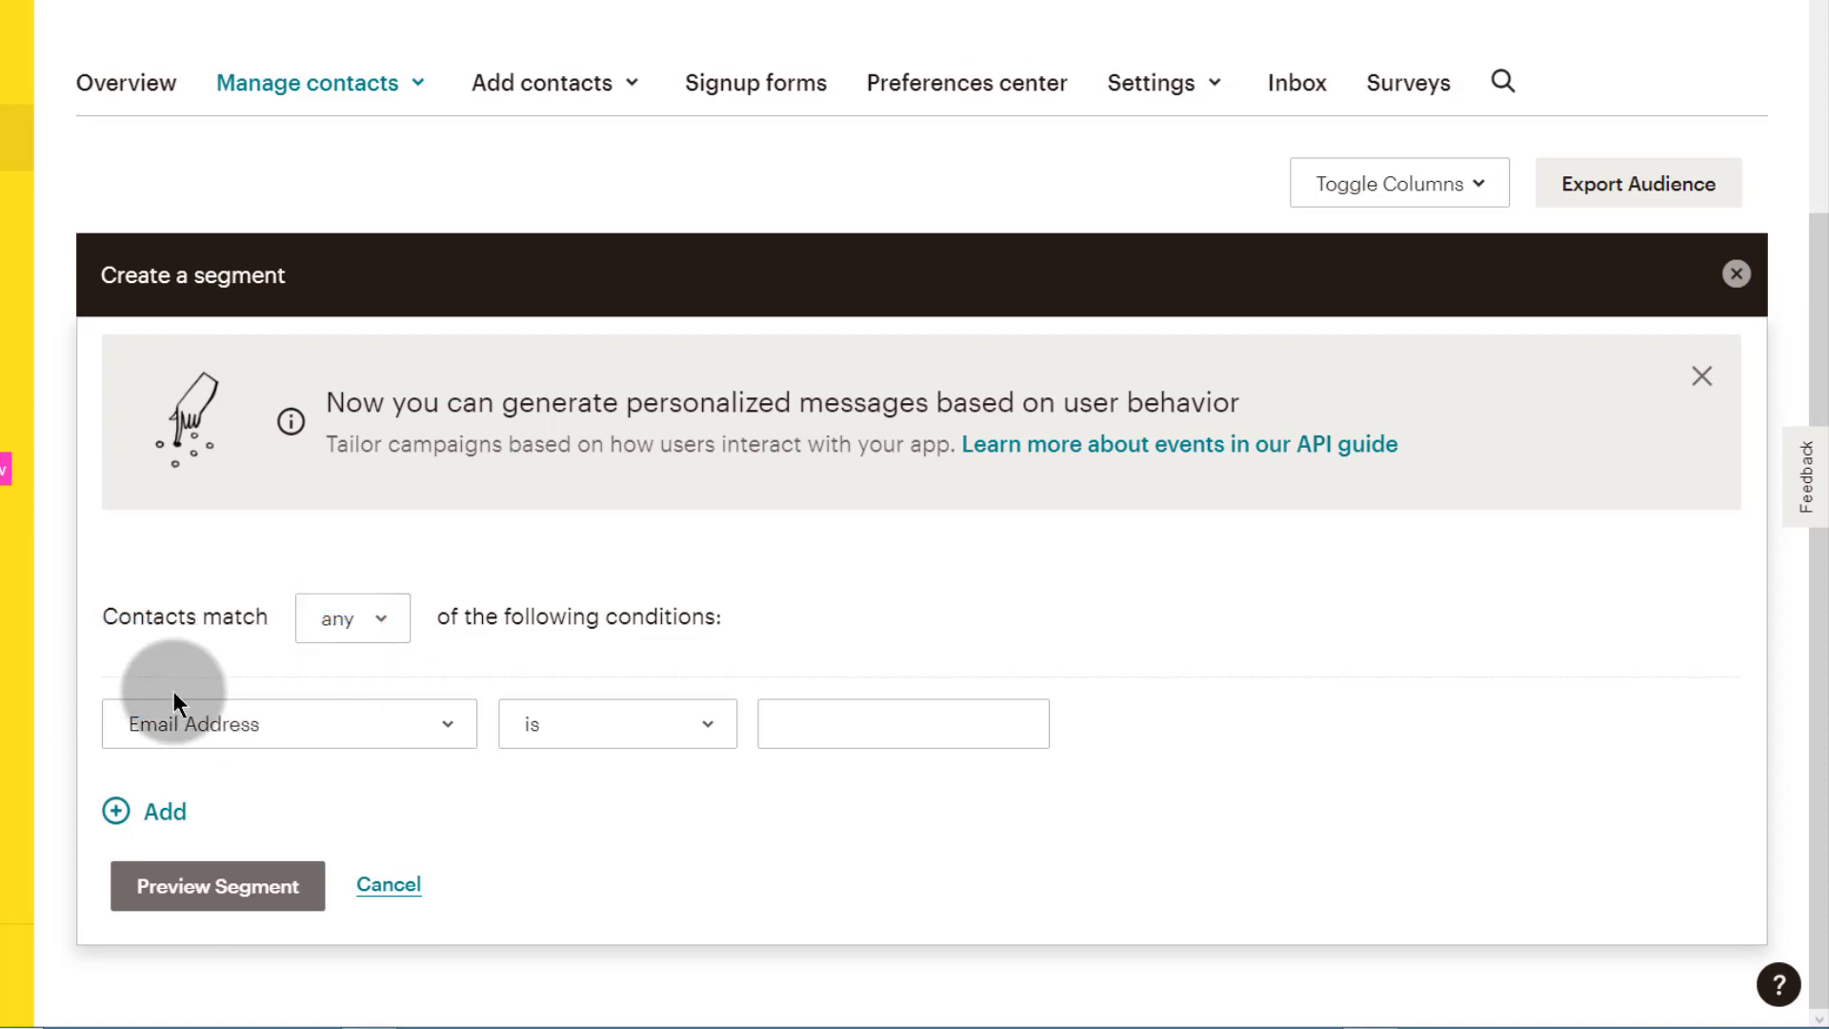
pyautogui.click(177, 722)
pyautogui.scroll(1, 233, 526)
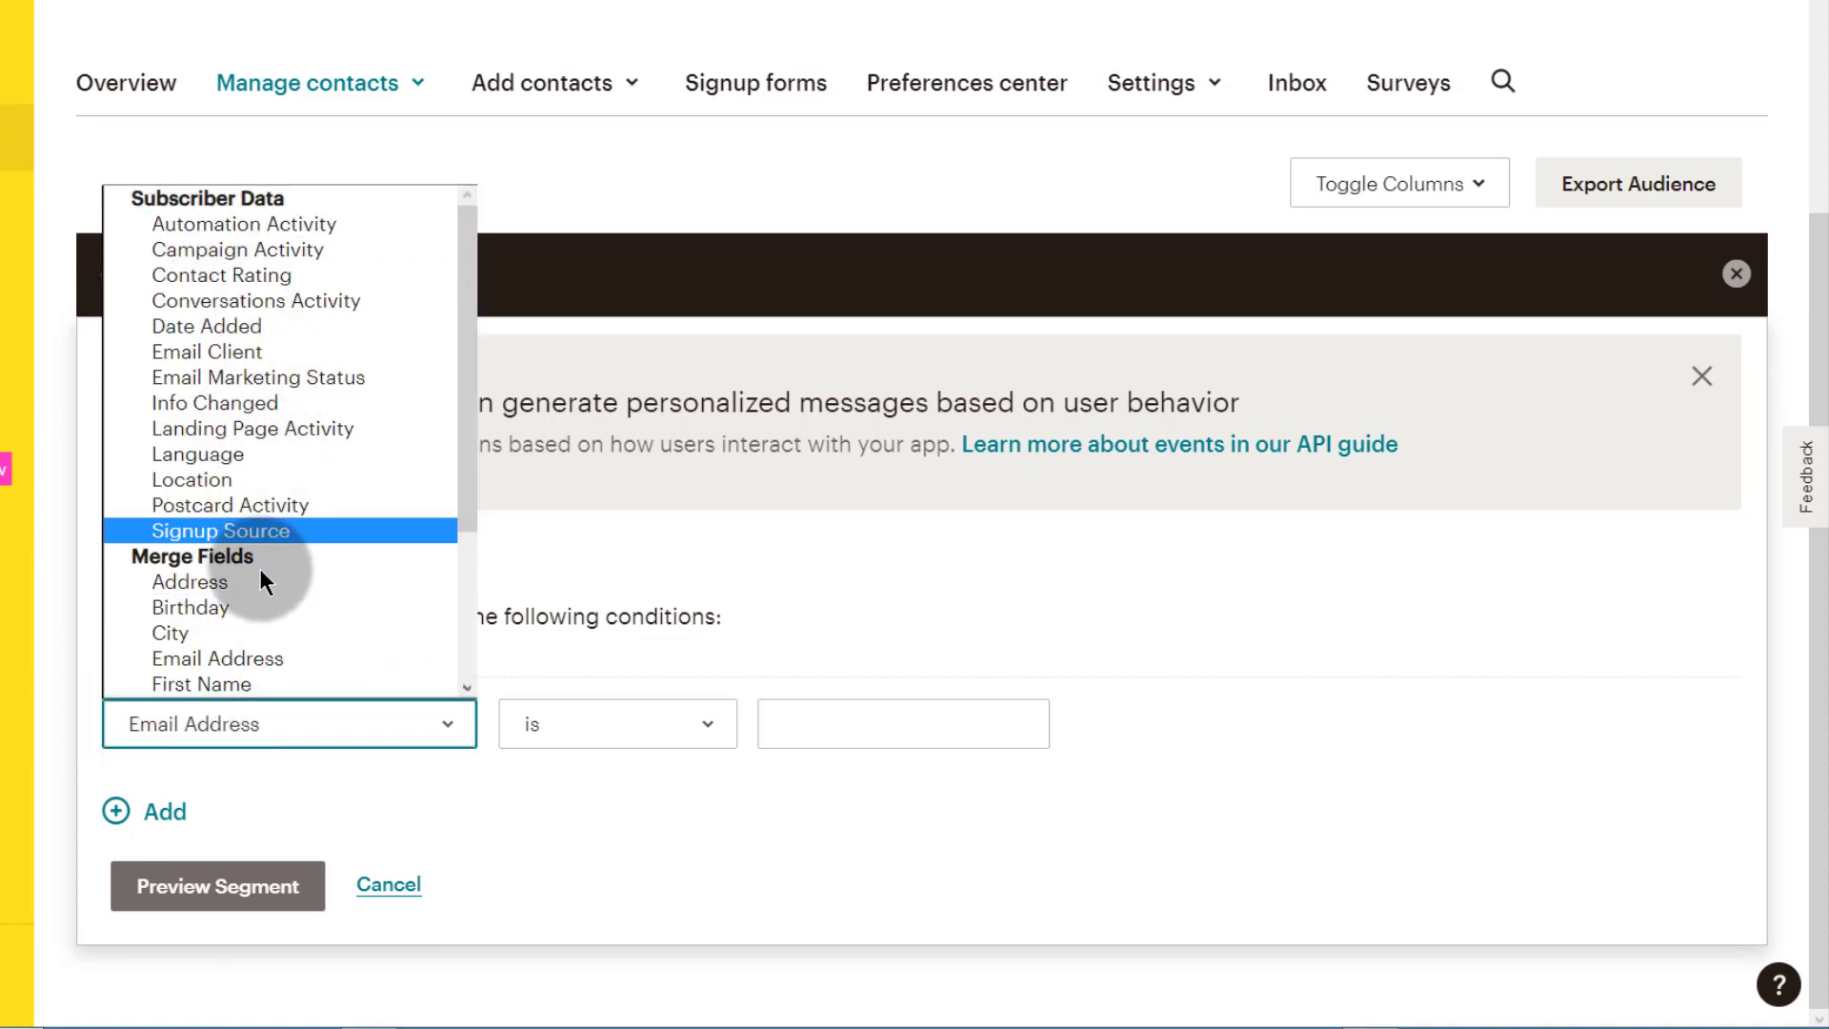
pyautogui.scroll(-3, 253, 587)
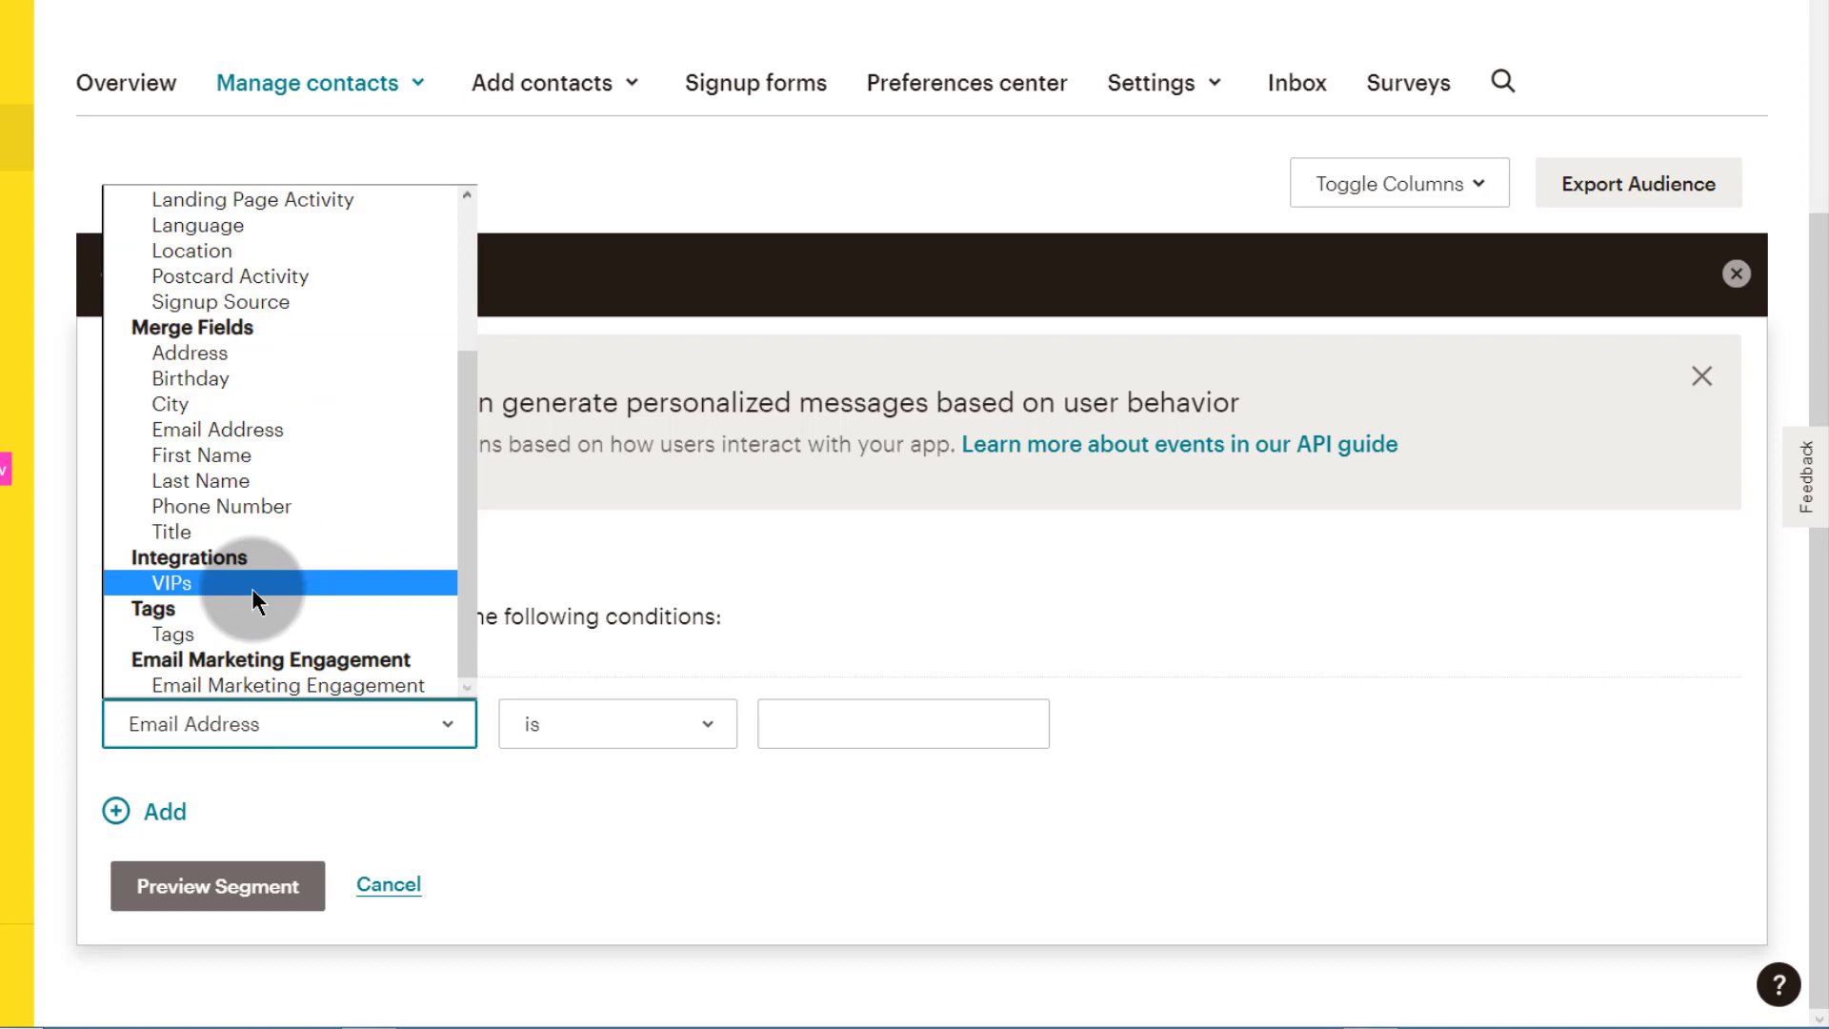
pyautogui.click(193, 635)
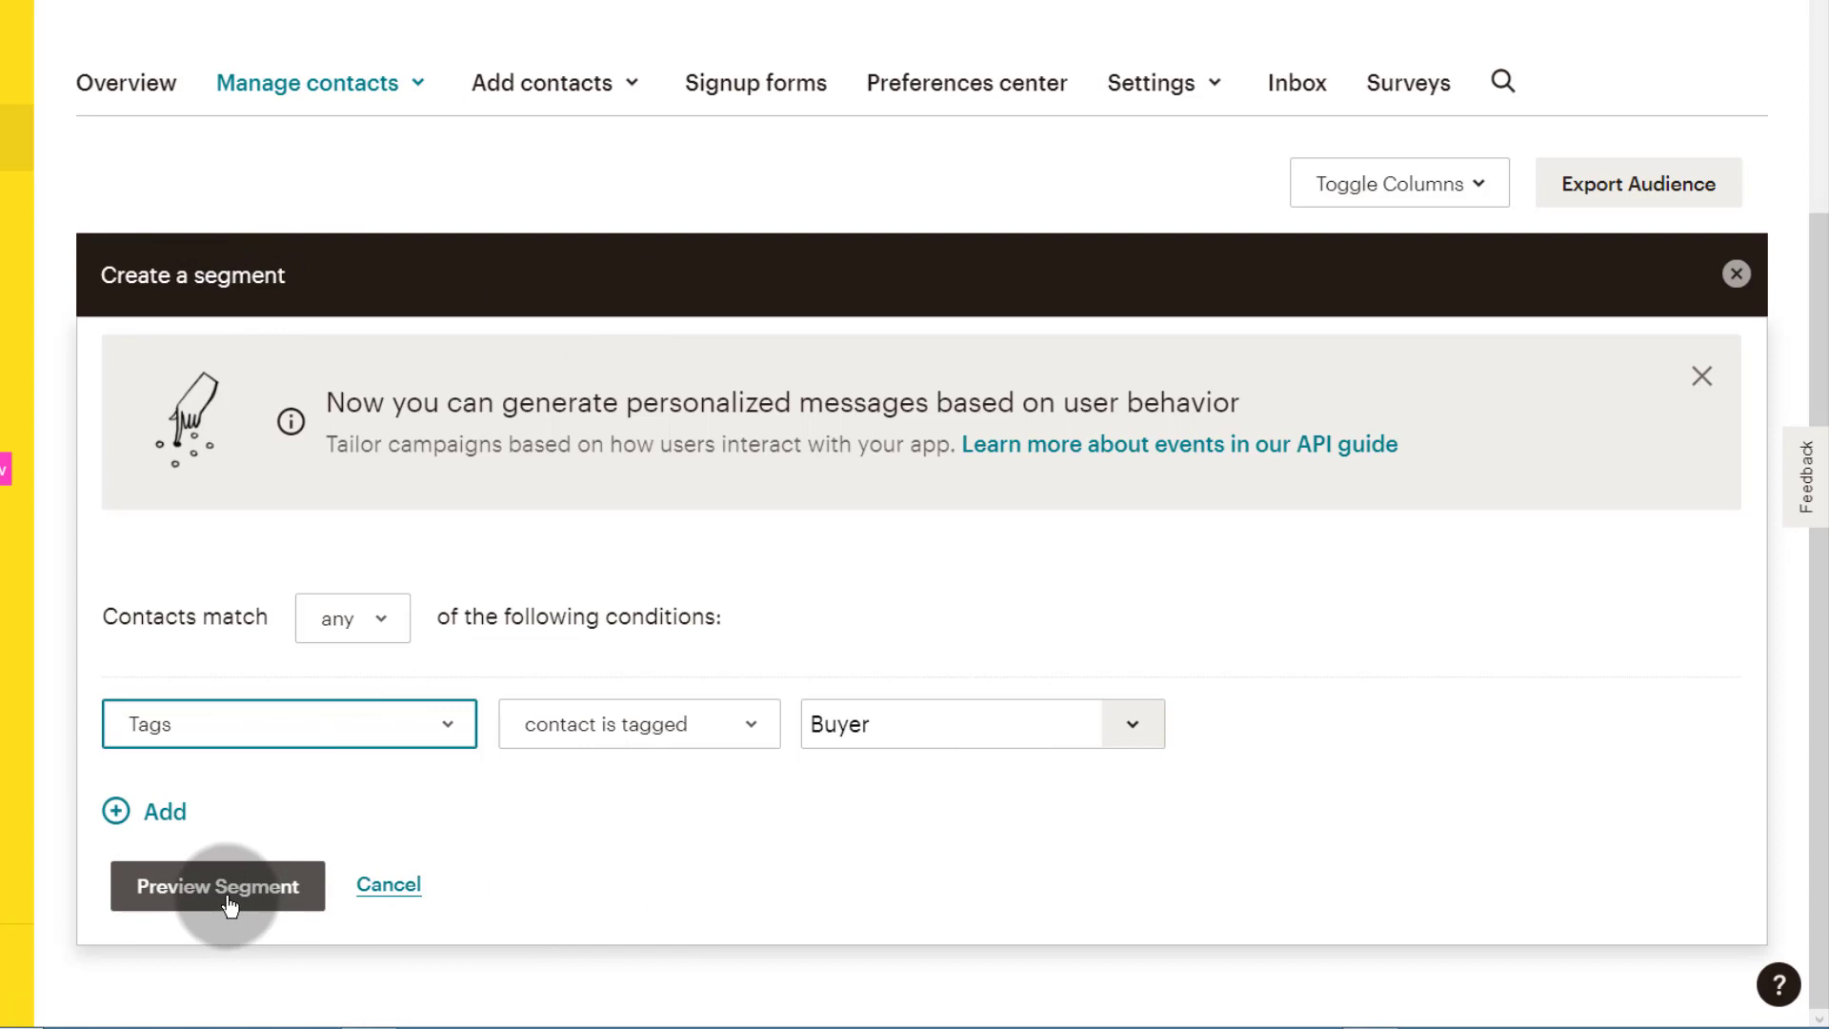
# Step: Try adding a second segment condition on the City field
pyautogui.click(173, 813)
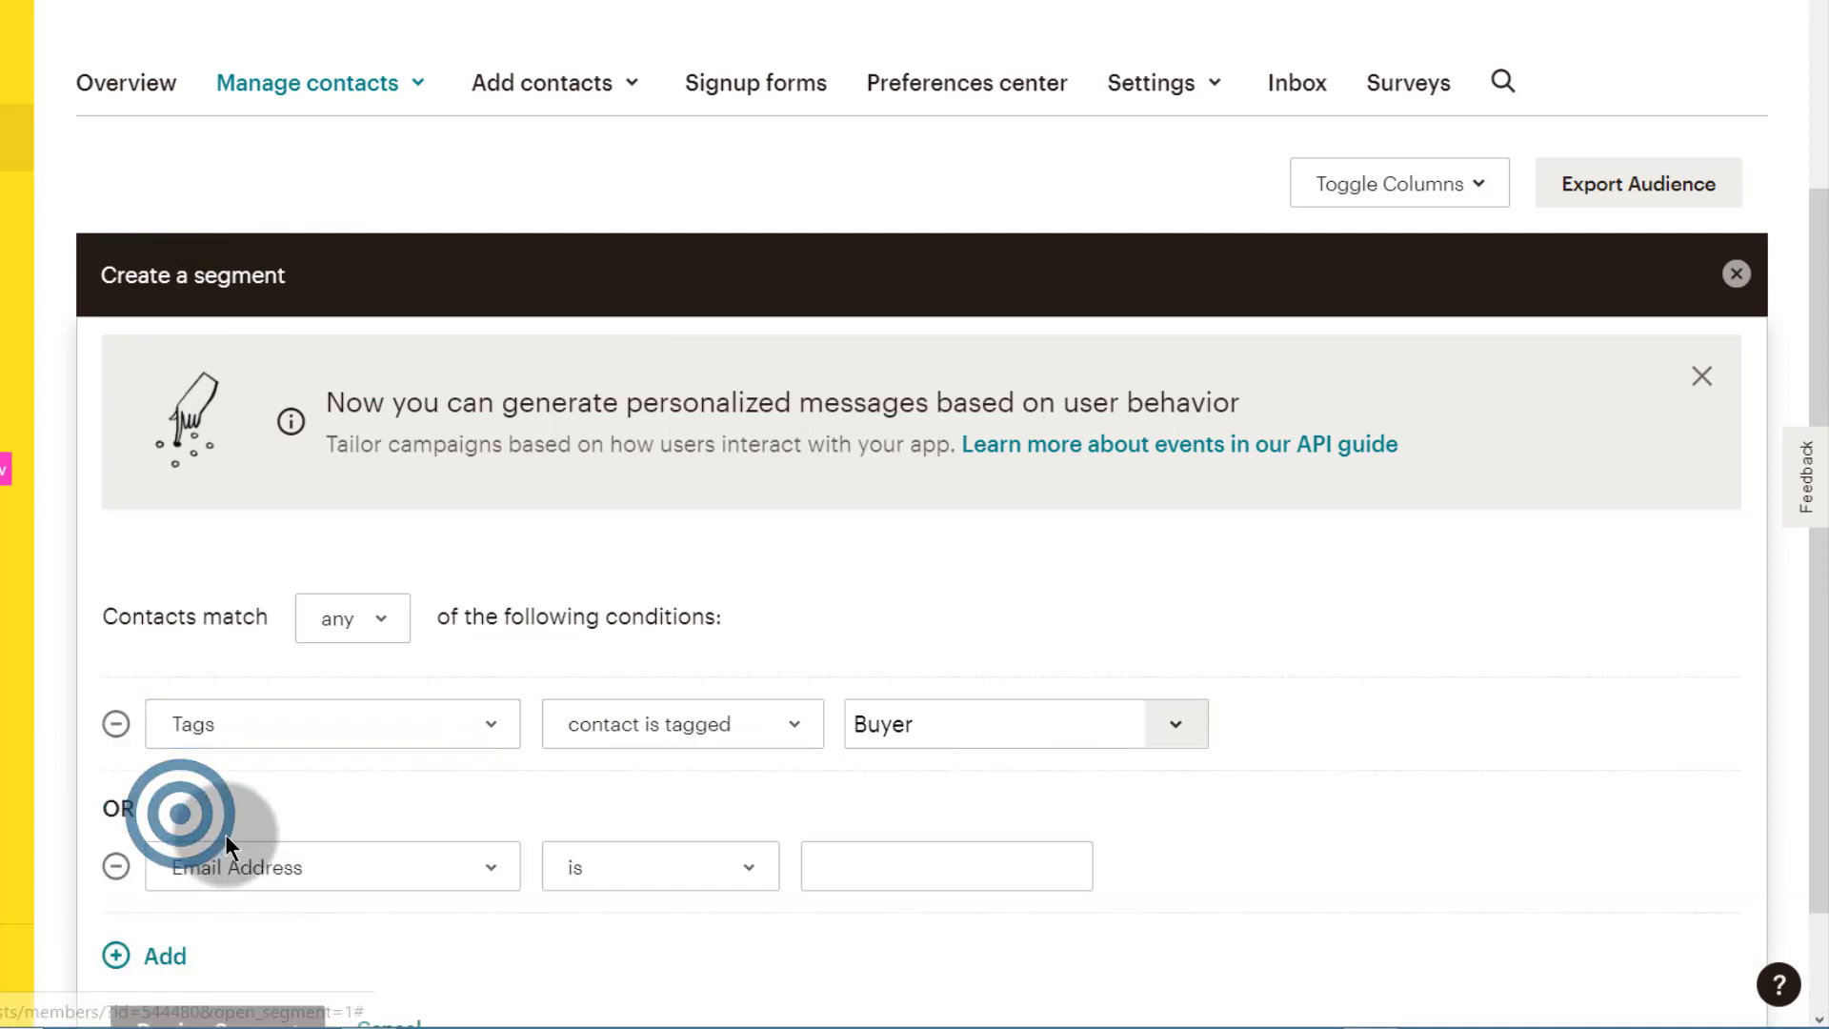
pyautogui.click(397, 863)
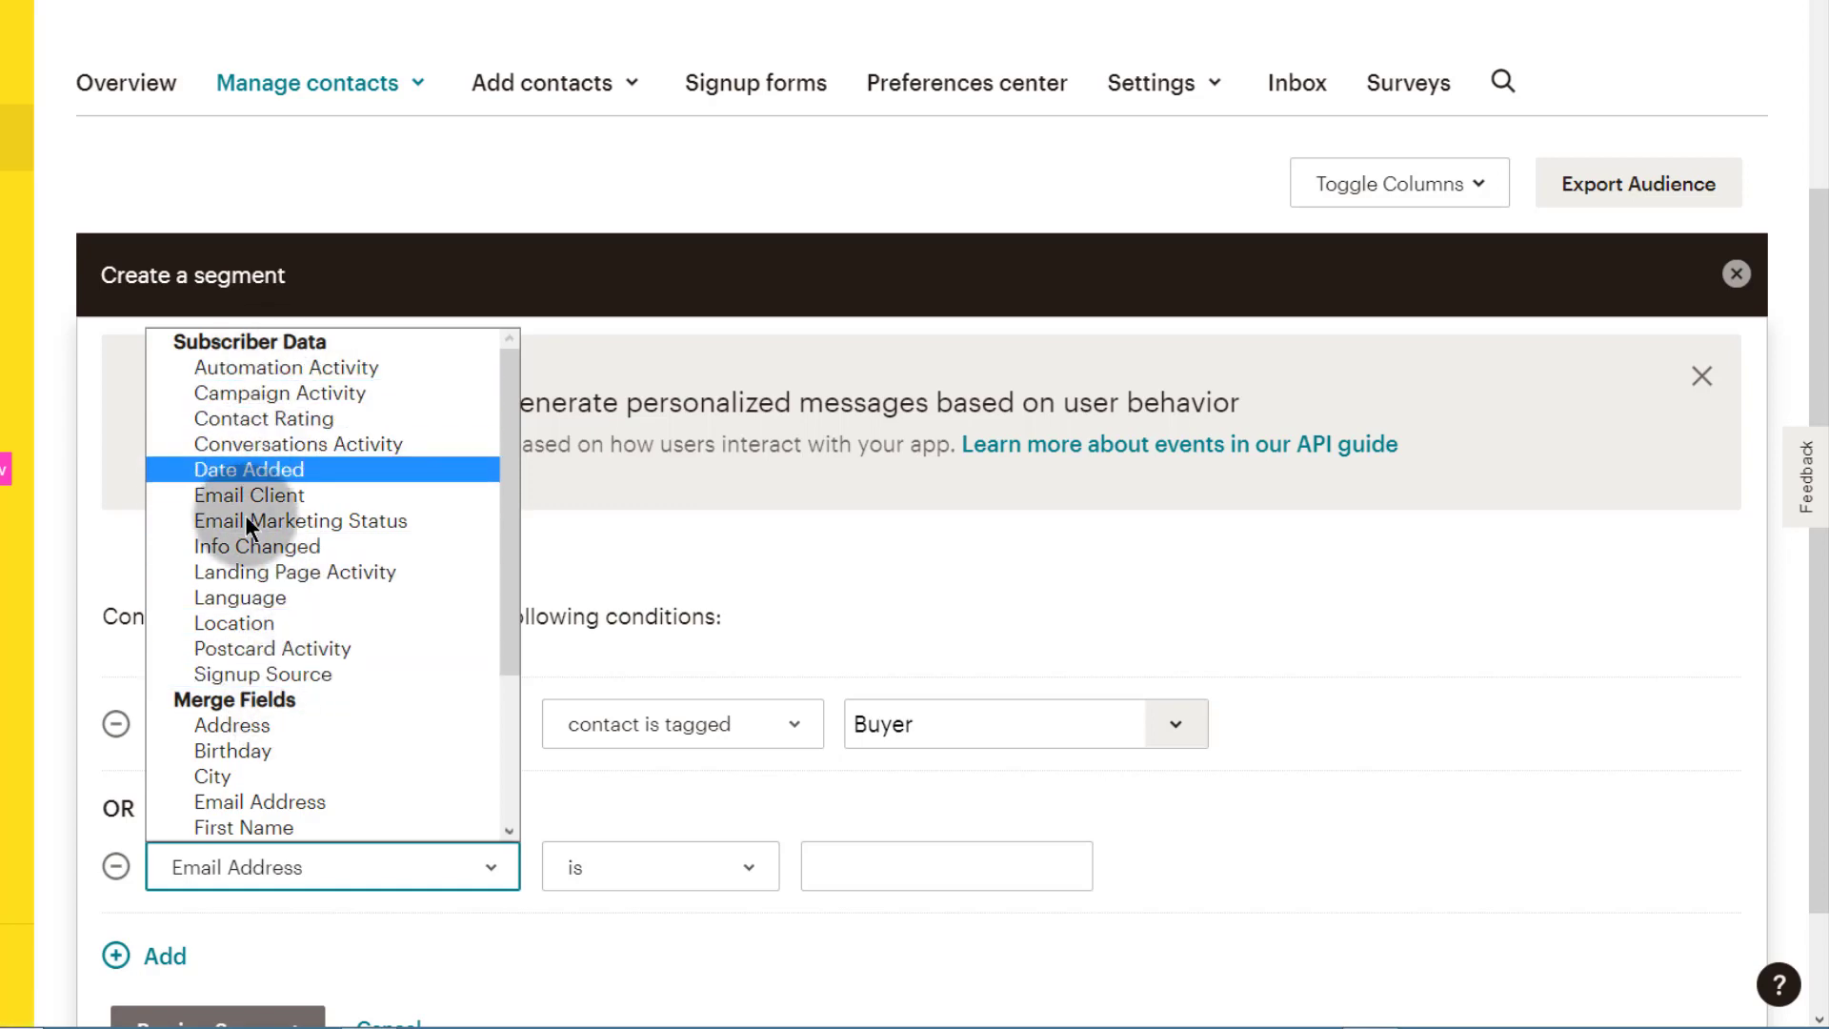
pyautogui.scroll(-3, 273, 762)
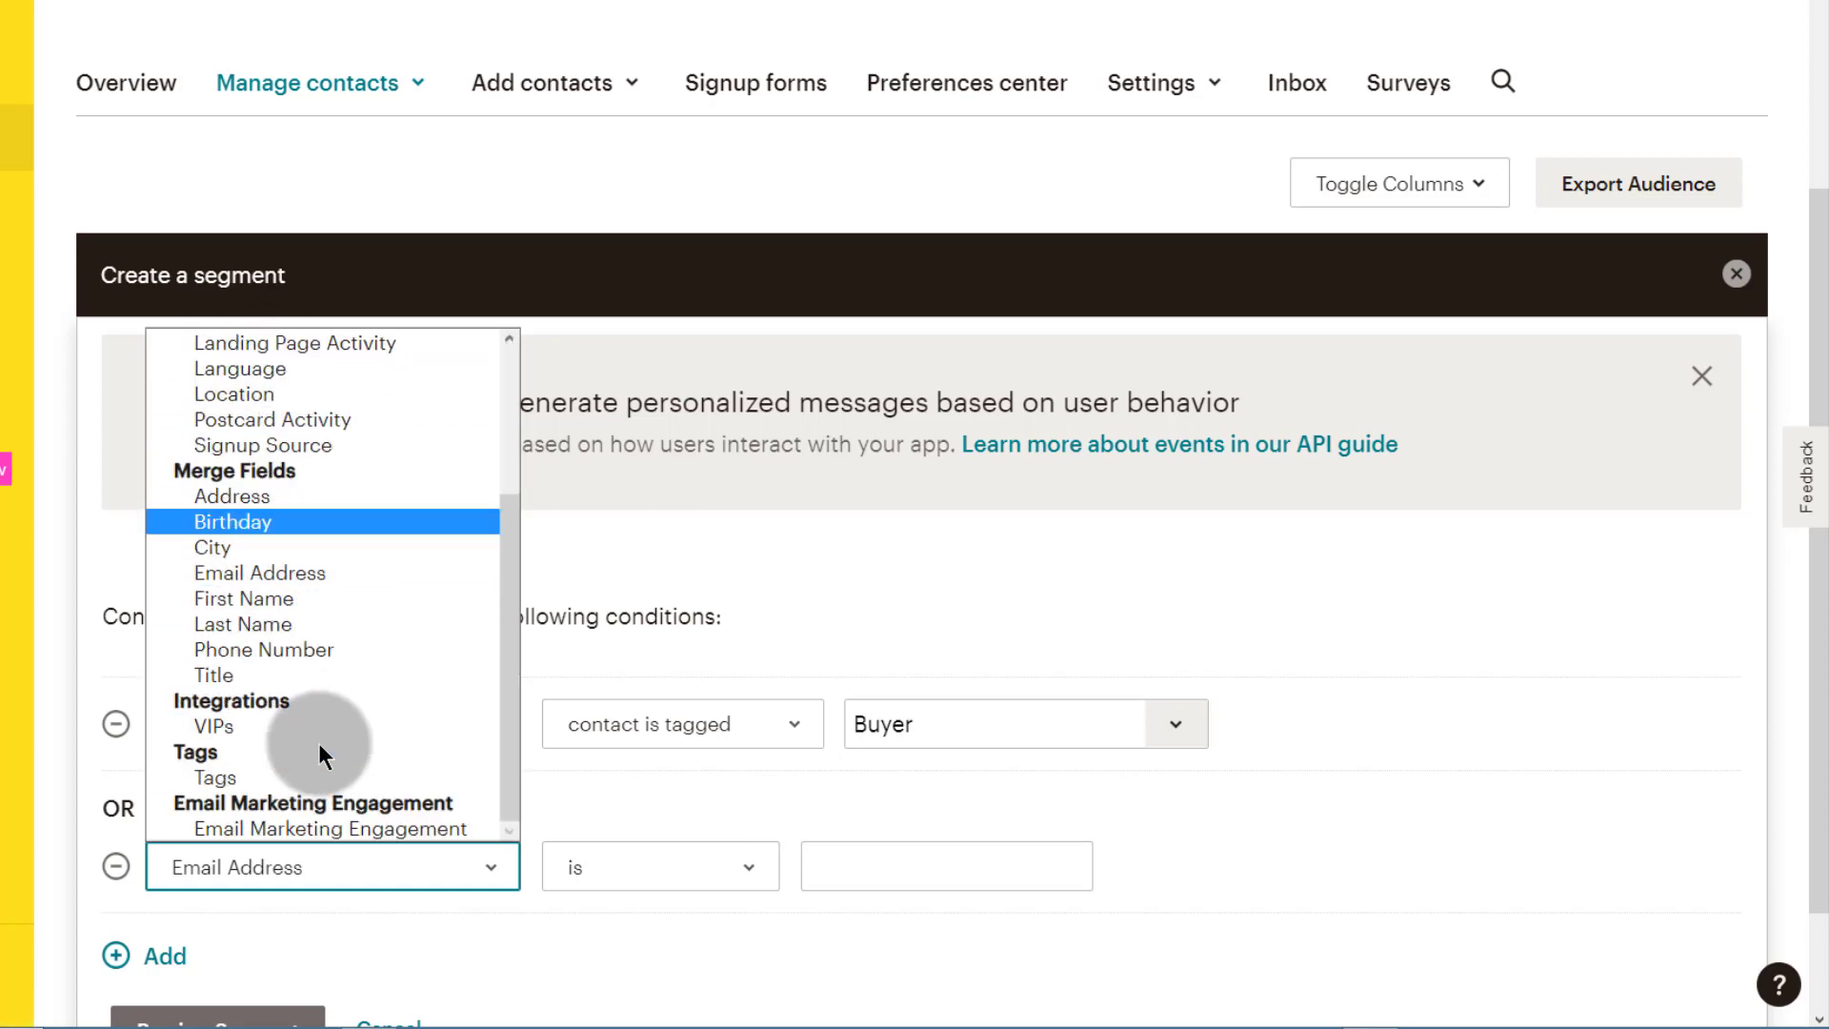
pyautogui.scroll(3, 273, 715)
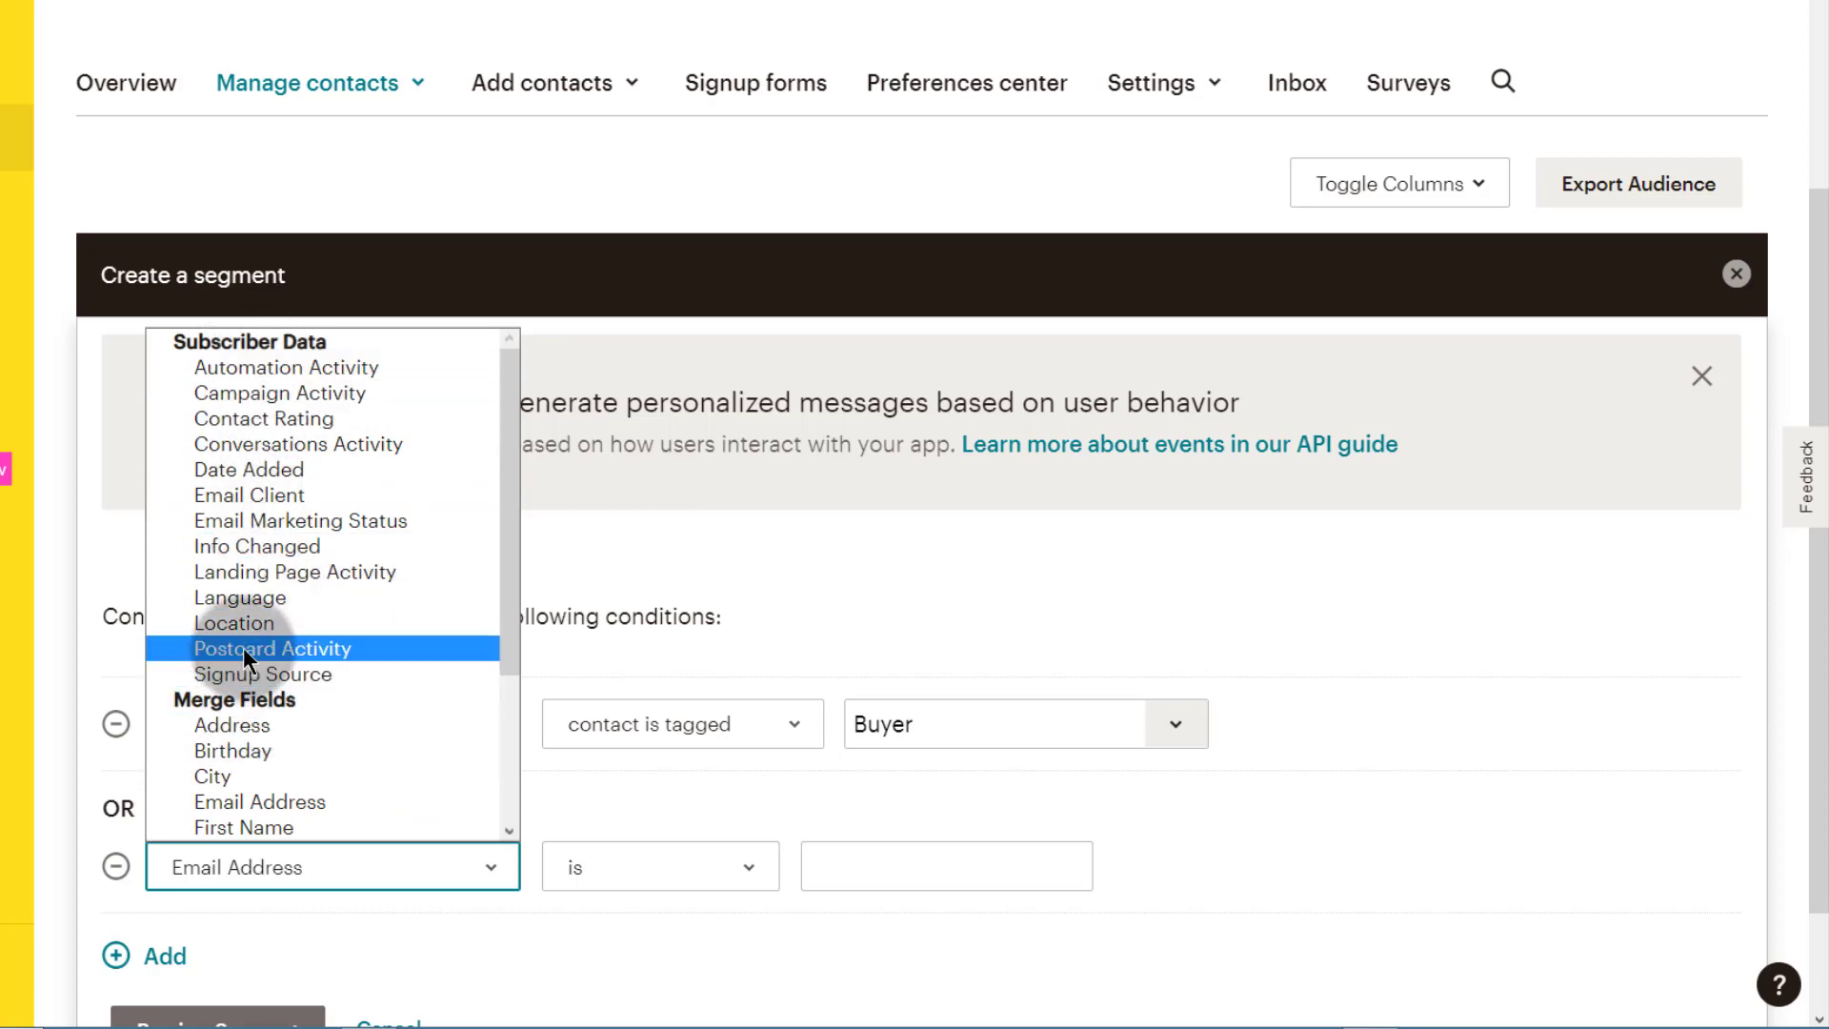
pyautogui.scroll(-3, 238, 681)
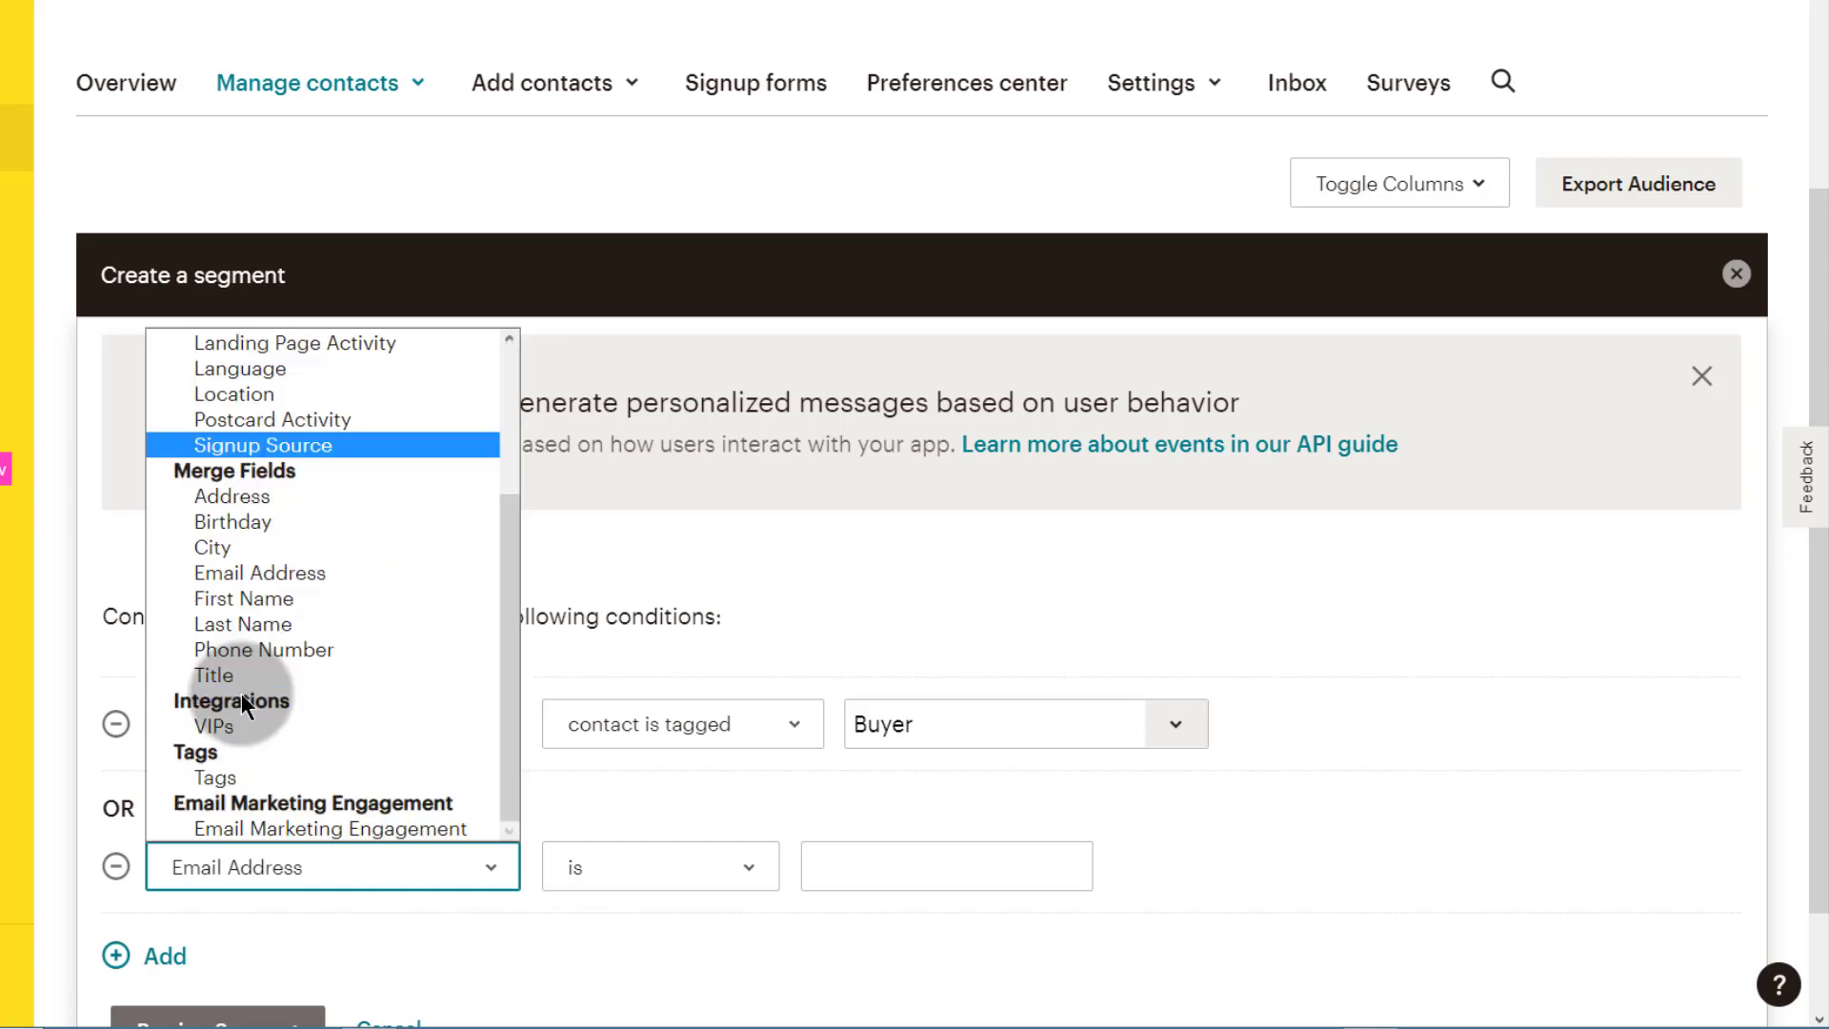
pyautogui.click(221, 547)
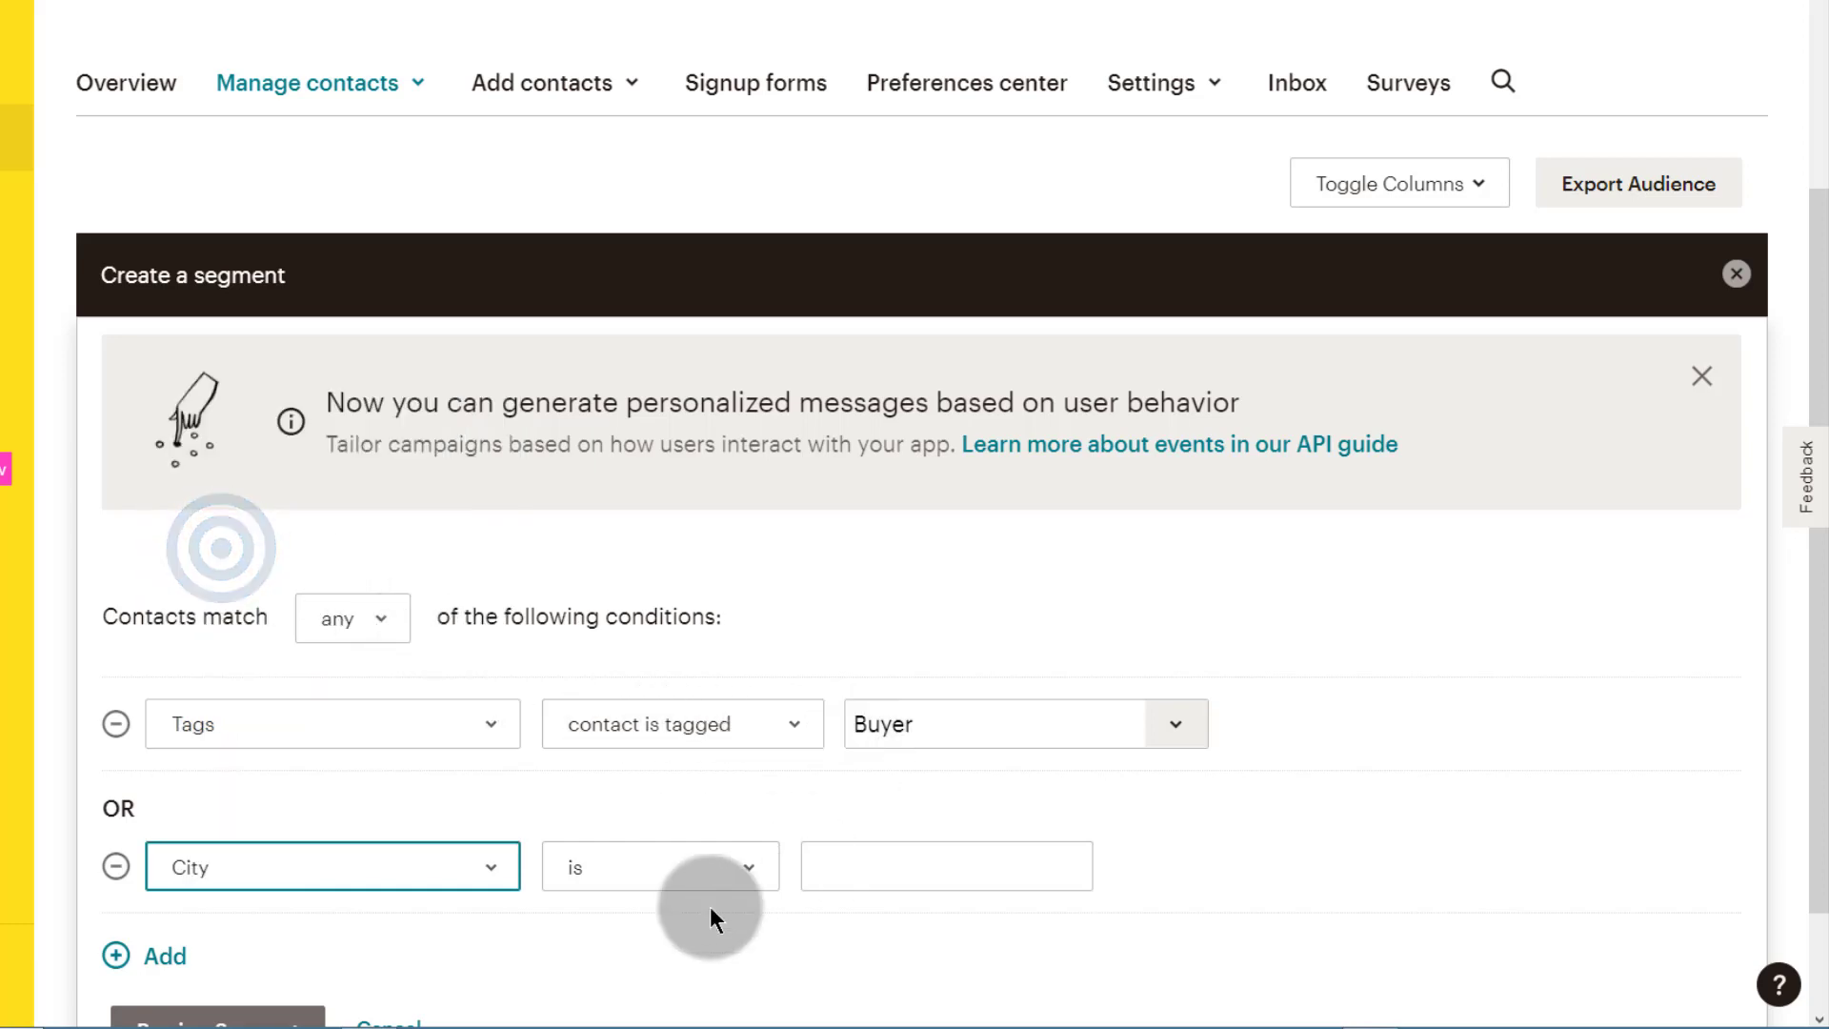
pyautogui.click(899, 856)
pyautogui.click(846, 867)
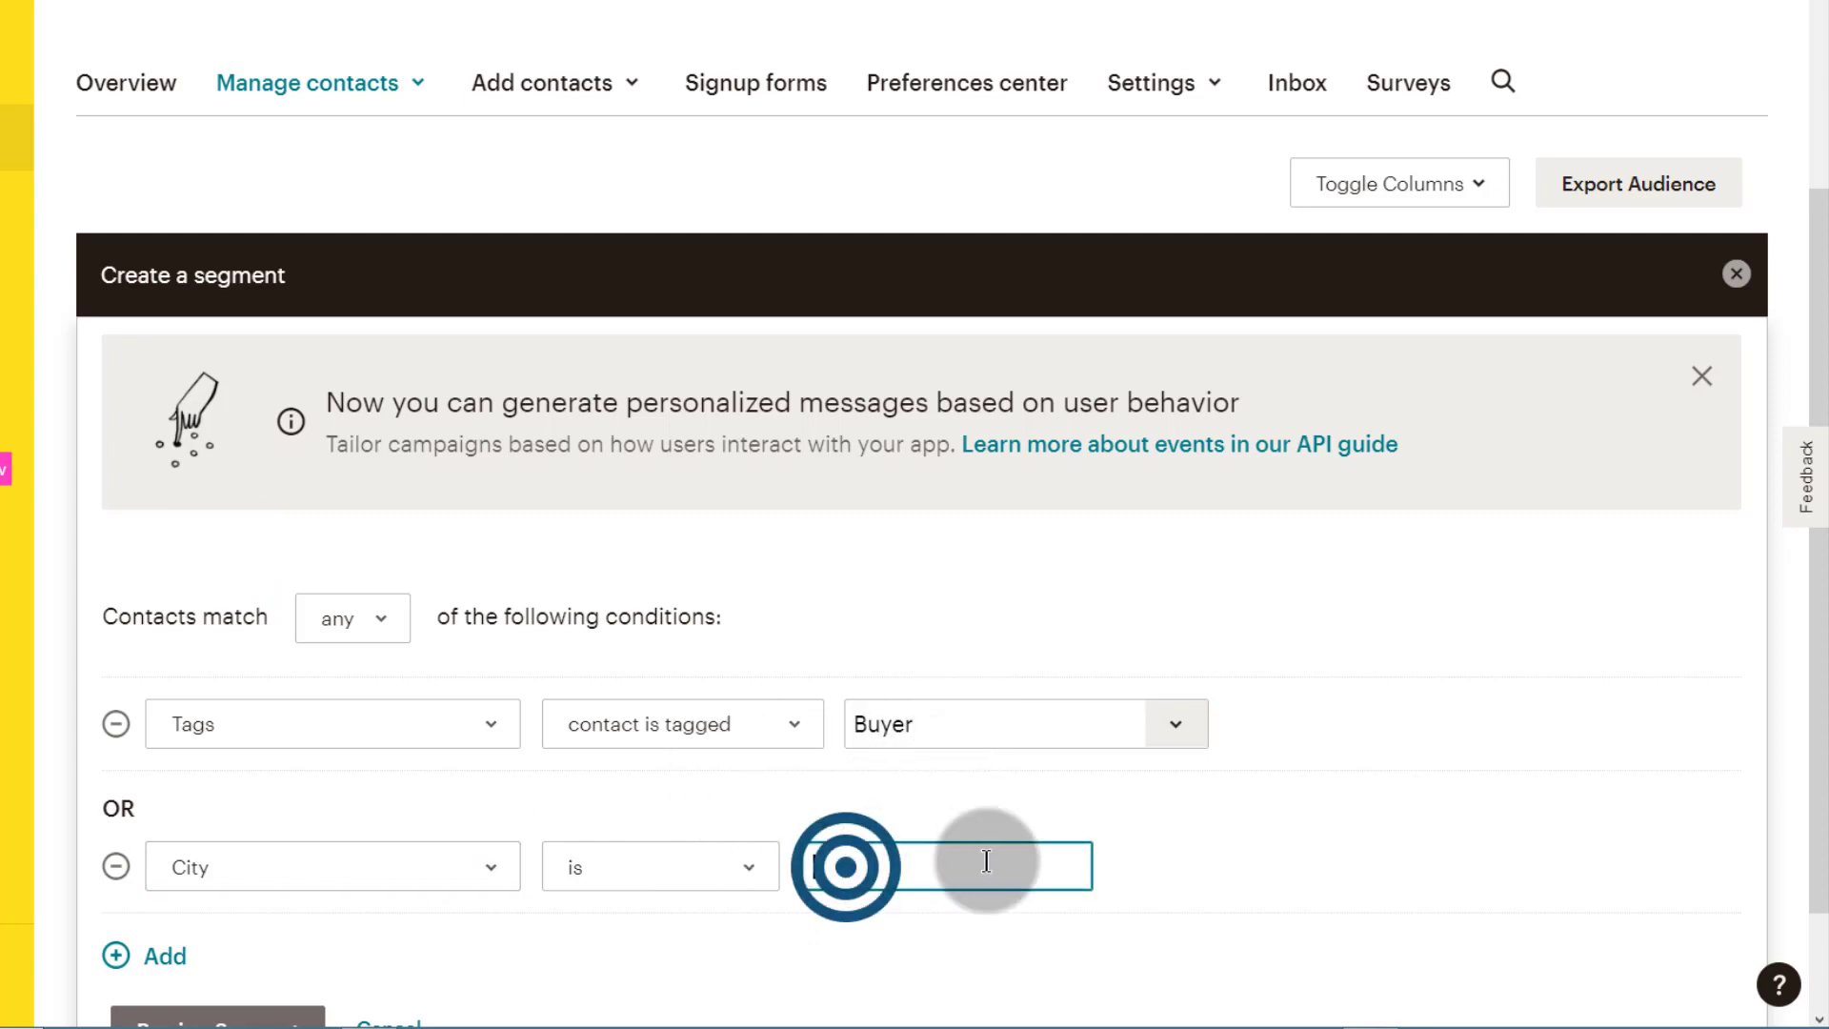
# Step: Remove the City condition and preview the 3 Buyer-tagged contacts, all from Nairobi
pyautogui.scroll(-2, 695, 915)
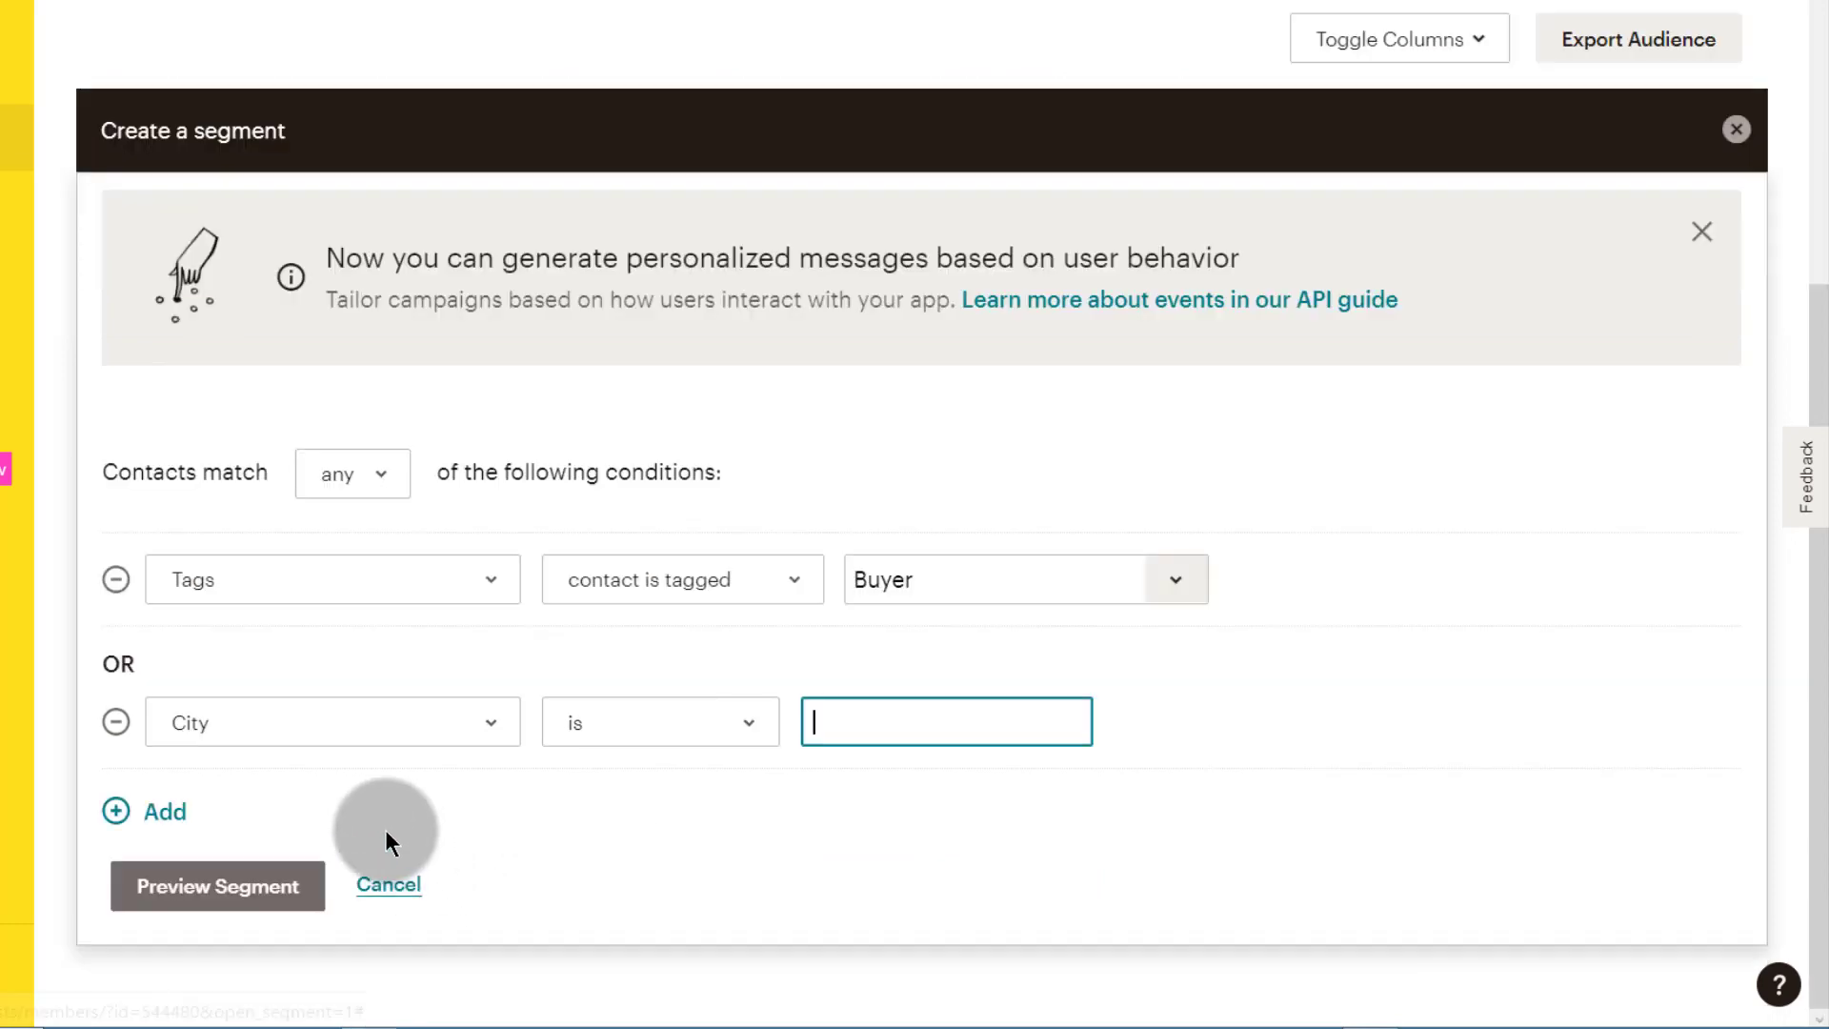
pyautogui.click(117, 723)
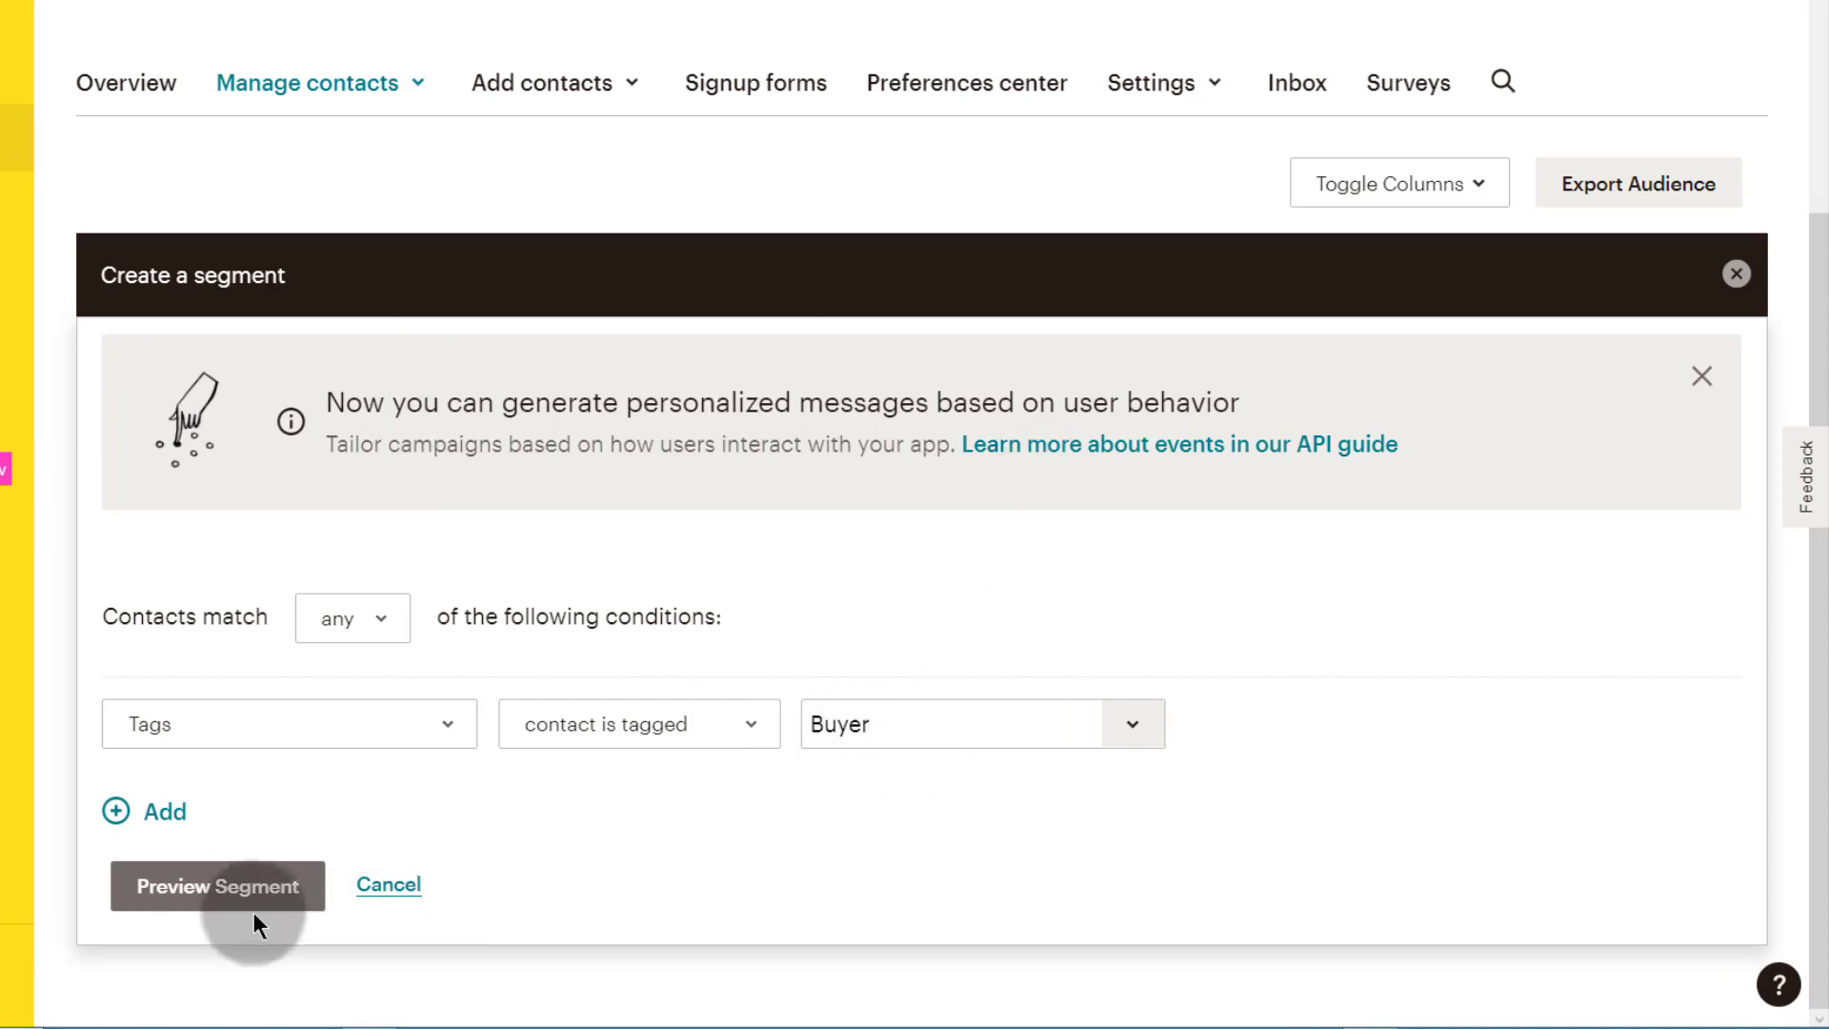
pyautogui.click(223, 890)
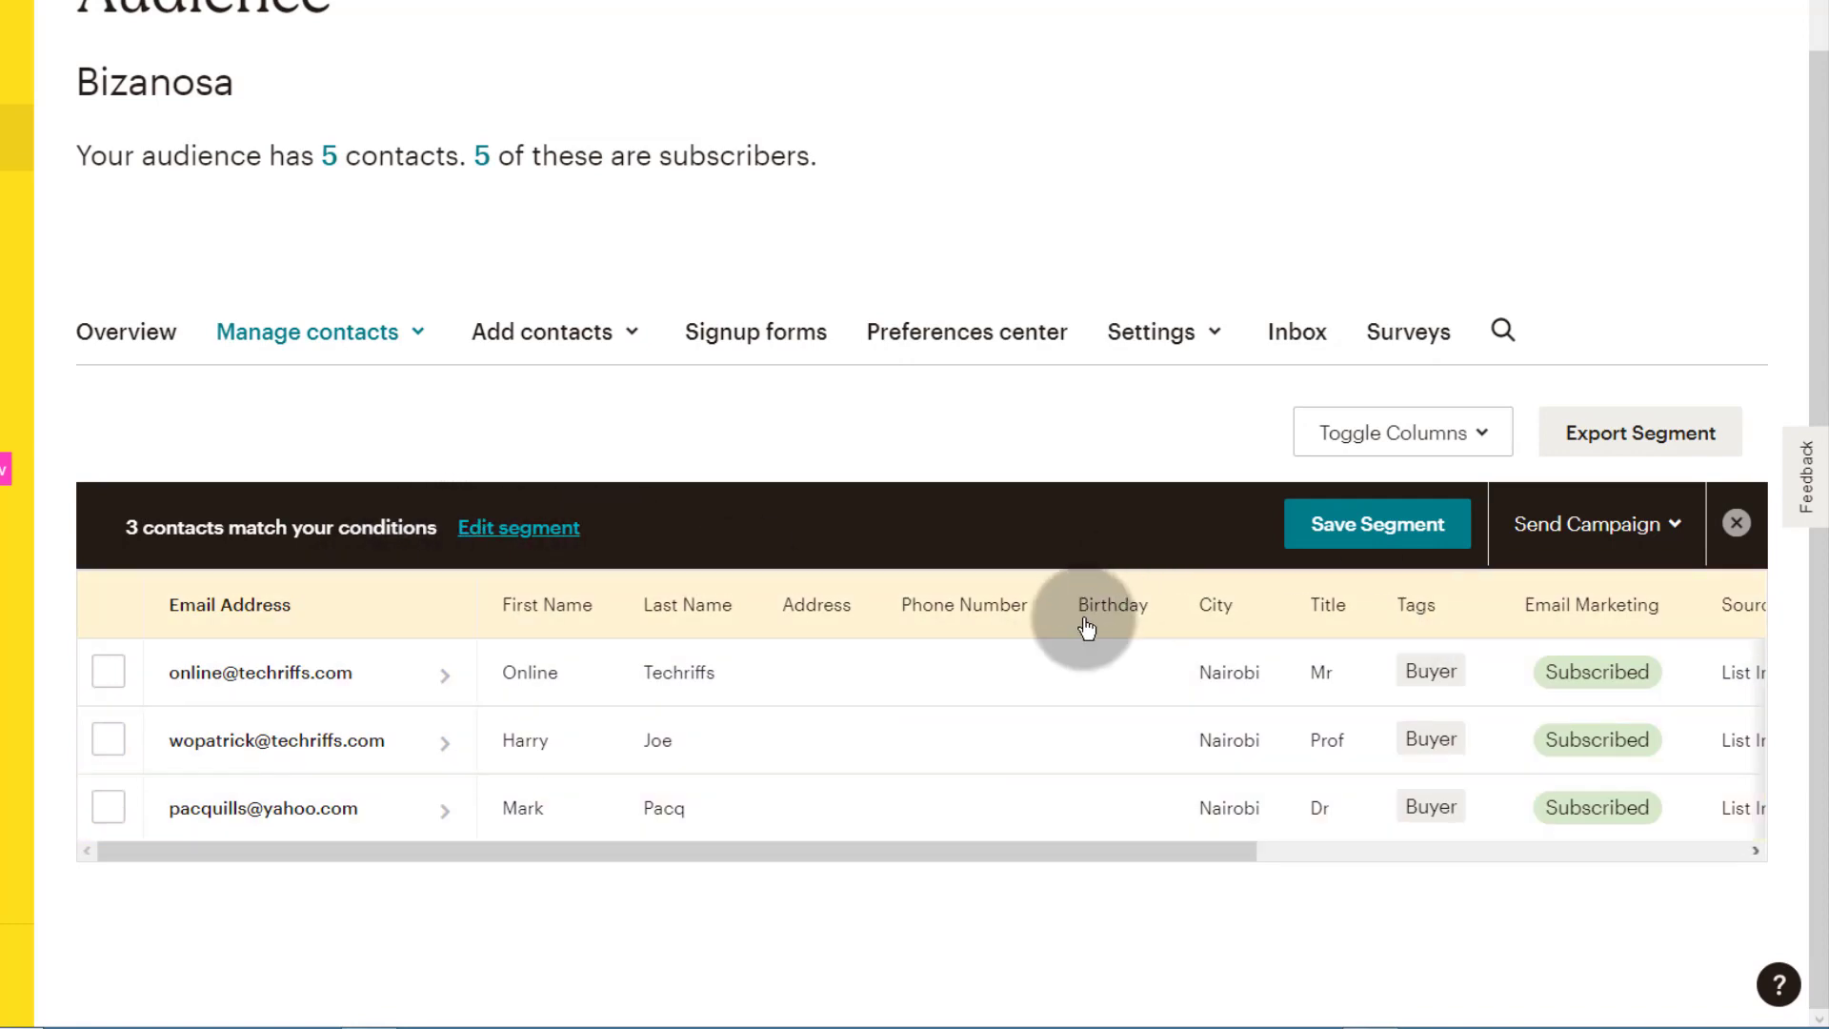
# Step: Save the 3 matching contacts as a segment named 'Buyer segment'
pyautogui.click(1394, 526)
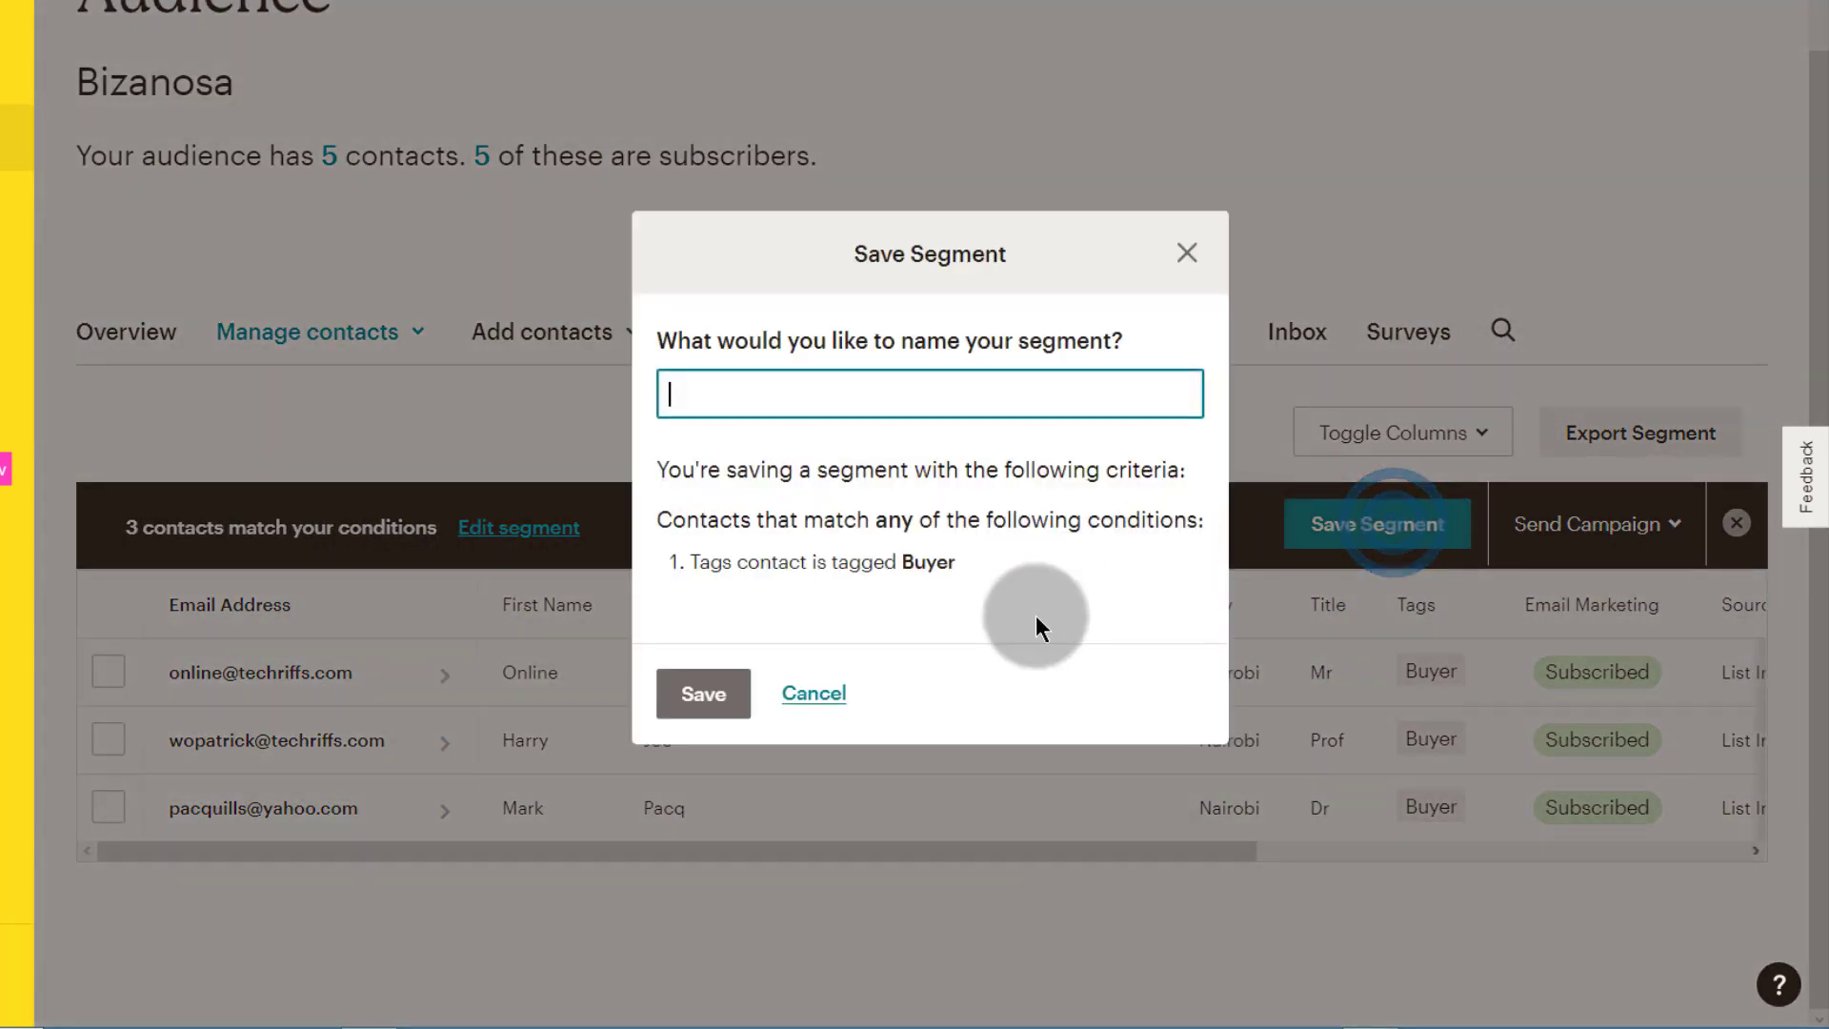
pyautogui.click(732, 398)
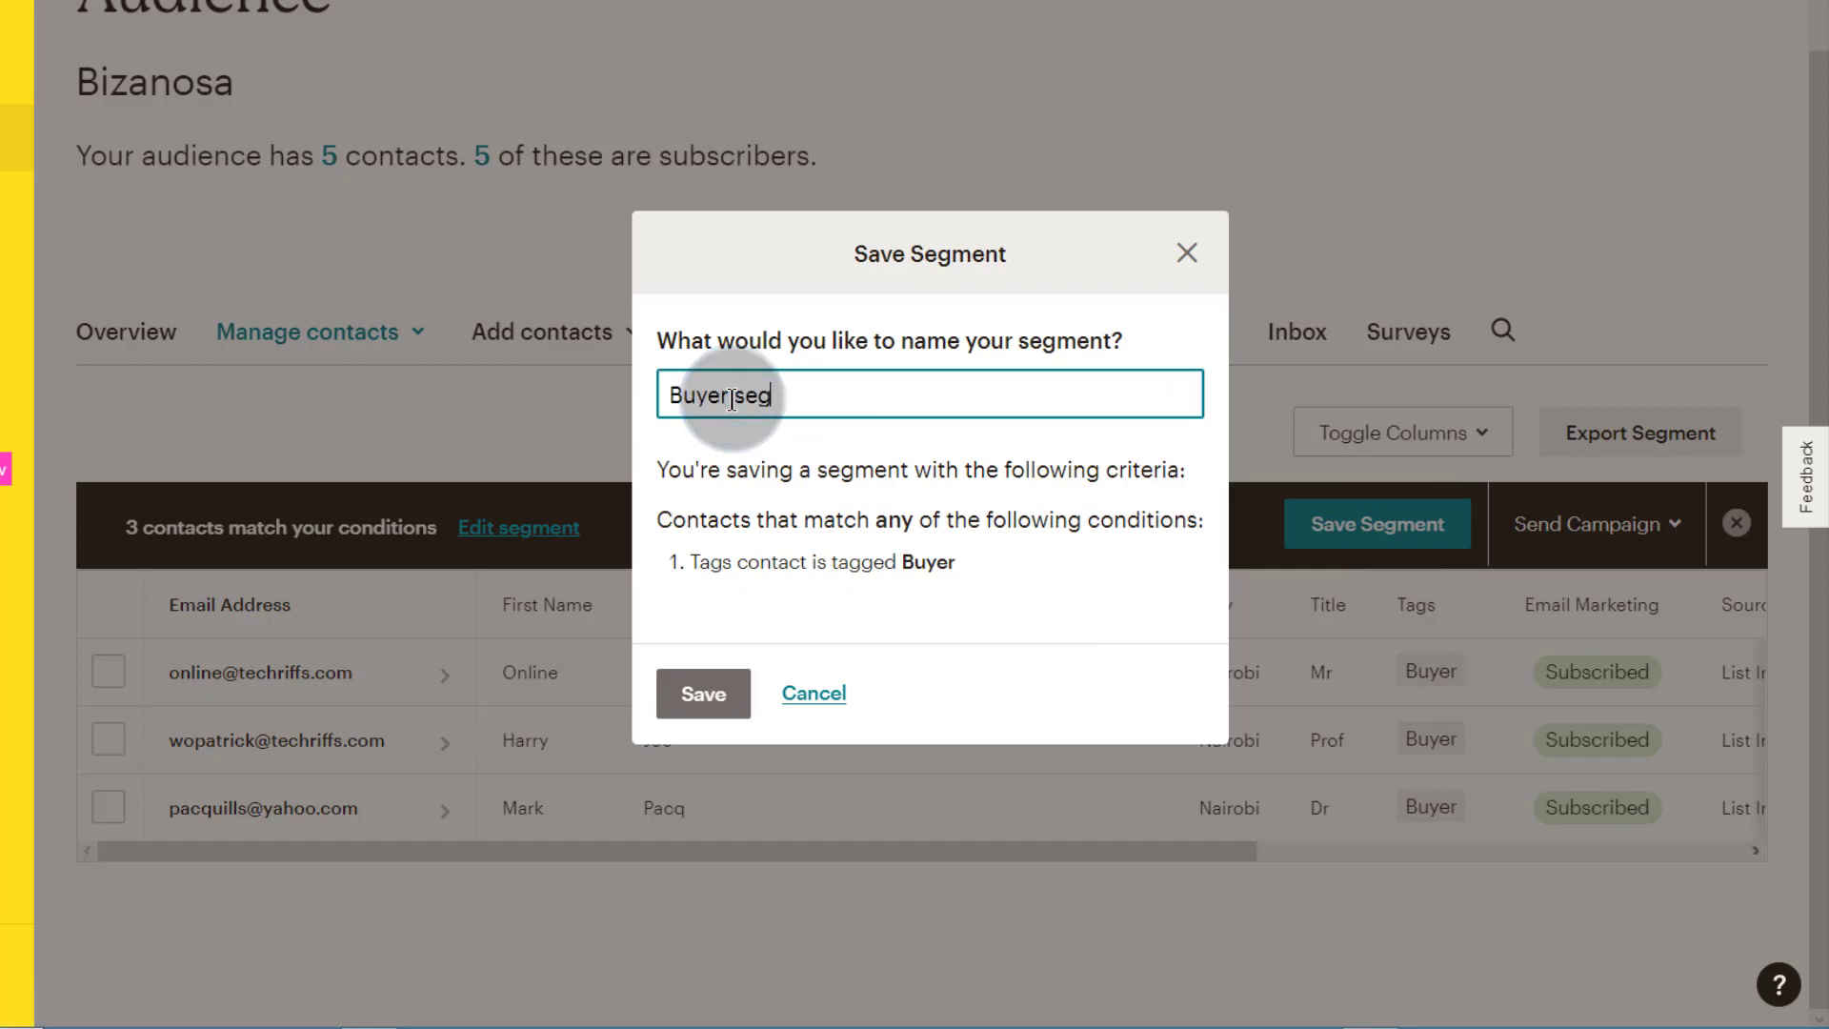
pyautogui.click(748, 693)
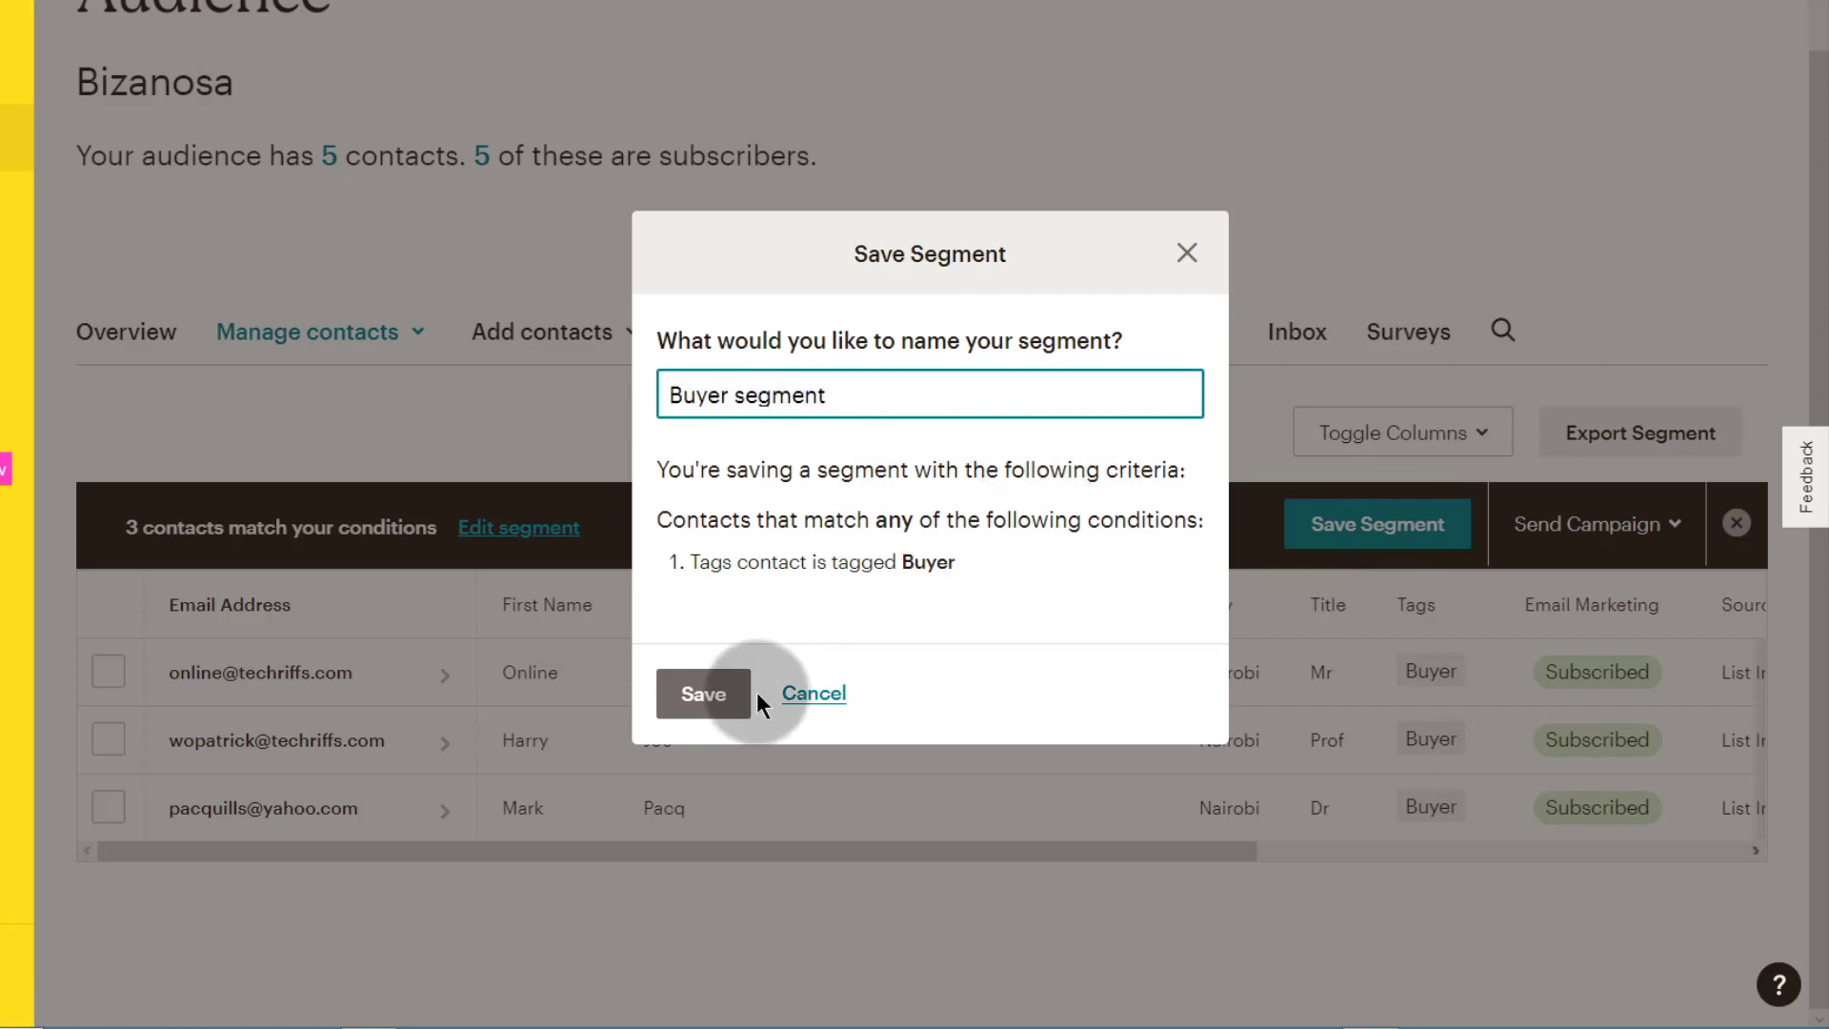
pyautogui.scroll(1, 1027, 737)
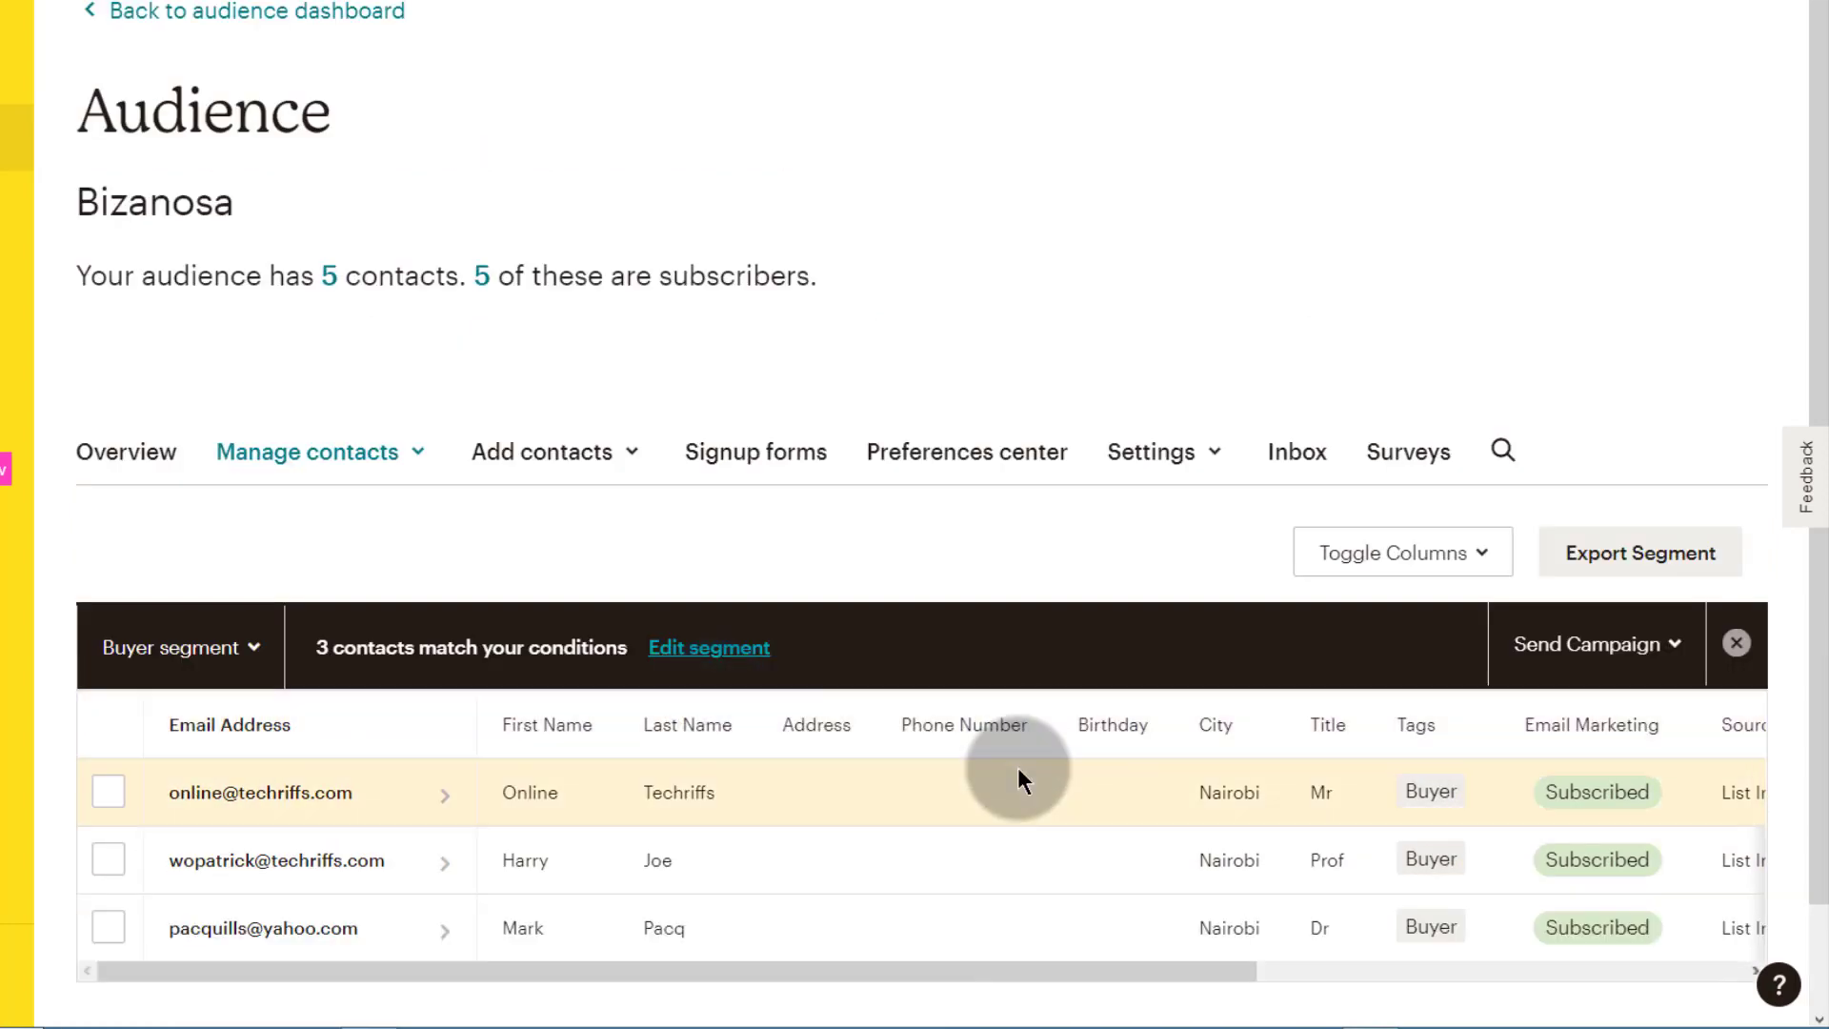
pyautogui.scroll(-1, 1010, 756)
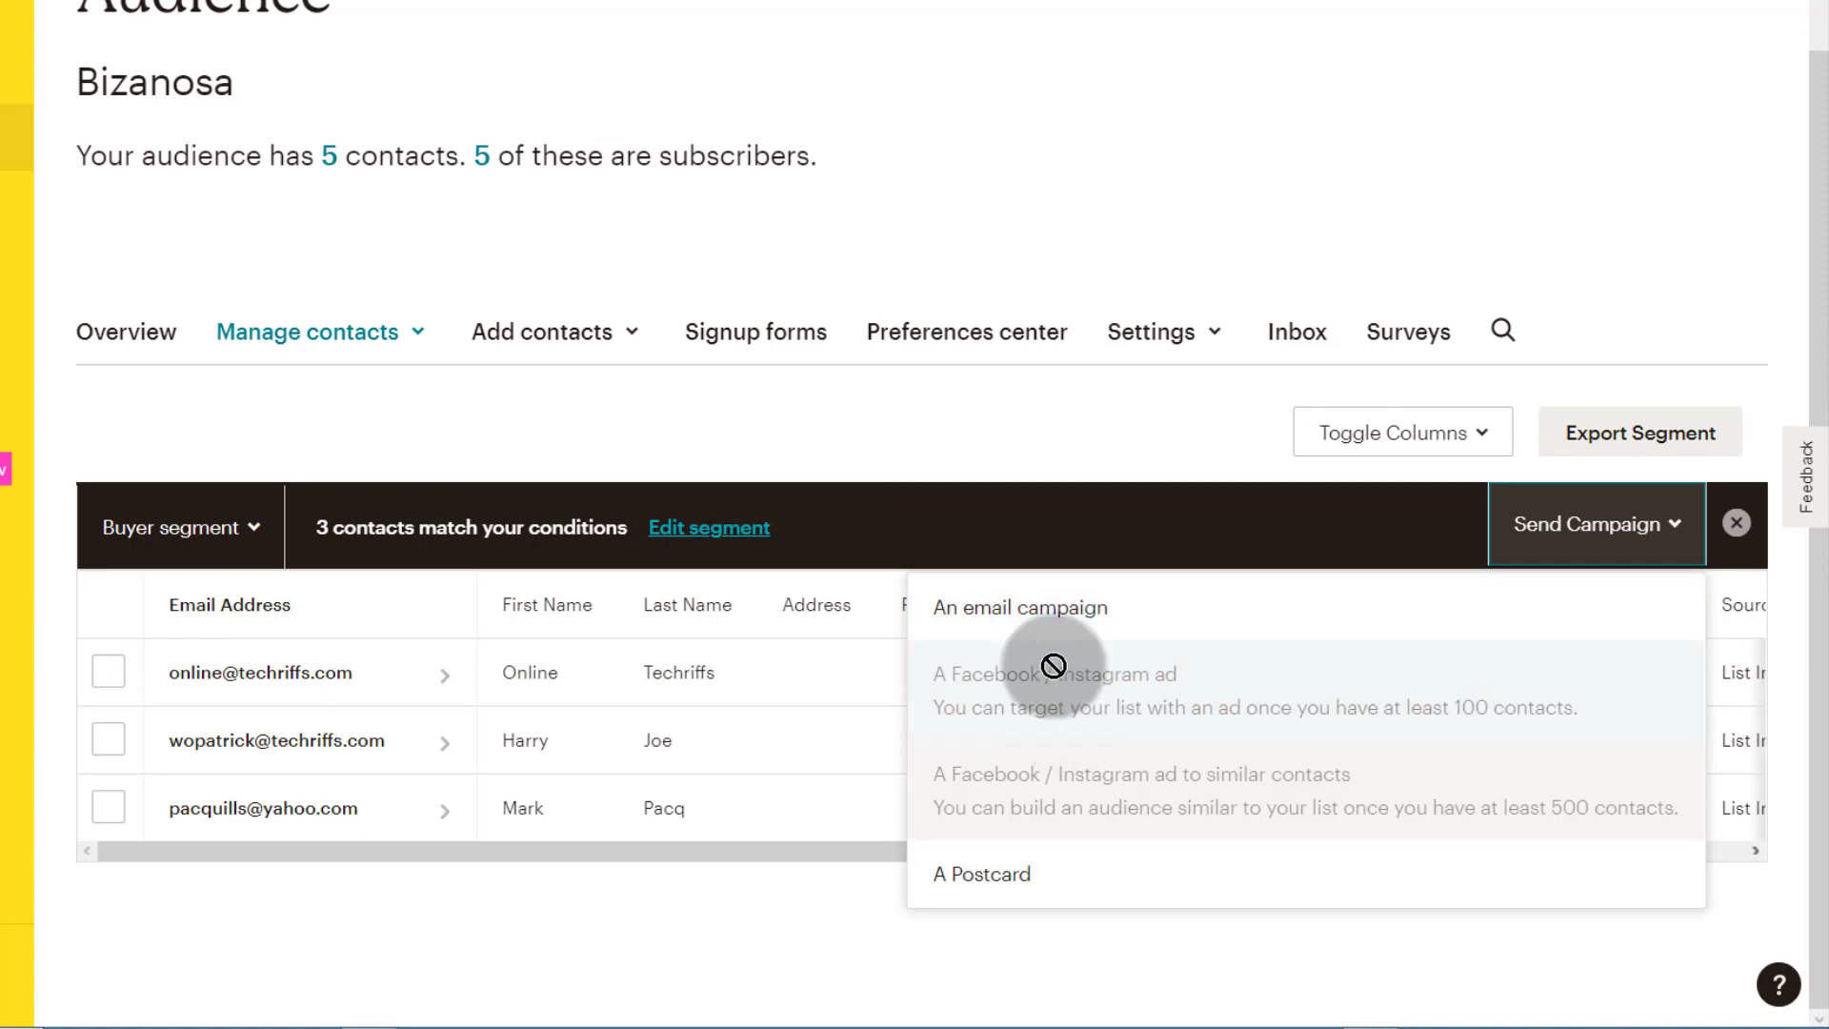
pyautogui.click(99, 848)
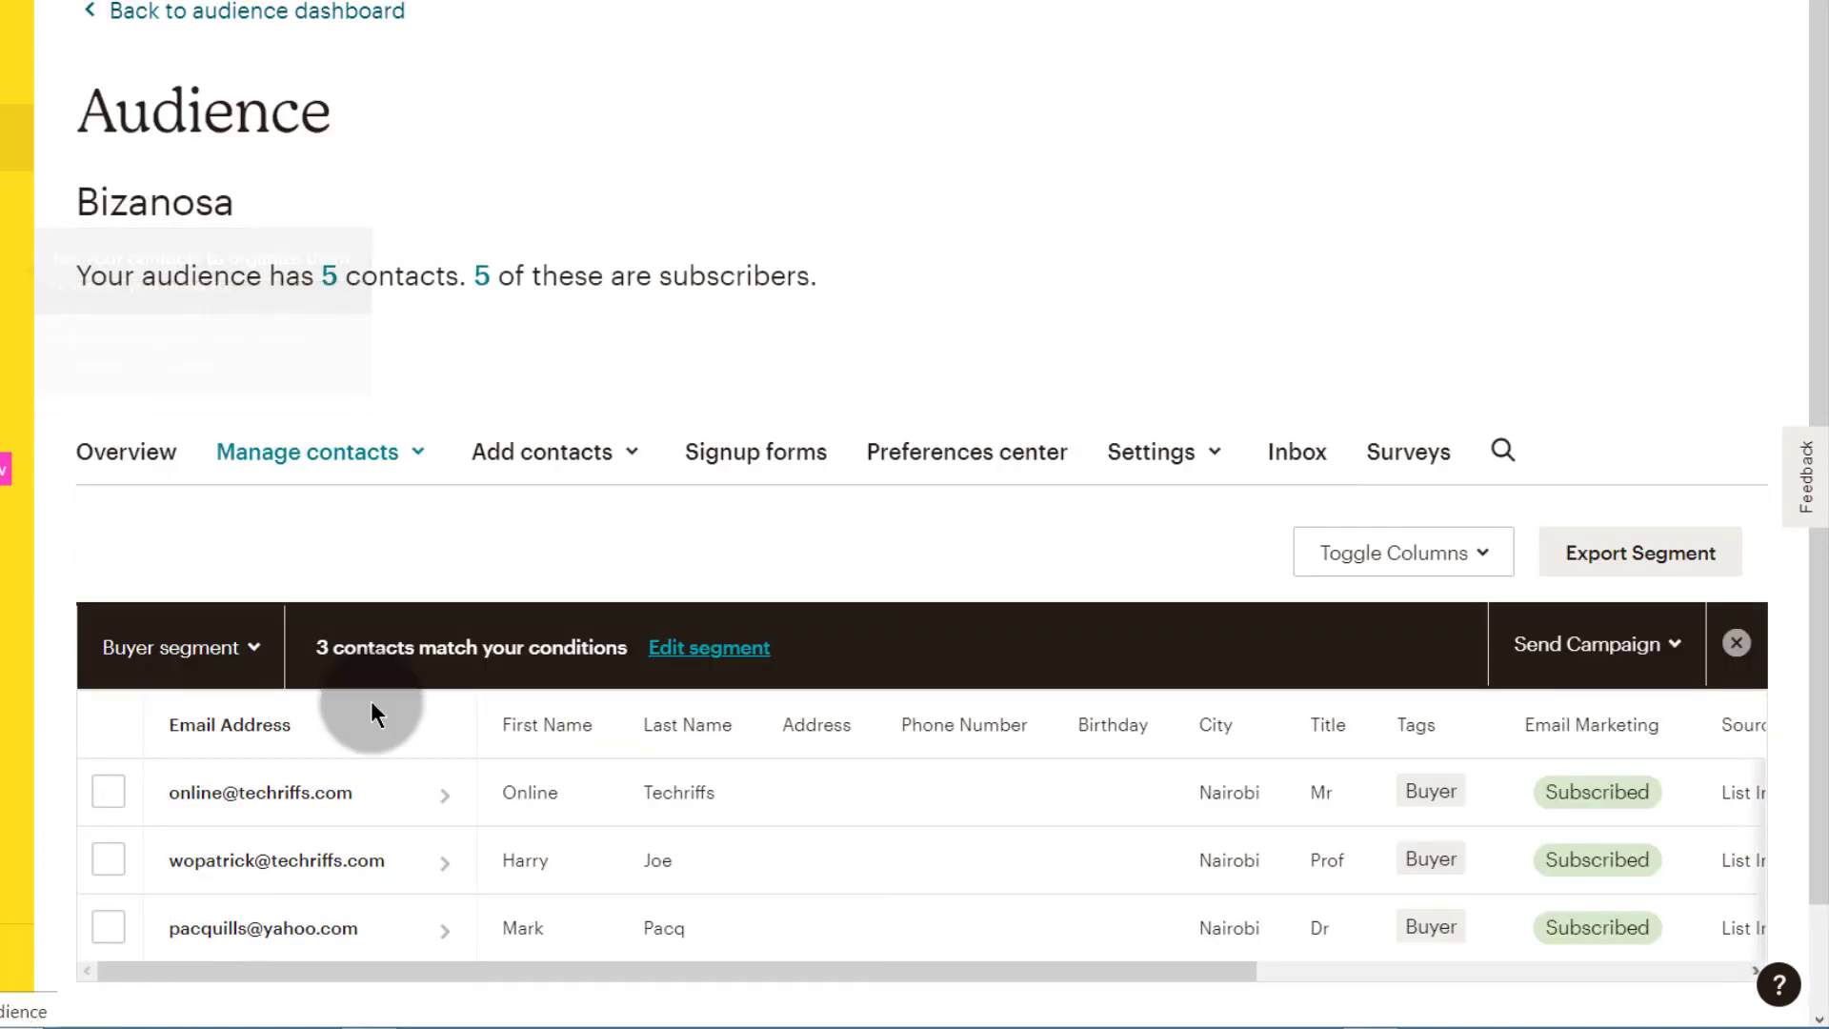
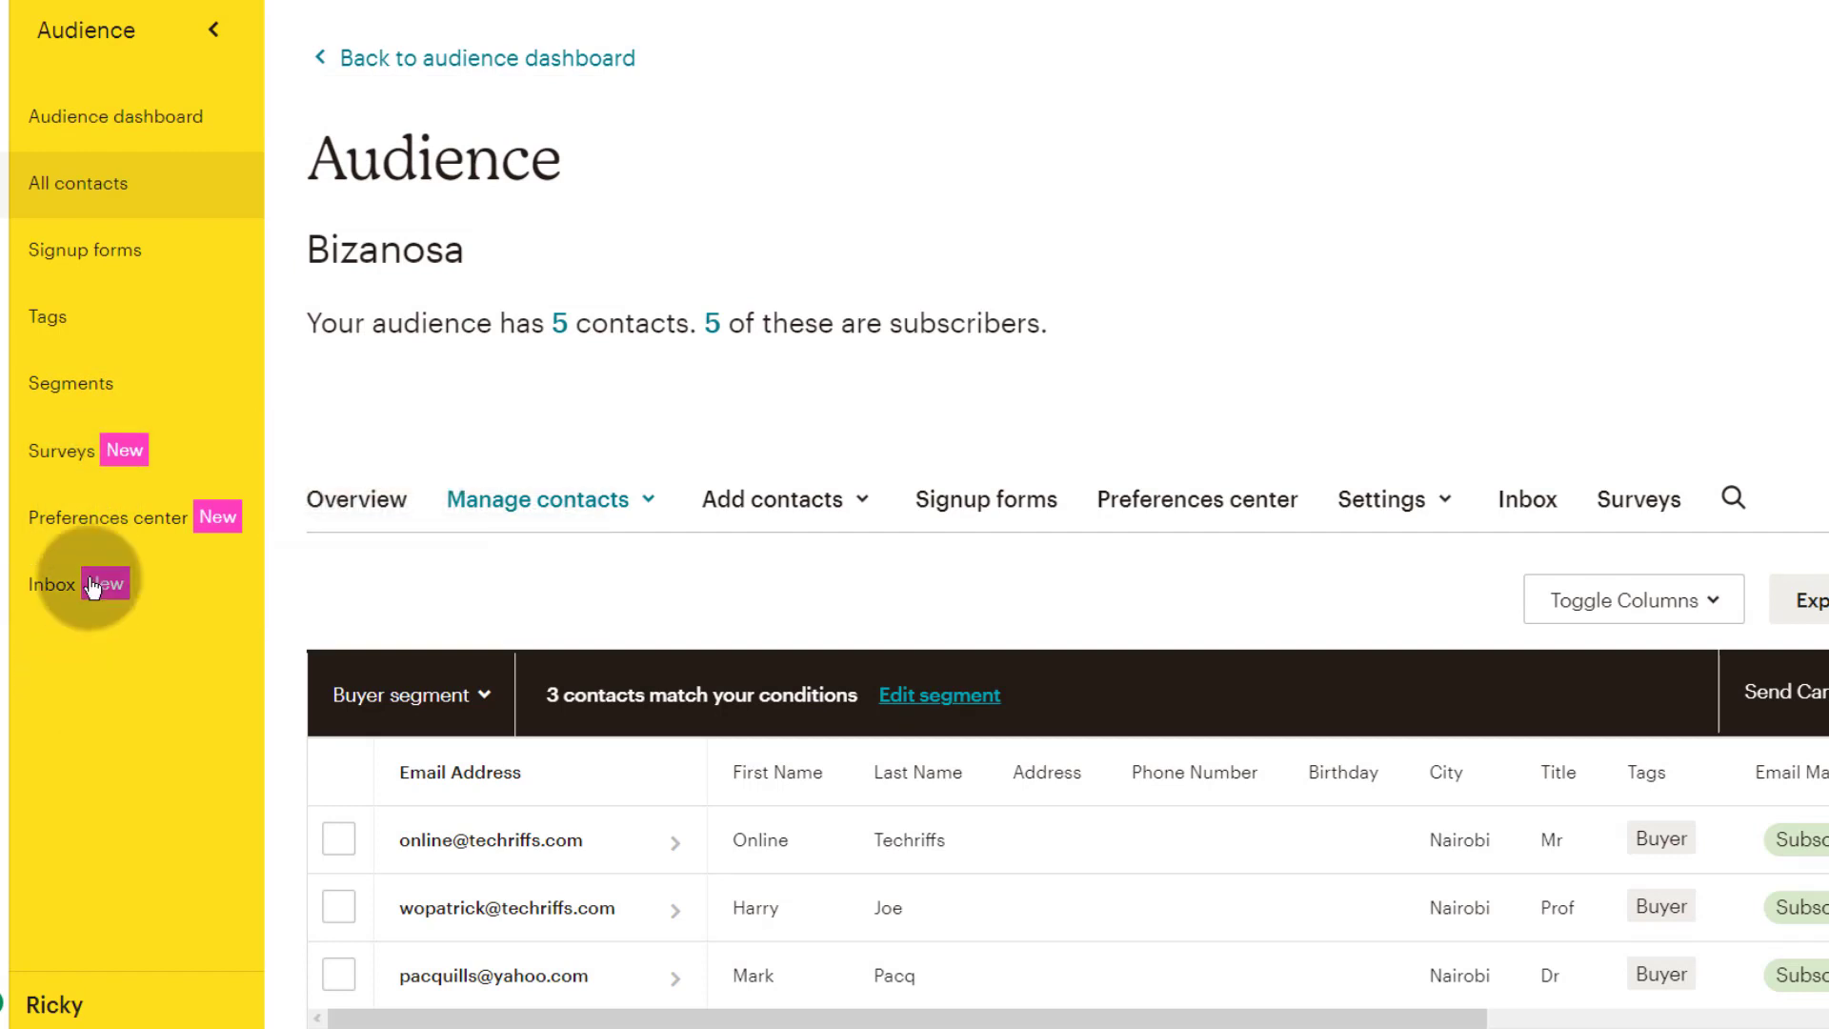
# Step: Open the audience's Signup forms page, browse its options, and bring up Form builder's link menu
pyautogui.click(63, 259)
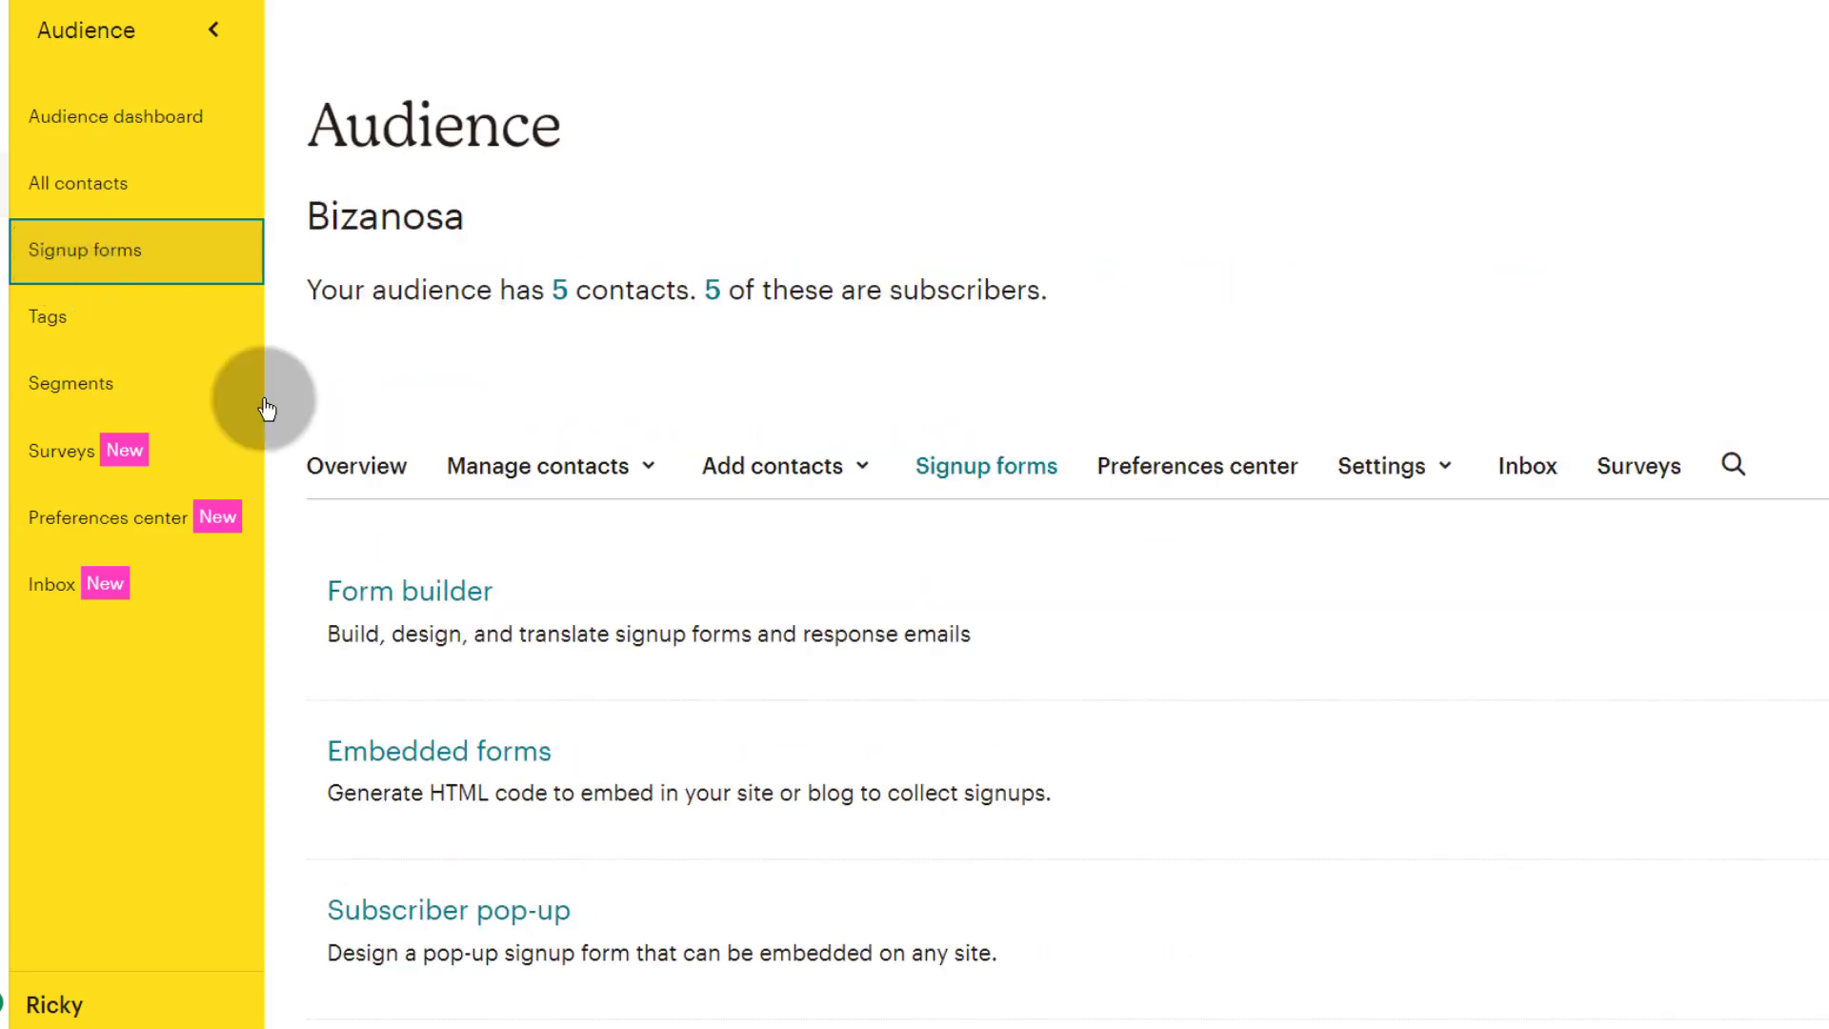
pyautogui.scroll(-5, 520, 610)
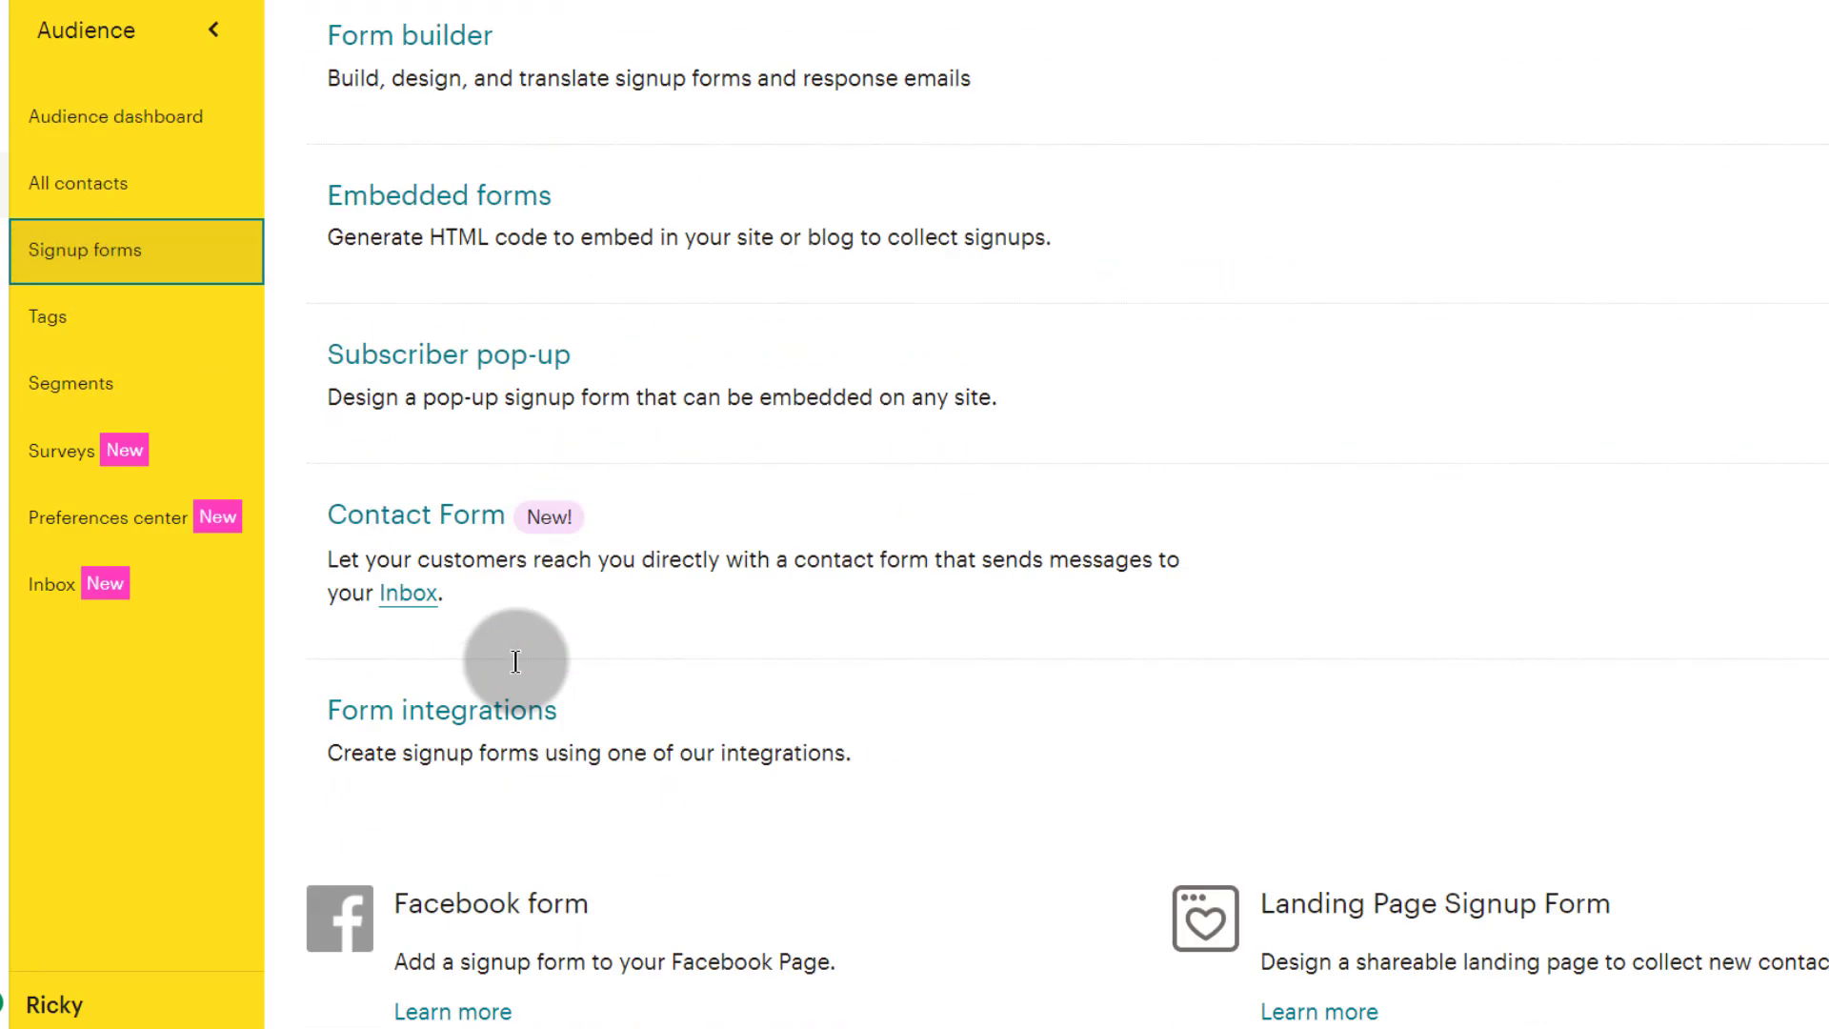
pyautogui.scroll(-1, 572, 695)
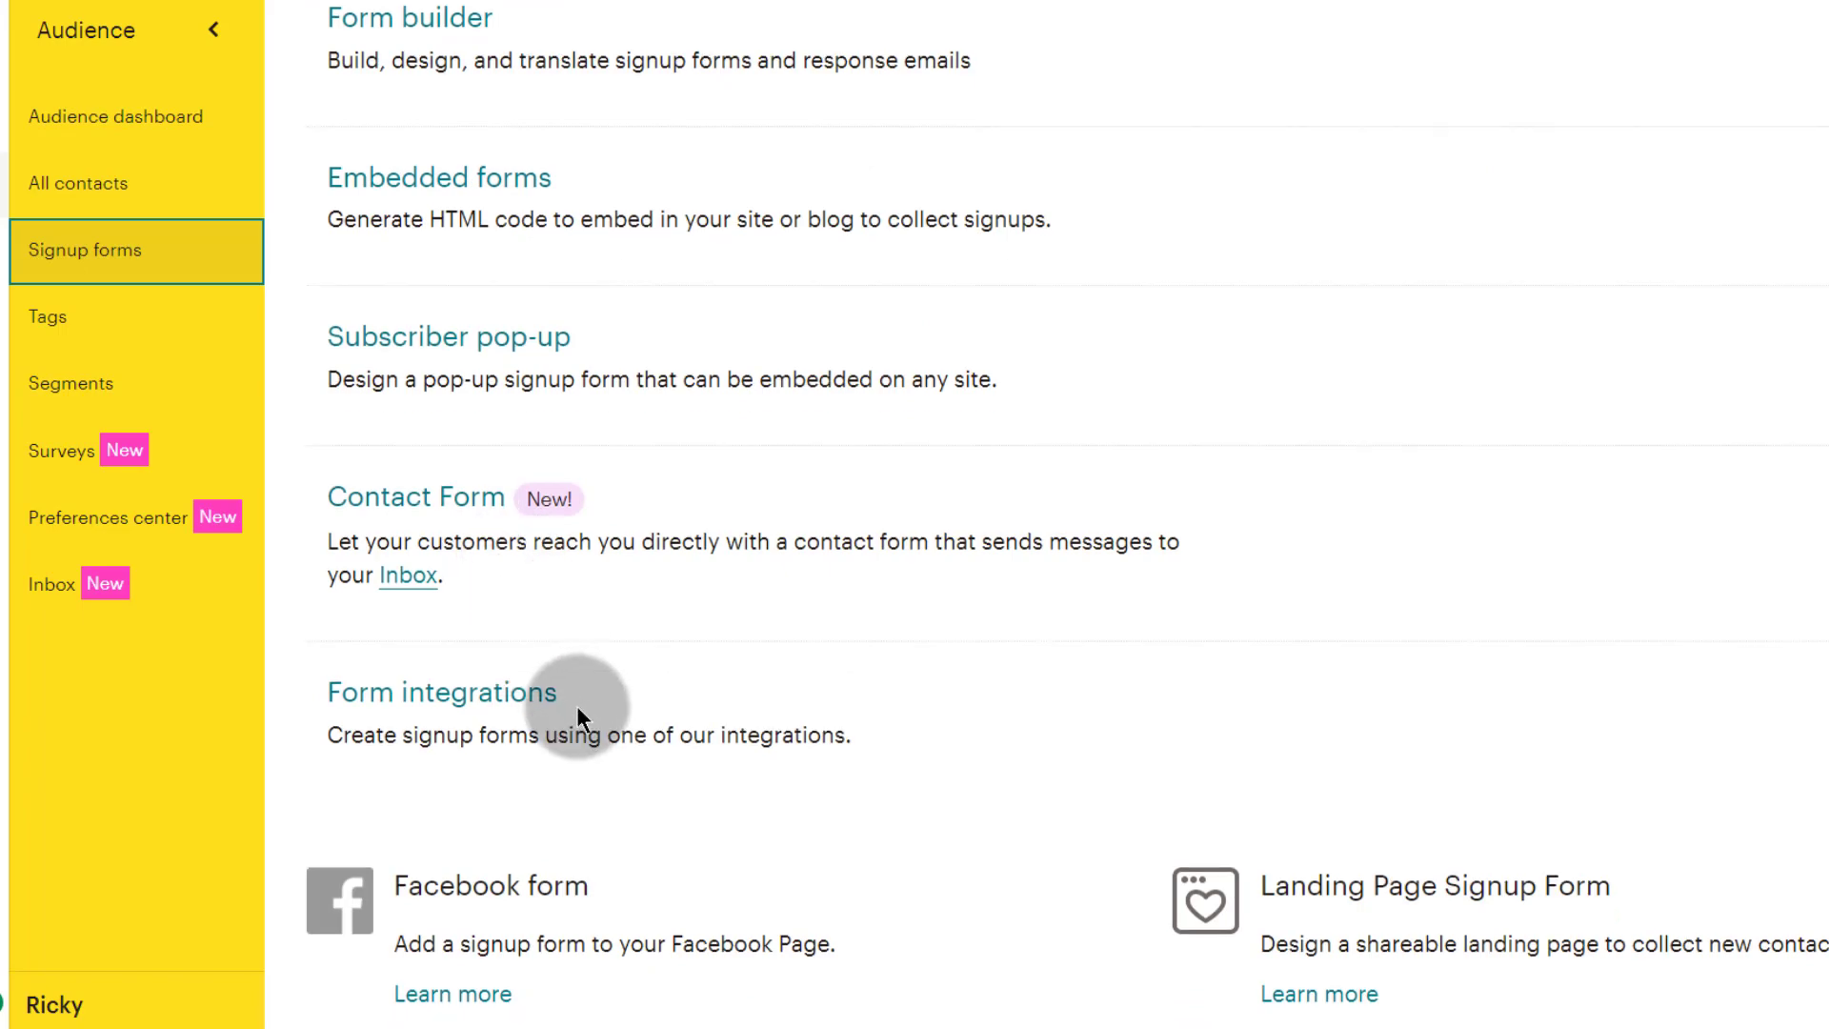
pyautogui.scroll(5, 580, 698)
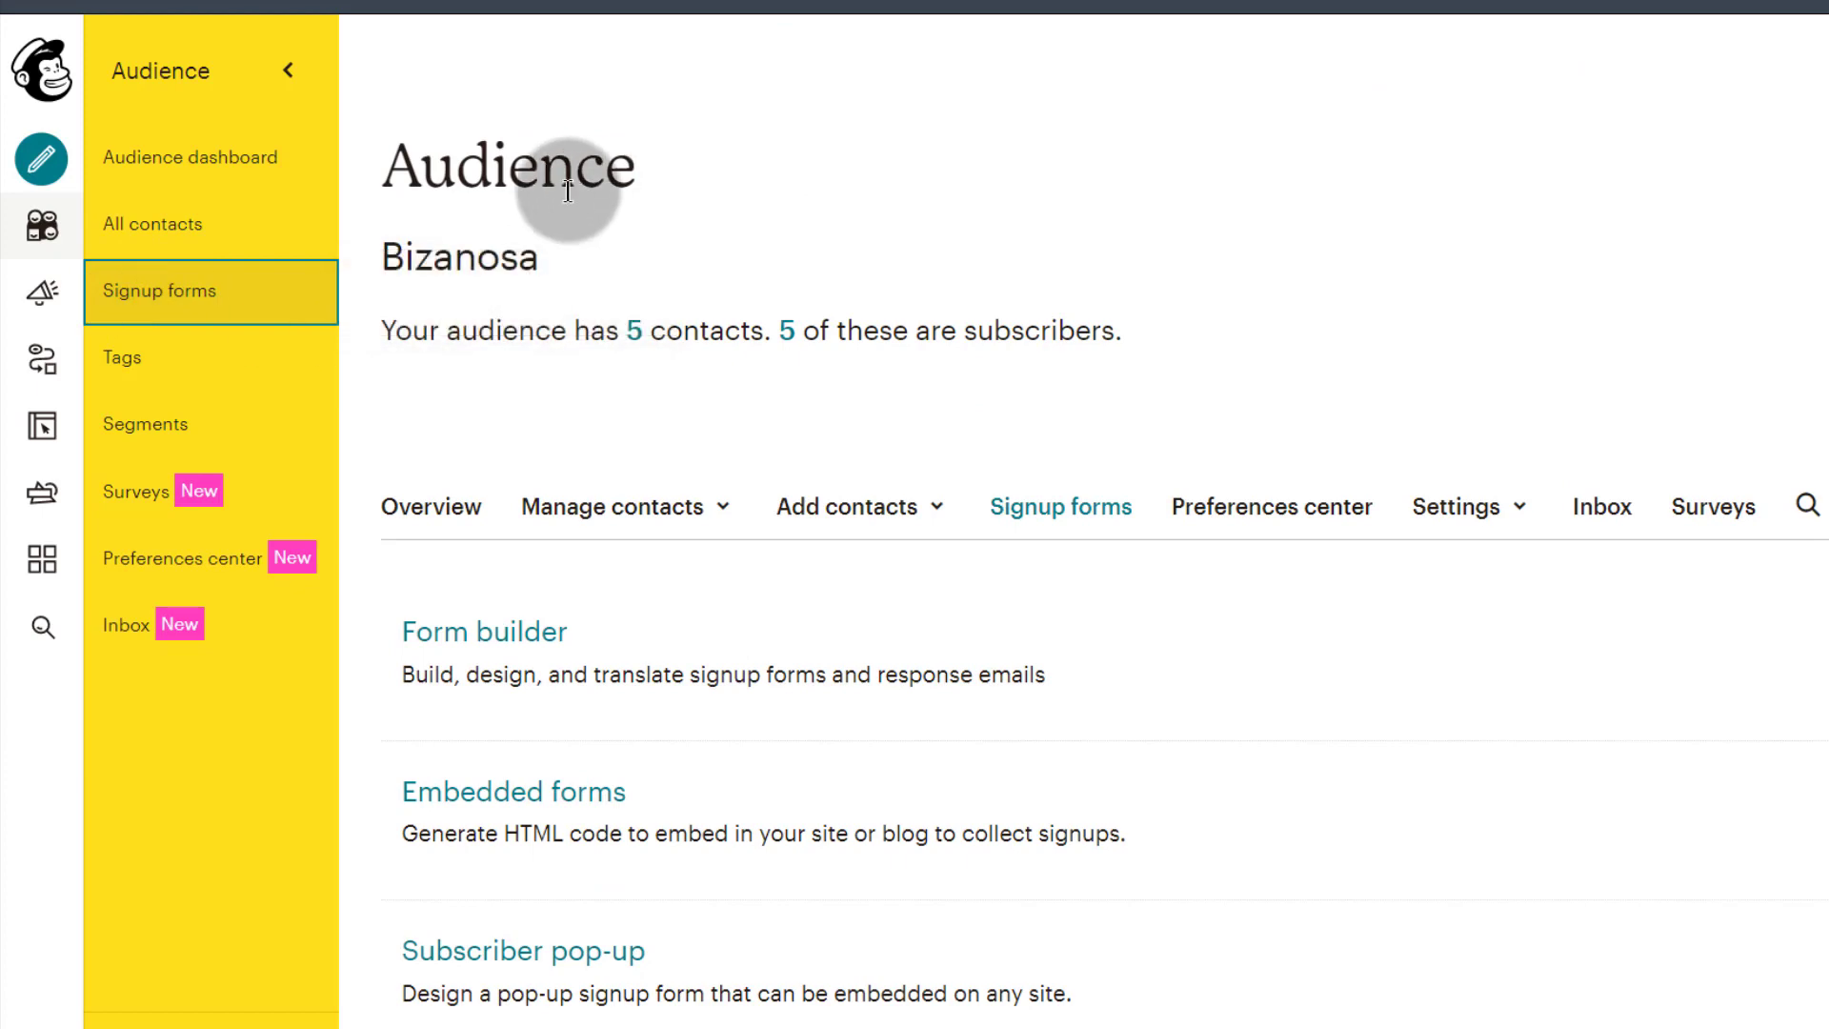
pyautogui.scroll(-5, 996, 621)
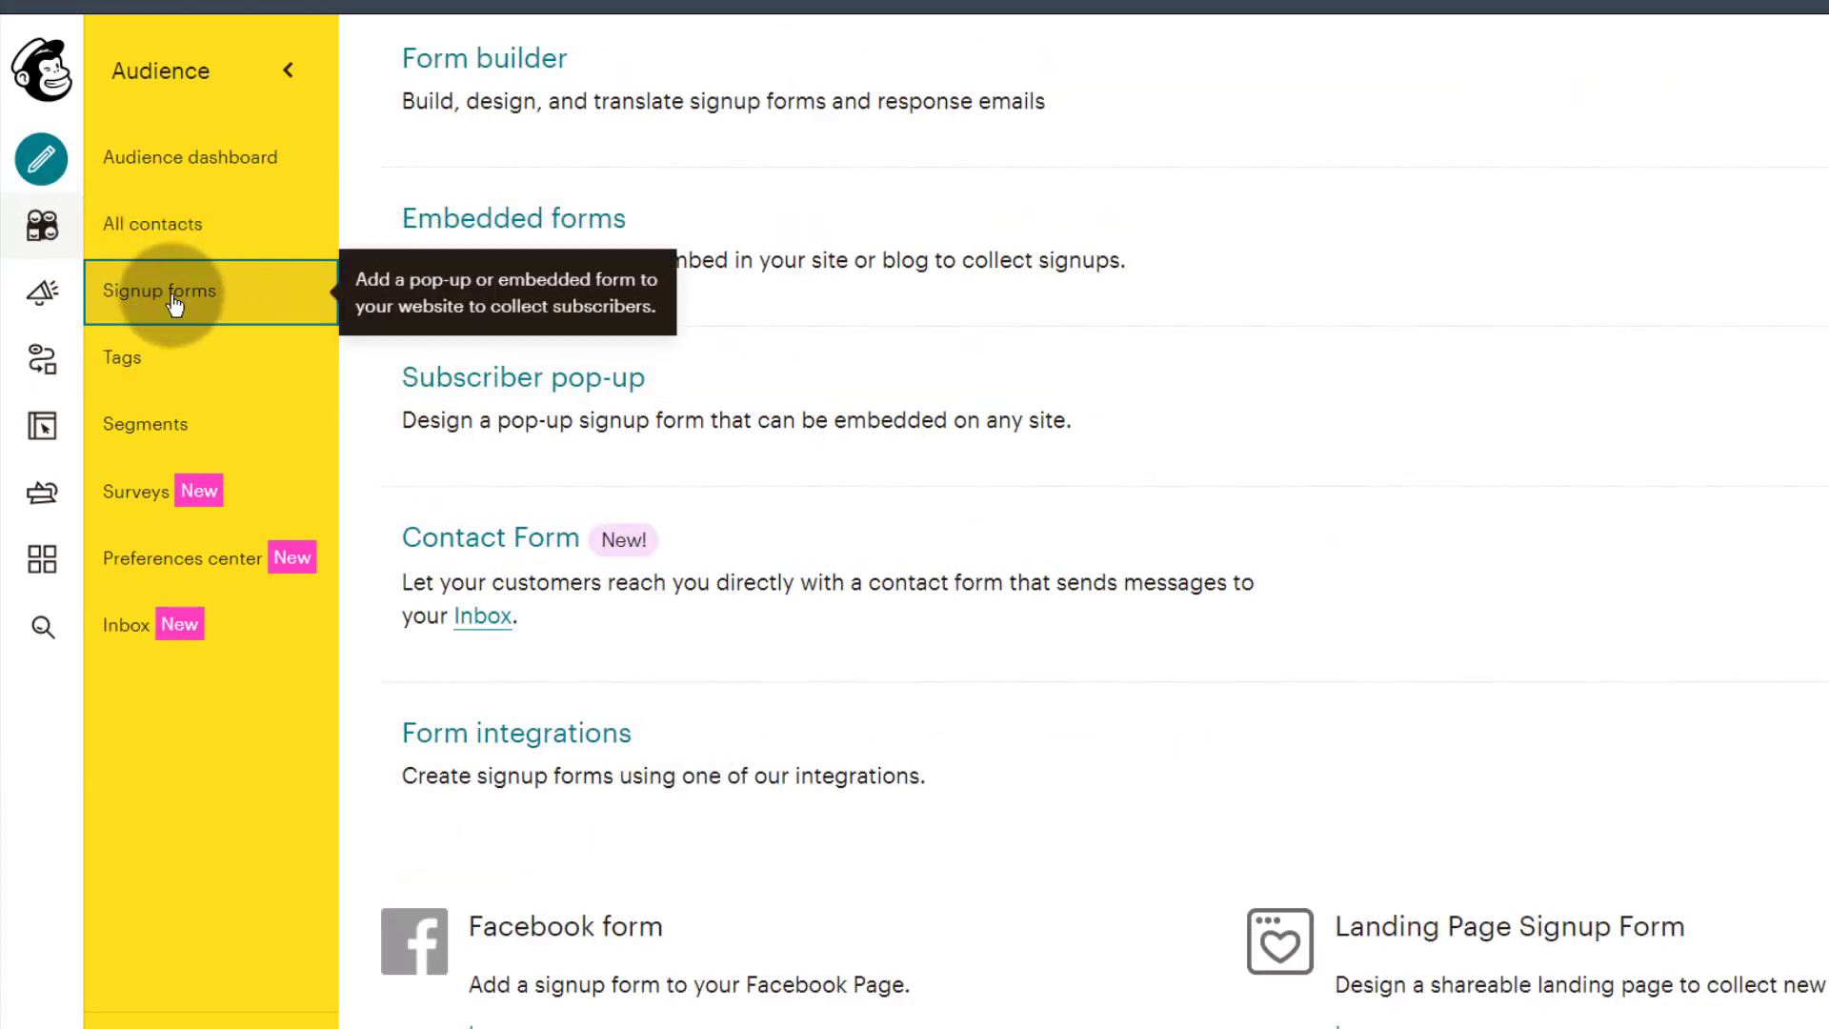
pyautogui.scroll(5, 472, 183)
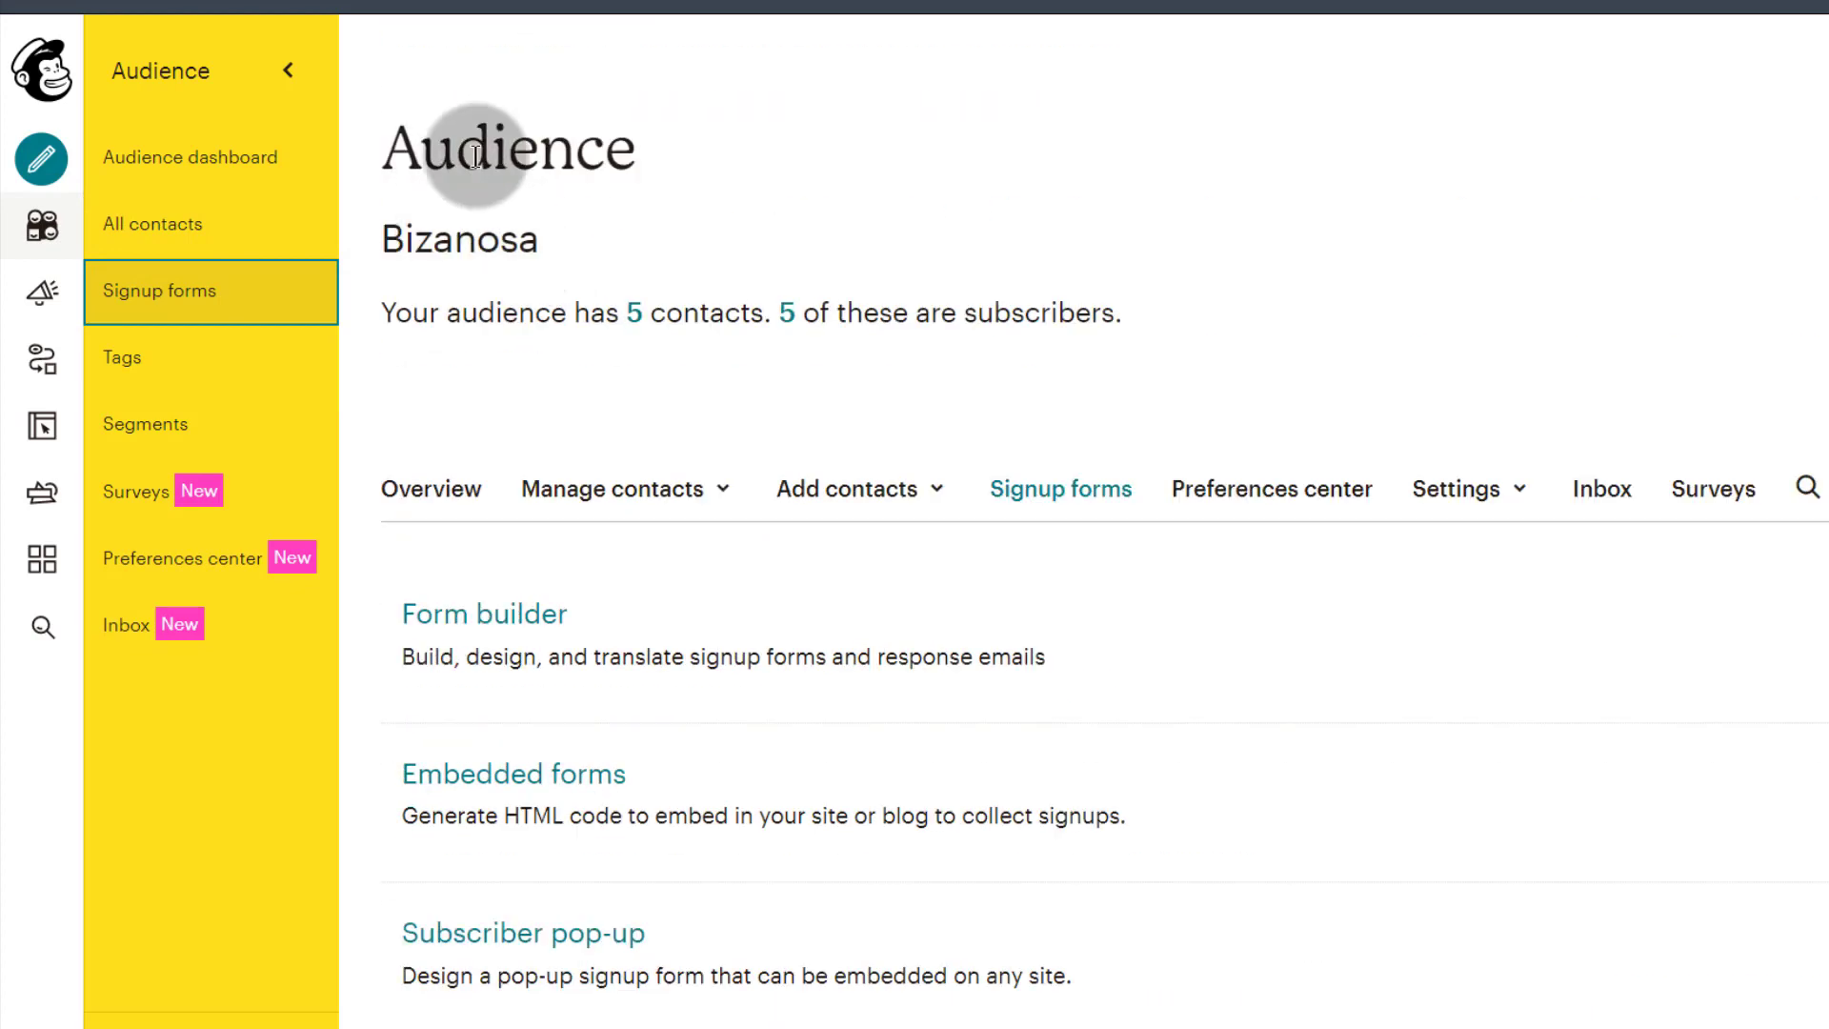
pyautogui.scroll(-4, 475, 156)
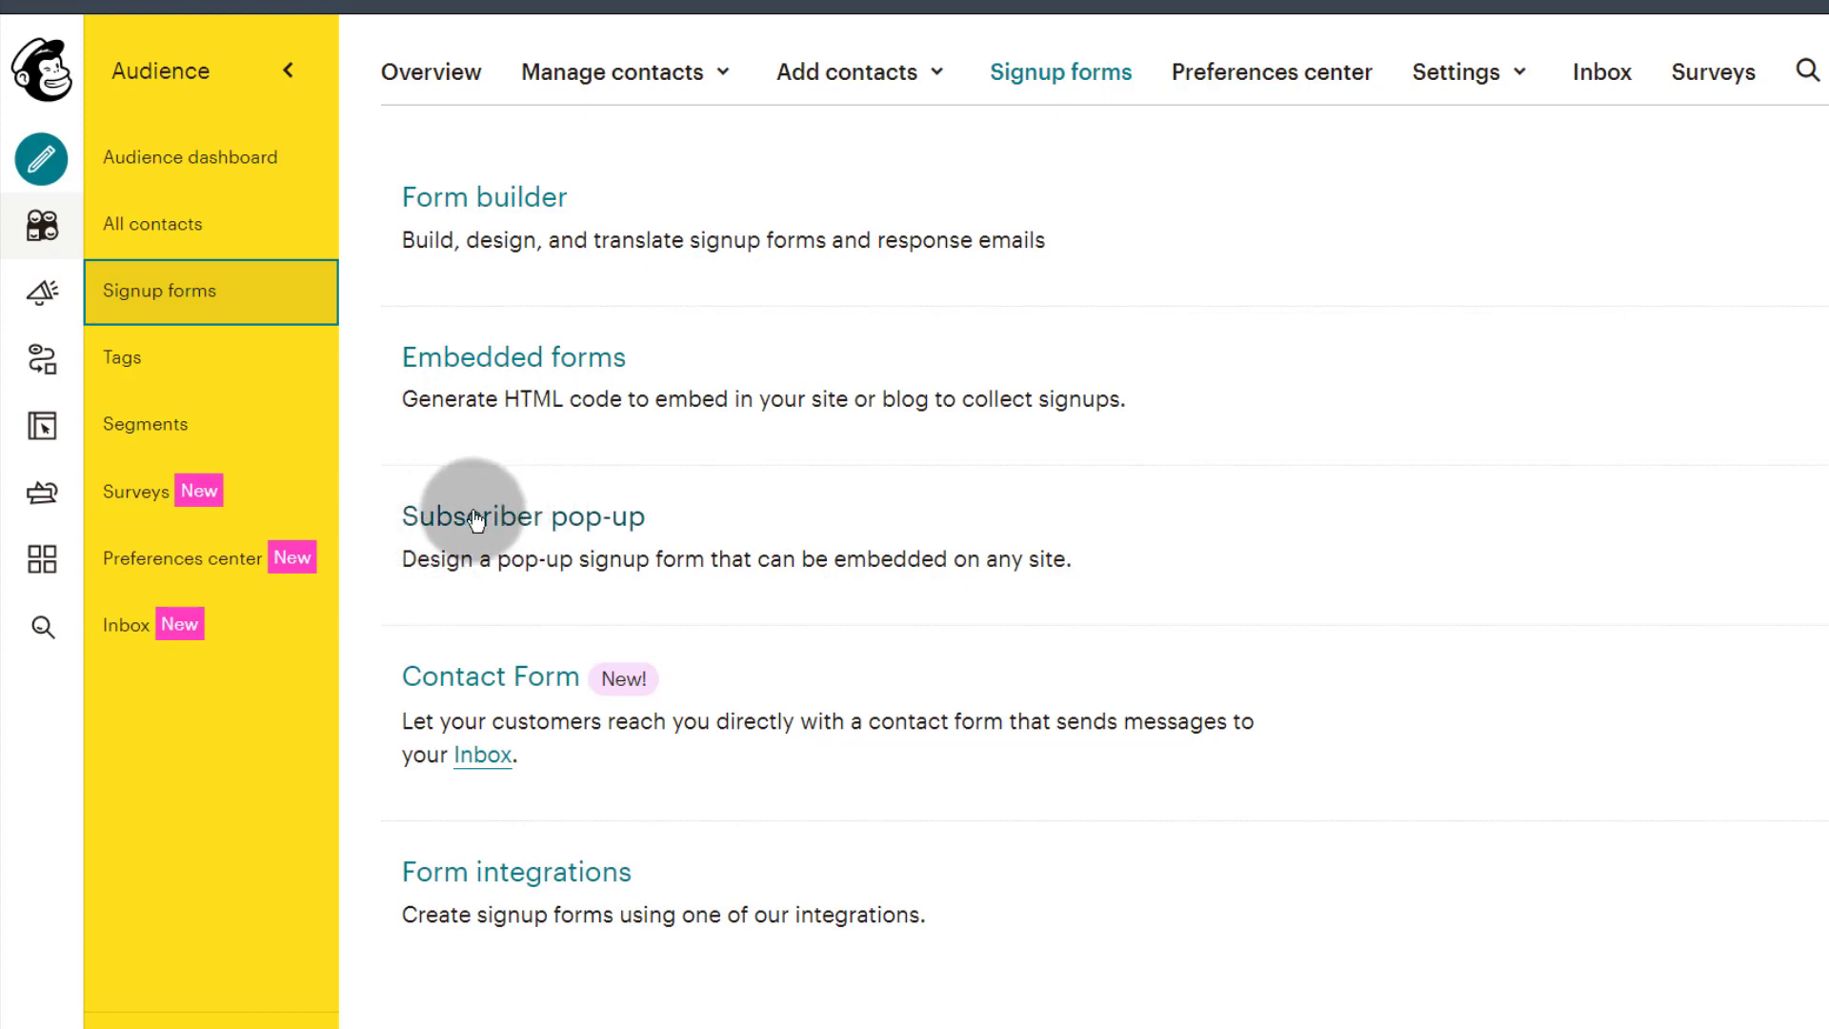
pyautogui.scroll(-2, 900, 758)
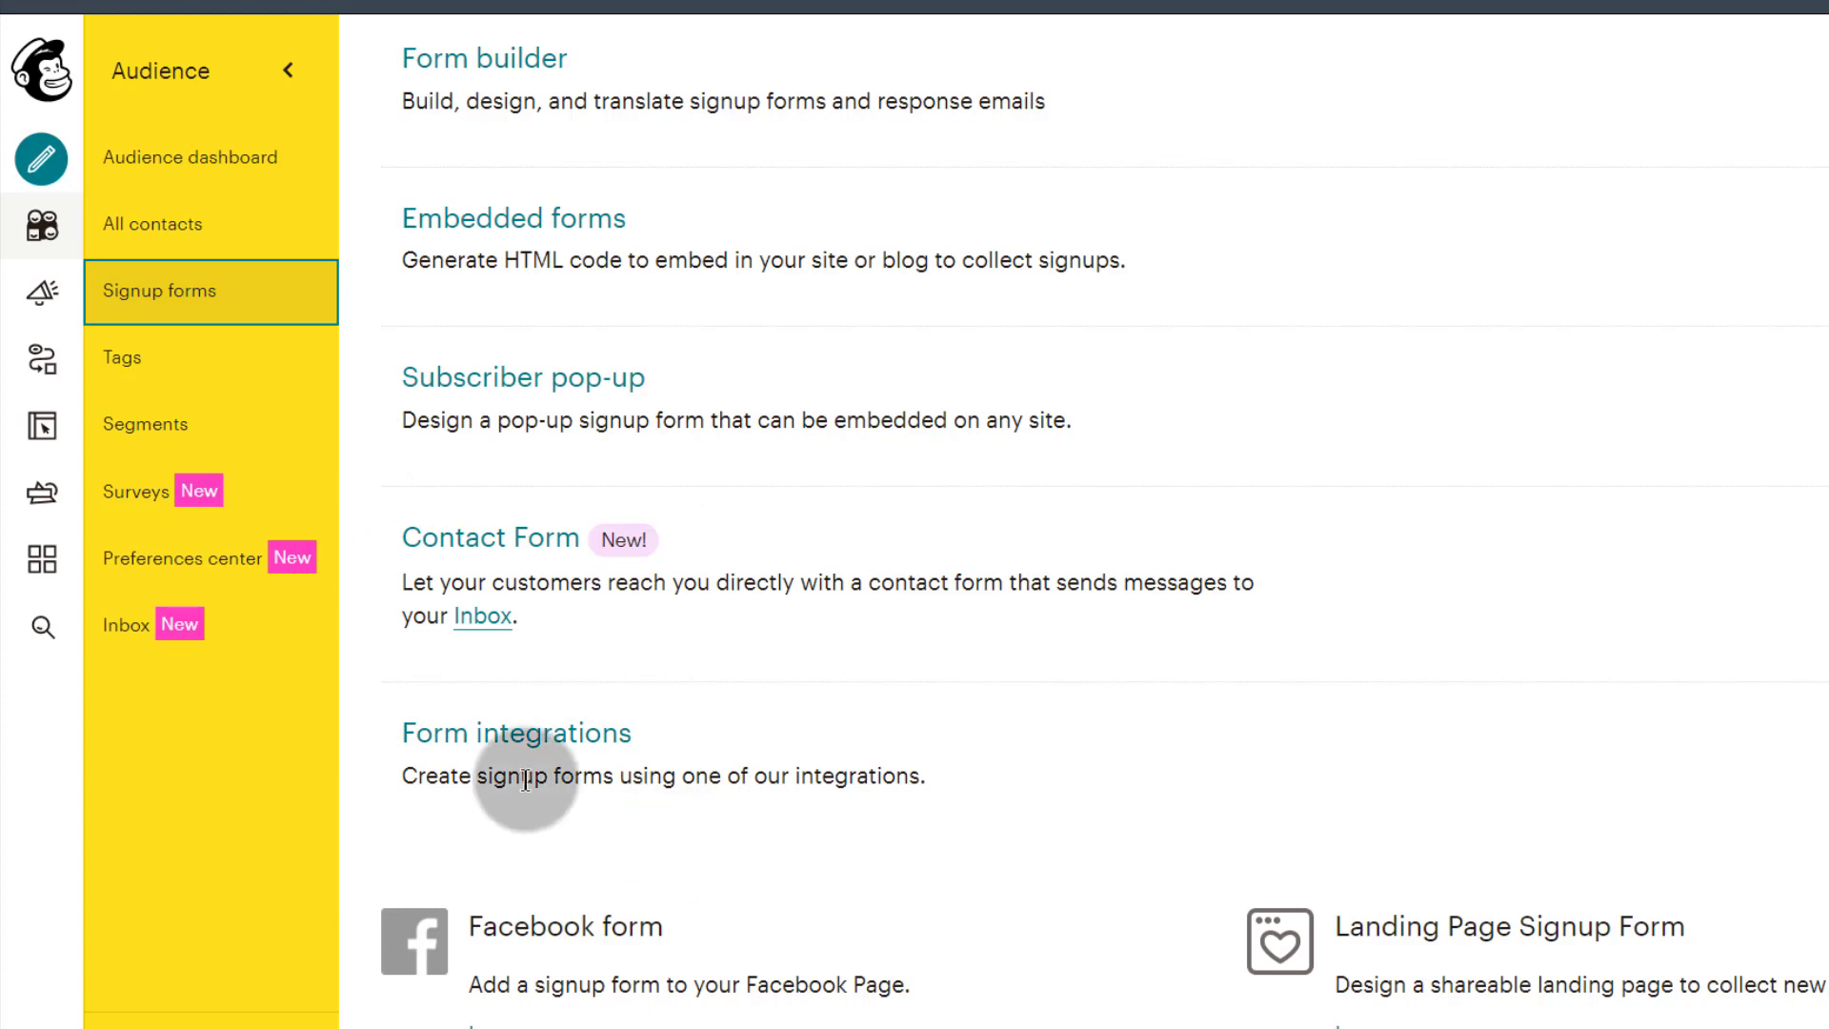
pyautogui.scroll(6, 484, 724)
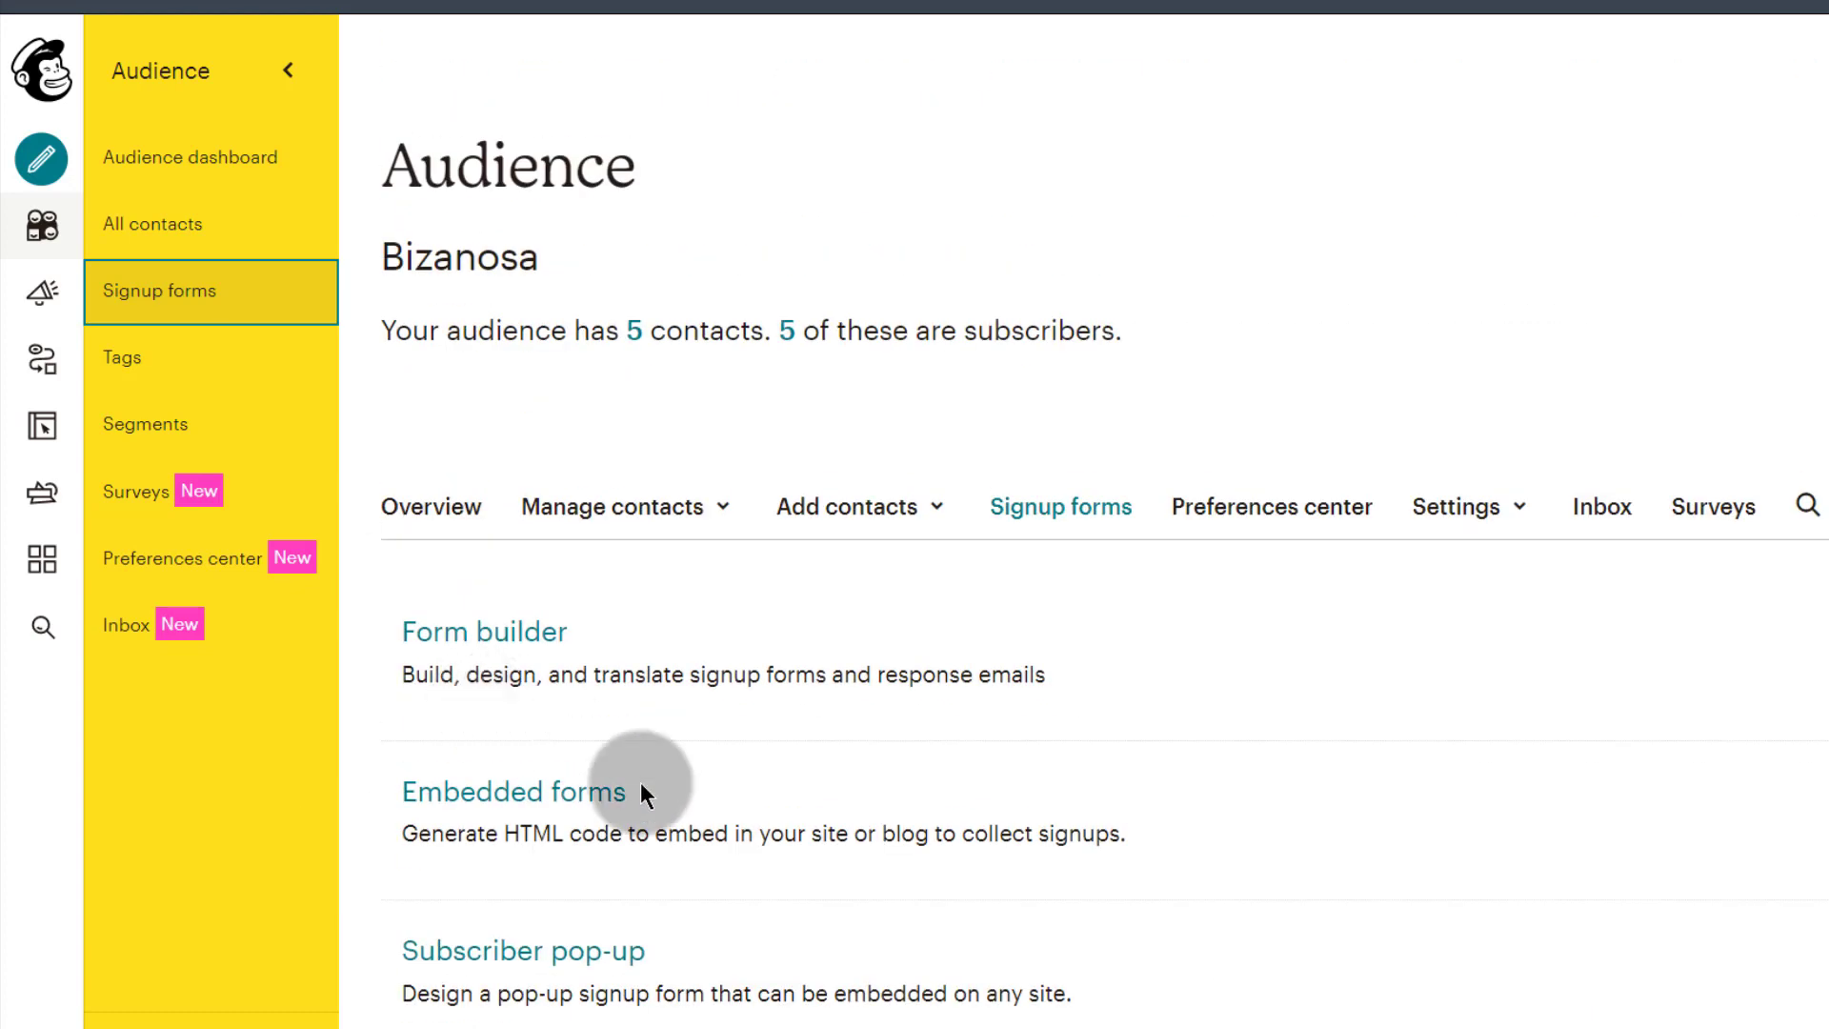
pyautogui.rightClick(459, 639)
# Step: Open Form builder in a new tab and dismiss the header title's edit options
pyautogui.click(497, 659)
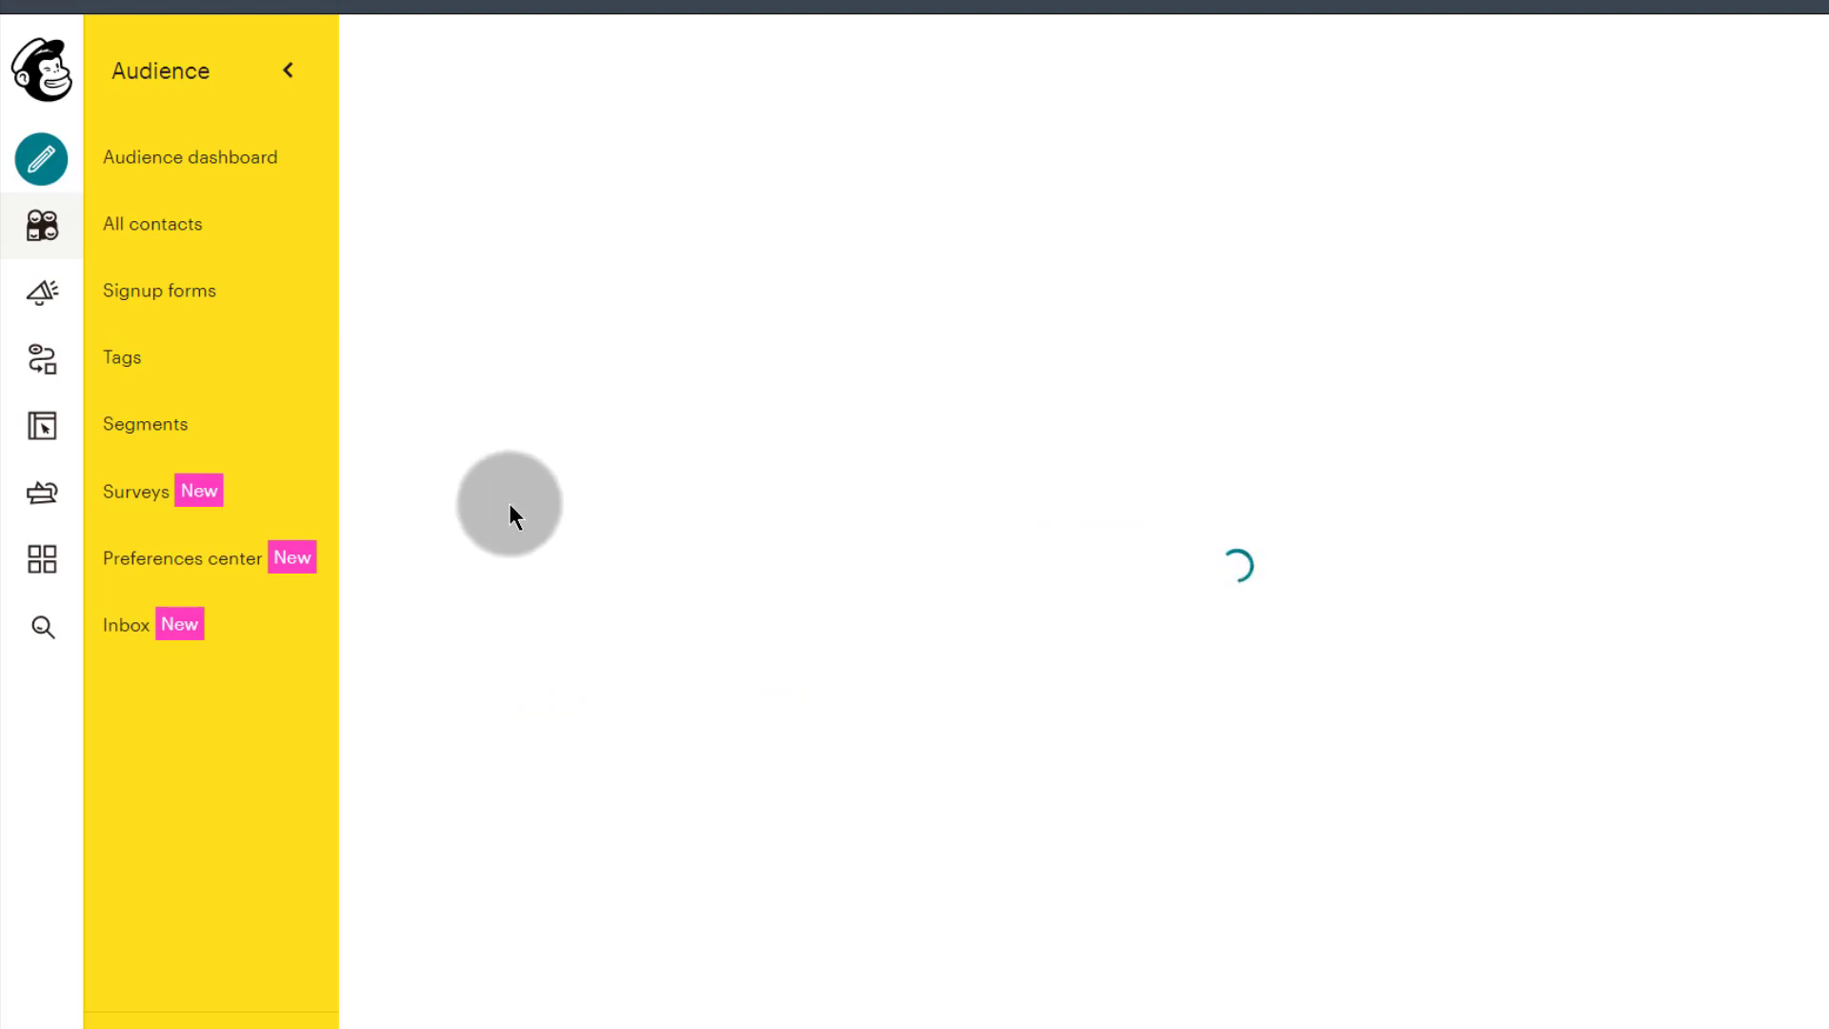
pyautogui.scroll(-6, 508, 503)
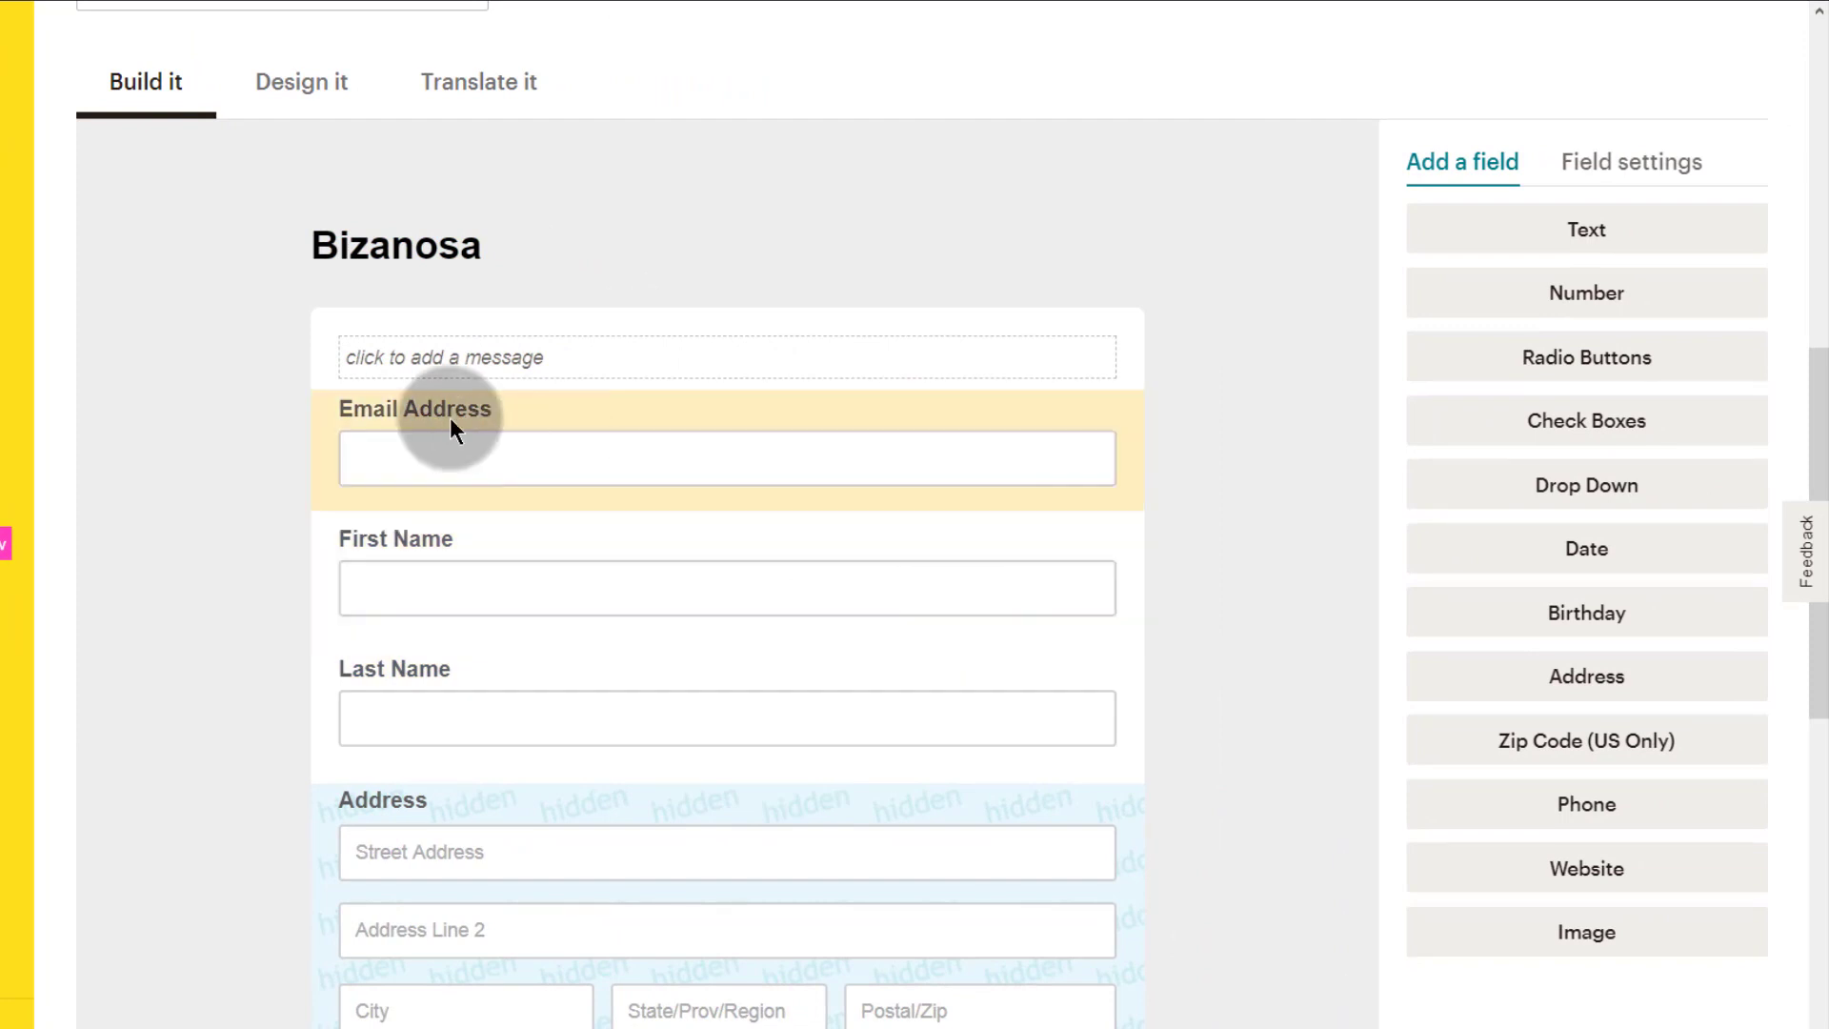
pyautogui.click(130, 543)
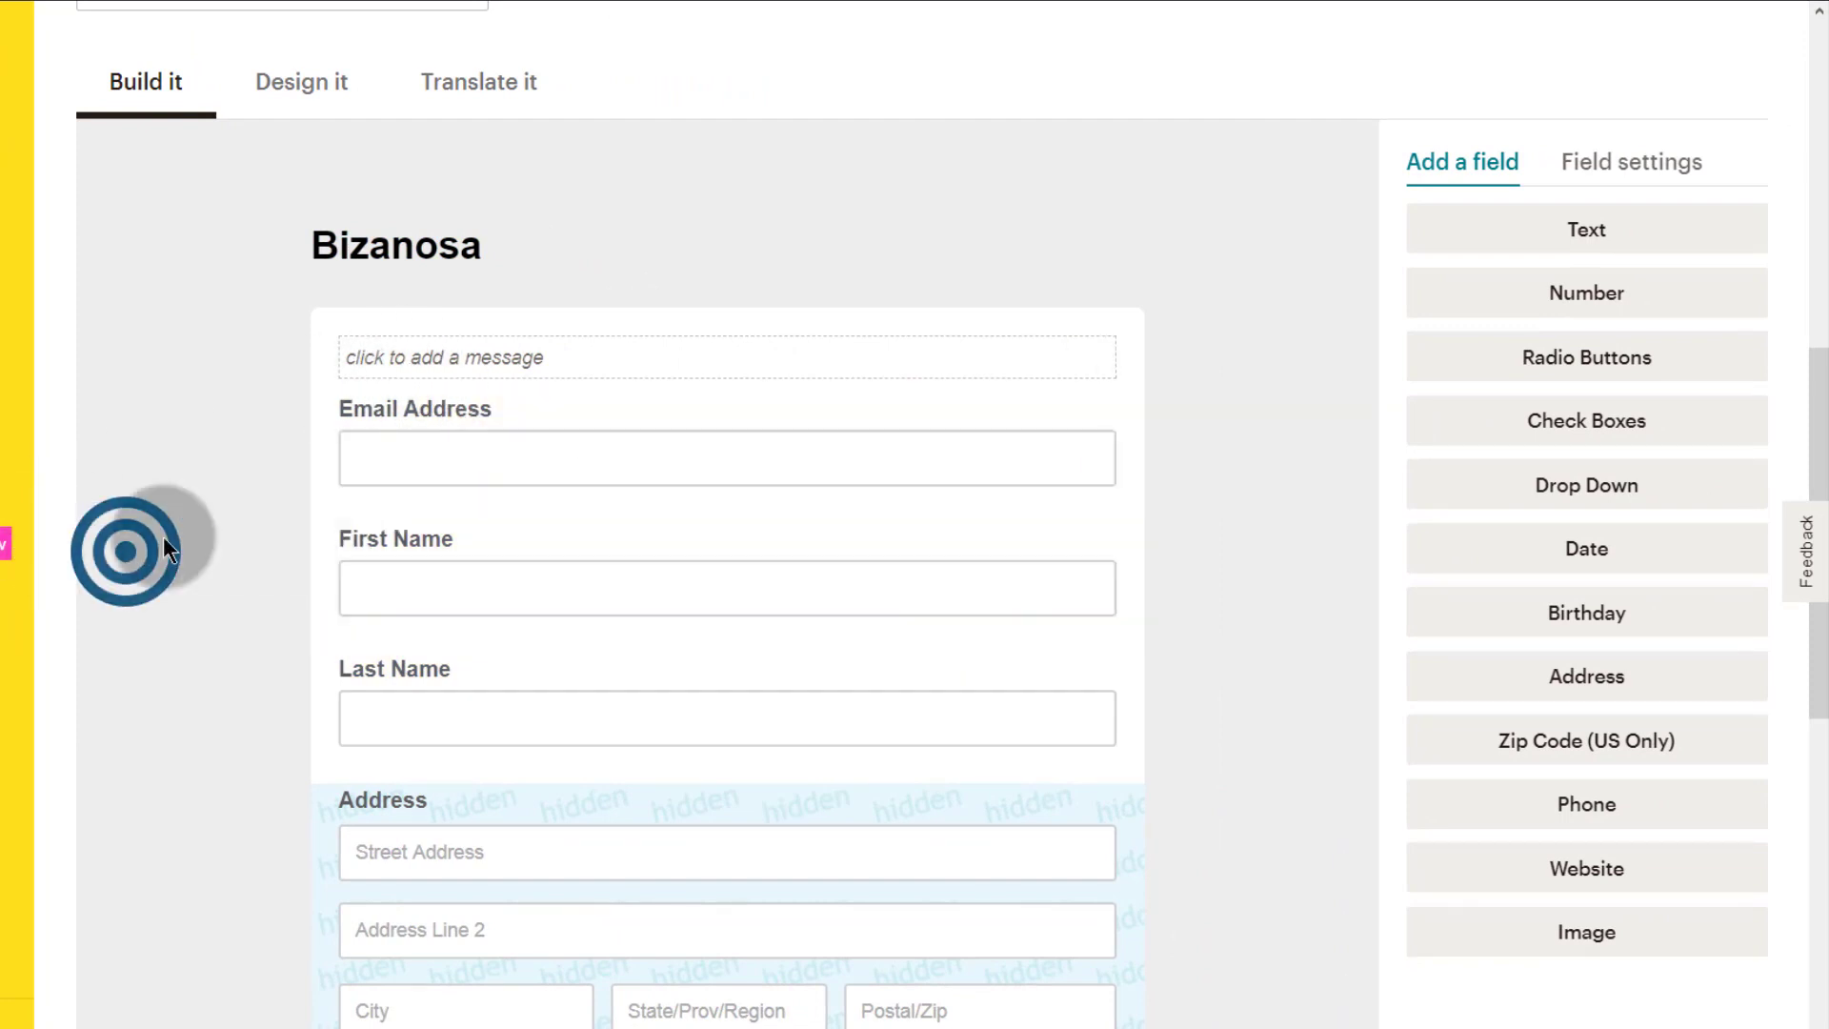
pyautogui.click(385, 238)
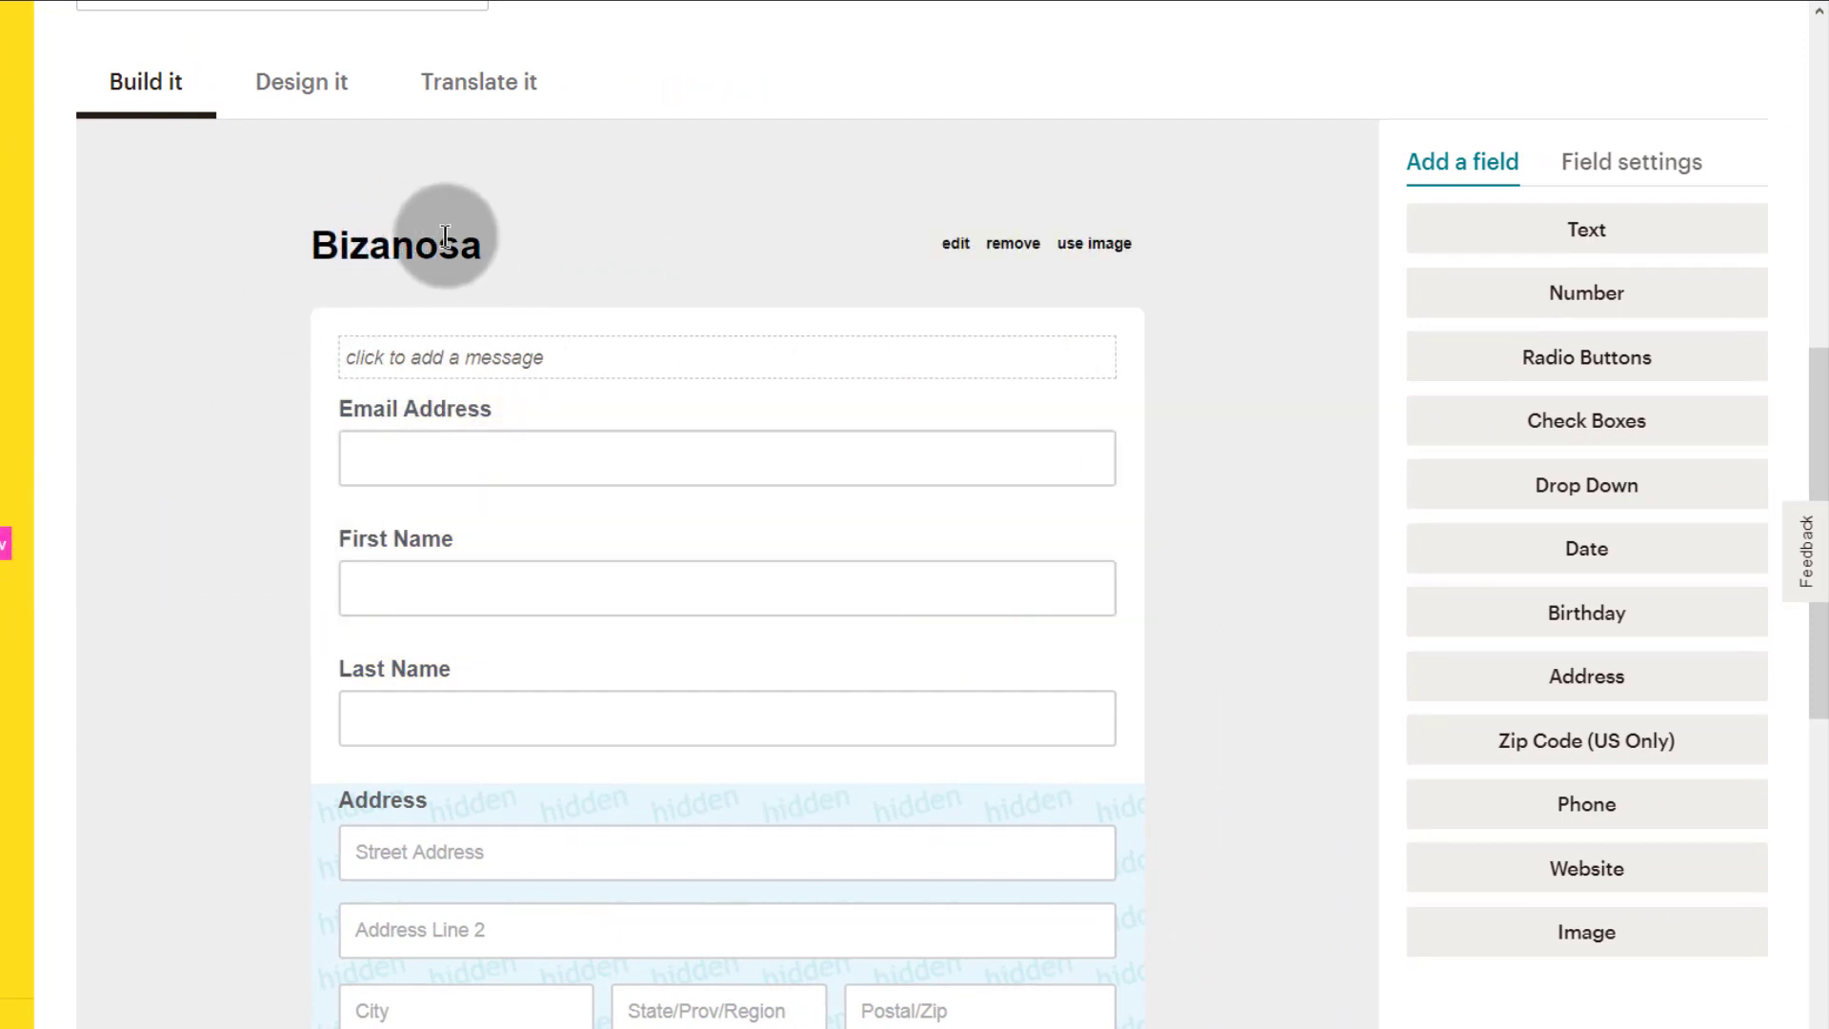
pyautogui.click(197, 326)
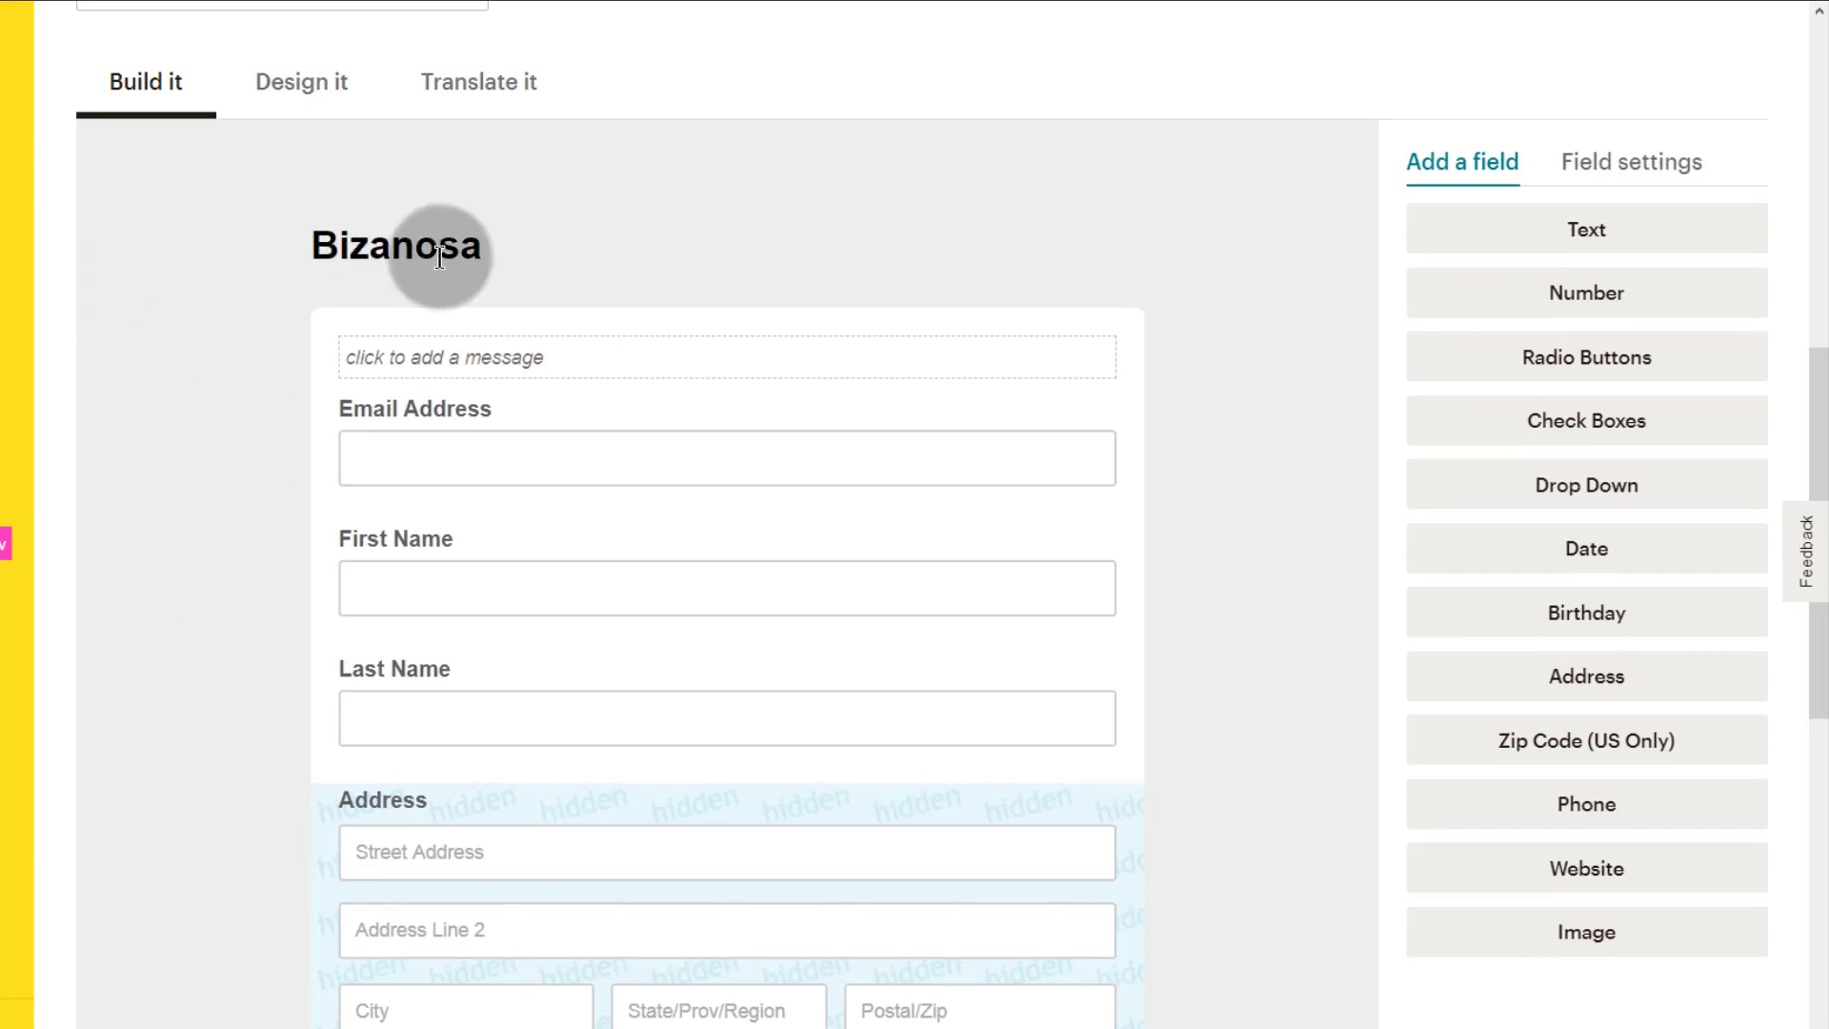
# Step: In Design it, set the page background colour to #fff
pyautogui.click(322, 84)
pyautogui.scroll(-1, 362, 591)
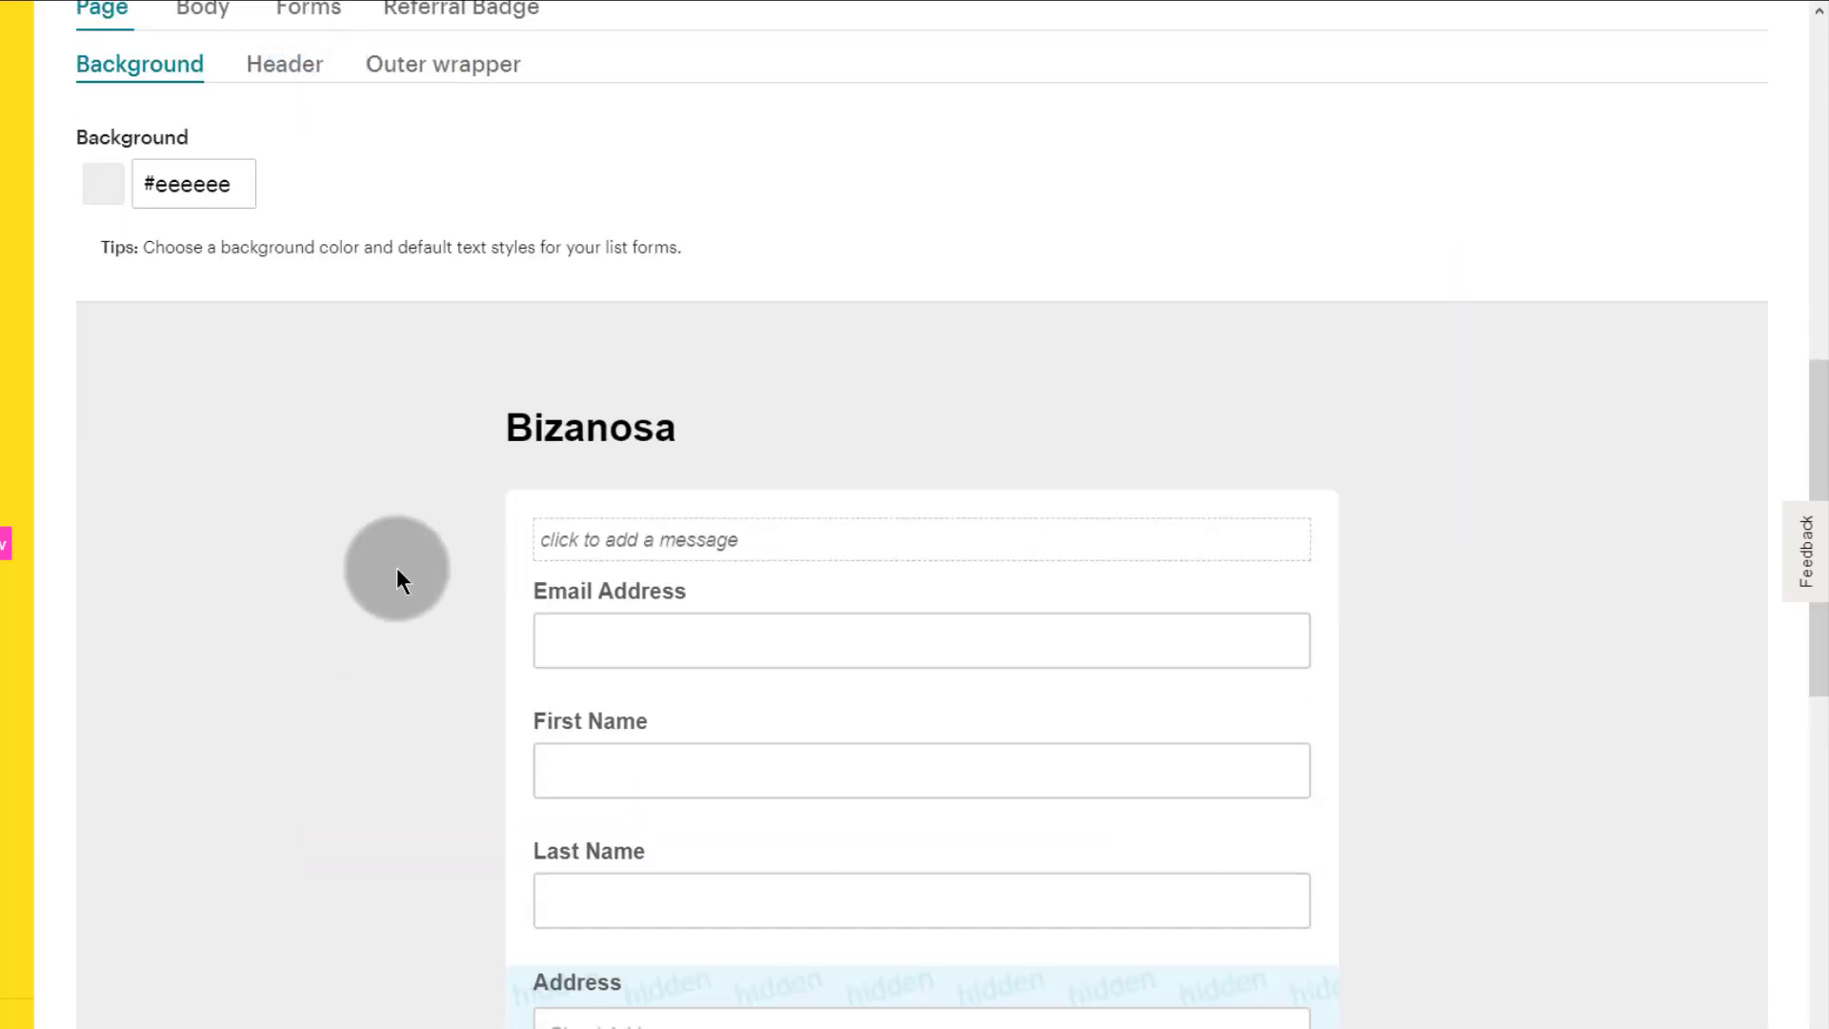
pyautogui.click(398, 566)
pyautogui.click(153, 181)
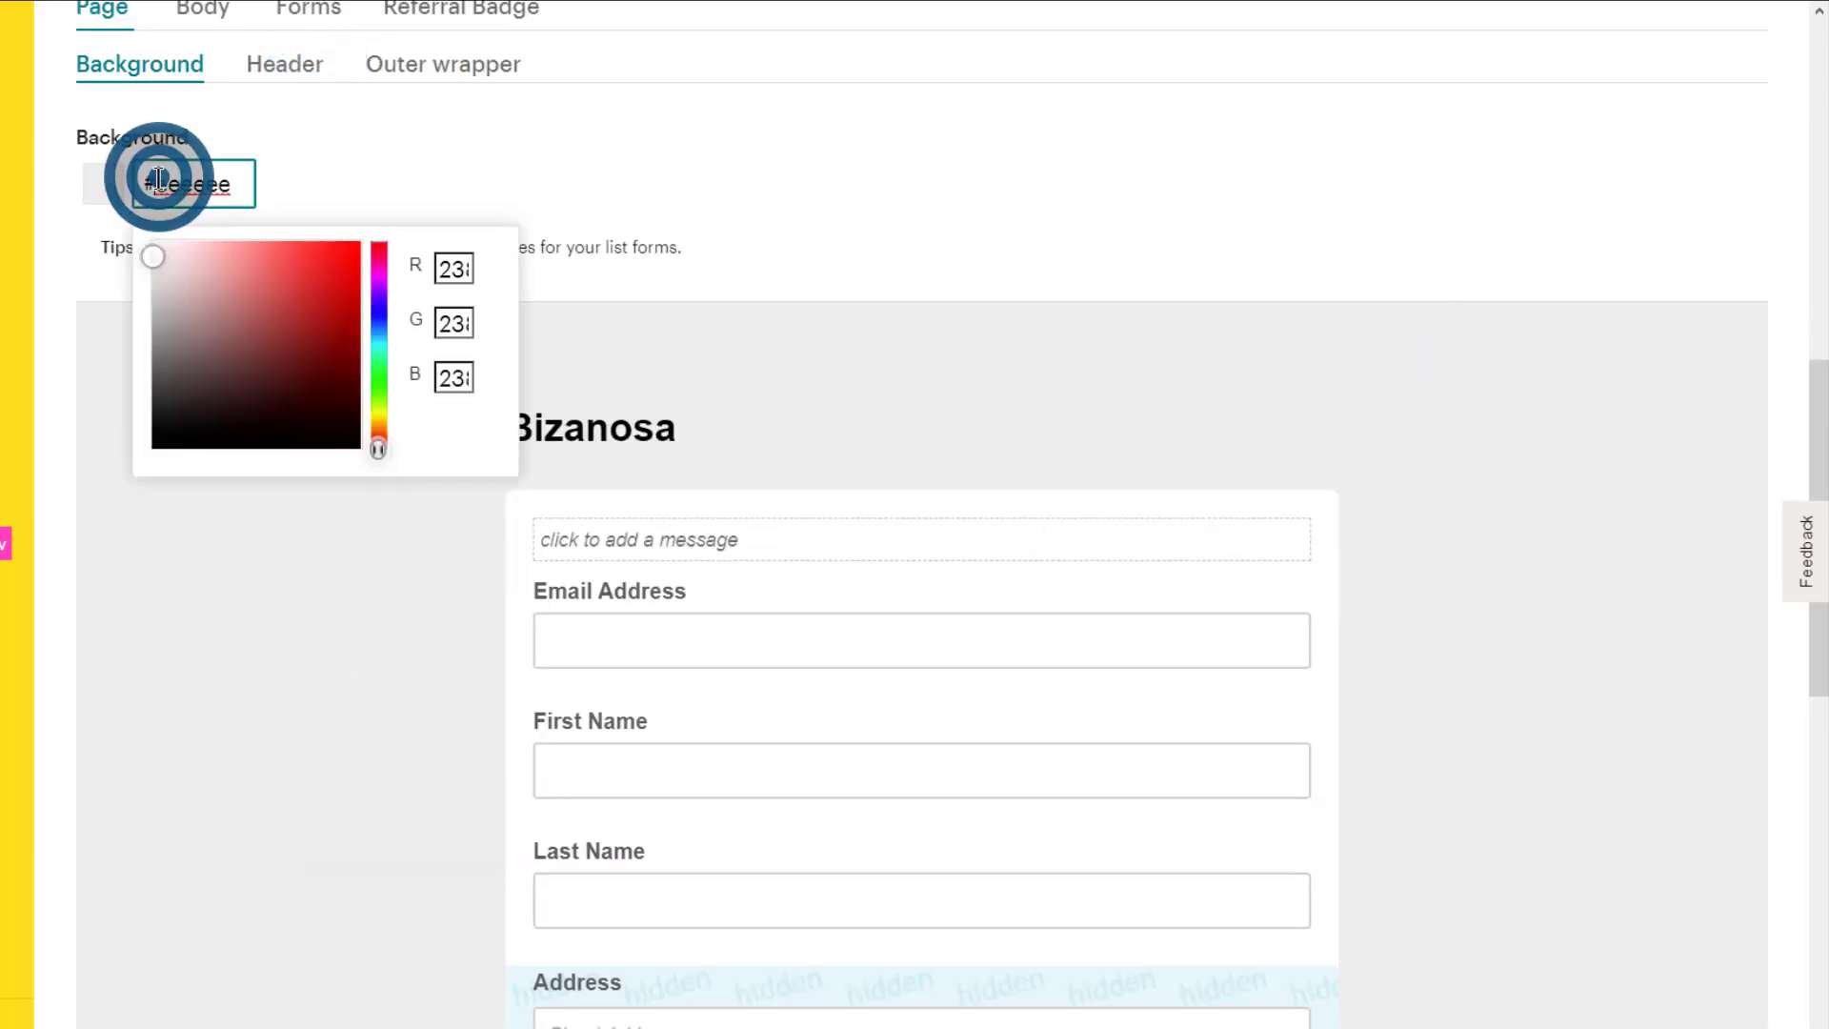
pyautogui.click(171, 278)
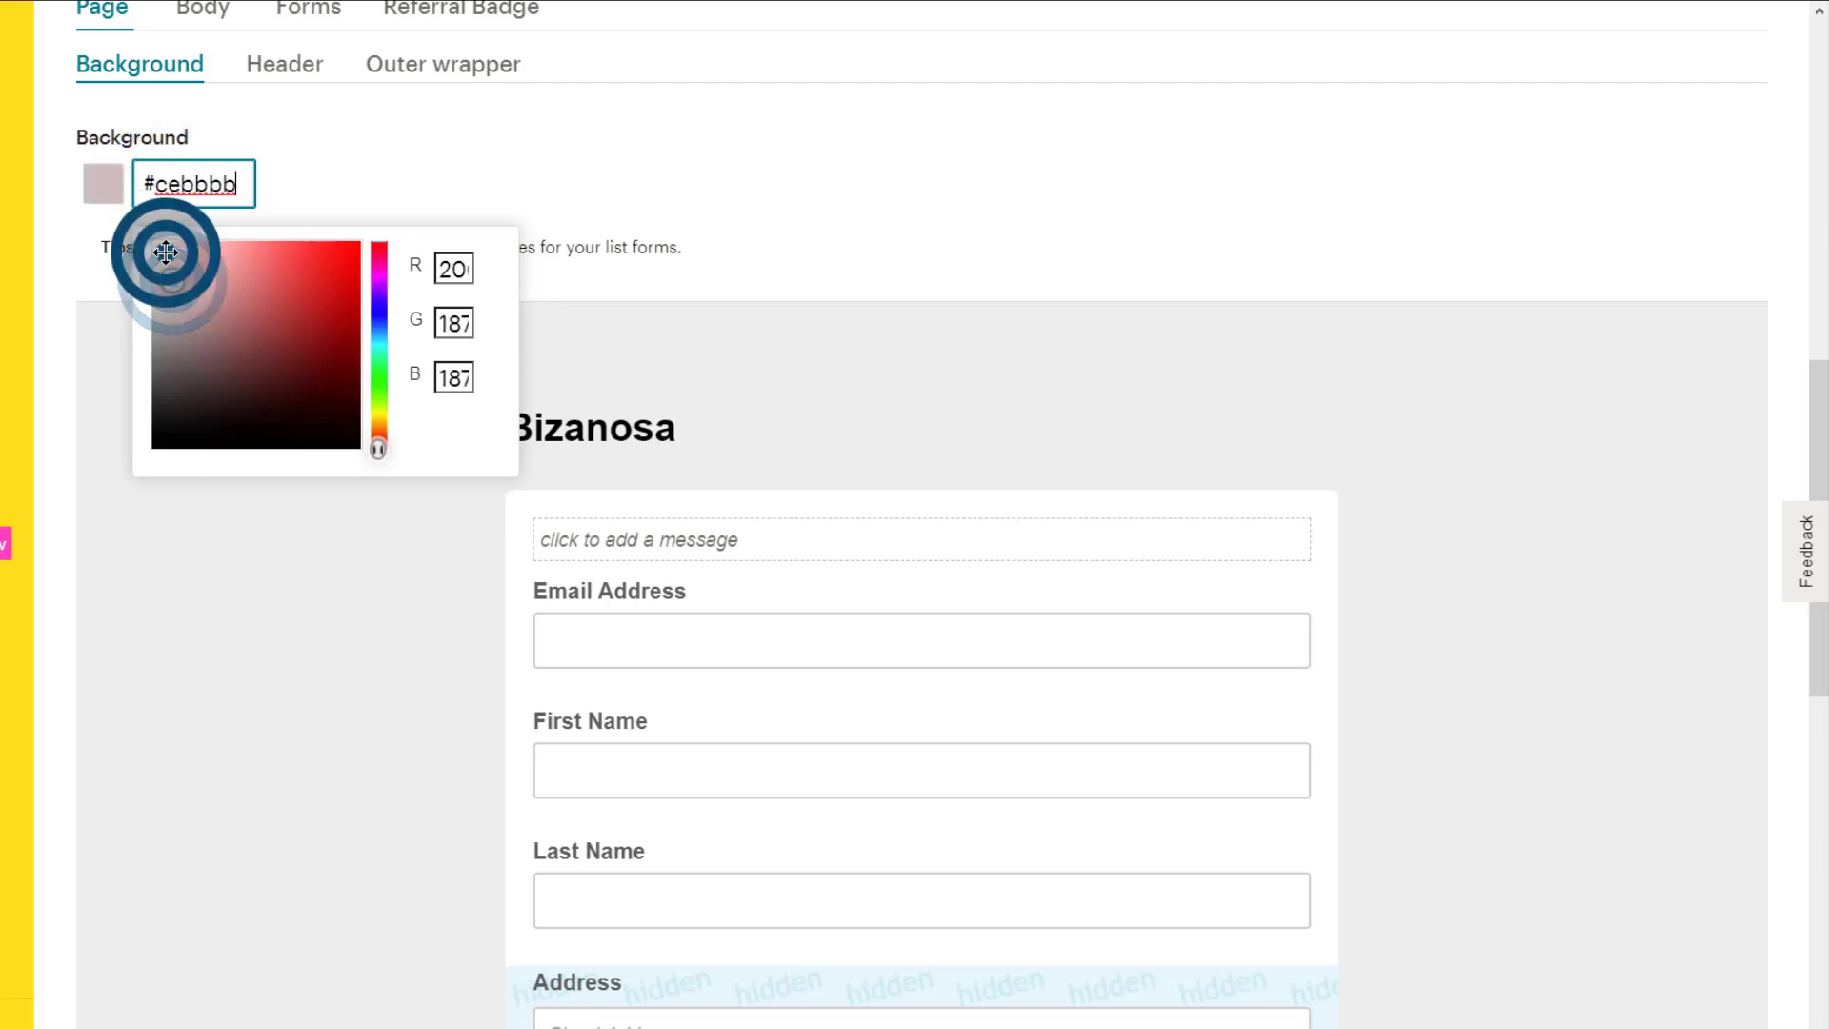
pyautogui.click(166, 253)
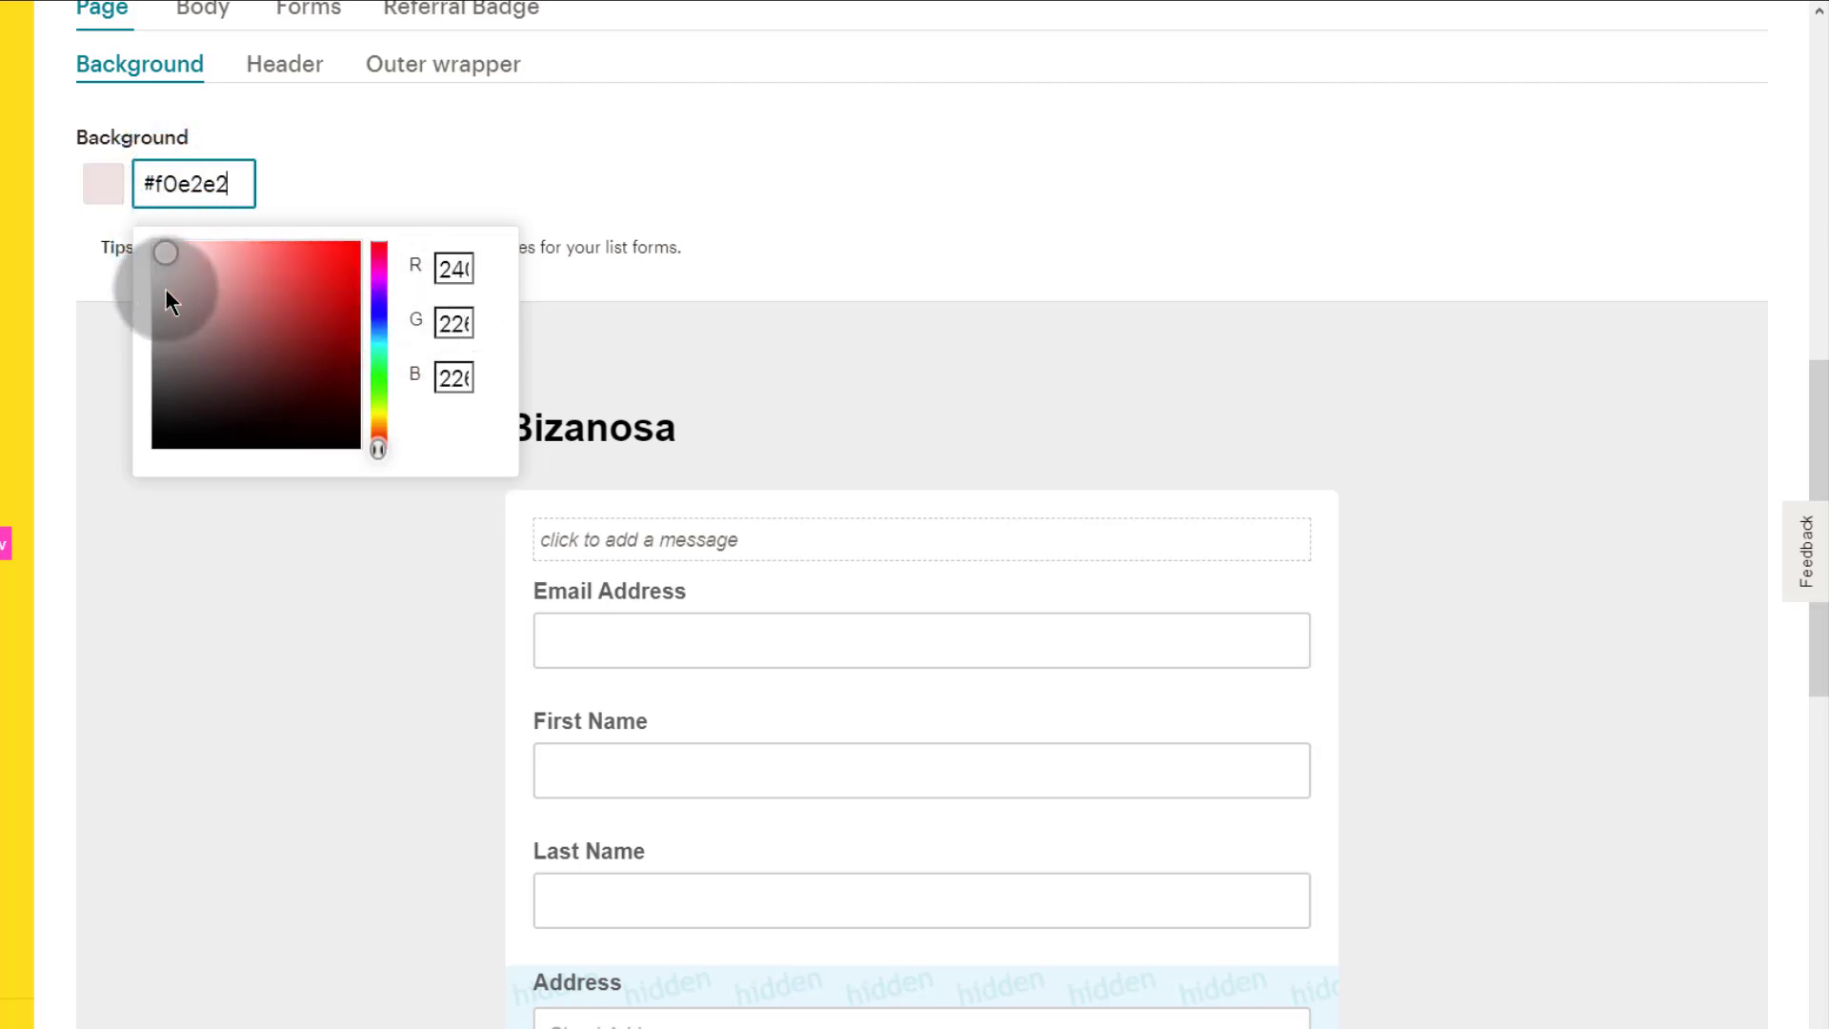
pyautogui.click(166, 182)
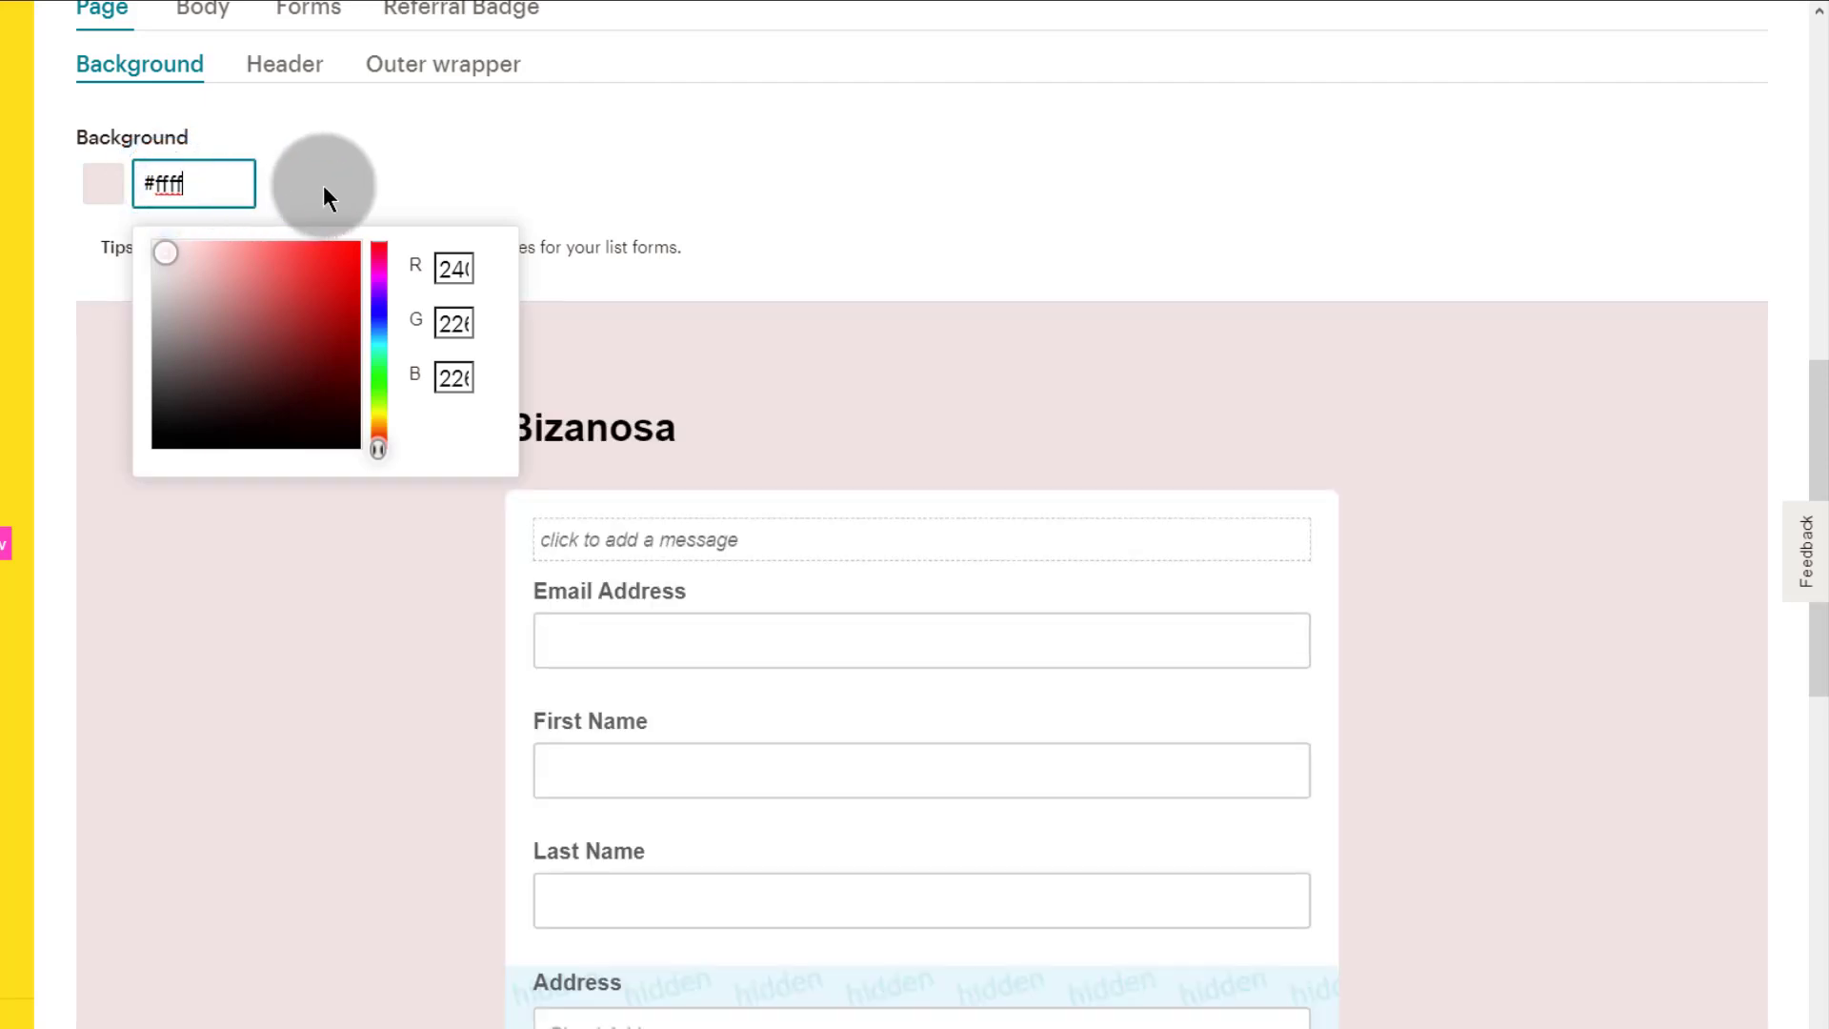
pyautogui.press('BackSpace')
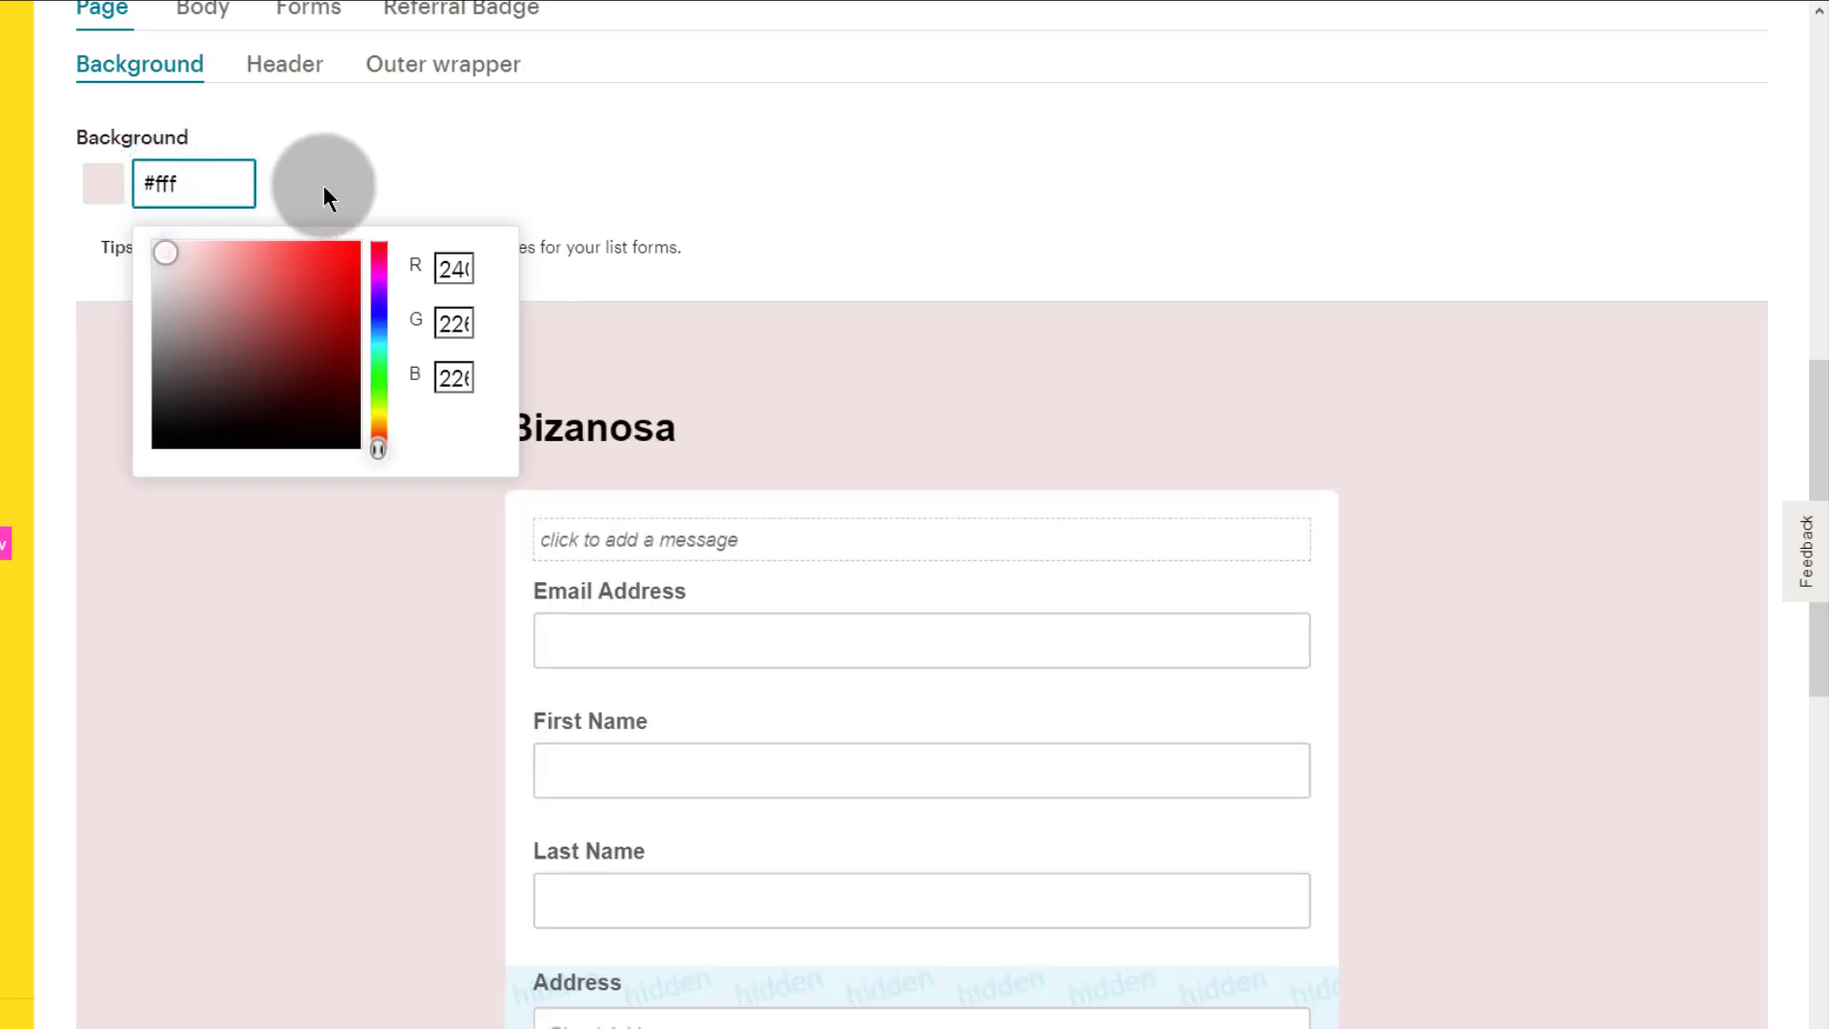
pyautogui.click(370, 153)
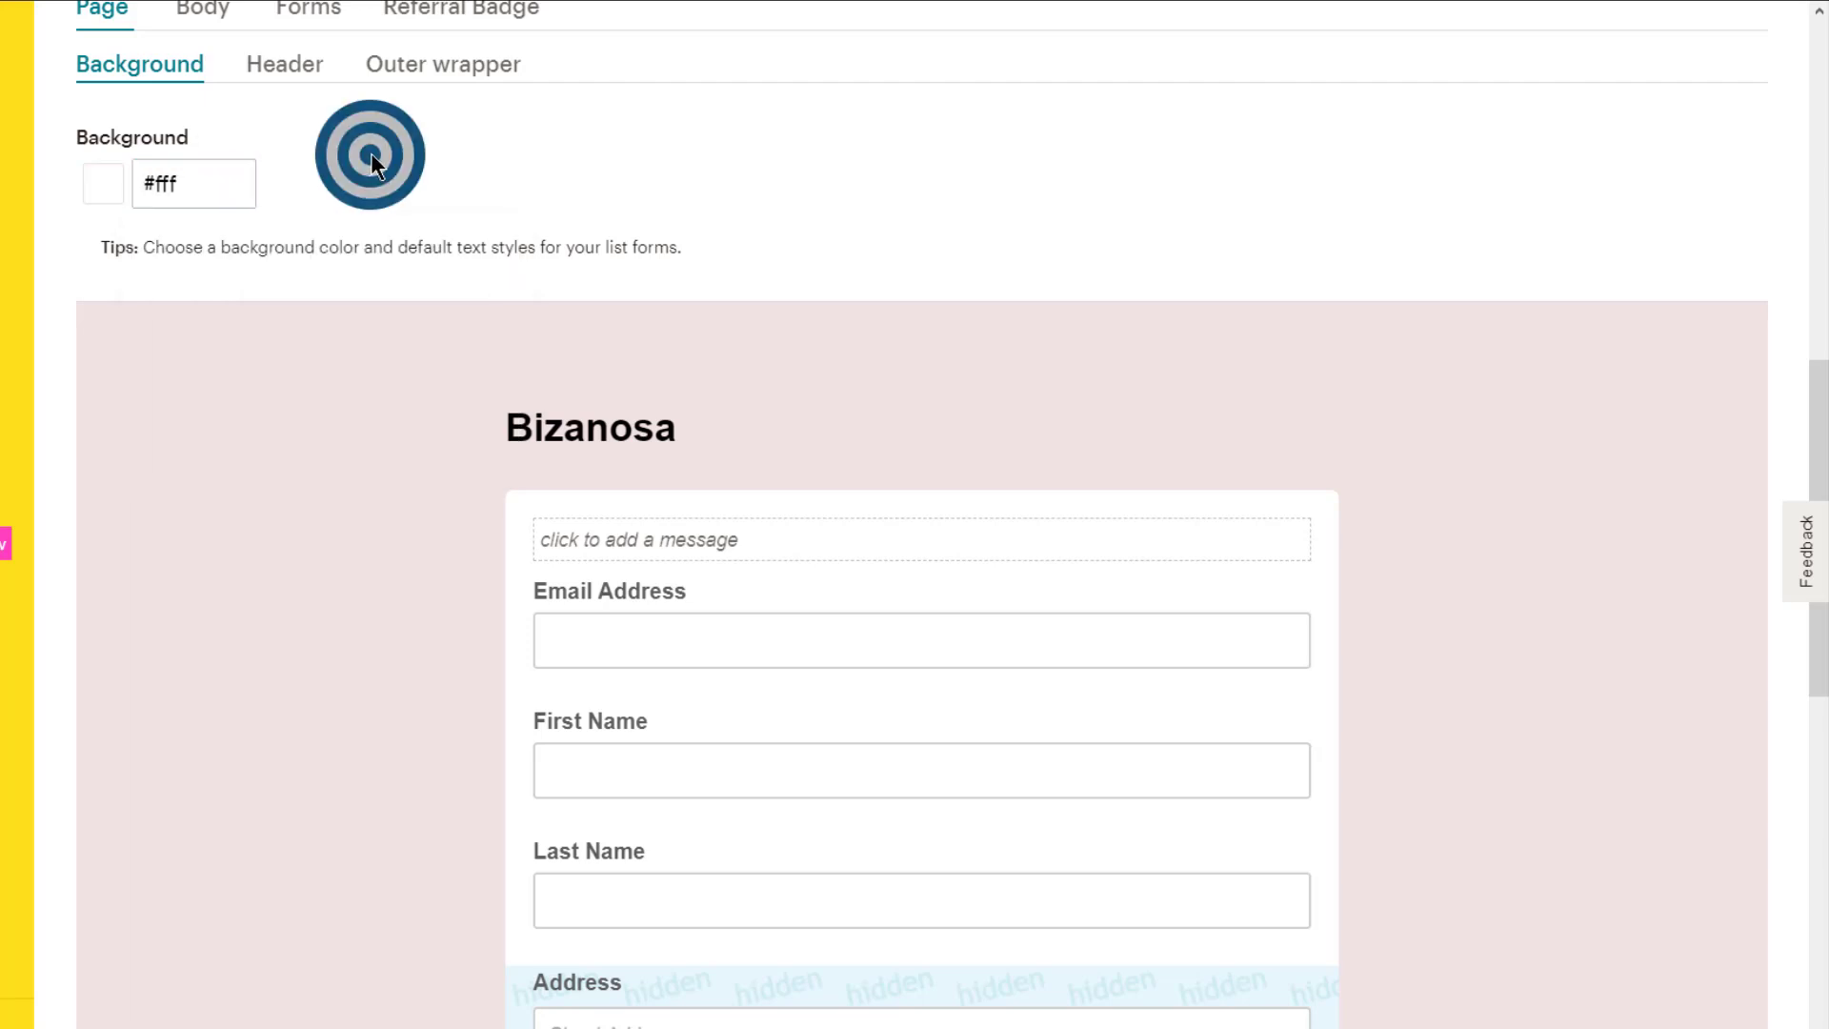
# Step: Set the form body's background colour to black #000
pyautogui.click(165, 239)
pyautogui.click(347, 454)
pyautogui.scroll(-5, 286, 457)
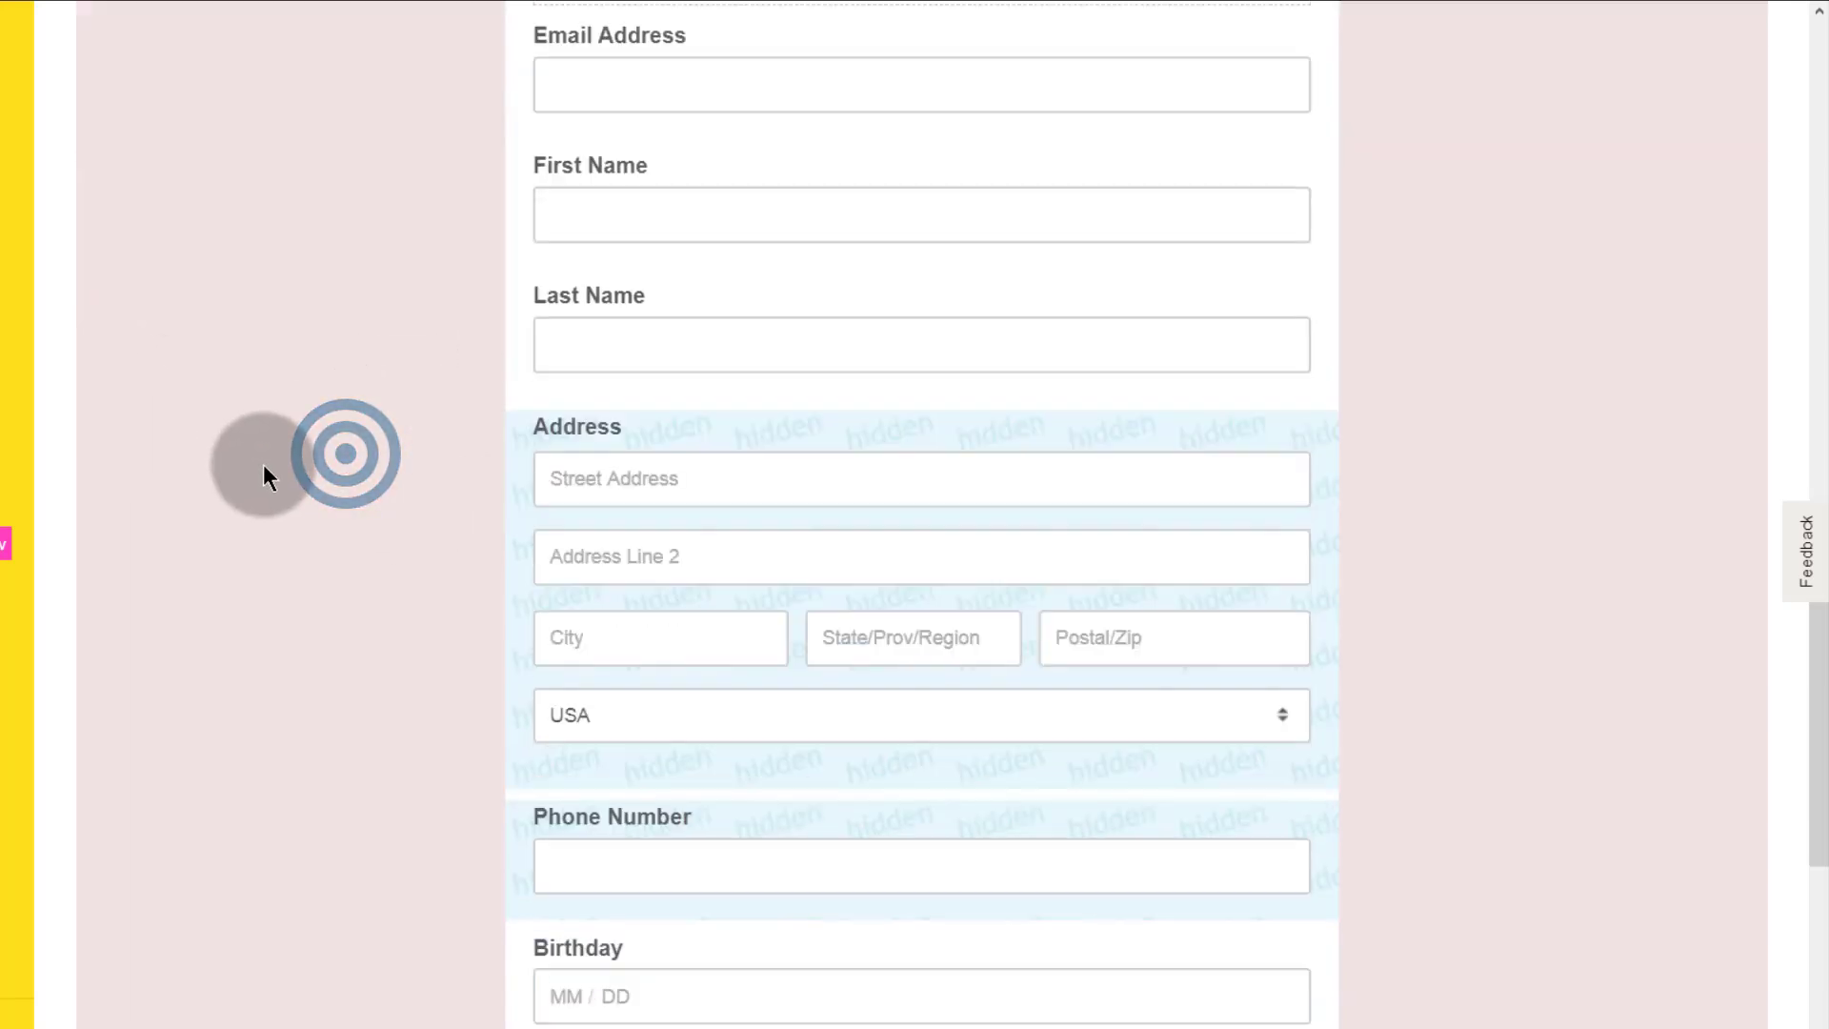
pyautogui.scroll(15, 267, 448)
pyautogui.scroll(-10, 271, 496)
pyautogui.scroll(3, 258, 400)
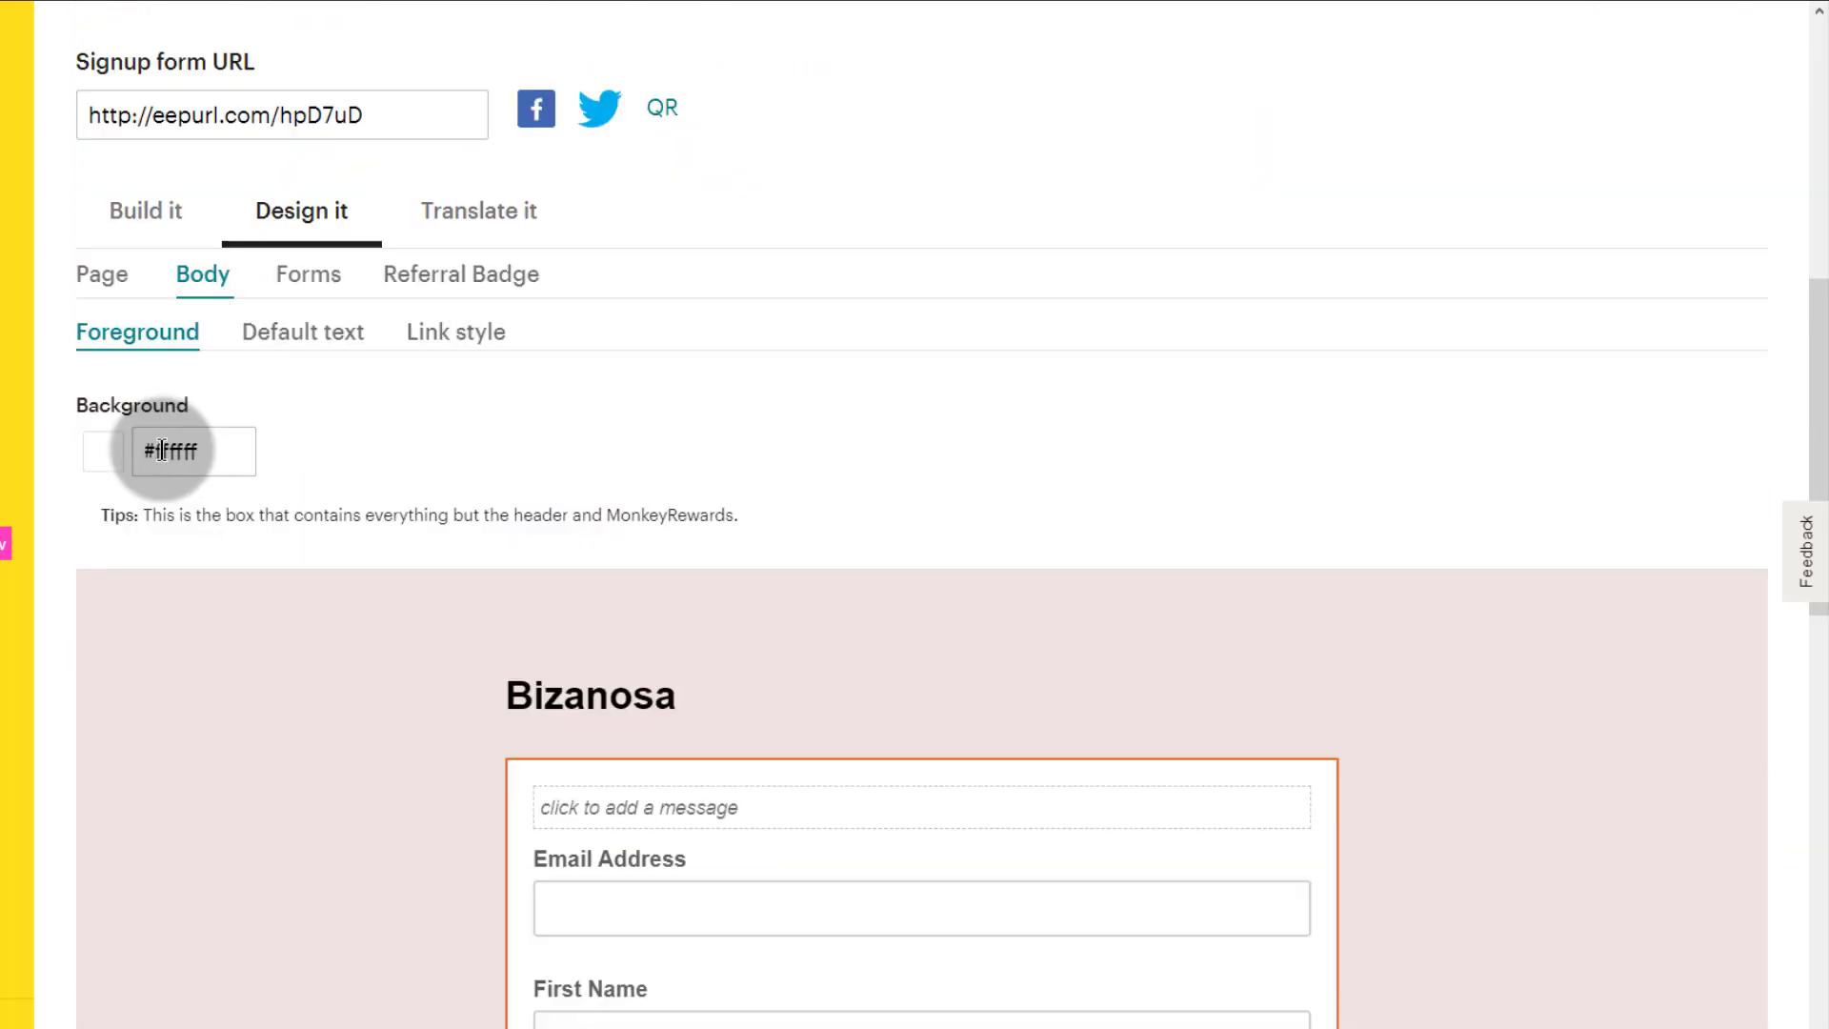
pyautogui.click(155, 449)
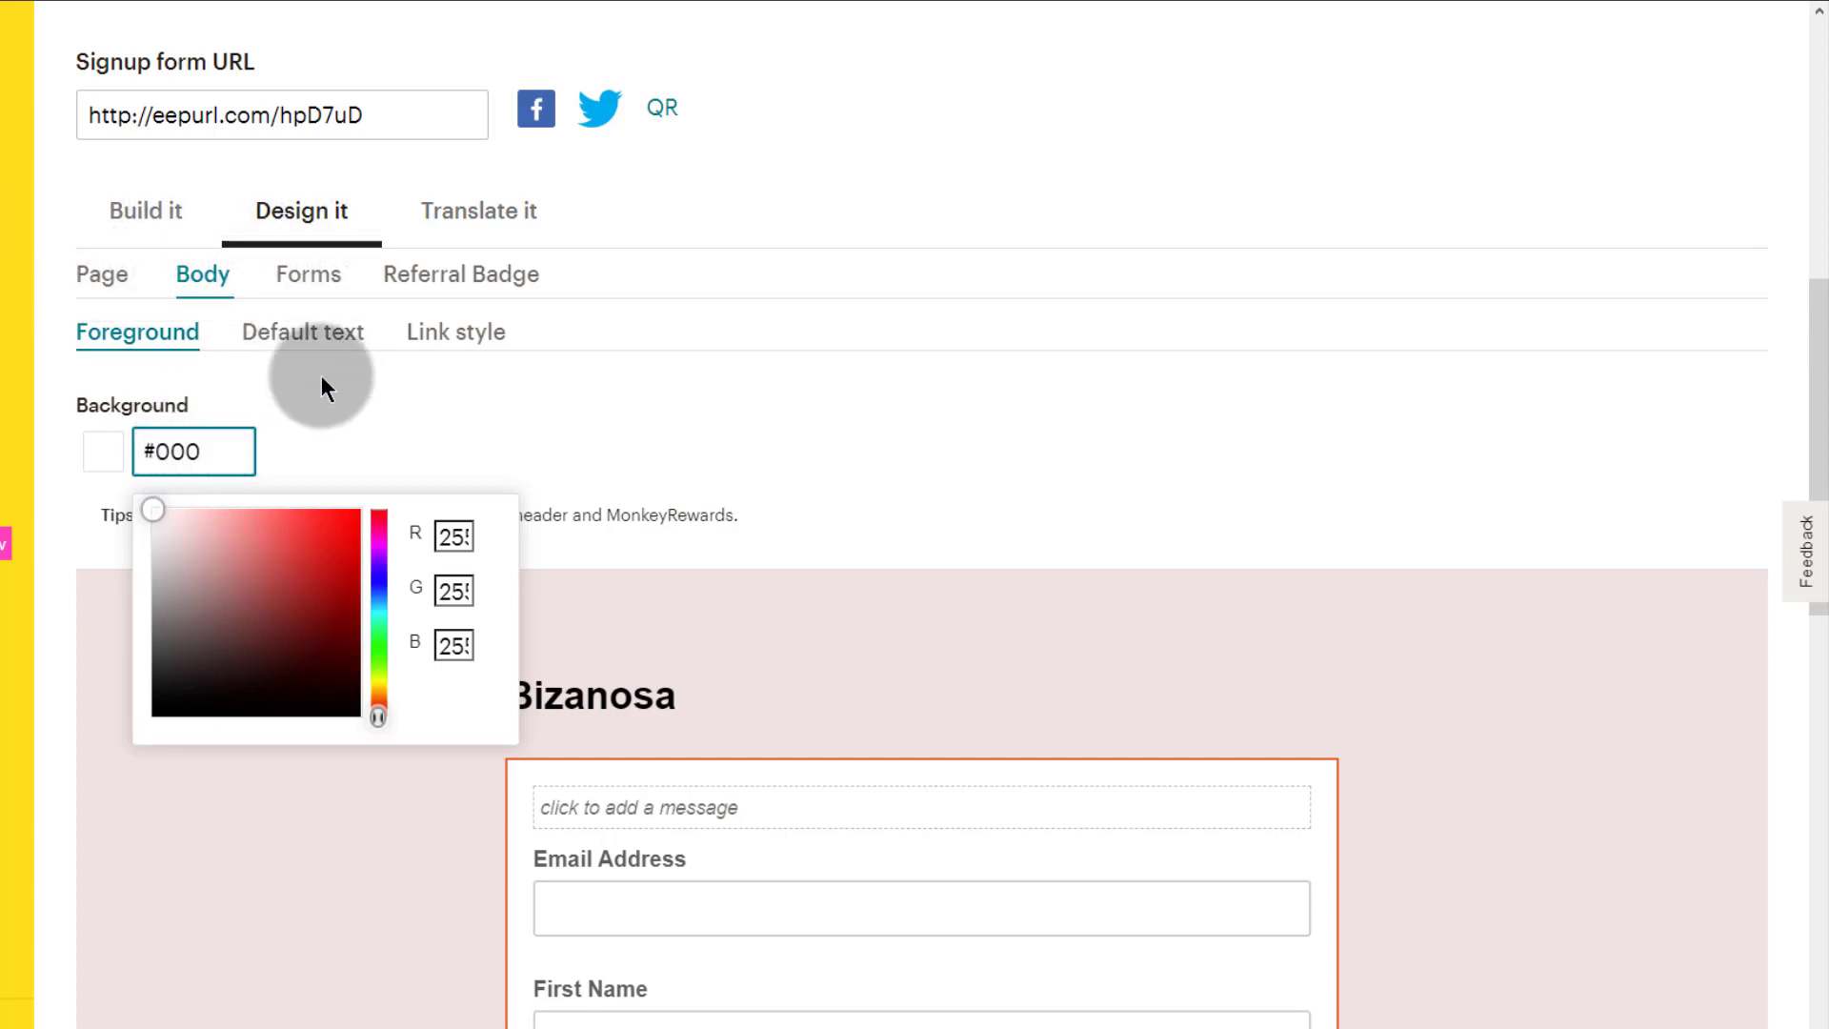
pyautogui.click(358, 427)
# Step: Open the editor for the form's 'click to add a message' text
pyautogui.click(303, 627)
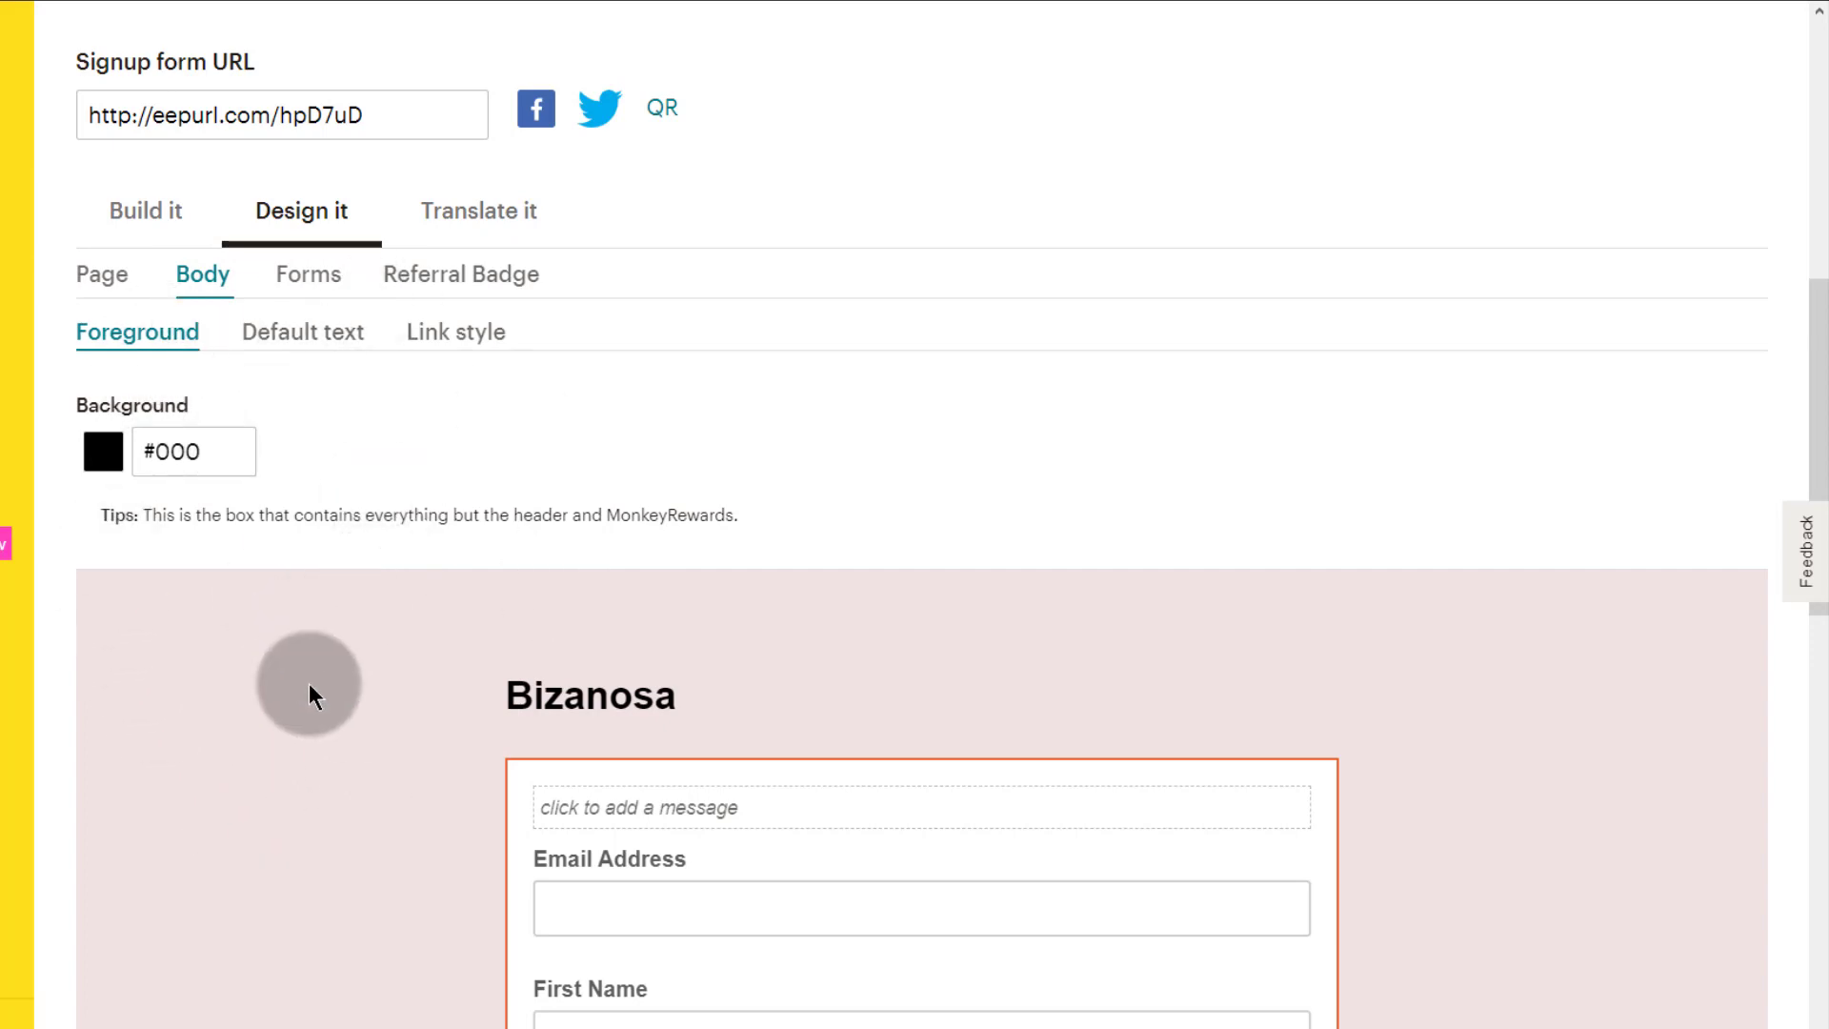
pyautogui.scroll(-15, 309, 684)
pyautogui.scroll(18, 327, 707)
pyautogui.click(245, 718)
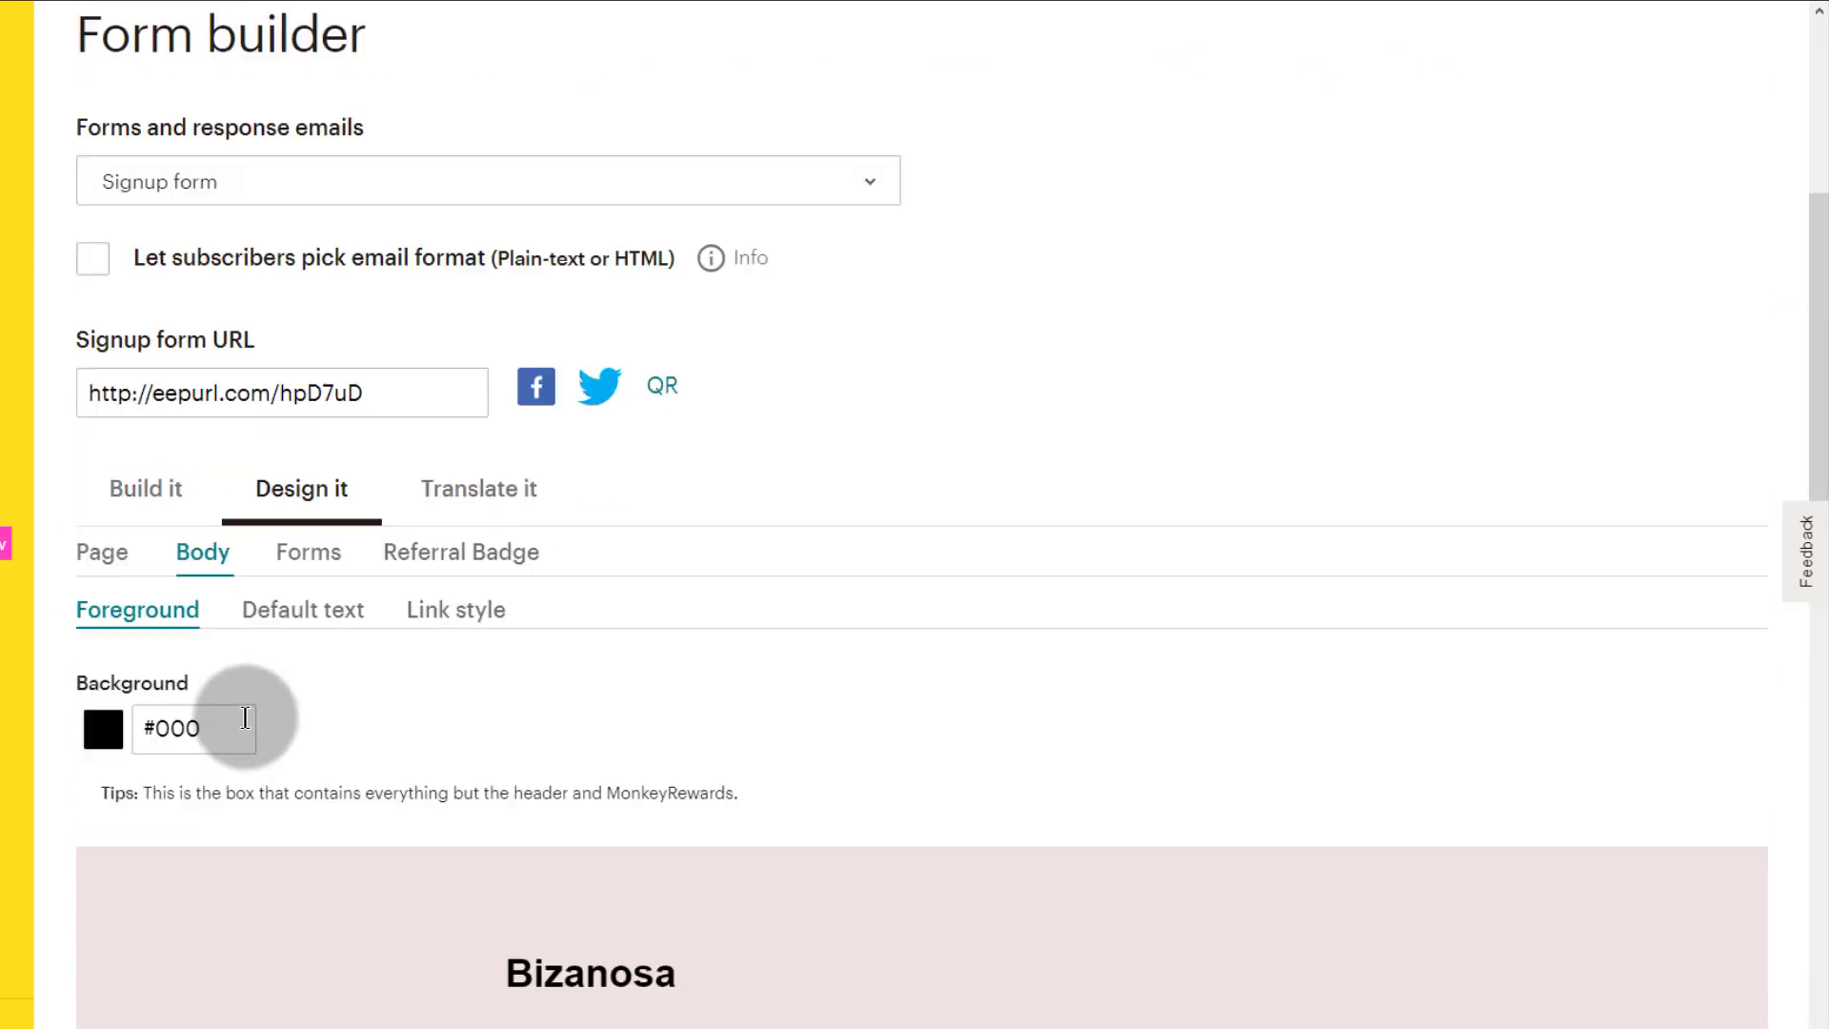
pyautogui.scroll(-6, 360, 877)
pyautogui.click(964, 539)
pyautogui.click(591, 579)
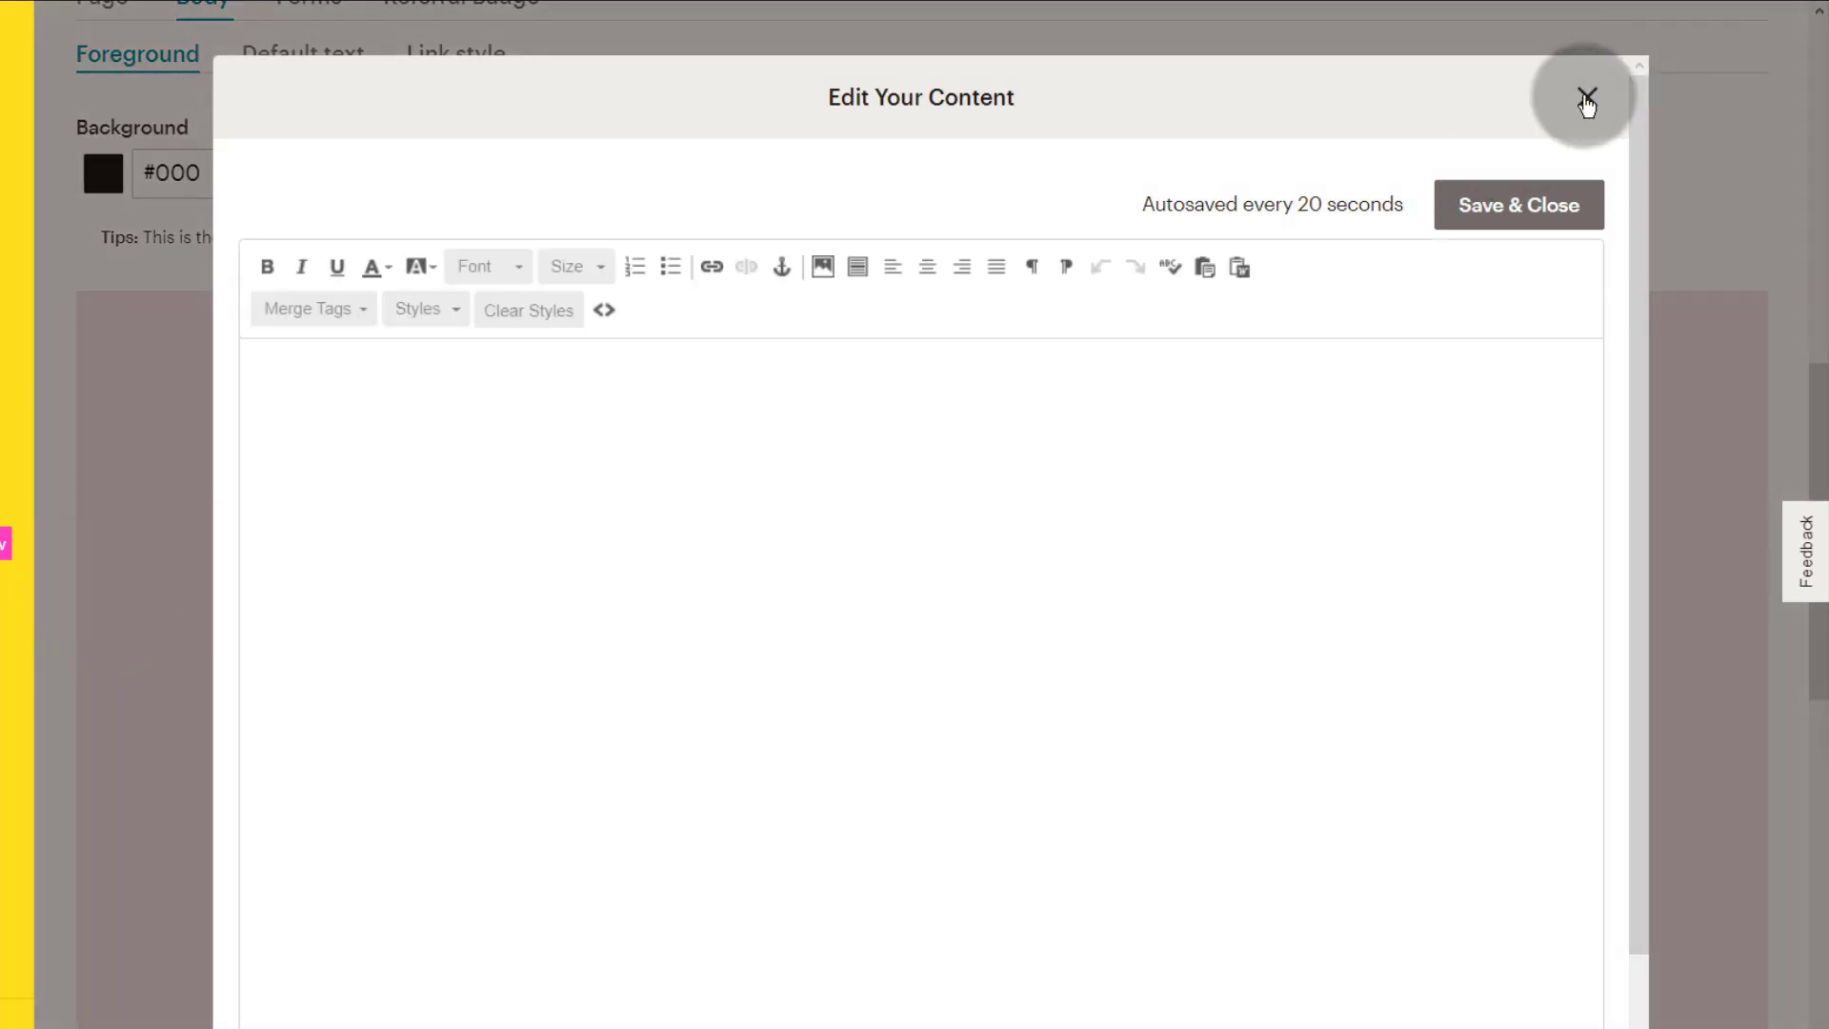
pyautogui.click(1586, 99)
pyautogui.click(589, 527)
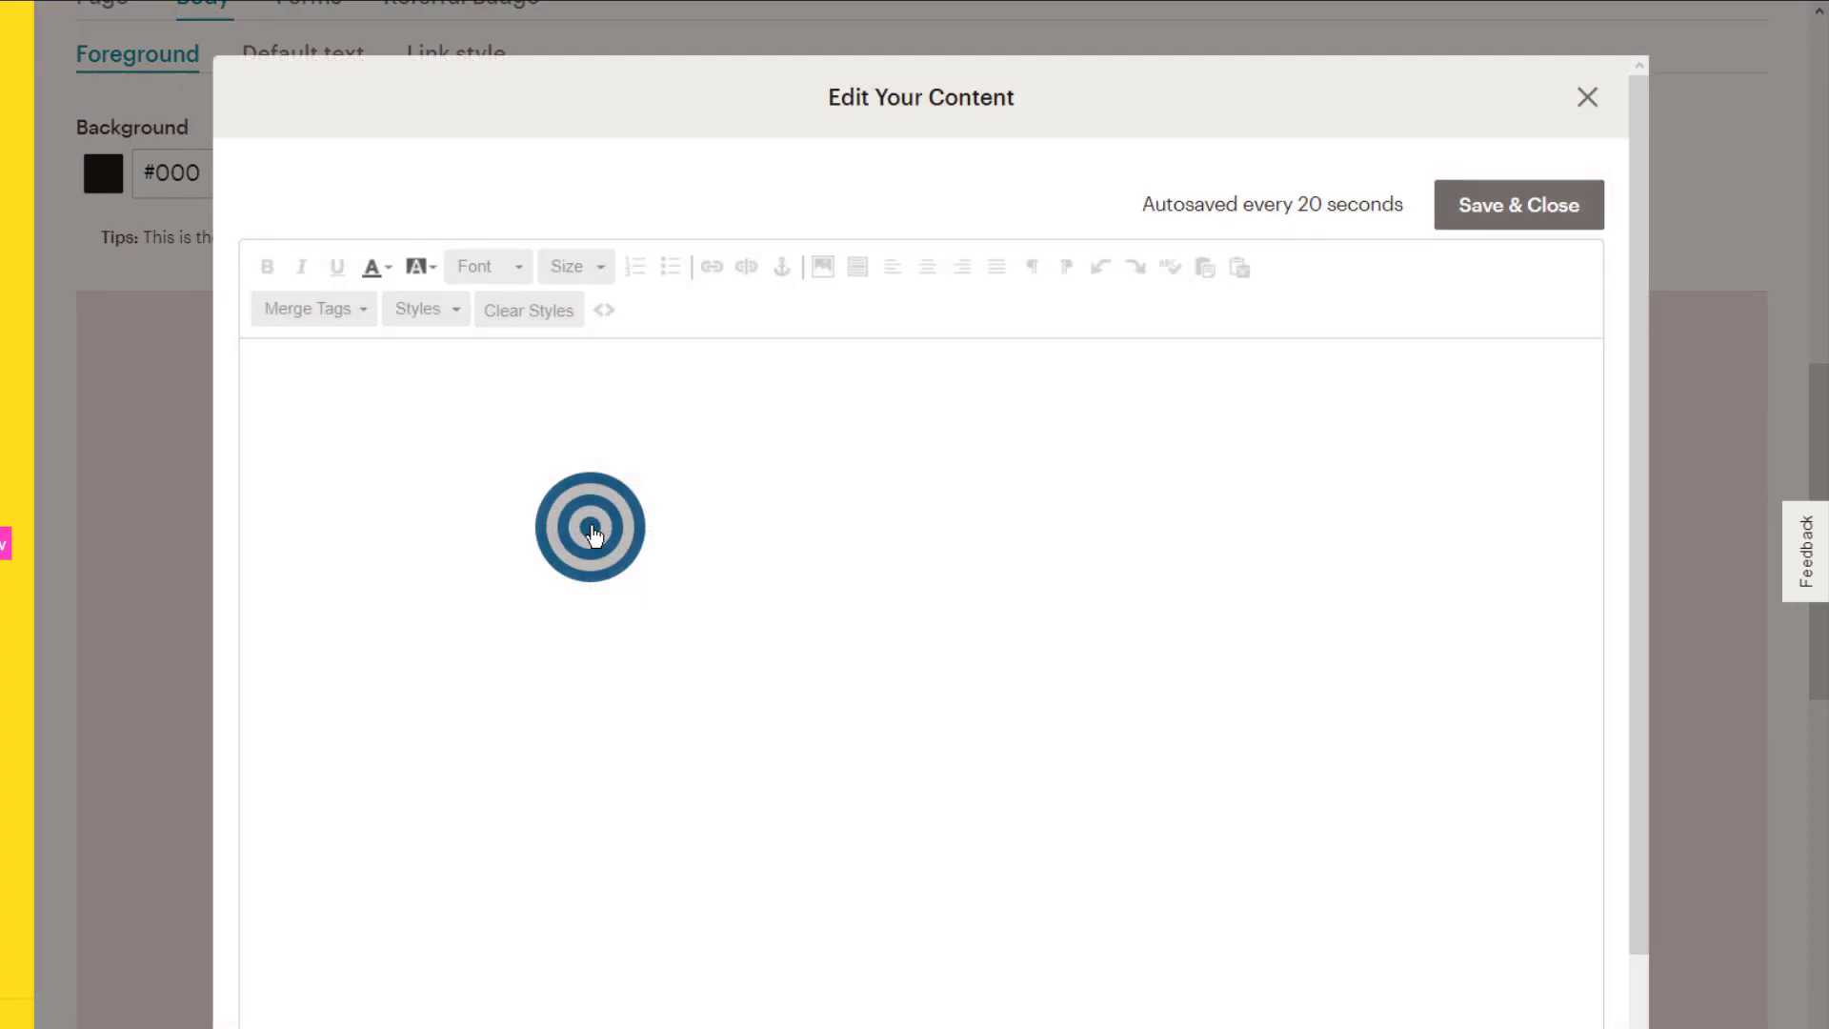
pyautogui.click(336, 370)
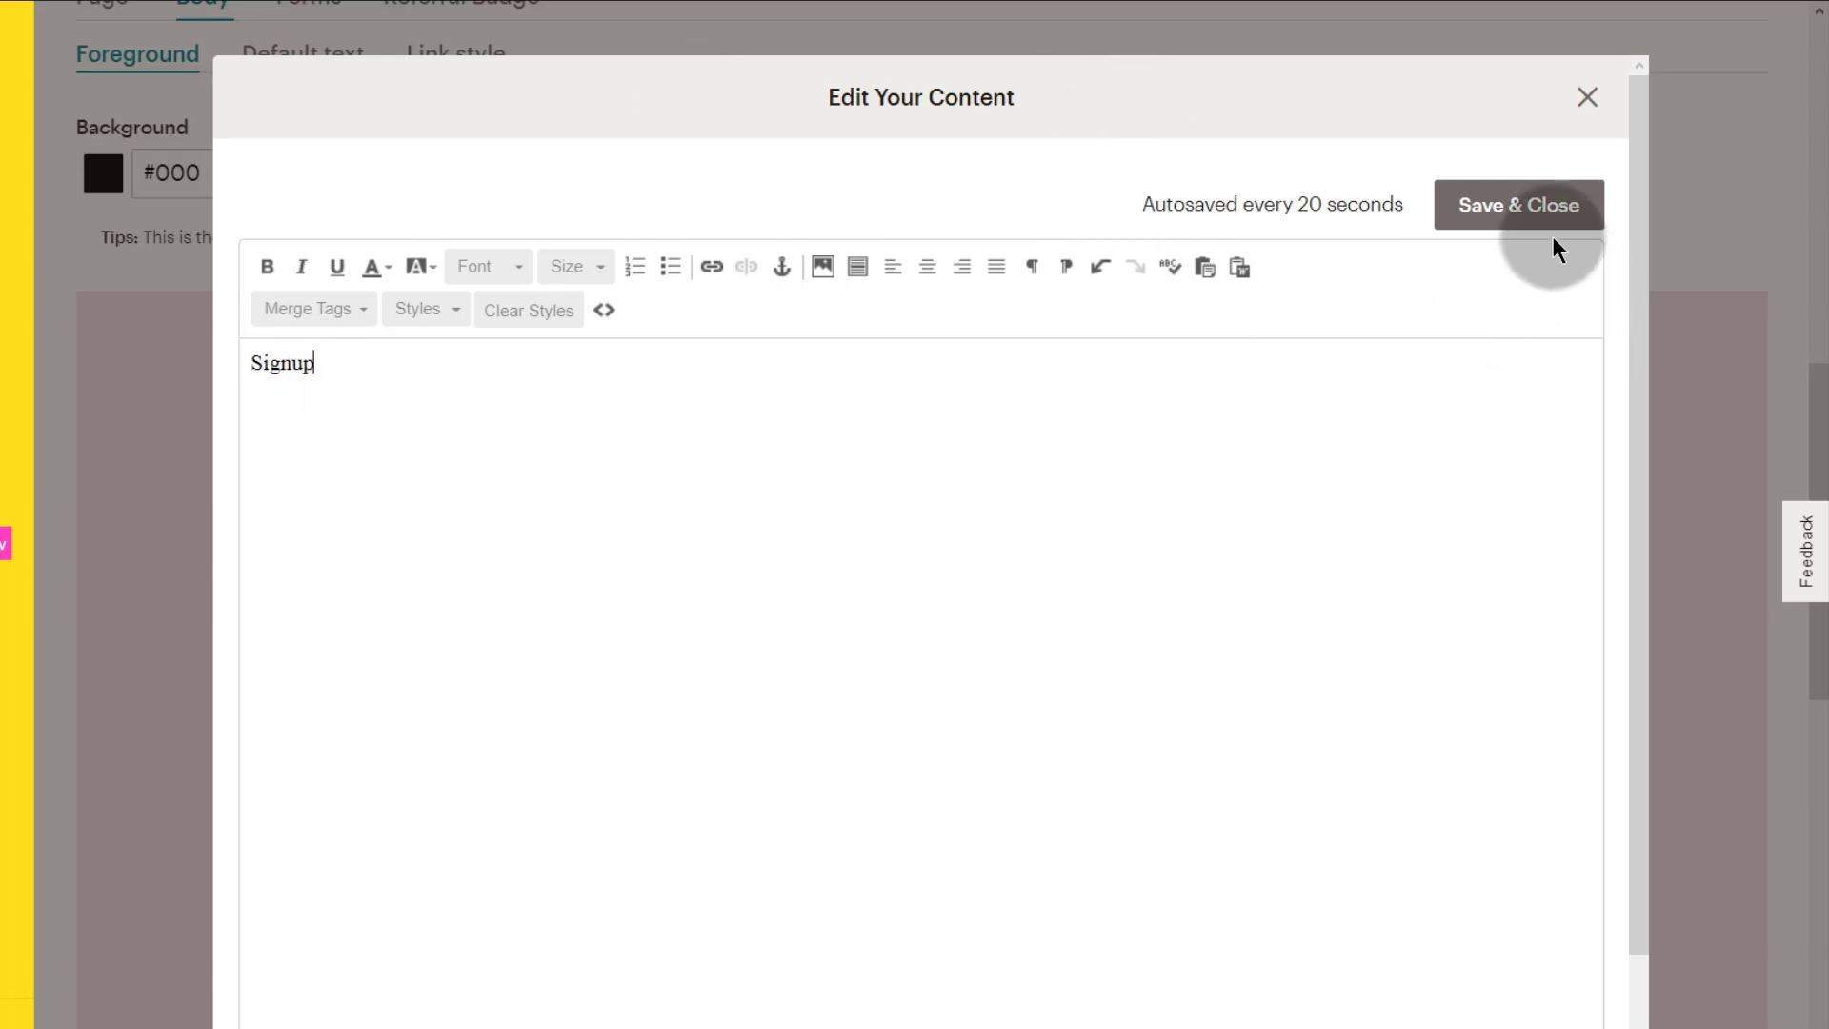
pyautogui.click(1529, 204)
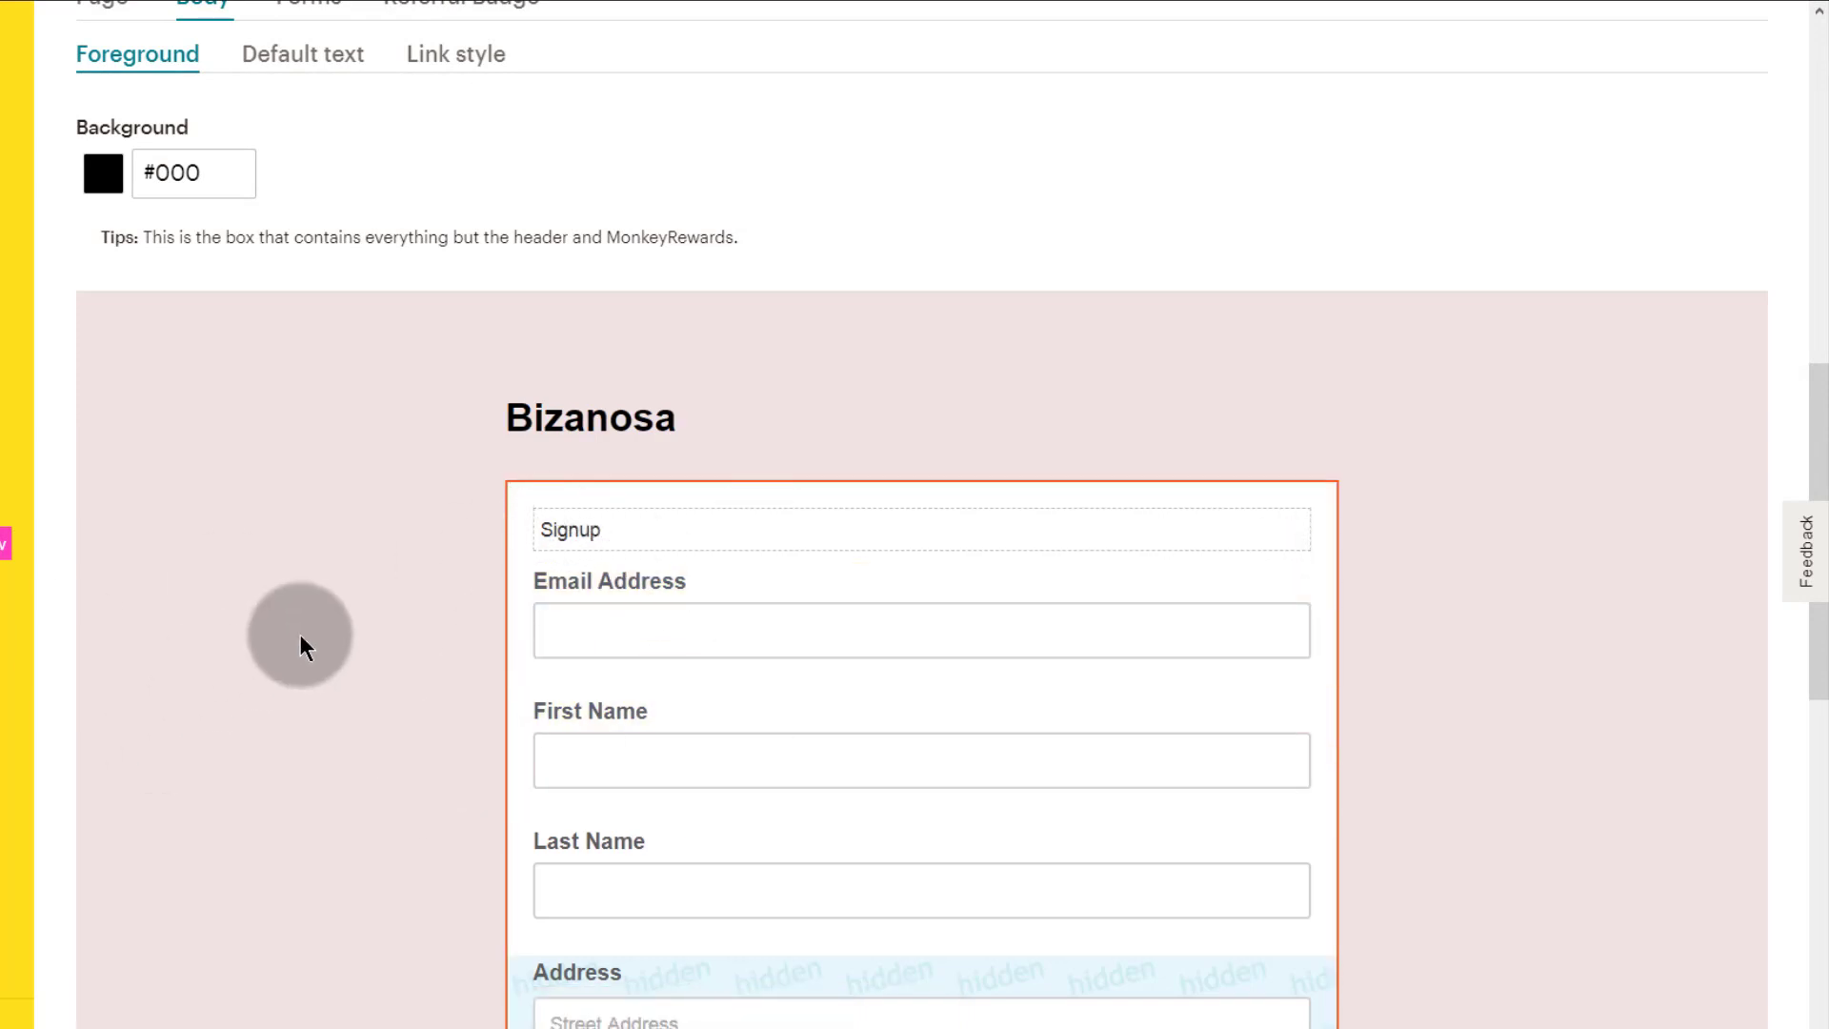
pyautogui.scroll(4, 372, 724)
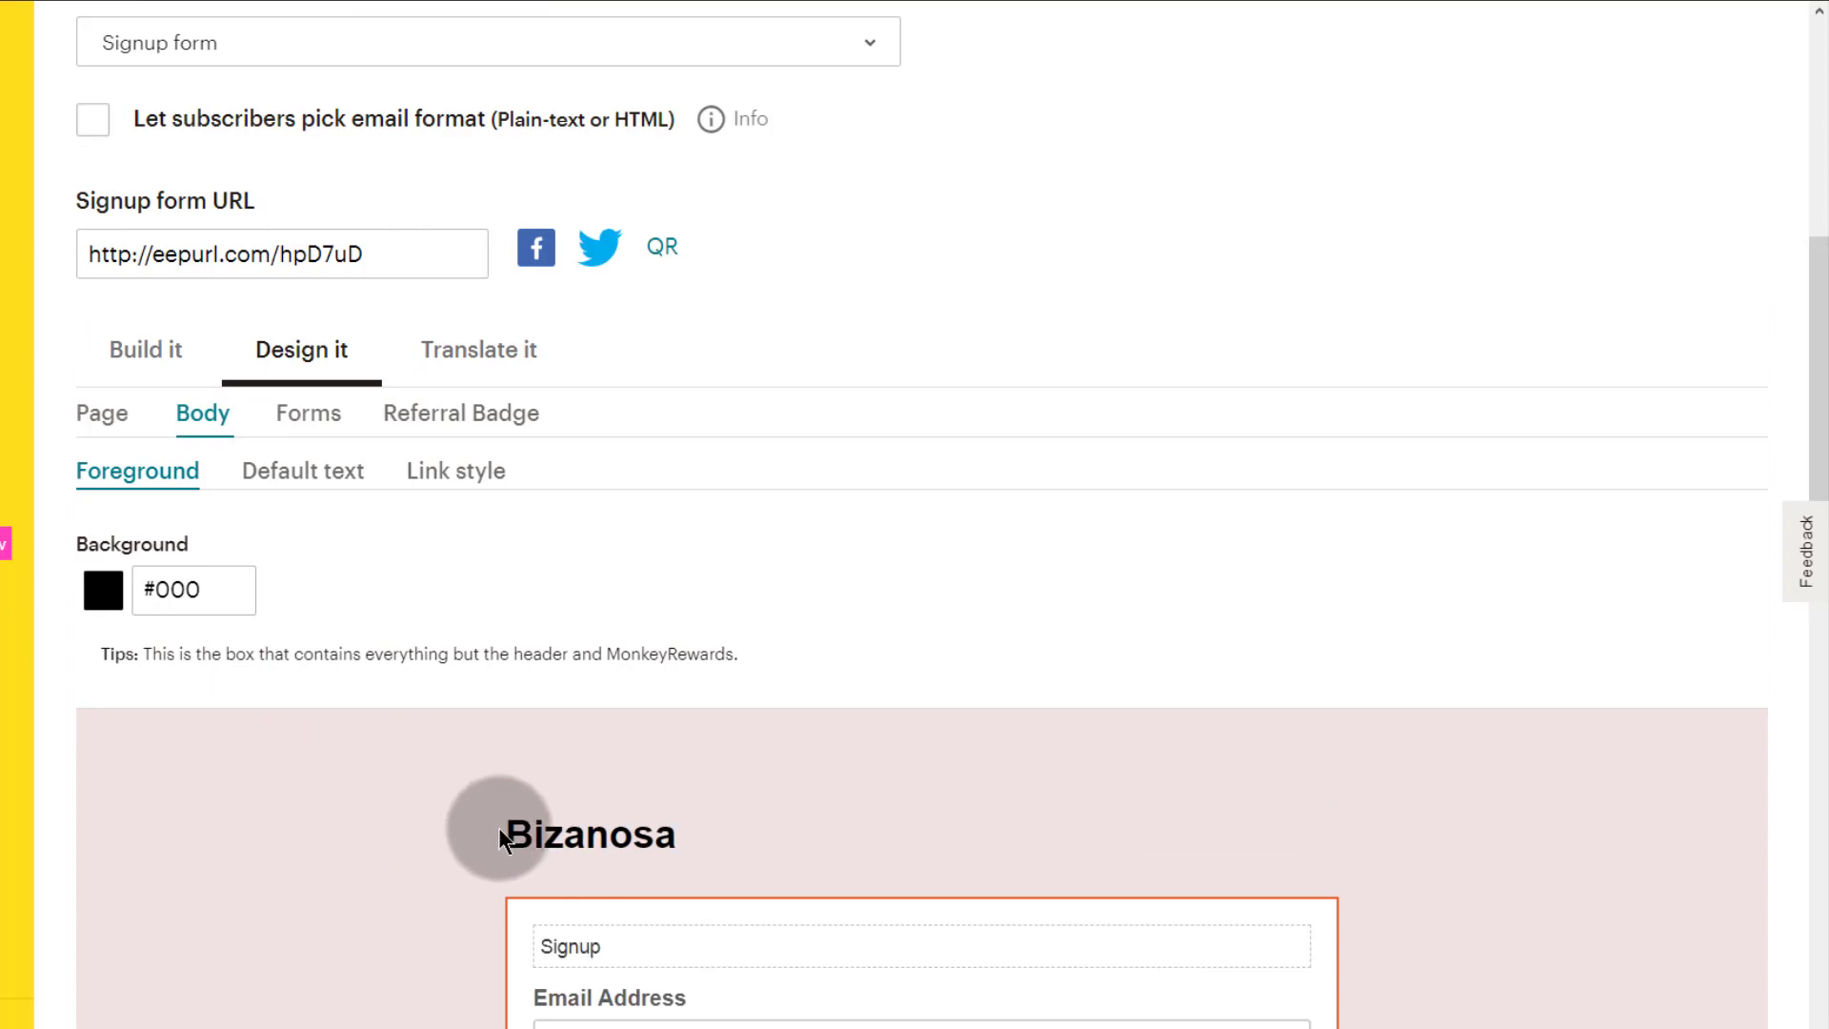
# Step: Set the form buttons' background colour to black #000
pyautogui.scroll(-3, 496, 819)
pyautogui.click(294, 133)
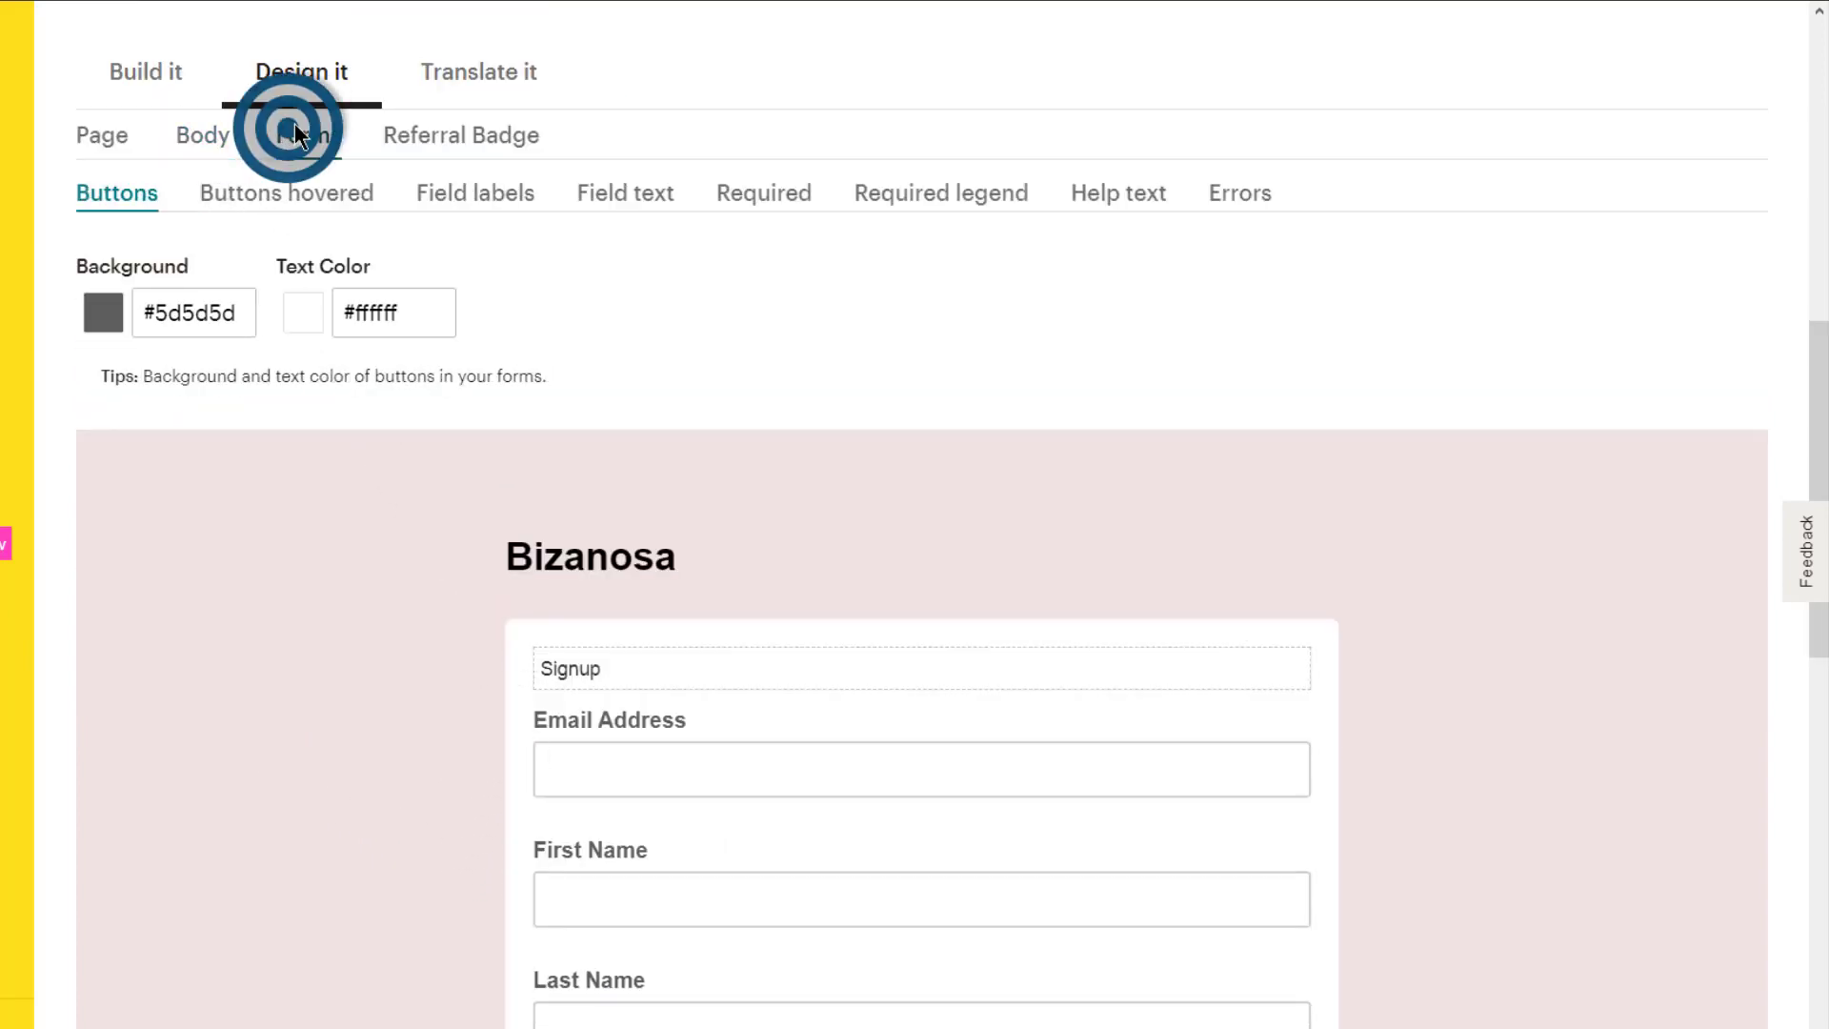
pyautogui.scroll(3, 429, 665)
pyautogui.scroll(-3, 425, 678)
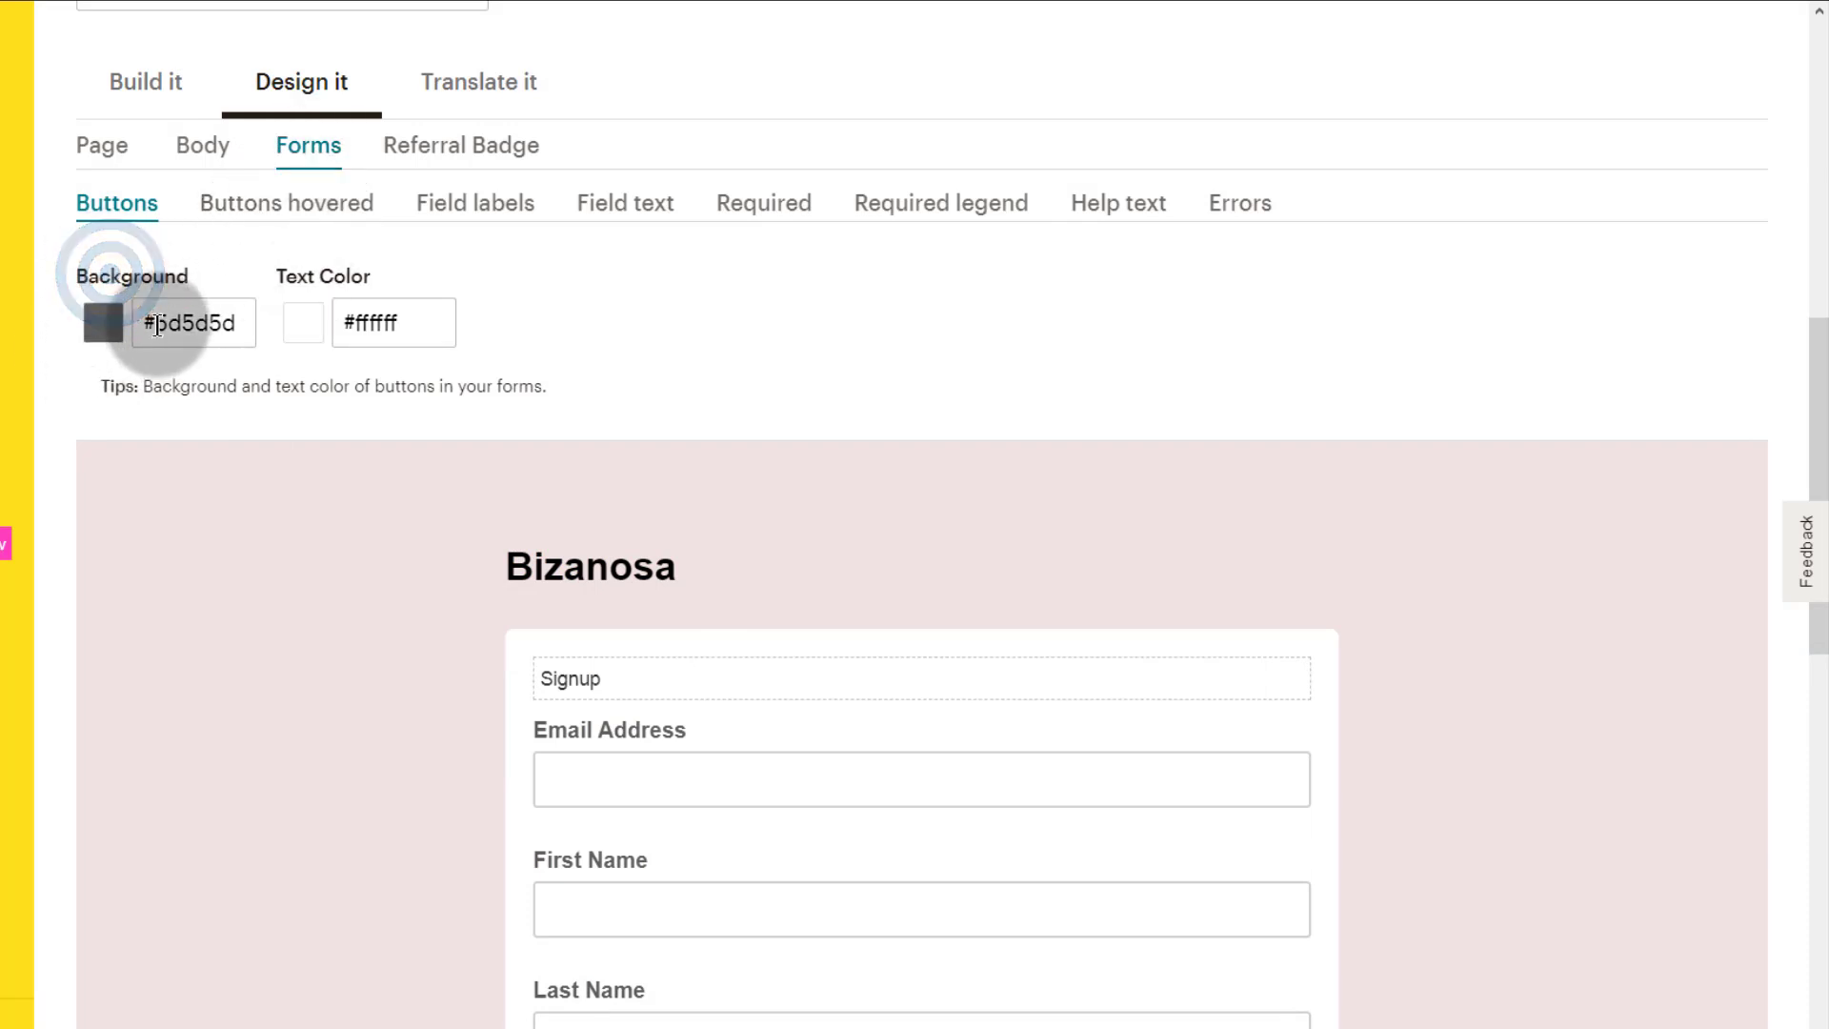
pyautogui.moveTo(153, 324); pyautogui.dragTo(253, 322)
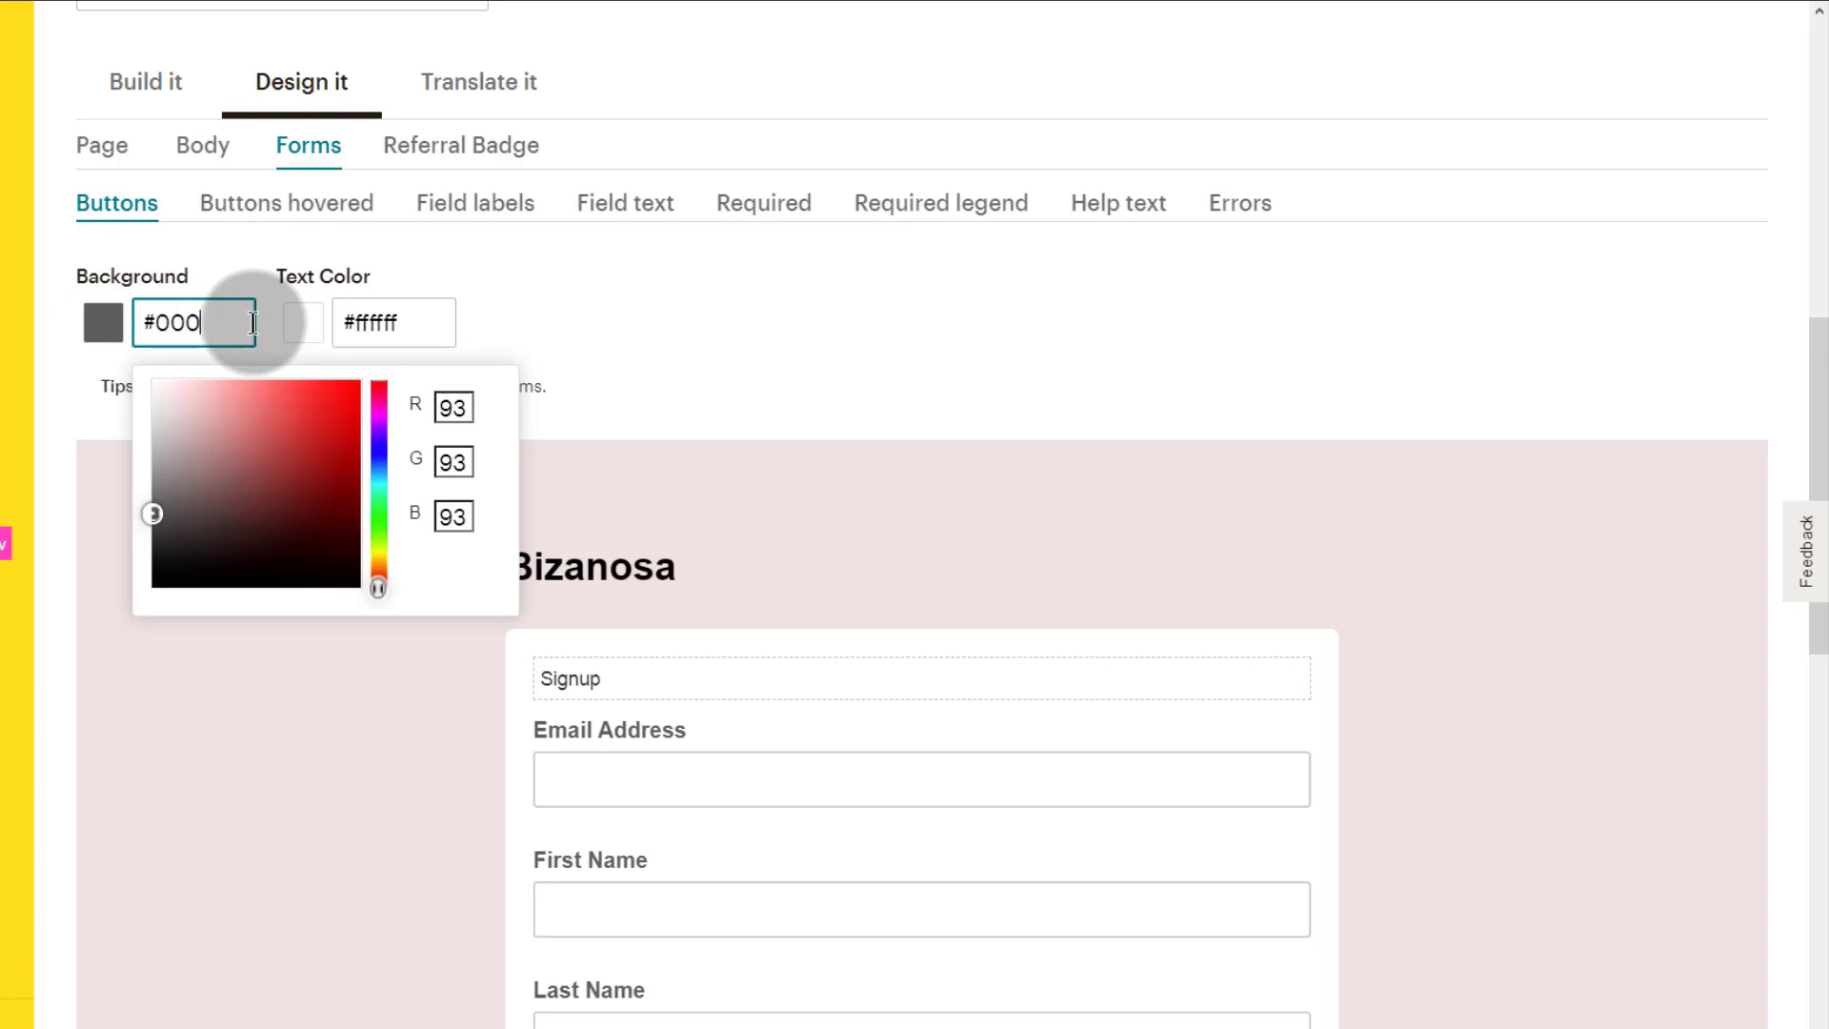
pyautogui.click(603, 289)
pyautogui.click(381, 633)
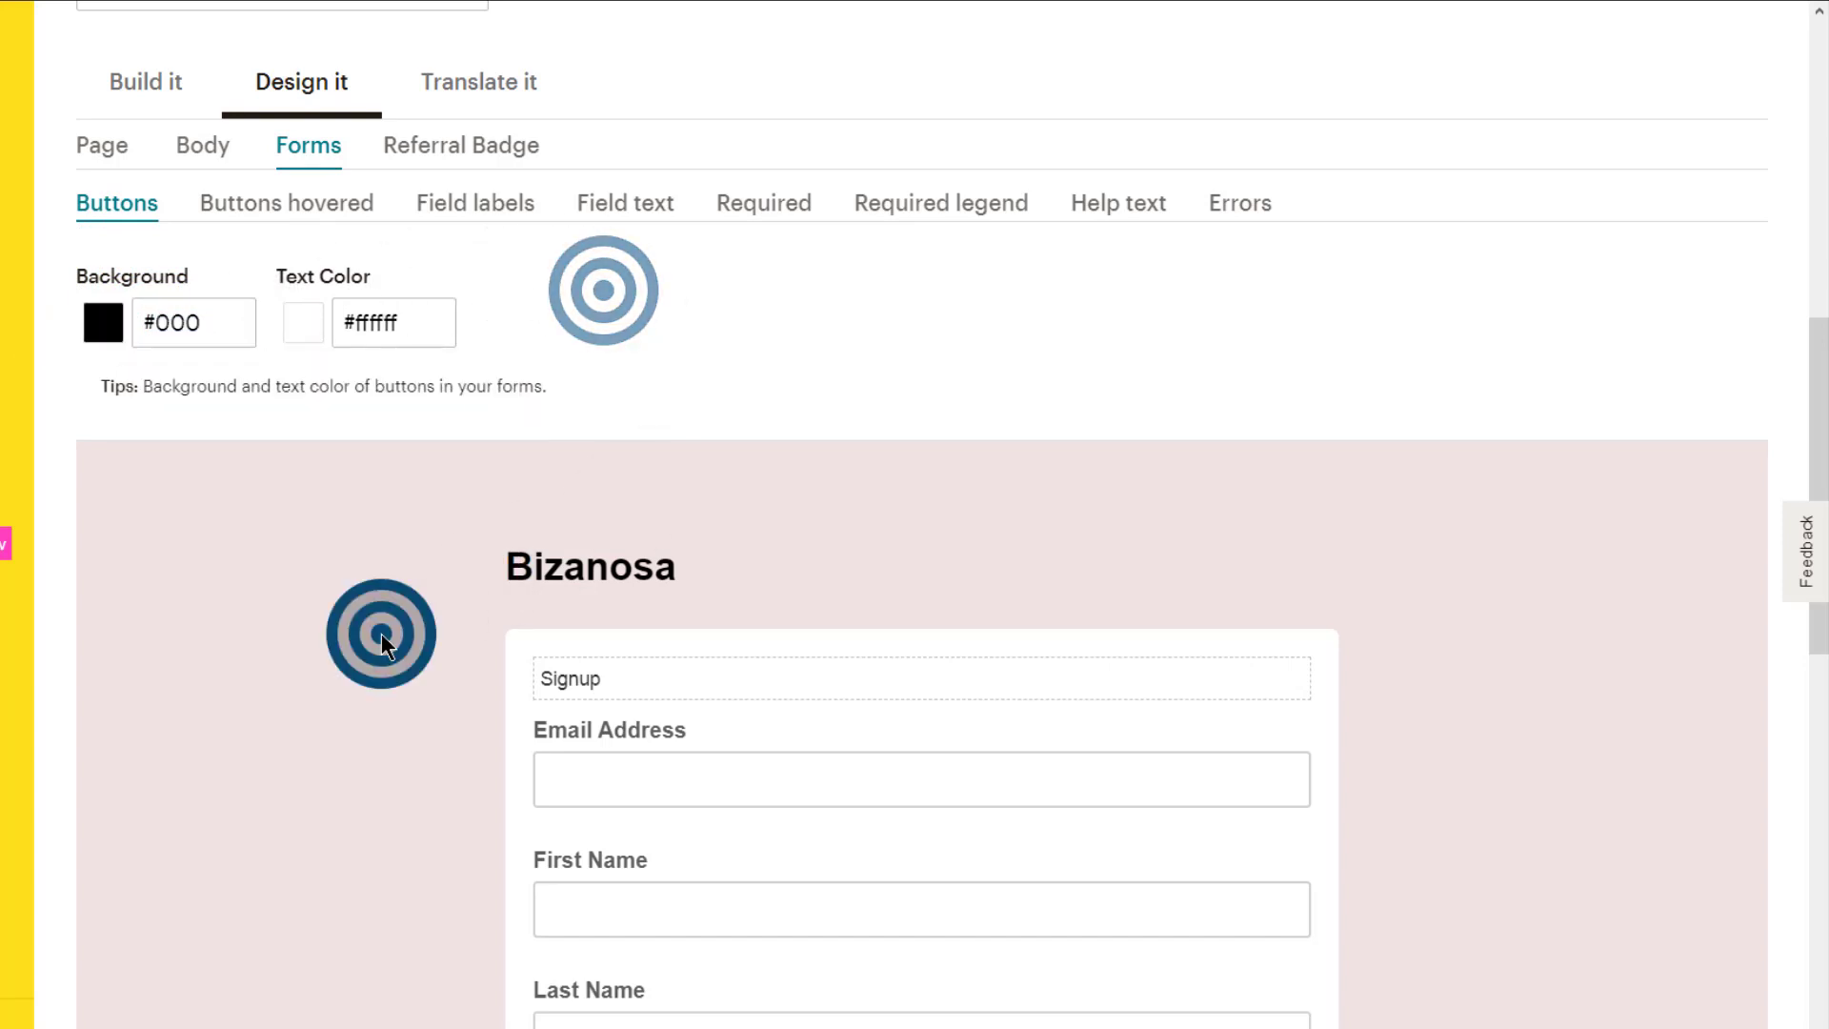
pyautogui.scroll(-14, 740, 762)
pyautogui.scroll(20, 724, 763)
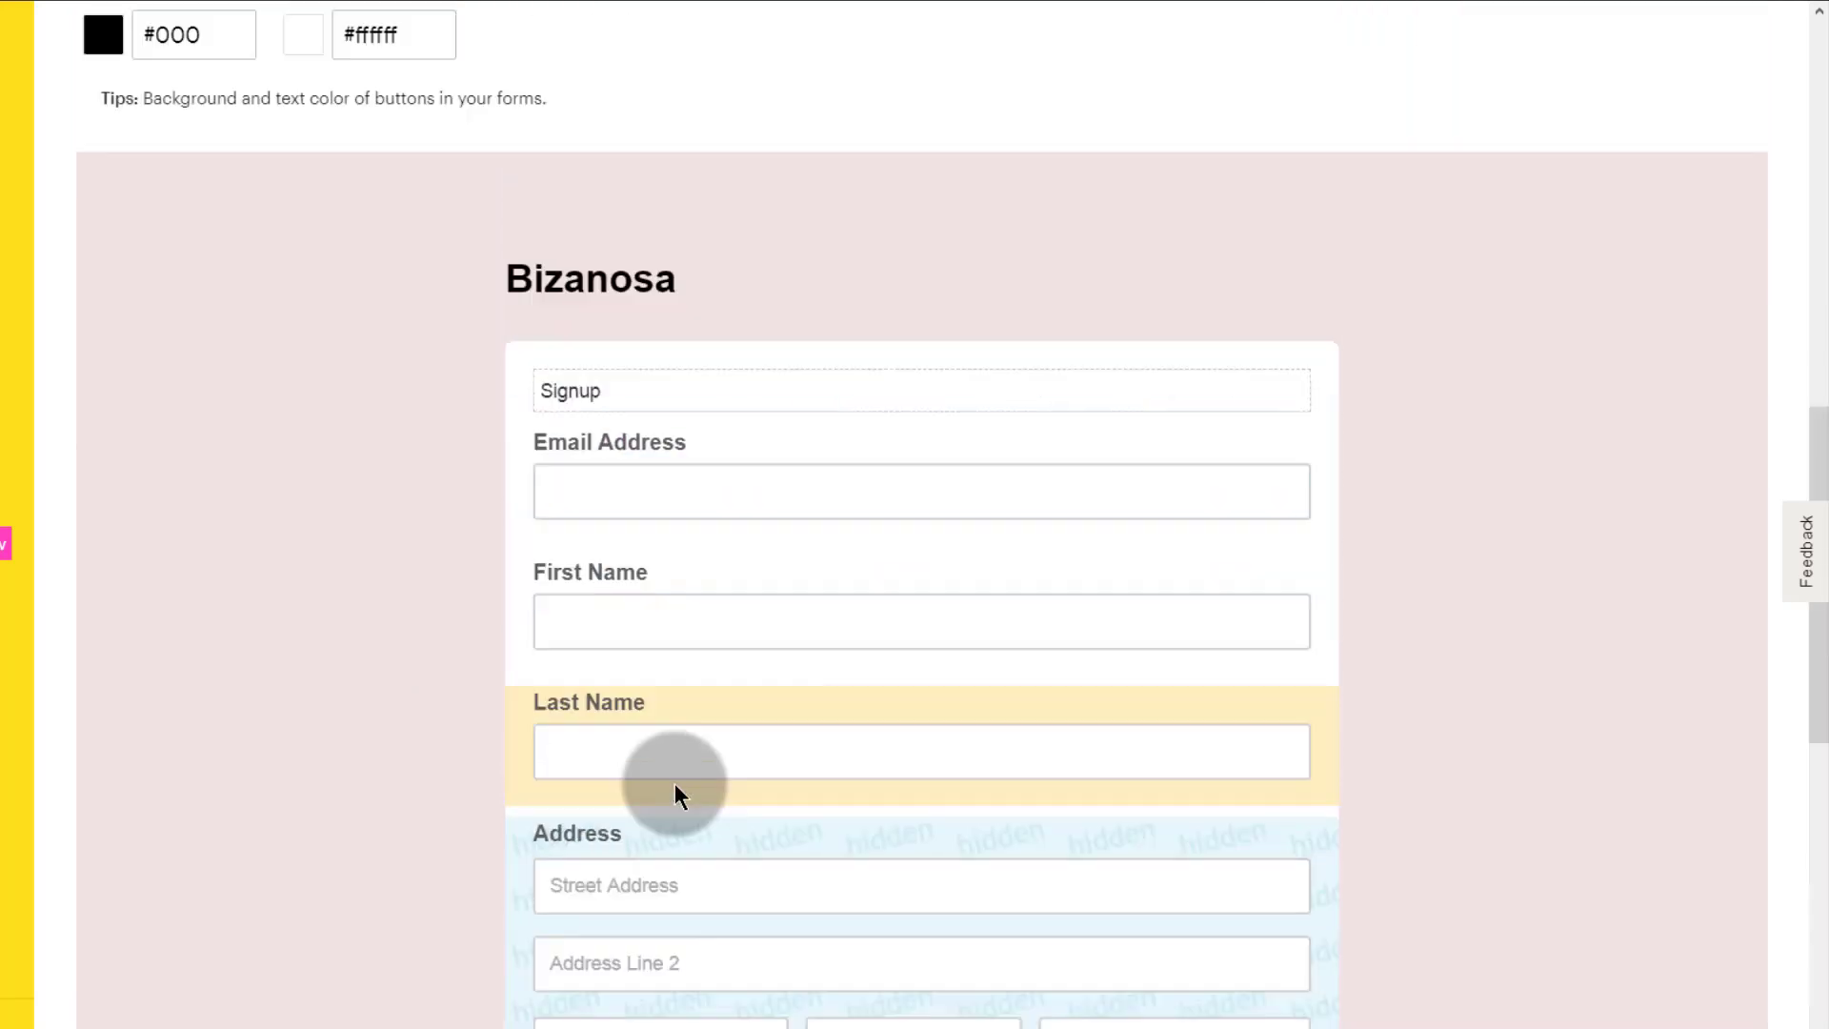
pyautogui.scroll(-20, 1552, 735)
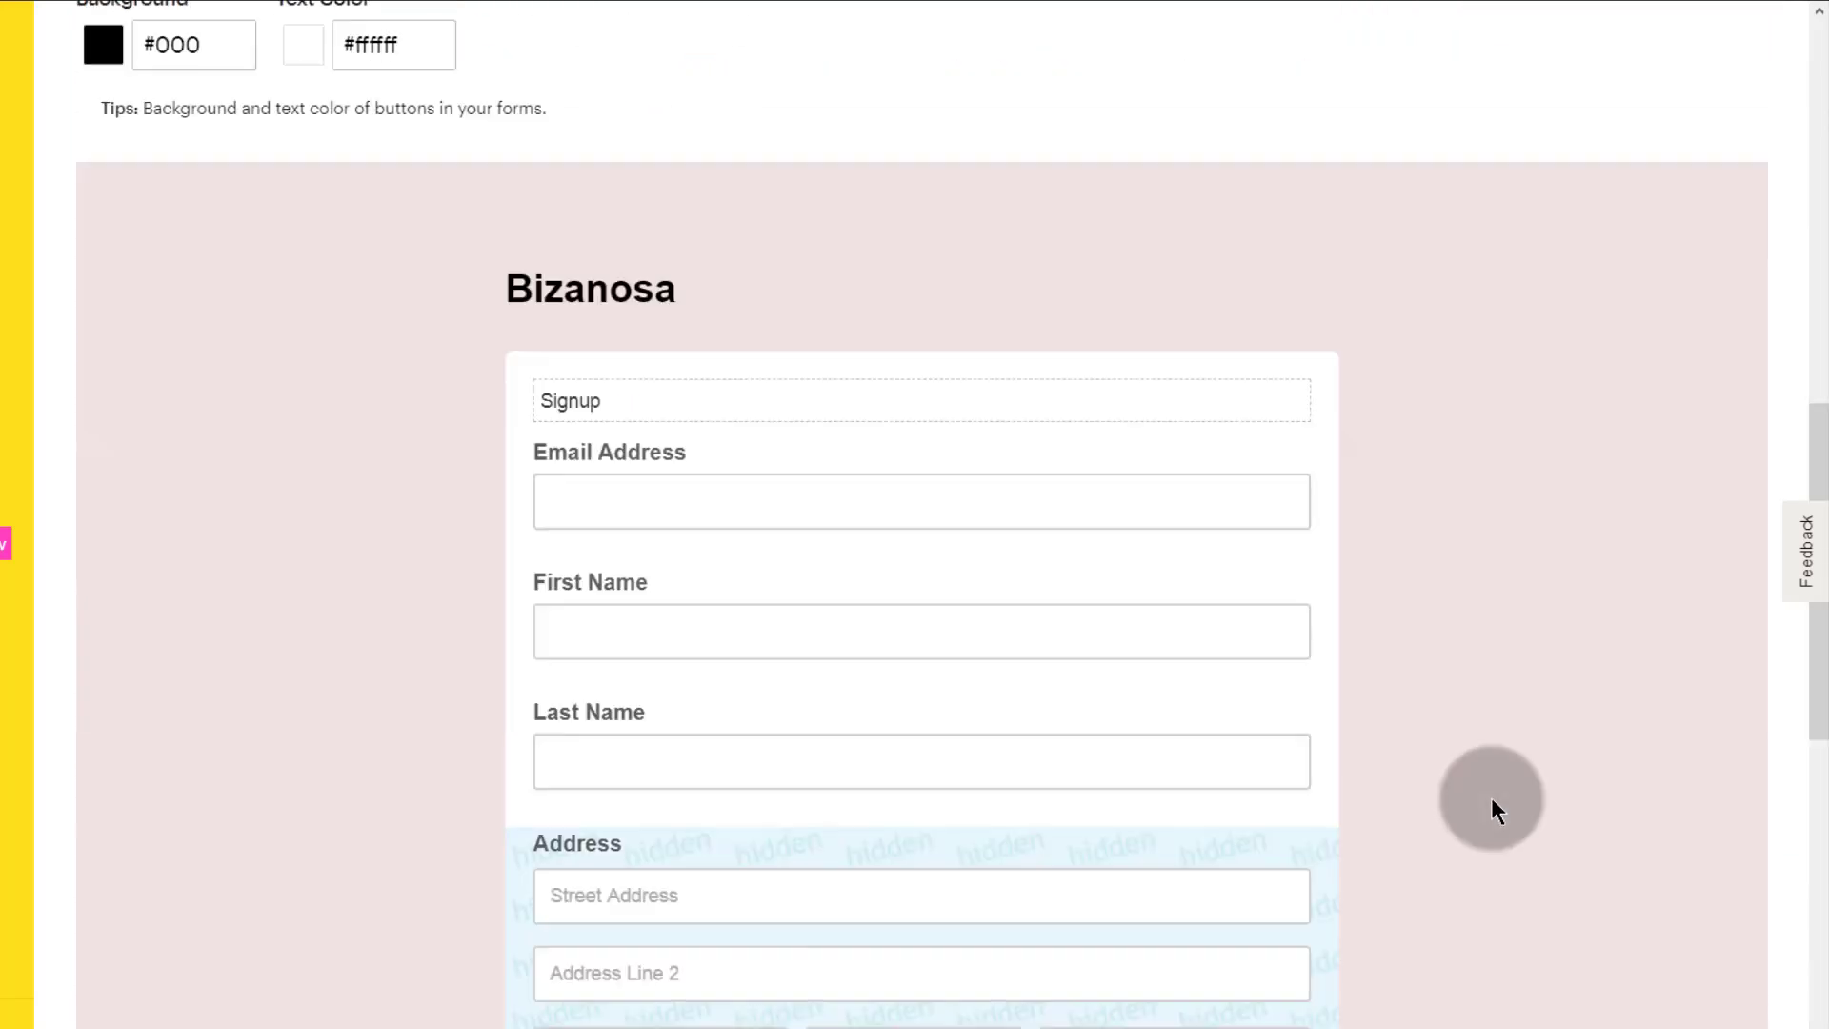
pyautogui.scroll(20, 128, 825)
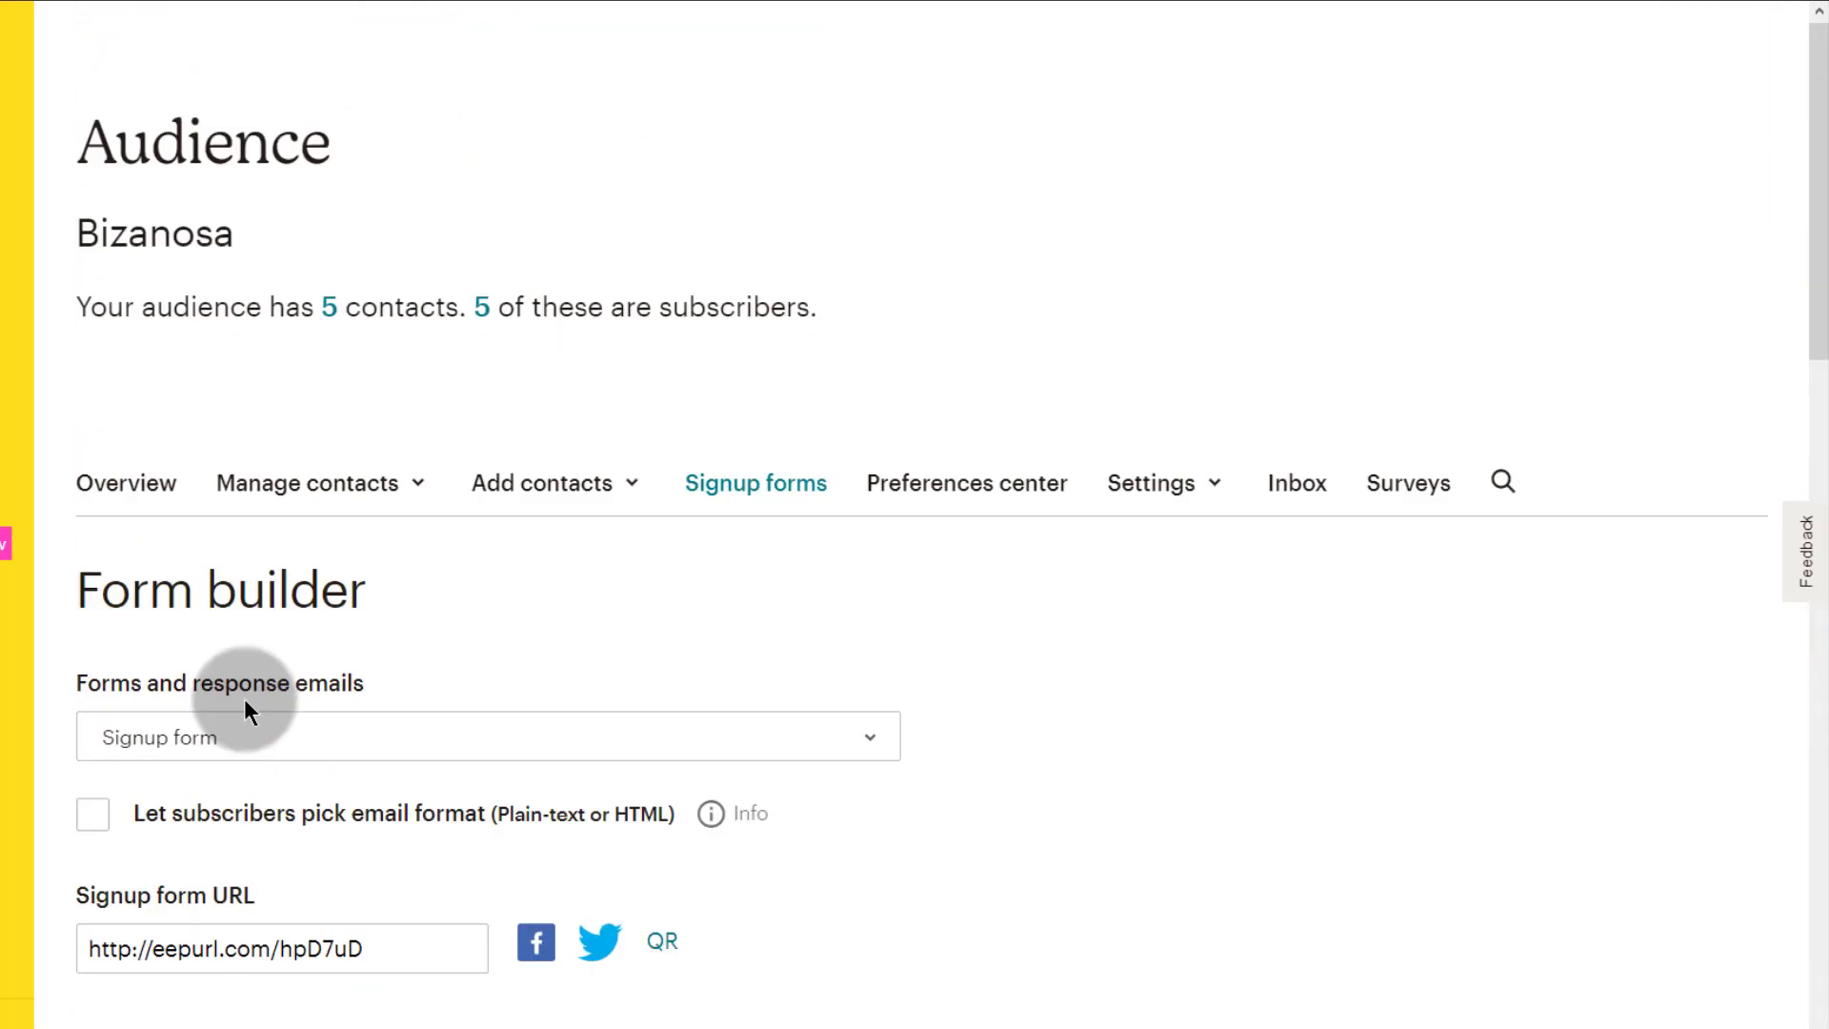
pyautogui.scroll(-8, 416, 762)
pyautogui.scroll(5, 422, 762)
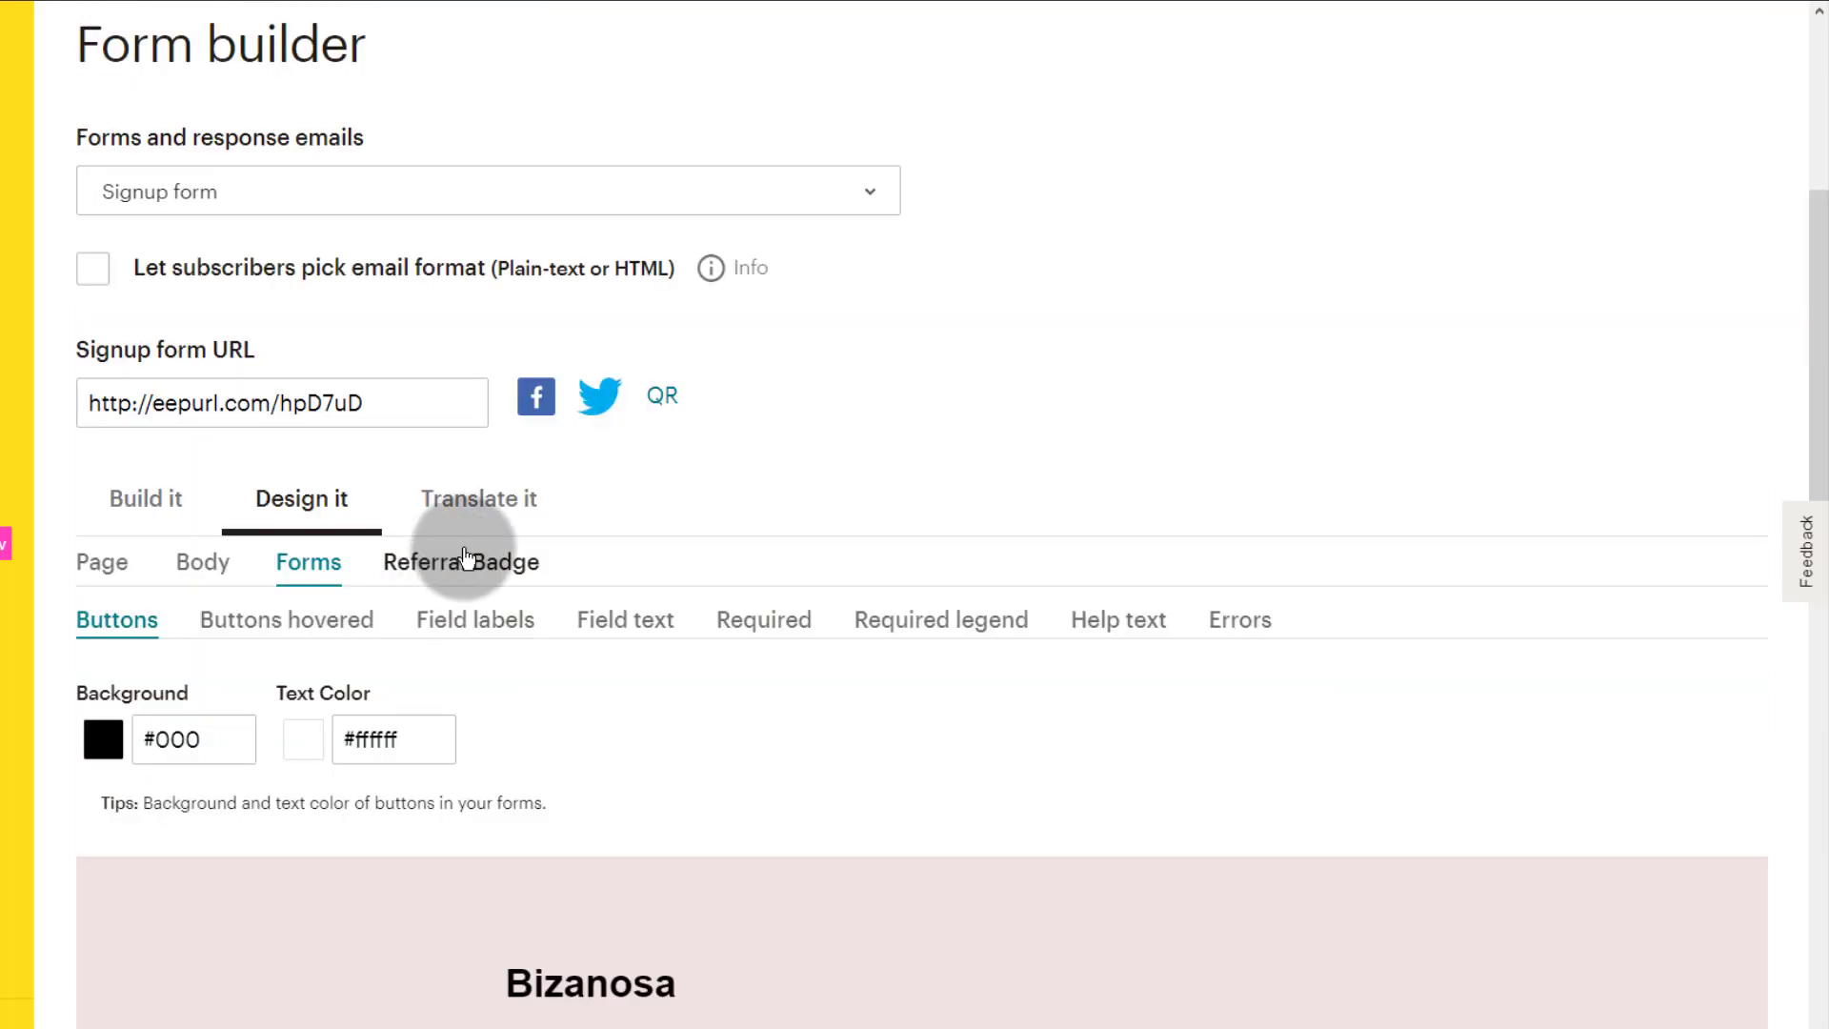
# Step: Replace the #f0e2e2 page background with #000000
pyautogui.click(246, 511)
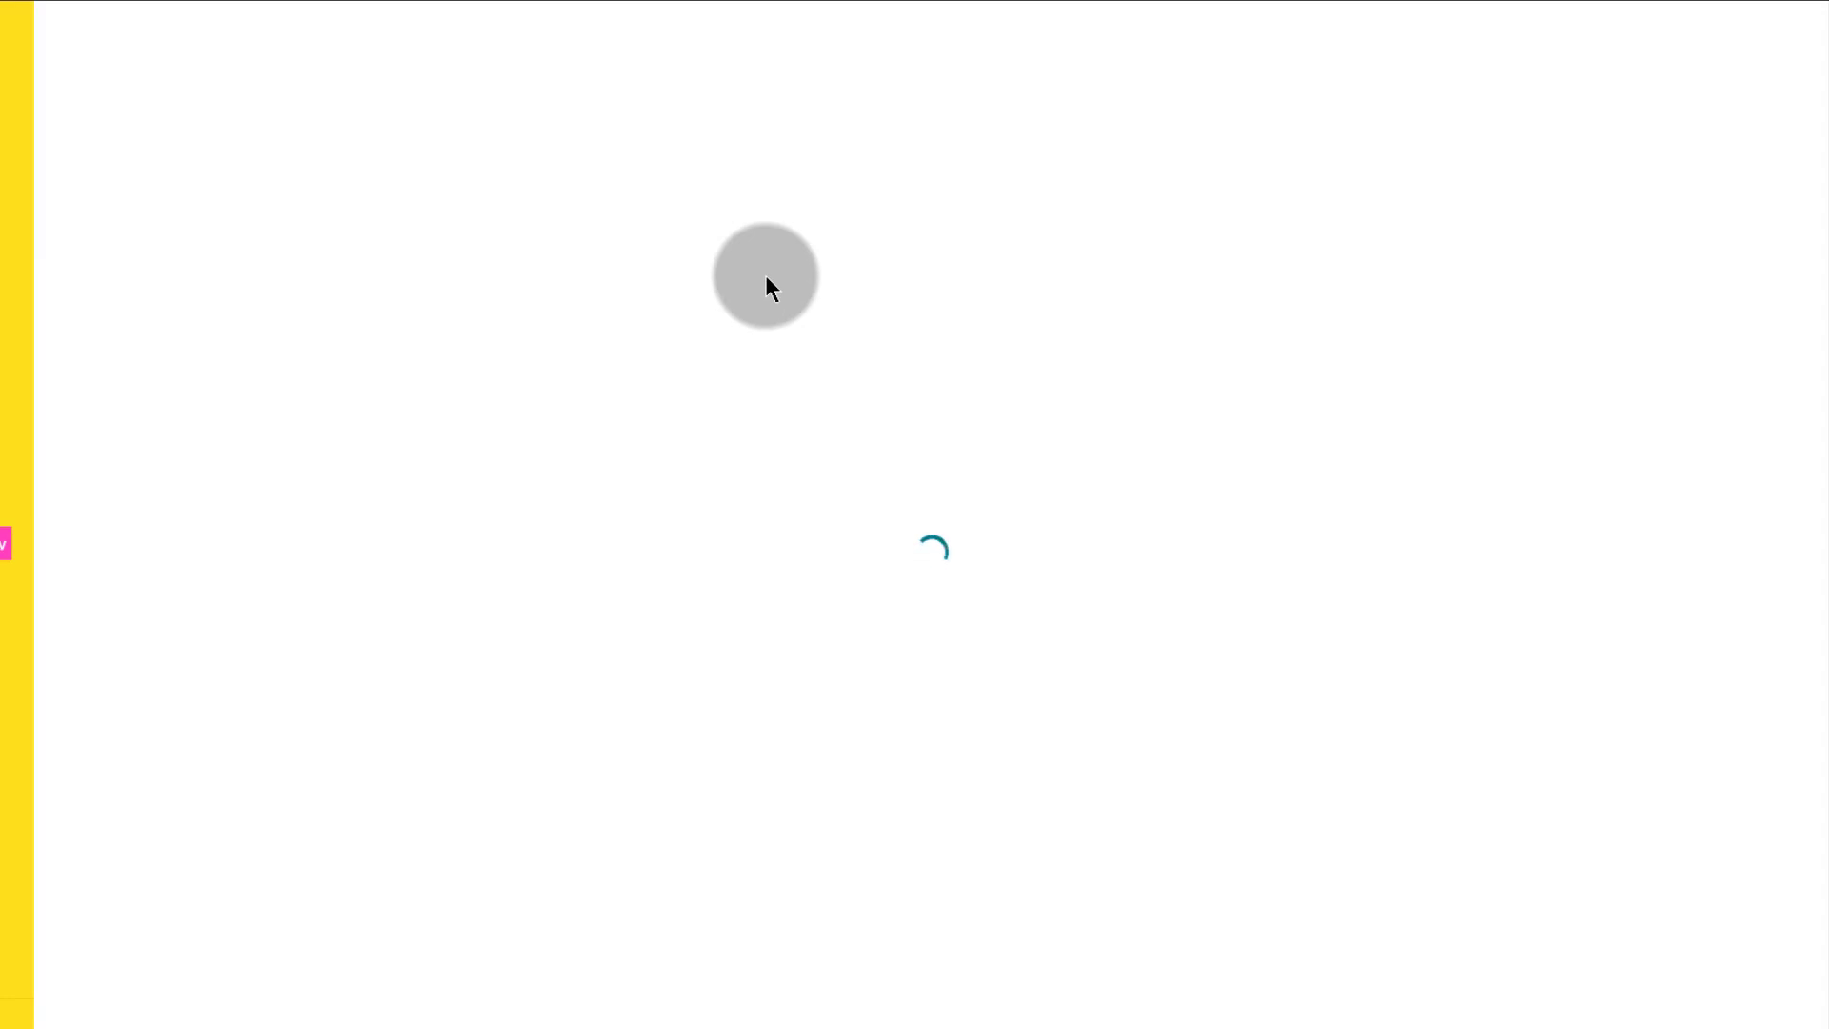
pyautogui.scroll(-3, 327, 732)
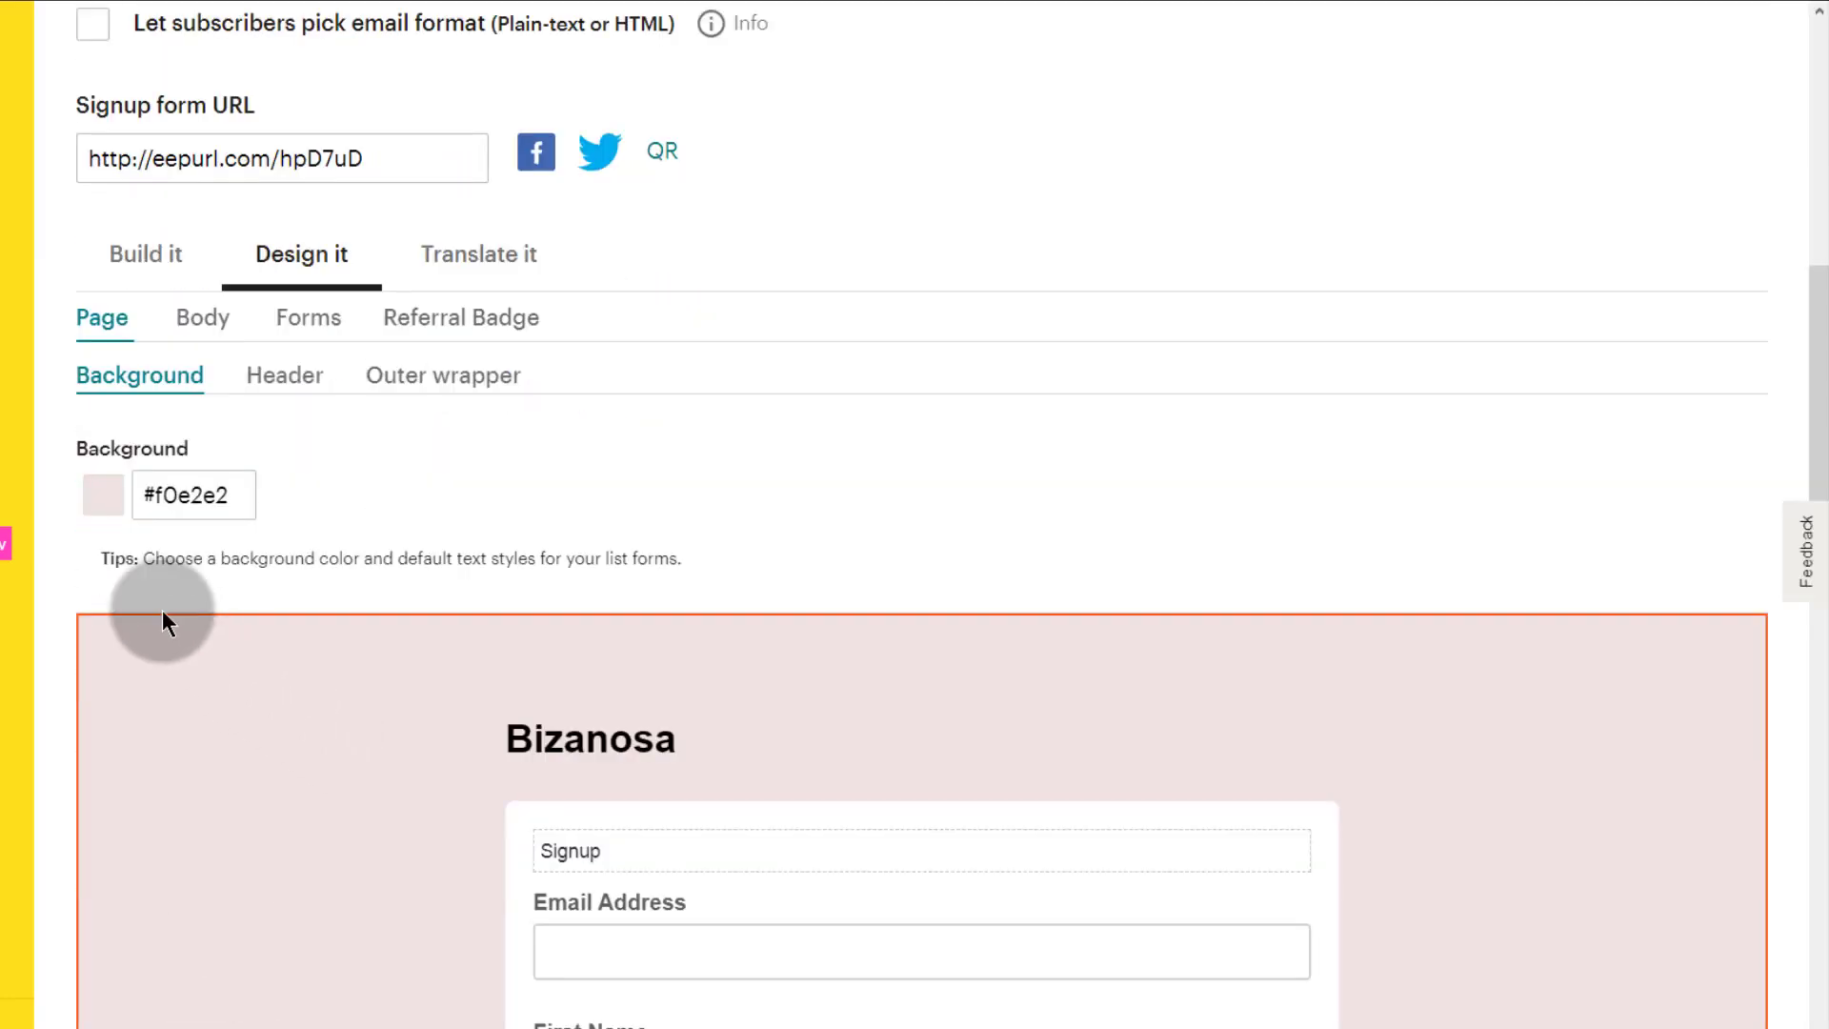
pyautogui.click(165, 493)
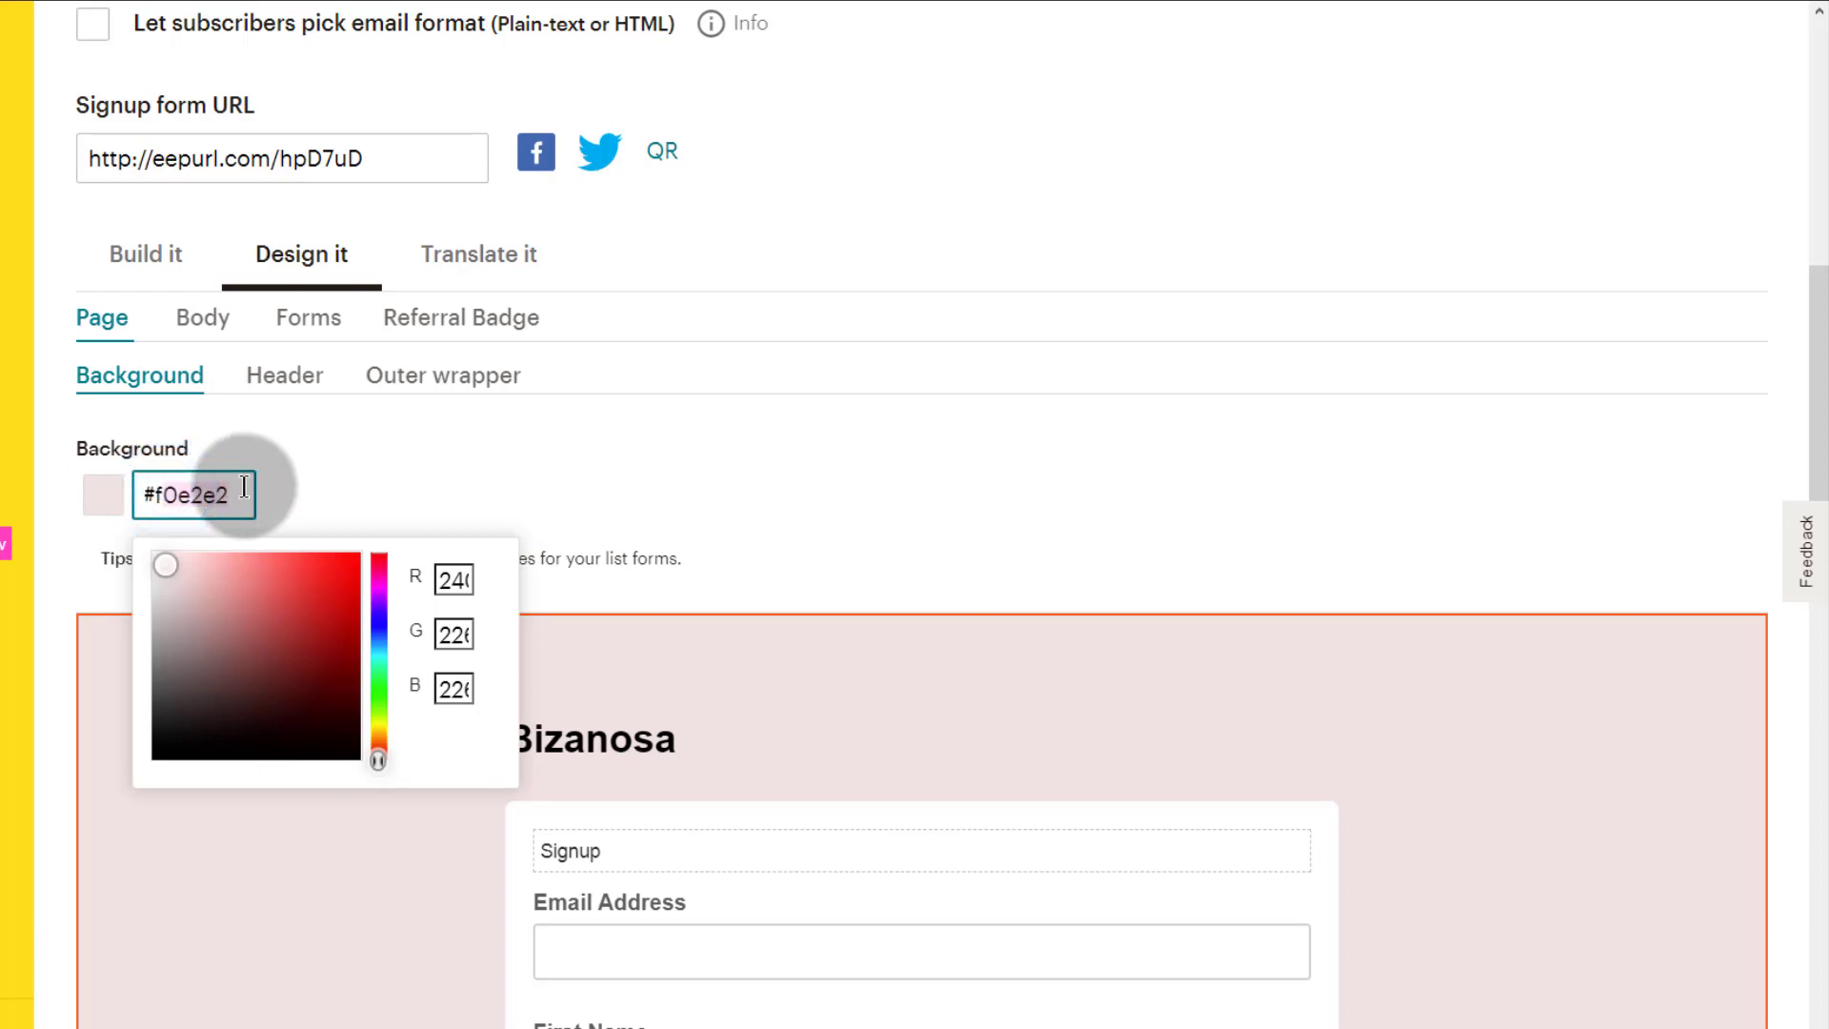
pyautogui.press('BackSpace')
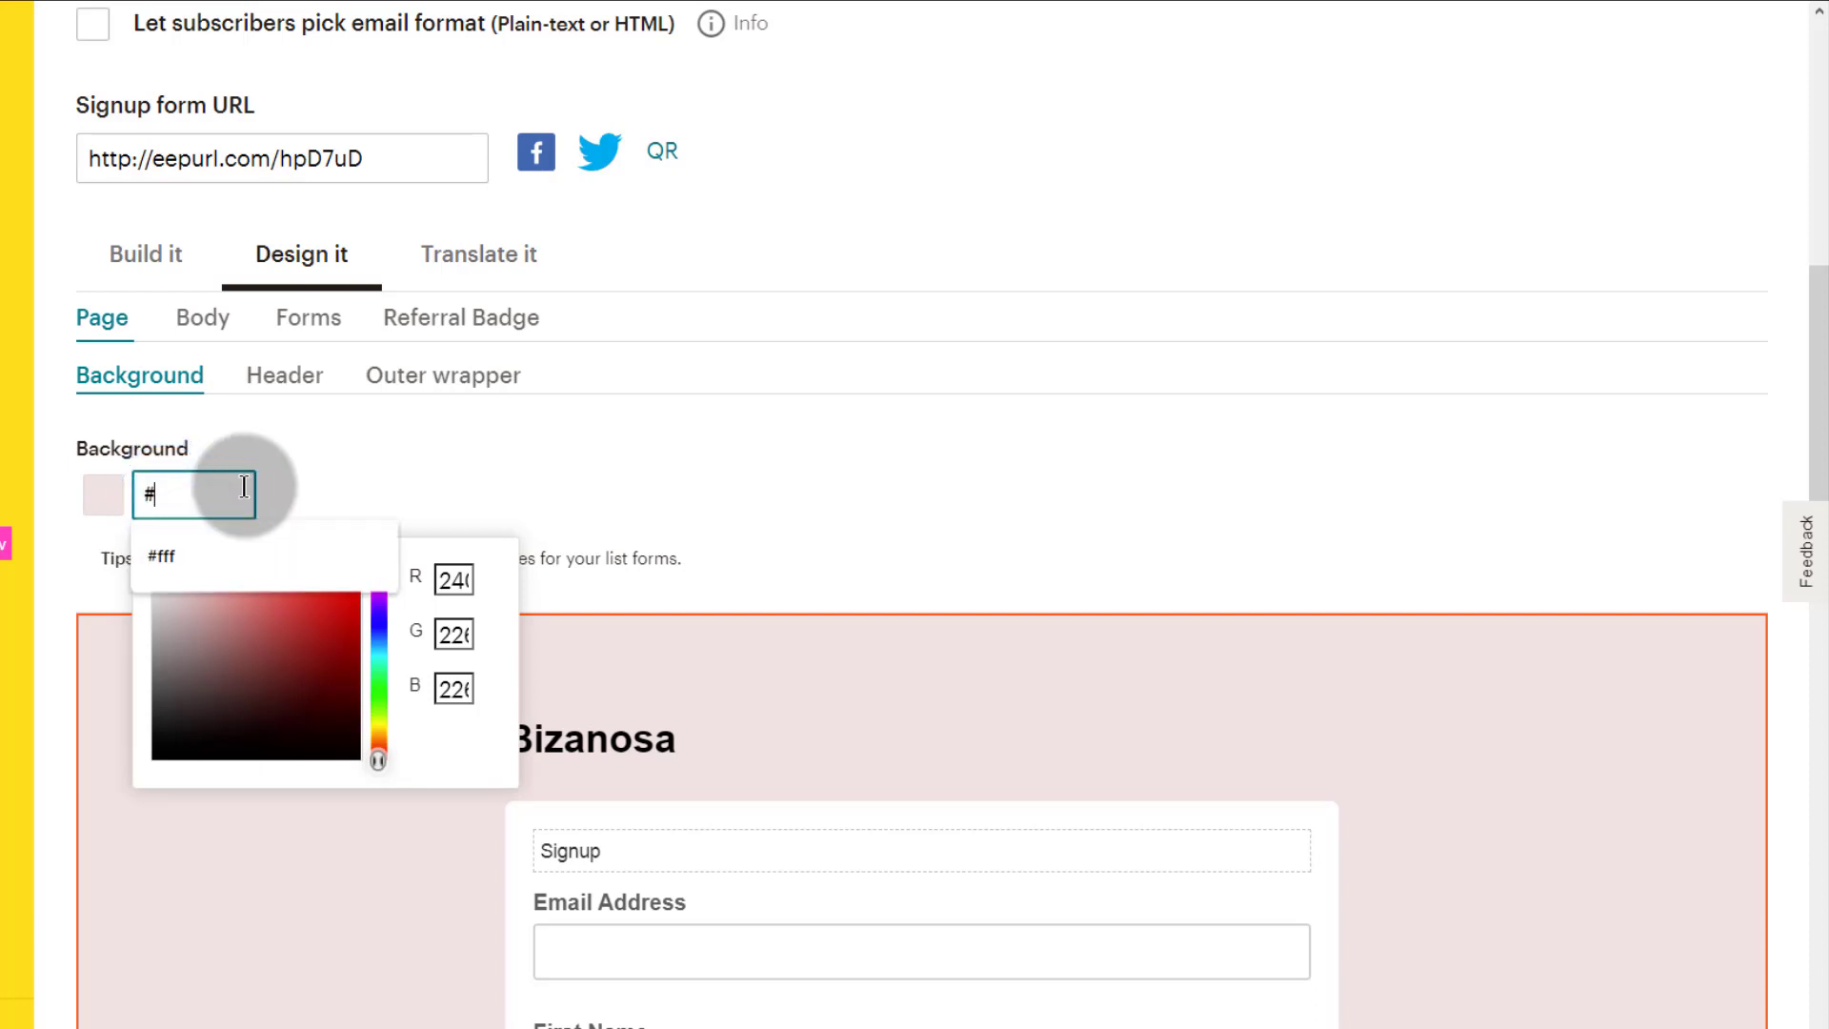
pyautogui.write('000000')
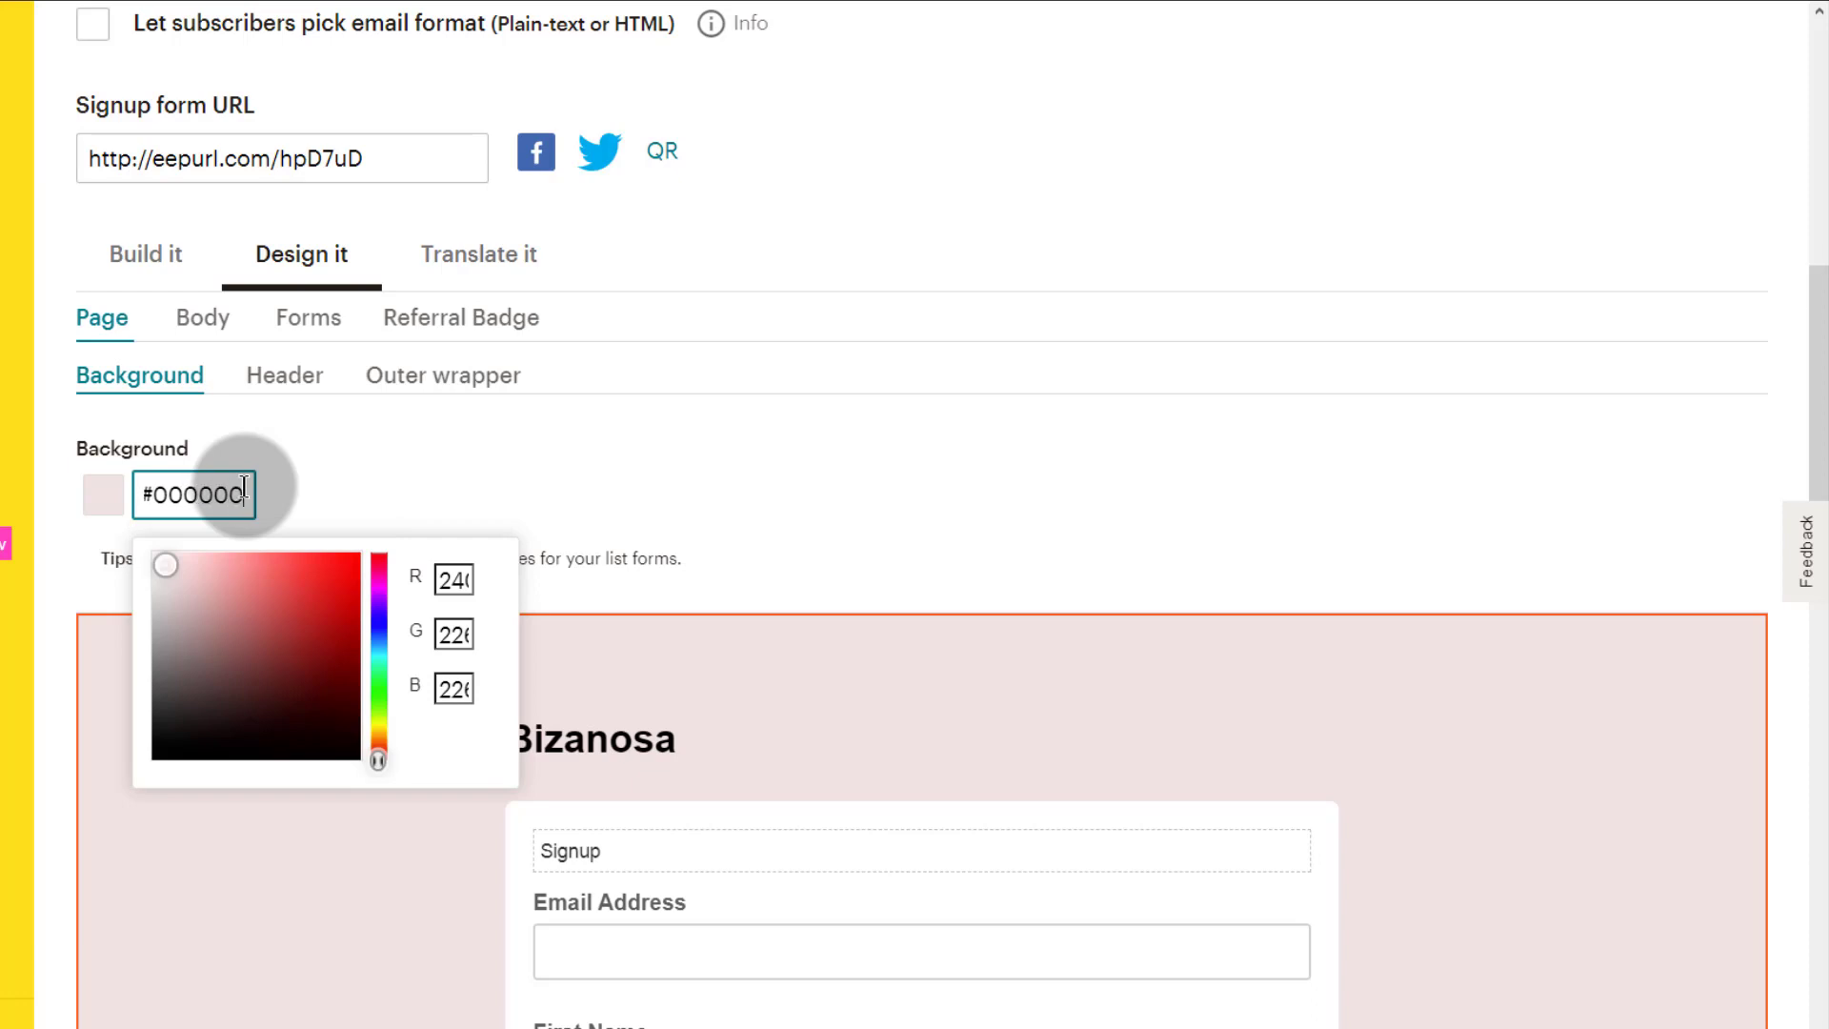
pyautogui.click(322, 455)
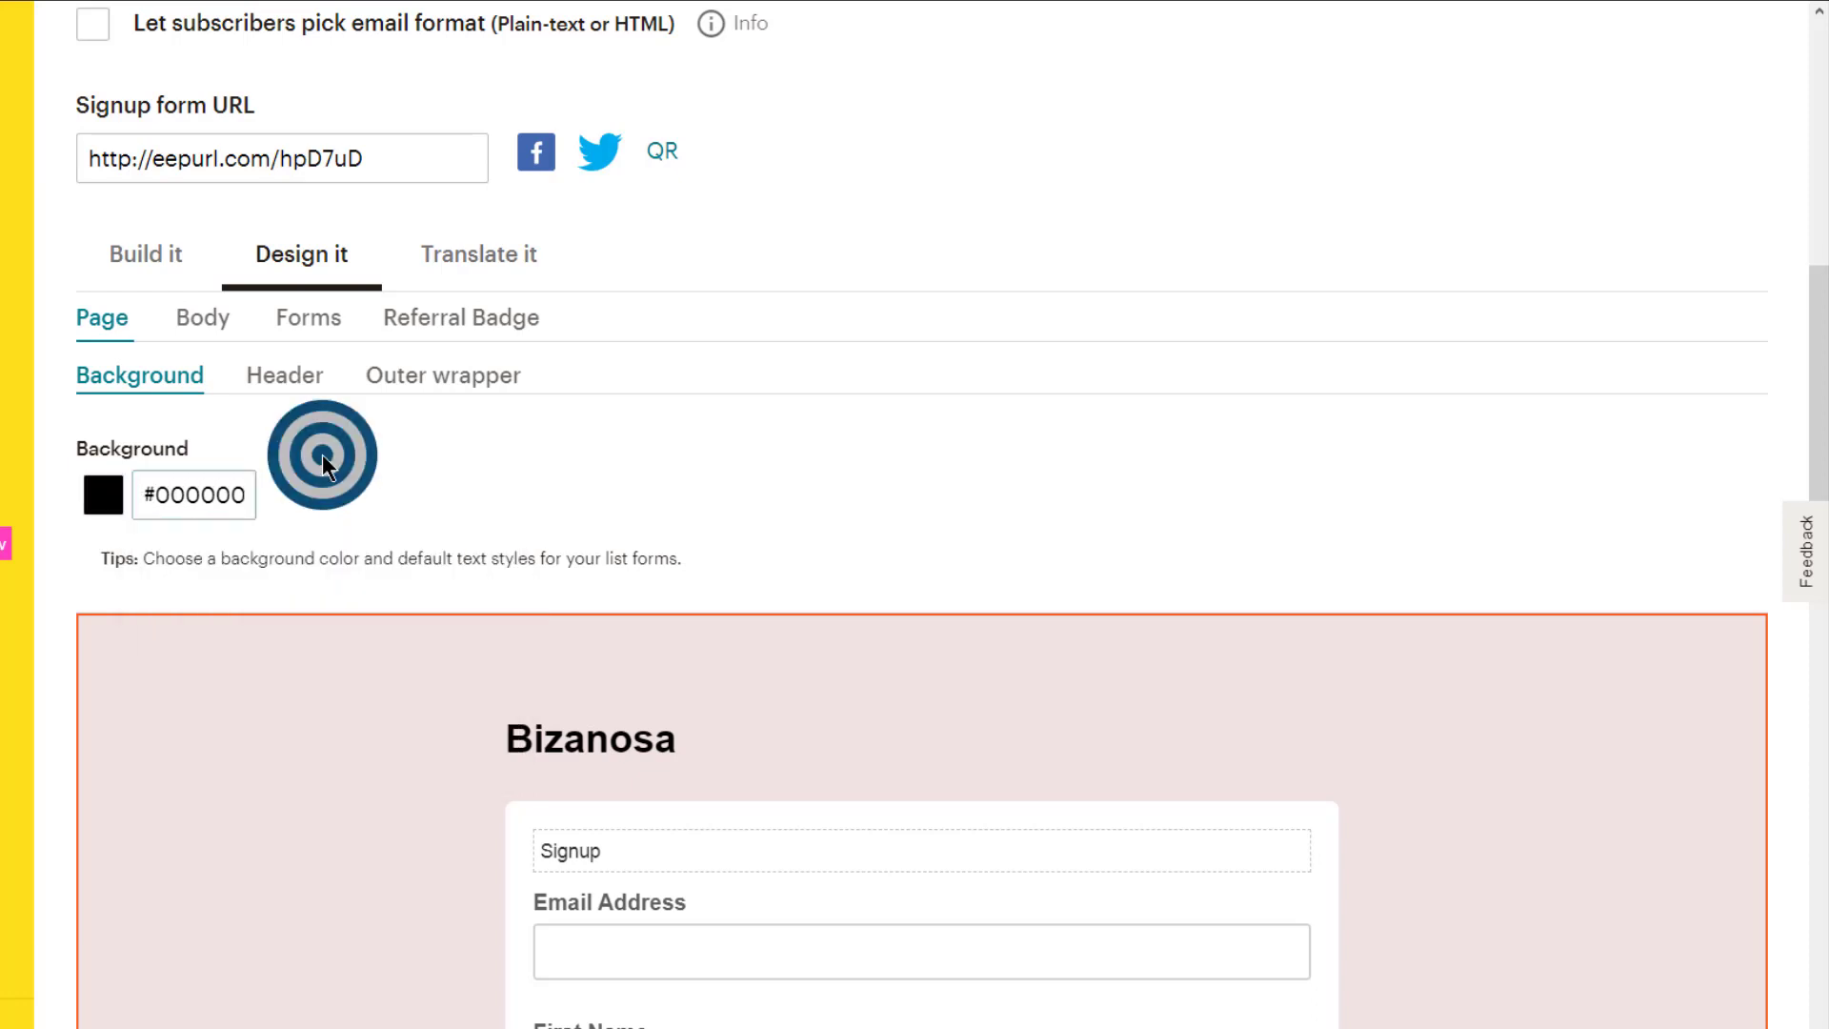
pyautogui.click(261, 775)
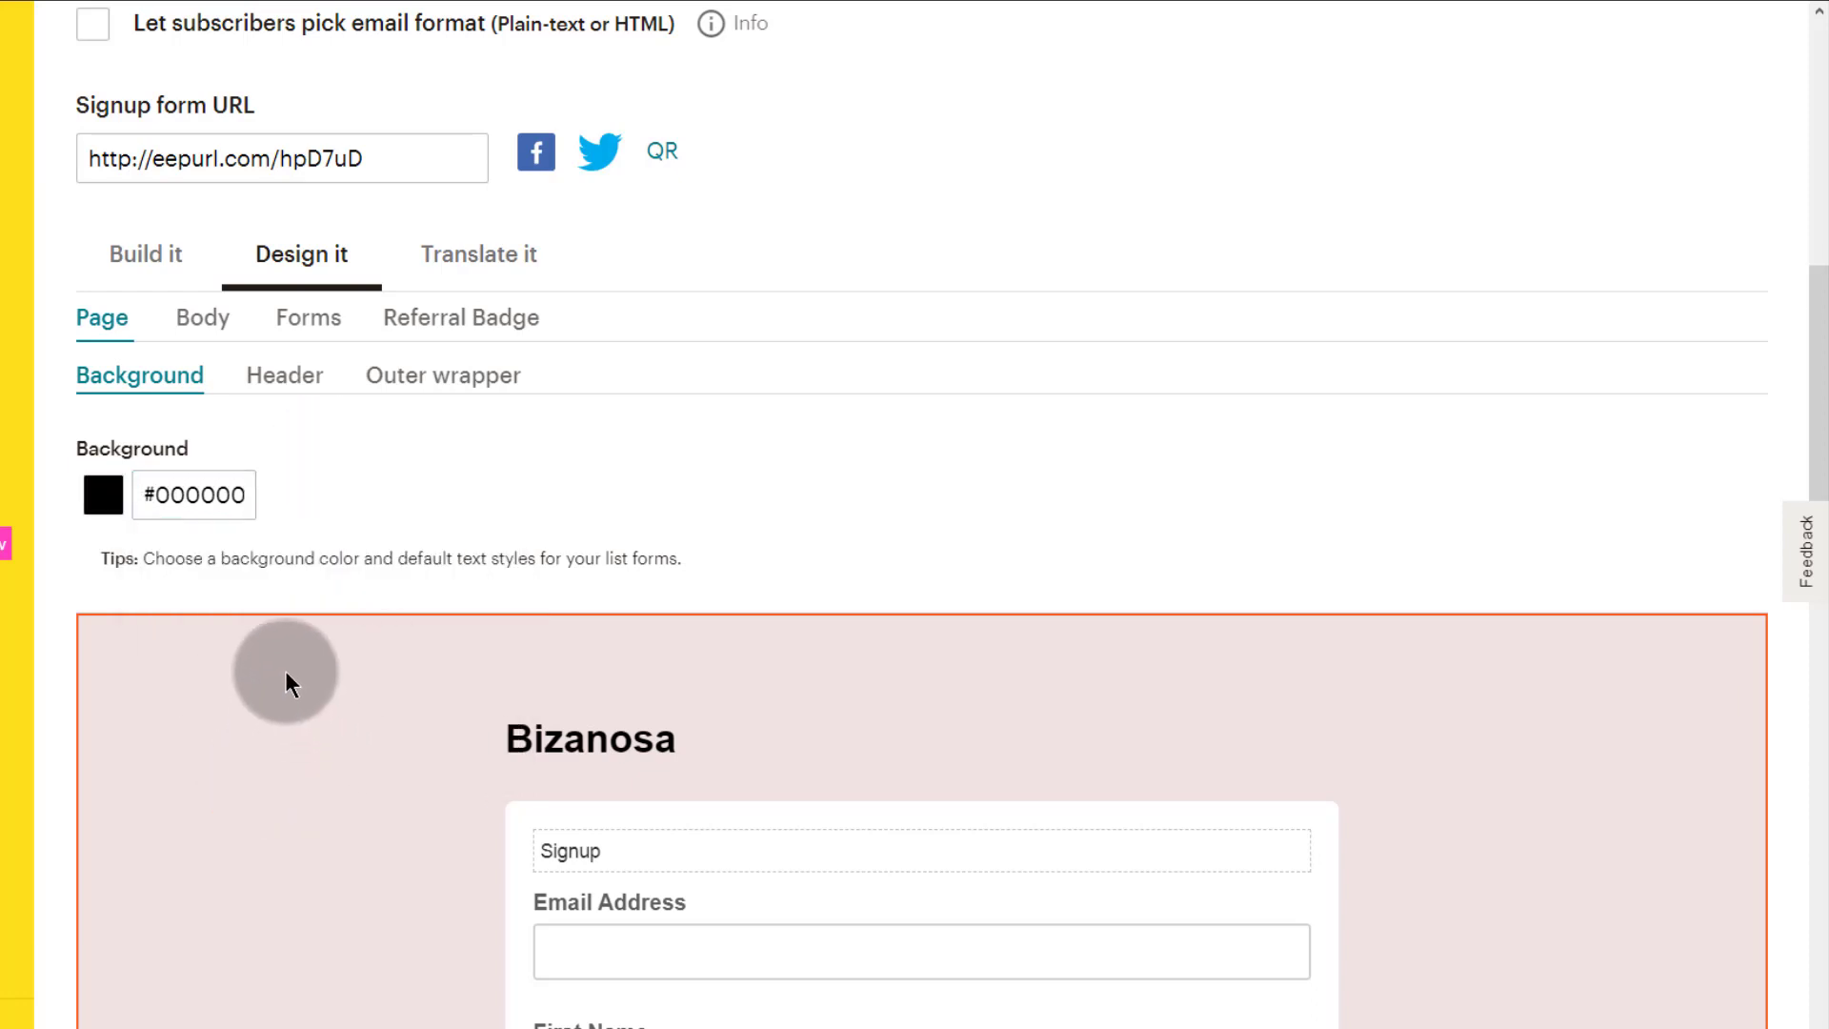
pyautogui.scroll(-15, 620, 613)
pyautogui.scroll(15, 391, 610)
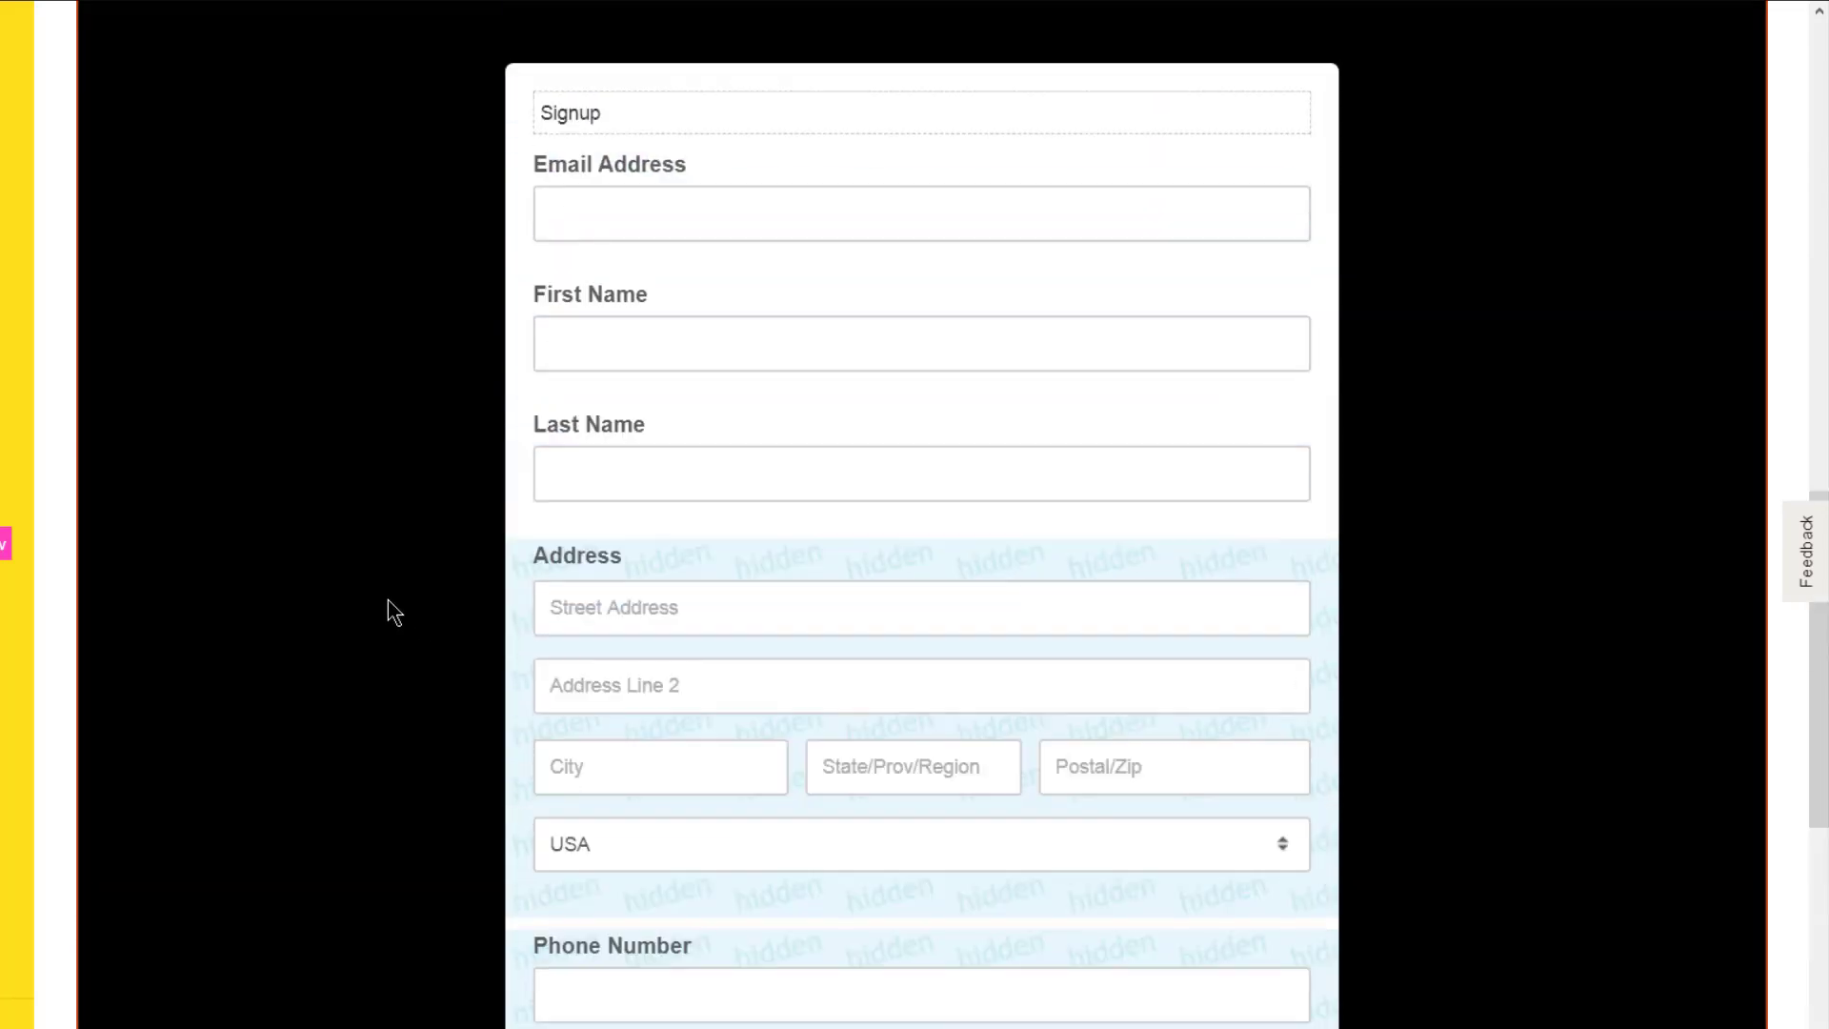
pyautogui.scroll(4, 374, 648)
pyautogui.scroll(-7, 368, 700)
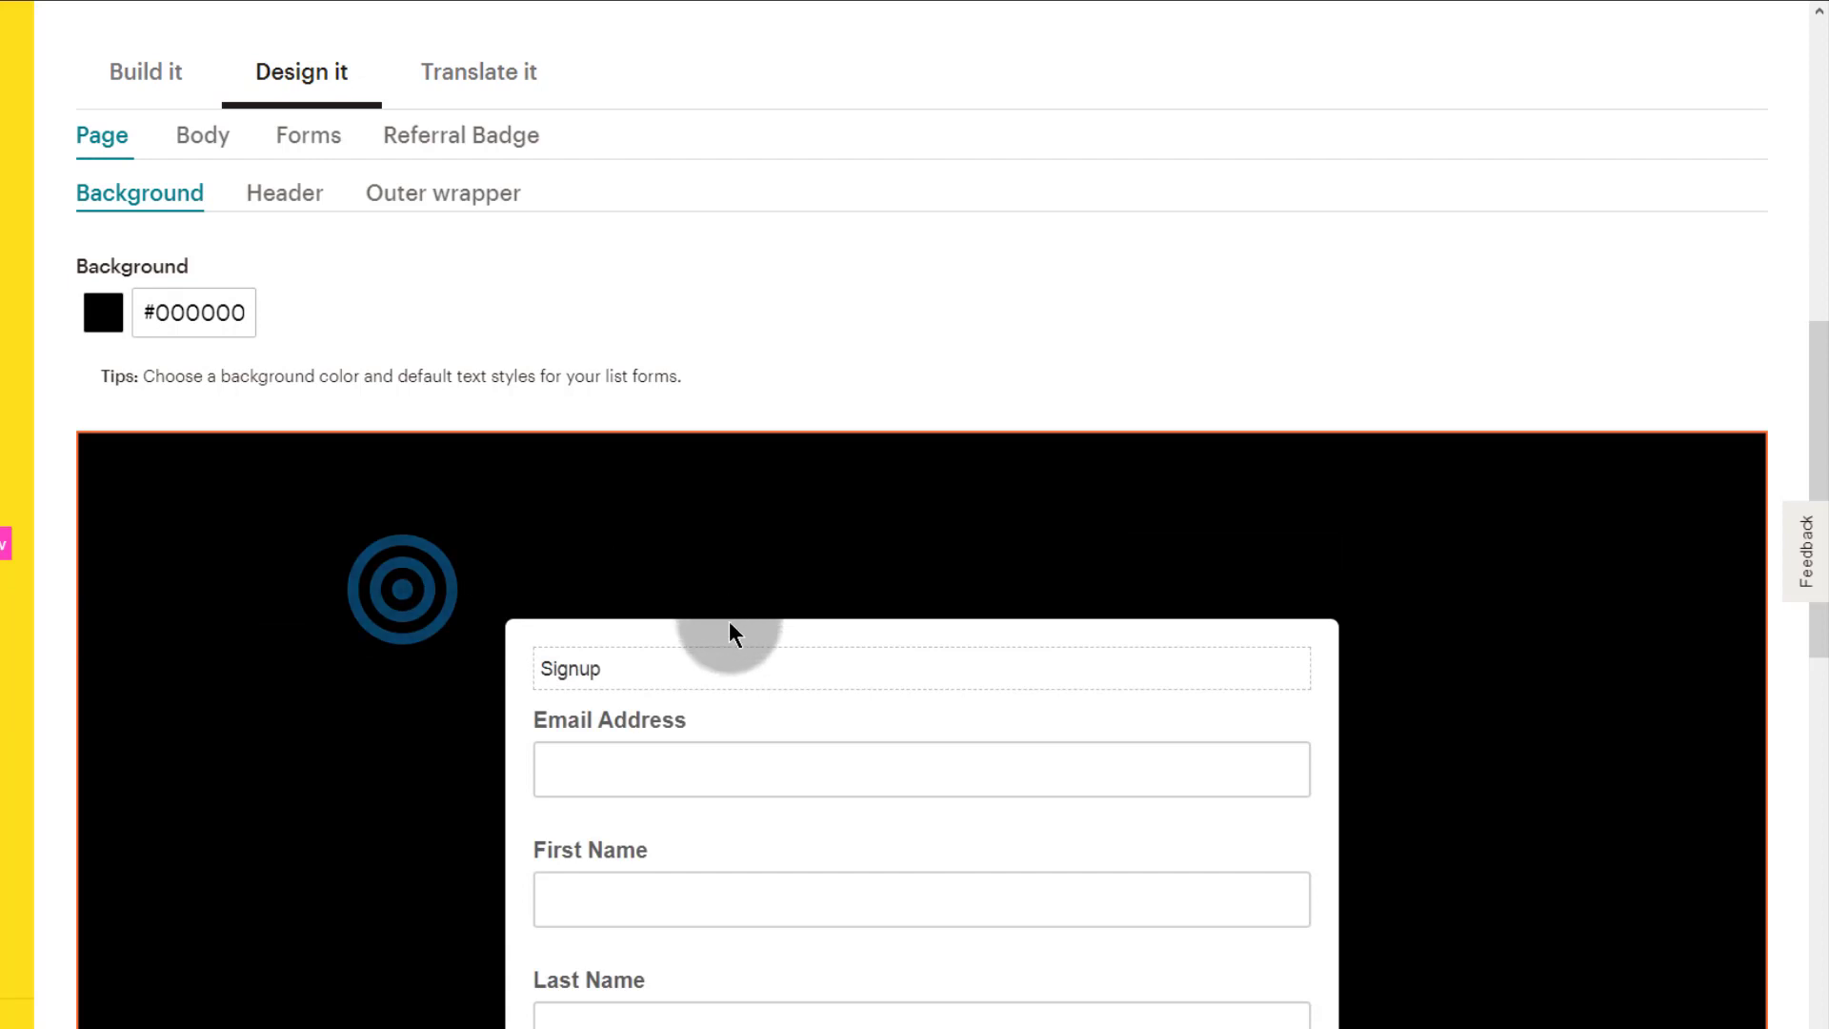
# Step: Select the form header and switch it to use an image
pyautogui.click(597, 532)
pyautogui.click(410, 527)
pyautogui.click(482, 523)
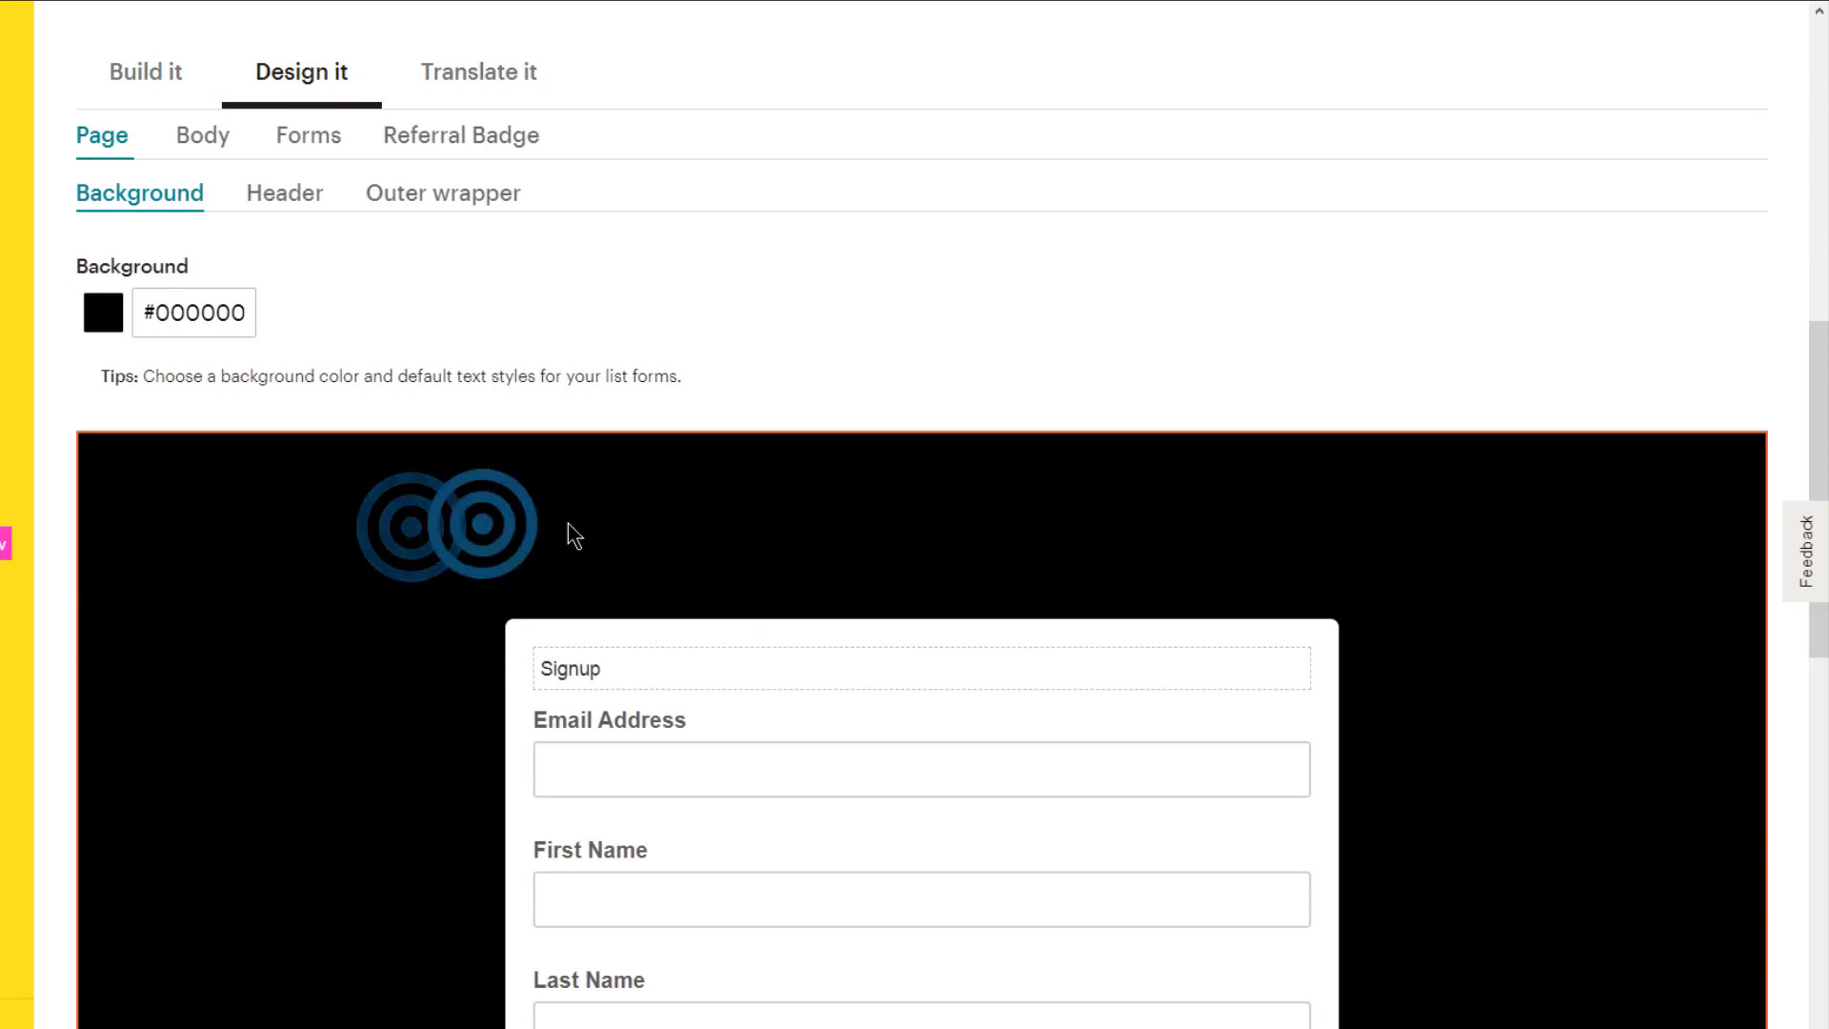
pyautogui.click(933, 515)
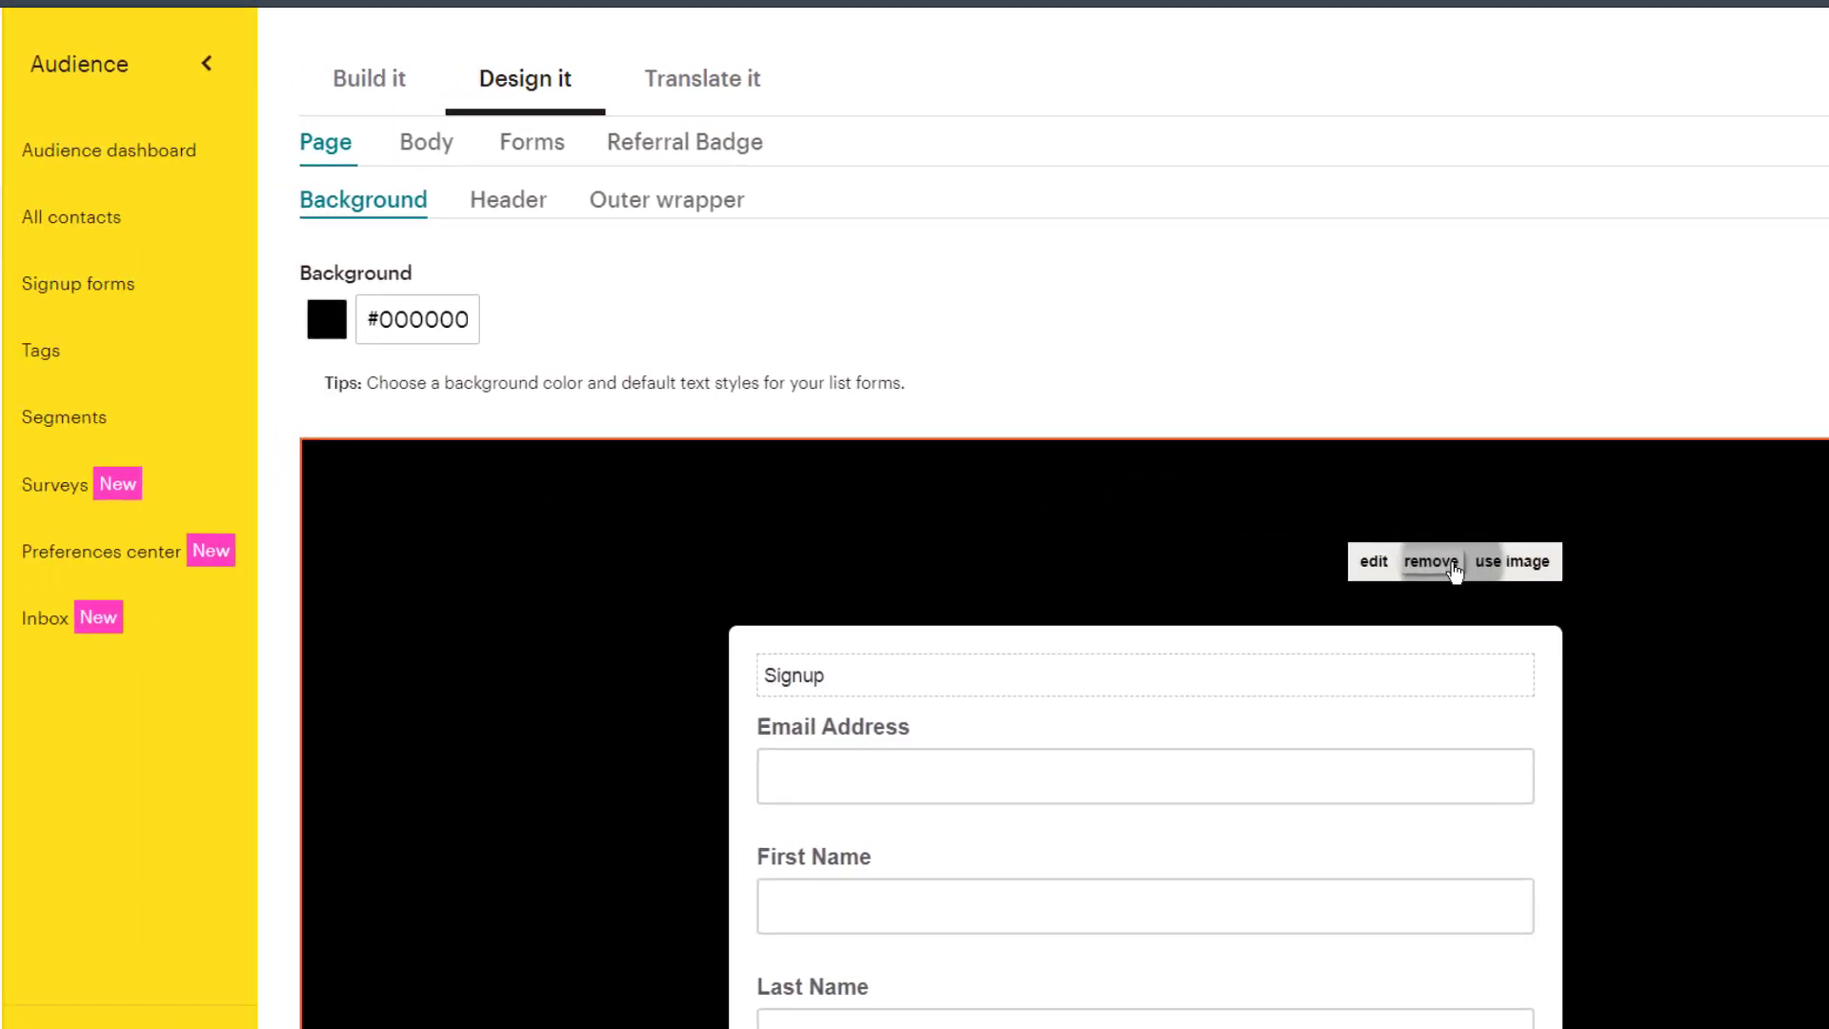
pyautogui.click(1492, 564)
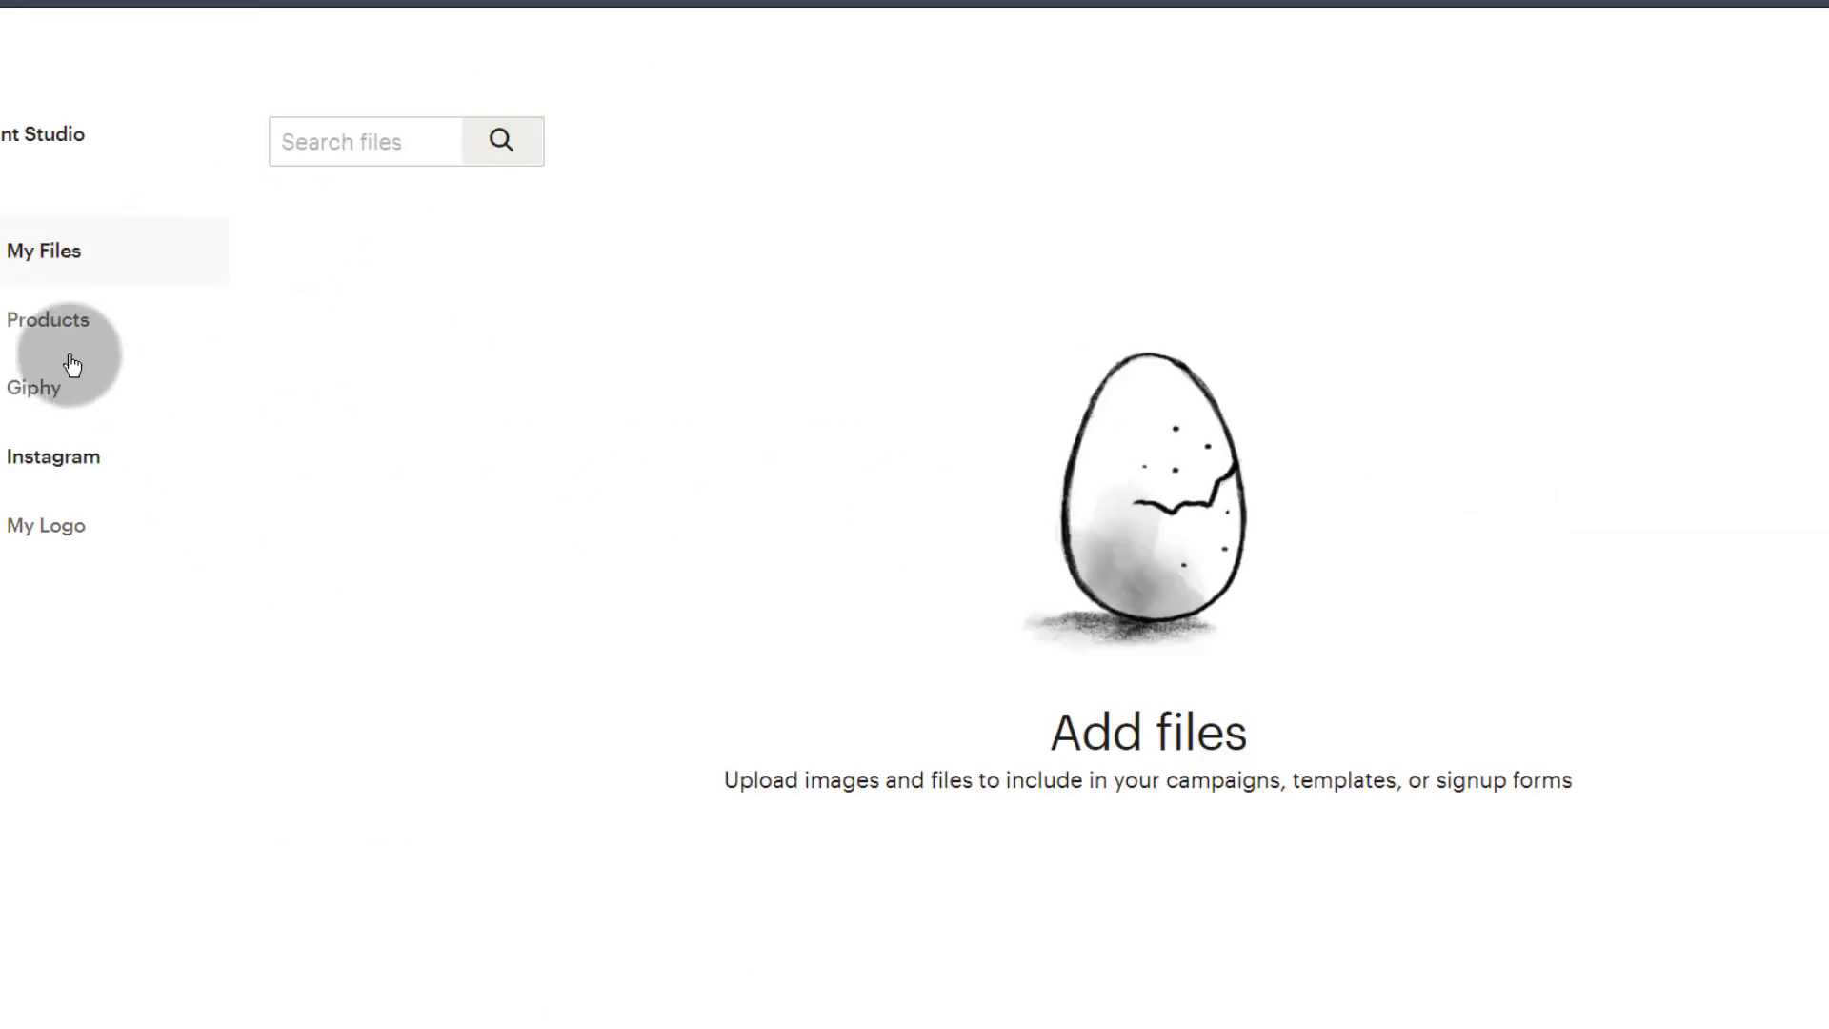
# Step: Upload the Bizanosa logo in Content Studio, insert it, and save it into the header
pyautogui.click(46, 524)
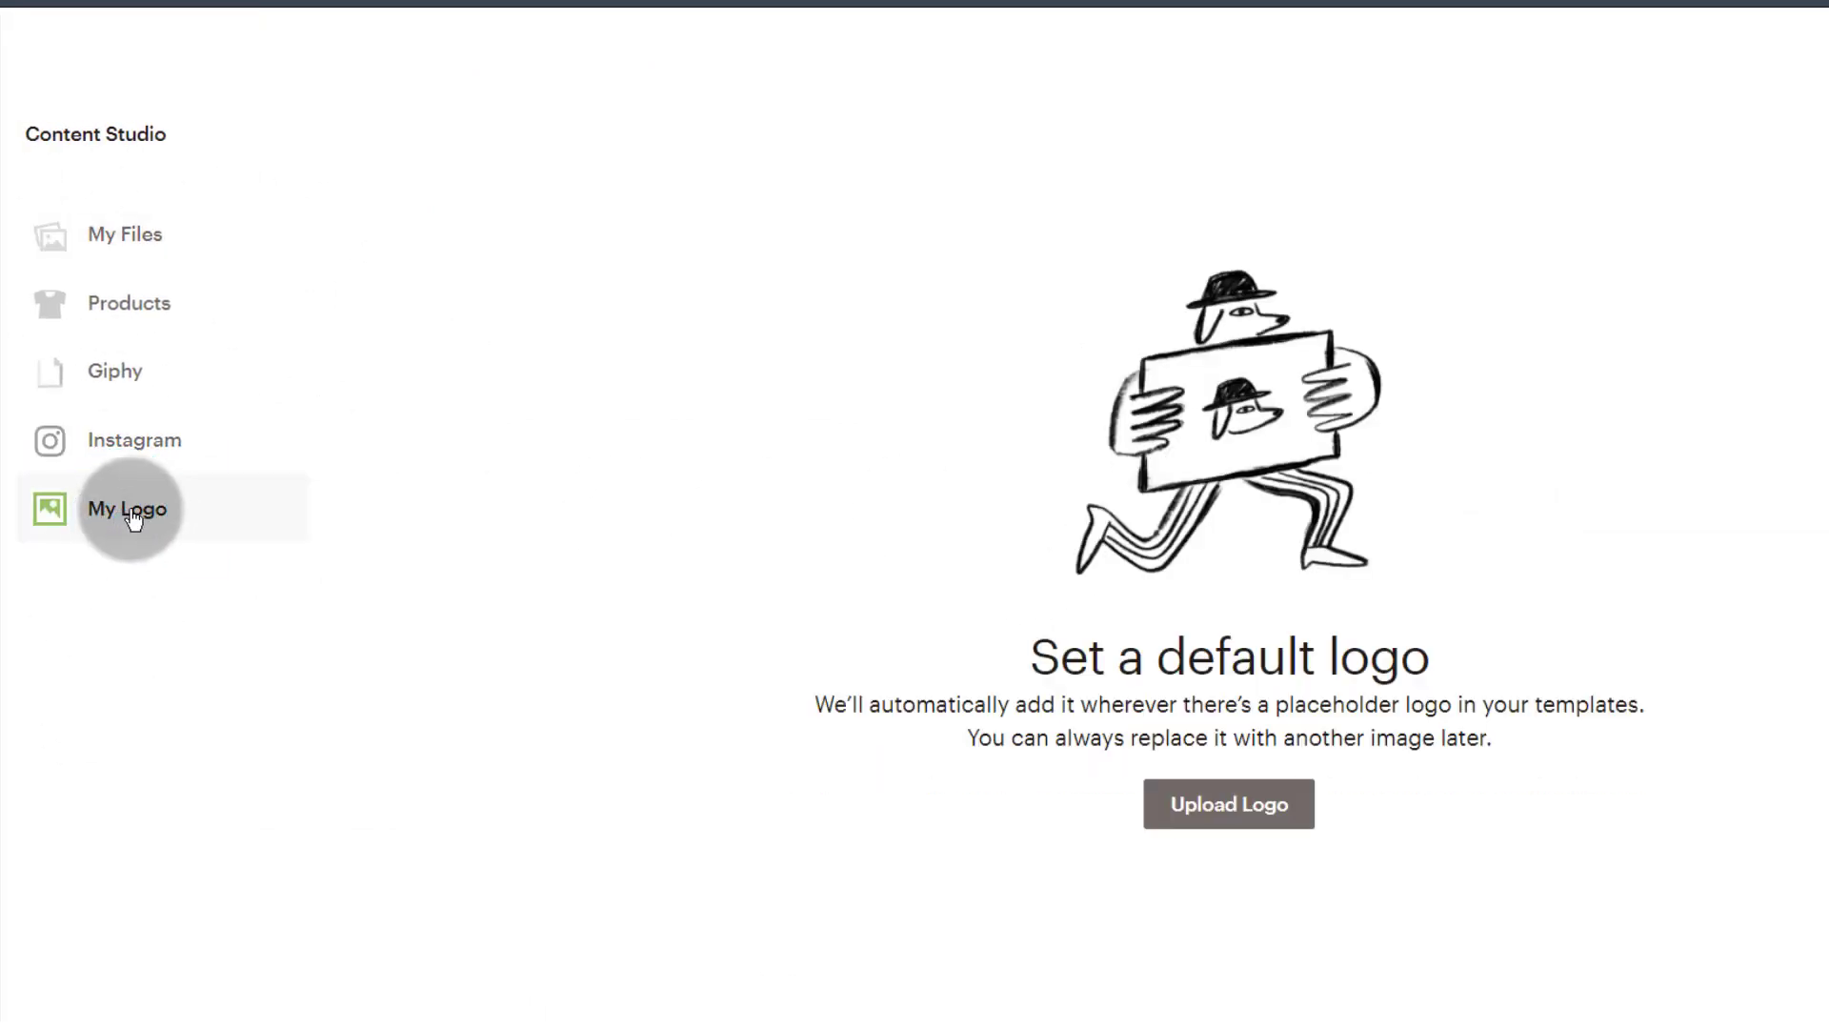
pyautogui.click(131, 514)
pyautogui.click(1253, 807)
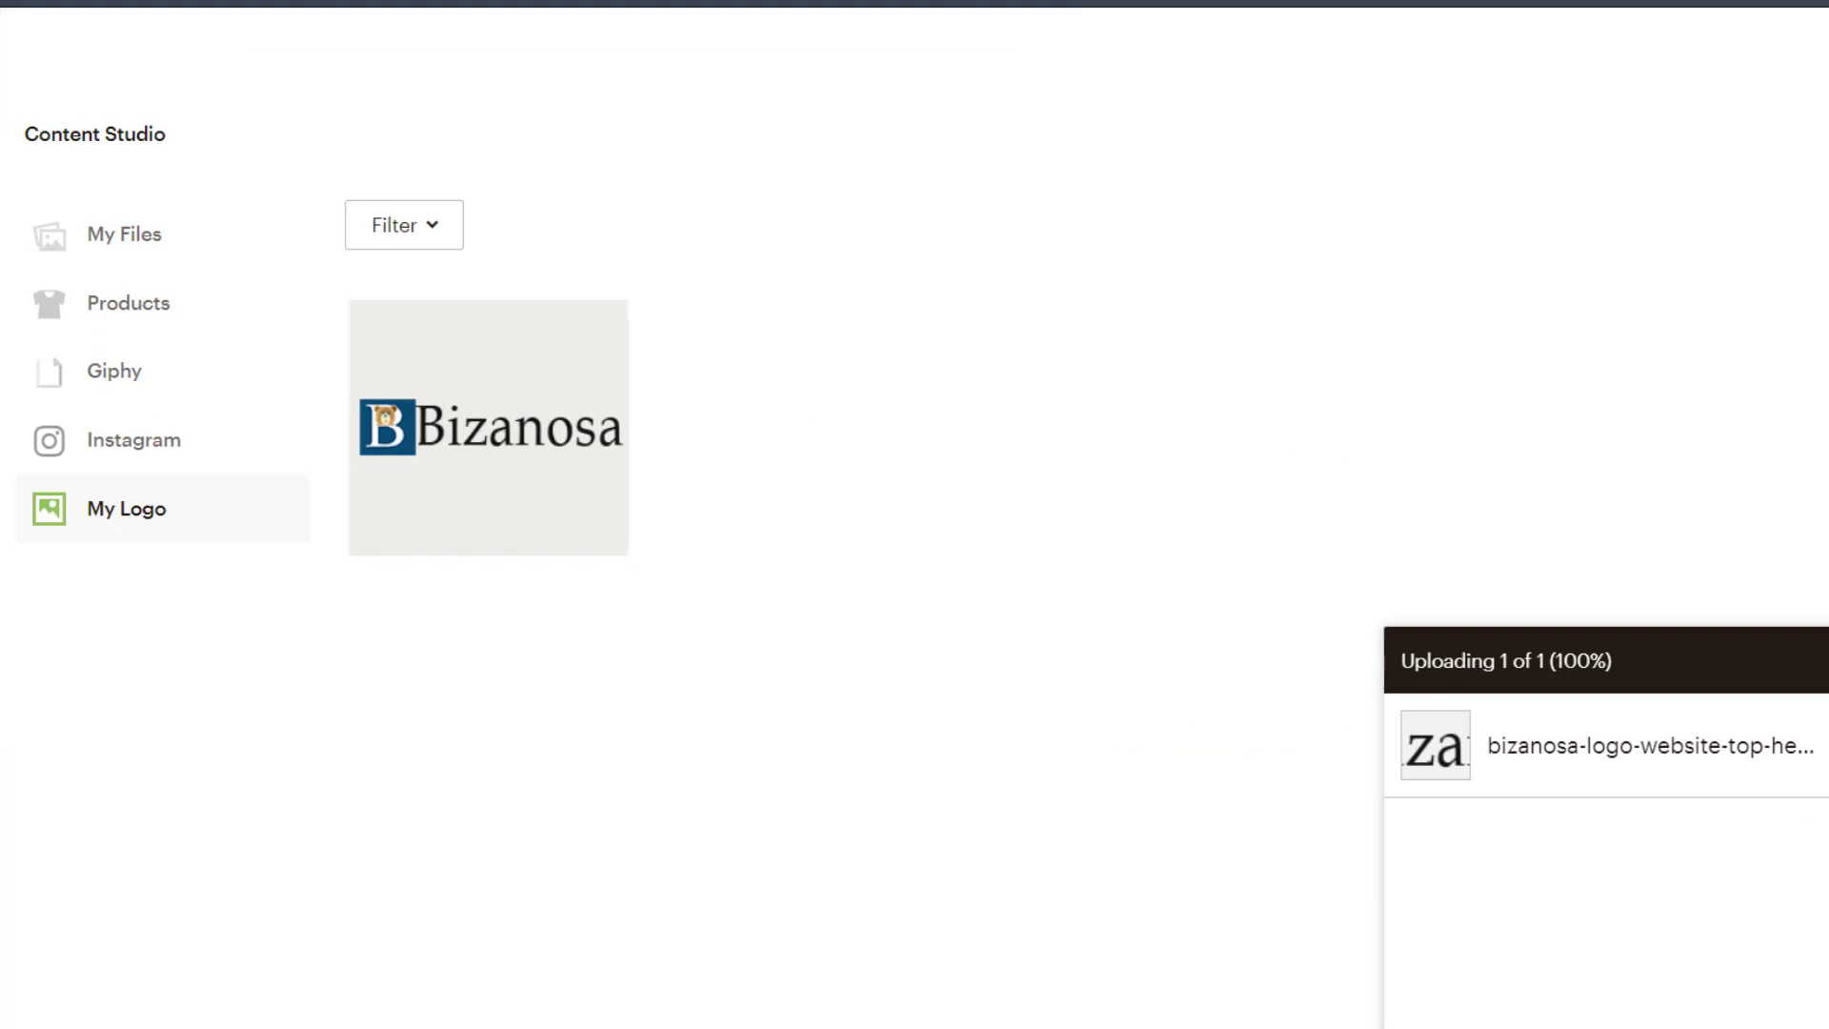
pyautogui.click(258, 486)
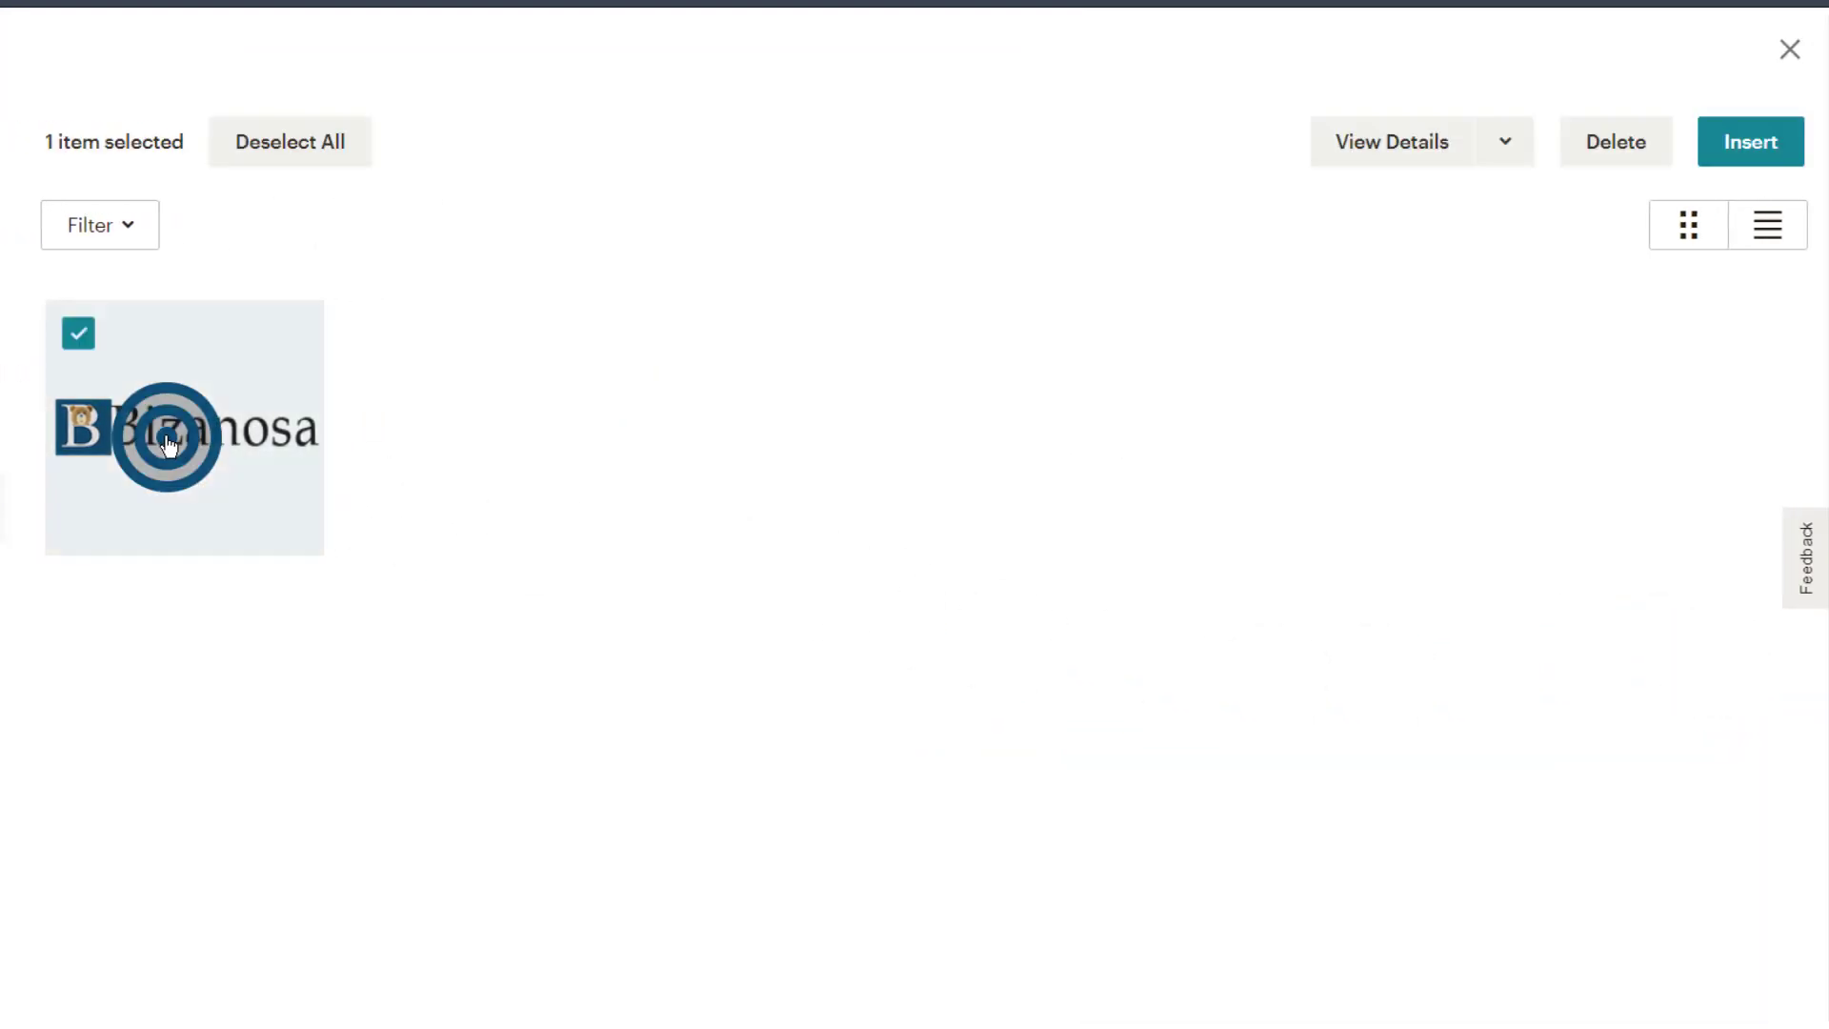
pyautogui.click(1760, 153)
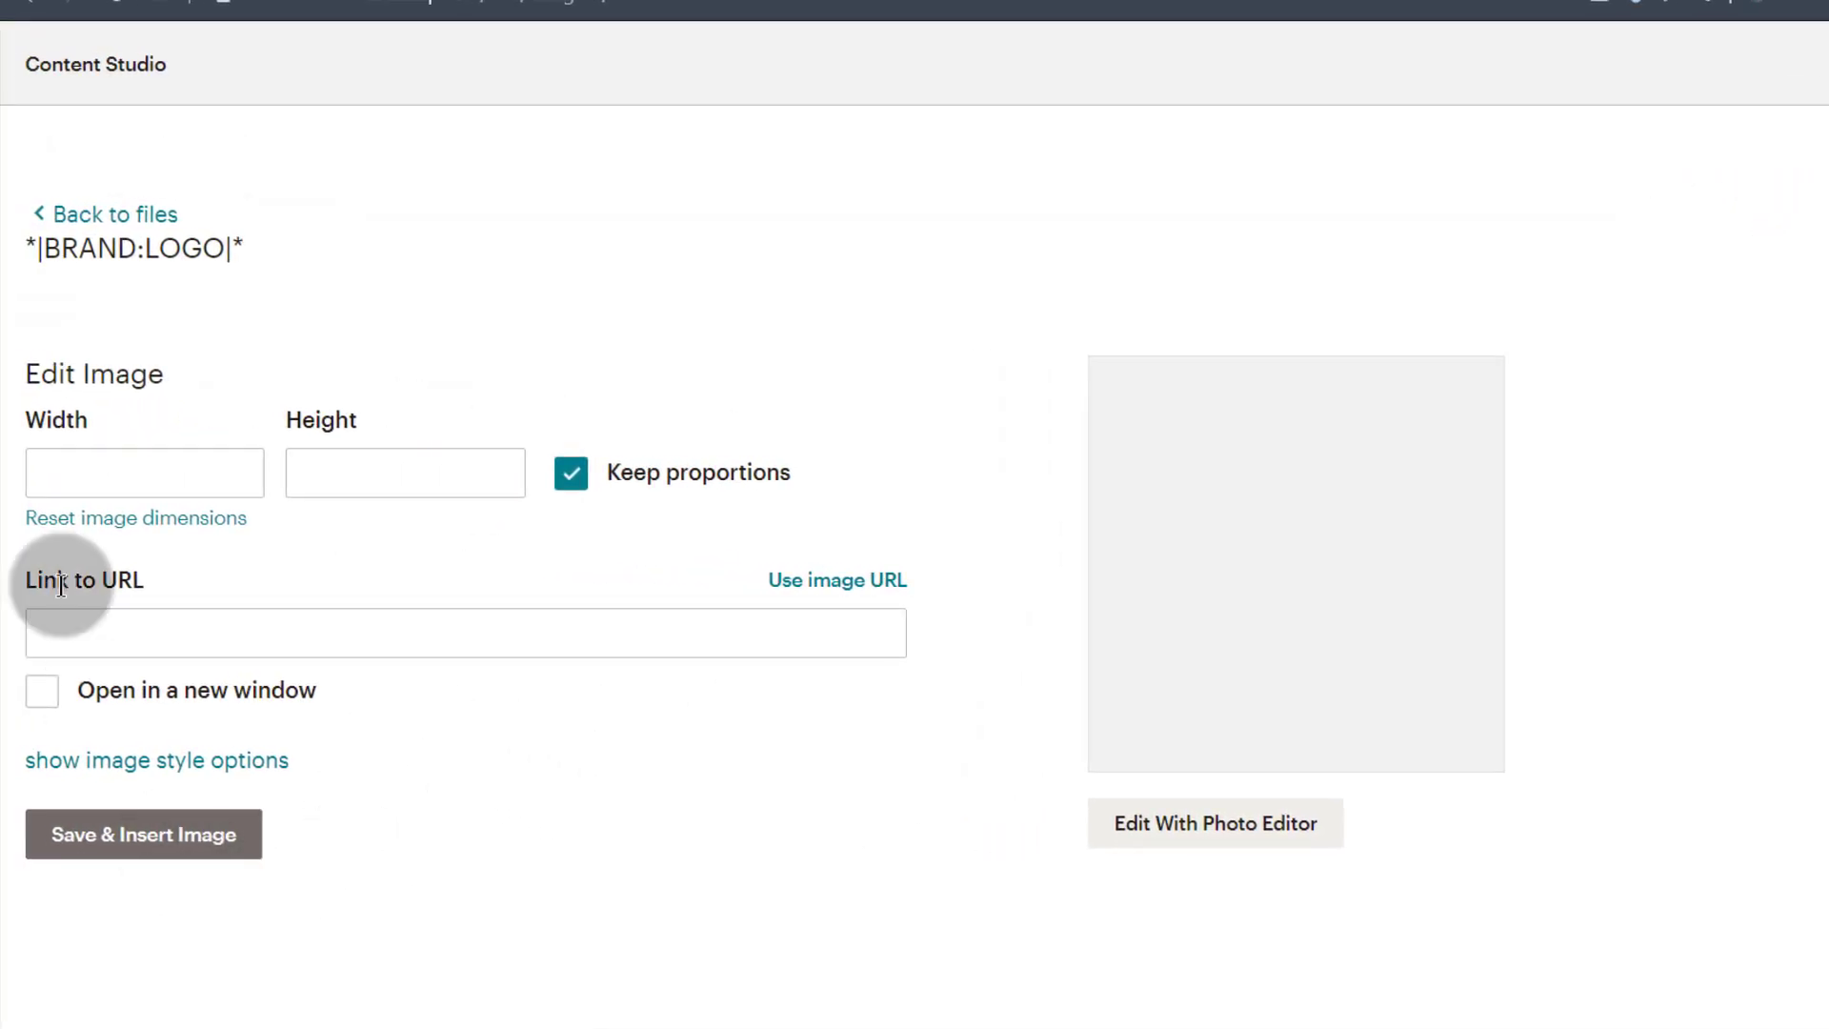
pyautogui.click(135, 471)
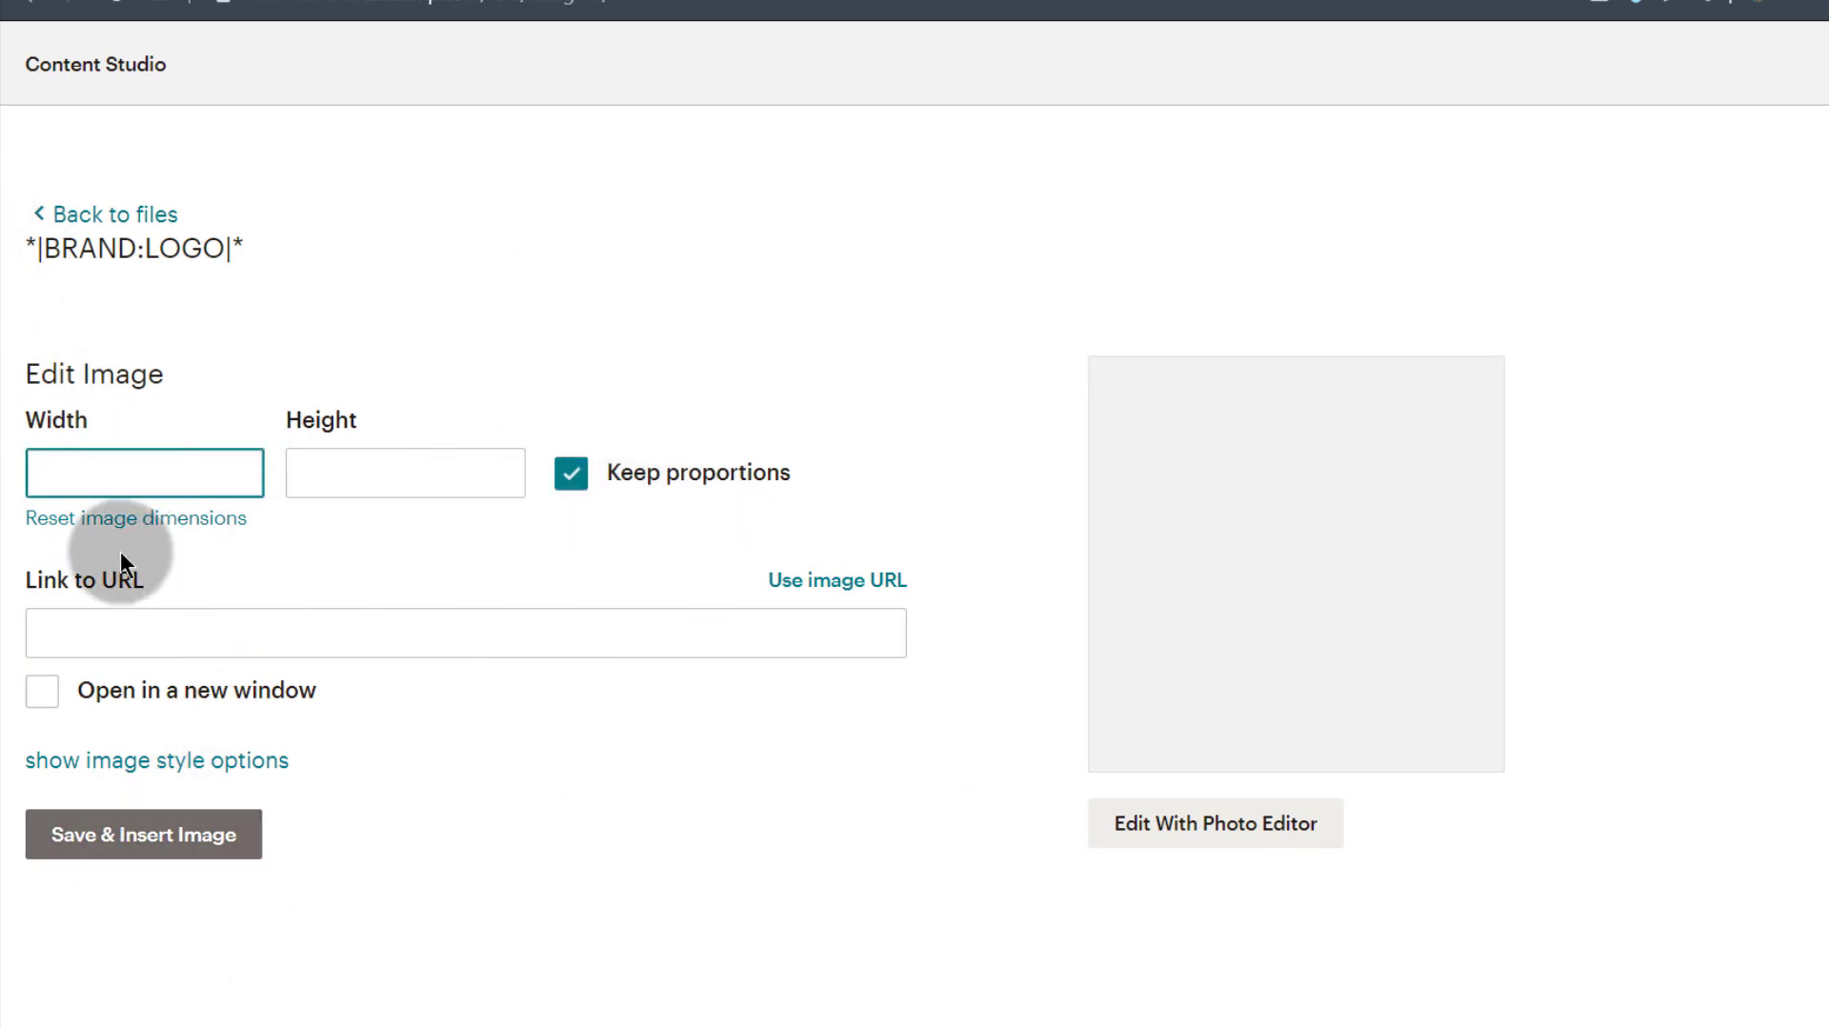
pyautogui.click(103, 624)
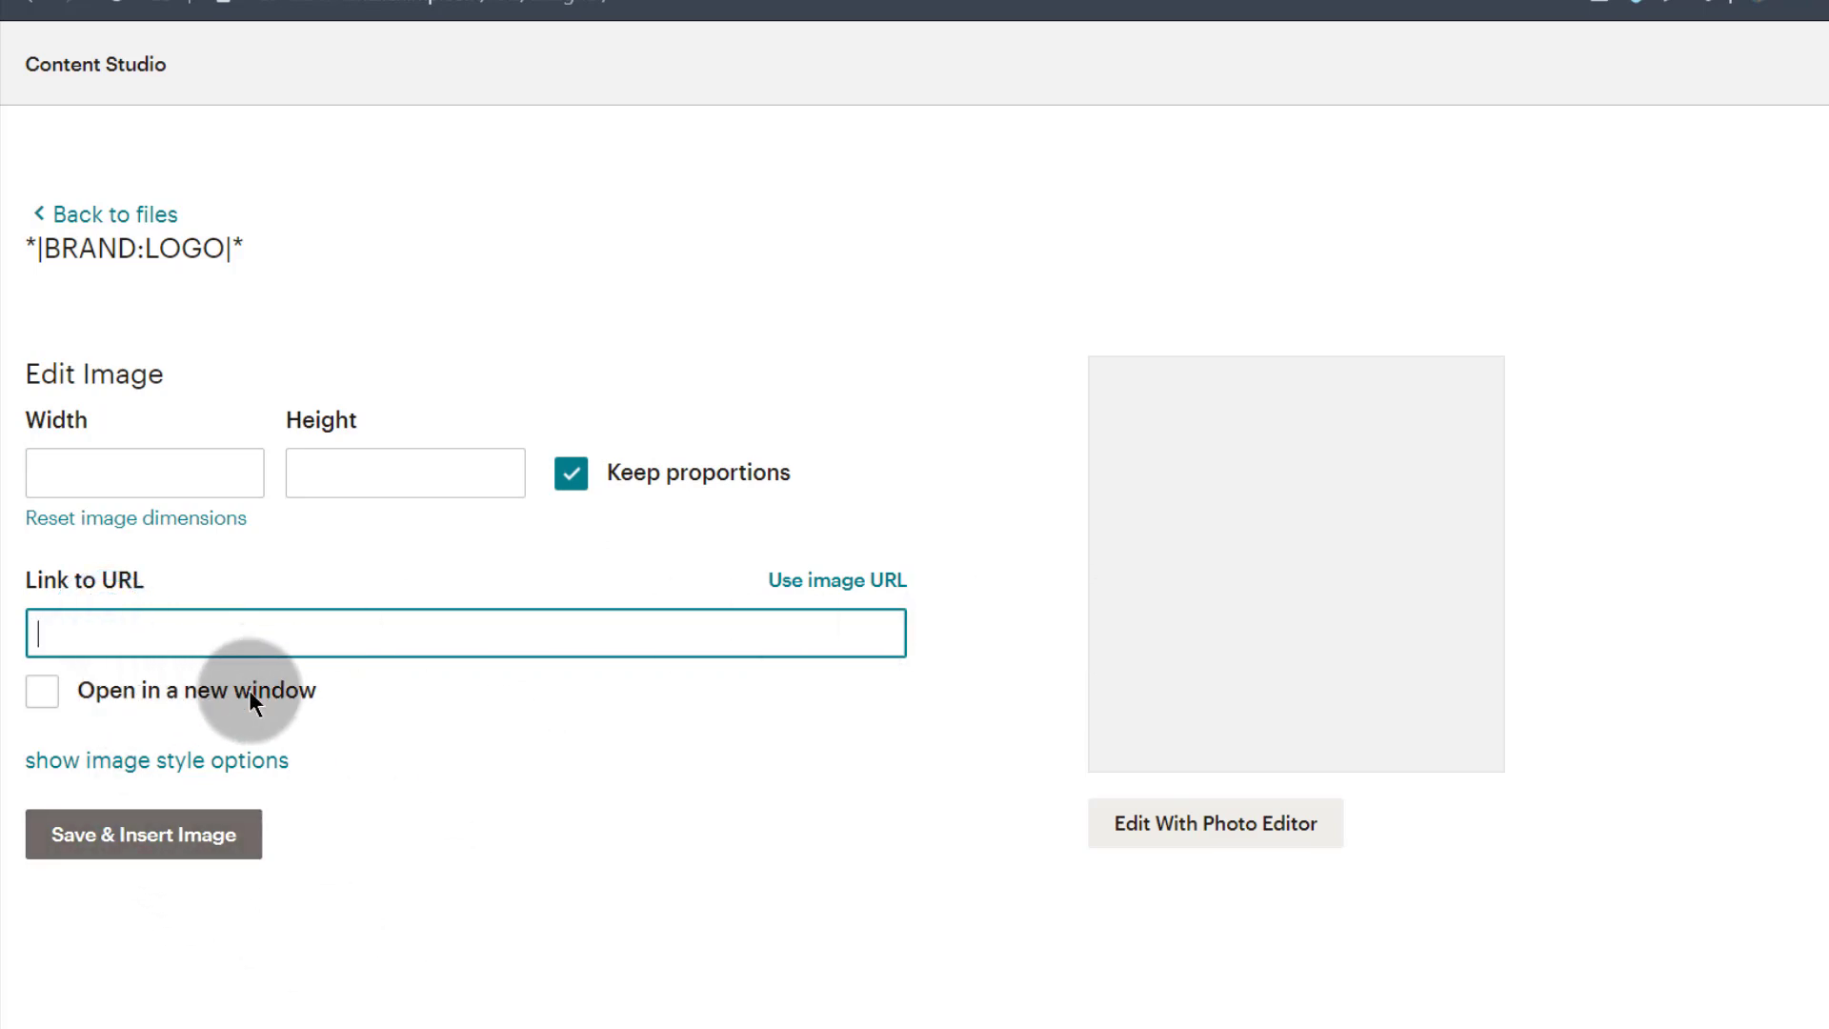
pyautogui.click(155, 837)
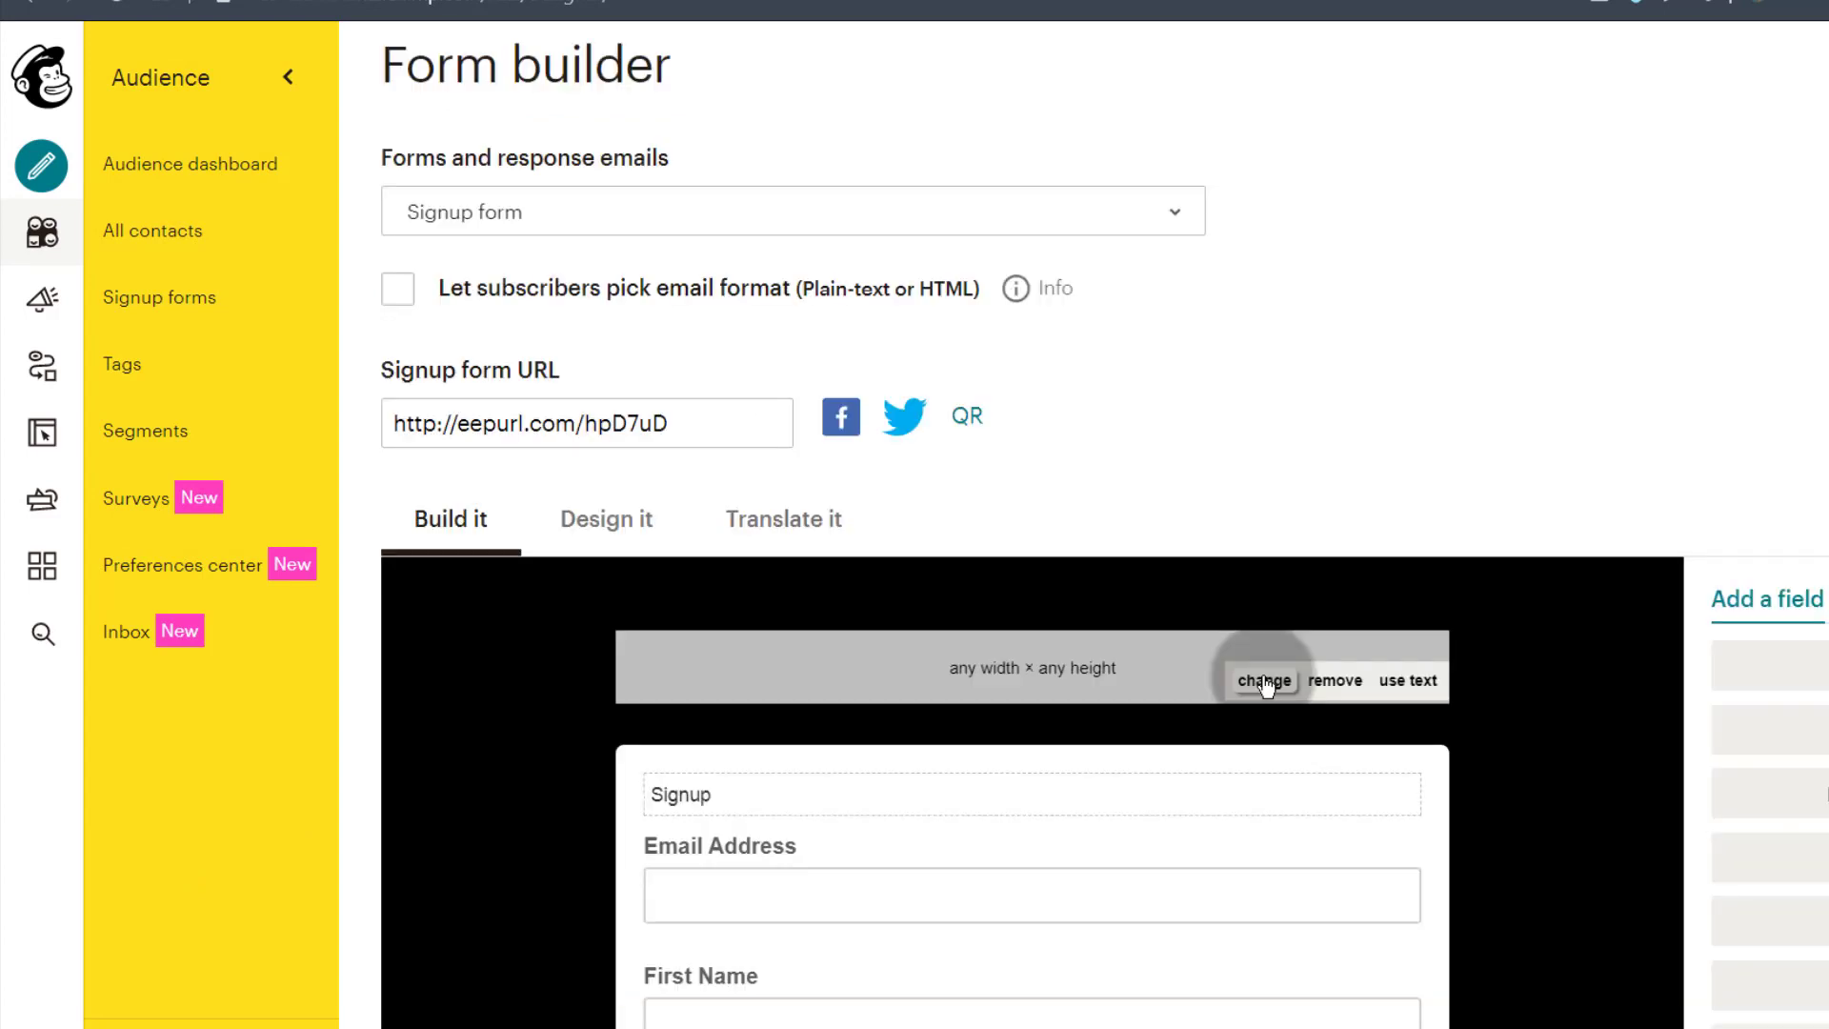
# Step: Reselect the Bizanosa logo file and save it as the form's header image
pyautogui.click(1264, 680)
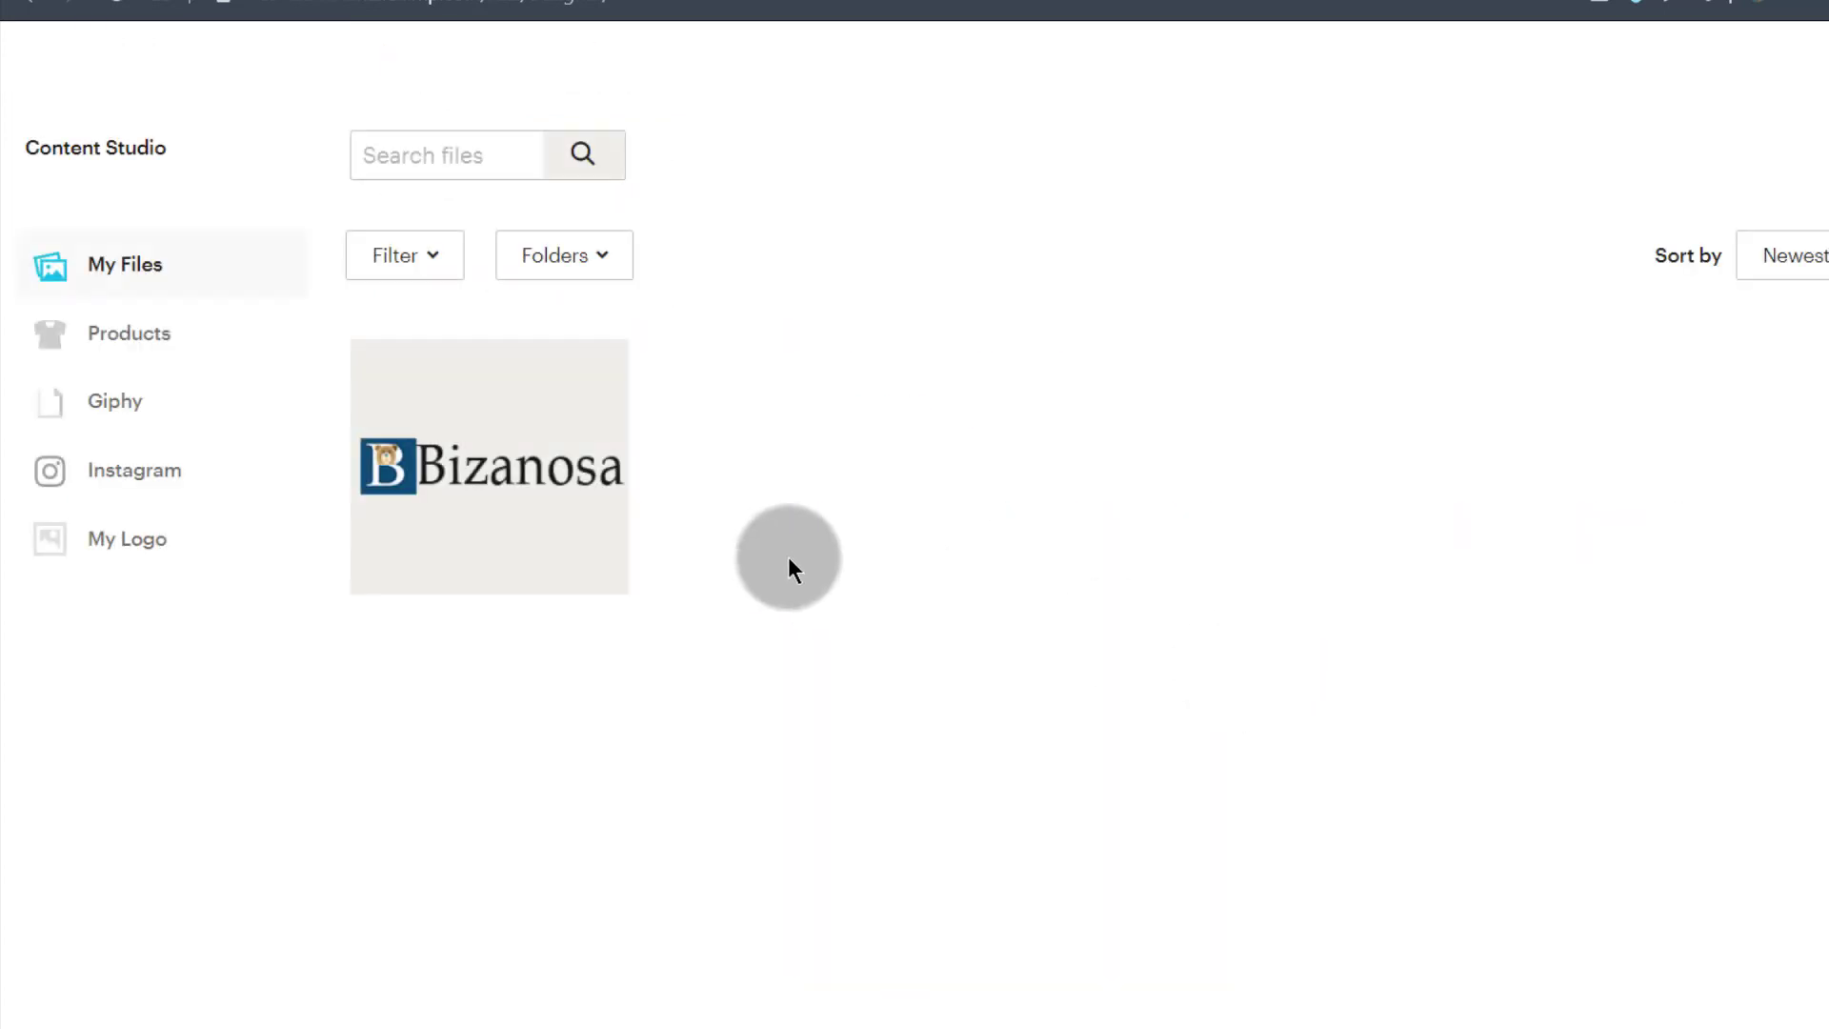
pyautogui.click(457, 428)
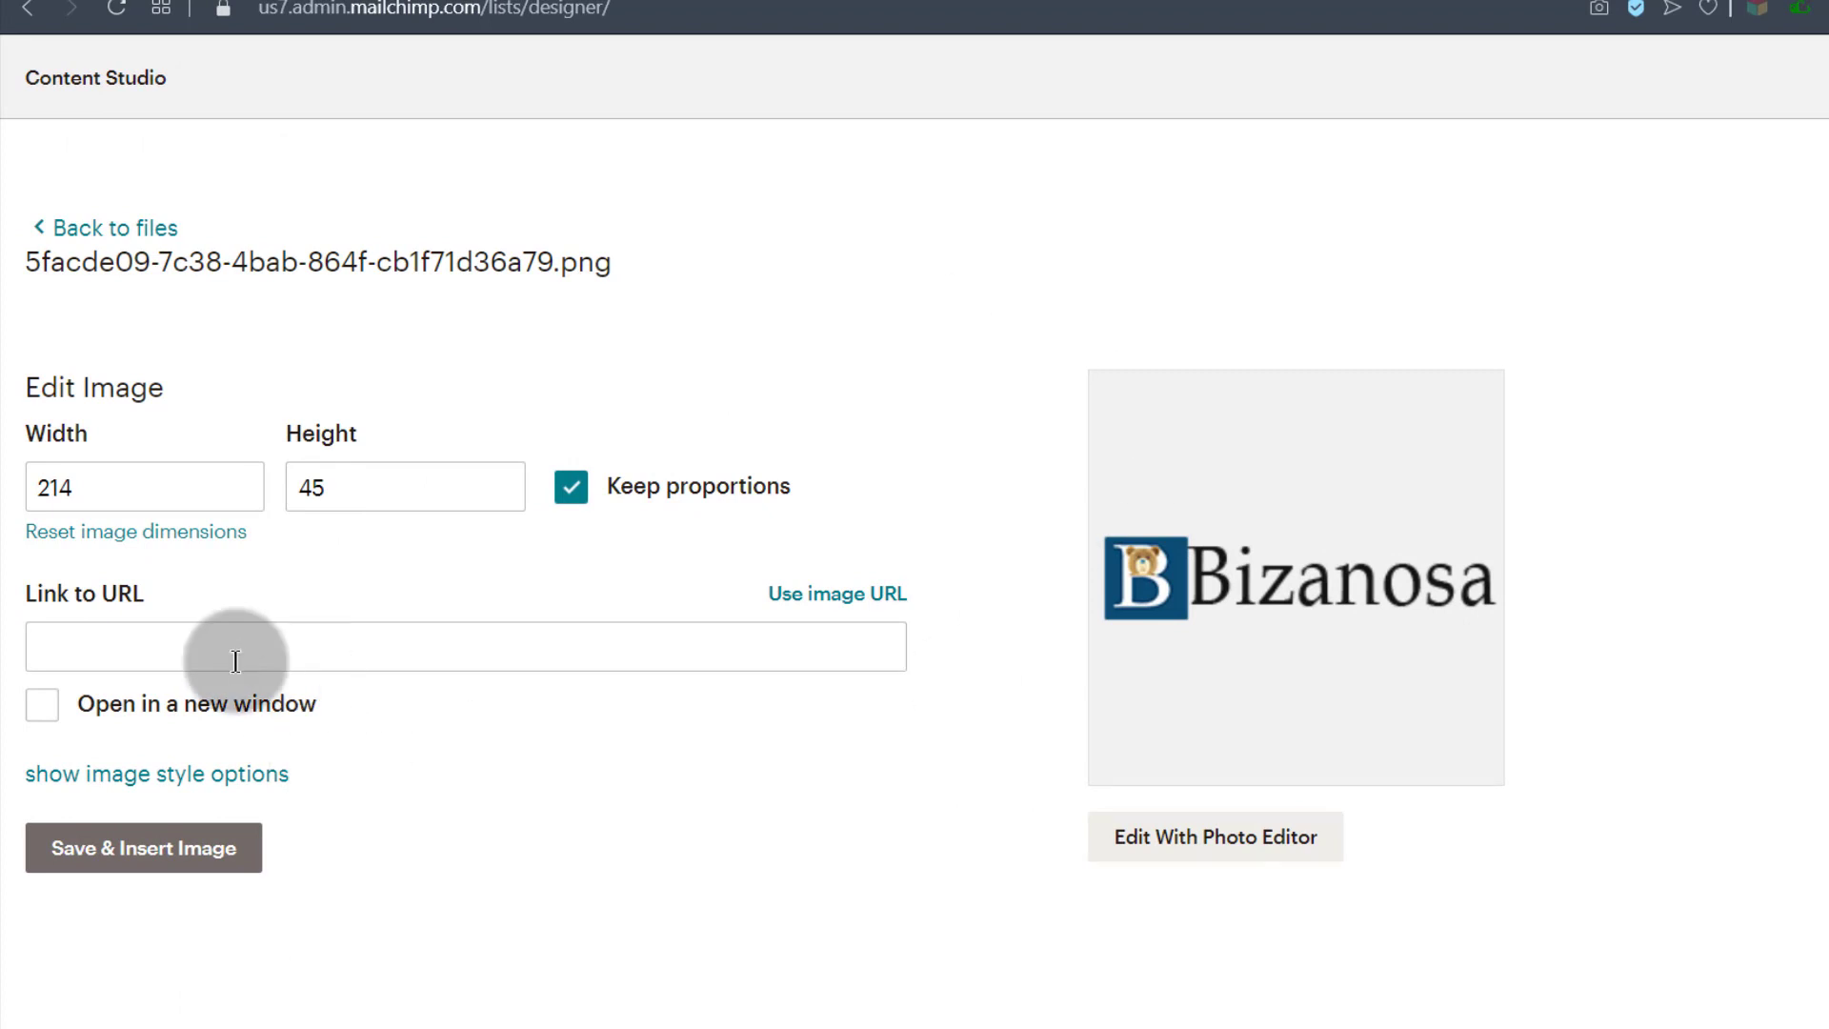
pyautogui.click(143, 645)
pyautogui.click(115, 857)
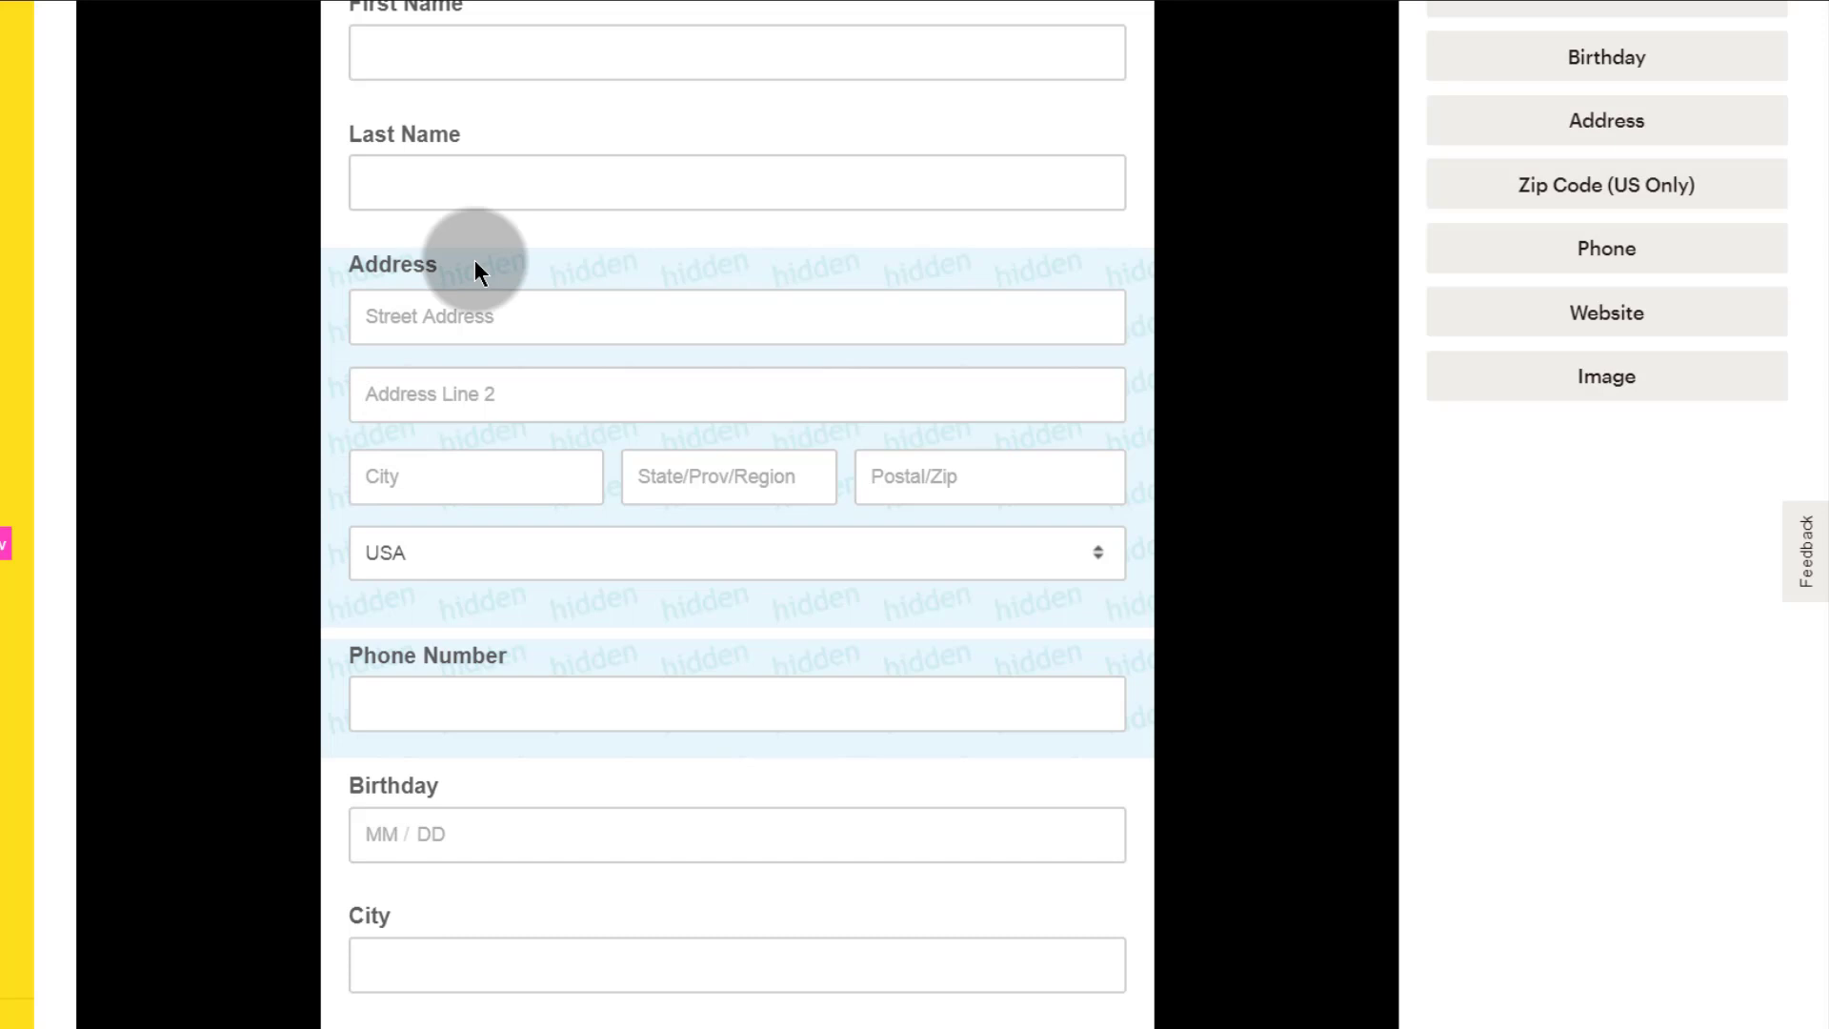
# Step: After checking Address and Last Name, set the Birthday field's visibility to Hidden
pyautogui.click(475, 263)
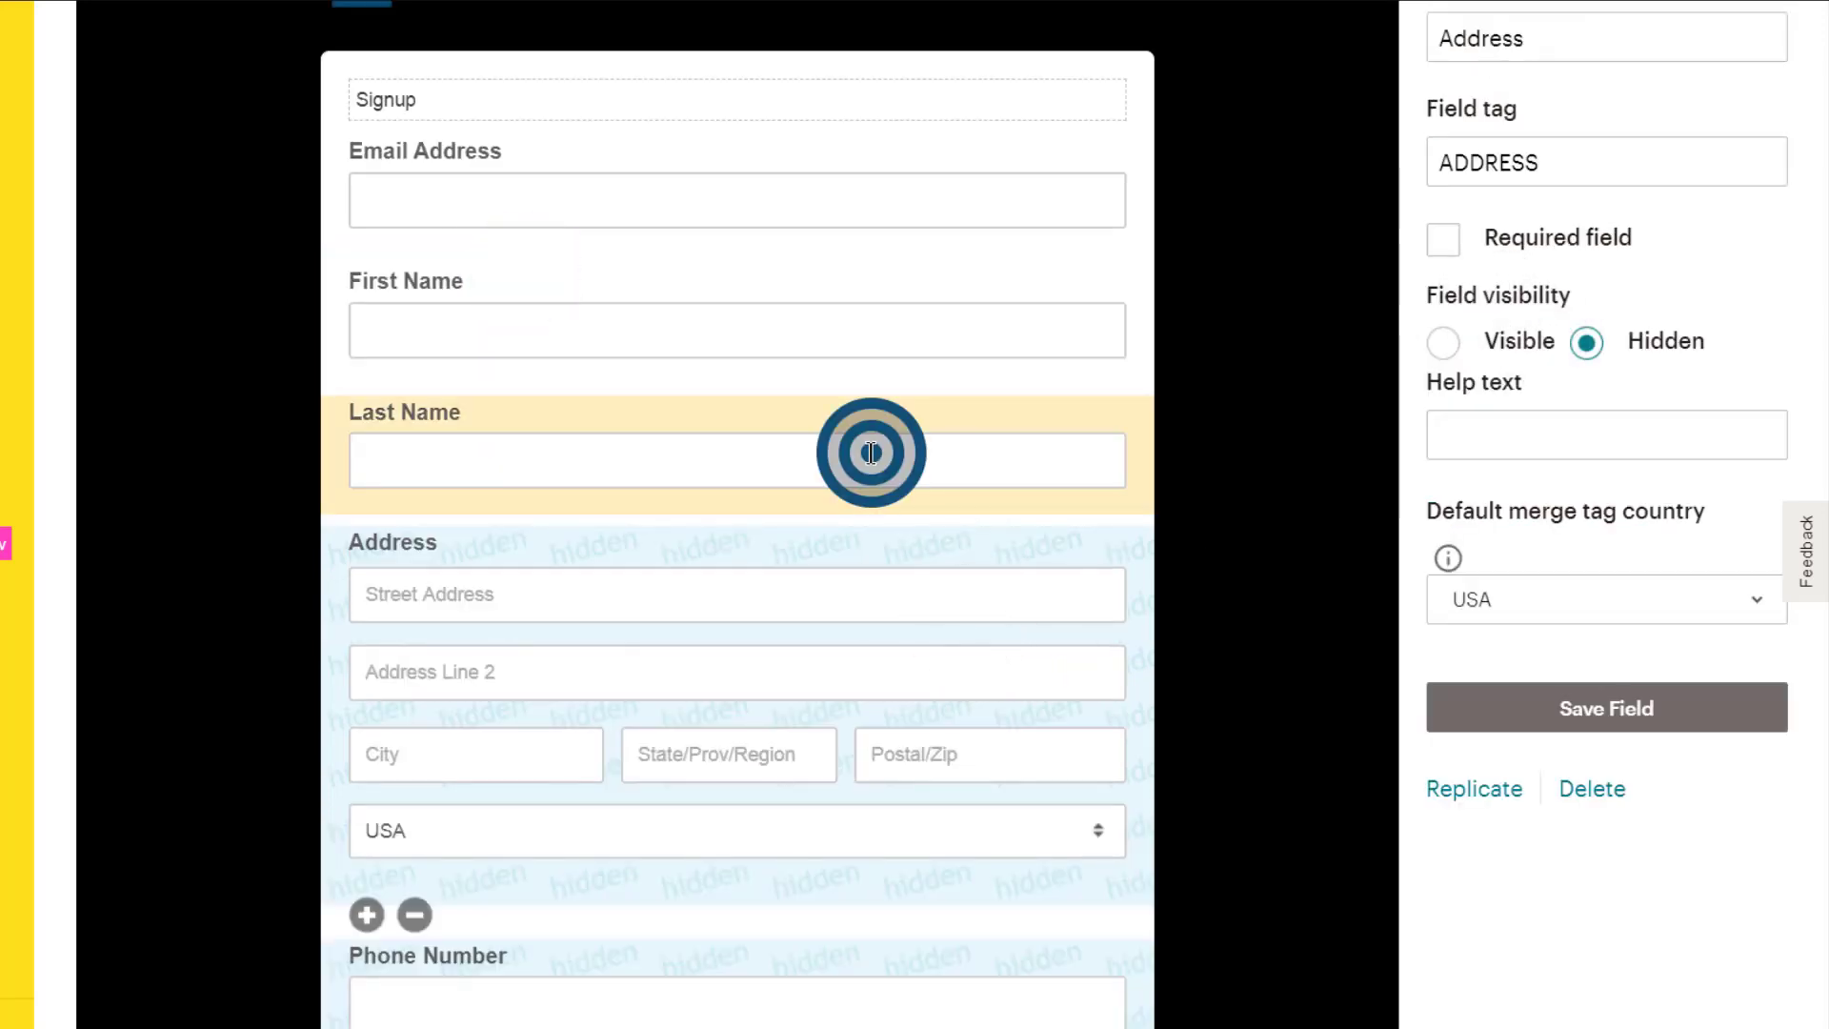
pyautogui.click(467, 466)
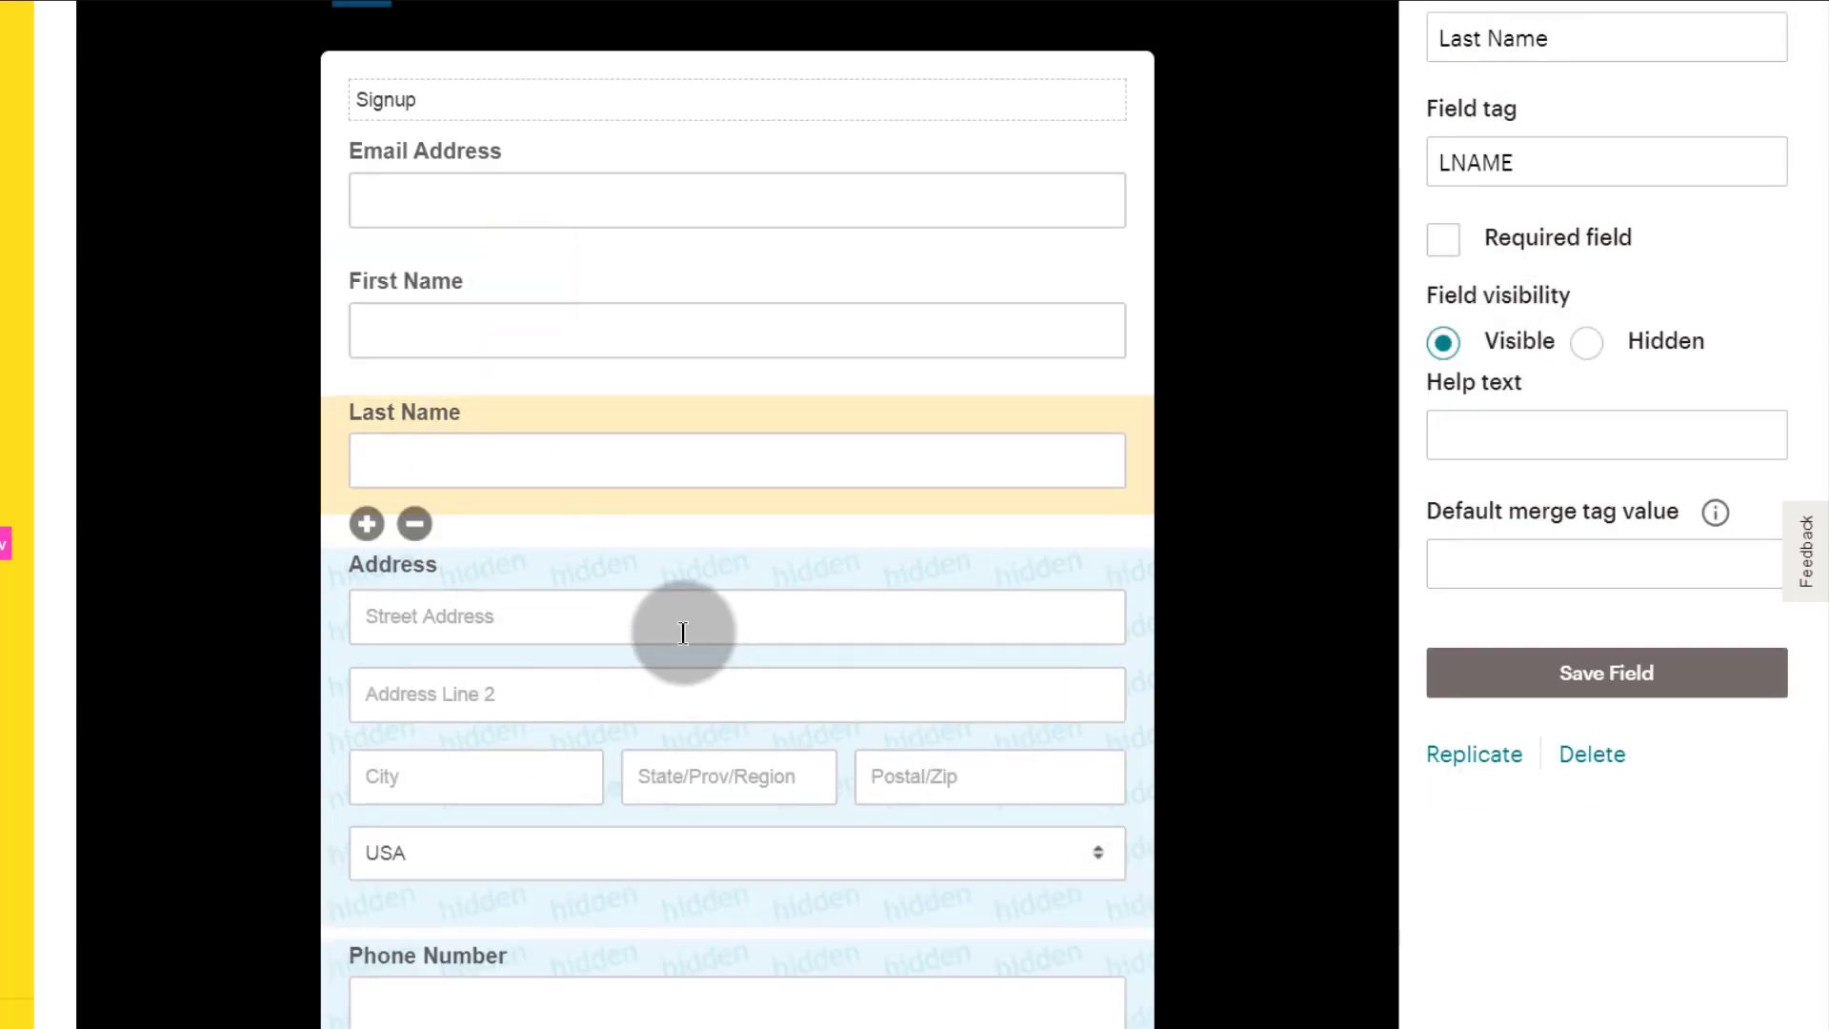
pyautogui.scroll(-5, 533, 544)
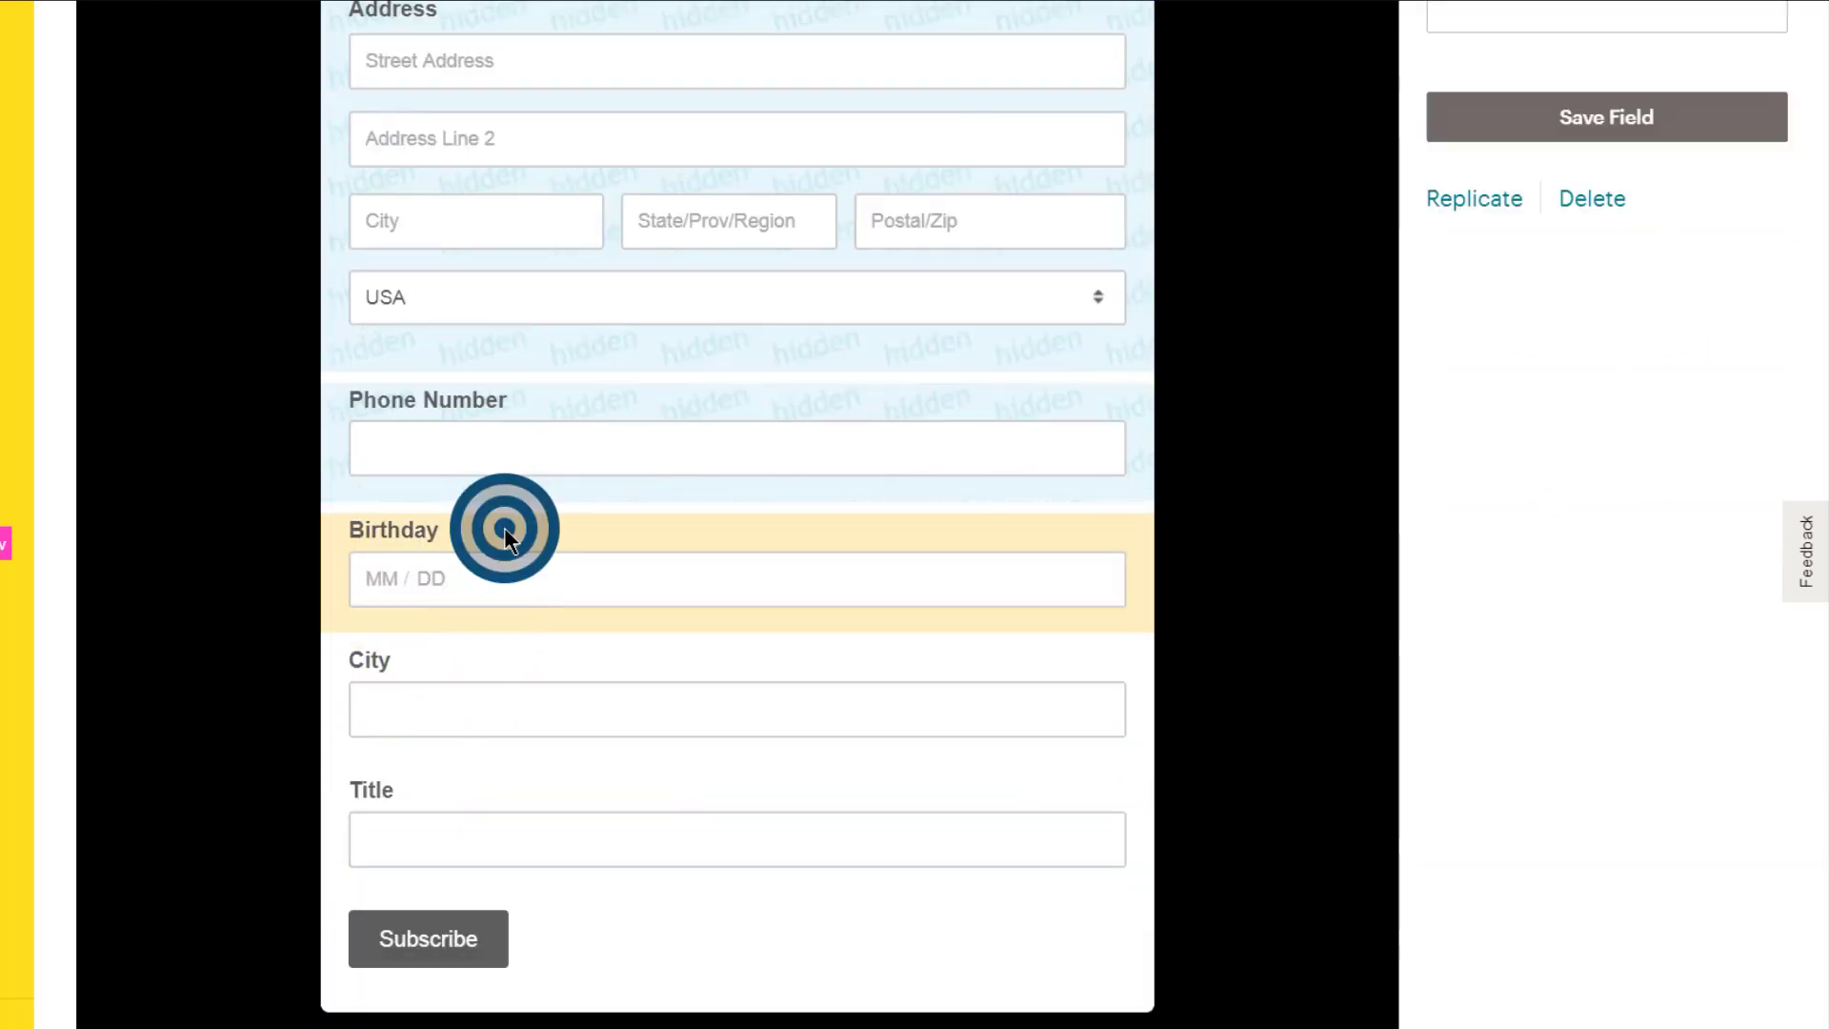
pyautogui.click(505, 528)
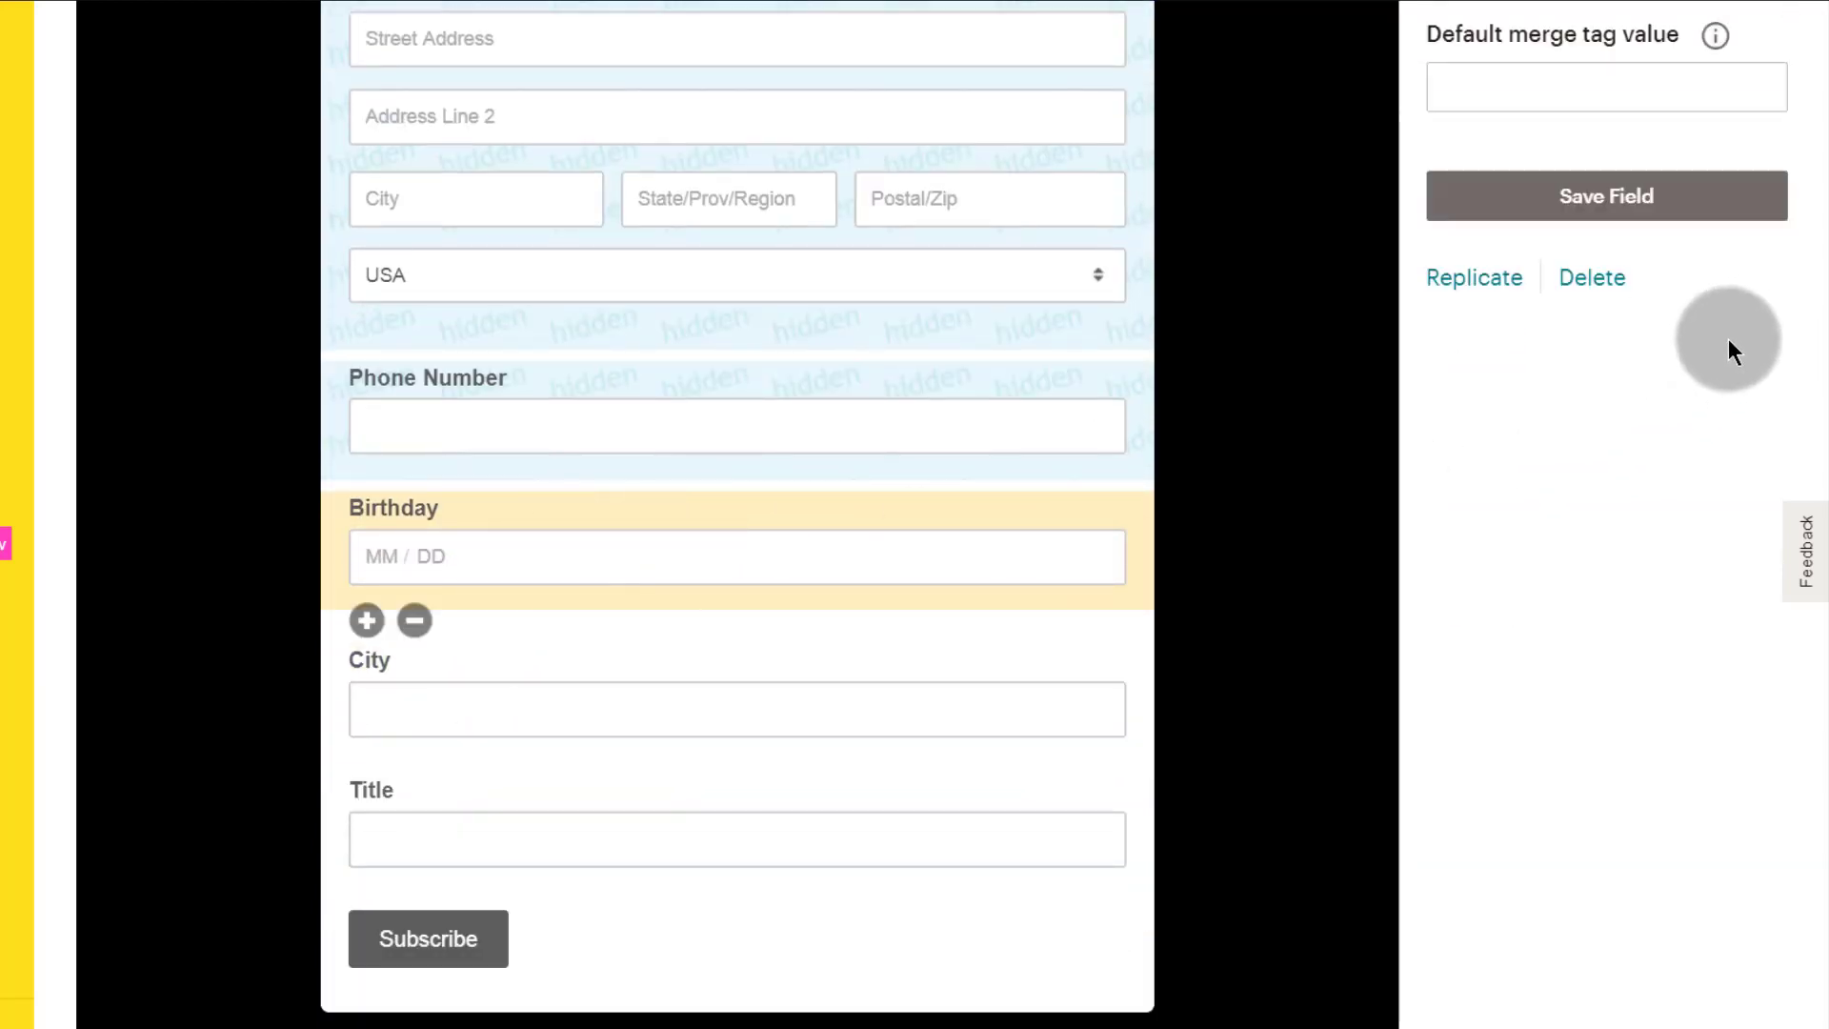
pyautogui.scroll(3, 1634, 405)
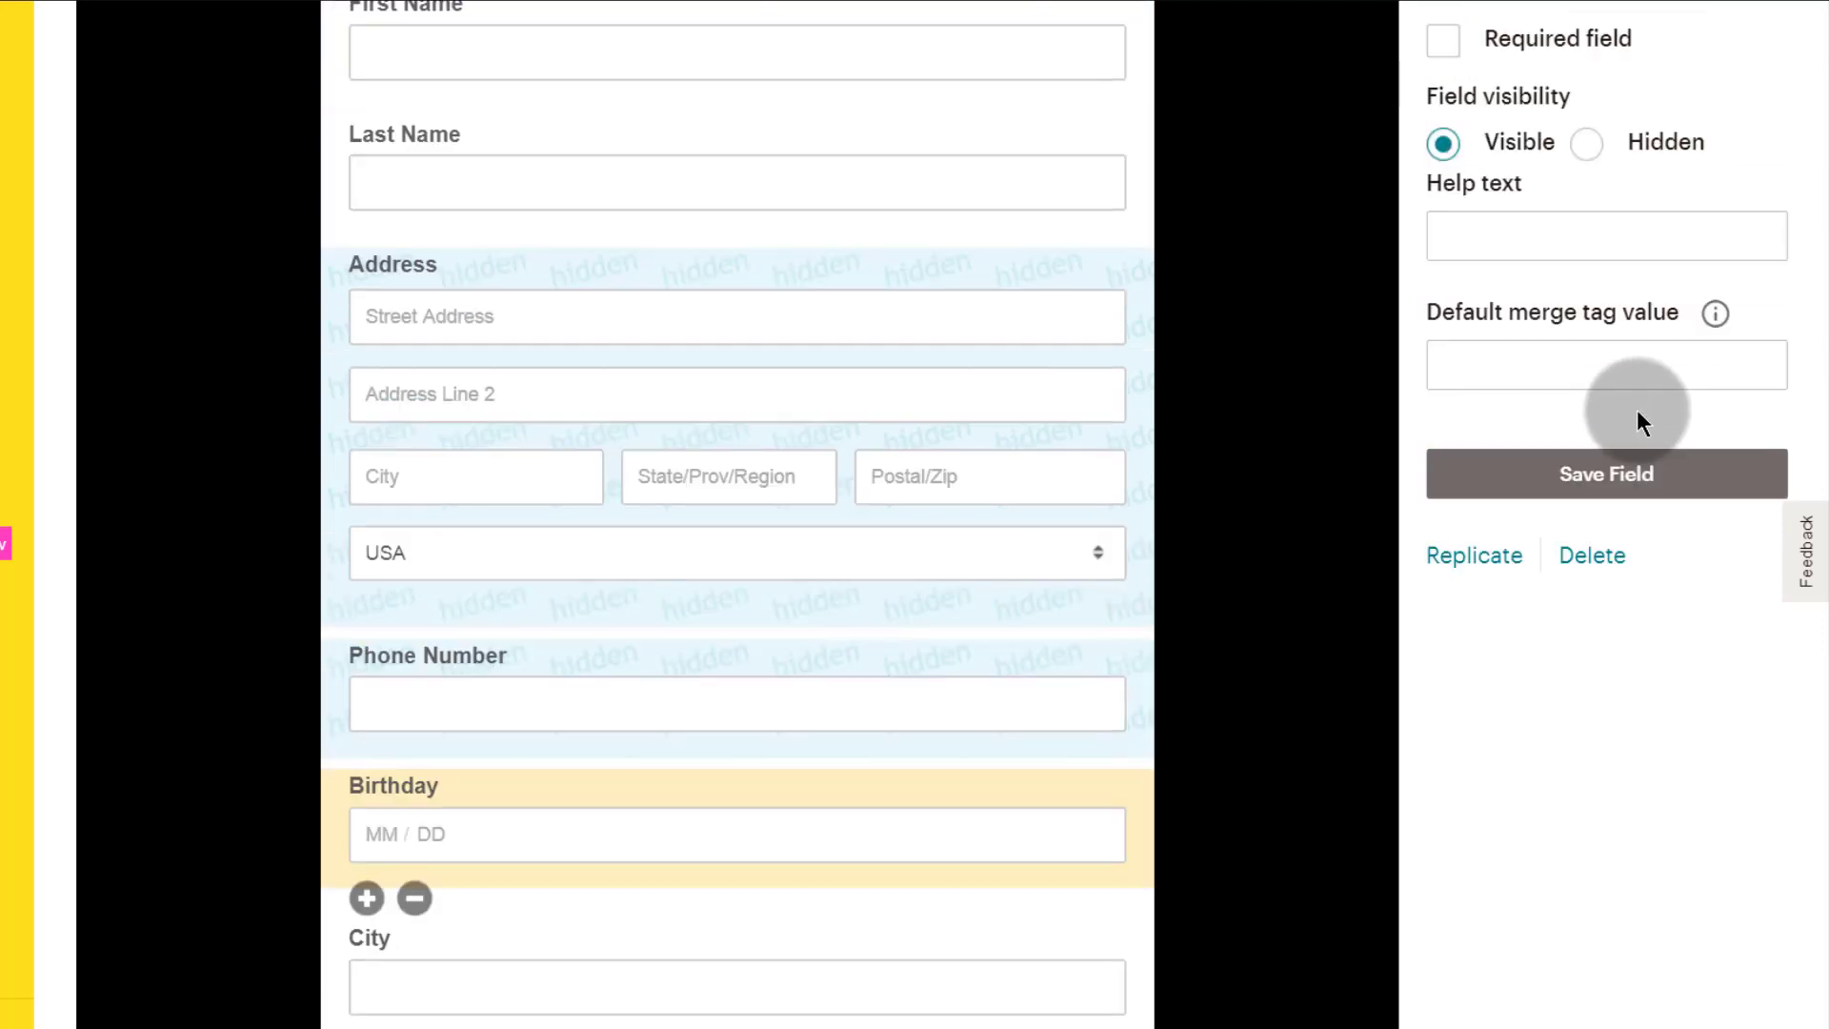
pyautogui.click(1588, 144)
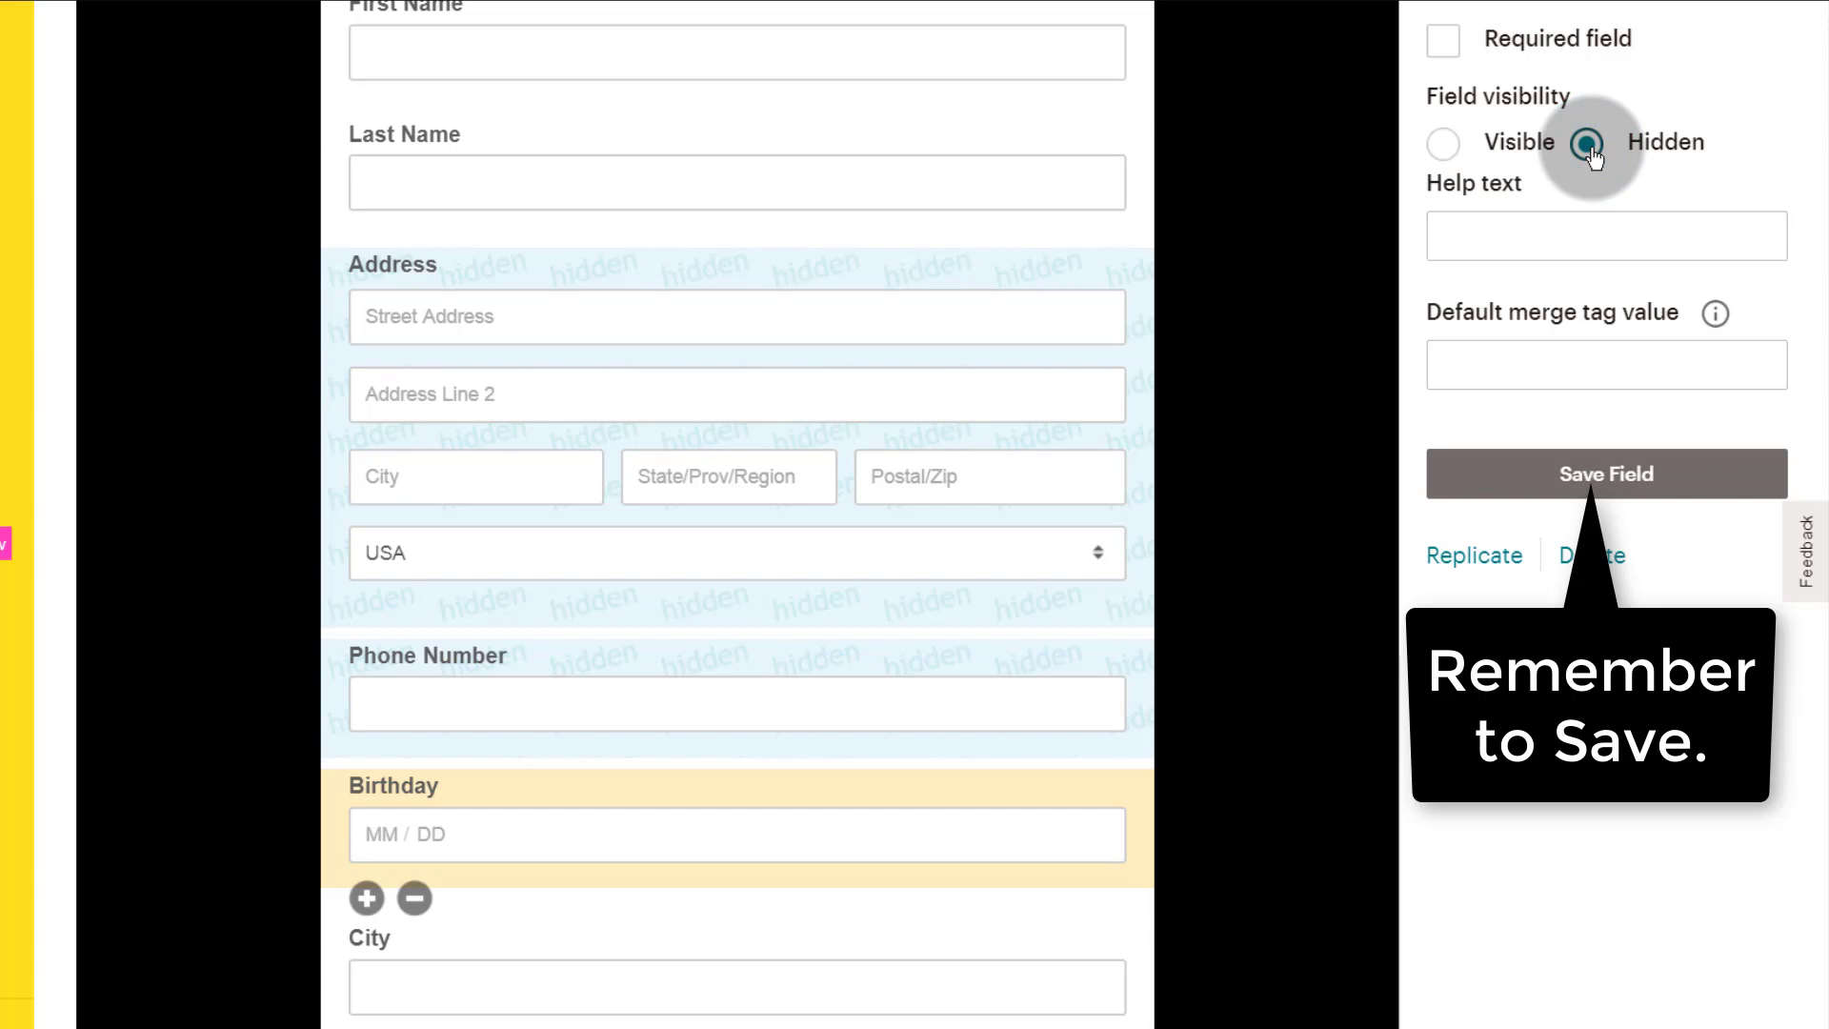
pyautogui.scroll(-4, 1585, 221)
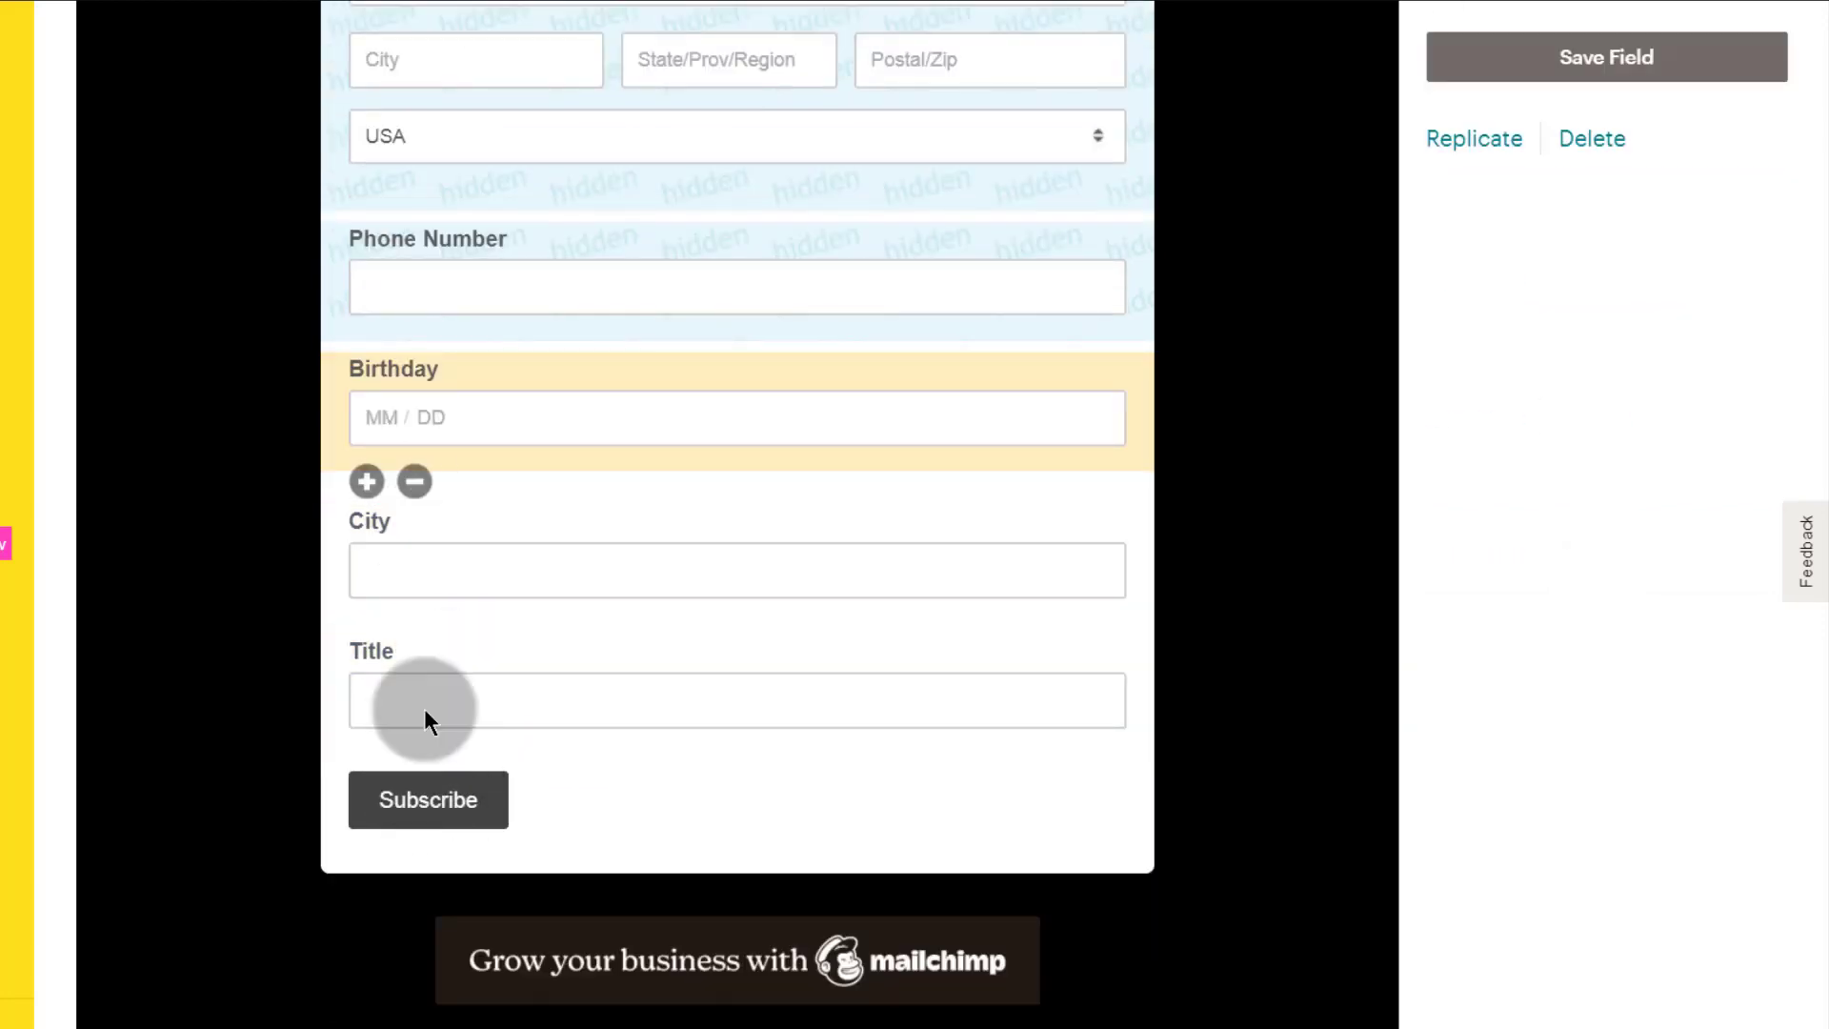
pyautogui.scroll(11, 425, 708)
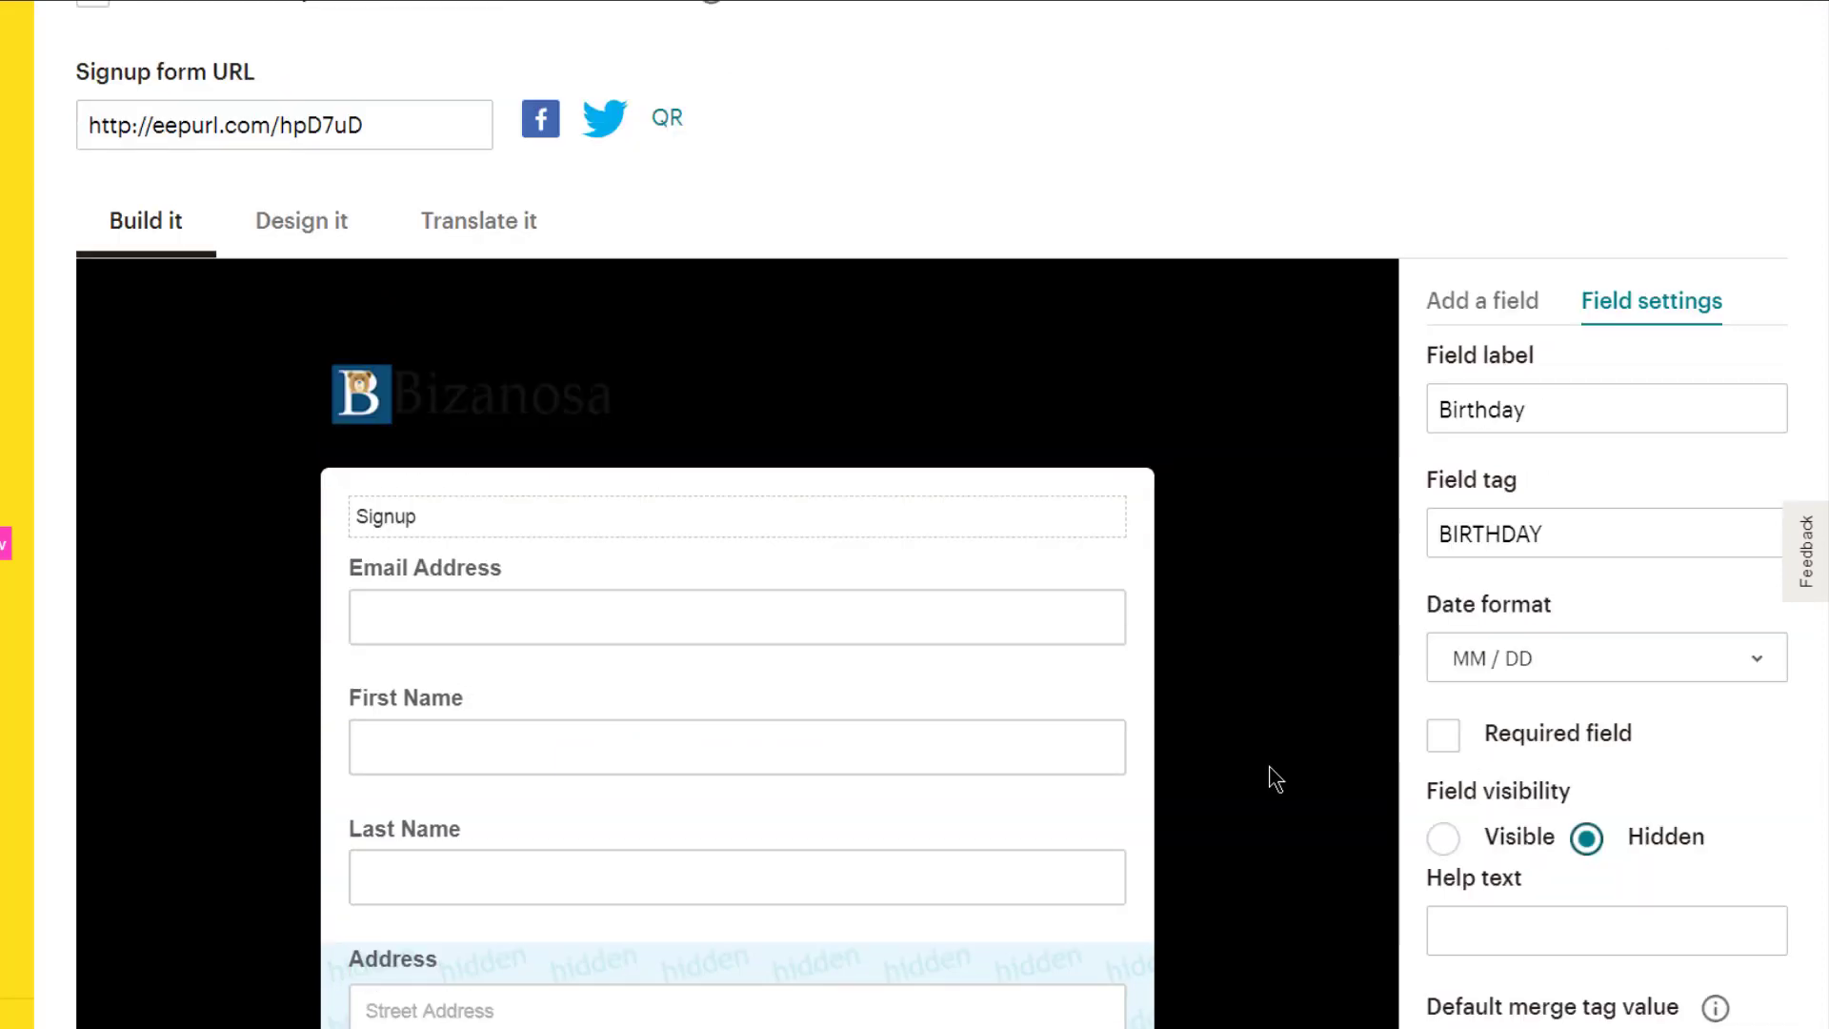
pyautogui.scroll(-10, 1272, 779)
pyautogui.scroll(17, 1270, 763)
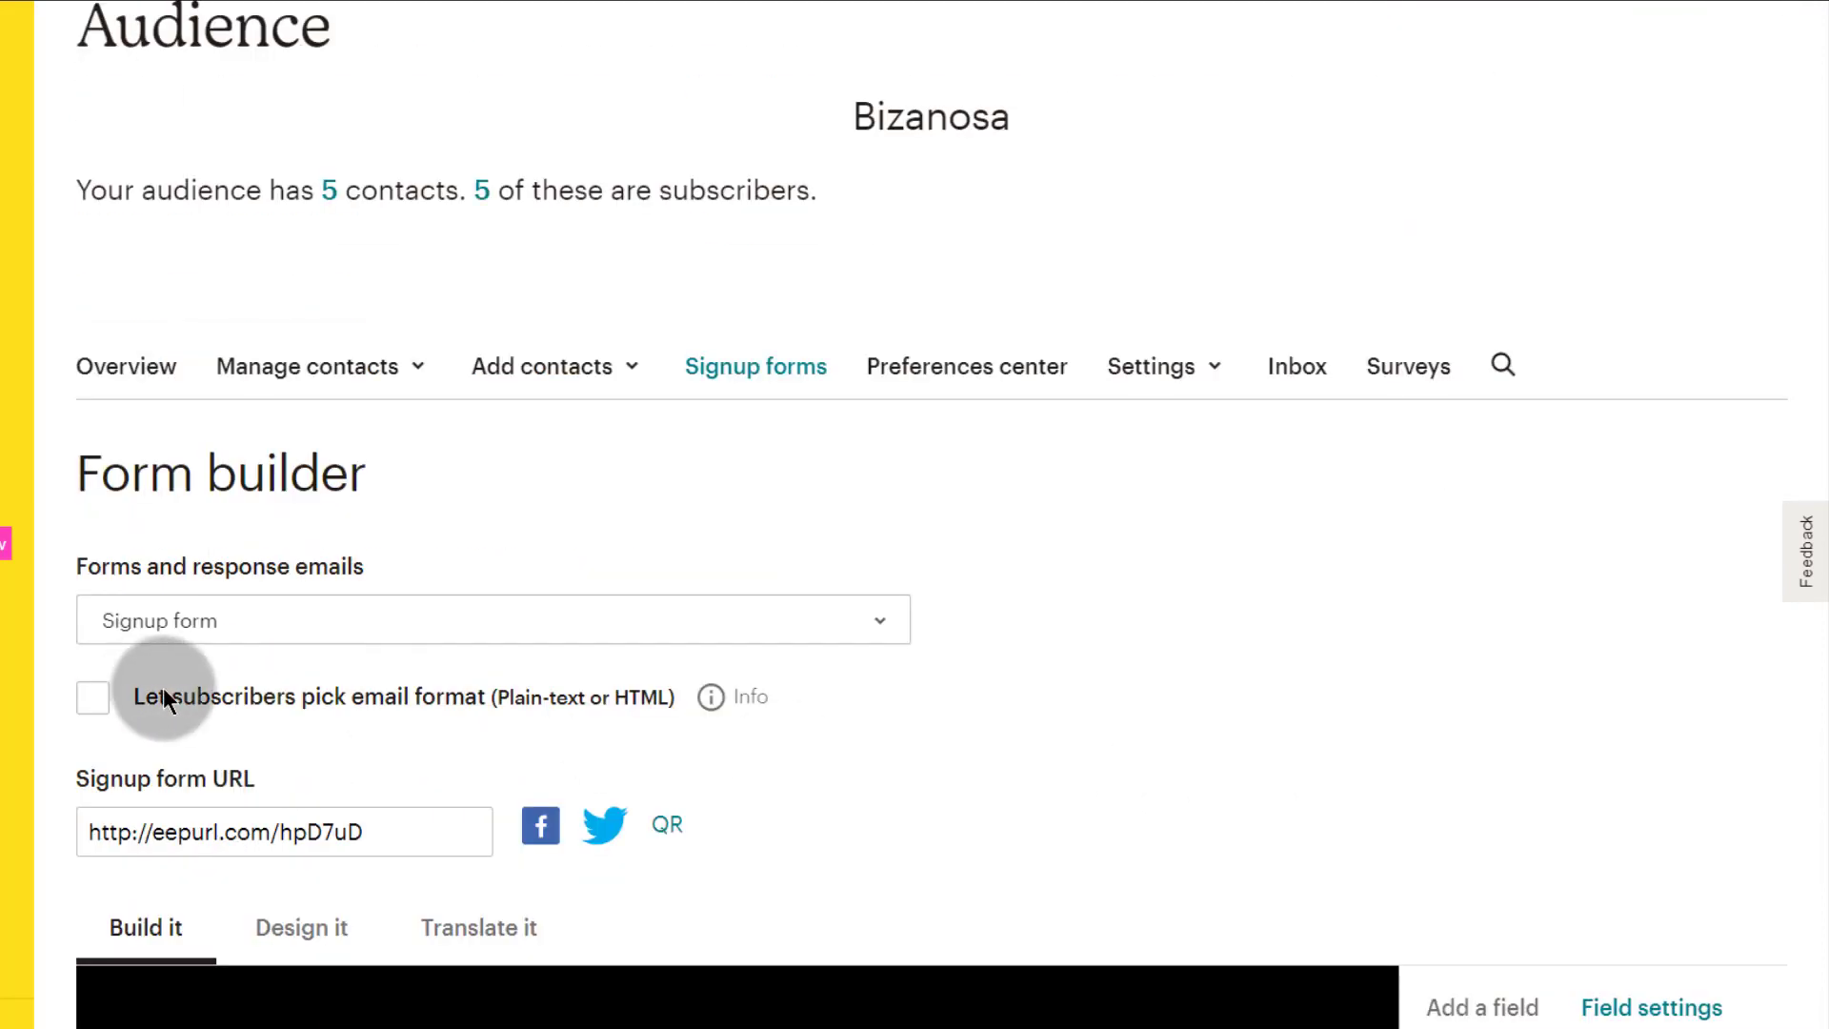
pyautogui.scroll(-4, 316, 724)
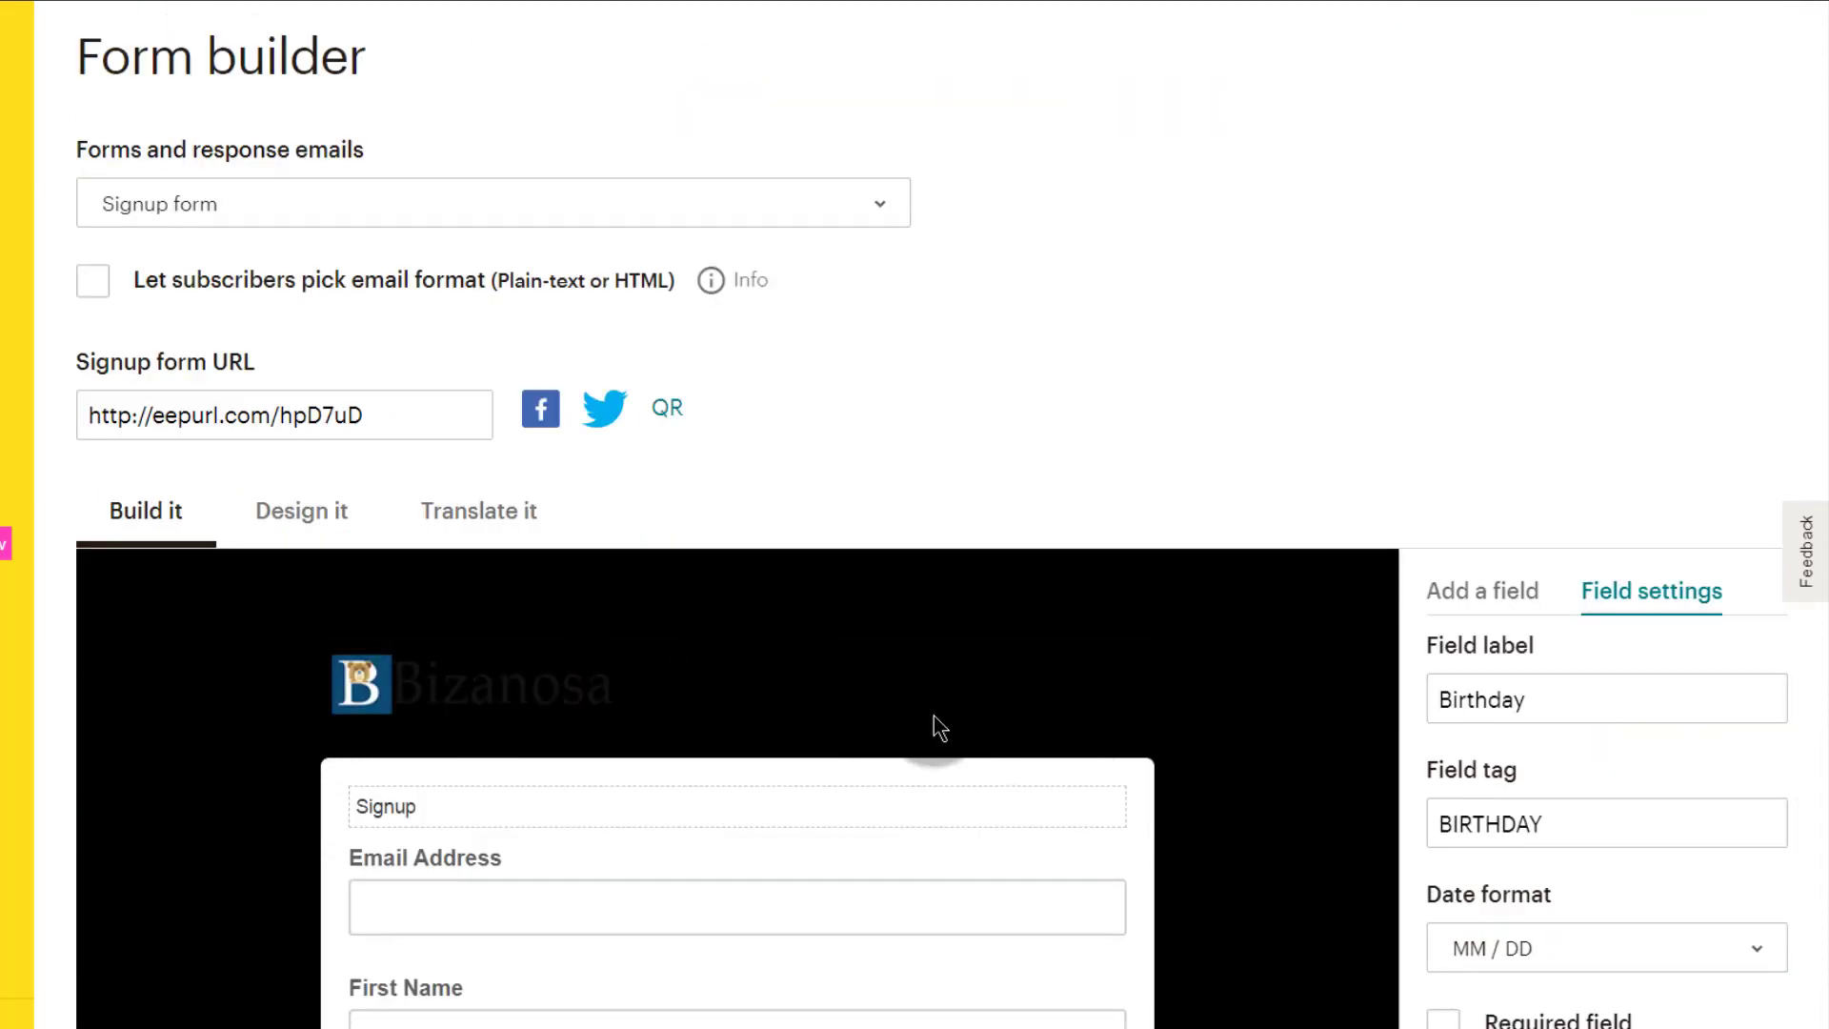
pyautogui.scroll(5, 702, 829)
pyautogui.scroll(-5, 669, 833)
pyautogui.click(158, 407)
pyautogui.hotkey('ctrl', 'c')
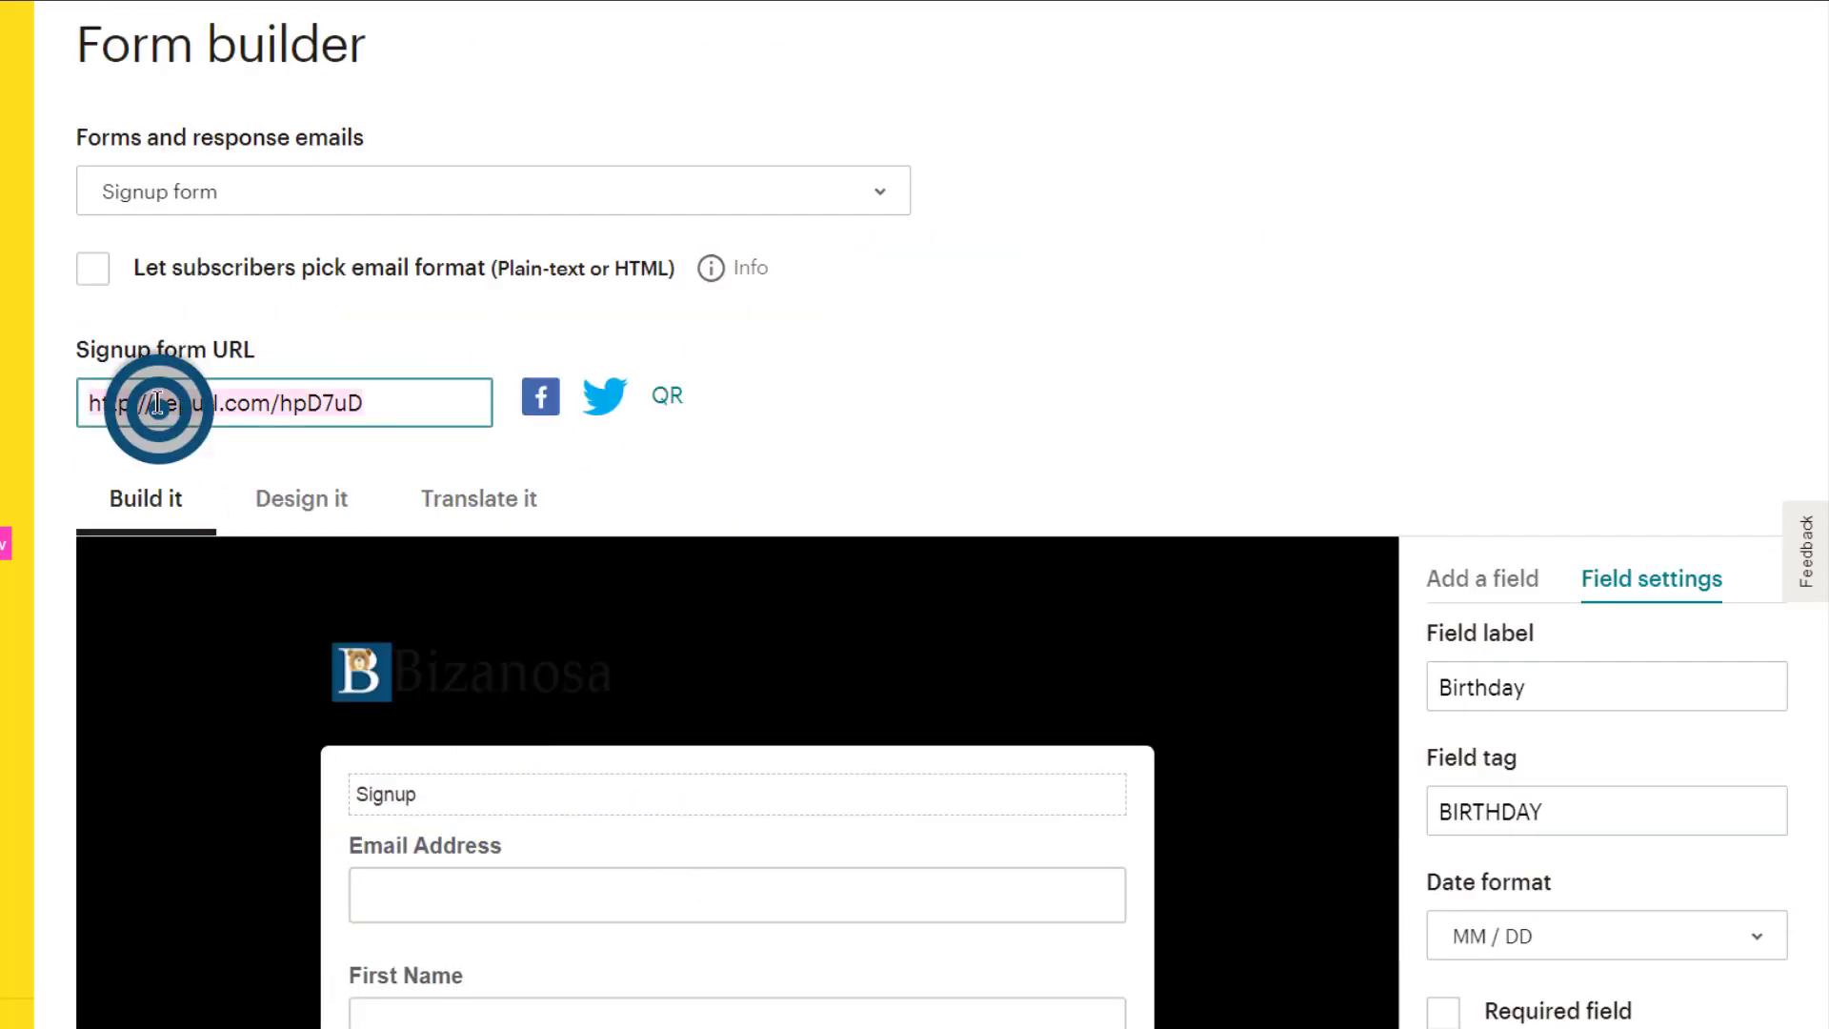
pyautogui.rightClick(157, 396)
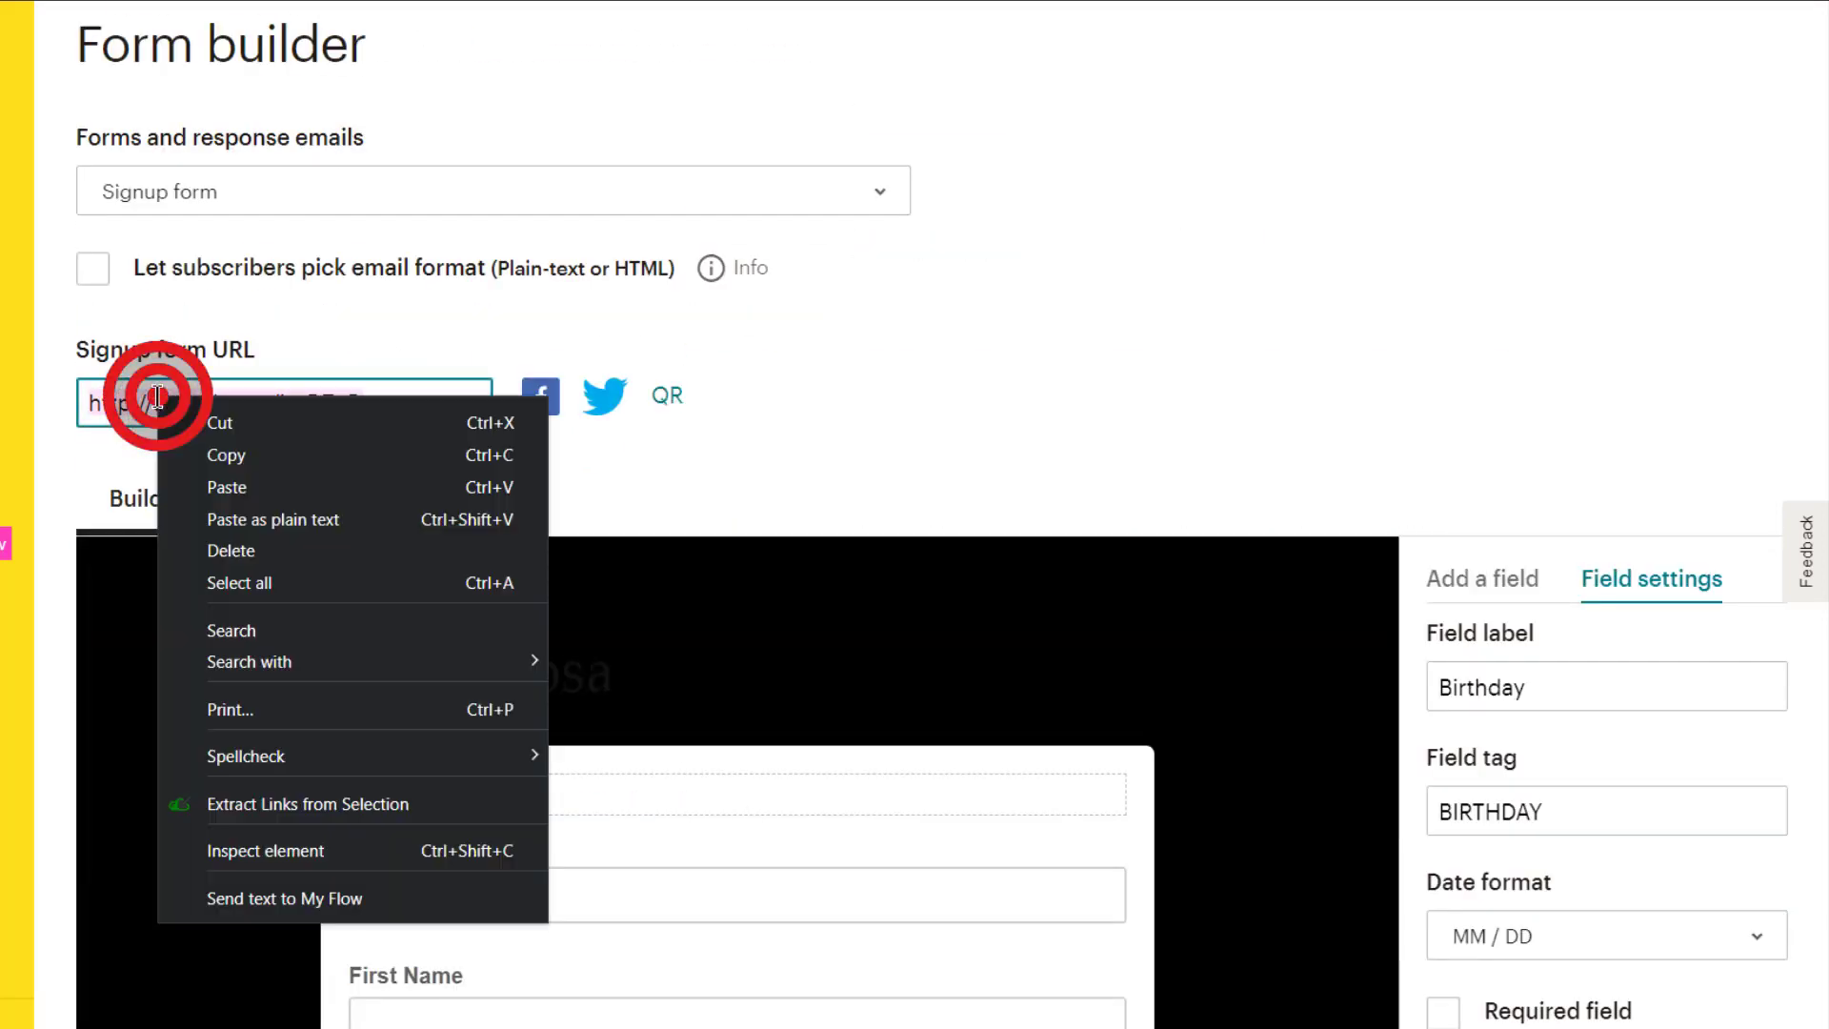
pyautogui.click(228, 457)
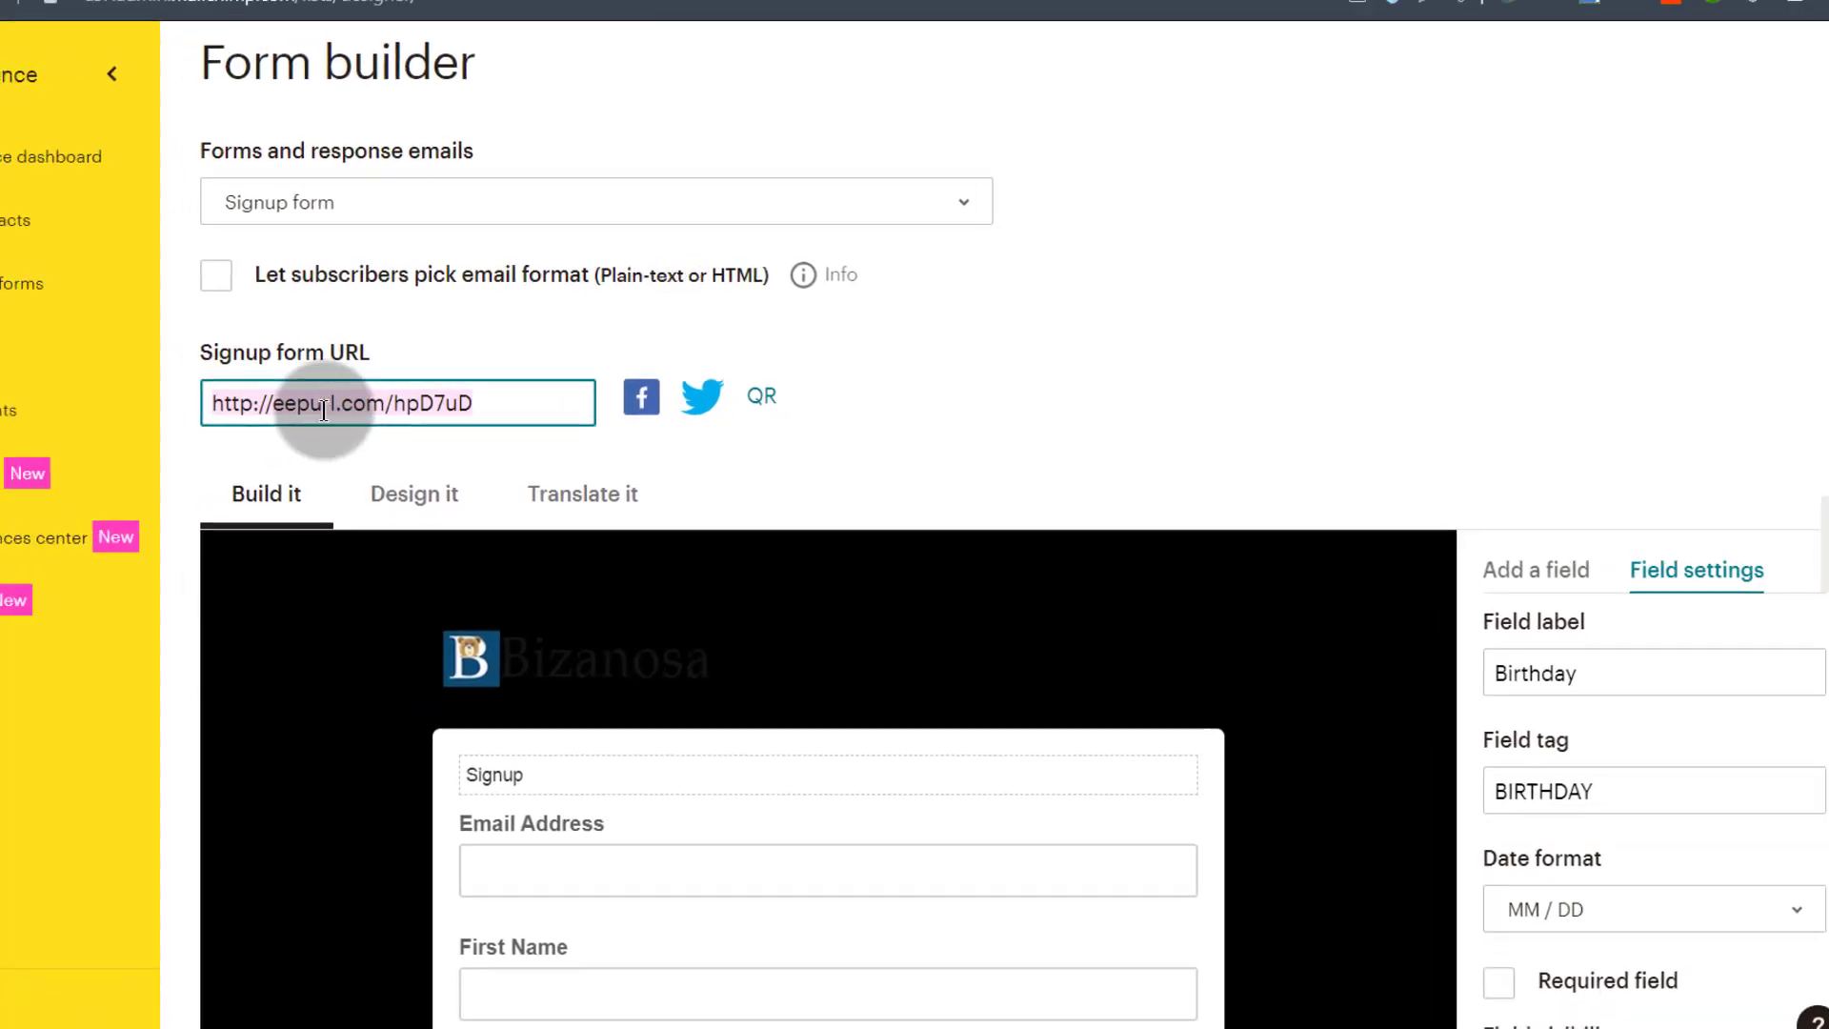
pyautogui.click(26, 2)
pyautogui.click(110, 75)
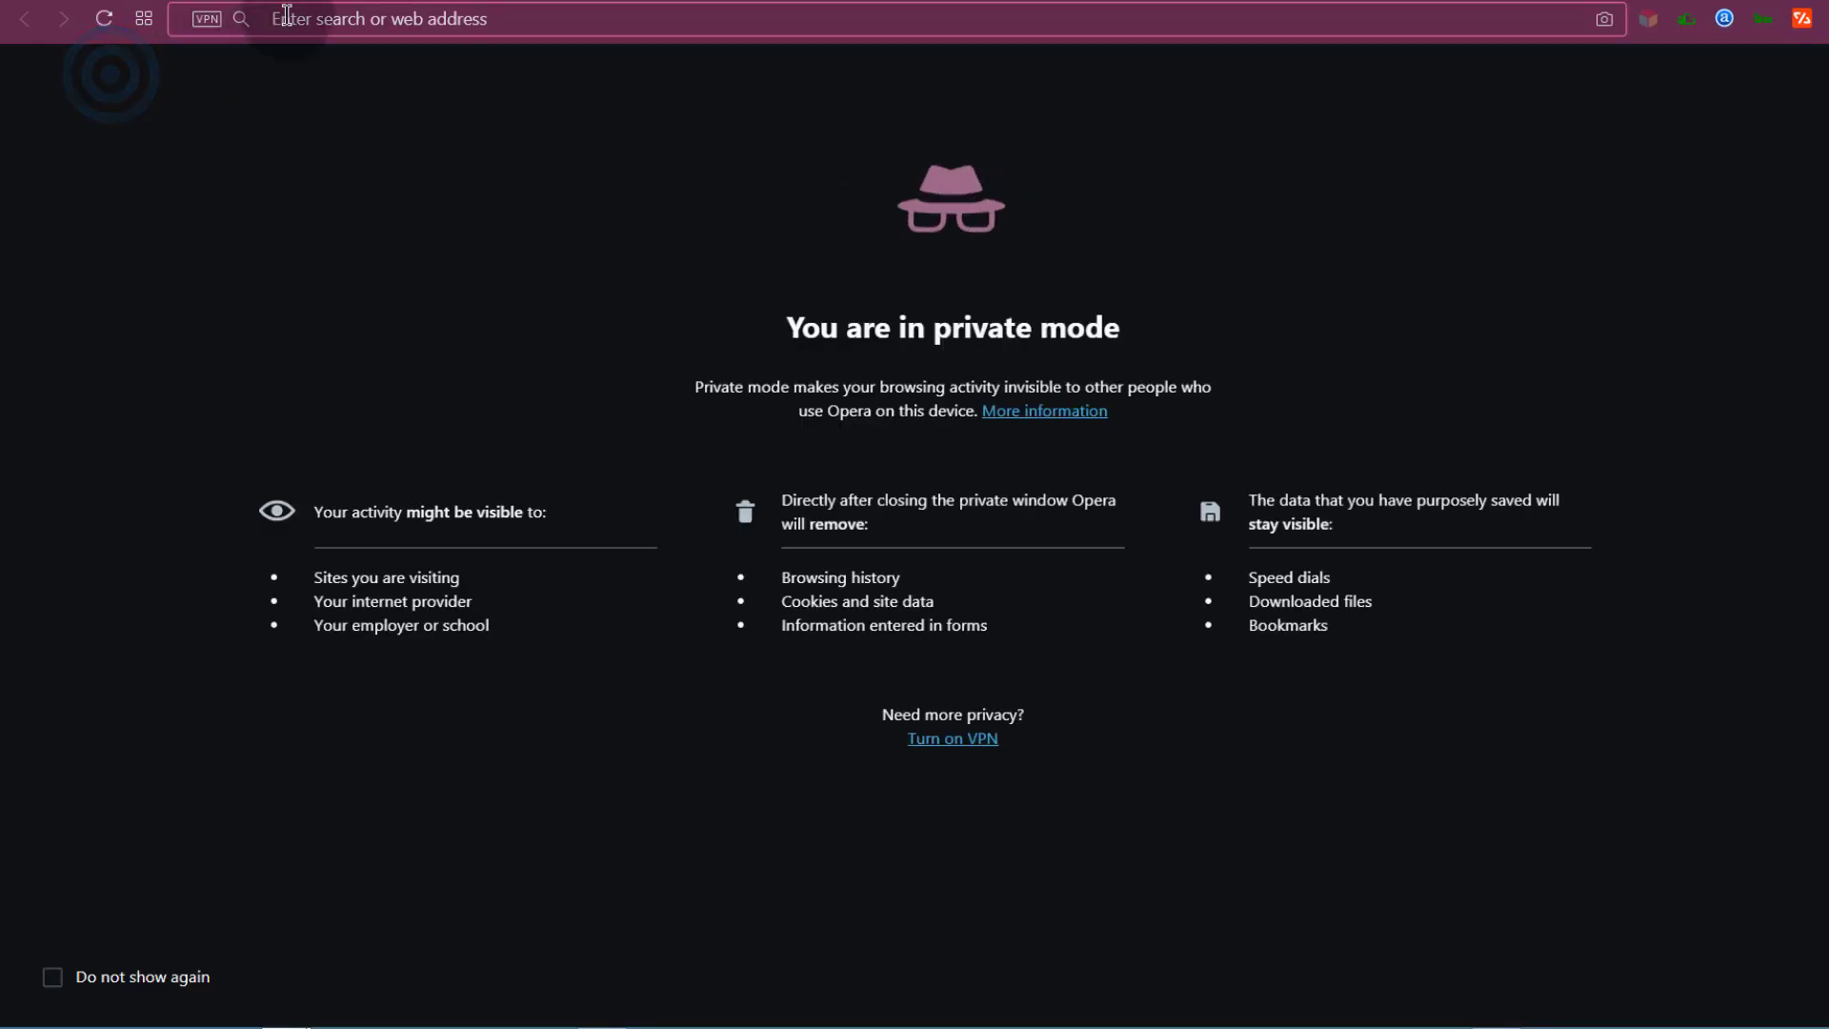
pyautogui.rightClick(273, 20)
pyautogui.click(369, 169)
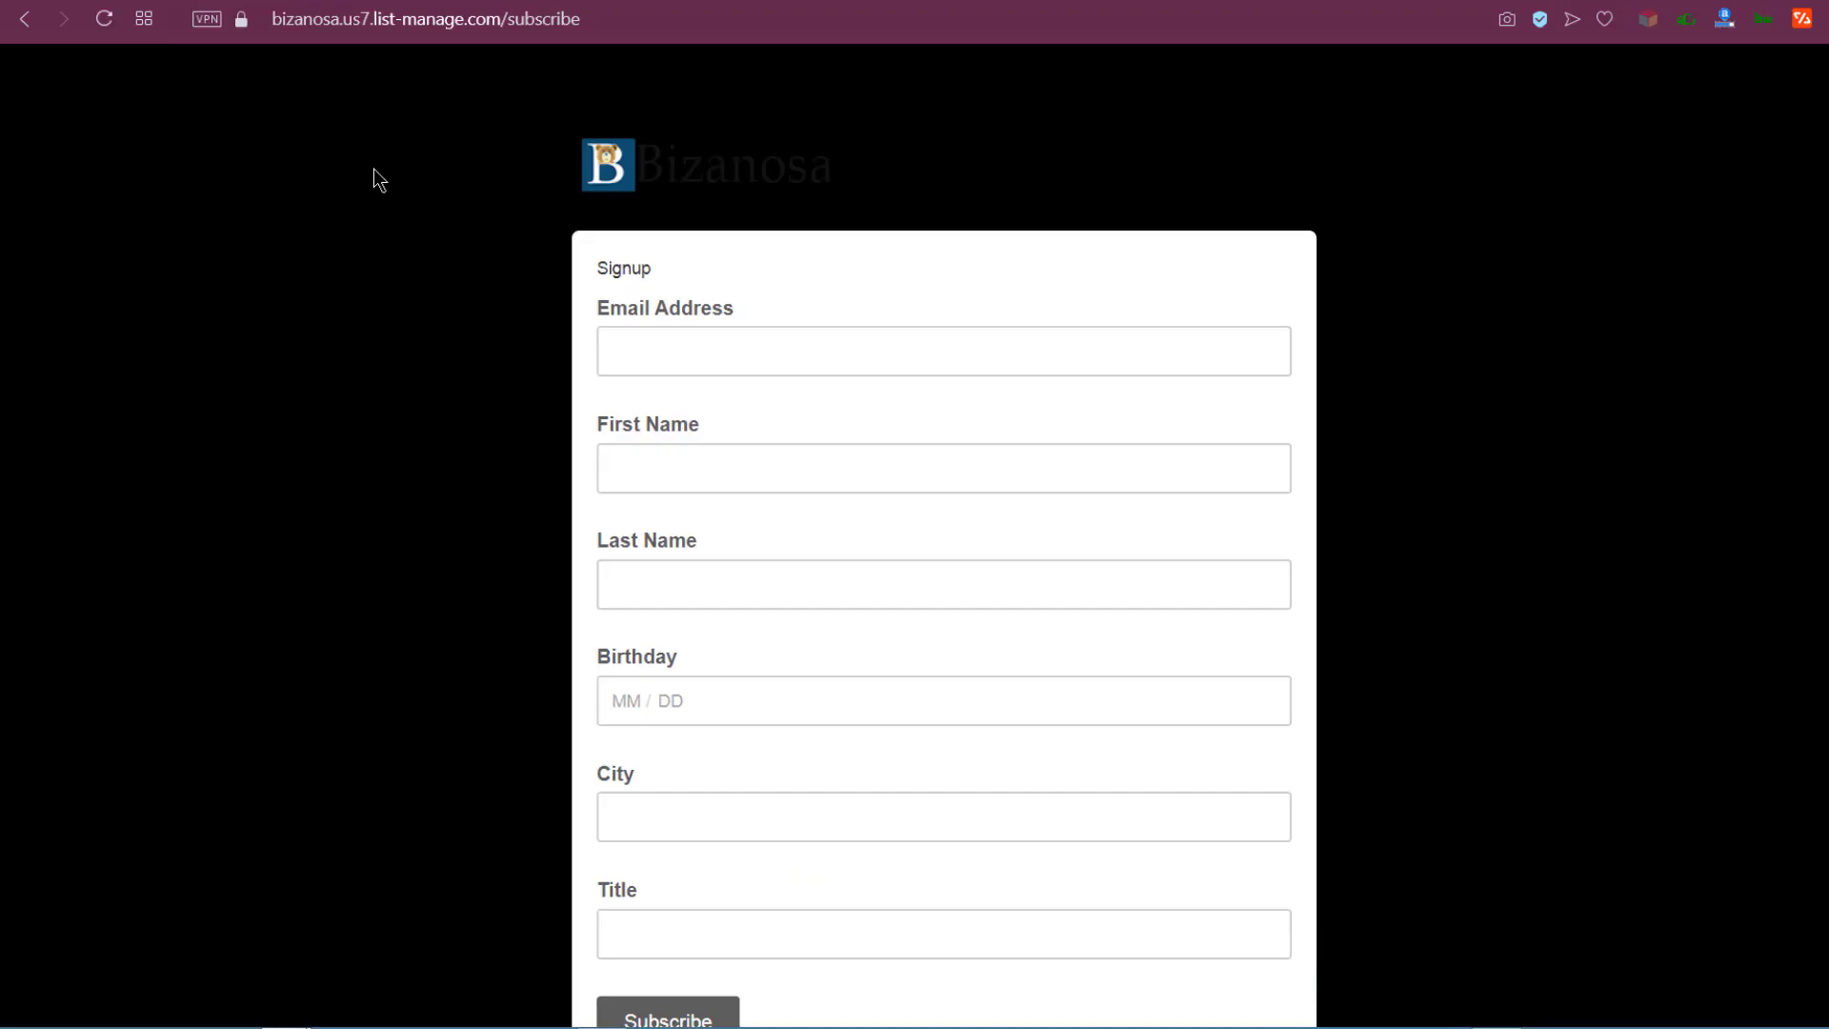
pyautogui.scroll(-1, 817, 929)
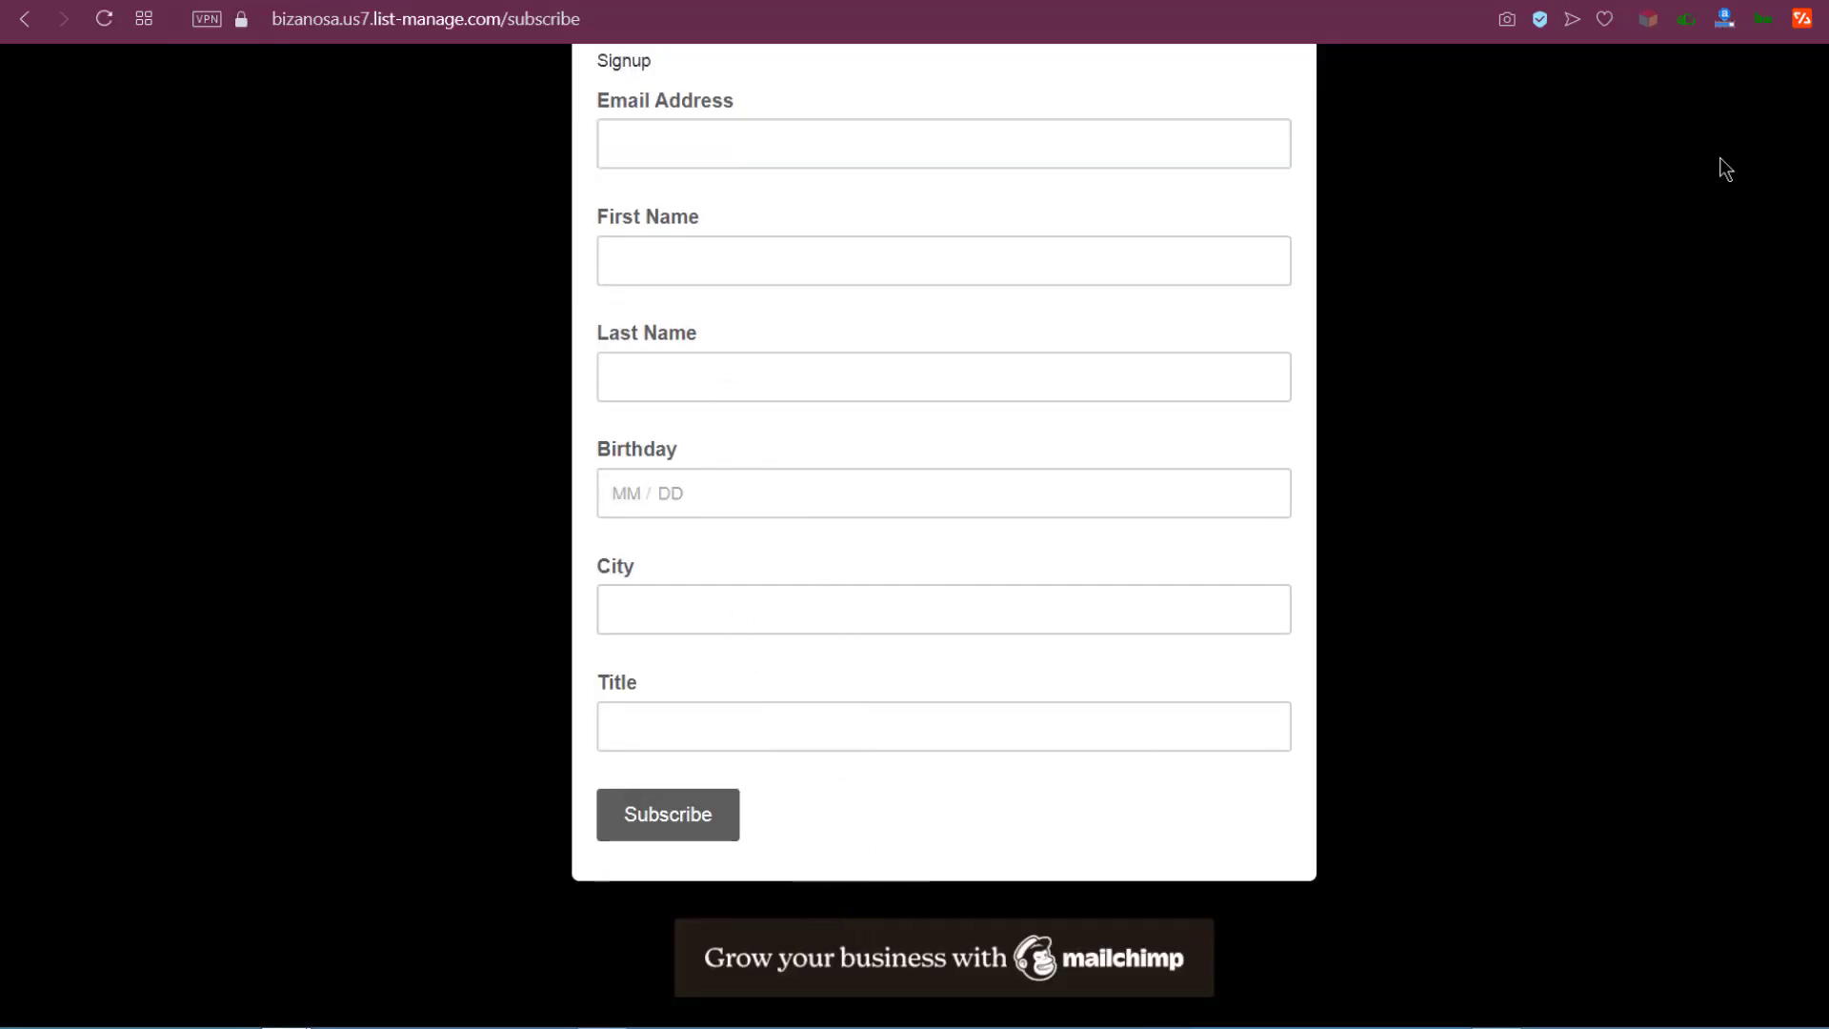
pyautogui.click(1781, 9)
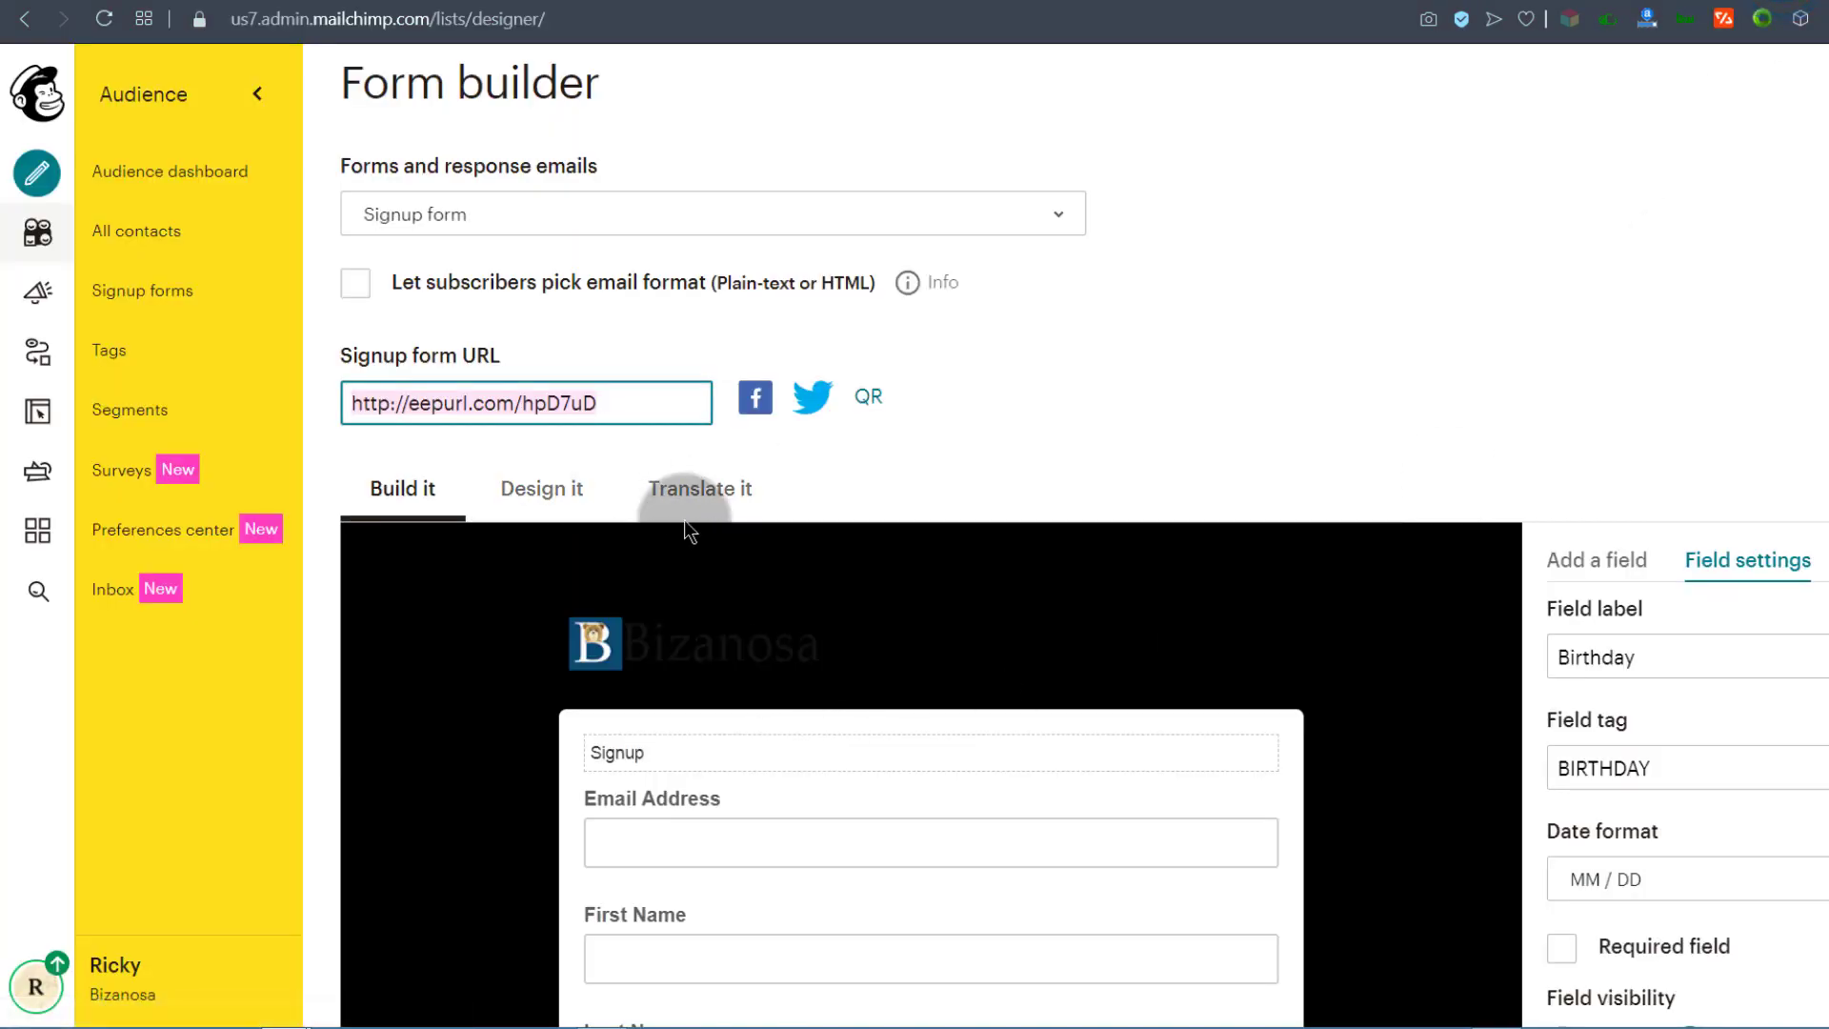
# Step: Select the City field in the preview and set its Field visibility to Hidden
pyautogui.scroll(-3, 640, 638)
pyautogui.scroll(-10, 895, 671)
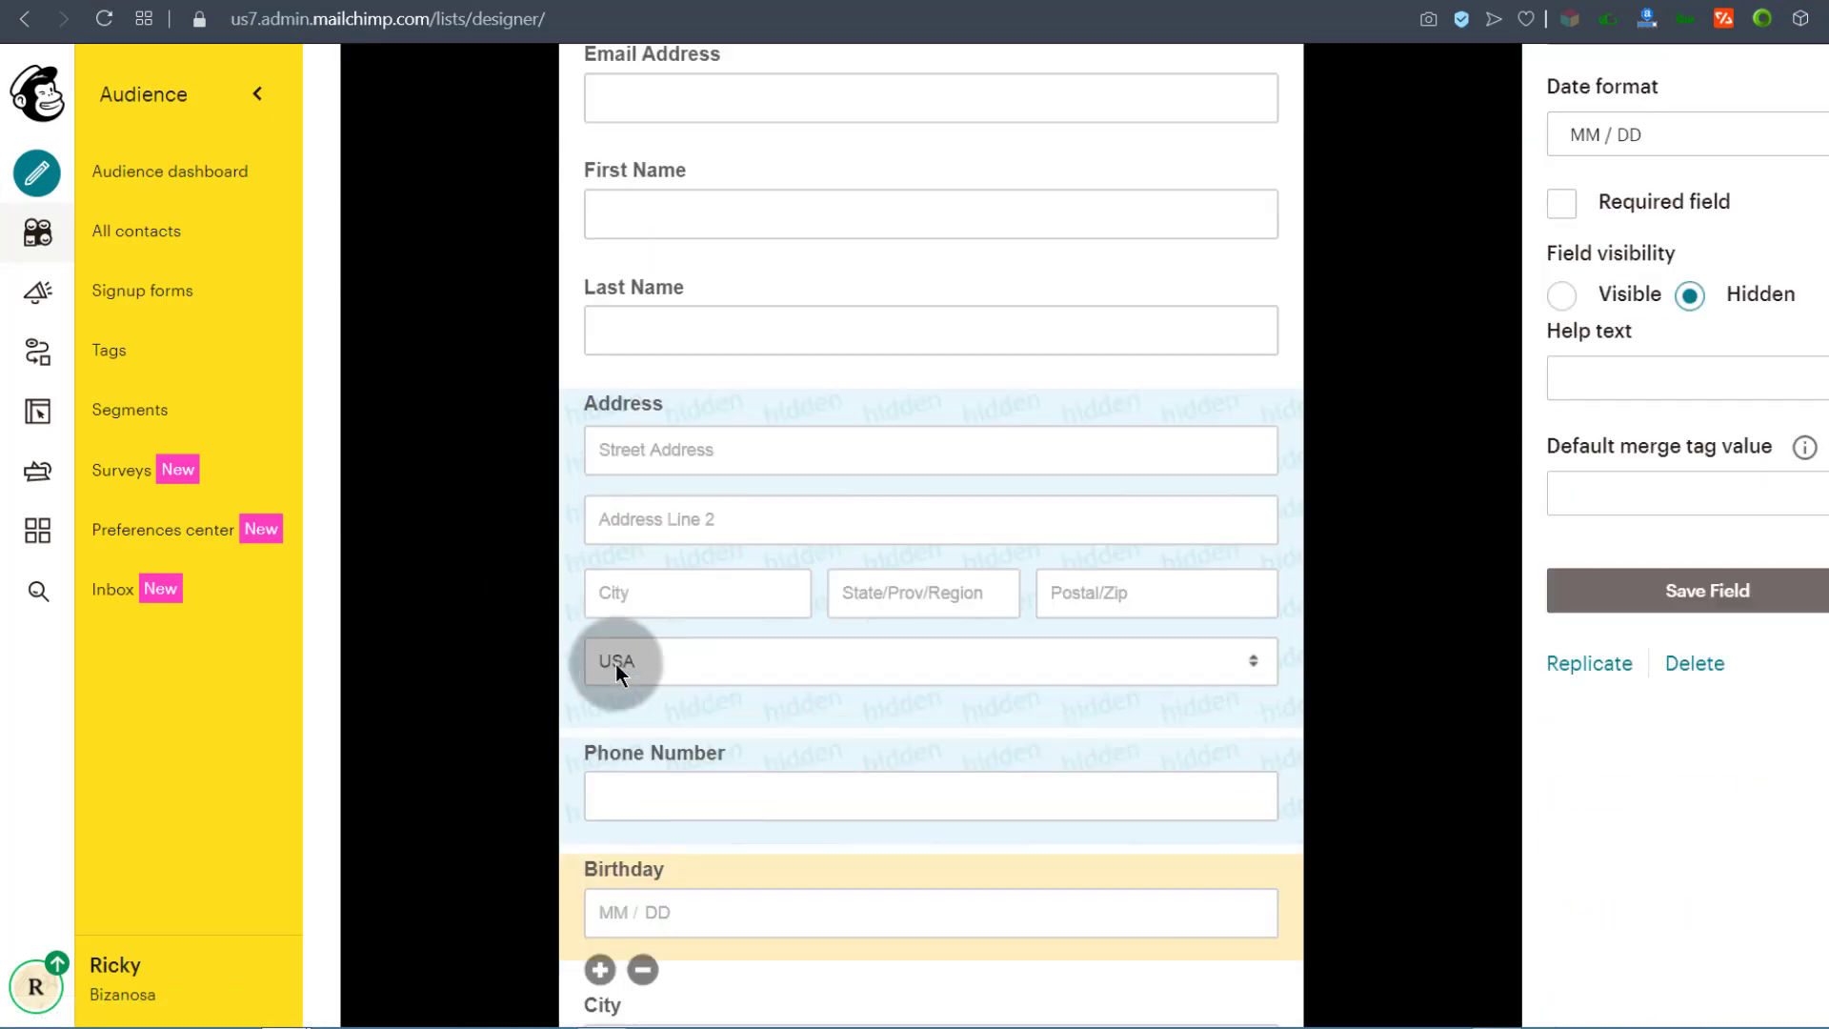
pyautogui.click(670, 505)
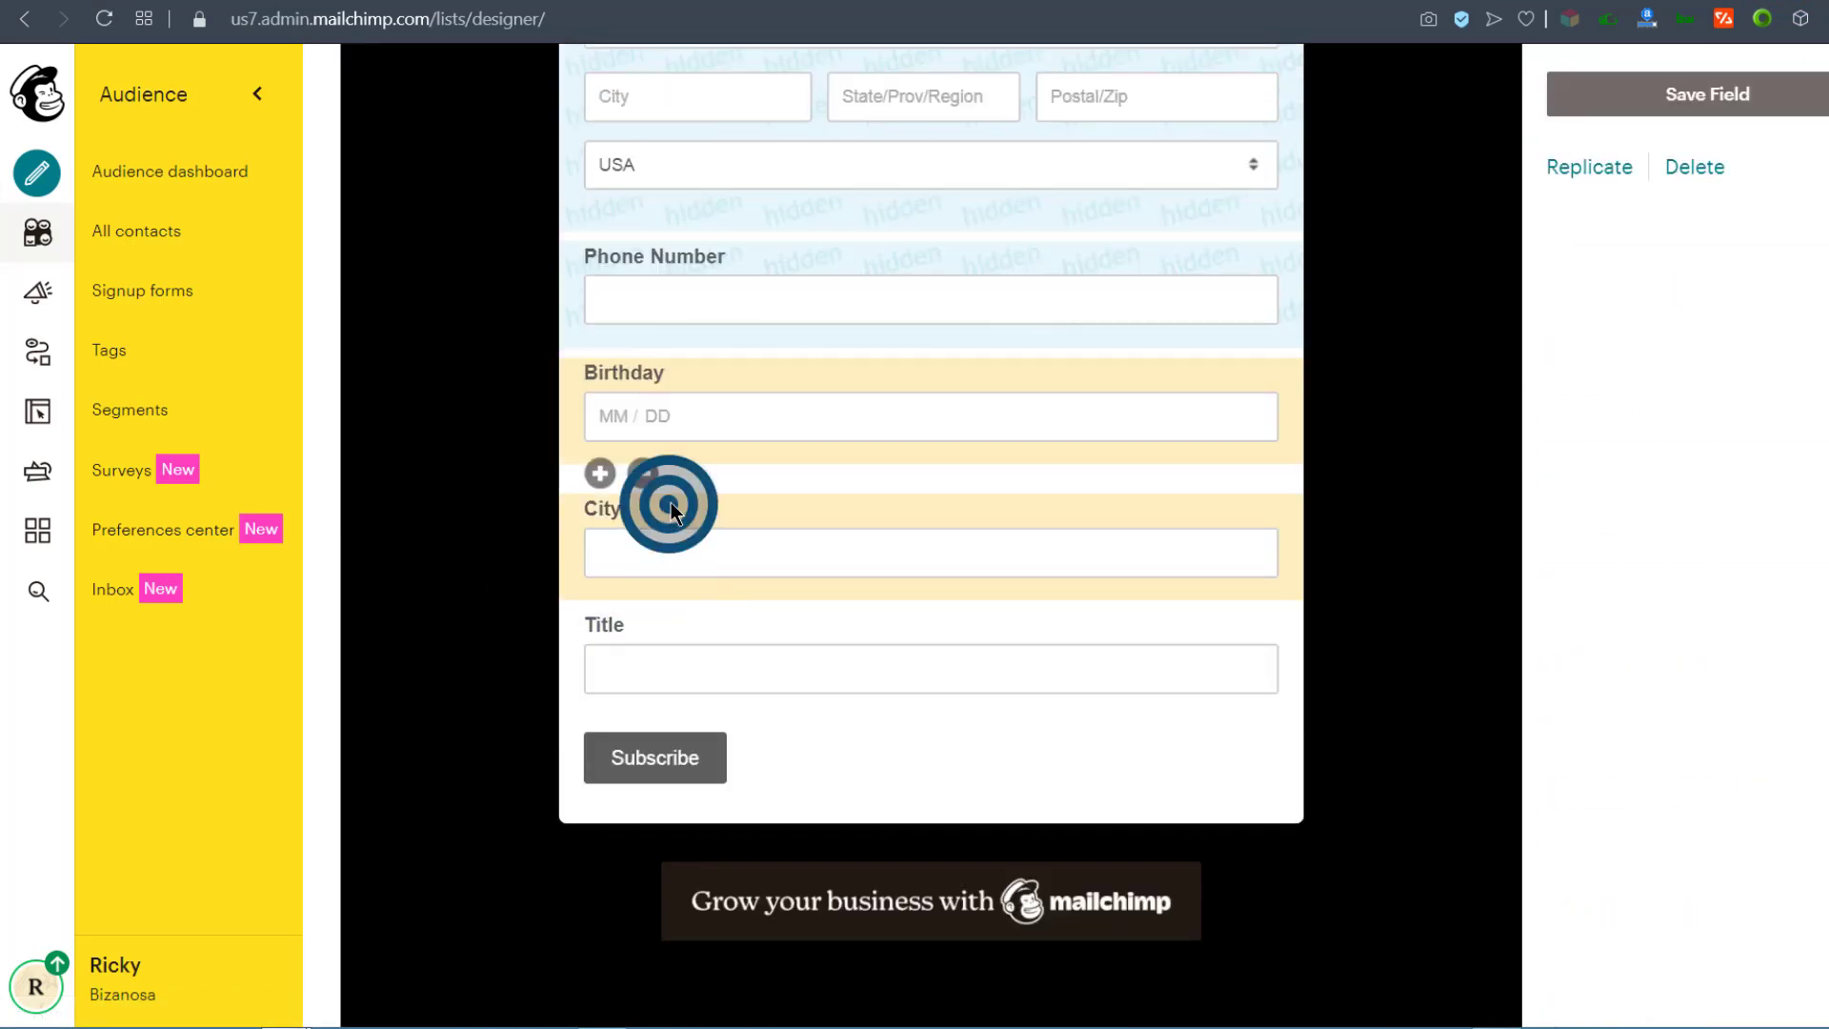
pyautogui.scroll(3, 1014, 659)
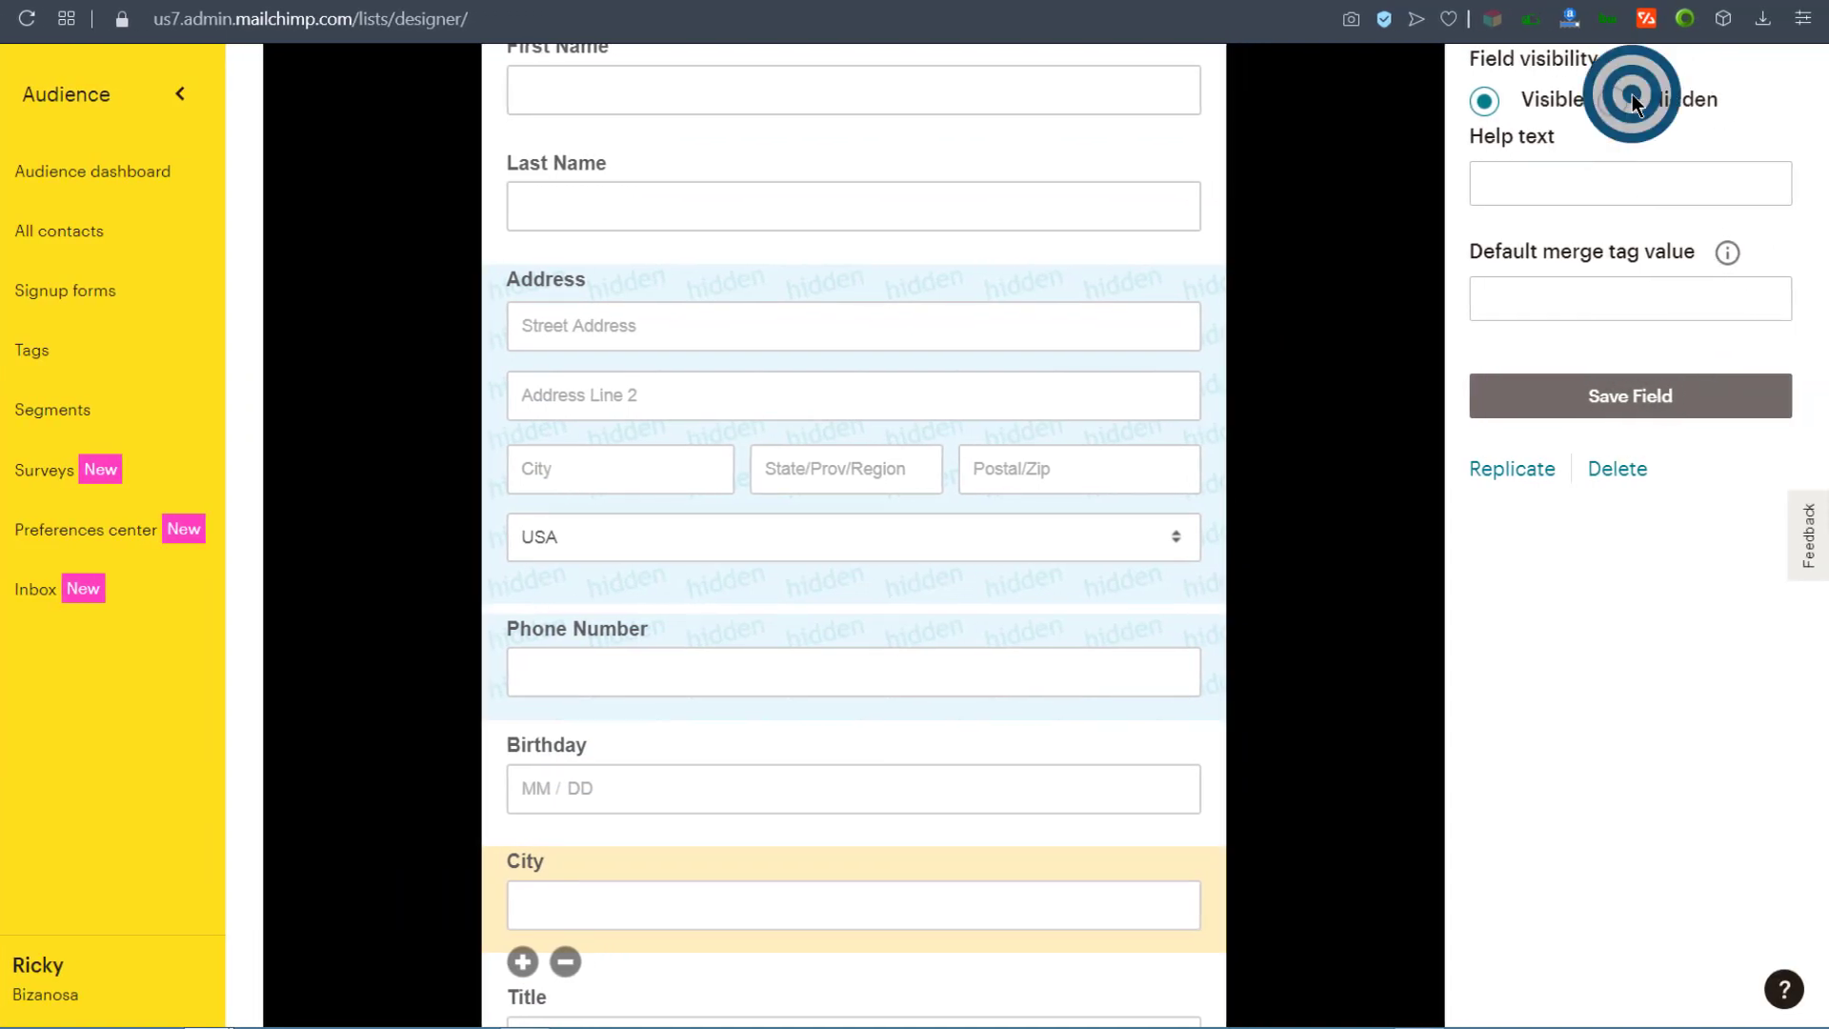
pyautogui.click(1624, 99)
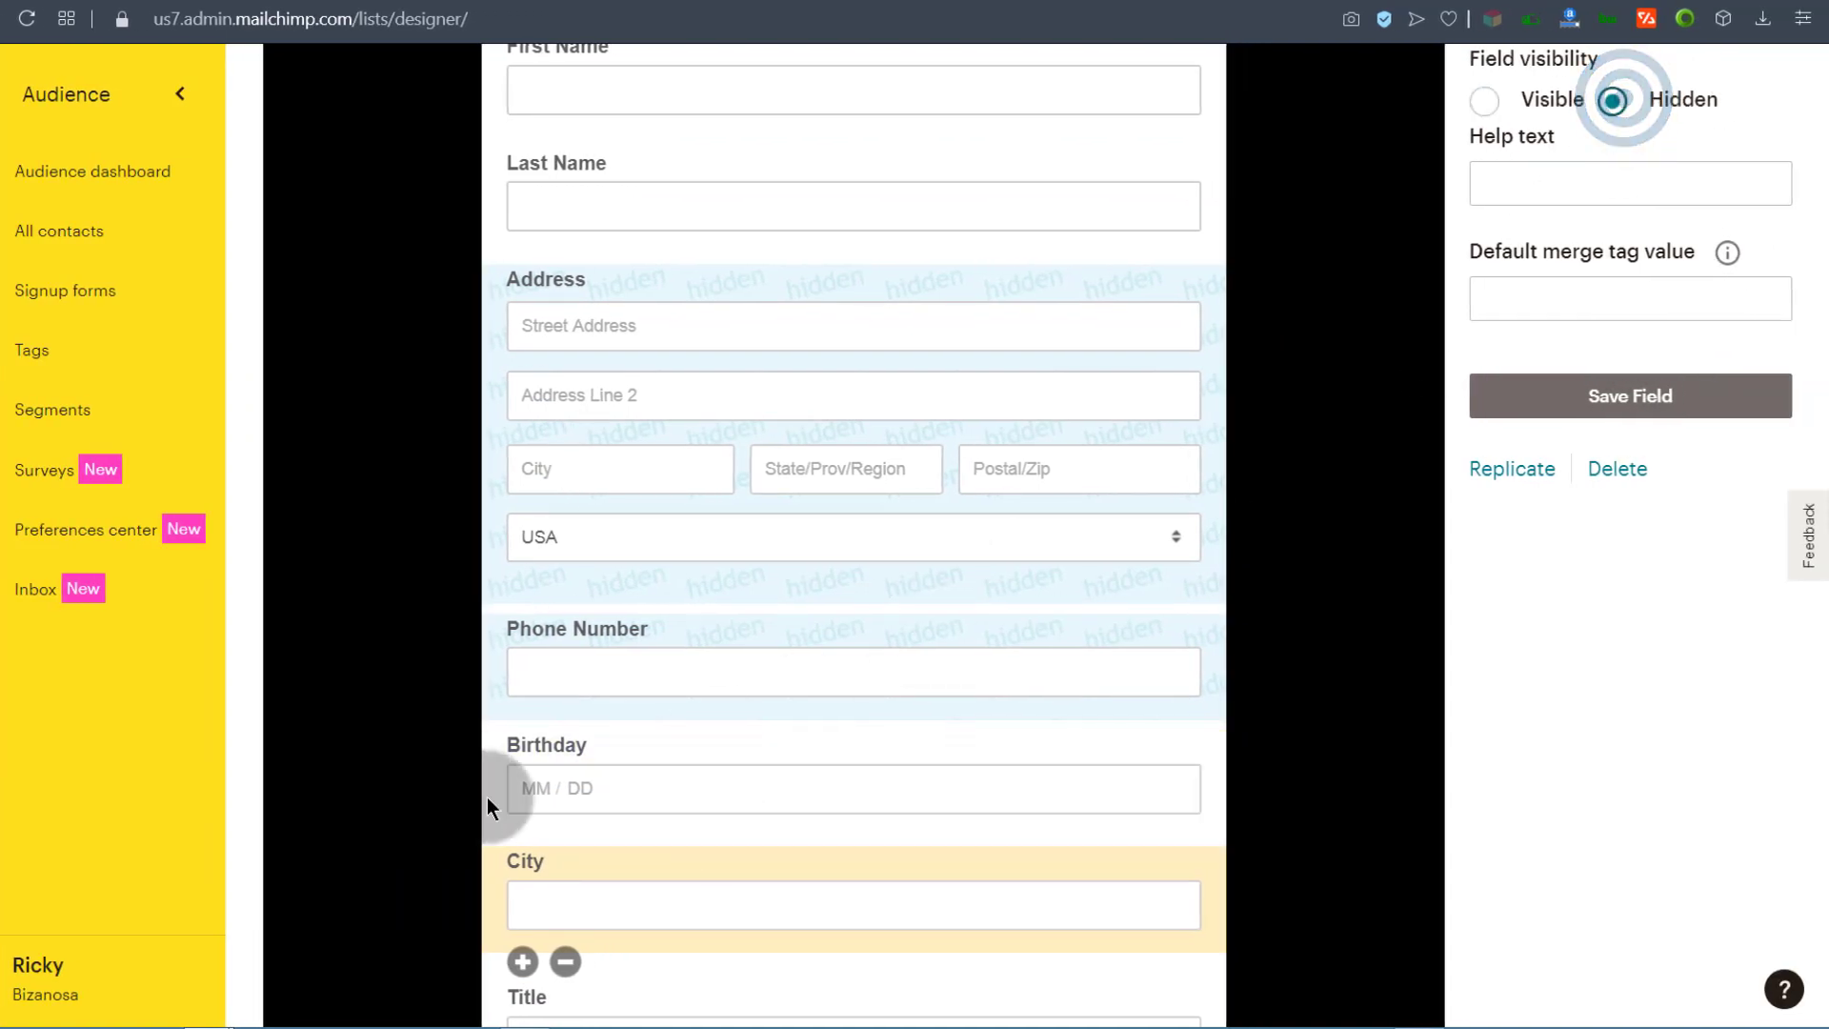
pyautogui.scroll(-5, 534, 857)
pyautogui.scroll(15, 543, 848)
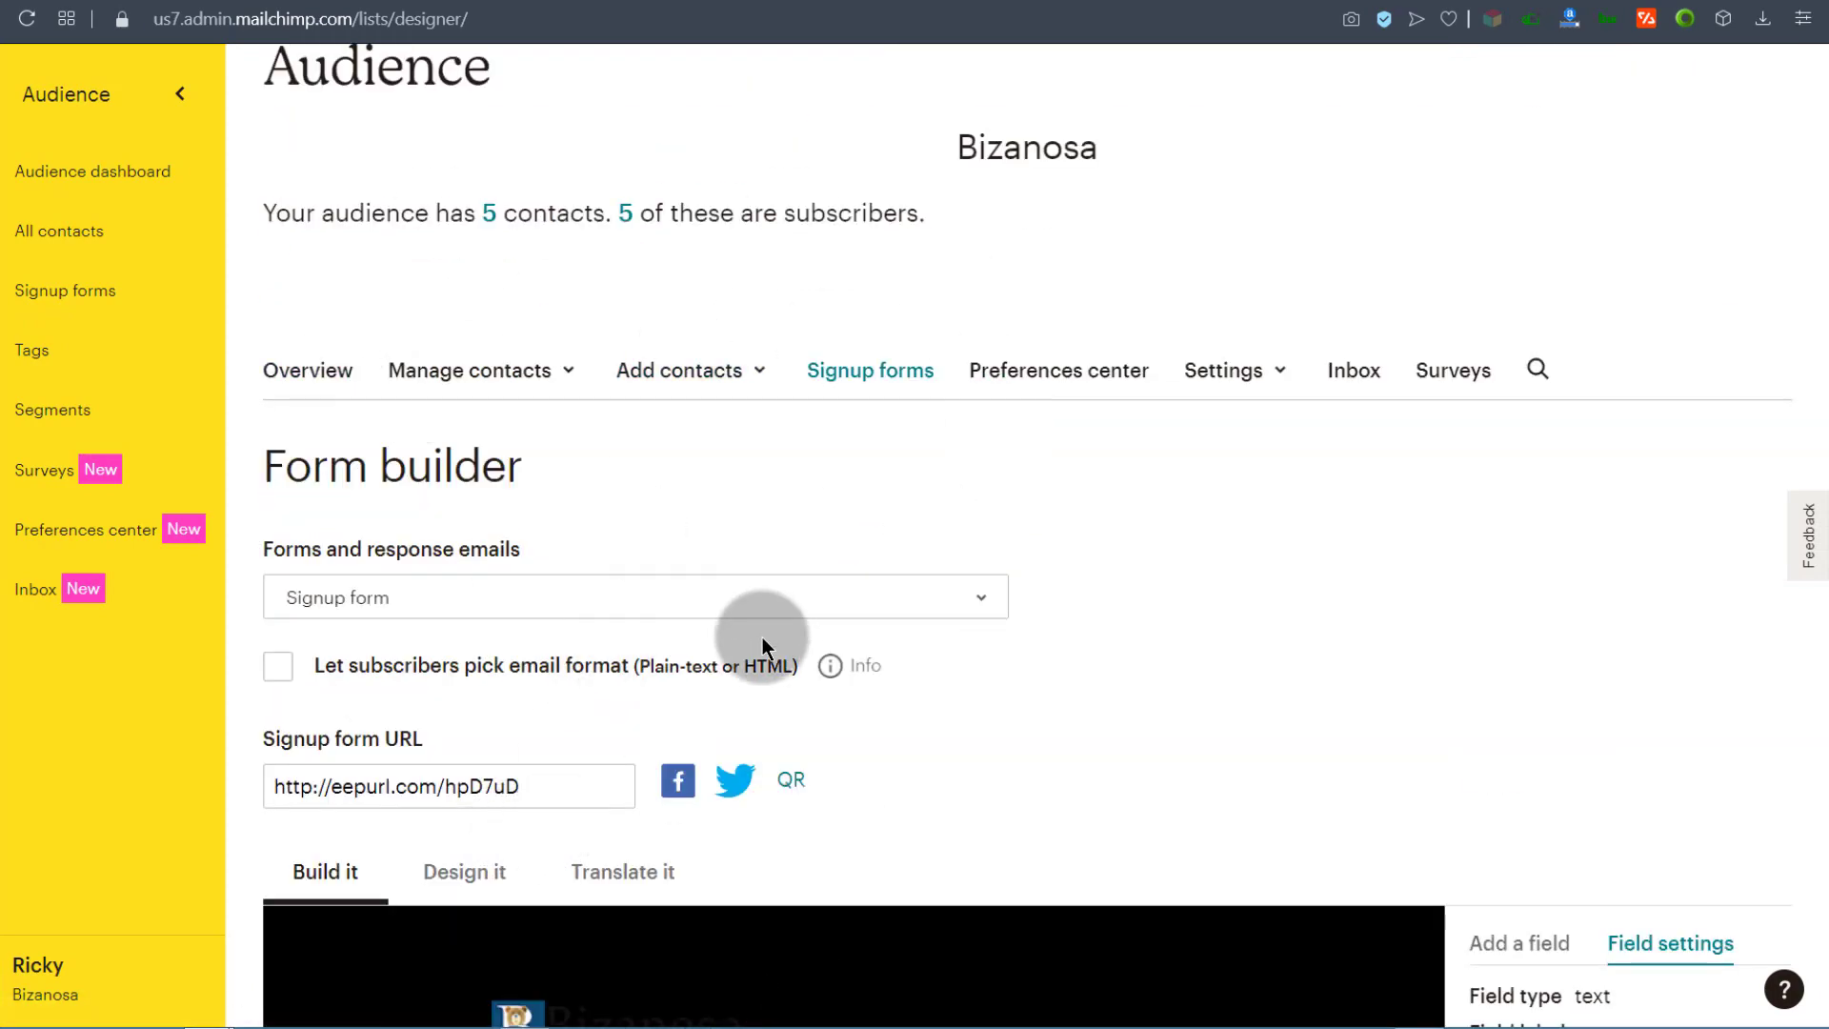
pyautogui.scroll(-6, 759, 604)
pyautogui.scroll(-1, 675, 784)
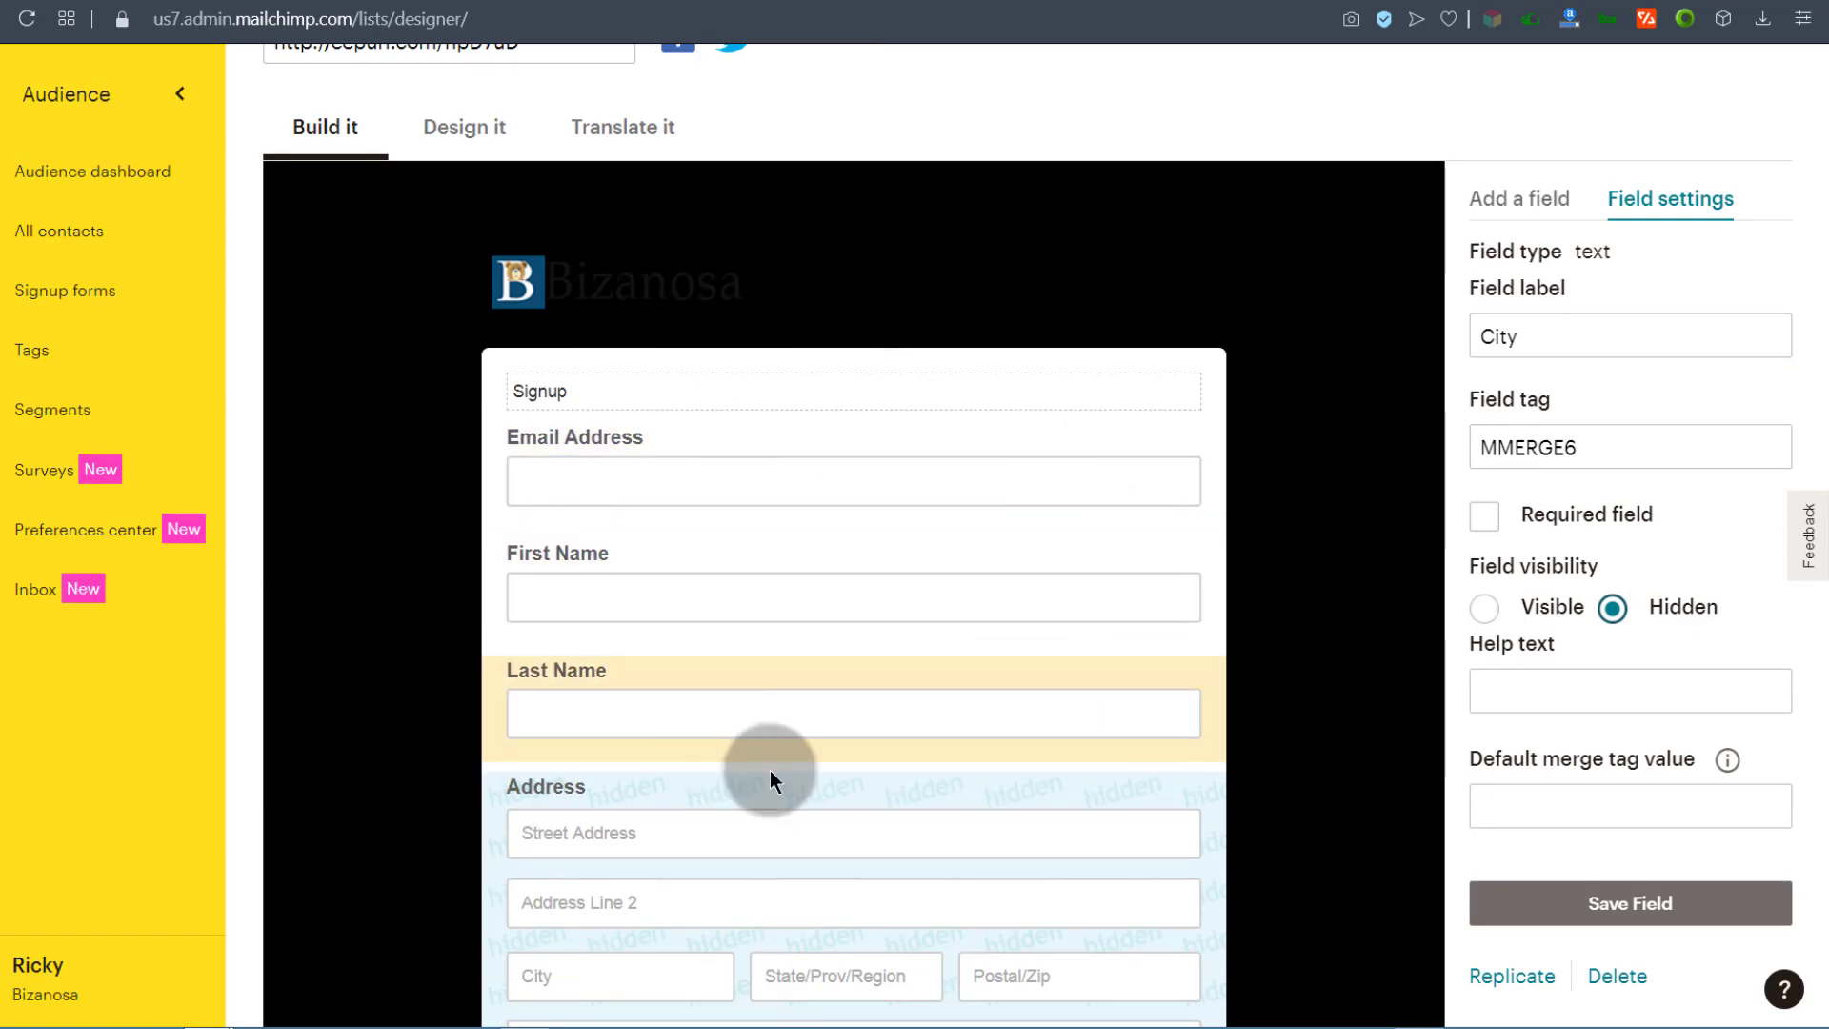
pyautogui.scroll(4, 403, 396)
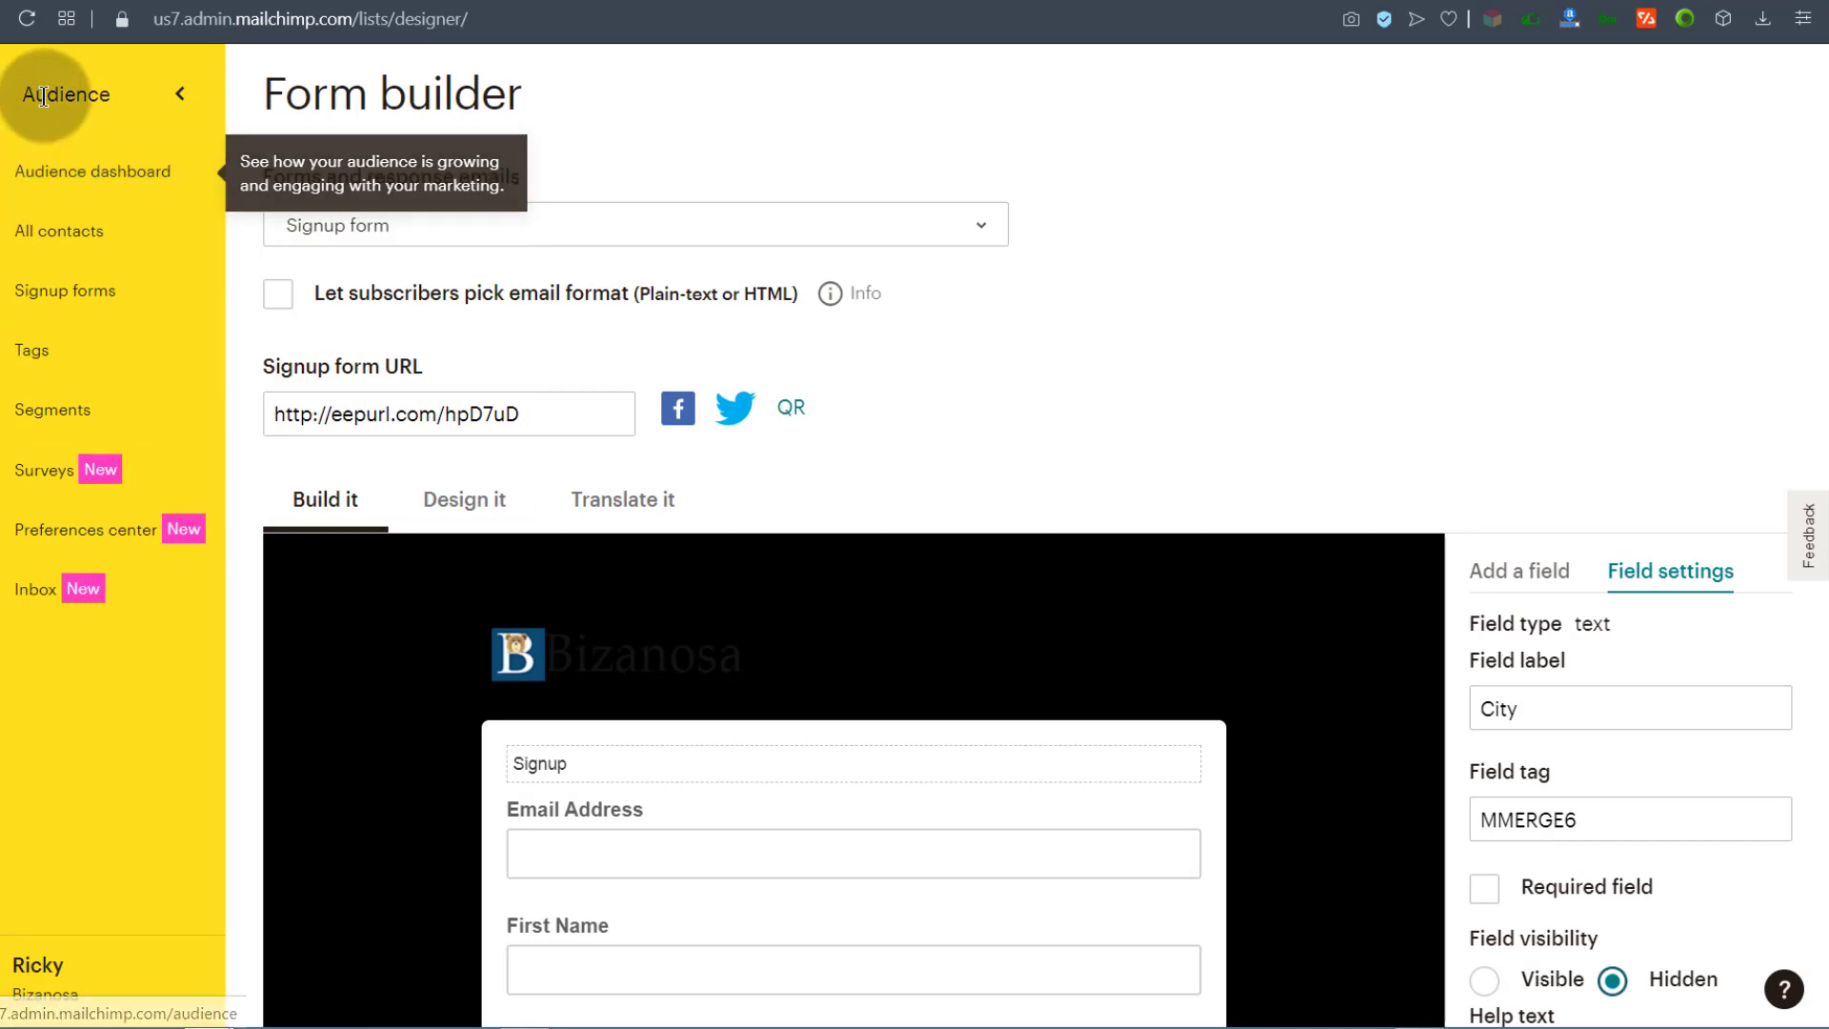
pyautogui.scroll(-5, 997, 653)
pyautogui.scroll(9, 420, 714)
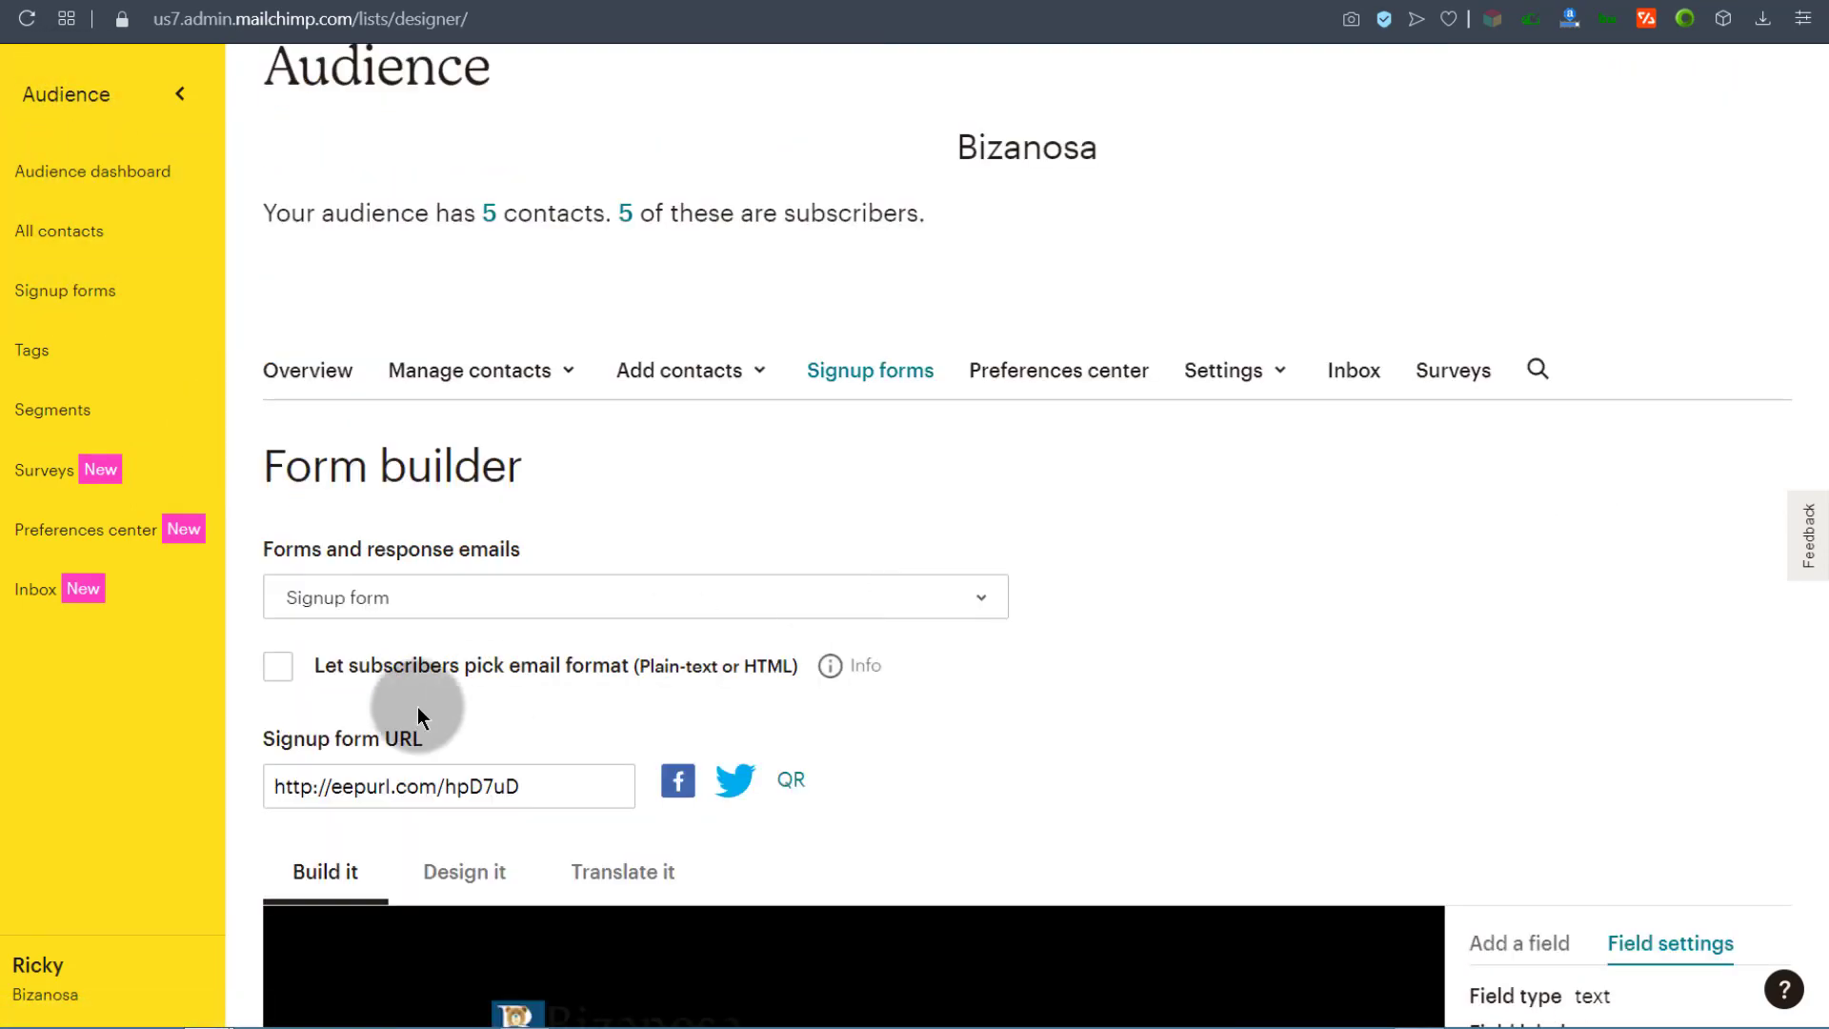
pyautogui.scroll(-4, 867, 835)
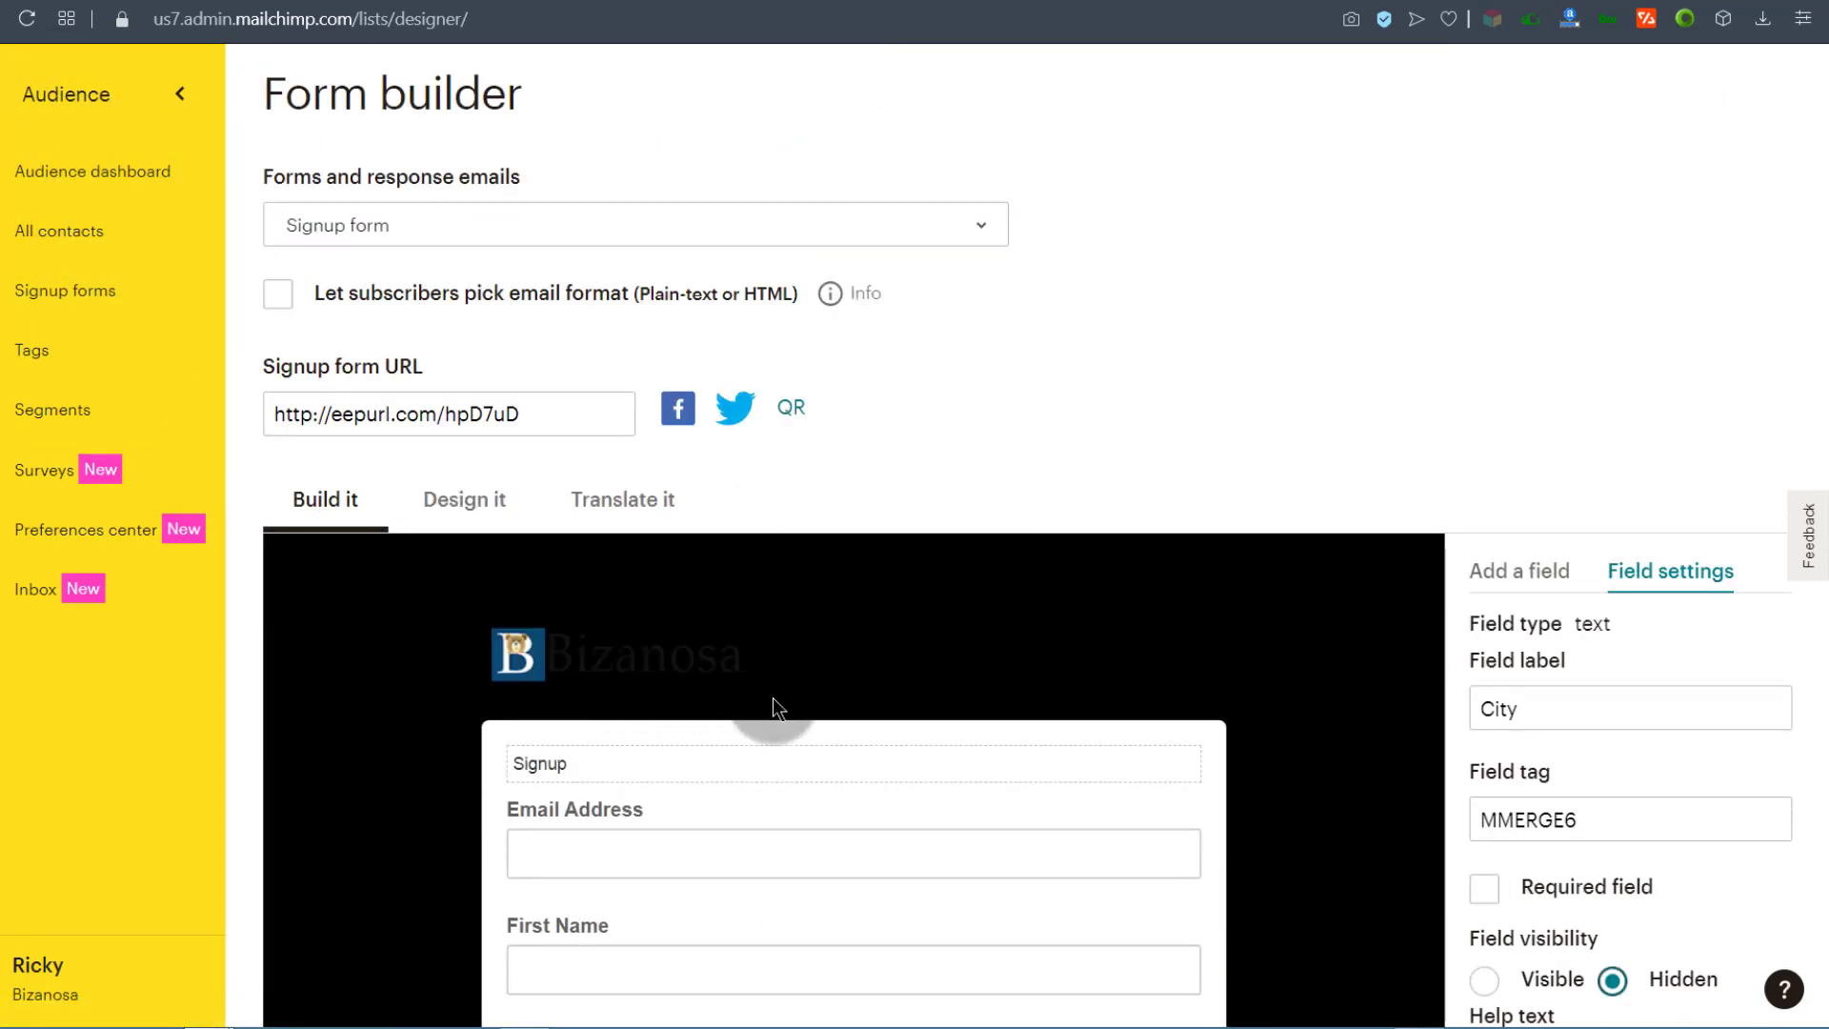
# Step: Return to the signup form types and open the Embedded forms code generator
pyautogui.click(362, 1)
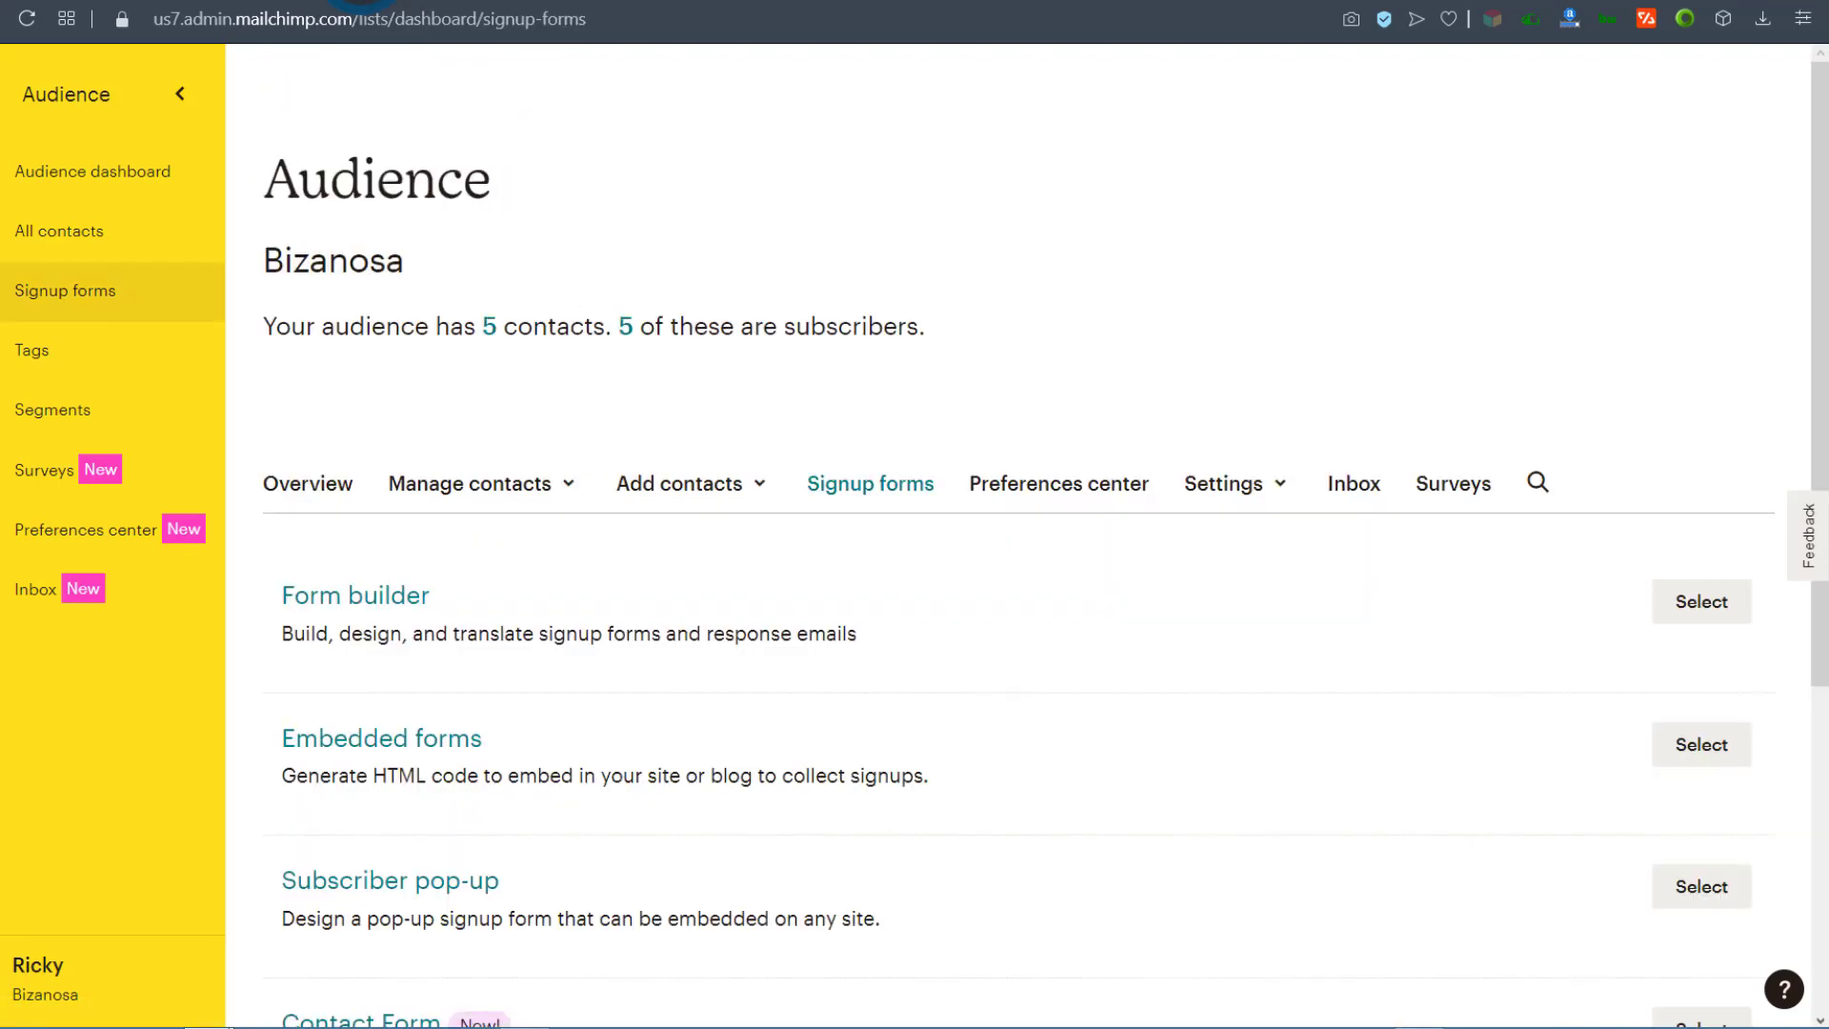
pyautogui.scroll(-3, 356, 420)
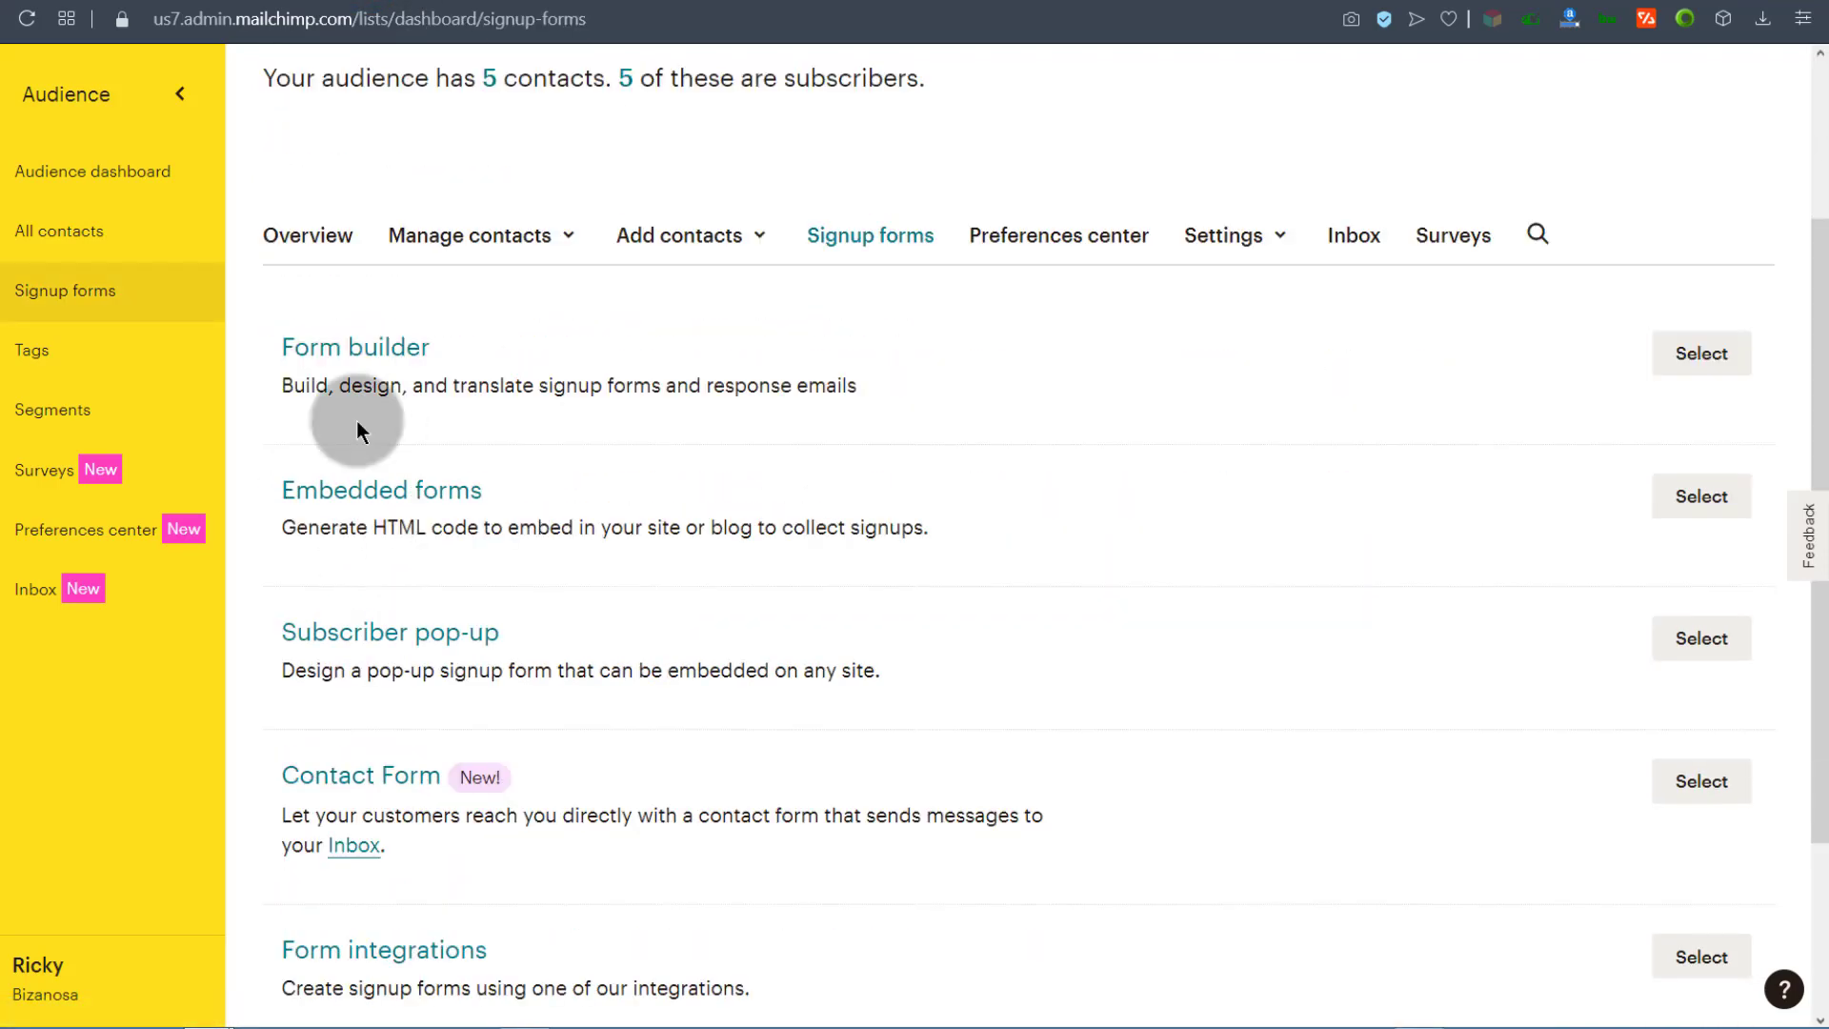
pyautogui.click(376, 486)
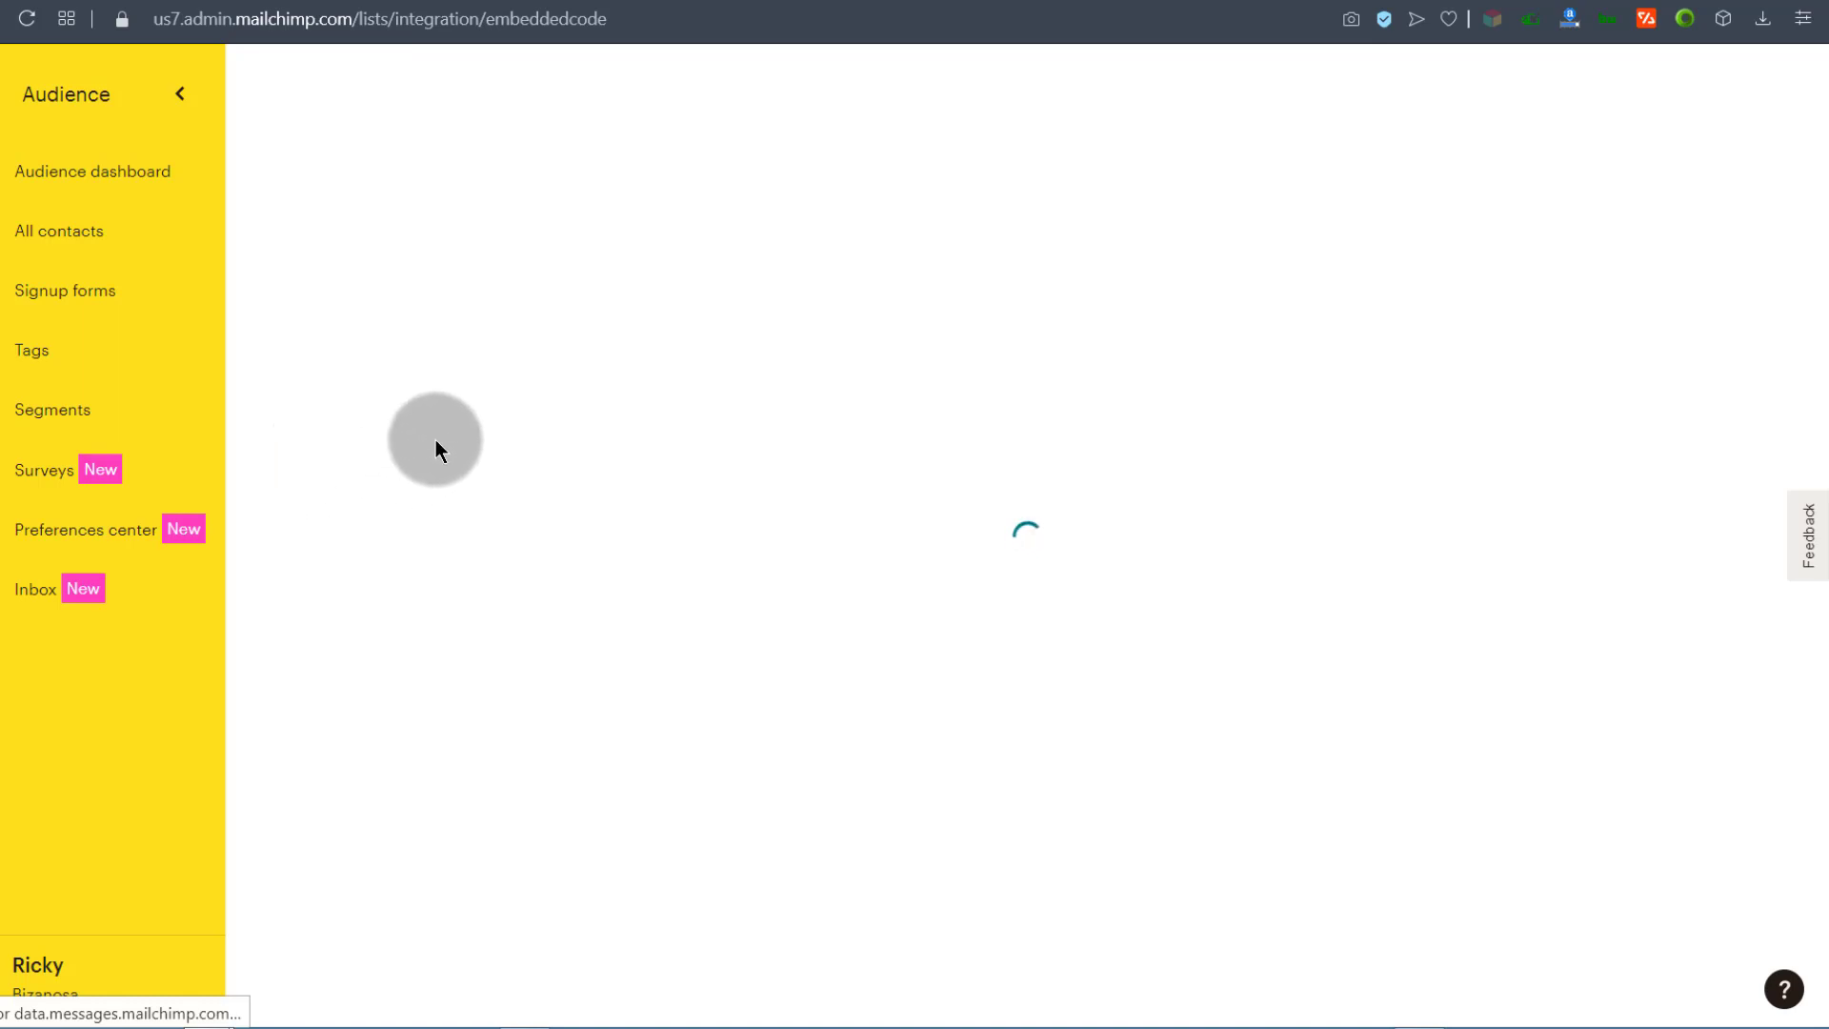
pyautogui.scroll(-3, 730, 691)
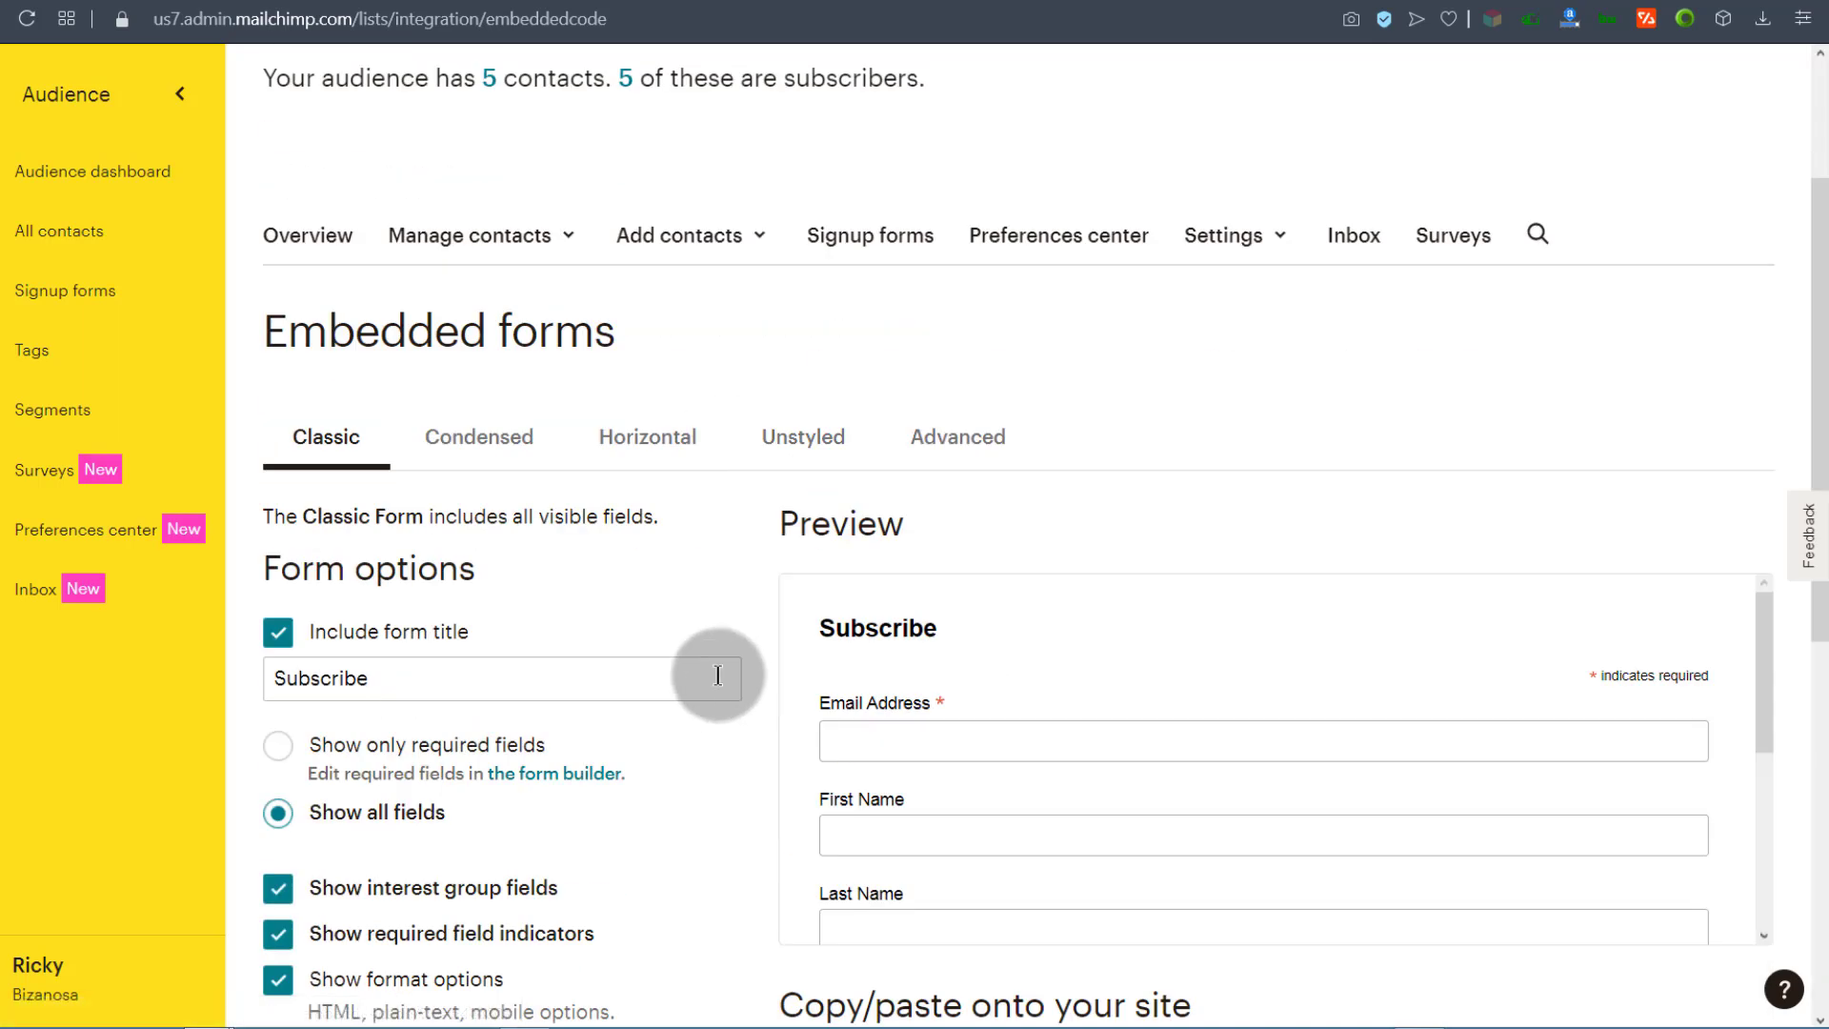
pyautogui.scroll(-5, 918, 771)
pyautogui.scroll(-5, 1100, 476)
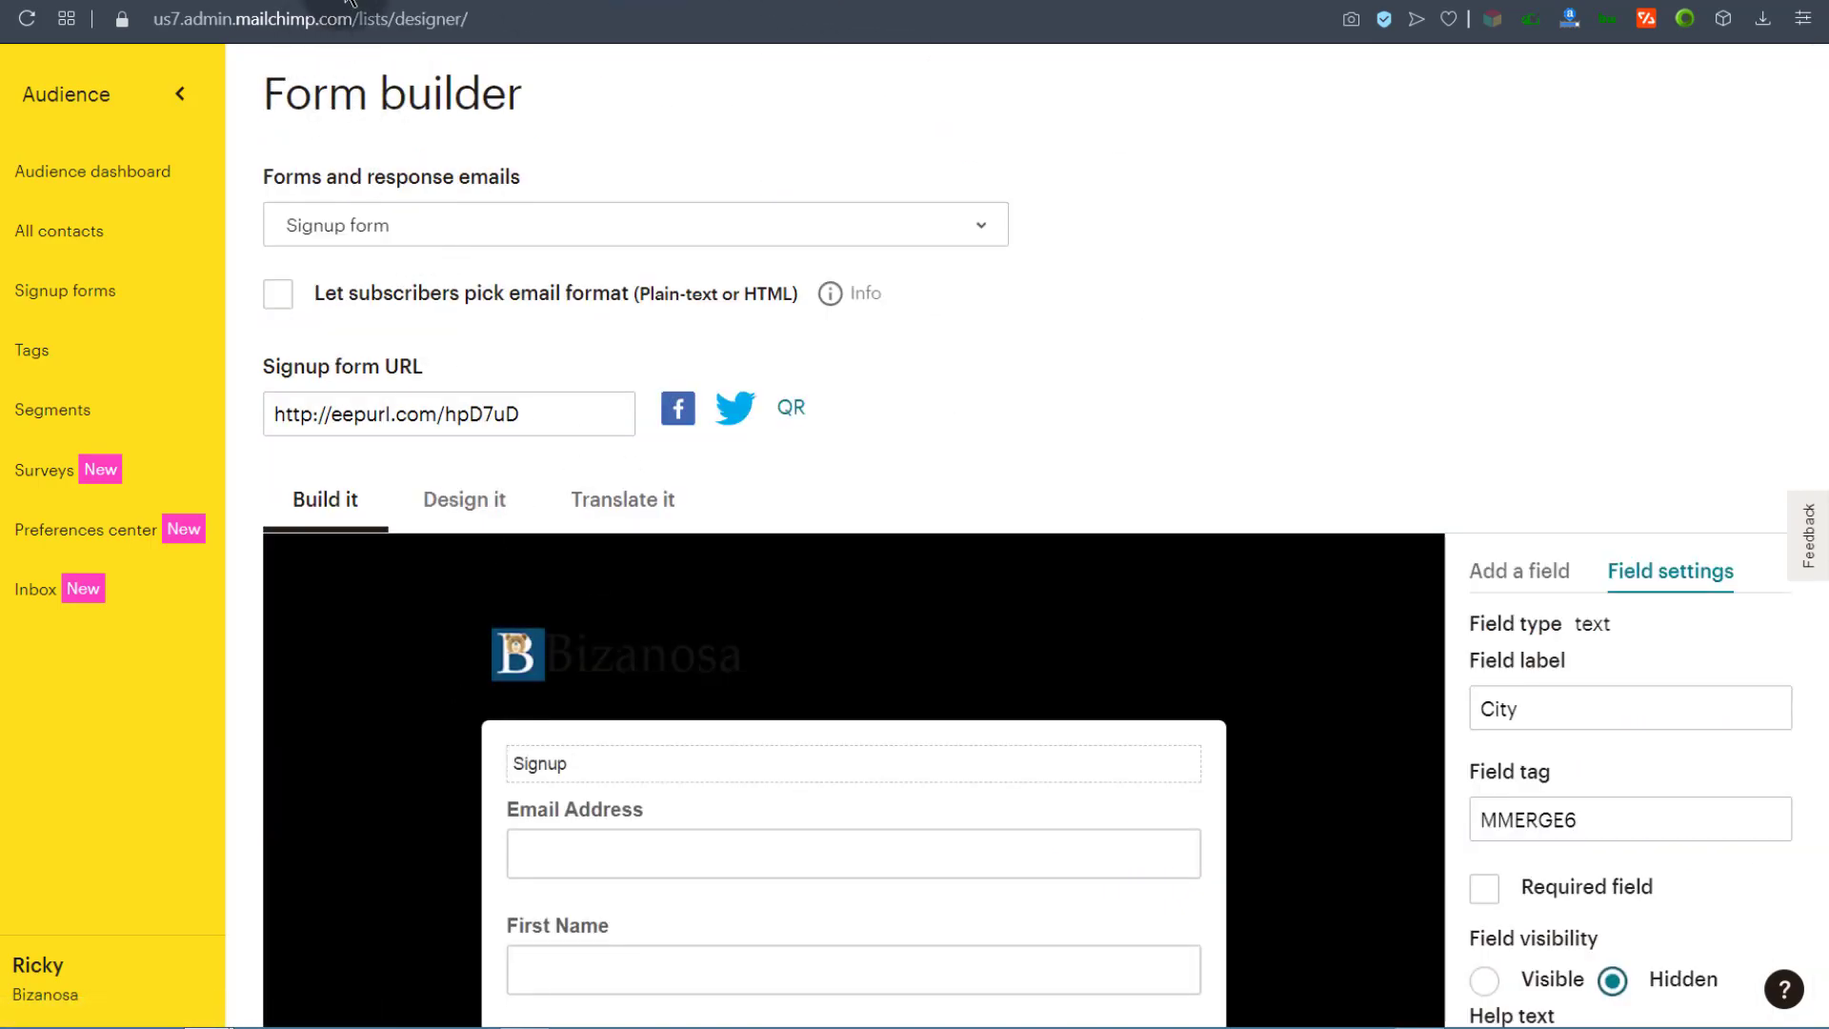
# Step: Inspect Last Name and Email Address, then toggle First Name's Required field setting
pyautogui.scroll(-5, 600, 667)
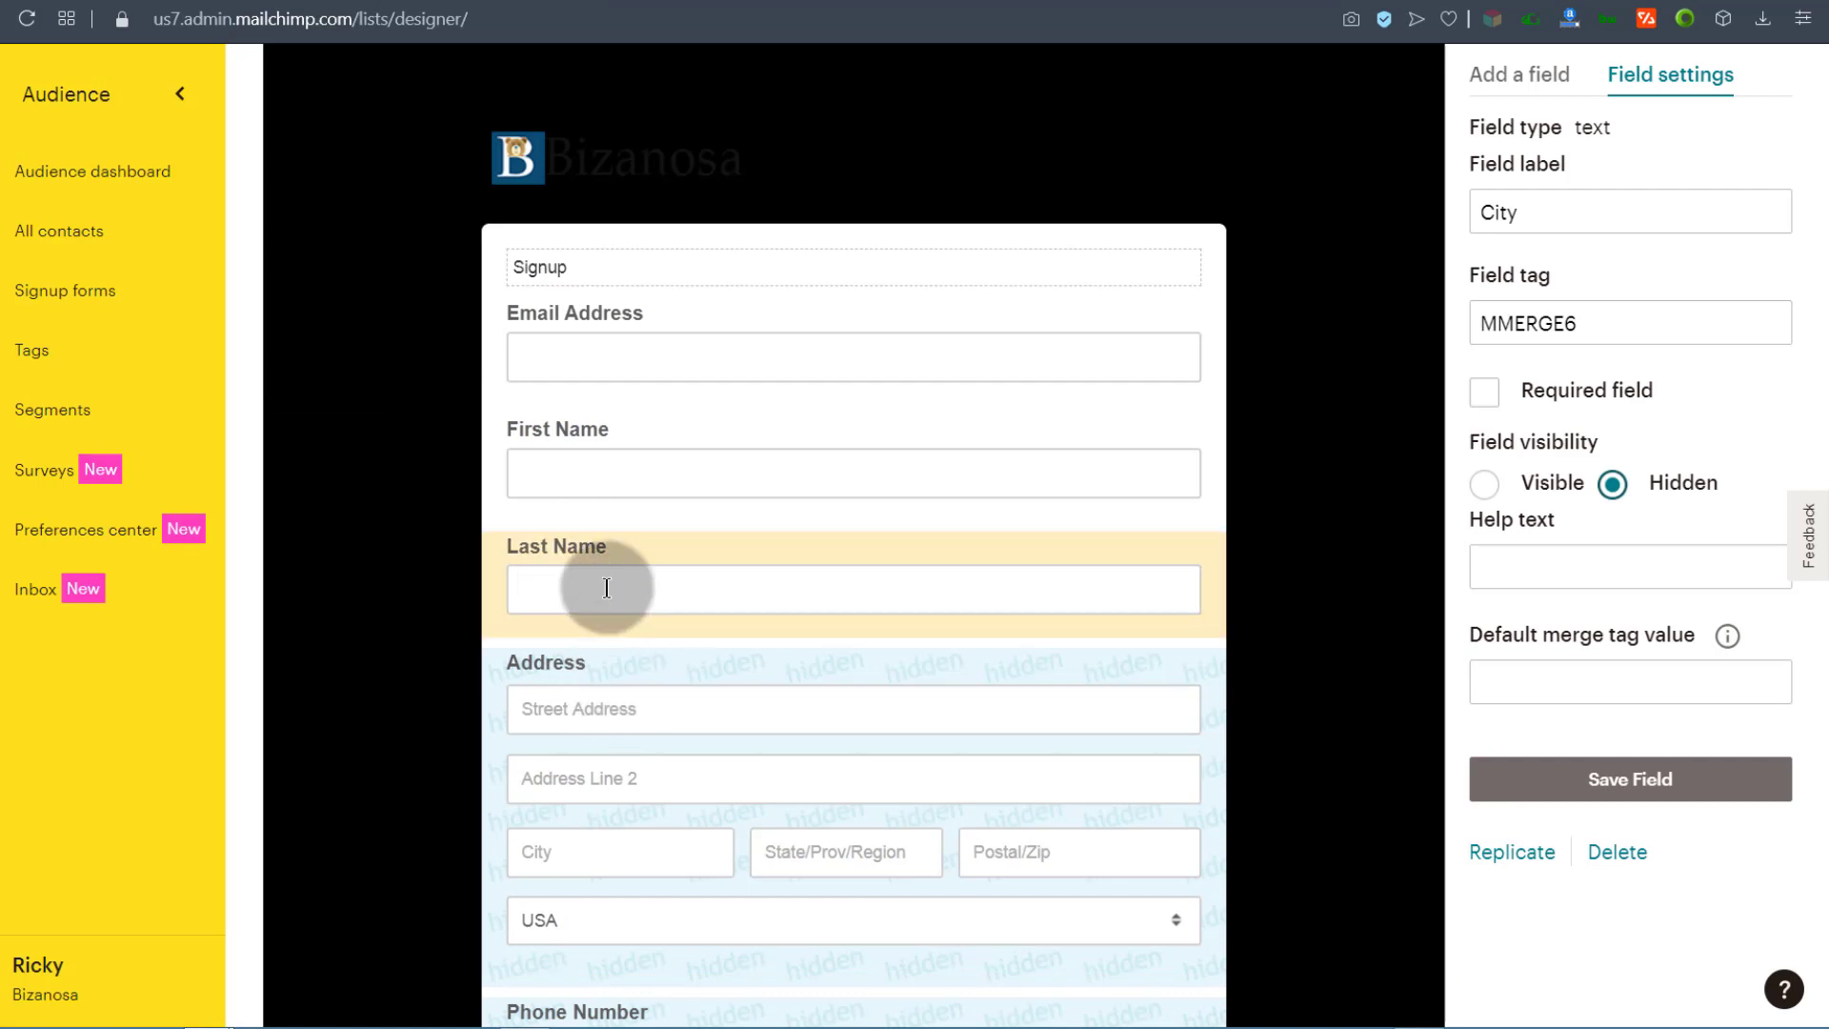
pyautogui.click(614, 547)
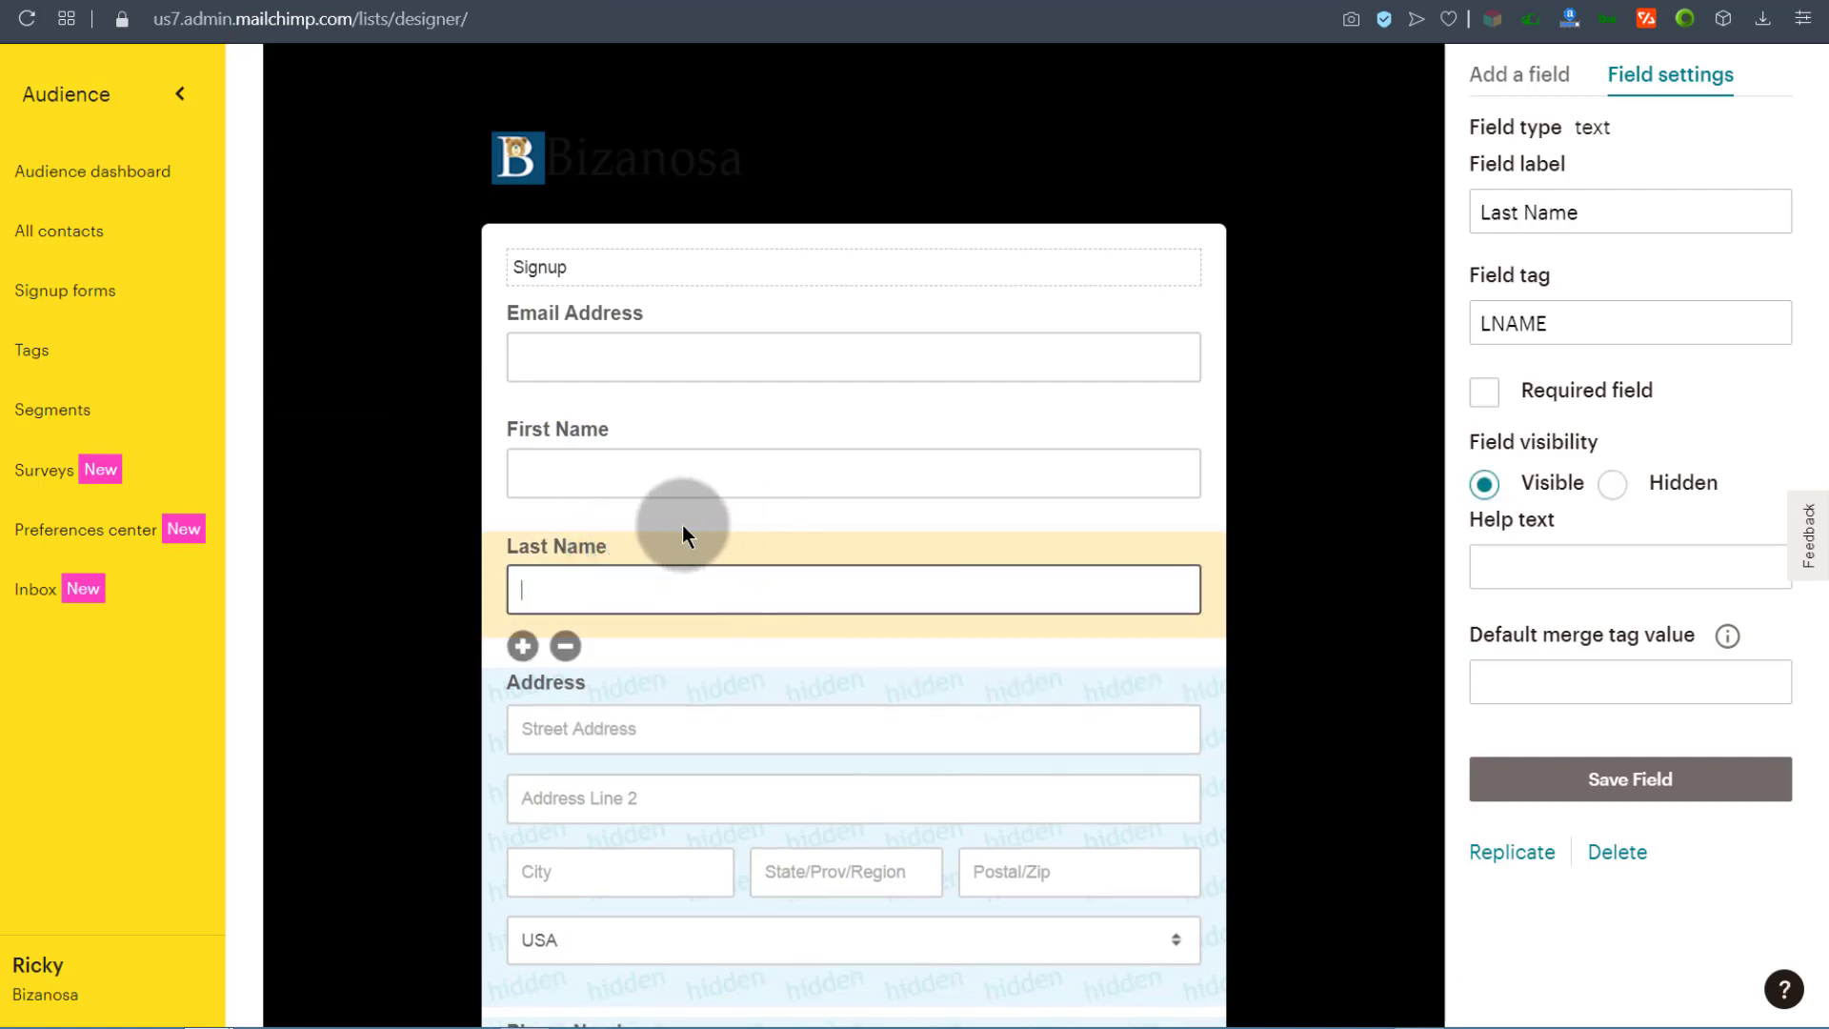
pyautogui.click(634, 312)
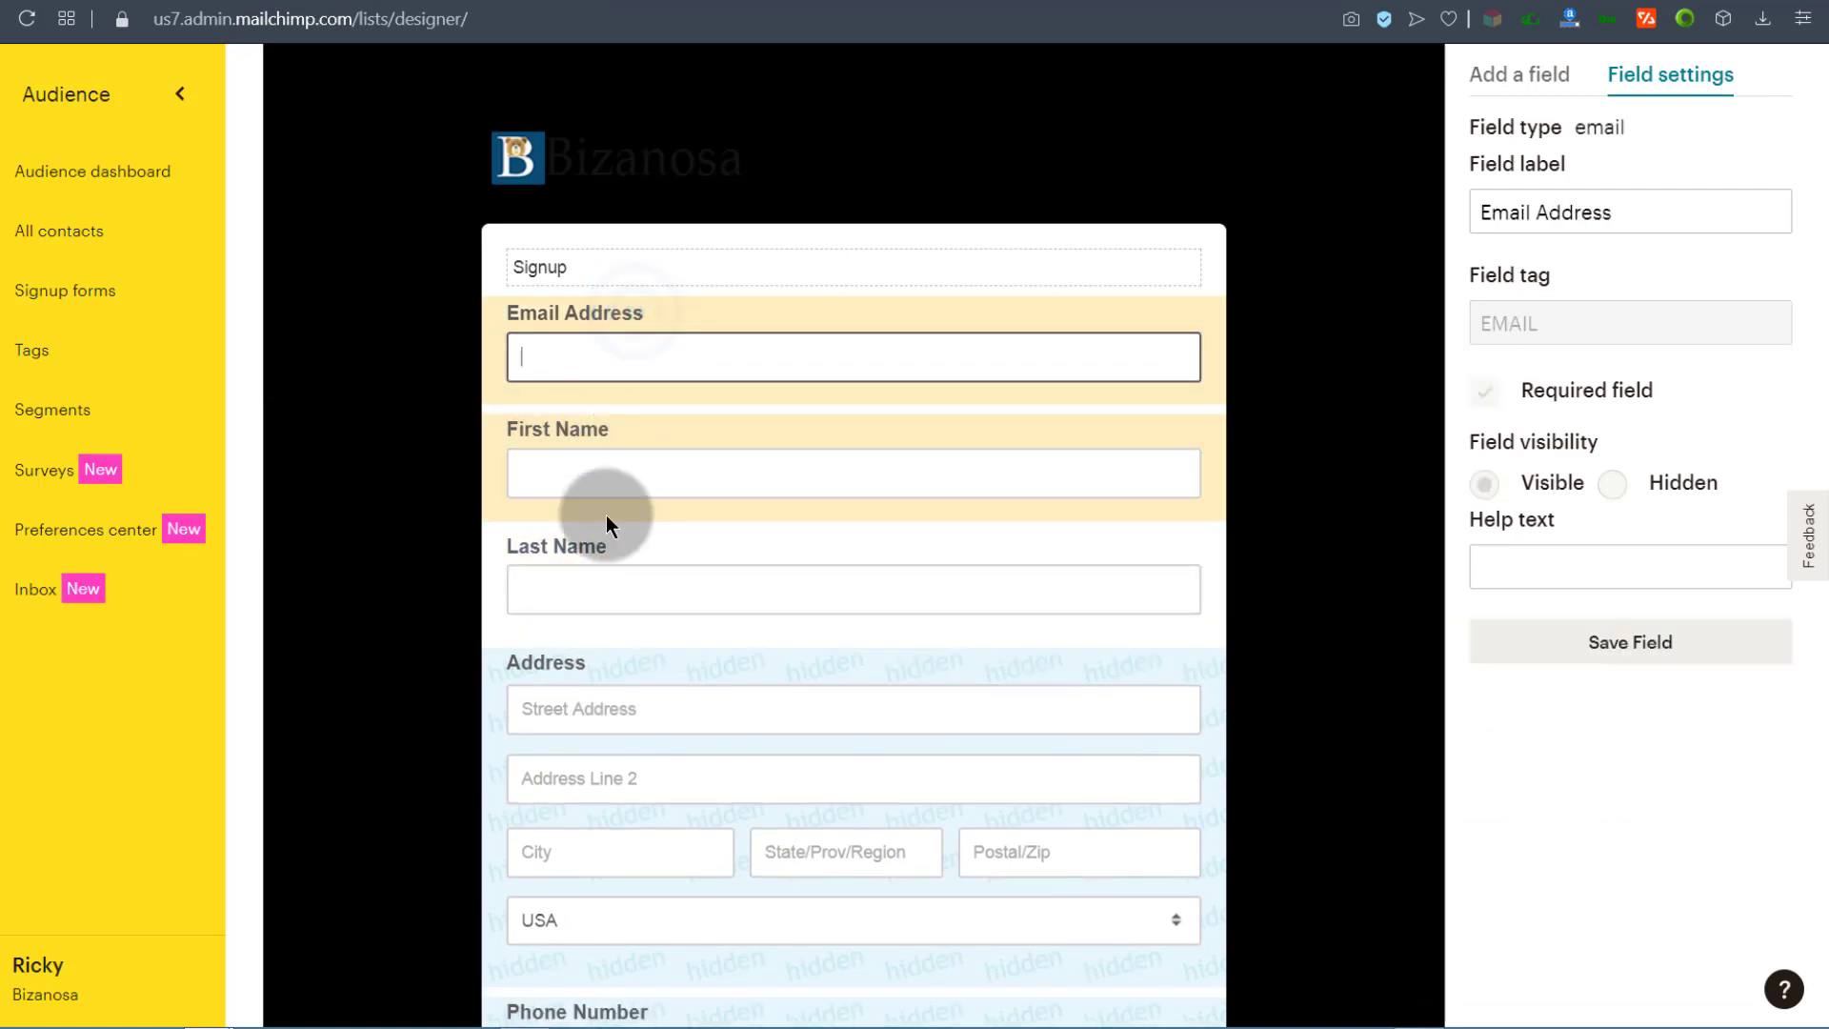
pyautogui.click(638, 429)
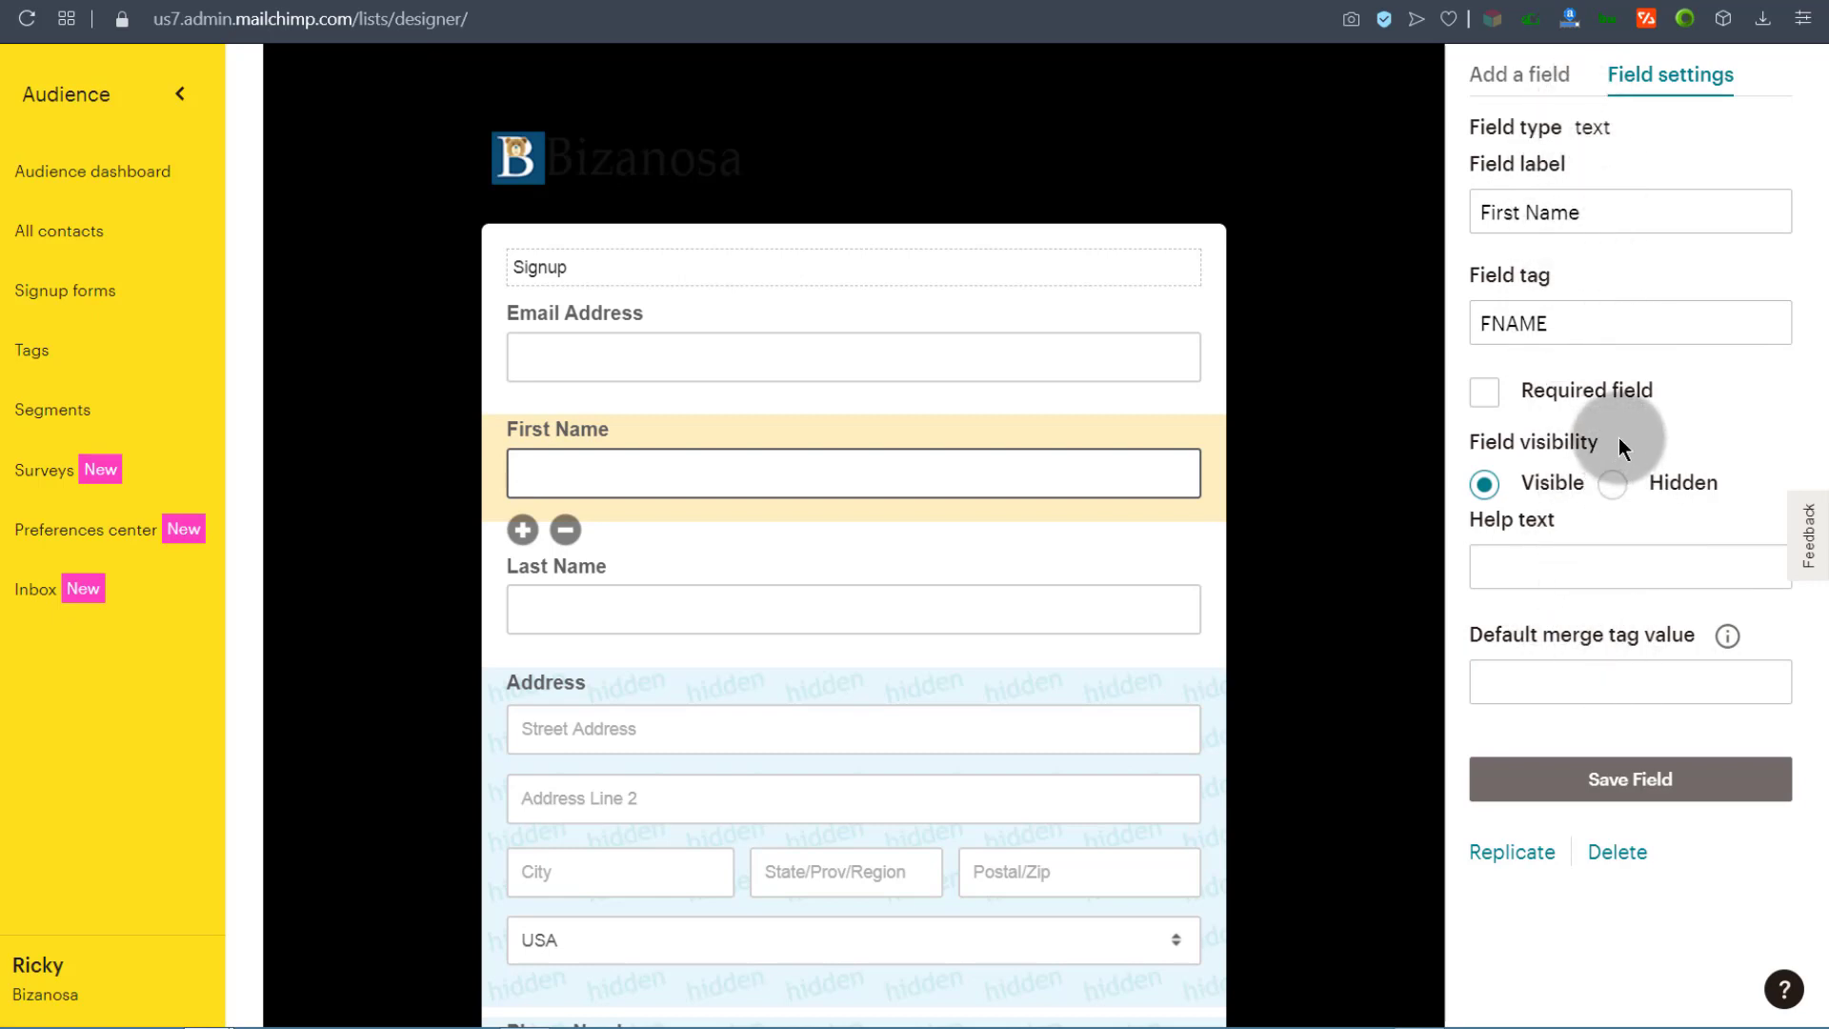
pyautogui.click(1487, 394)
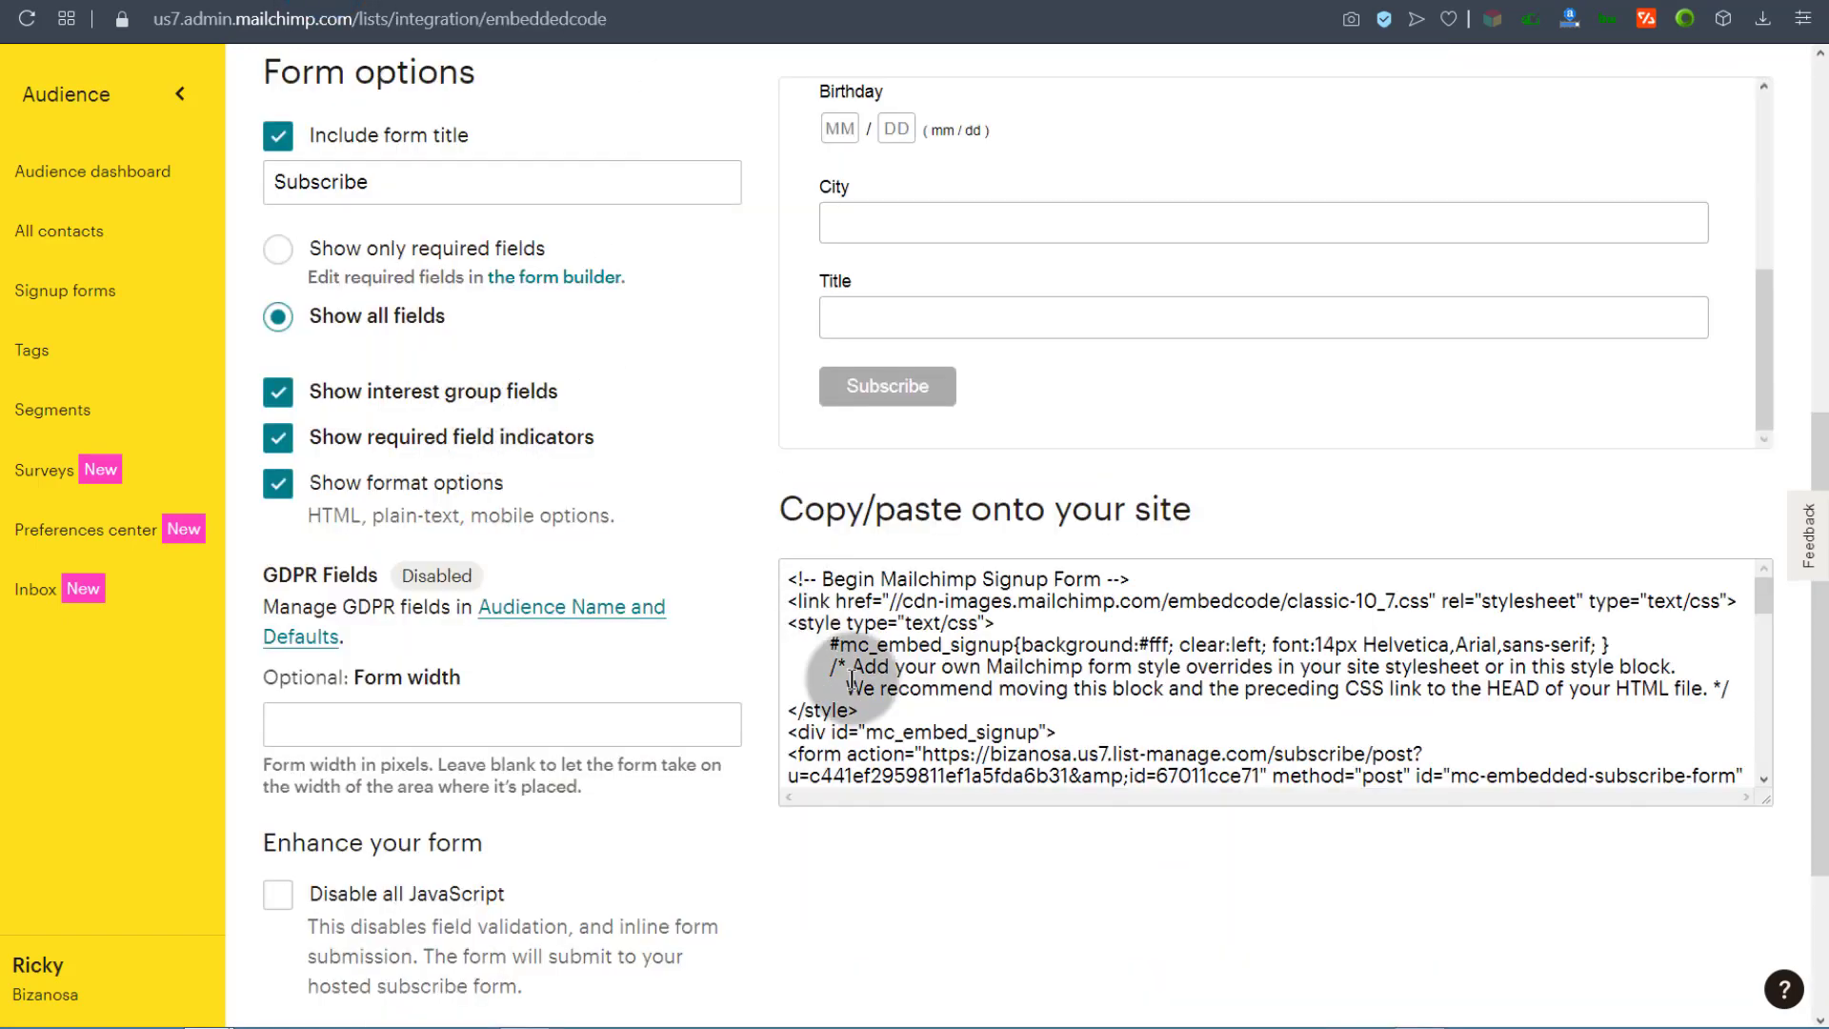
# Step: Select all of the embedded signup form code and scroll through the form preview
pyautogui.click(786, 579)
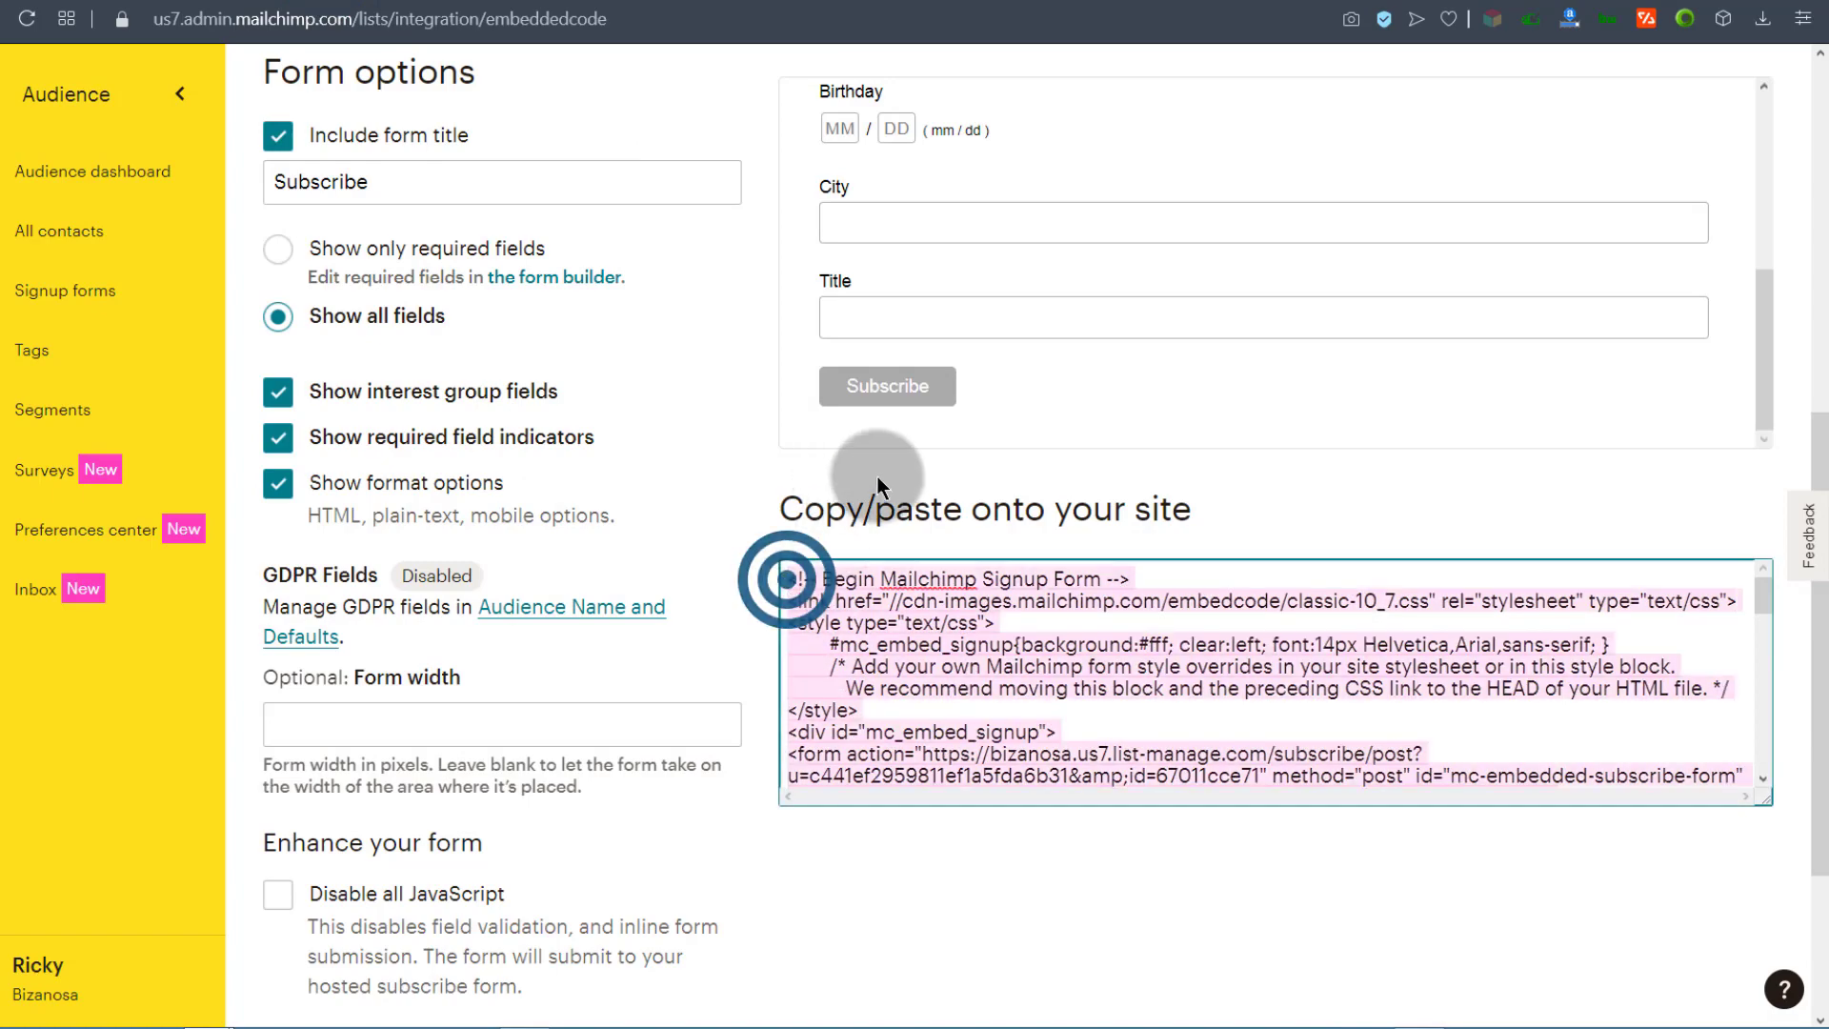
pyautogui.scroll(-2, 530, 653)
pyautogui.scroll(7, 538, 643)
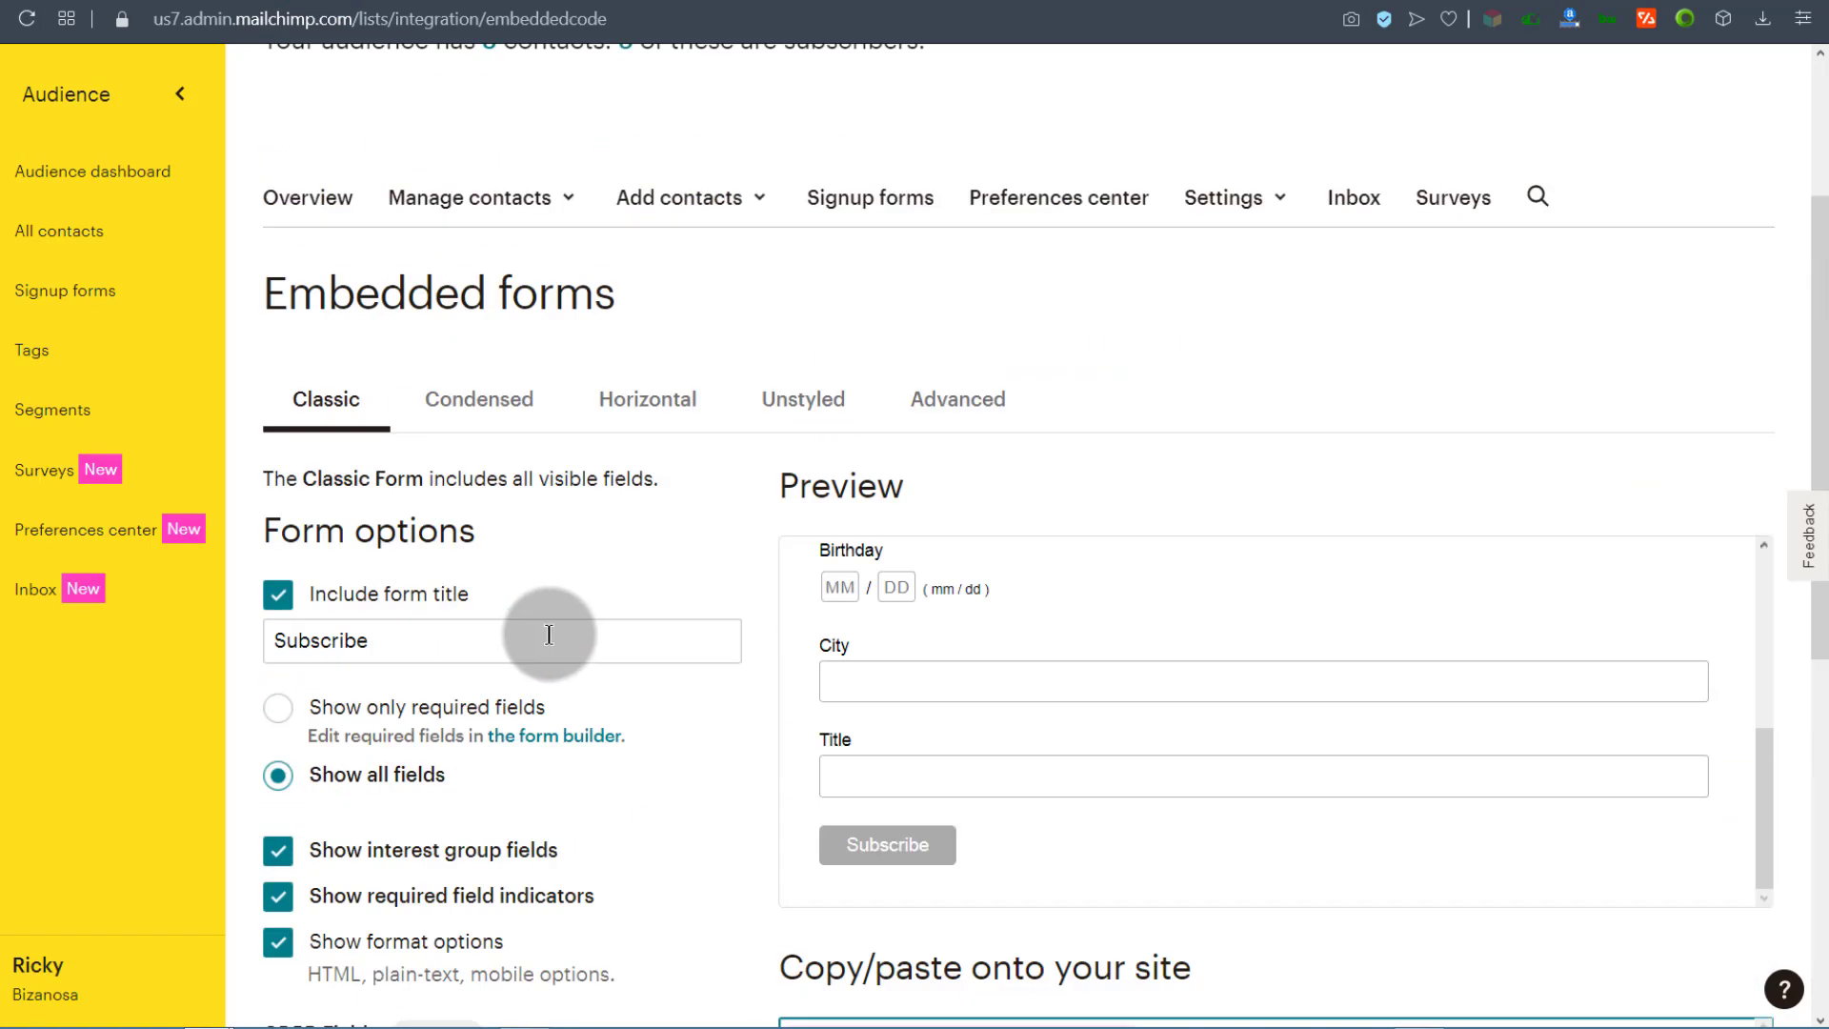
pyautogui.scroll(-8, 554, 643)
pyautogui.scroll(9, 808, 639)
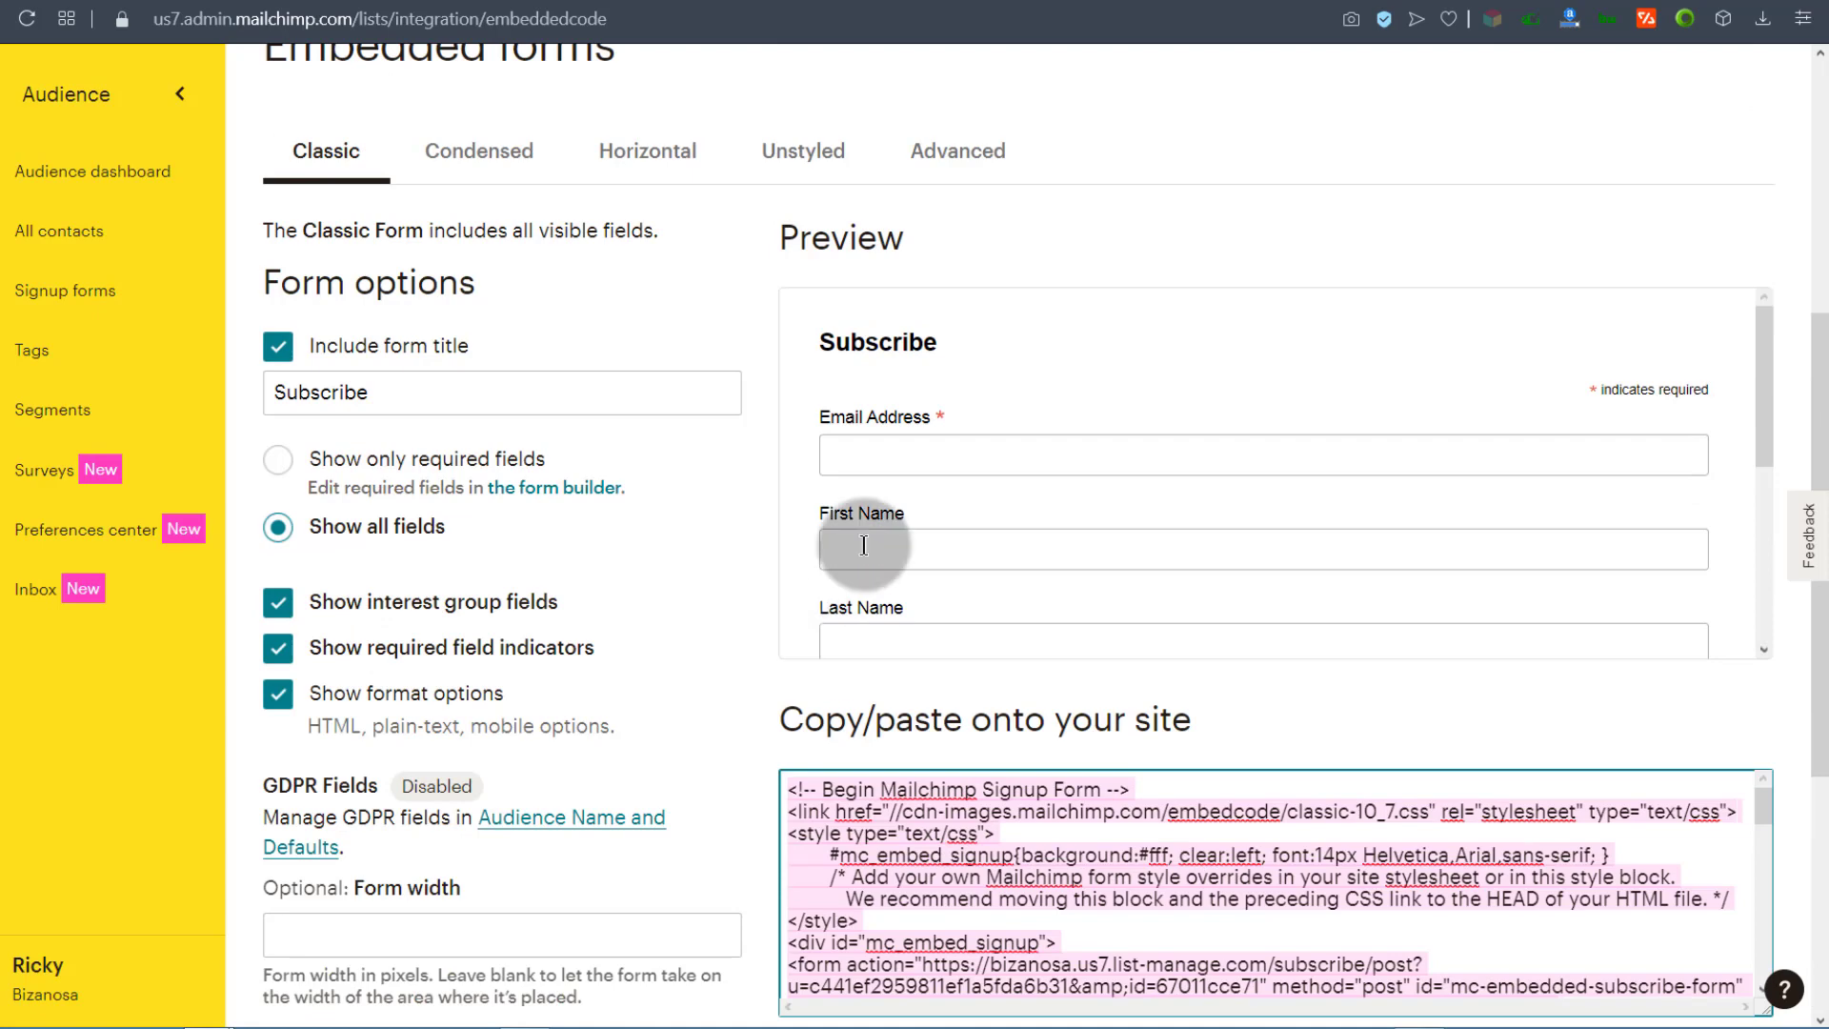
pyautogui.scroll(-3, 632, 653)
pyautogui.scroll(-5, 943, 268)
pyautogui.scroll(1, 952, 250)
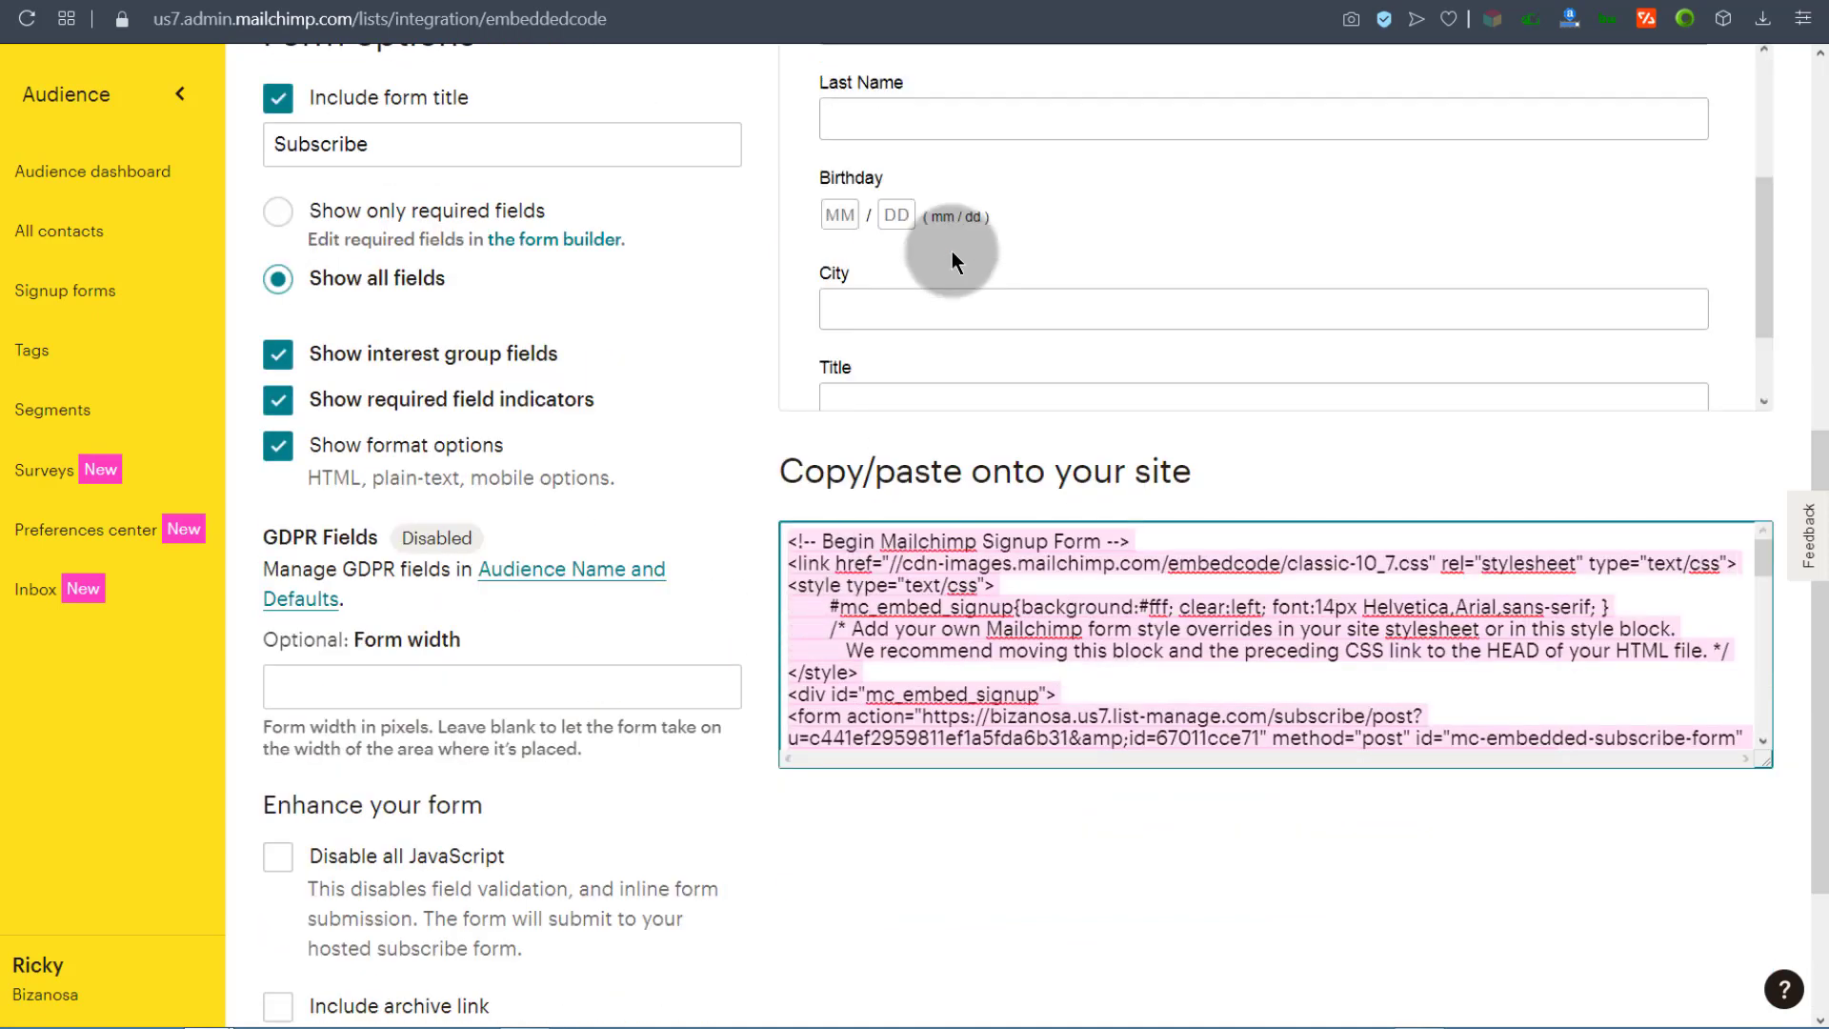
pyautogui.scroll(4, 951, 250)
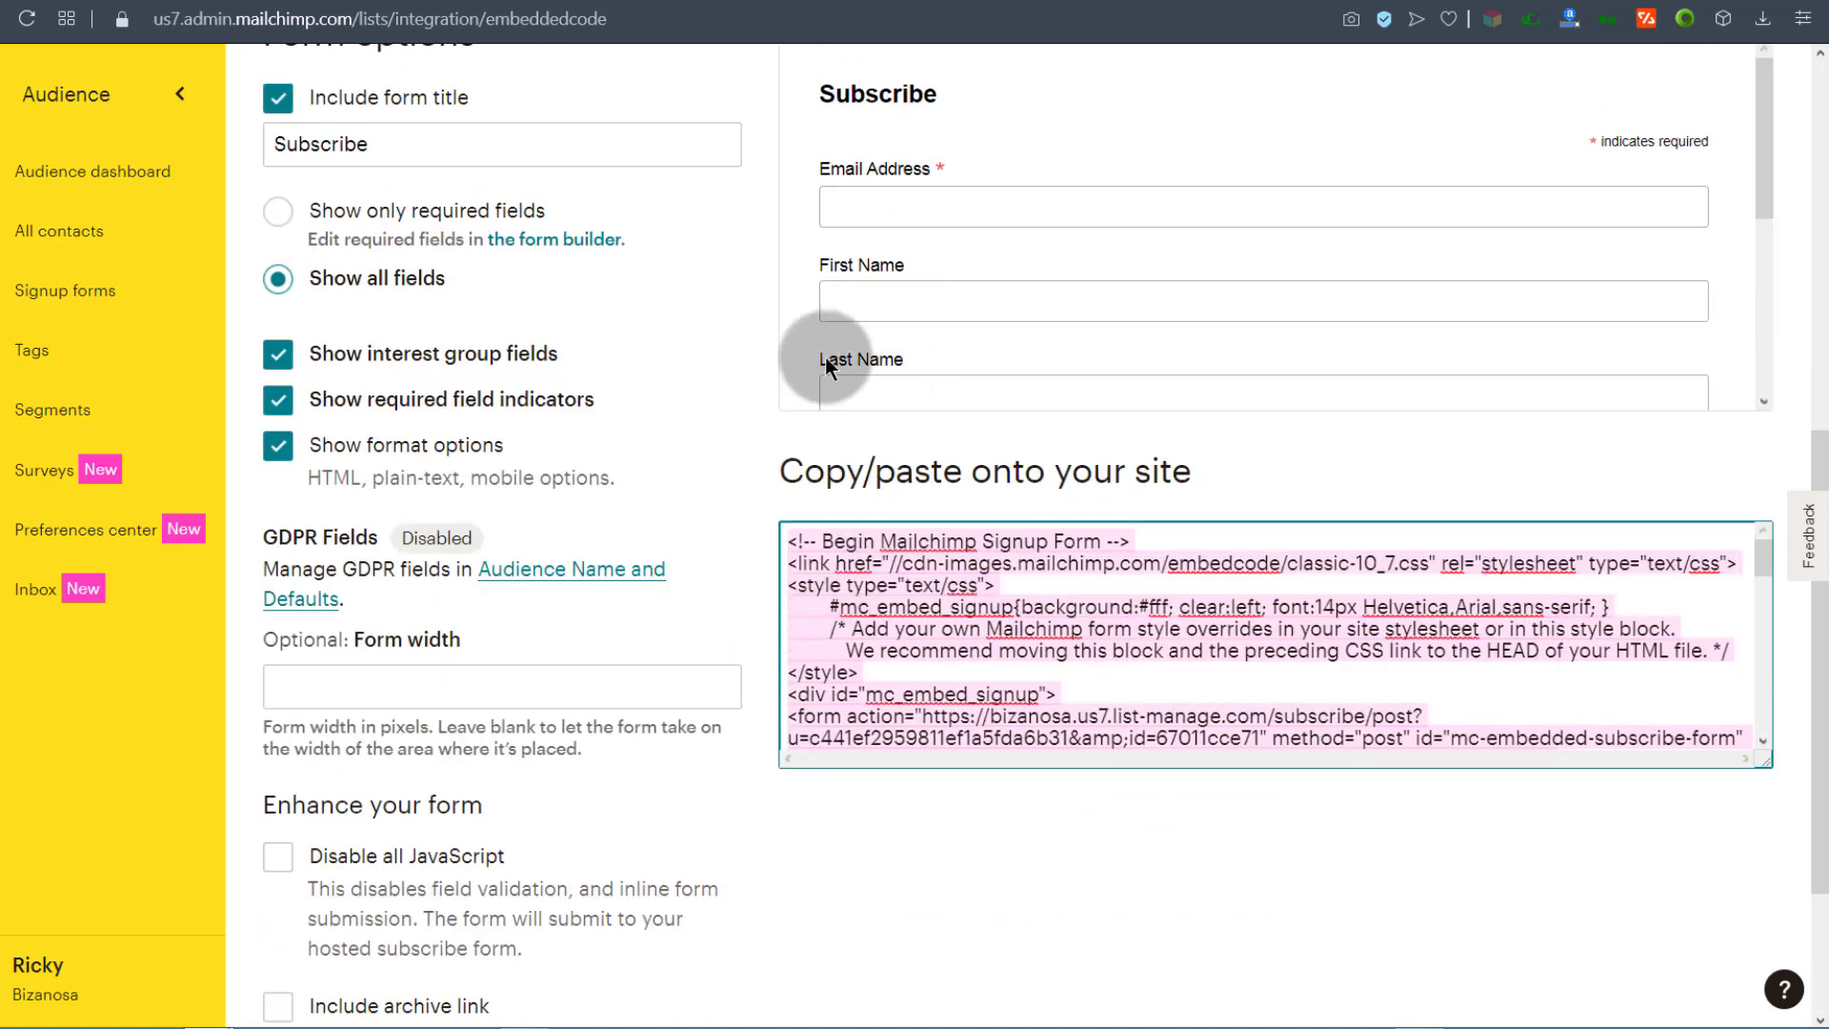
# Step: Set the Birthday field's visibility to Hidden and return to the Embedded forms code
pyautogui.click(548, 1)
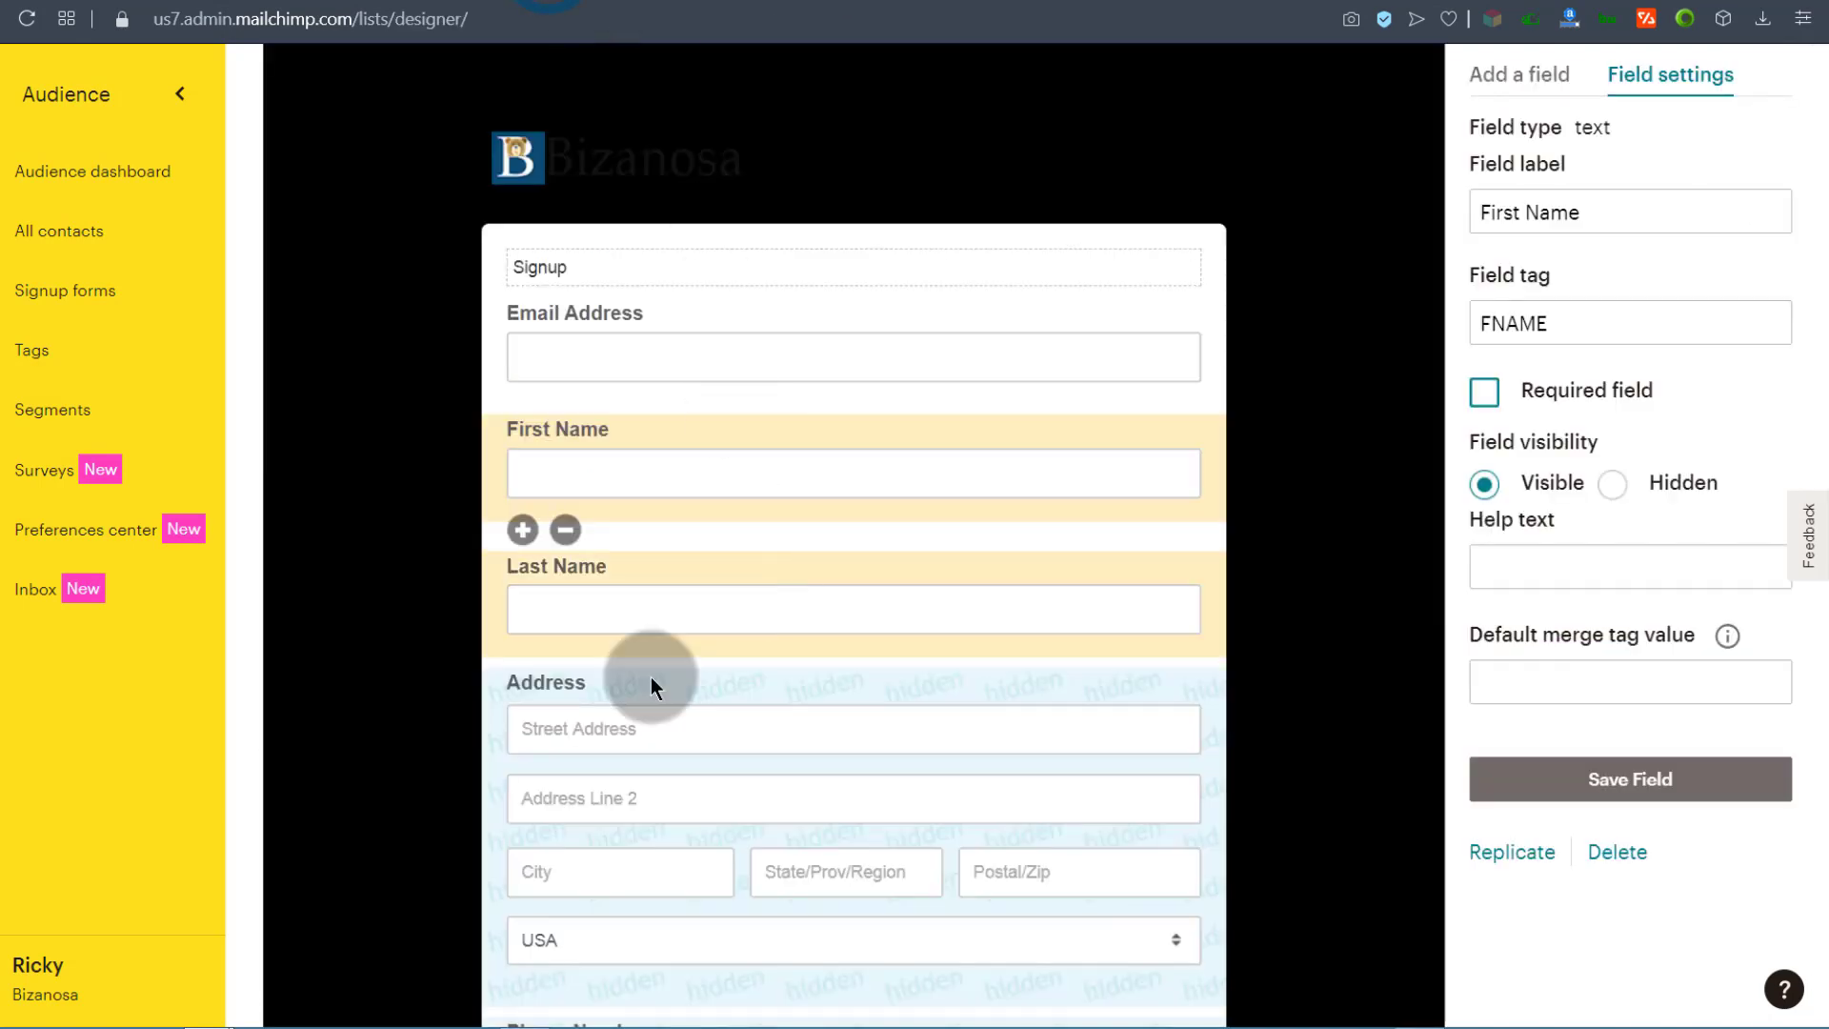
pyautogui.scroll(-6, 651, 684)
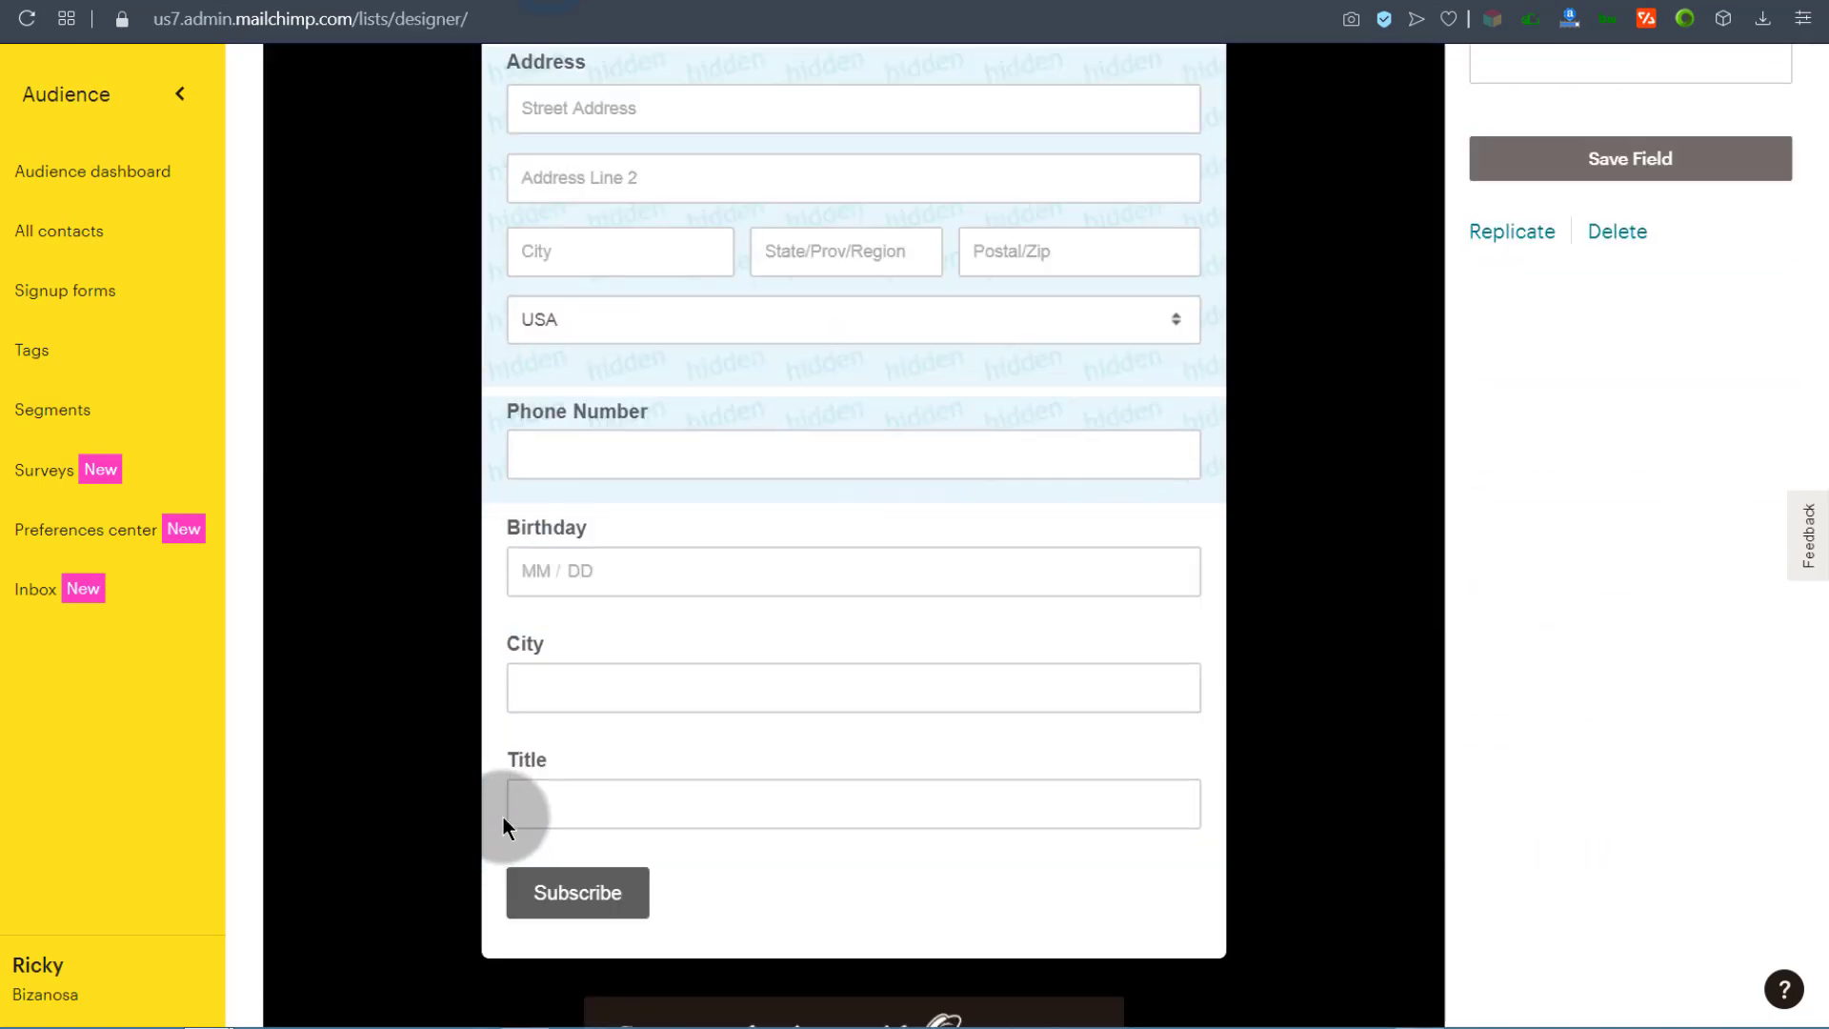
pyautogui.click(610, 524)
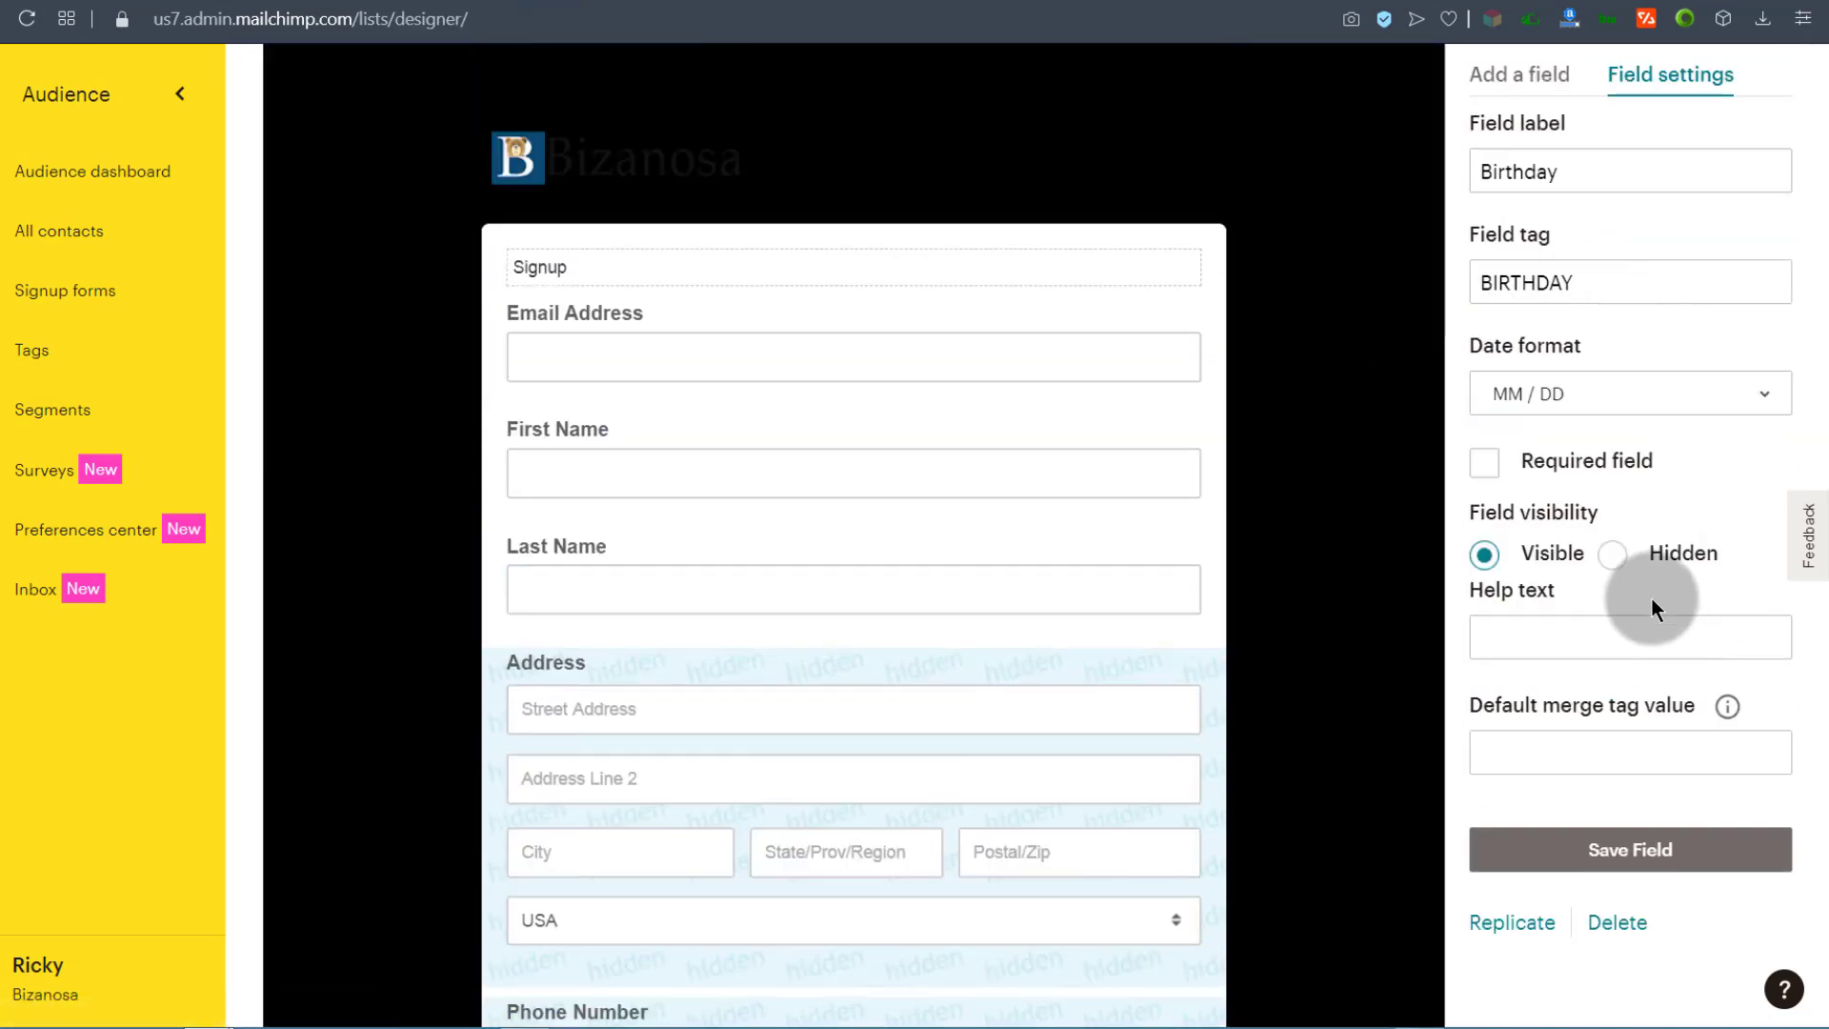
pyautogui.click(1614, 554)
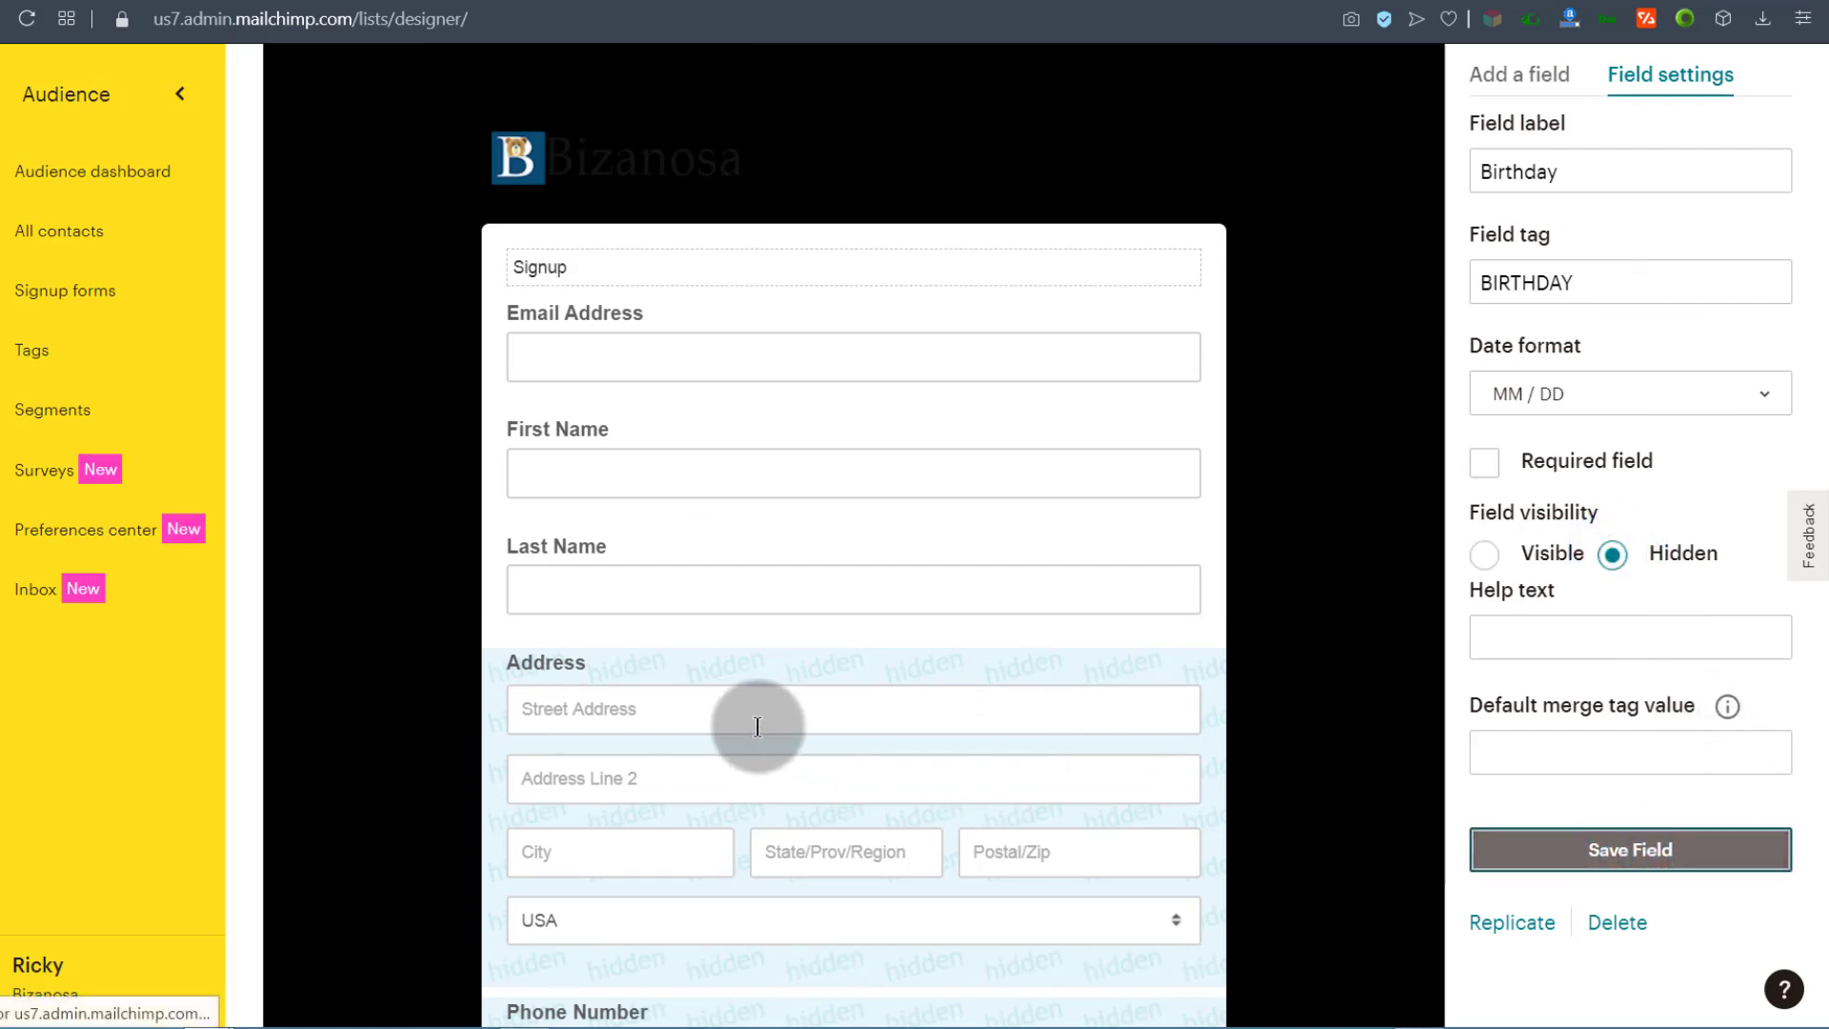
pyautogui.scroll(-8, 751, 686)
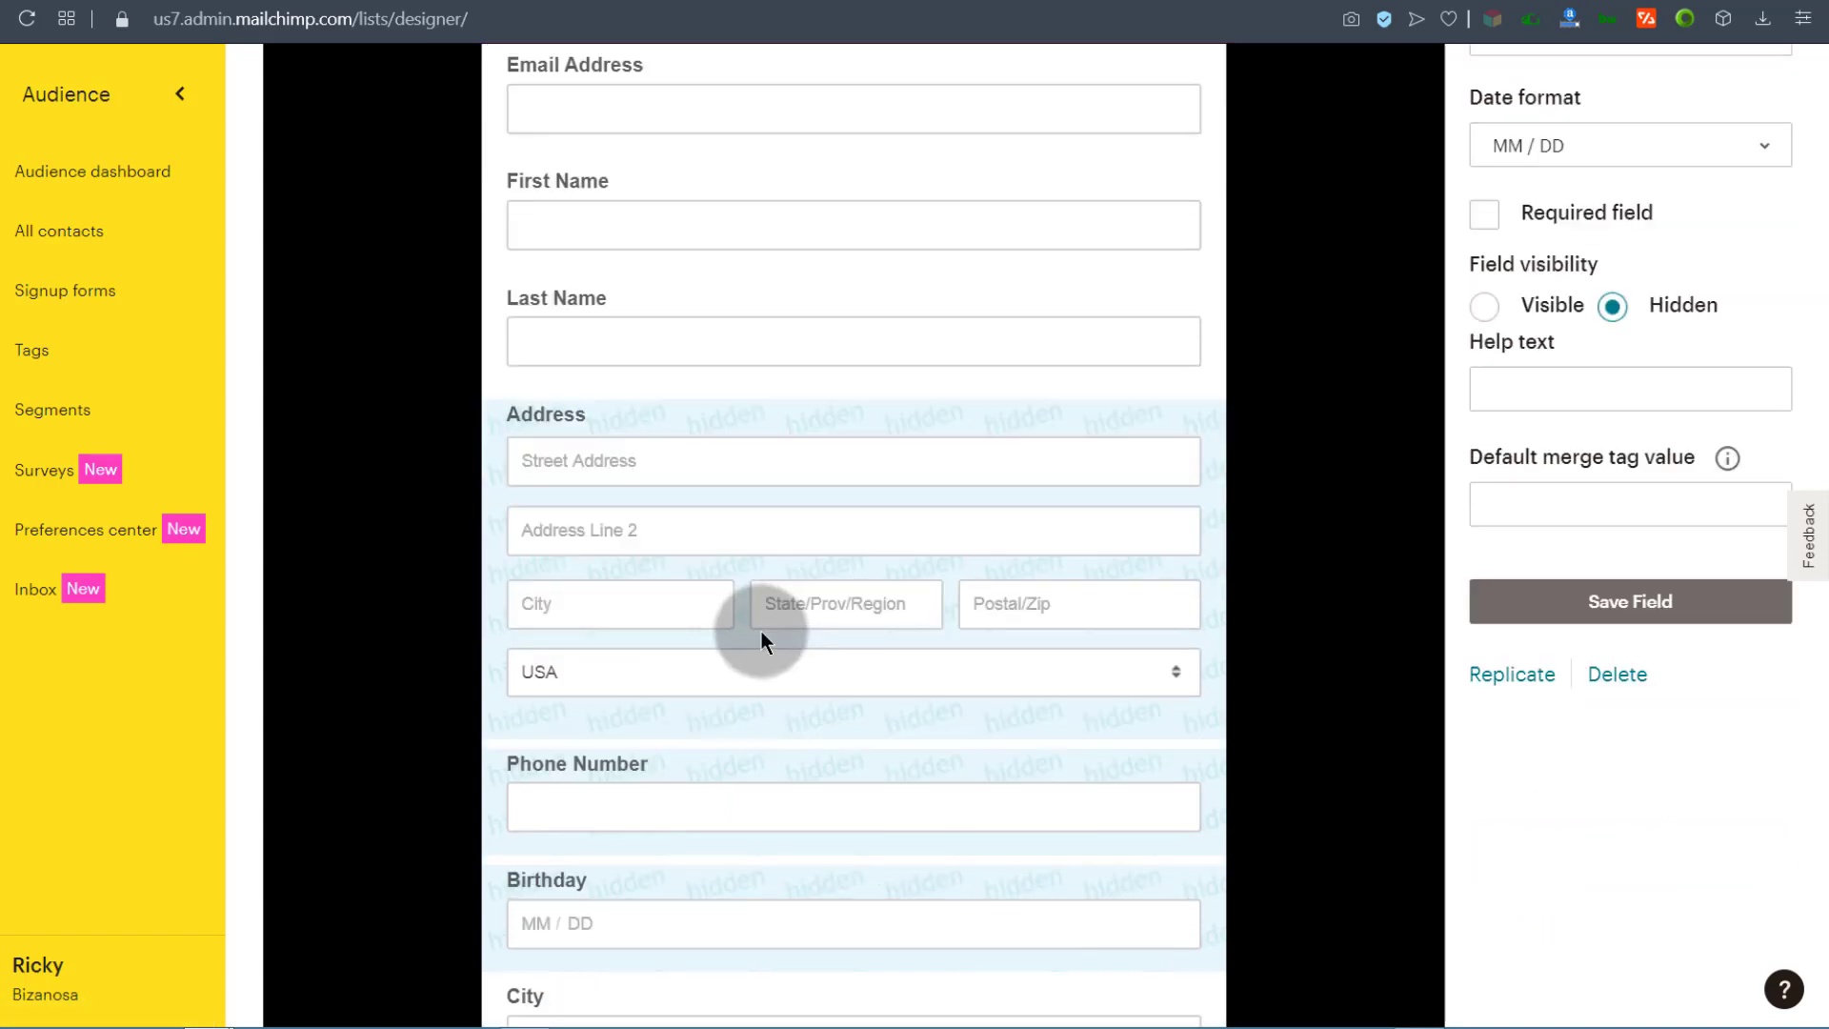
pyautogui.scroll(-1, 724, 750)
pyautogui.scroll(12, 666, 621)
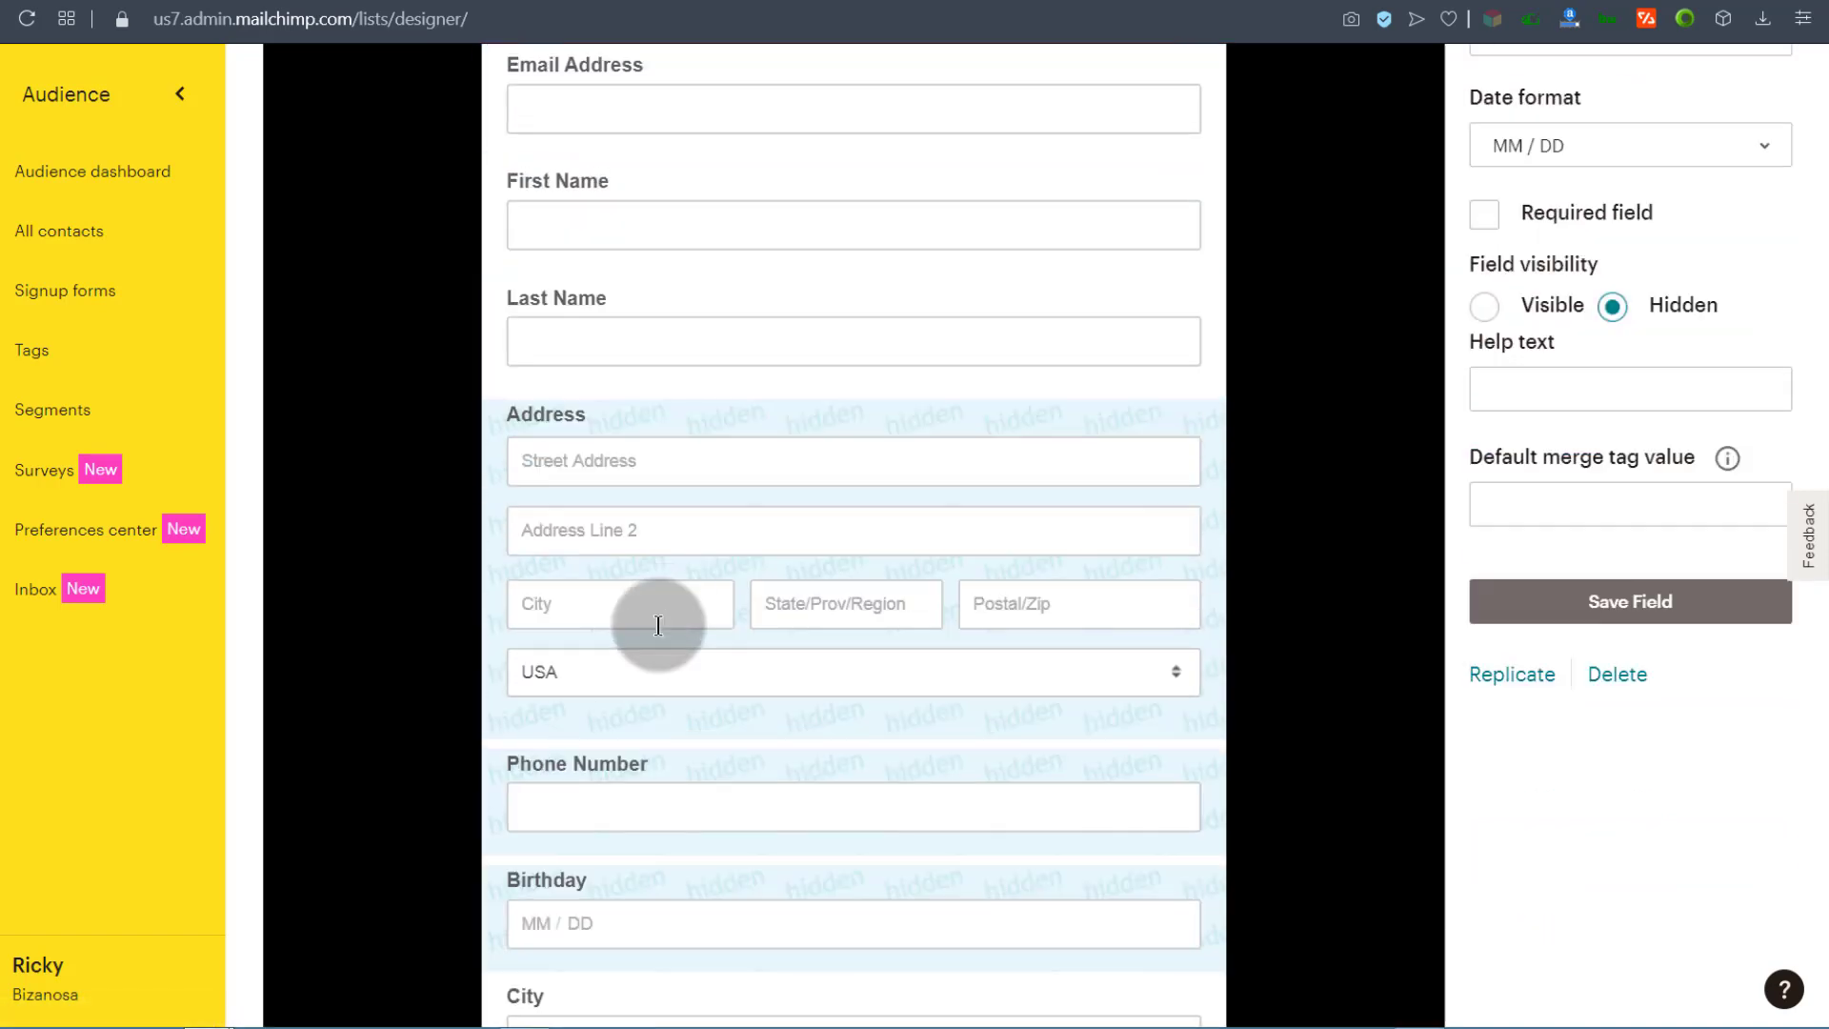
pyautogui.scroll(-5, 745, 753)
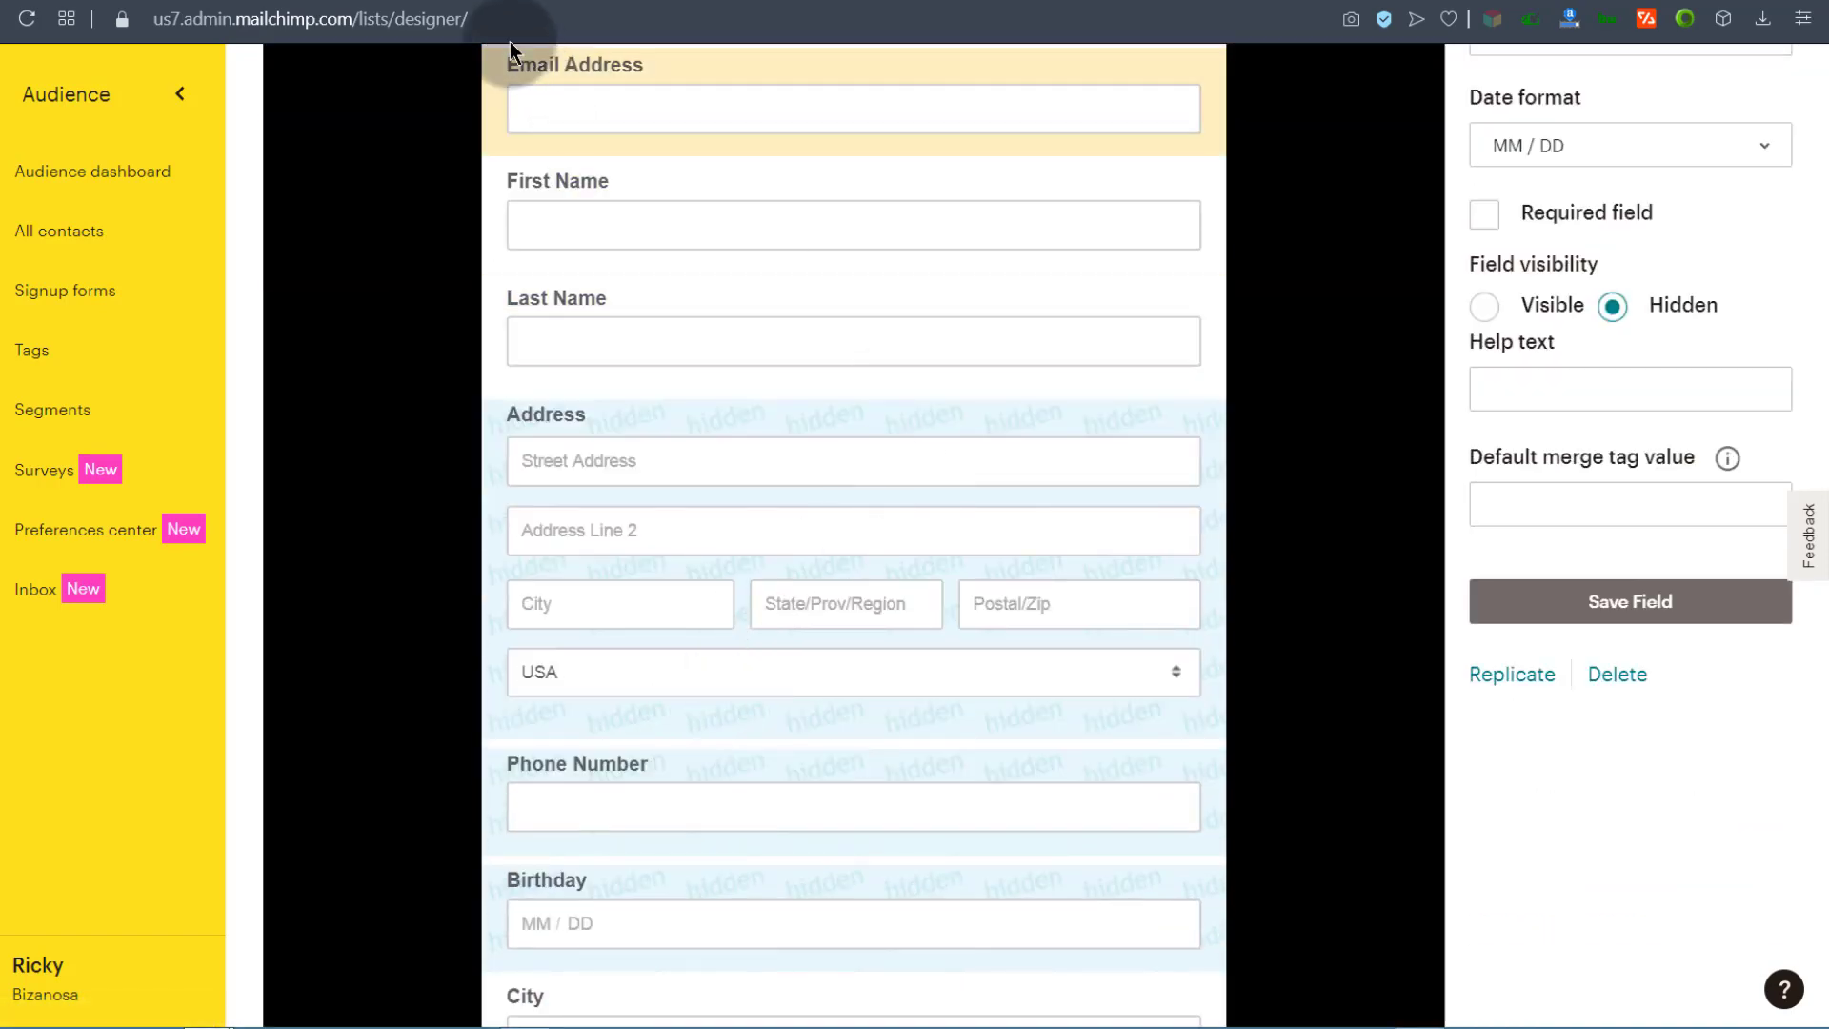
pyautogui.click(384, 1)
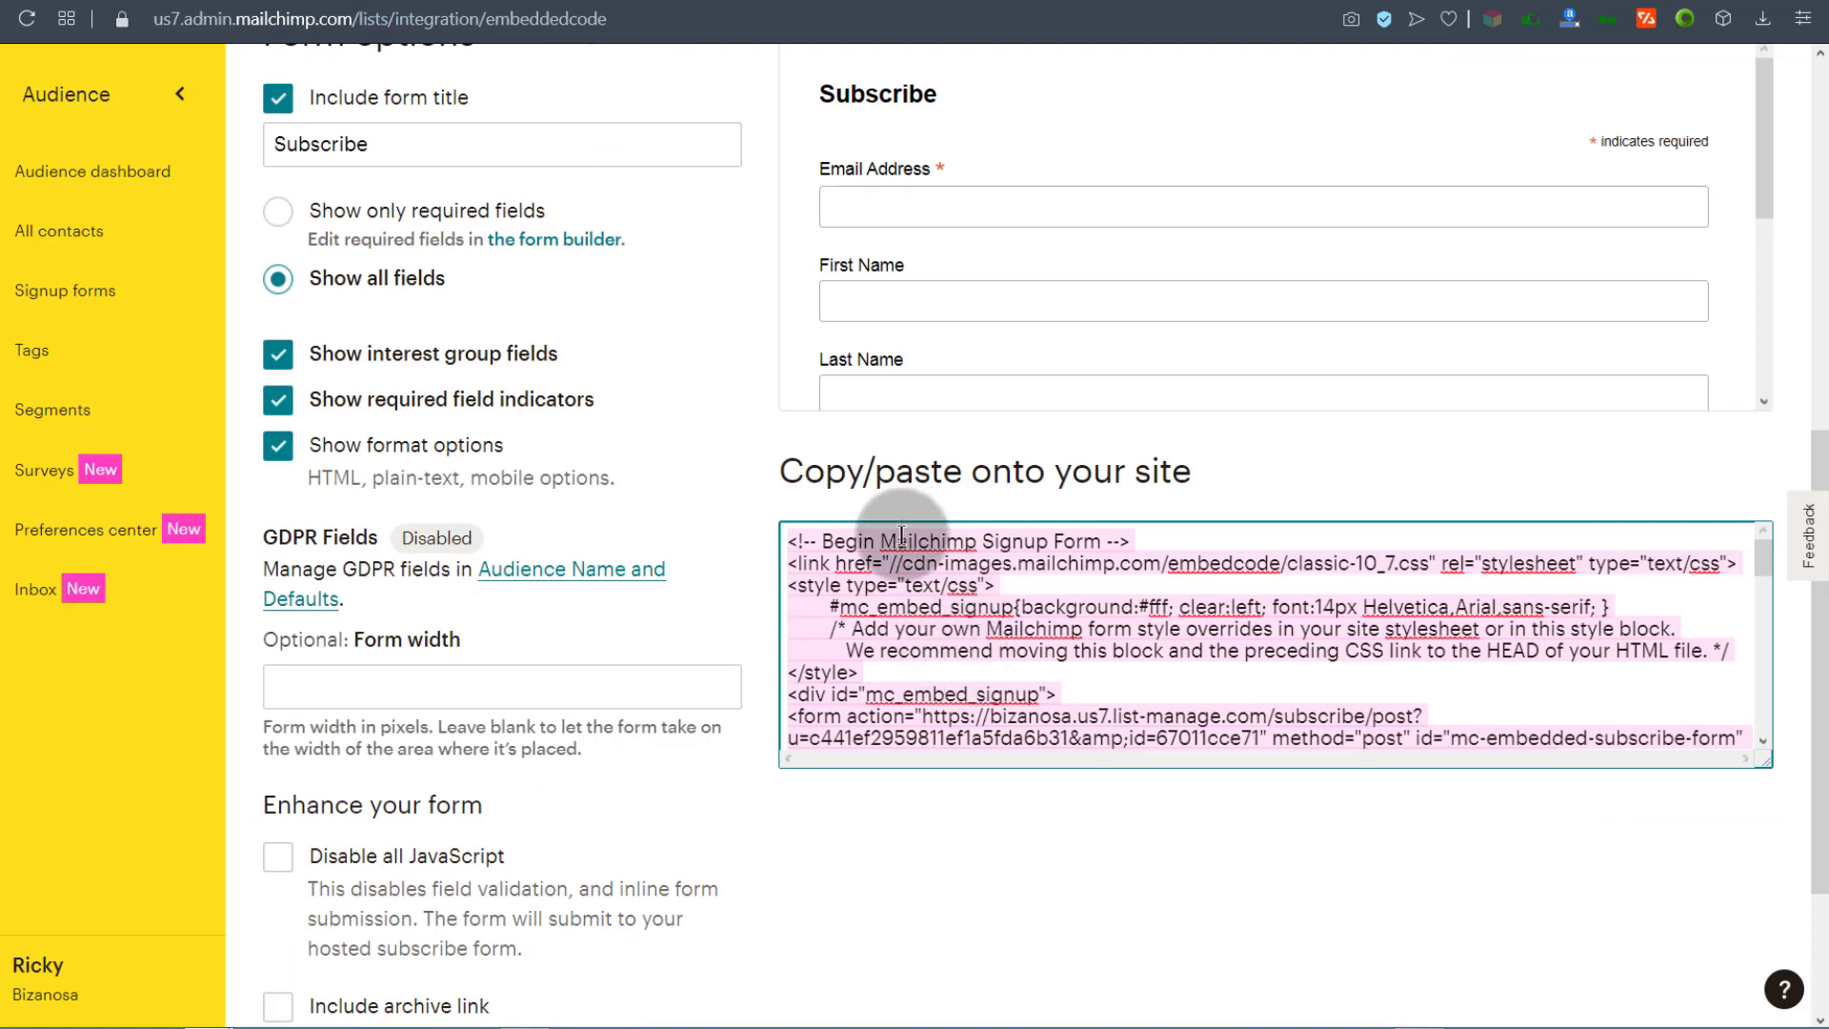
# Step: Copy the signup form code from the copy/paste code box
pyautogui.scroll(-5, 943, 684)
pyautogui.scroll(5, 964, 655)
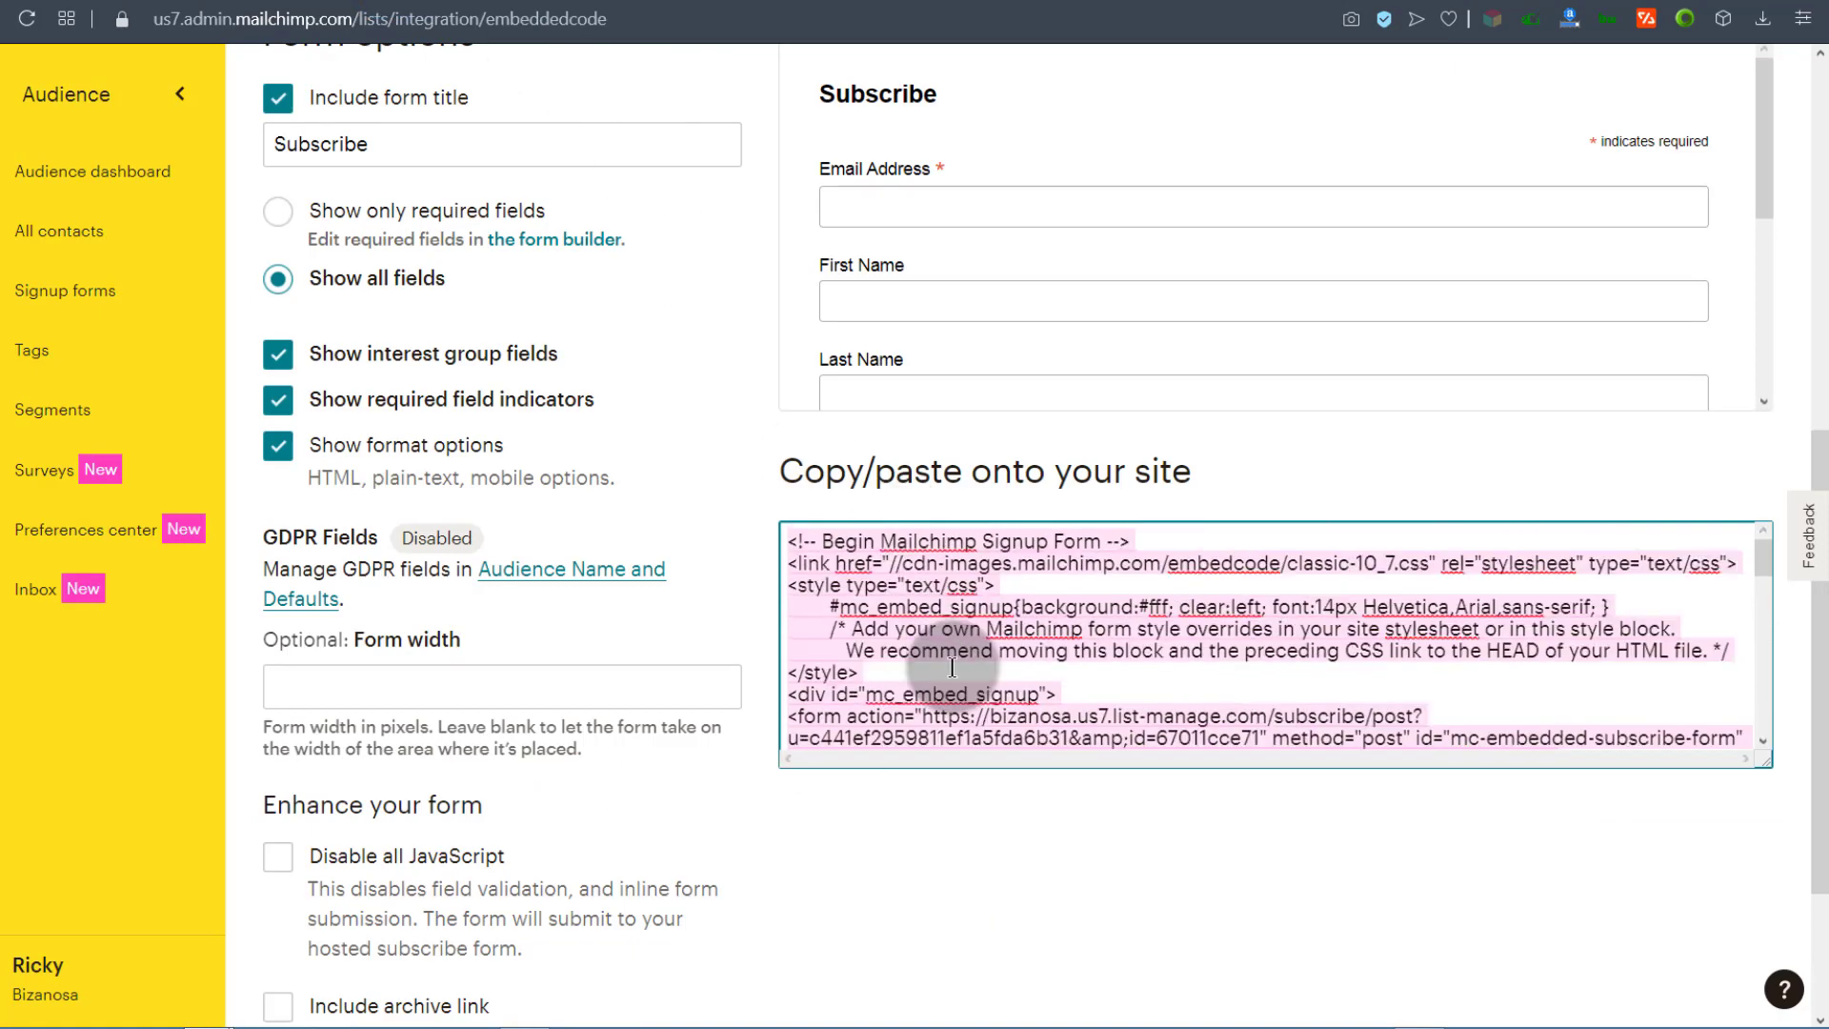
pyautogui.rightClick(888, 560)
pyautogui.click(938, 141)
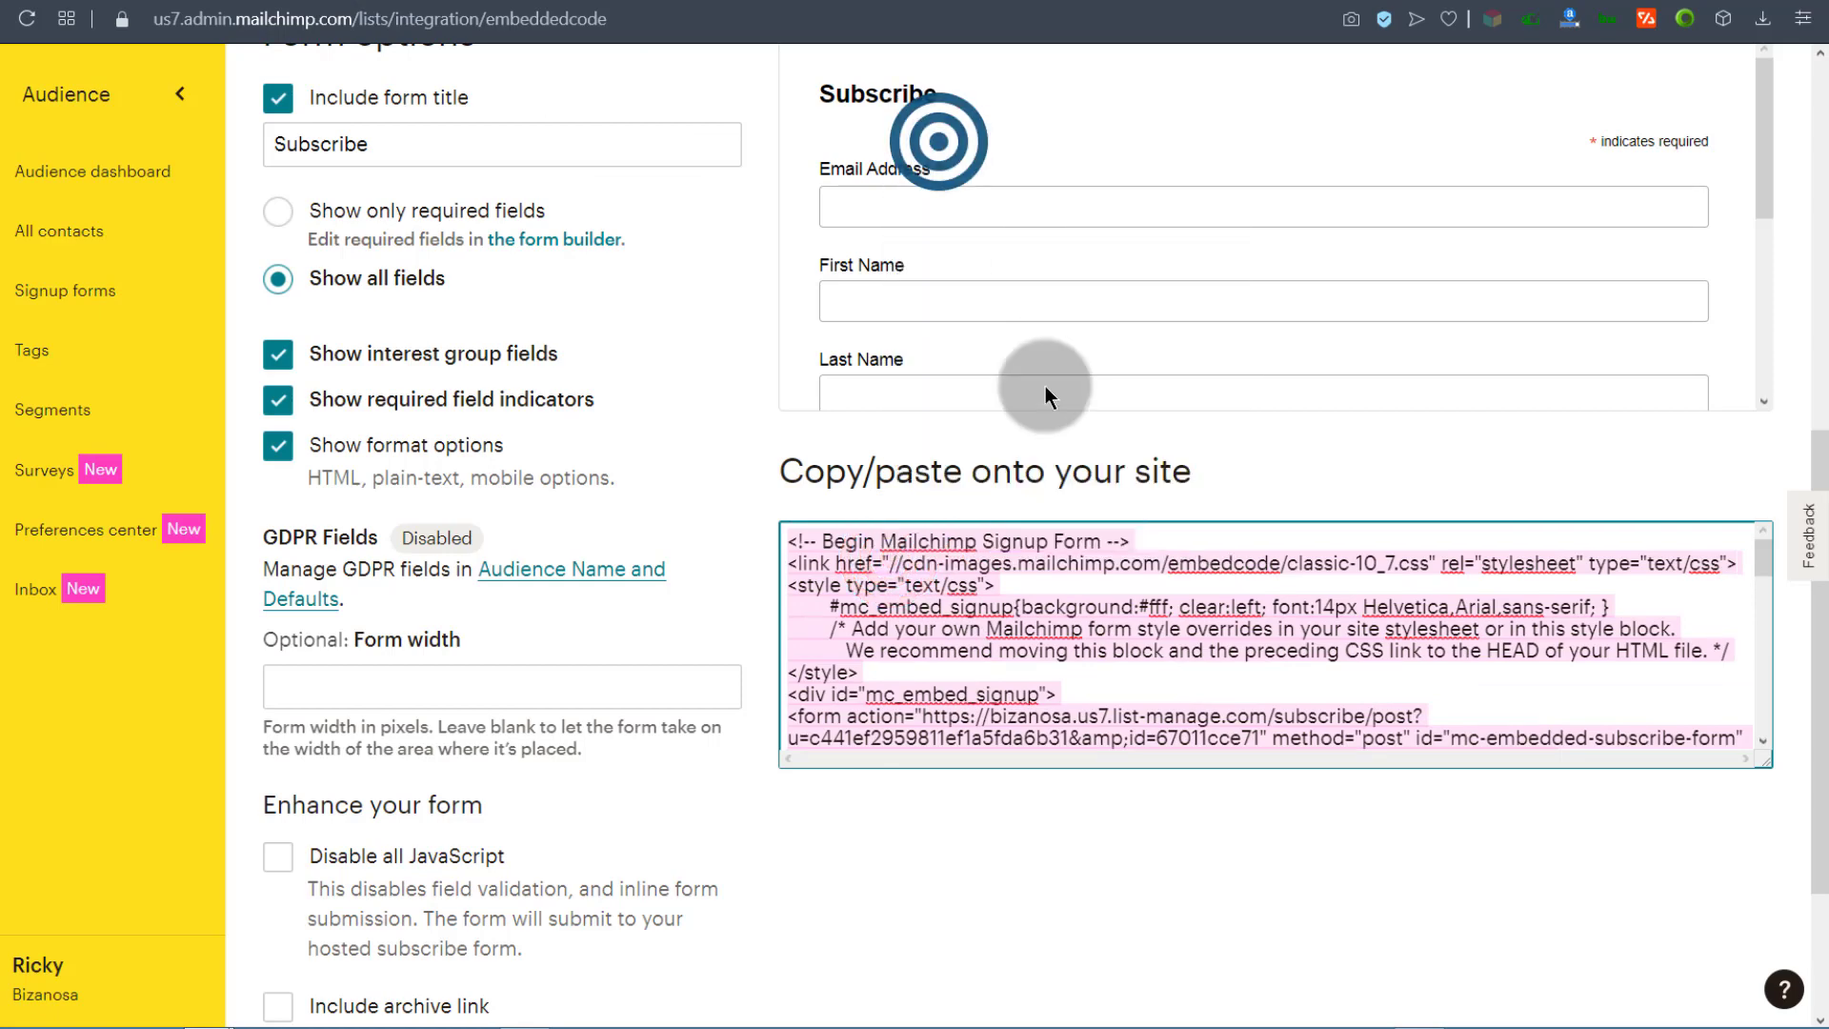
pyautogui.scroll(-5, 1002, 471)
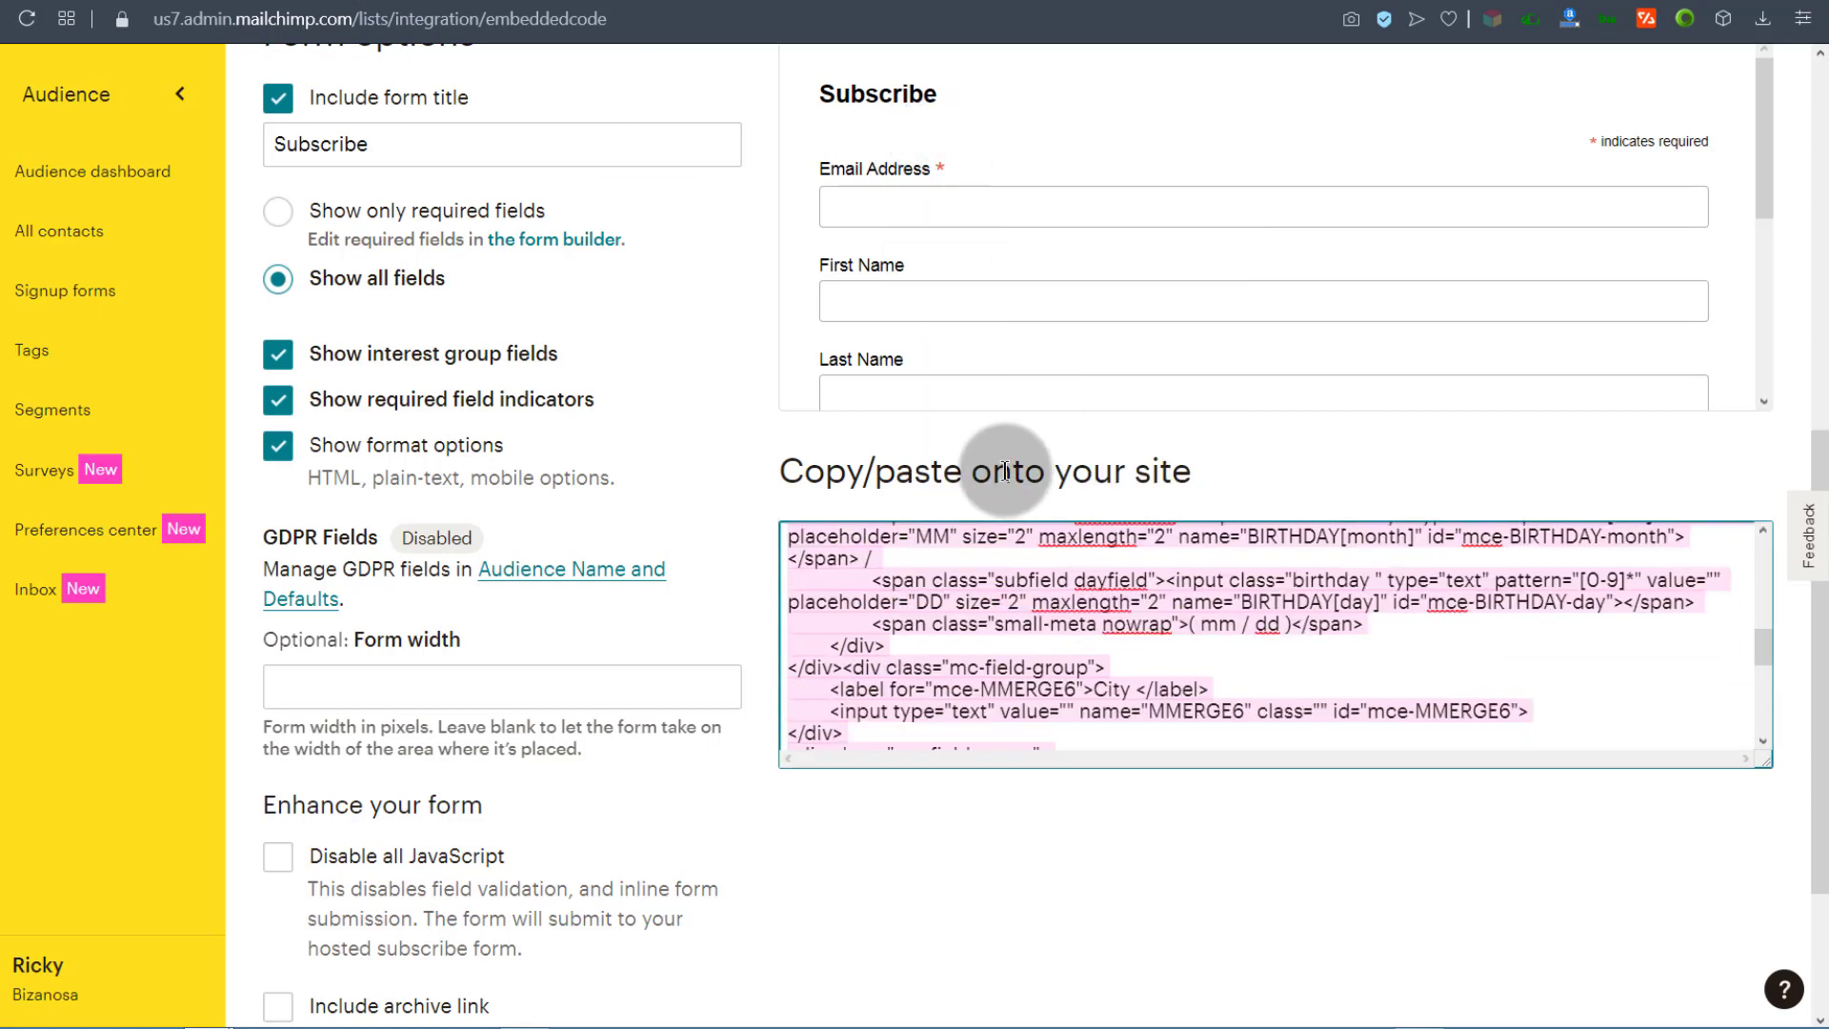
pyautogui.rightClick(825, 550)
pyautogui.click(973, 131)
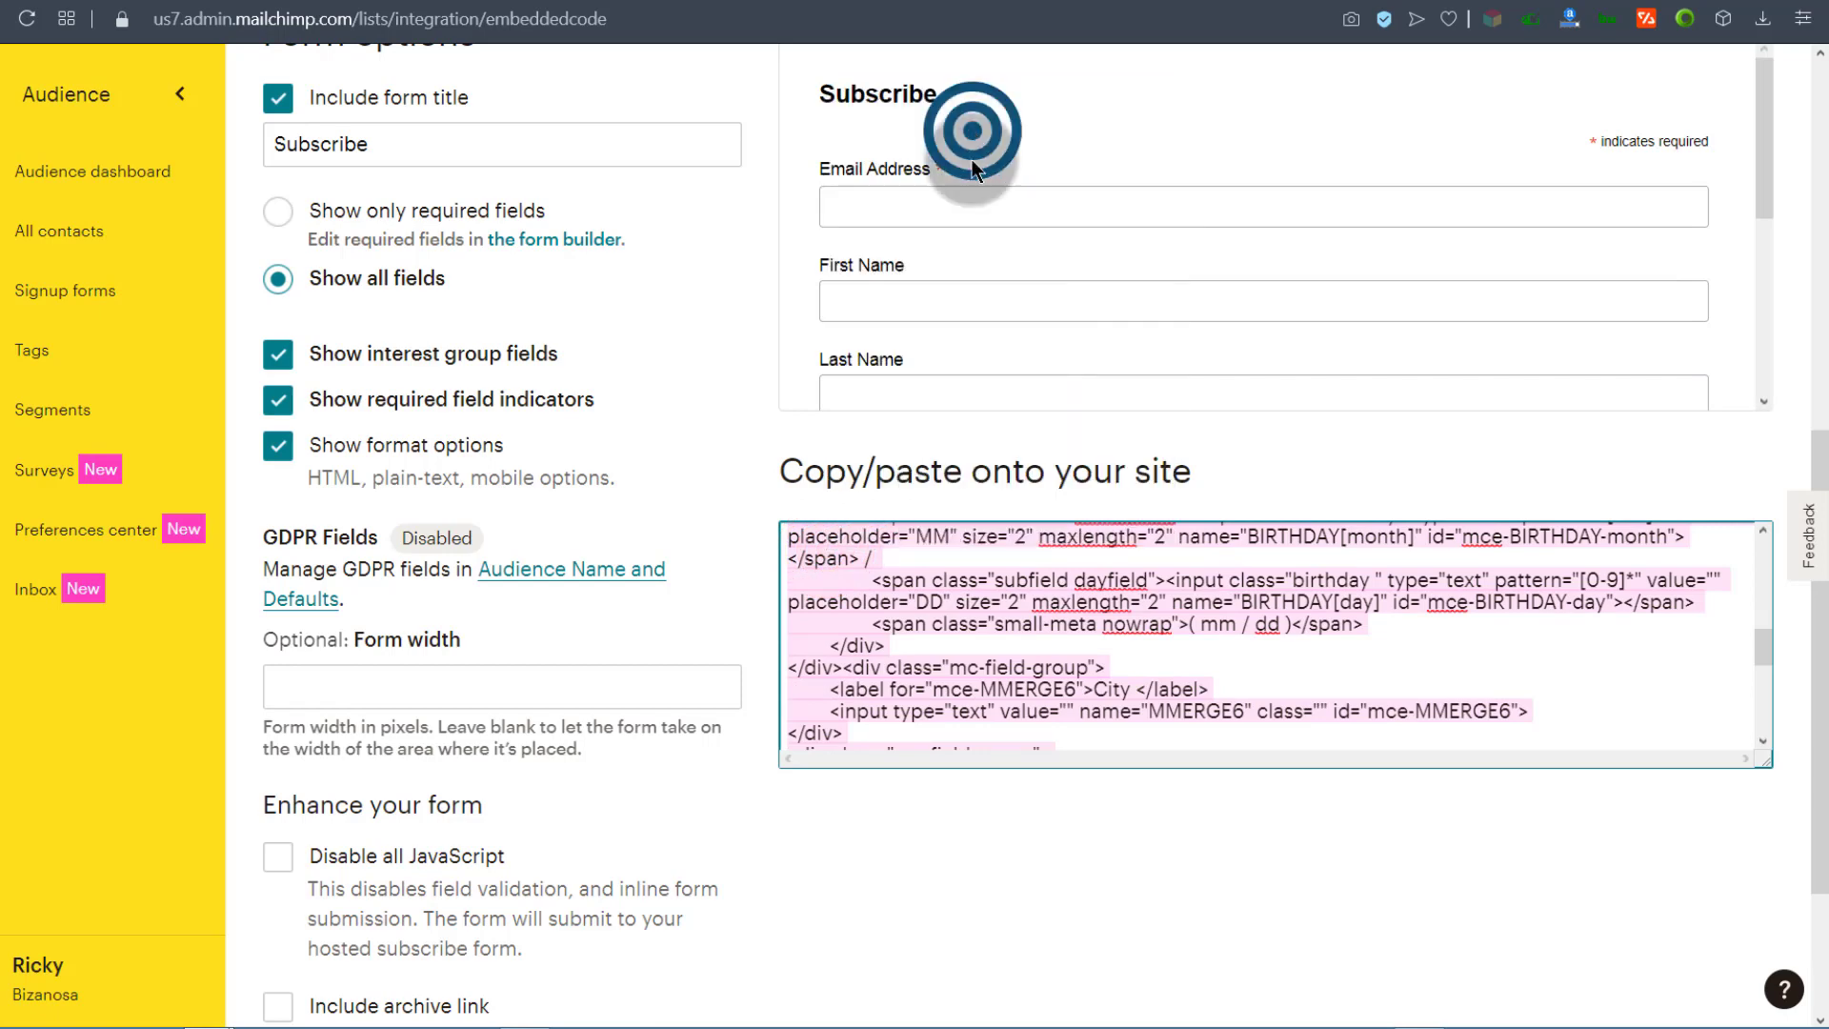
pyautogui.scroll(5, 760, 604)
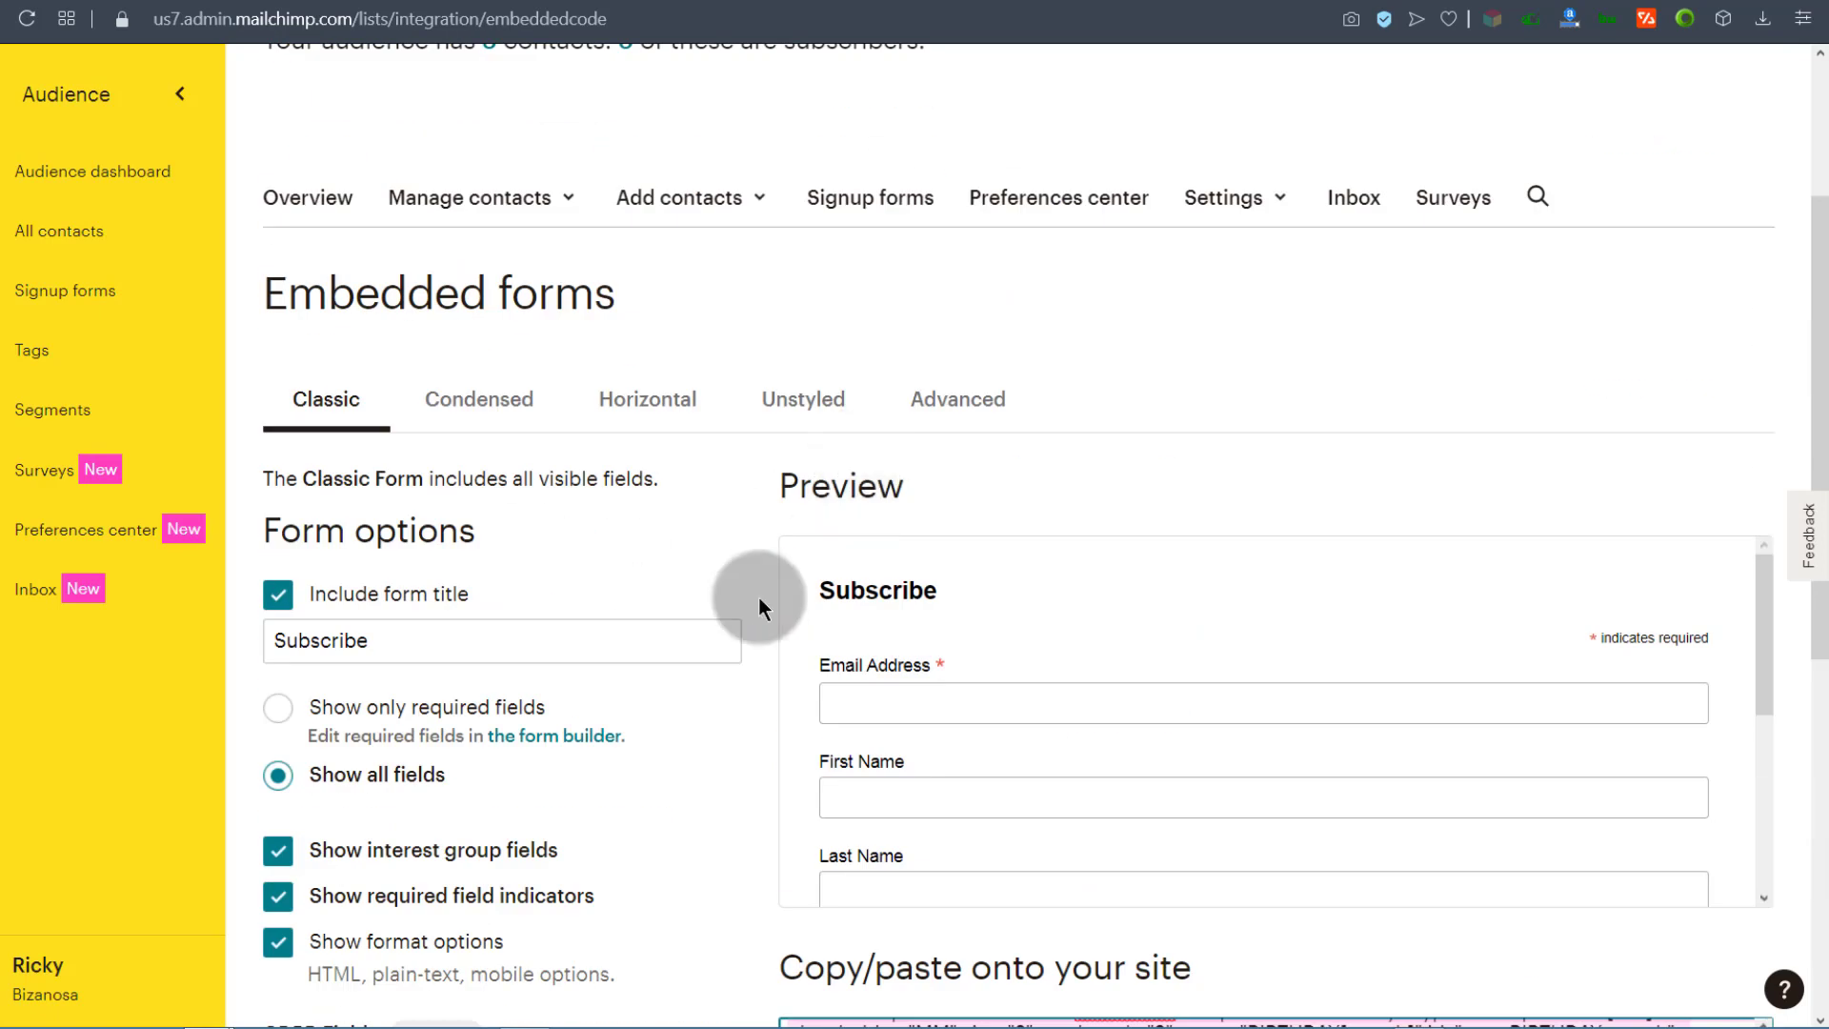
pyautogui.scroll(-3, 397, 474)
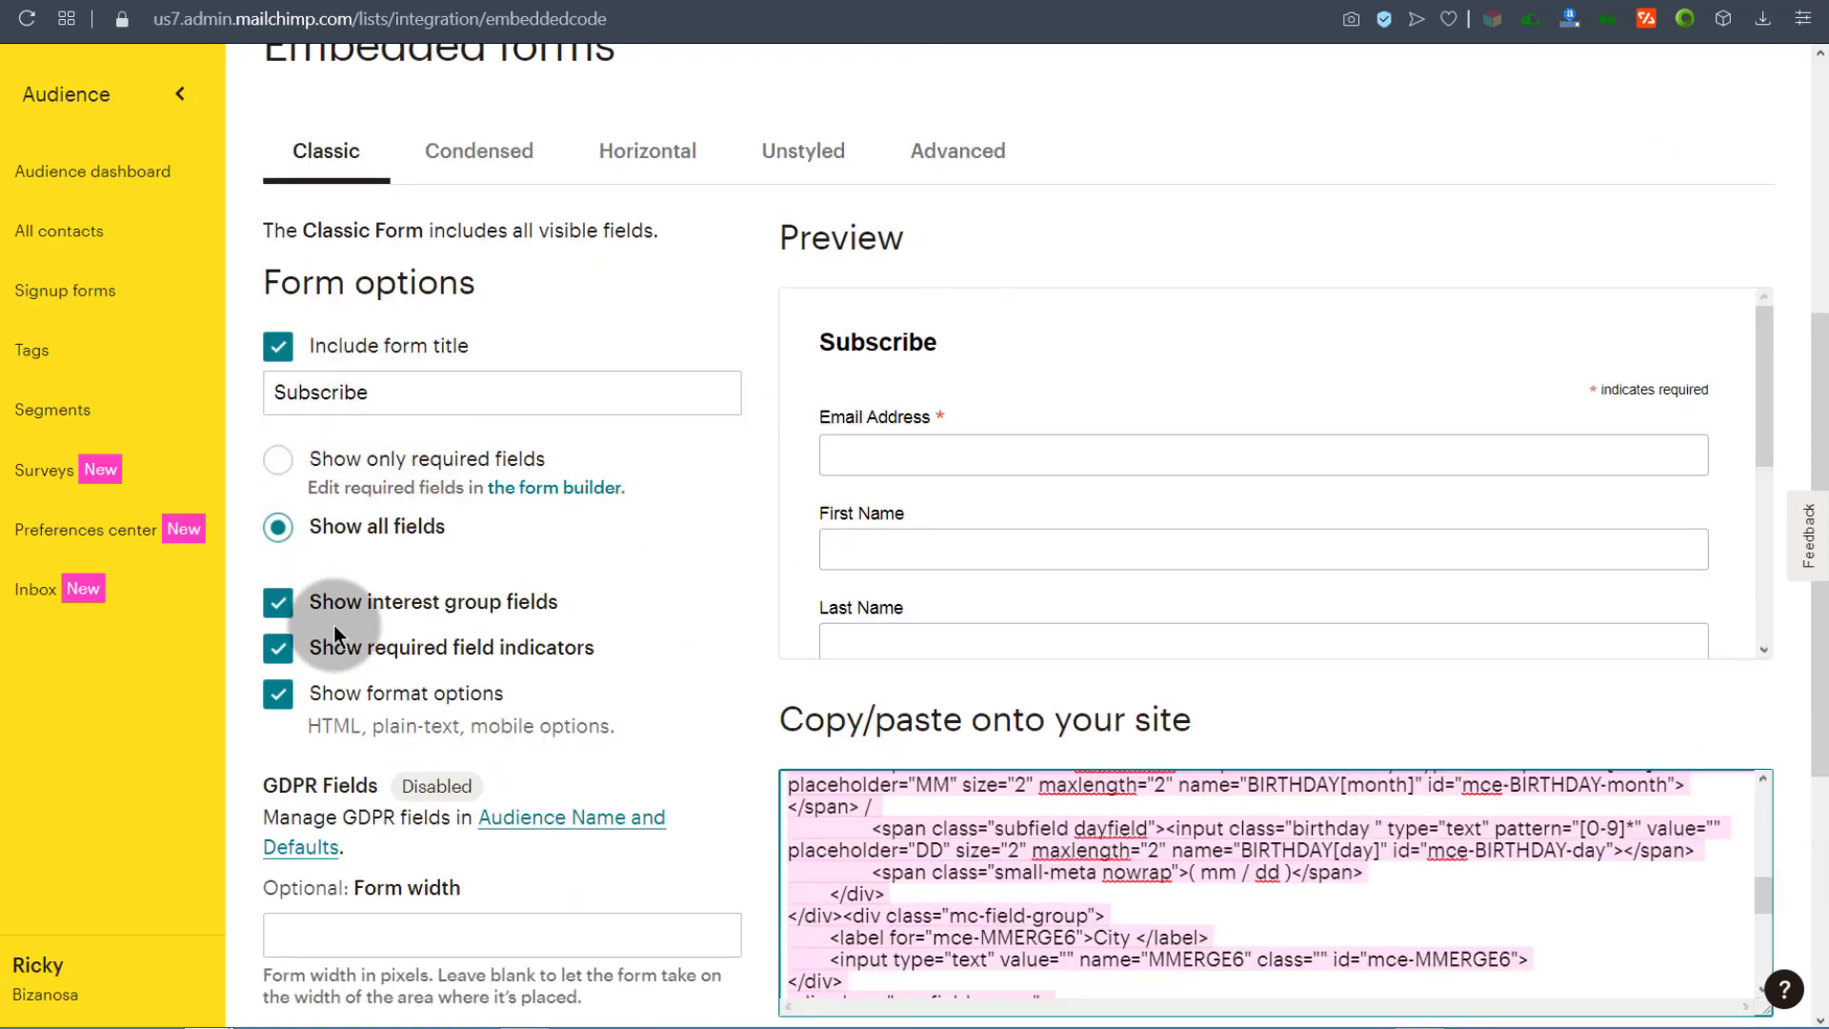
# Step: Limit the embedded form to required fields only, select all the updated code, and go to Shopify admin
pyautogui.click(278, 462)
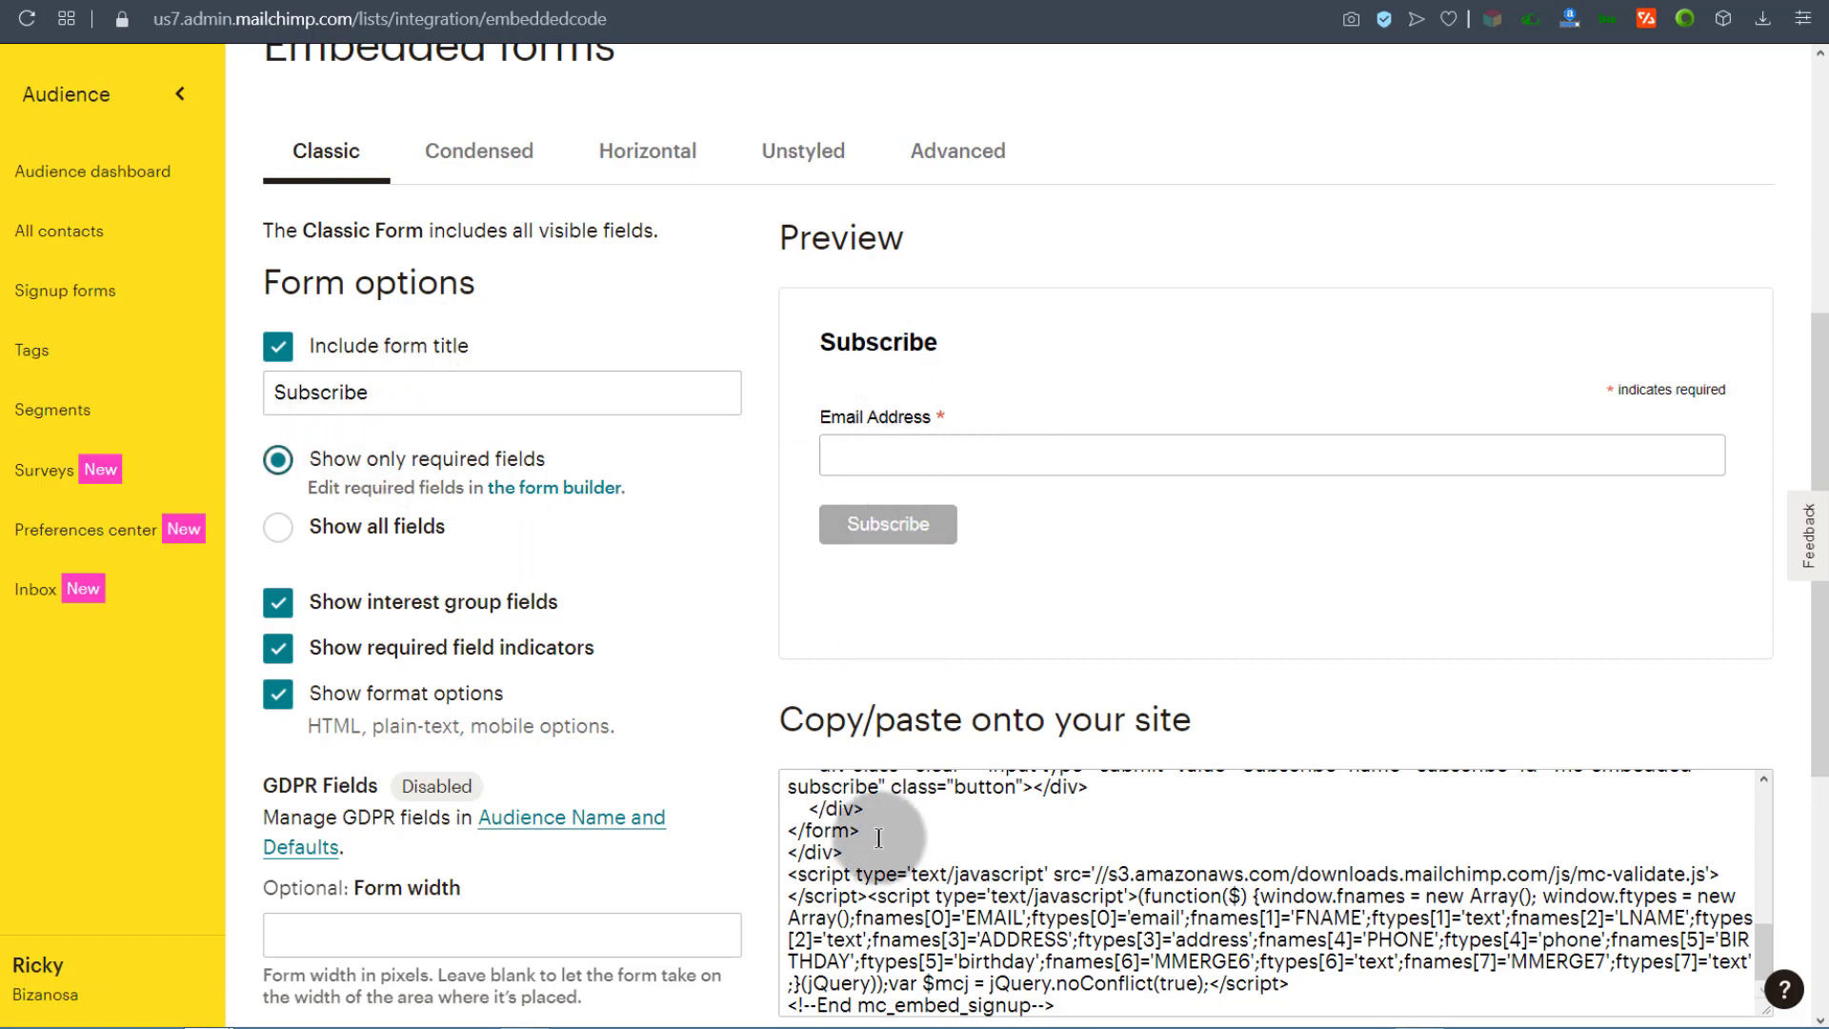
pyautogui.scroll(-4, 879, 838)
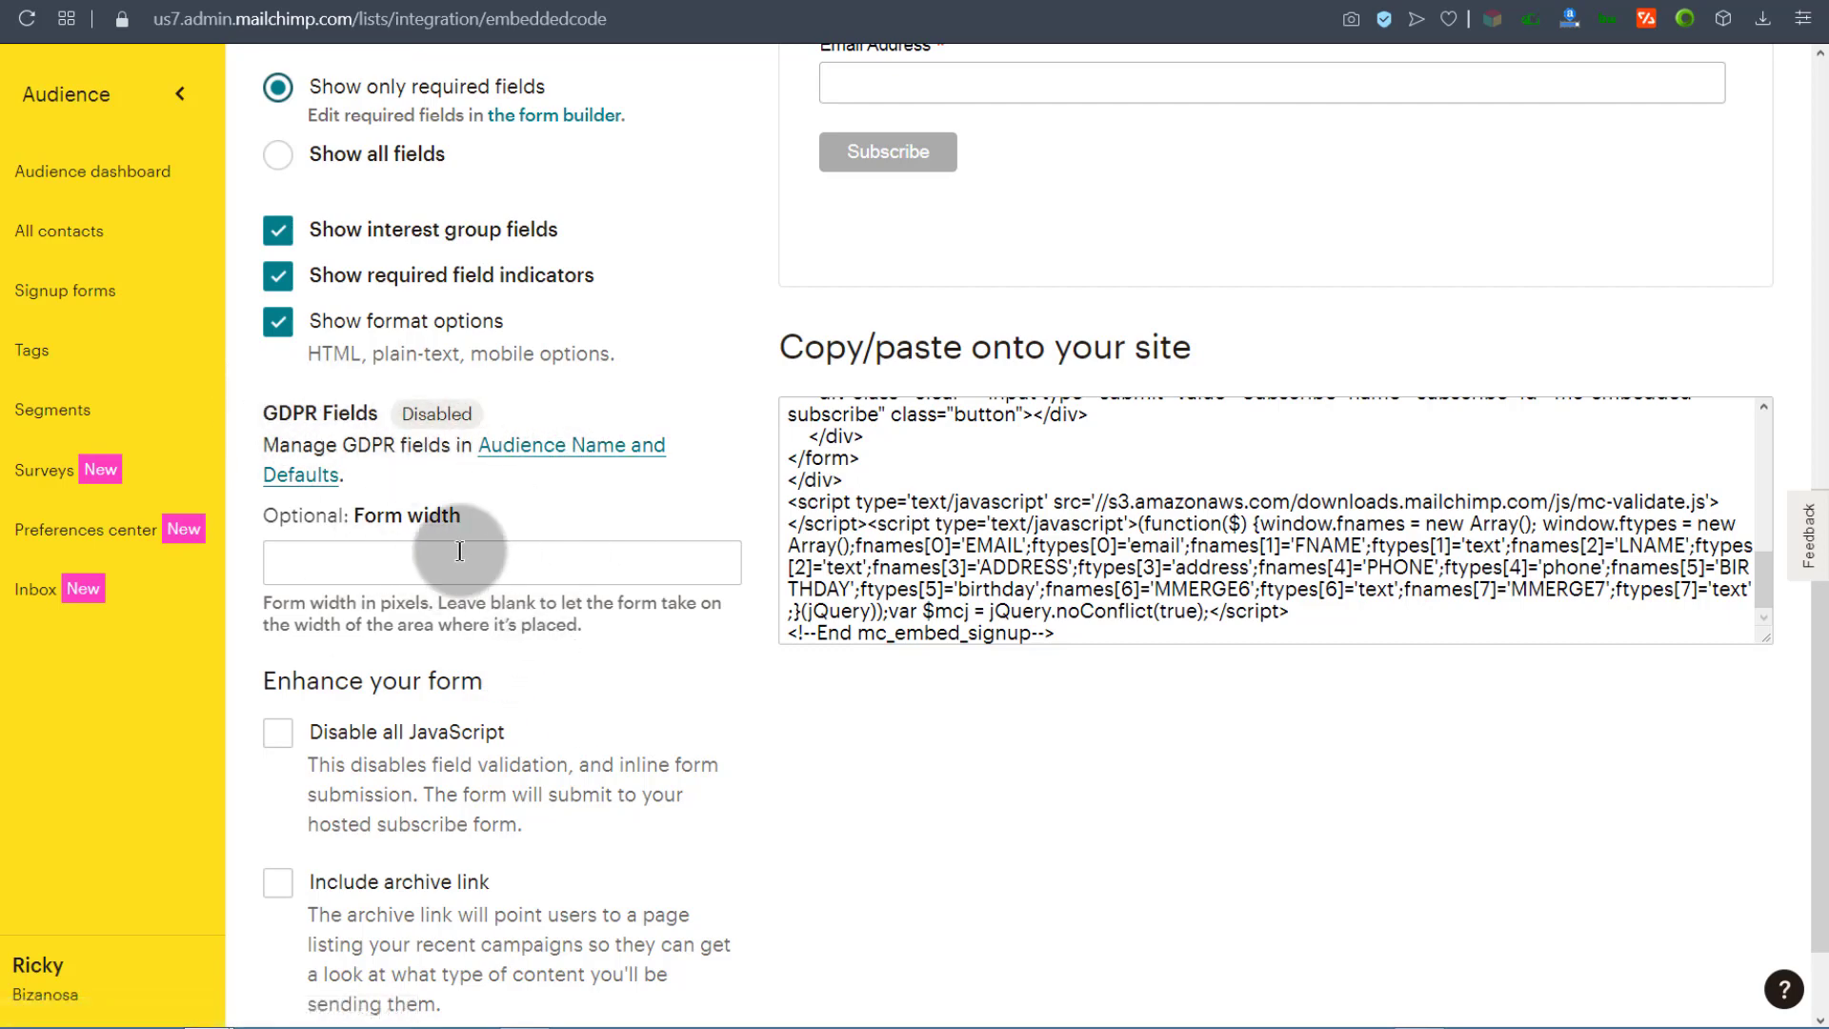
pyautogui.scroll(-1, 495, 533)
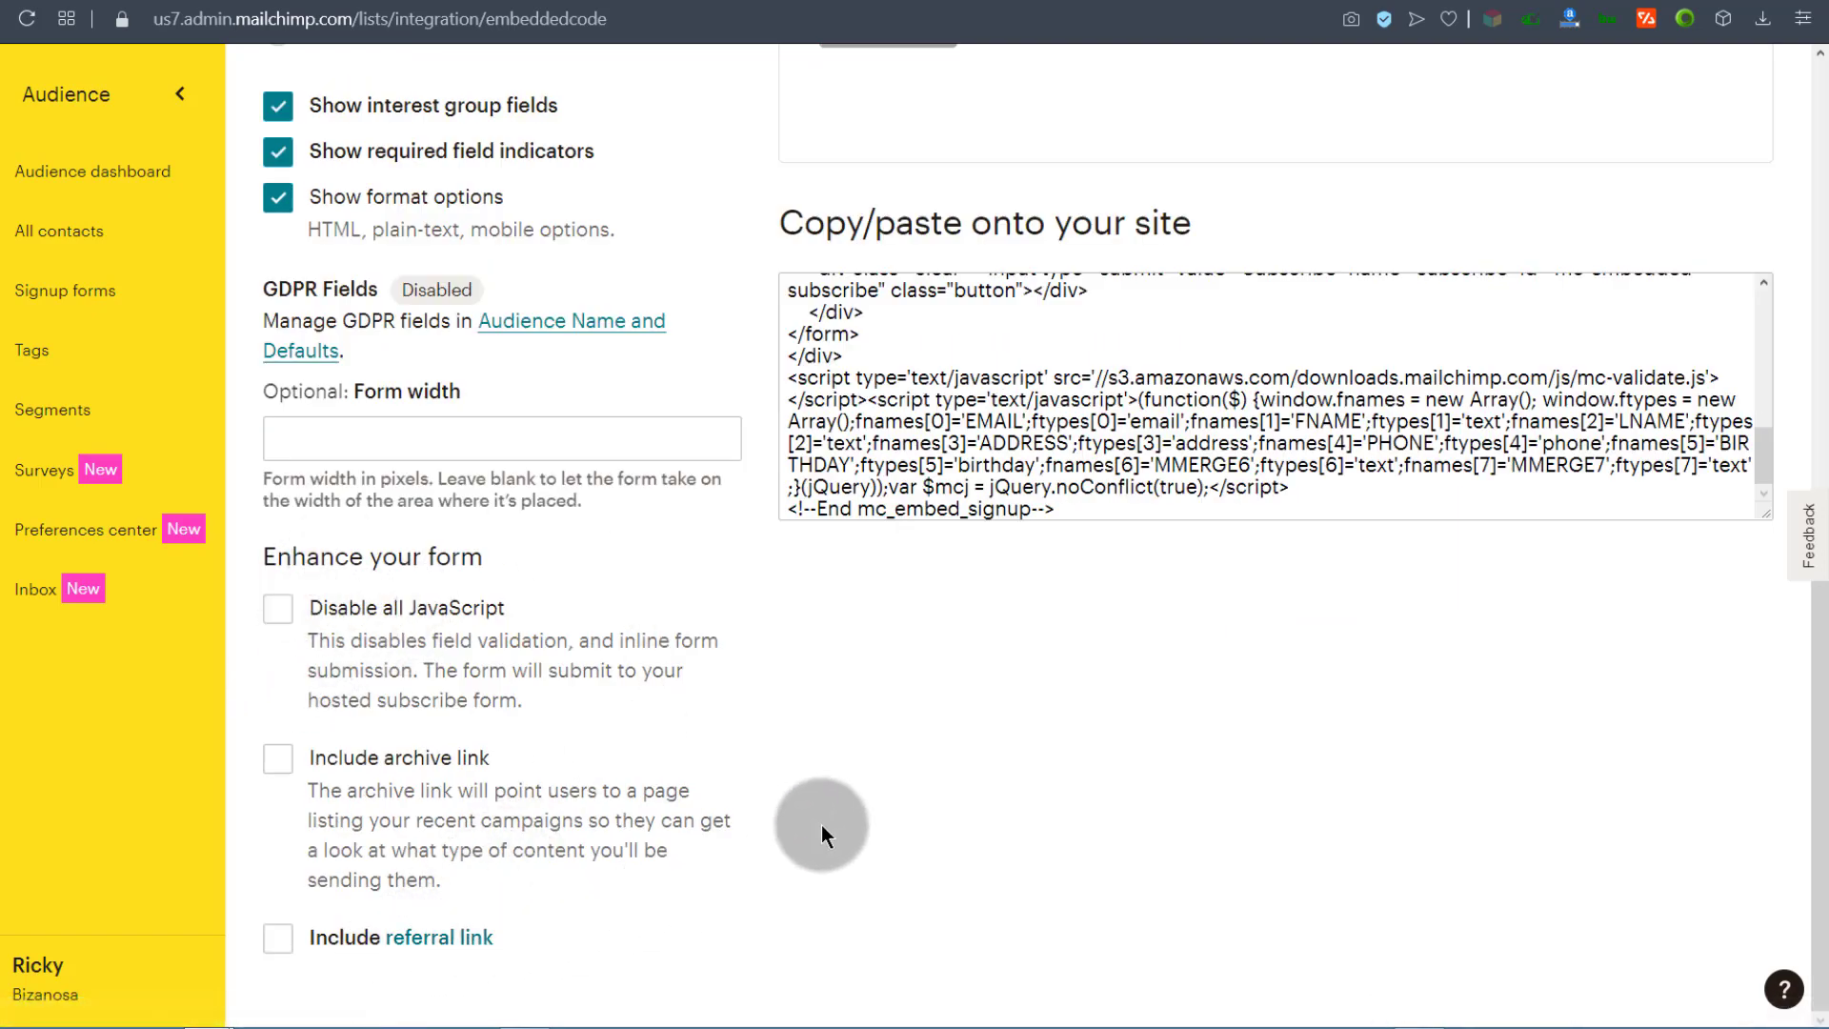
pyautogui.scroll(10, 905, 743)
pyautogui.scroll(-9, 721, 597)
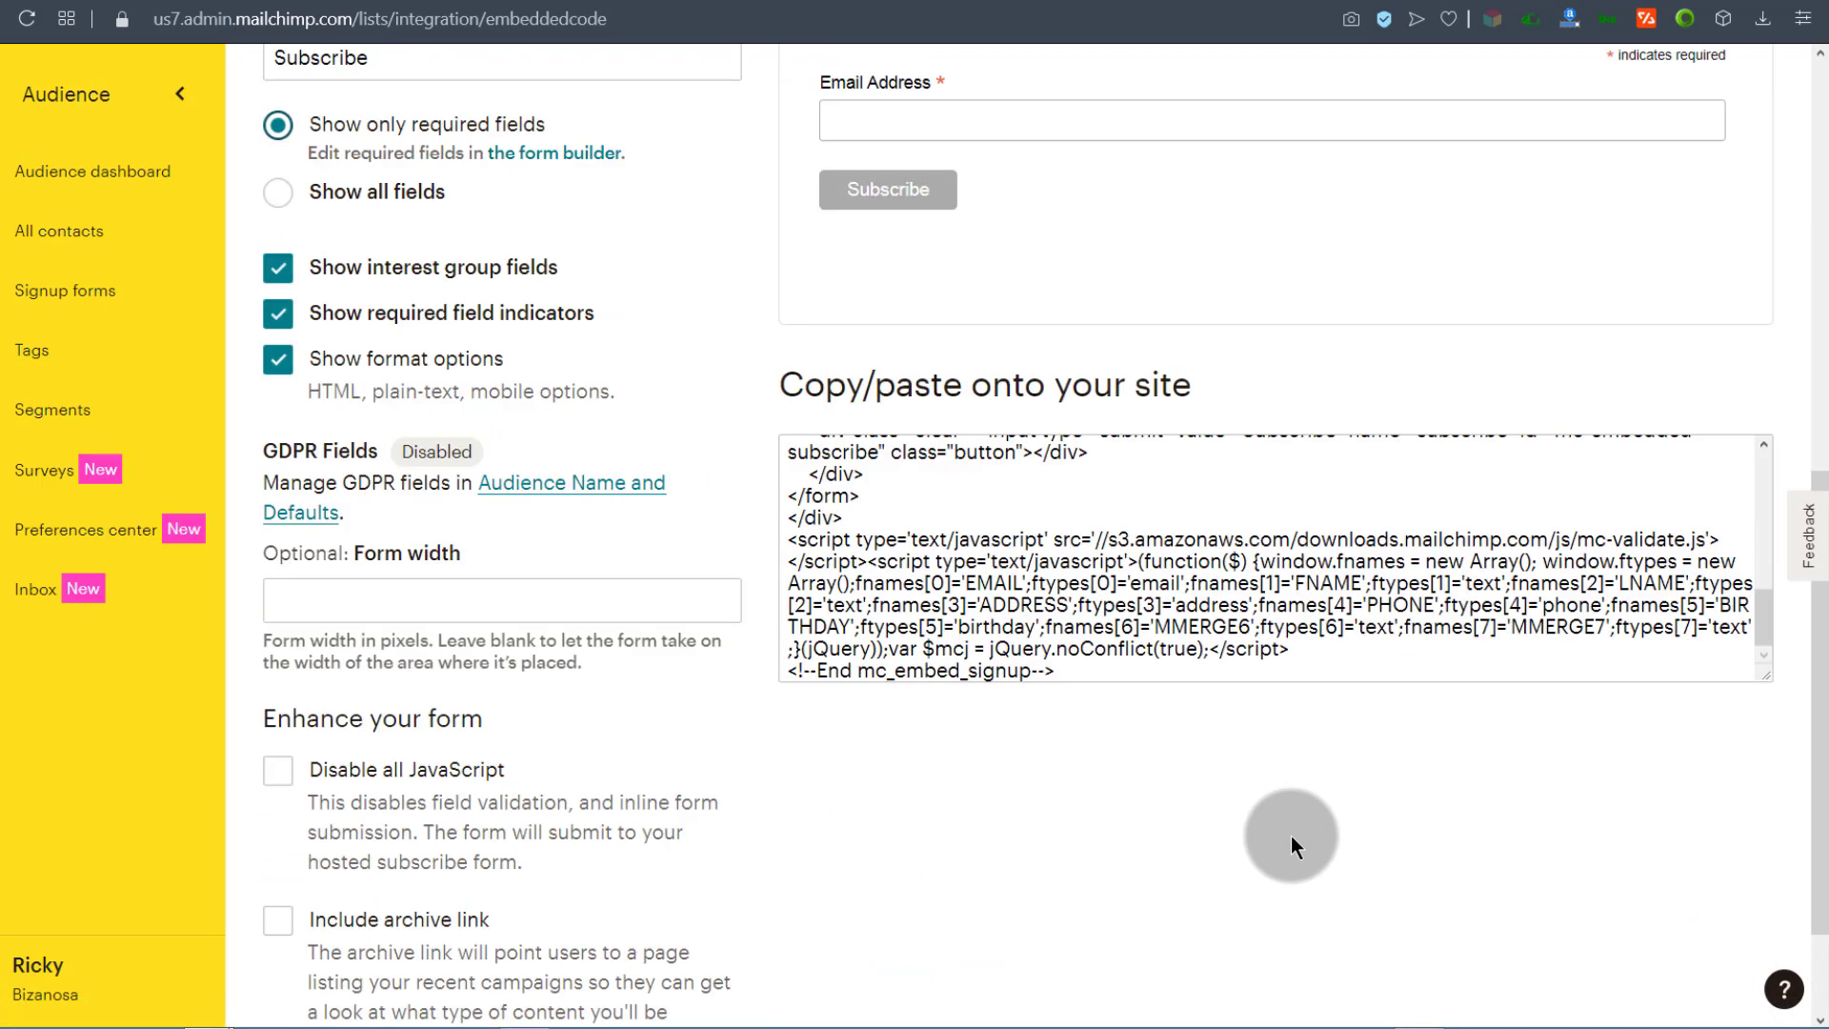
pyautogui.click(911, 545)
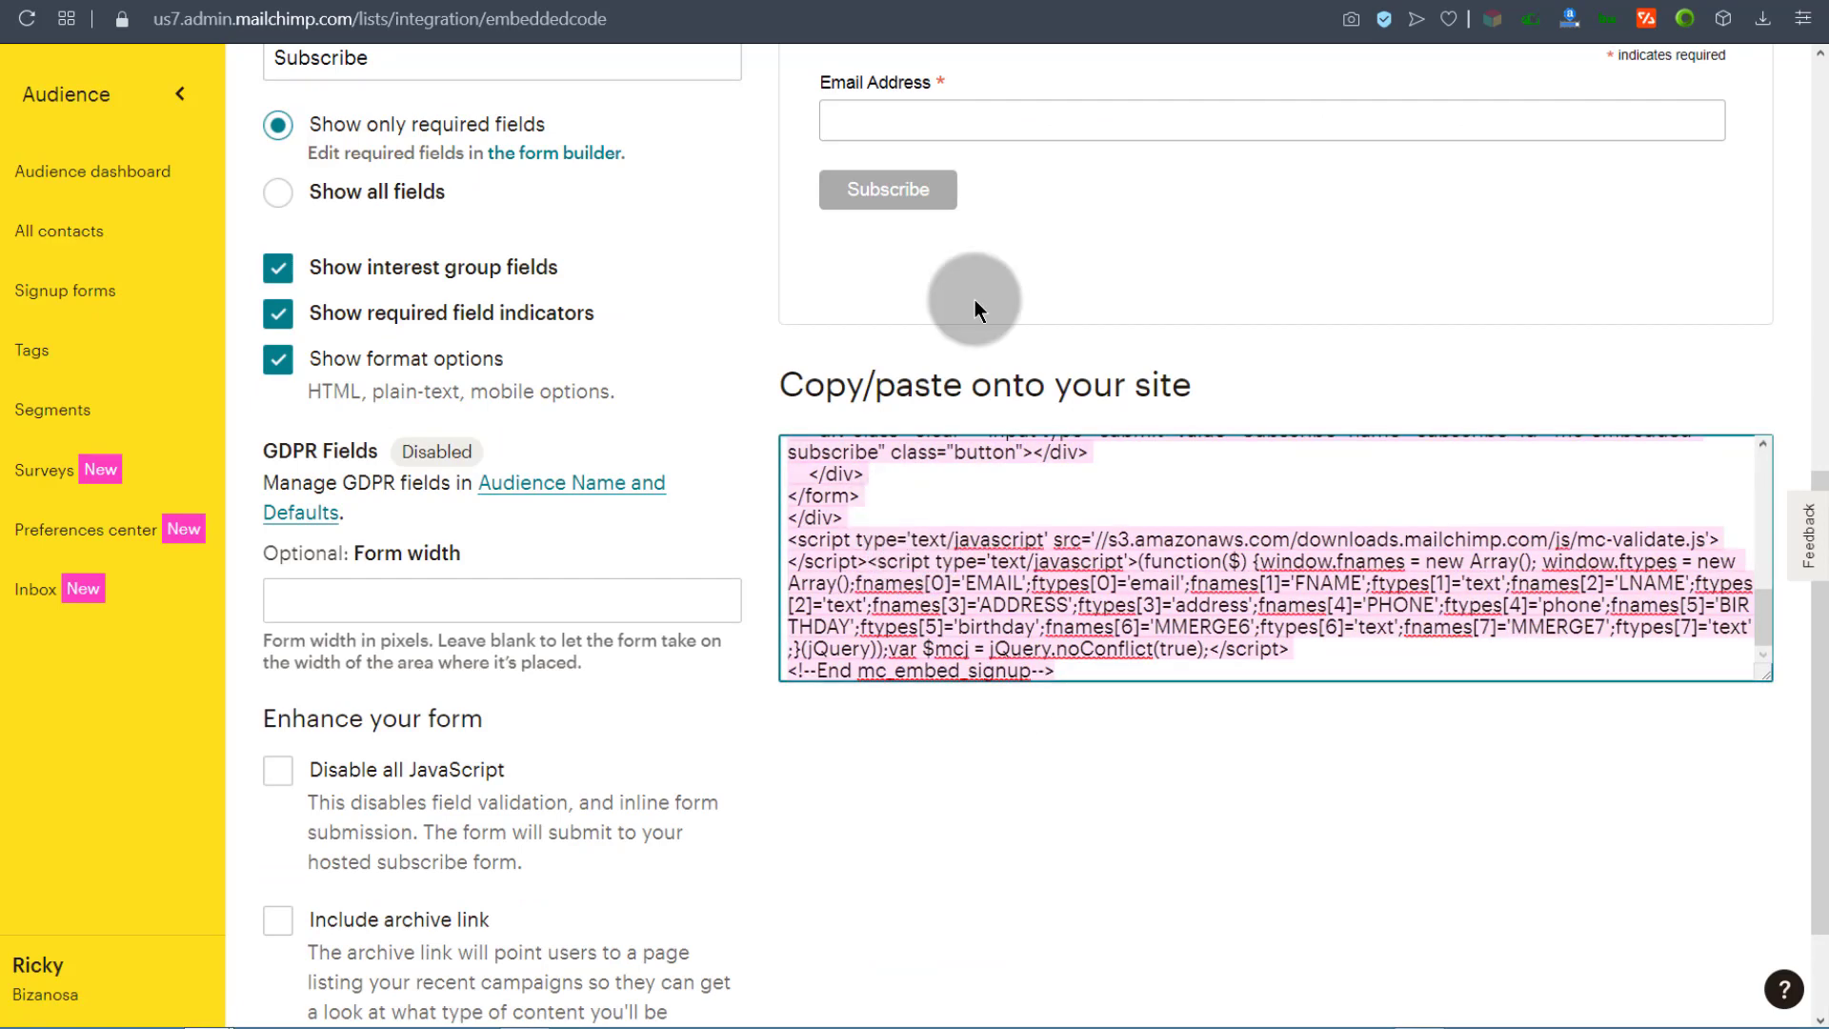
pyautogui.click(1087, 1)
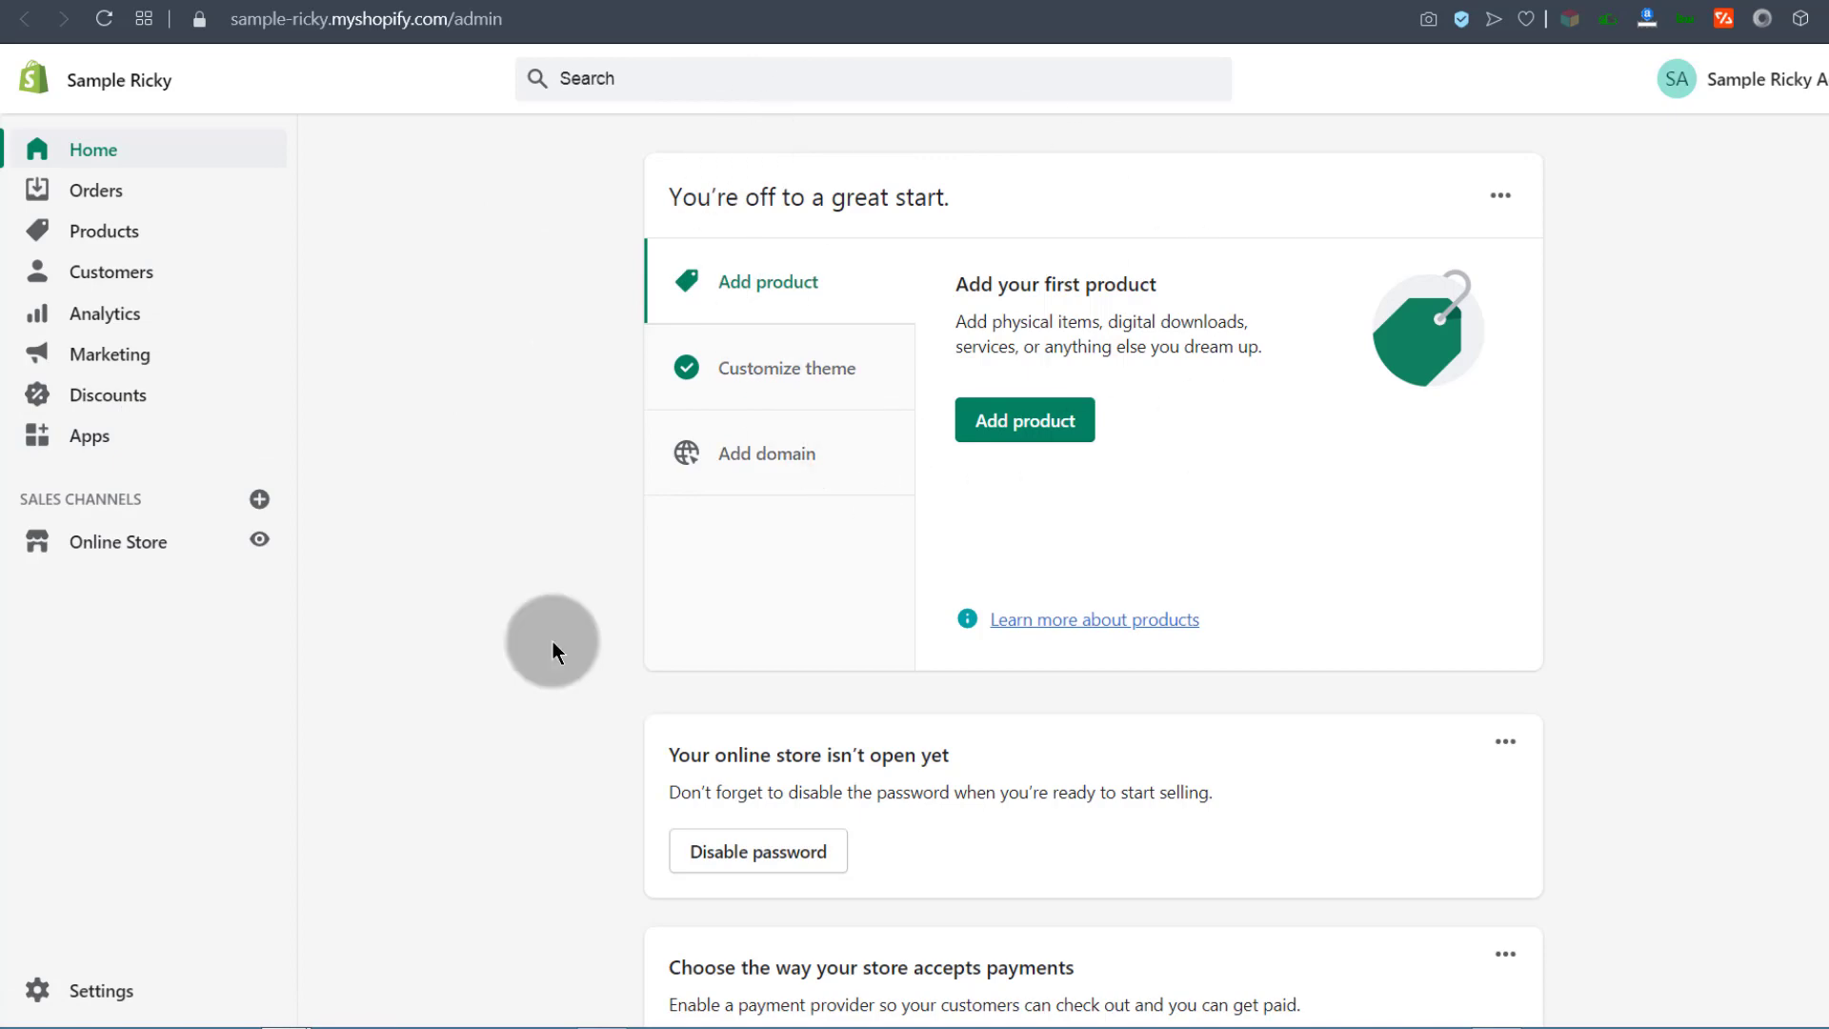
# Step: Open the Venture theme in the customizer from Online Store > Themes
pyautogui.click(107, 543)
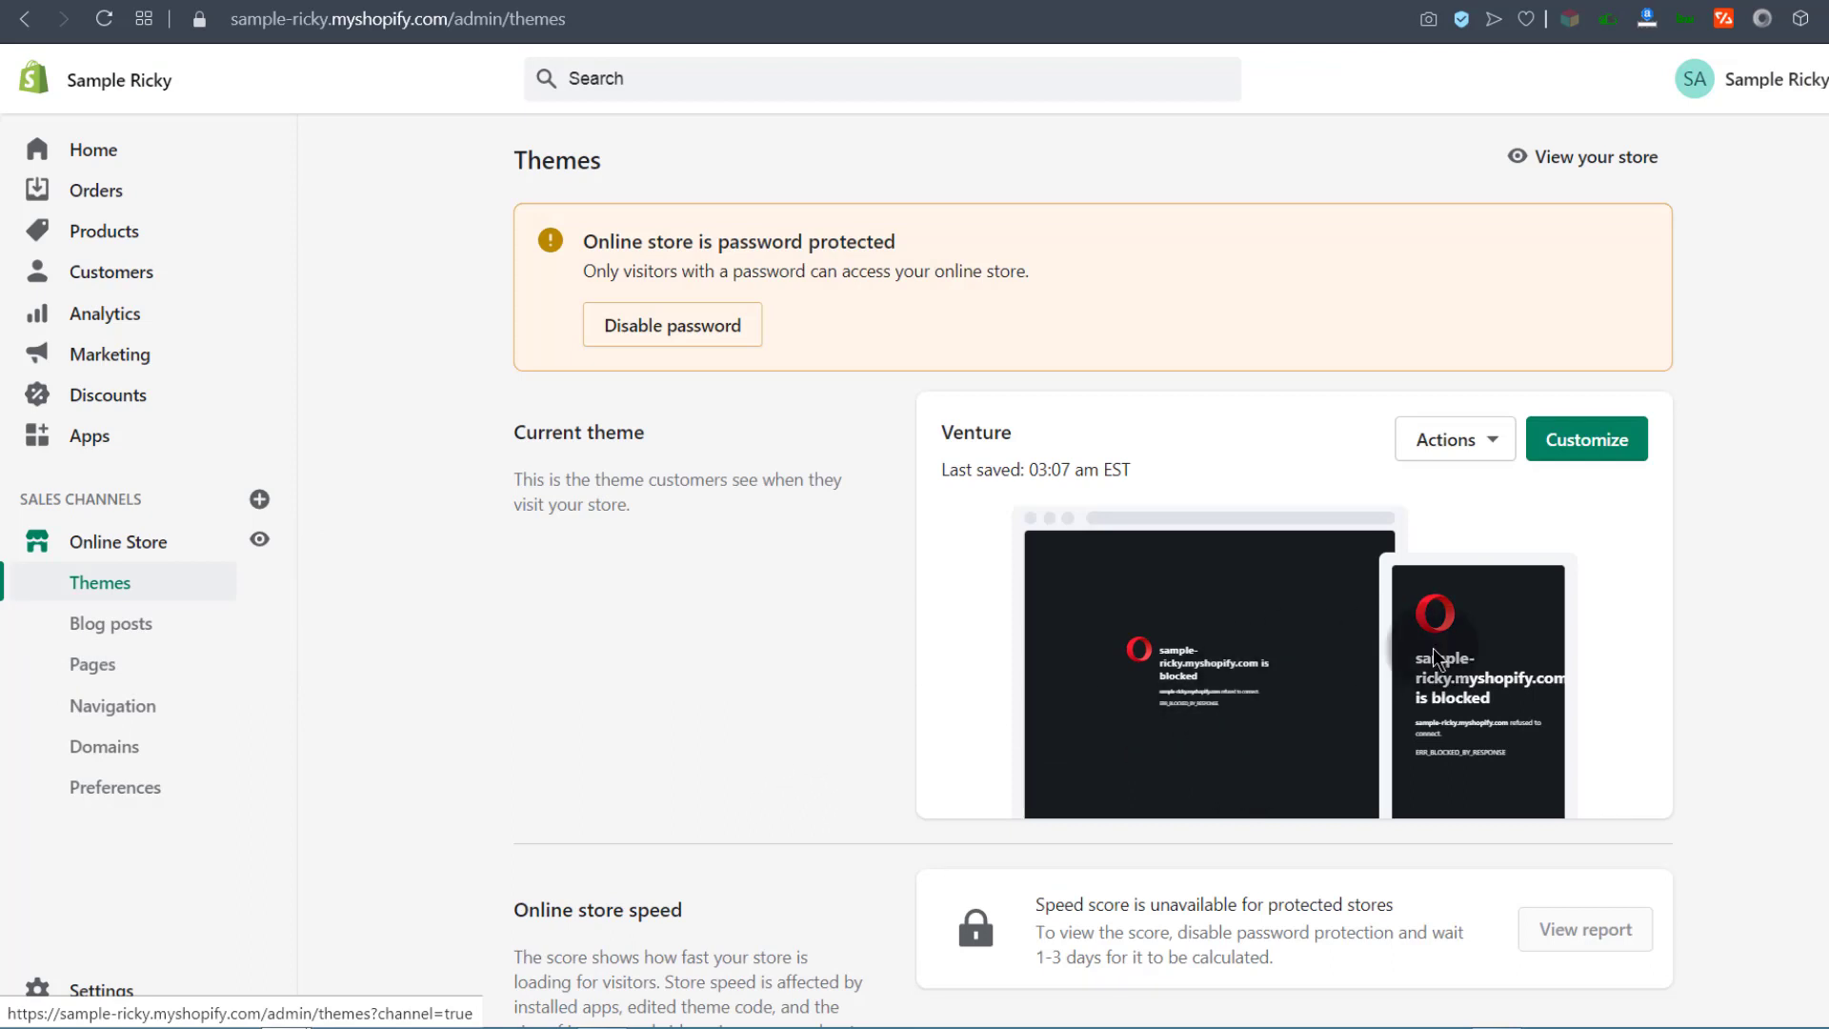
pyautogui.click(1612, 444)
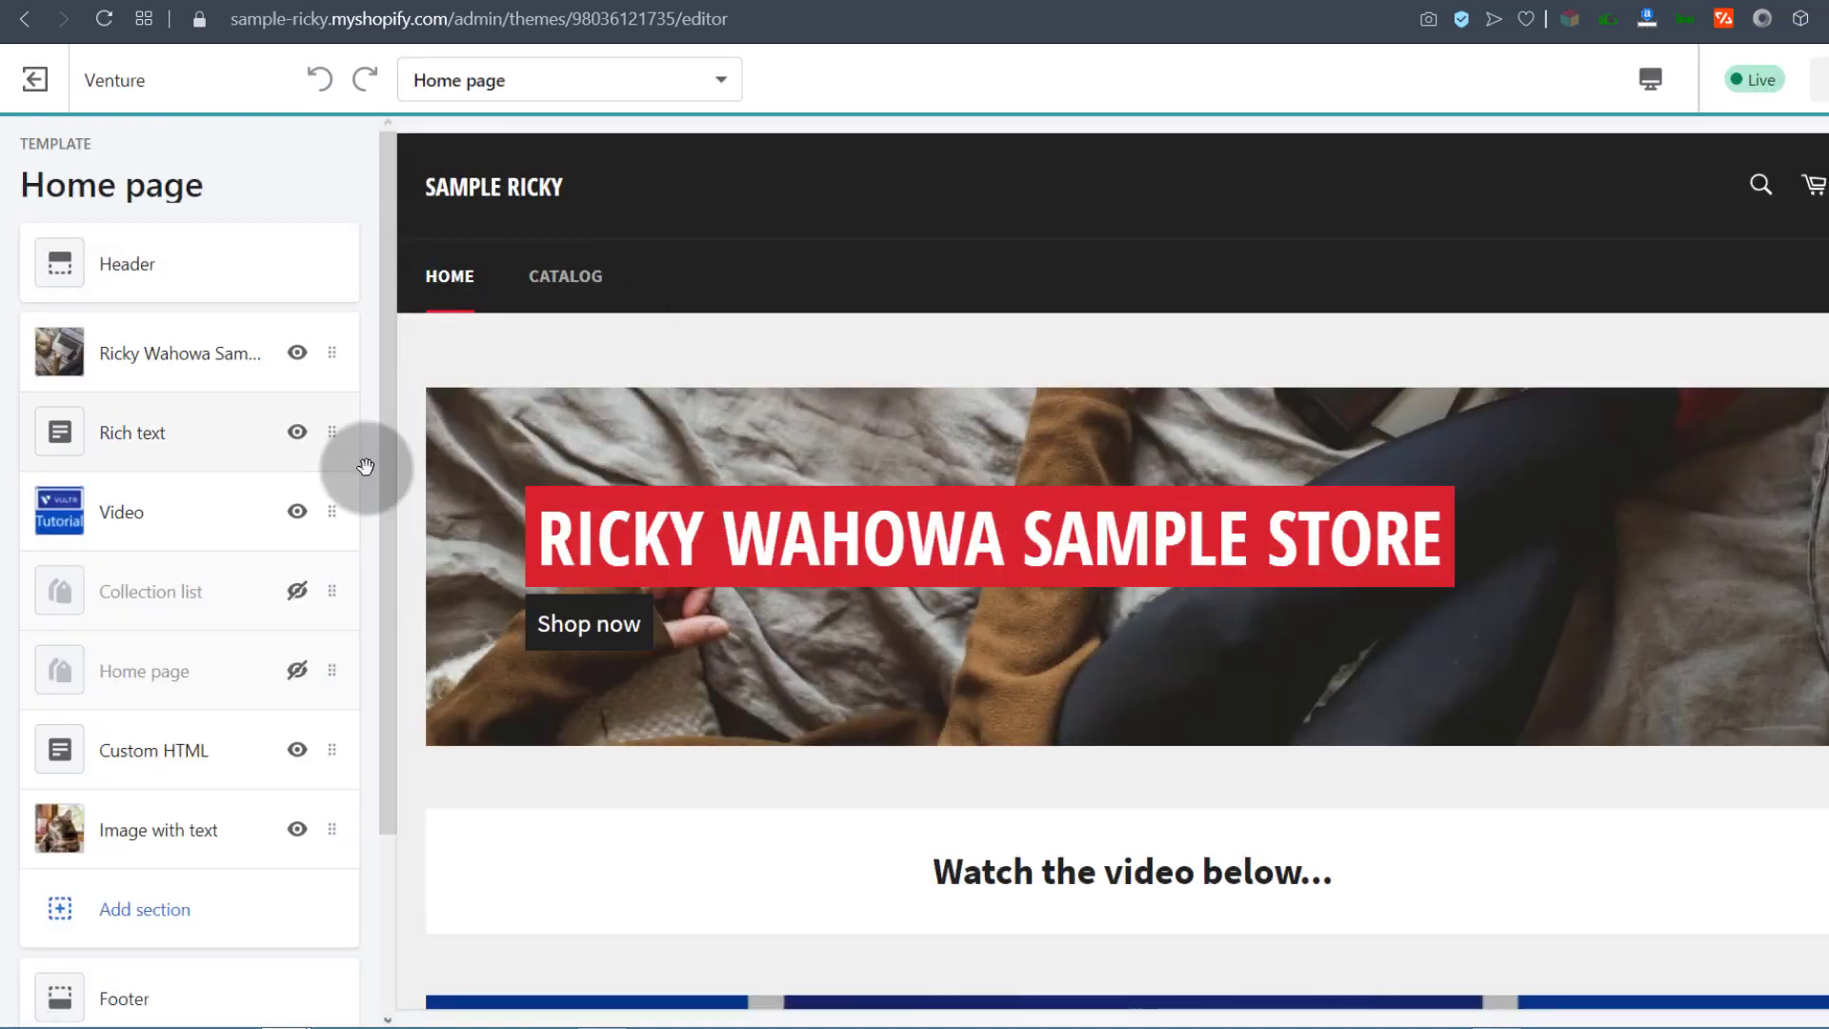
pyautogui.scroll(-15, 860, 613)
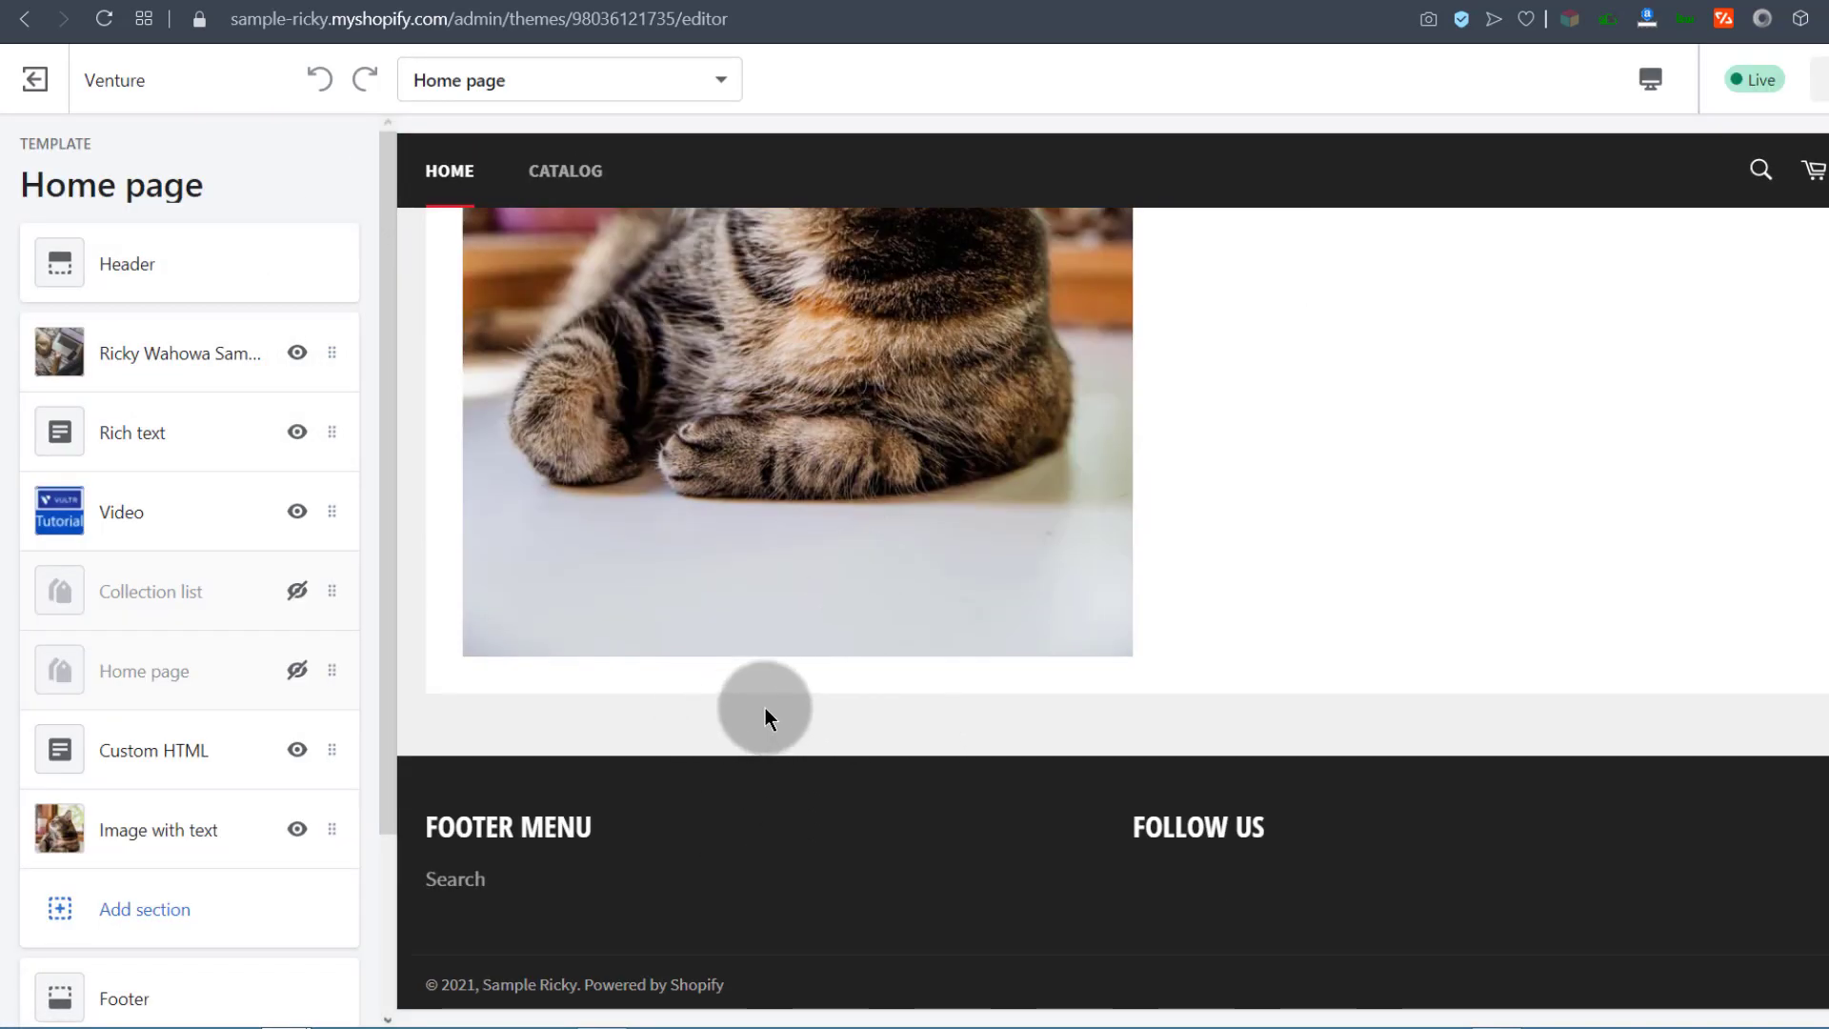
pyautogui.moveTo(387, 657); pyautogui.dragTo(387, 777)
# Step: Add a Custom HTML section to the Venture home page
pyautogui.click(143, 783)
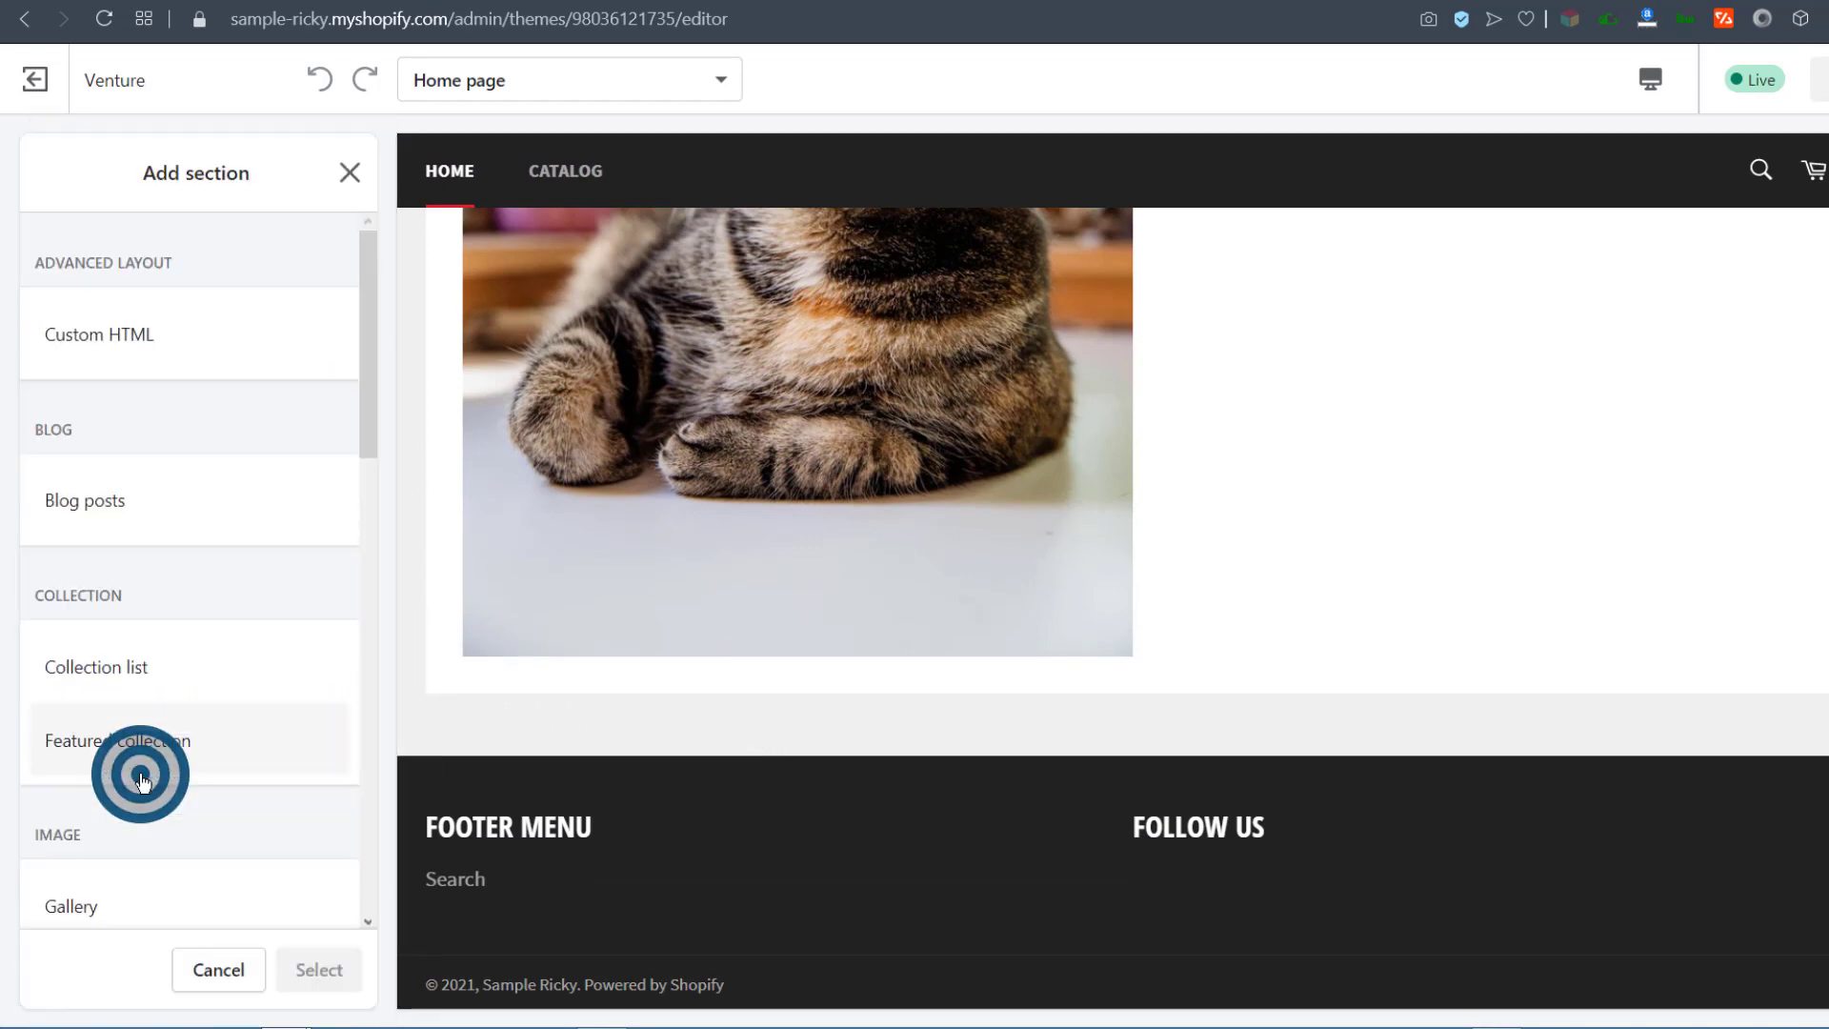
pyautogui.click(121, 341)
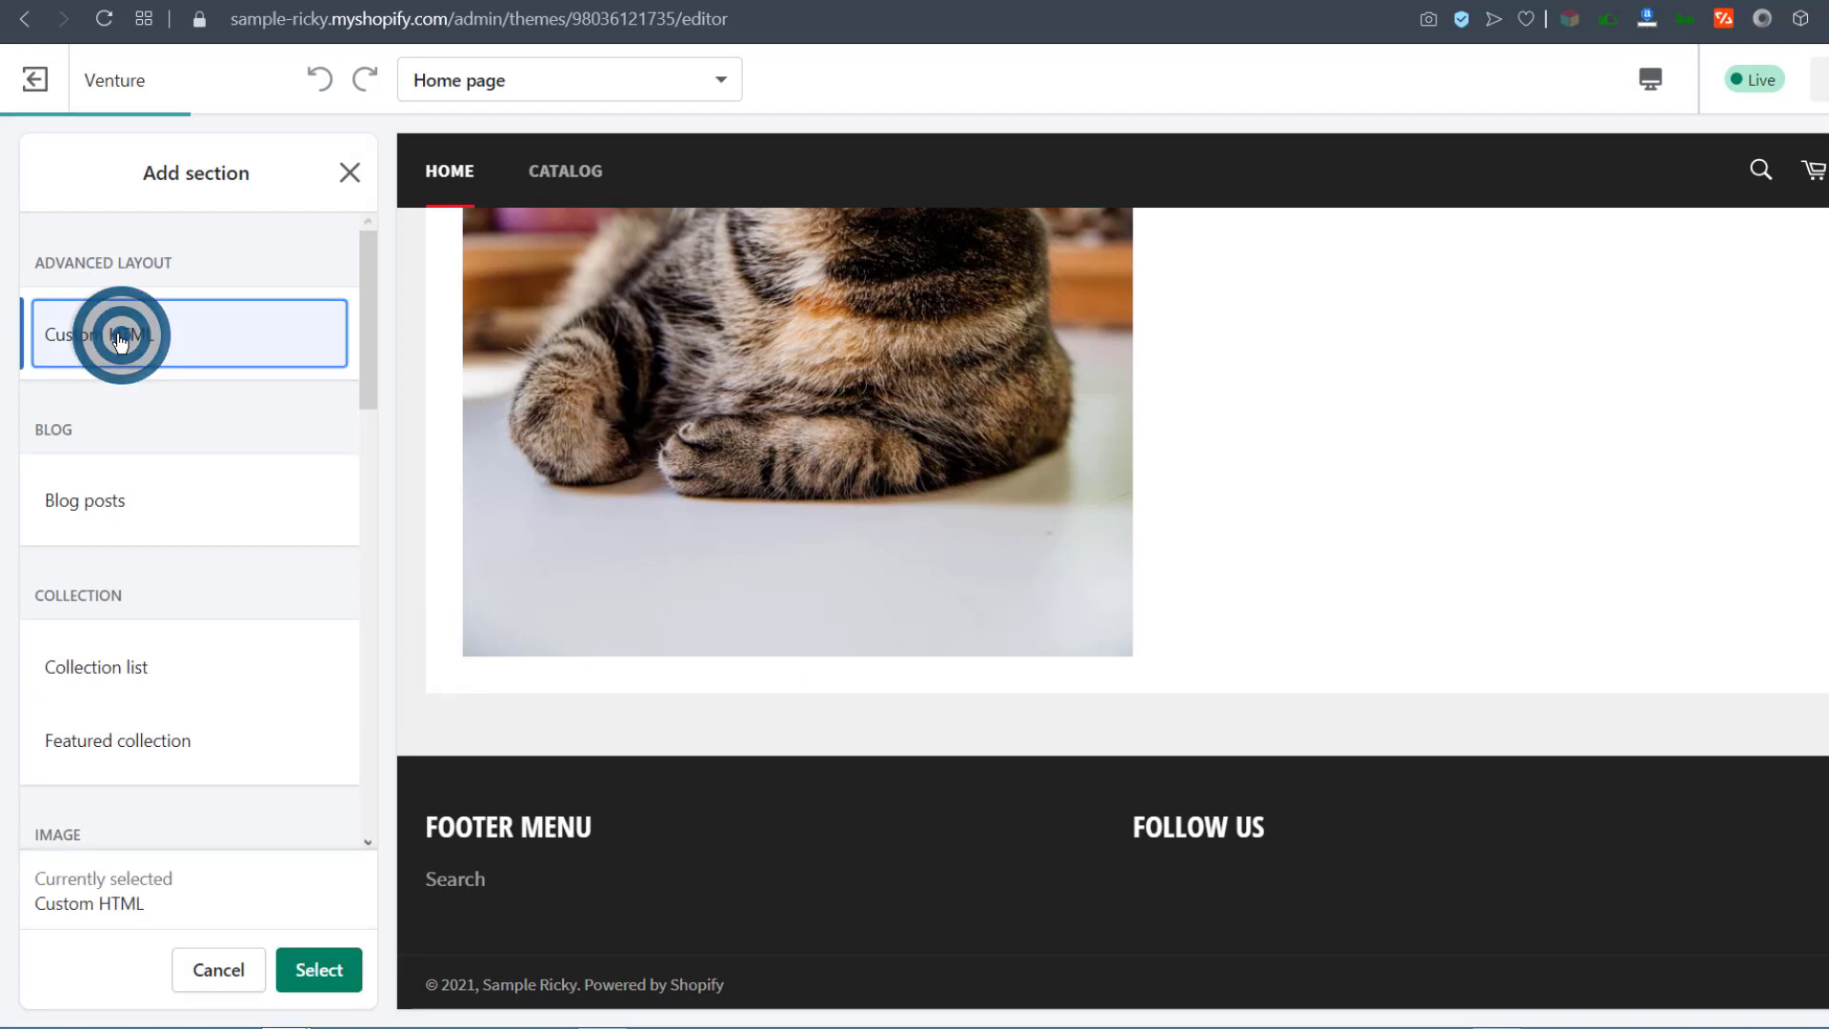
pyautogui.moveTo(368, 333)
pyautogui.mouseDown()
pyautogui.moveTo(363, 533)
pyautogui.moveTo(364, 297)
pyautogui.mouseUp()
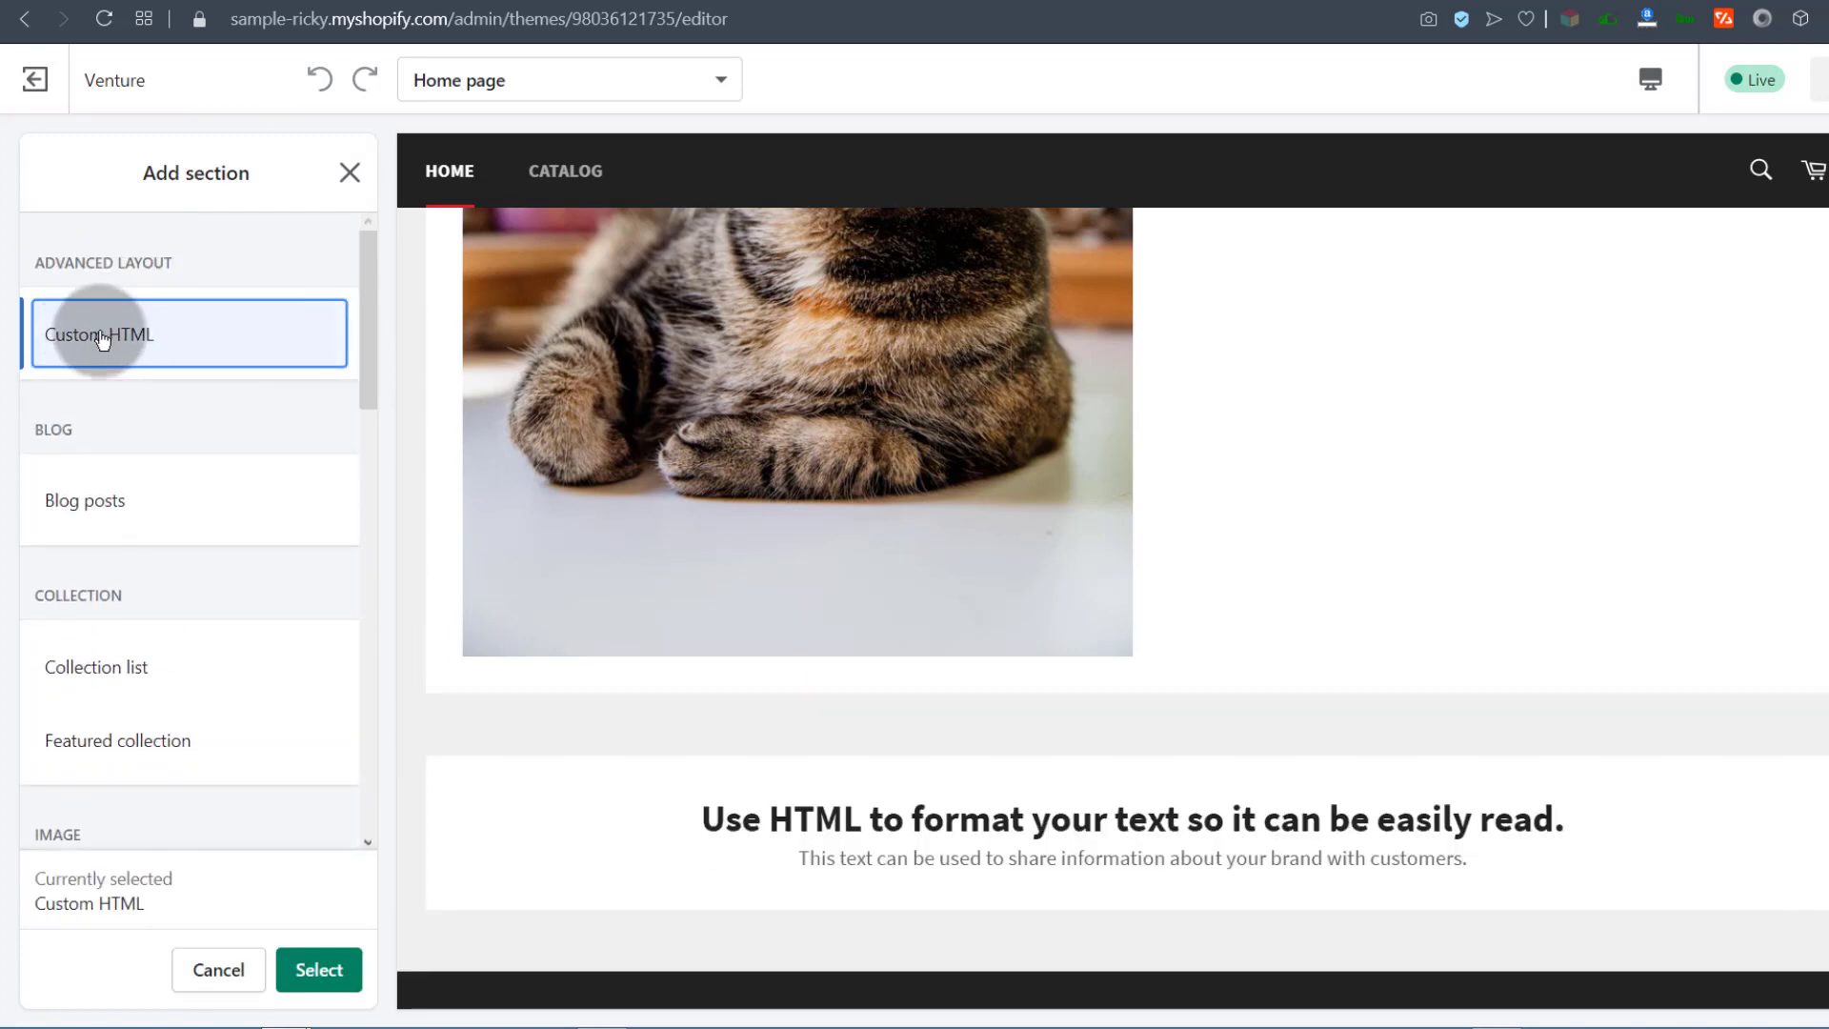
pyautogui.click(314, 968)
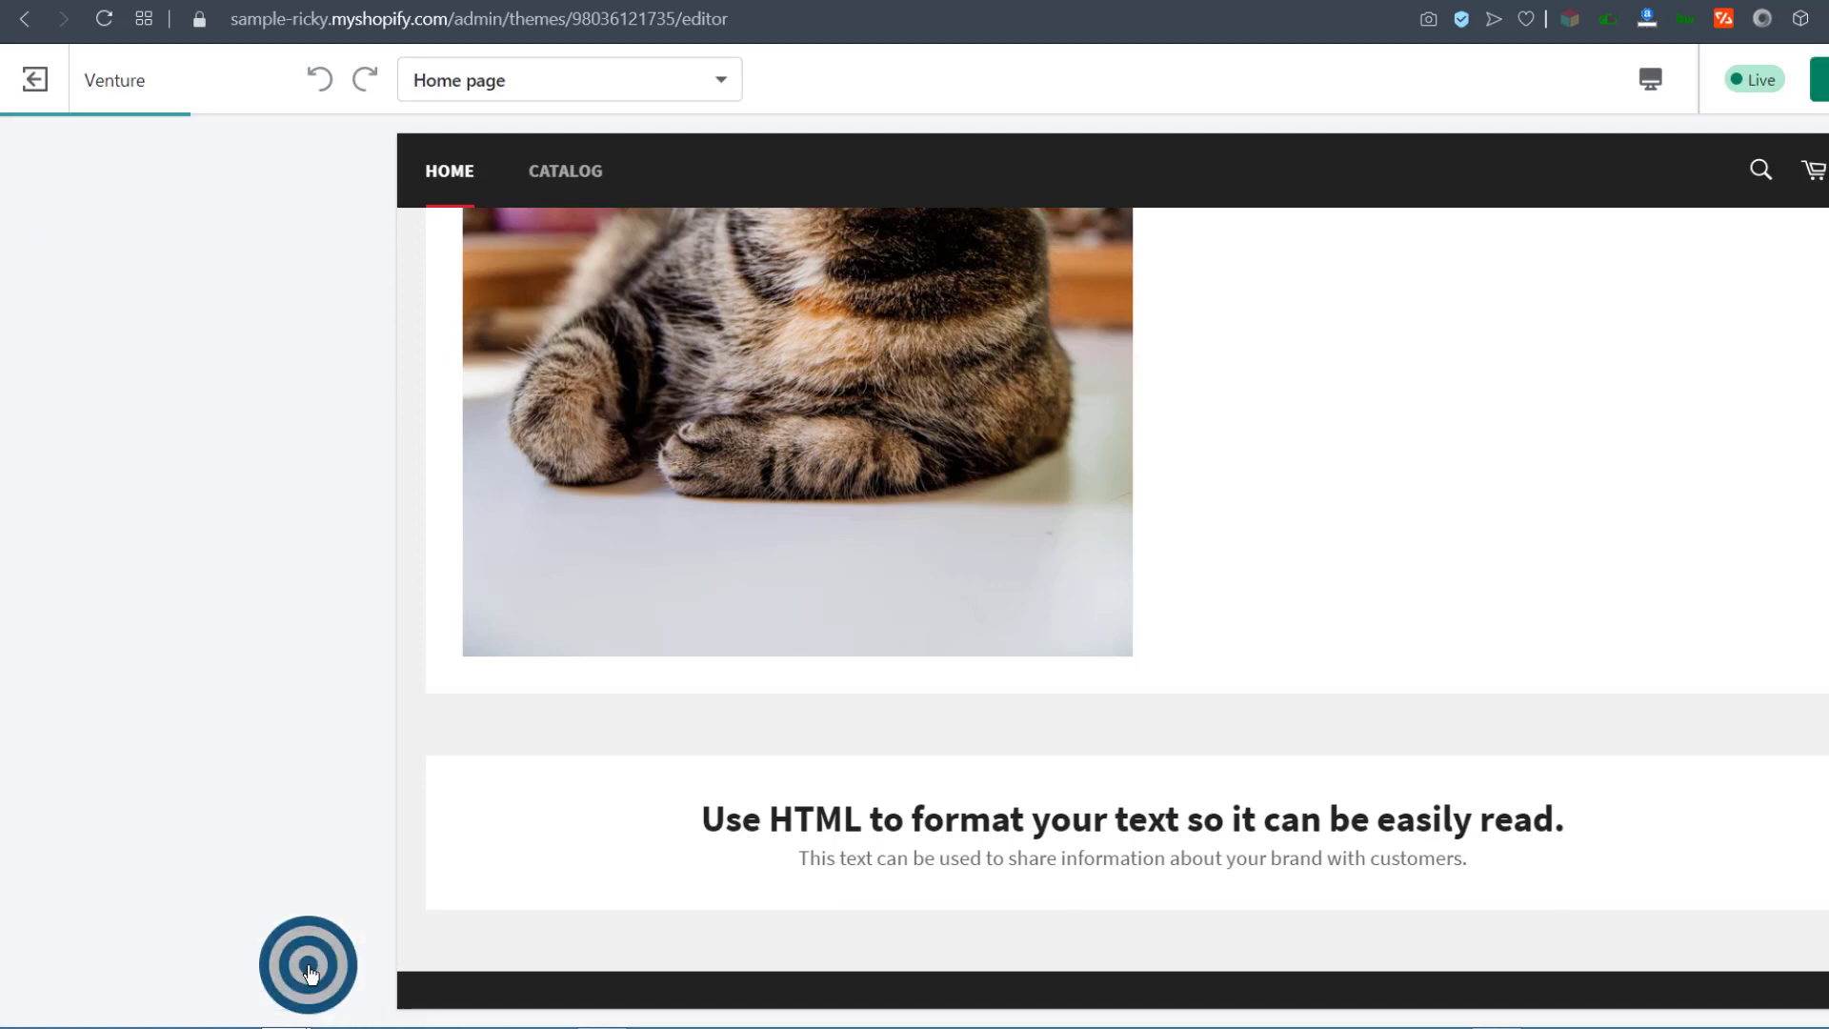
# Step: Replace the section's placeholder HTML with the pasted Mailchimp embed code and save the theme
pyautogui.click(158, 318)
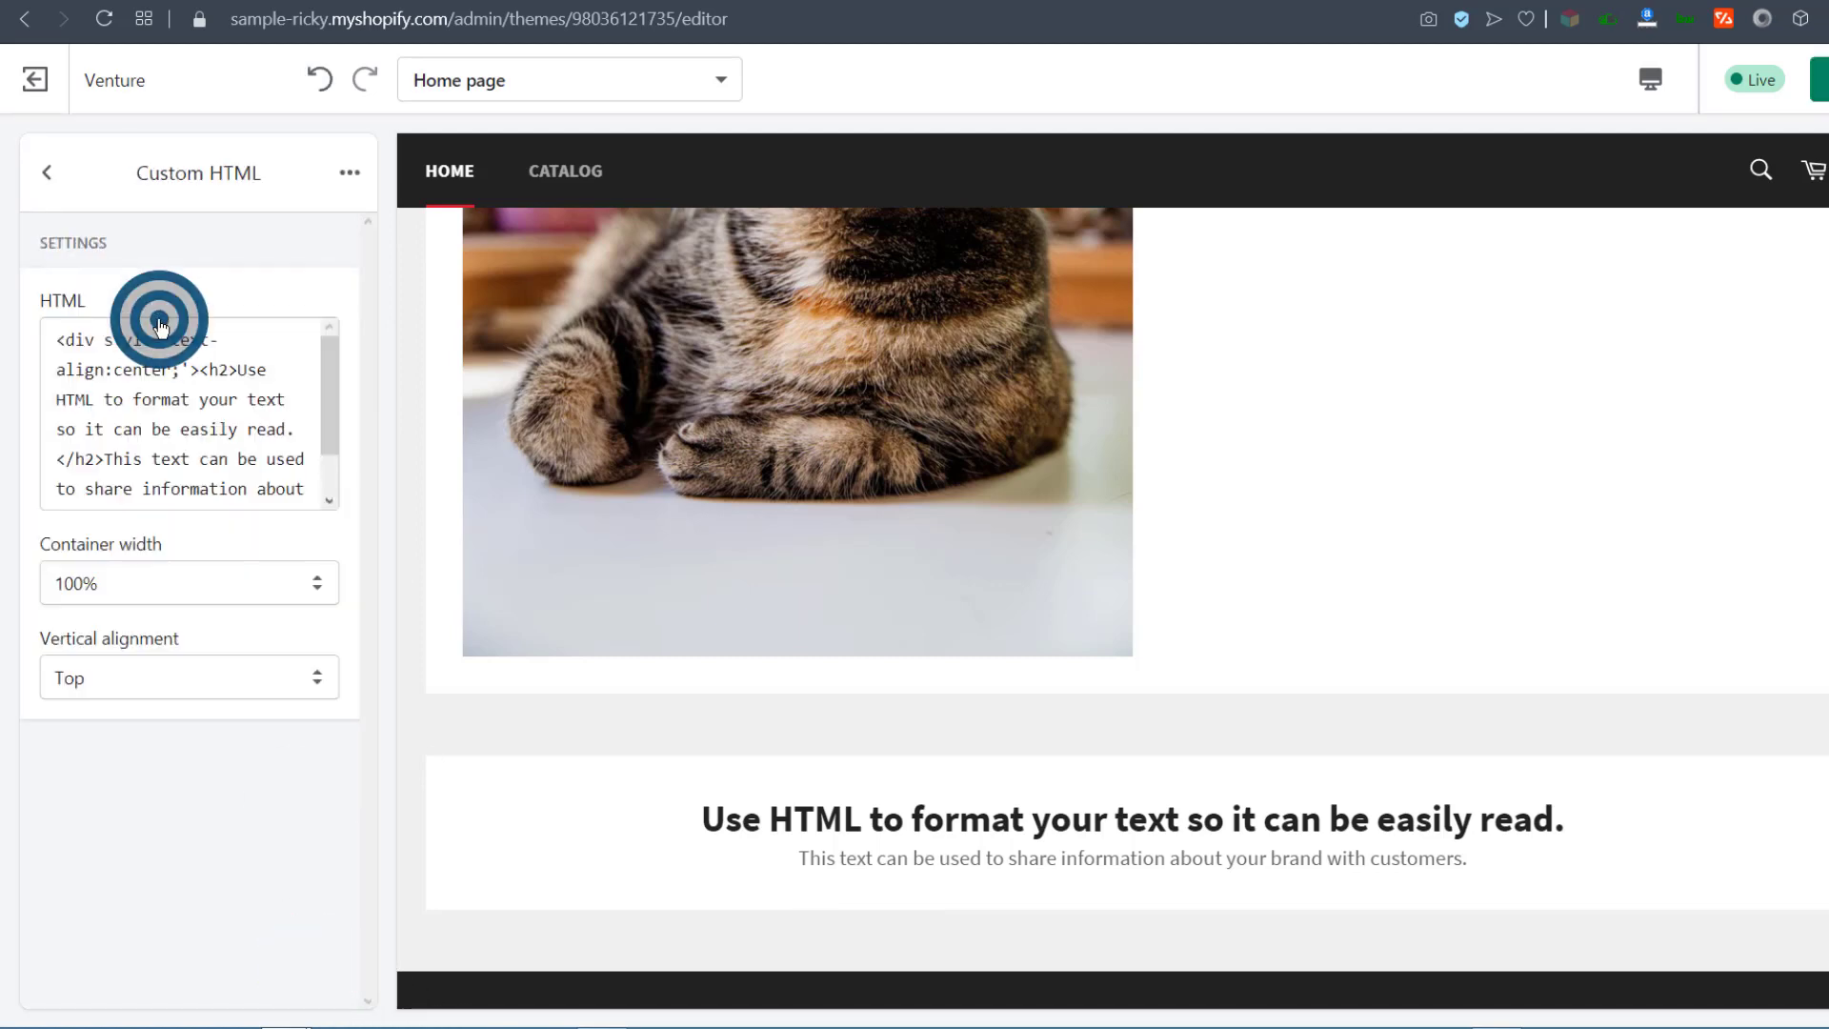
pyautogui.click(127, 400)
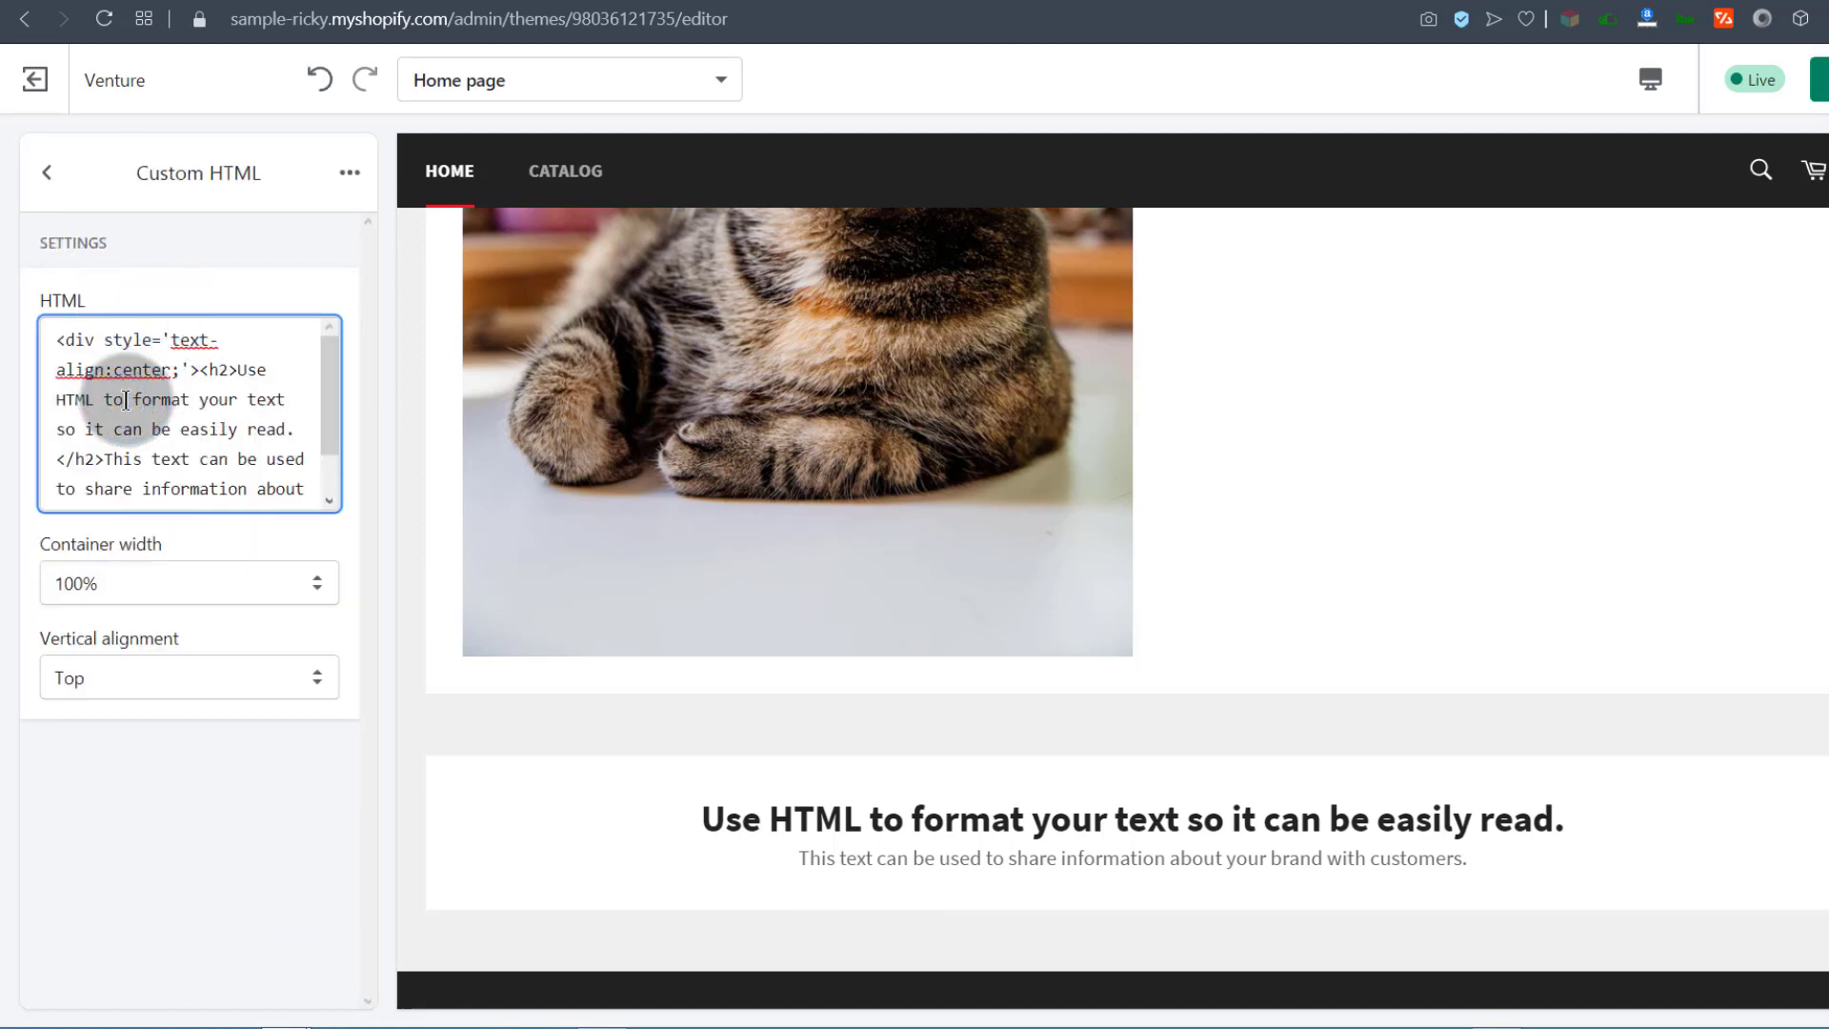
pyautogui.hotkey('ctrl', 'a')
pyautogui.hotkey('ctrl', 'v')
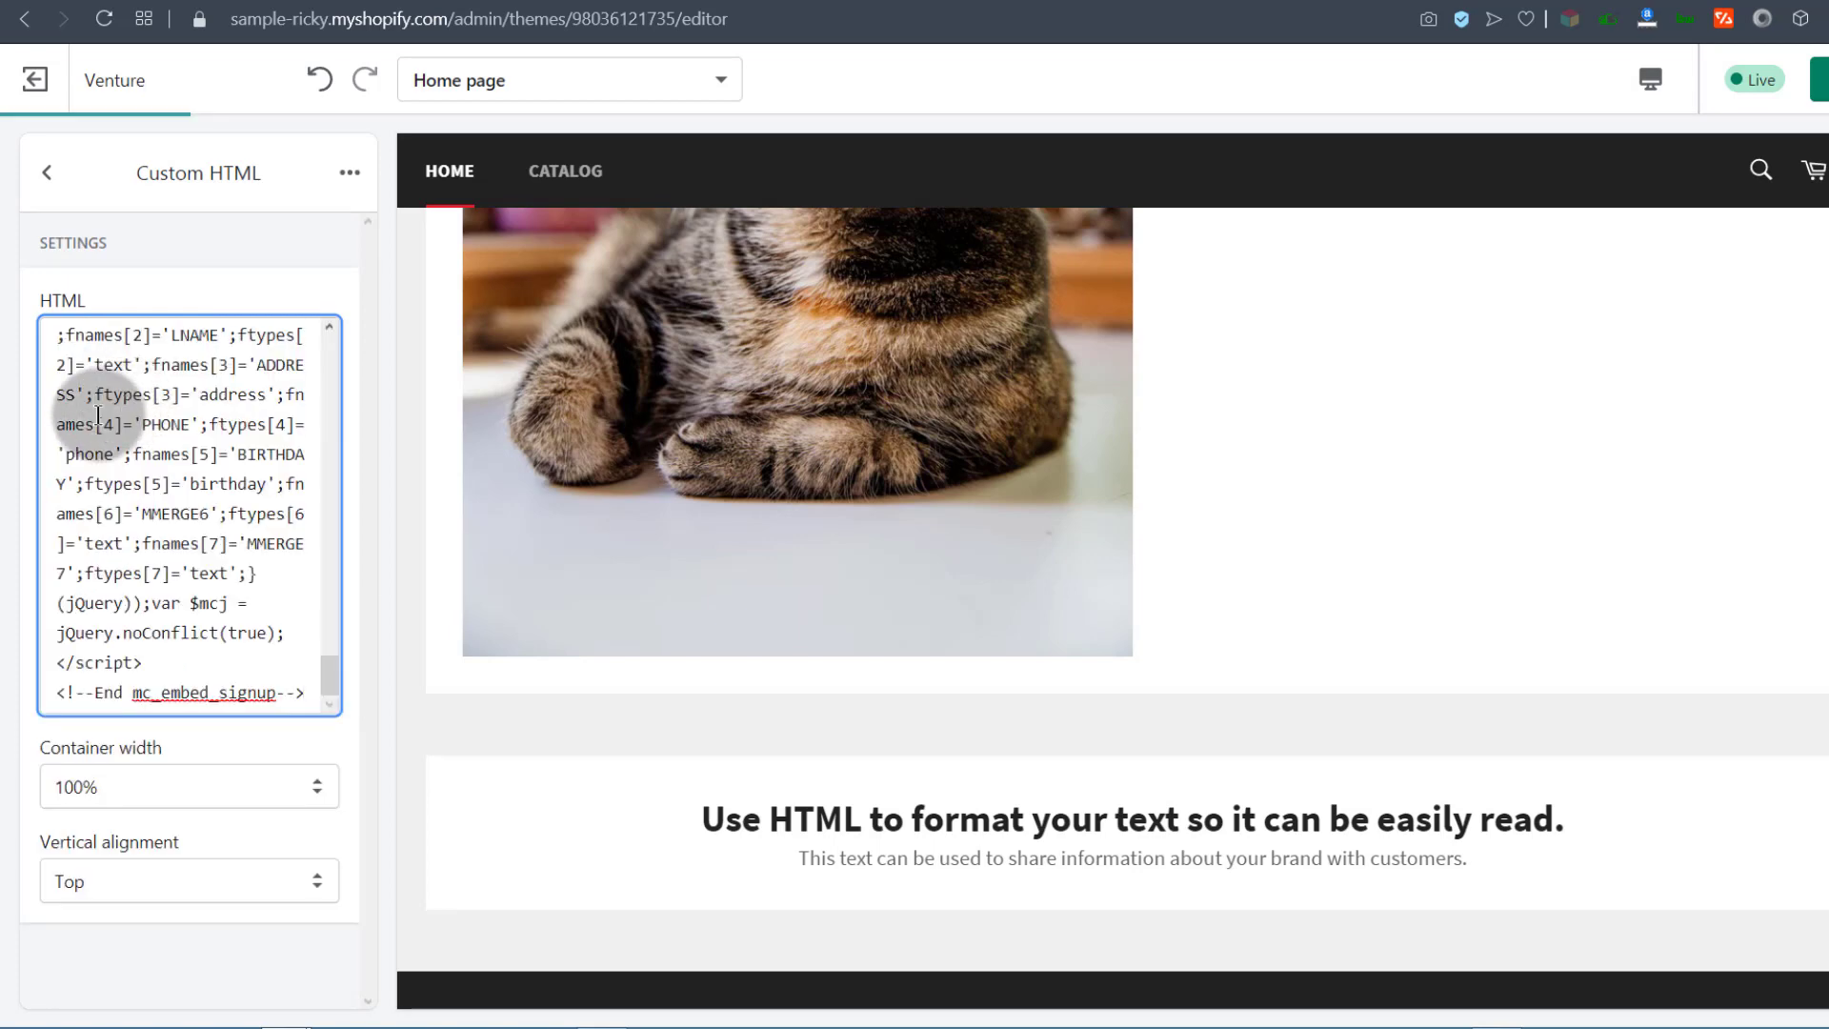
pyautogui.click(293, 678)
pyautogui.click(325, 678)
pyautogui.moveTo(325, 678); pyautogui.dragTo(327, 339)
pyautogui.click(61, 438)
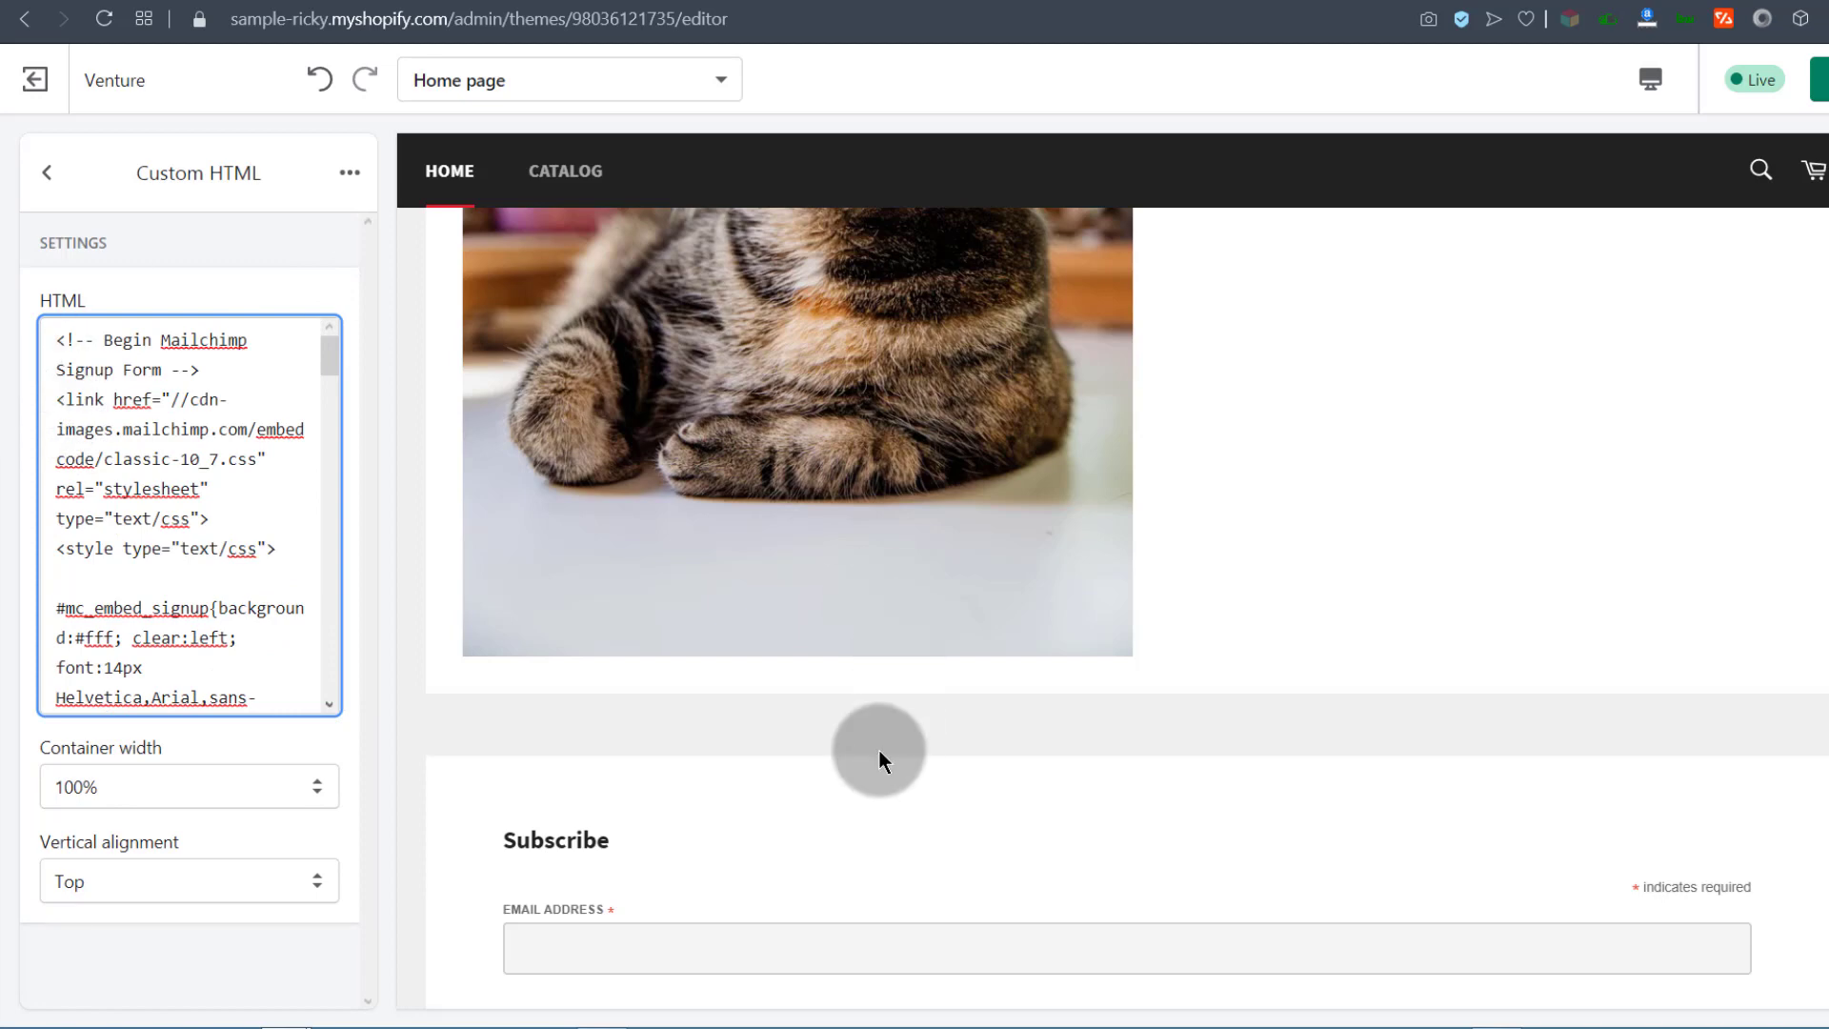
pyautogui.scroll(-4, 878, 755)
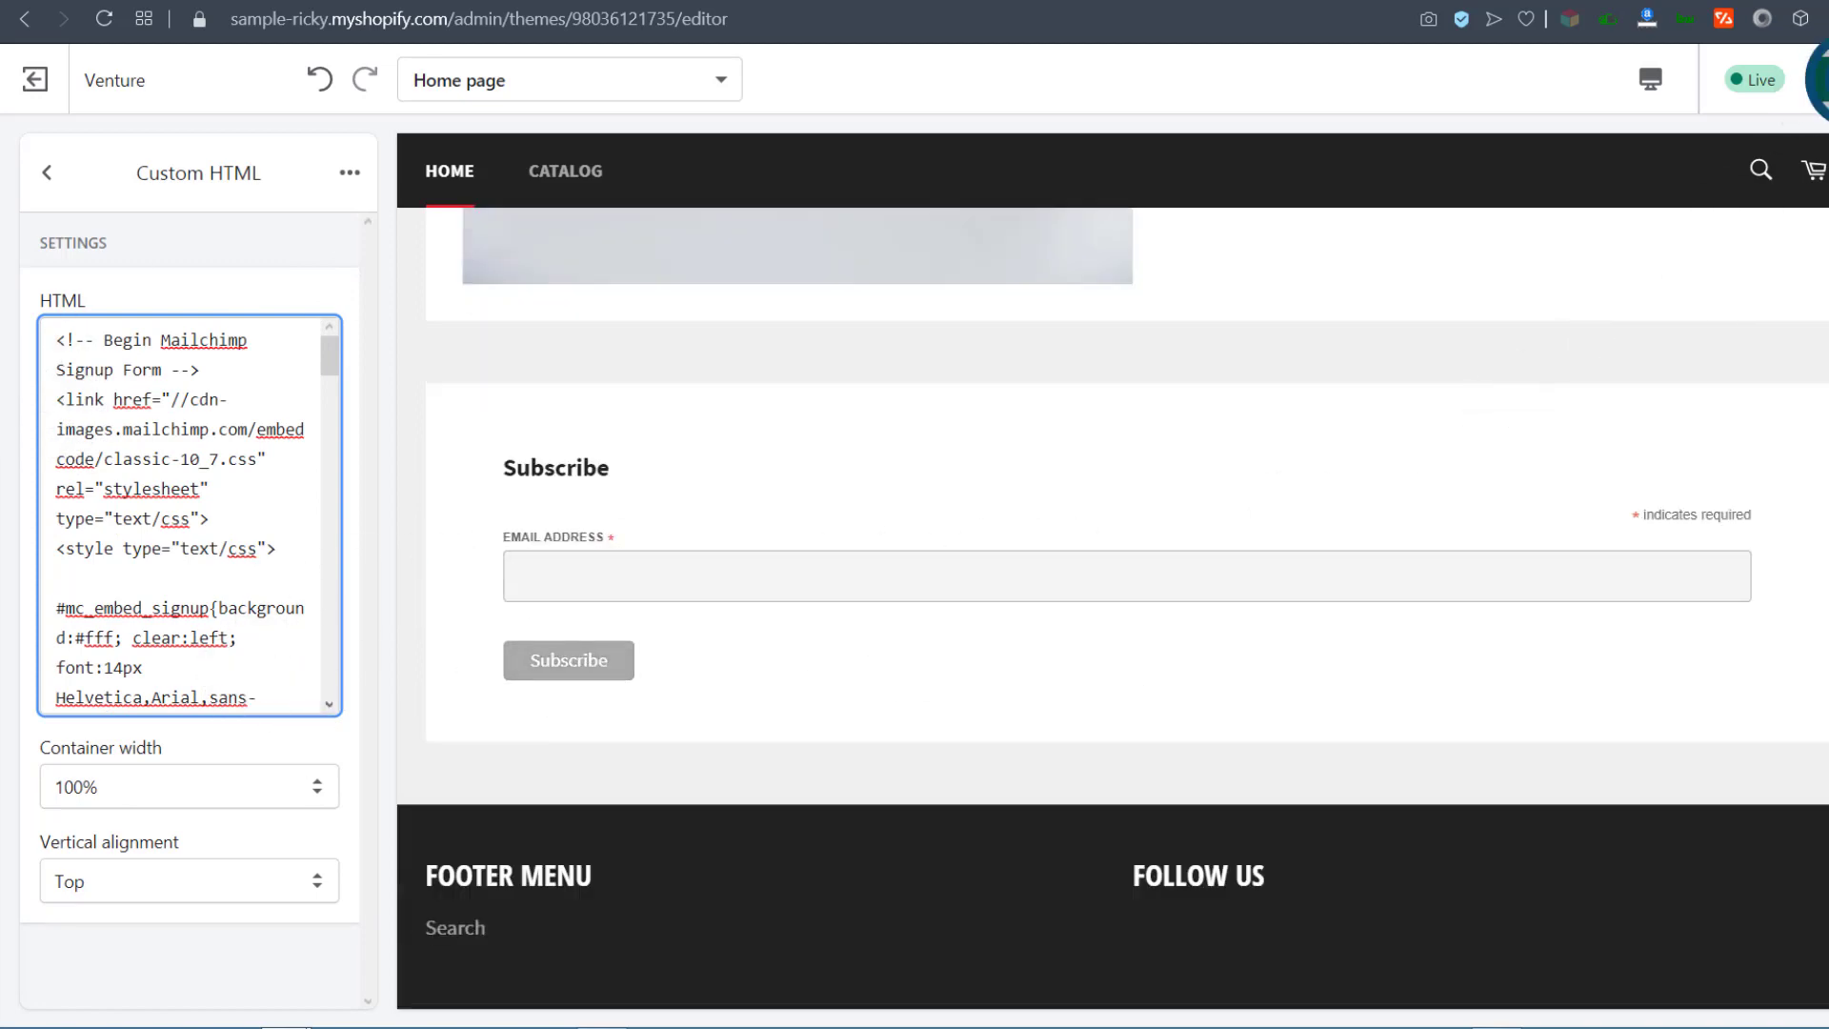
pyautogui.click(1822, 80)
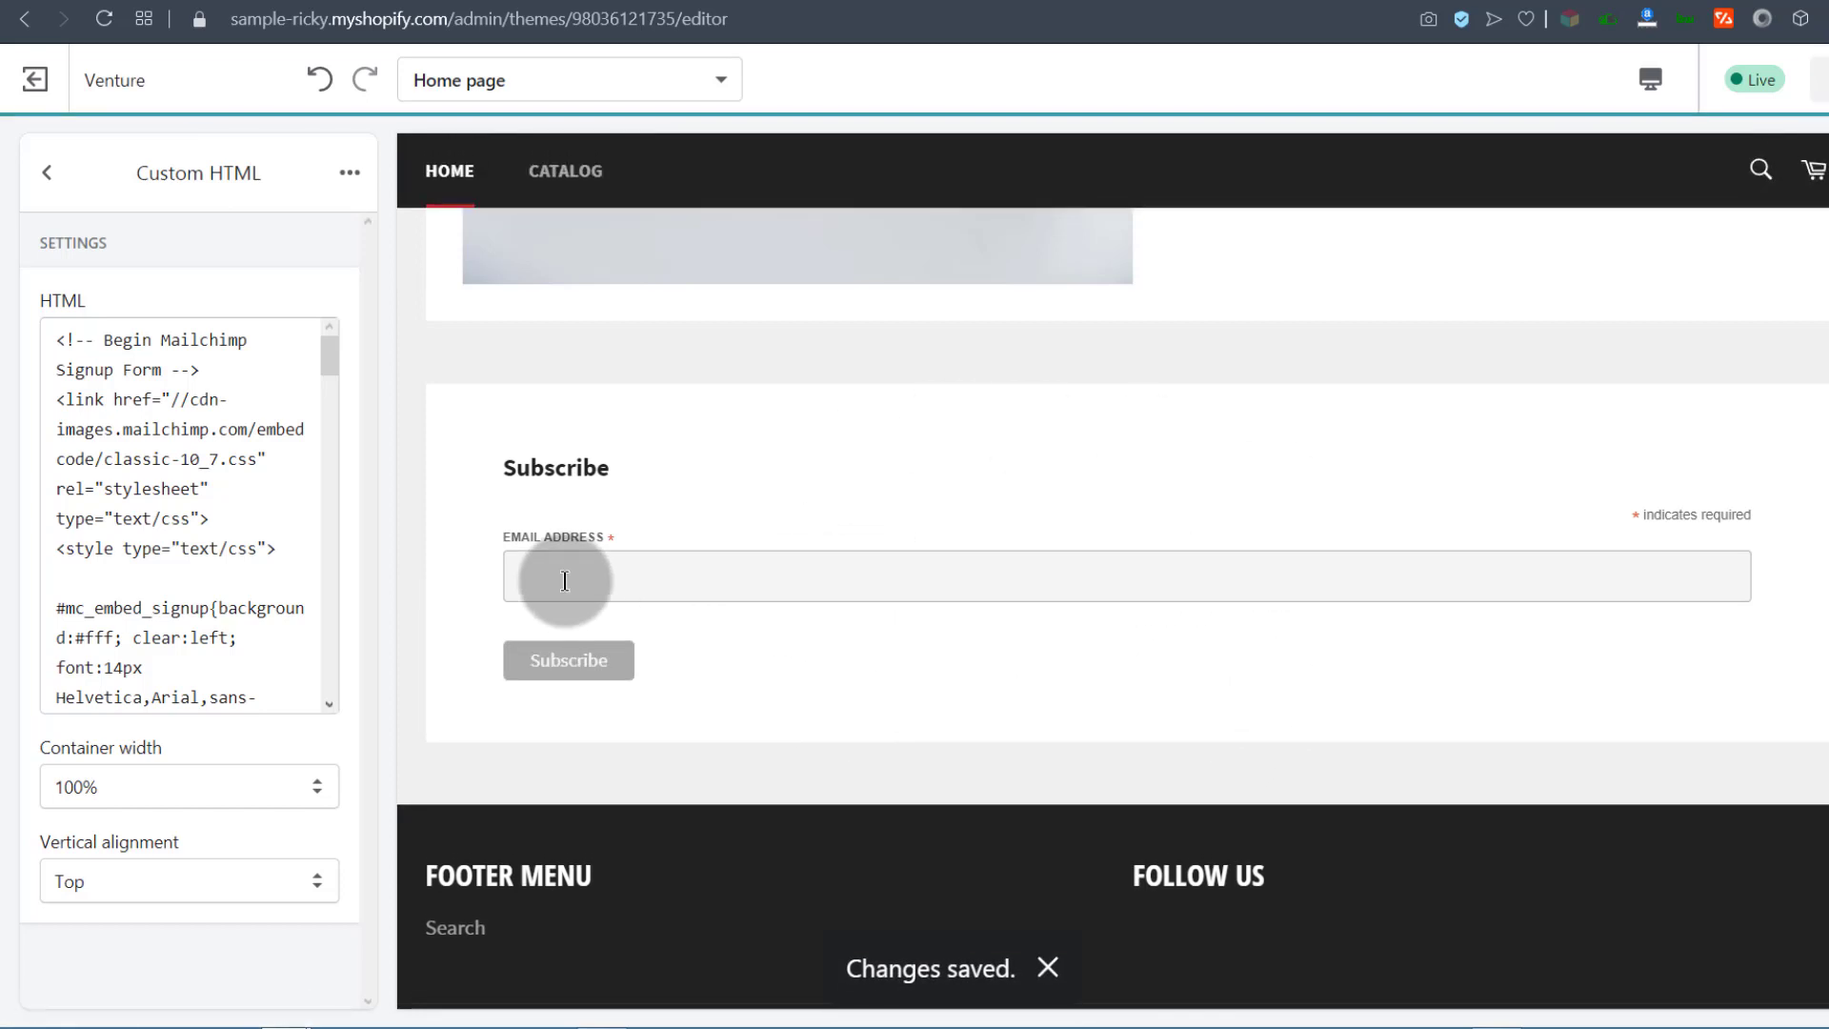
# Step: Test the empty-email check in the preview's Subscribe form and copy the store's domain
pyautogui.click(534, 584)
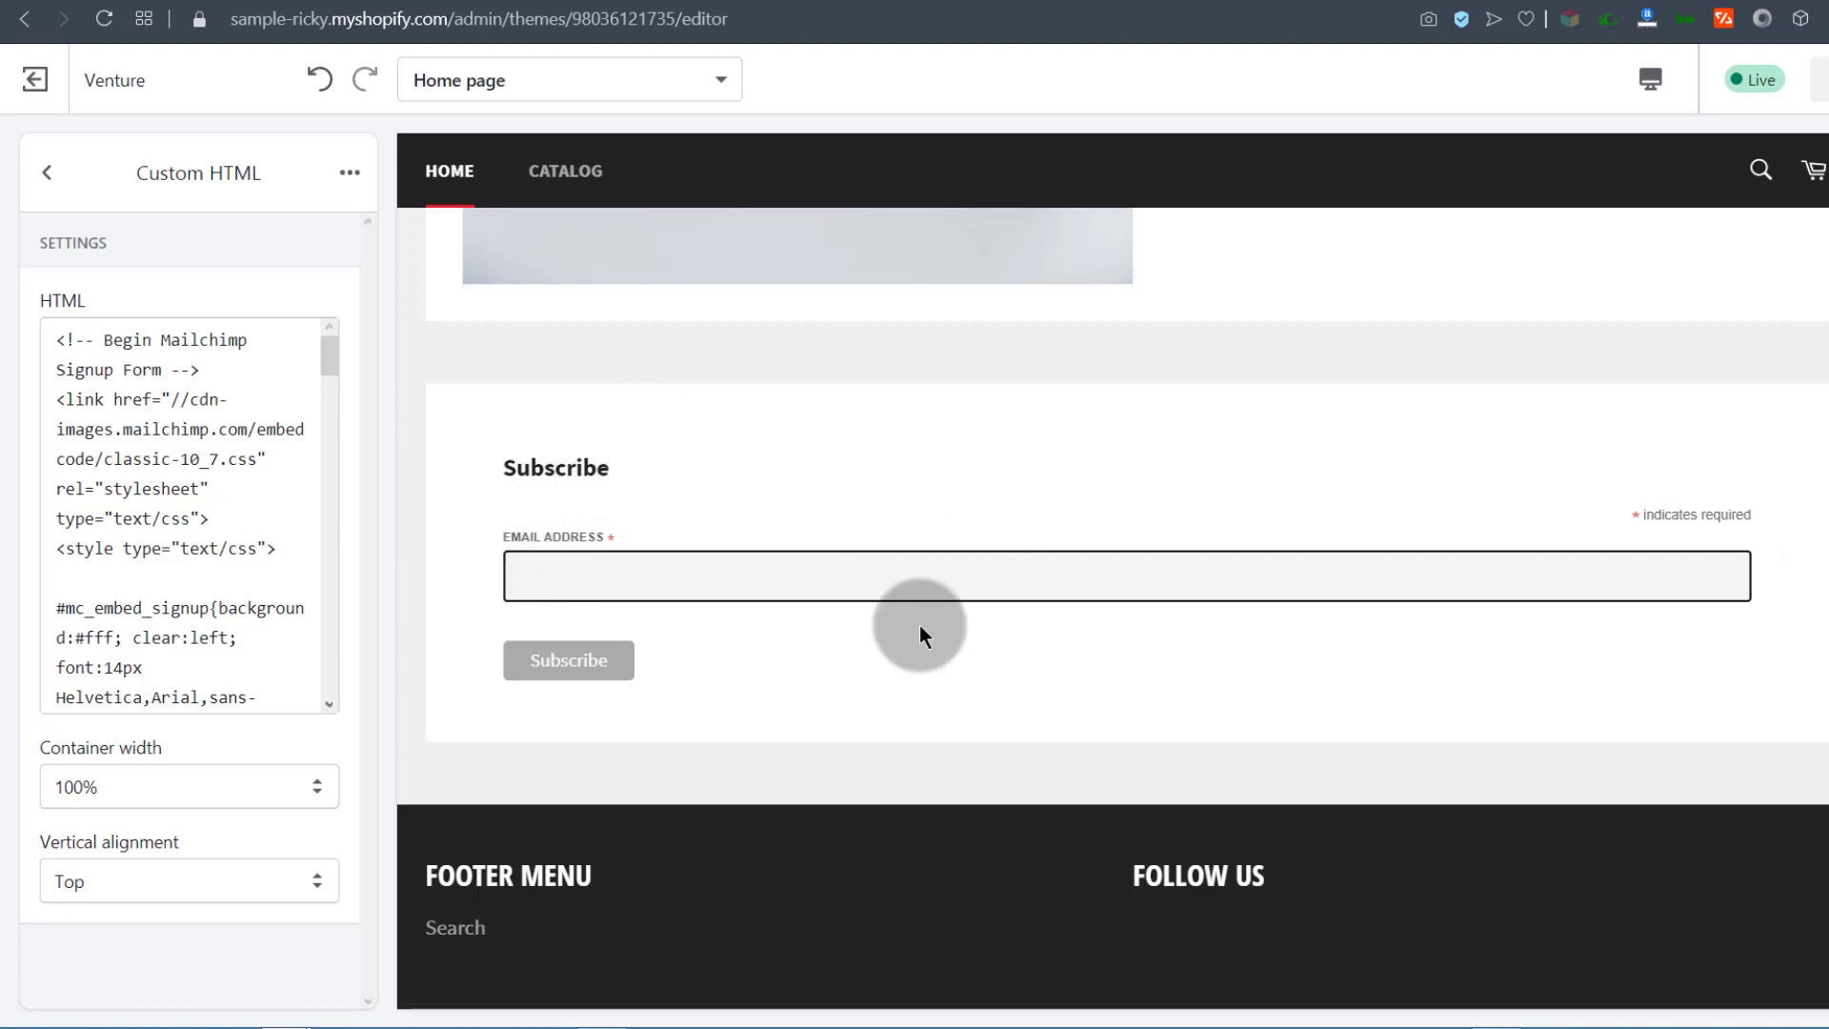
pyautogui.click(571, 656)
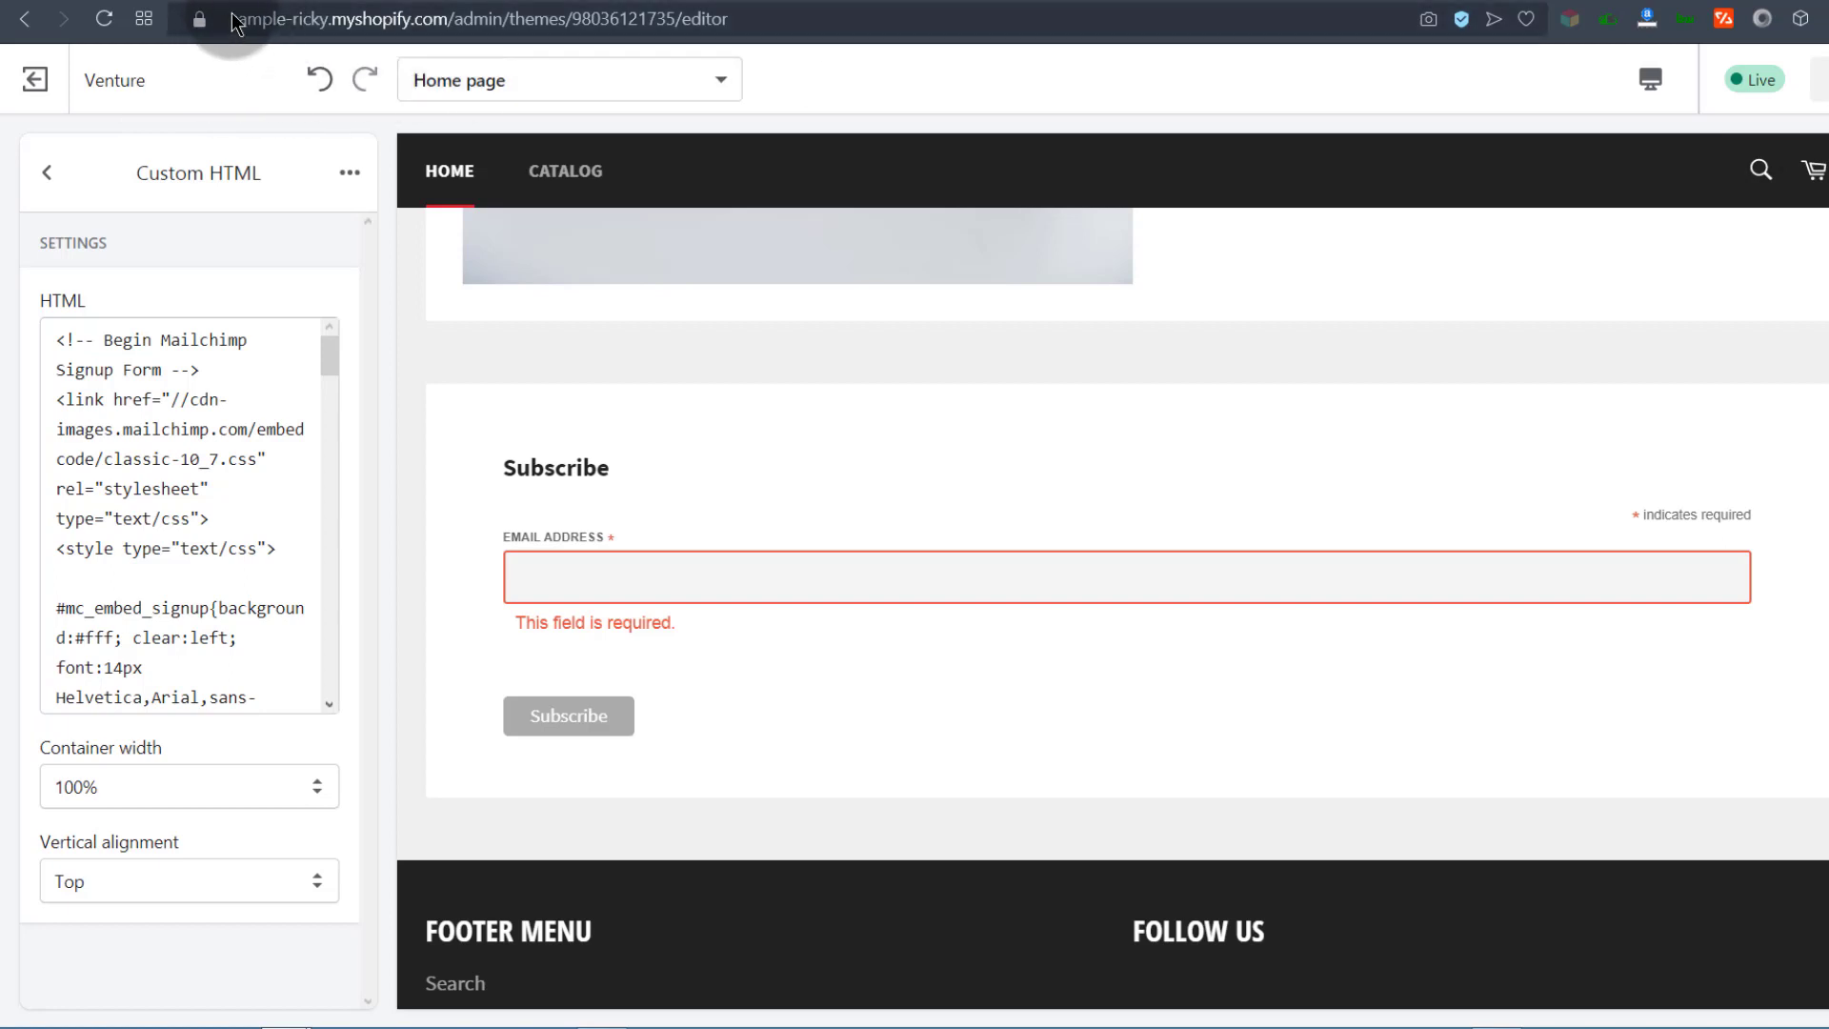
pyautogui.moveTo(236, 21); pyautogui.dragTo(448, 17)
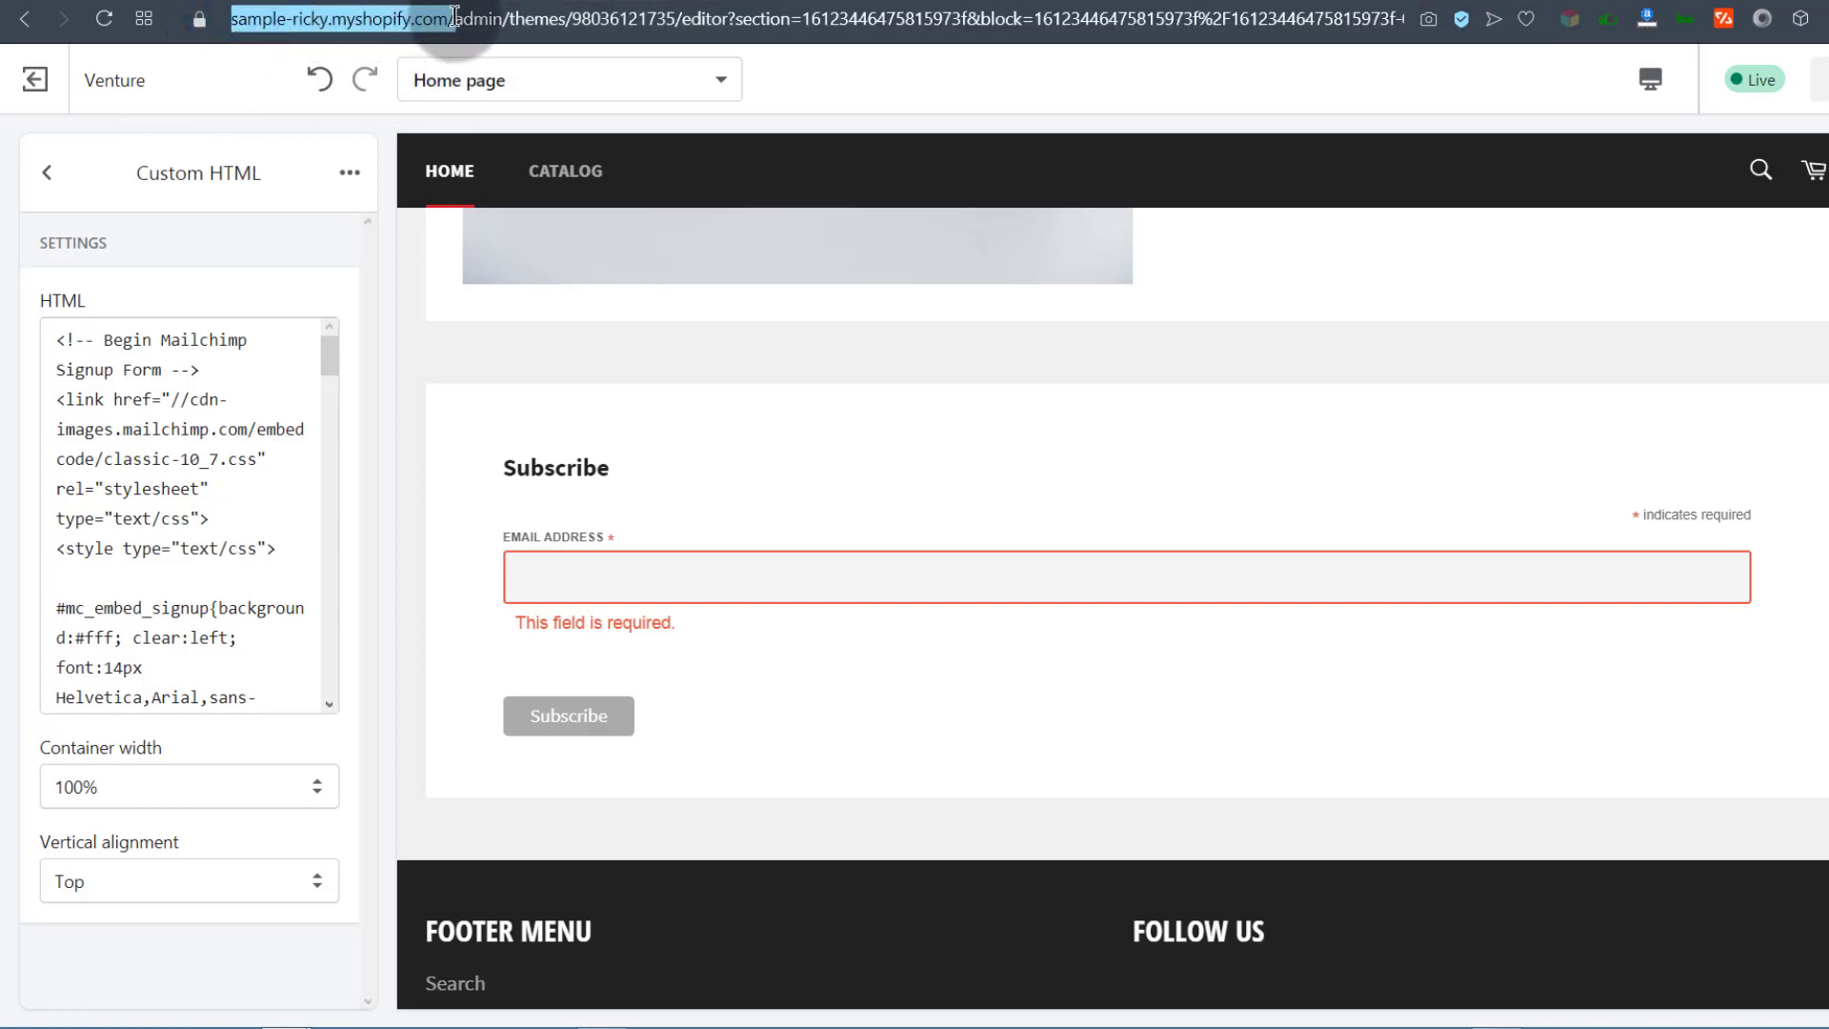
pyautogui.rightClick(440, 29)
pyautogui.click(495, 115)
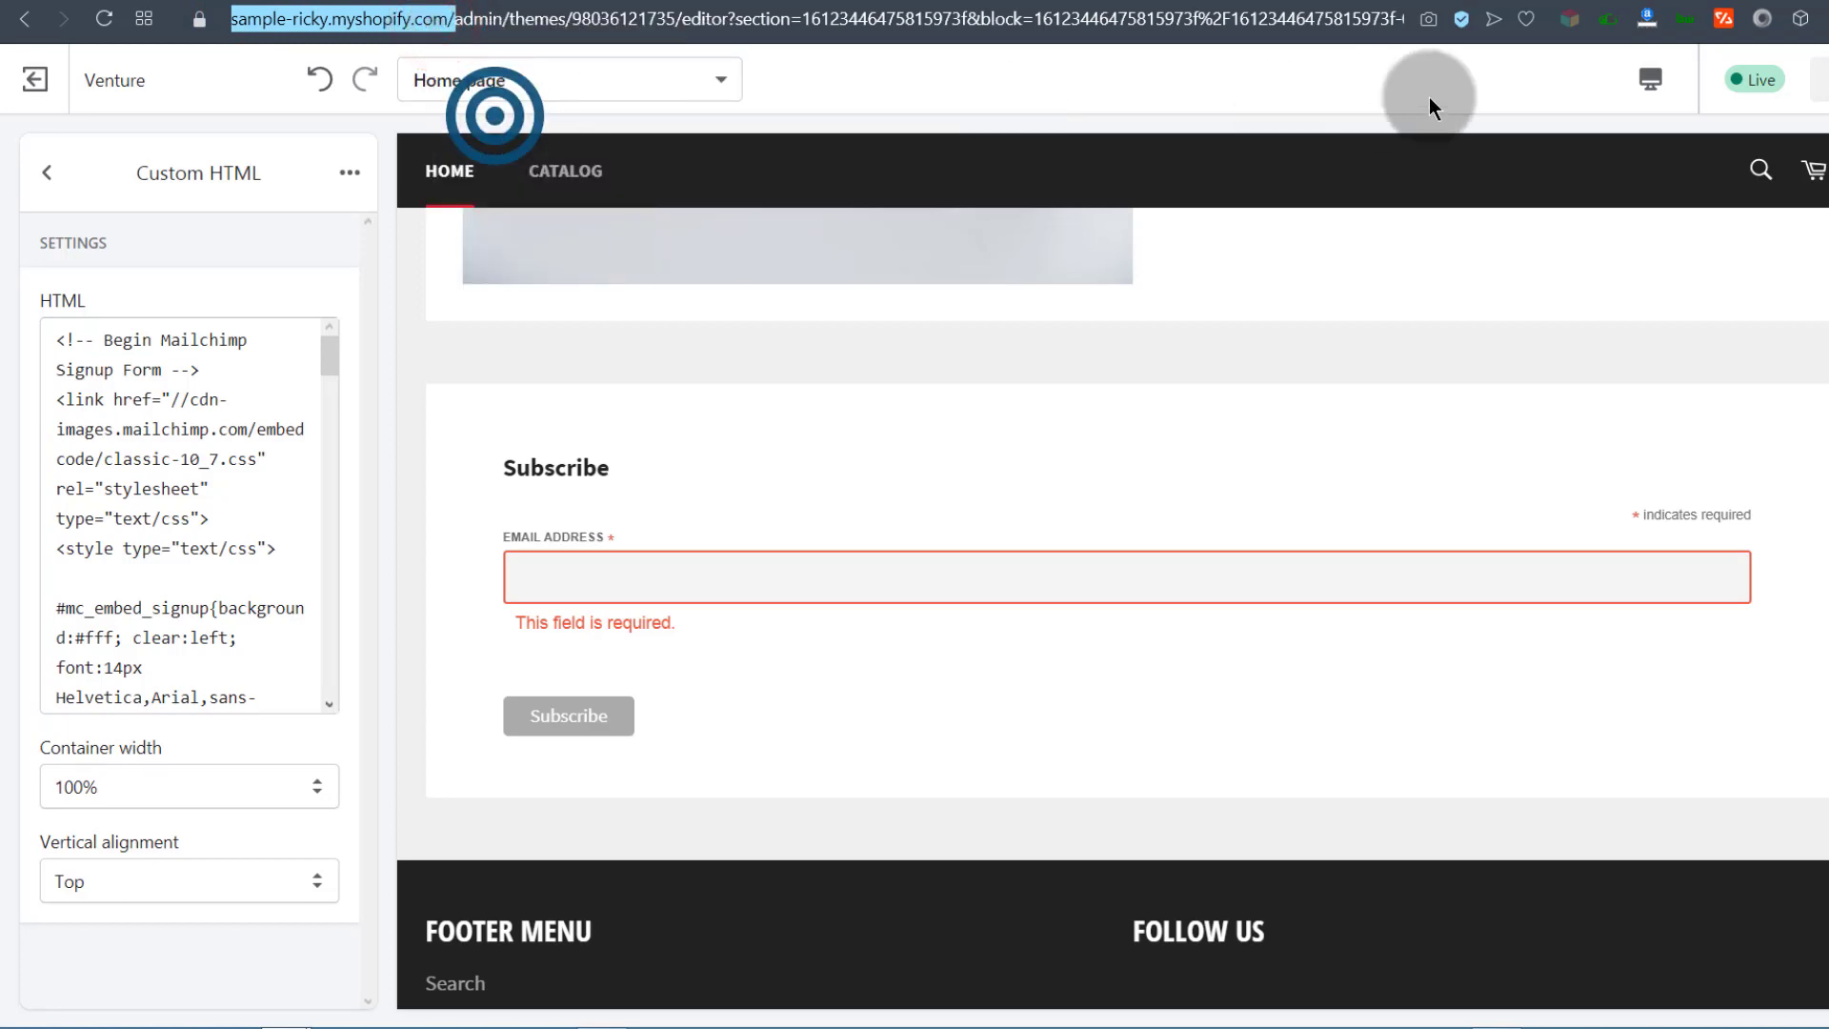
# Step: Load the live storefront in a new tab and test its email field's required validation
pyautogui.hotkey('ctrl', 't')
pyautogui.rightClick(376, 21)
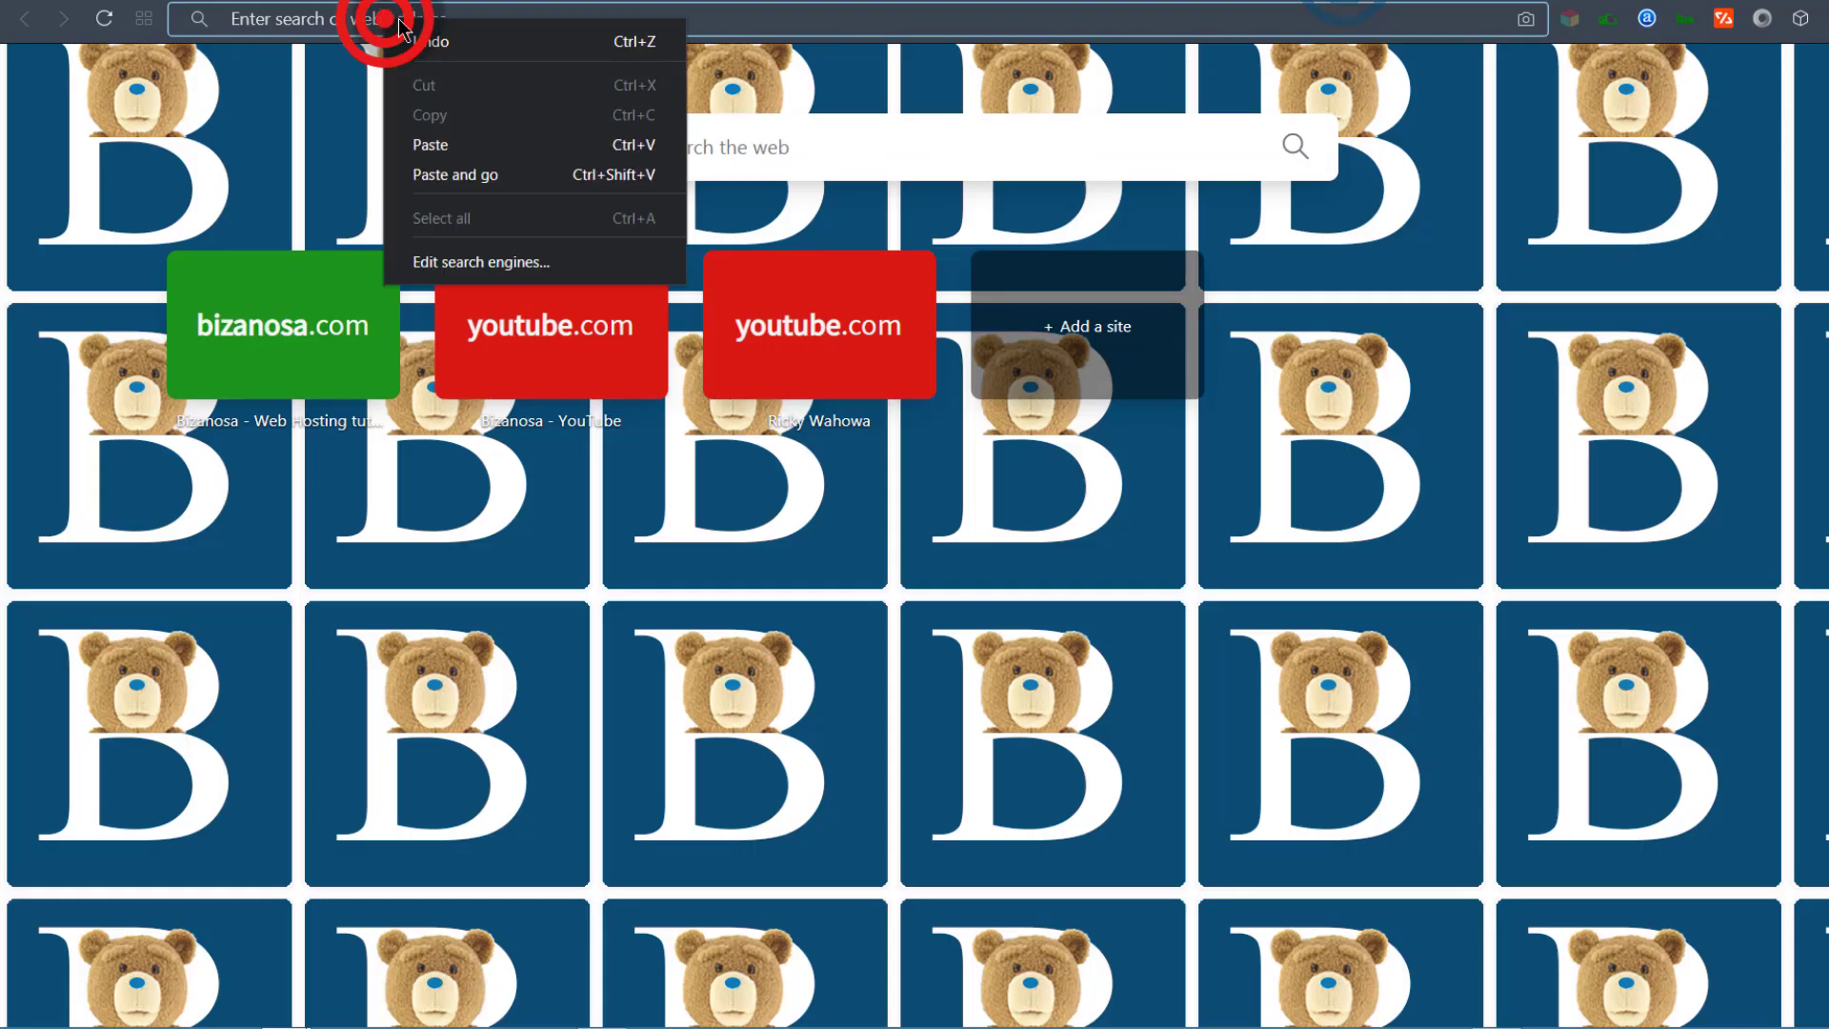
pyautogui.click(472, 174)
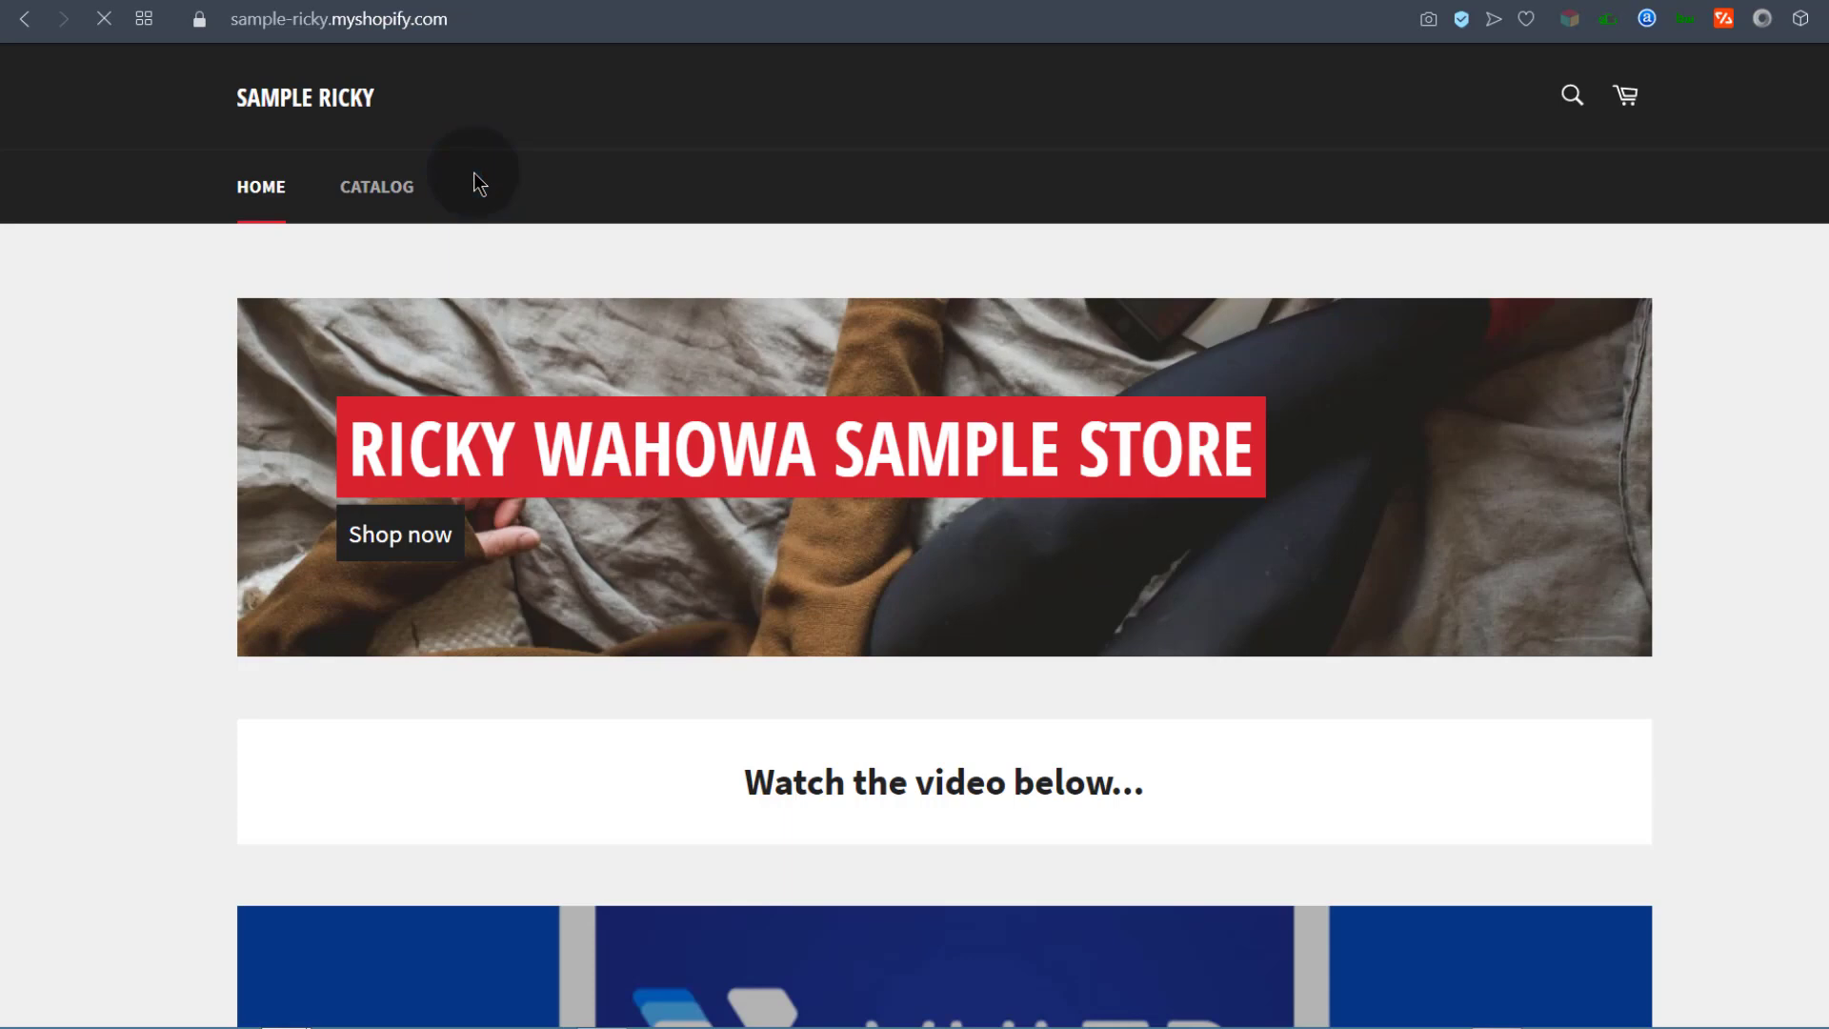
pyautogui.scroll(-8, 882, 587)
pyautogui.scroll(-10, 872, 552)
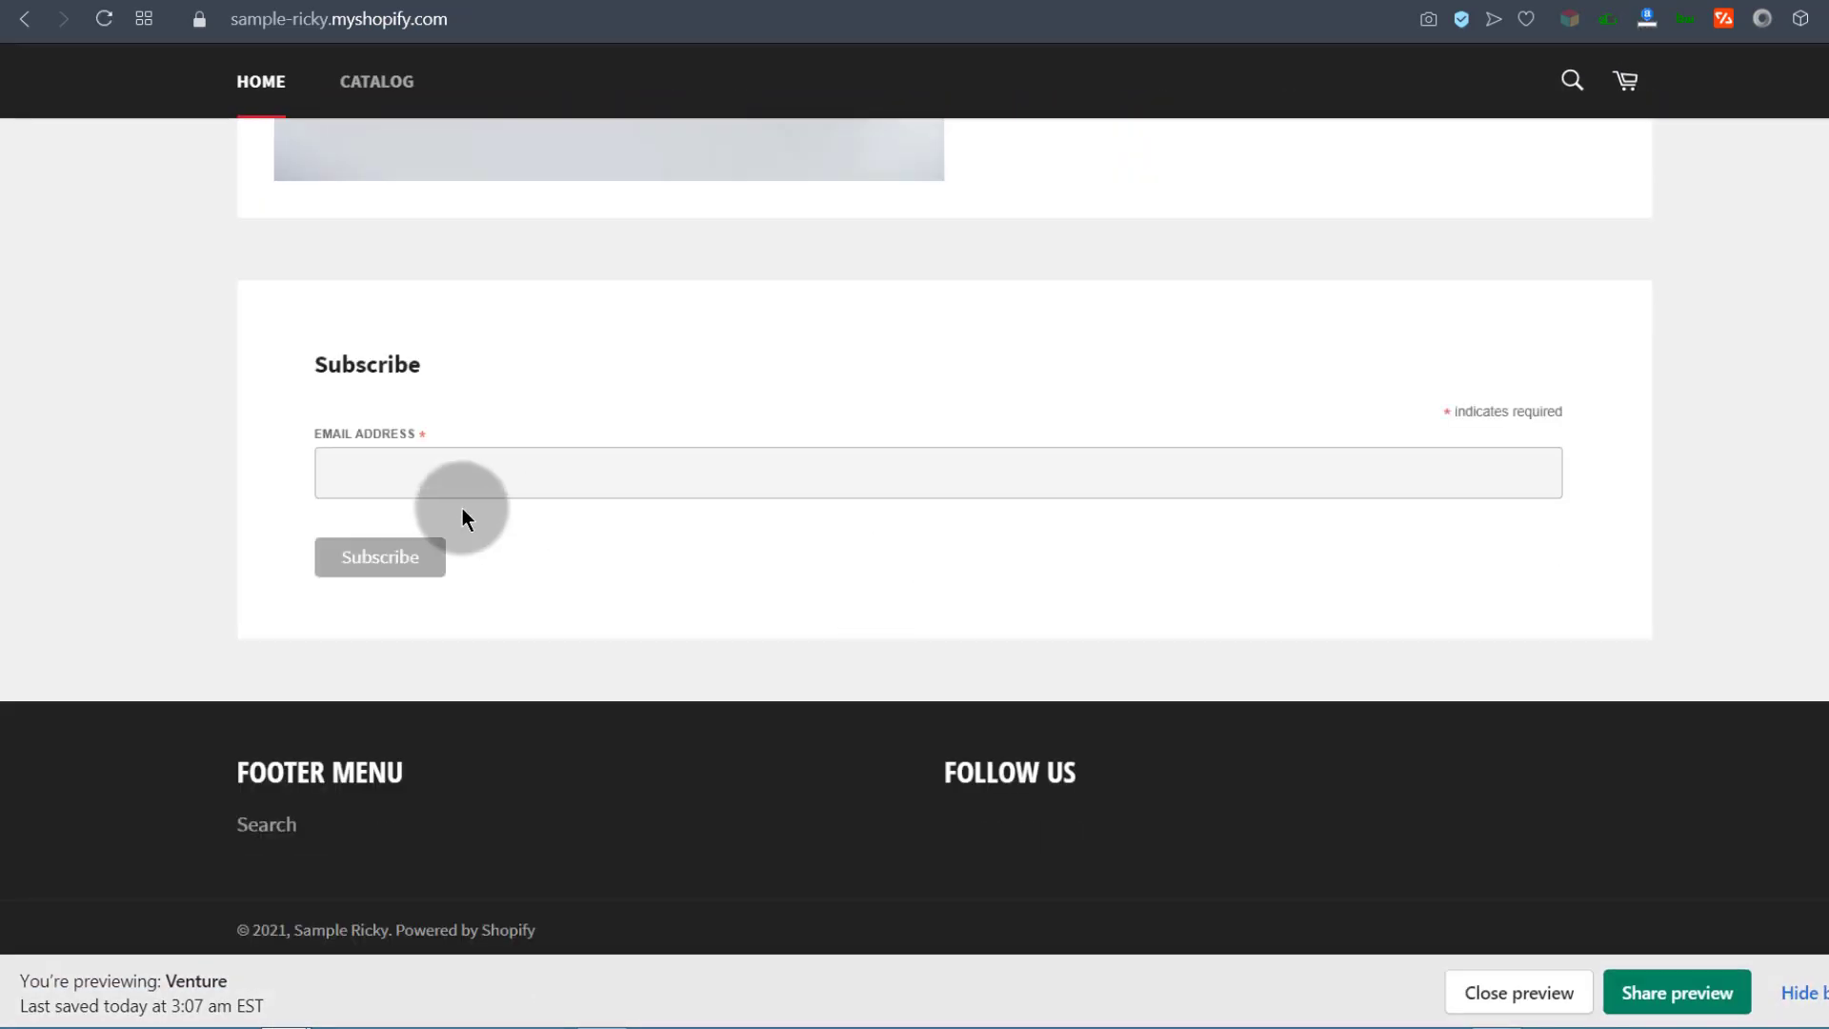
pyautogui.click(382, 457)
pyautogui.click(110, 576)
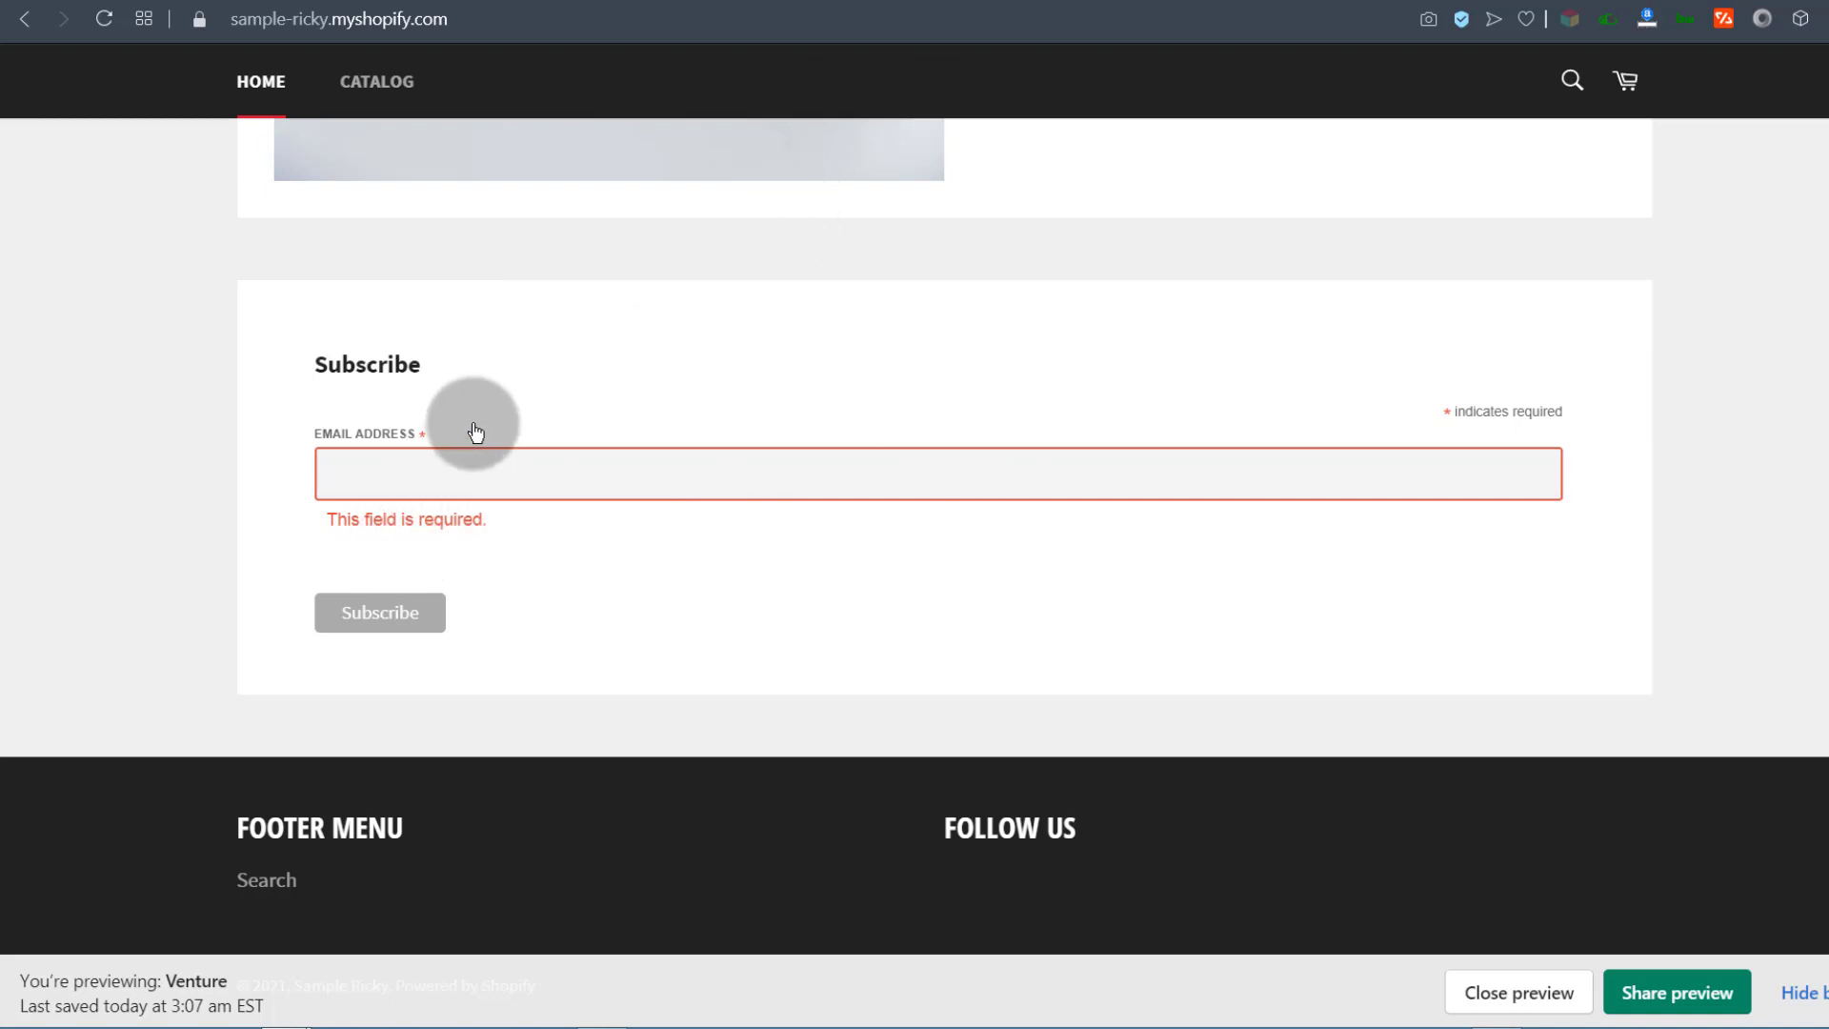
pyautogui.click(376, 481)
pyautogui.click(176, 502)
pyautogui.click(372, 477)
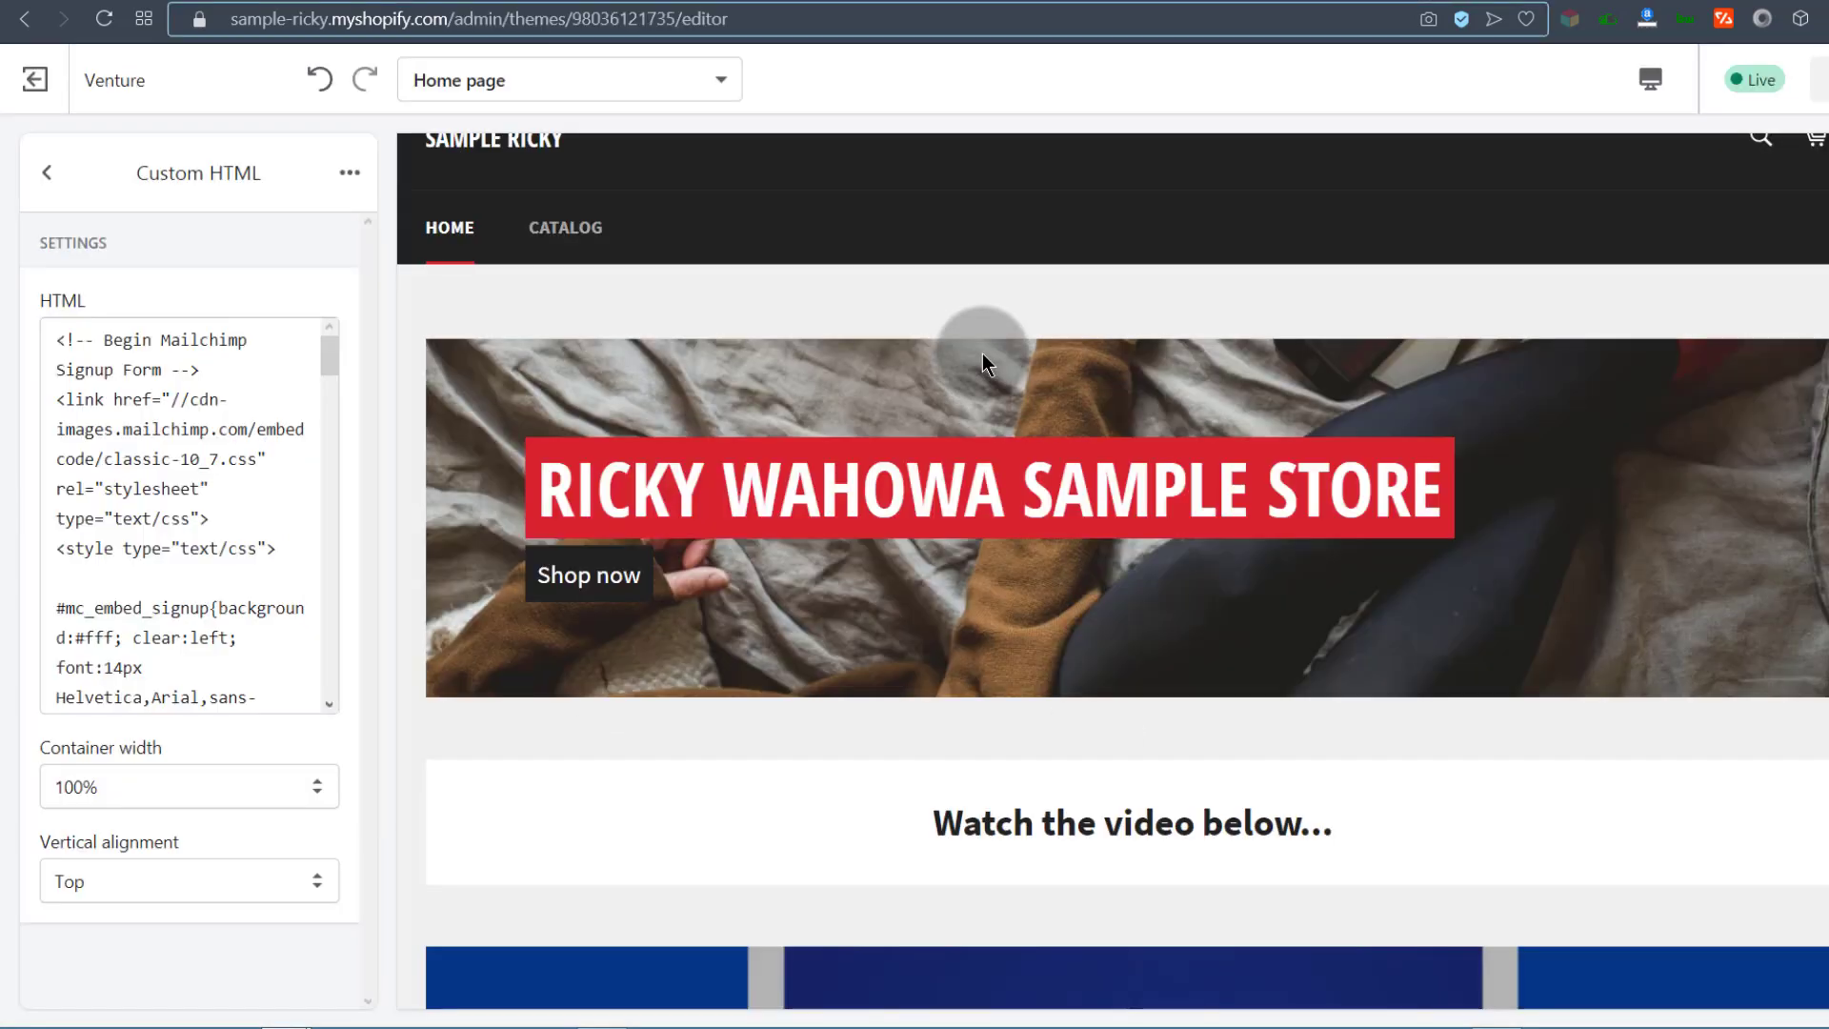
pyautogui.scroll(-10, 876, 667)
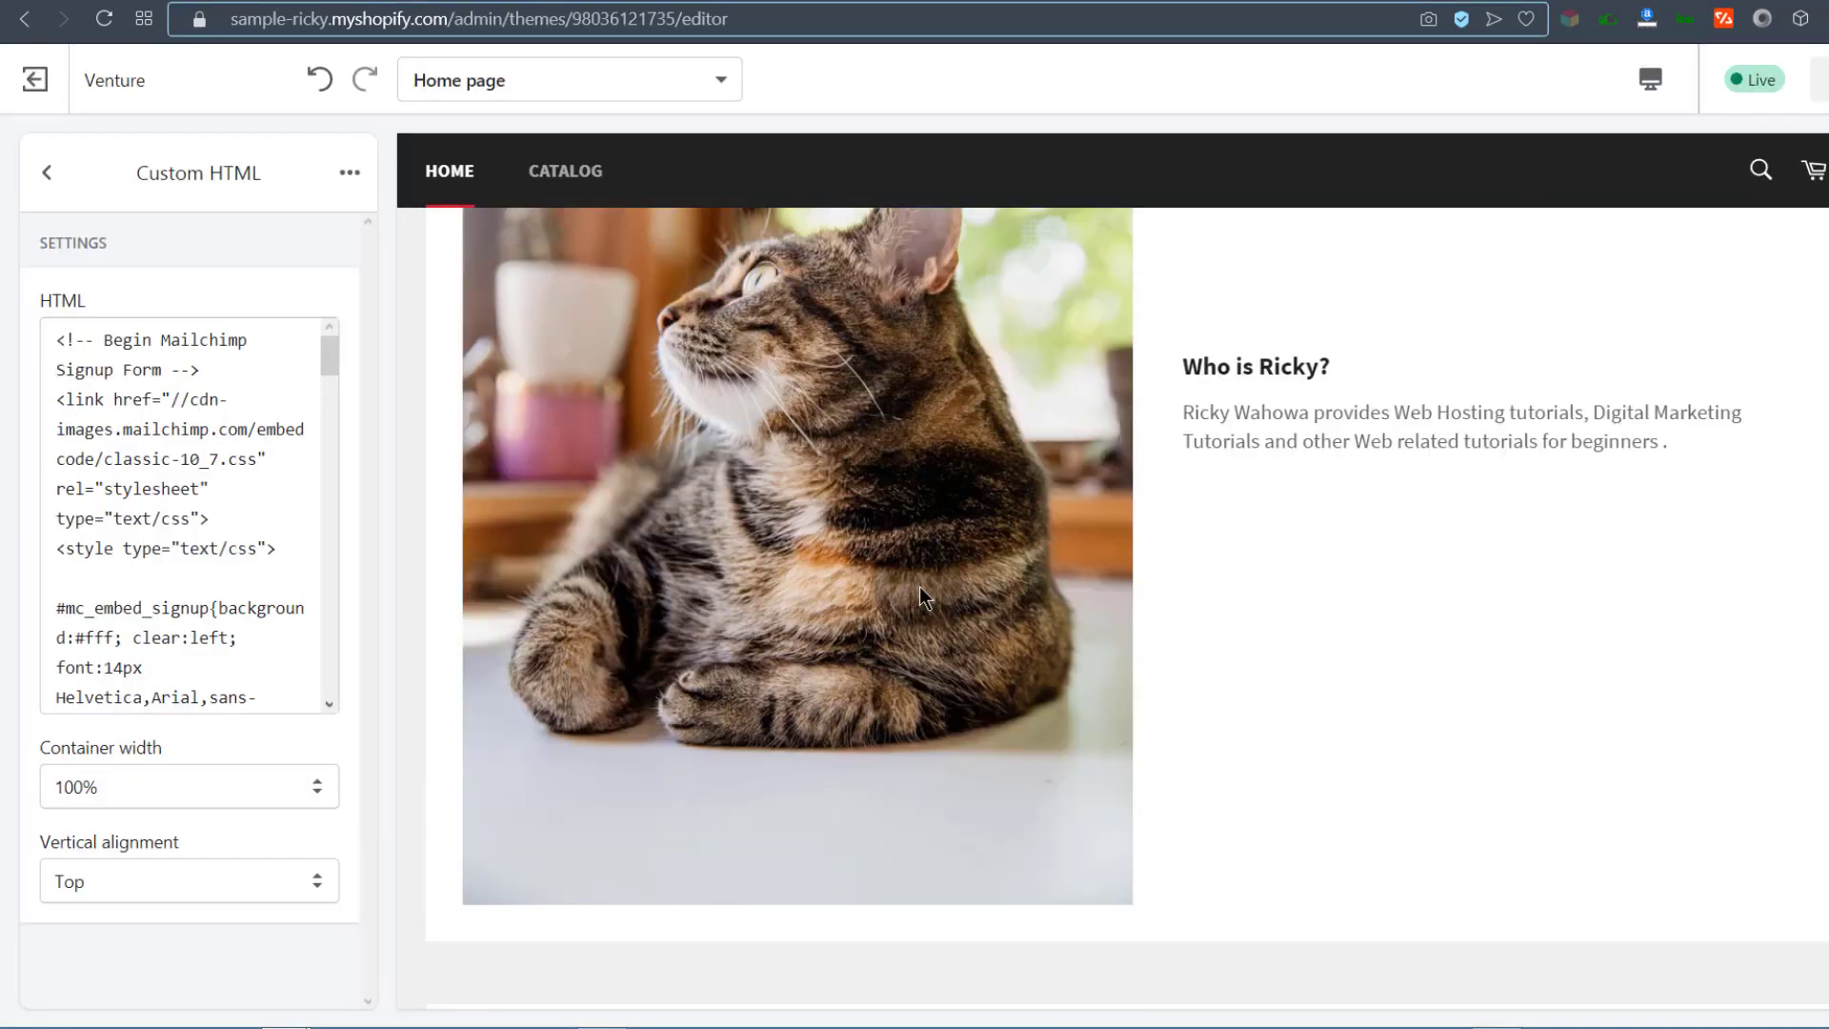
pyautogui.click(660, 1)
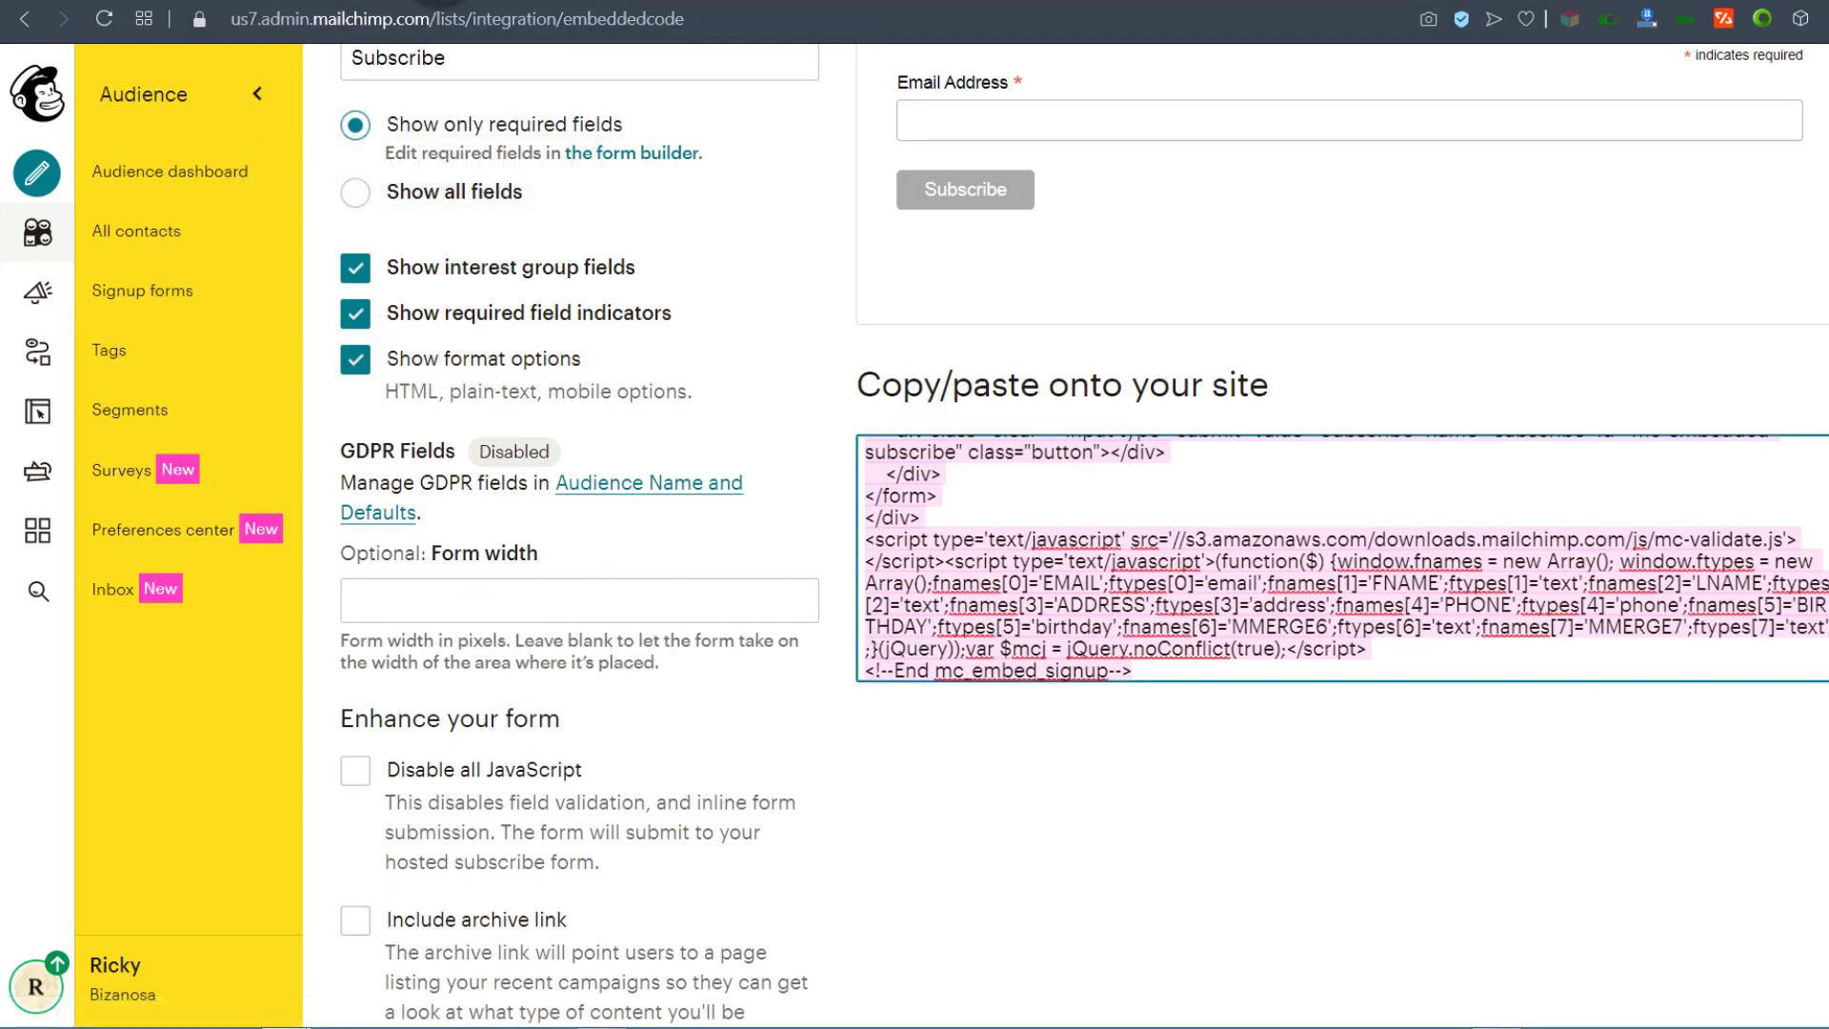
# Step: Go to Signup forms in the Audience sidebar and open the Subscriber pop-up
pyautogui.scroll(8, 455, 404)
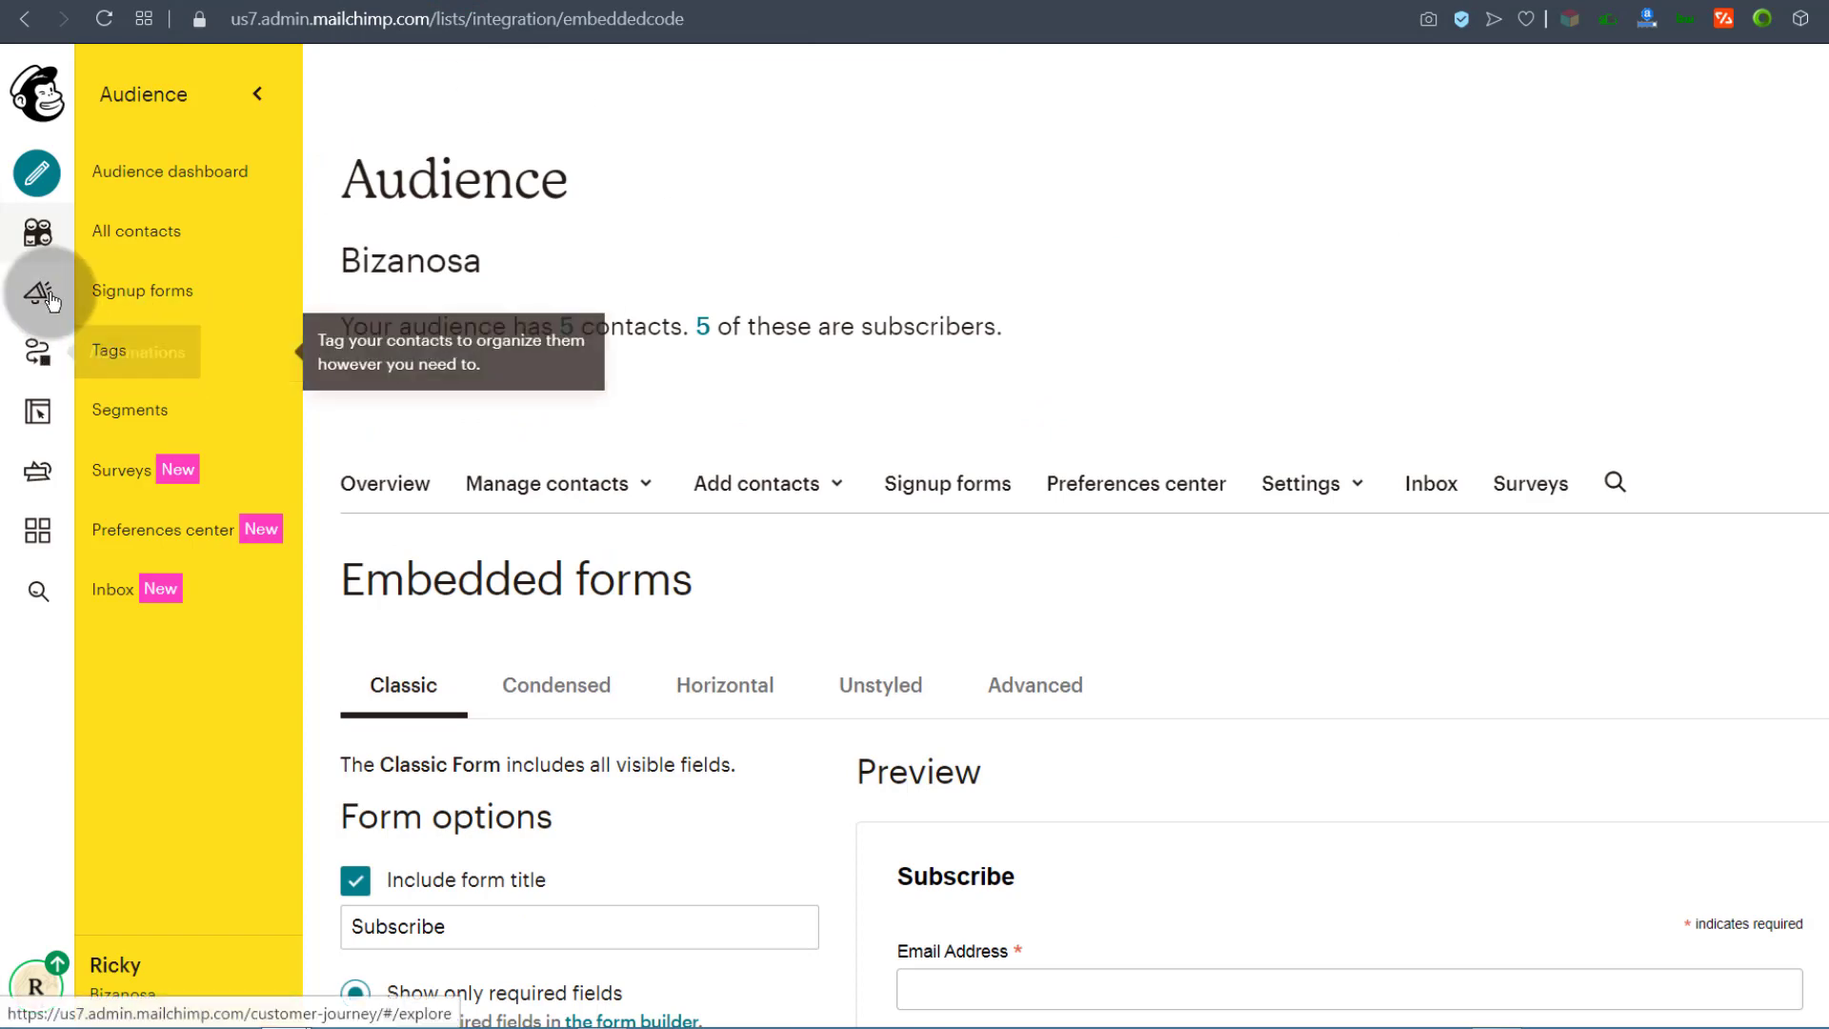
pyautogui.click(116, 293)
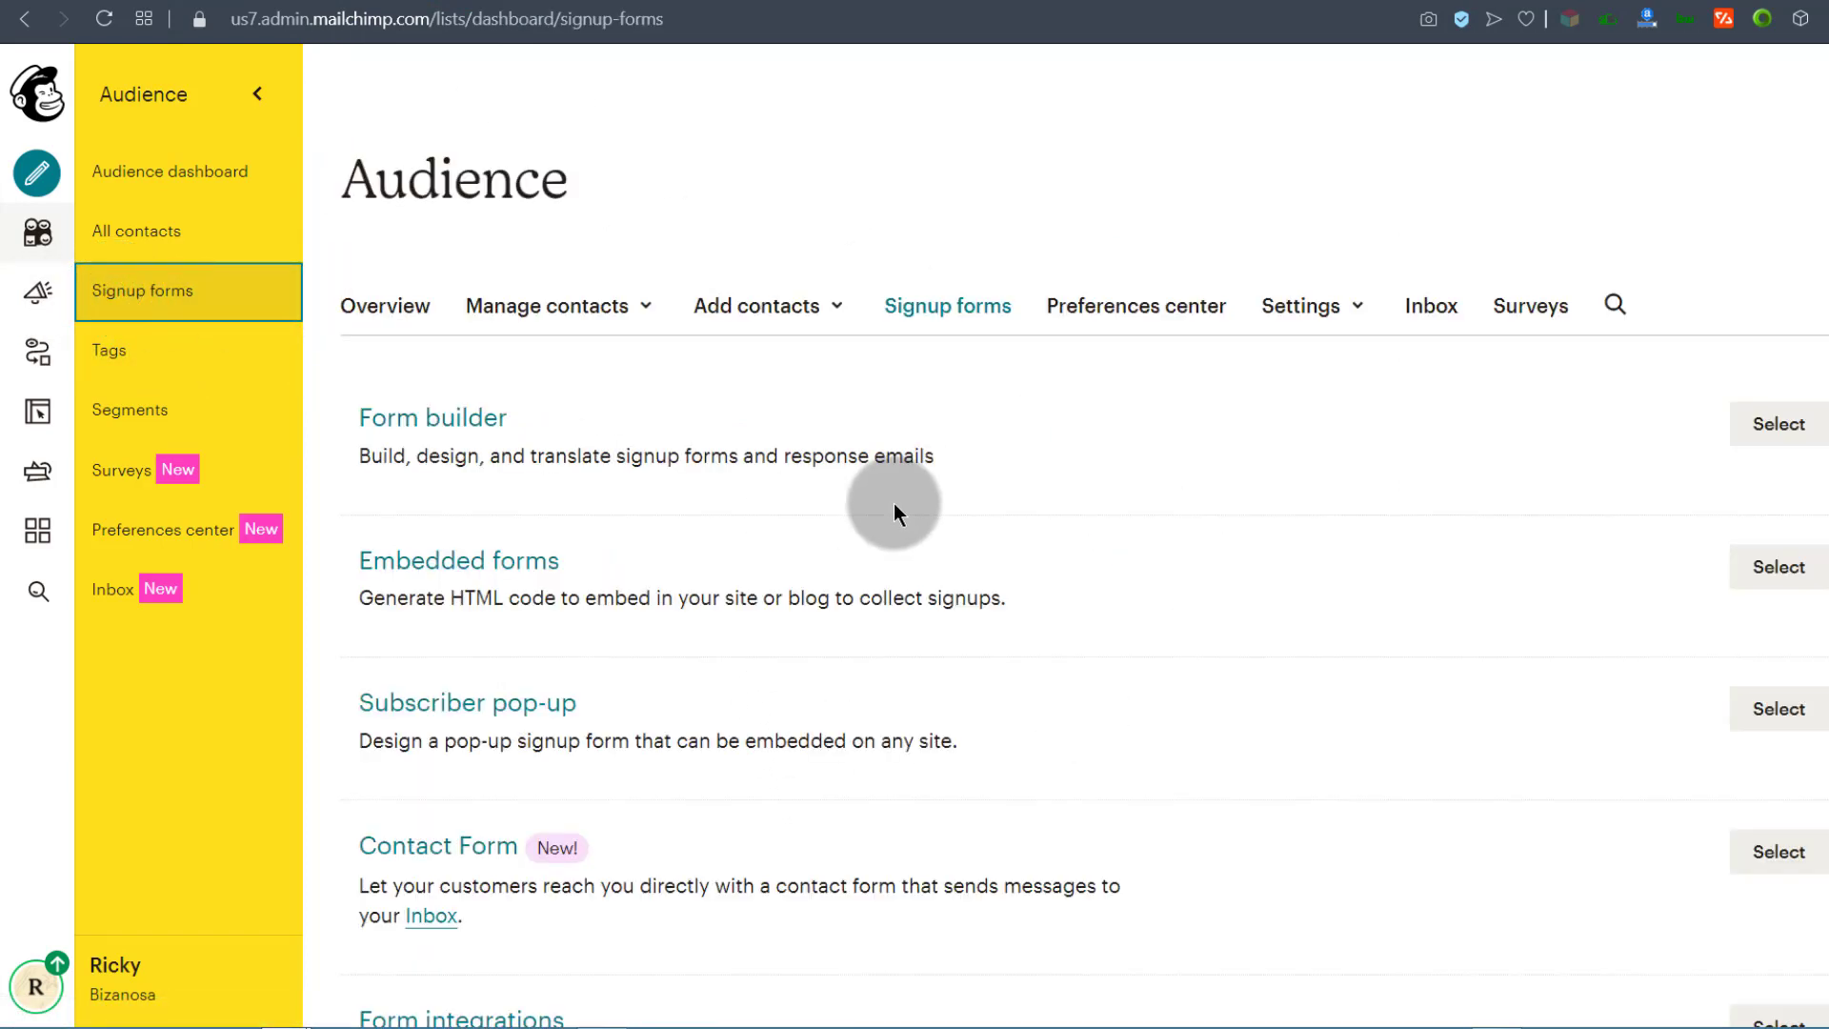
pyautogui.scroll(-5, 596, 658)
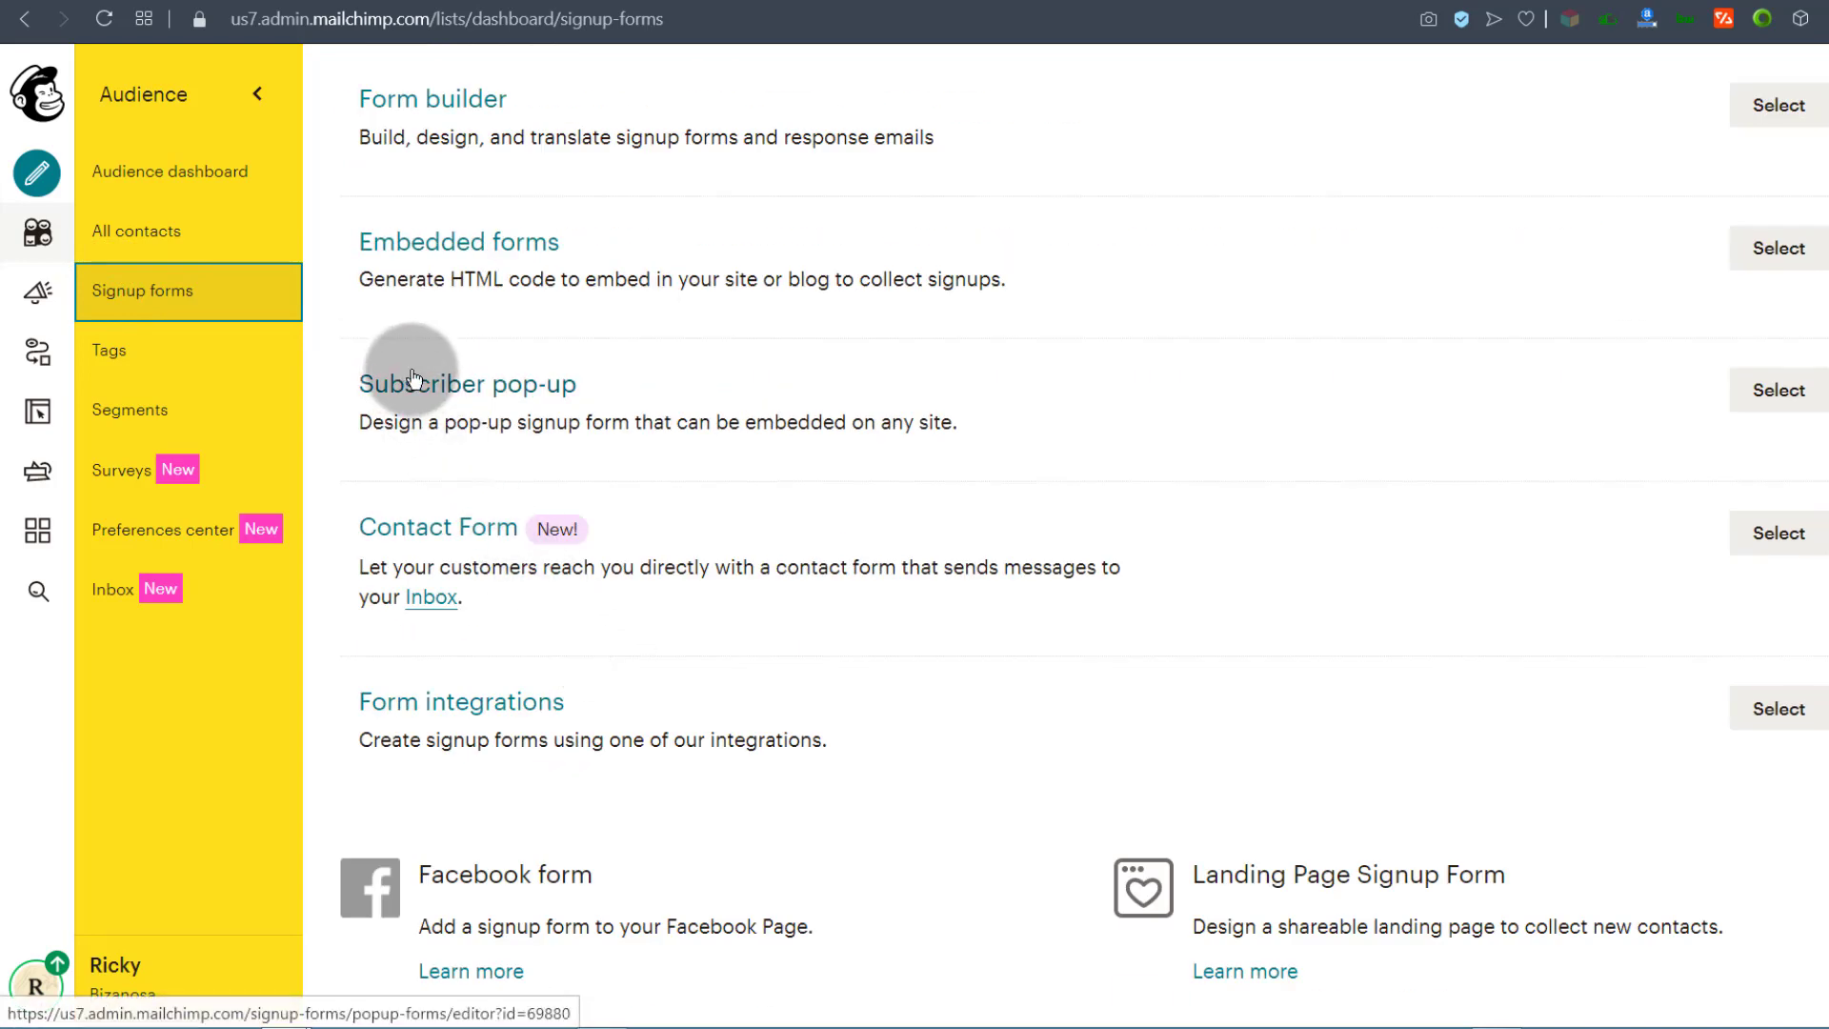
pyautogui.click(469, 390)
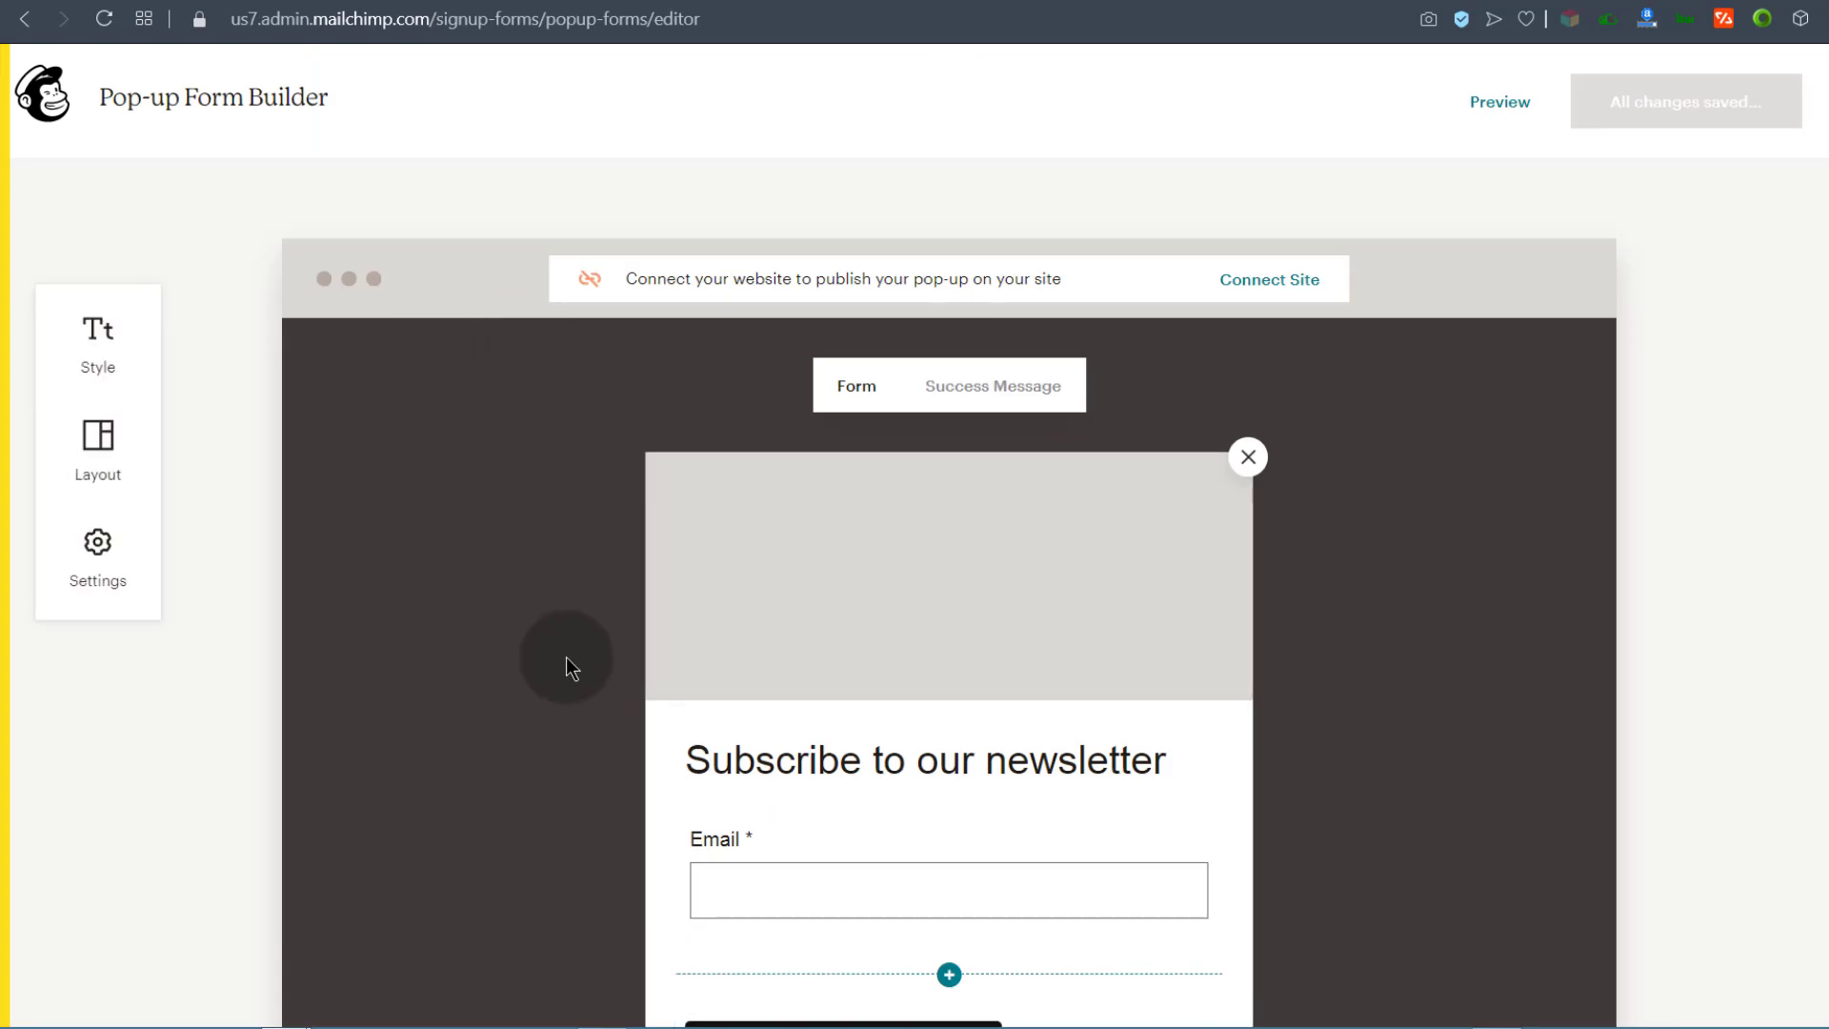
# Step: Set the pop-up header image to the Bizanosa logo from Content Studio, scaled with Fit
pyautogui.moveTo(845, 612)
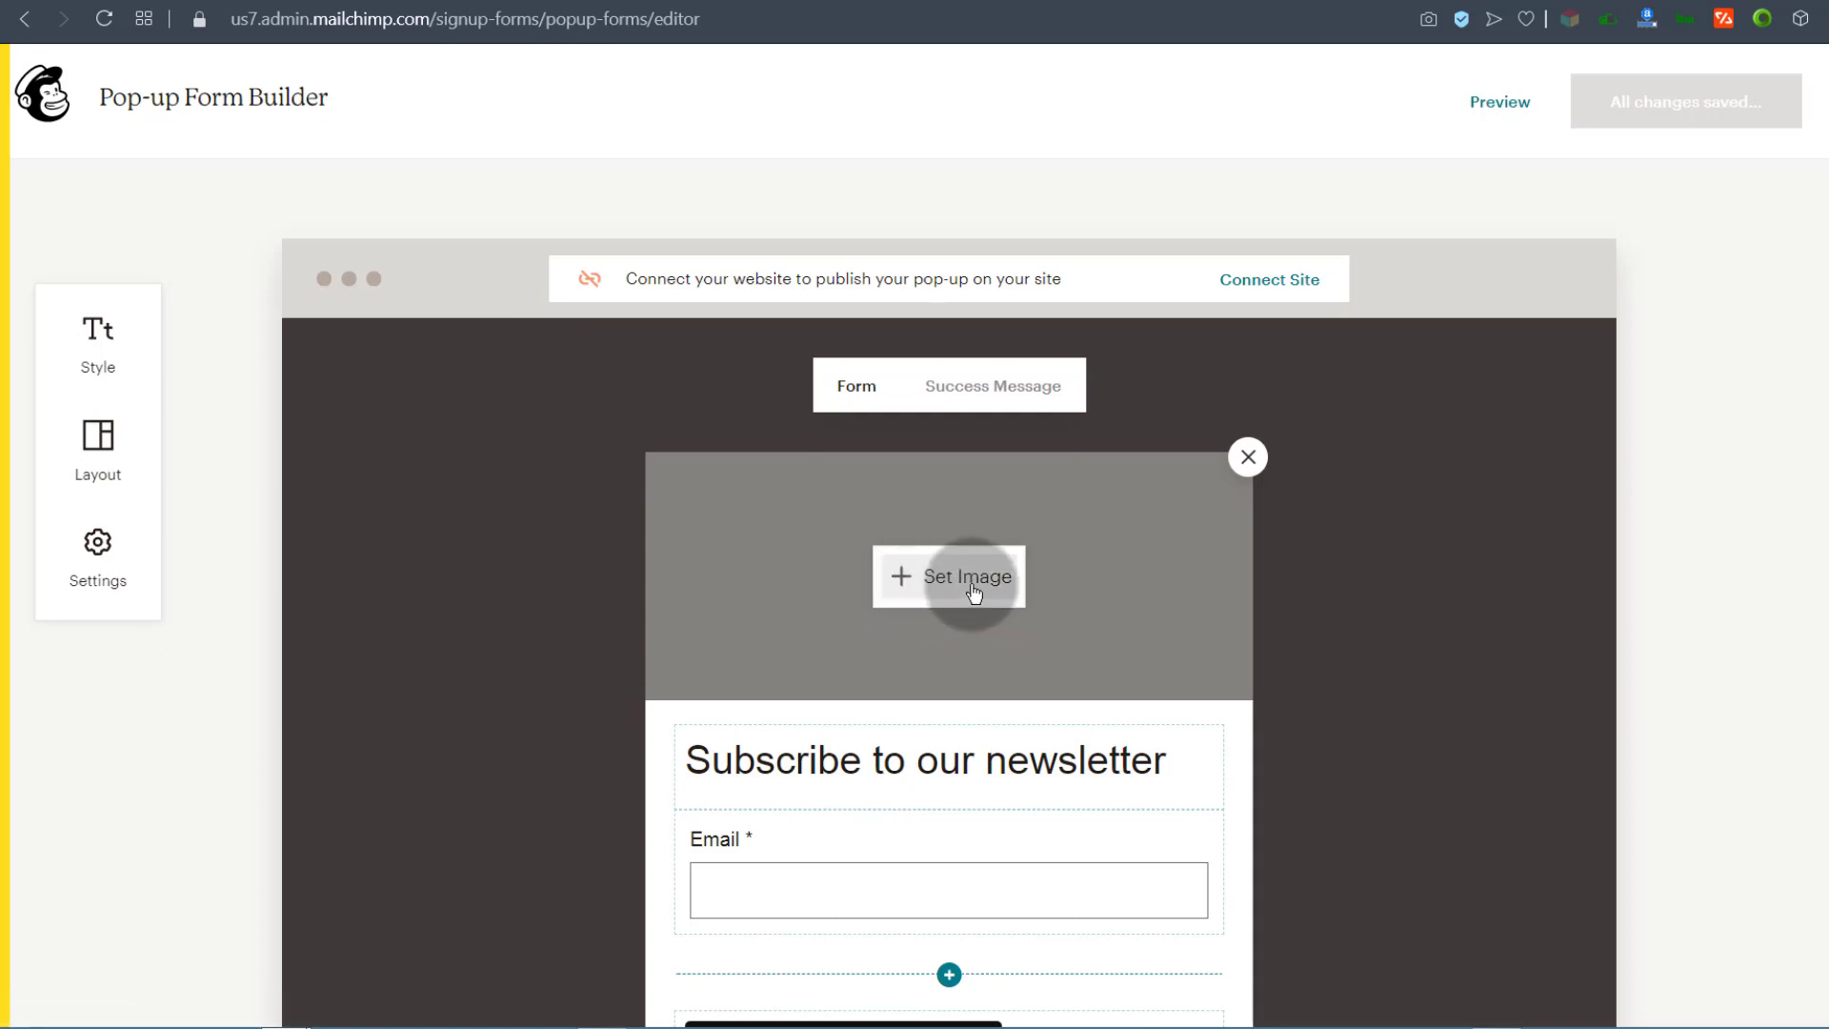
pyautogui.click(600, 711)
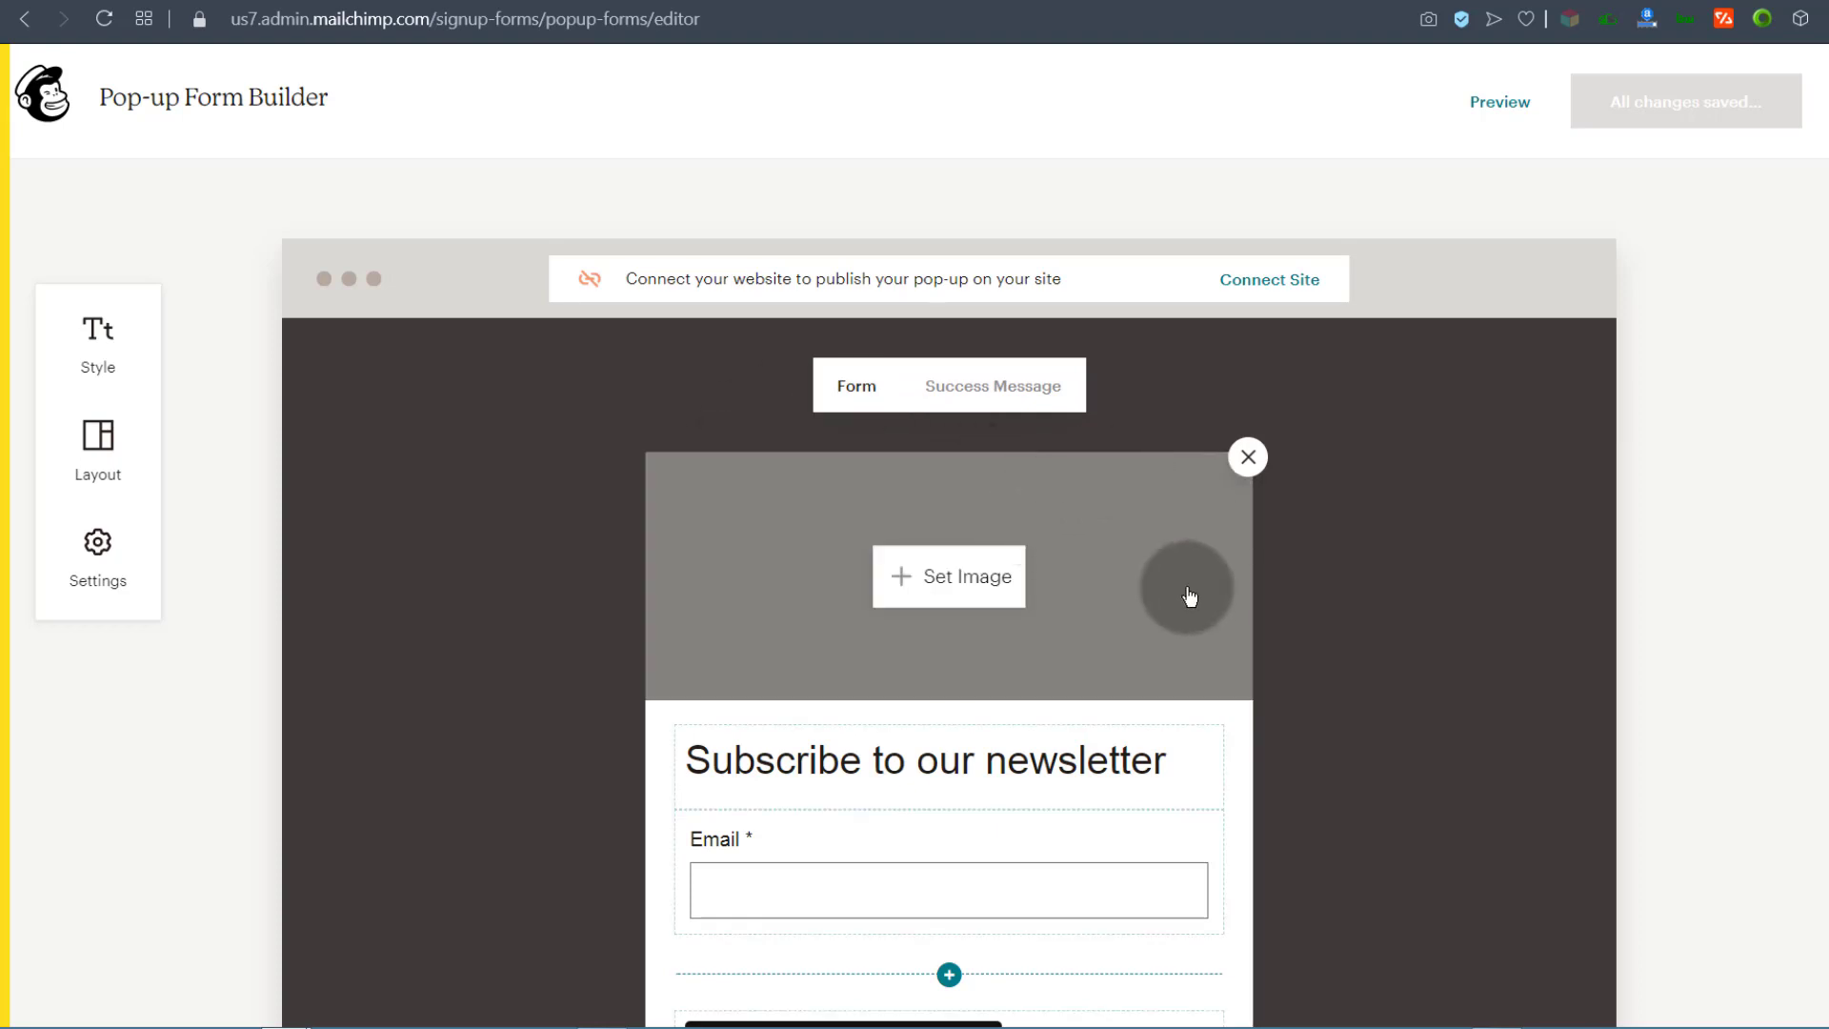
pyautogui.scroll(-3, 1342, 665)
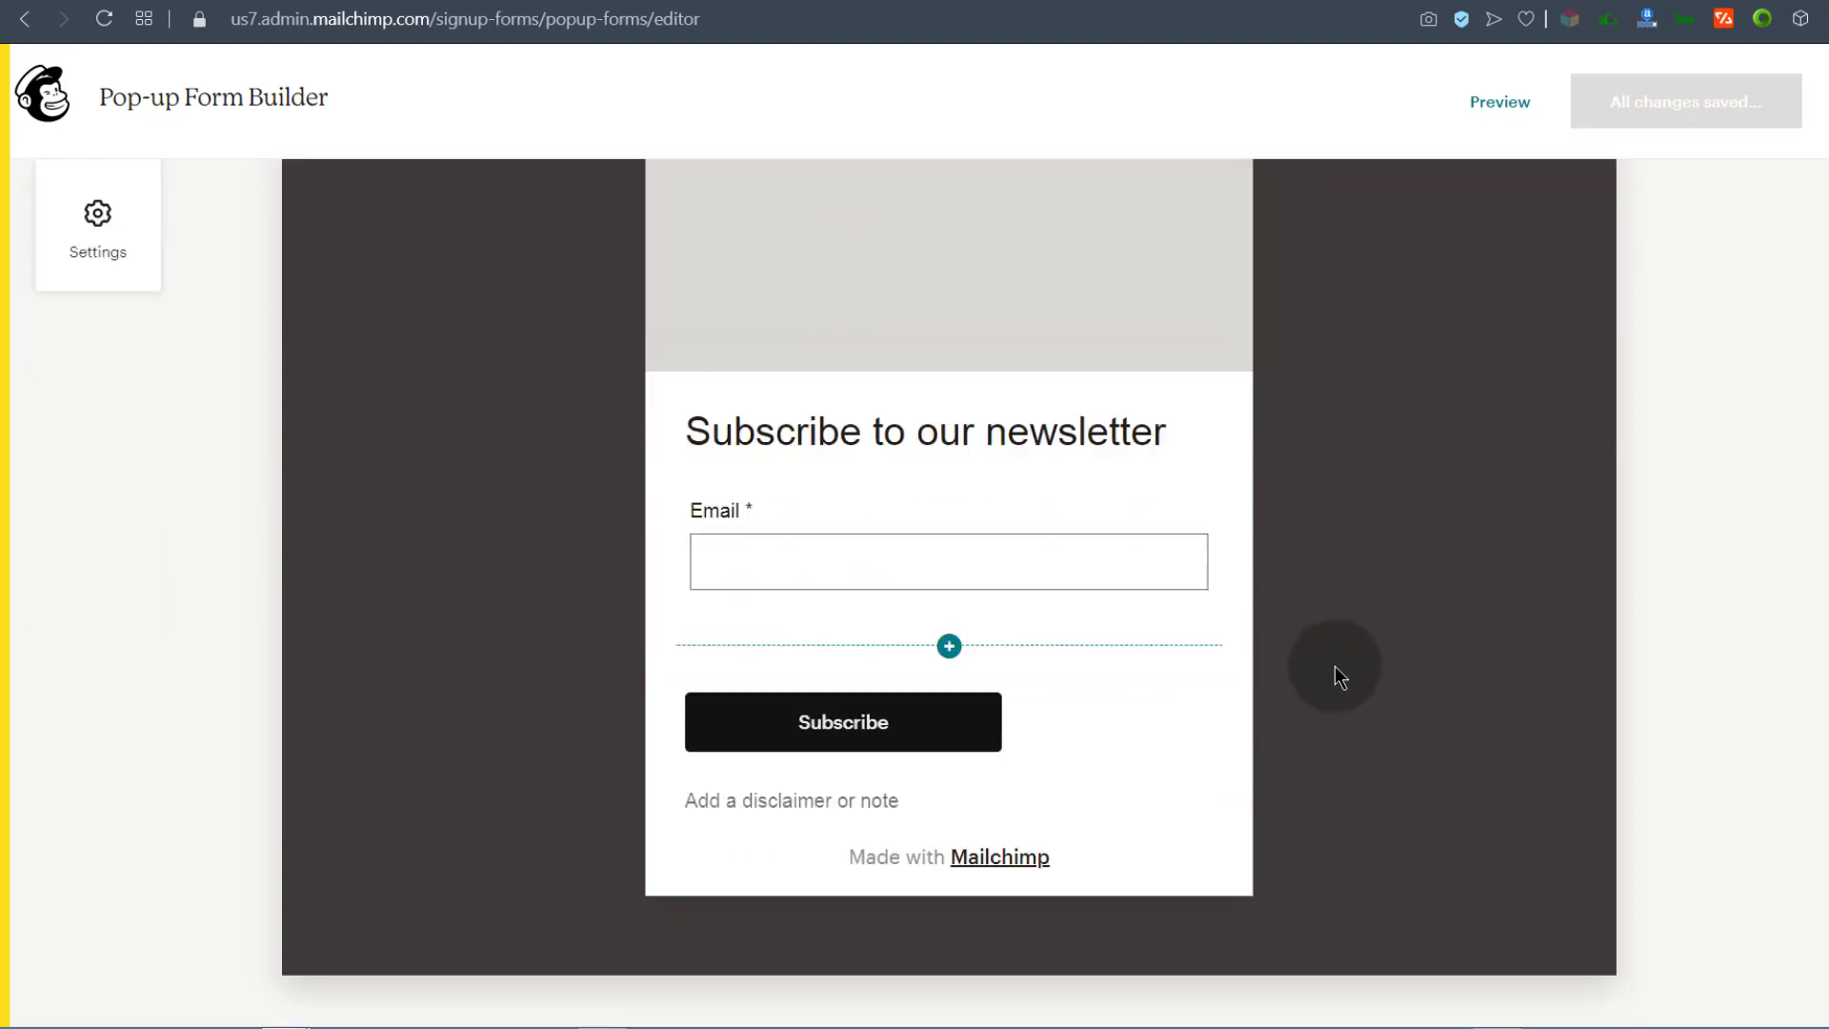
pyautogui.scroll(3, 1067, 658)
pyautogui.moveTo(820, 575)
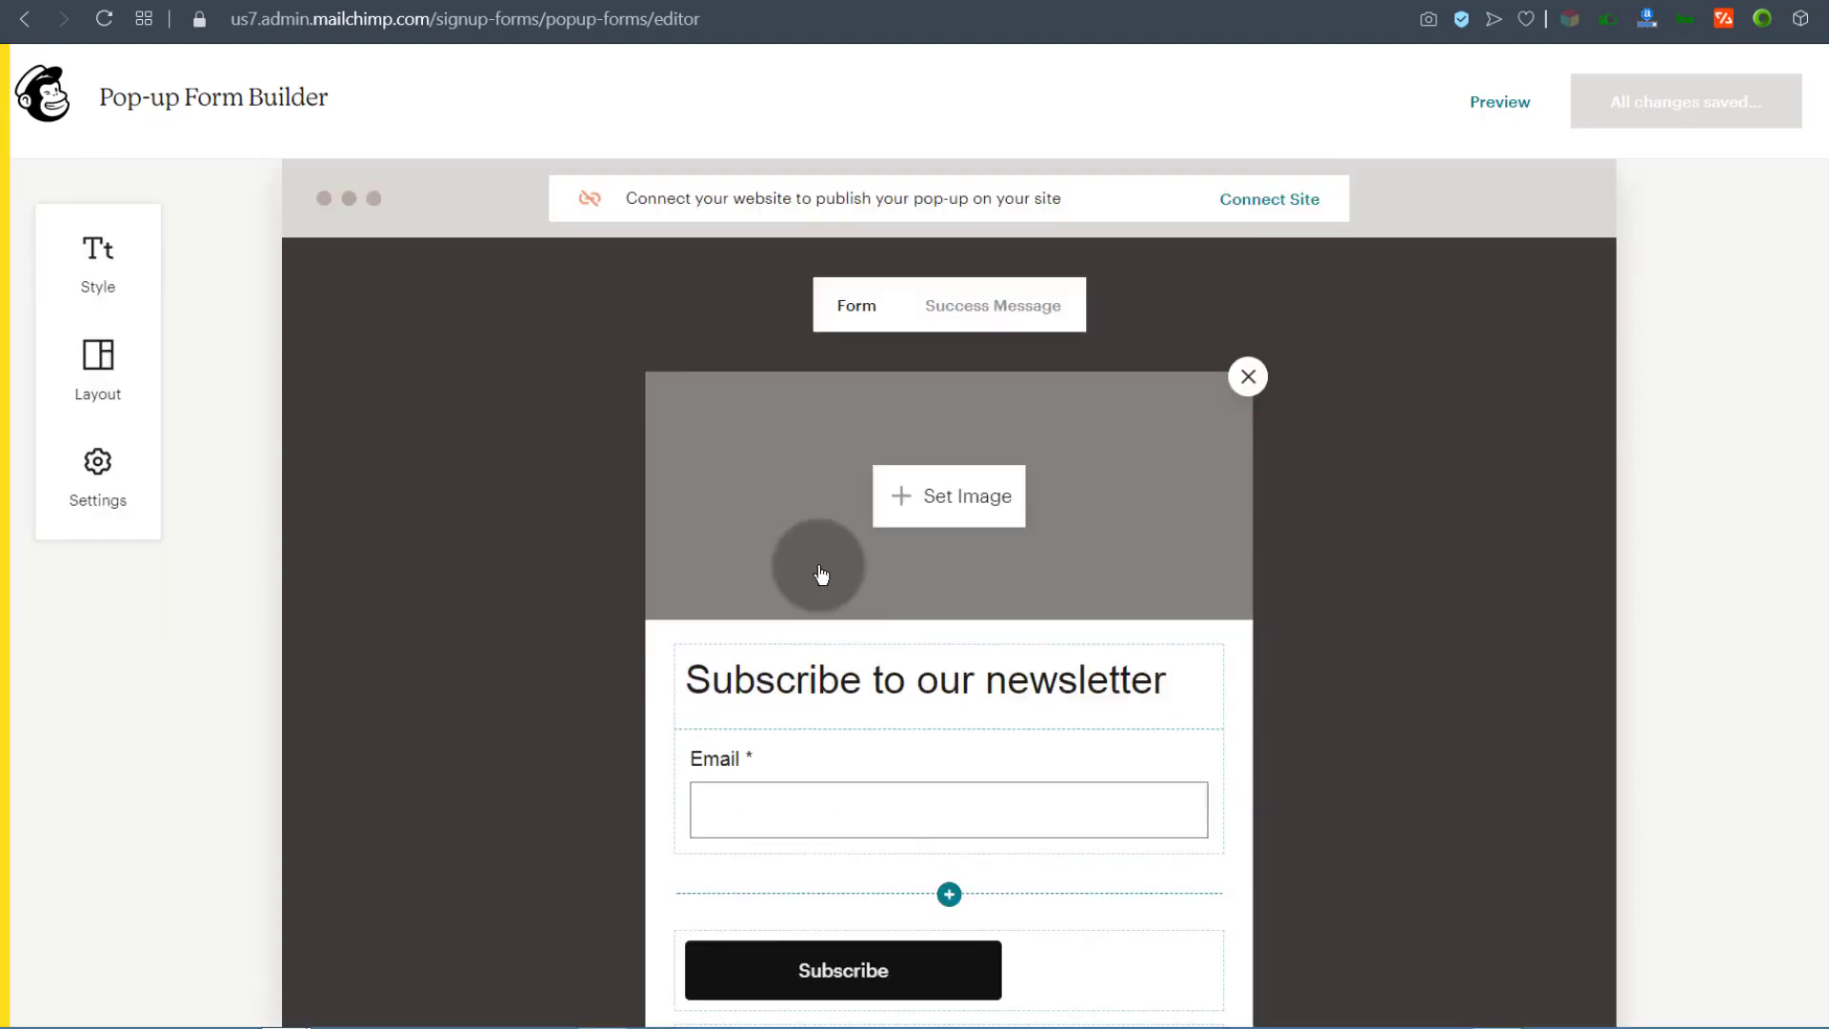
pyautogui.click(940, 493)
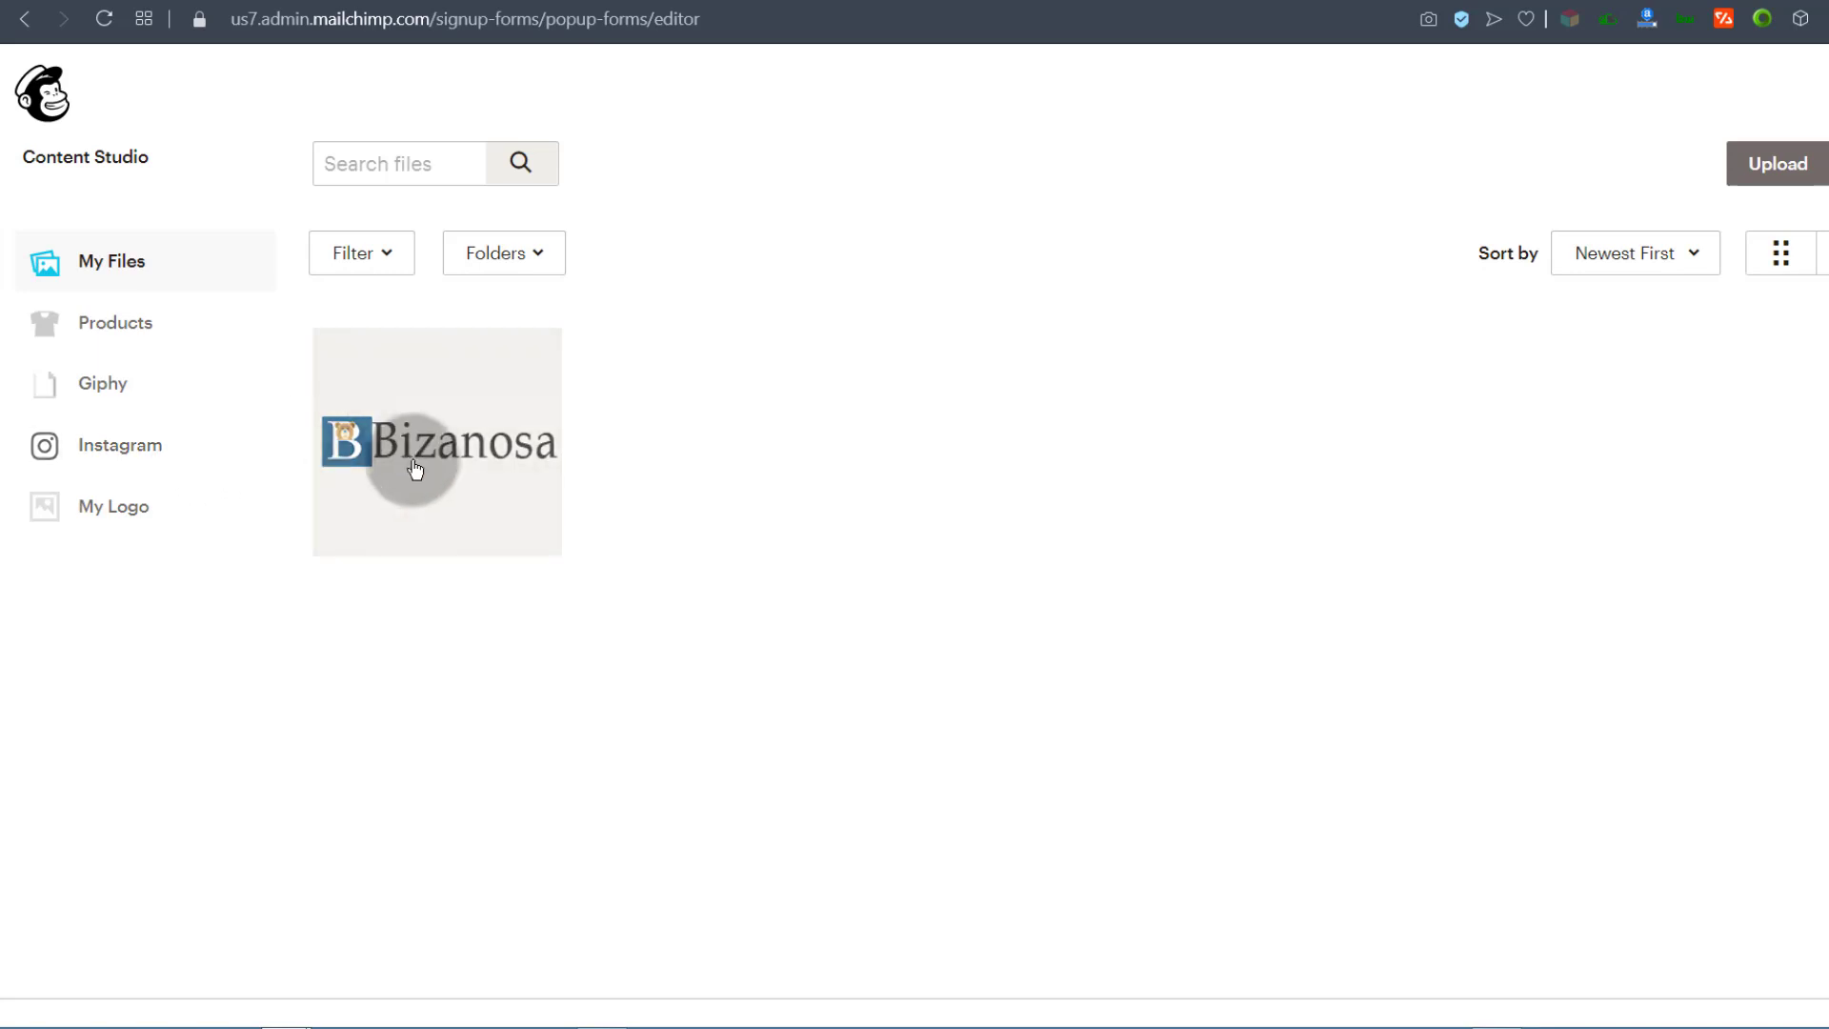
pyautogui.click(410, 459)
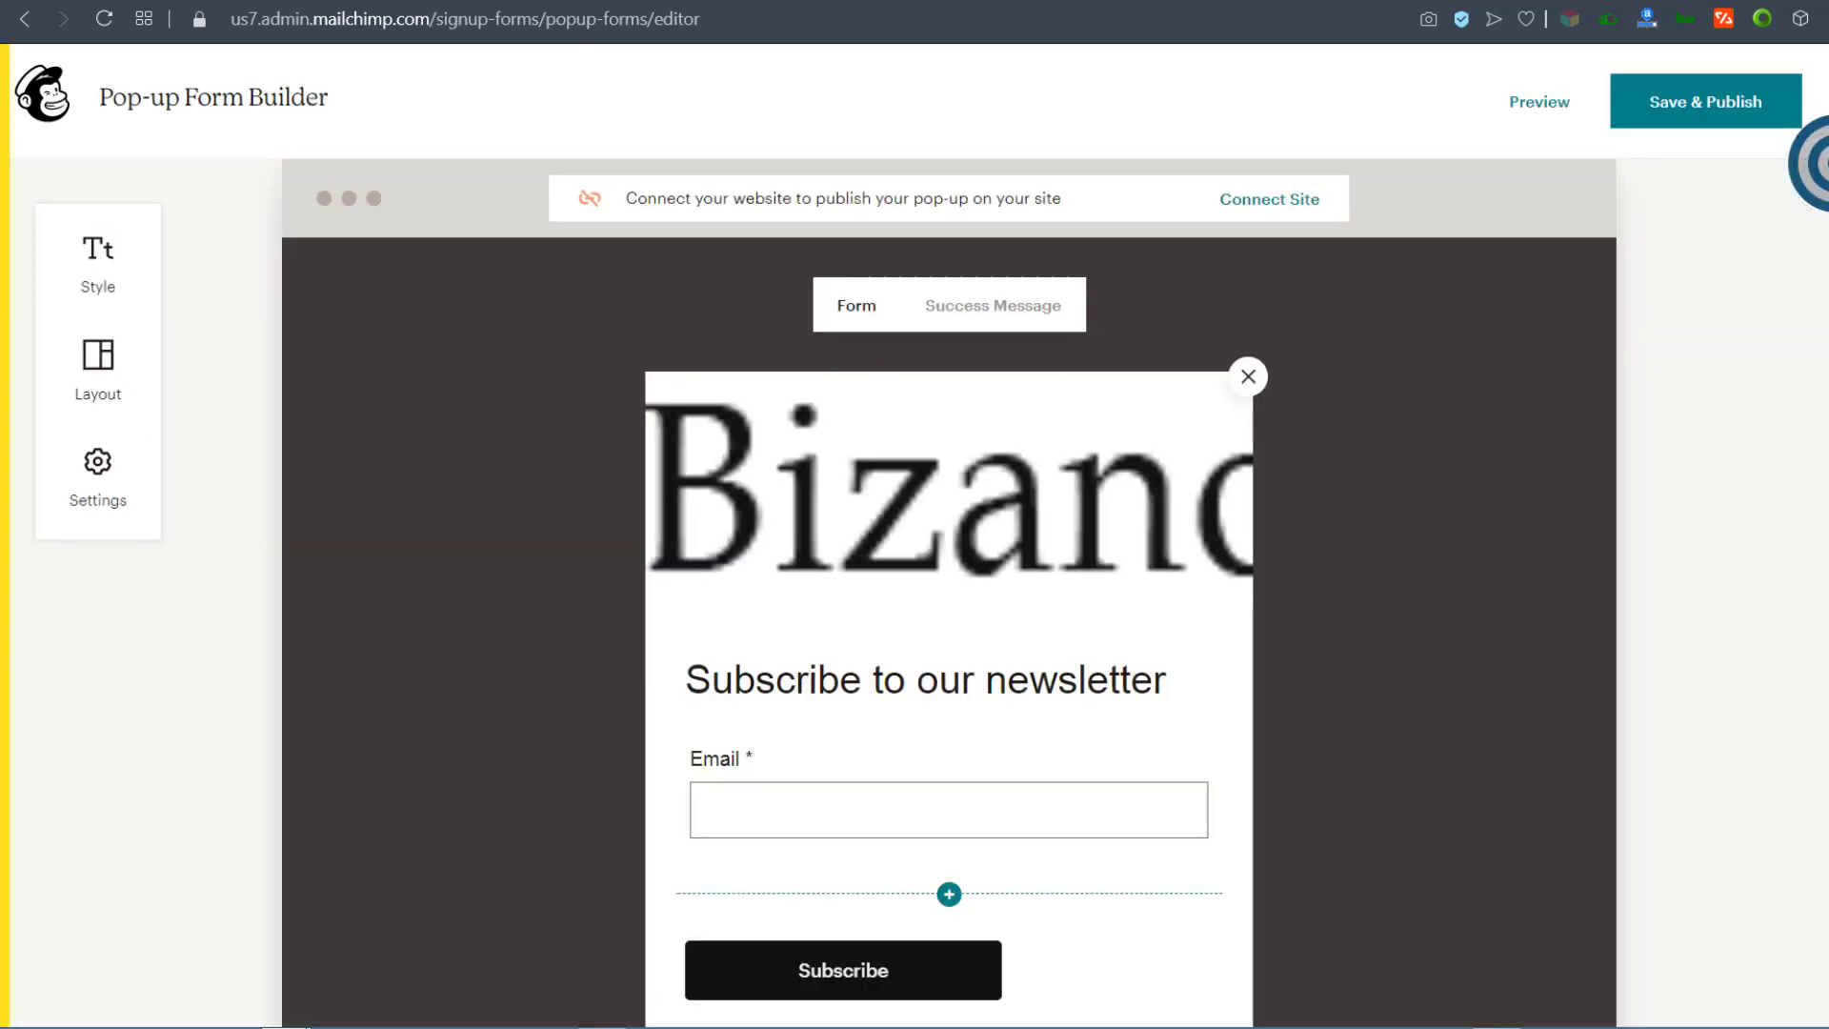
pyautogui.moveTo(1027, 571)
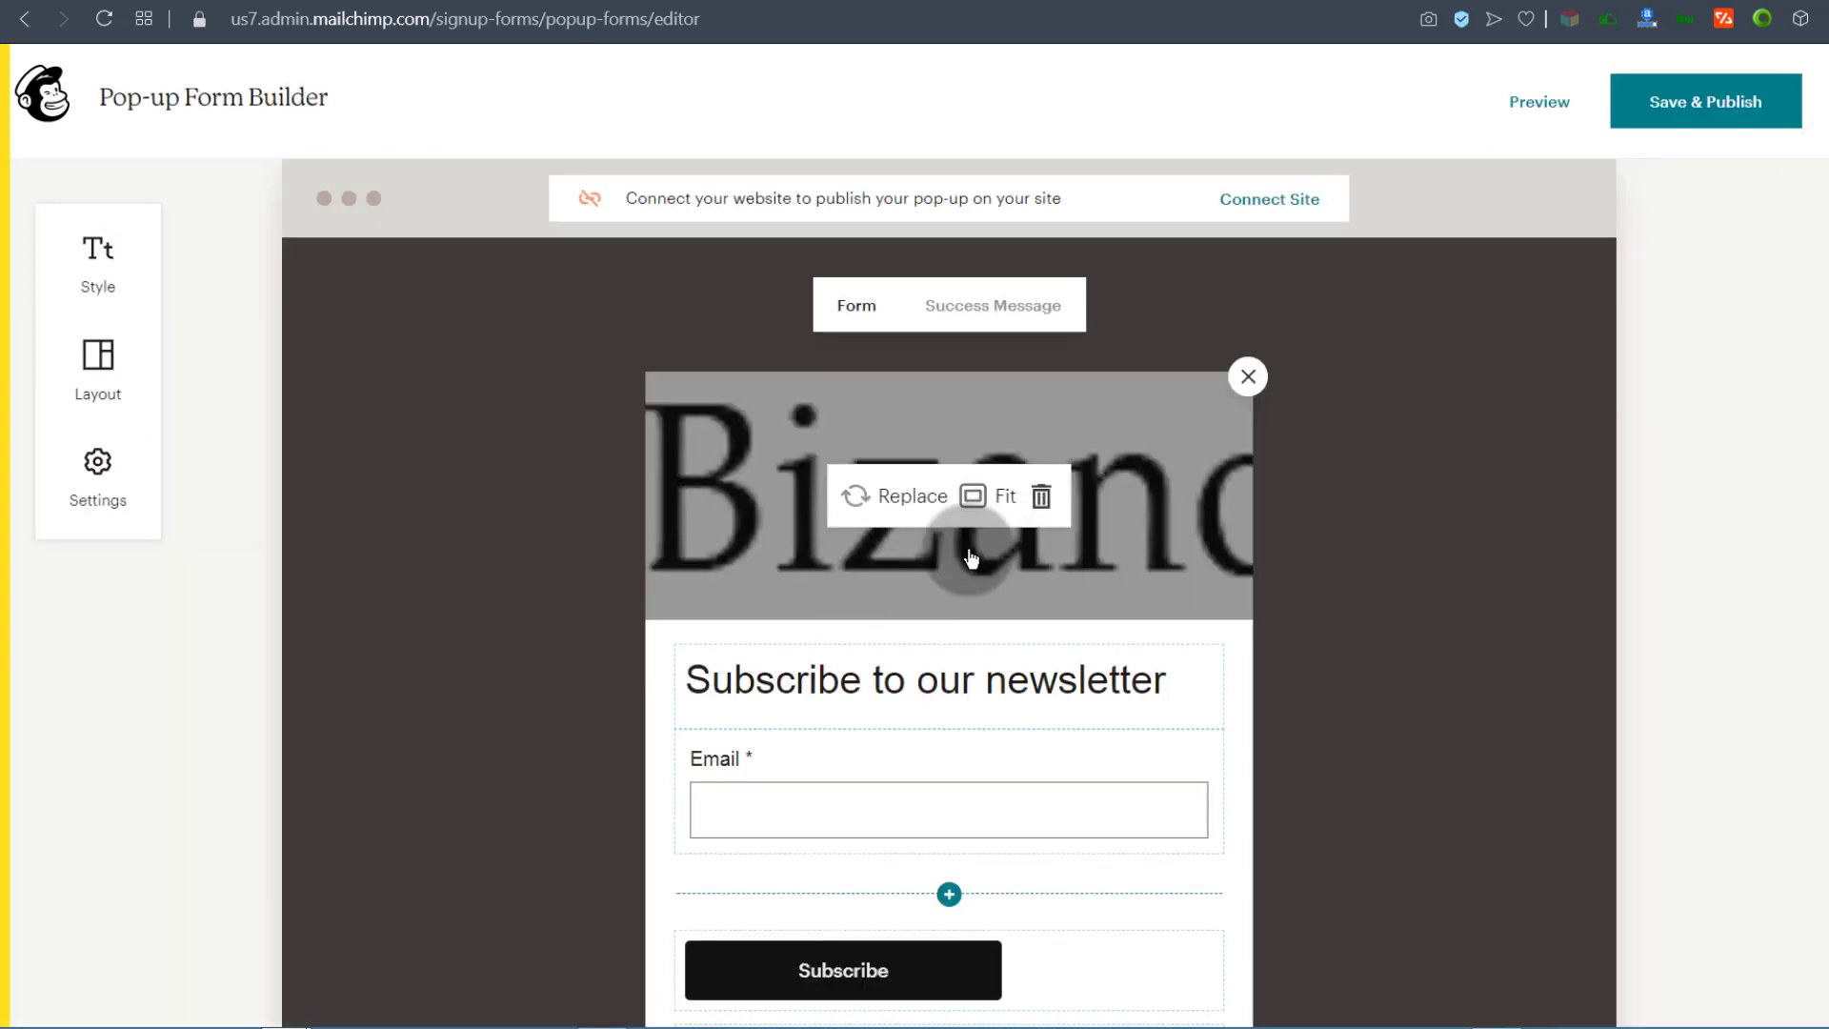
pyautogui.click(987, 495)
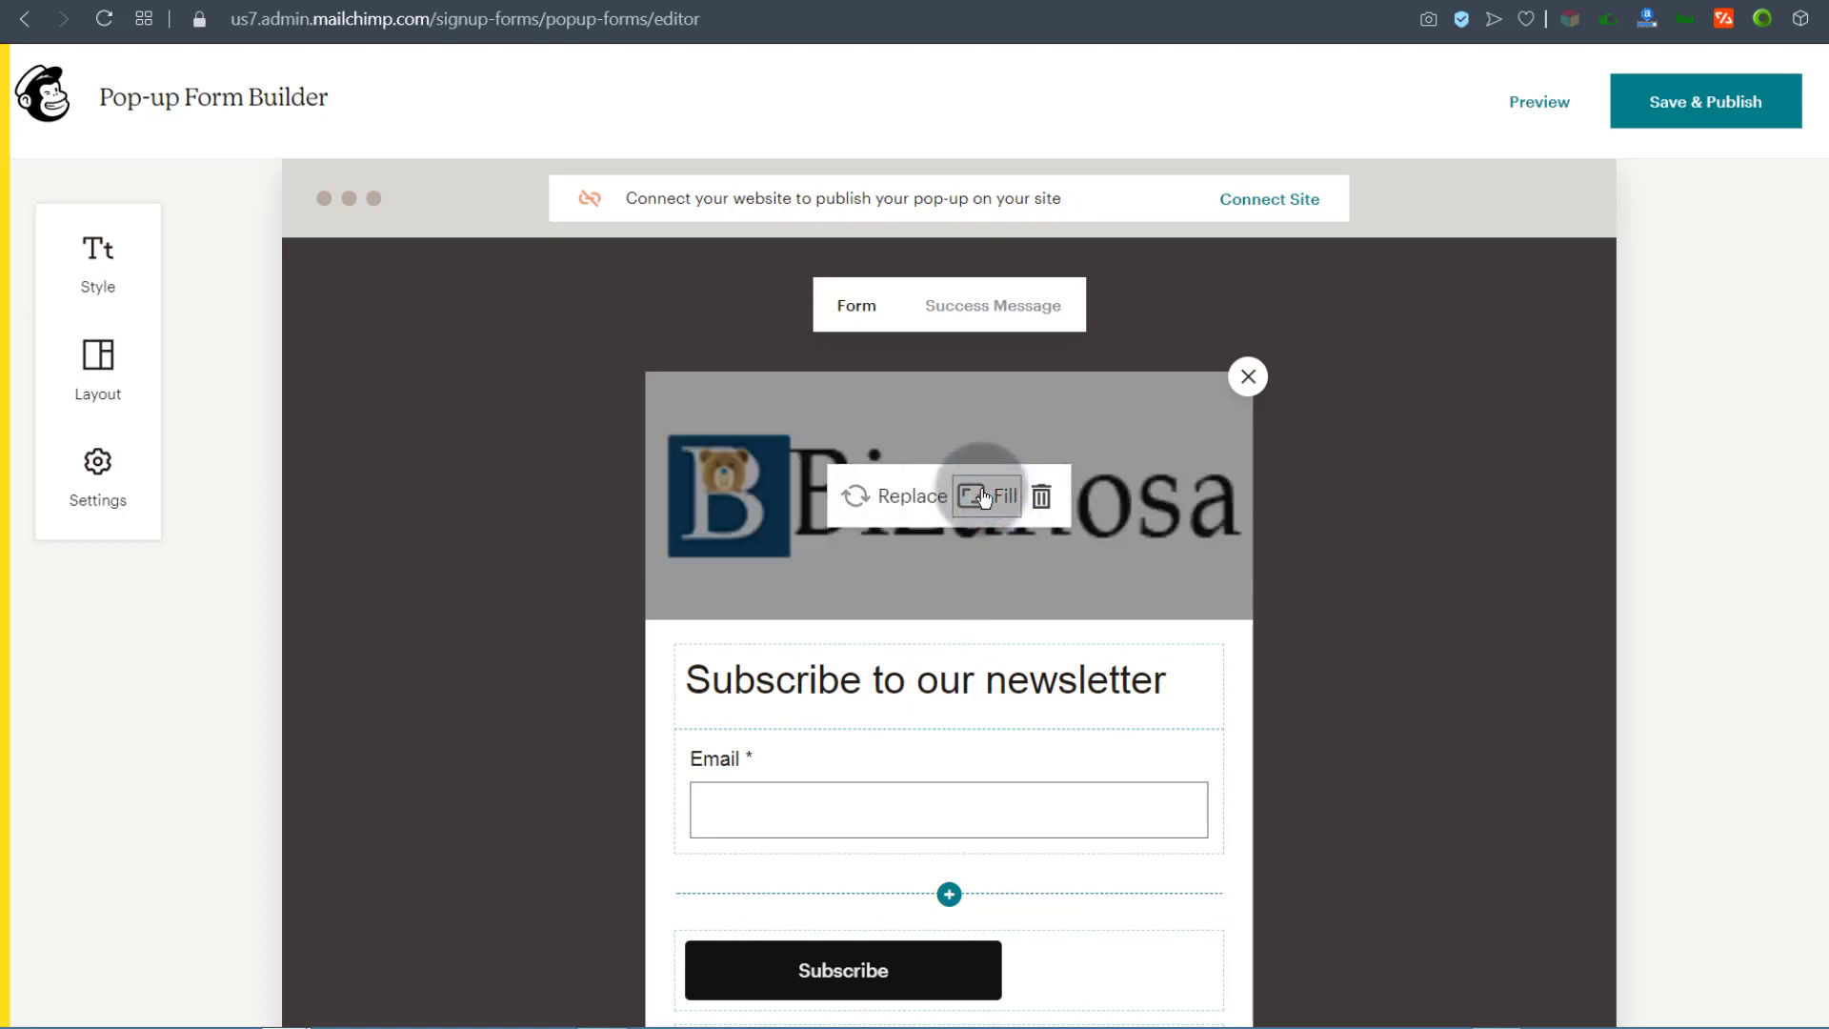
pyautogui.scroll(1, 938, 467)
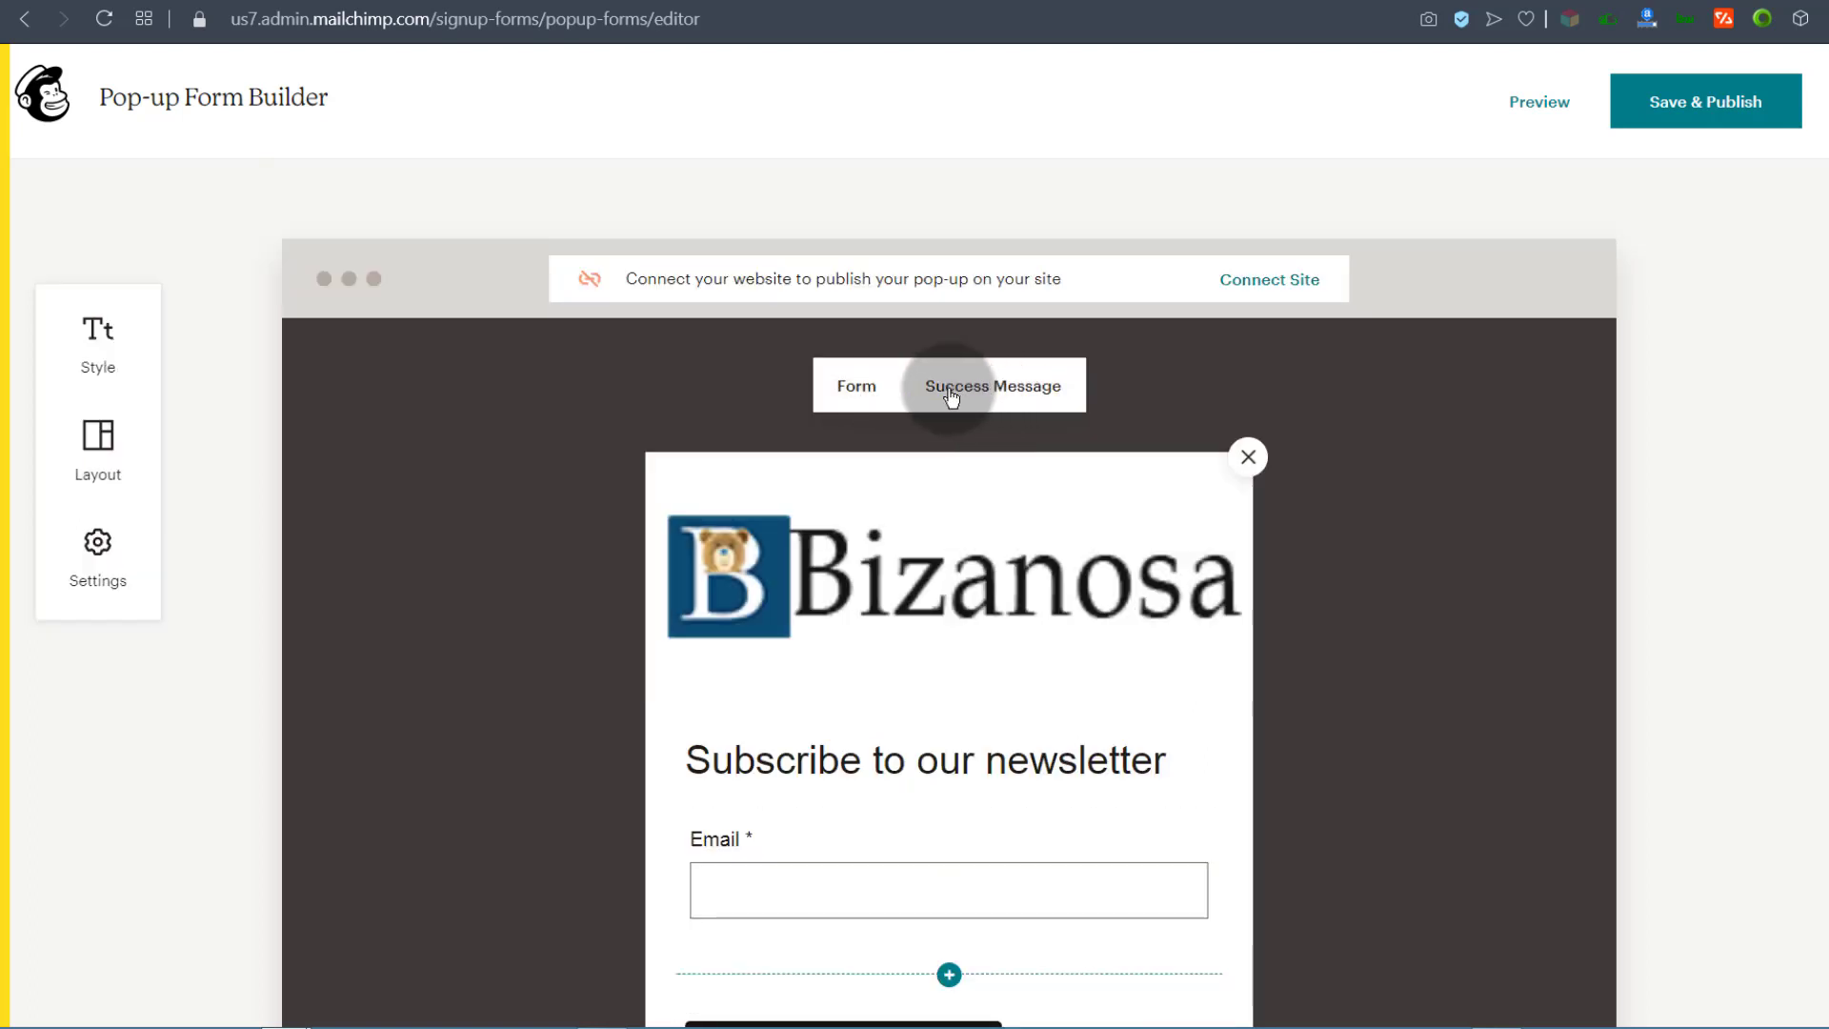
# Step: Select and inspect the pop-up's disclaimer text block, then deselect it
pyautogui.click(855, 394)
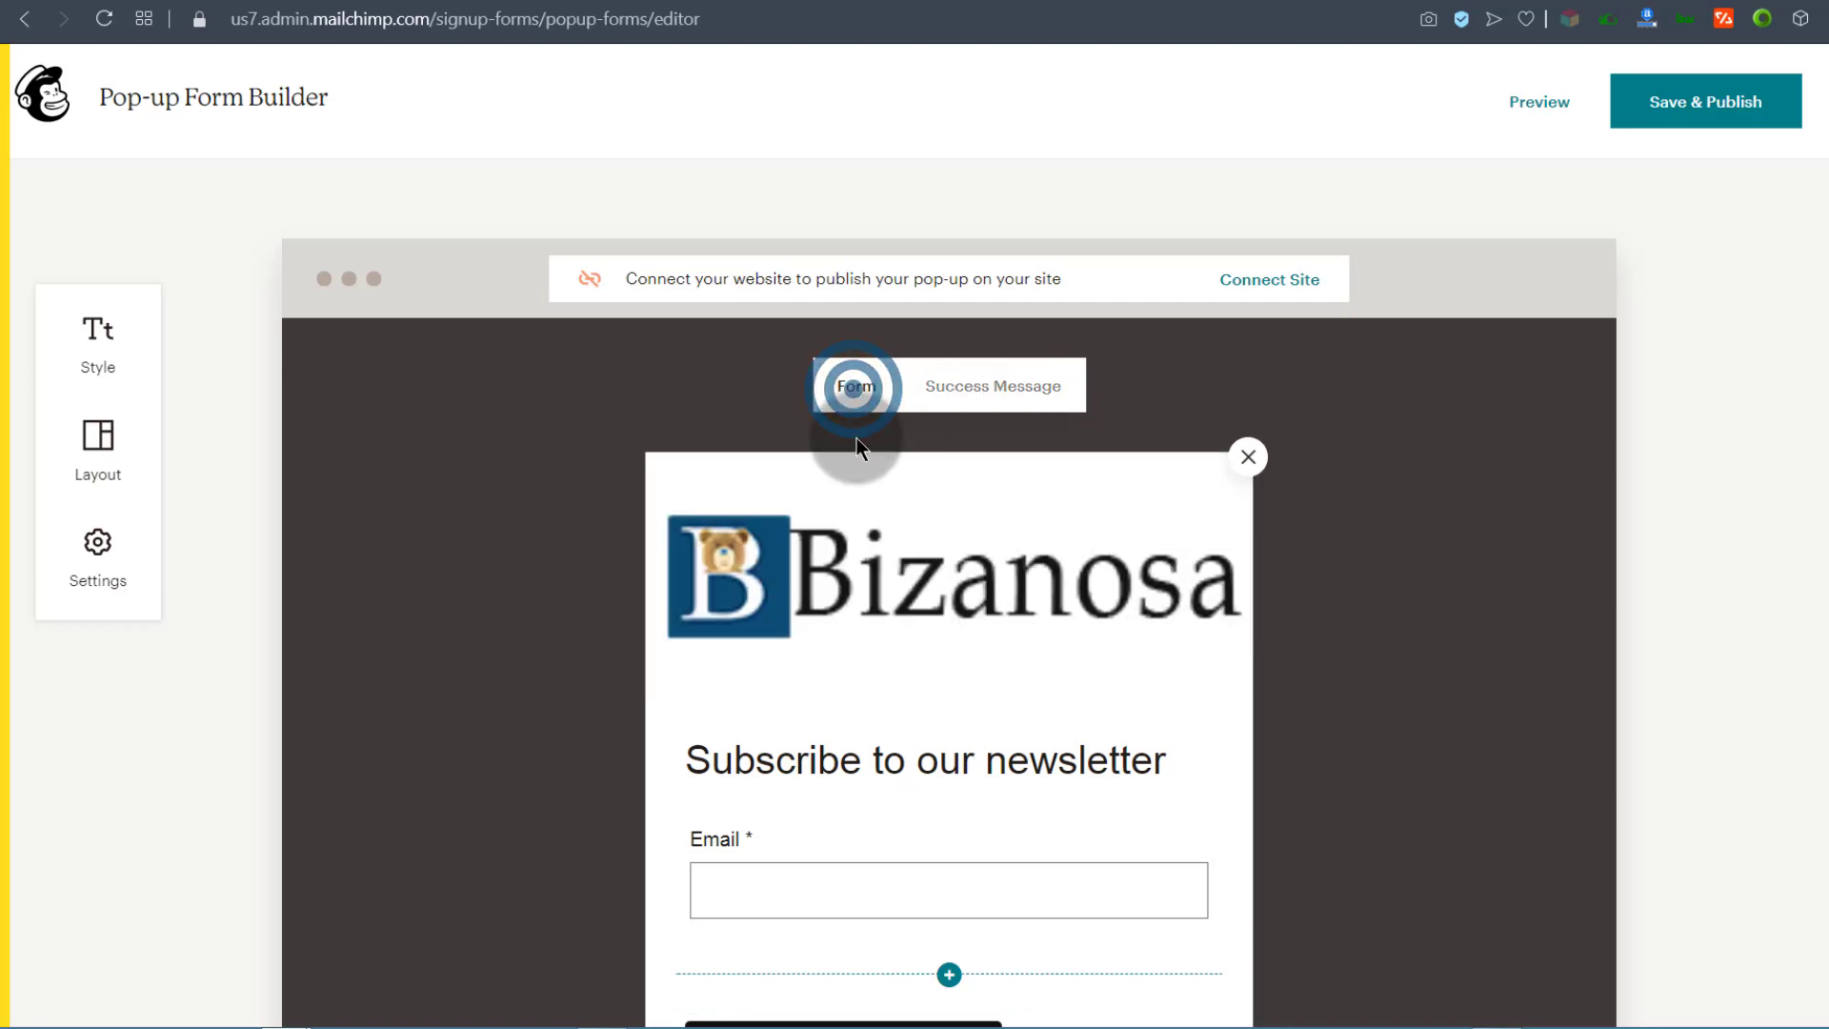
pyautogui.scroll(-4, 840, 636)
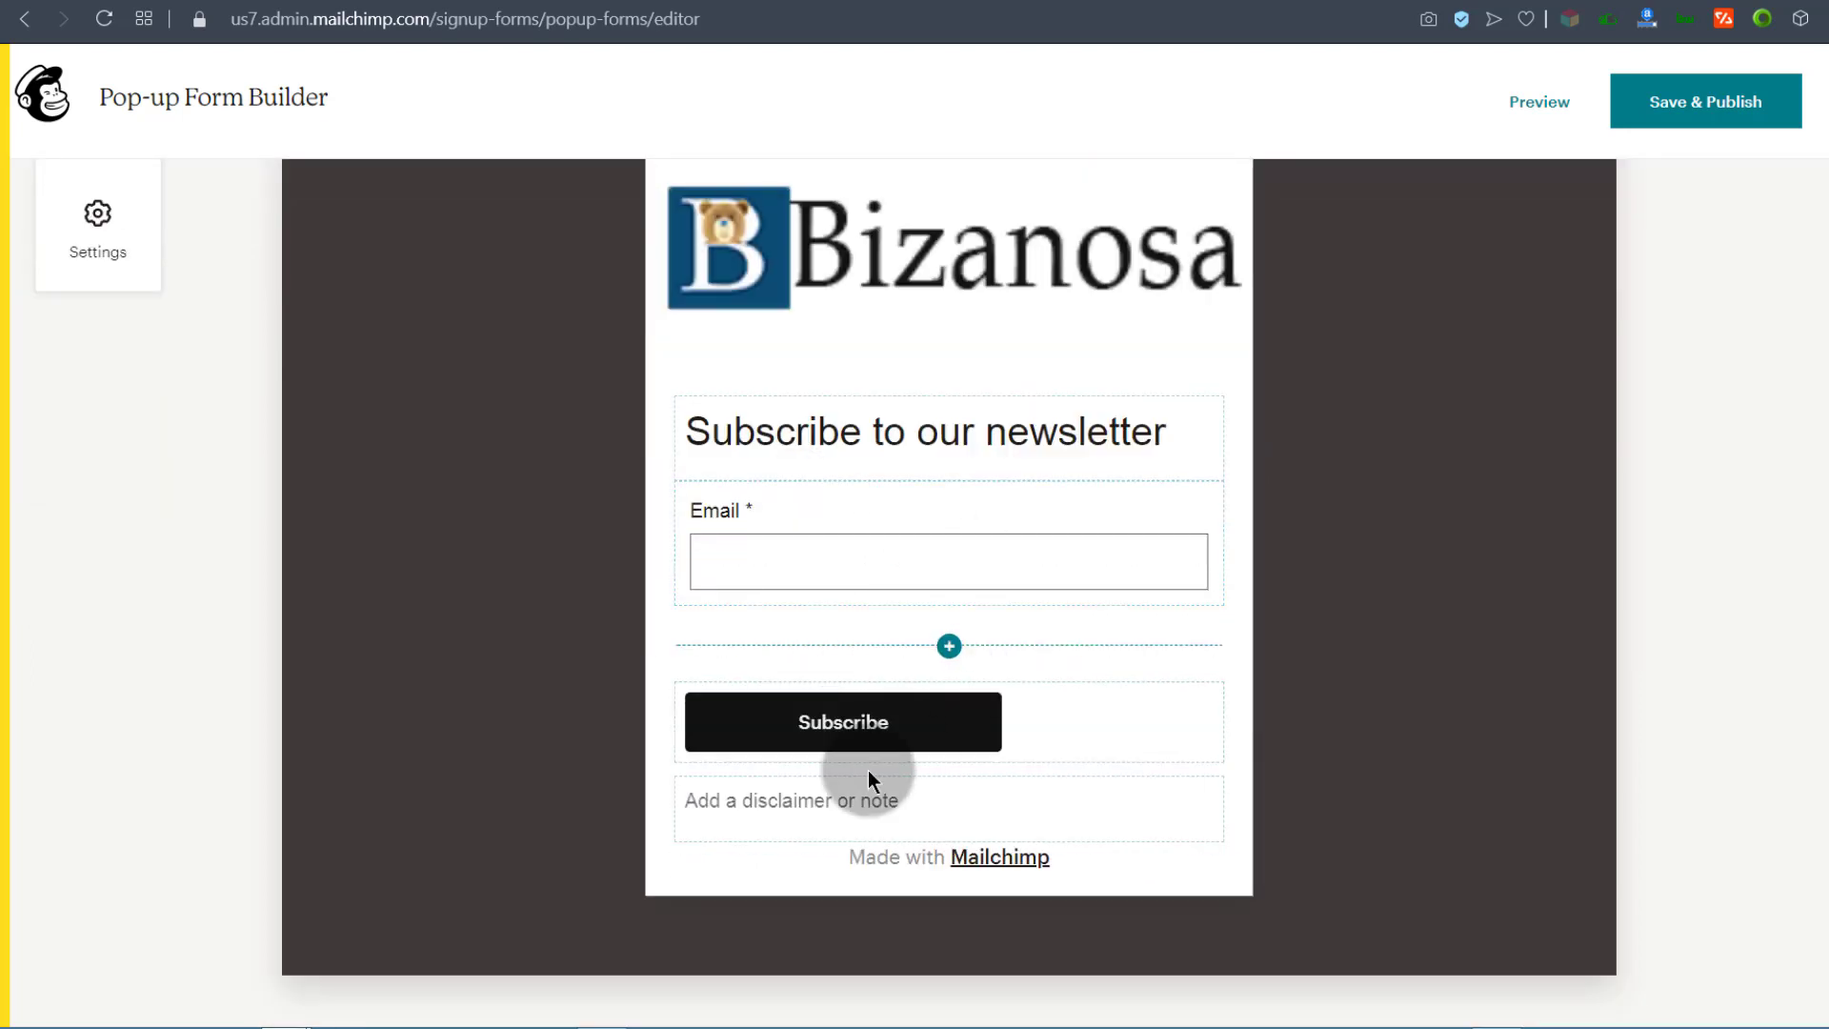
pyautogui.click(816, 838)
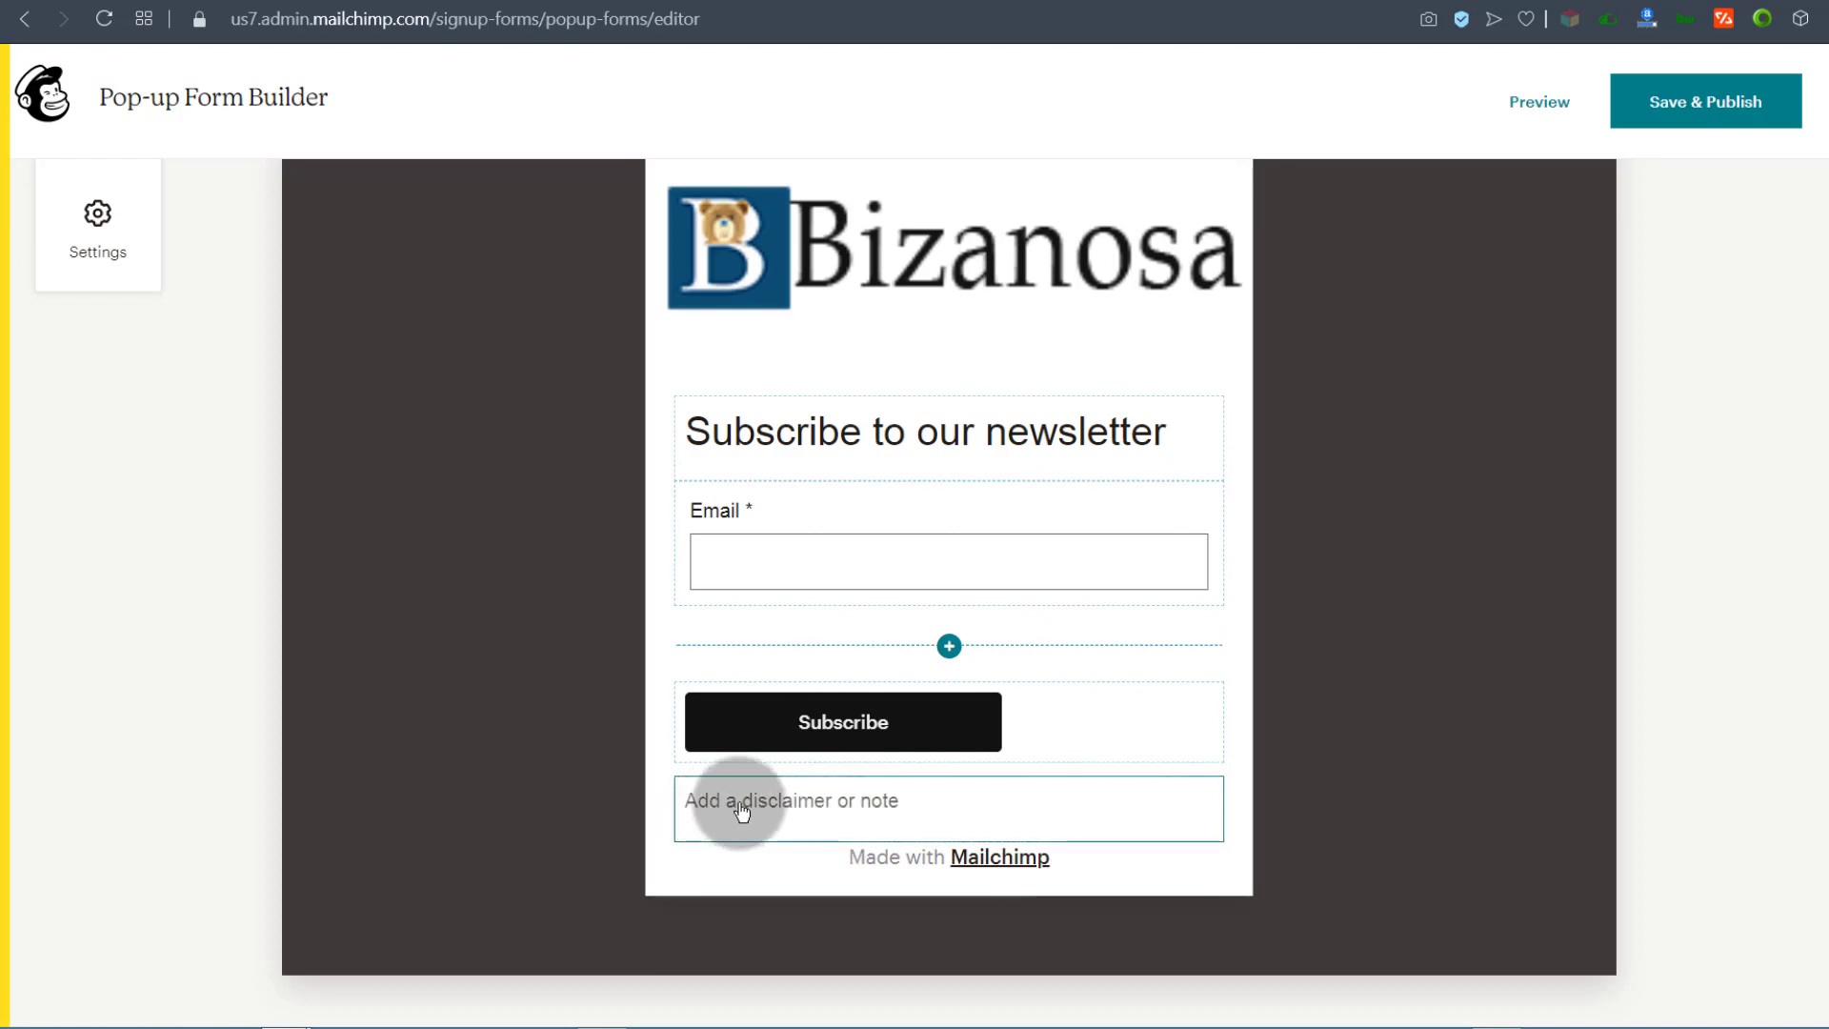
pyautogui.click(805, 806)
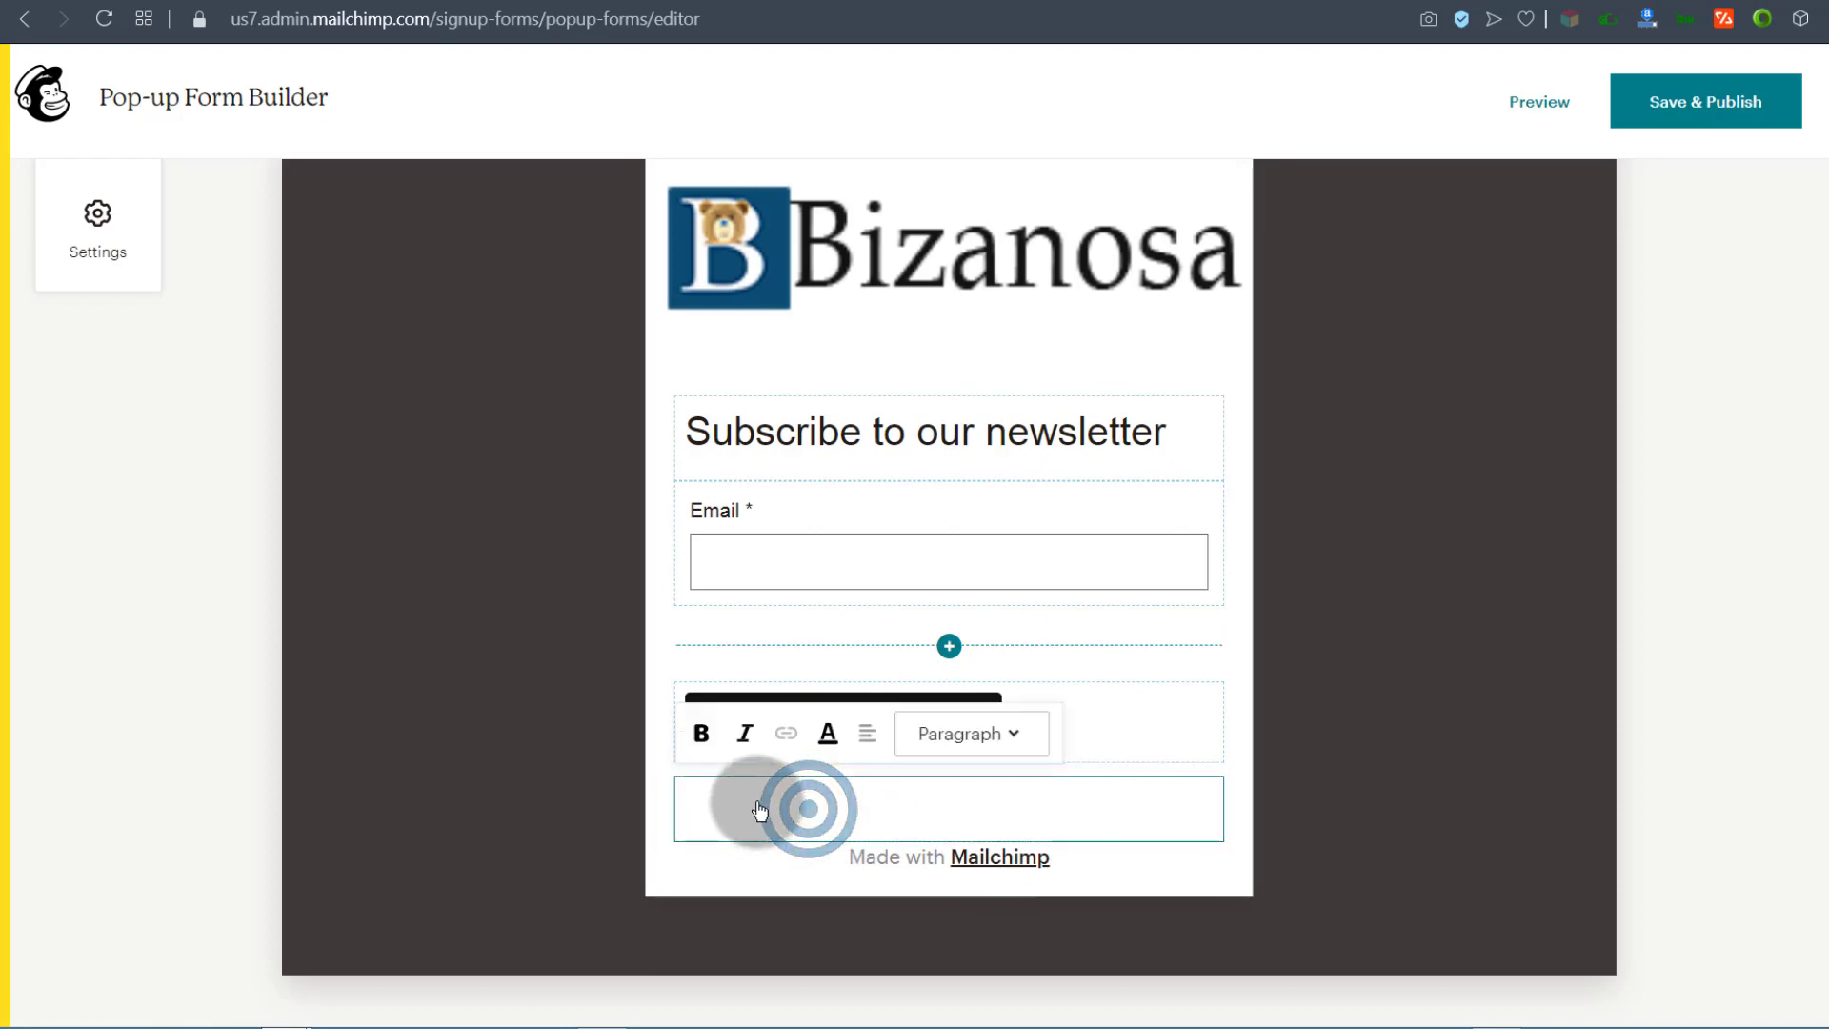
pyautogui.click(434, 774)
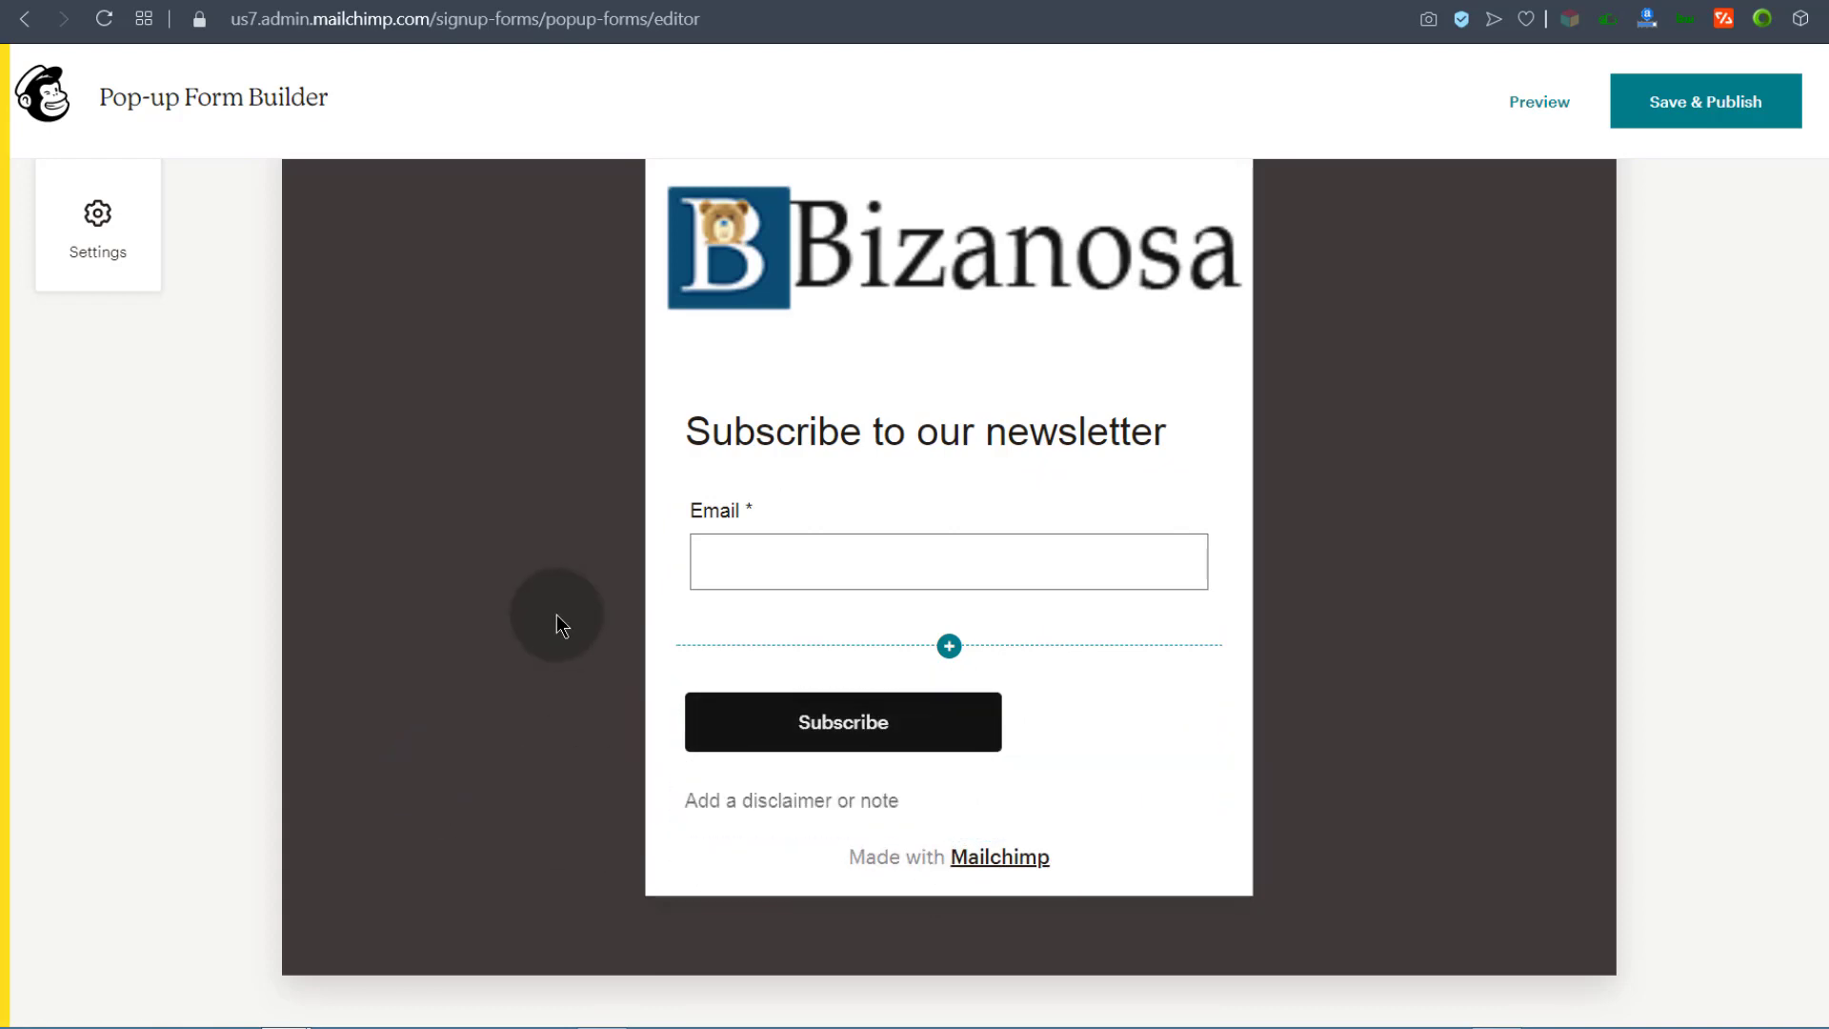
# Step: Set the pop-up to Slide position with an After 5 seconds trigger, then Save & Publish
pyautogui.click(98, 214)
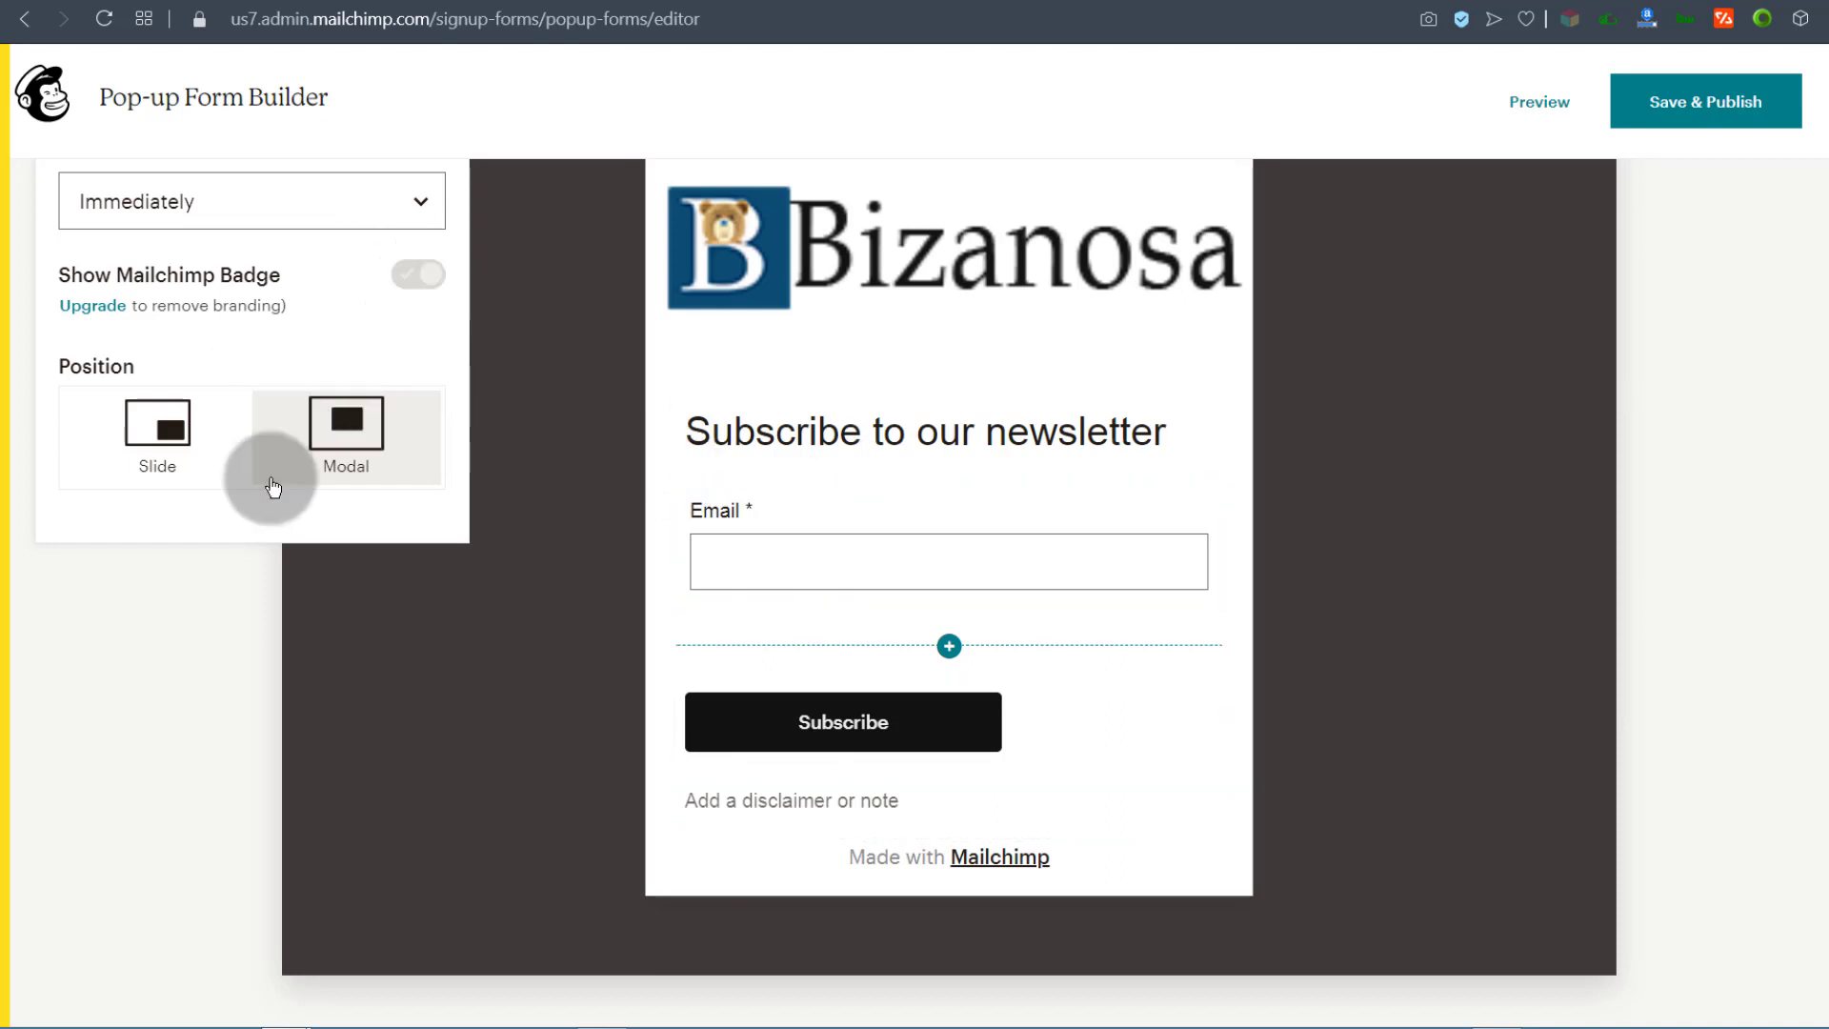
pyautogui.click(158, 431)
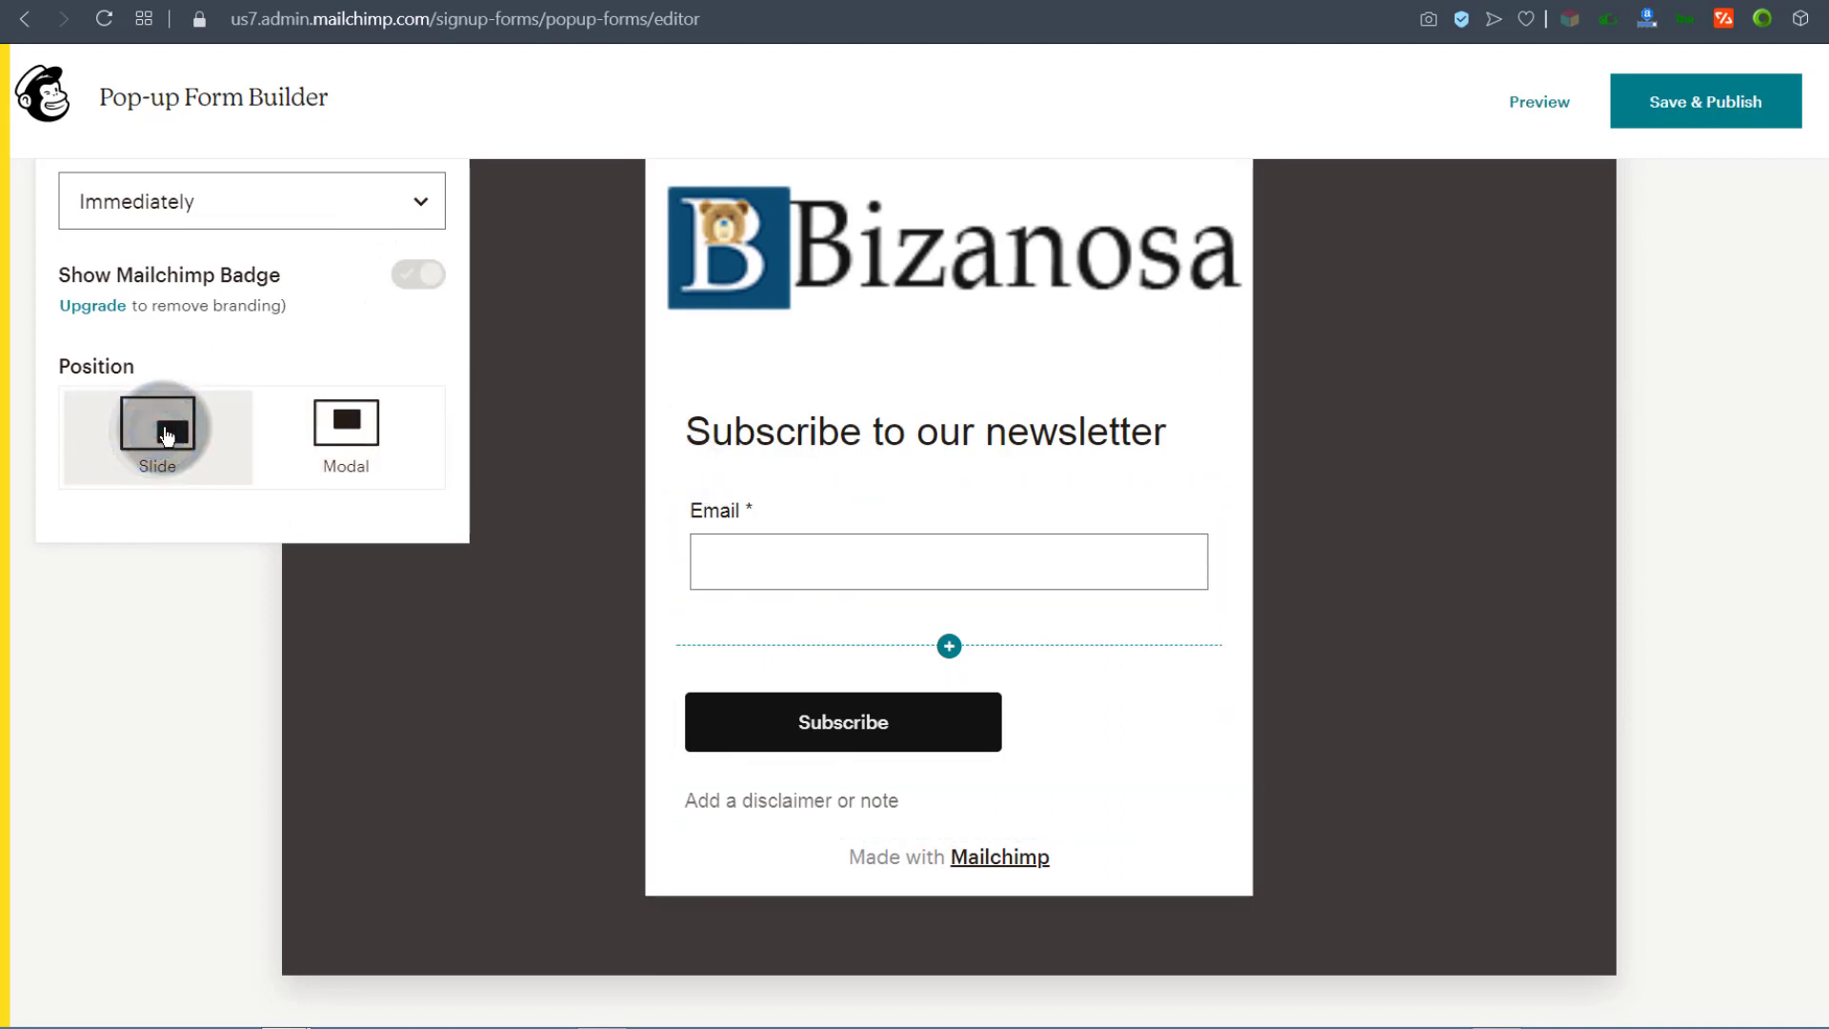
pyautogui.click(333, 425)
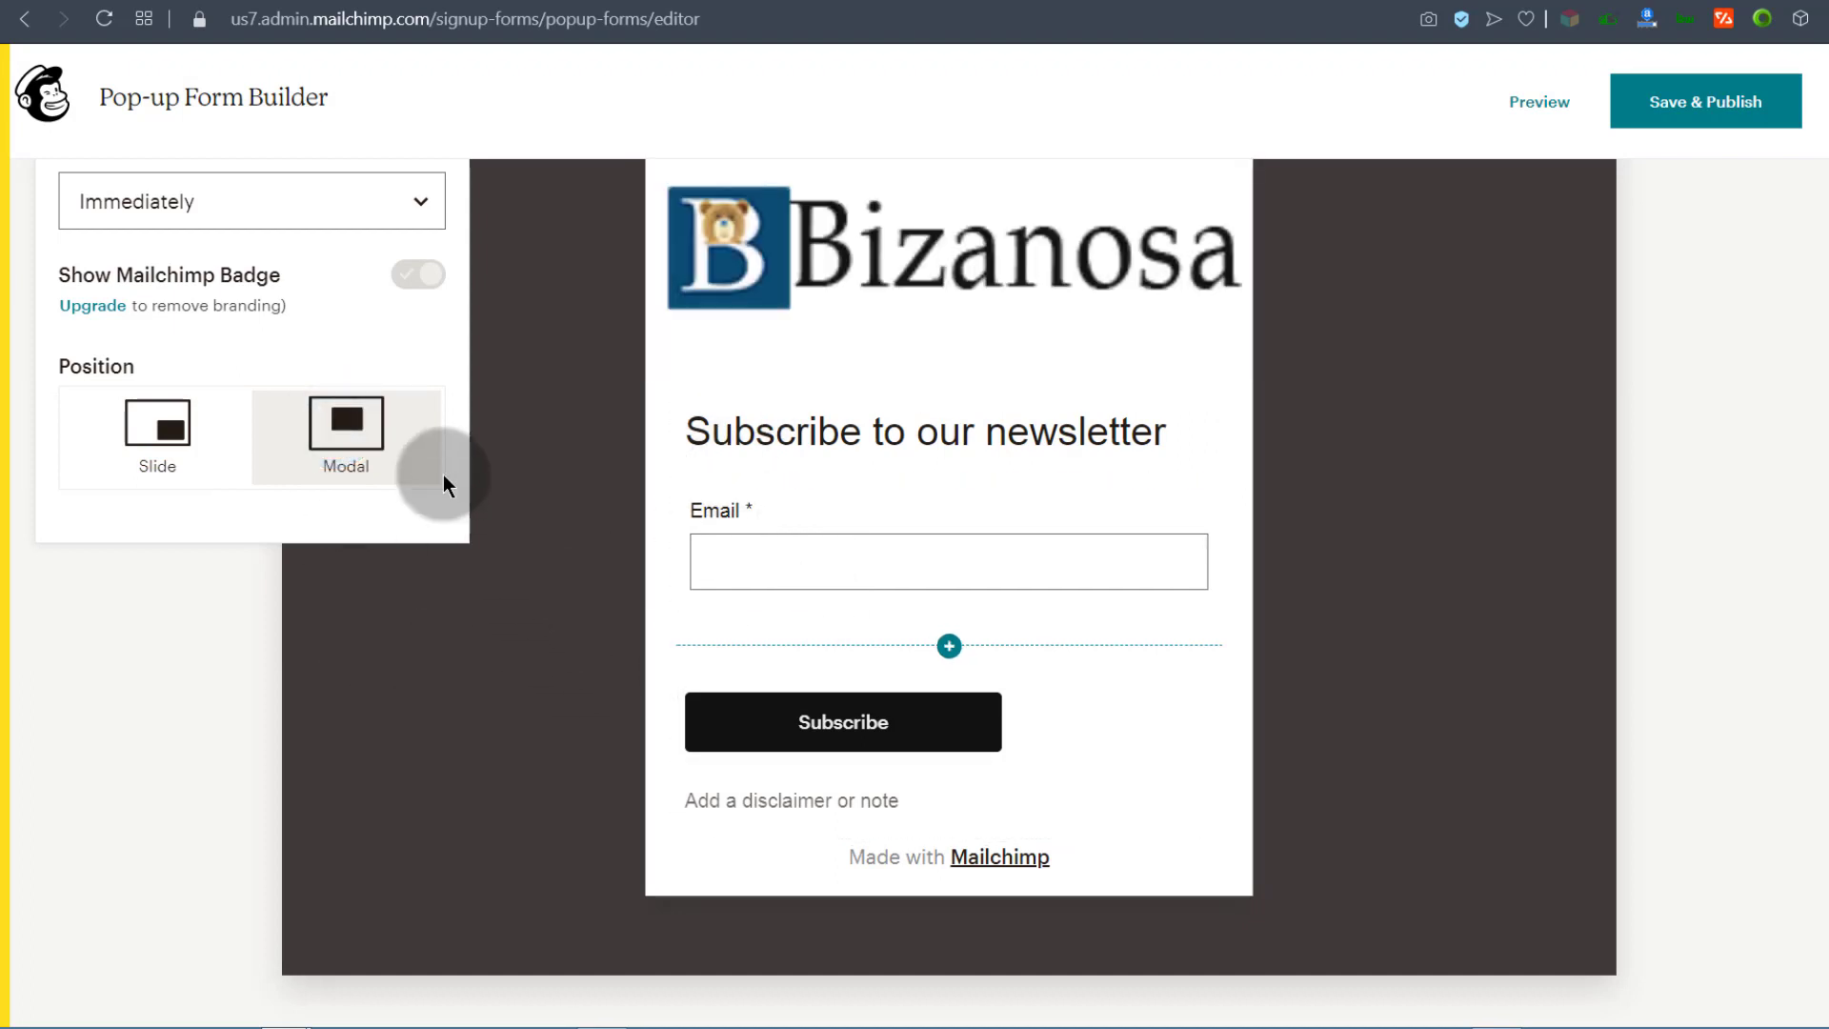
pyautogui.click(152, 411)
pyautogui.click(164, 440)
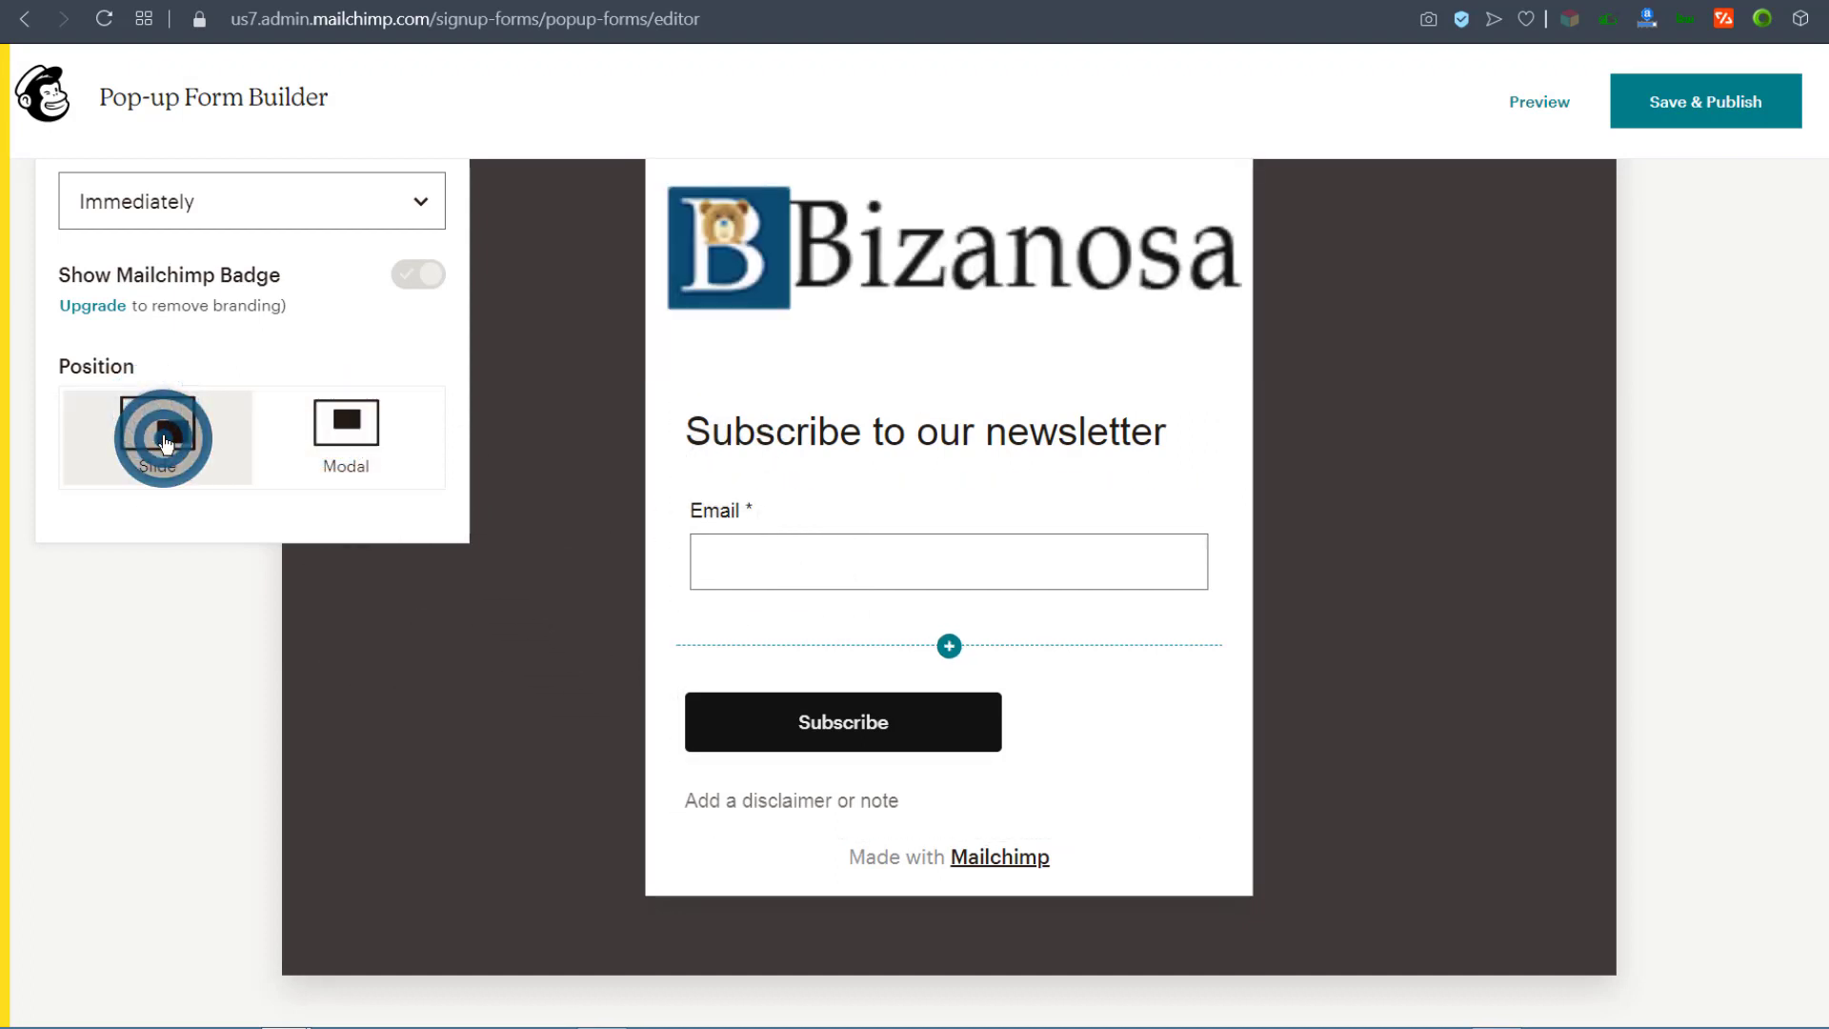
pyautogui.click(422, 197)
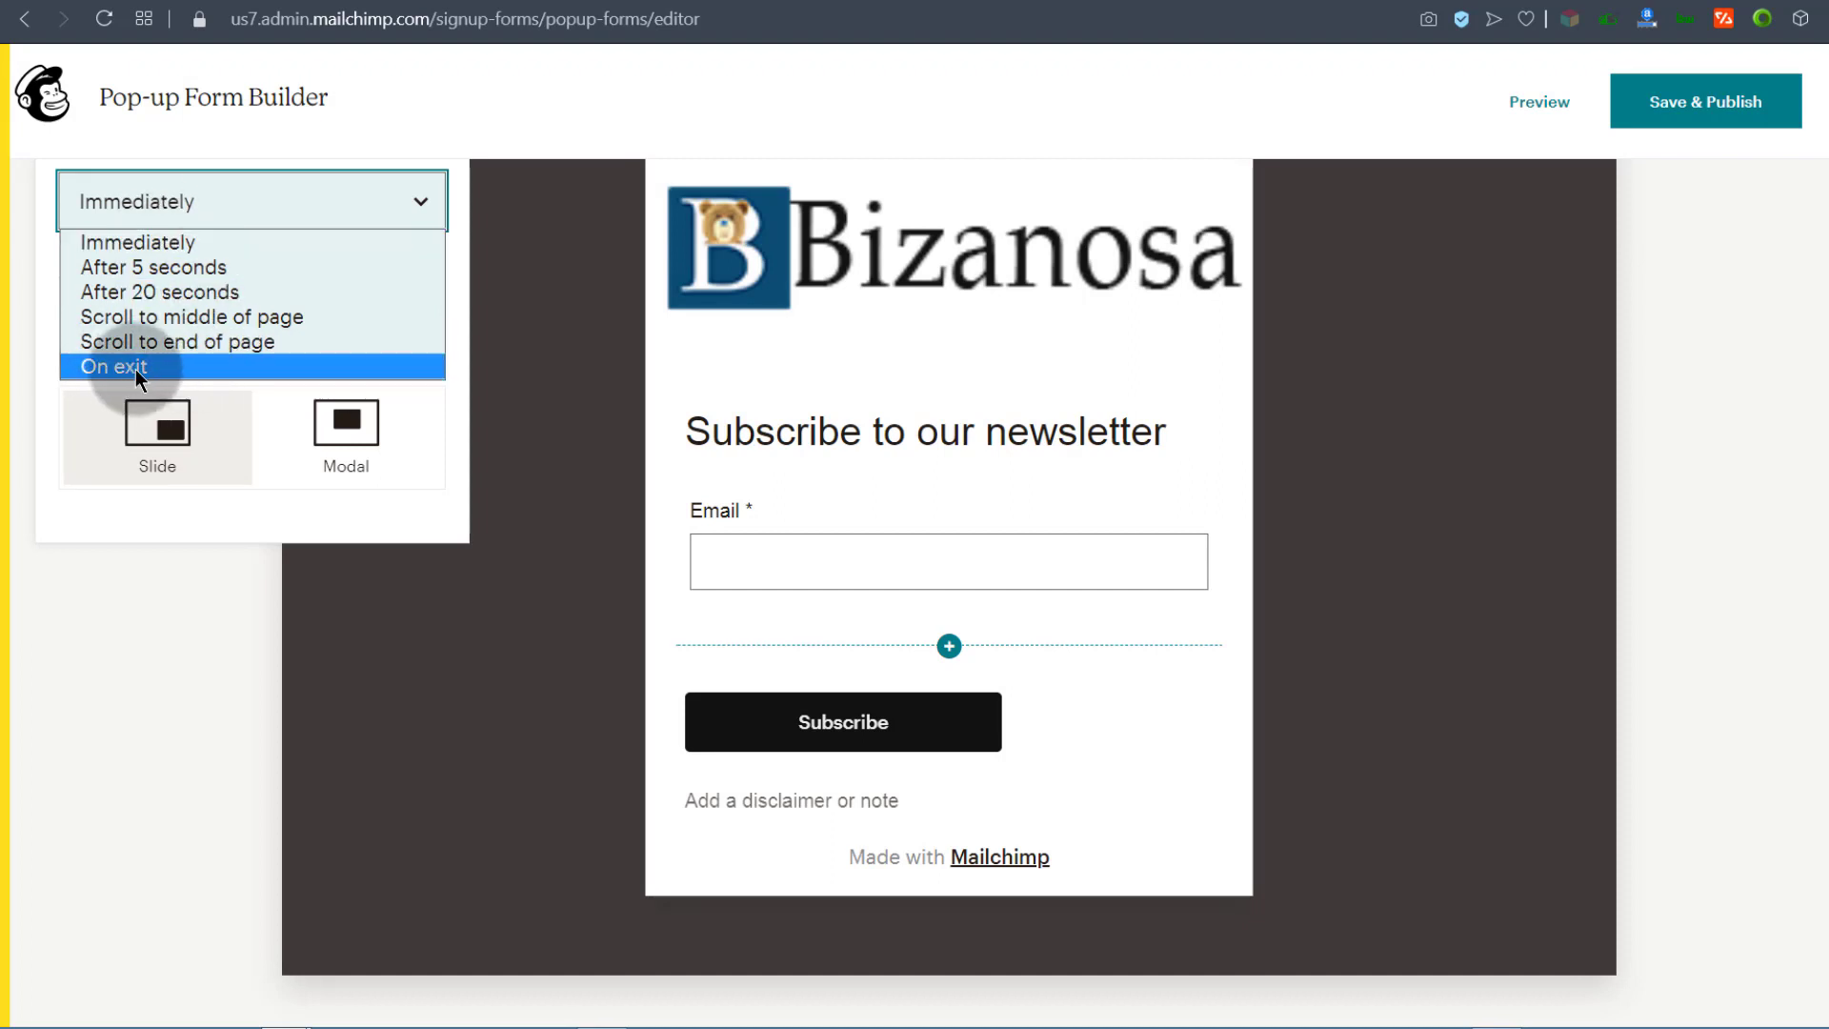
pyautogui.click(146, 267)
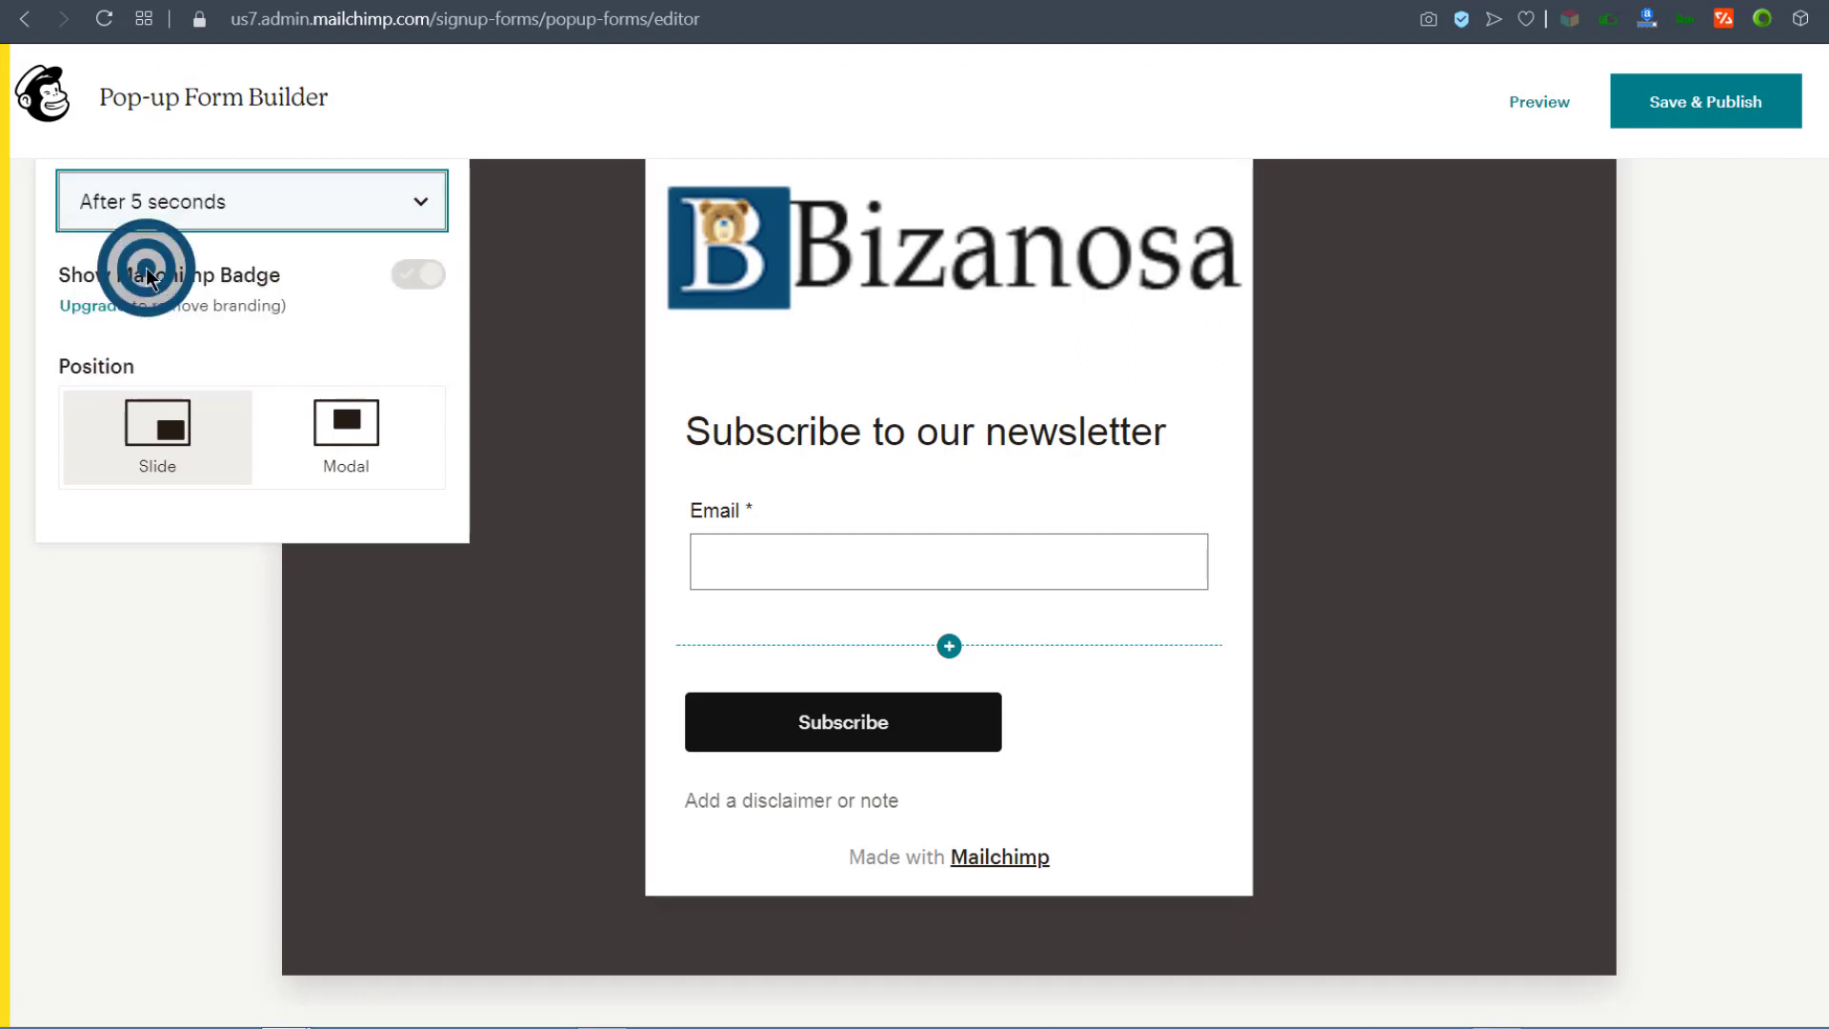
pyautogui.click(1710, 111)
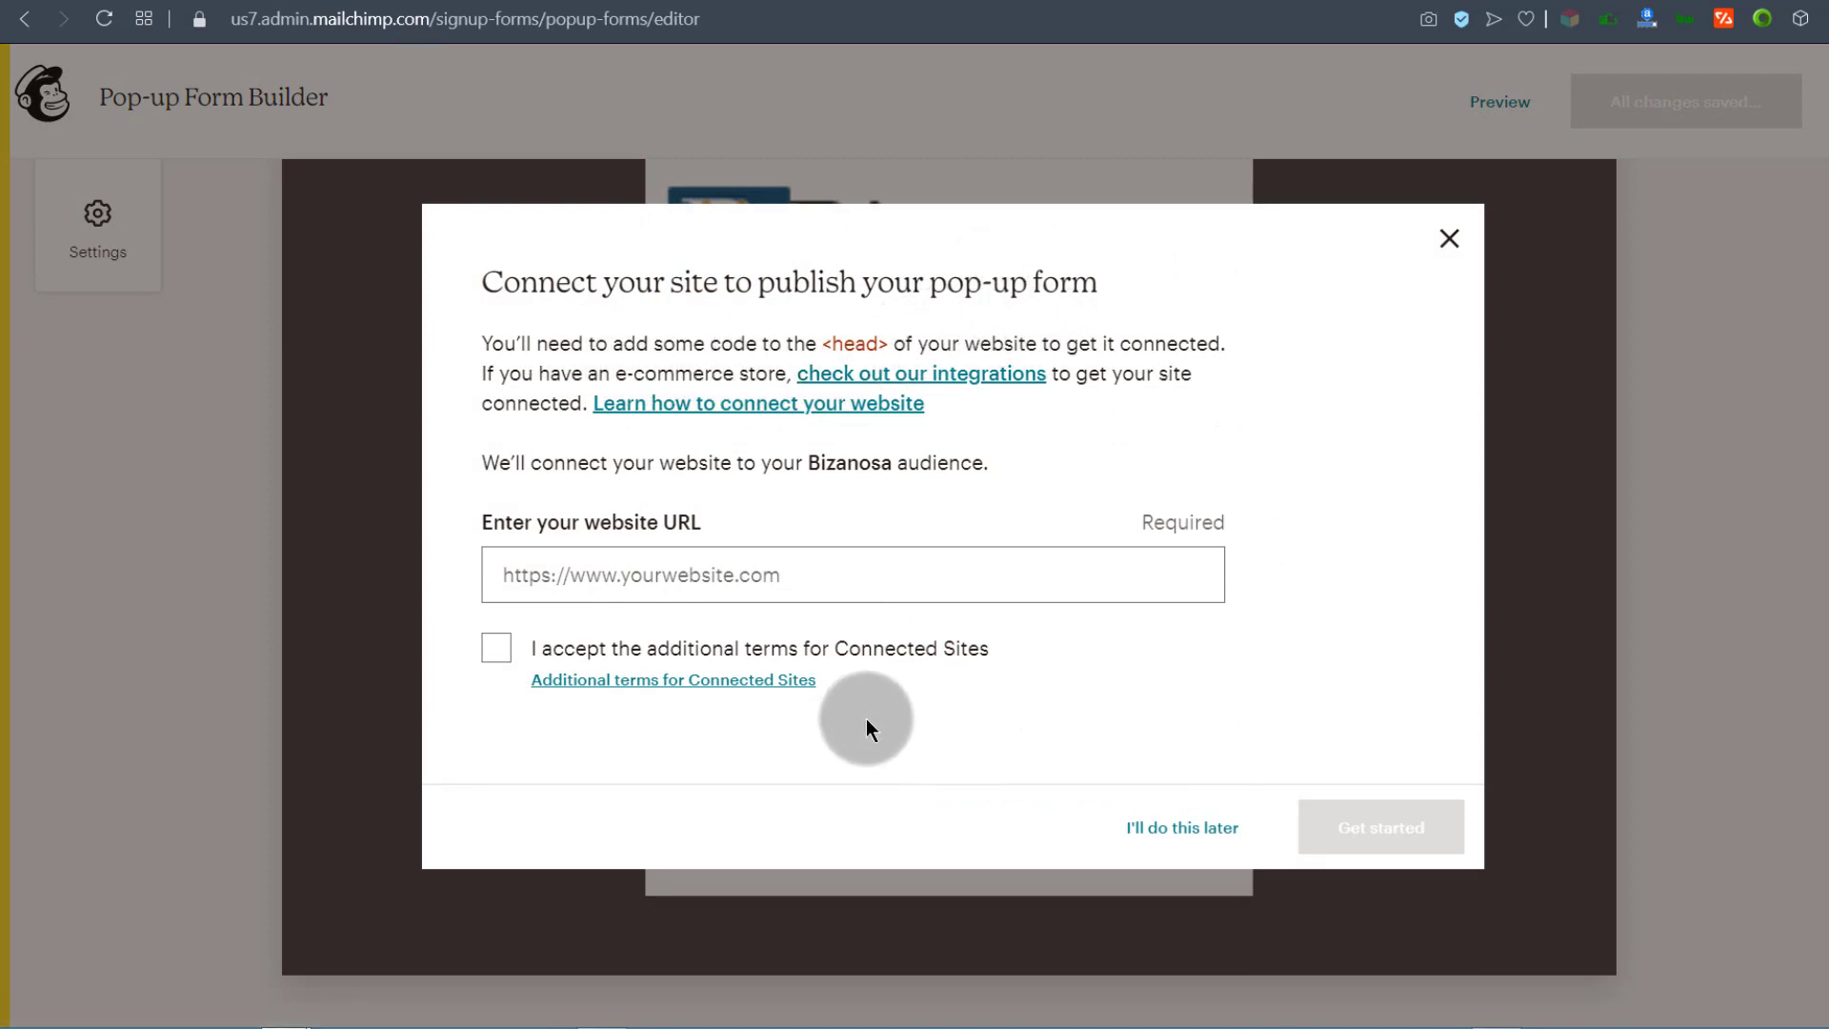
# Step: Accept the Connected Sites terms and choose I'll do this later for connecting the site
pyautogui.click(495, 655)
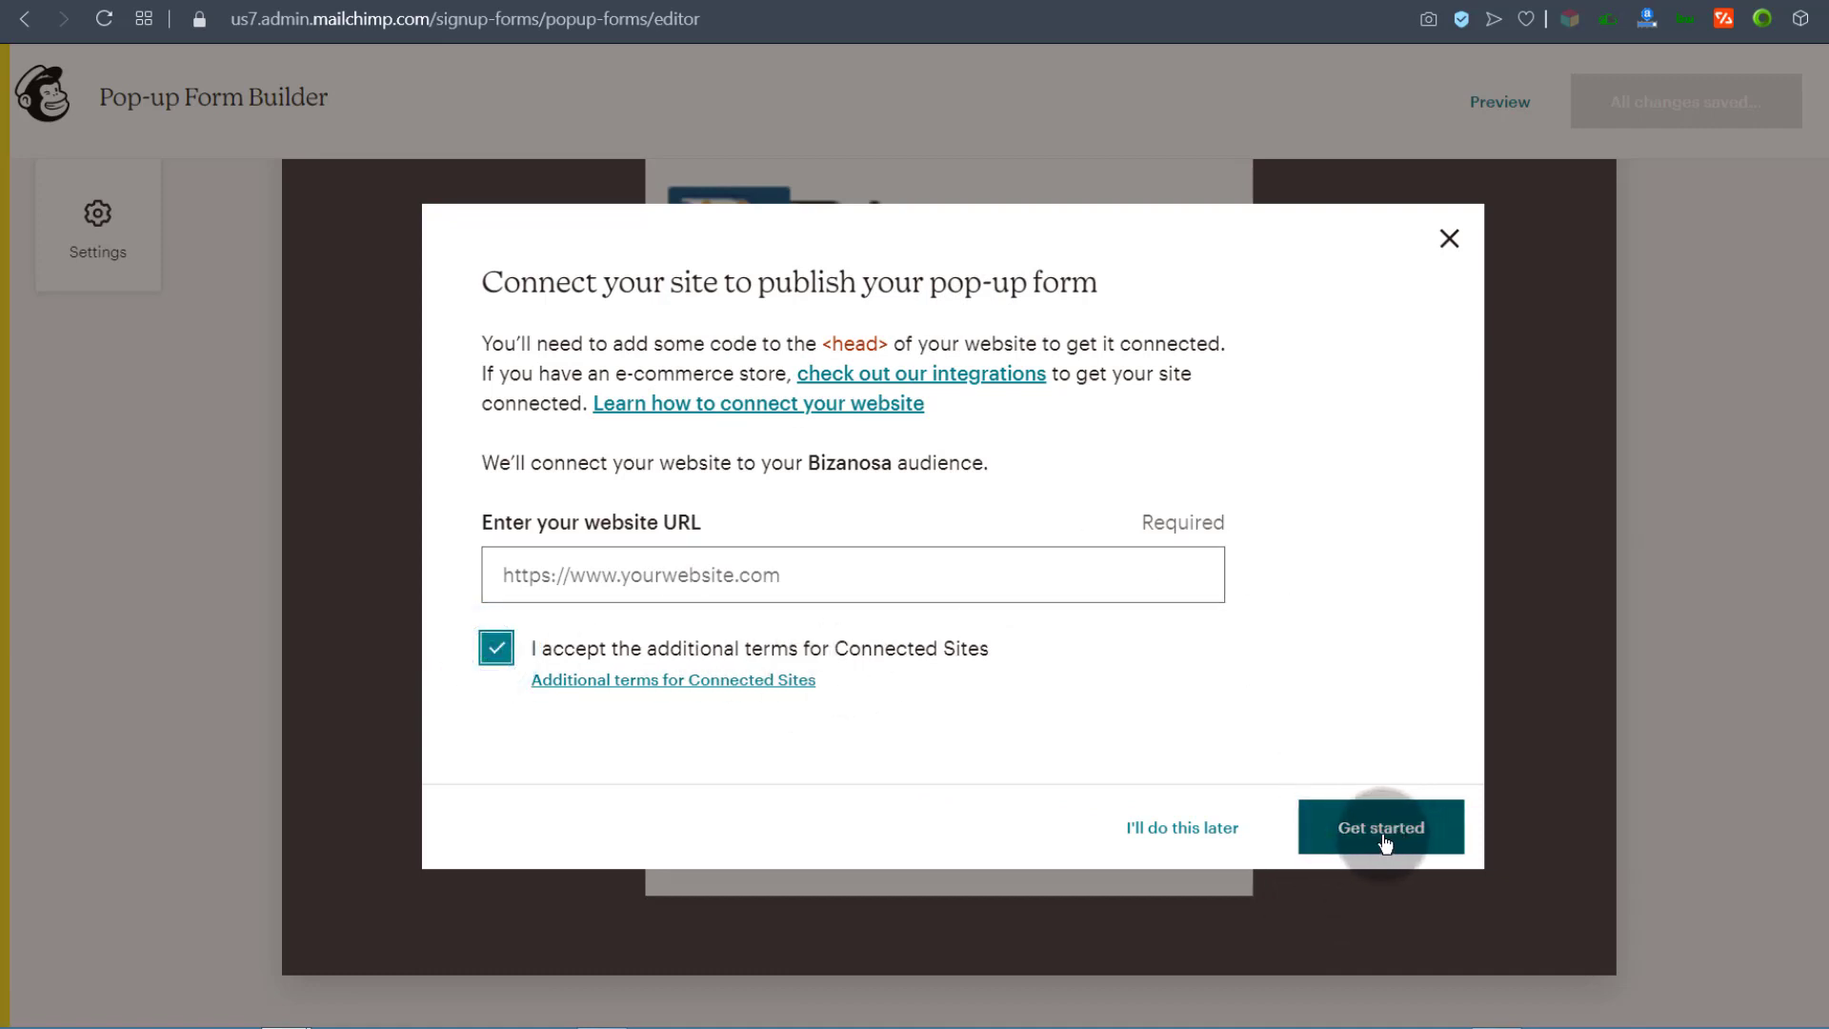
pyautogui.click(1205, 836)
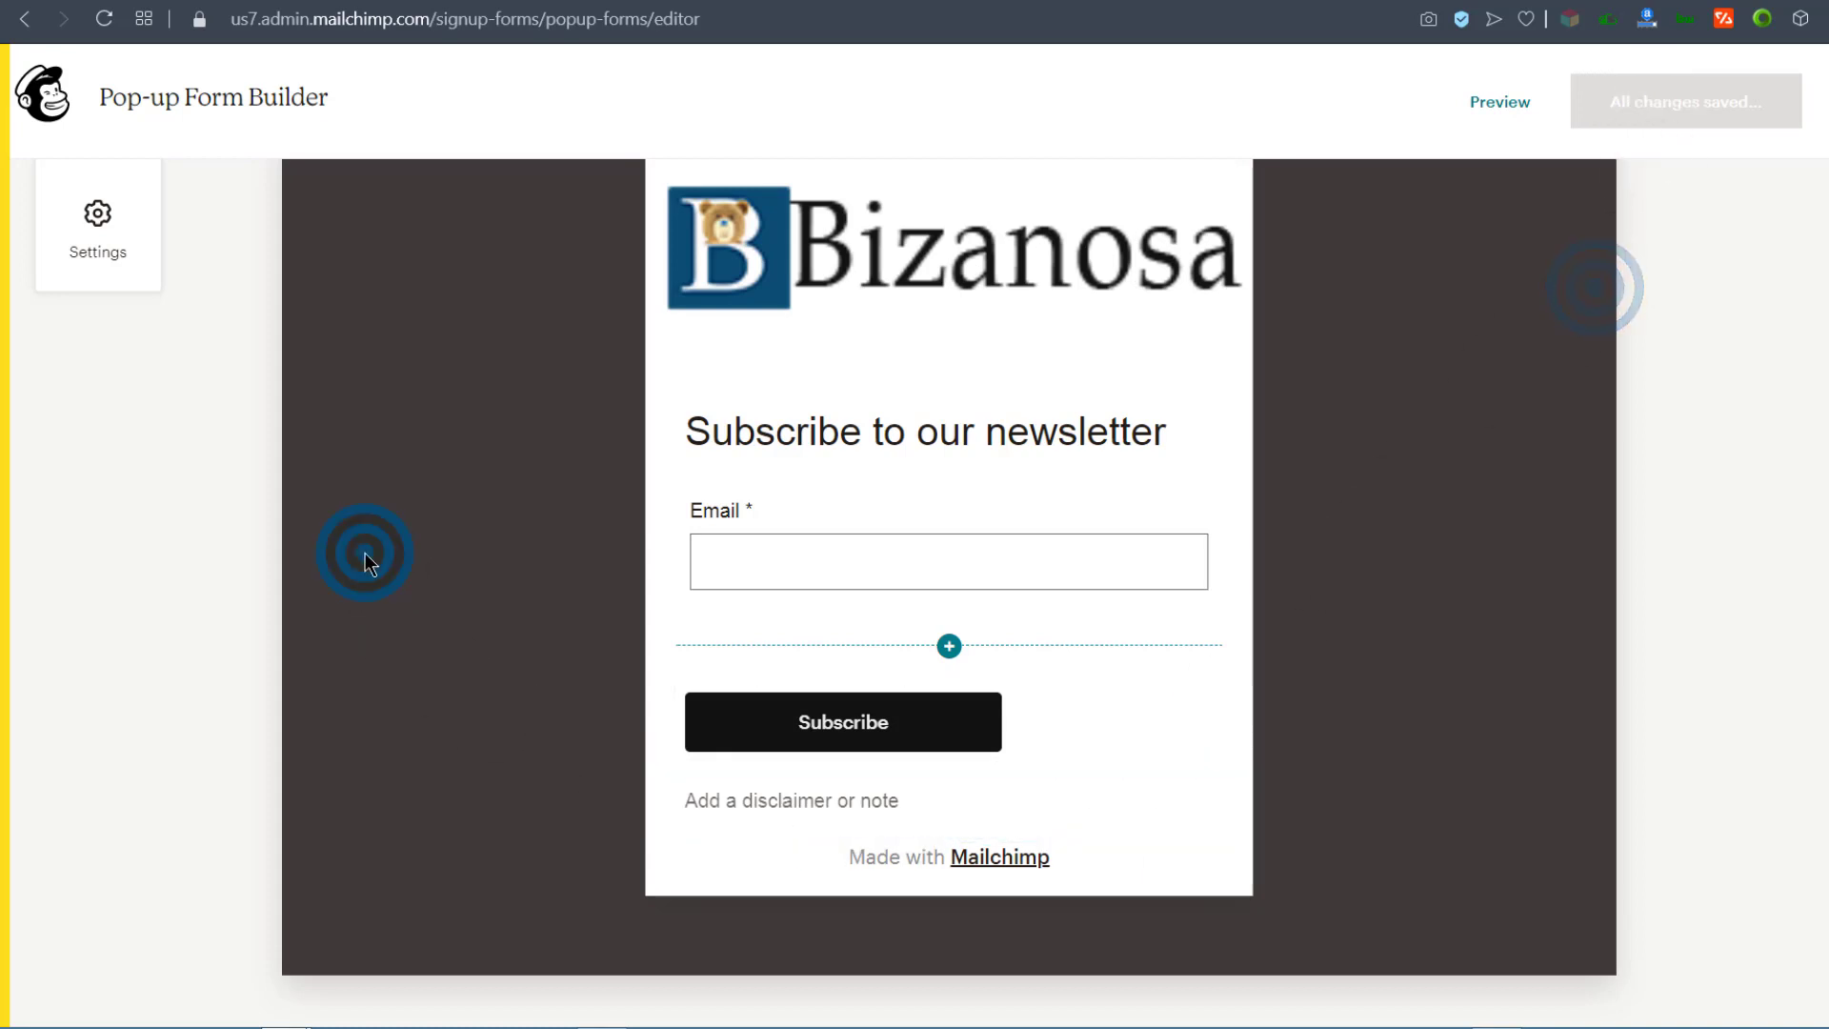
pyautogui.click(98, 214)
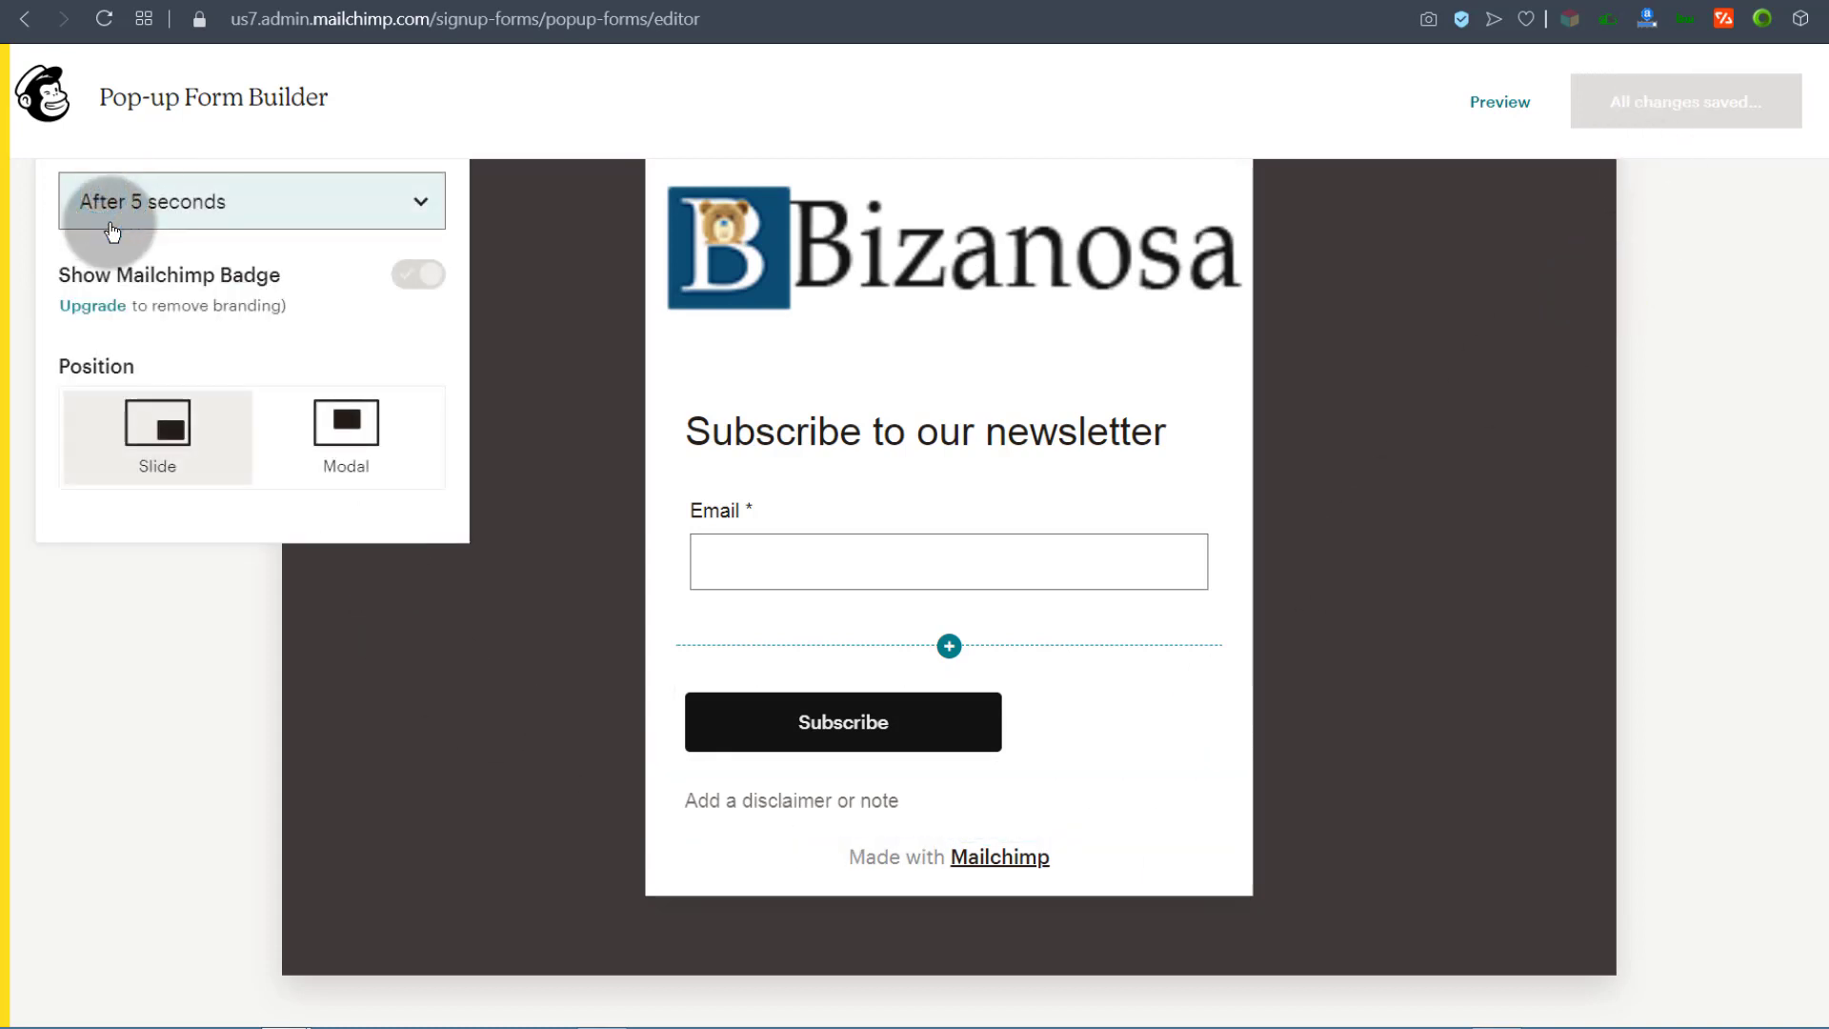
pyautogui.click(112, 231)
pyautogui.click(1283, 370)
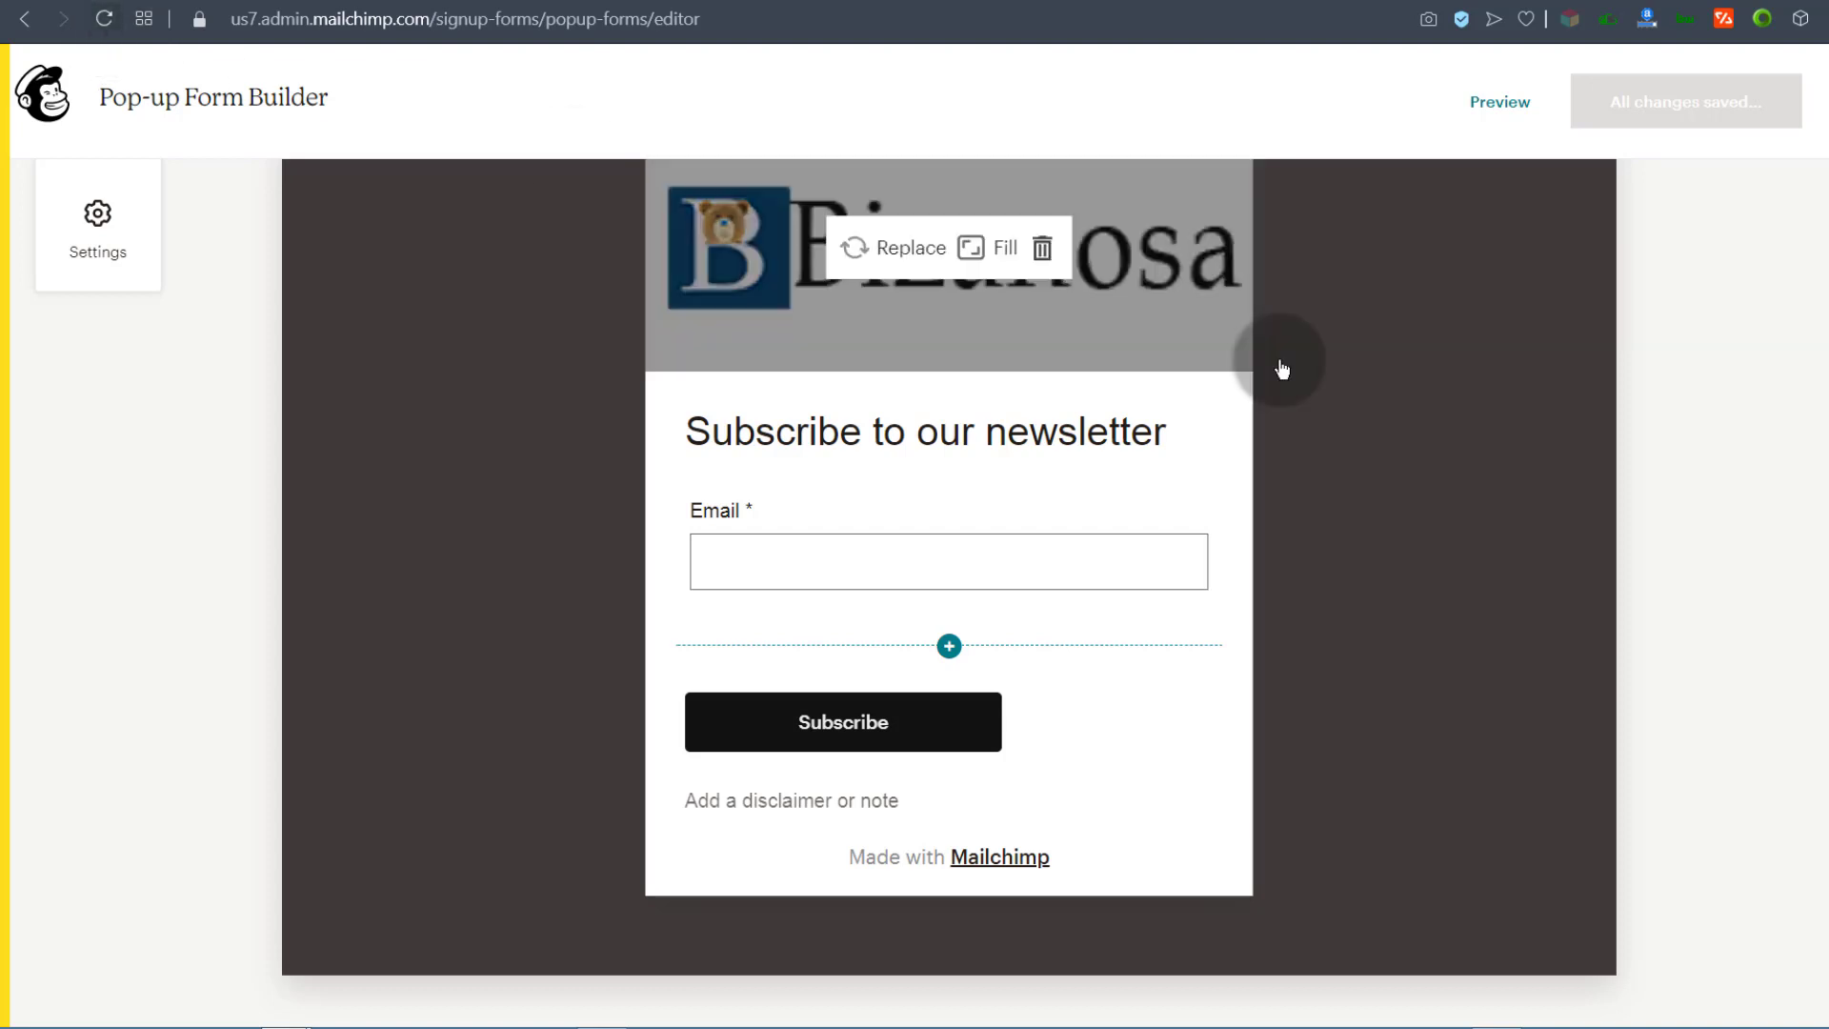
# Step: Set the pop-up's headings font to Comic Sans in the style options
pyautogui.click(1282, 370)
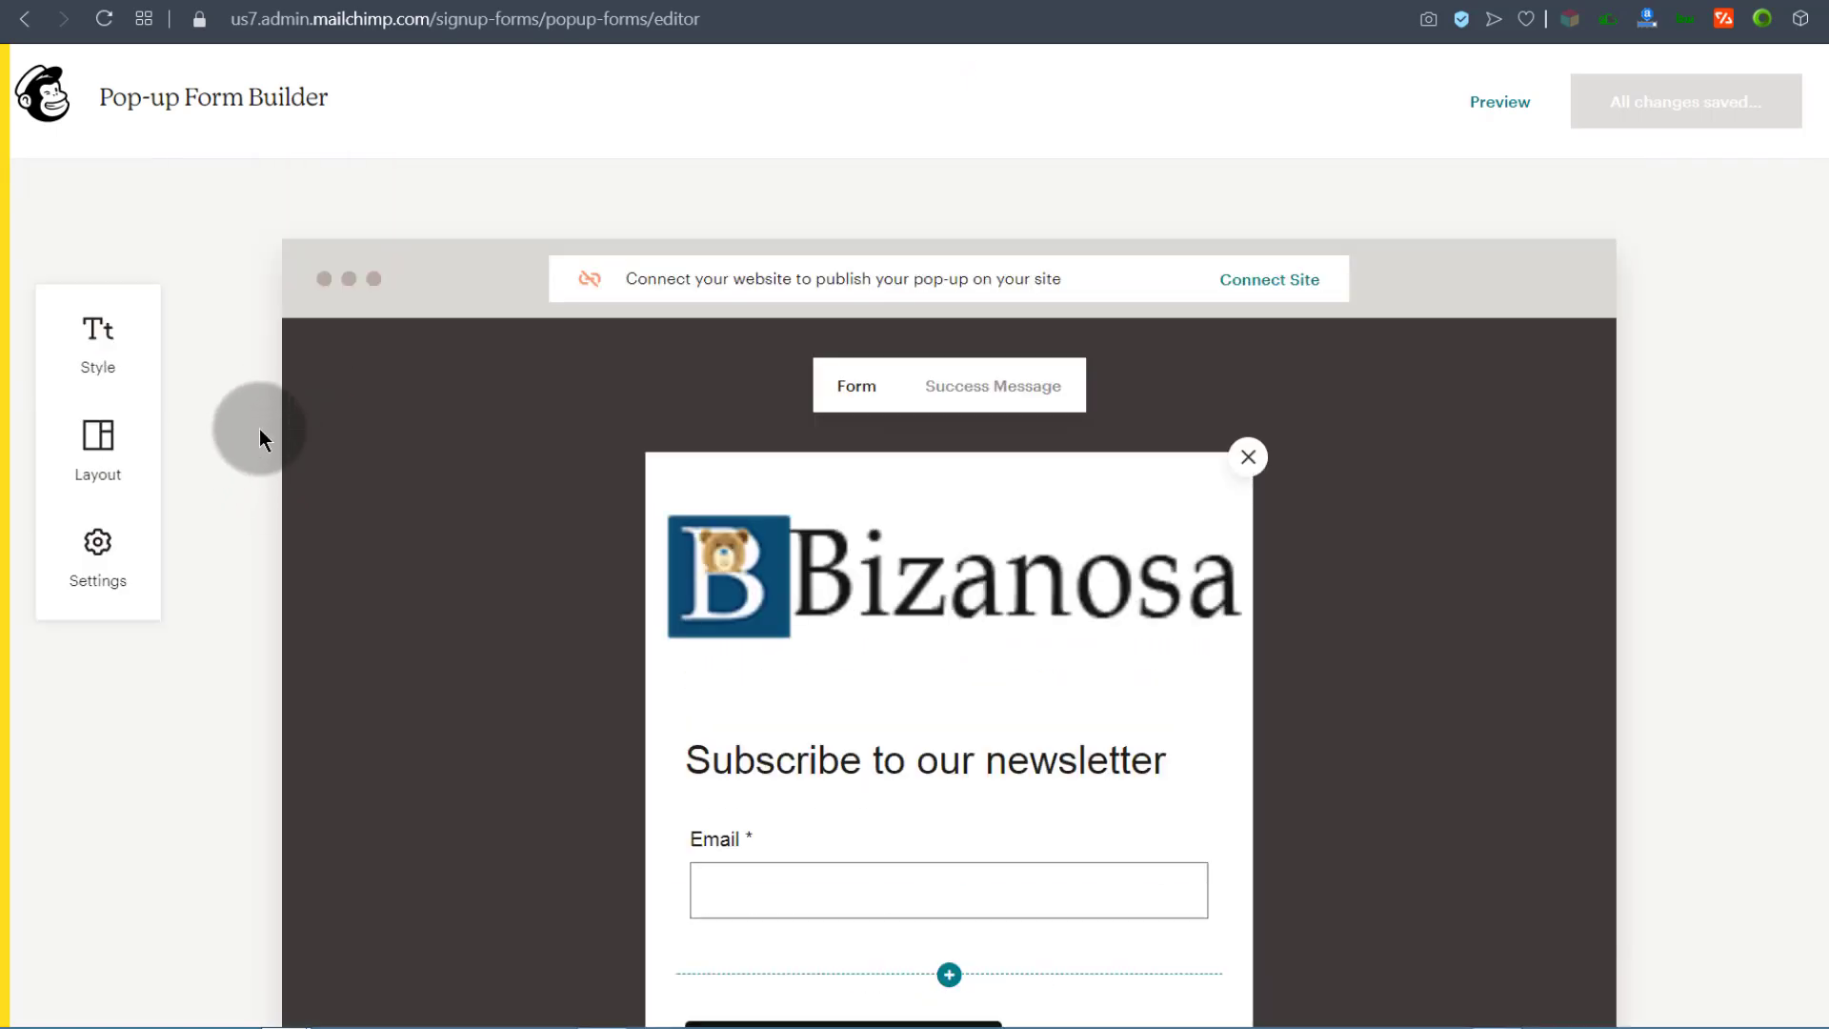
pyautogui.click(85, 342)
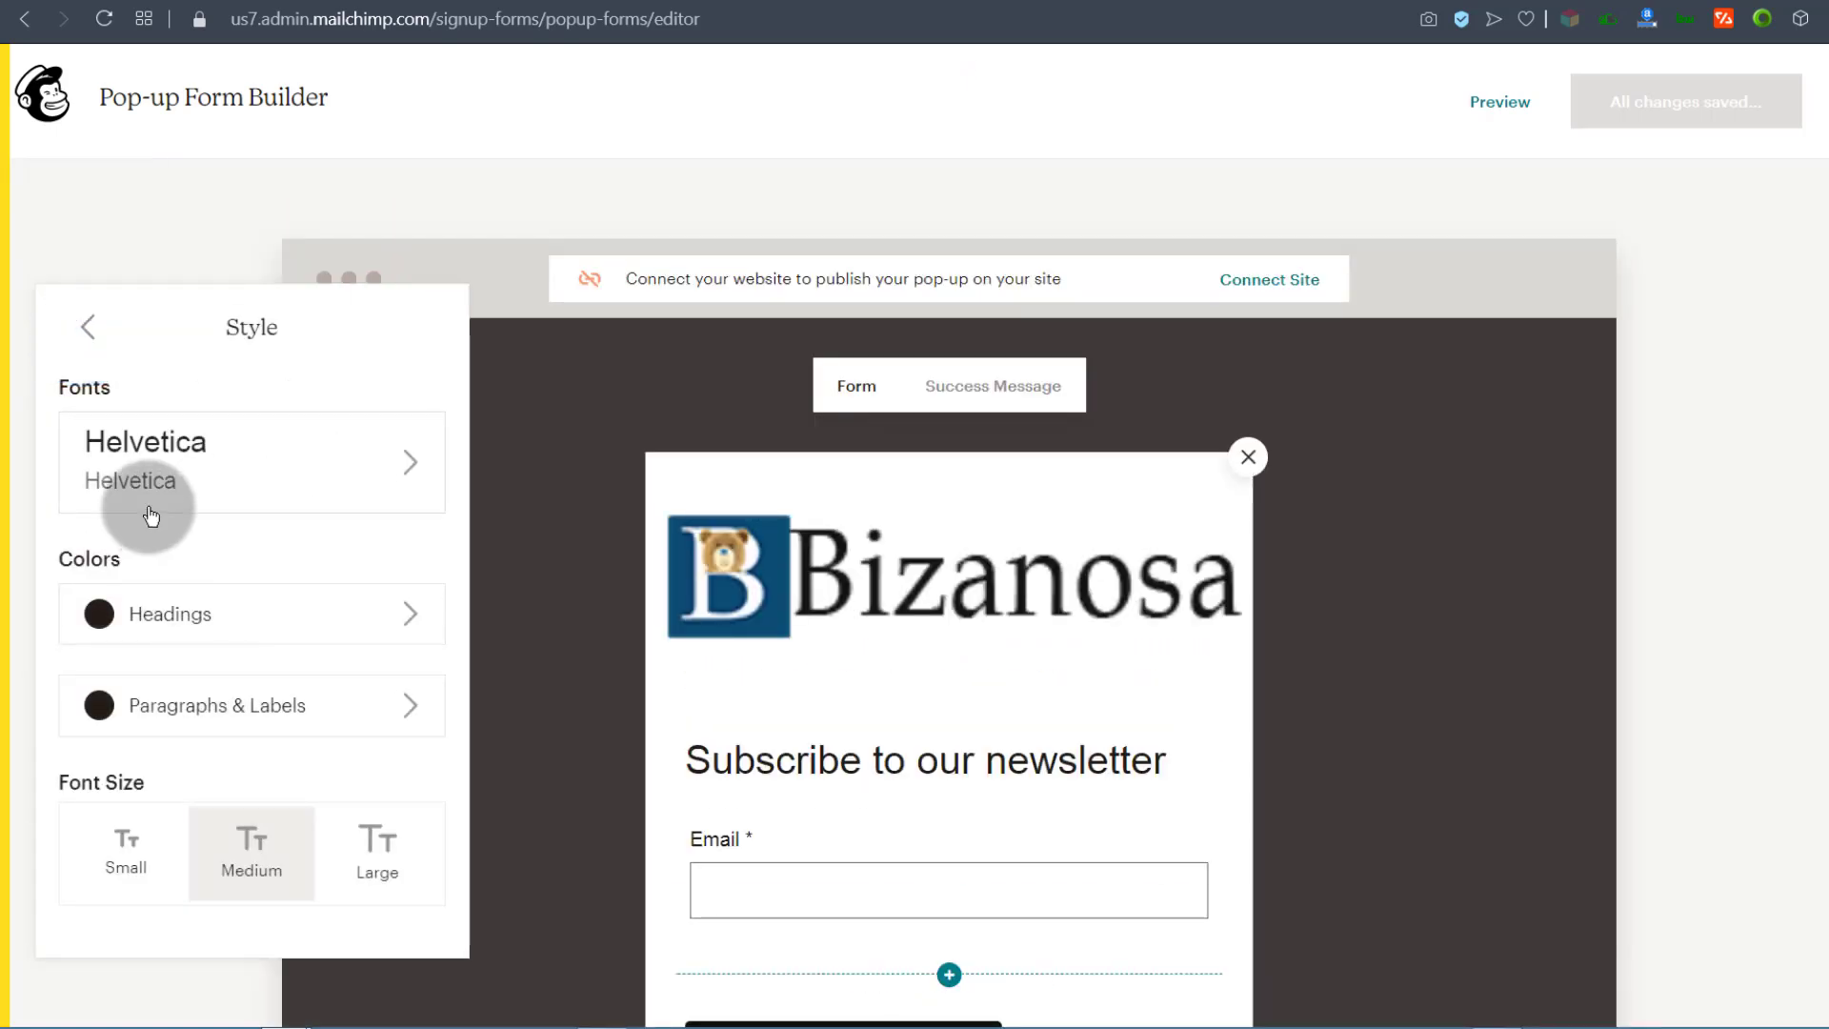
pyautogui.click(391, 482)
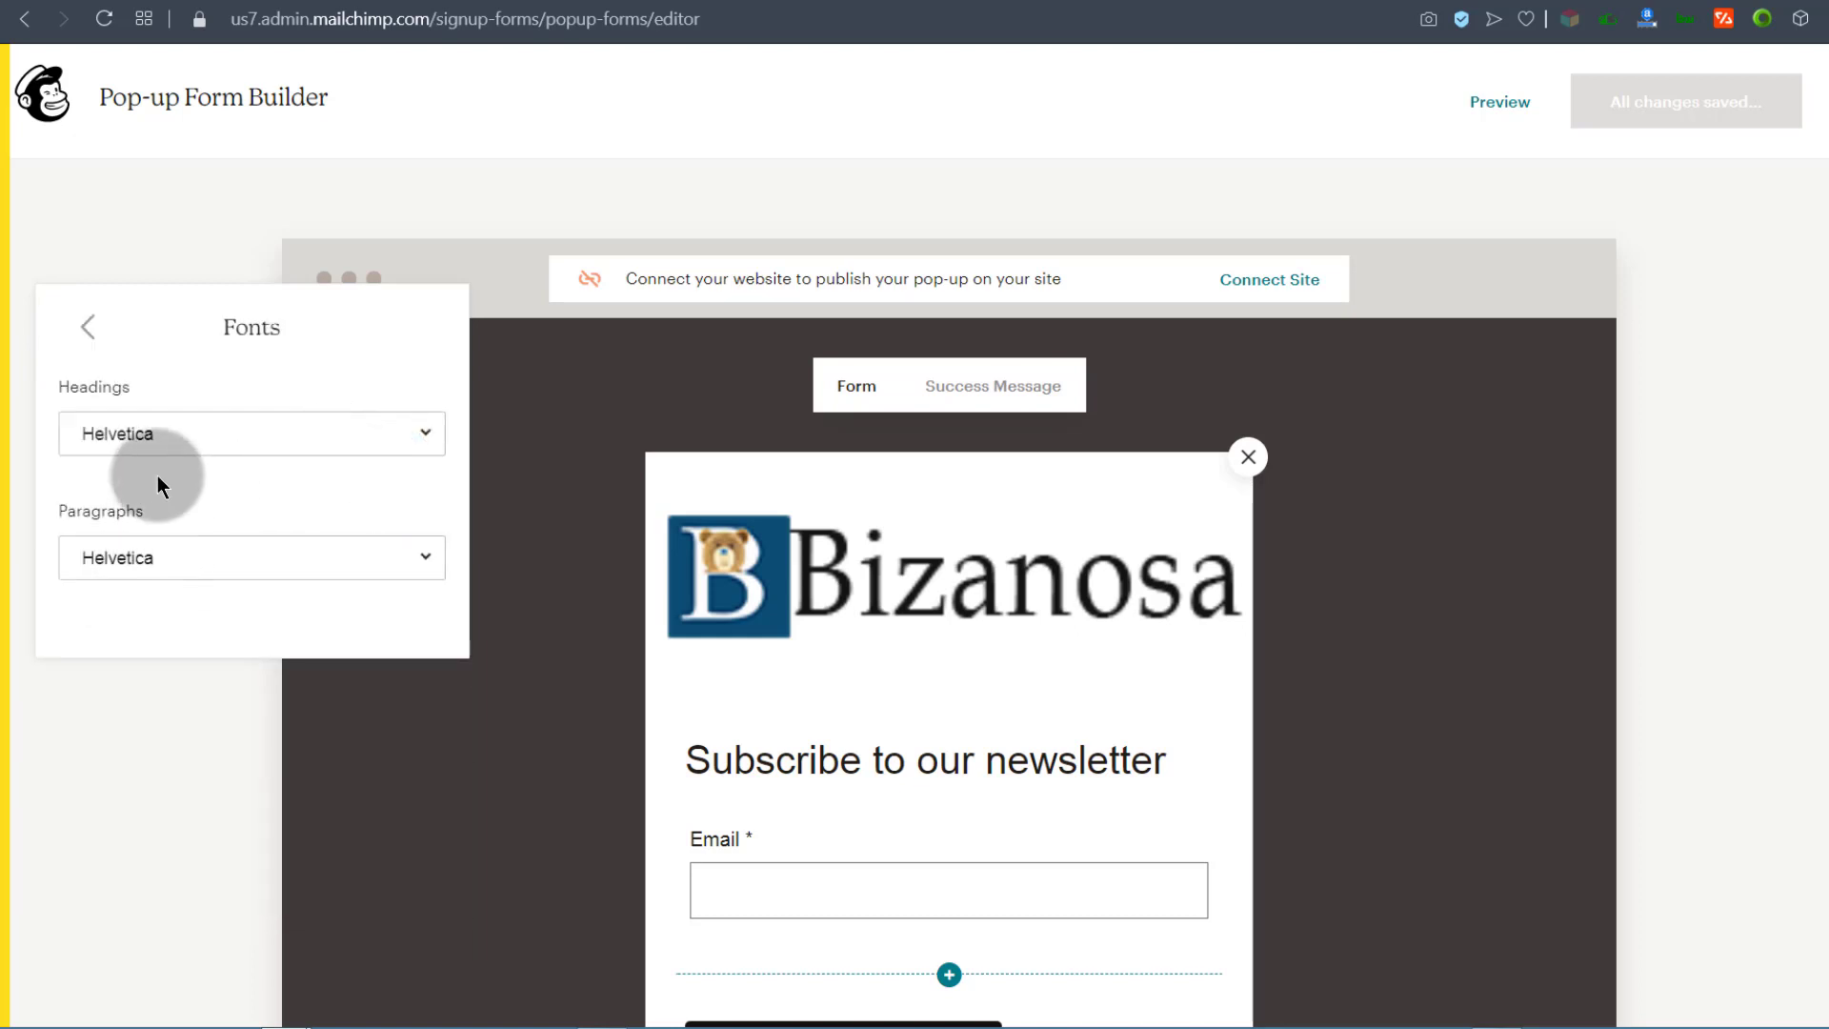
pyautogui.click(159, 433)
pyautogui.click(155, 543)
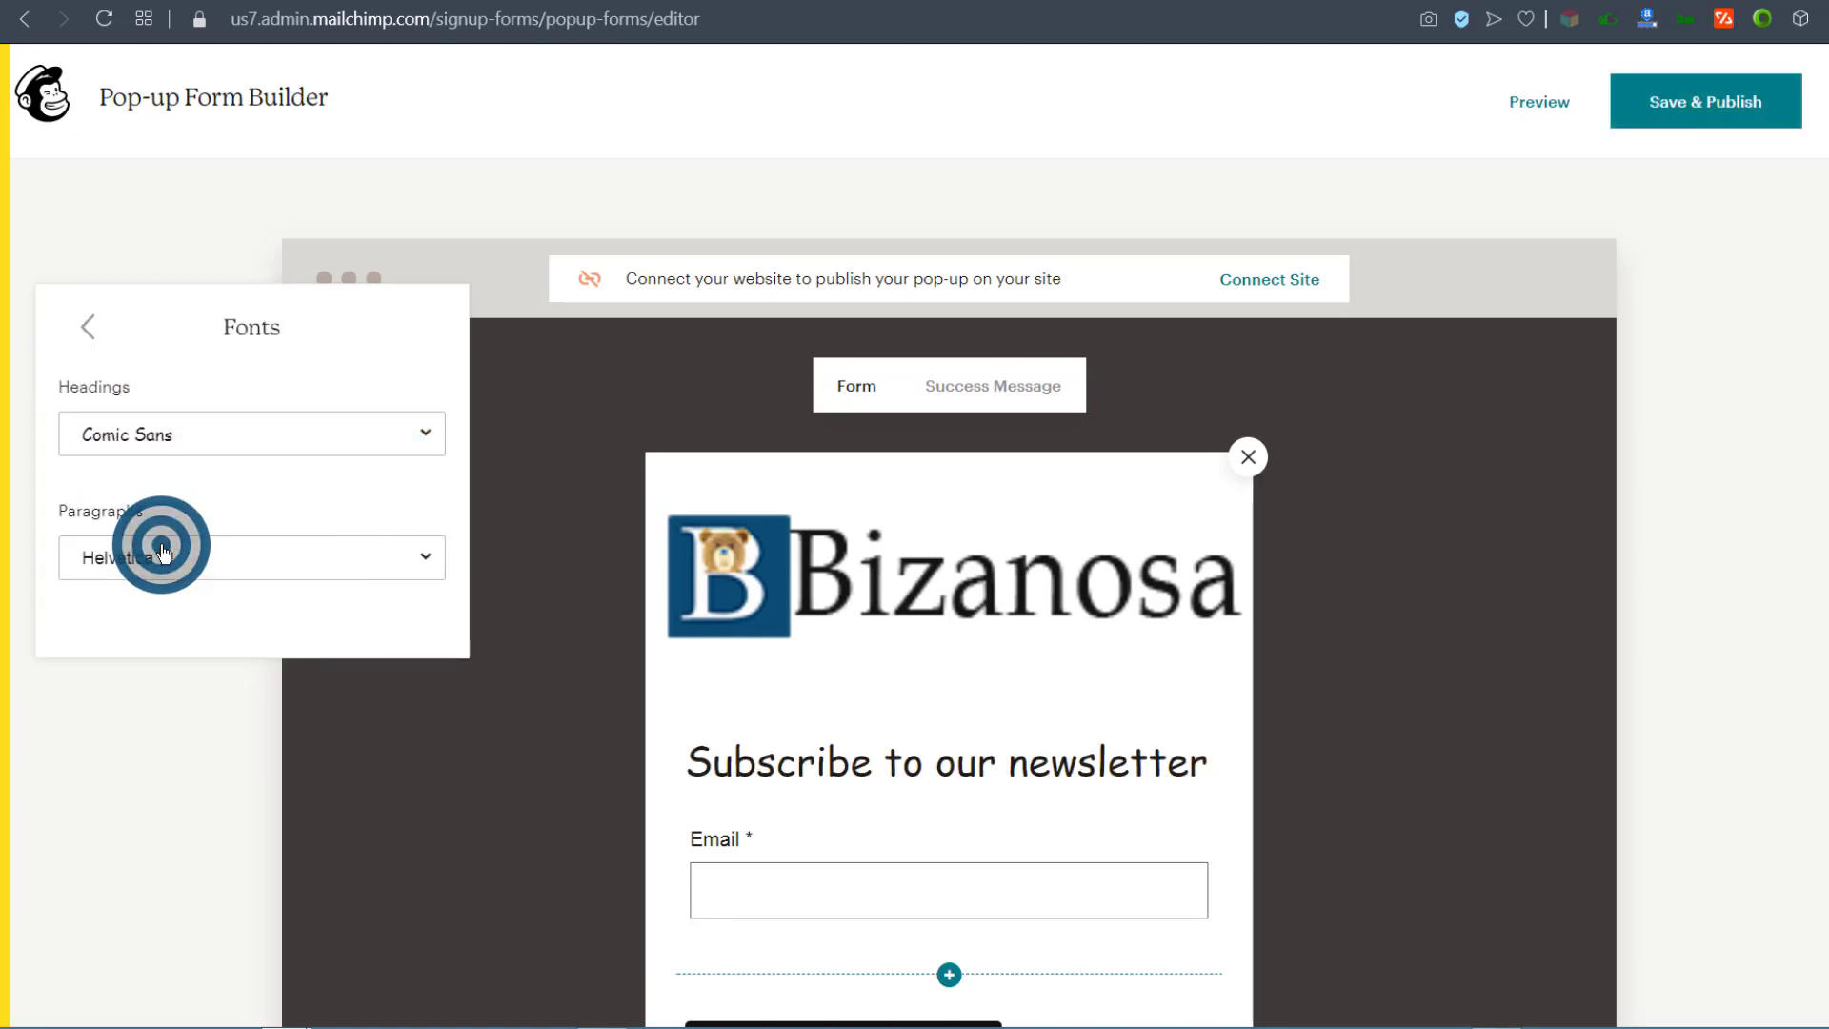
pyautogui.click(160, 243)
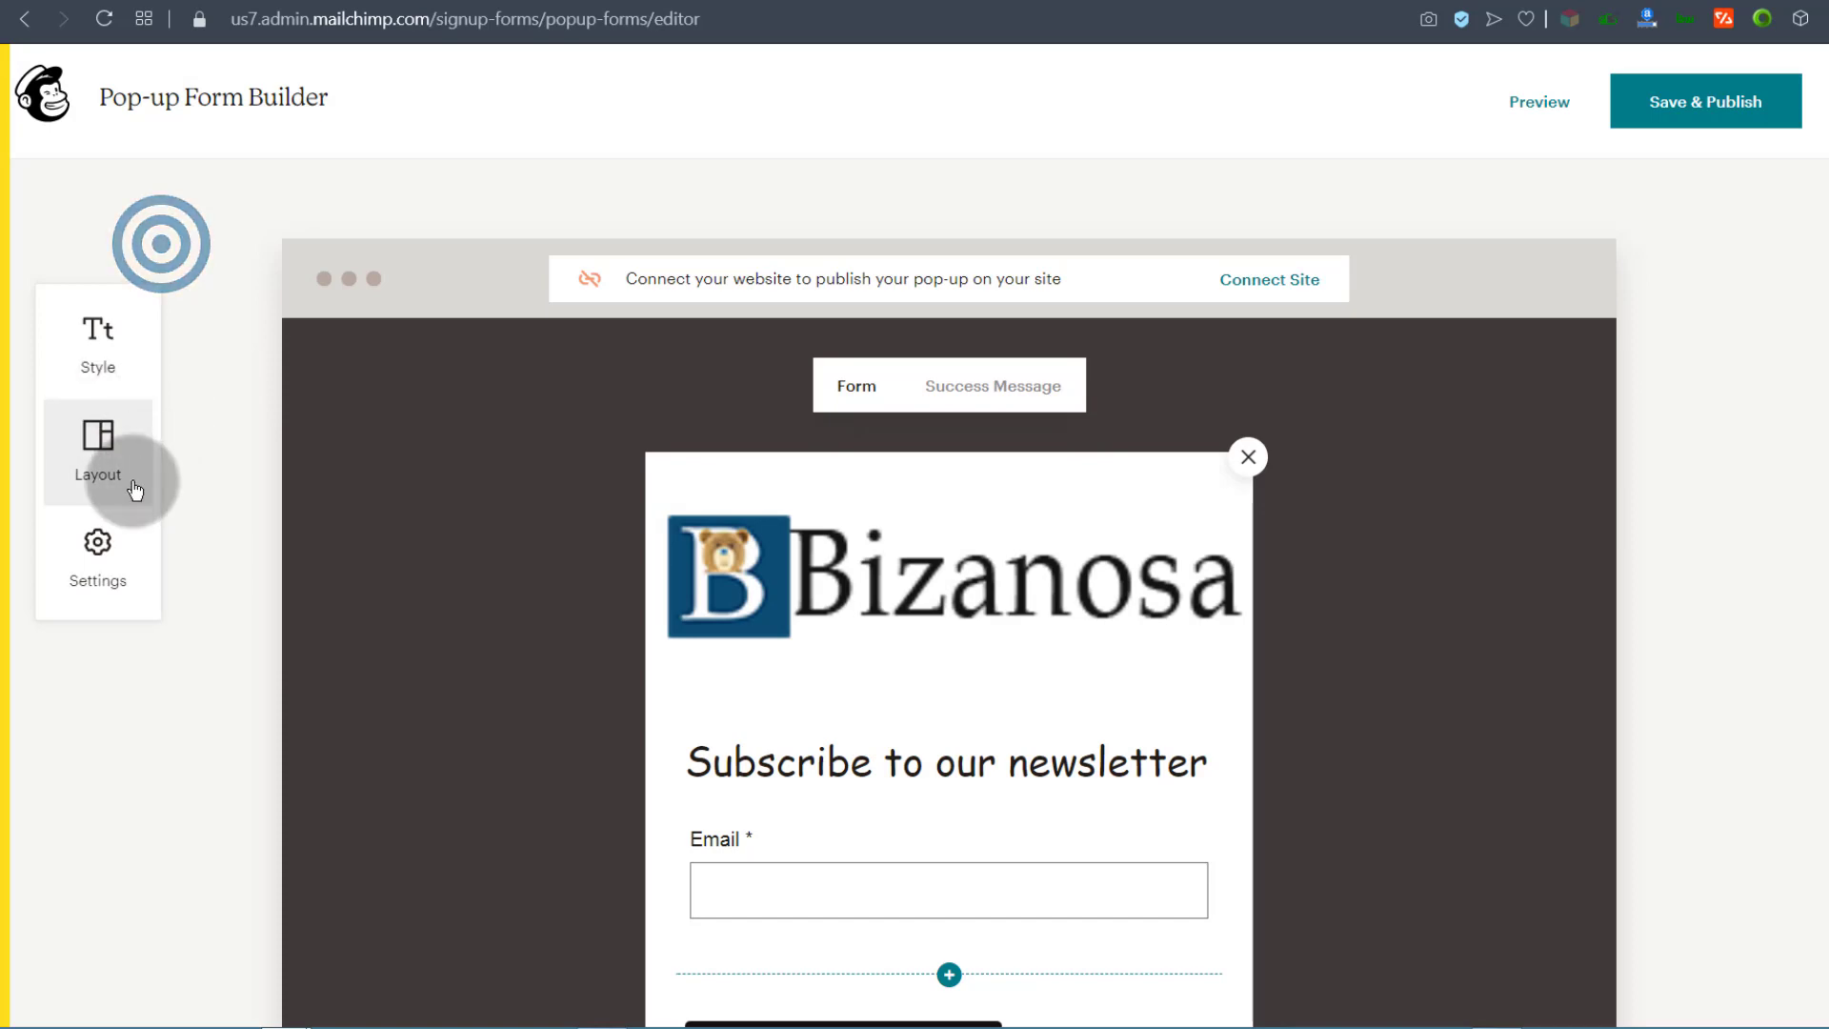
# Step: Try the first layout, then apply the plain text-only layout to the pop-up
pyautogui.click(111, 454)
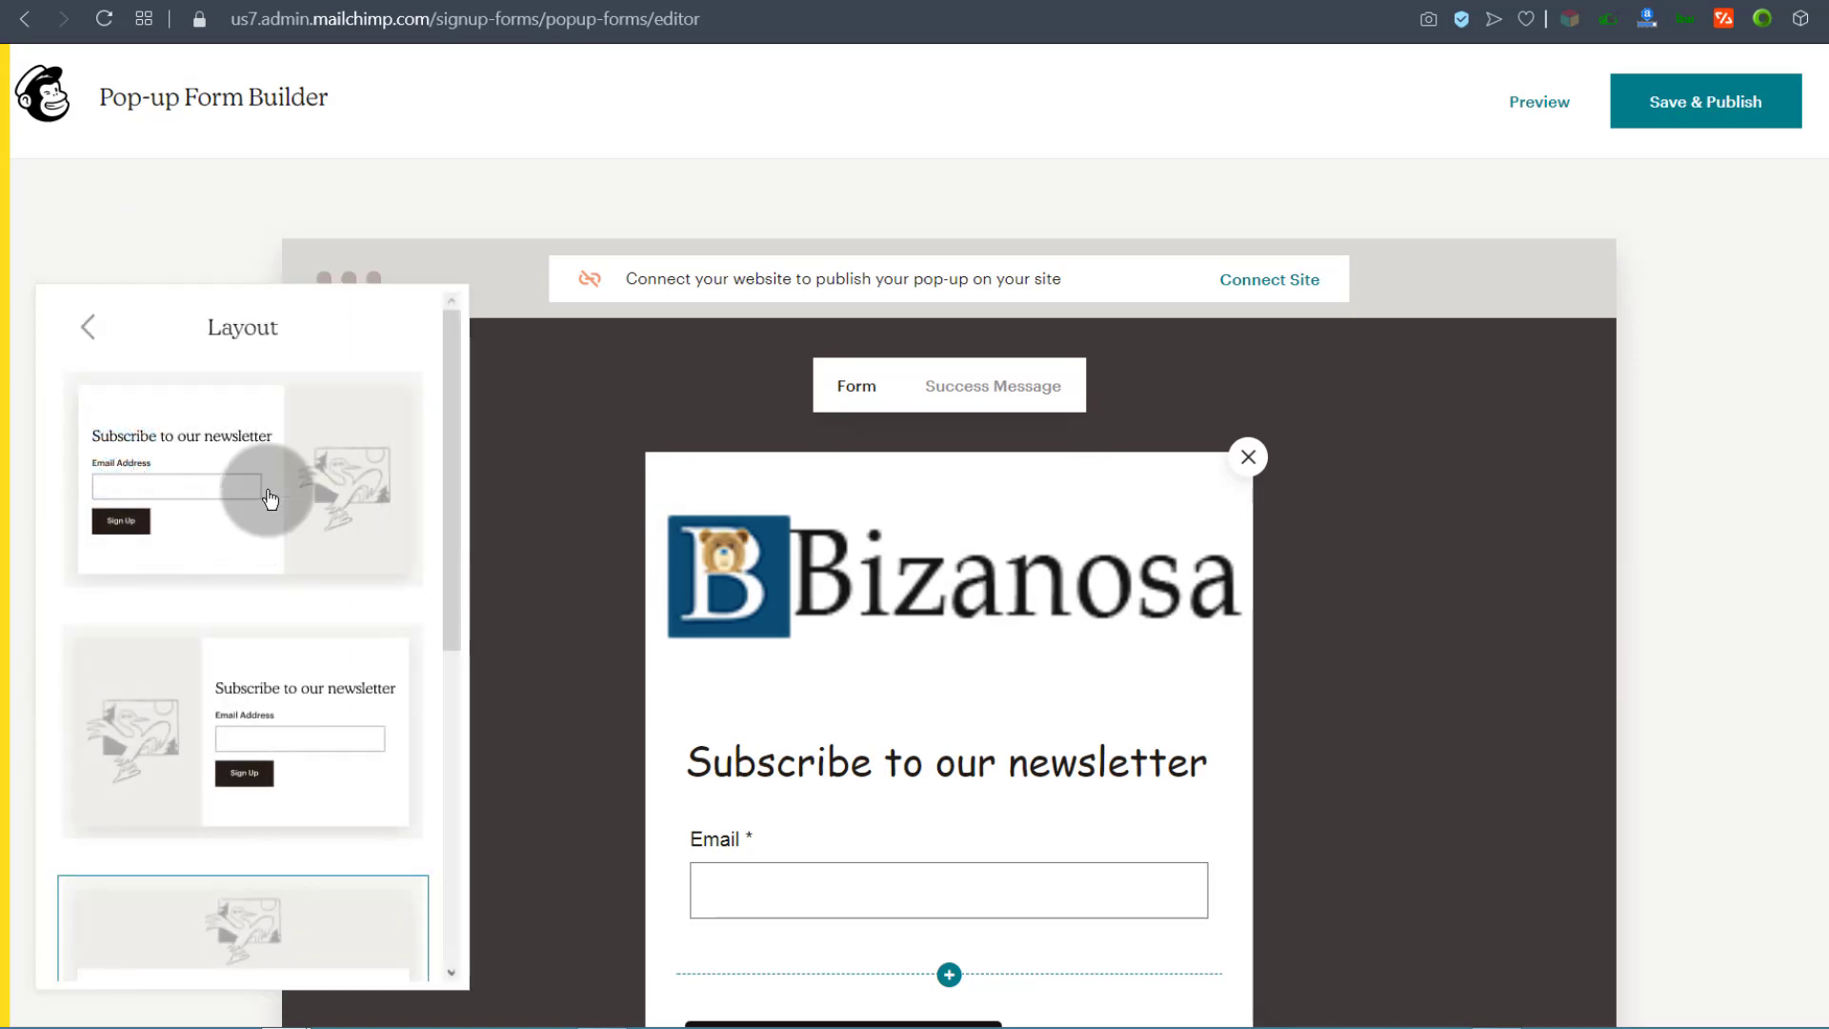
pyautogui.click(267, 495)
pyautogui.scroll(-1, 1135, 572)
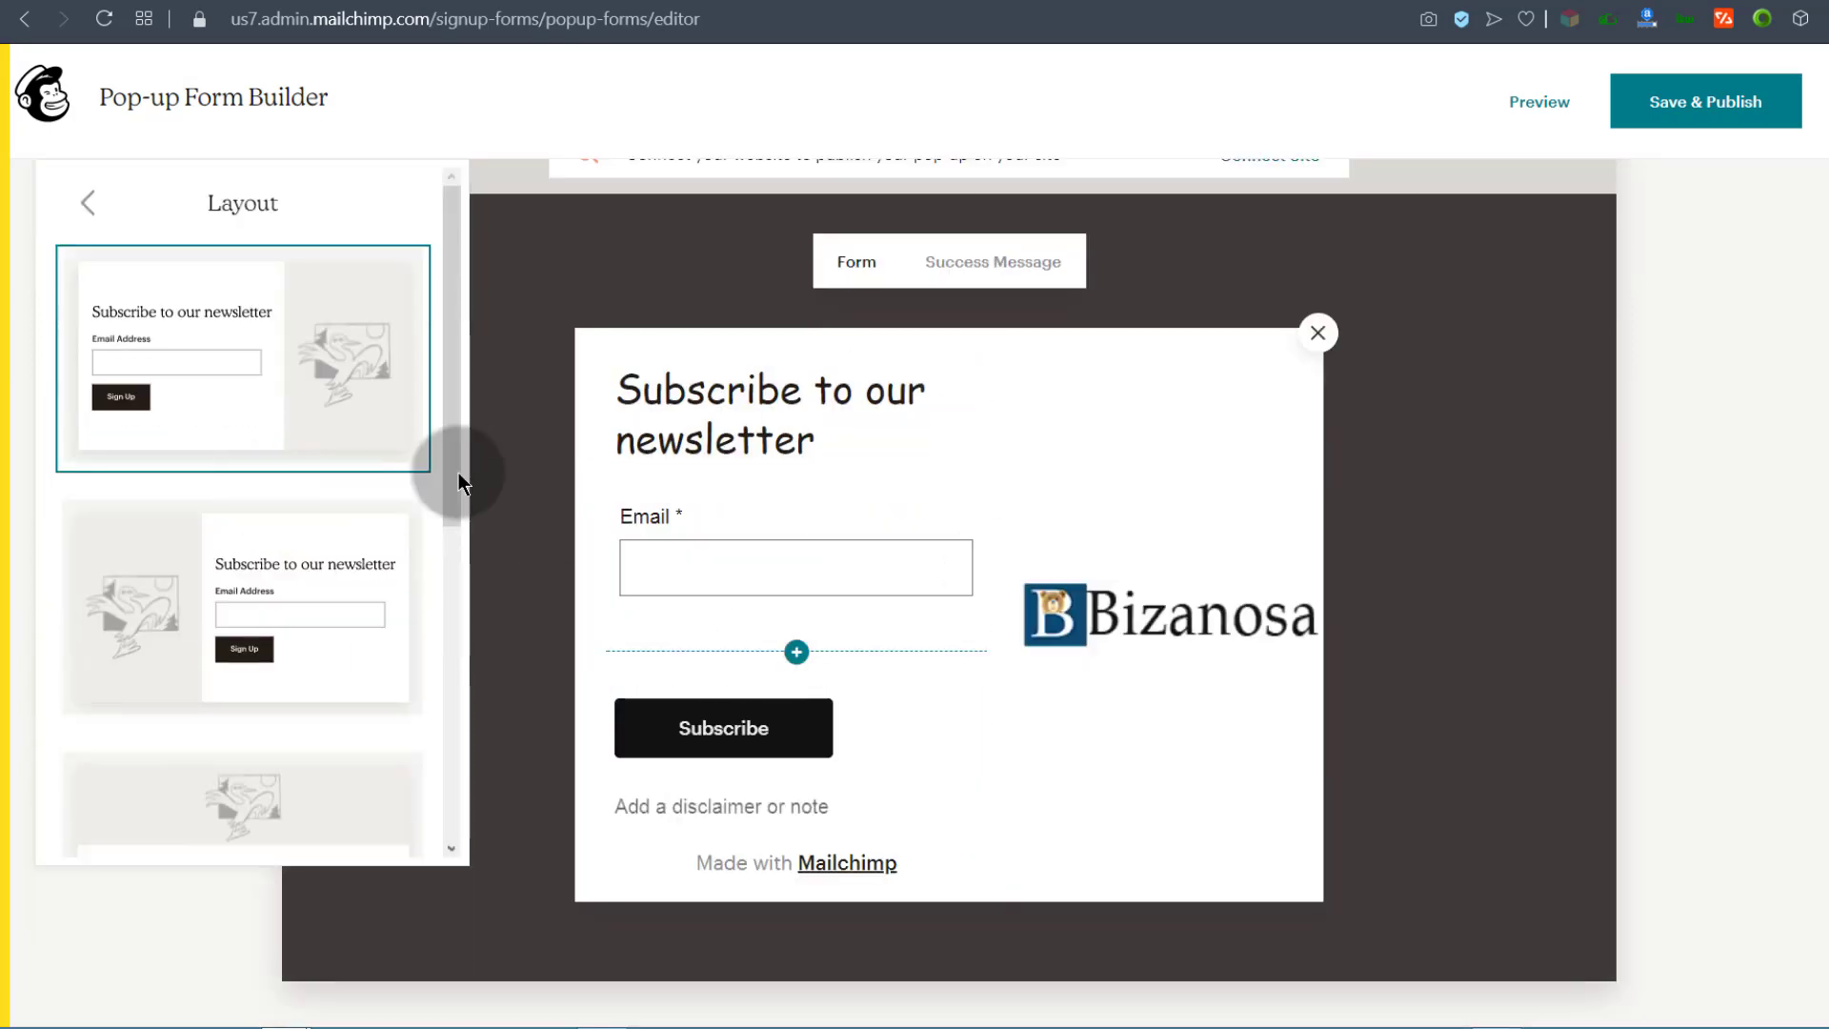
pyautogui.scroll(1, 267, 515)
pyautogui.scroll(-3, 277, 514)
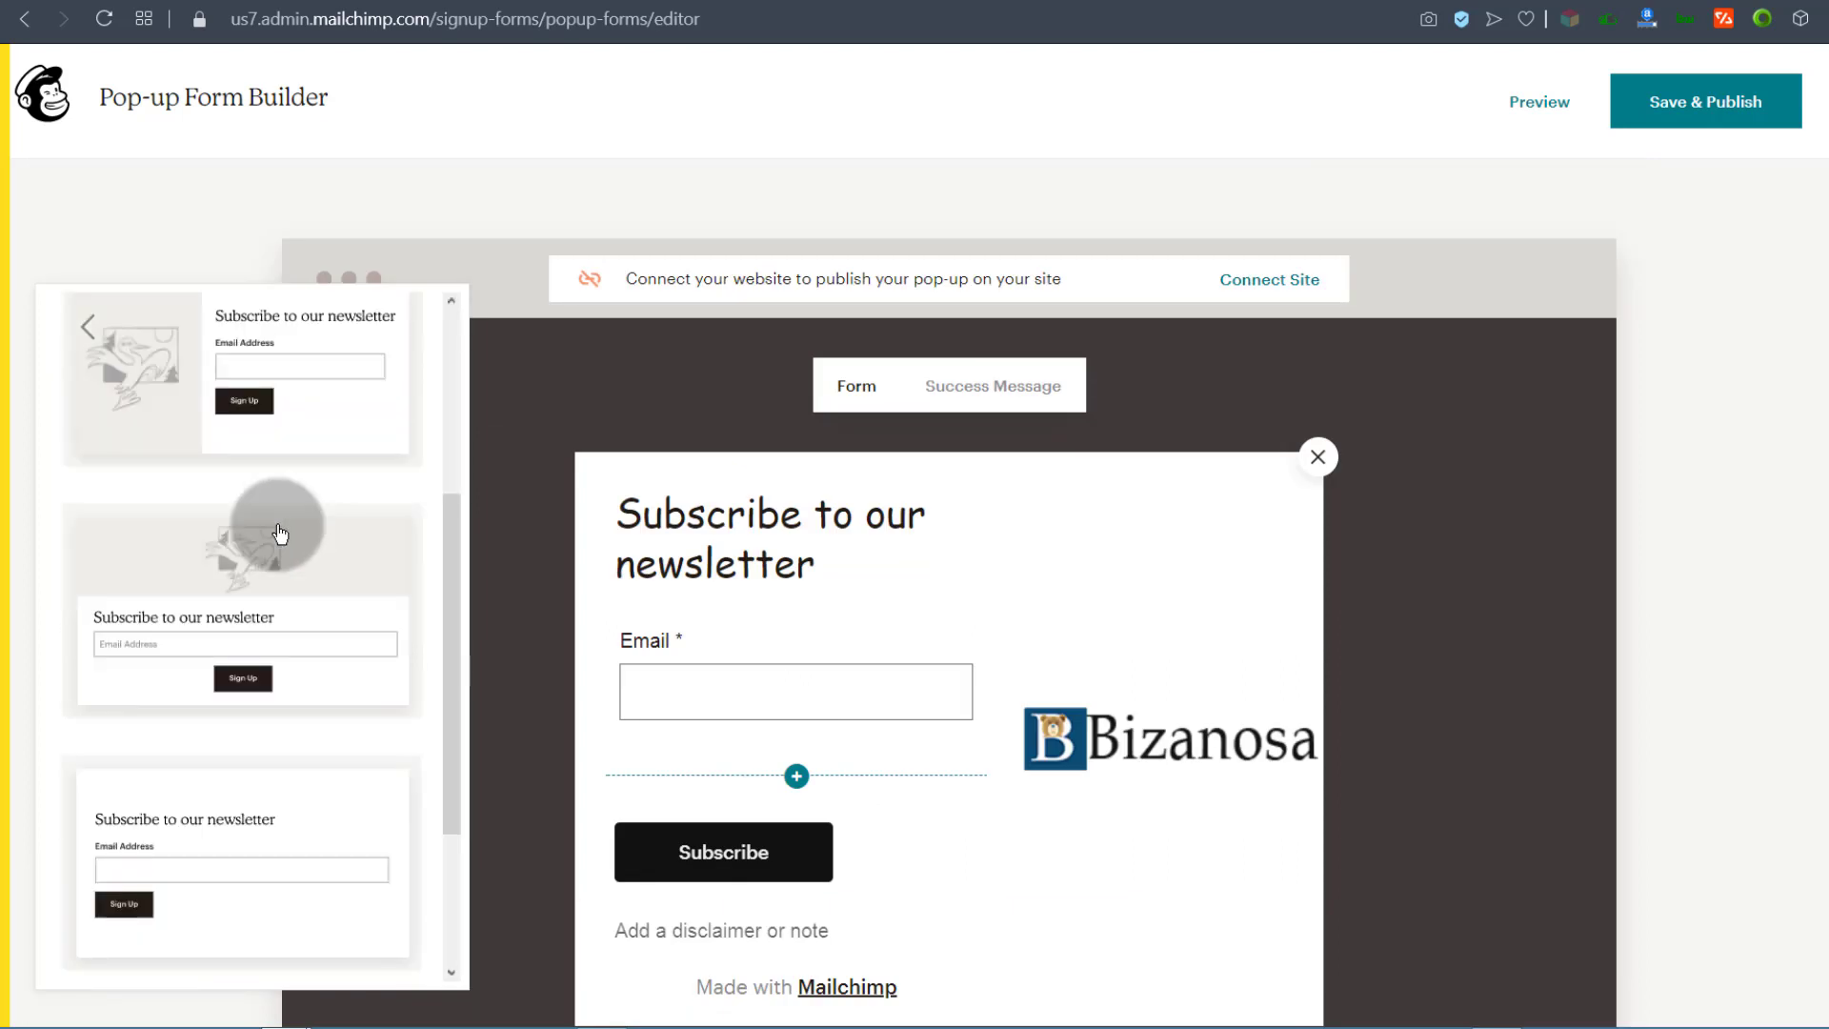
pyautogui.scroll(-2, 222, 497)
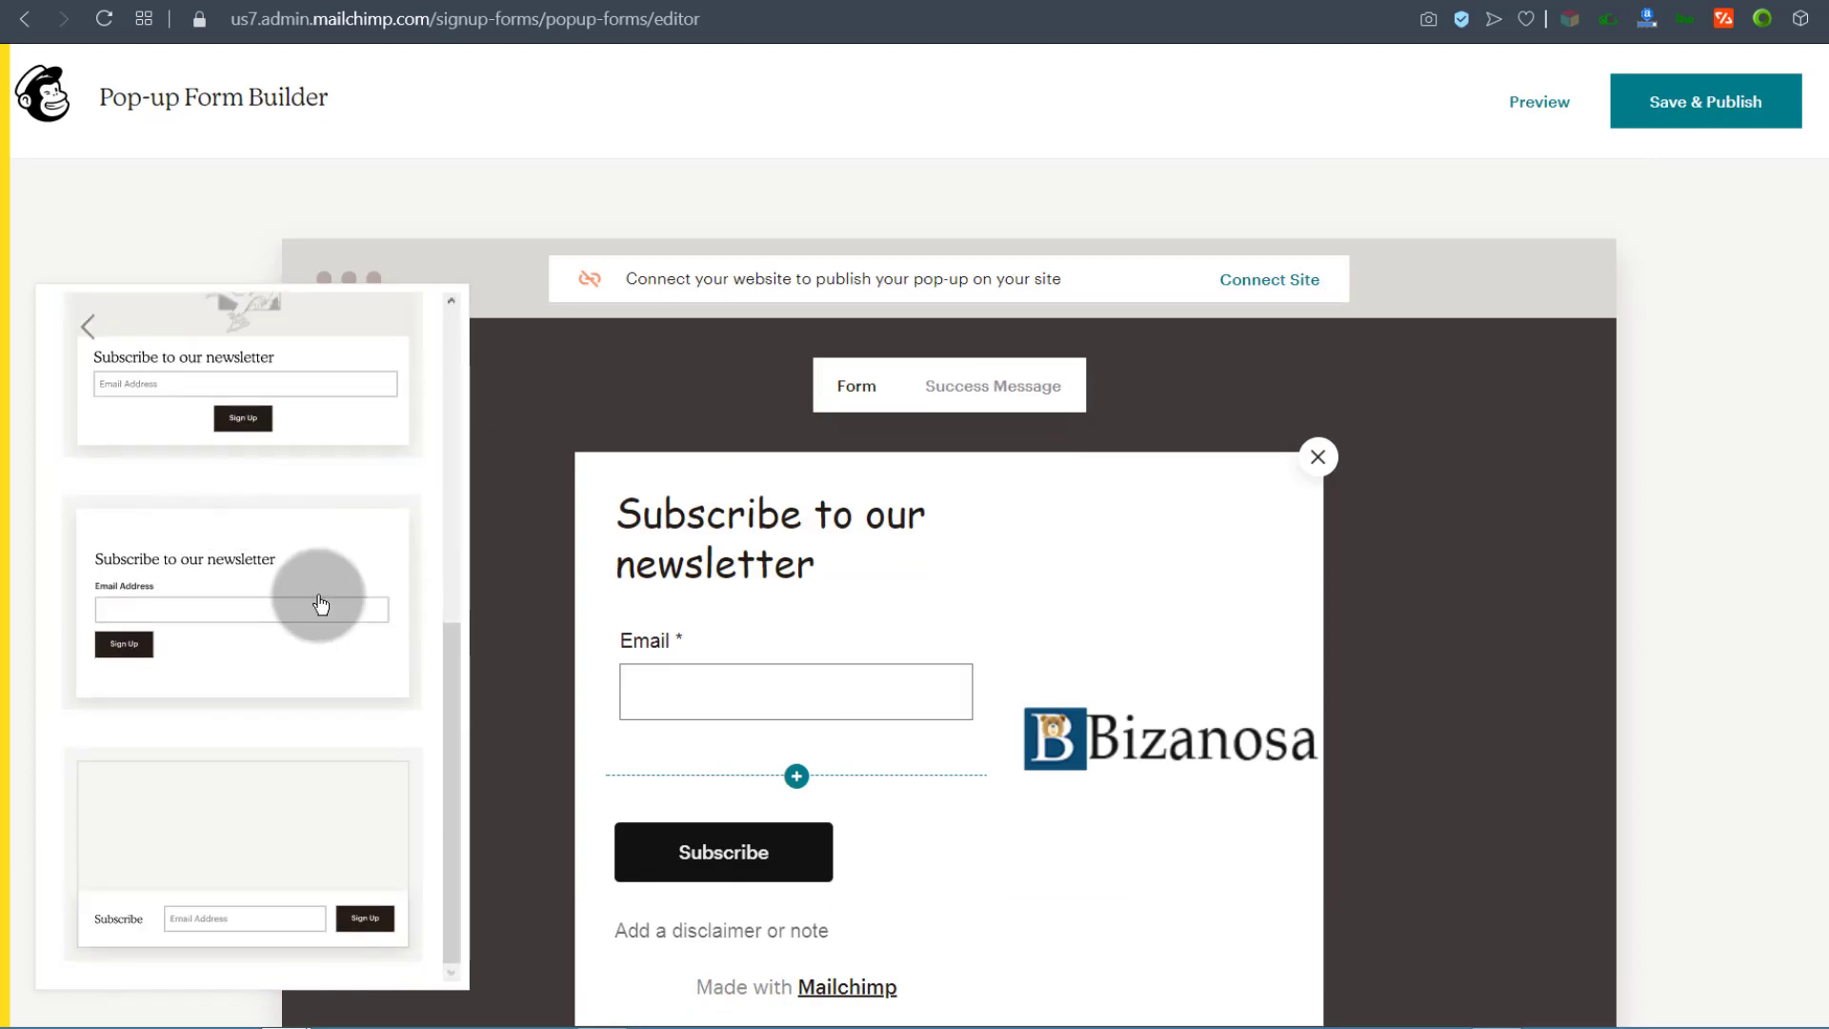
pyautogui.click(270, 570)
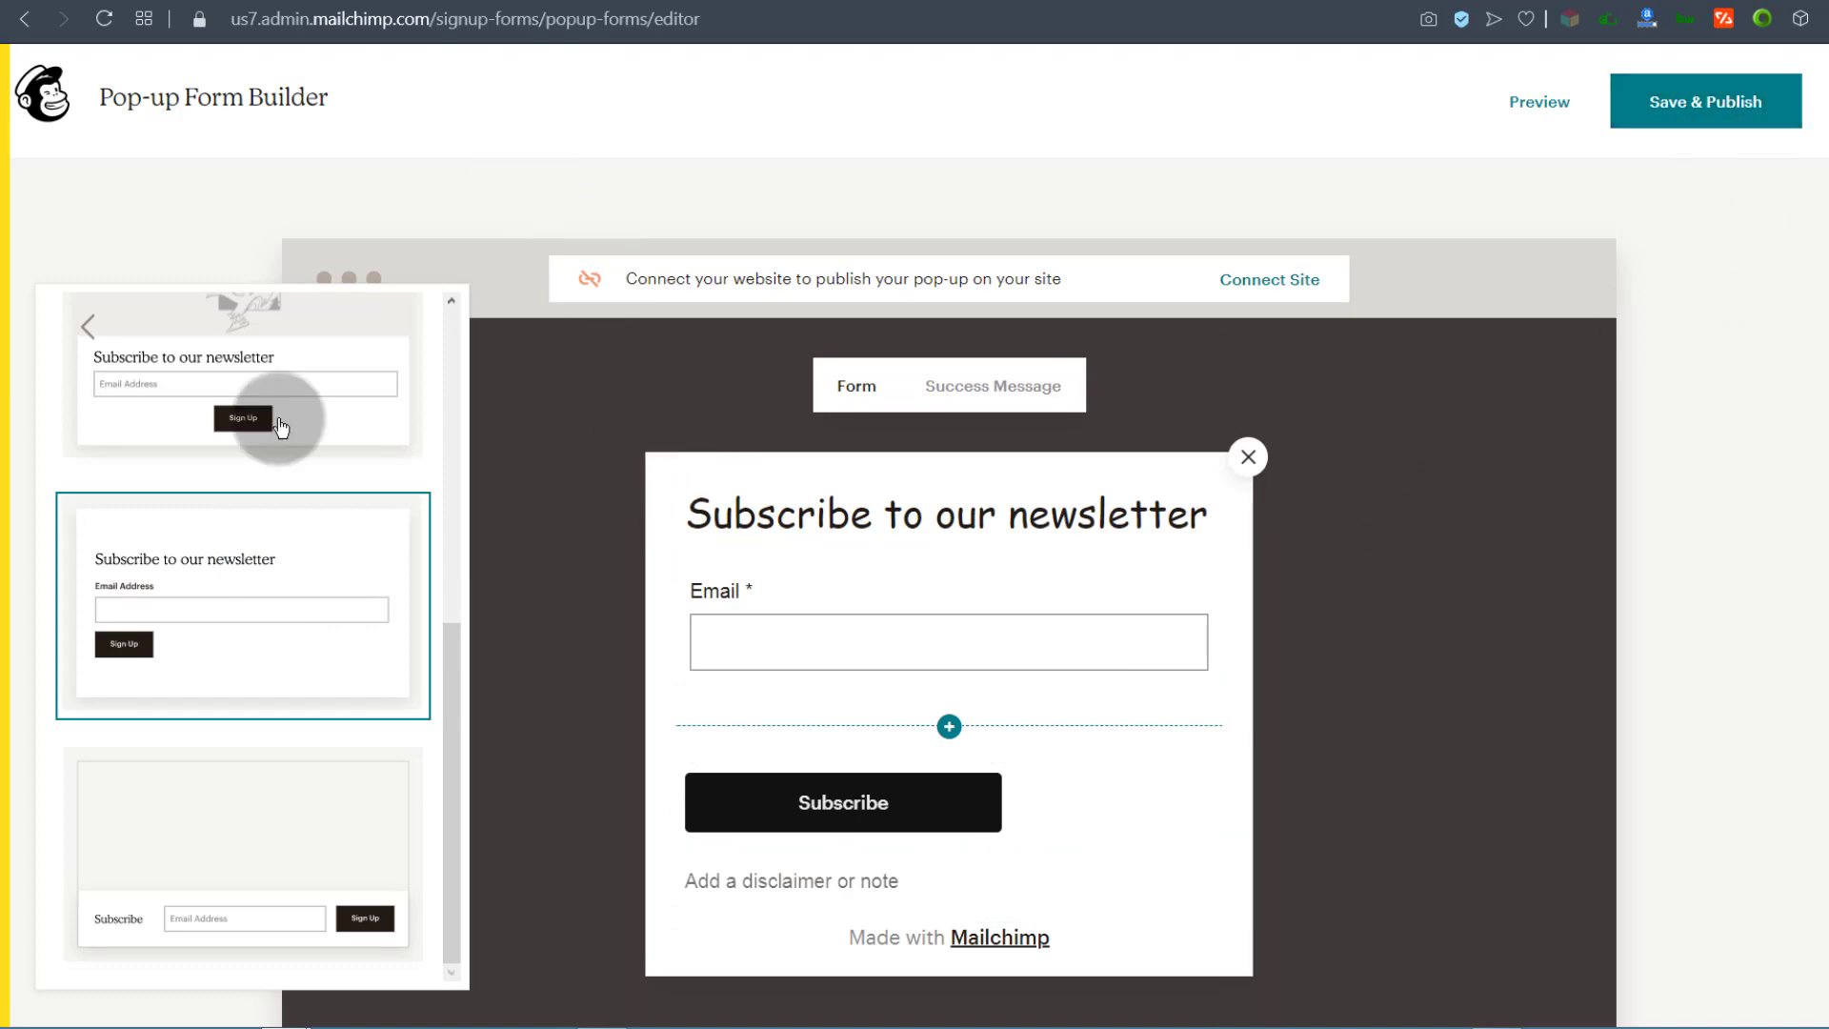
# Step: Save and publish the pop-up form and accept the Connected Sites terms
pyautogui.click(1718, 98)
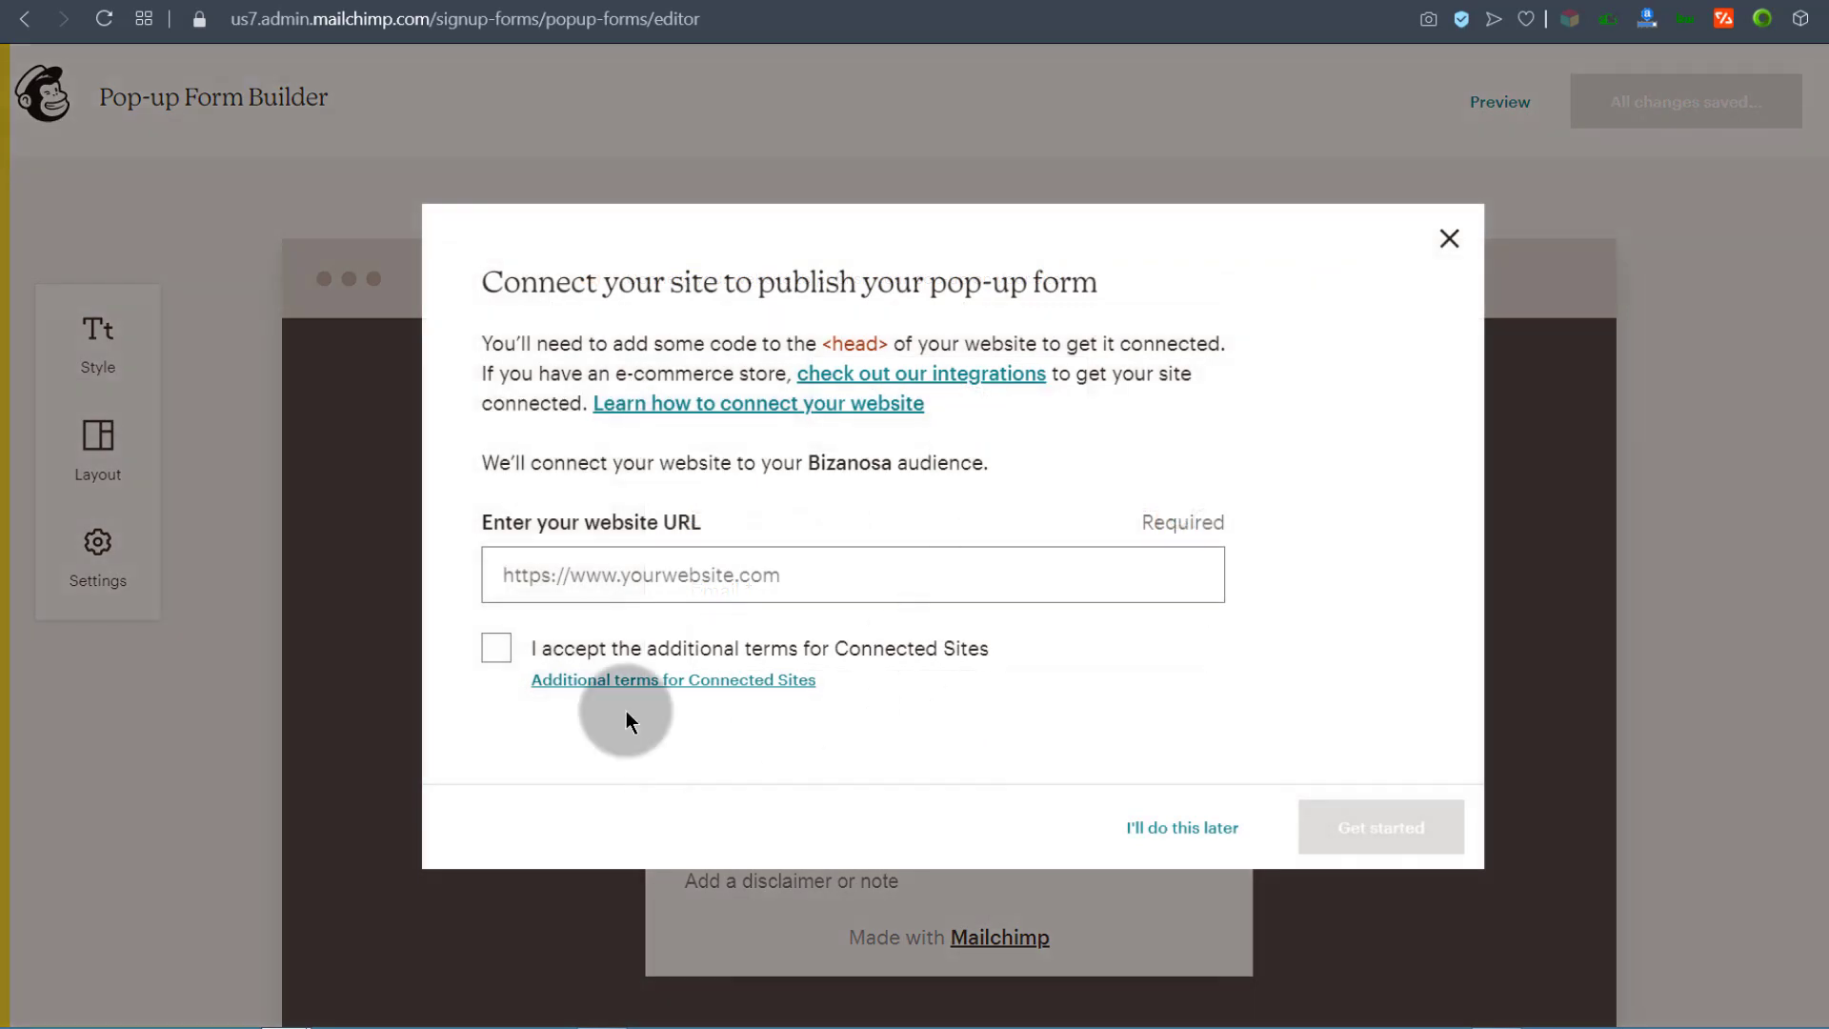
pyautogui.click(497, 649)
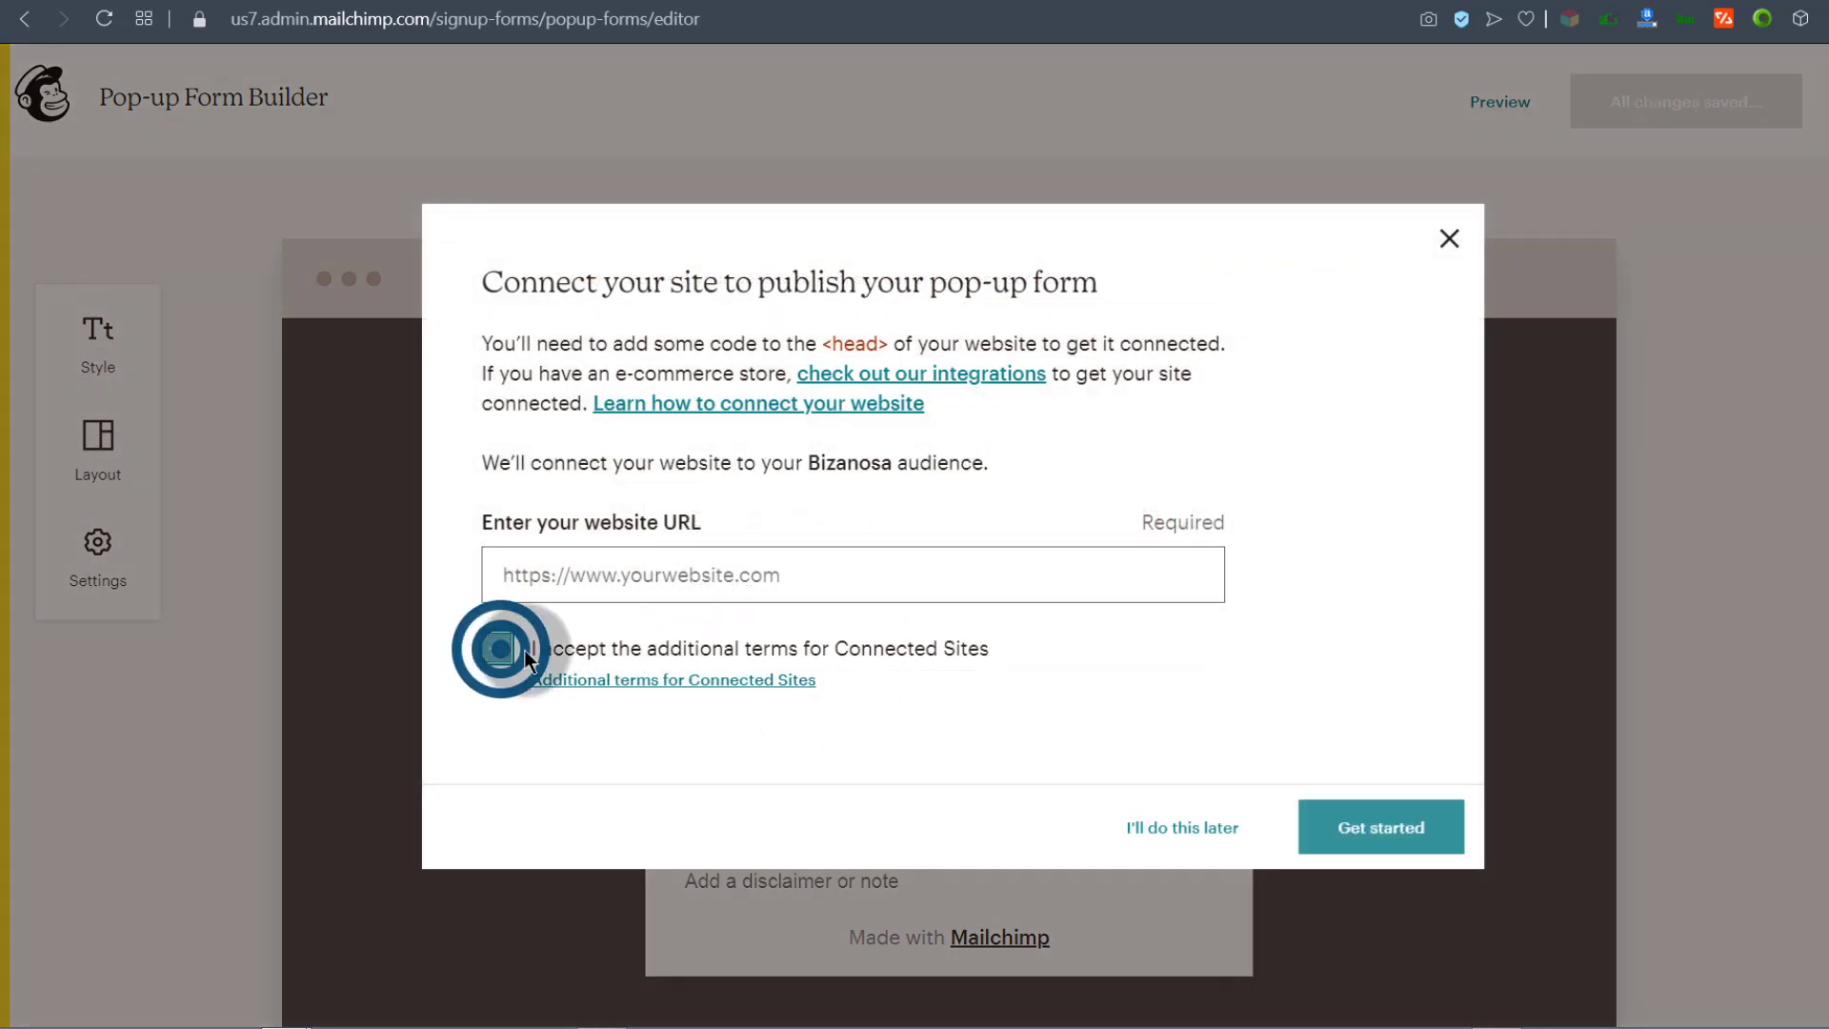
pyautogui.click(1406, 825)
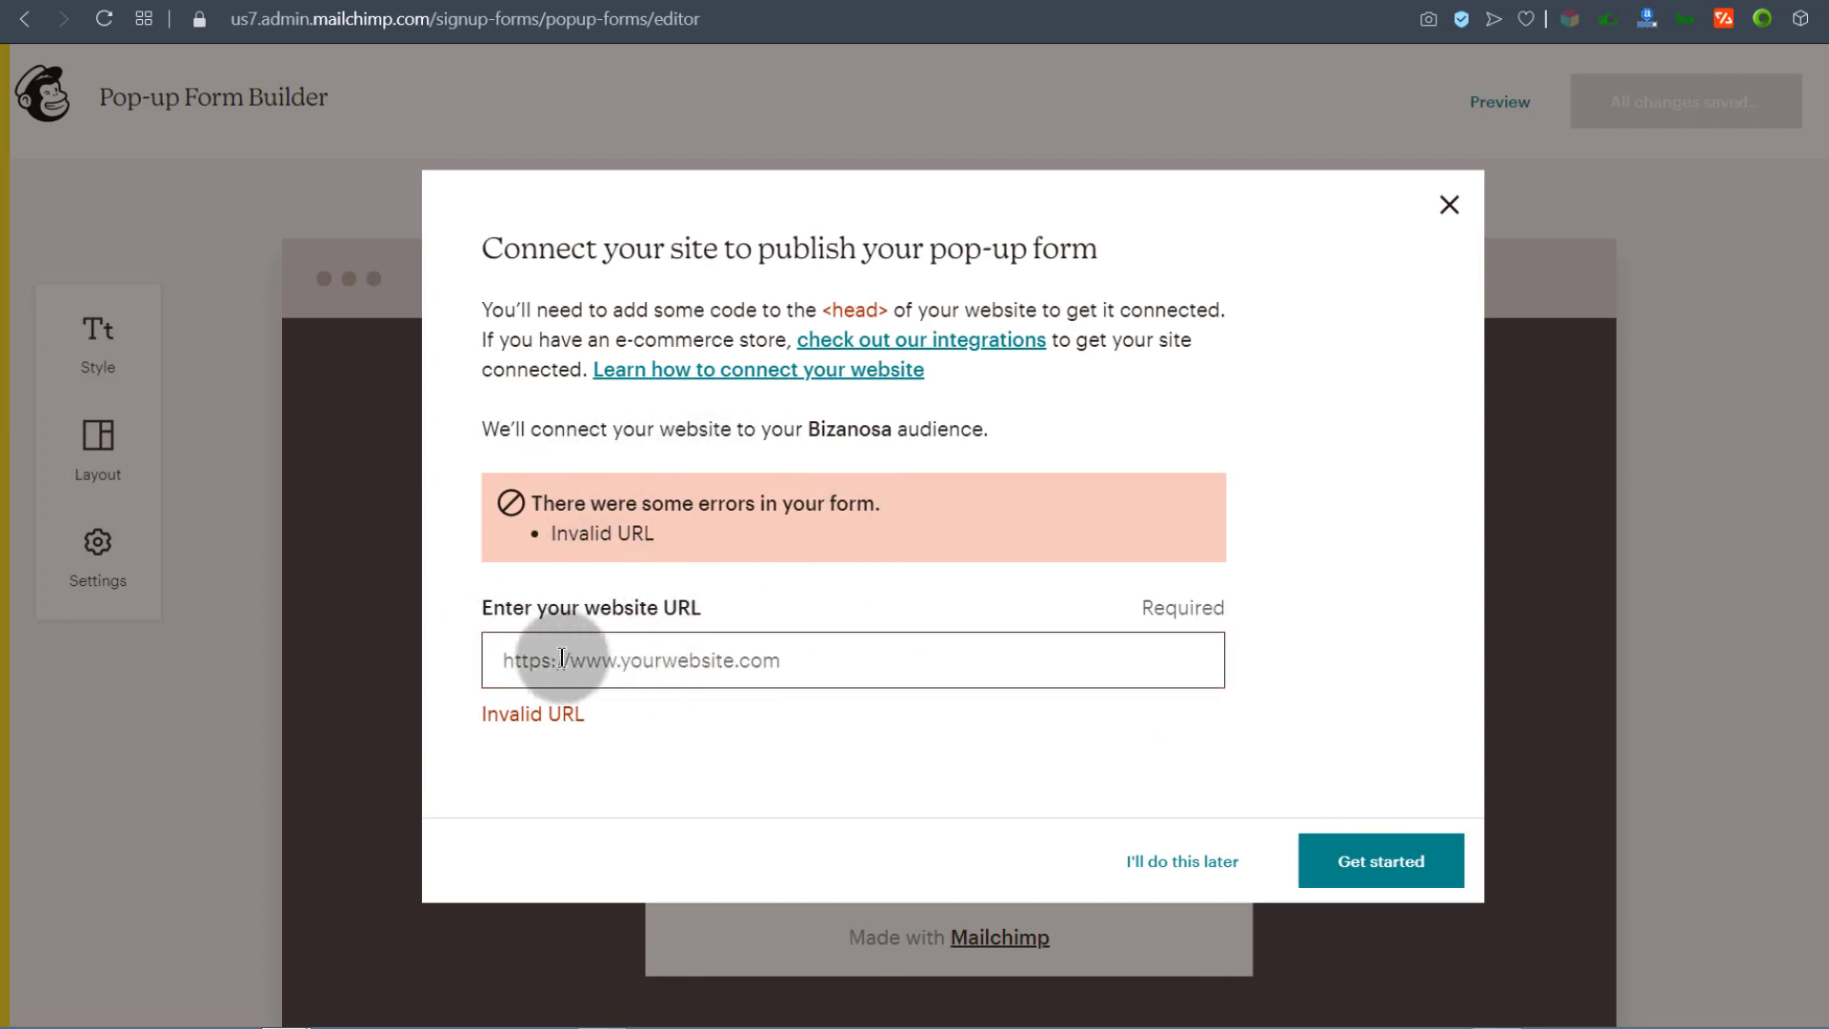
# Step: Paste the Shopify store's web address and generate its connection script
pyautogui.click(567, 660)
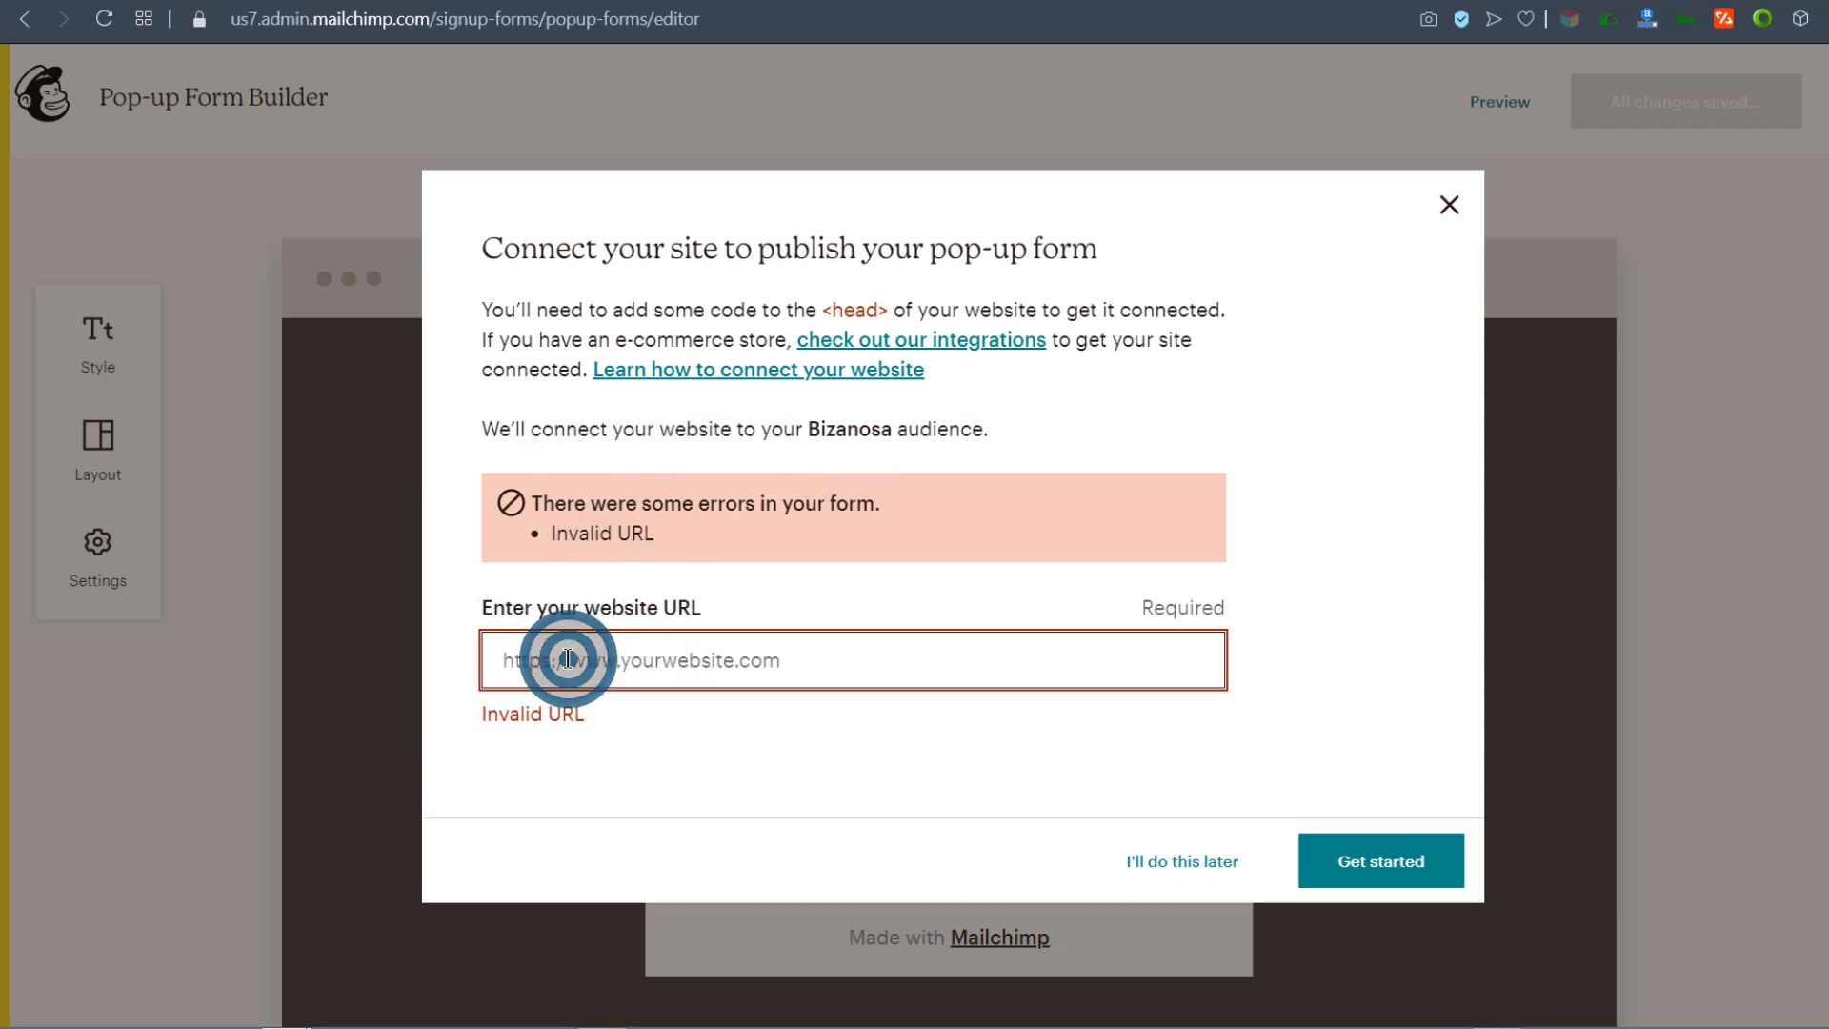
pyautogui.click(1182, 2)
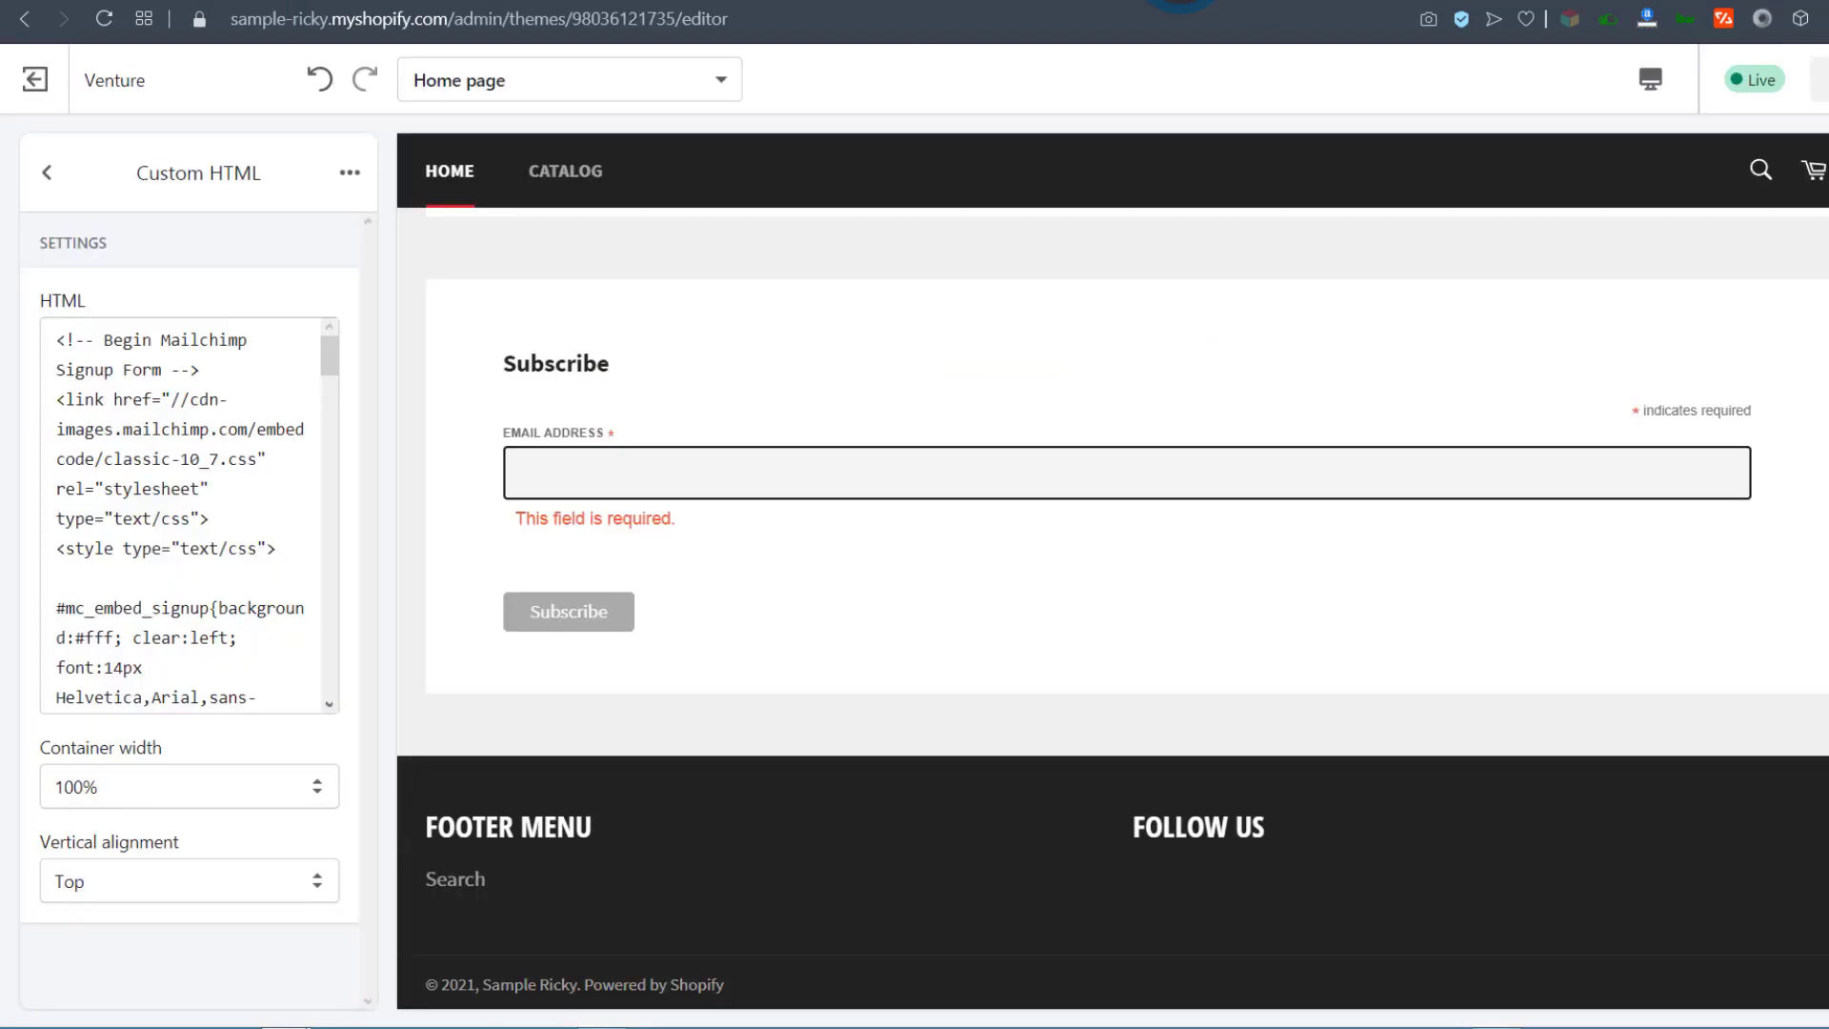
pyautogui.click(469, 3)
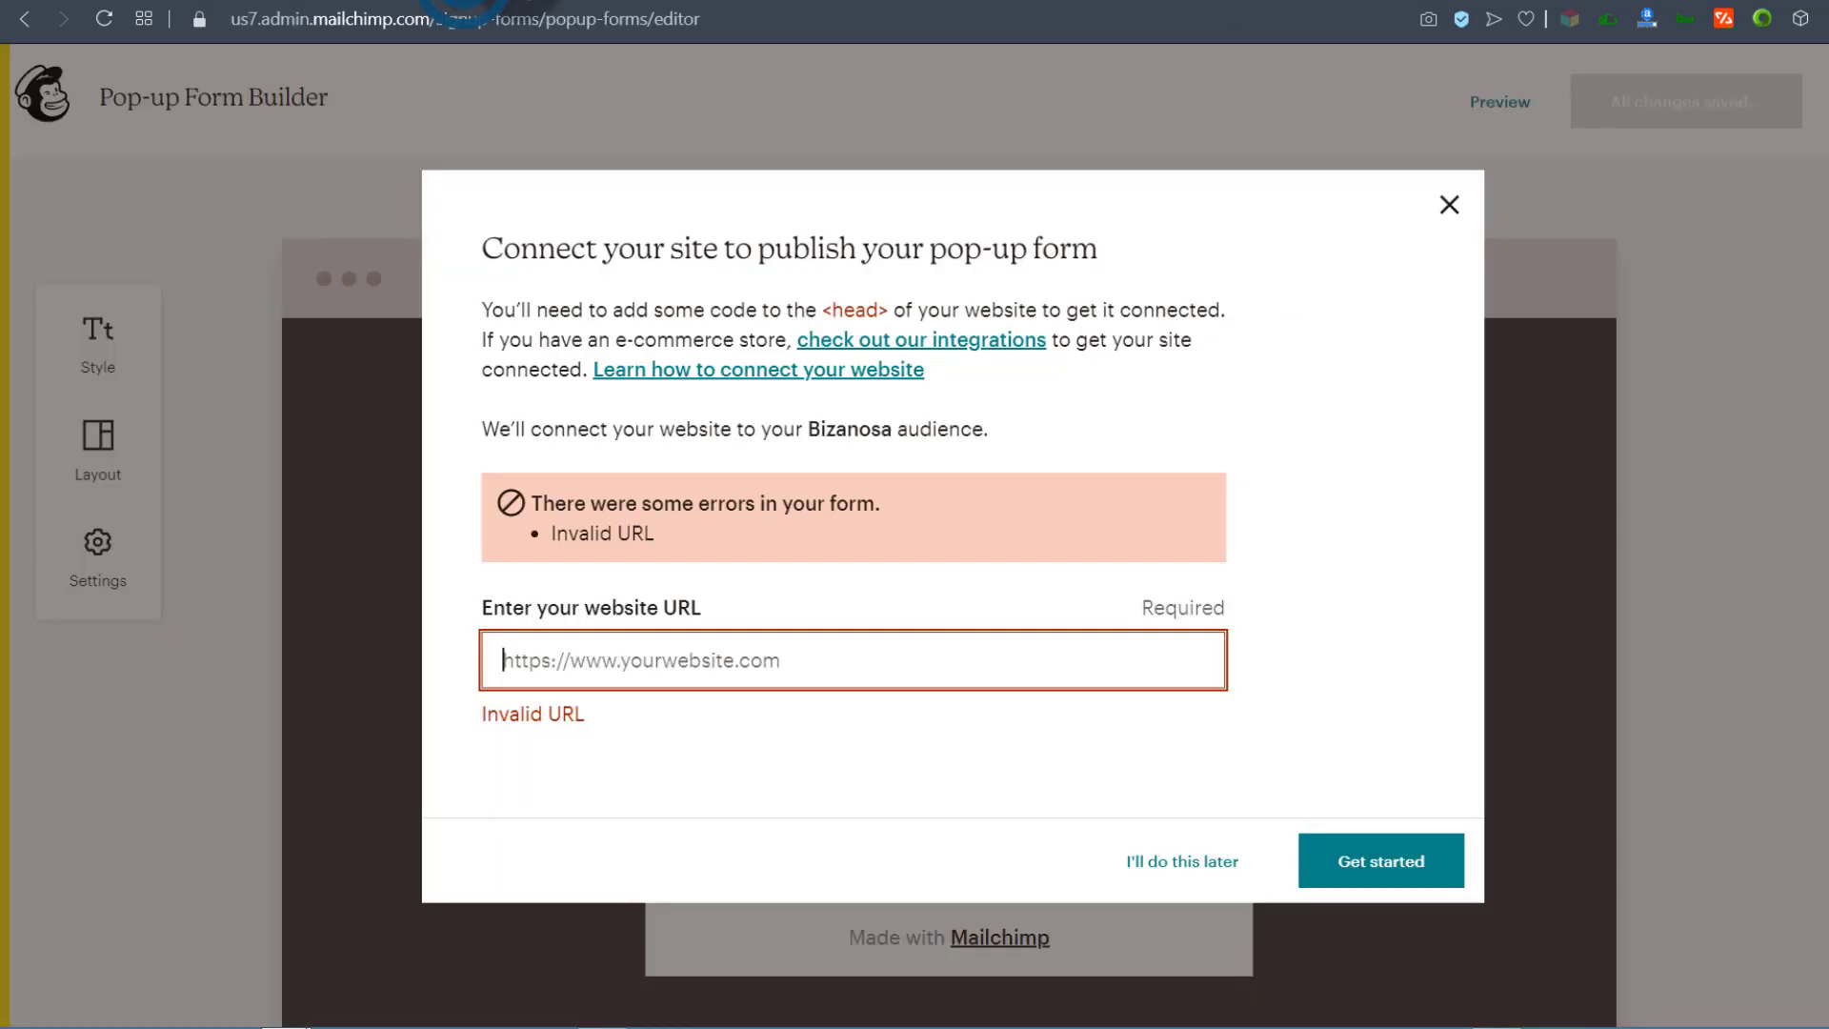
pyautogui.rightClick(568, 667)
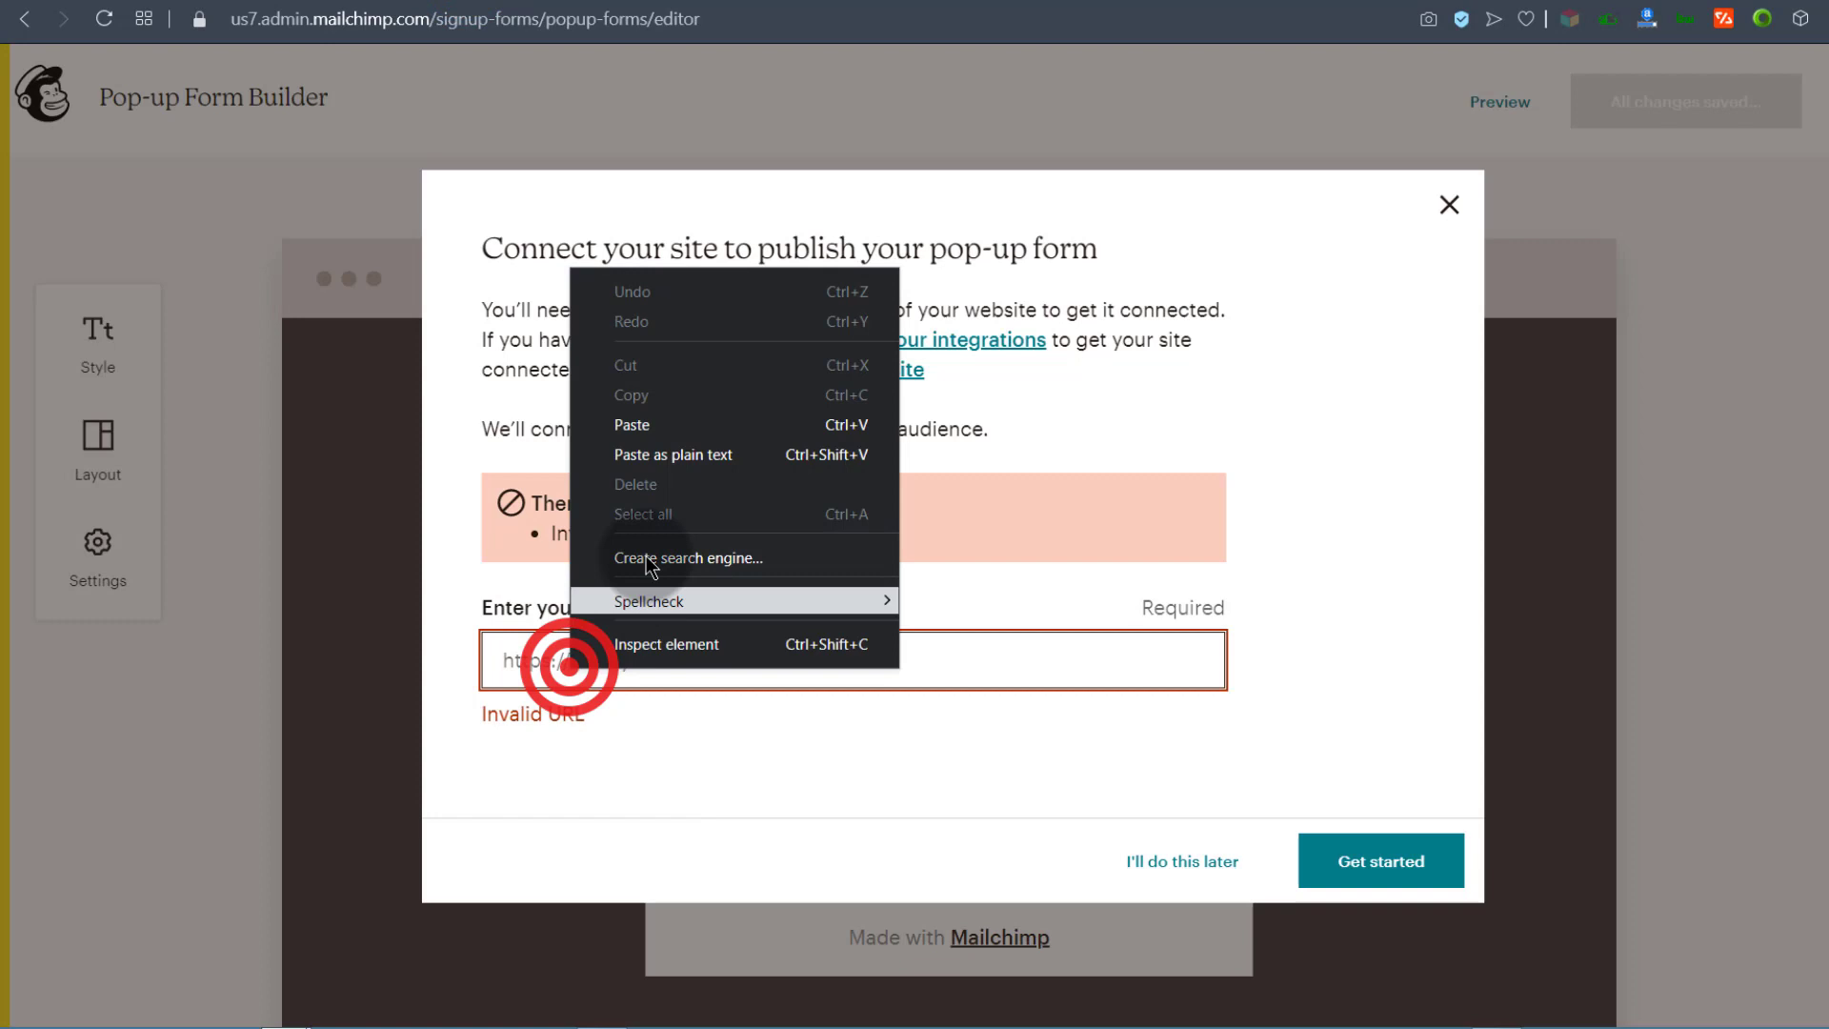
pyautogui.click(647, 424)
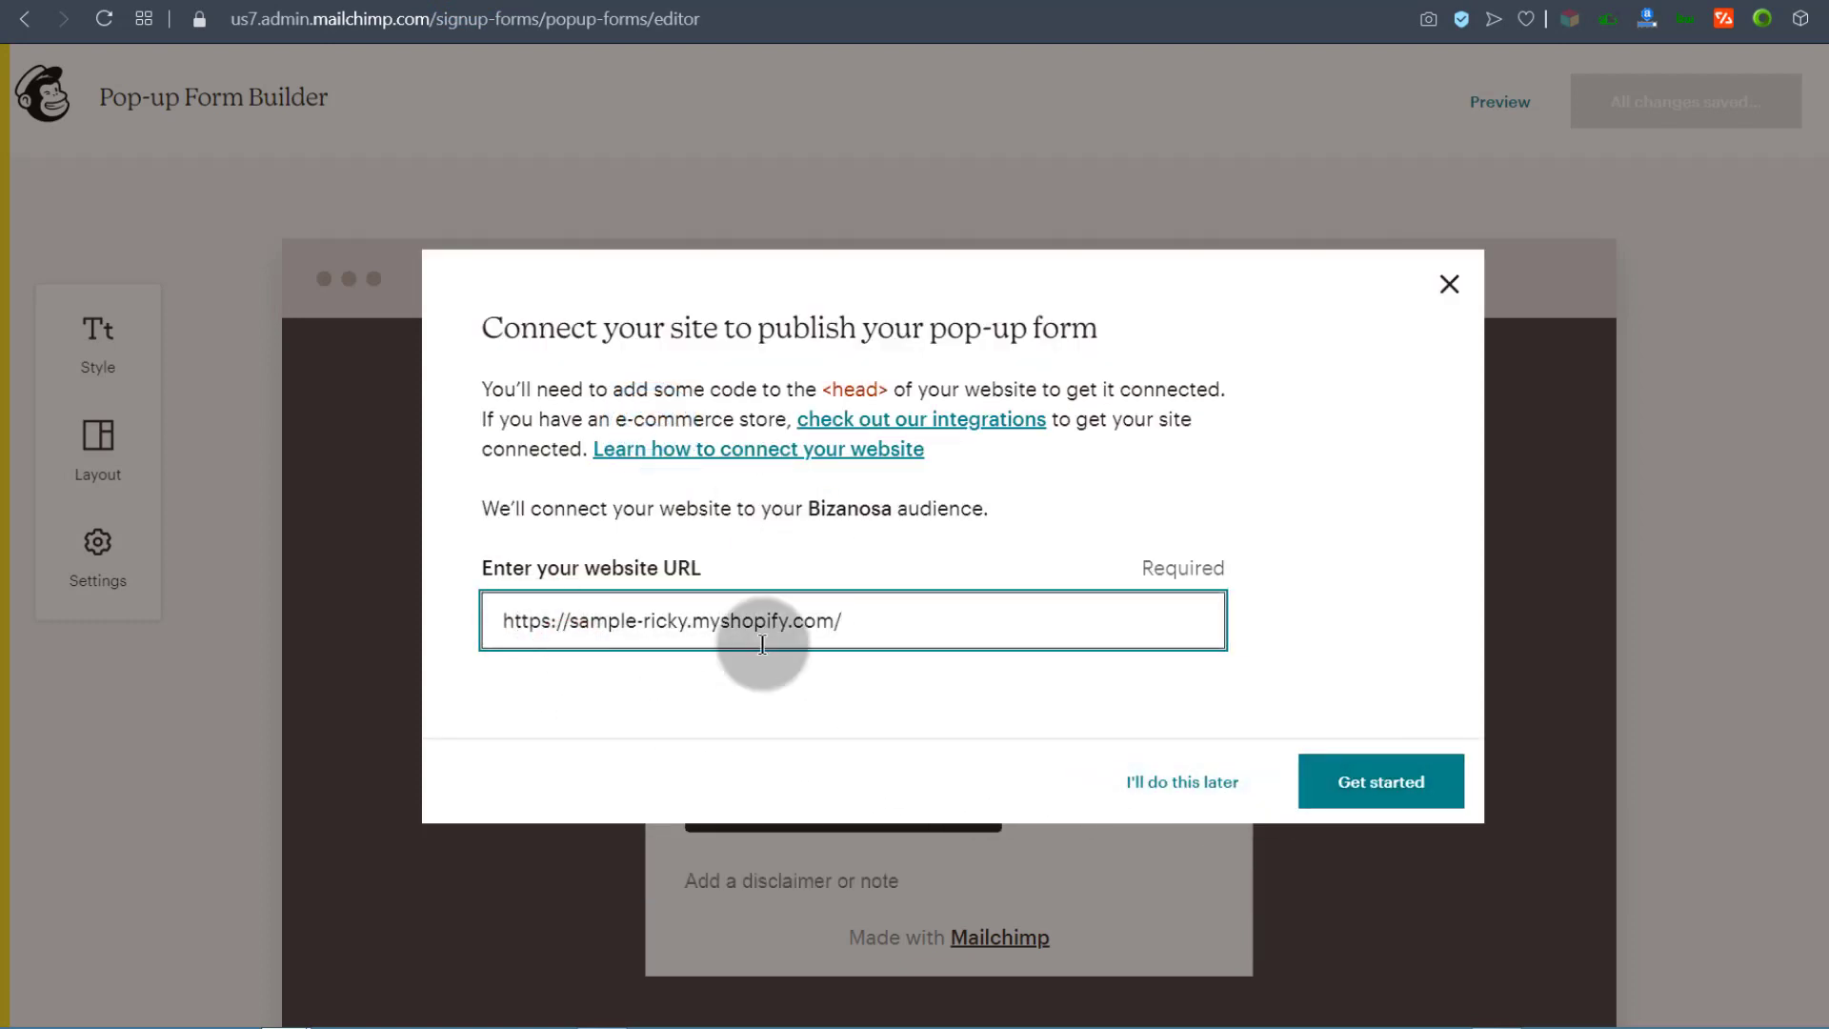
pyautogui.click(1357, 774)
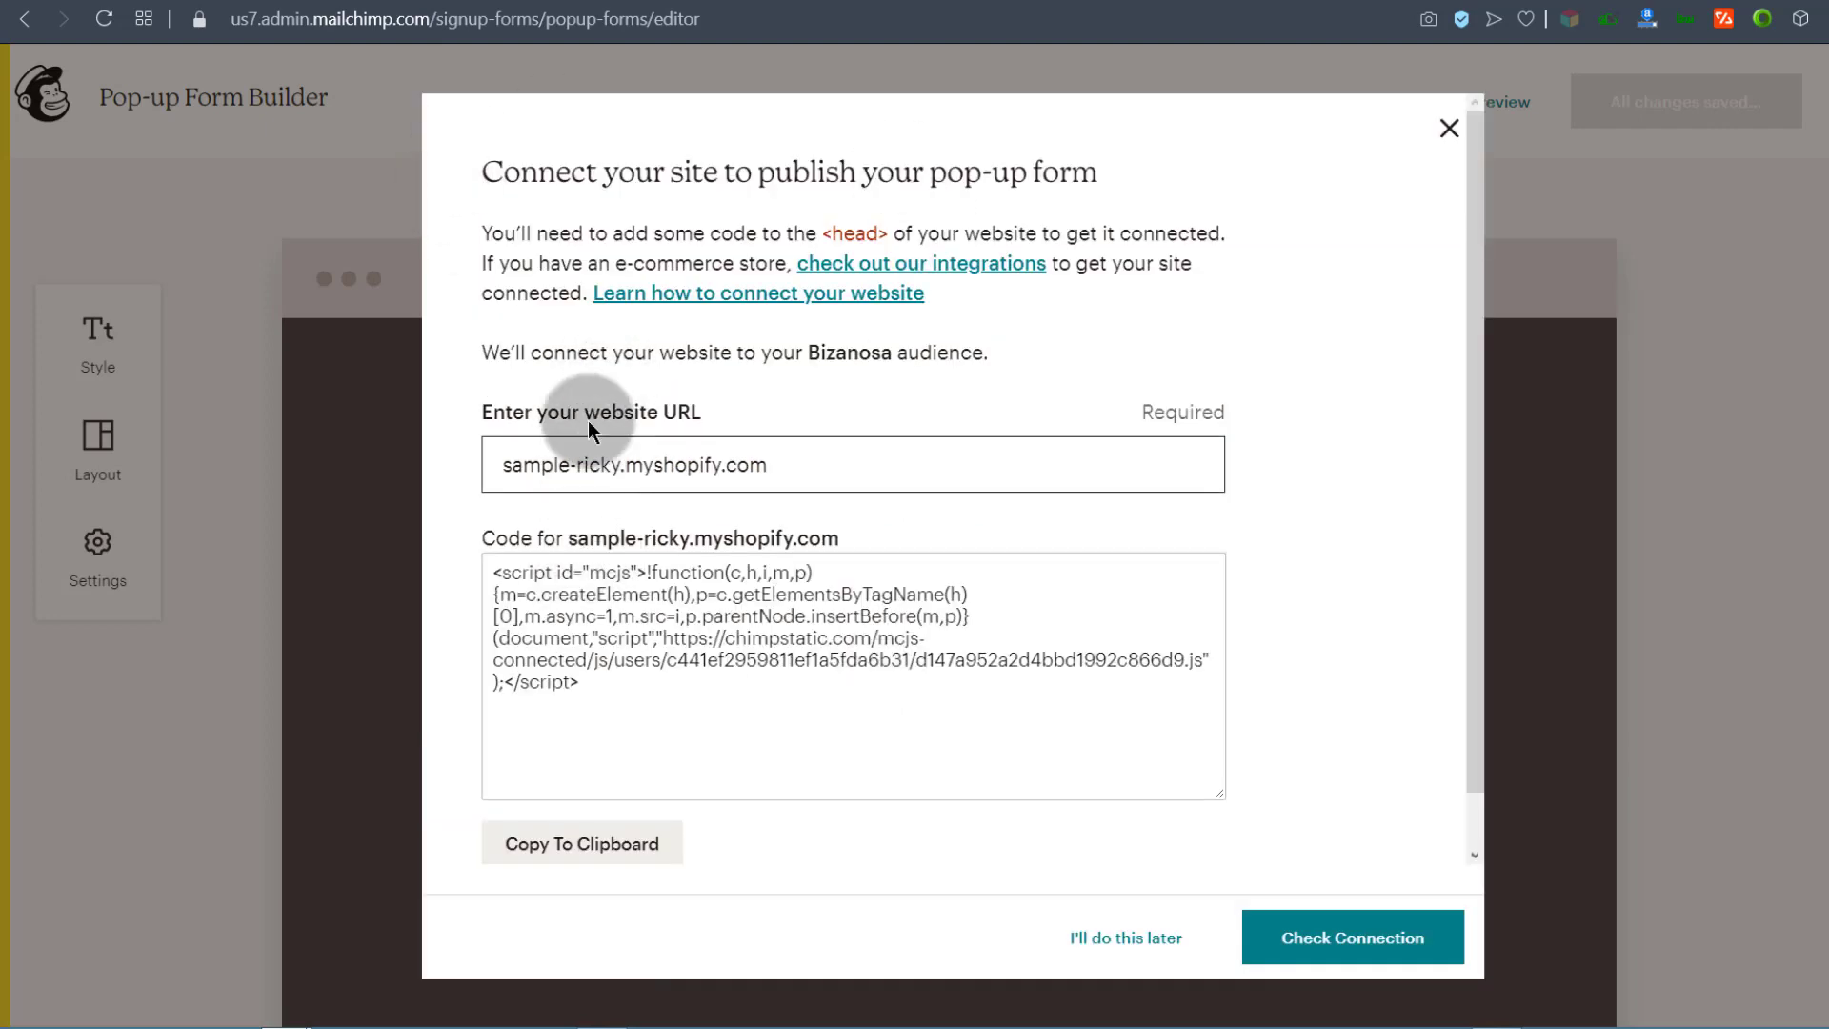
# Step: Copy the whole generated connection script and close the connect dialog
pyautogui.moveTo(494, 570); pyautogui.dragTo(755, 686)
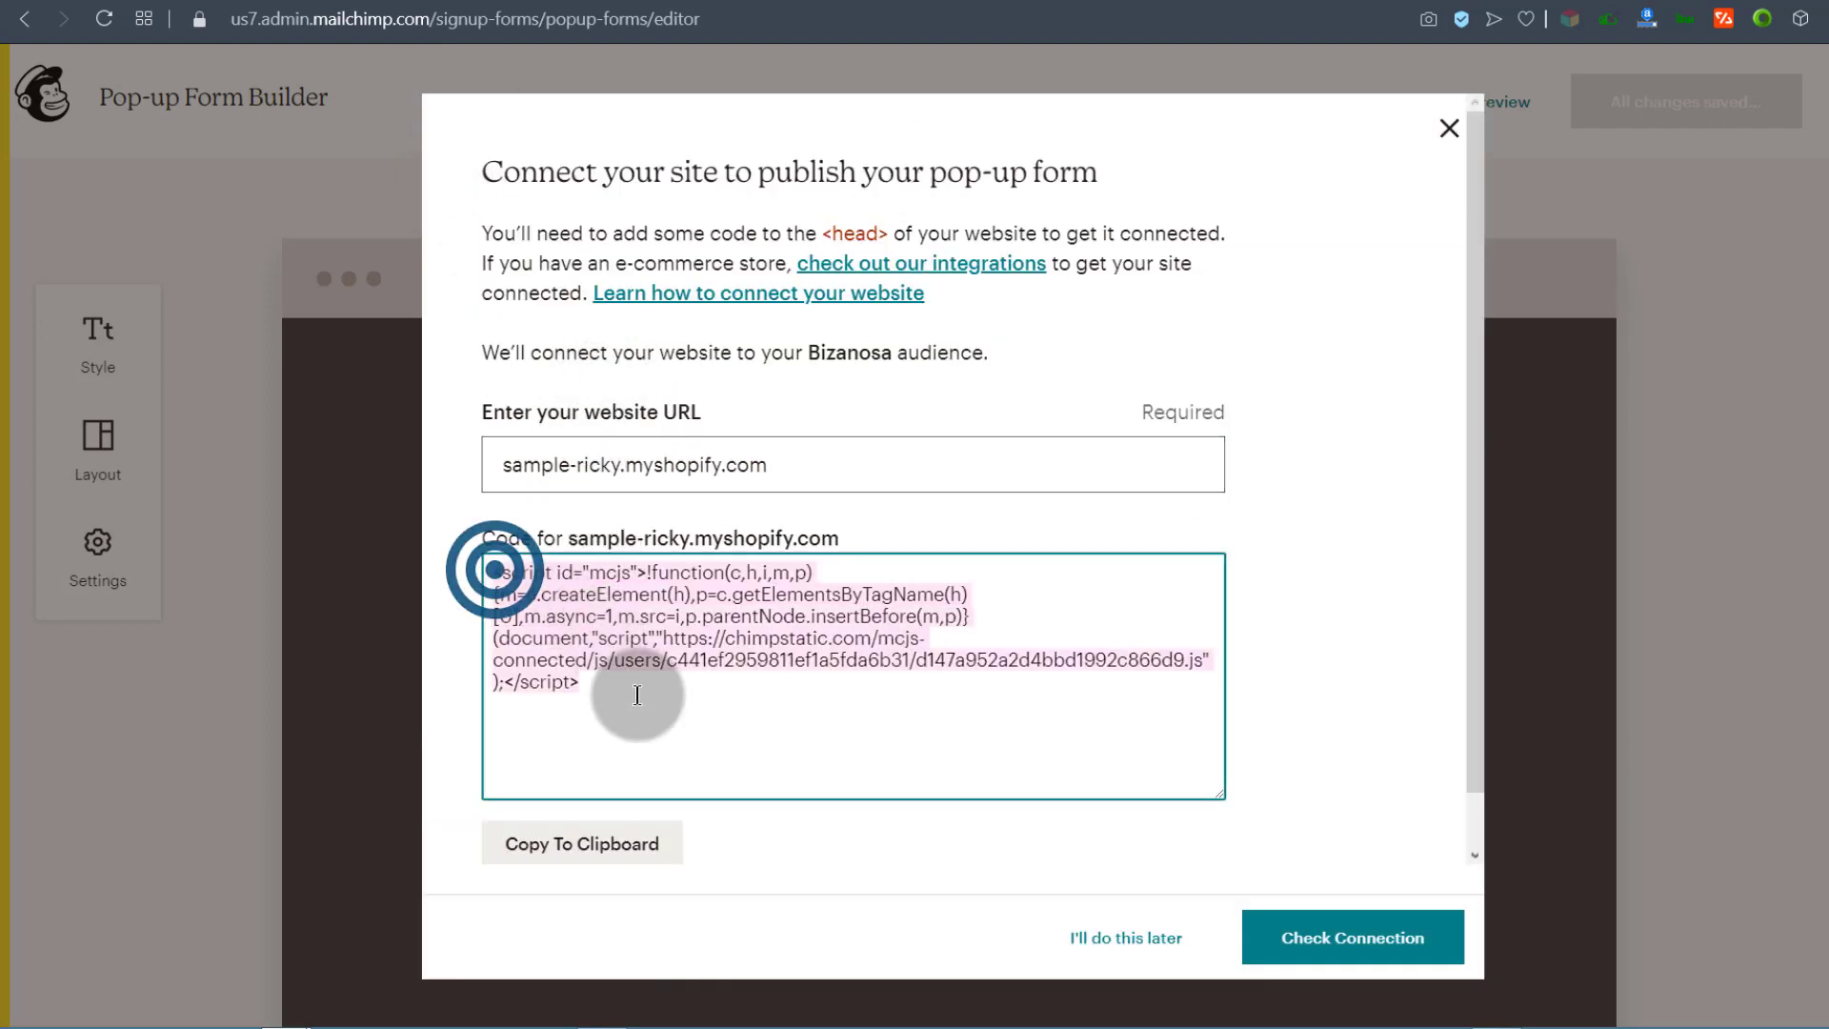
pyautogui.rightClick(543, 670)
pyautogui.click(630, 762)
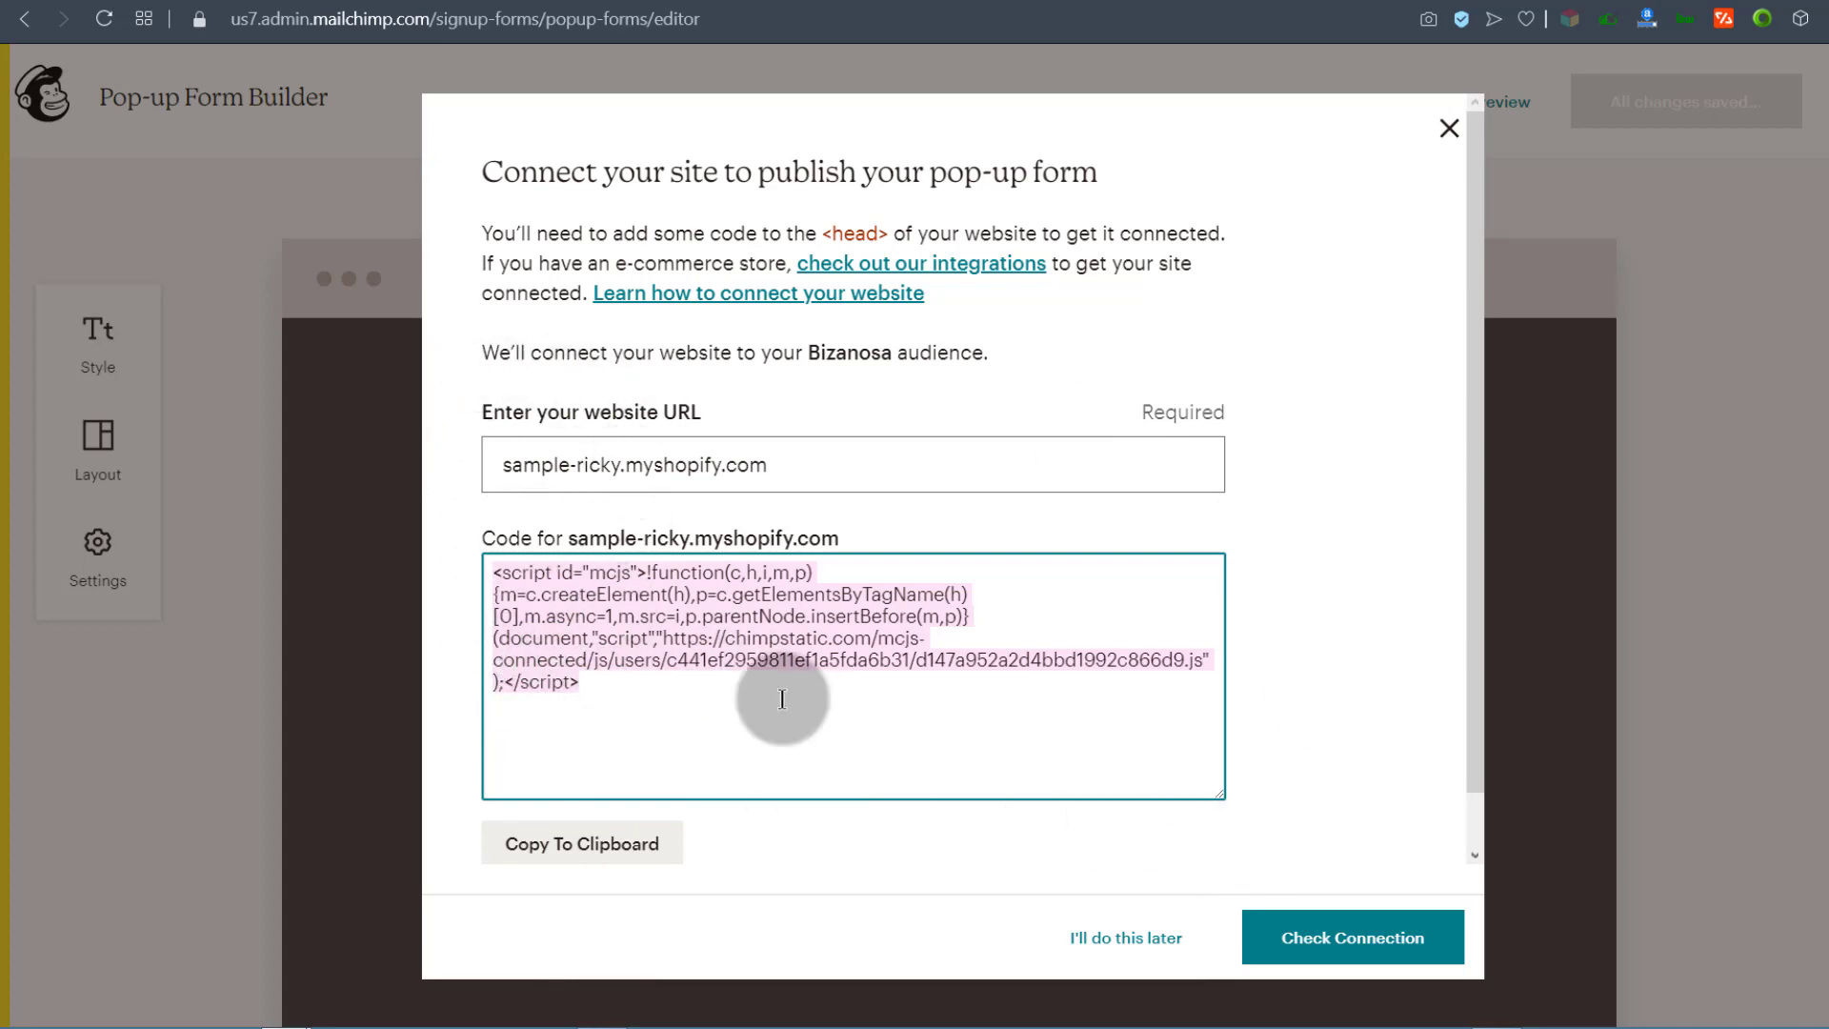
pyautogui.click(1448, 127)
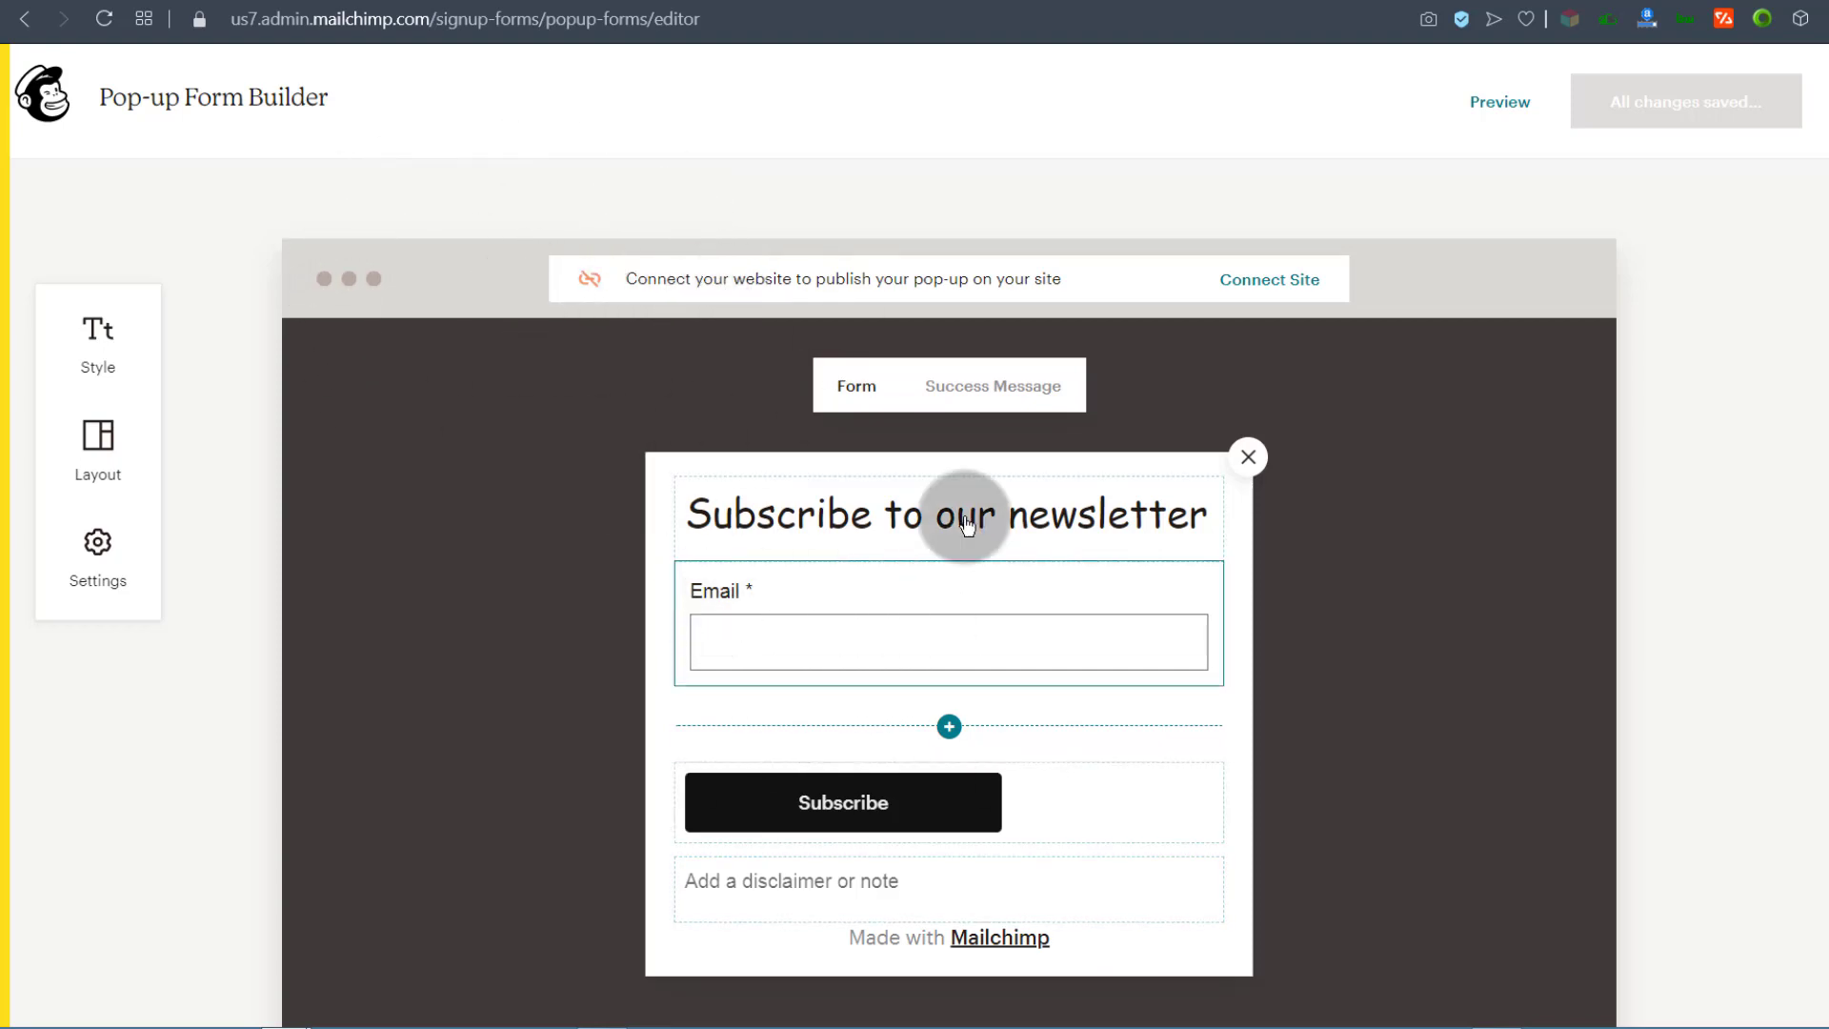
# Step: Overwrite the Custom HTML box's code with the Mailchimp script and save the Venture theme
pyautogui.click(1177, 0)
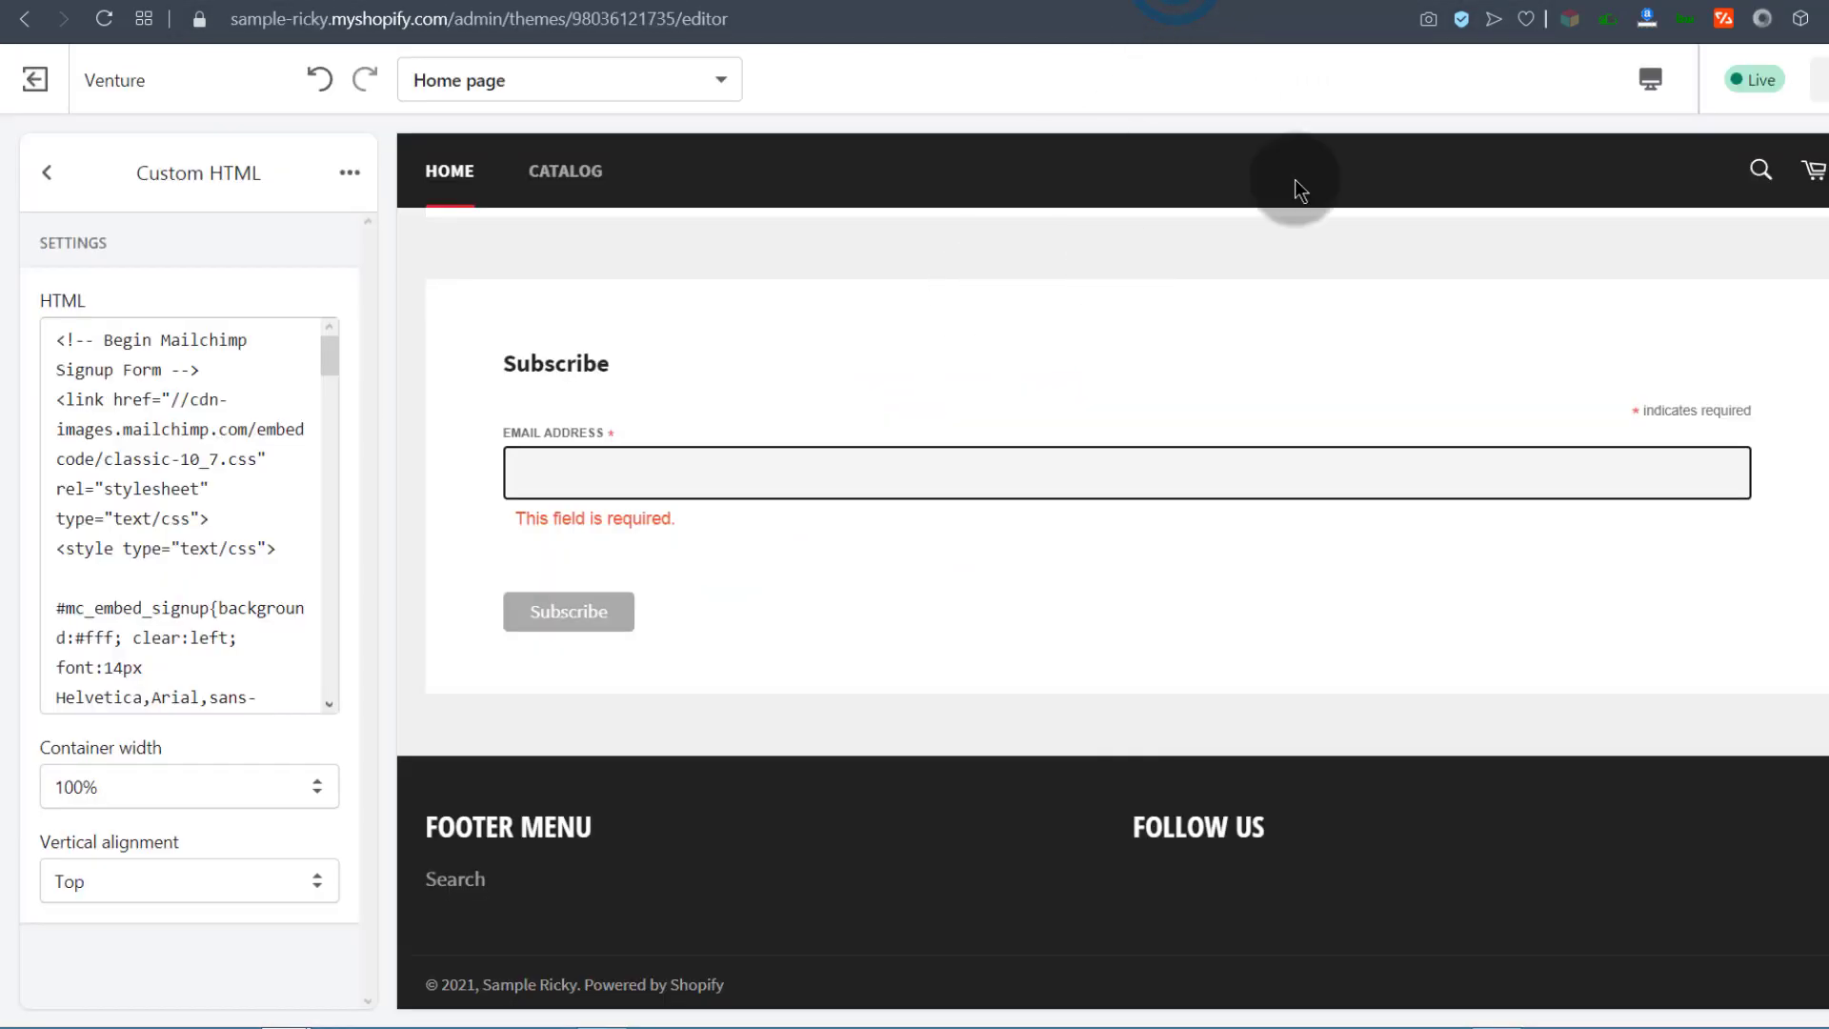
pyautogui.scroll(4, 596, 562)
pyautogui.scroll(-4, 629, 571)
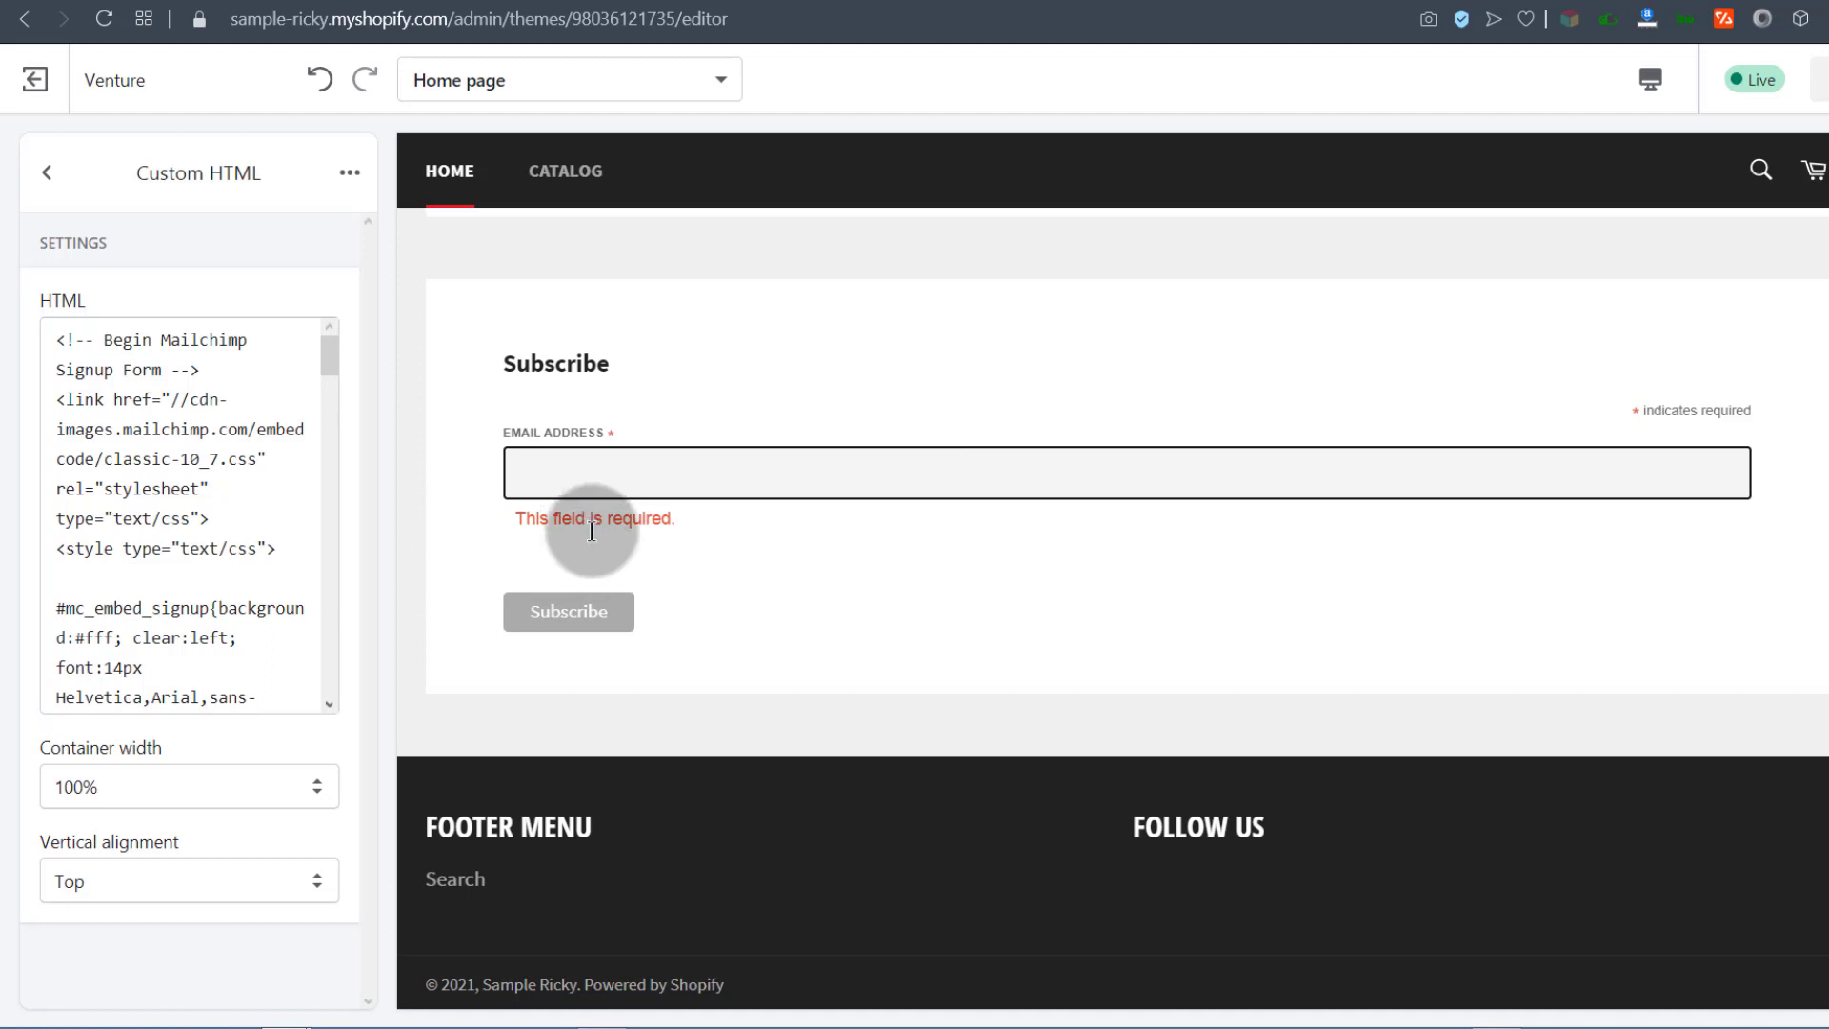
pyautogui.click(204, 538)
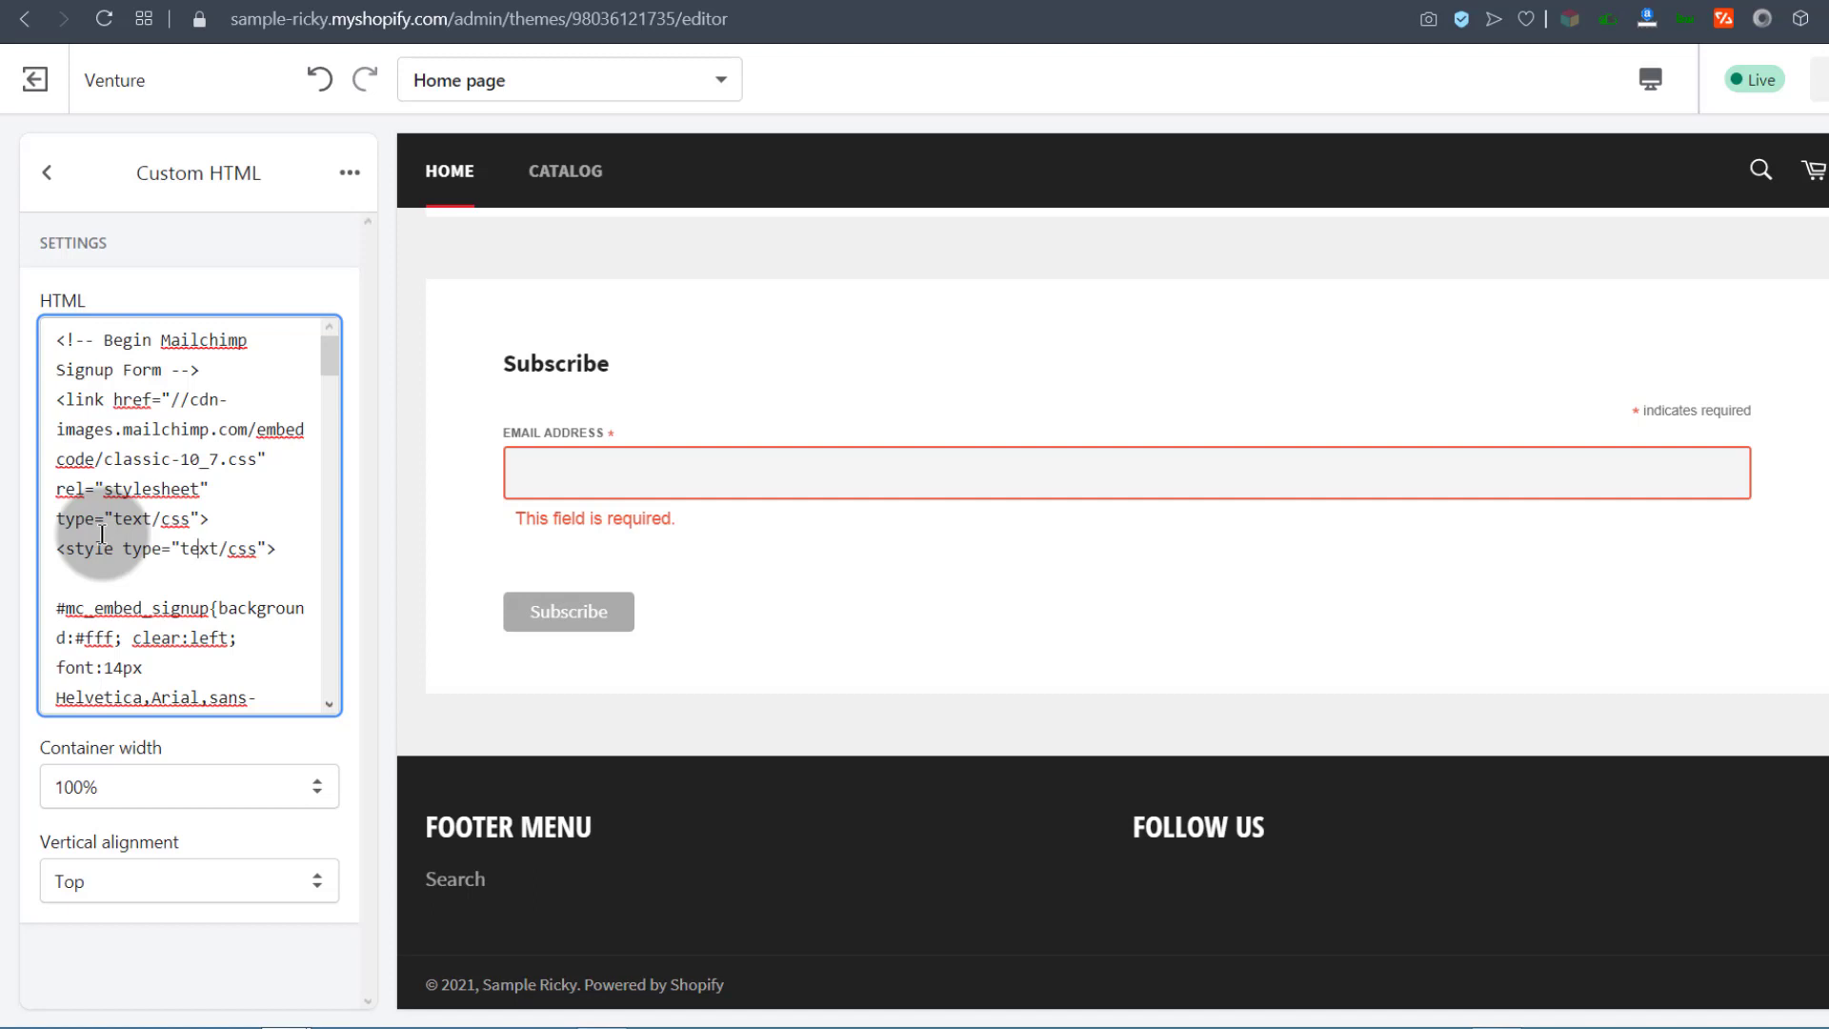
pyautogui.hotkey('ctrl', 'a')
pyautogui.hotkey('ctrl', 'v')
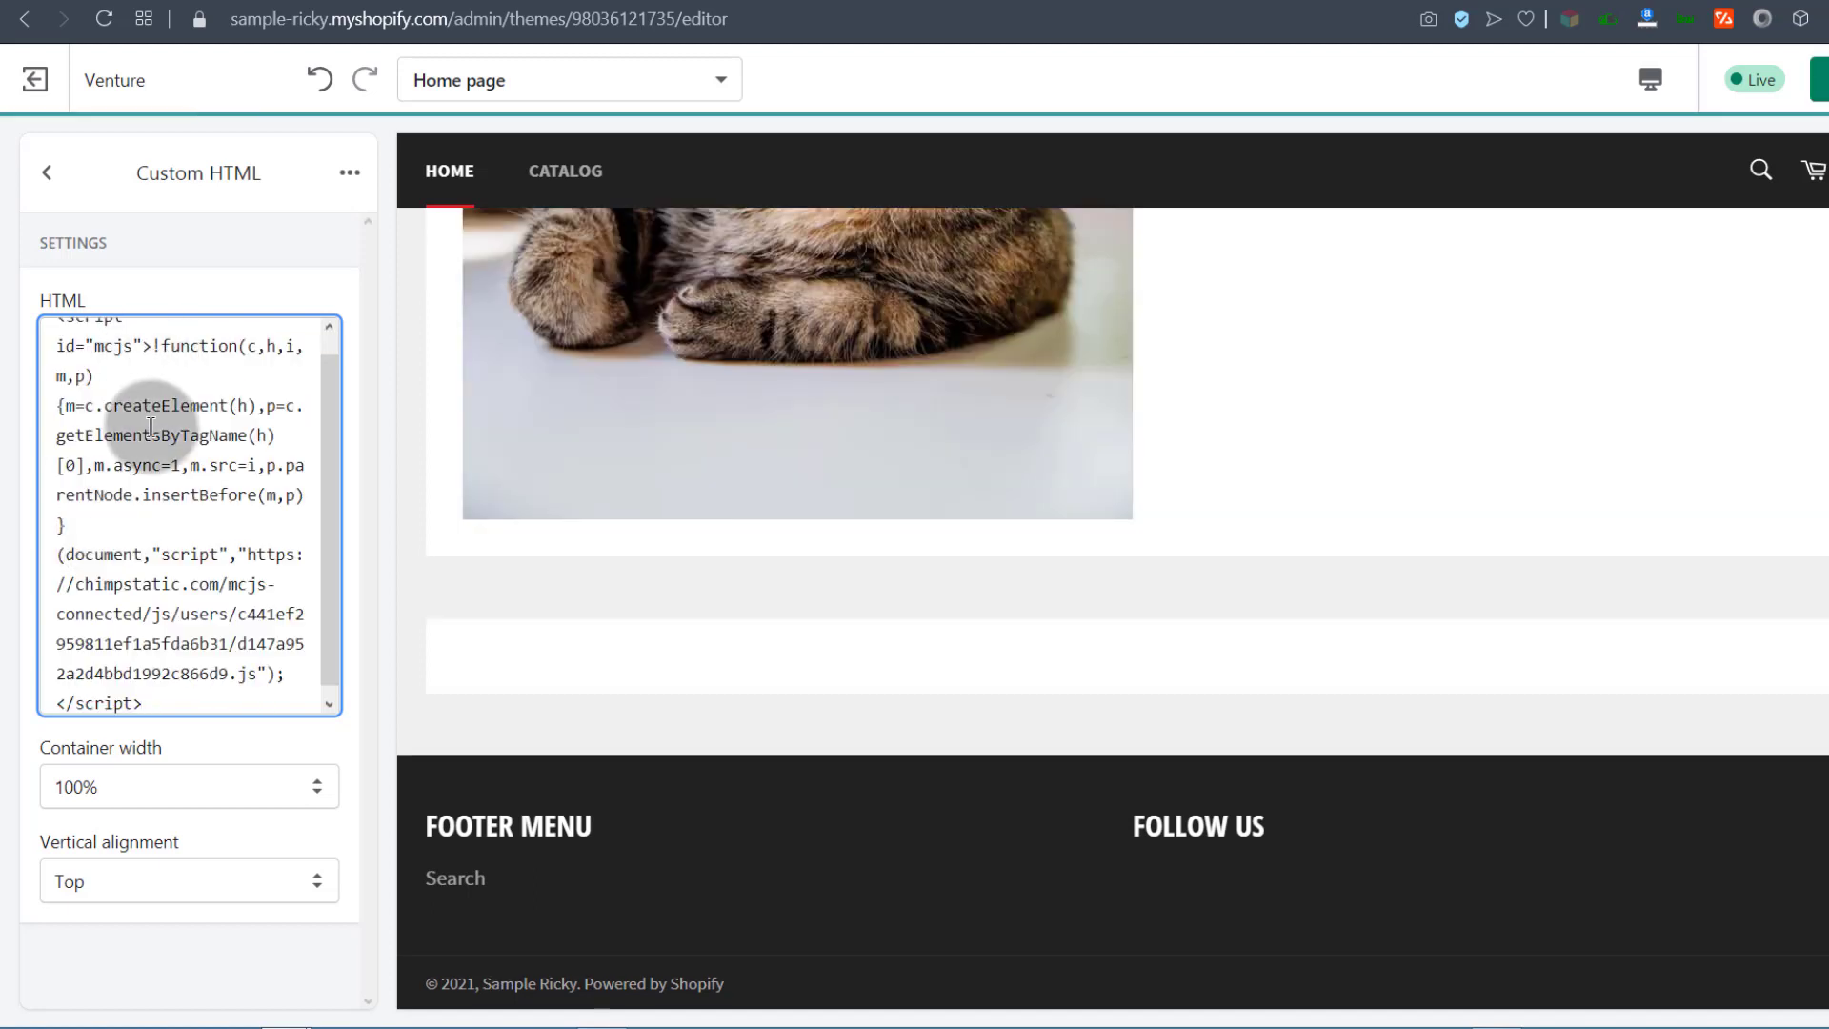
pyautogui.click(1827, 81)
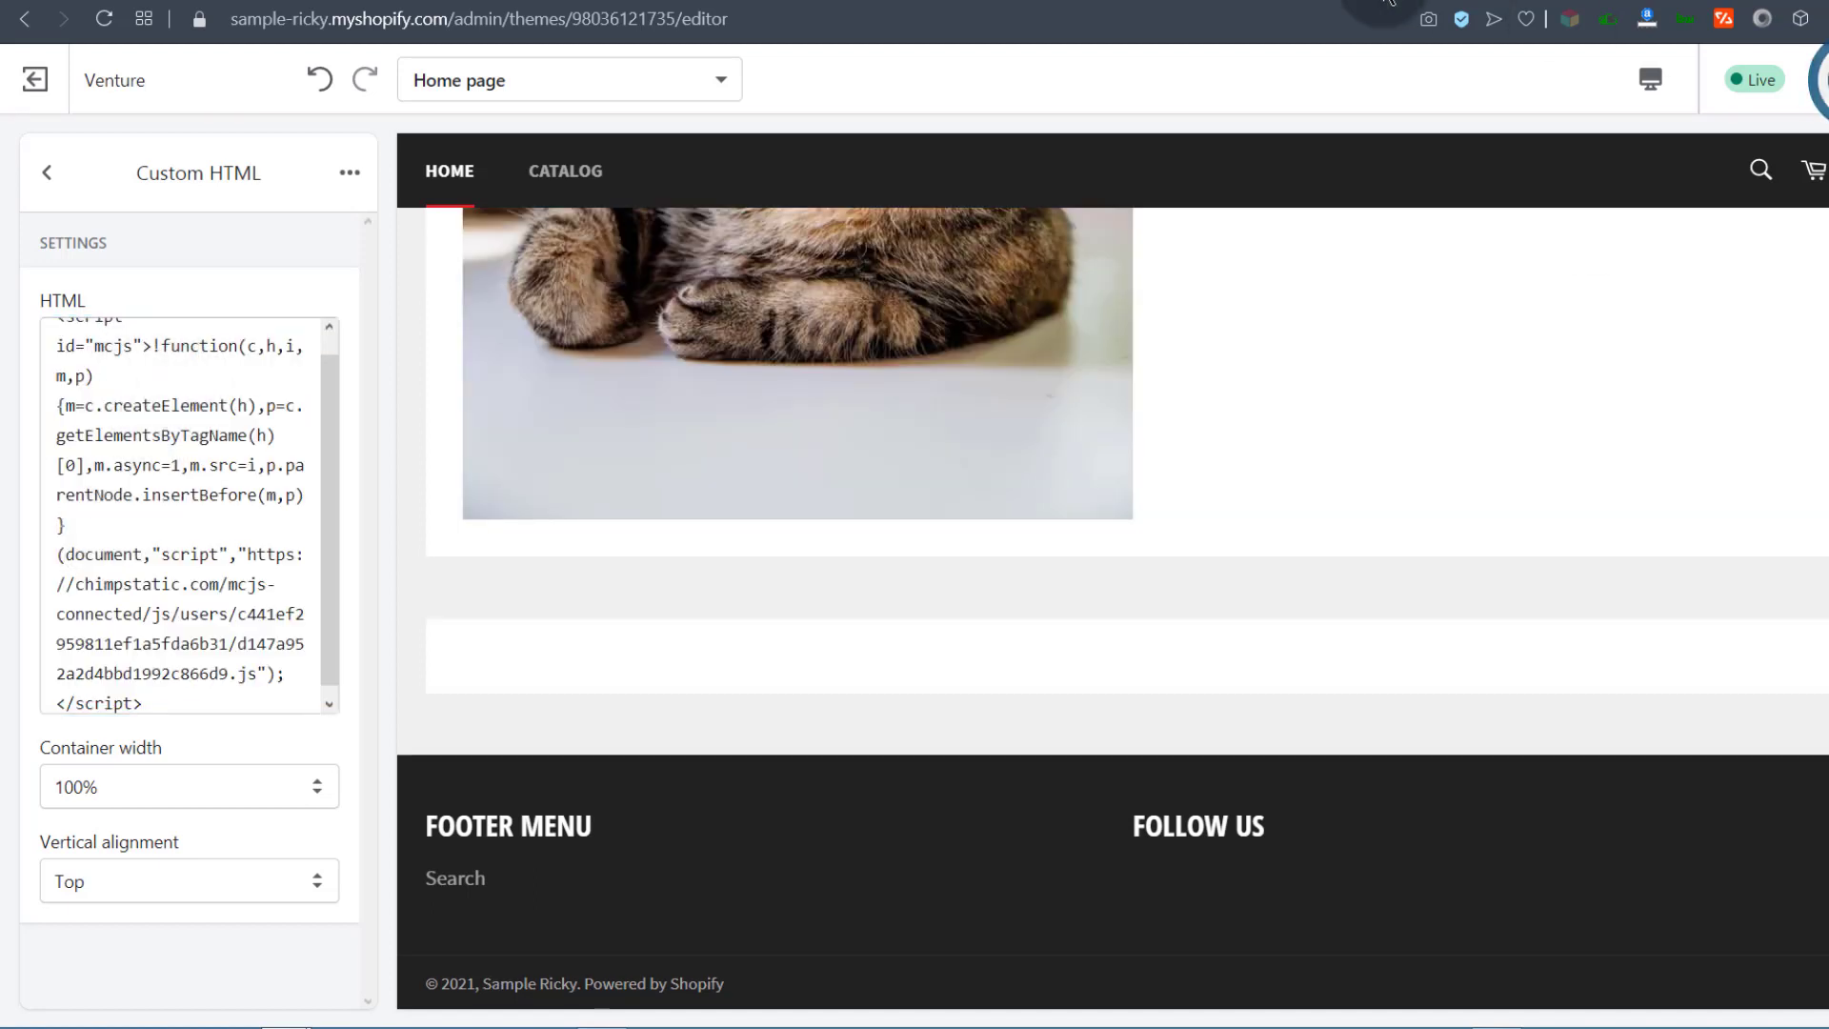
pyautogui.rightClick(40, 76)
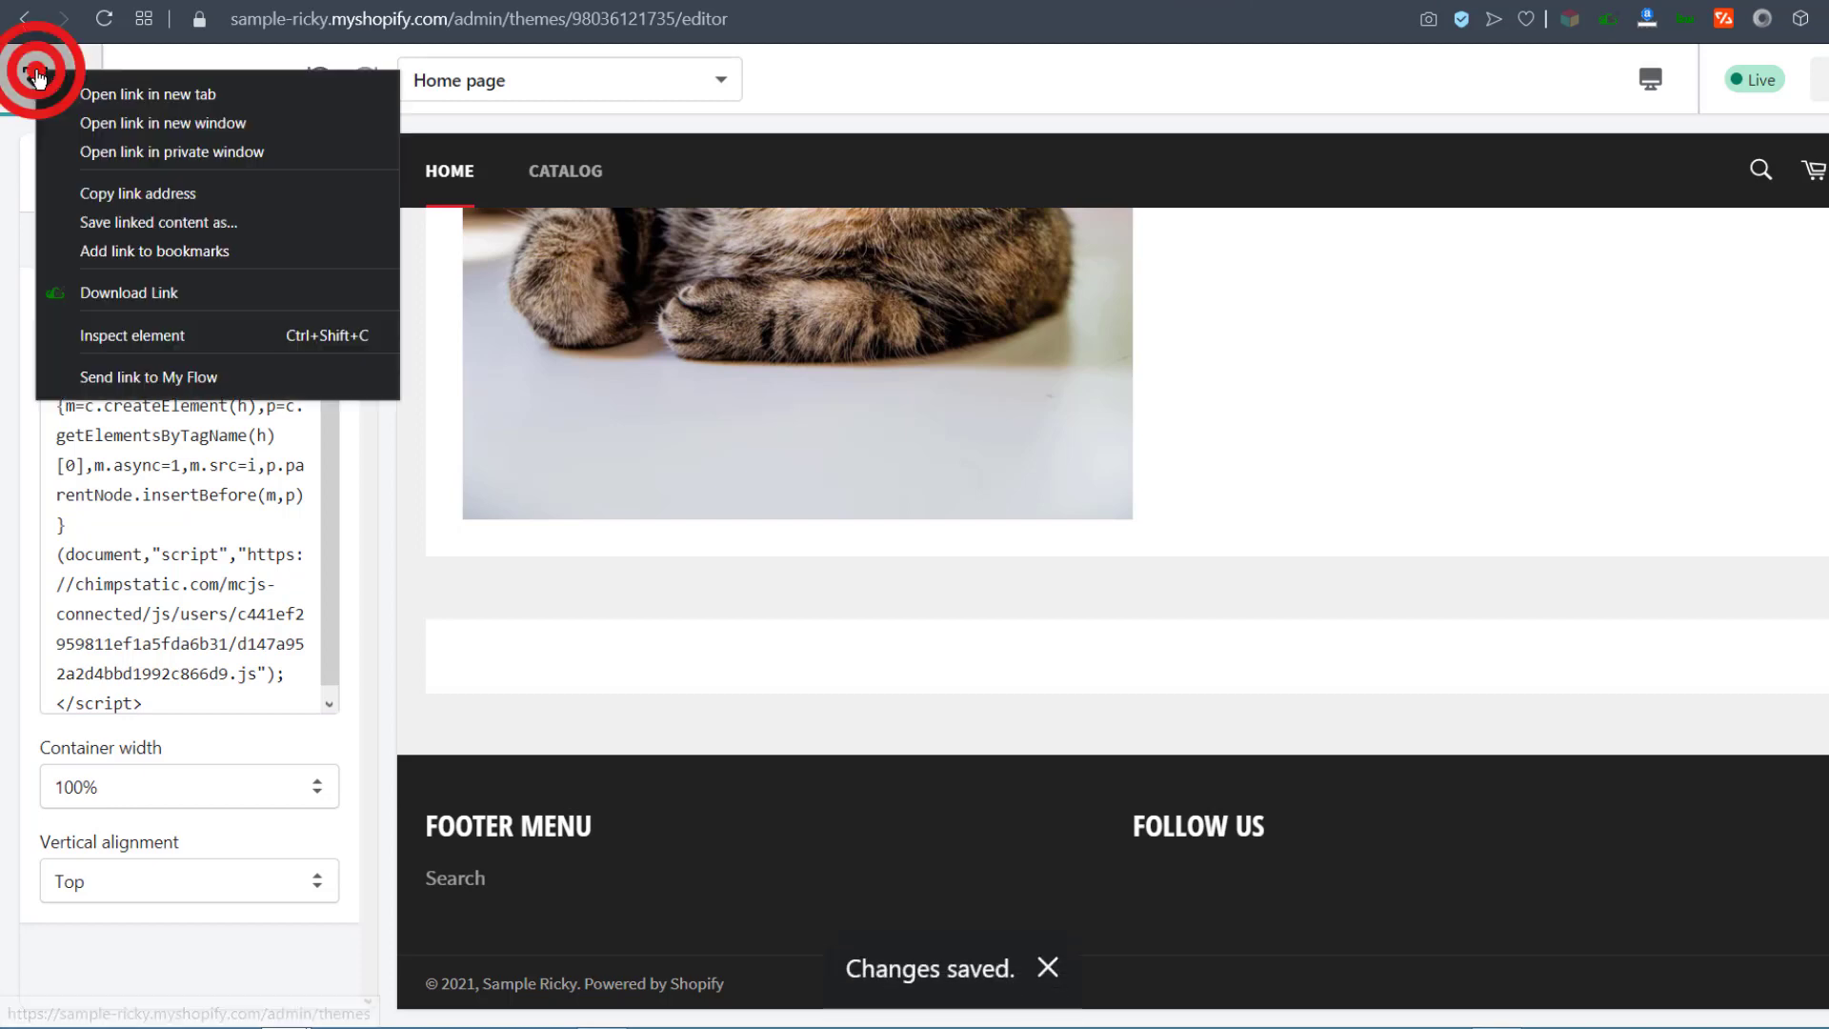
# Step: Exit the theme editor and view the live online store
pyautogui.click(107, 103)
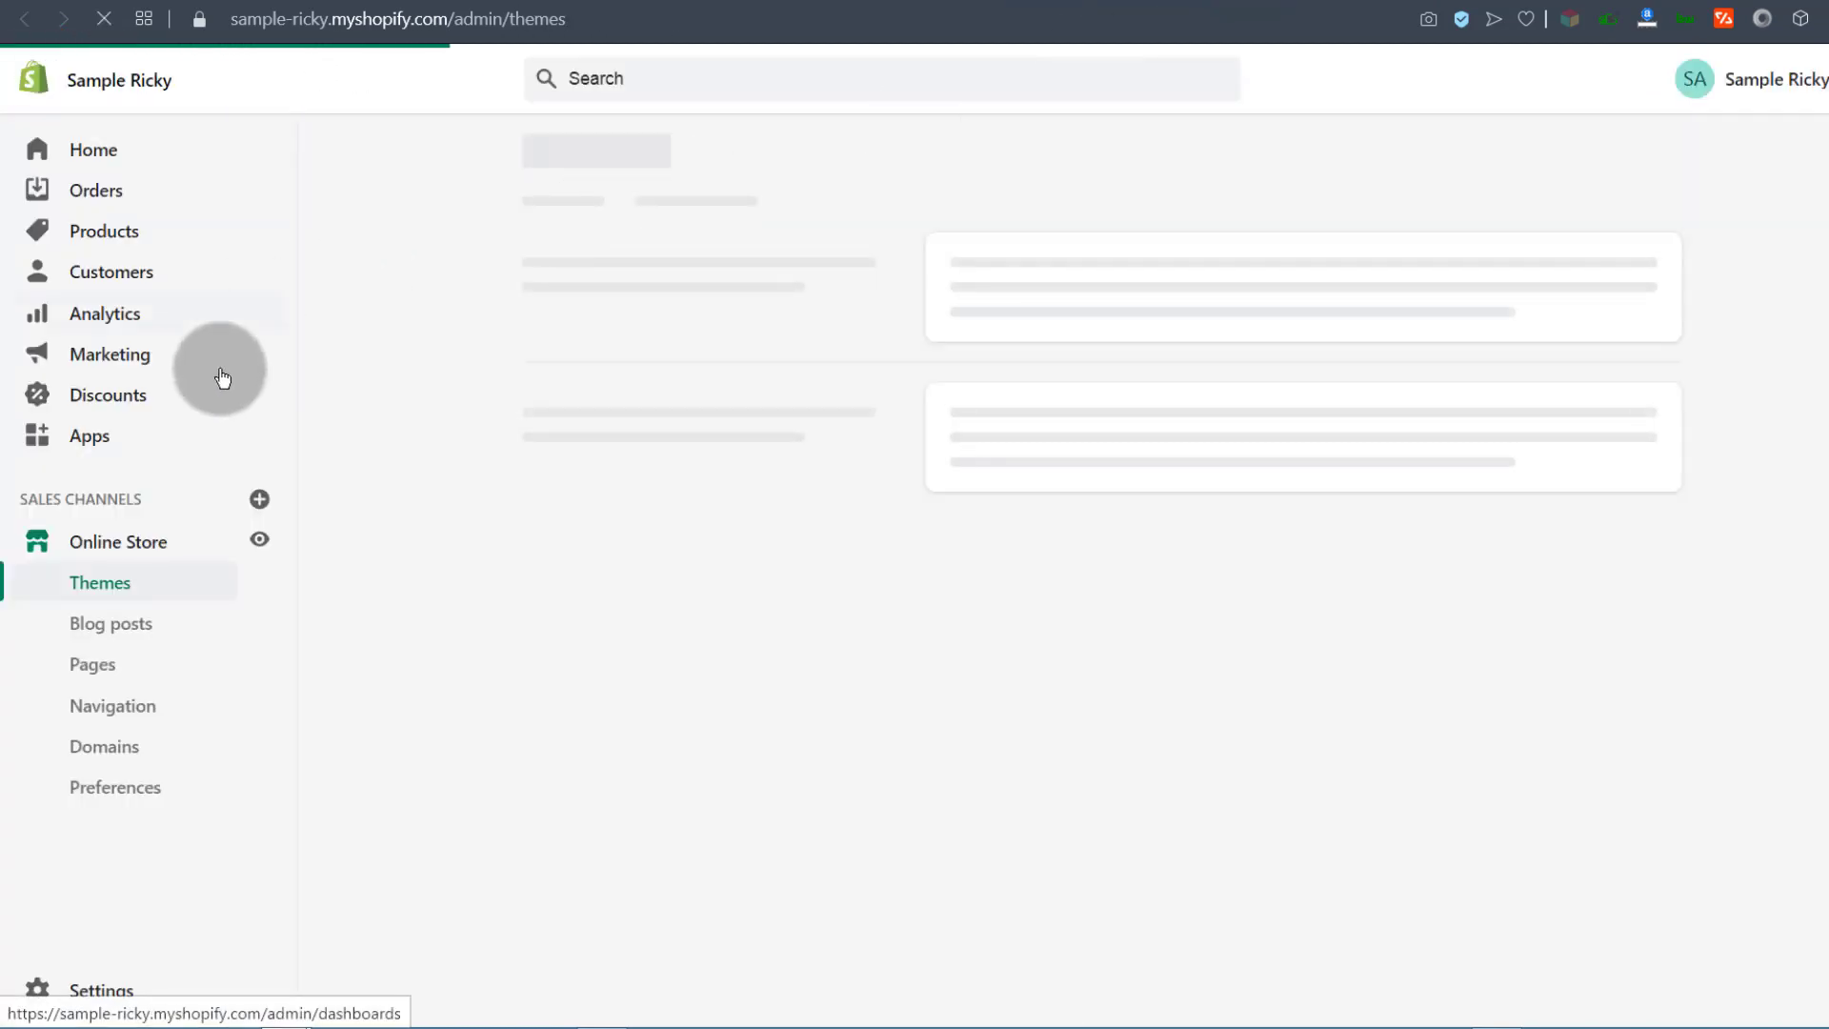
pyautogui.click(259, 541)
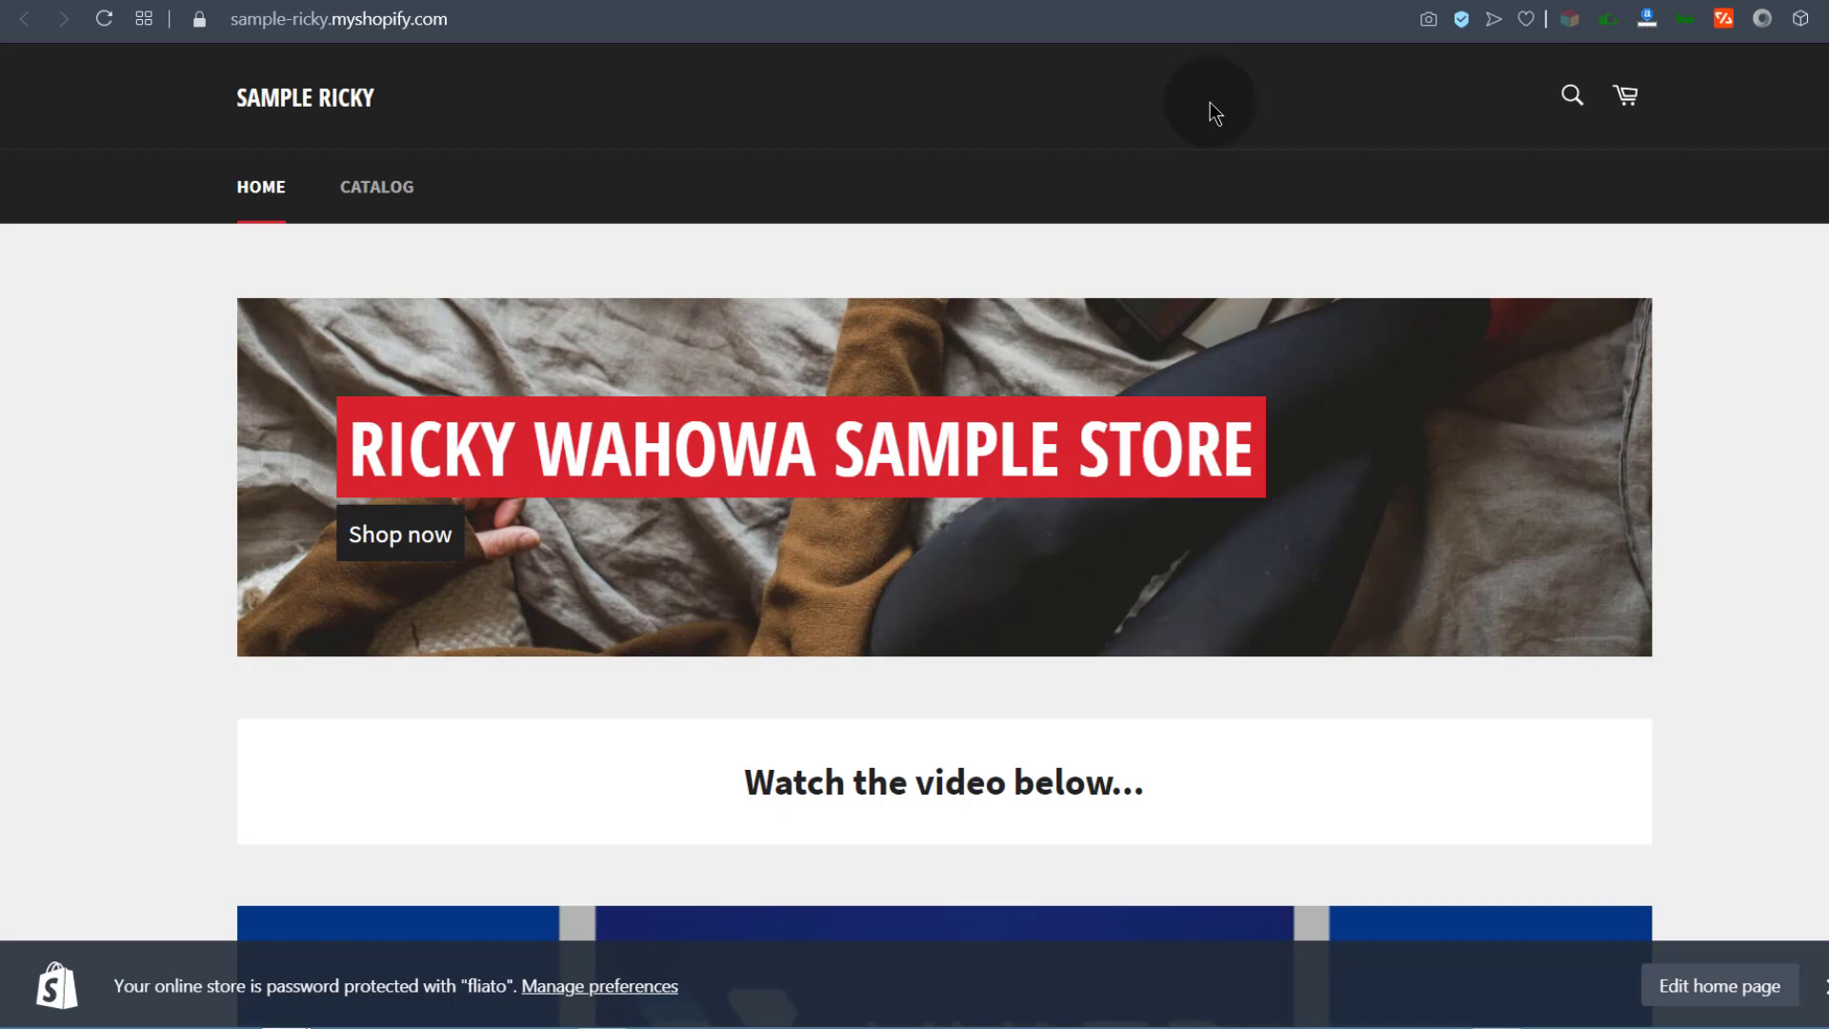
pyautogui.scroll(-2, 1004, 604)
pyautogui.scroll(2, 1010, 610)
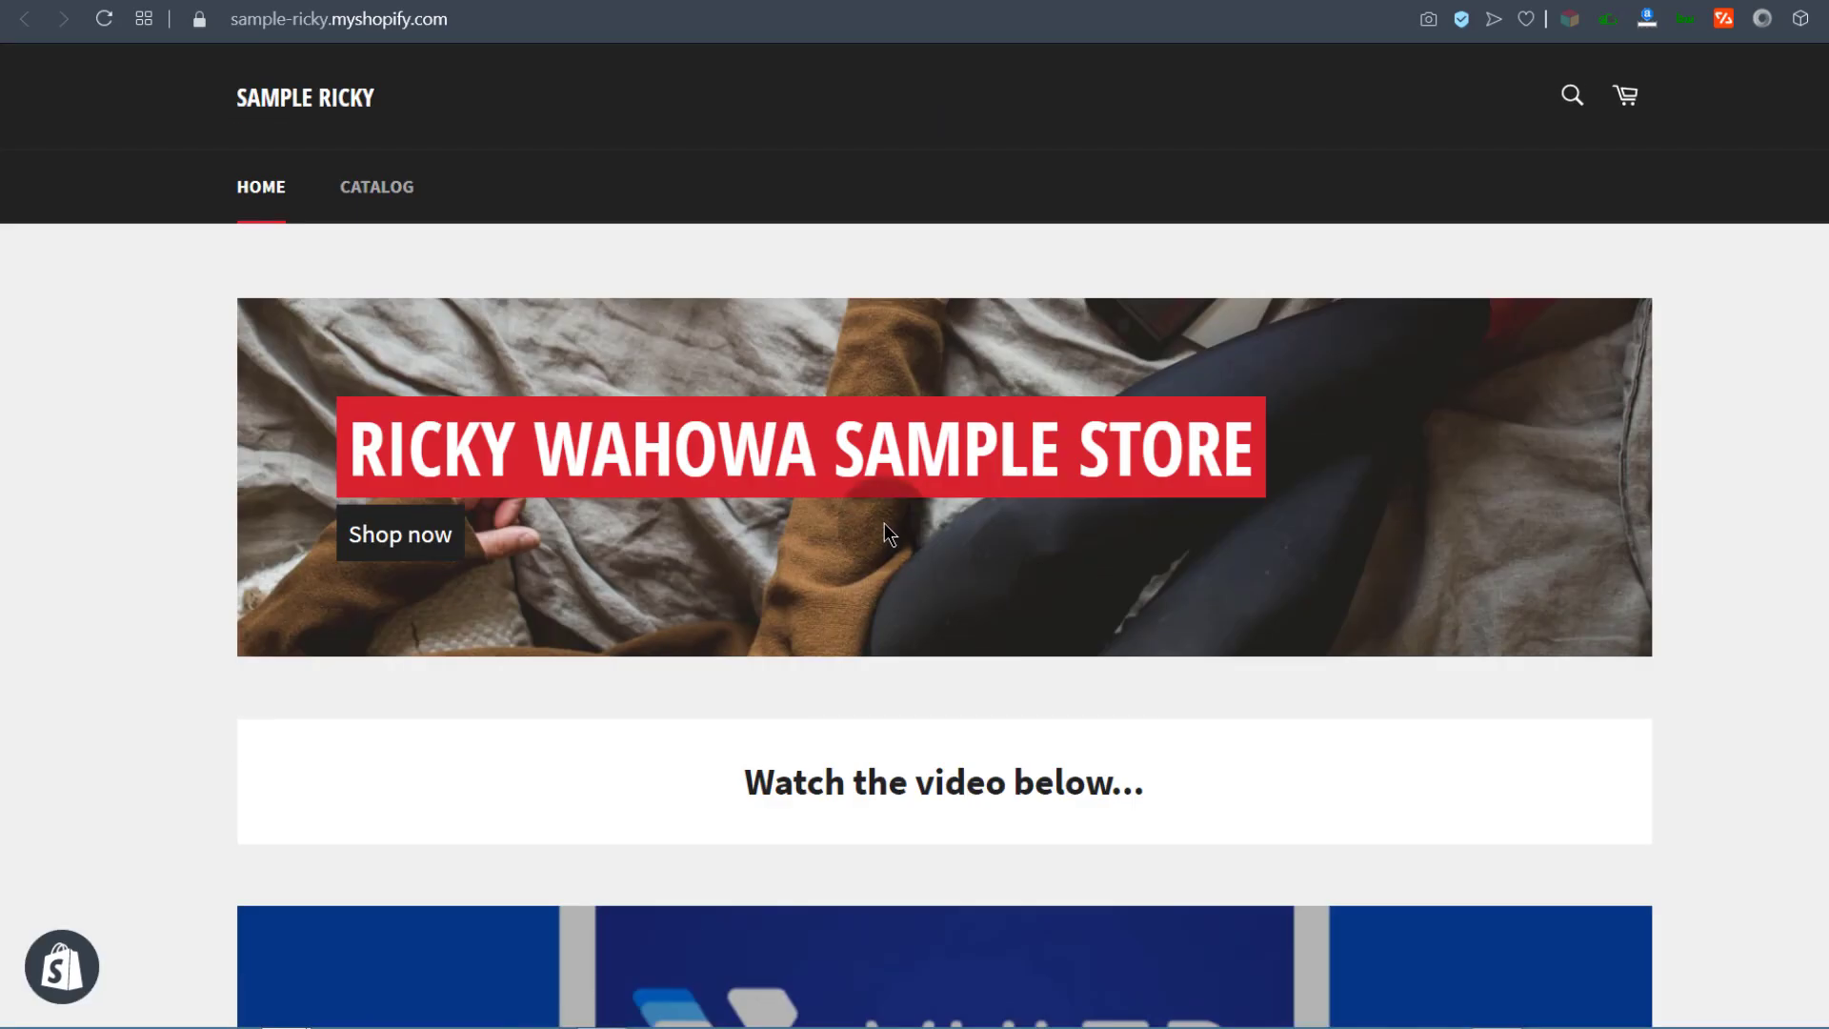
pyautogui.scroll(-3, 884, 516)
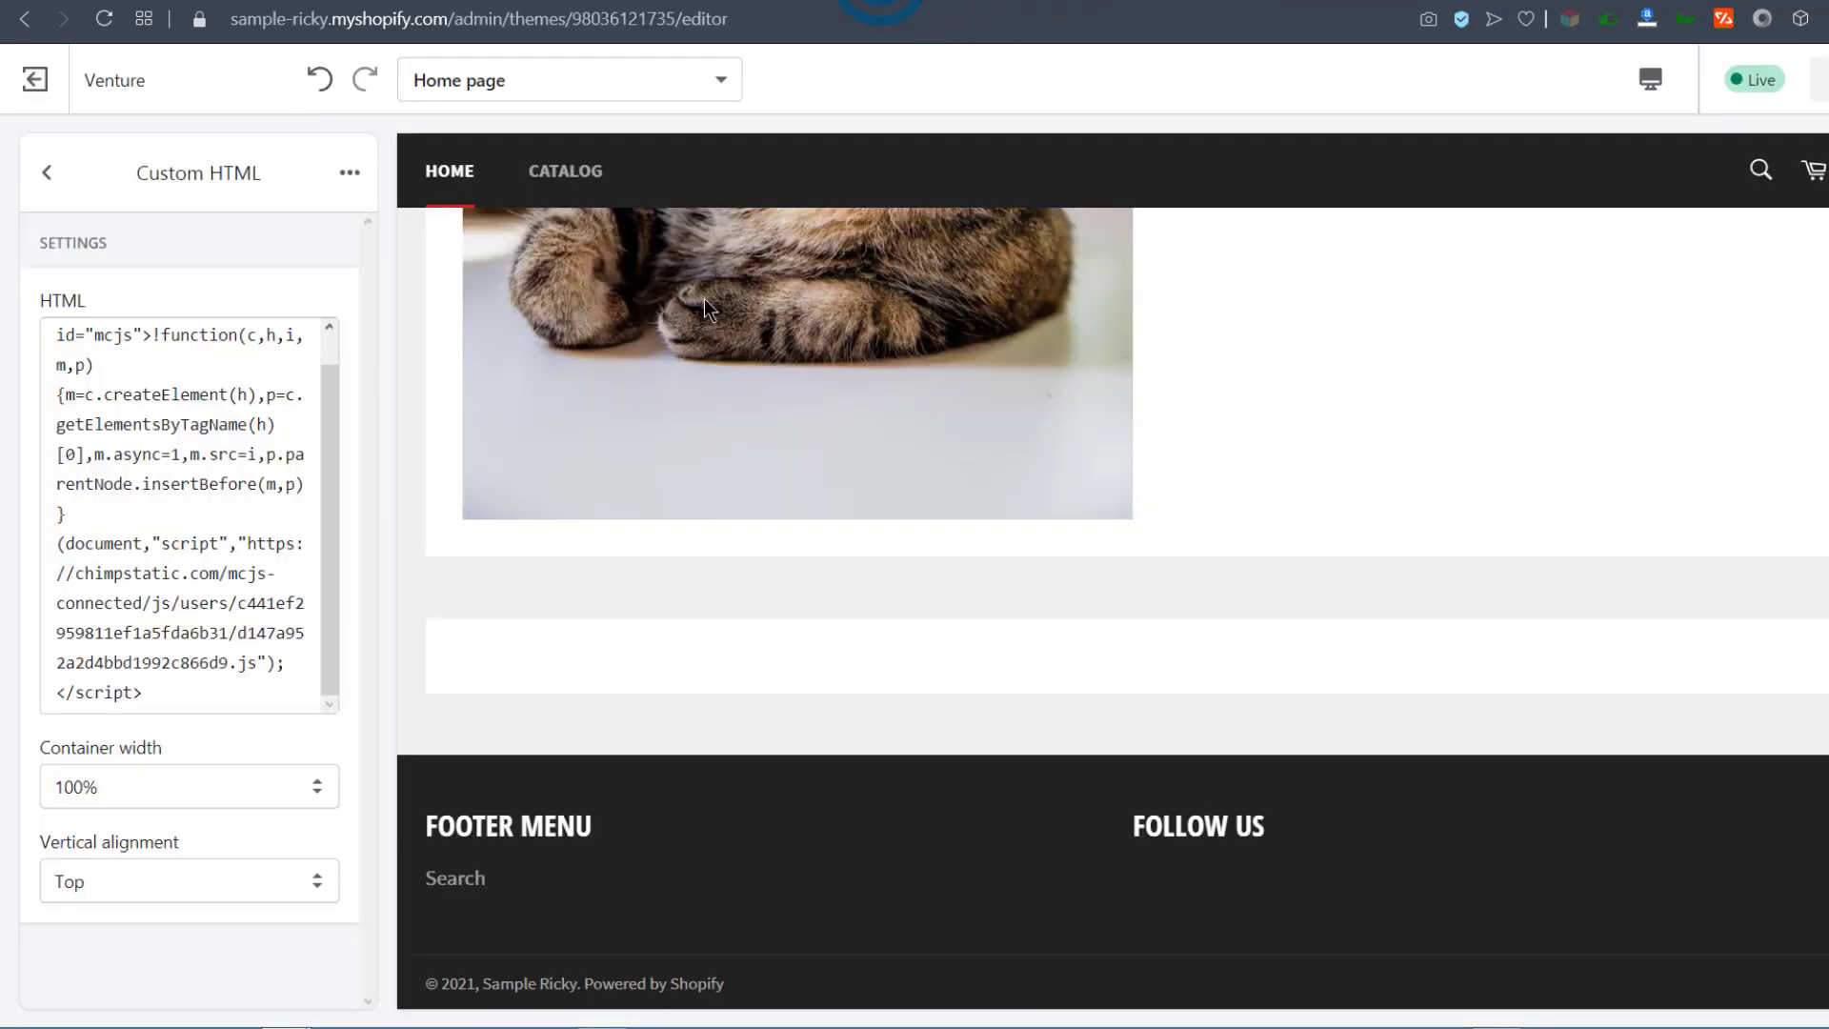
pyautogui.scroll(1, 143, 448)
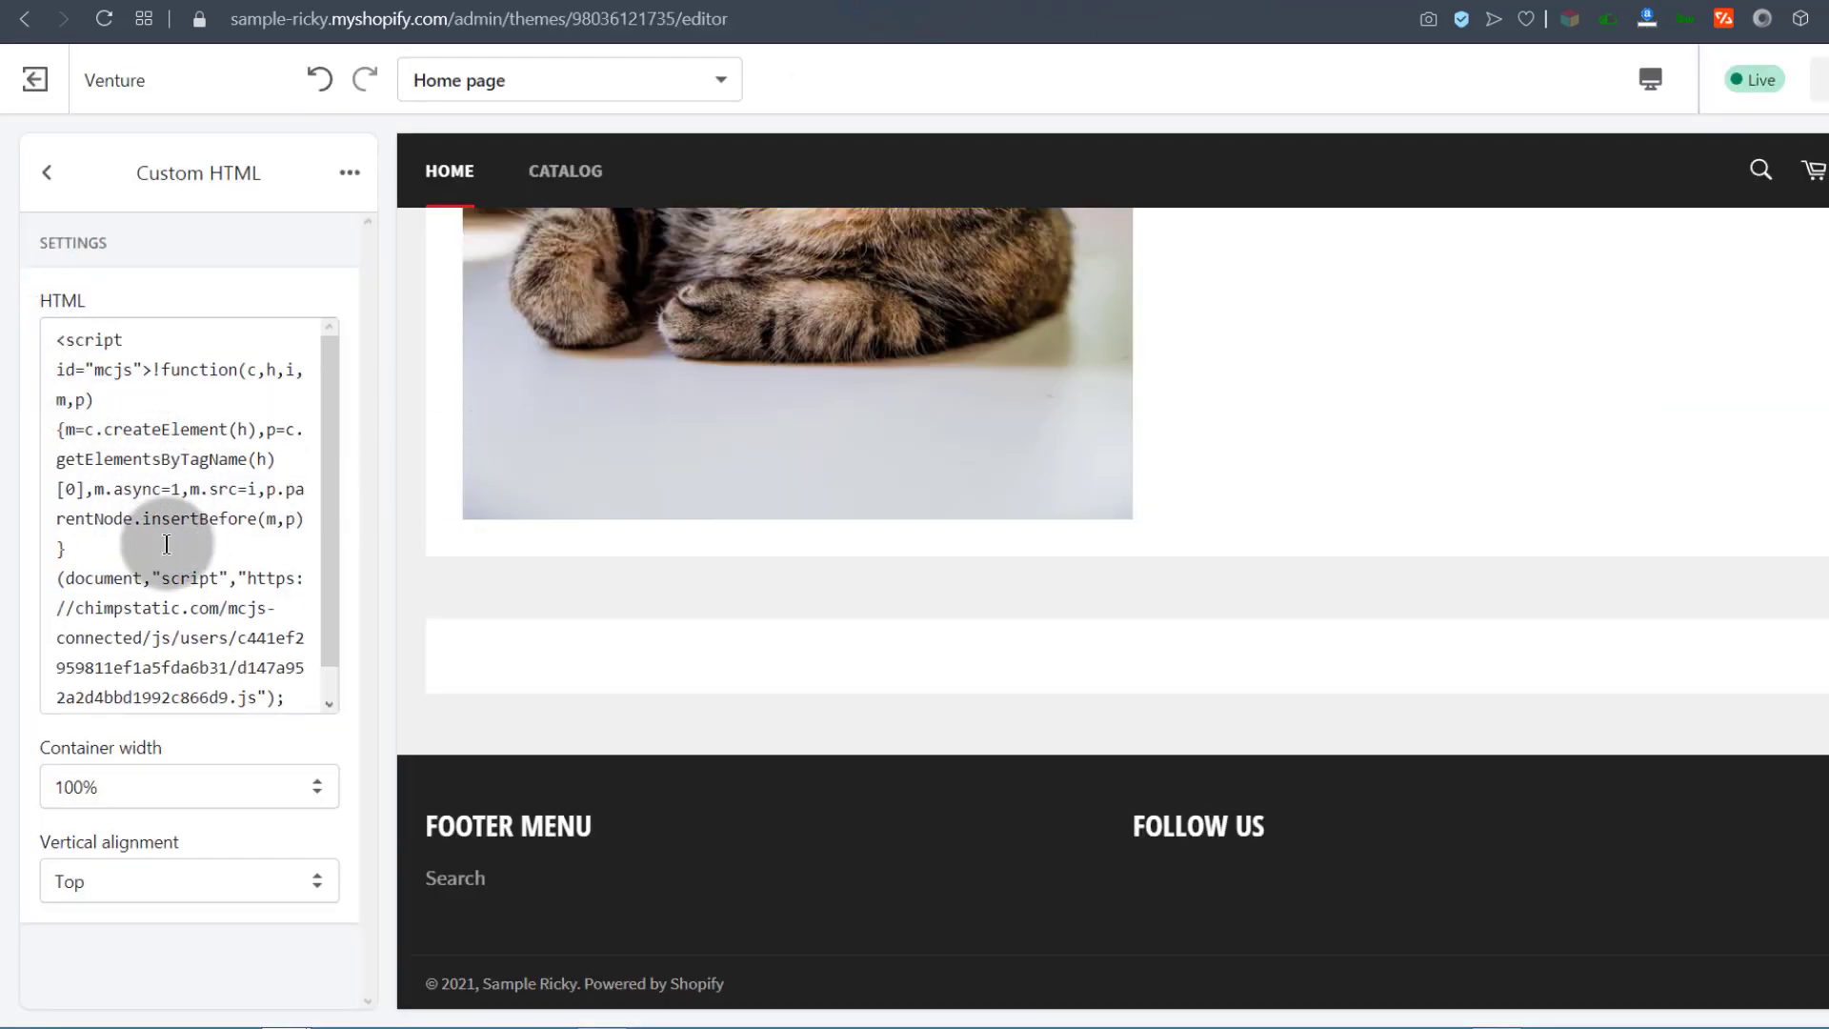
pyautogui.scroll(-1, 166, 544)
pyautogui.scroll(1, 248, 610)
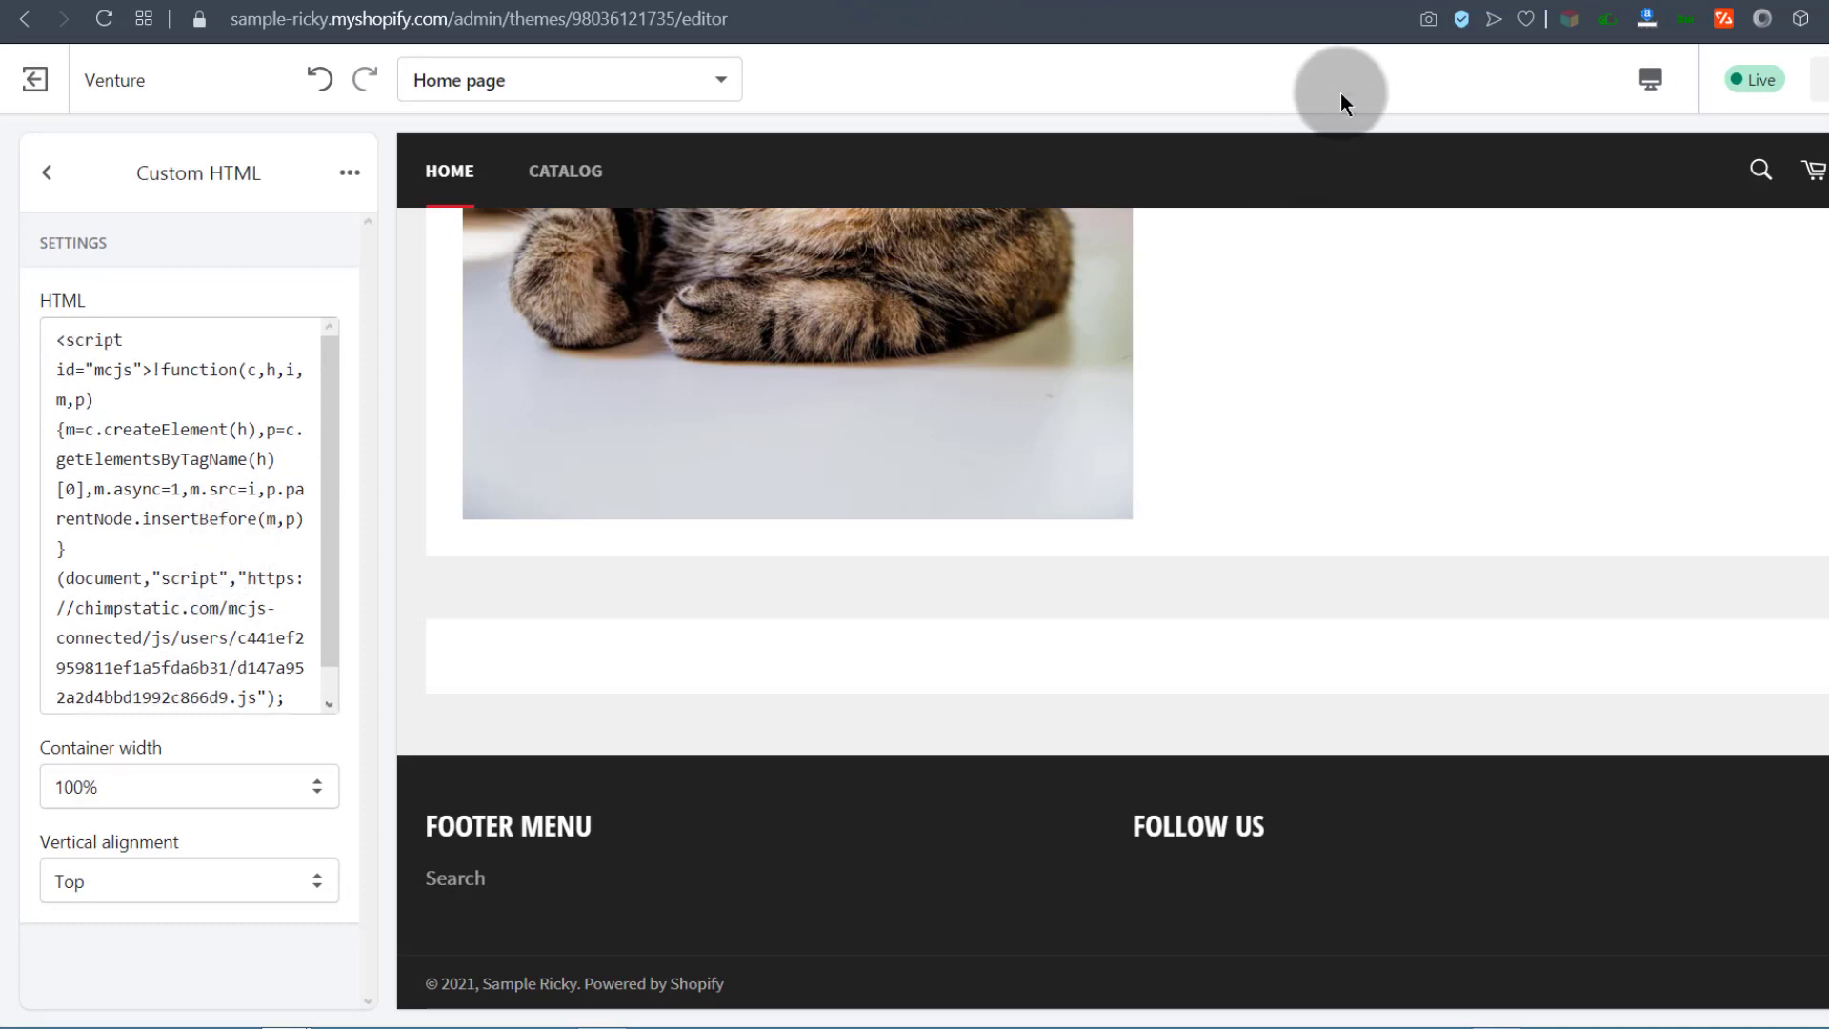
# Step: Copy the storefront address from the address bar, then start a new private window
pyautogui.click(1272, 2)
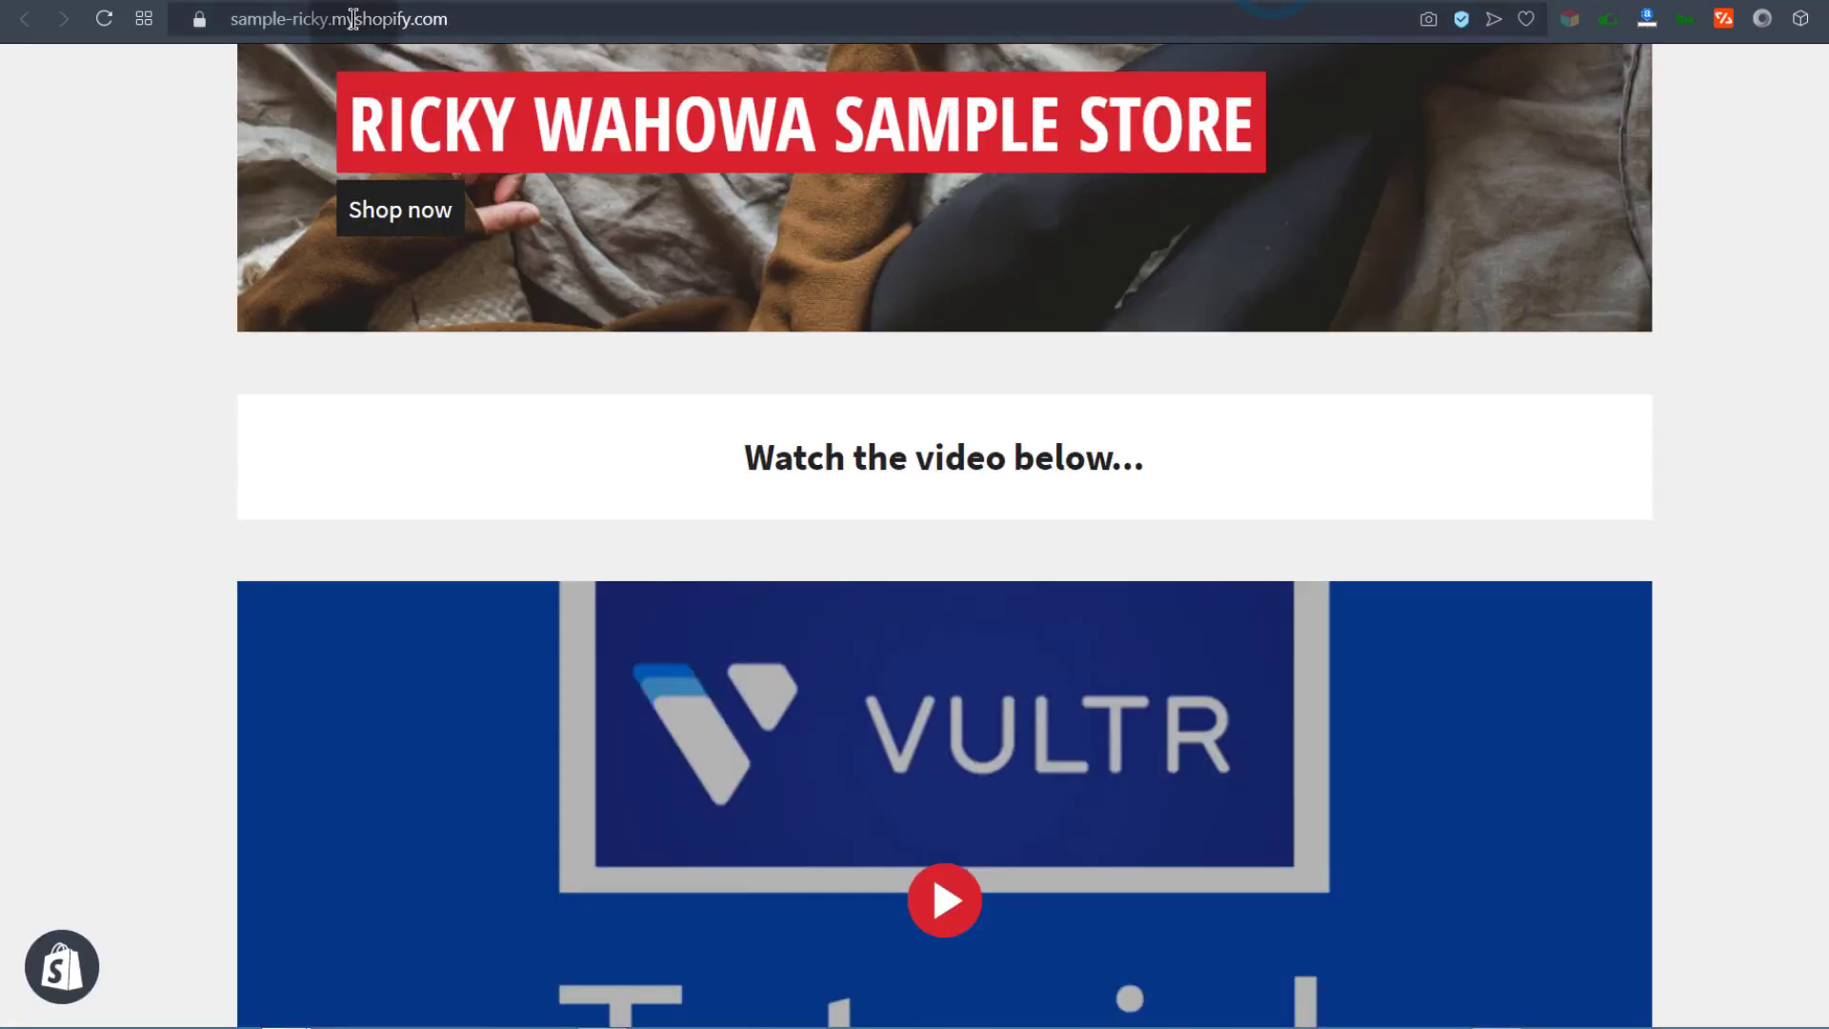
pyautogui.click(353, 16)
pyautogui.rightClick(354, 14)
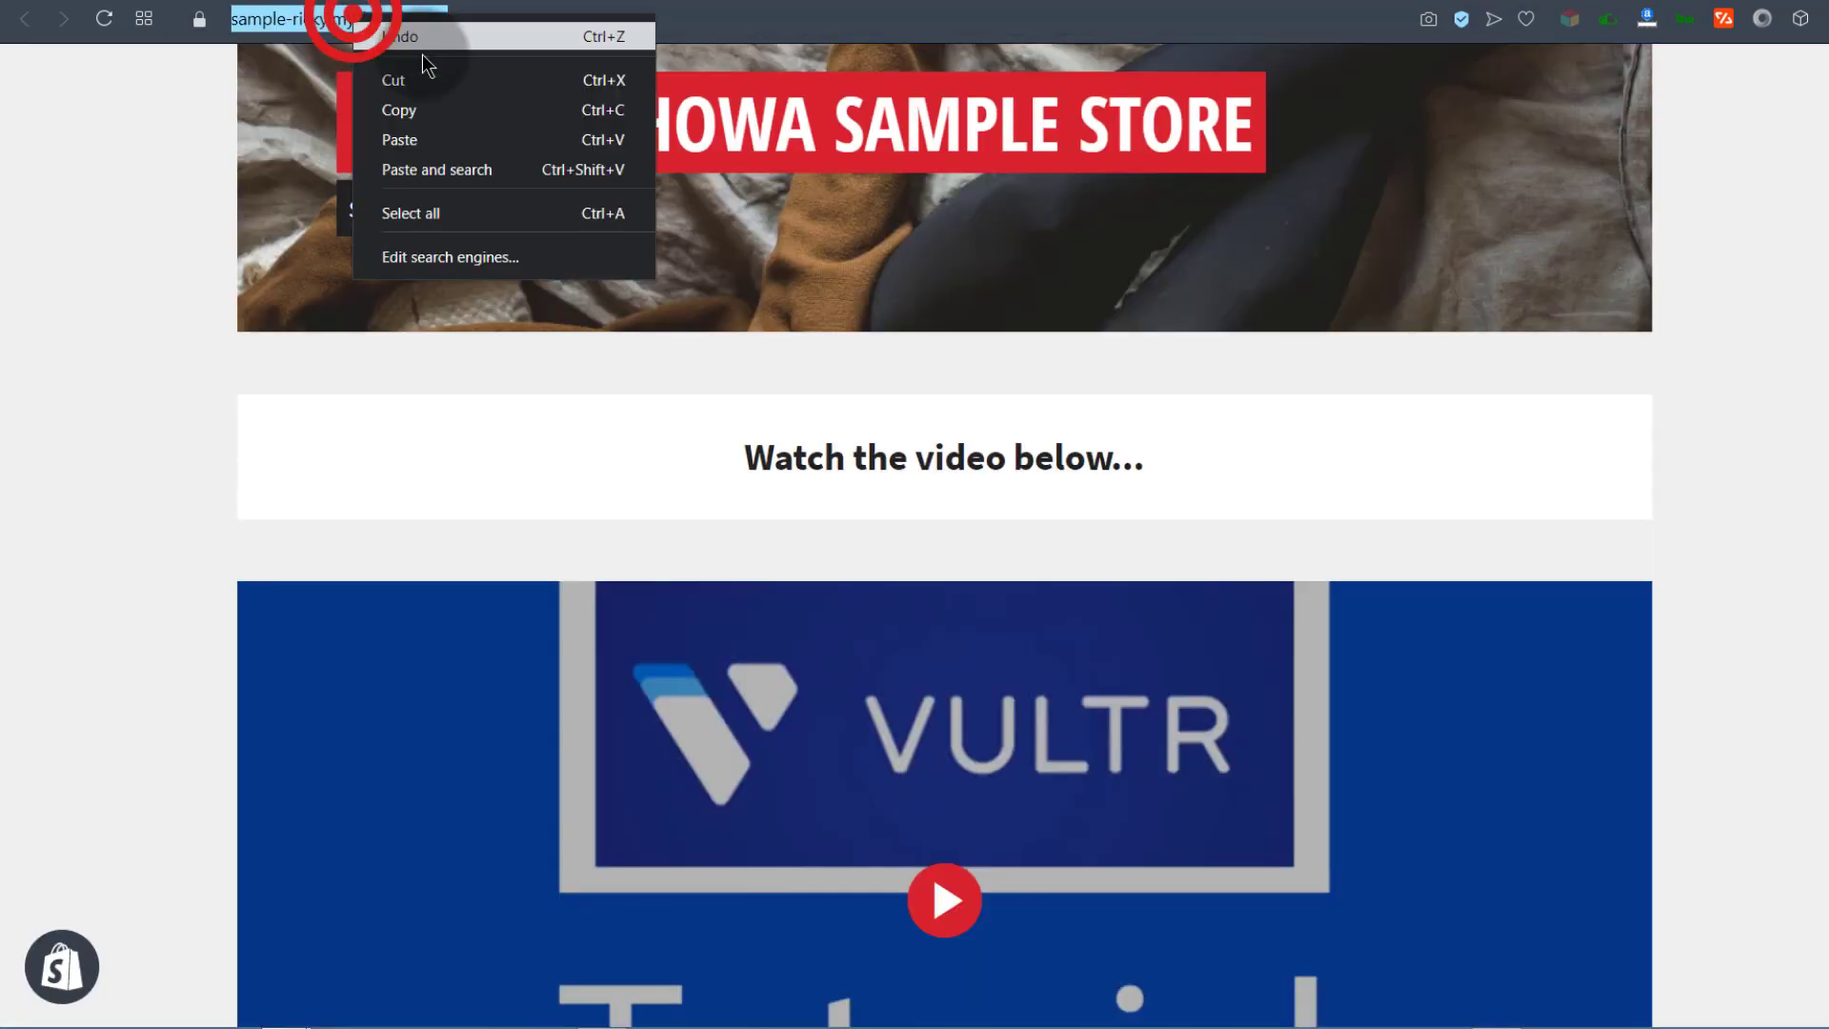
pyautogui.click(439, 116)
pyautogui.click(60, 8)
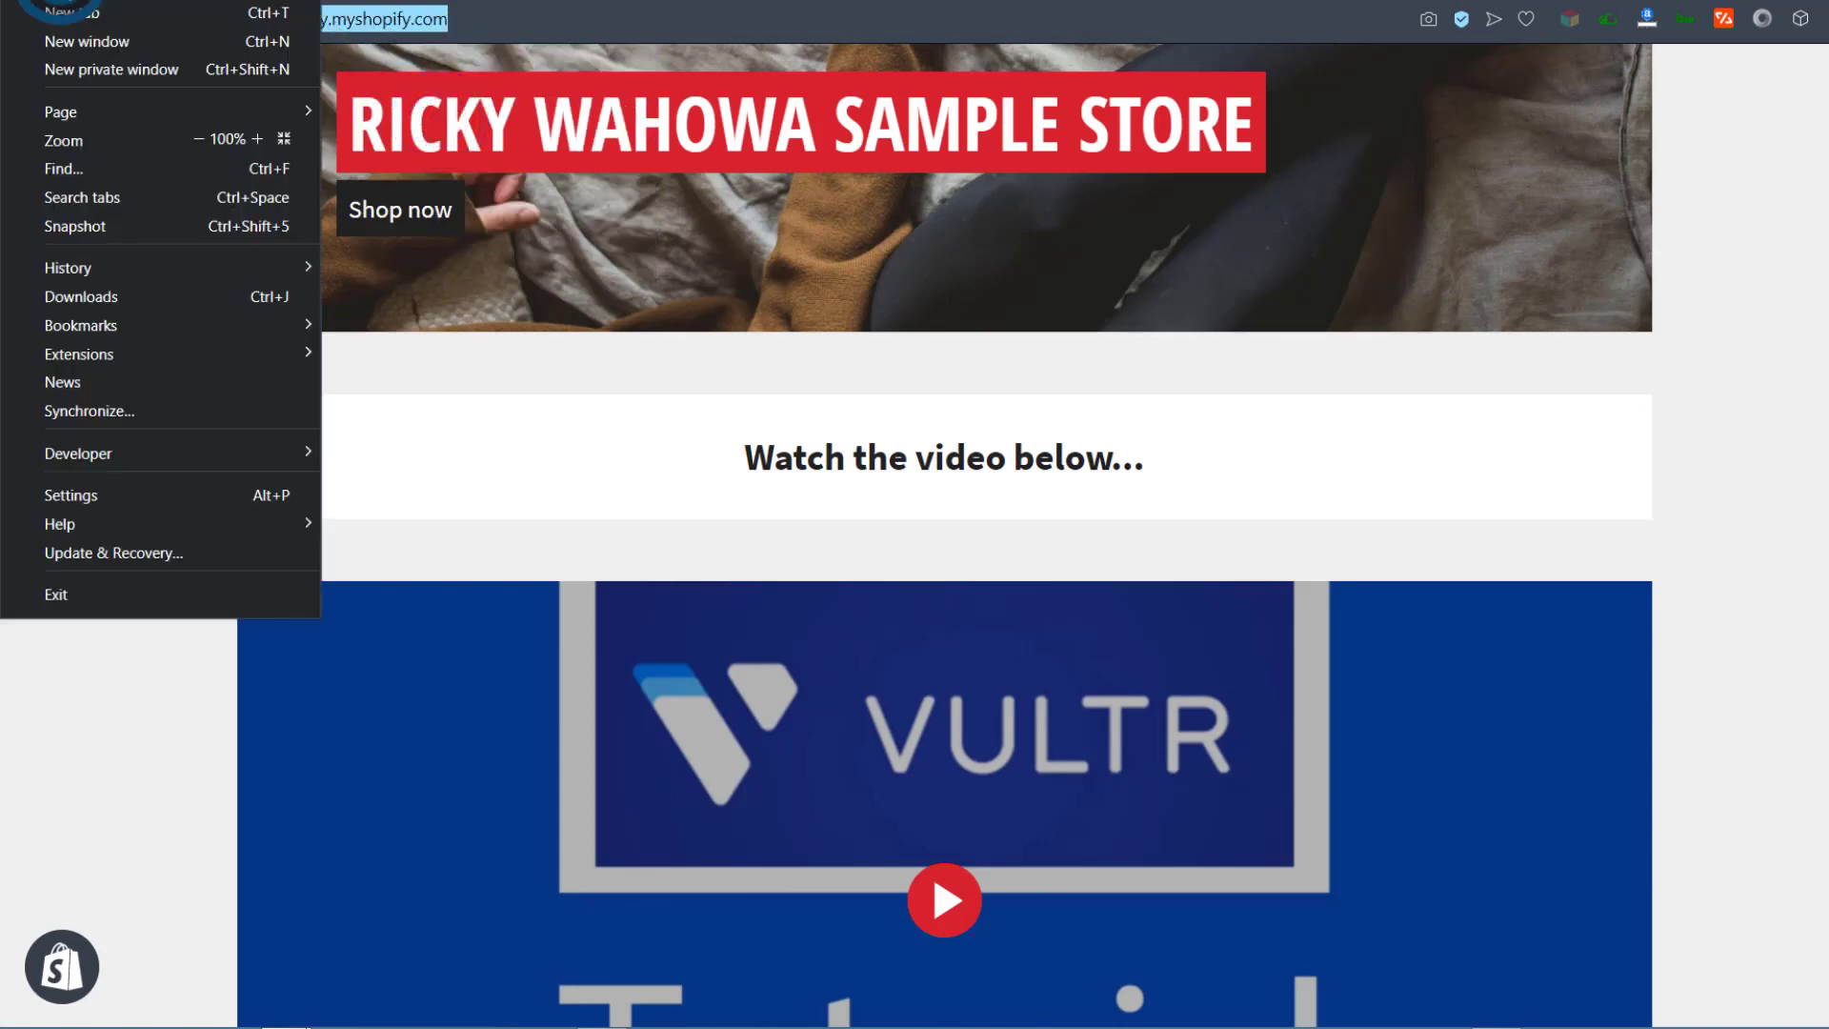
pyautogui.click(143, 73)
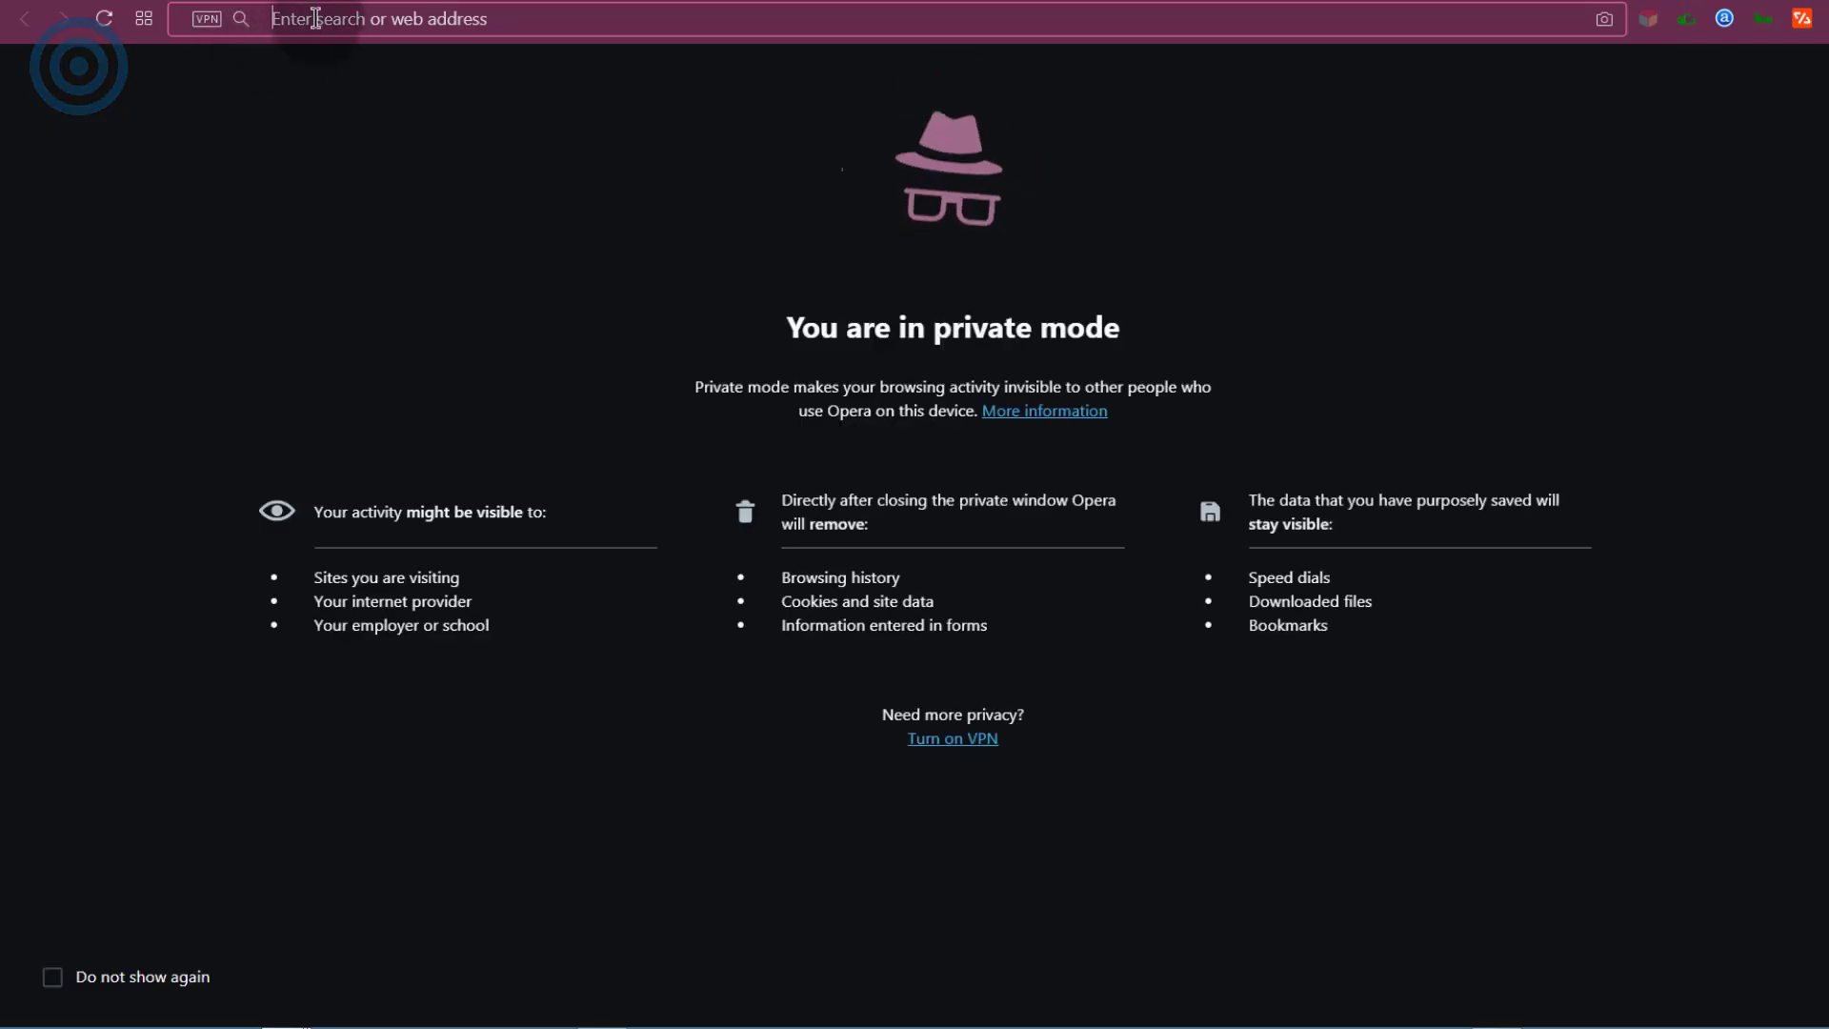
# Step: Load the store address privately, enter the store password to reach the homepage, then close the window
pyautogui.rightClick(306, 20)
pyautogui.click(400, 171)
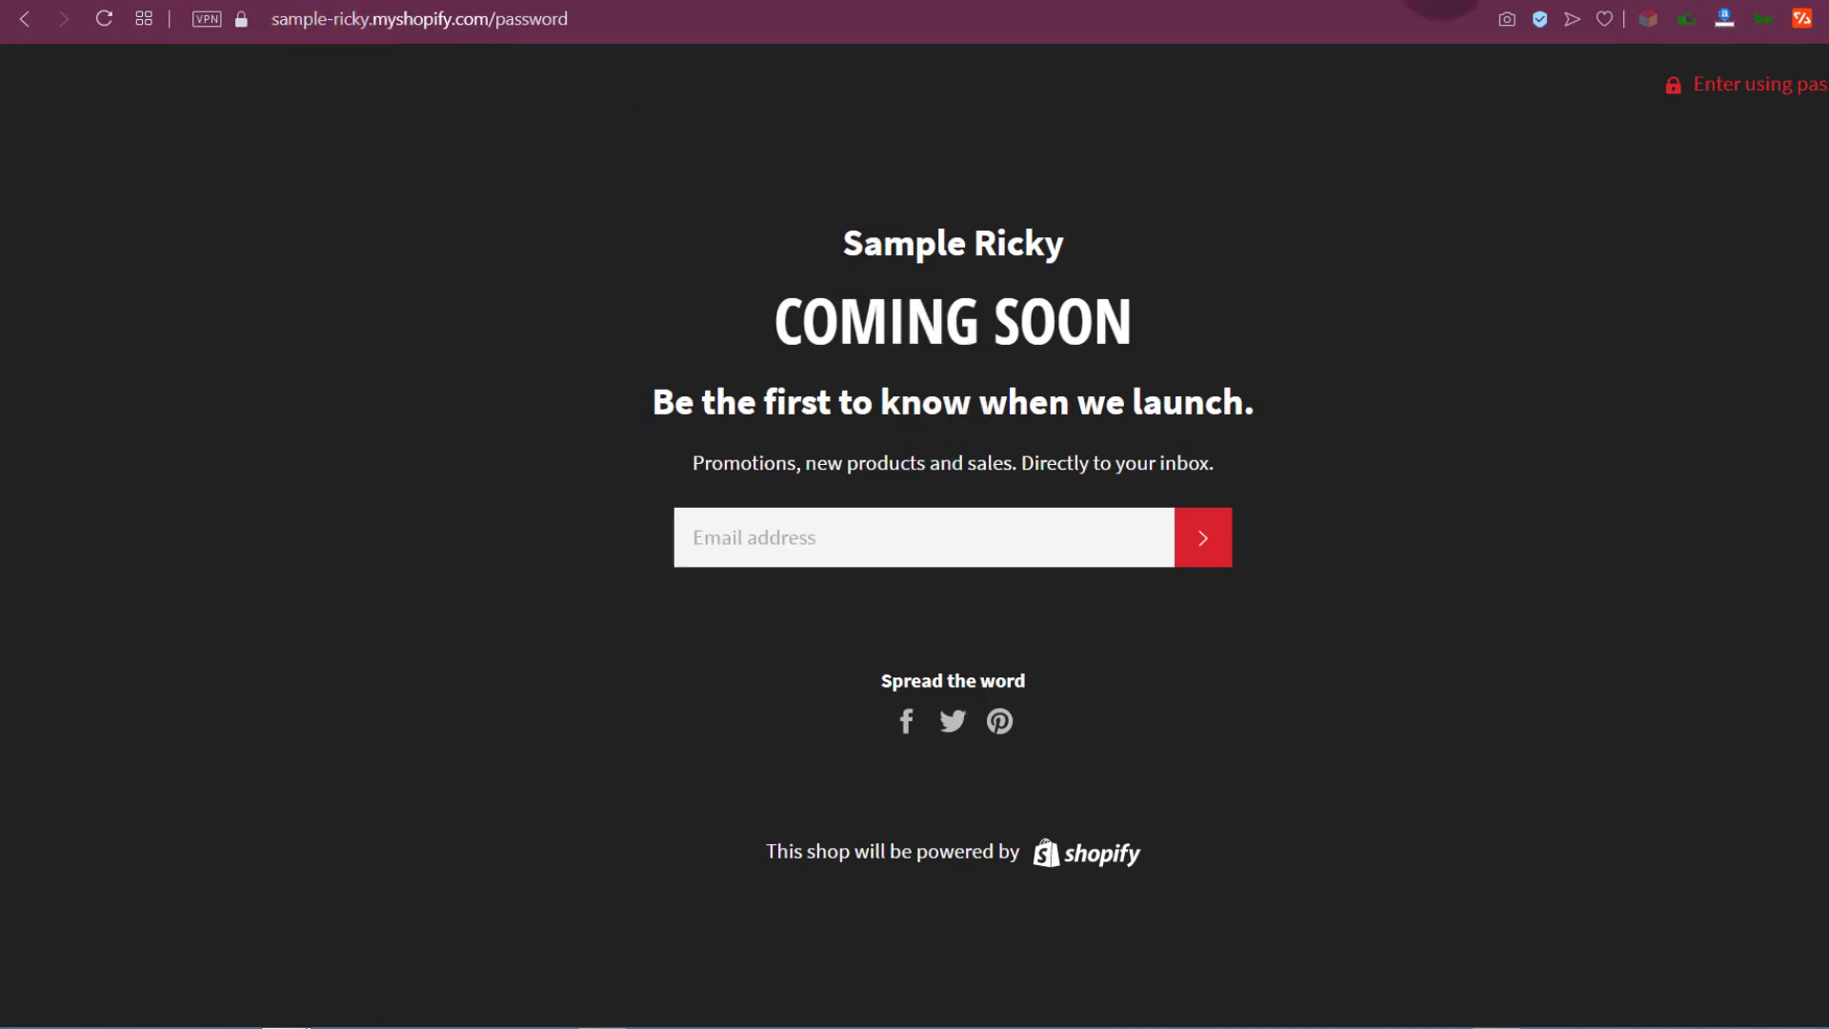
pyautogui.click(1759, 89)
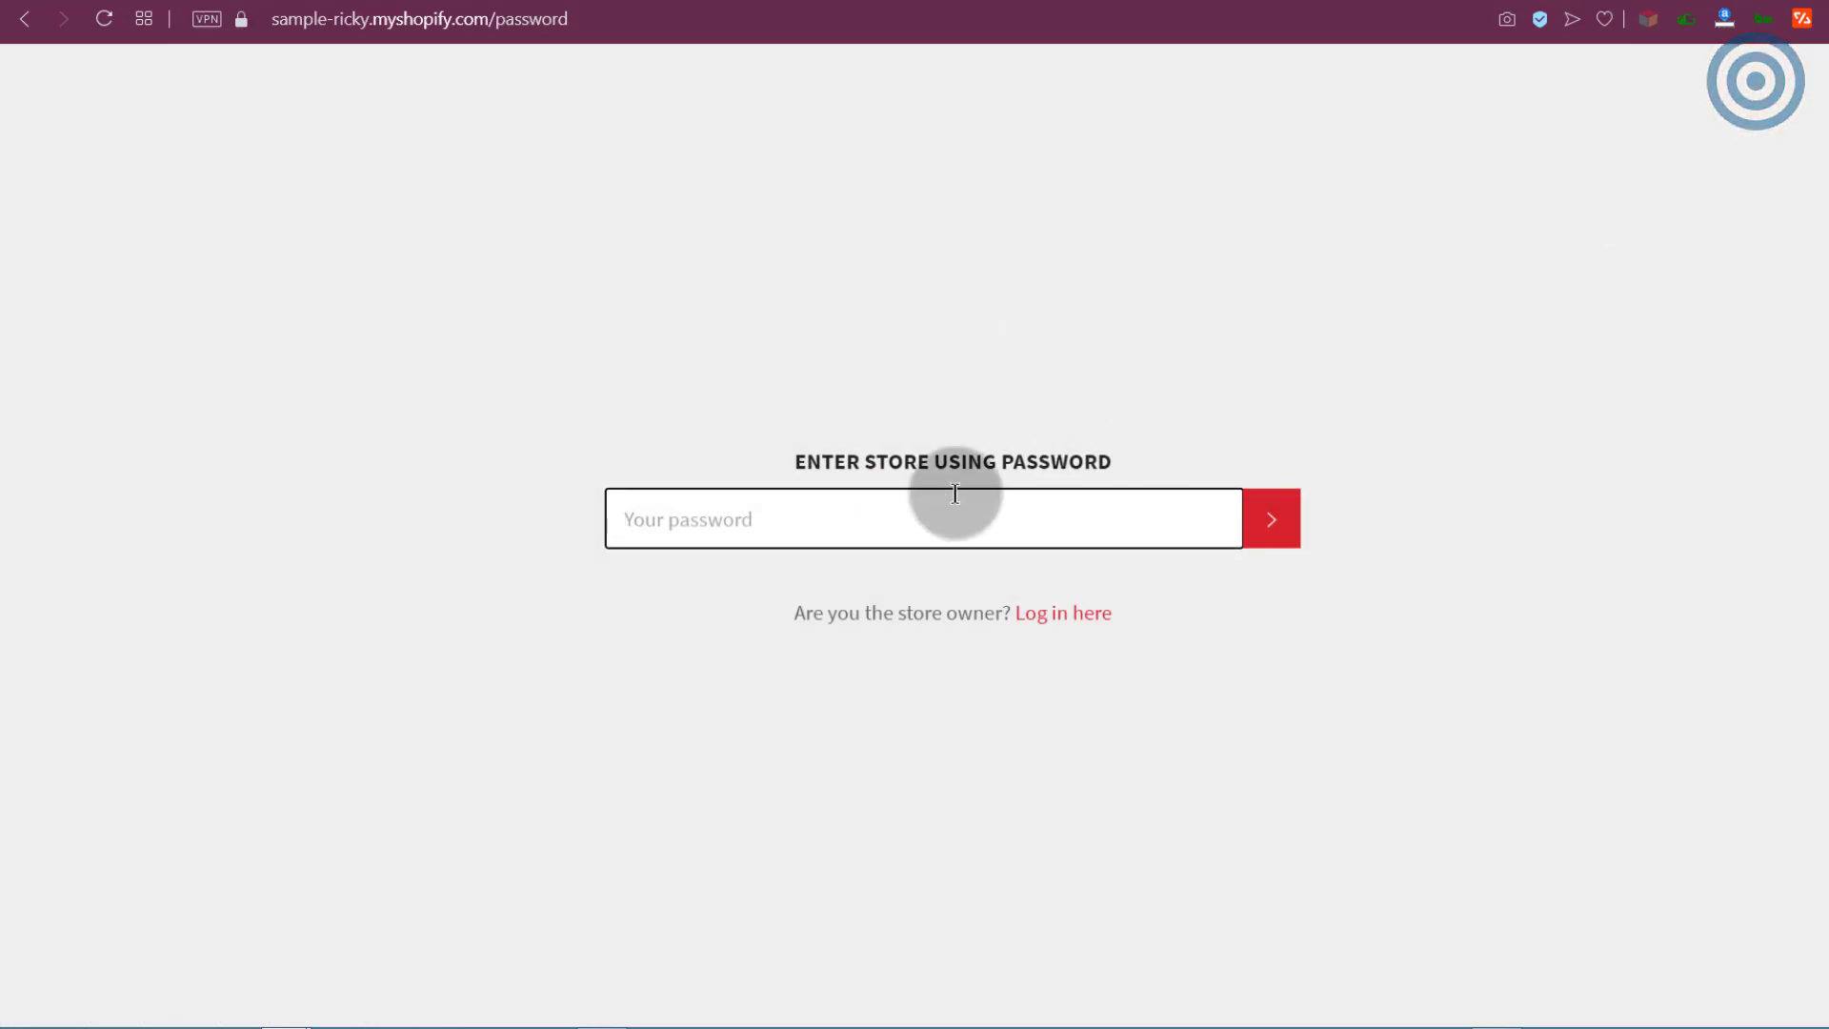
pyautogui.rightClick(726, 530)
pyautogui.click(791, 687)
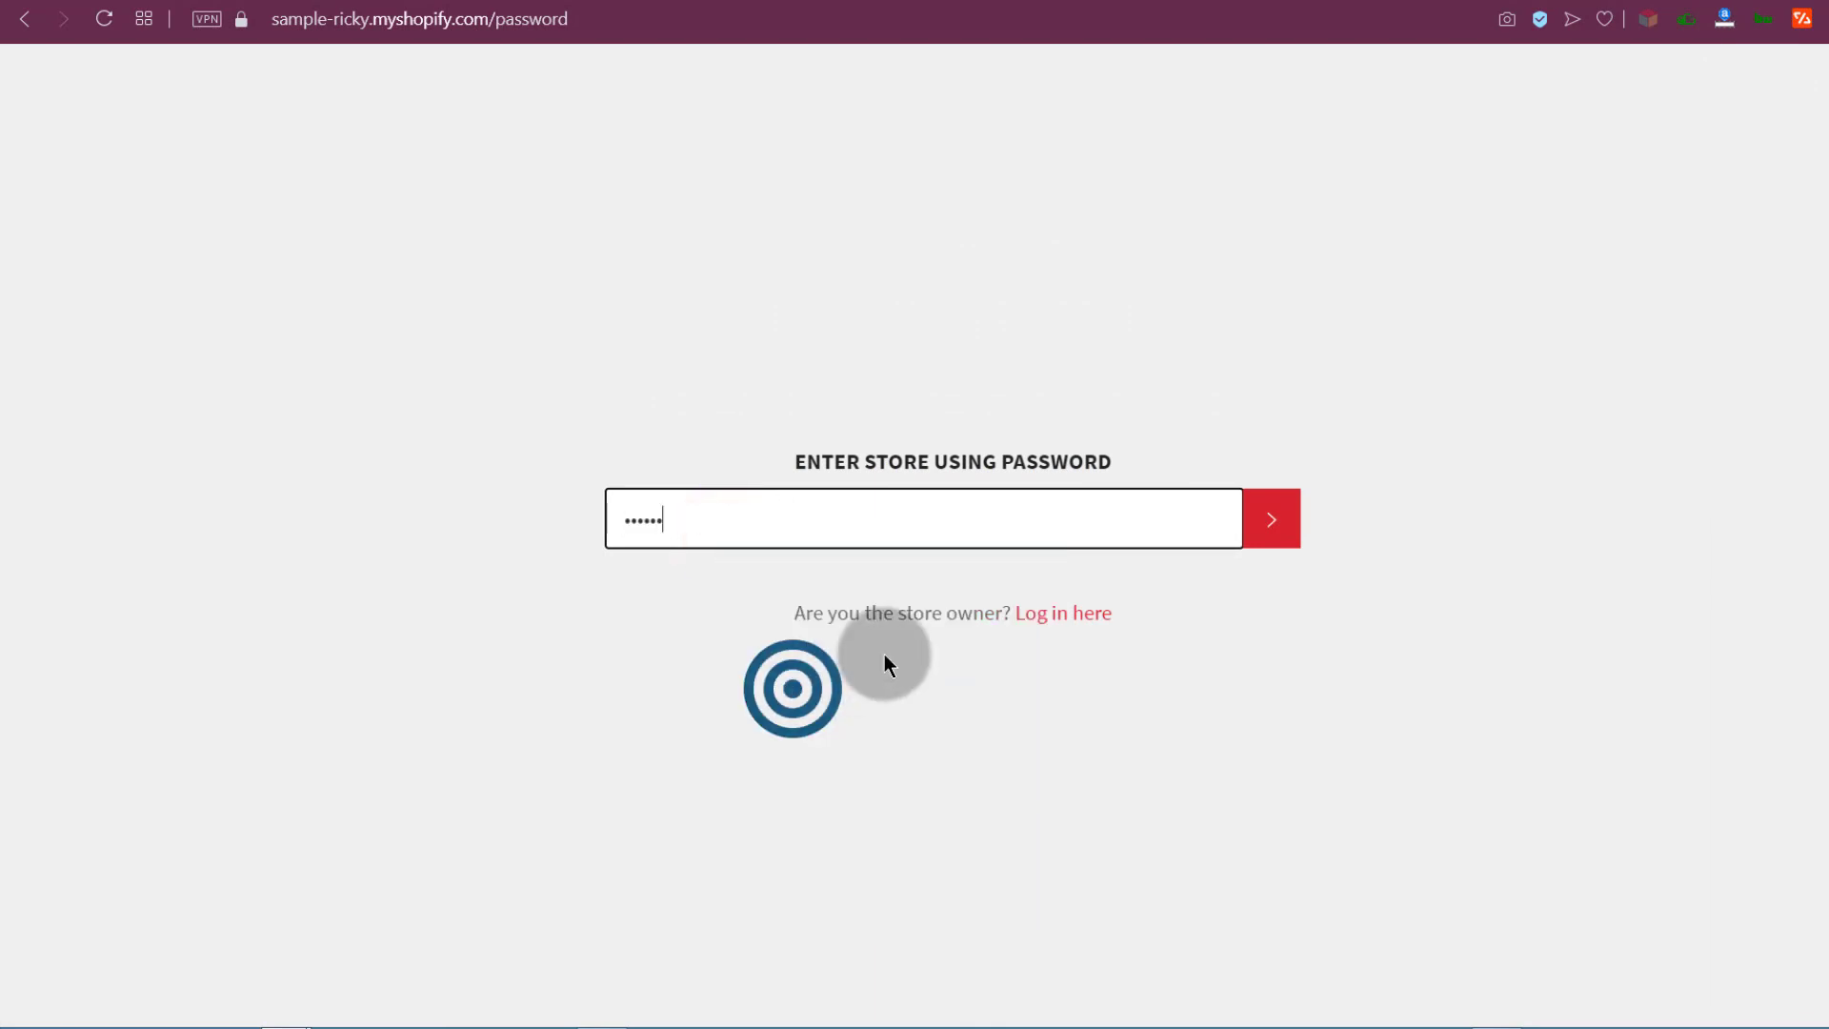
pyautogui.click(1290, 516)
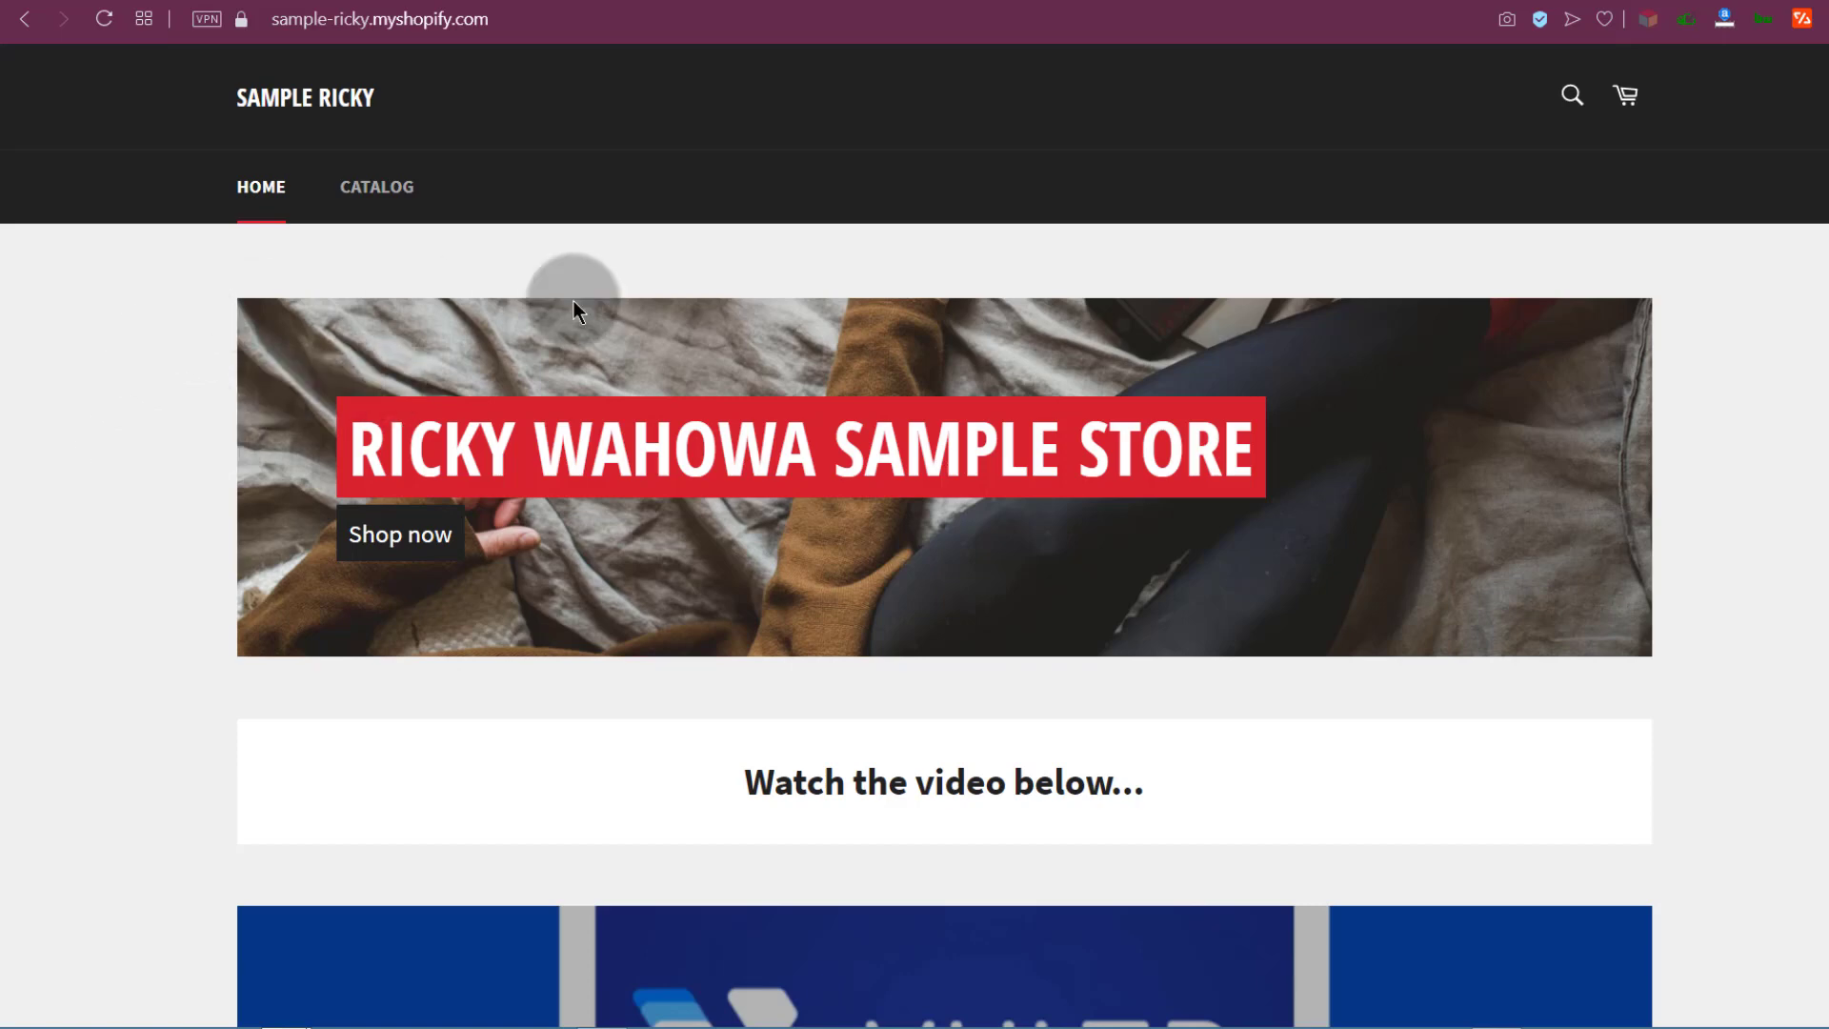
pyautogui.scroll(-10, 574, 300)
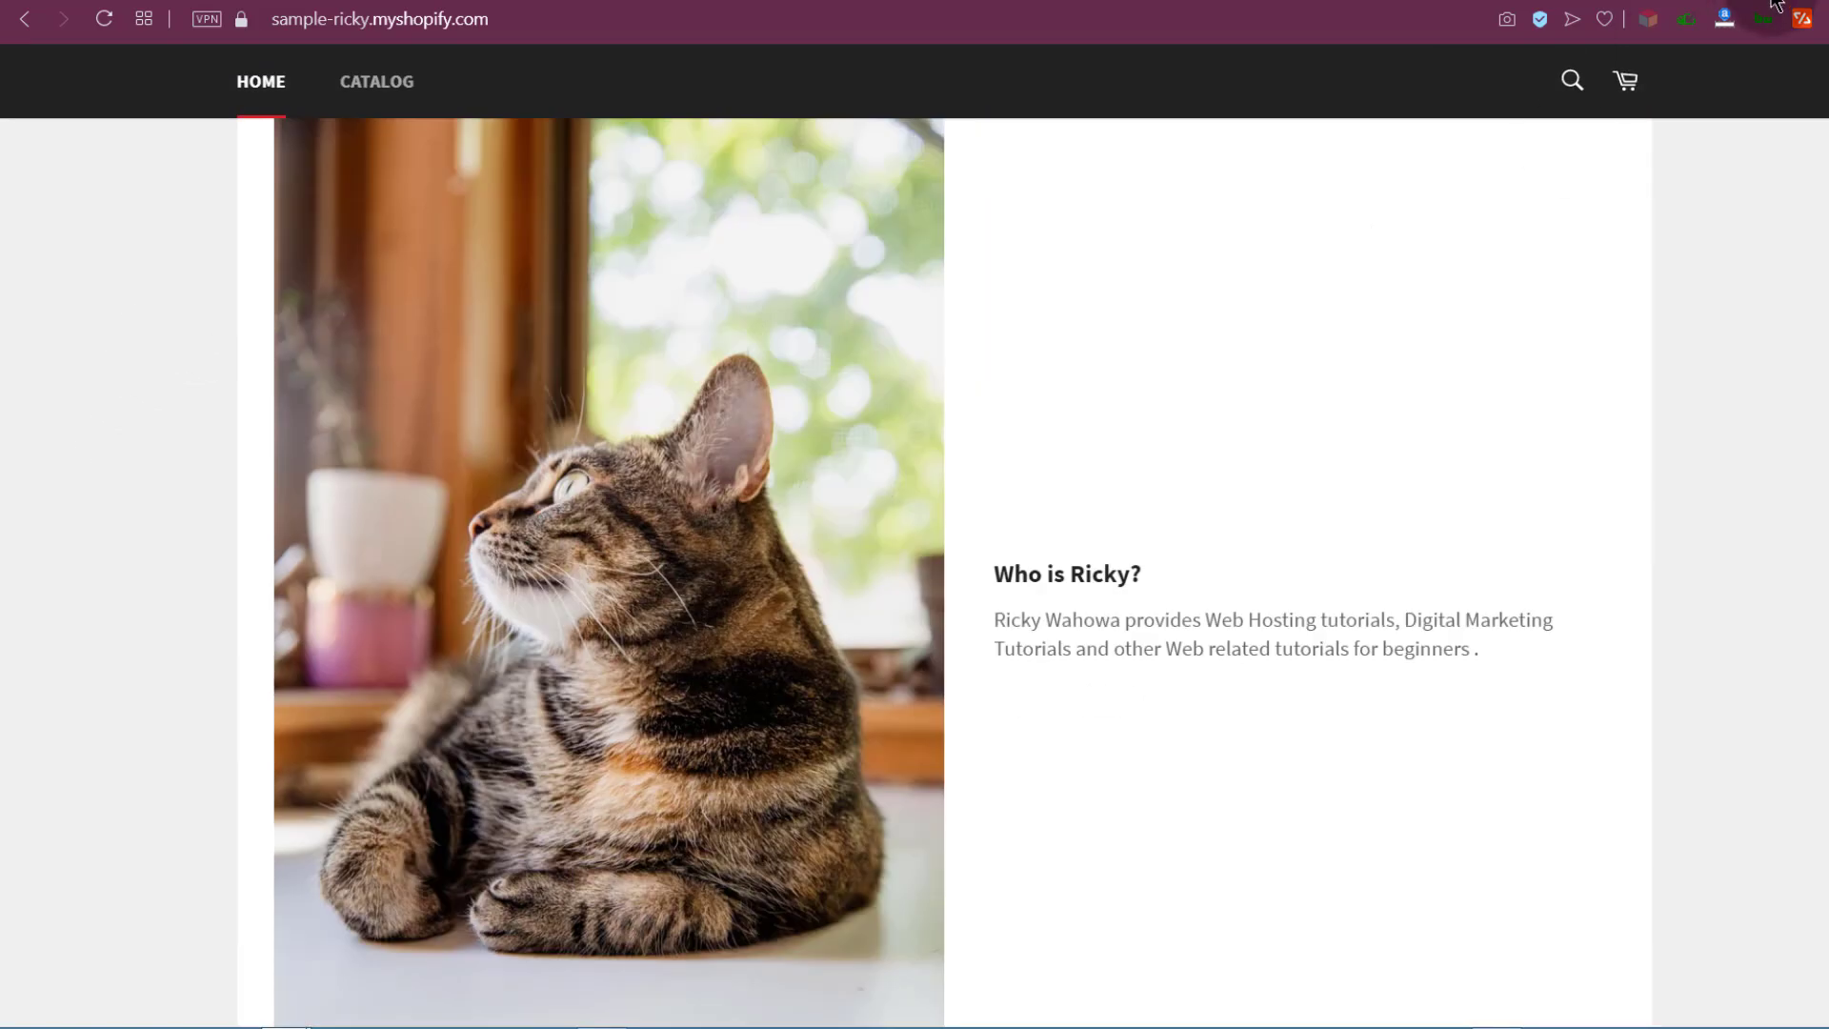
pyautogui.click(1773, 1)
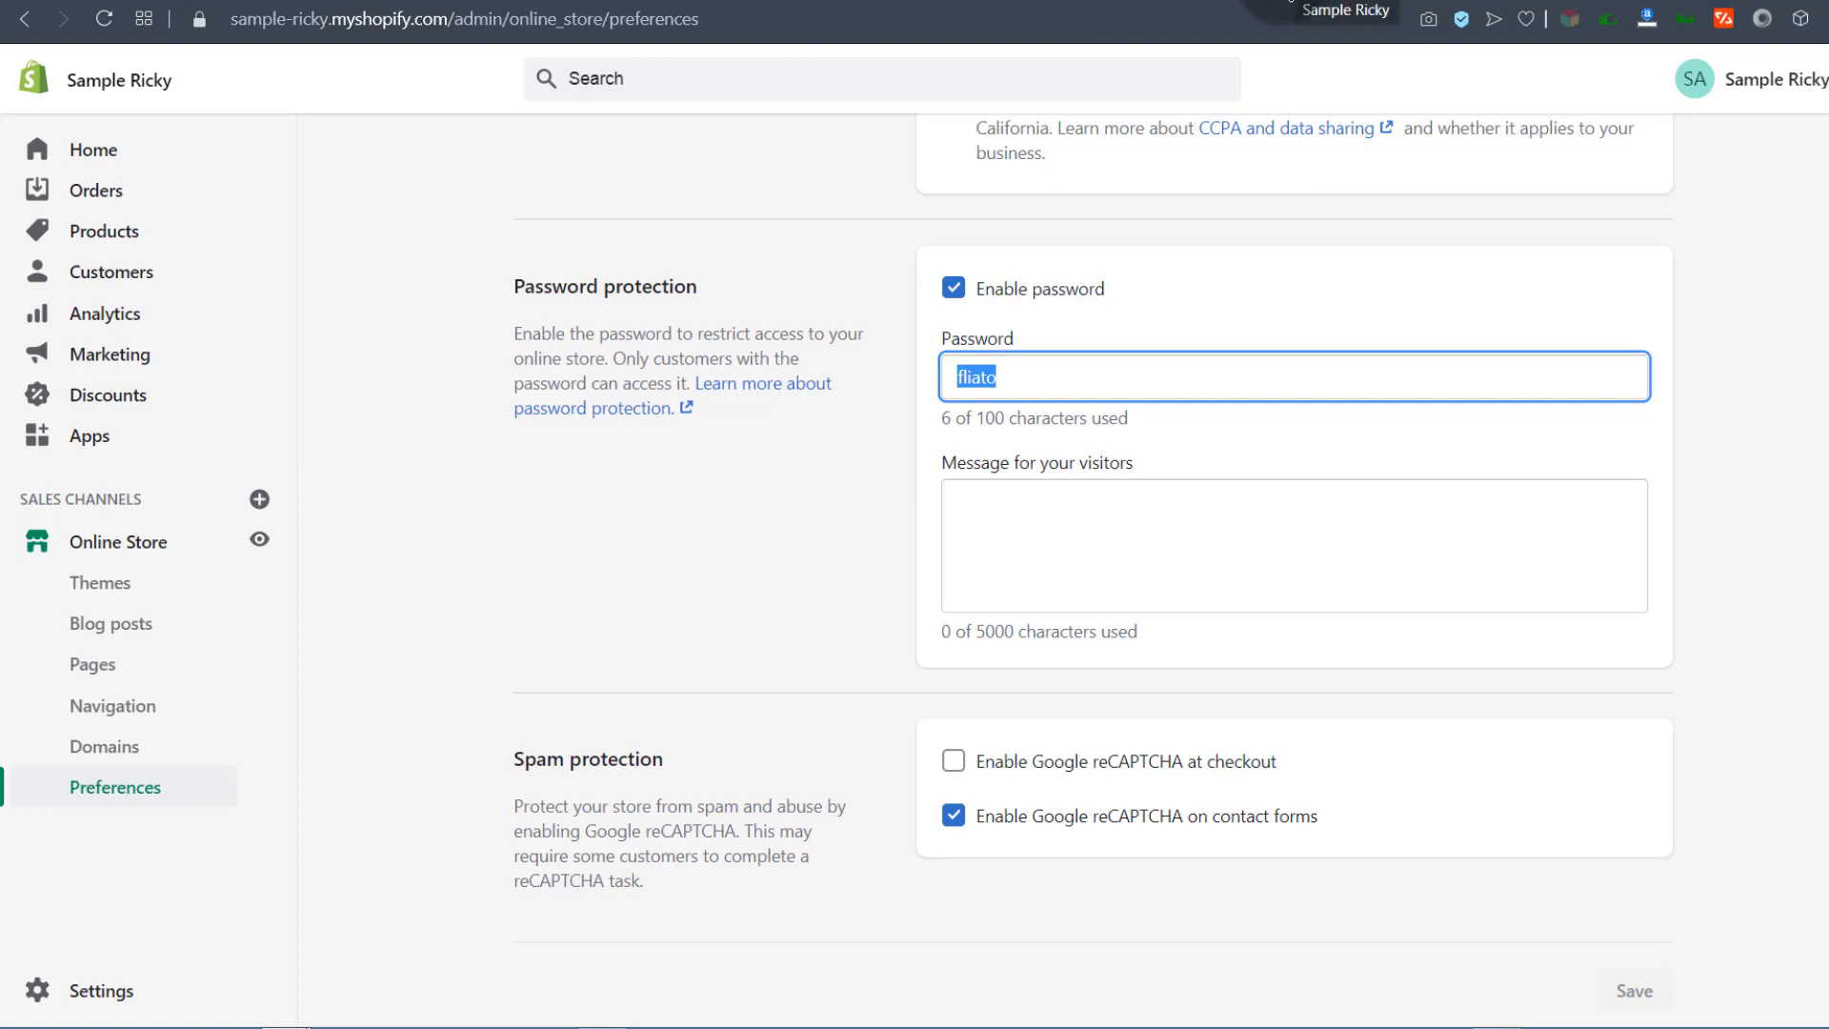
# Step: Select the entire Mailchimp script in the Custom HTML box and exit to the Themes page
pyautogui.click(1288, 3)
pyautogui.click(1121, 2)
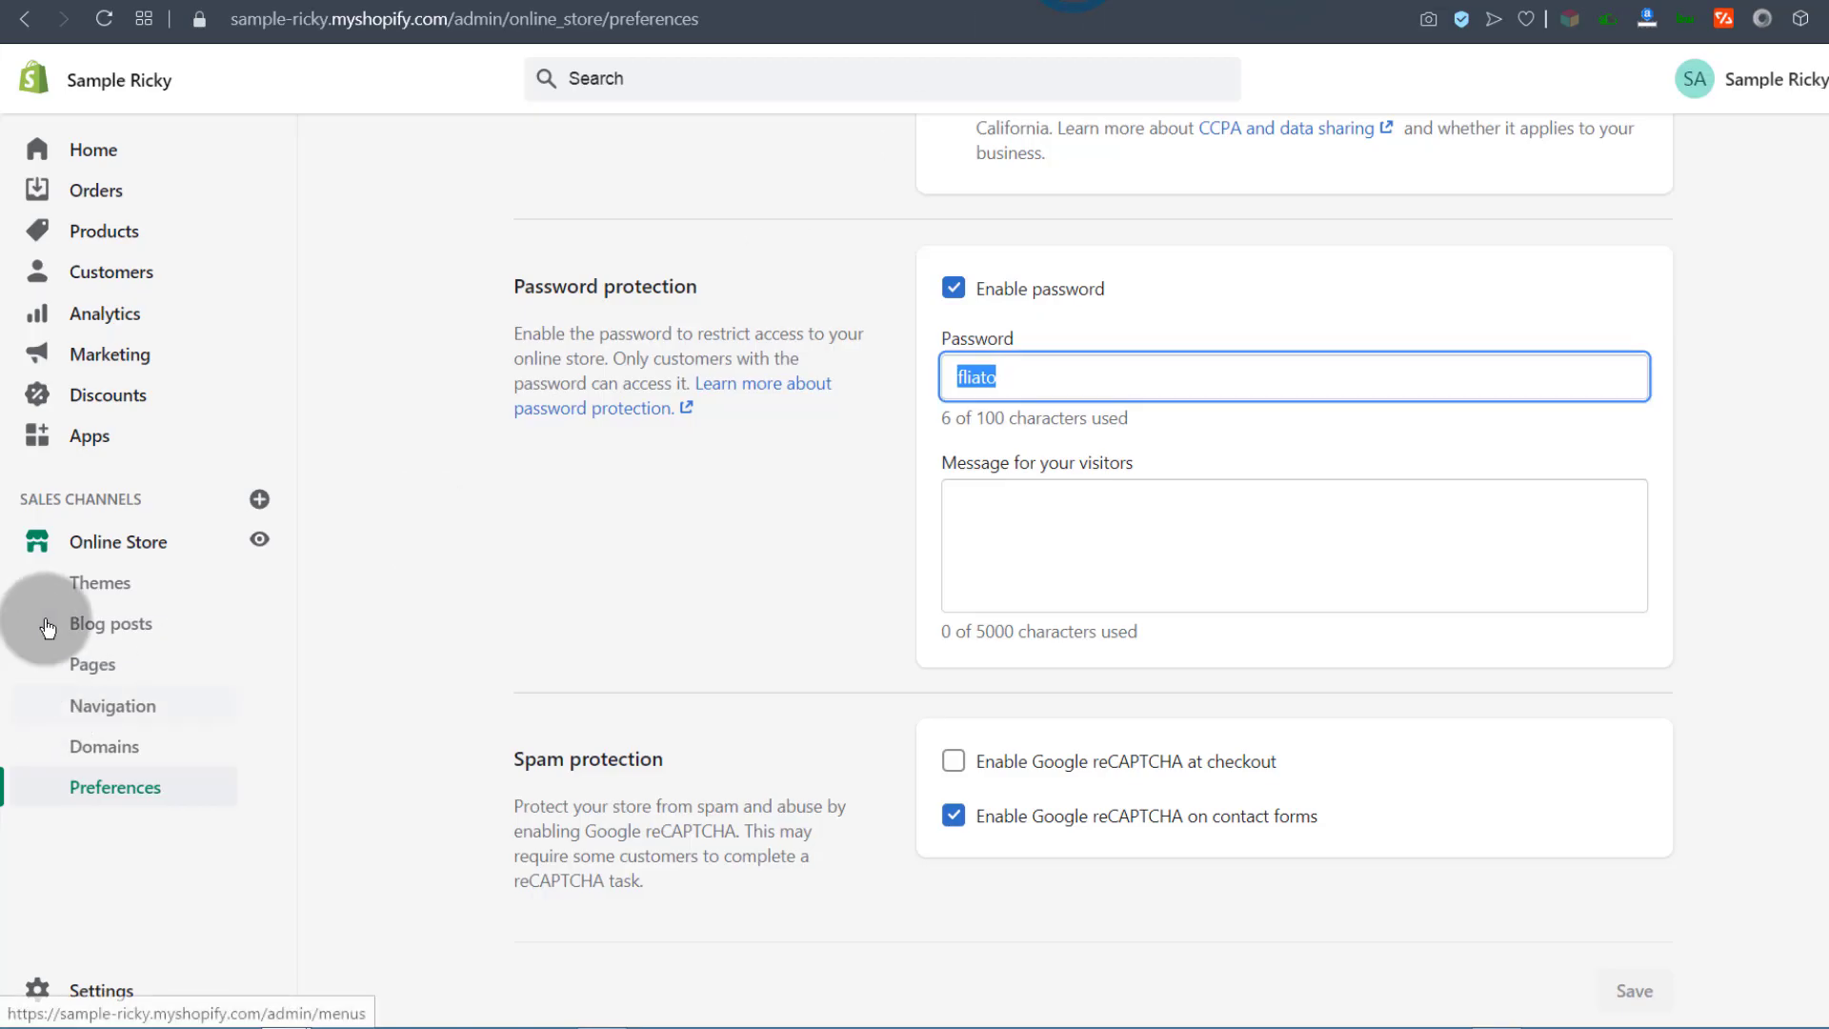
pyautogui.scroll(6, 772, 381)
pyautogui.click(844, 2)
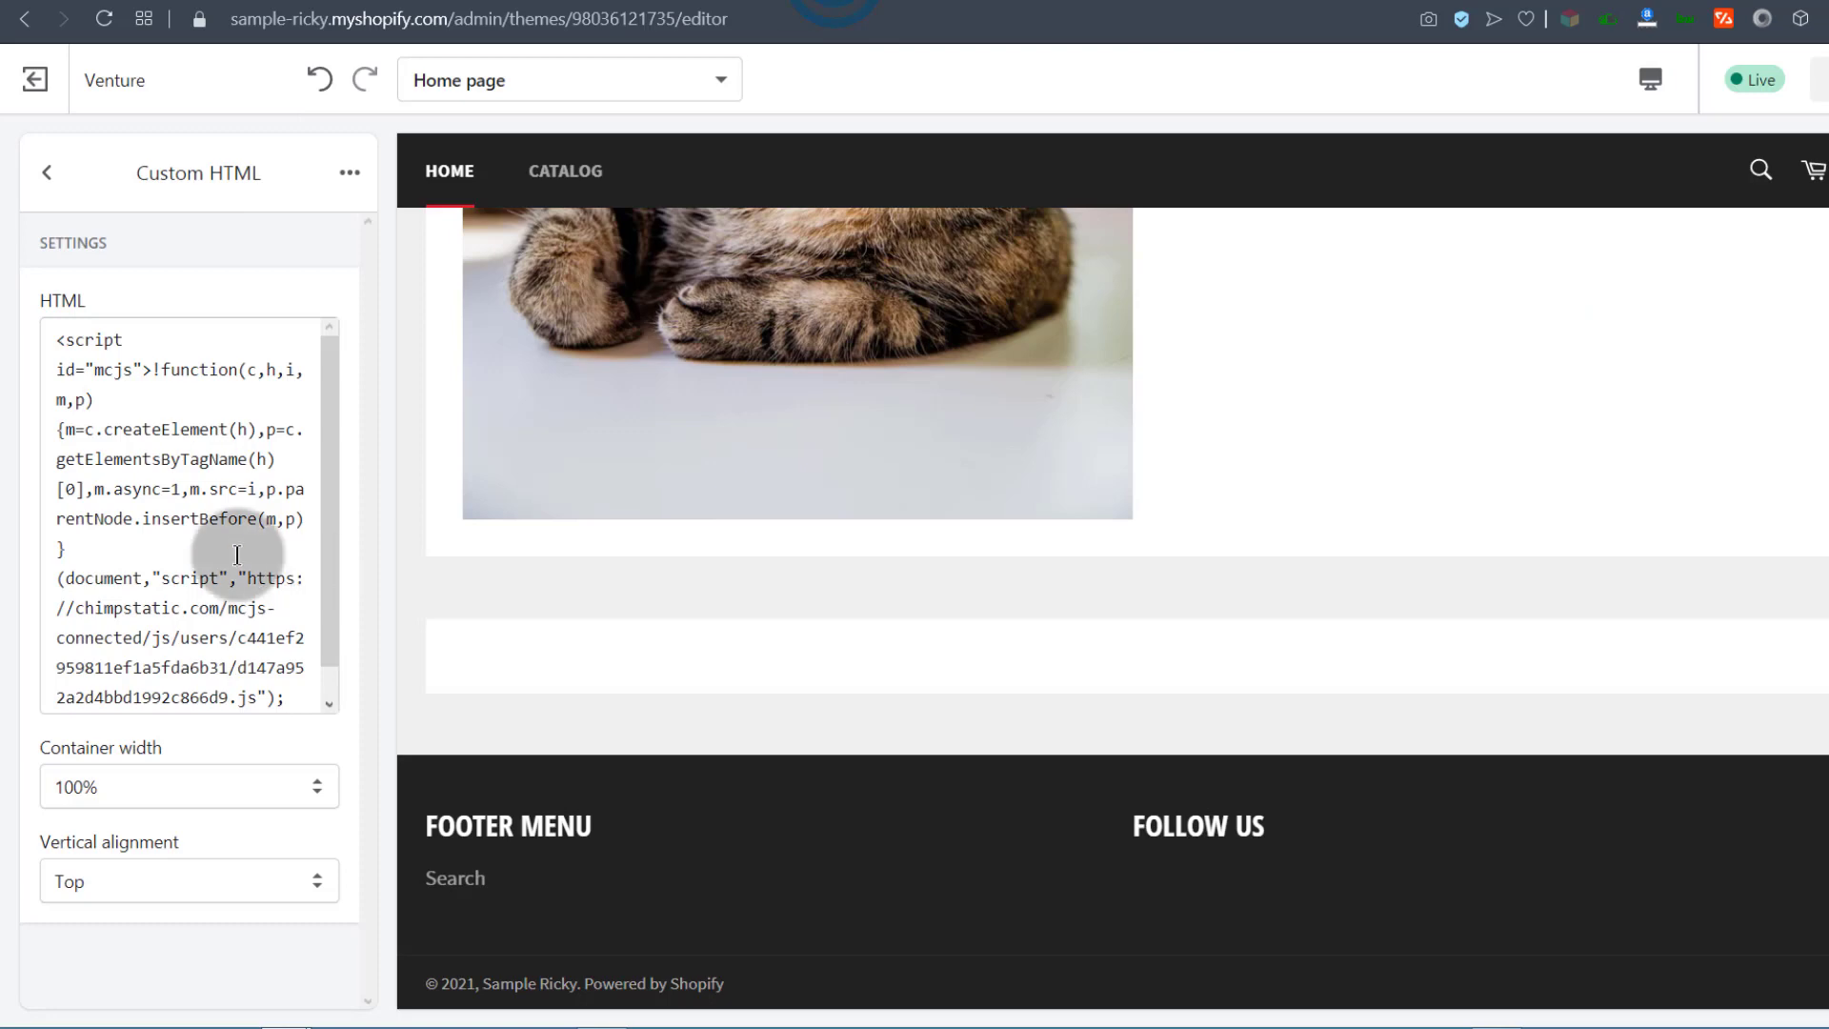
pyautogui.click(103, 474)
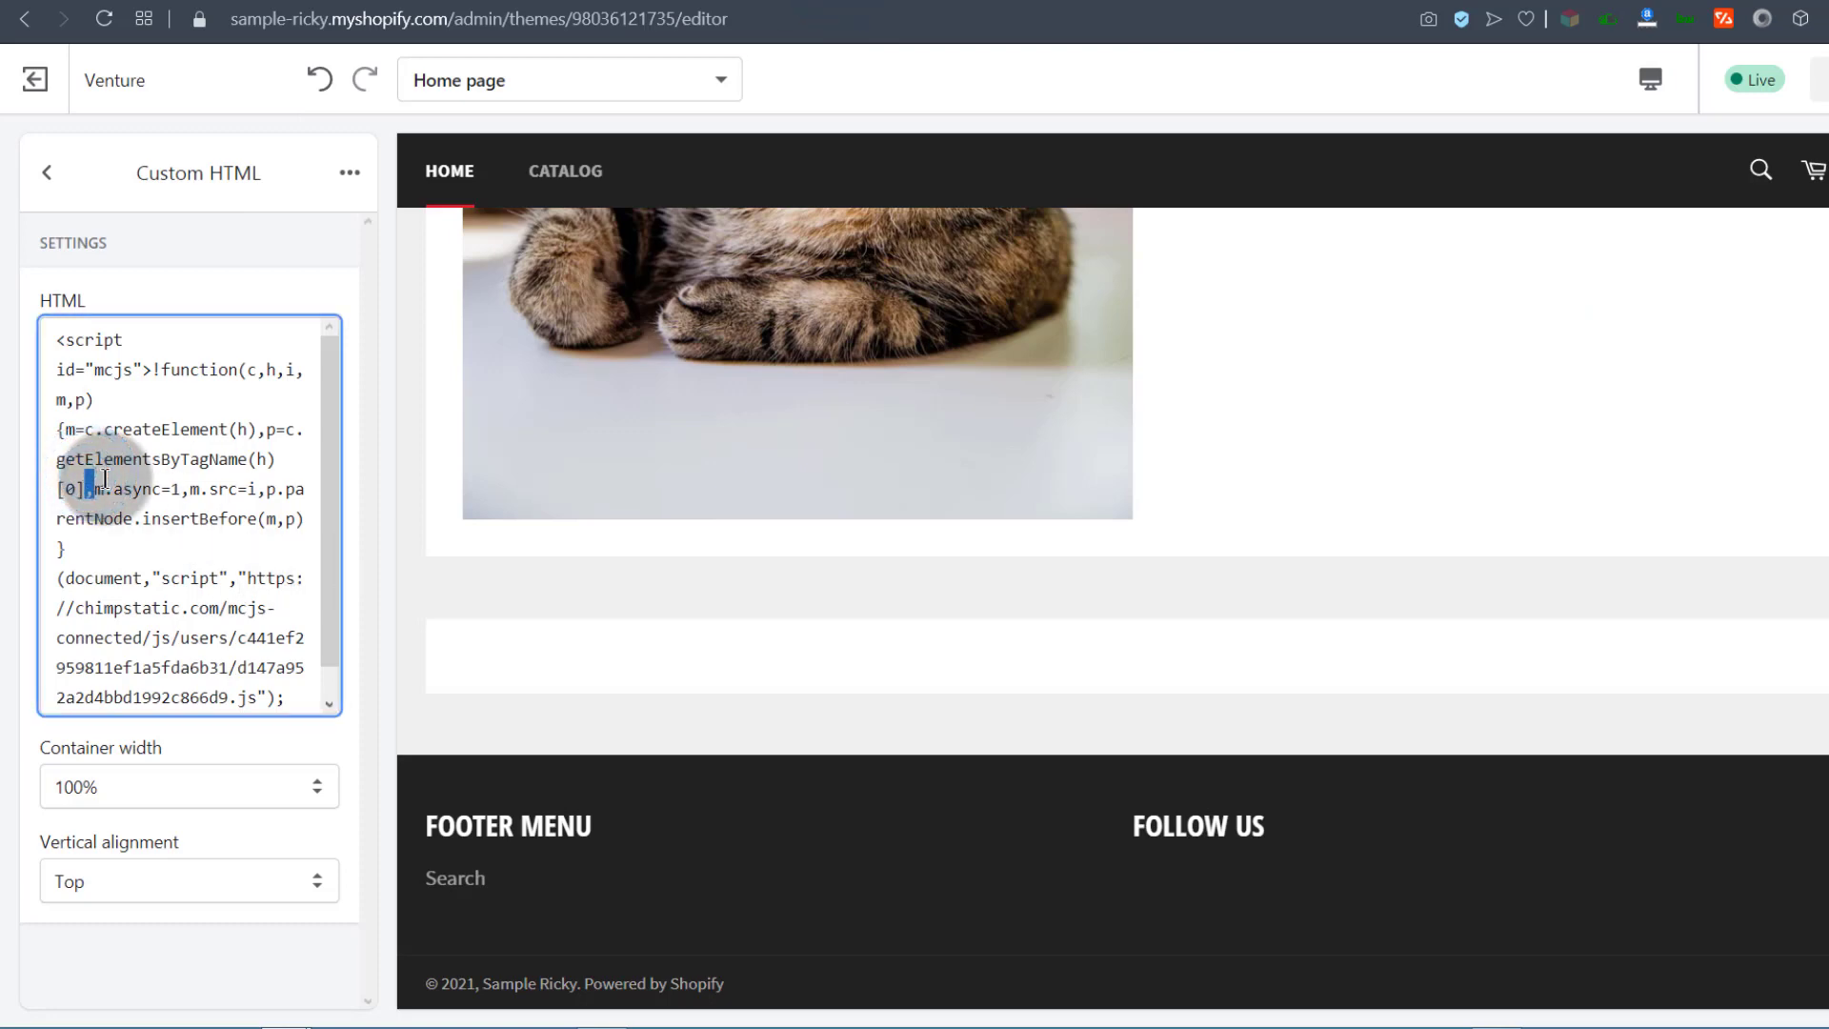
pyautogui.hotkey('ctrl', 'a')
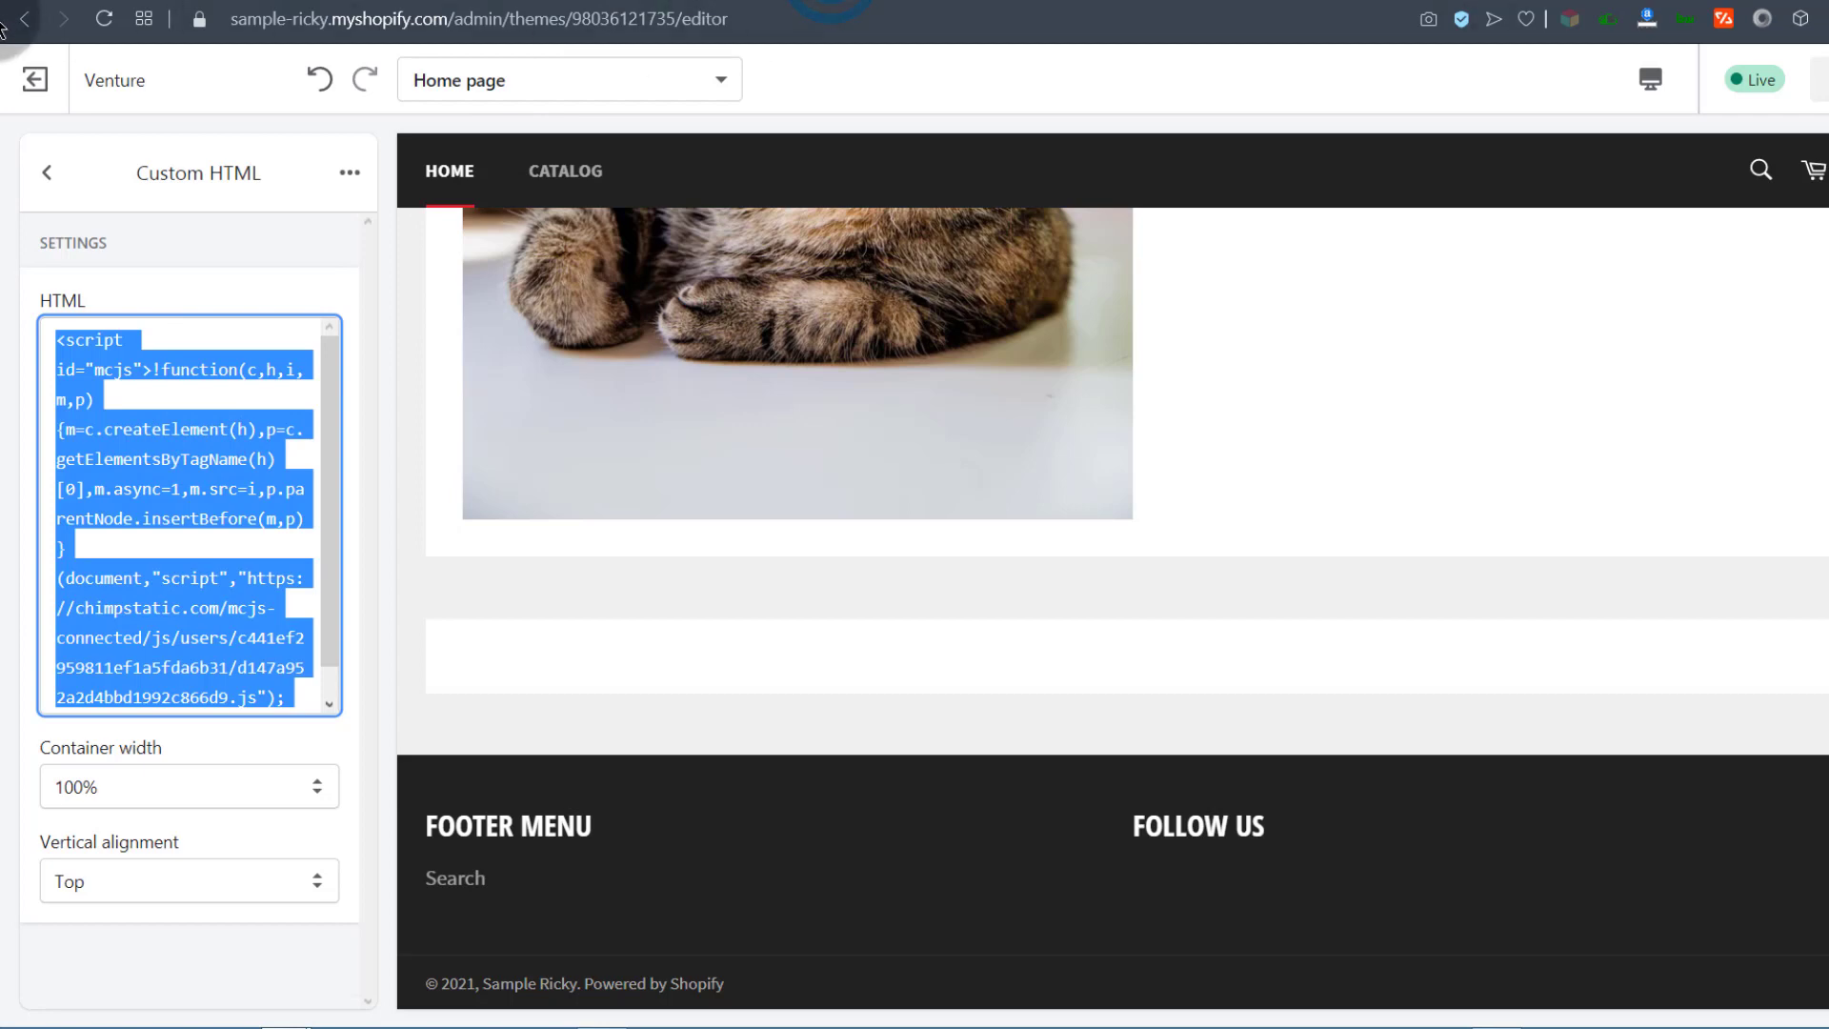
pyautogui.click(34, 79)
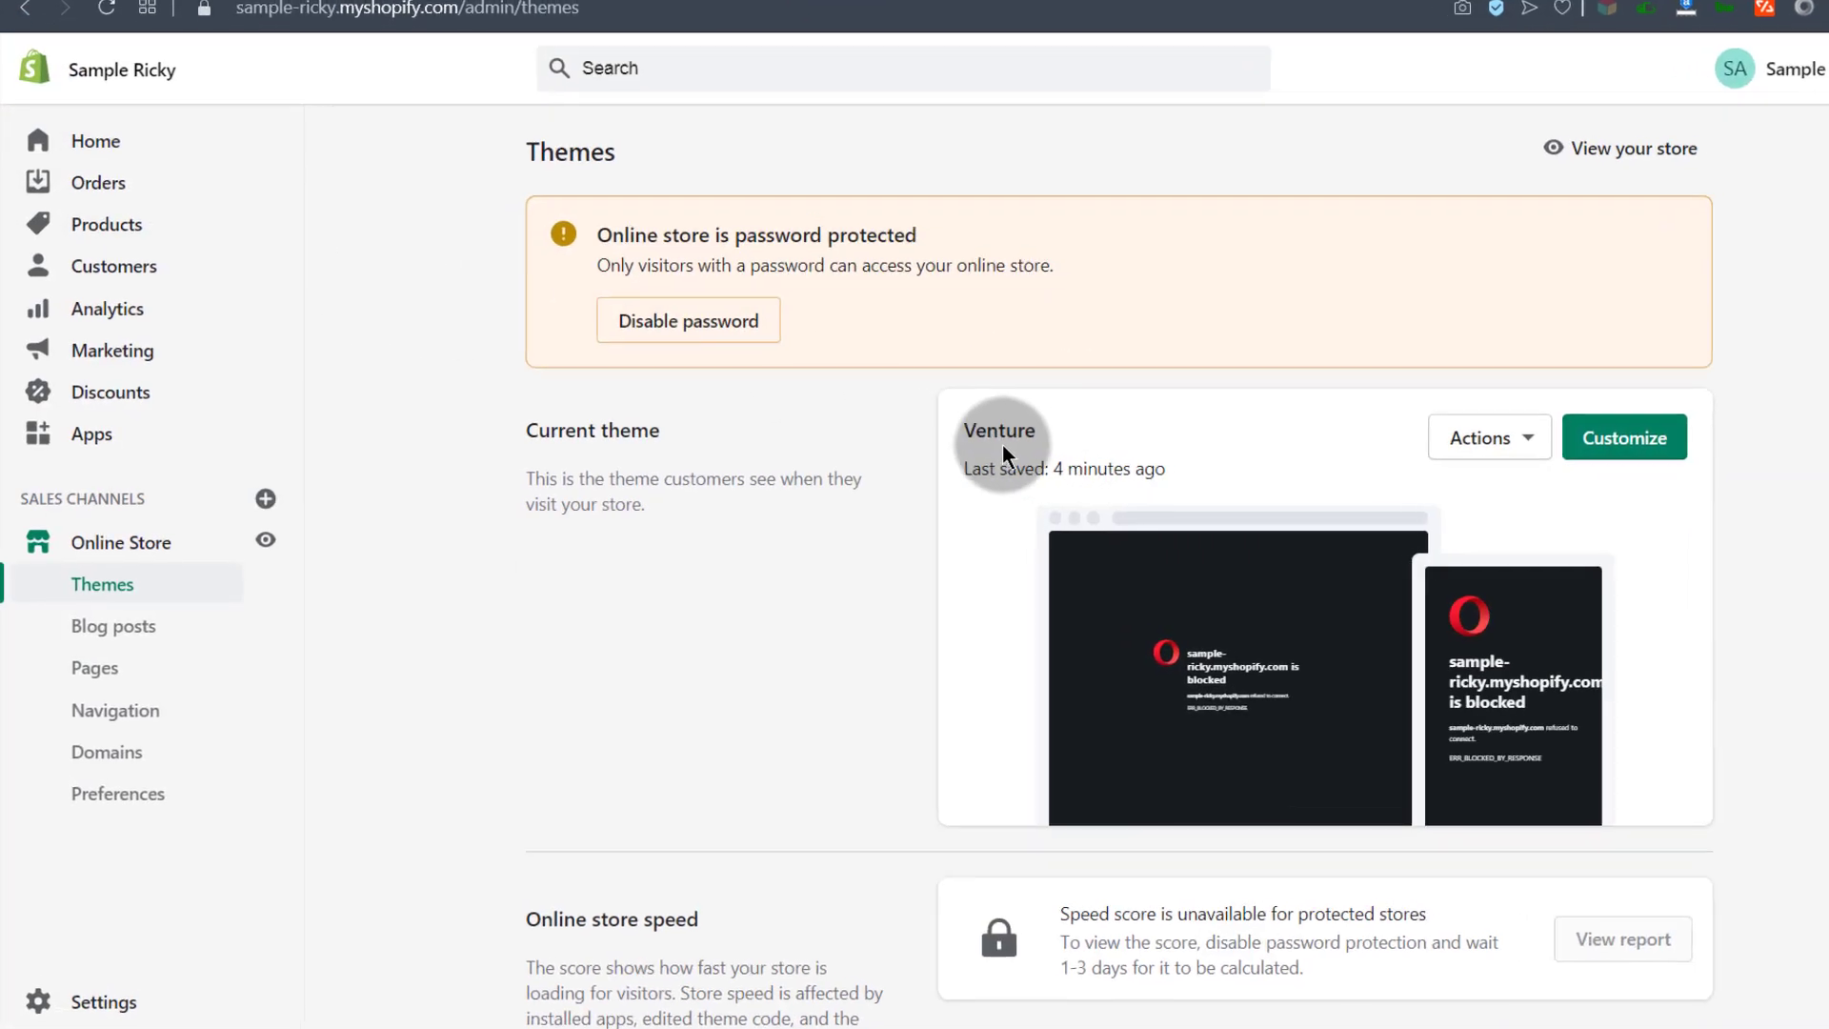
# Step: Open the Venture theme's code editor at Templates/index.liquid
pyautogui.click(1534, 446)
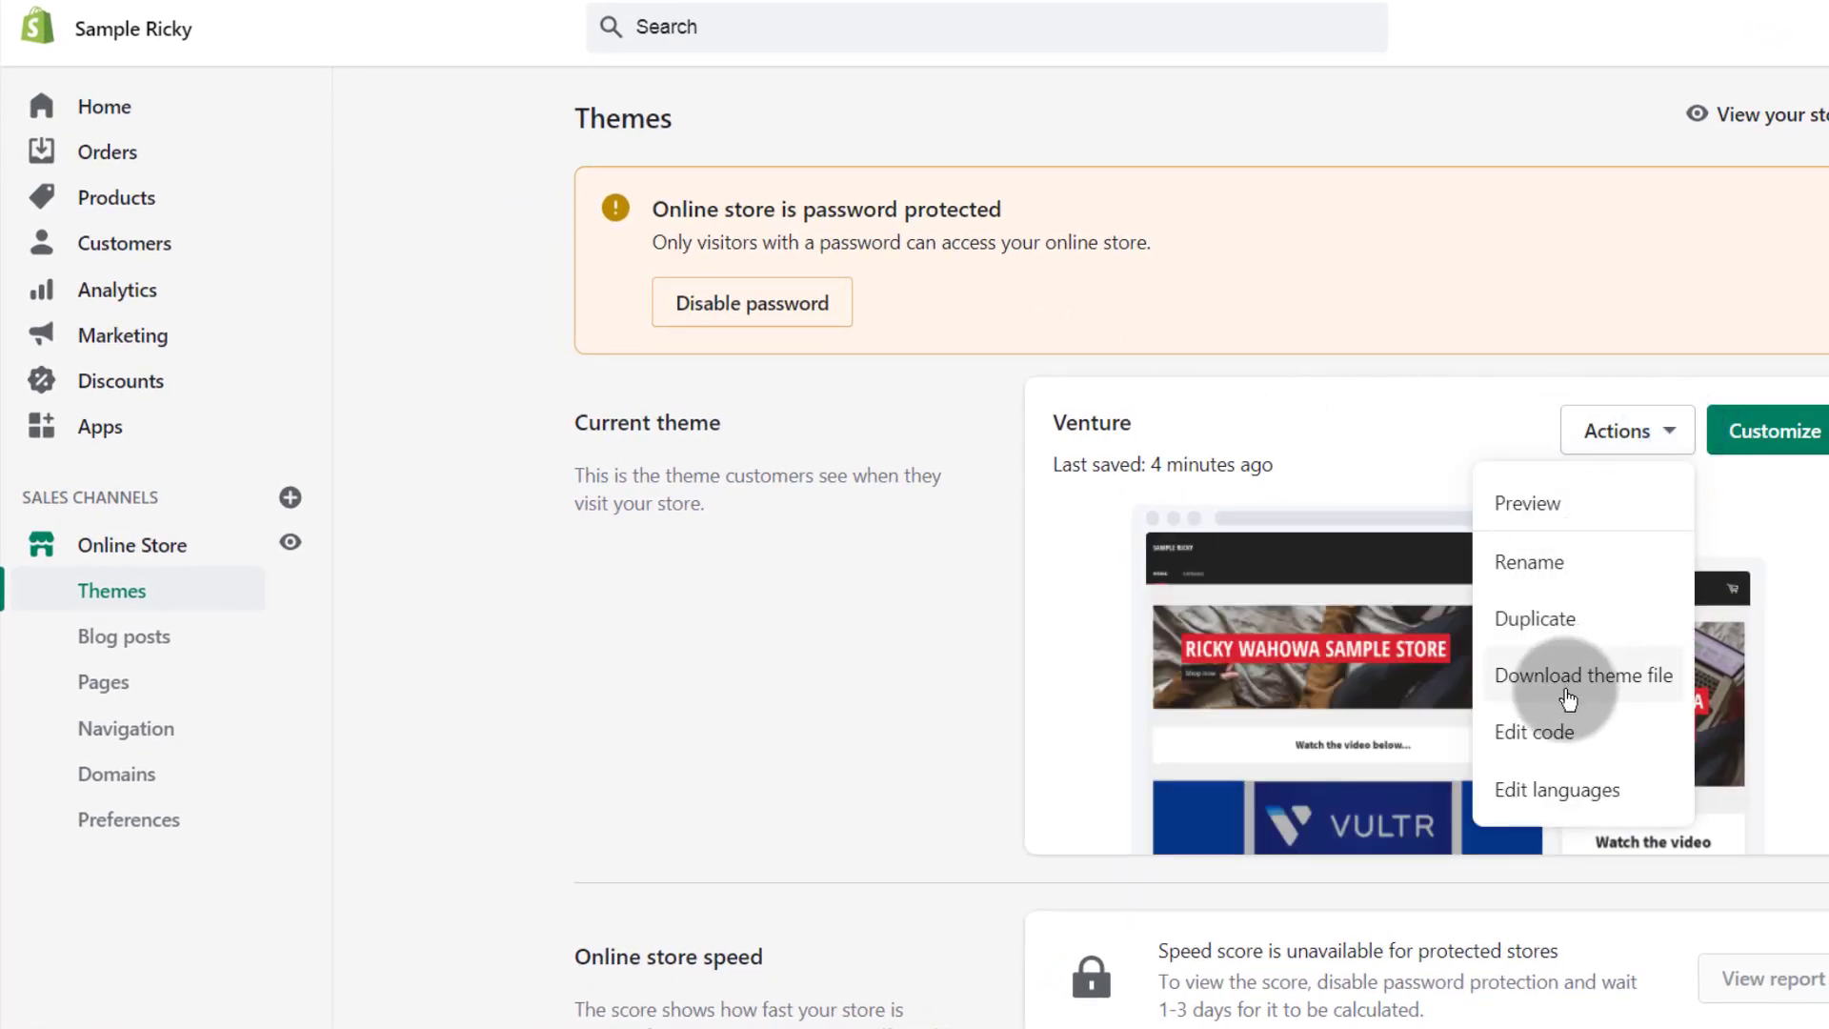
pyautogui.click(1544, 734)
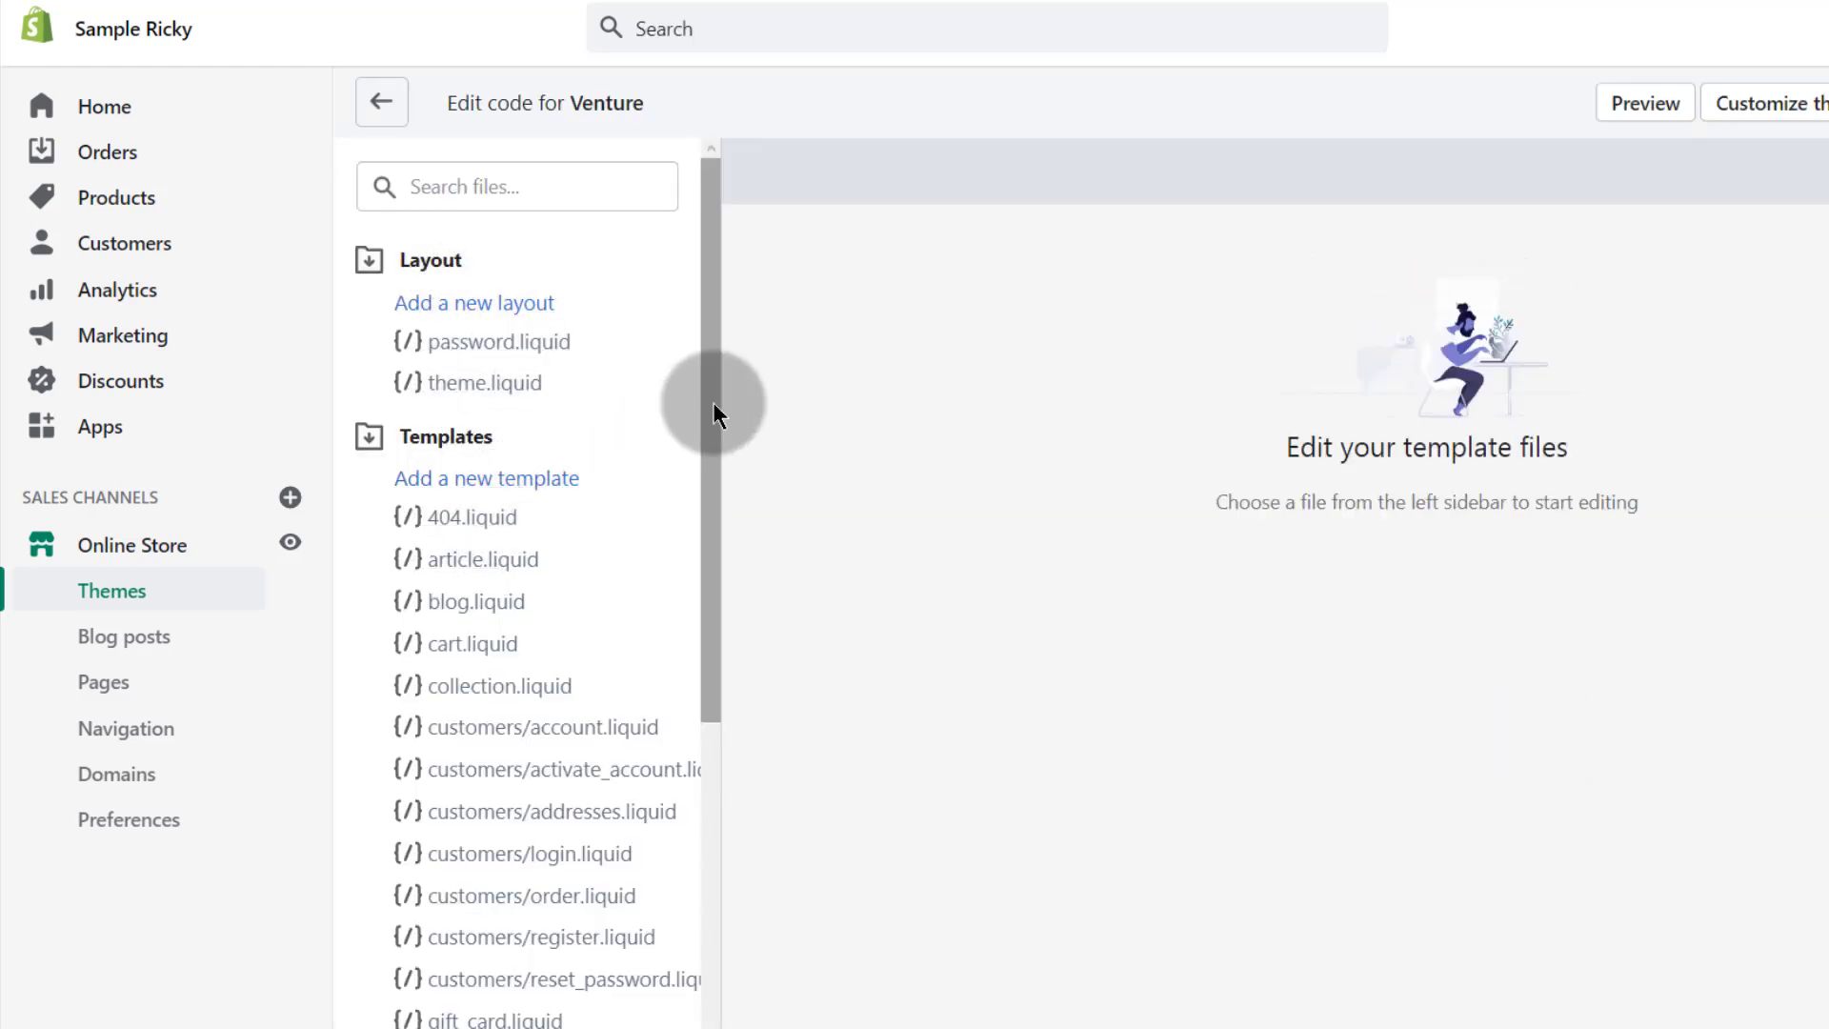
pyautogui.moveTo(715, 396); pyautogui.dragTo(719, 506)
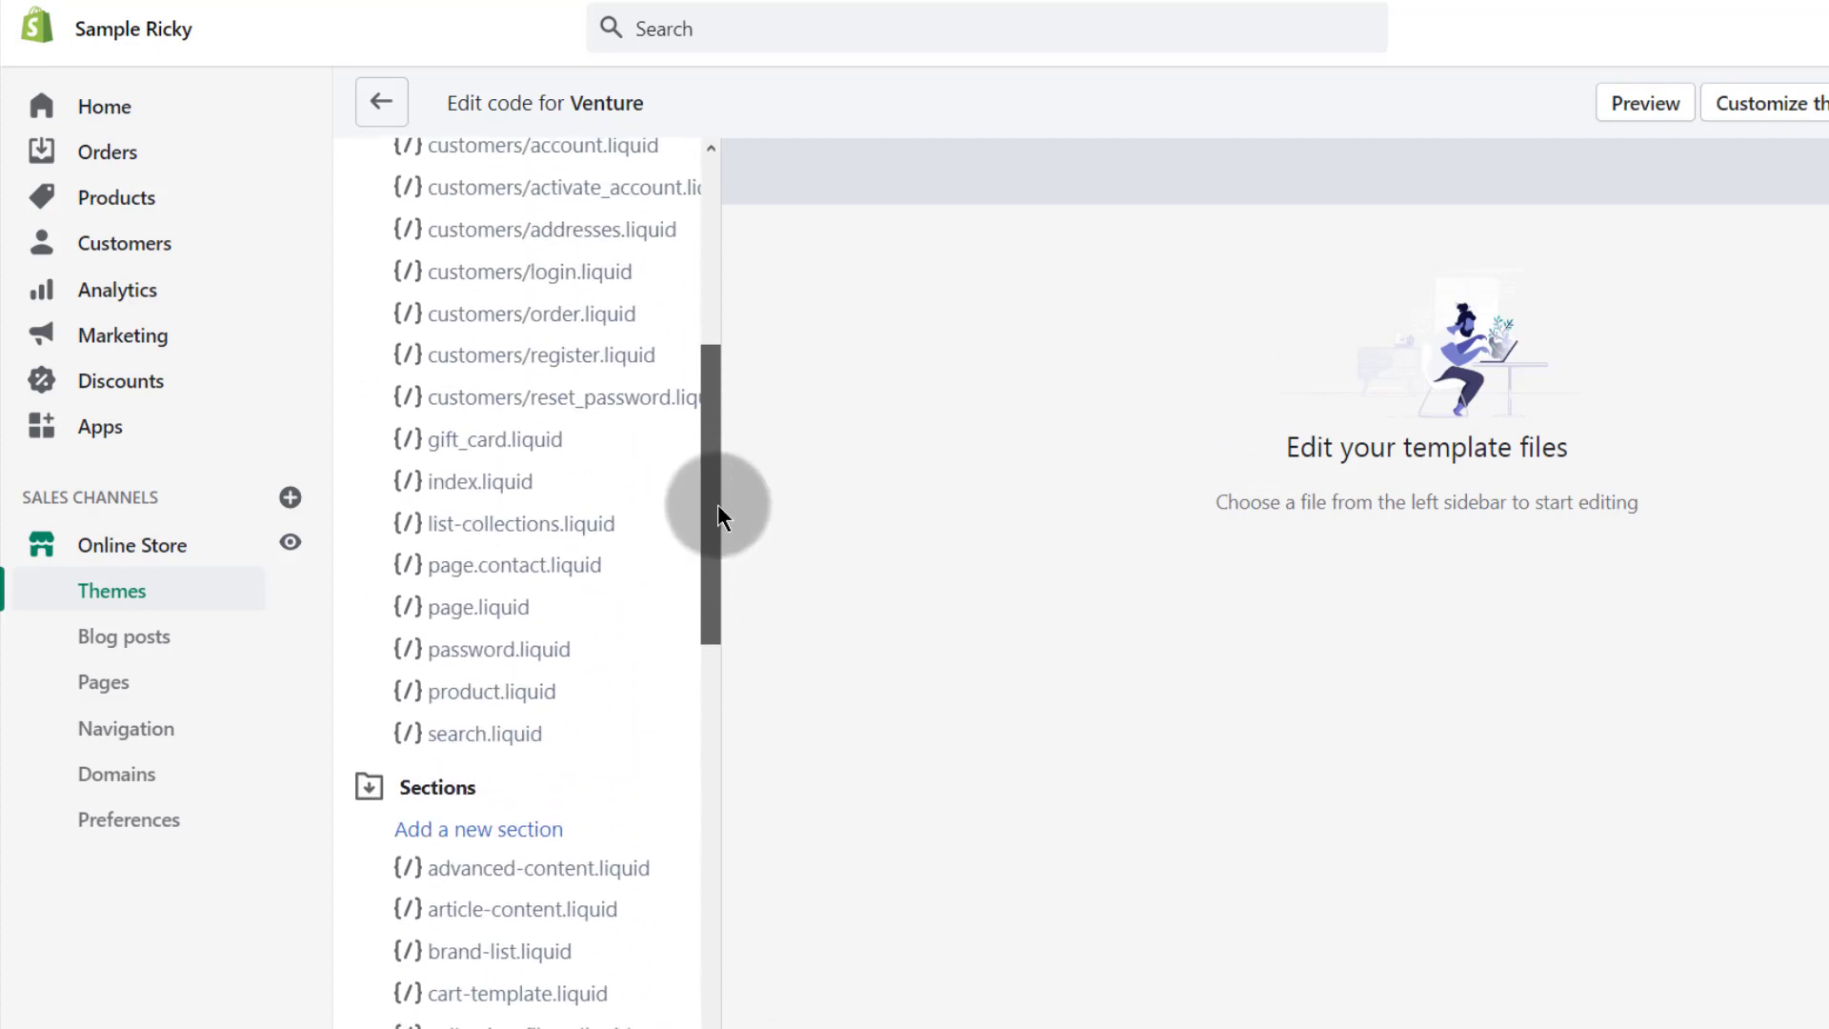
pyautogui.click(478, 489)
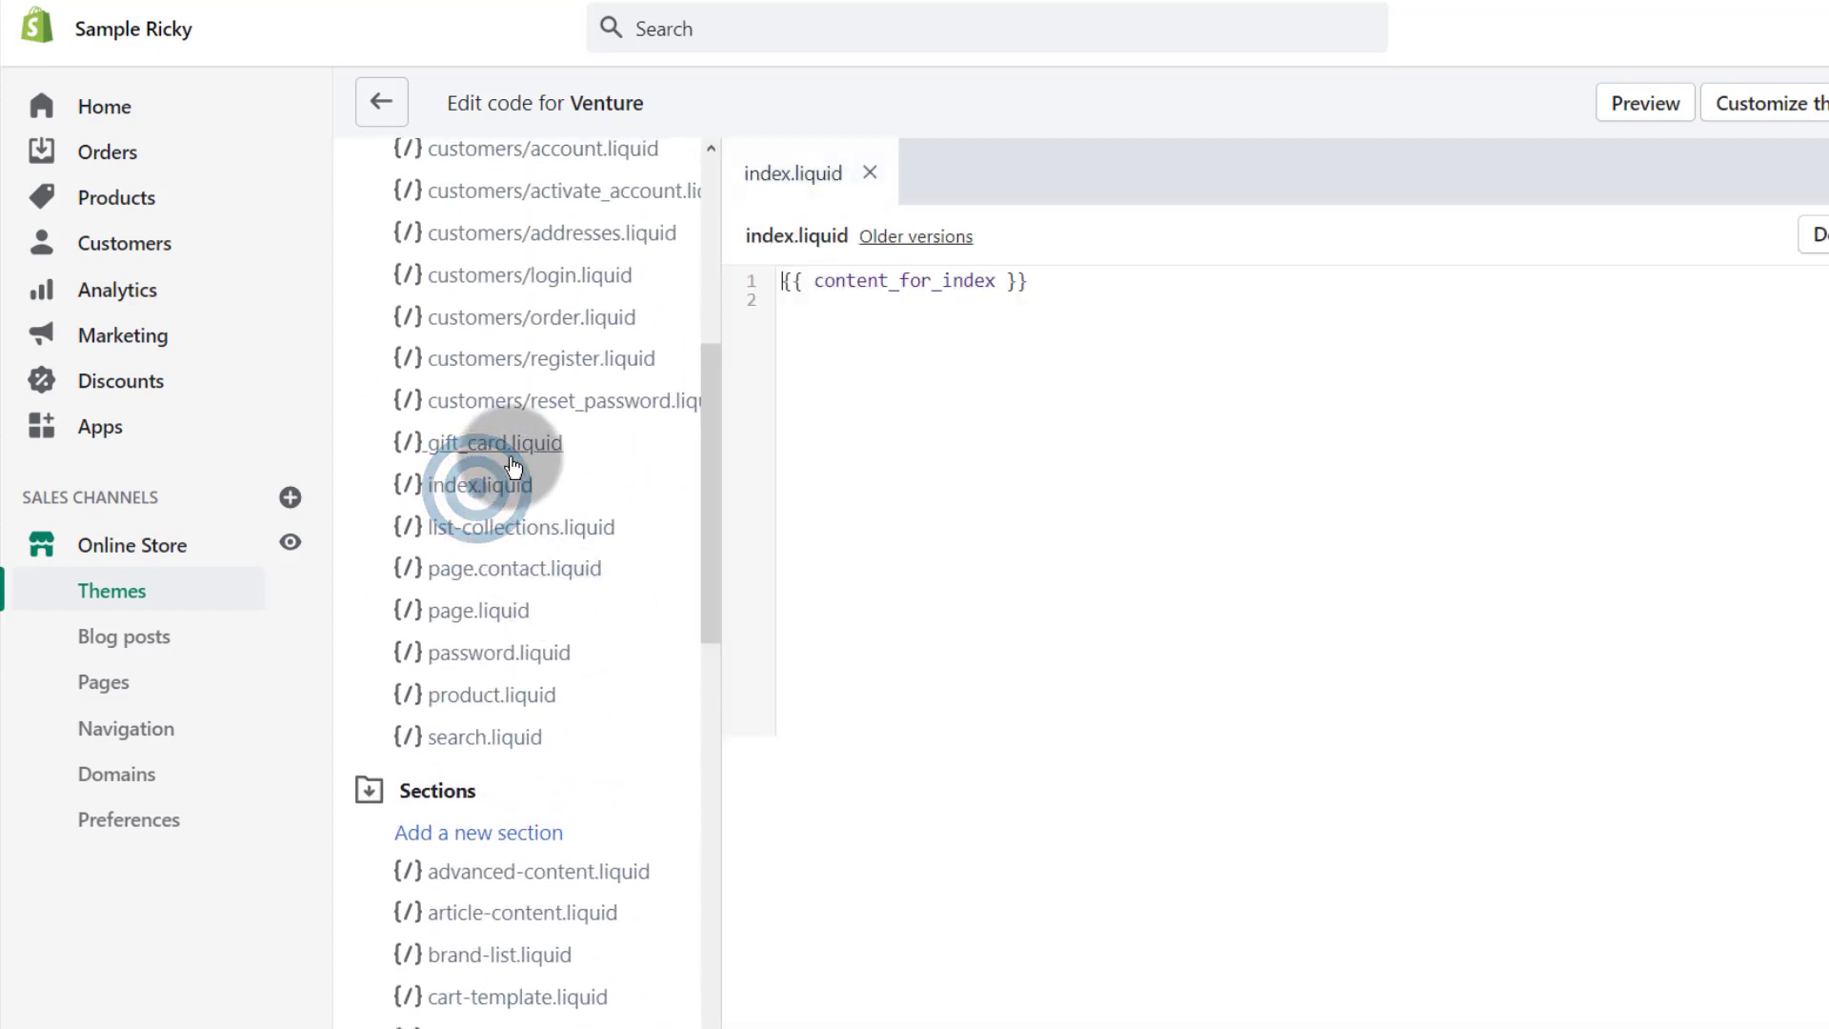
# Step: Paste the Mailchimp script on a new line after {{ content_for_index }} and save
pyautogui.click(1054, 279)
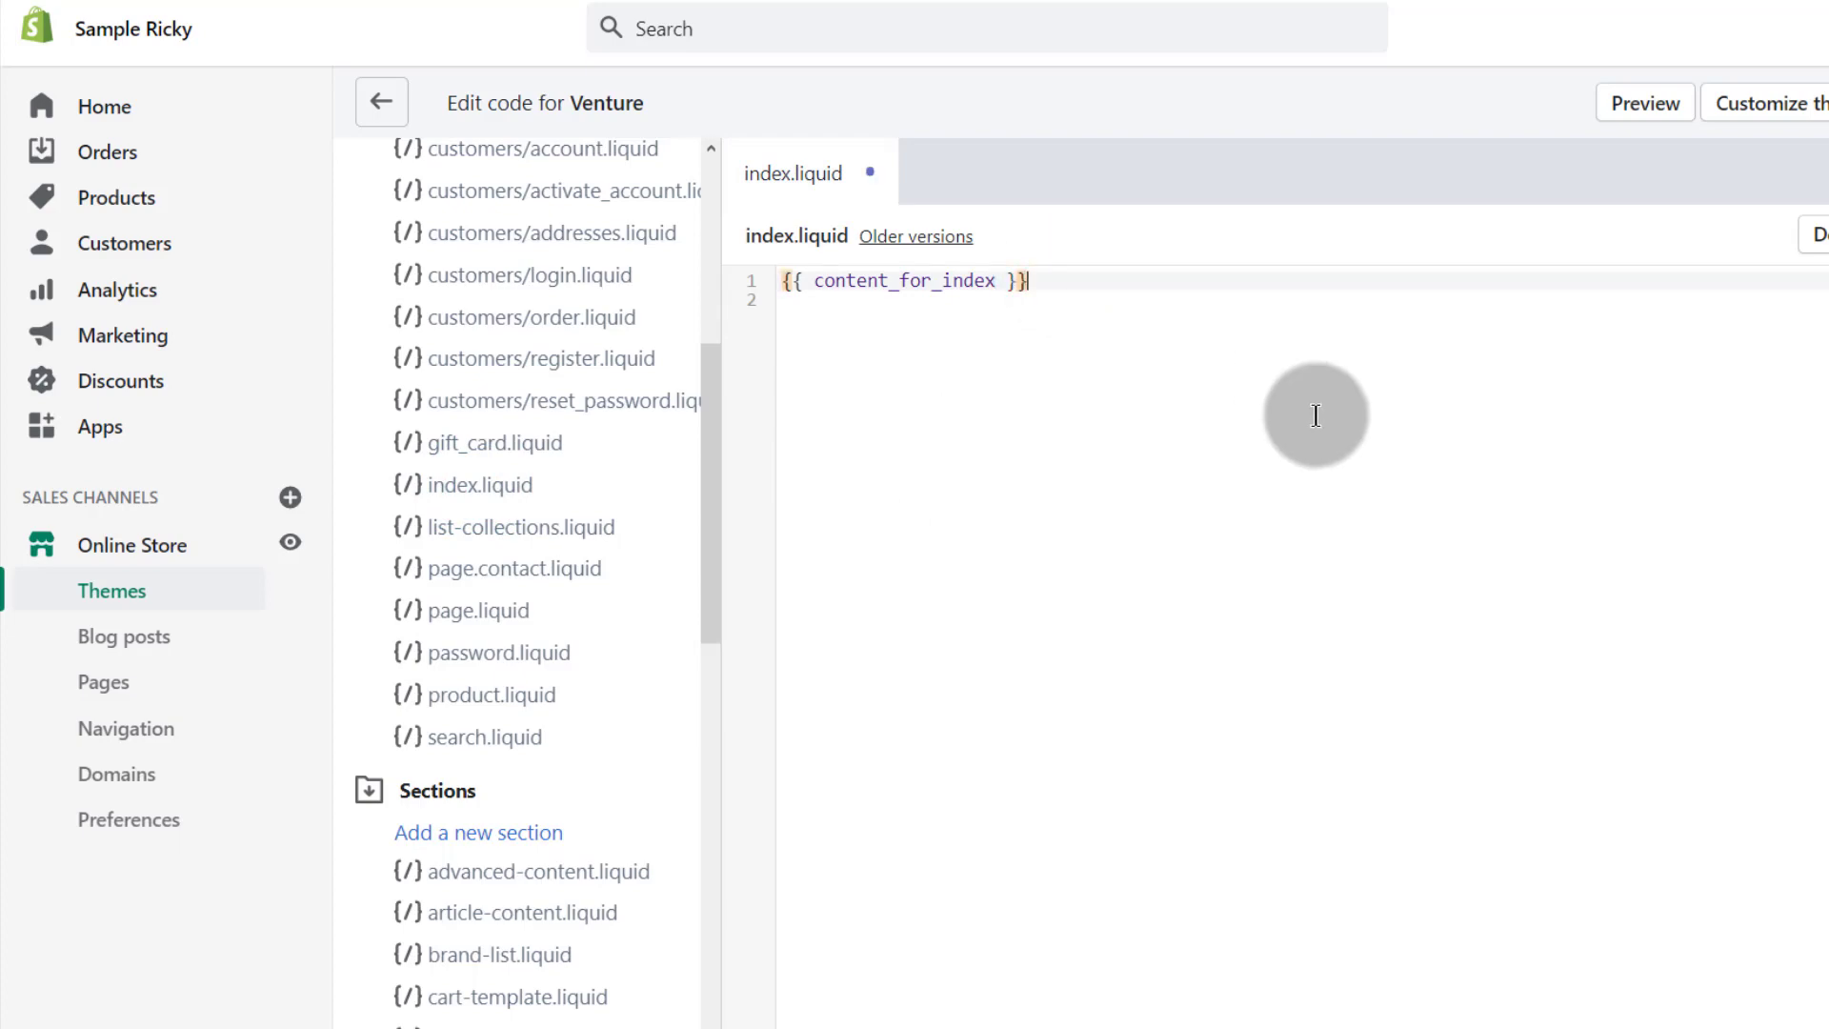
pyautogui.press('Return')
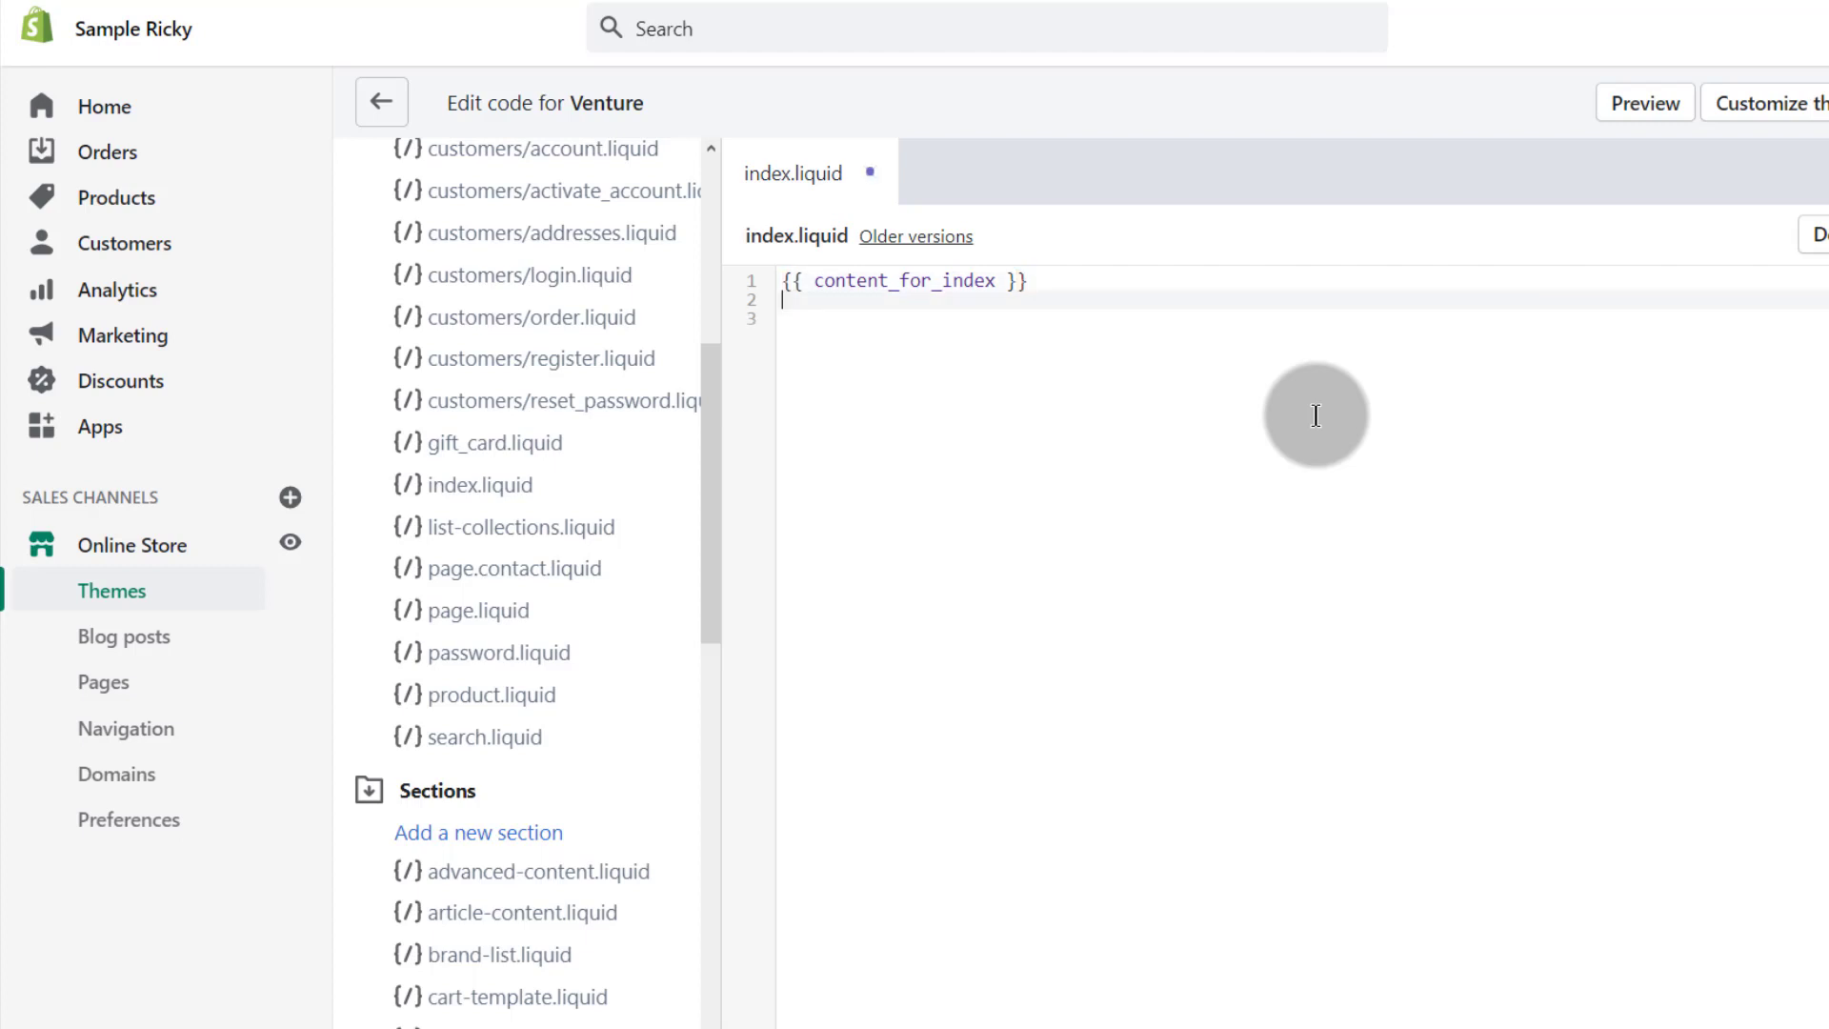
pyautogui.hotkey('ctrl', 'v')
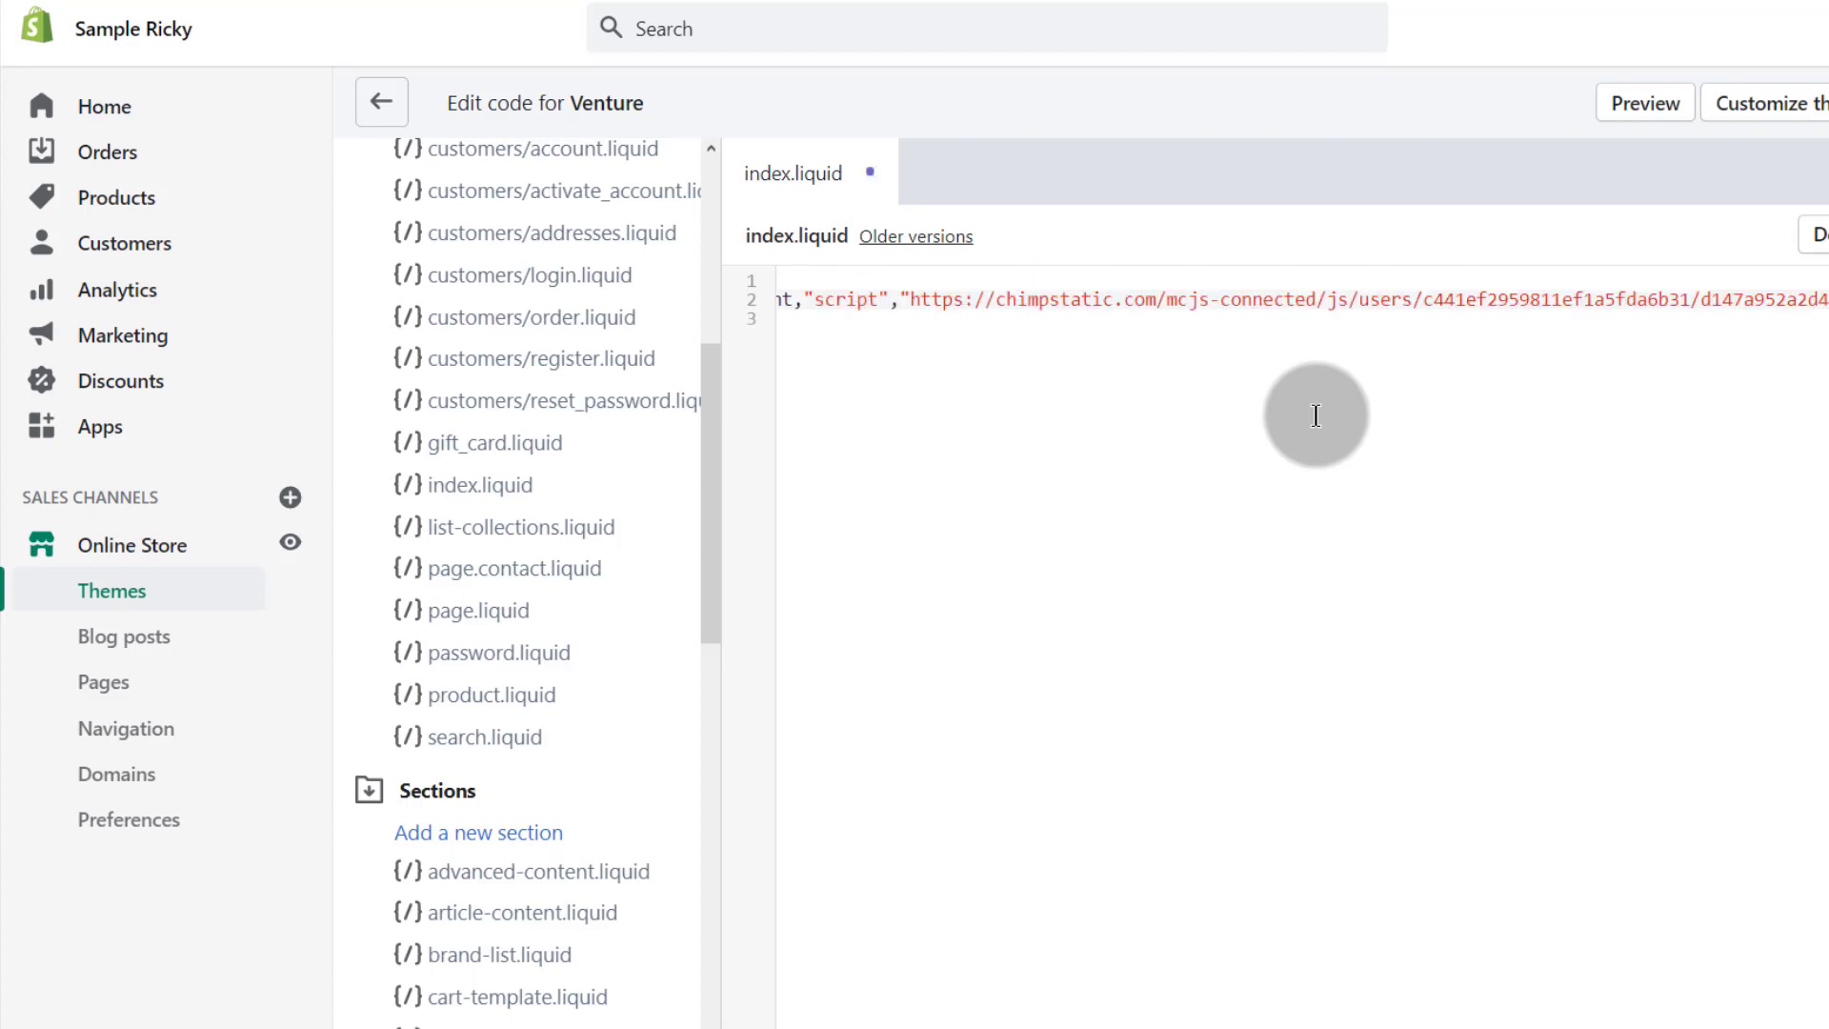
pyautogui.moveTo(1651, 1028); pyautogui.dragTo(849, 1028)
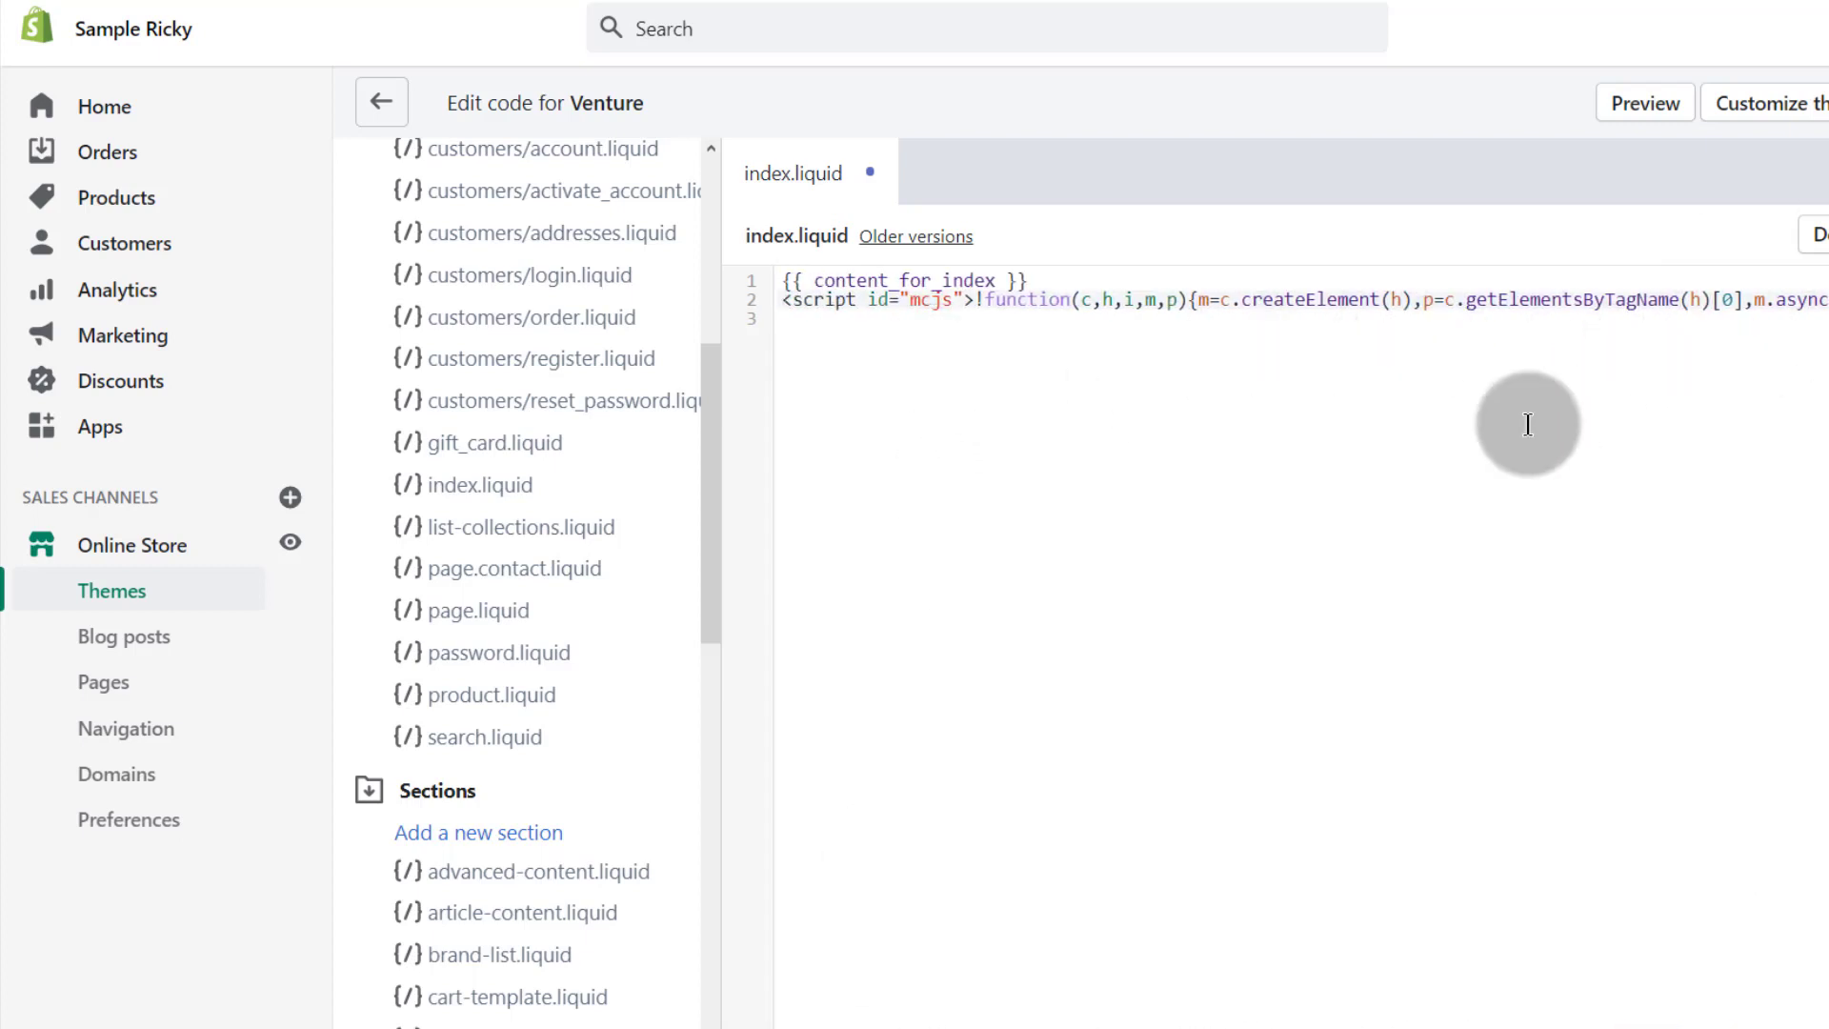
pyautogui.hotkey('ctrl', 's')
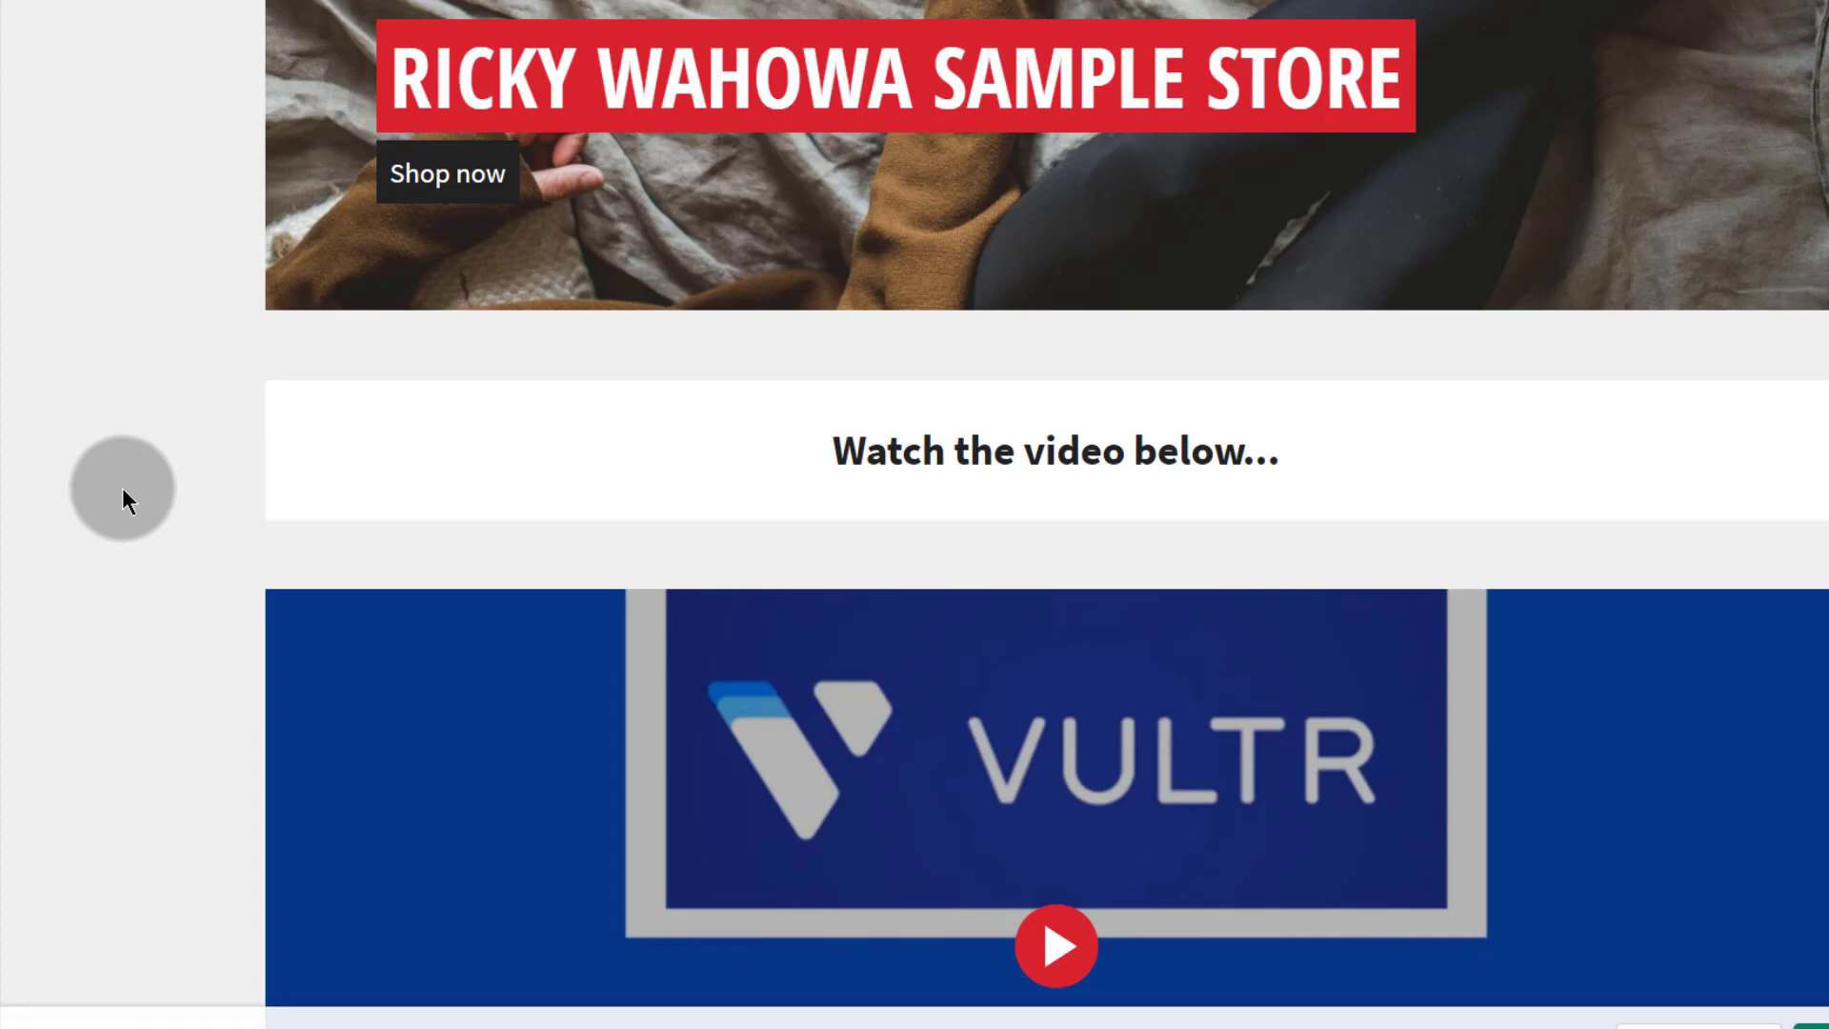
# Step: Load the store address in the private window and submit the pasted store password
pyautogui.rightClick(379, 3)
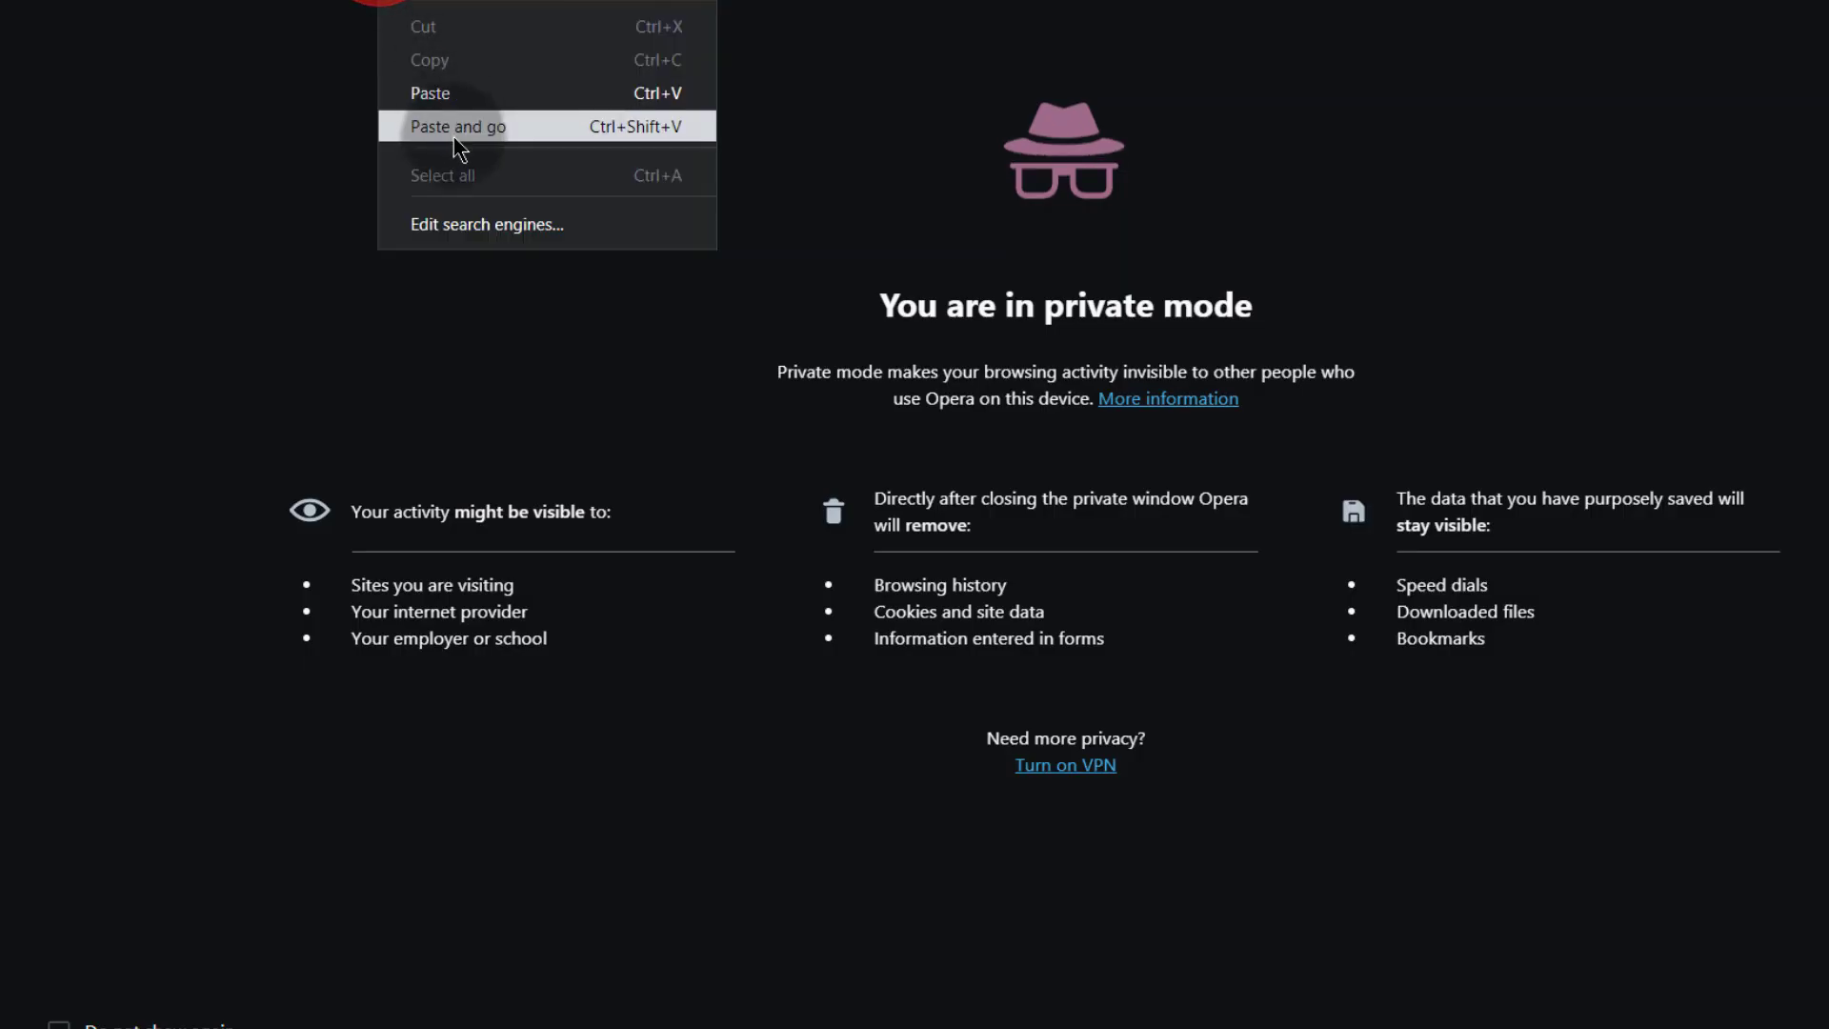
pyautogui.click(454, 134)
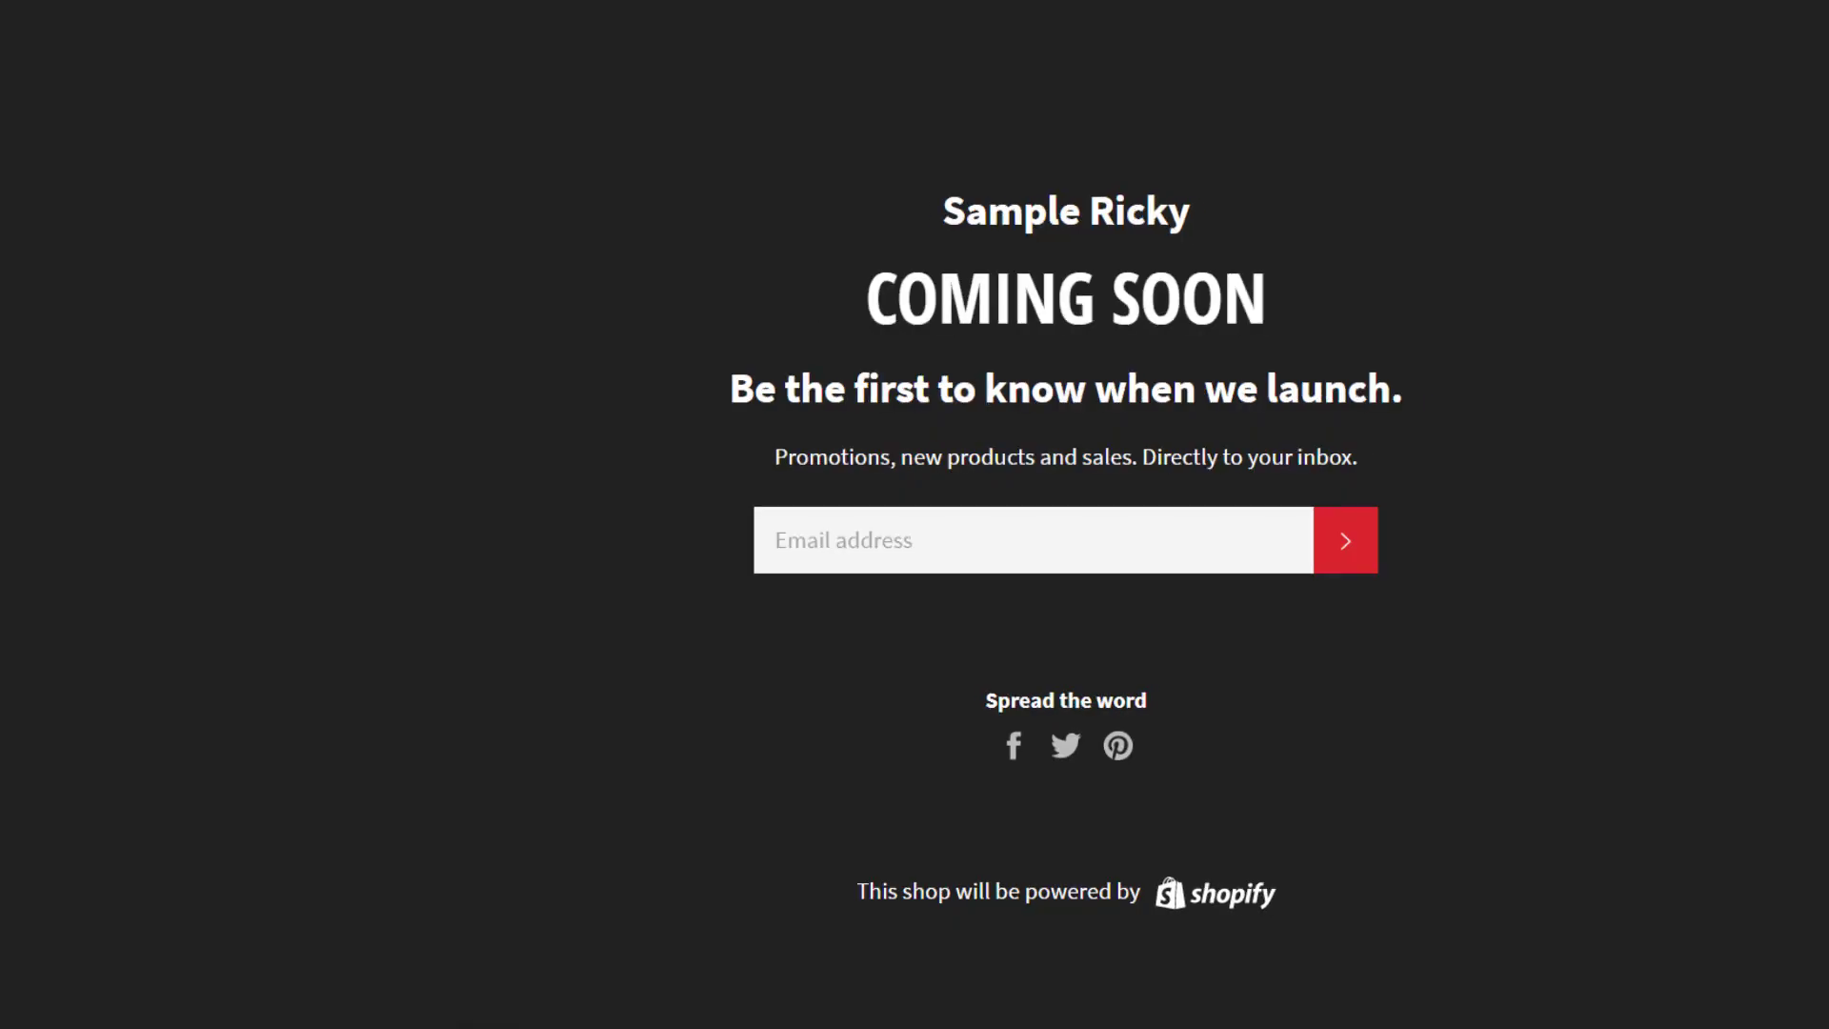
pyautogui.click(1826, 76)
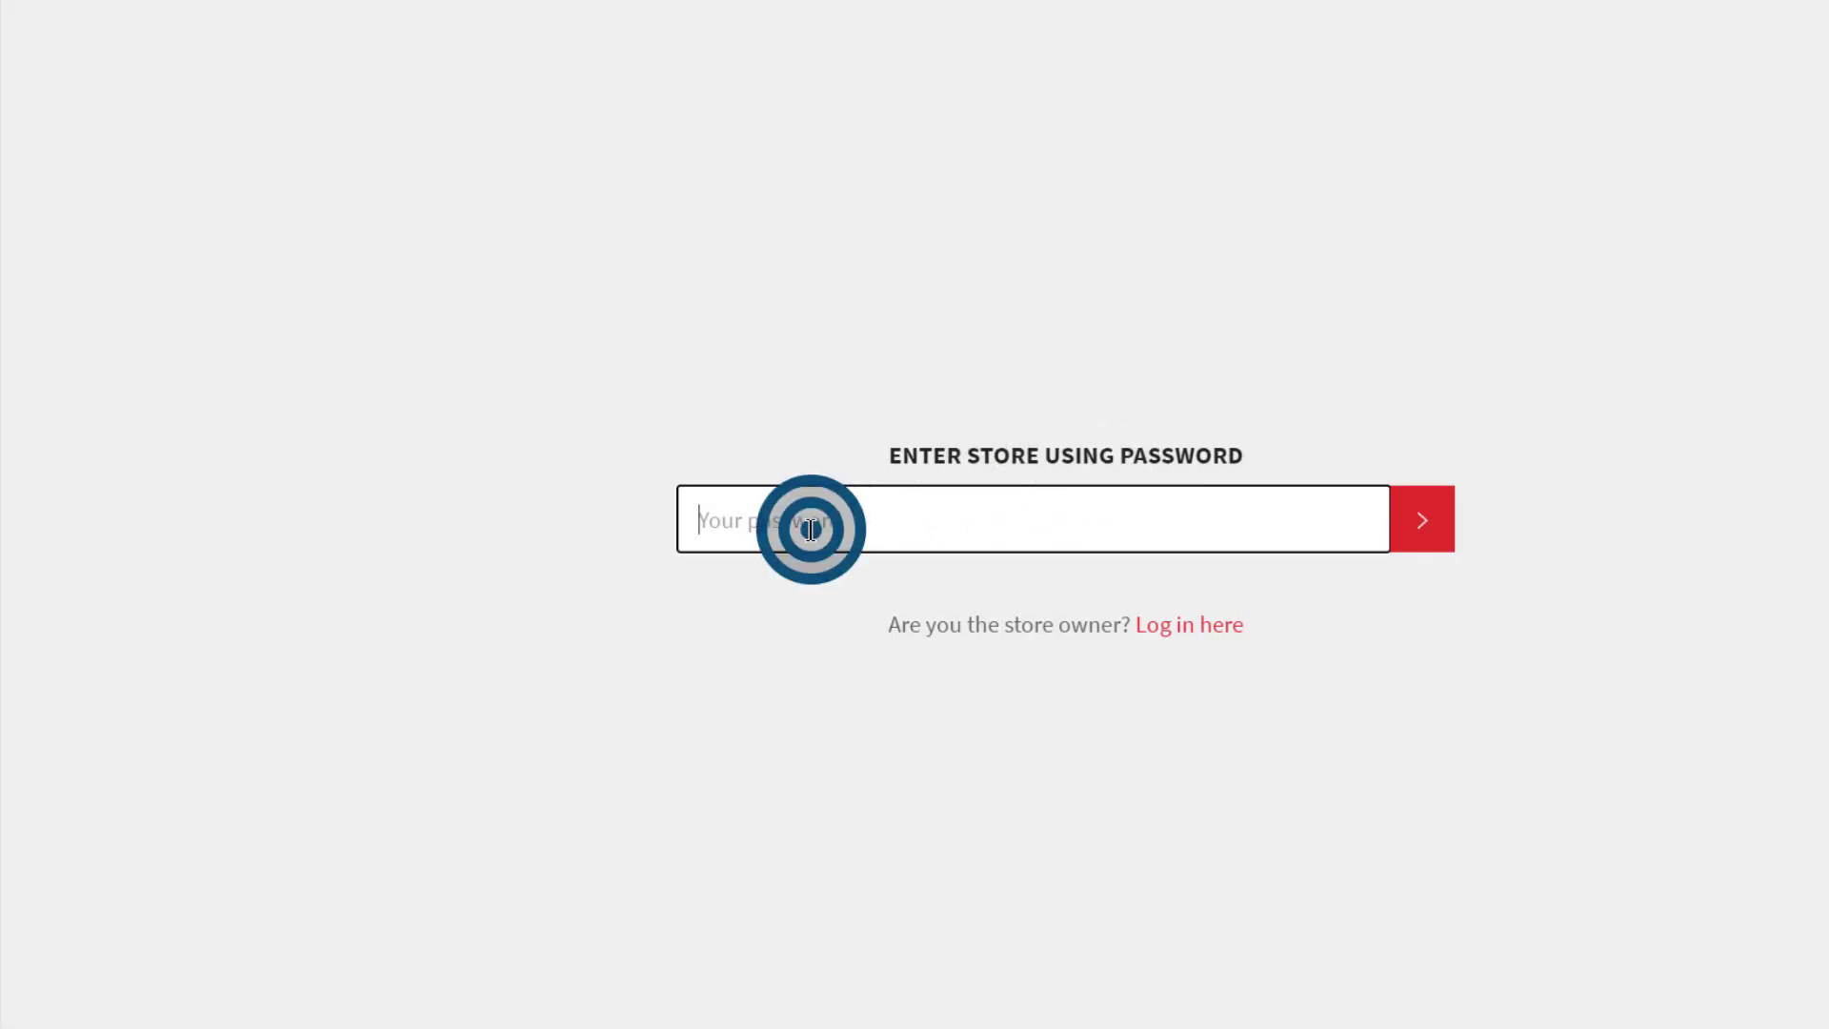
pyautogui.rightClick(810, 524)
pyautogui.click(906, 702)
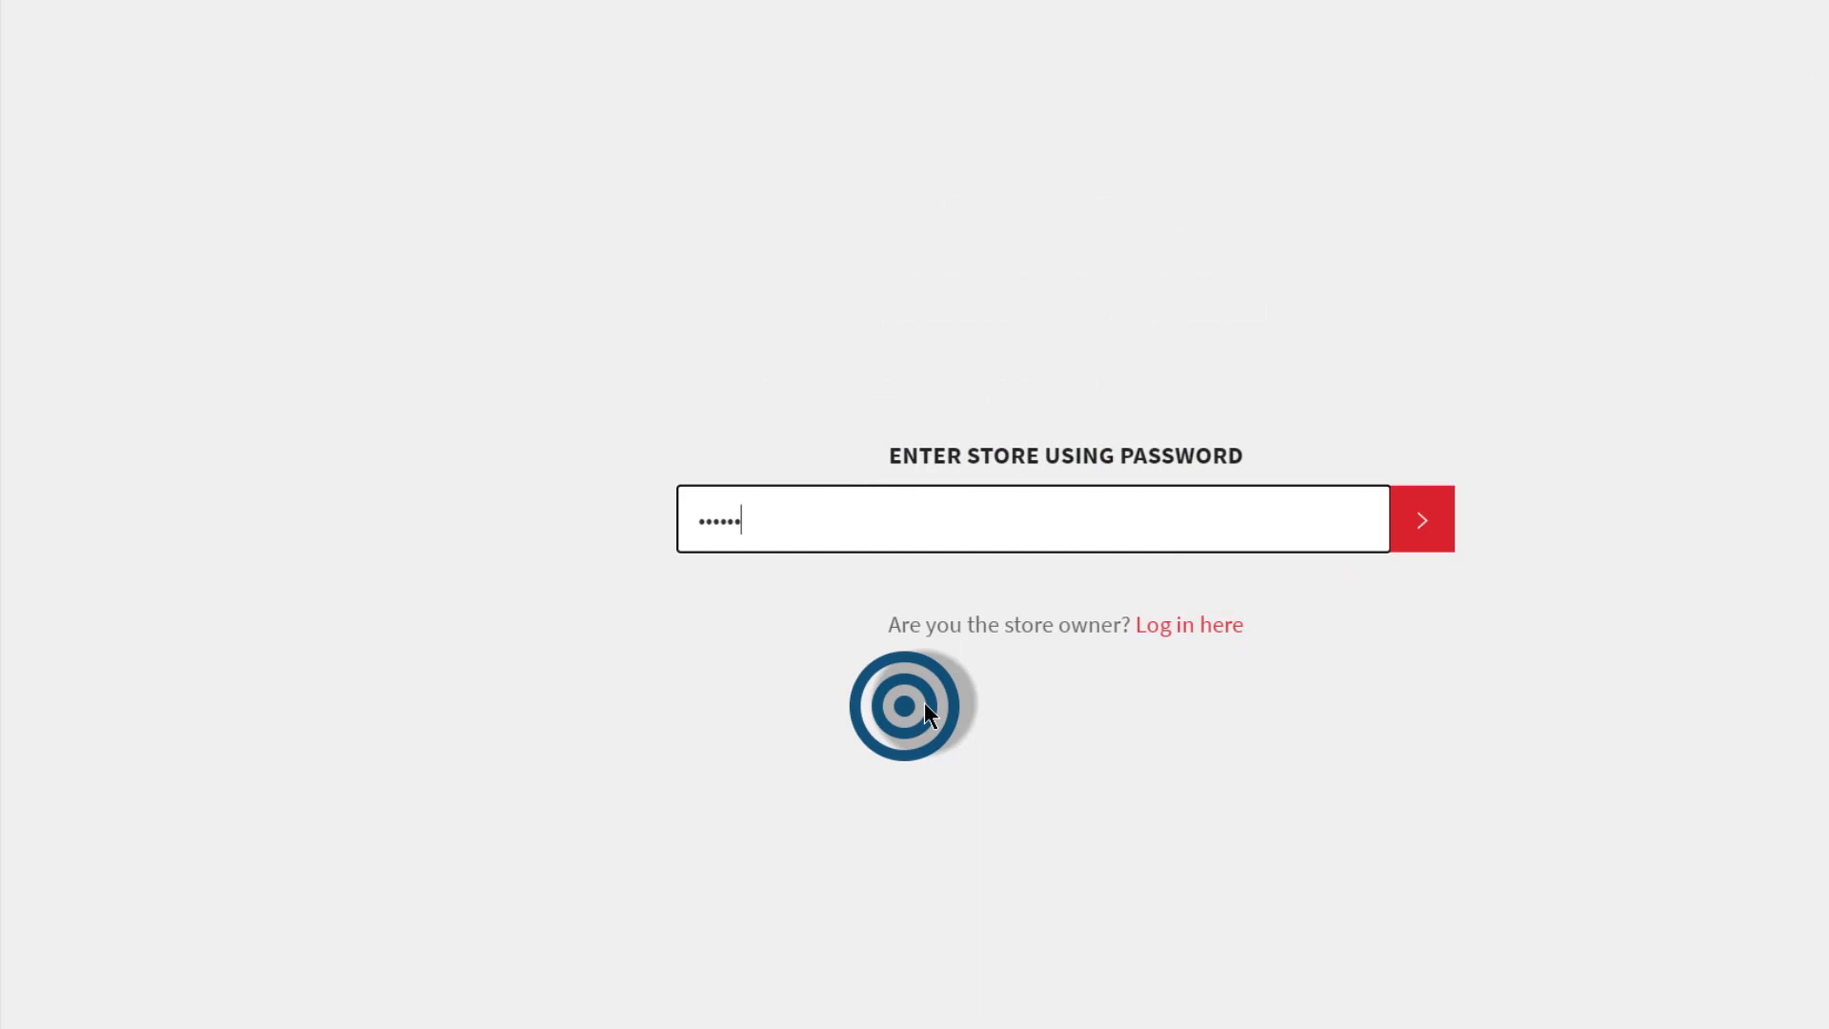
pyautogui.click(1429, 519)
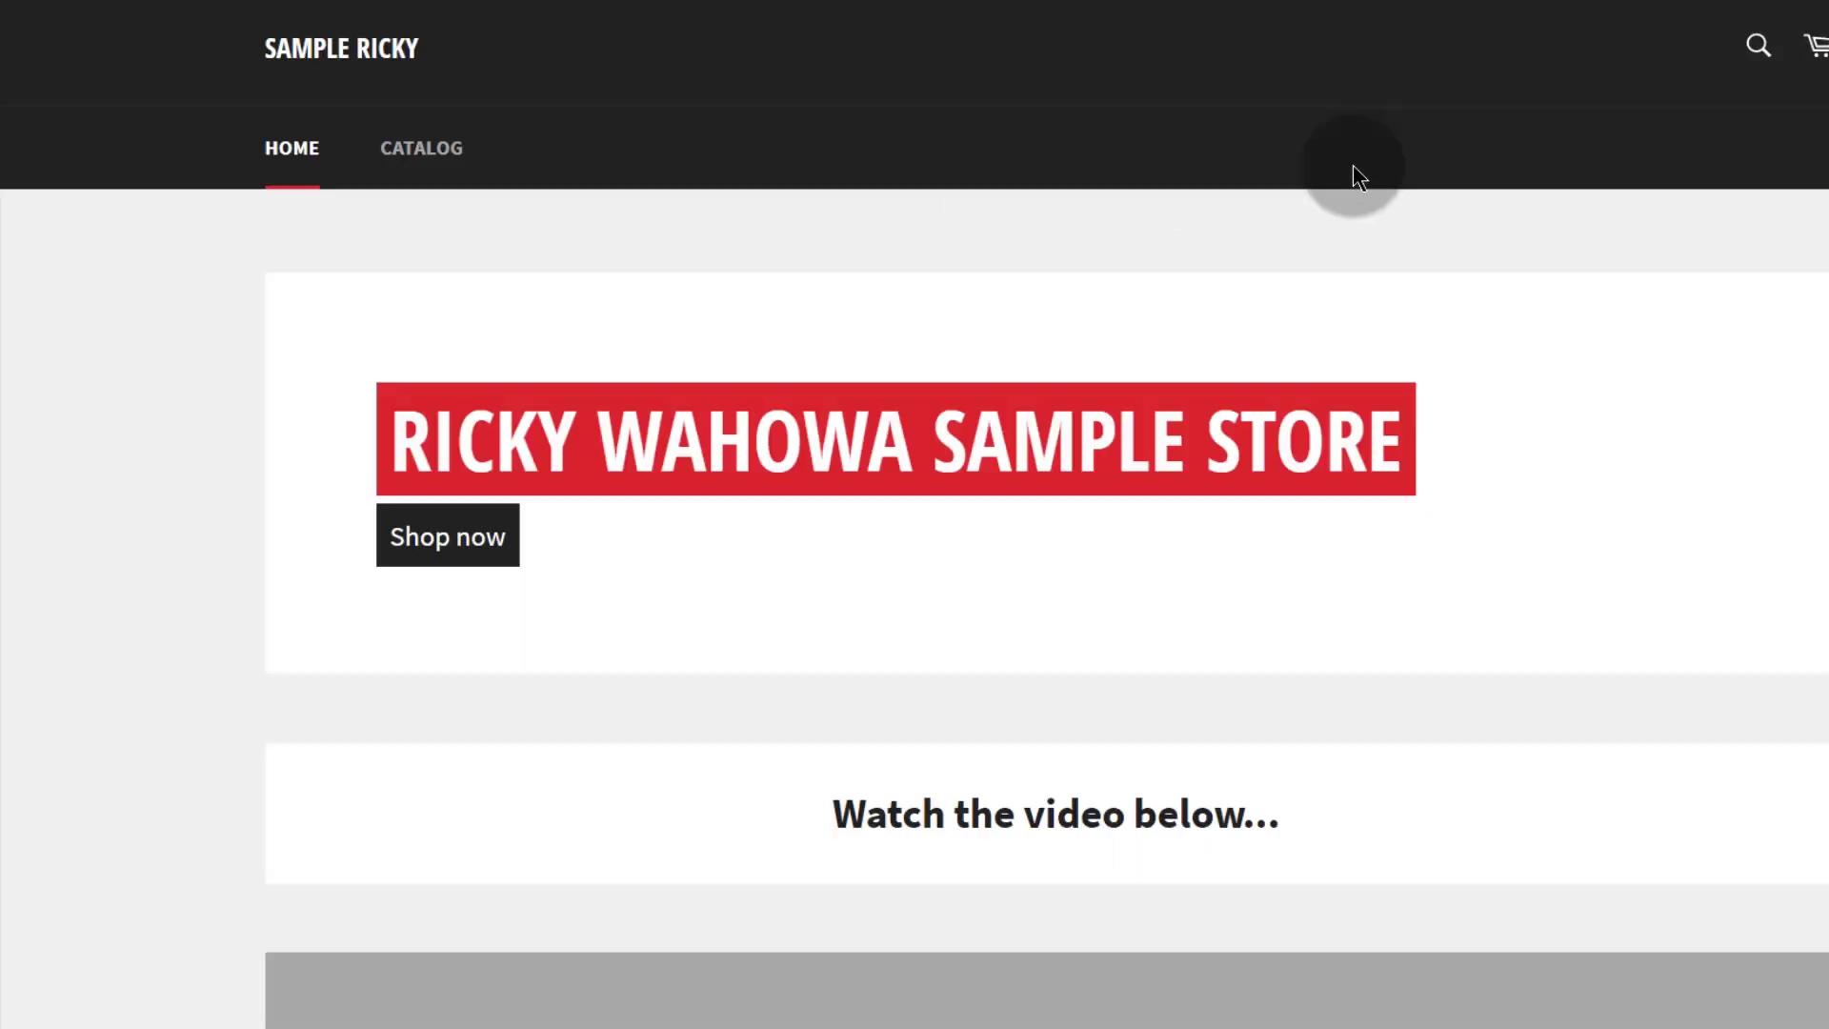